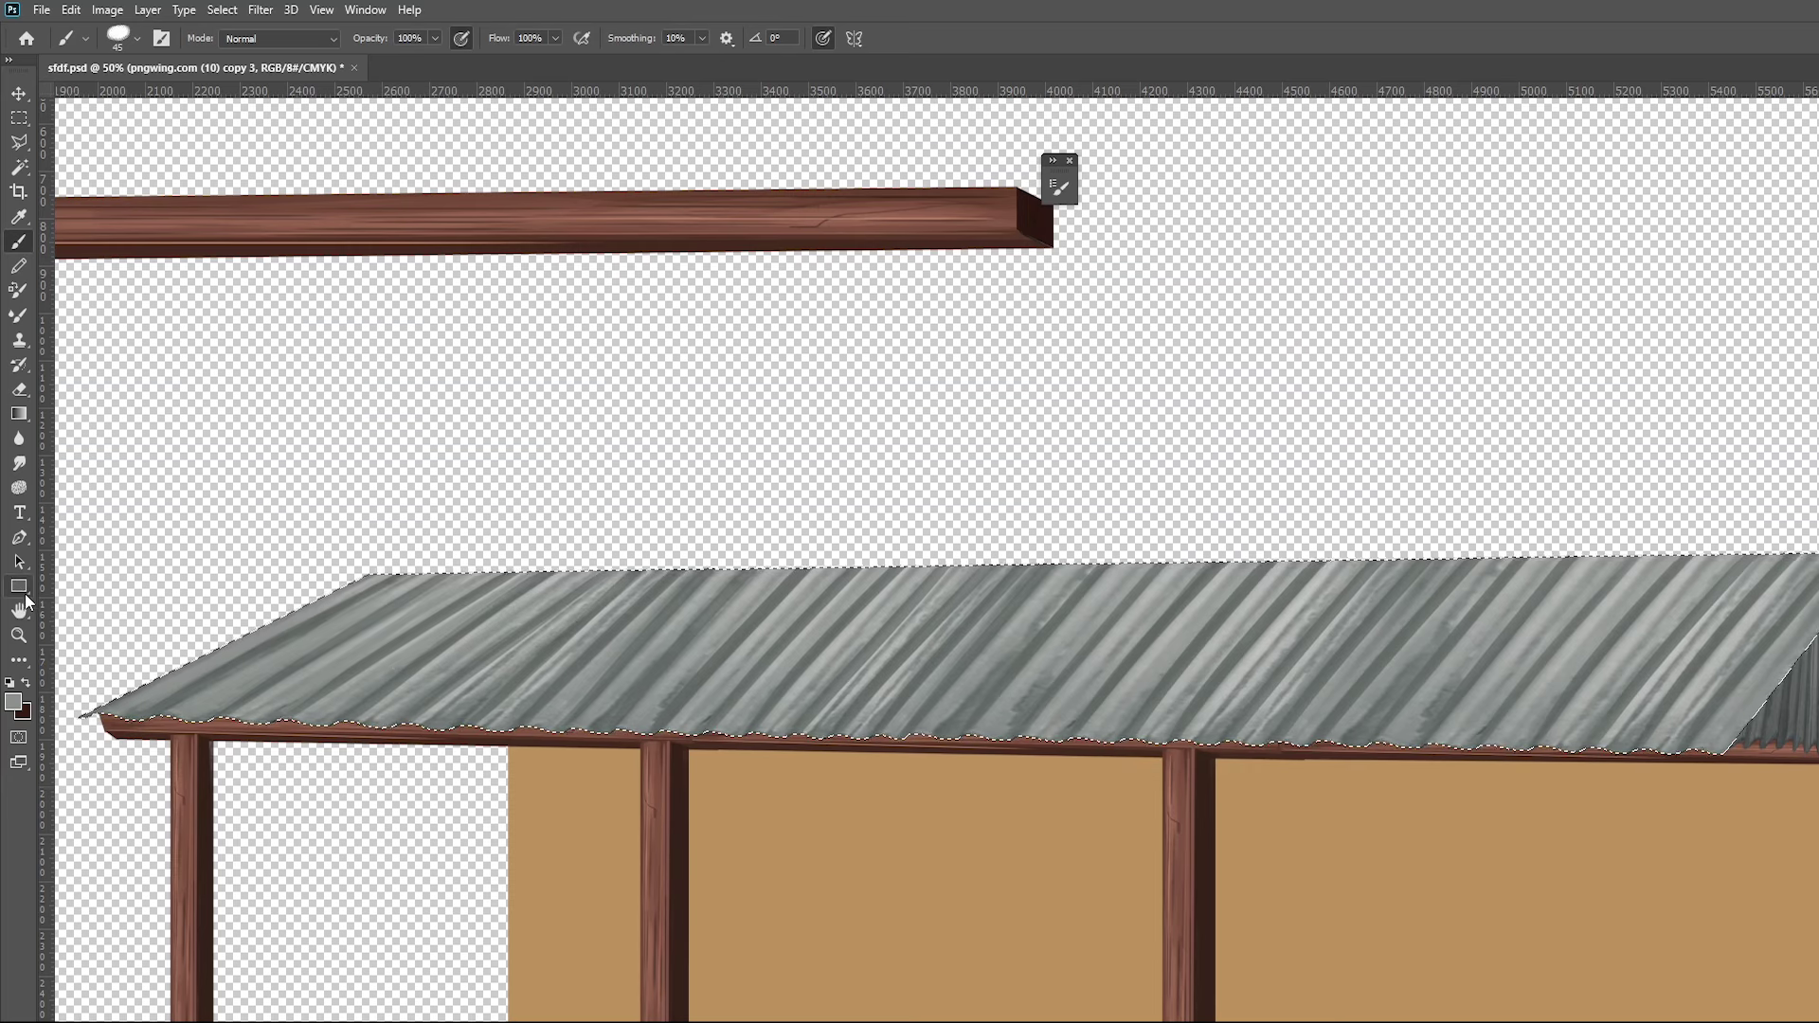
Set the foreground colour to light grey d3d5d4, sampled and lightened from the roof's metal grey
{"action": "left_click", "coordinate": [13, 701]}
{"action": "left_click", "coordinate": [1210, 697]}
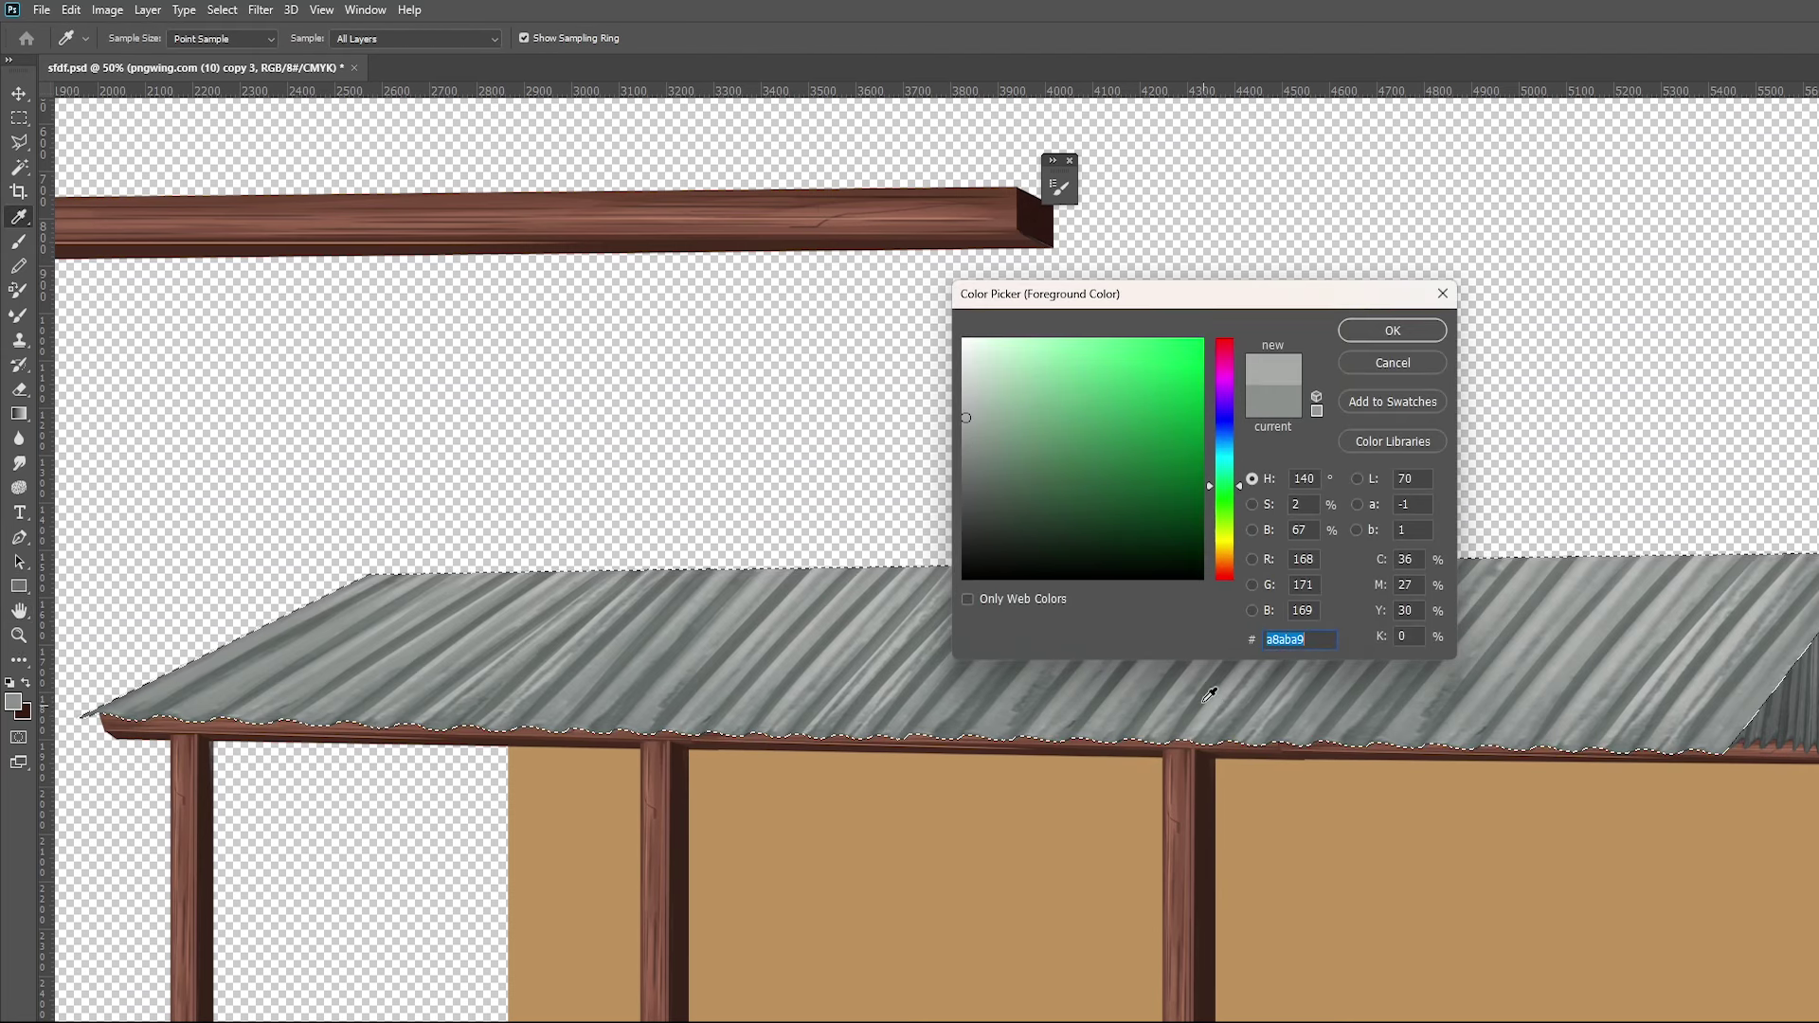
{"action": "left_click_drag", "start_coordinate": [970, 416], "coordinate": [963, 377]}
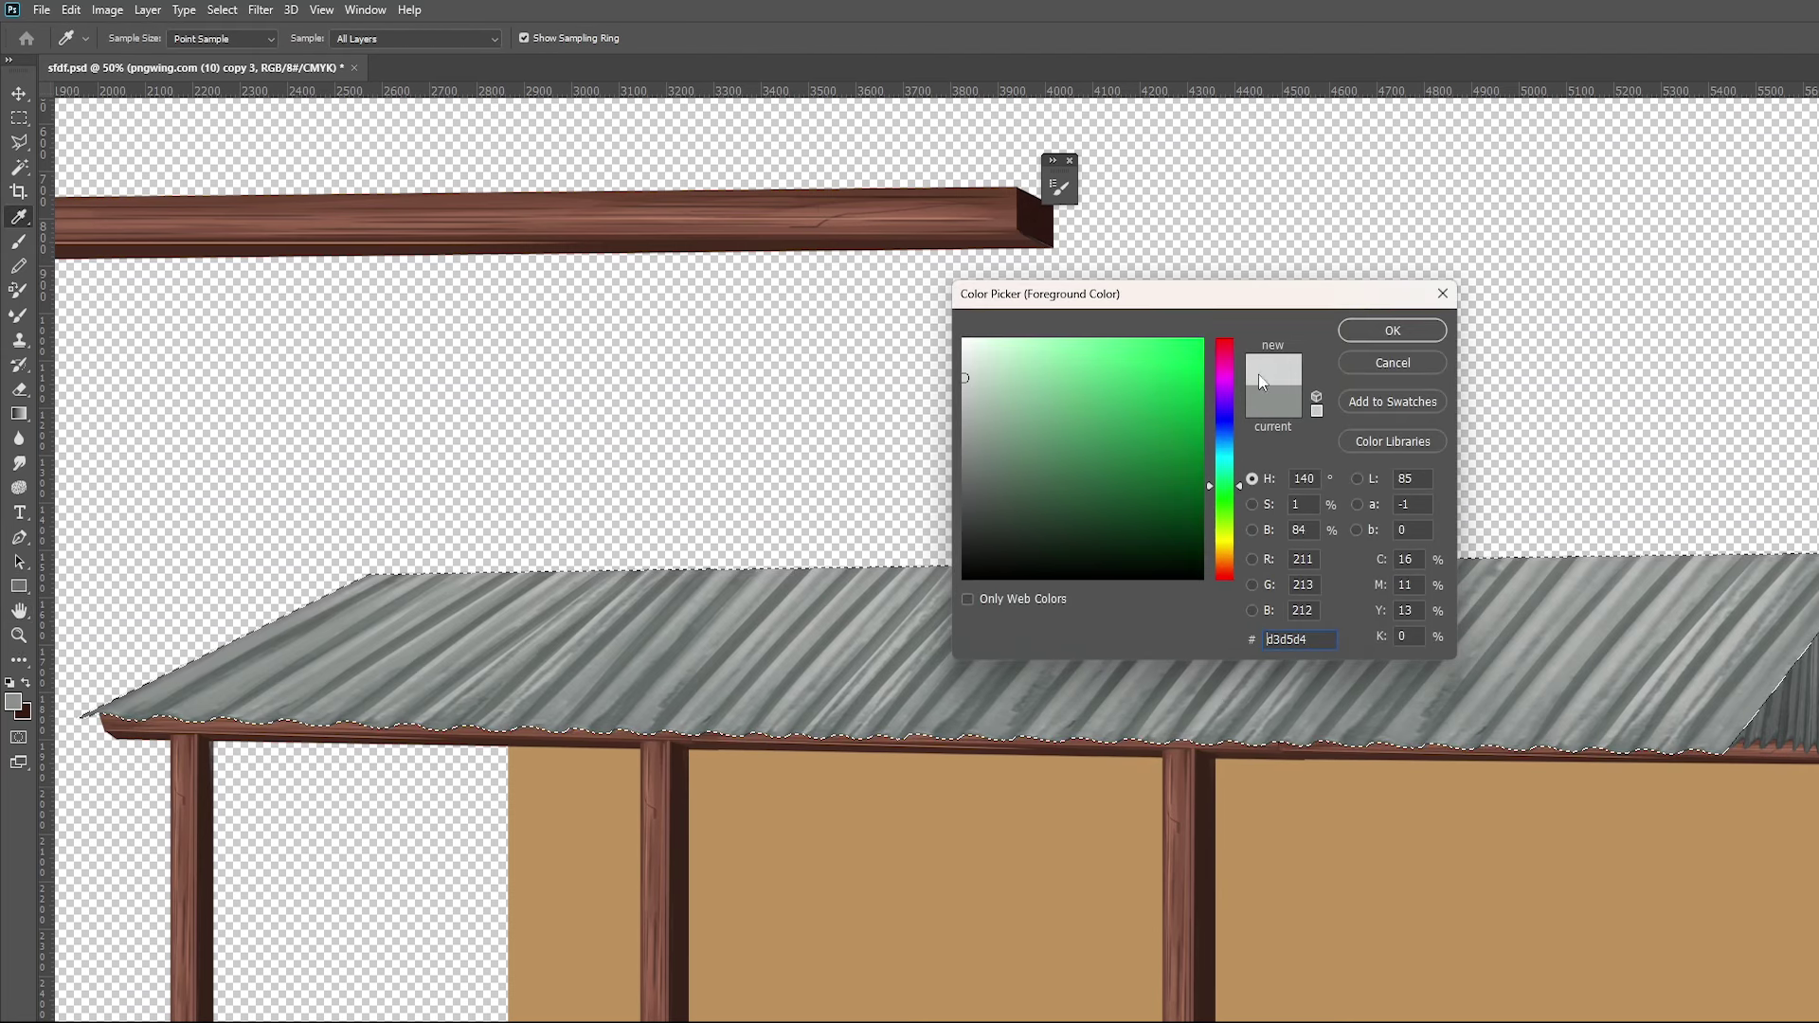
{"action": "left_click", "coordinate": [1369, 337]}
{"action": "key", "text": "b"}
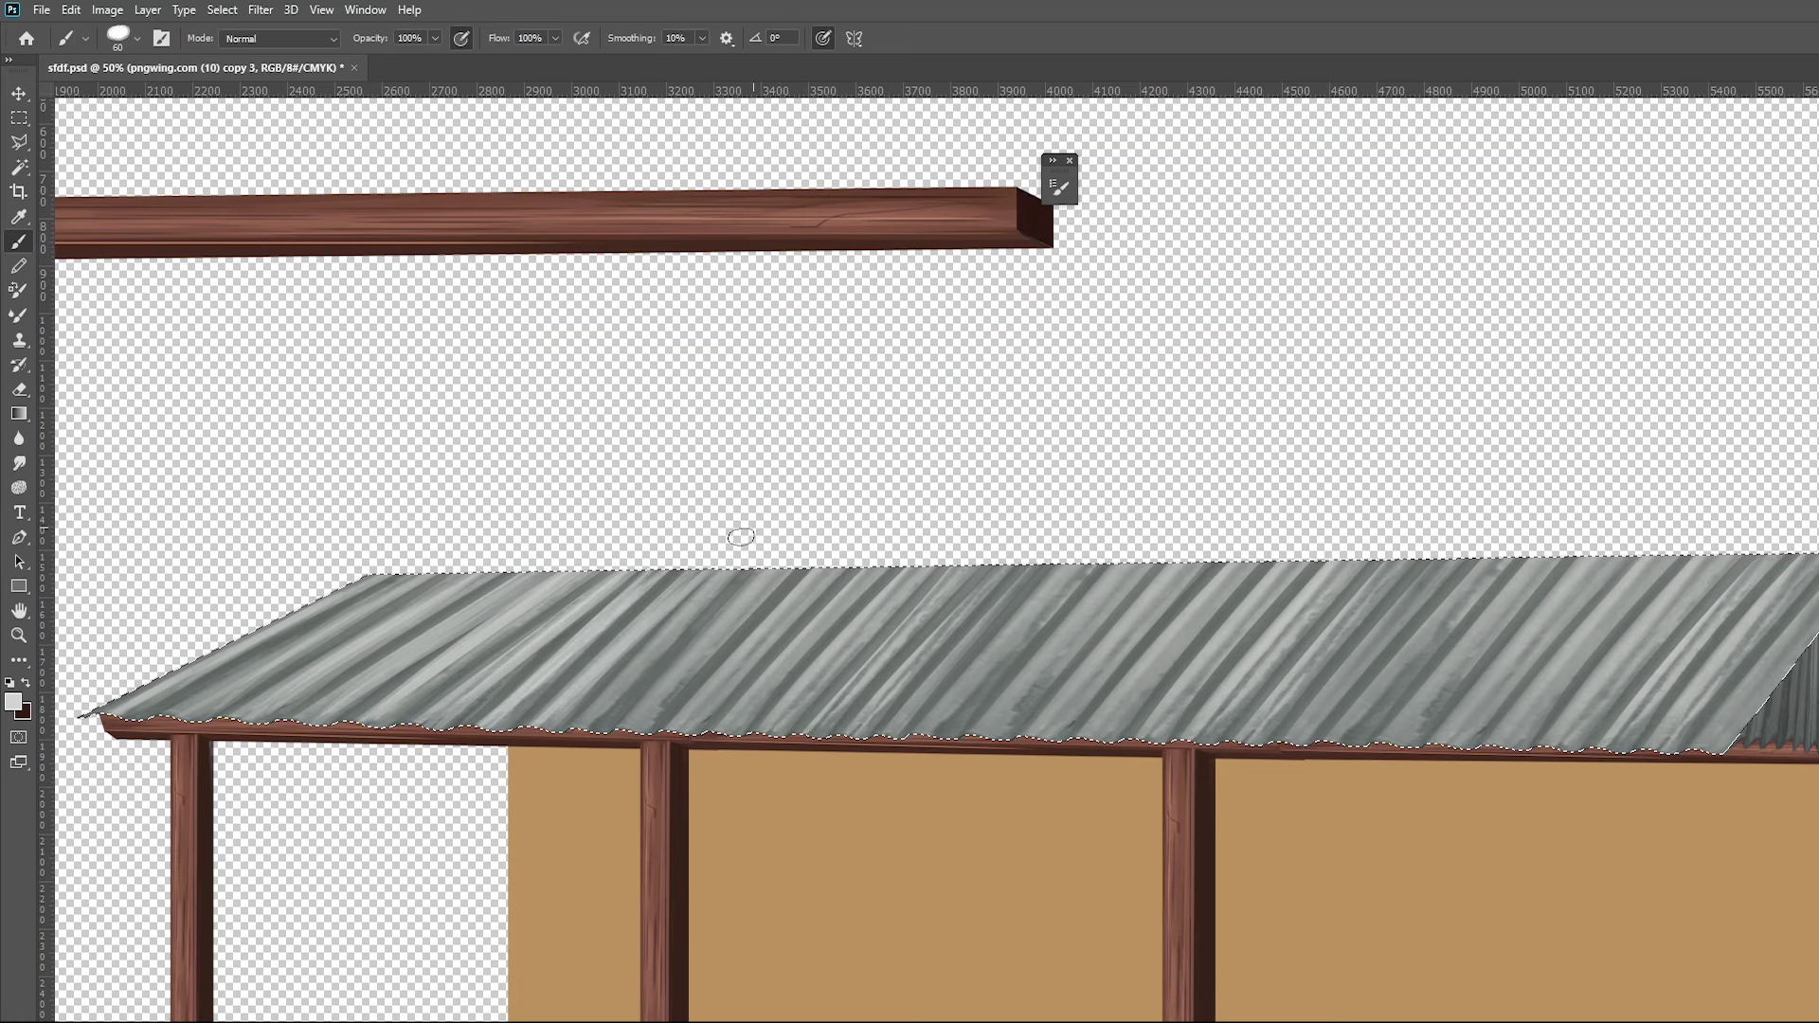
Pick a Soft Round 0% hardness brush, paint a first roof streak, and enlarge it to 90 px
{"action": "left_click", "coordinate": [139, 38]}
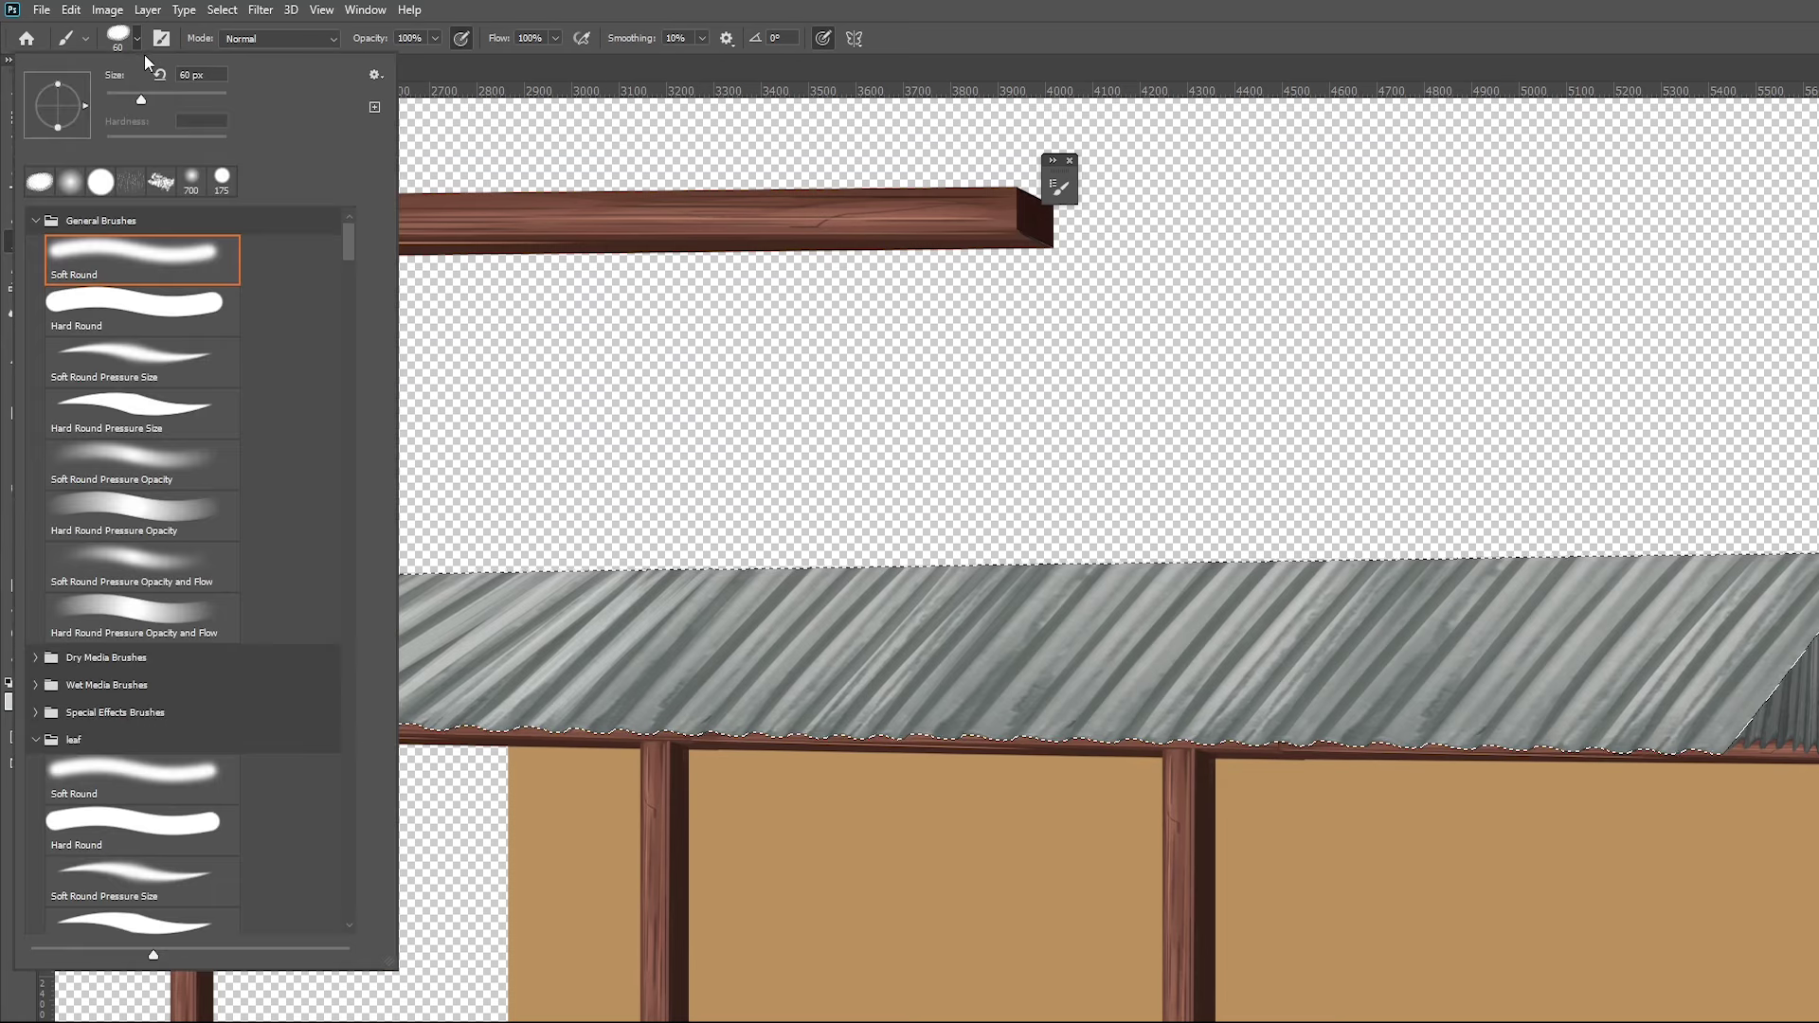
{"action": "left_click", "coordinate": [154, 256]}
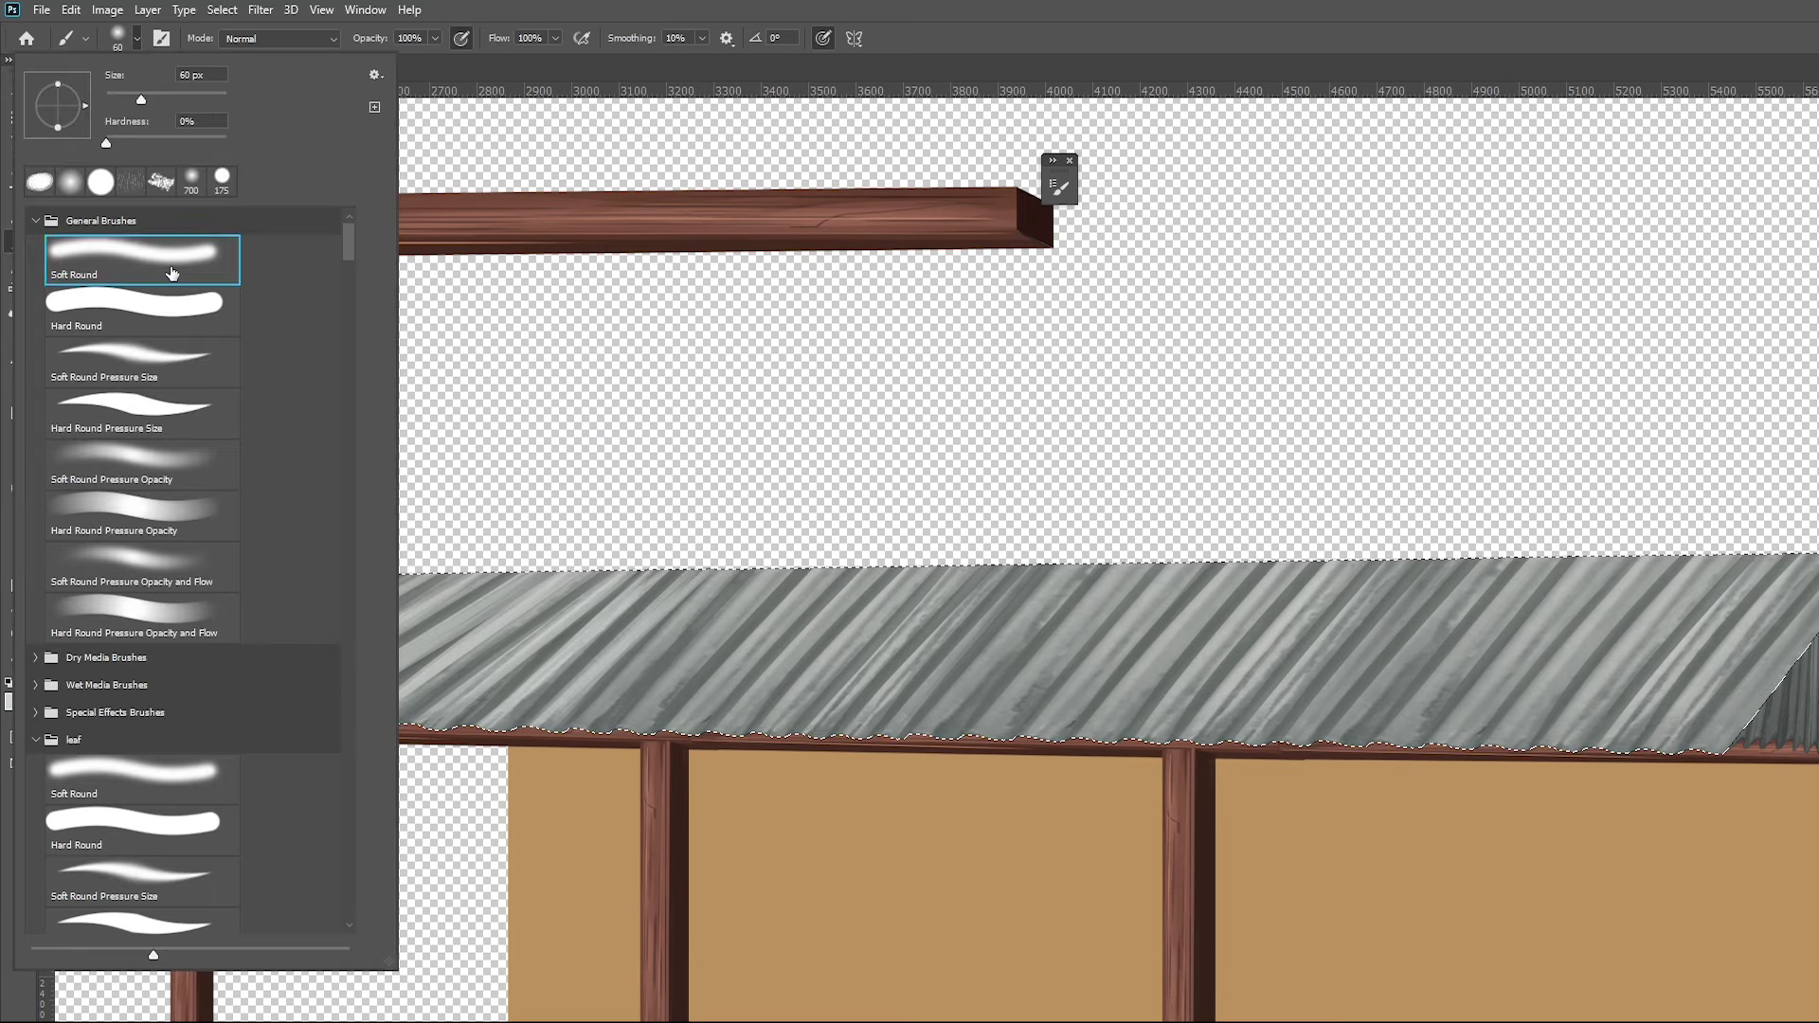
{"action": "left_click", "coordinate": [603, 689]}
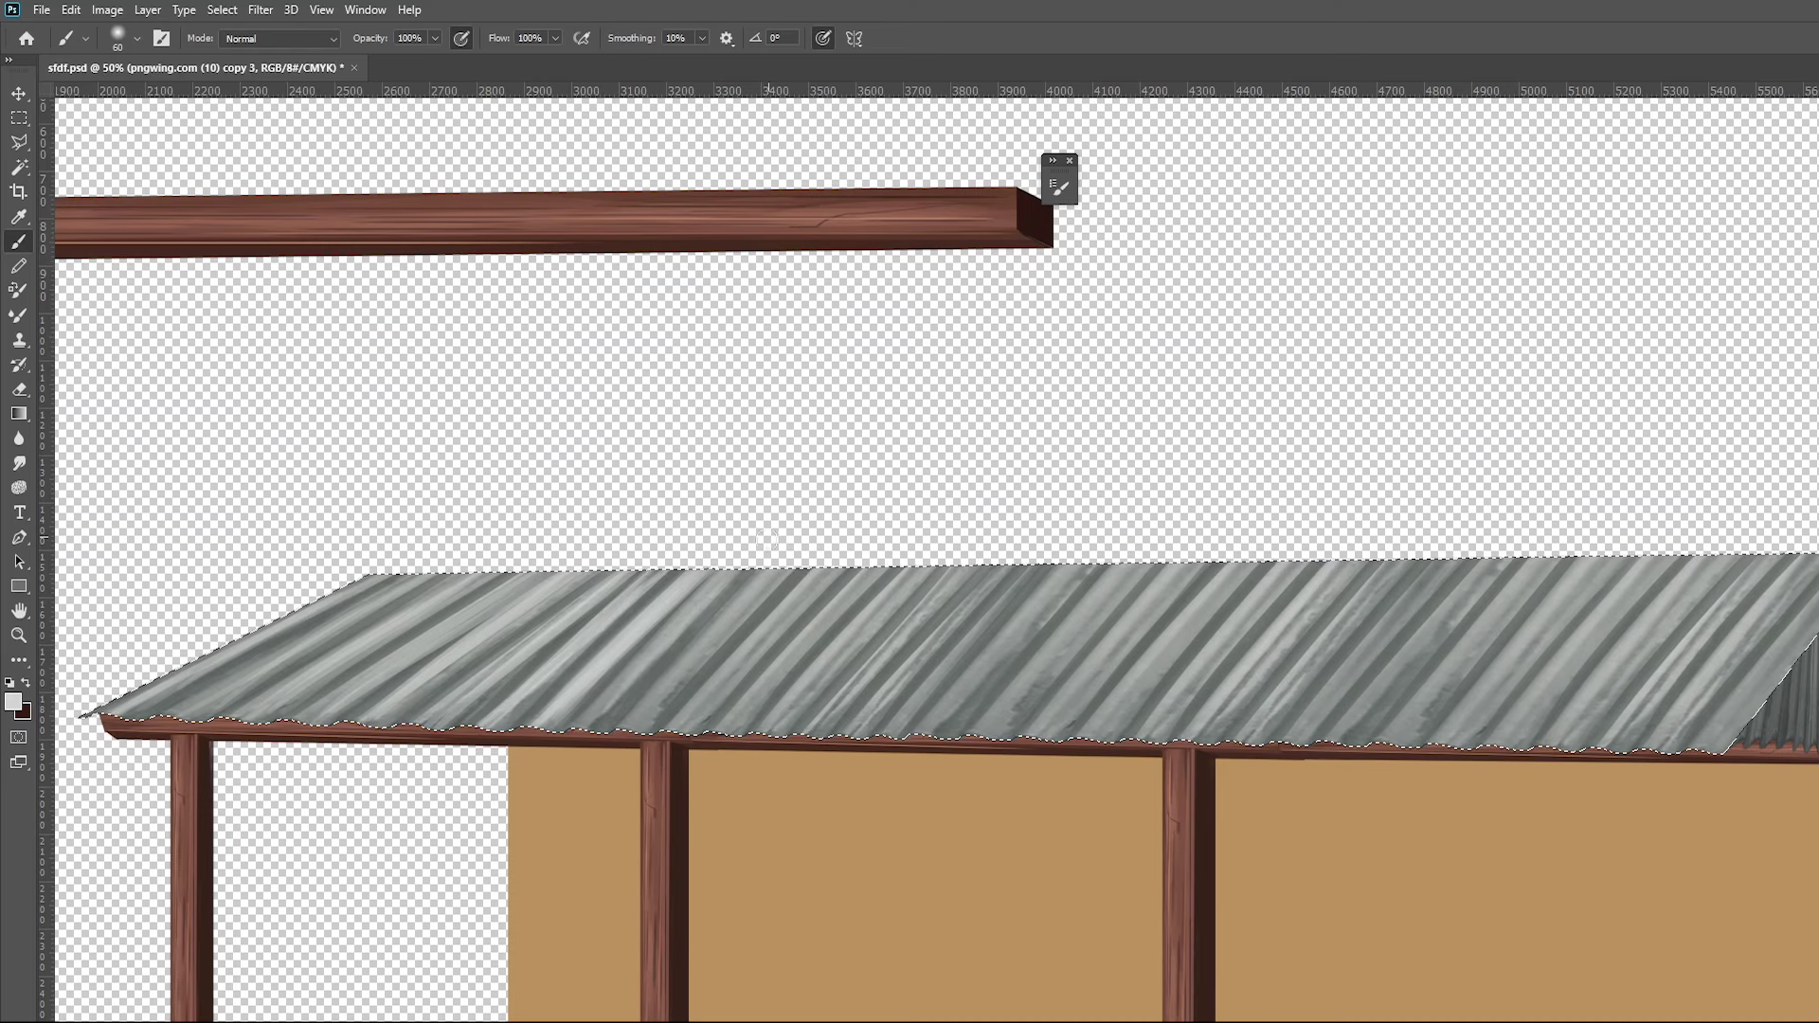
{"action": "mouse_move", "coordinate": [766, 540]}
{"action": "left_mouse_down"}
{"action": "mouse_move", "coordinate": [599, 697]}
{"action": "mouse_move", "coordinate": [706, 653]}
{"action": "mouse_move", "coordinate": [658, 711]}
{"action": "left_mouse_up"}
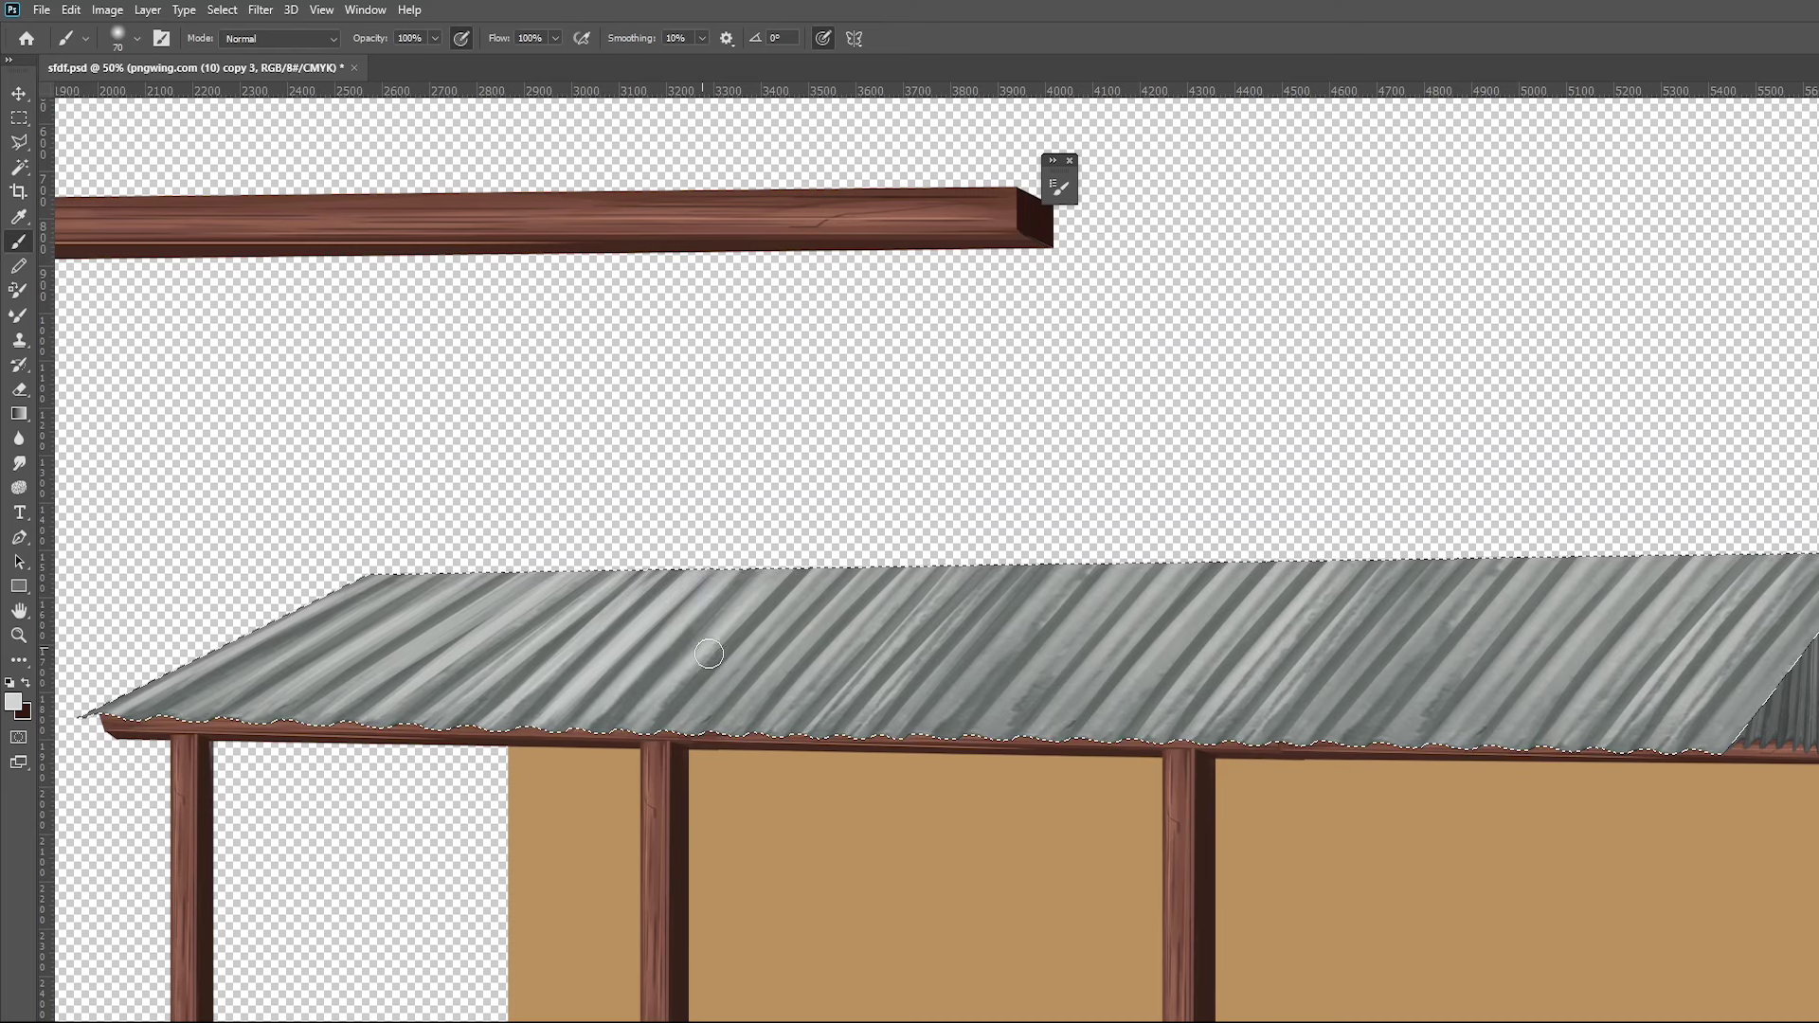
{"action": "key", "text": "bracketright"}
{"action": "key", "text": "bracketright"}
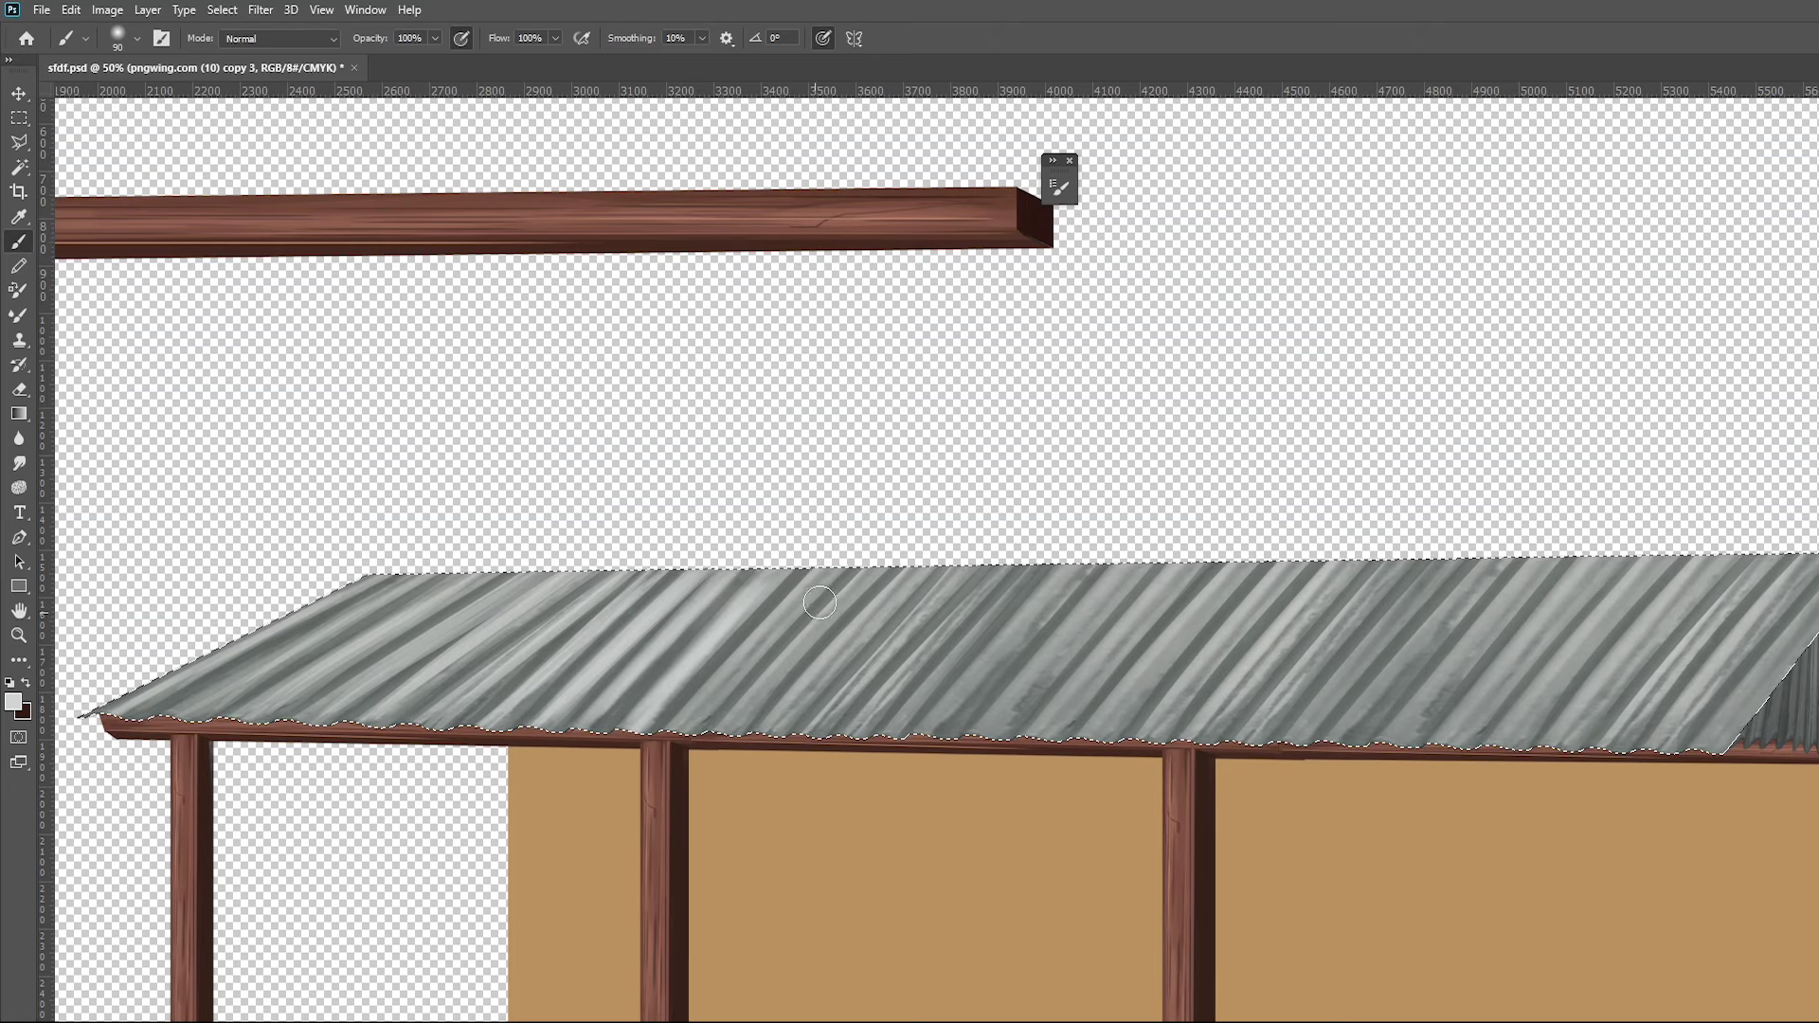
Paint light-grey diagonal highlight streaks across the left and middle of the front roof
{"action": "left_click_drag", "start_coordinate": [820, 602], "coordinate": [548, 852]}
{"action": "left_click_drag", "start_coordinate": [876, 565], "coordinate": [679, 759]}
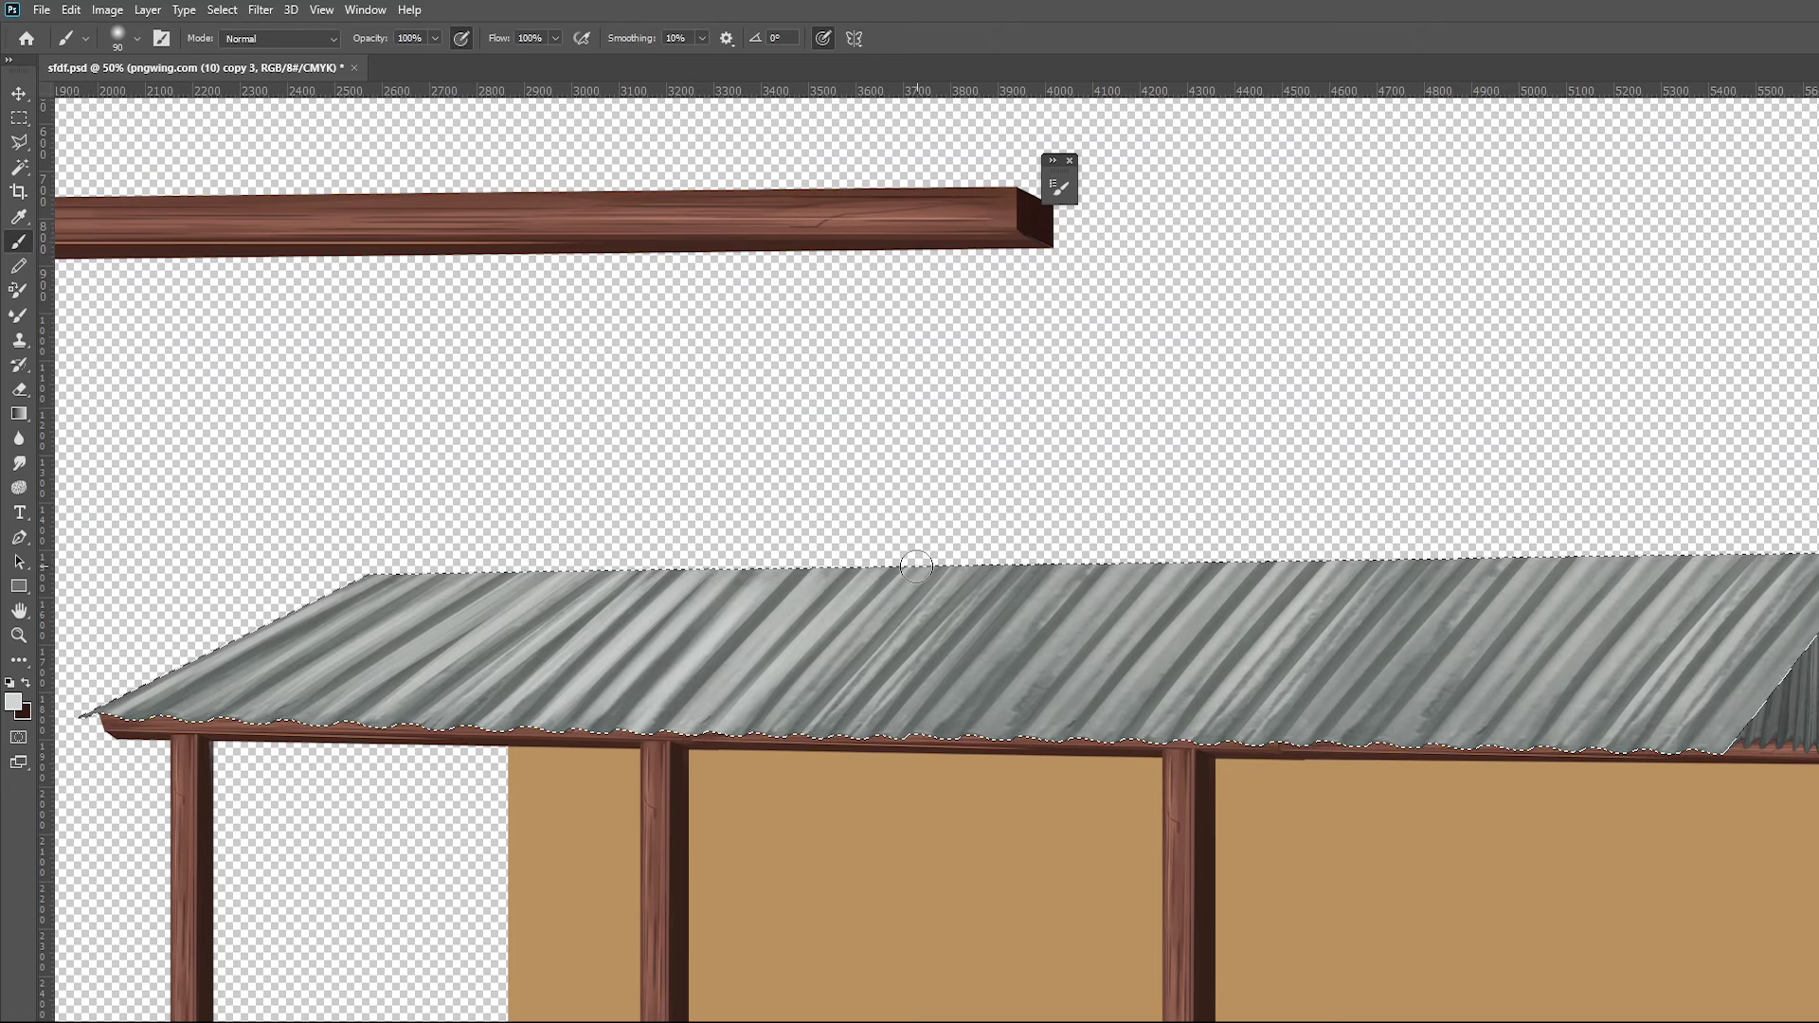
{"action": "left_click_drag", "start_coordinate": [916, 567], "coordinate": [757, 725]}
{"action": "left_click_drag", "start_coordinate": [972, 572], "coordinate": [801, 722]}
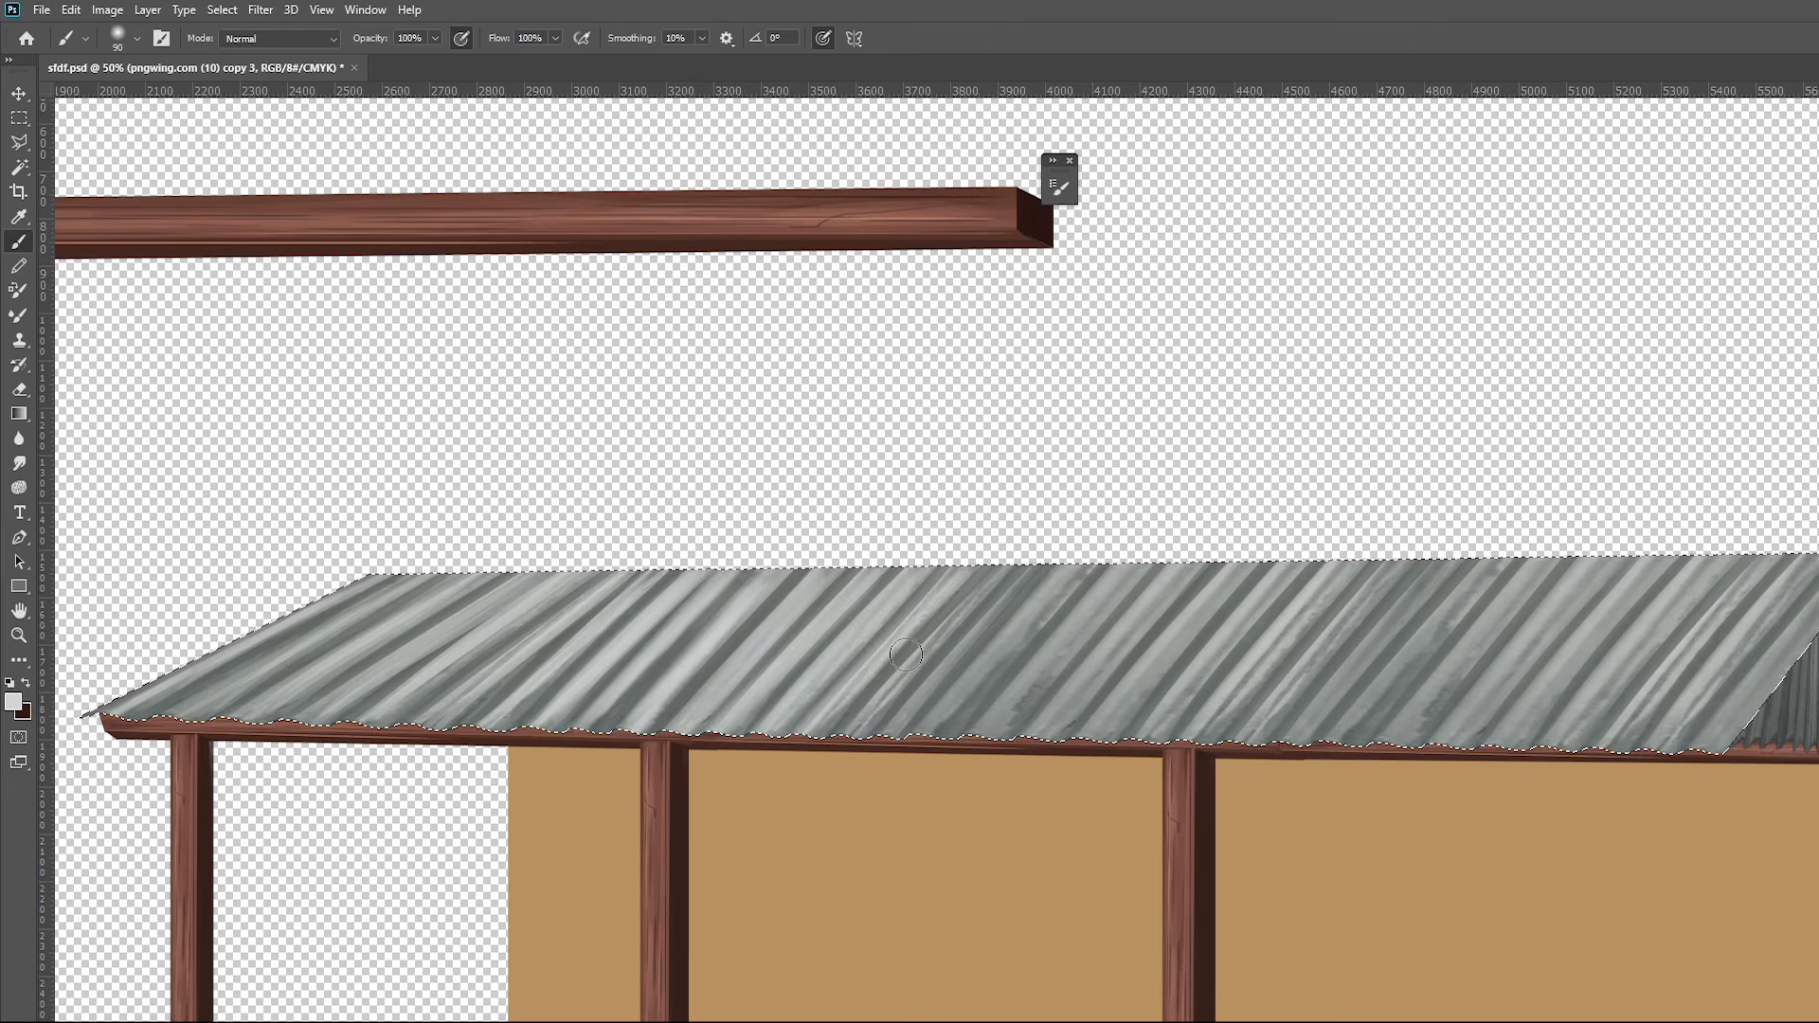
{"action": "left_click_drag", "start_coordinate": [1013, 563], "coordinate": [834, 725]}
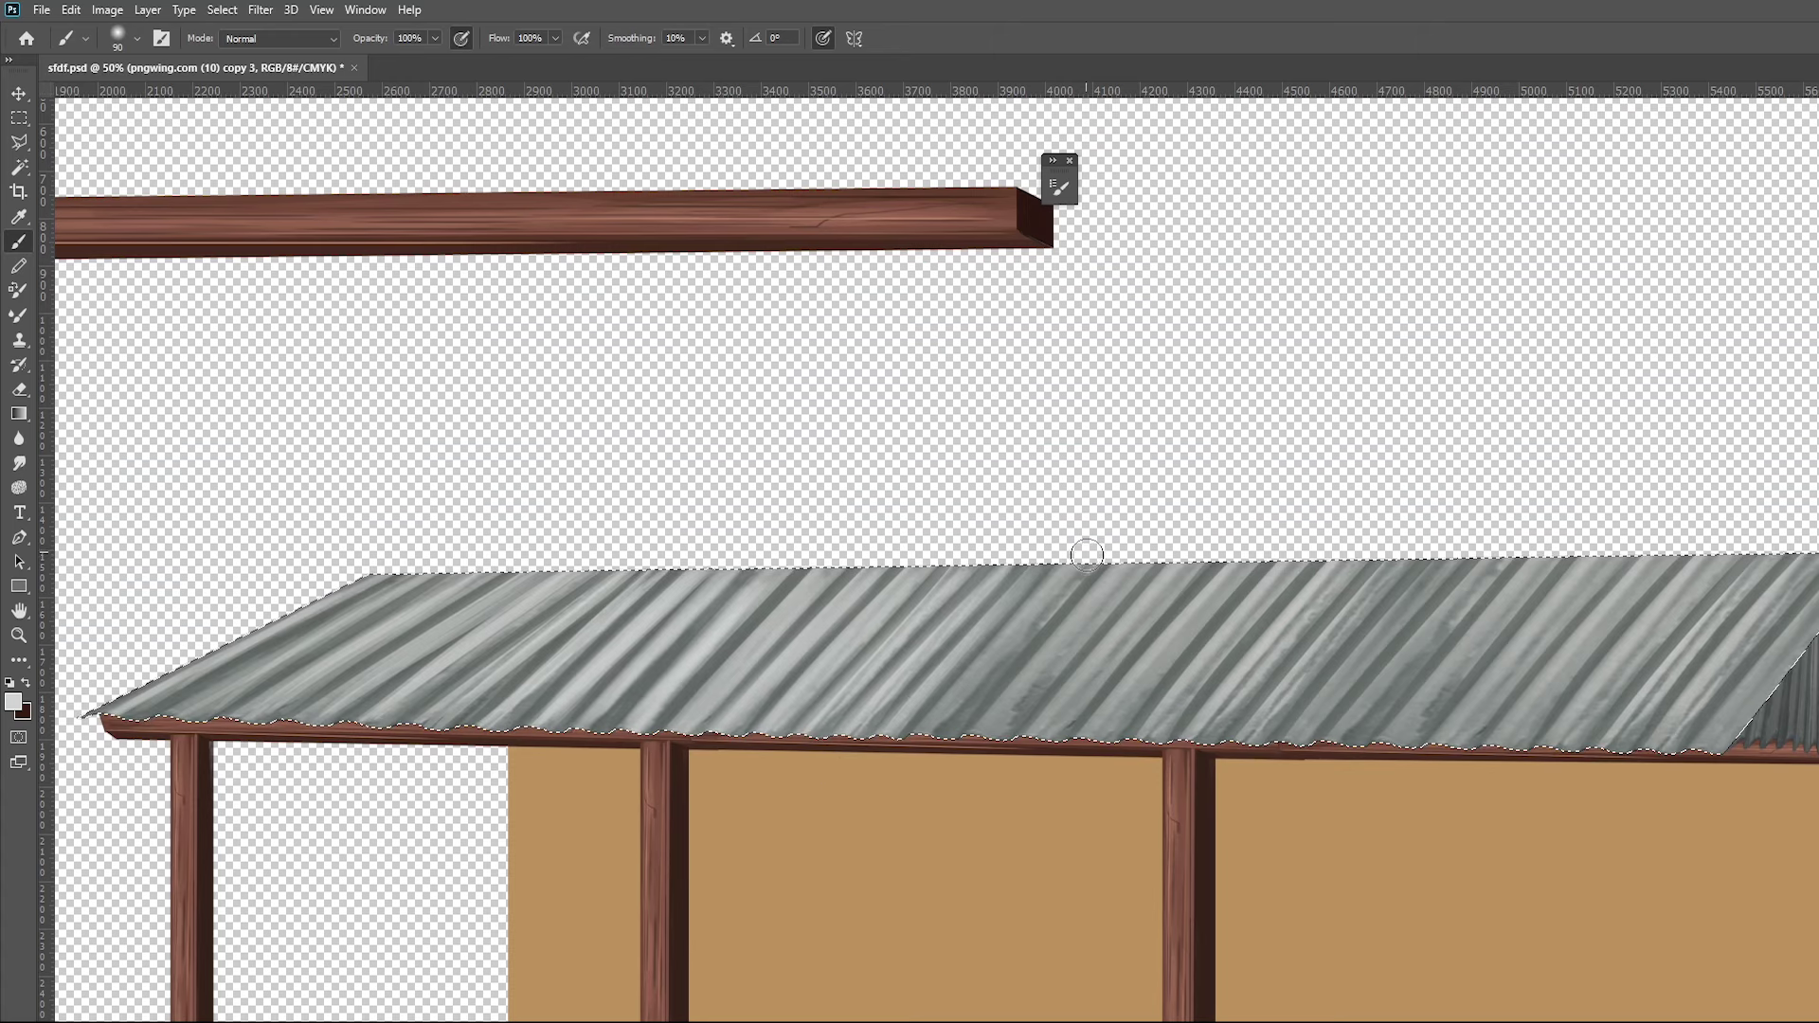
{"action": "left_click_drag", "start_coordinate": [1087, 555], "coordinate": [914, 726]}
{"action": "left_click_drag", "start_coordinate": [1222, 559], "coordinate": [1023, 729]}
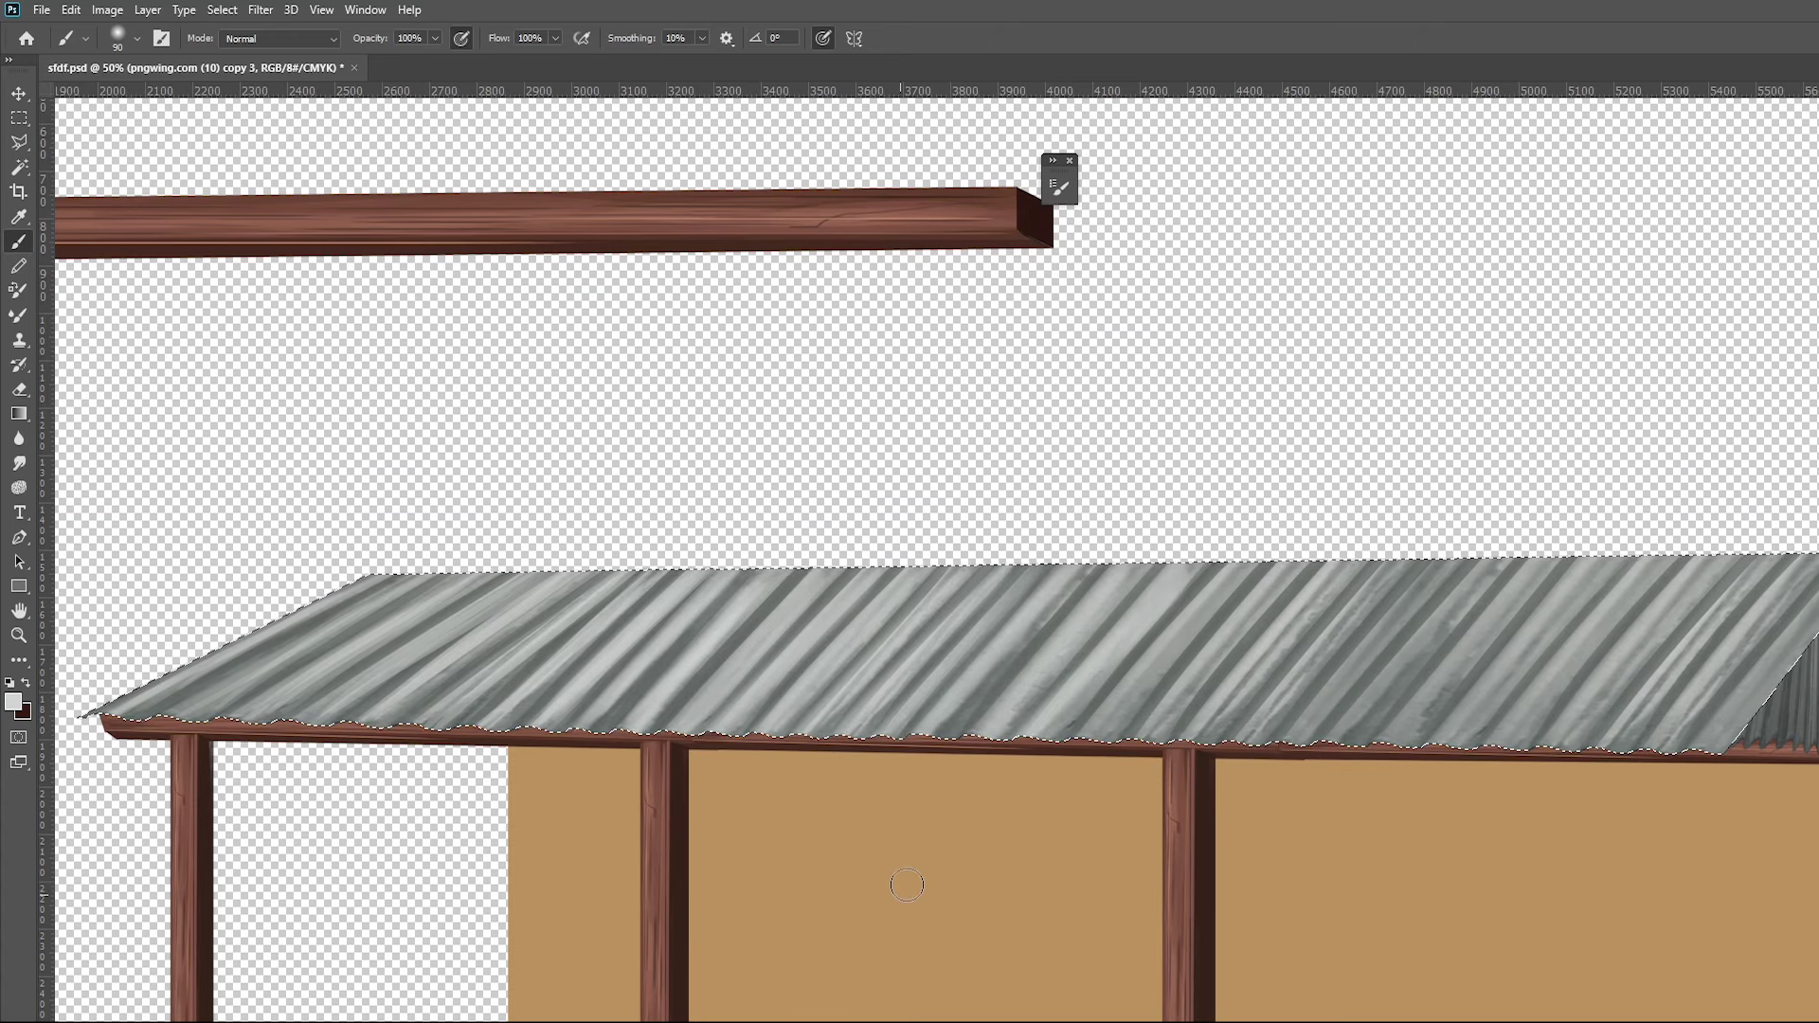
{"action": "mouse_move", "coordinate": [1243, 554]}
{"action": "left_mouse_down"}
{"action": "mouse_move", "coordinate": [1089, 720]}
{"action": "mouse_move", "coordinate": [739, 685]}
{"action": "left_mouse_up"}
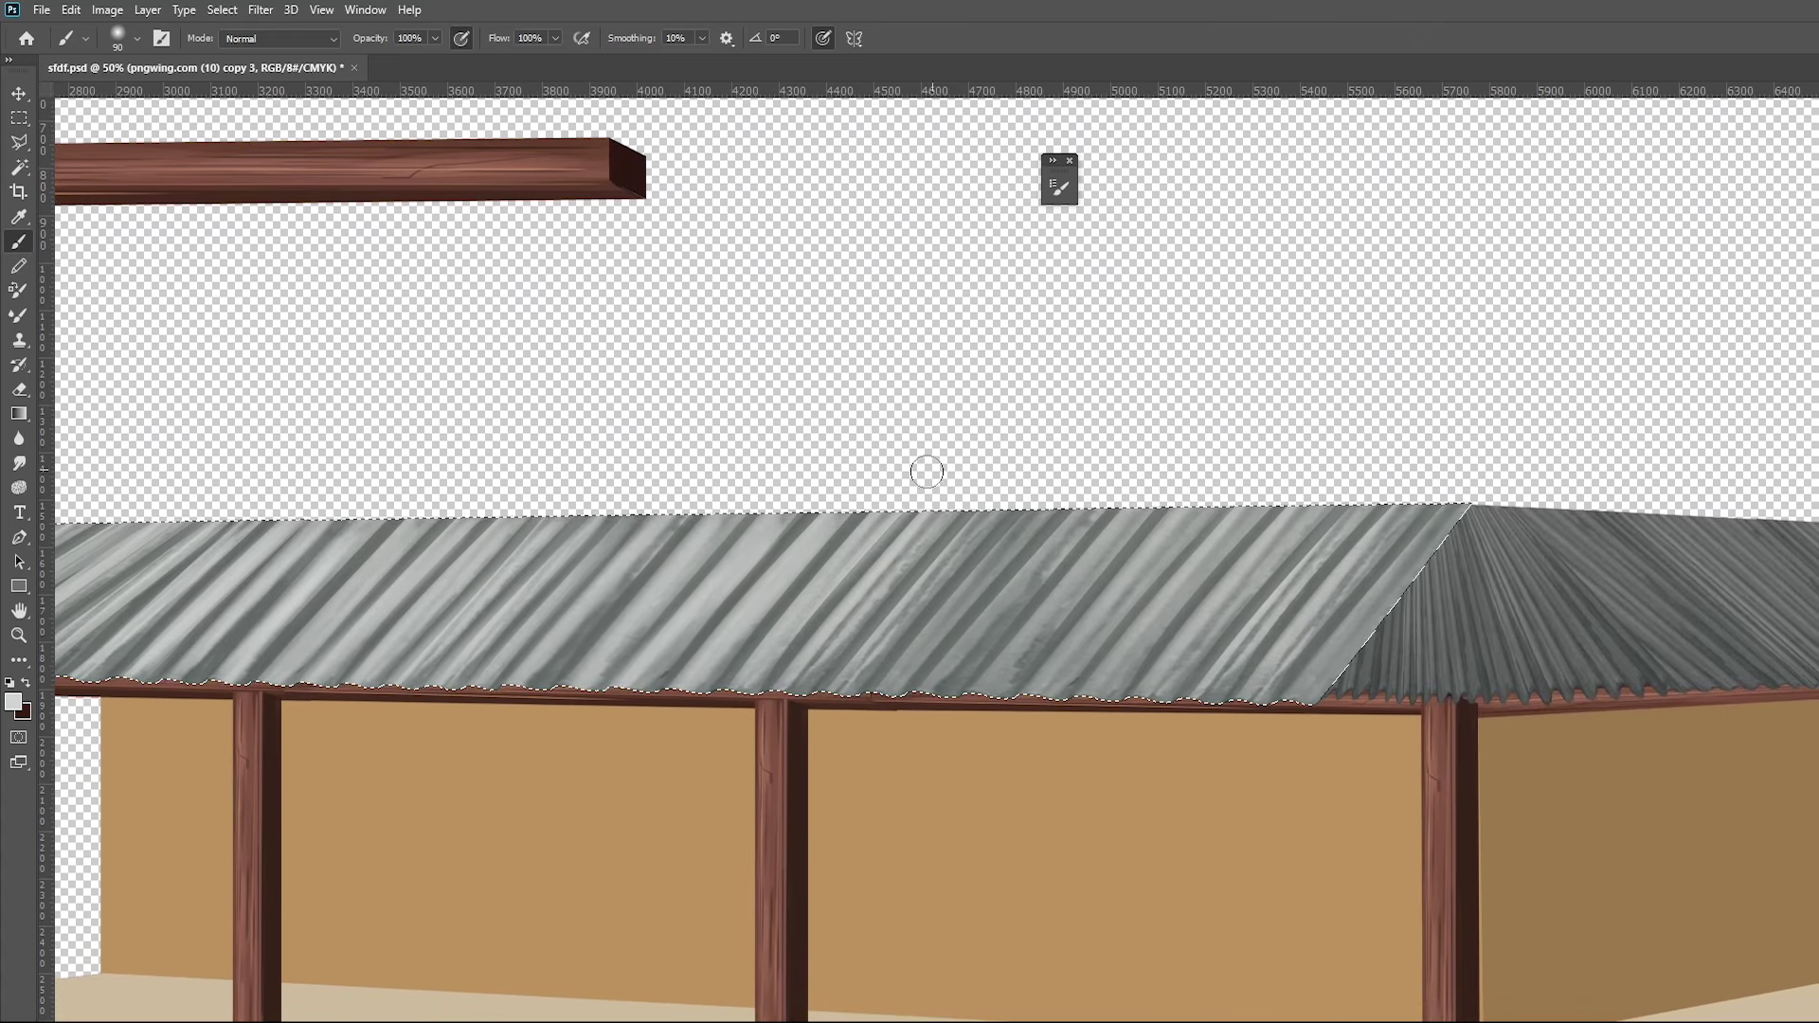
Add more diagonal highlights running down from the front roof's top edge
{"action": "left_click_drag", "start_coordinate": [926, 471], "coordinate": [697, 717]}
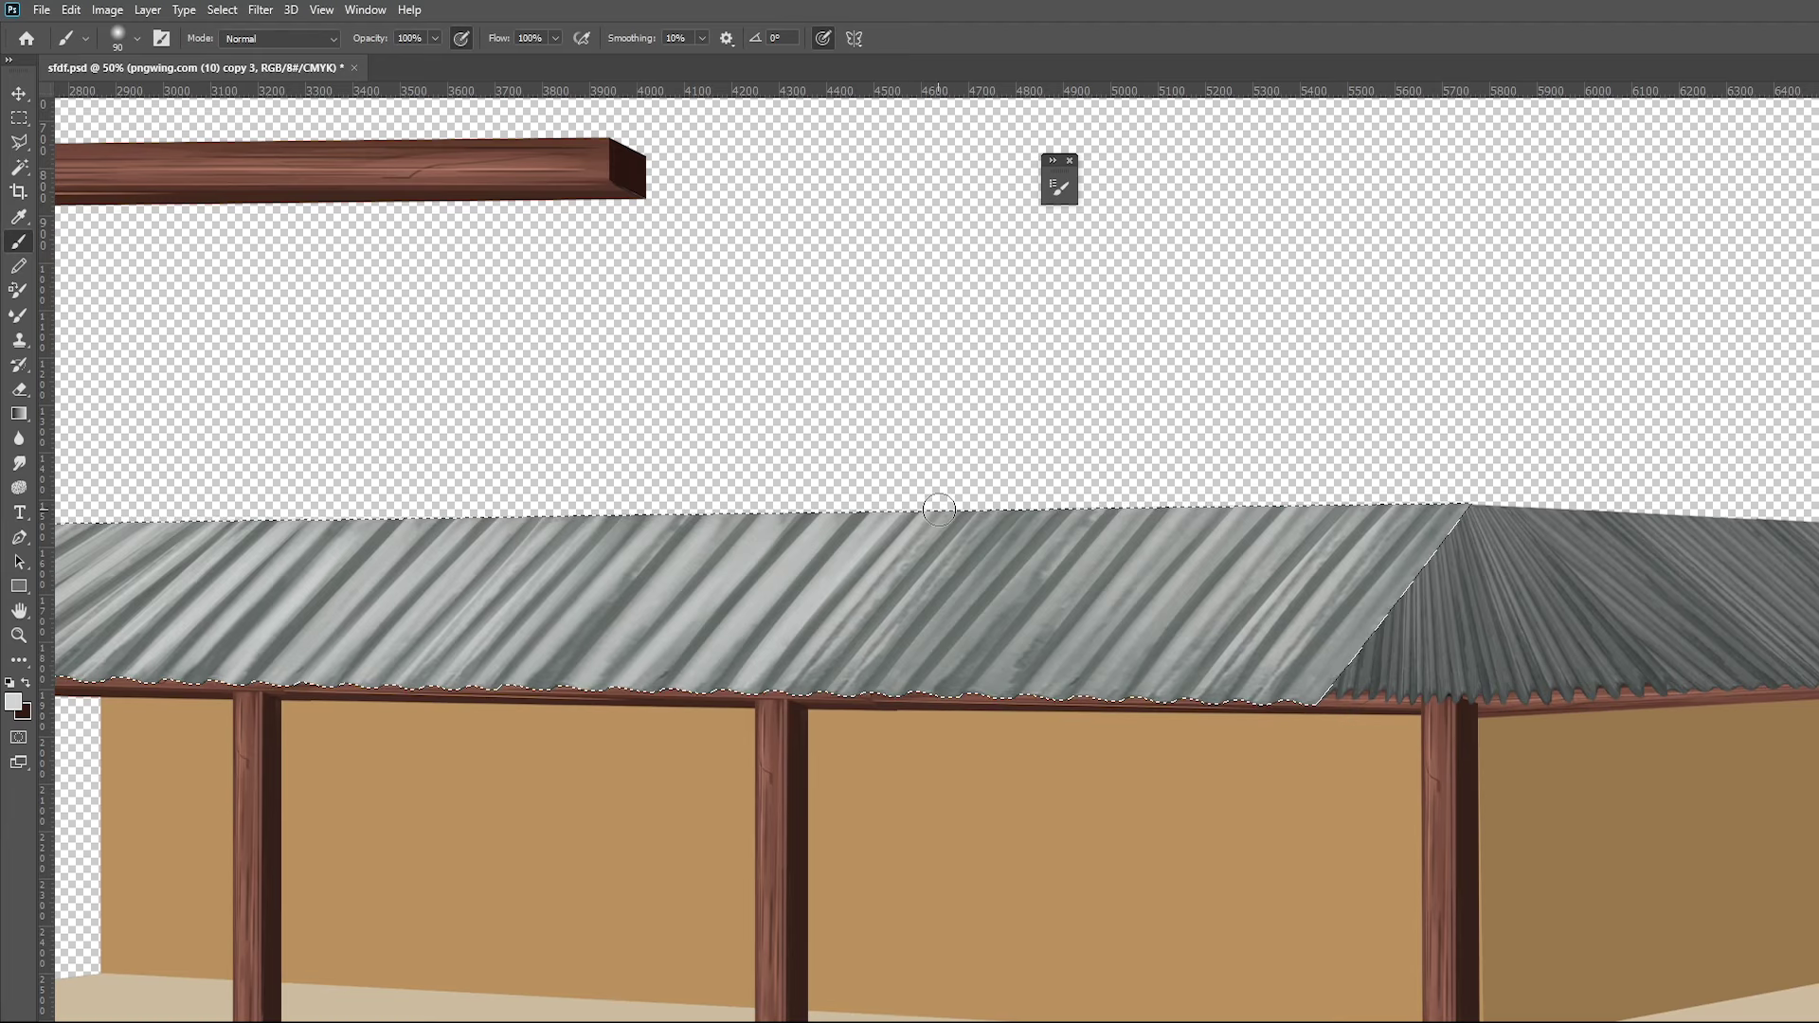
{"action": "left_click_drag", "start_coordinate": [939, 510], "coordinate": [795, 677]}
{"action": "left_click_drag", "start_coordinate": [975, 483], "coordinate": [805, 678]}
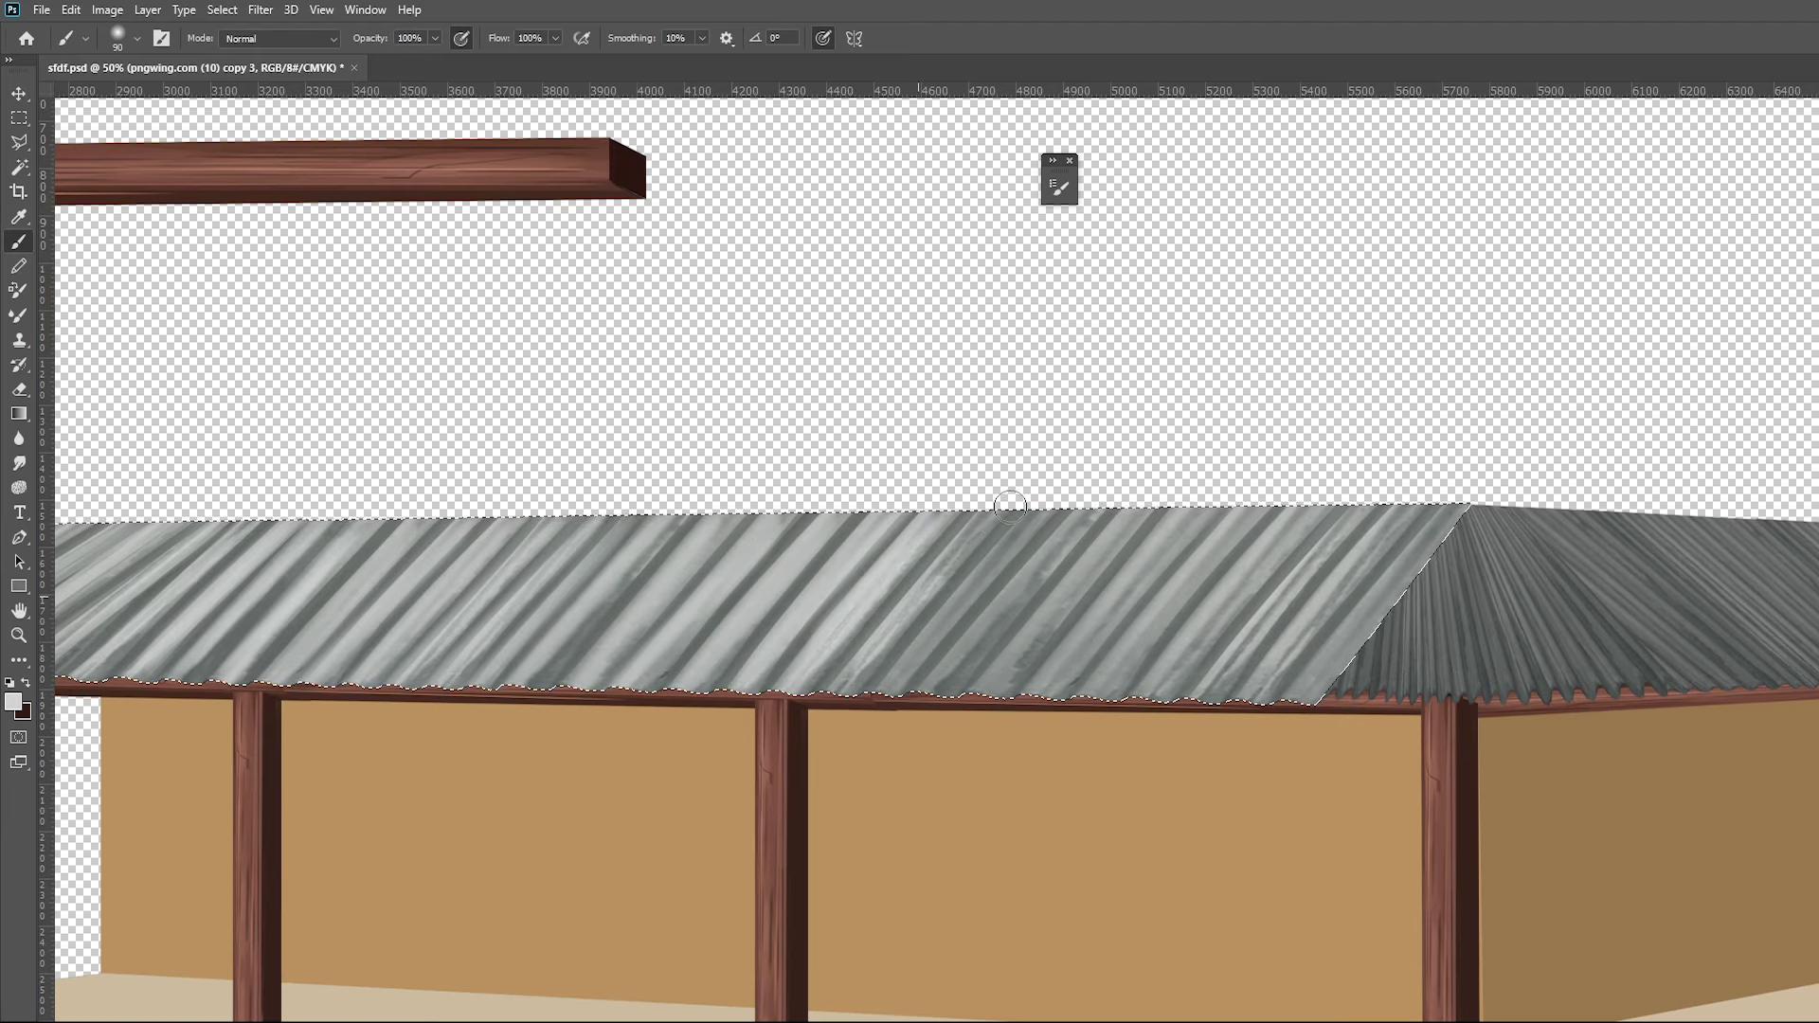
{"action": "left_click_drag", "start_coordinate": [1010, 506], "coordinate": [843, 678]}
{"action": "left_click_drag", "start_coordinate": [1033, 550], "coordinate": [886, 677]}
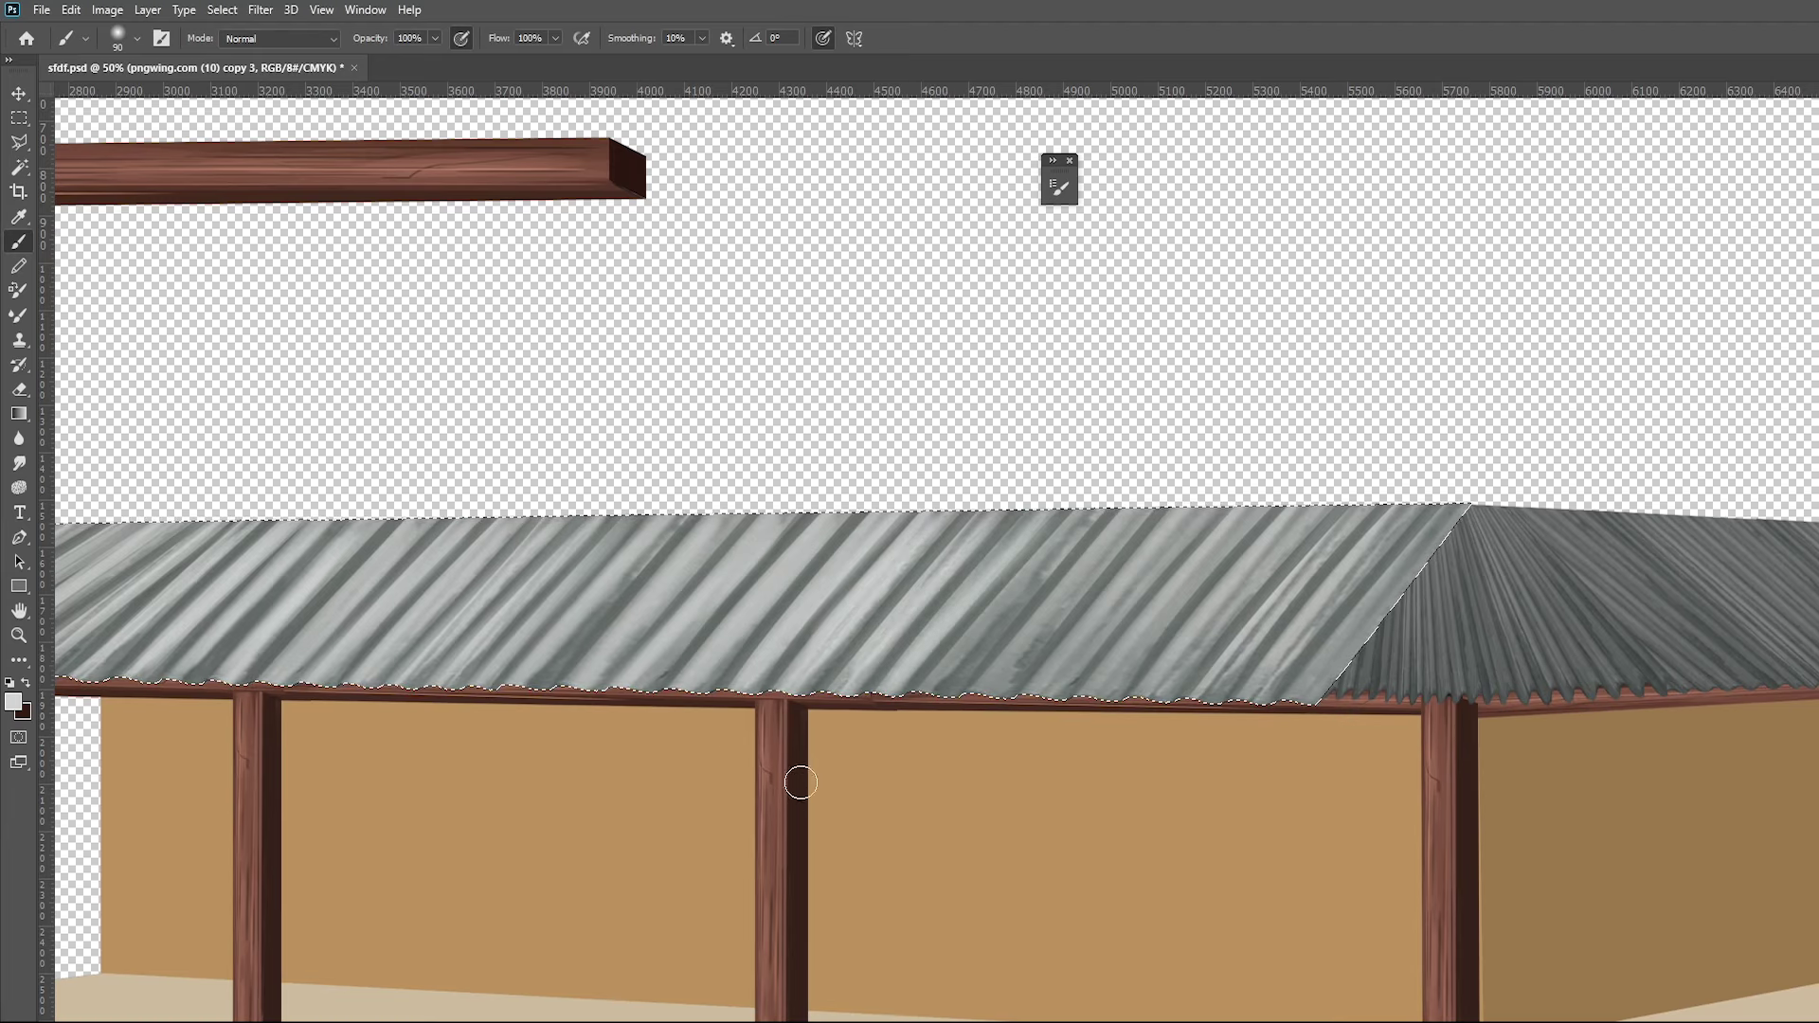
{"action": "mouse_move", "coordinate": [1061, 550]}
{"action": "left_mouse_down"}
{"action": "mouse_move", "coordinate": [924, 677]}
{"action": "mouse_move", "coordinate": [985, 678]}
{"action": "left_mouse_up"}
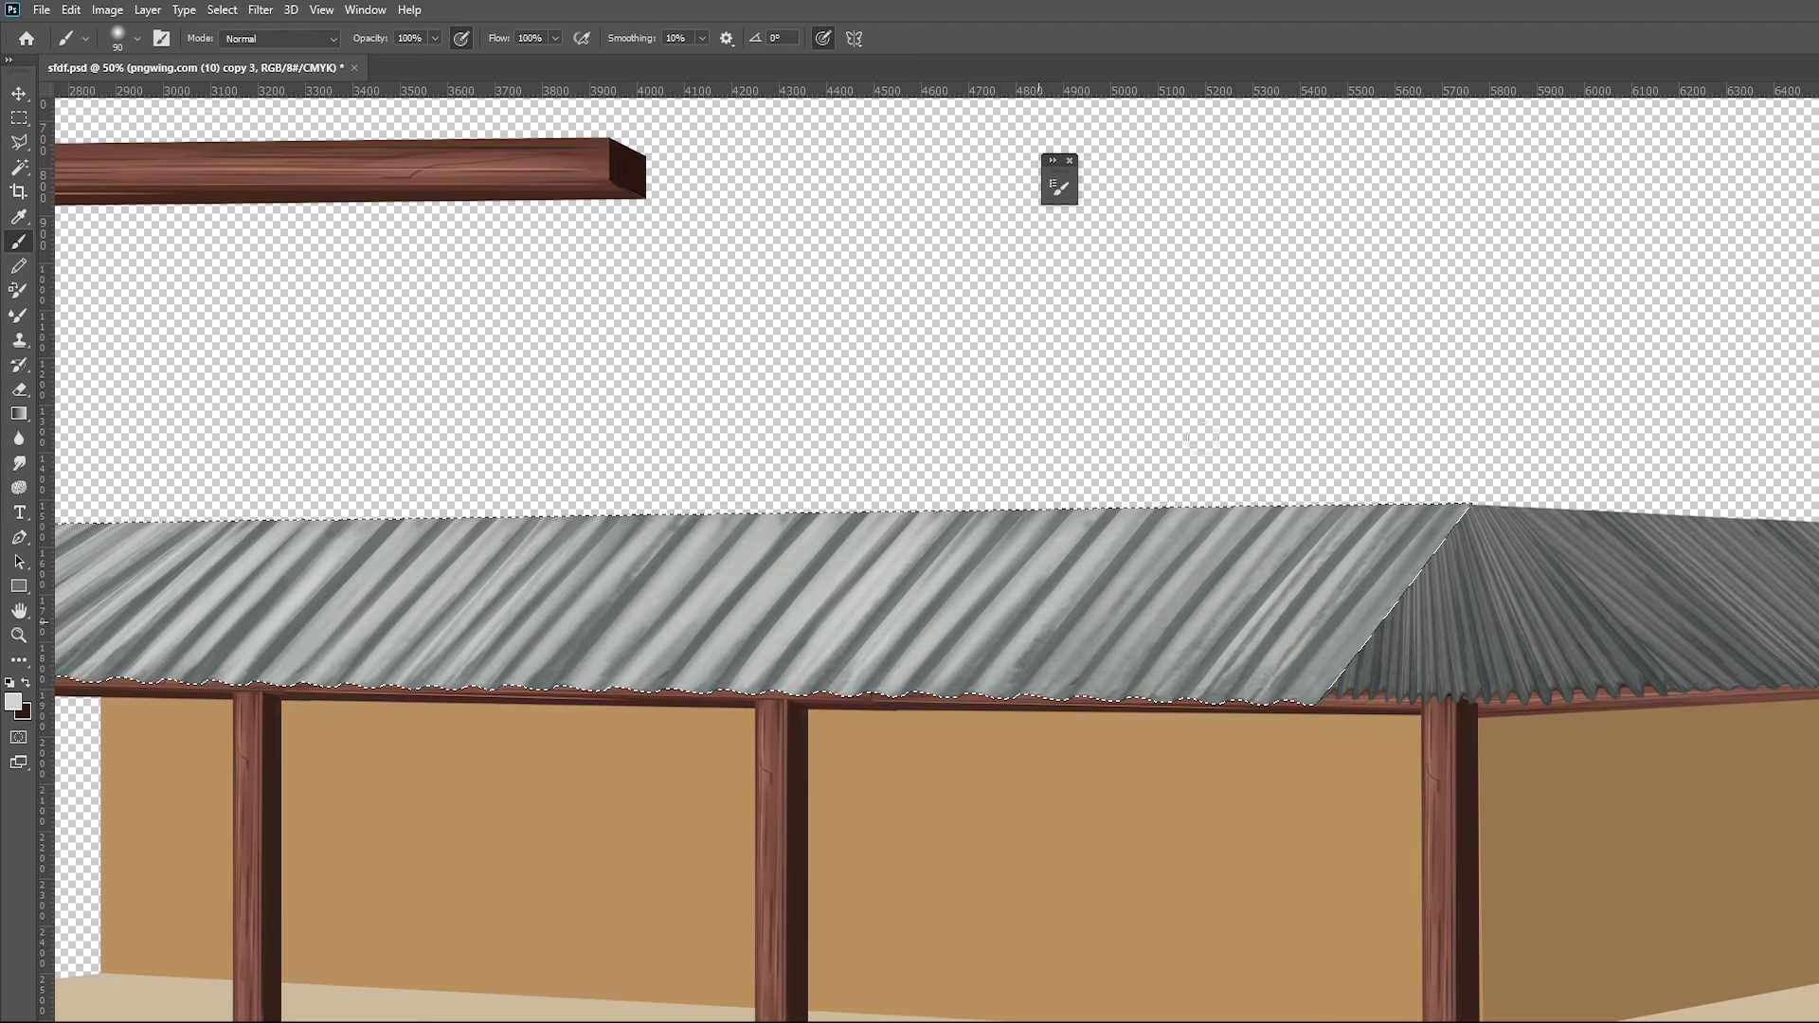
{"action": "left_click_drag", "start_coordinate": [1117, 548], "coordinate": [1002, 681]}
{"action": "left_click_drag", "start_coordinate": [1172, 547], "coordinate": [1071, 669]}
Highlight the right part of the front roof, then zoom out to see the whole building
{"action": "left_click_drag", "start_coordinate": [1135, 571], "coordinate": [1040, 680]}
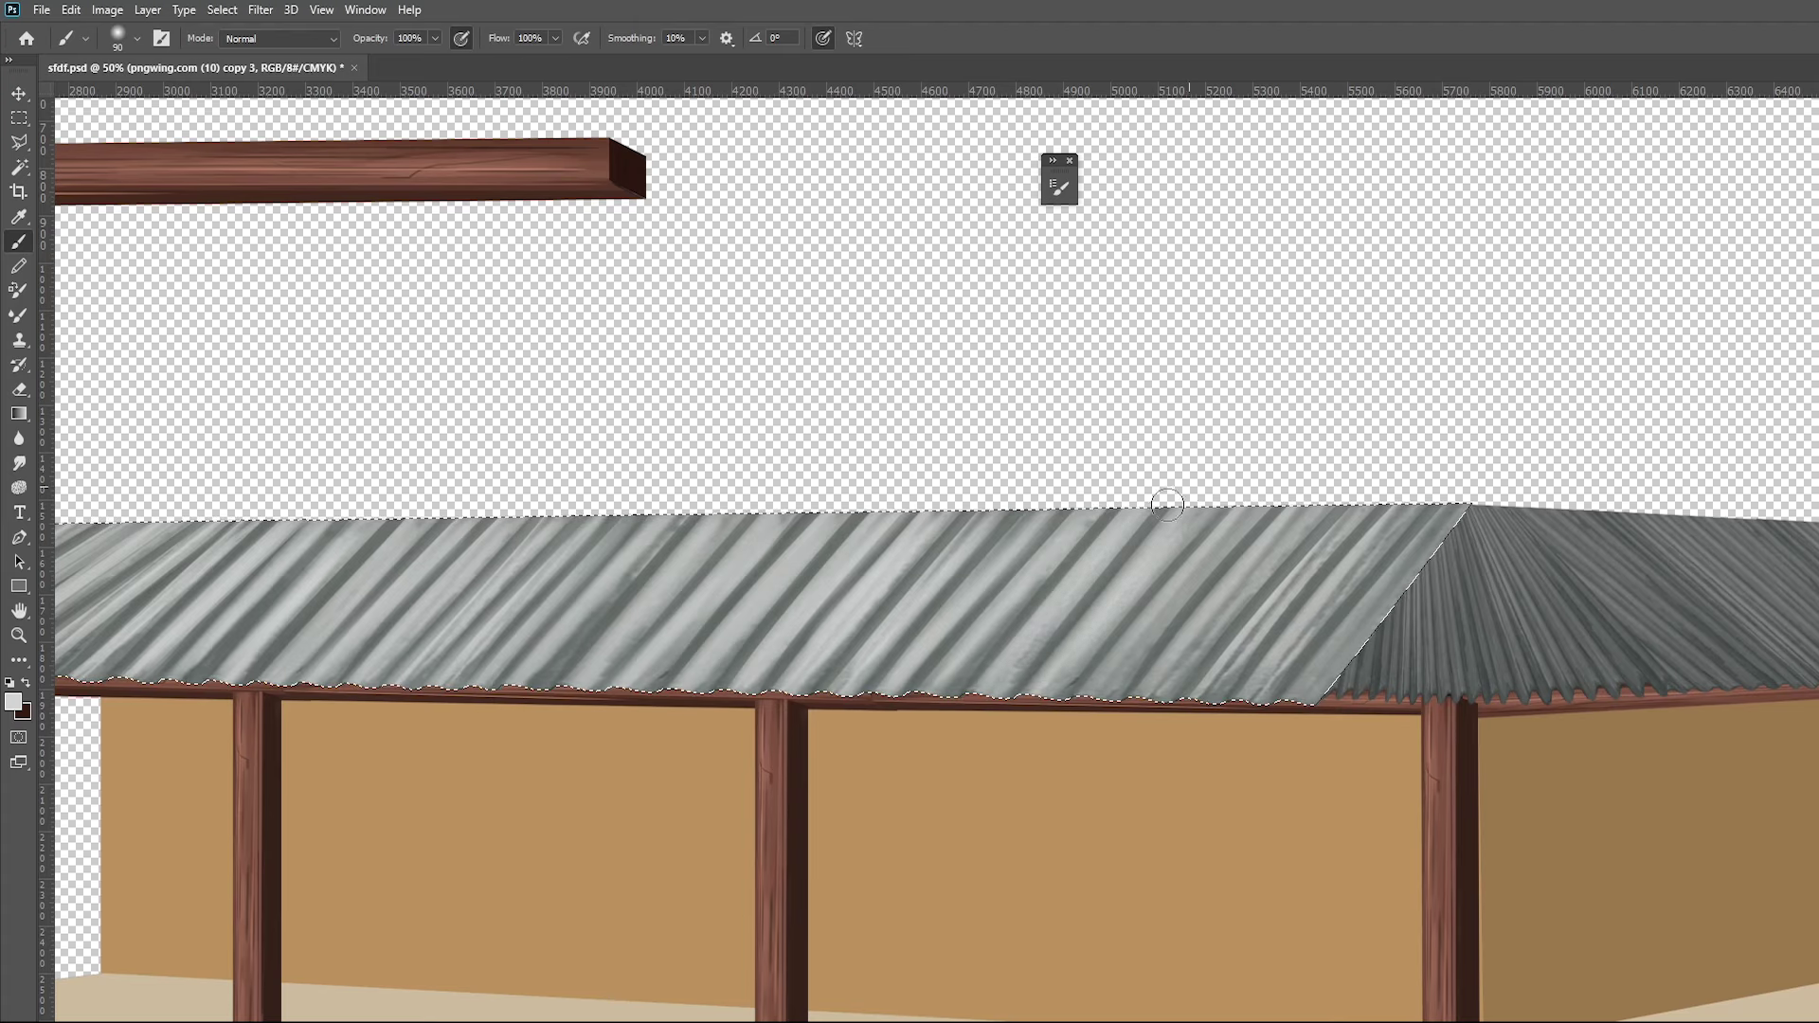
{"action": "left_click_drag", "start_coordinate": [1089, 578], "coordinate": [988, 680]}
{"action": "mouse_move", "coordinate": [1231, 547]}
{"action": "left_mouse_down"}
{"action": "mouse_move", "coordinate": [1085, 680]}
{"action": "mouse_move", "coordinate": [1160, 681]}
{"action": "left_mouse_up"}
{"action": "left_click_drag", "start_coordinate": [1257, 606], "coordinate": [1199, 680]}
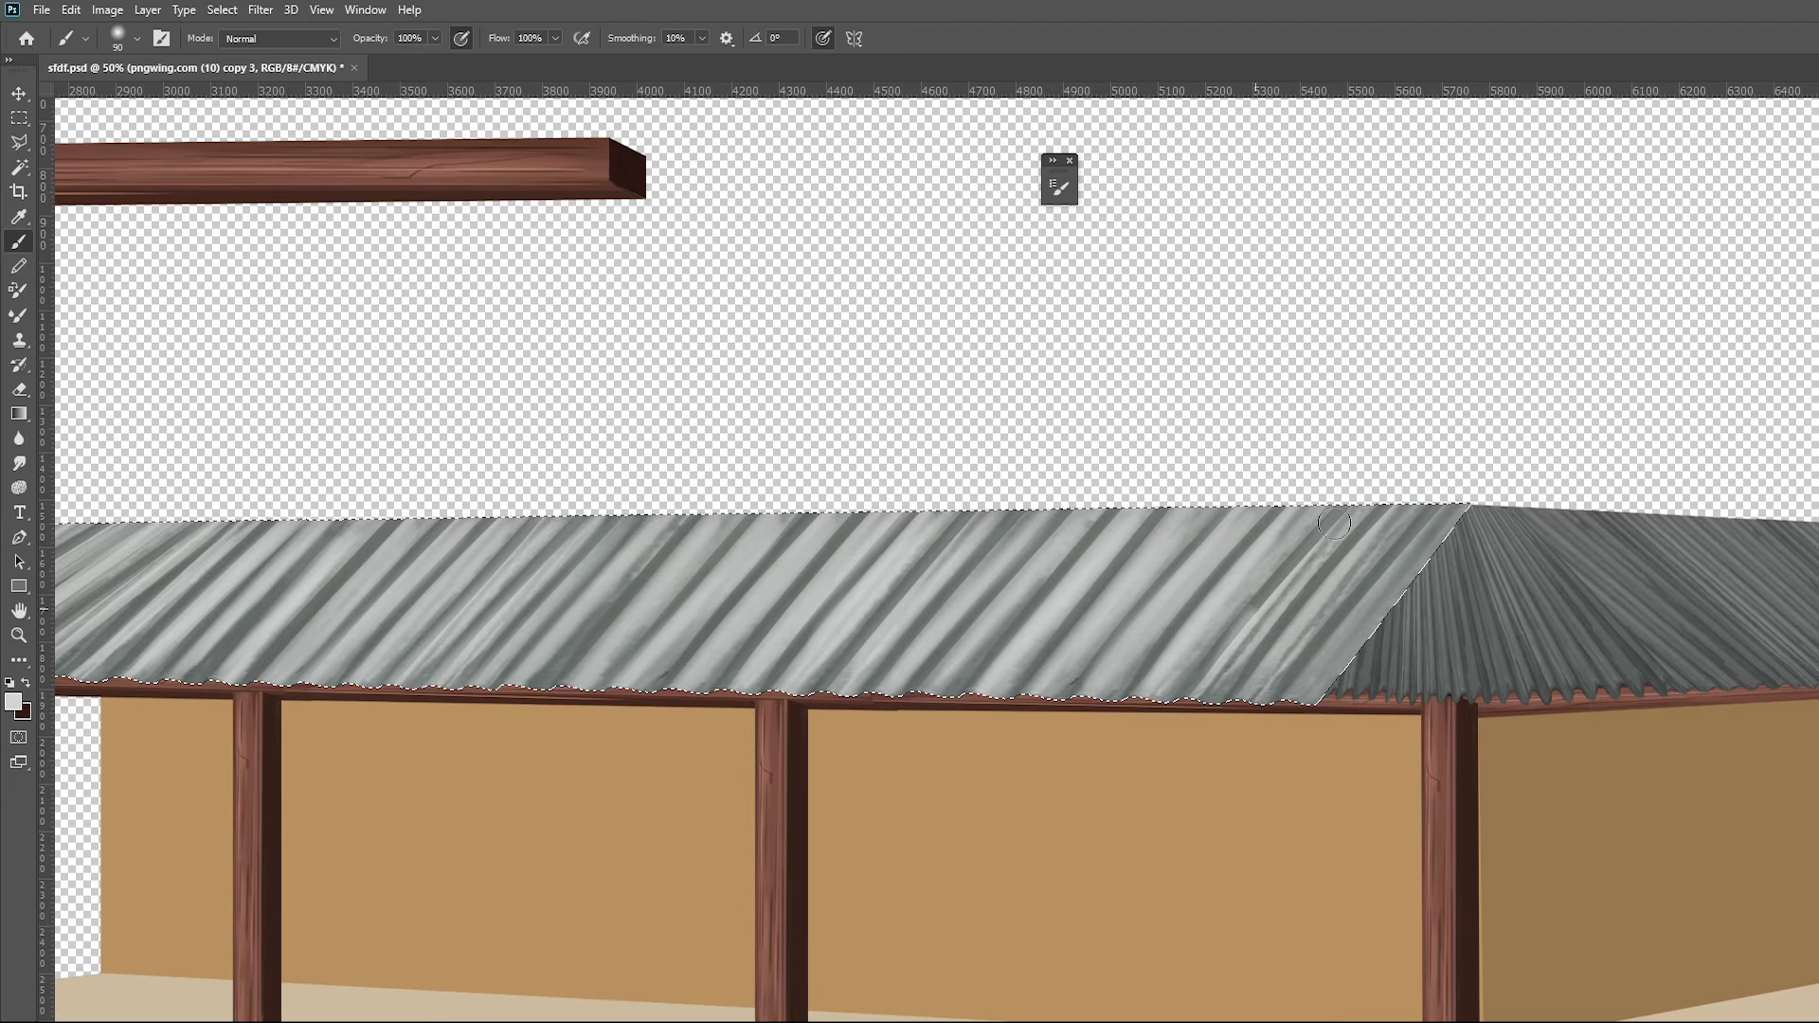
{"action": "left_click_drag", "start_coordinate": [1326, 548], "coordinate": [1207, 680]}
{"action": "left_click_drag", "start_coordinate": [1388, 548], "coordinate": [1244, 680]}
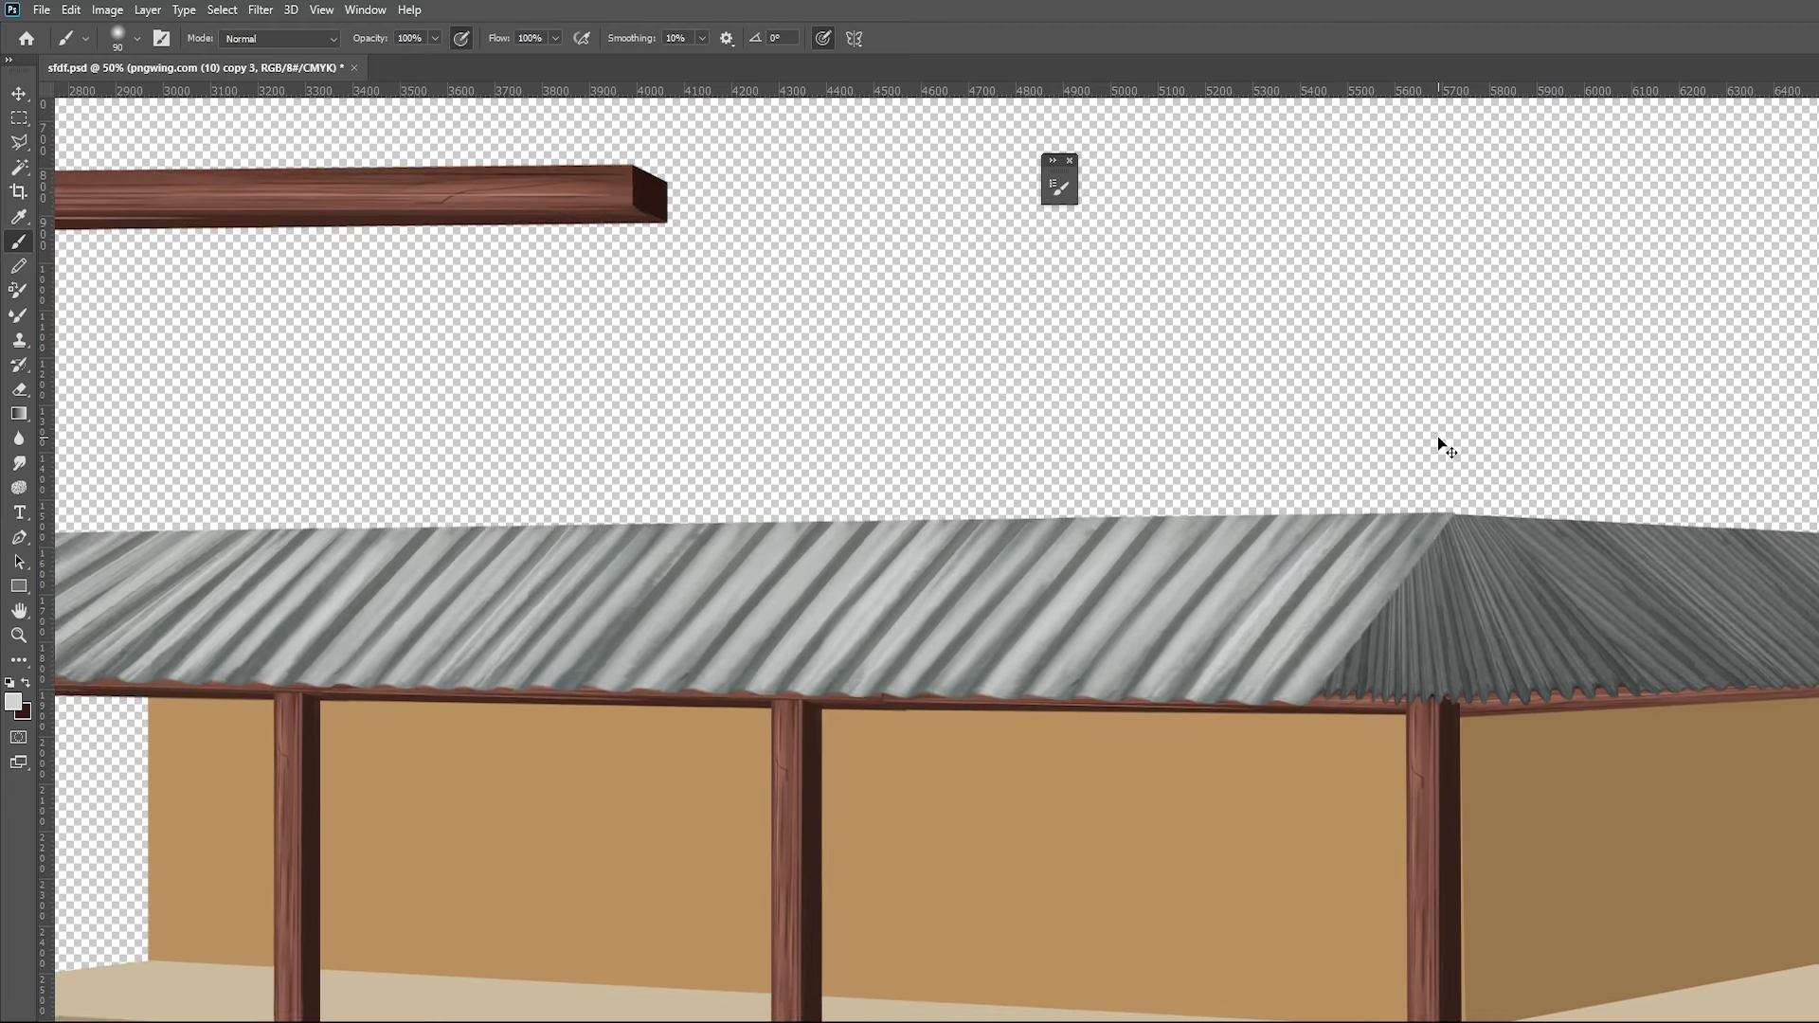
{"action": "key", "text": "ctrl+minus"}
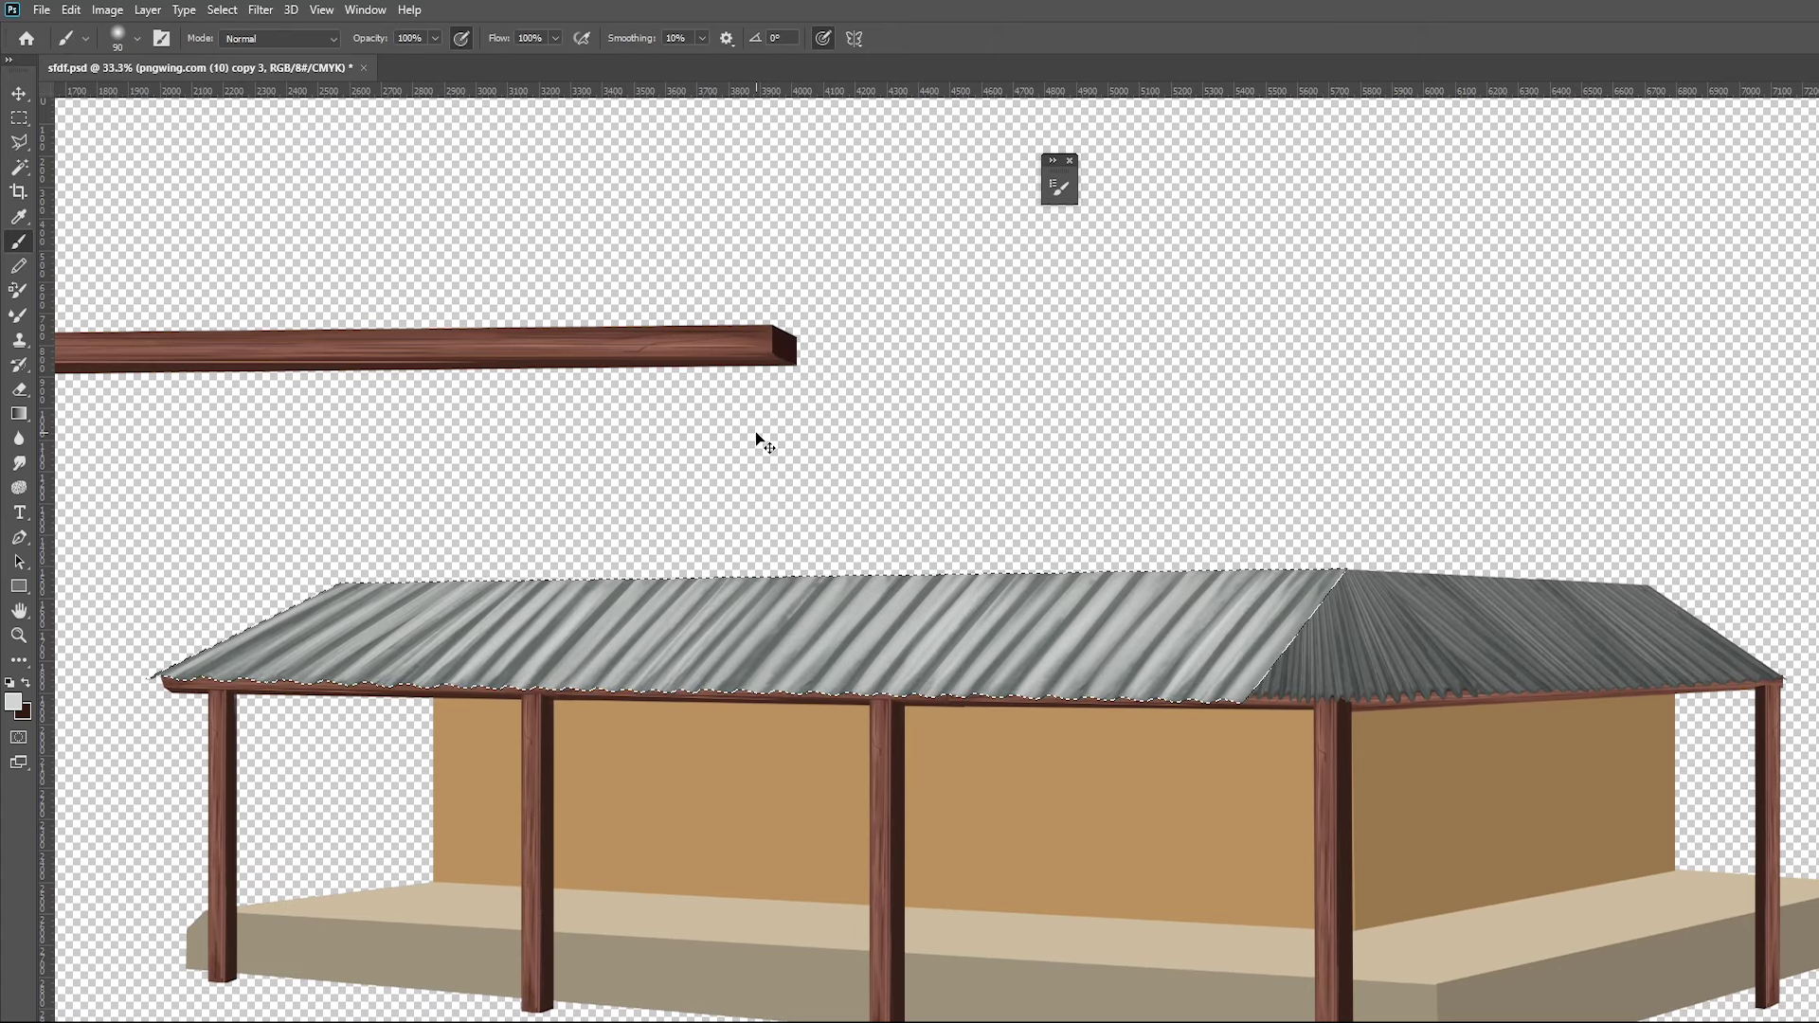
Deselect, save the document, and zoom in closely on the roof's left corner
{"action": "key", "text": "ctrl+d"}
{"action": "key", "text": "ctrl+s"}
{"action": "key", "text": "z"}
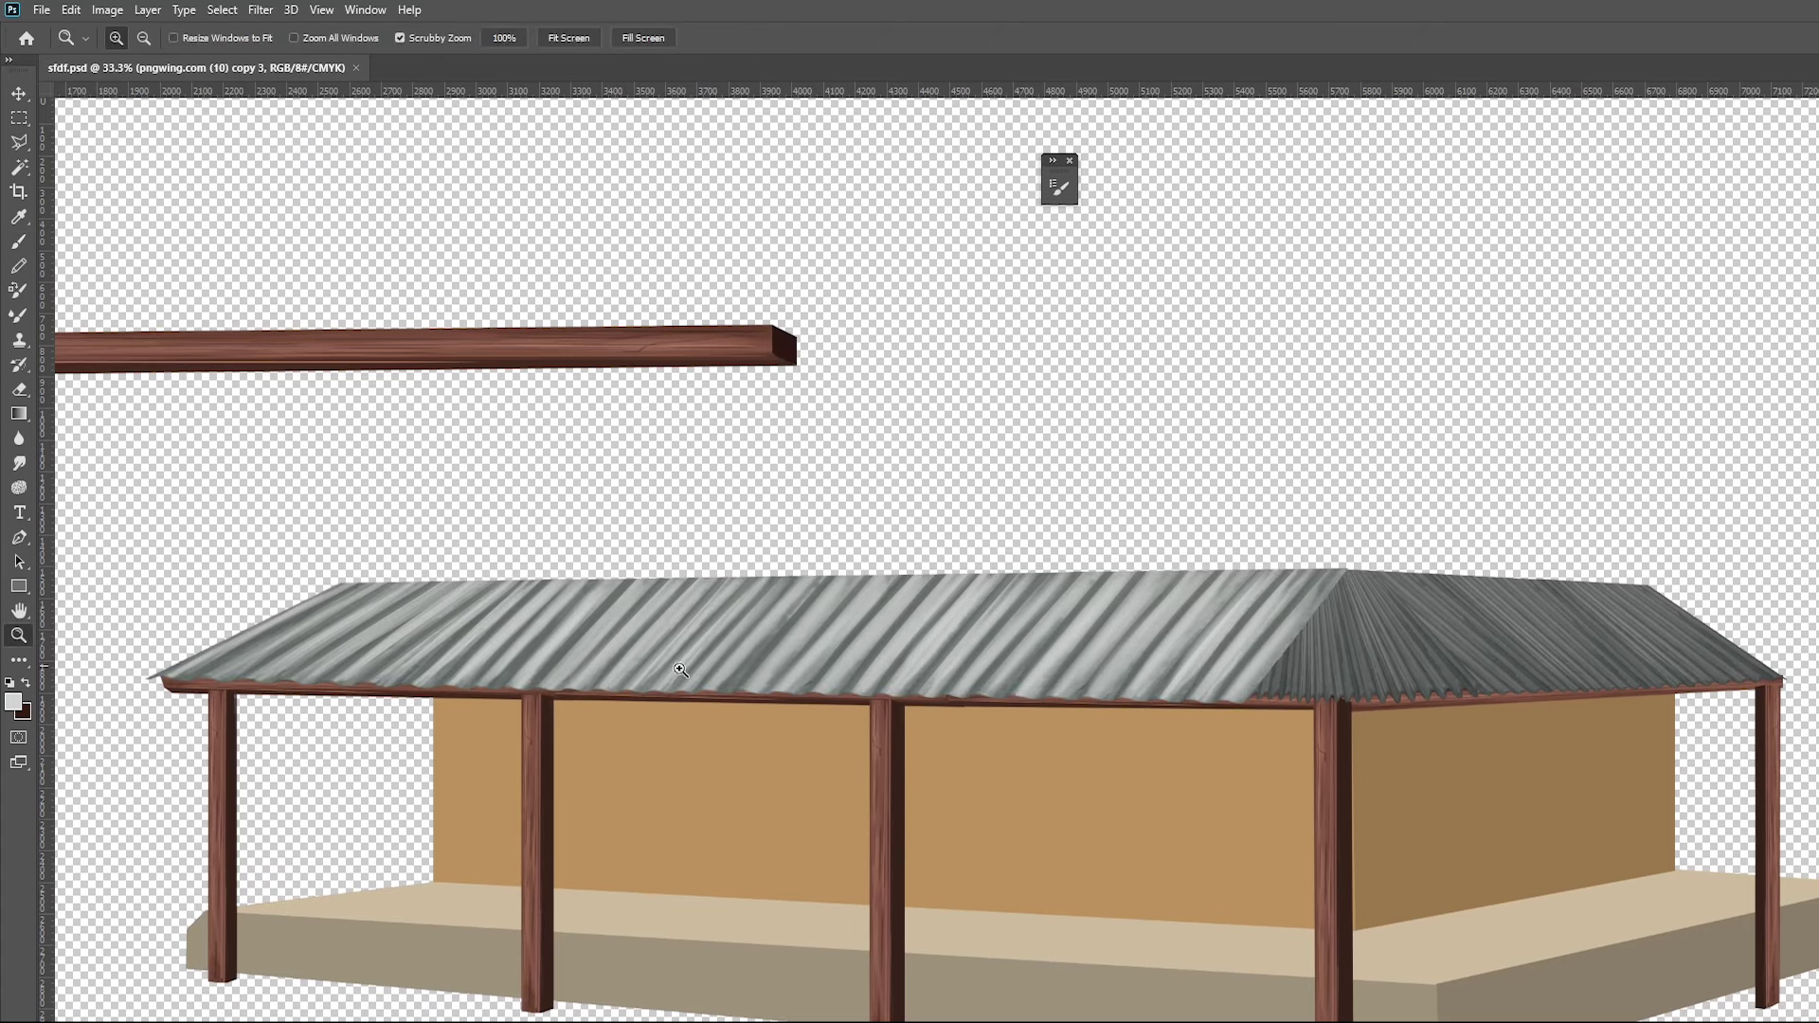
{"action": "left_click", "coordinate": [354, 696]}
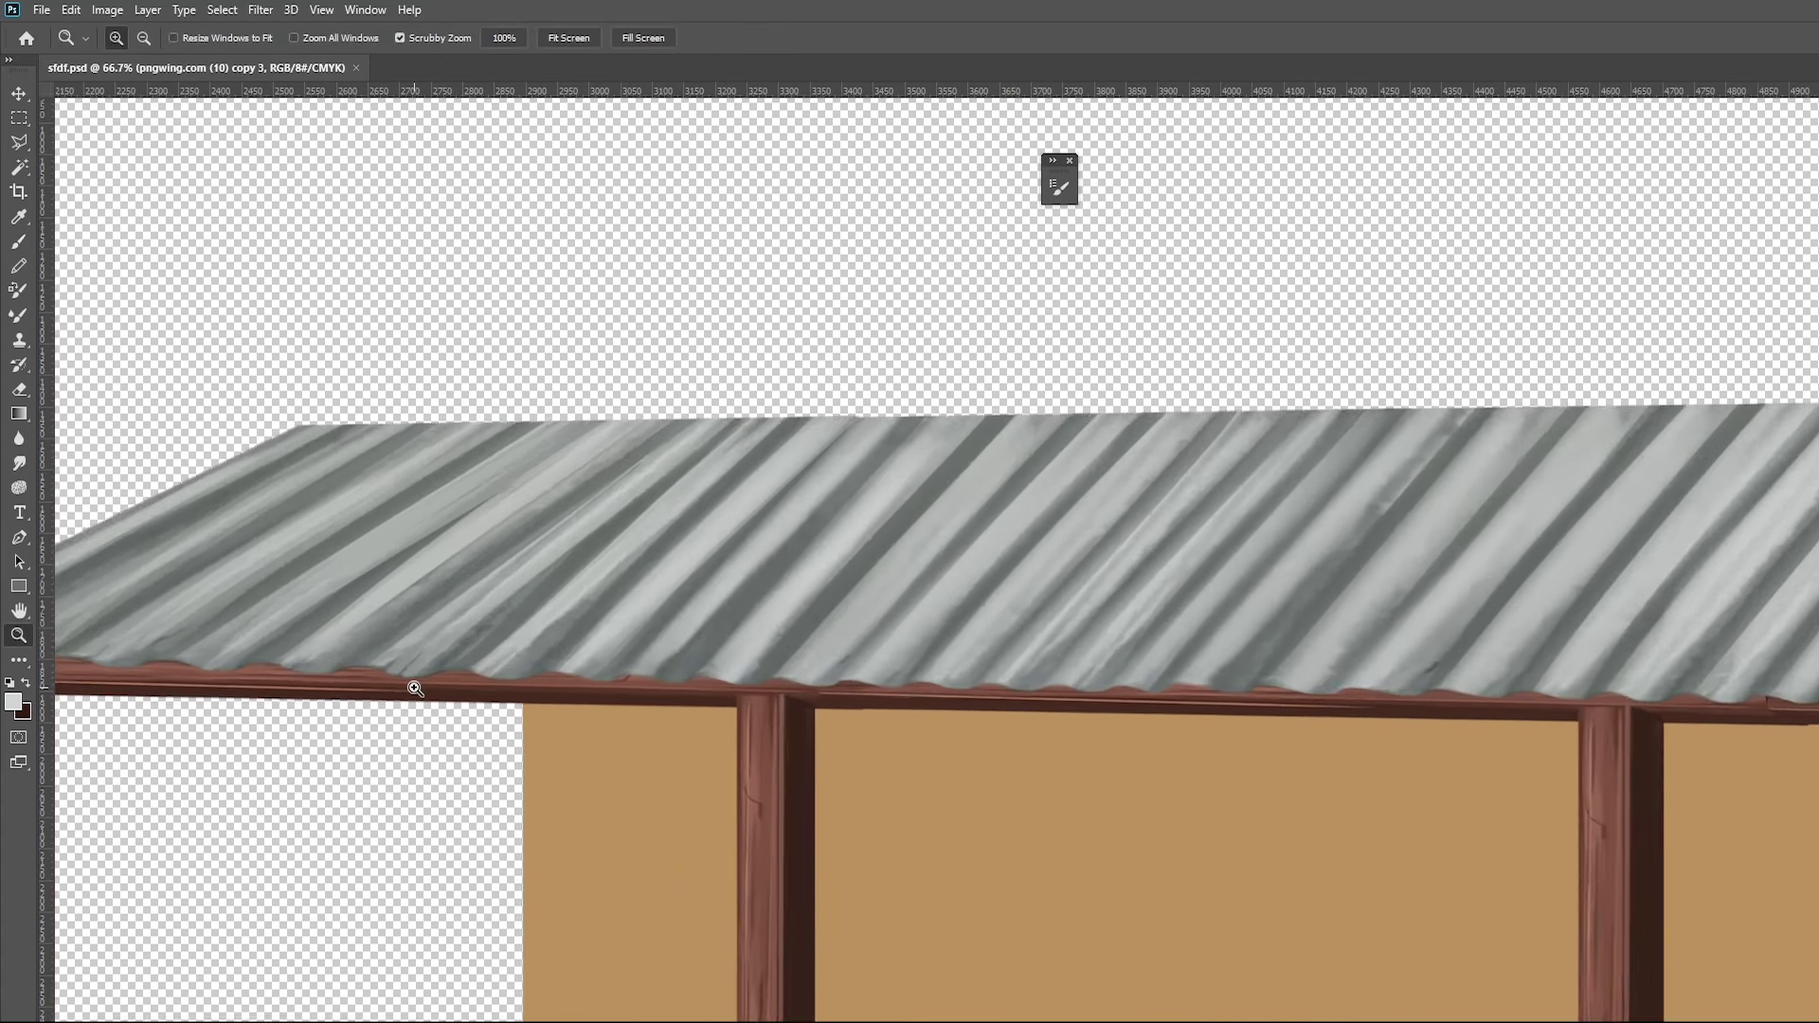
{"action": "left_click", "coordinate": [405, 682]}
{"action": "mouse_move", "coordinate": [348, 682]}
{"action": "left_mouse_down"}
{"action": "mouse_move", "coordinate": [1281, 660]}
{"action": "mouse_move", "coordinate": [1460, 674]}
{"action": "left_mouse_up"}
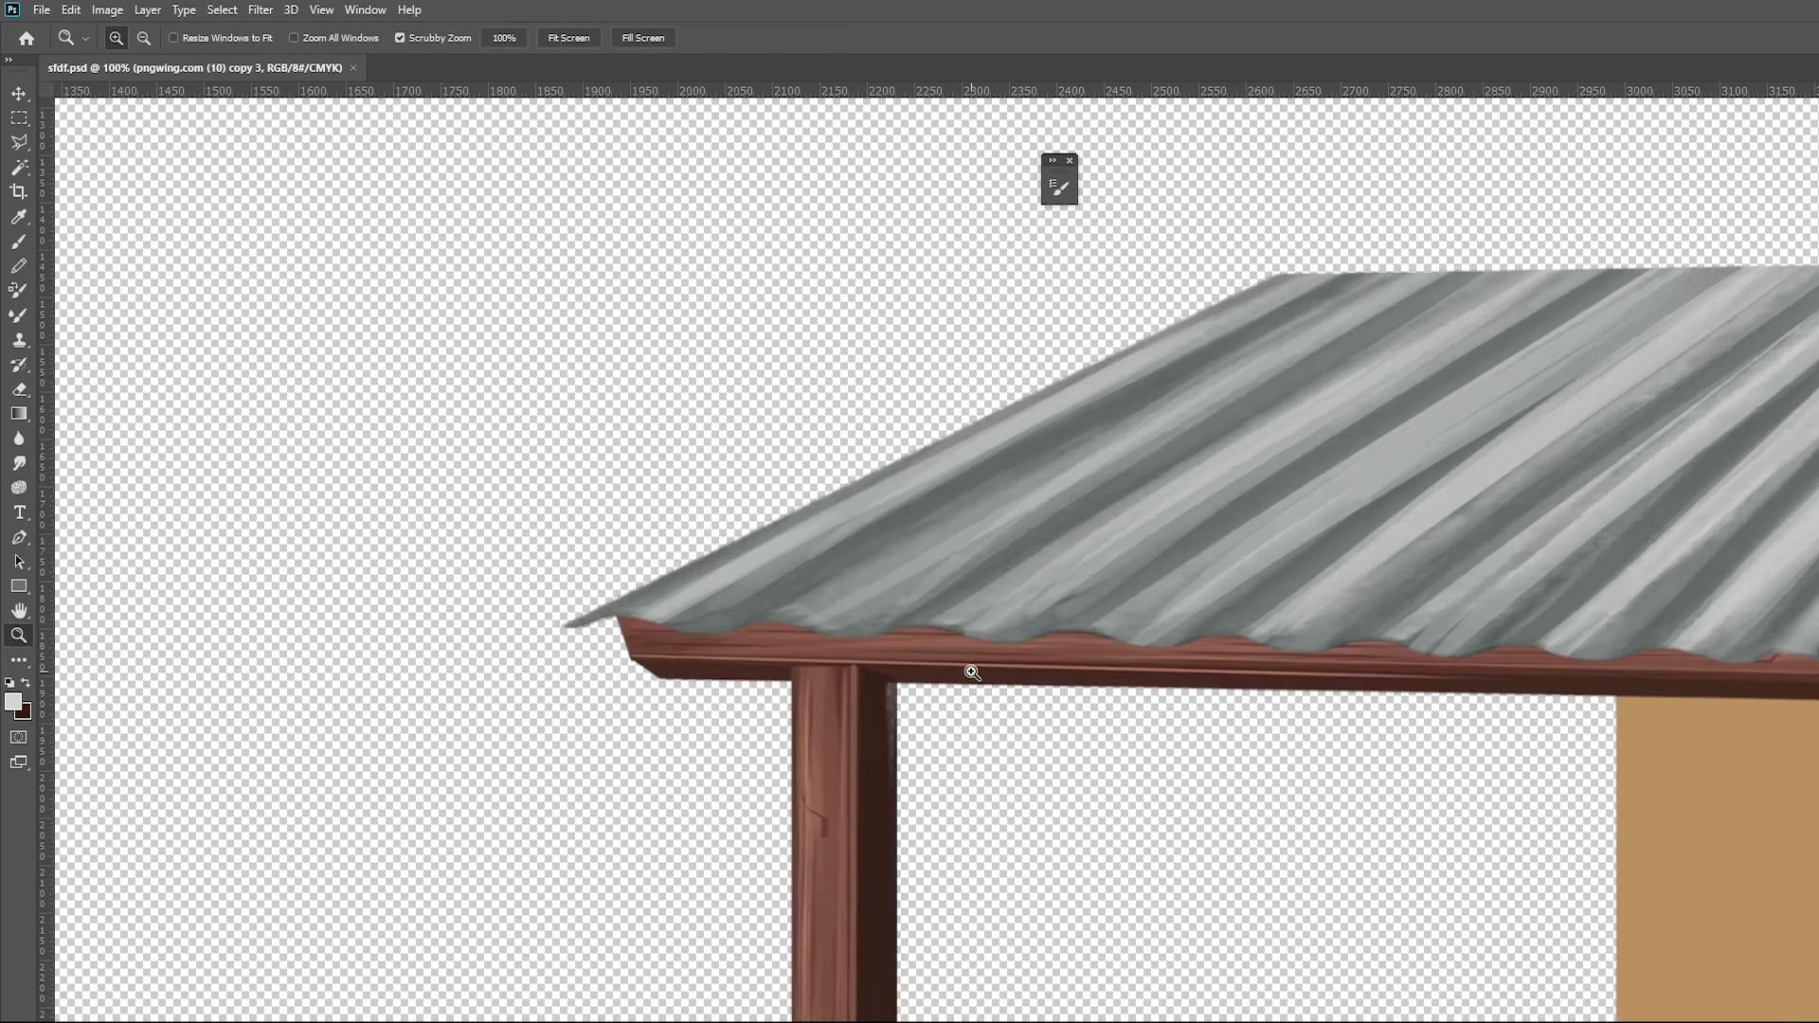
{"action": "left_click", "coordinate": [976, 668]}
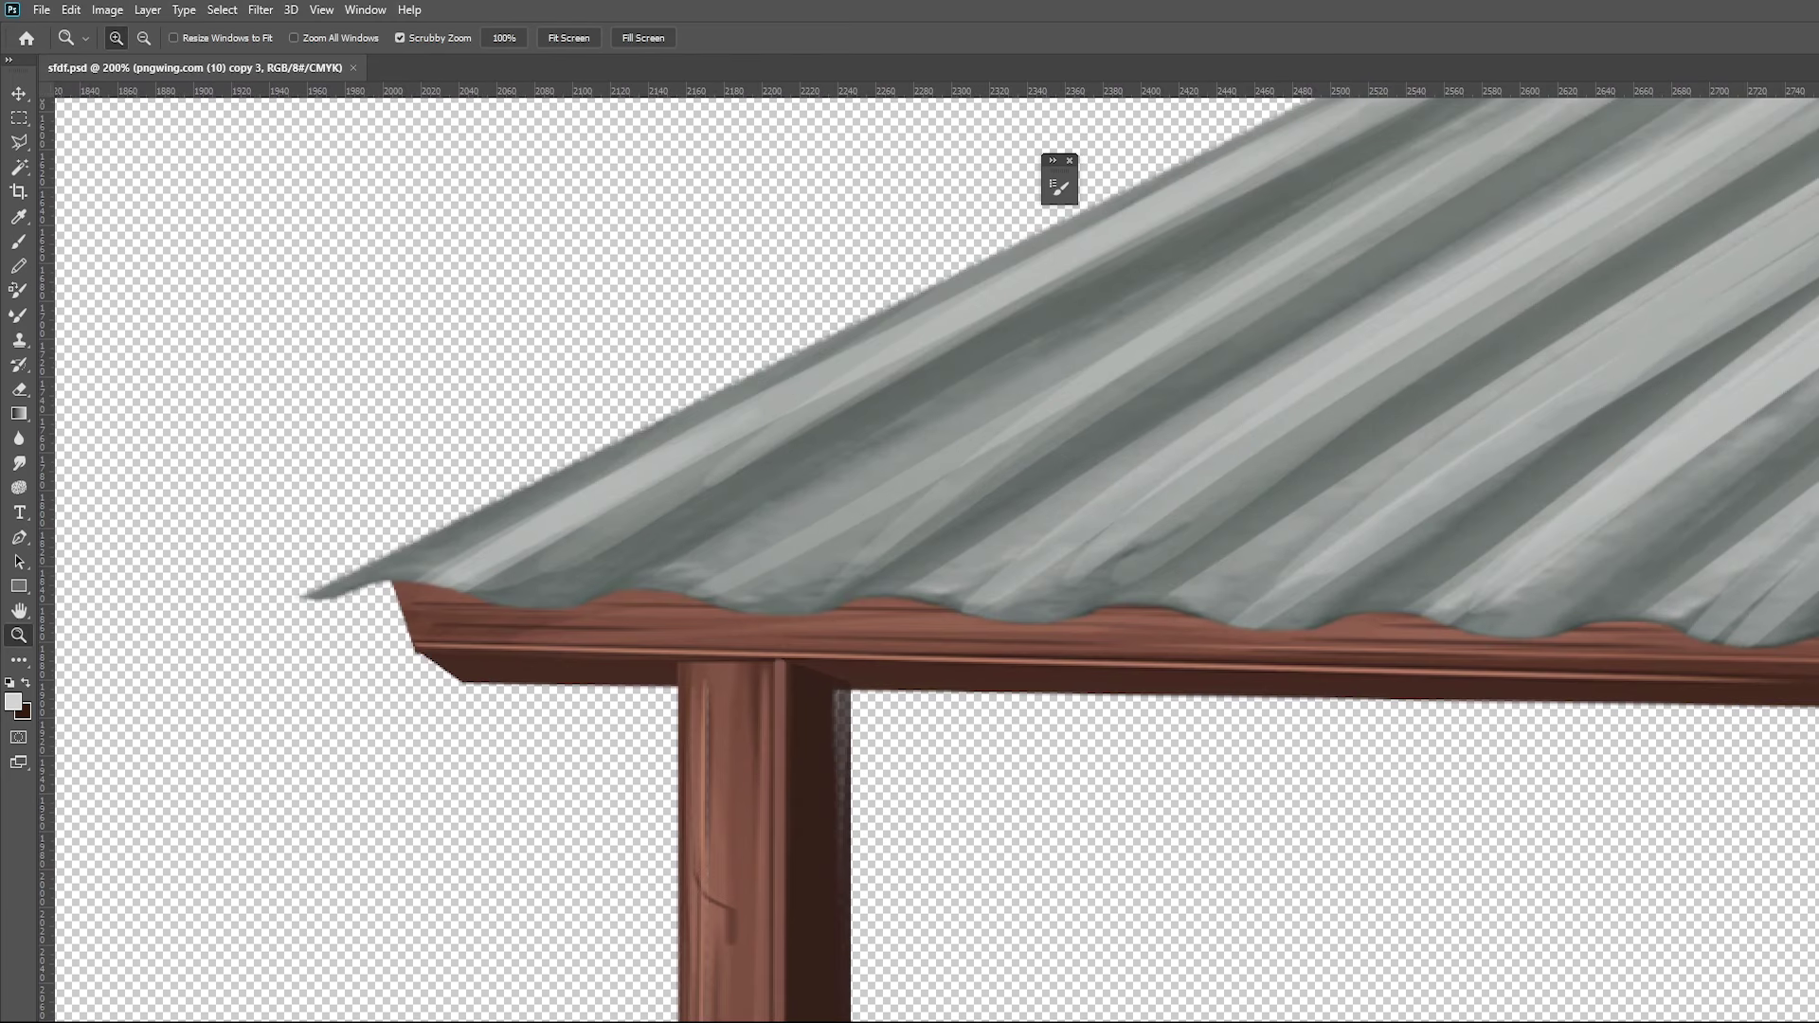
Load the roof outline as a selection, nudge it down, and work on Layer 4
{"action": "key", "text": "ctrl+shift+d"}
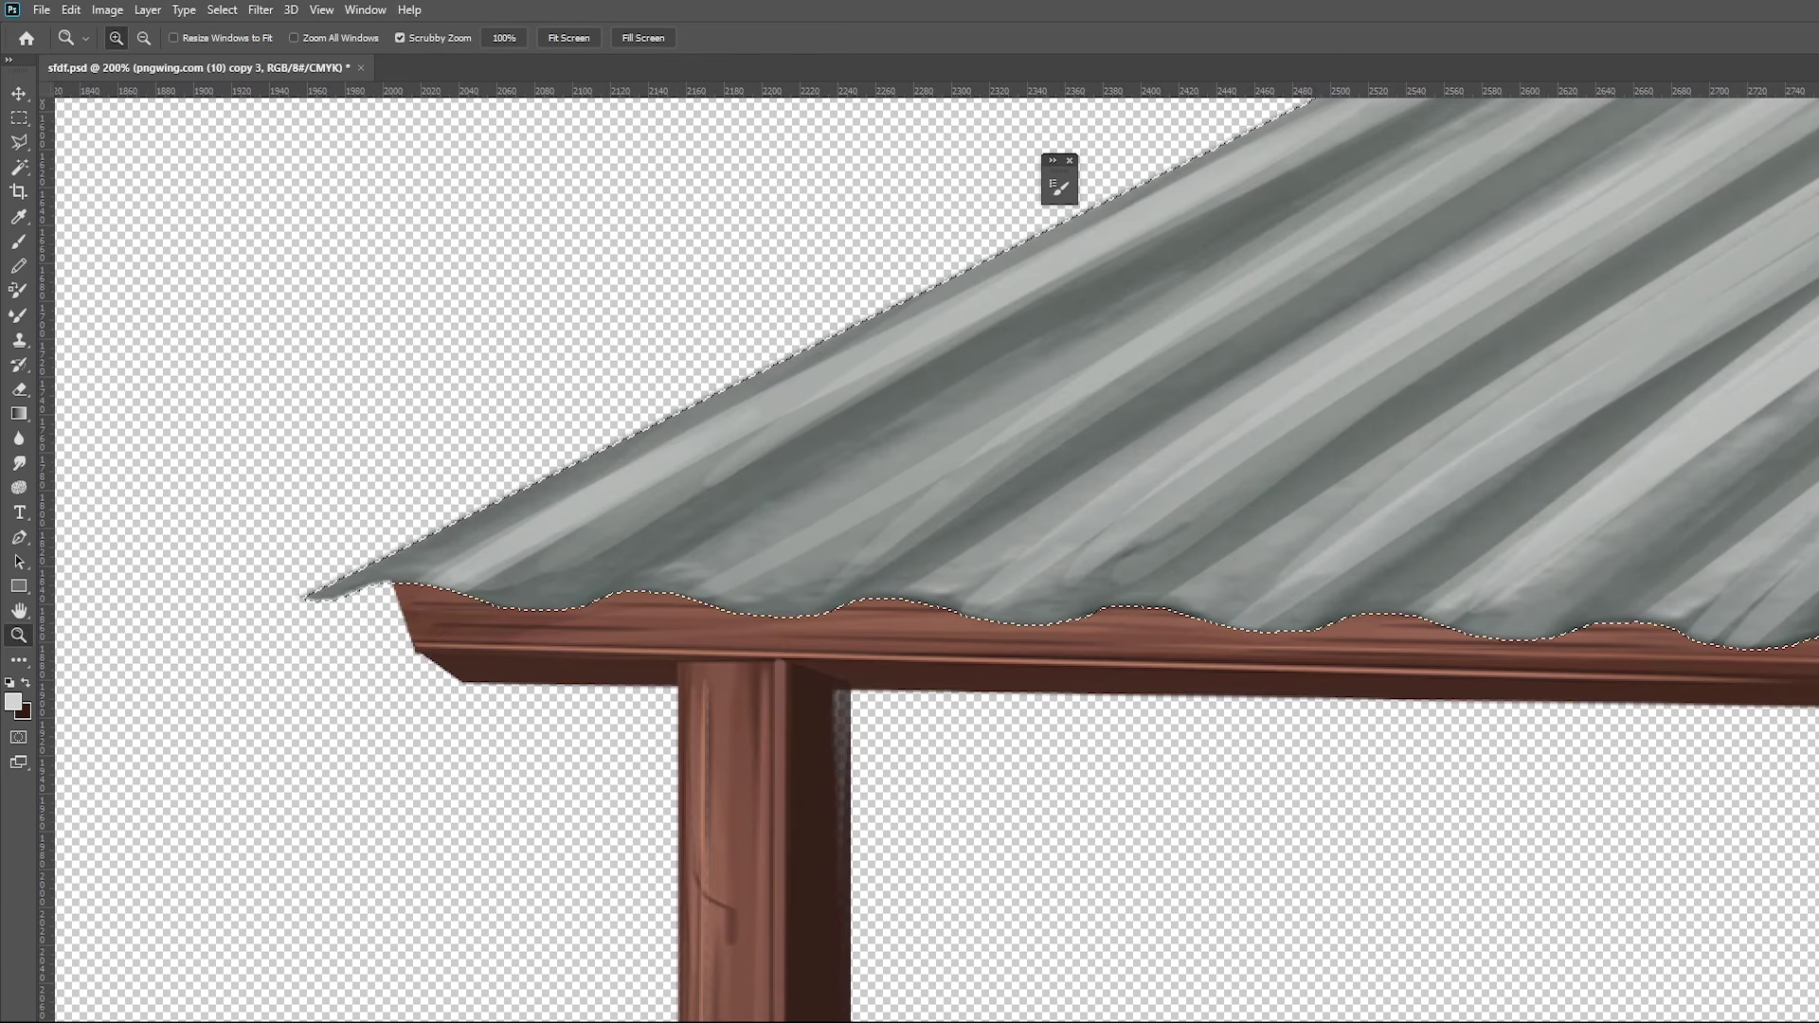
{"action": "key", "text": "Down"}
{"action": "key", "text": "Down"}
{"action": "key", "text": "Down"}
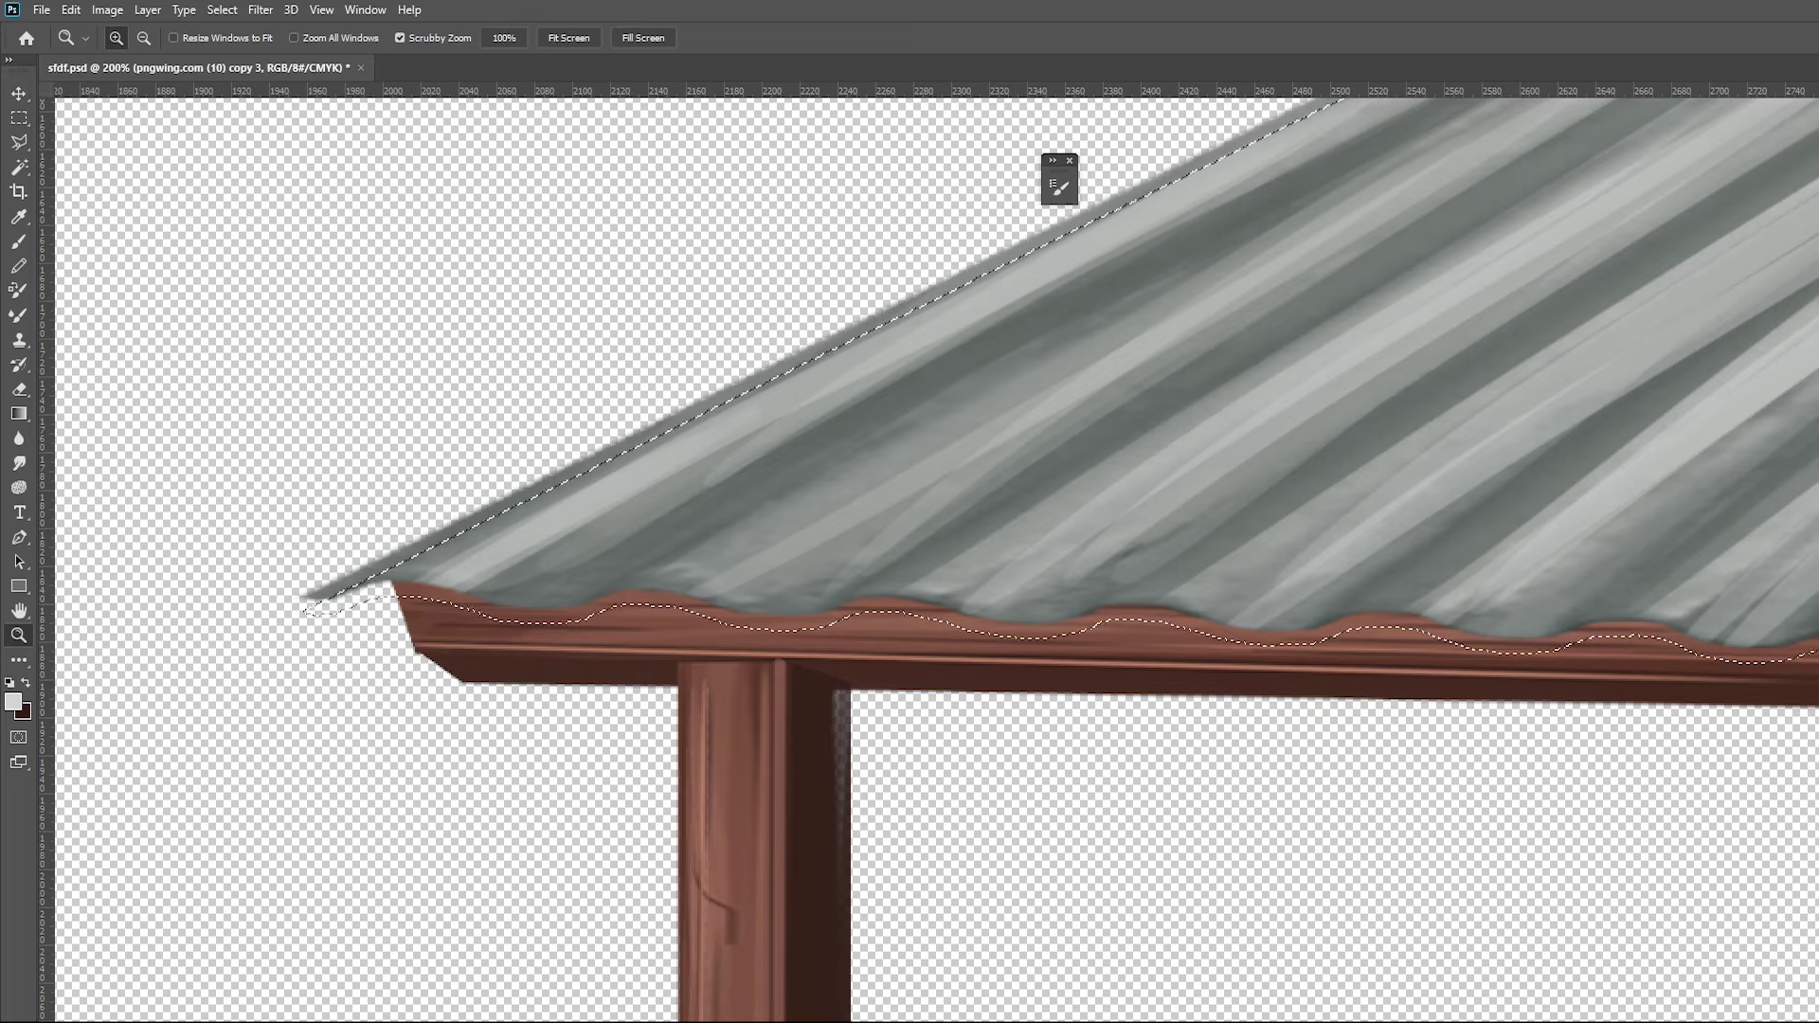
{"action": "key", "text": "ctrl+j"}
{"action": "key", "text": "ctrl+j"}
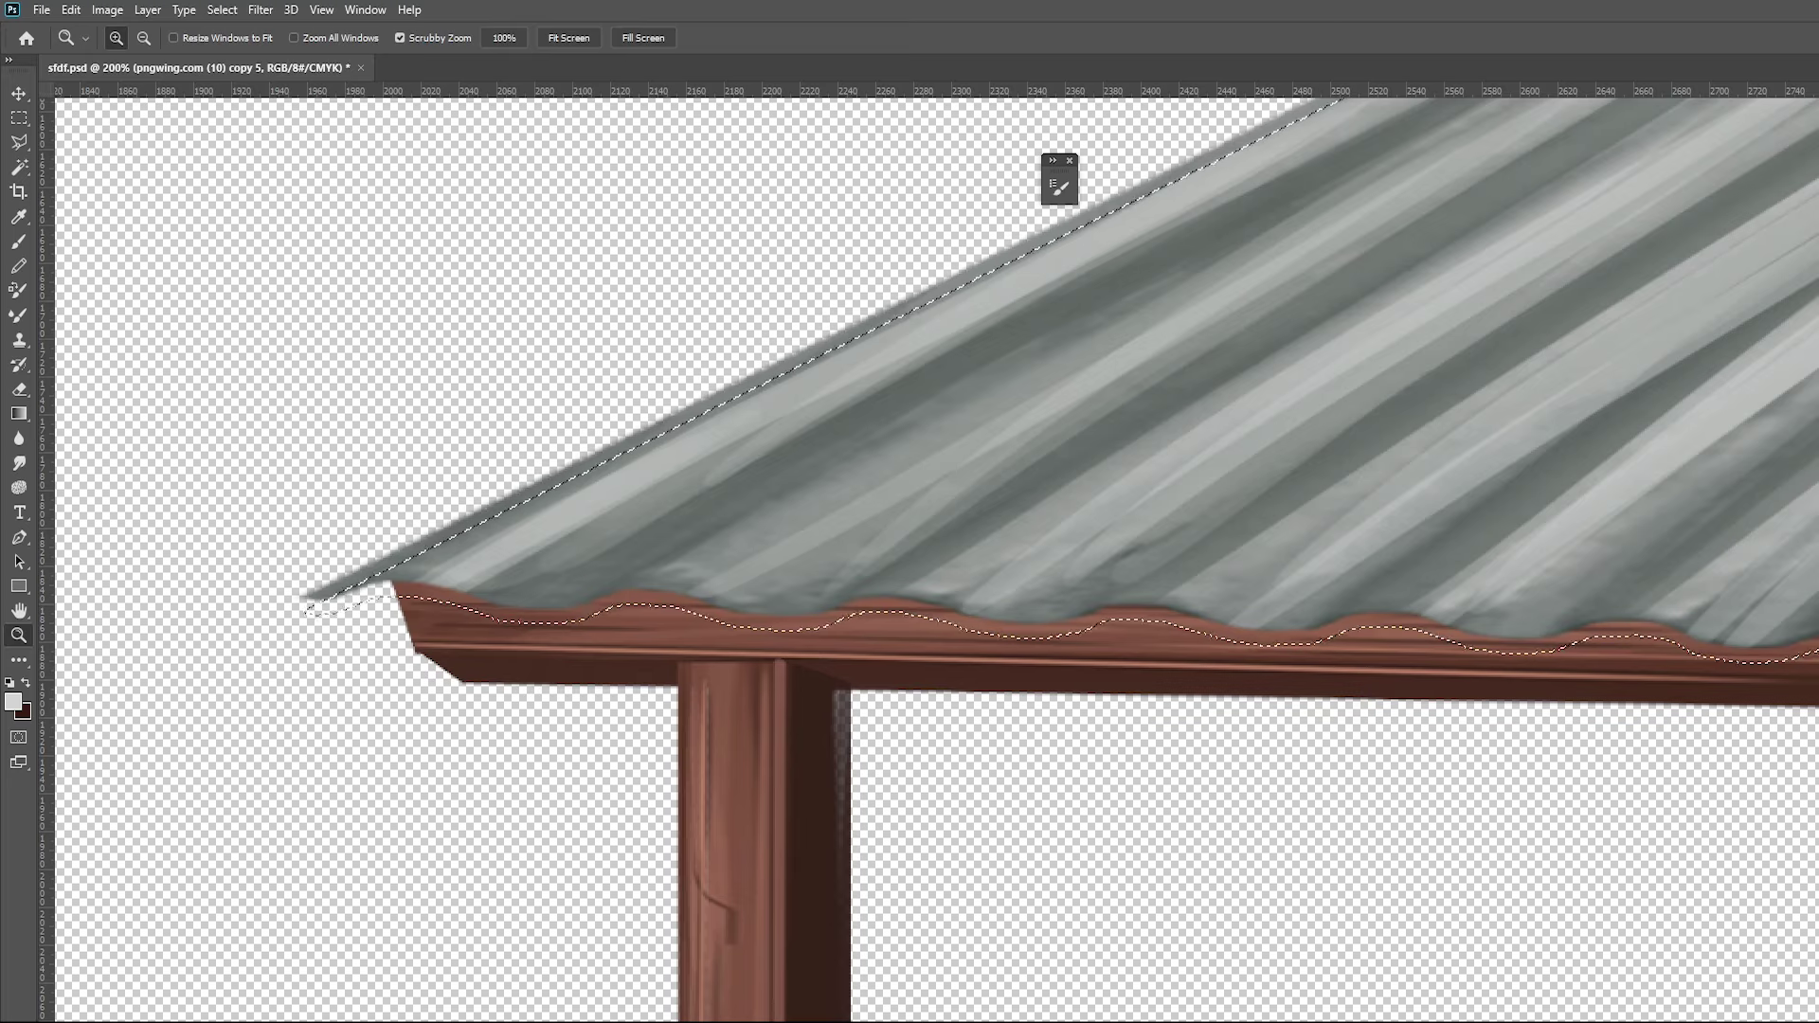
{"action": "key", "text": "ctrl+shift+alt+n"}
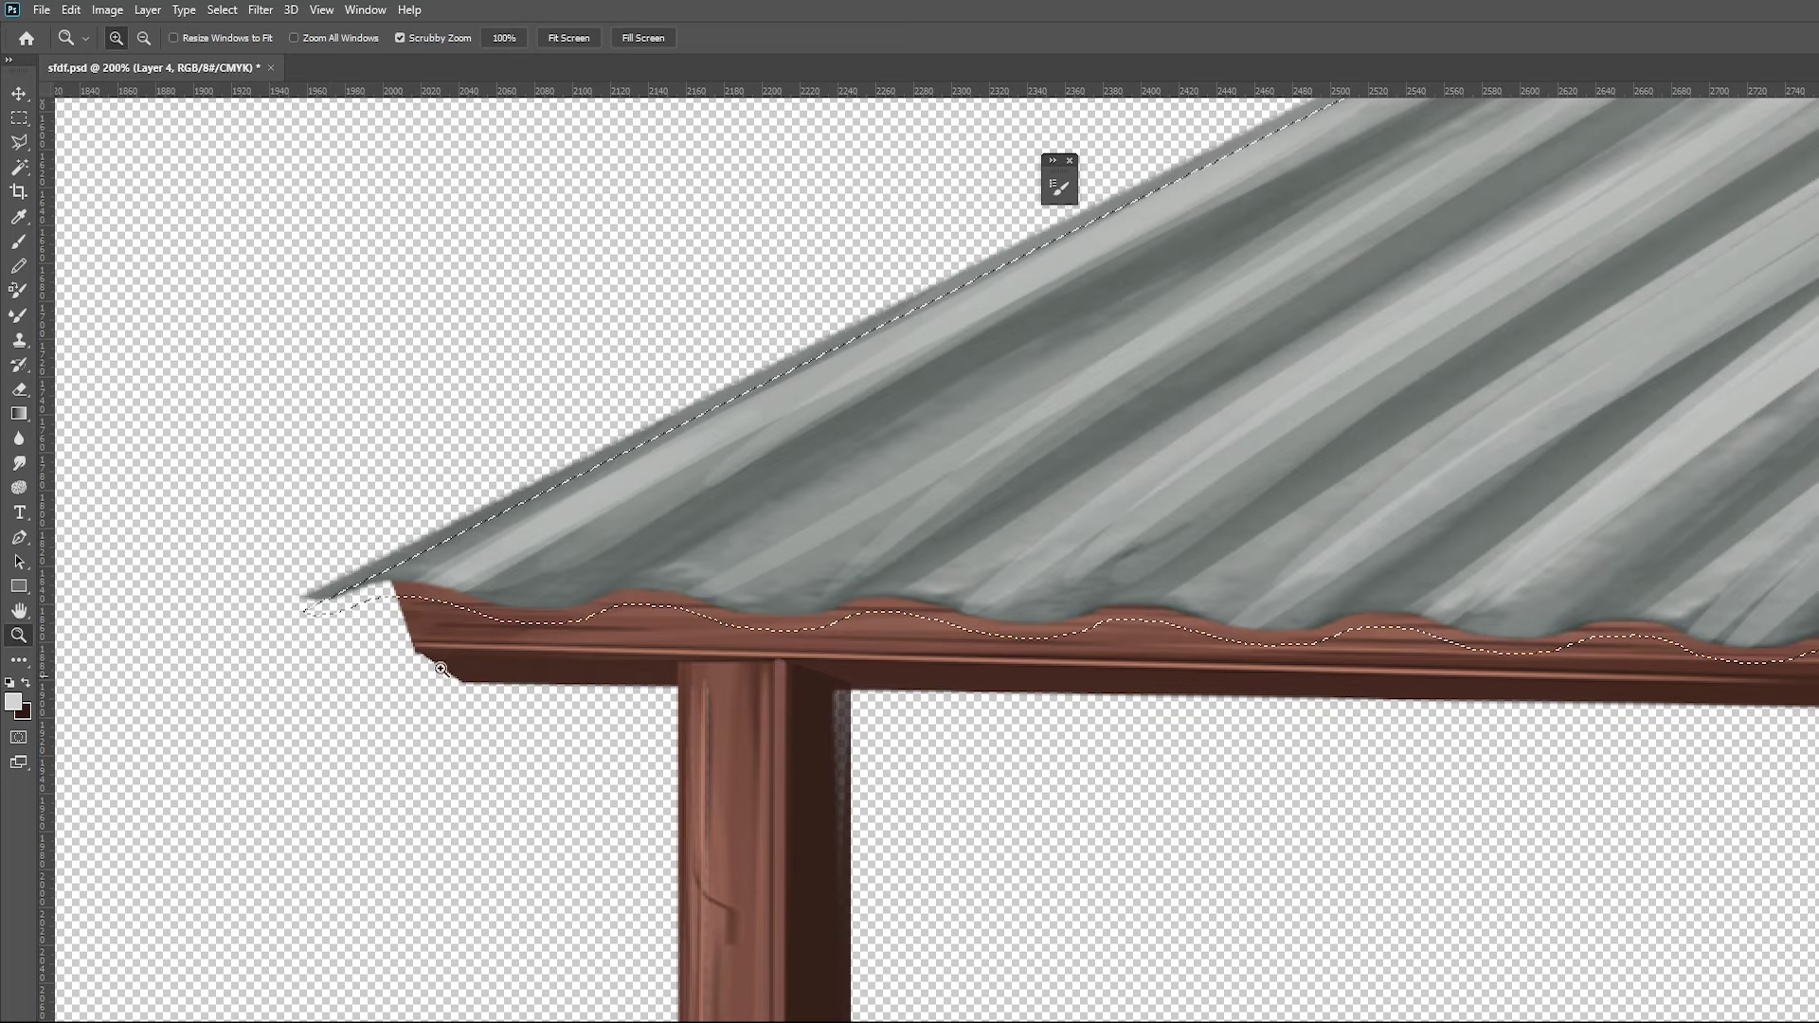
Set the foreground to dark grey and choose a hard round 123 px brush
{"action": "key", "text": "b"}
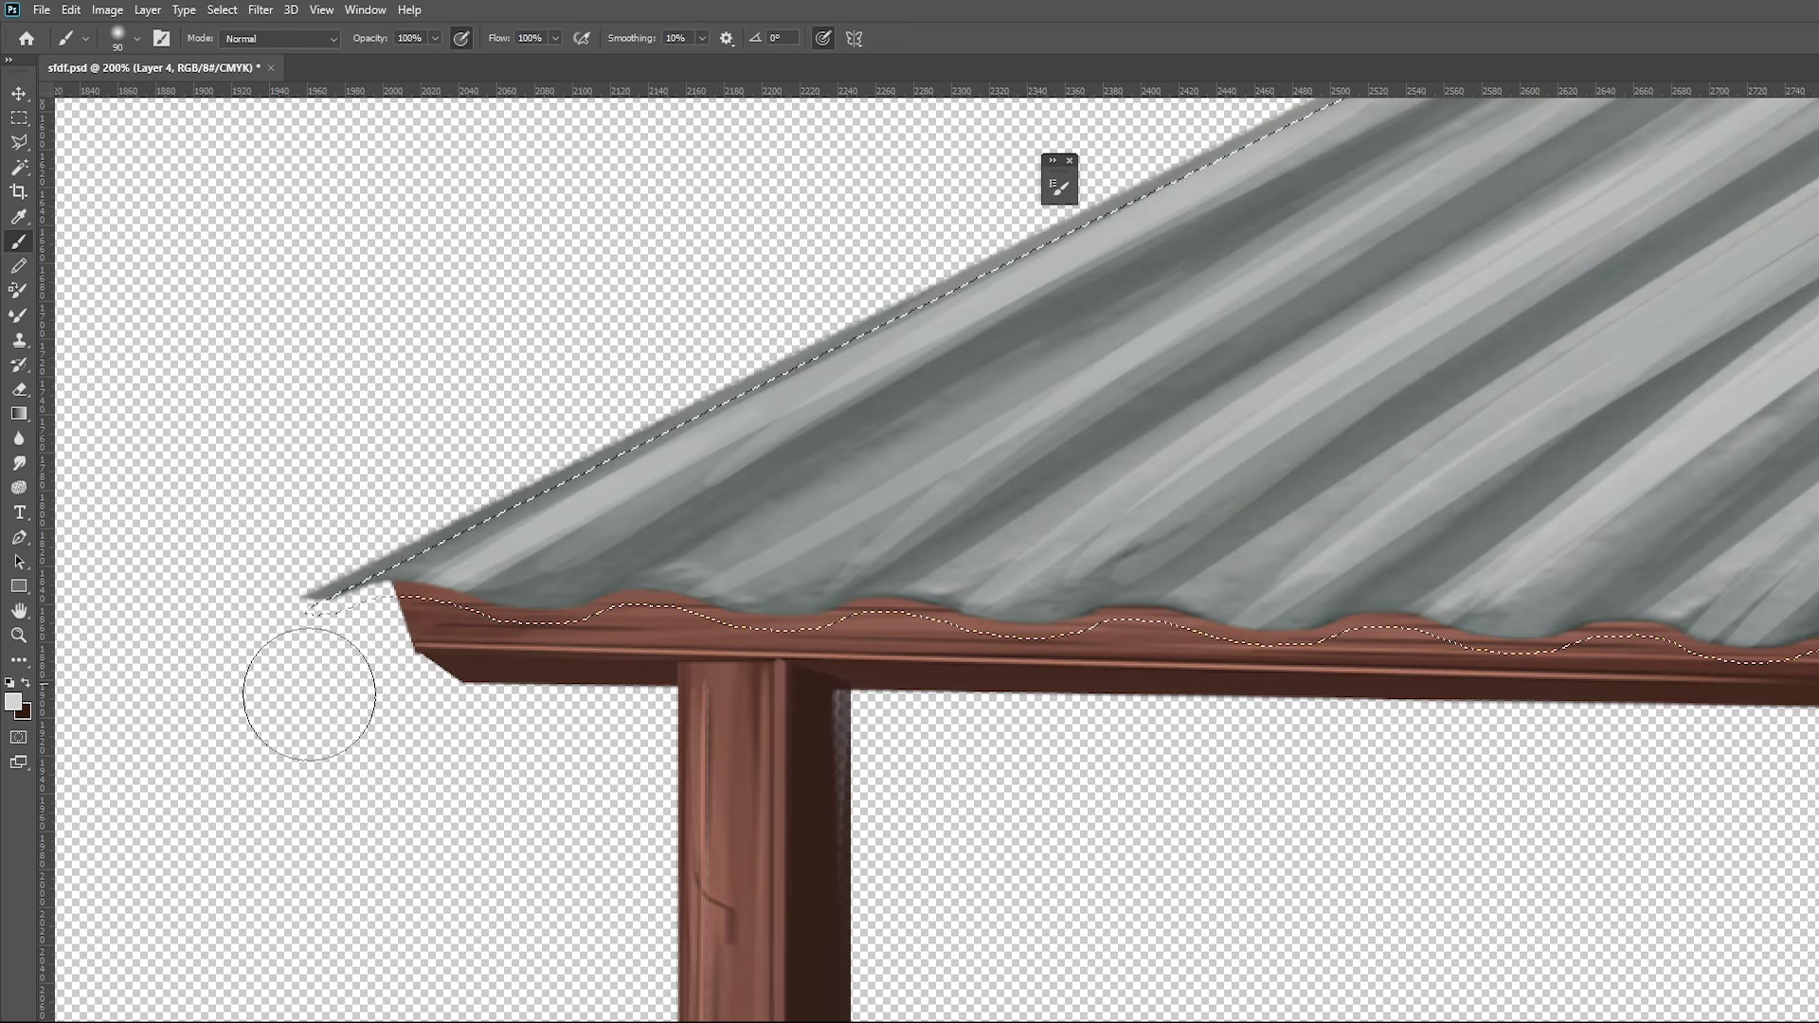
{"action": "left_click", "coordinate": [16, 706]}
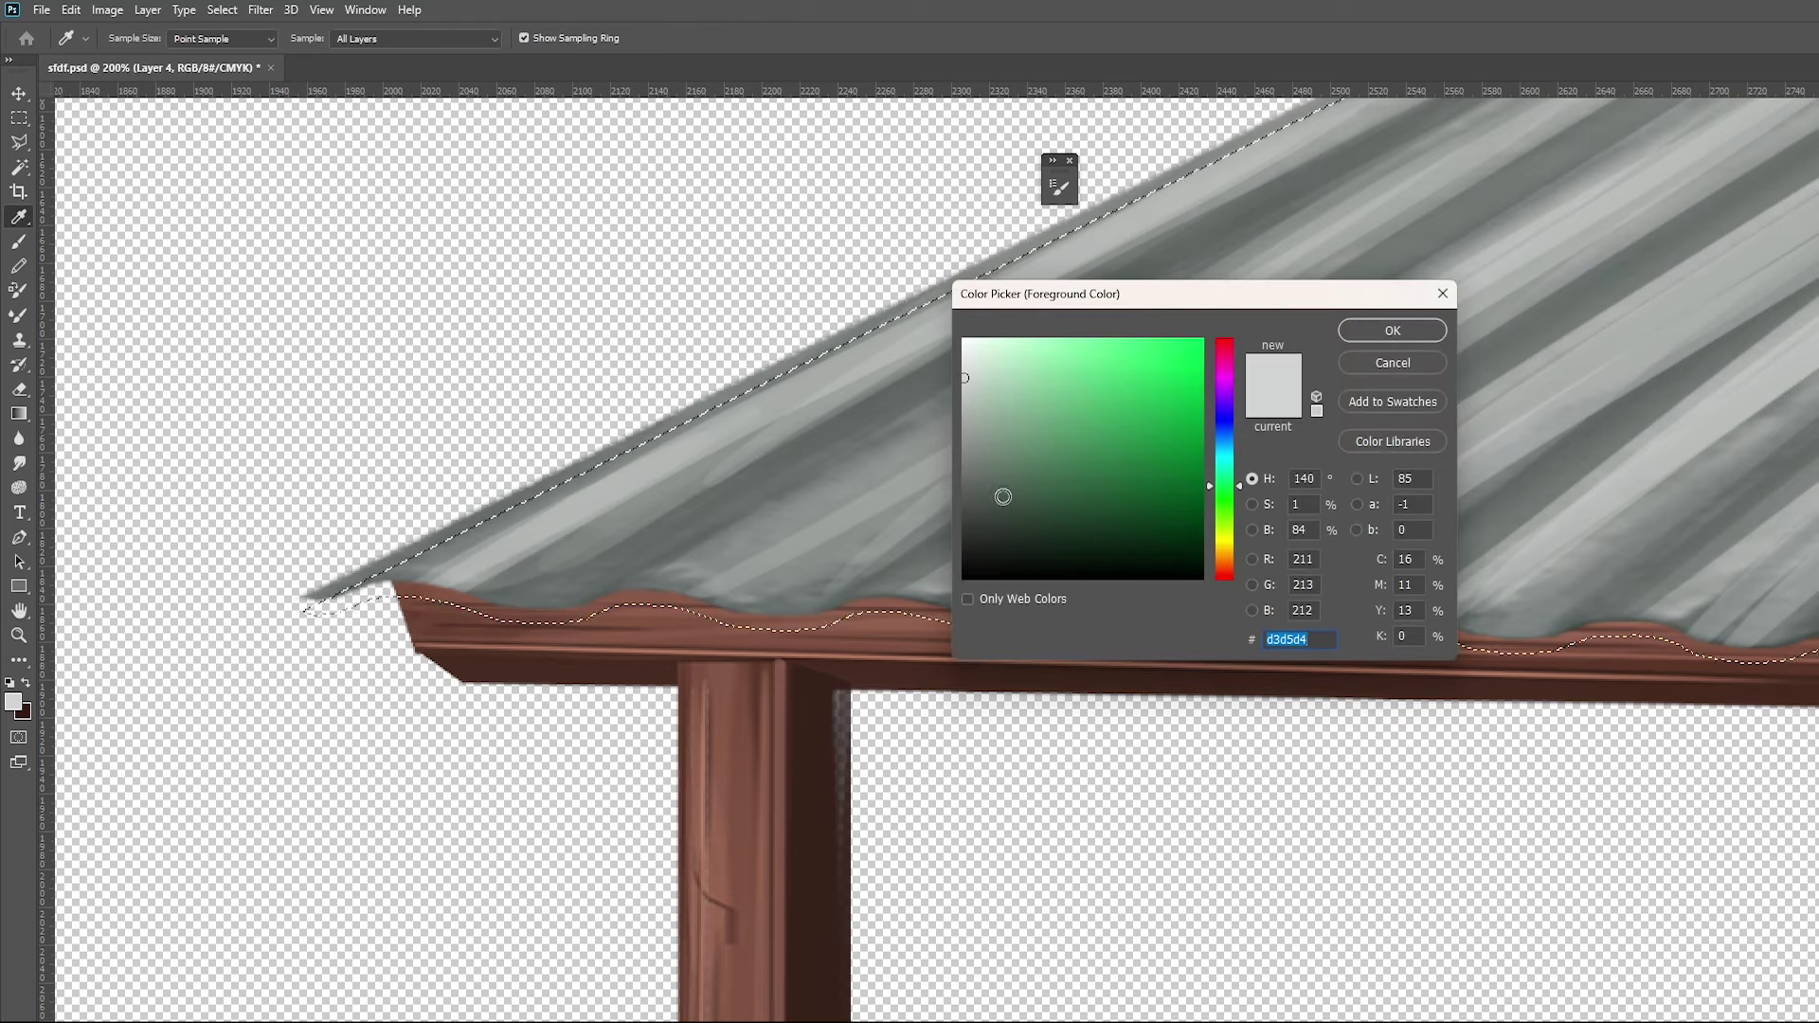
{"action": "left_click_drag", "start_coordinate": [1002, 497], "coordinate": [970, 516]}
{"action": "left_click", "coordinate": [1410, 334]}
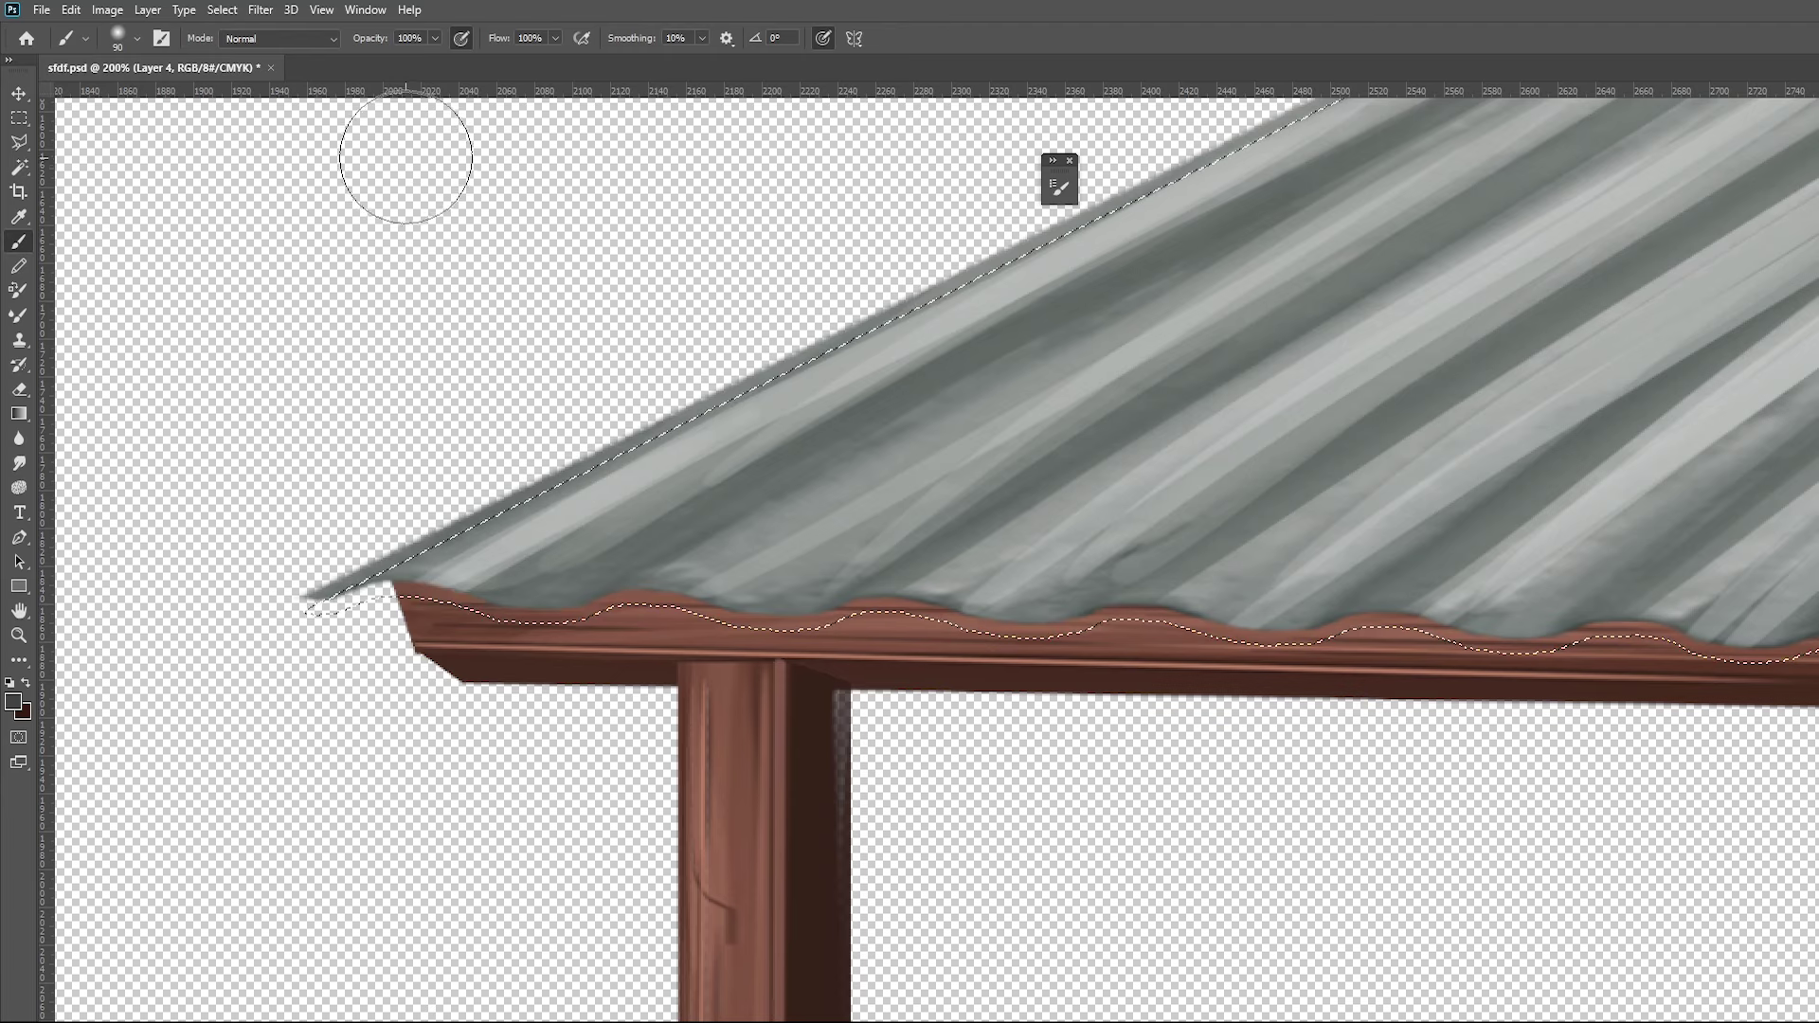
{"action": "left_click", "coordinate": [332, 38]}
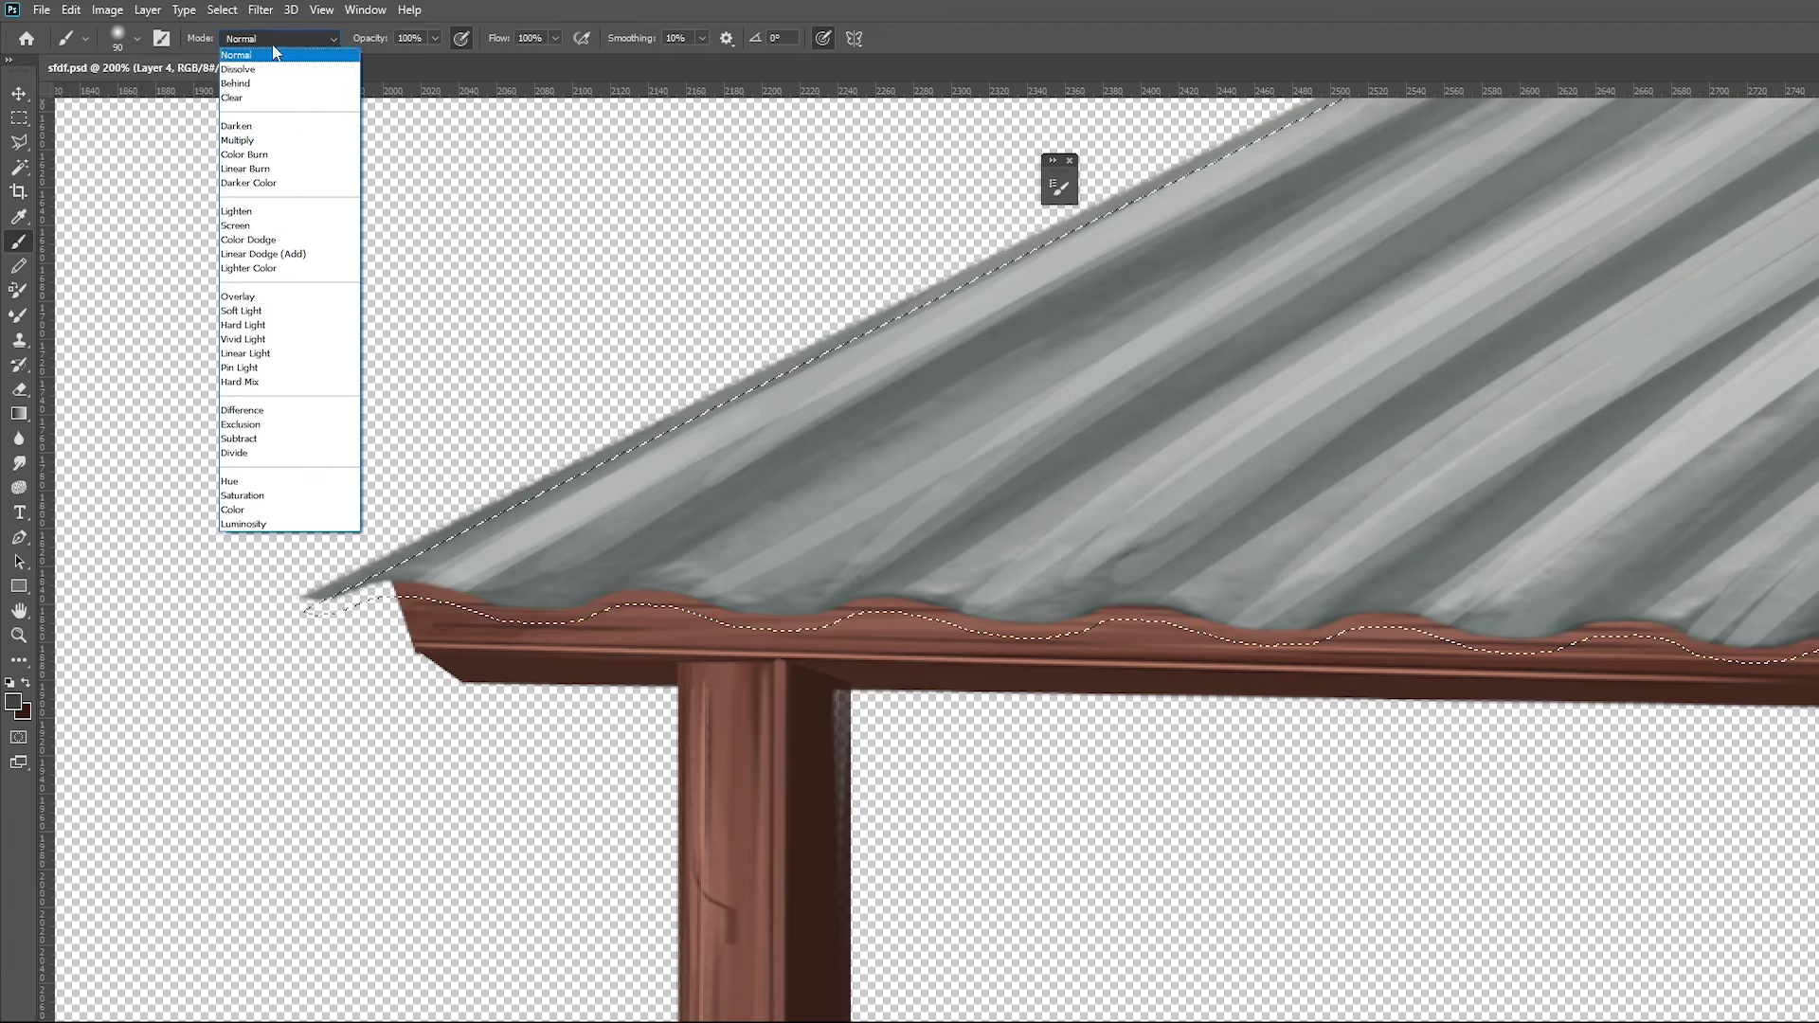
{"action": "left_click", "coordinate": [161, 39]}
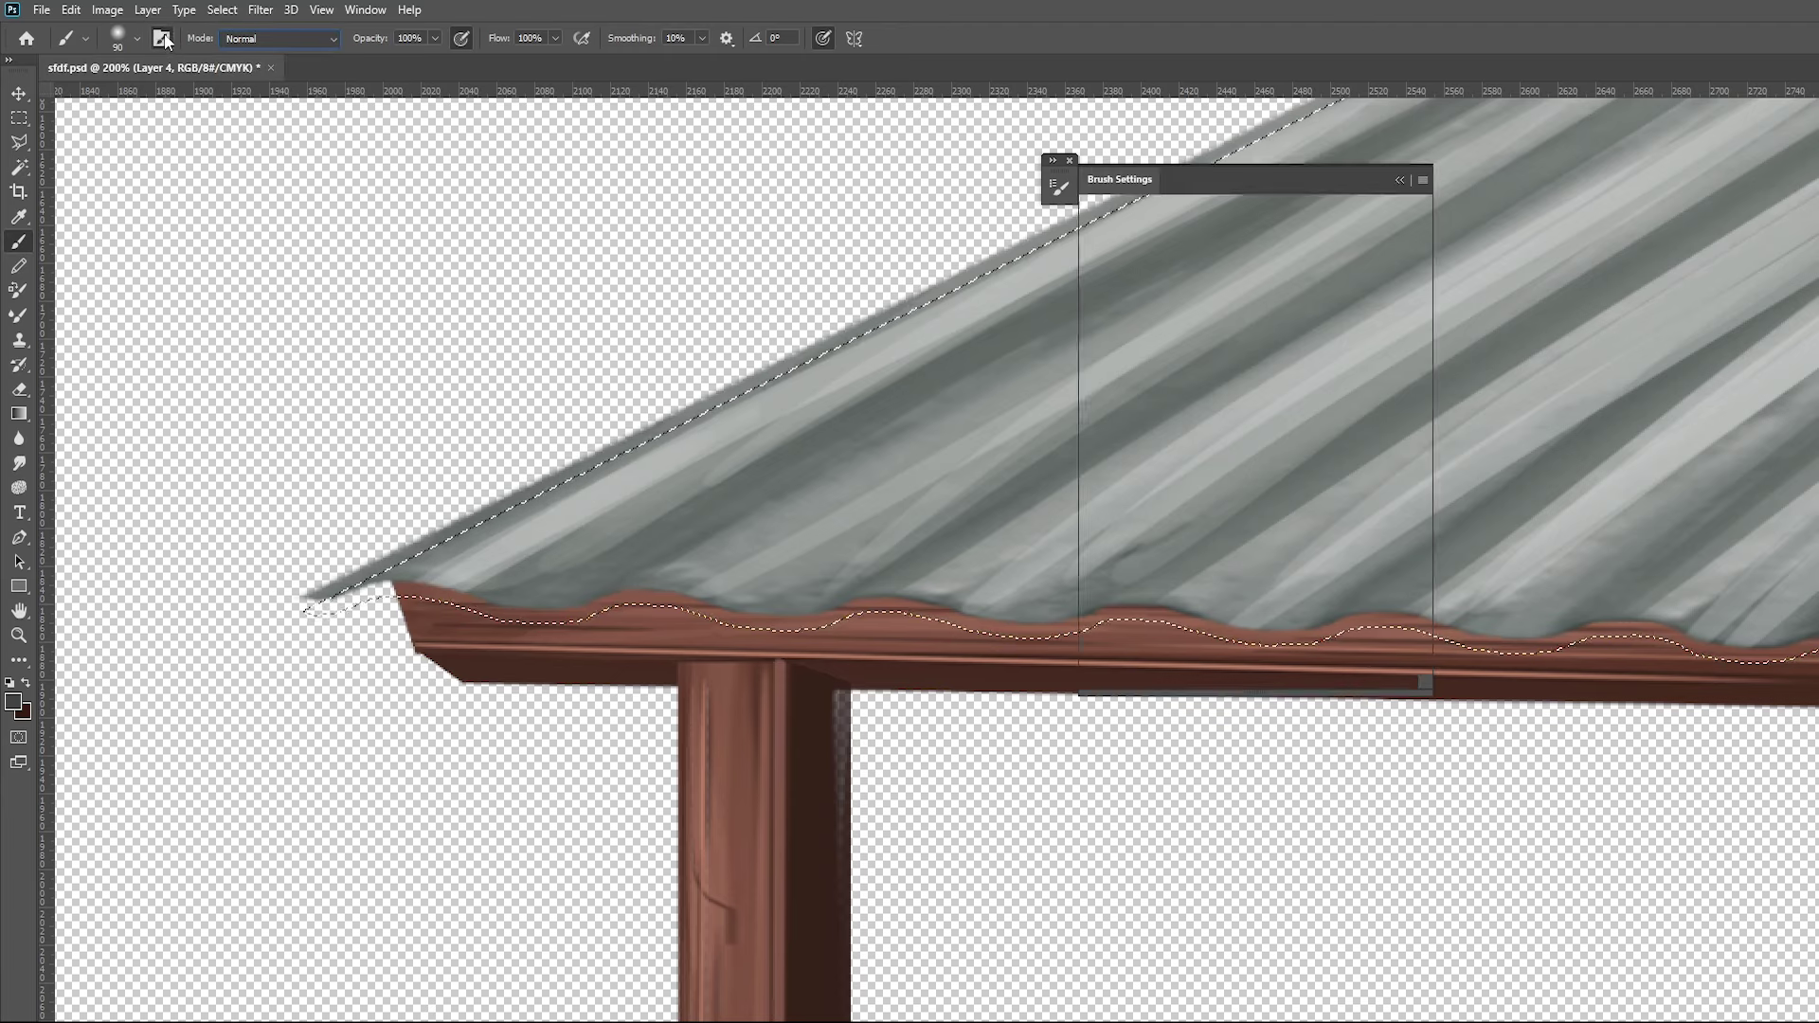
{"action": "left_click", "coordinate": [1264, 217]}
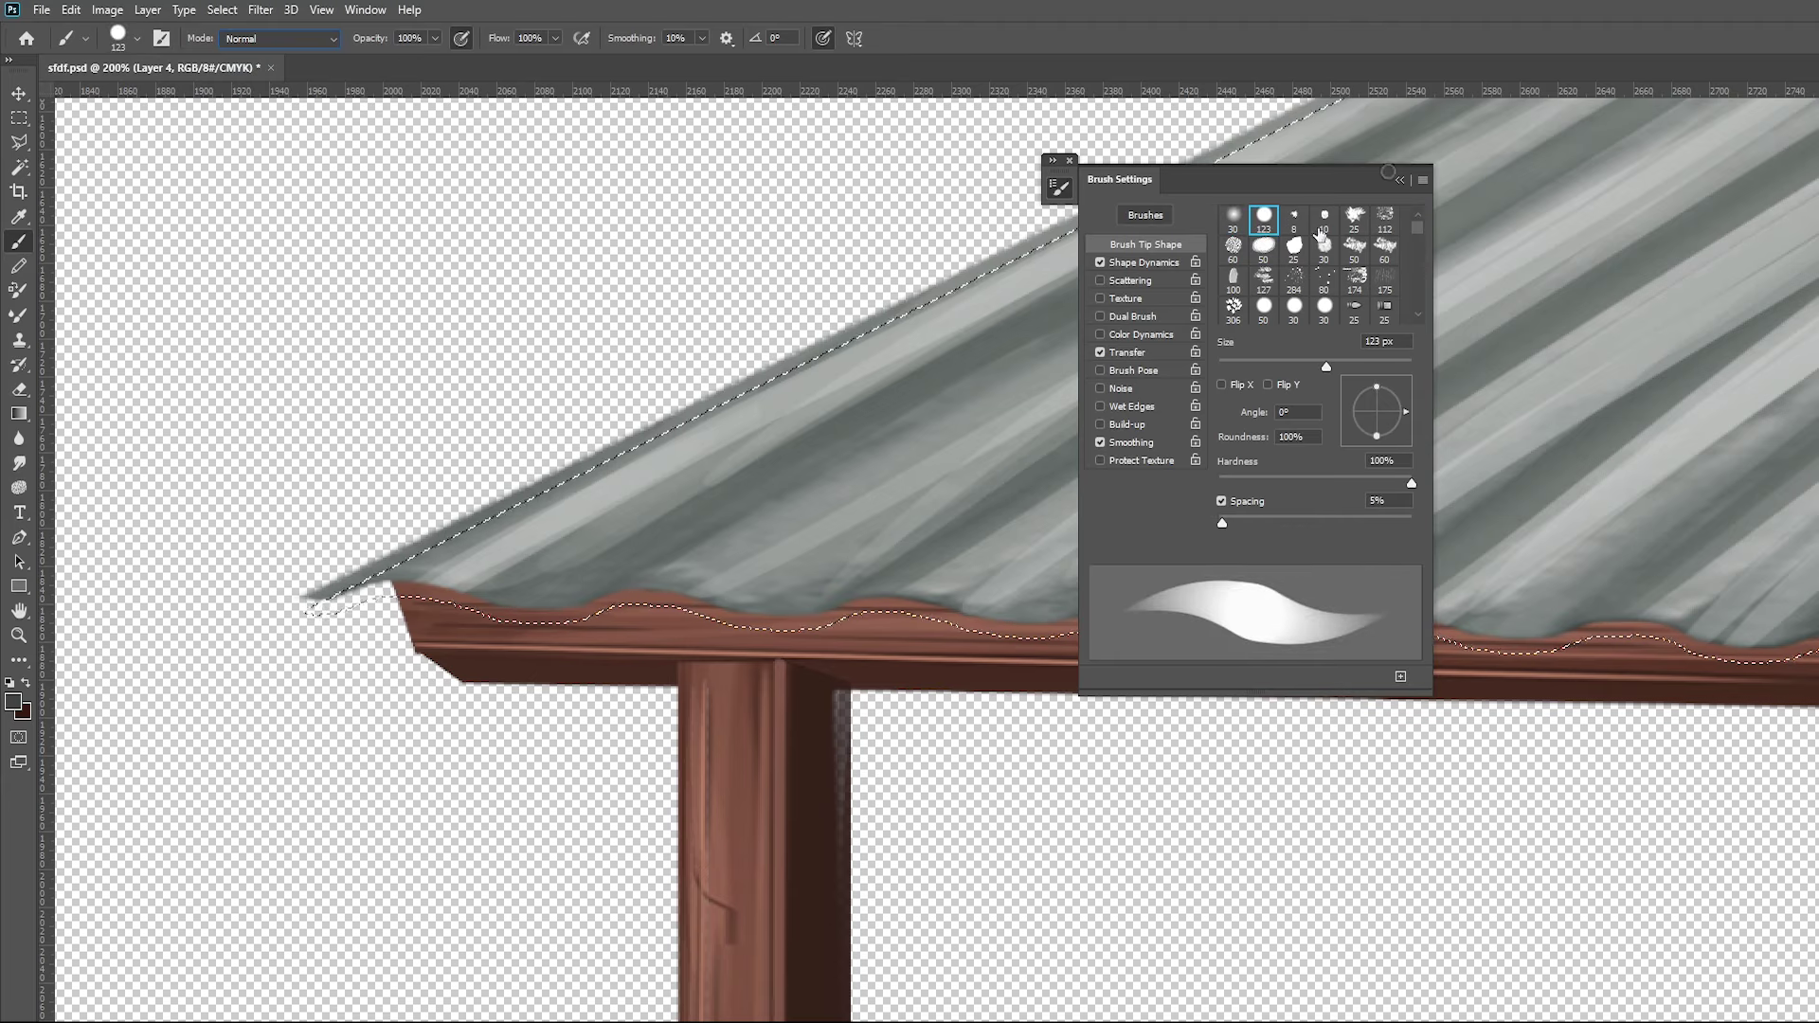
Paint dark grey along the roof's wavy lower edge, left then right, and deselect
{"action": "left_click_drag", "start_coordinate": [651, 635], "coordinate": [484, 607]}
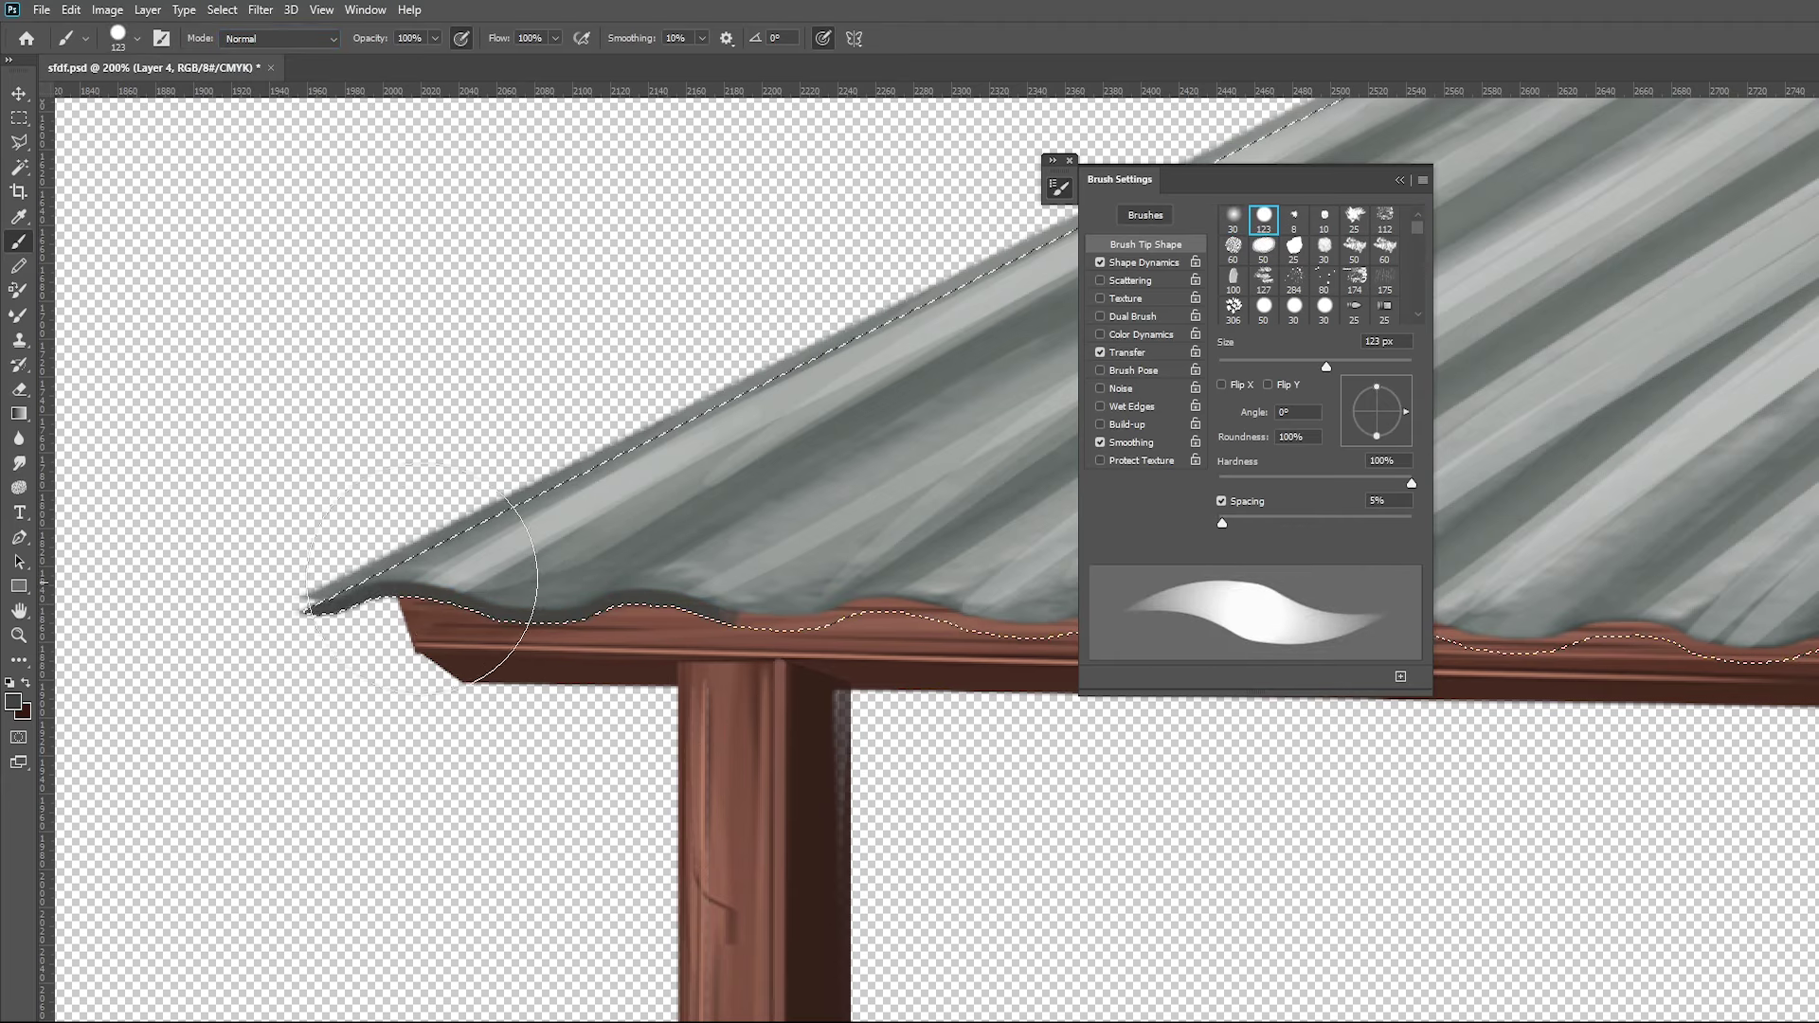
{"action": "left_click", "coordinate": [1400, 179]}
{"action": "left_click_drag", "start_coordinate": [1251, 633], "coordinate": [1781, 653]}
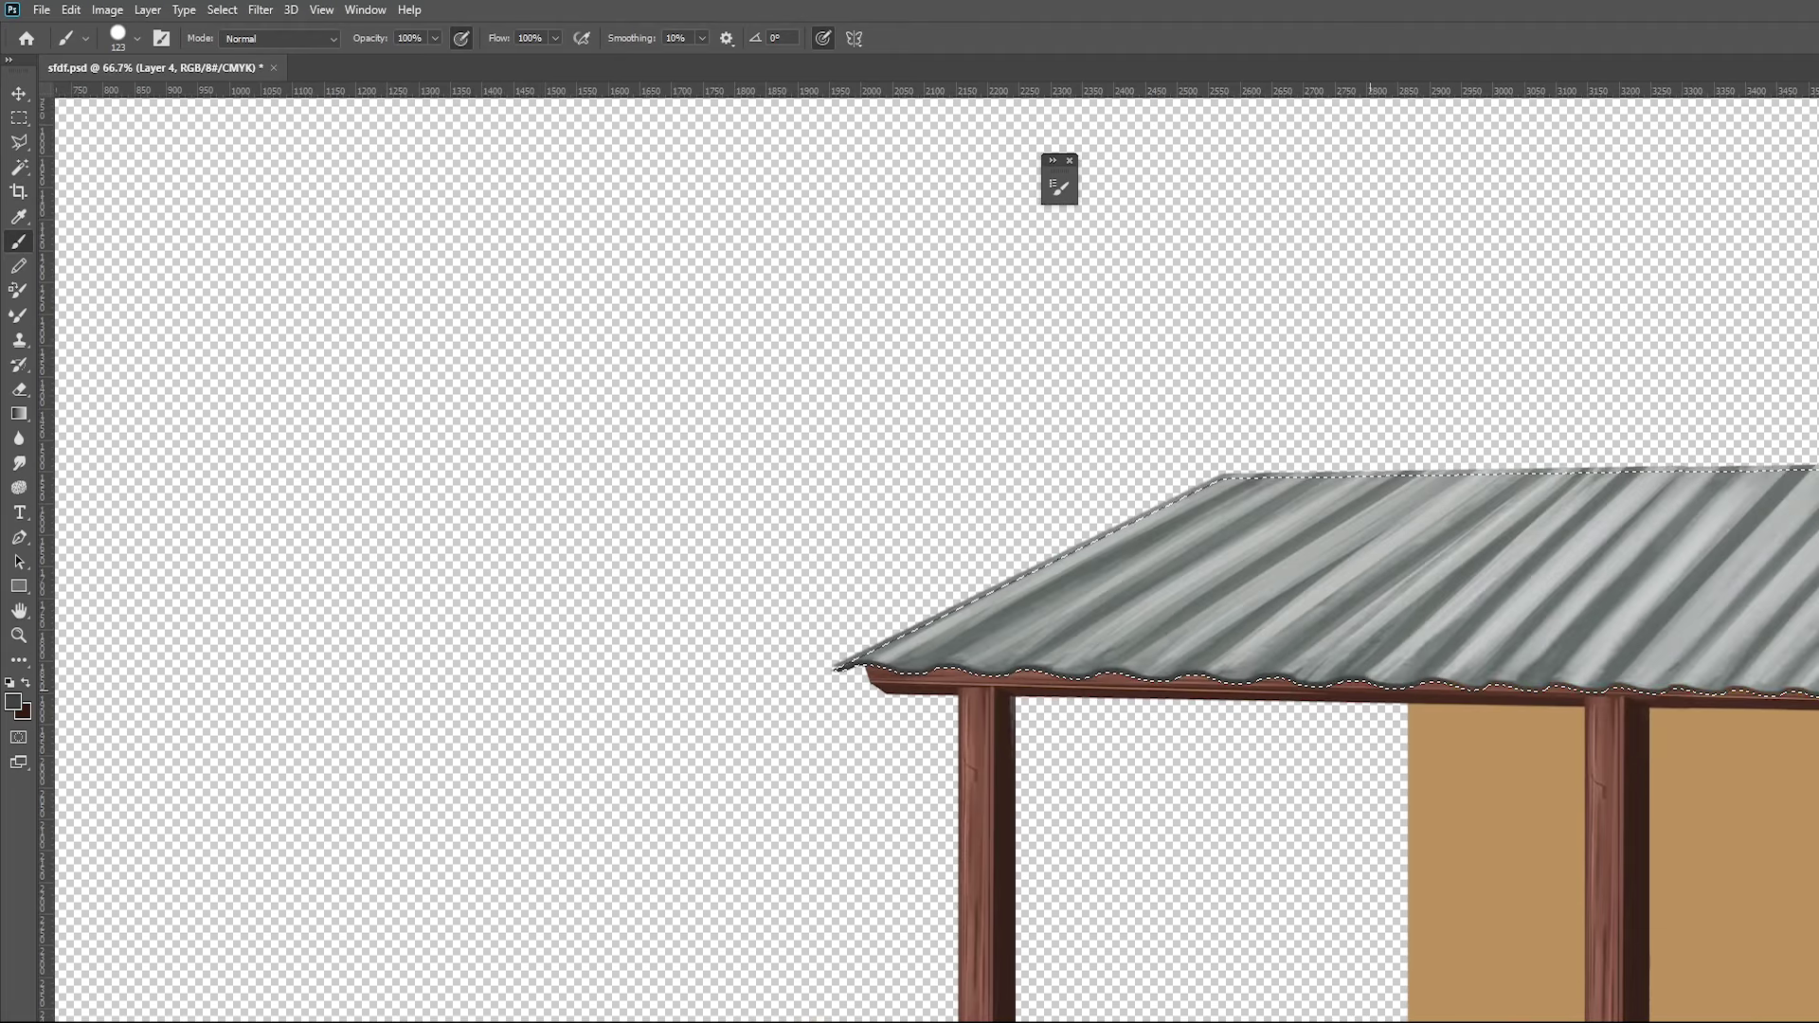
{"action": "left_click_drag", "start_coordinate": [1795, 704], "coordinate": [1212, 633]}
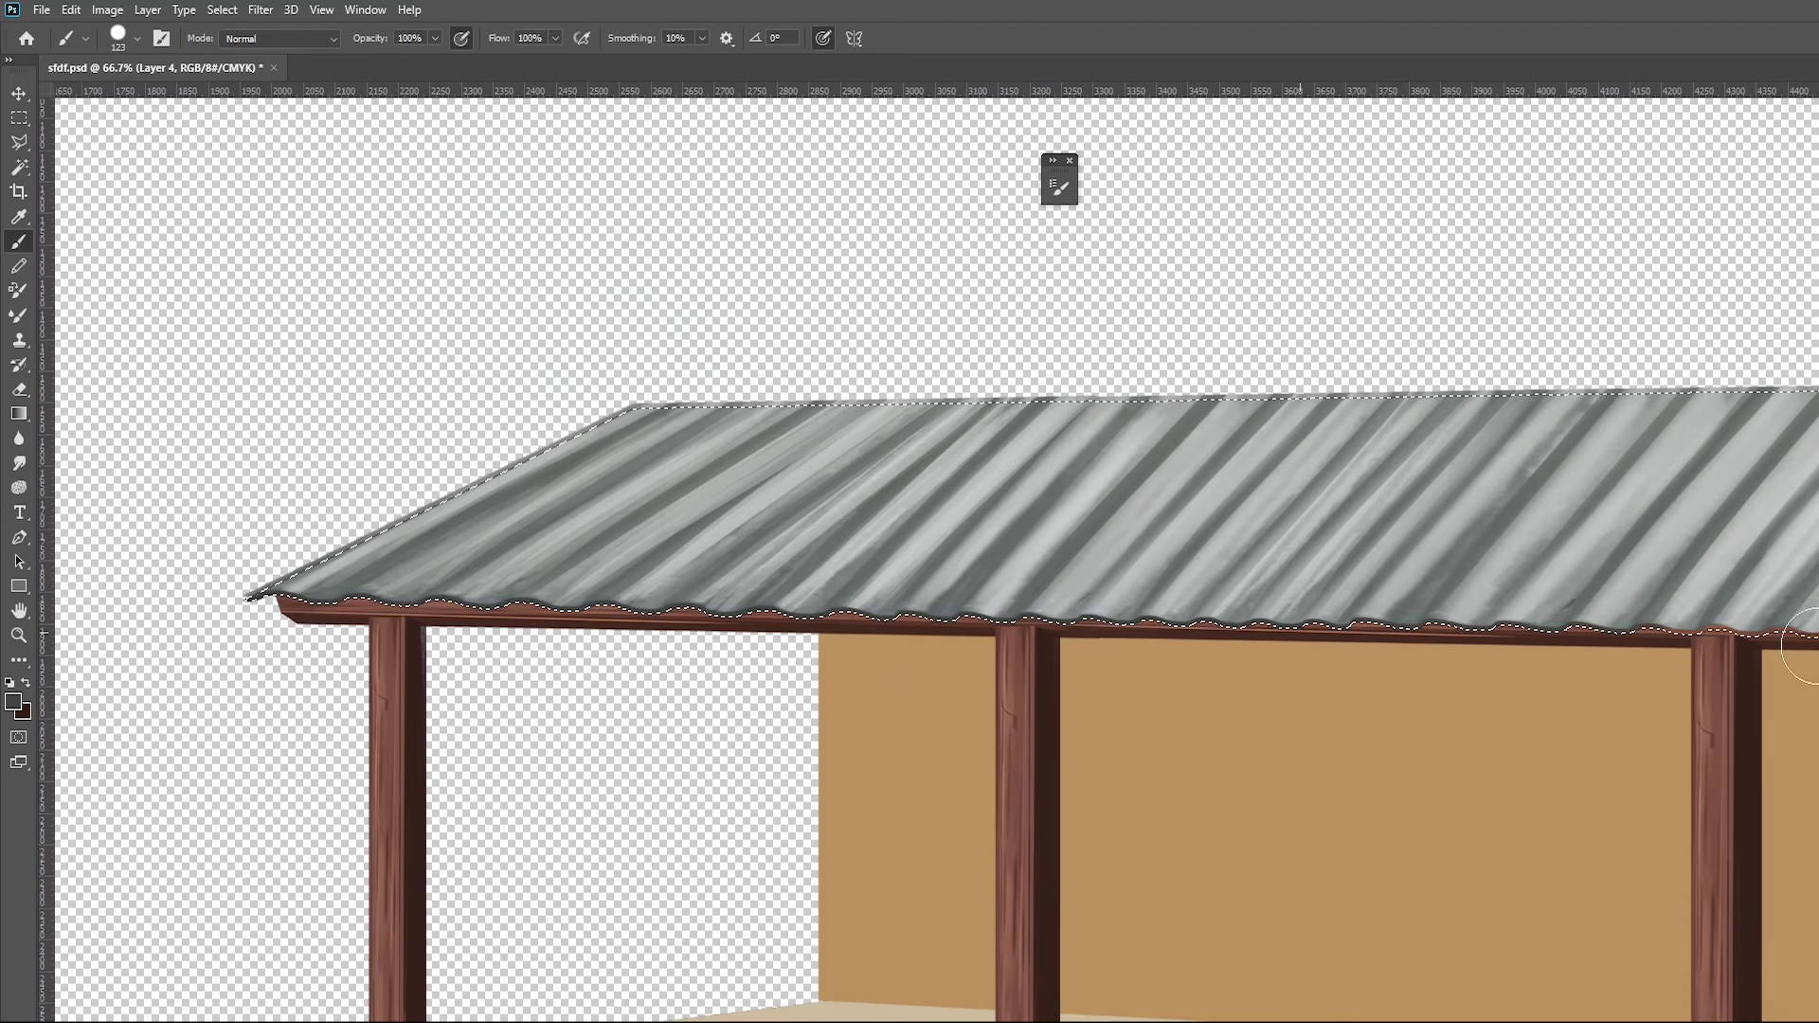
{"action": "scroll", "coordinate": [1364, 635], "scroll_direction": "right", "scroll_amount": 10}
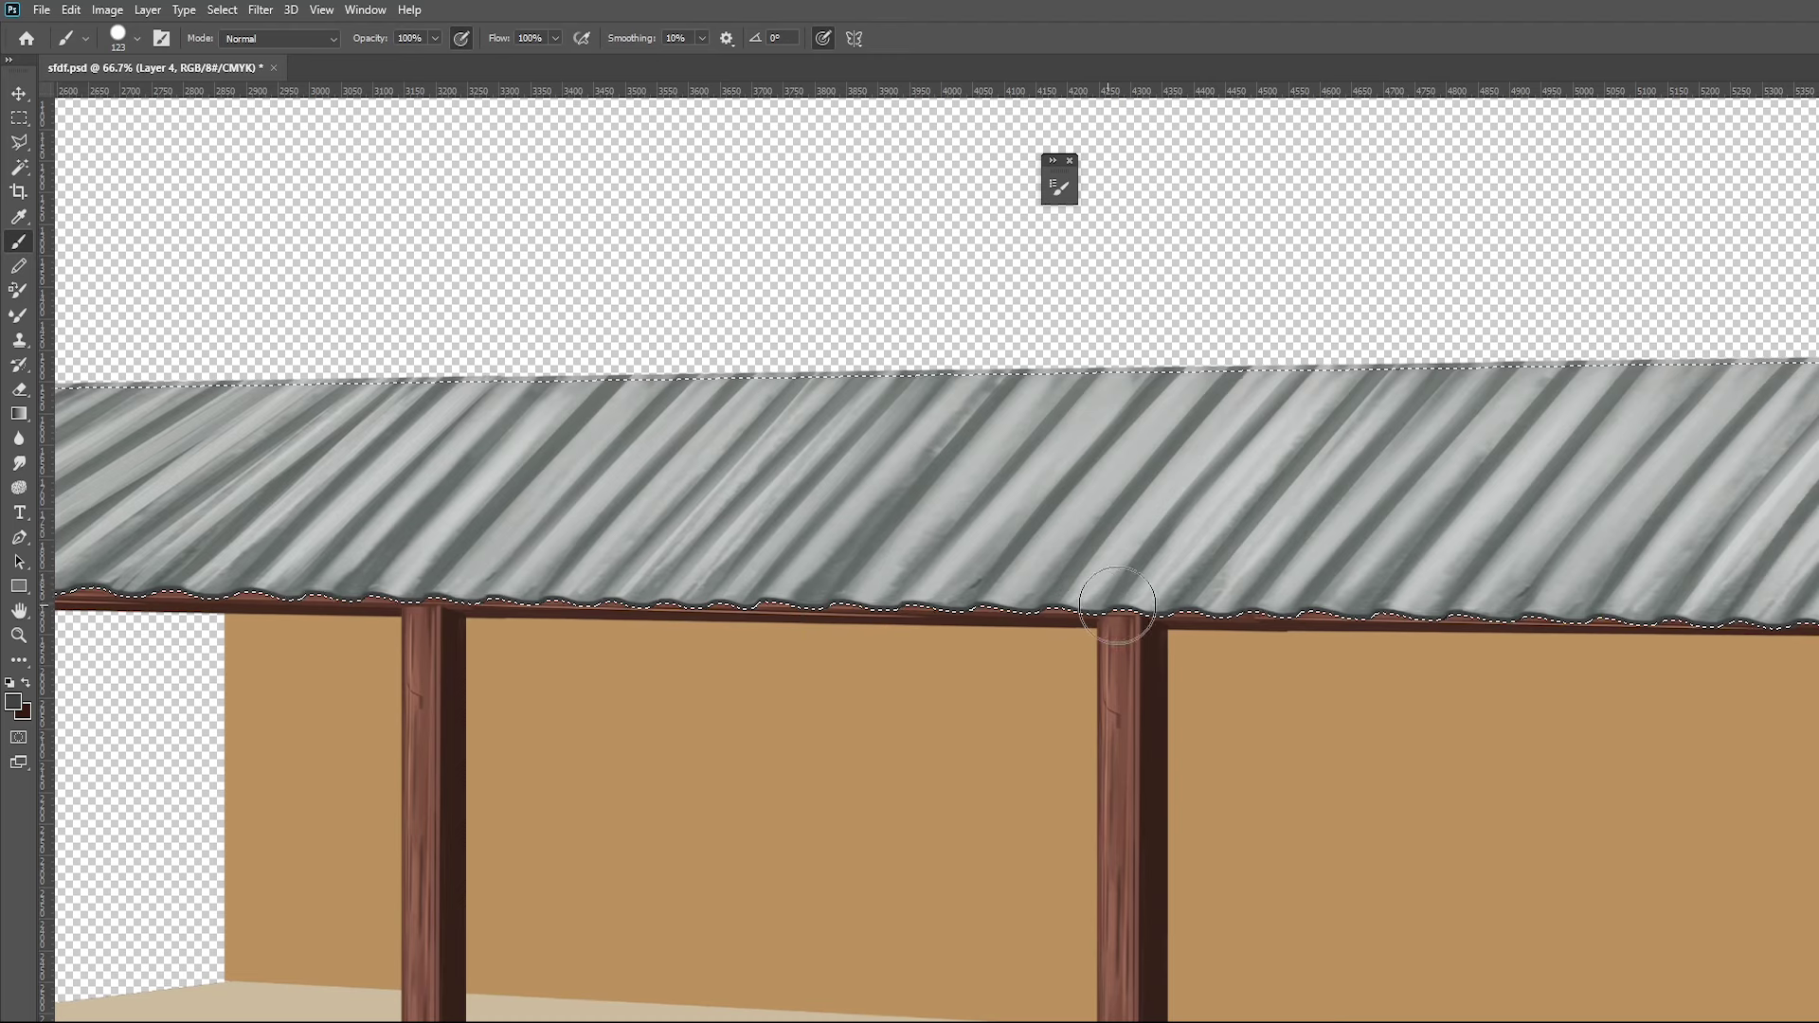
{"action": "scroll", "coordinate": [1232, 620], "scroll_direction": "left", "scroll_amount": 15}
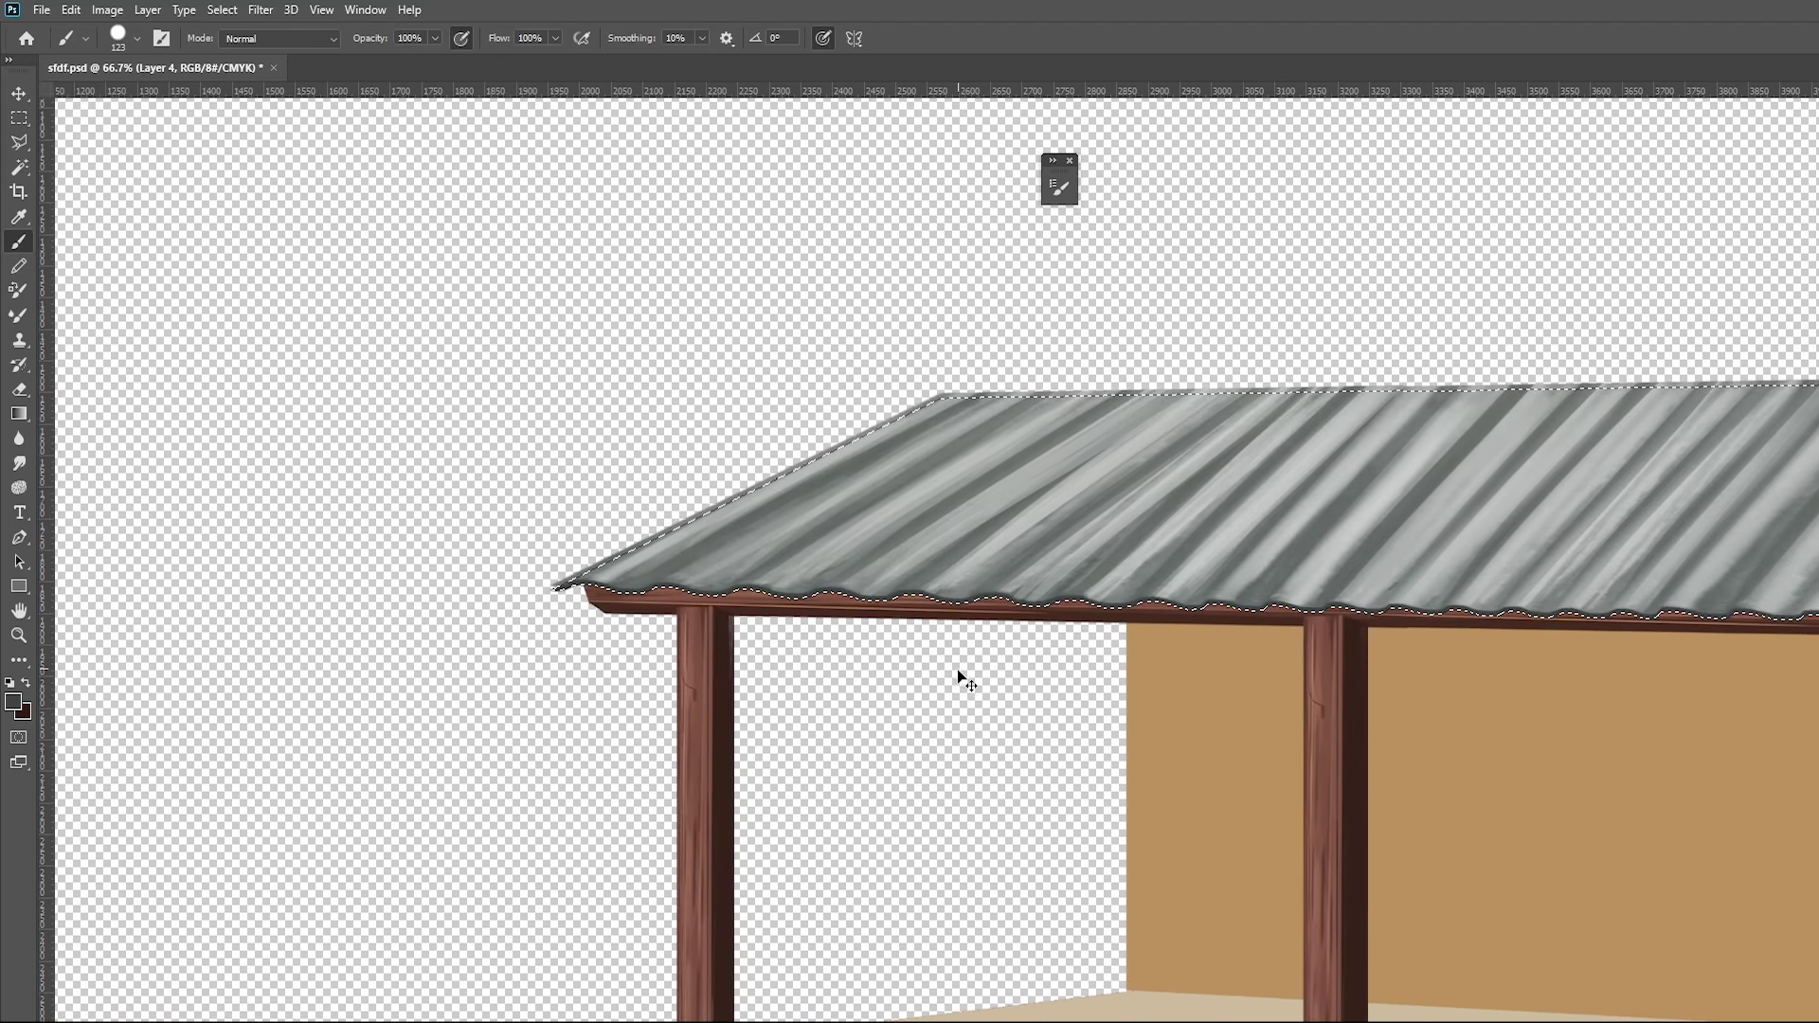
{"action": "key", "text": "ctrl+d"}
Repaint the roof's curled left tip with a fine dark grey stroke, then pan back to the beam
{"action": "key", "text": "z"}
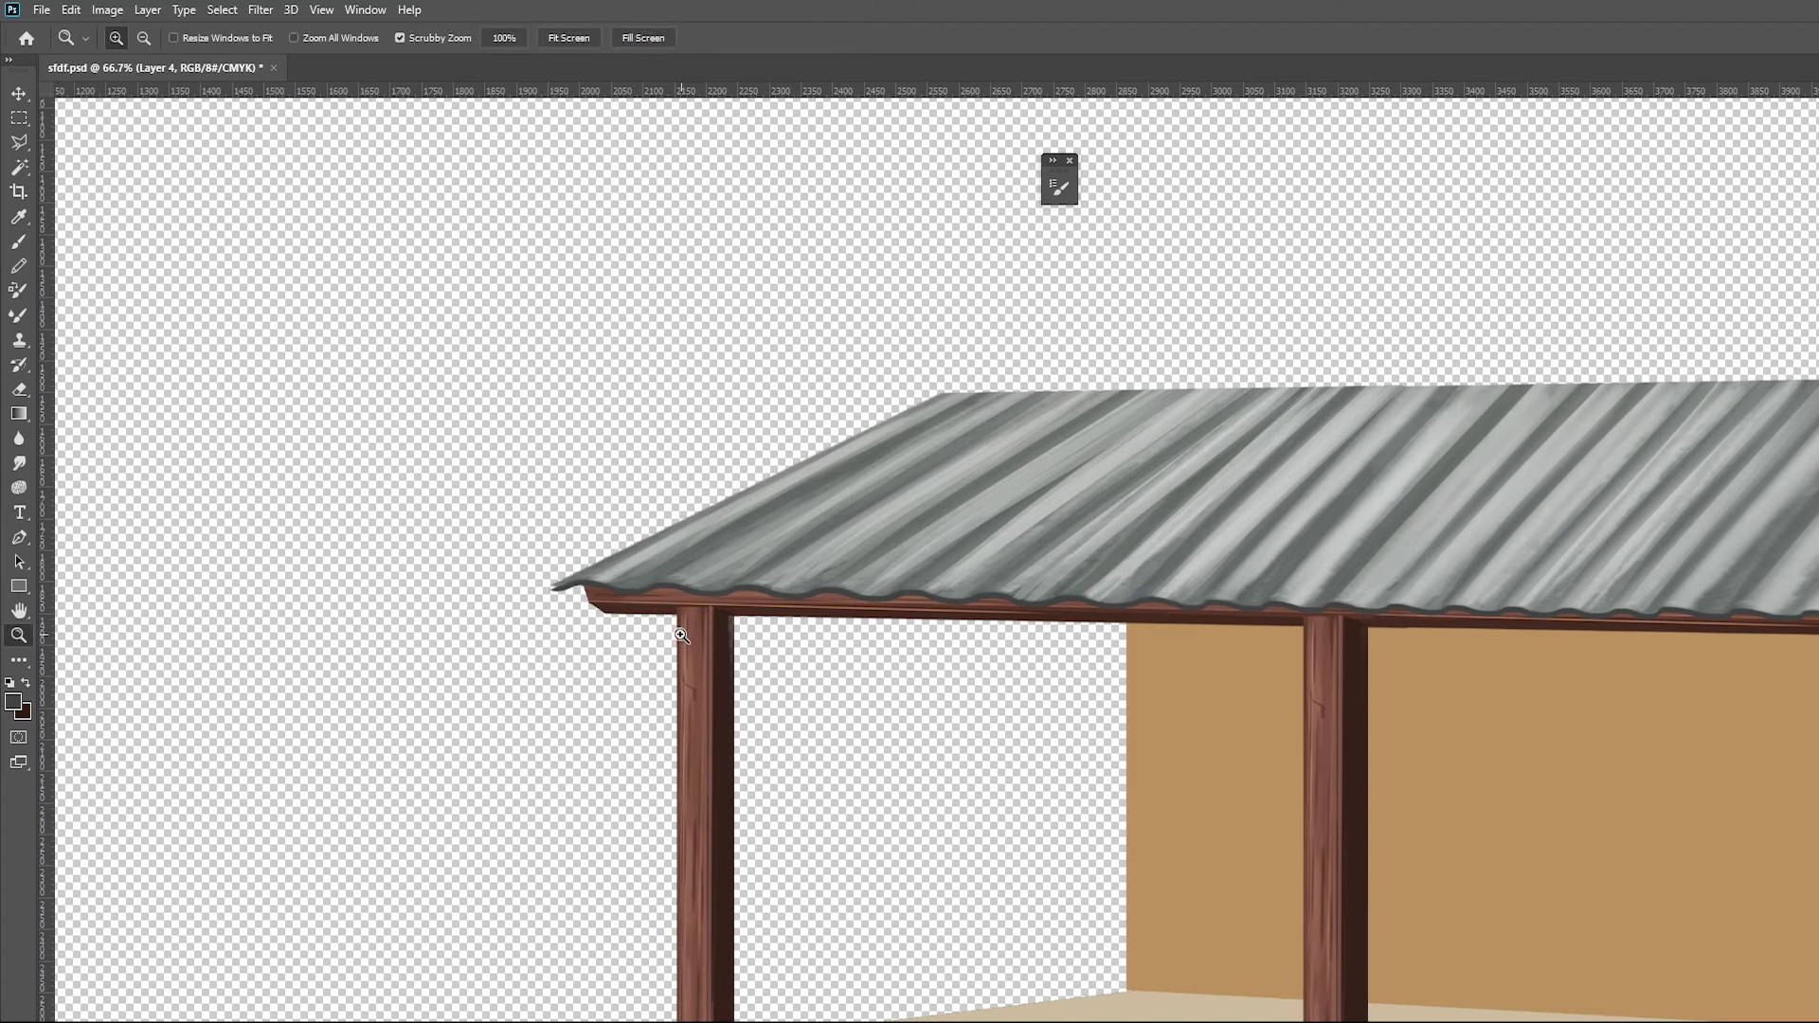
{"action": "left_click", "coordinate": [650, 611]}
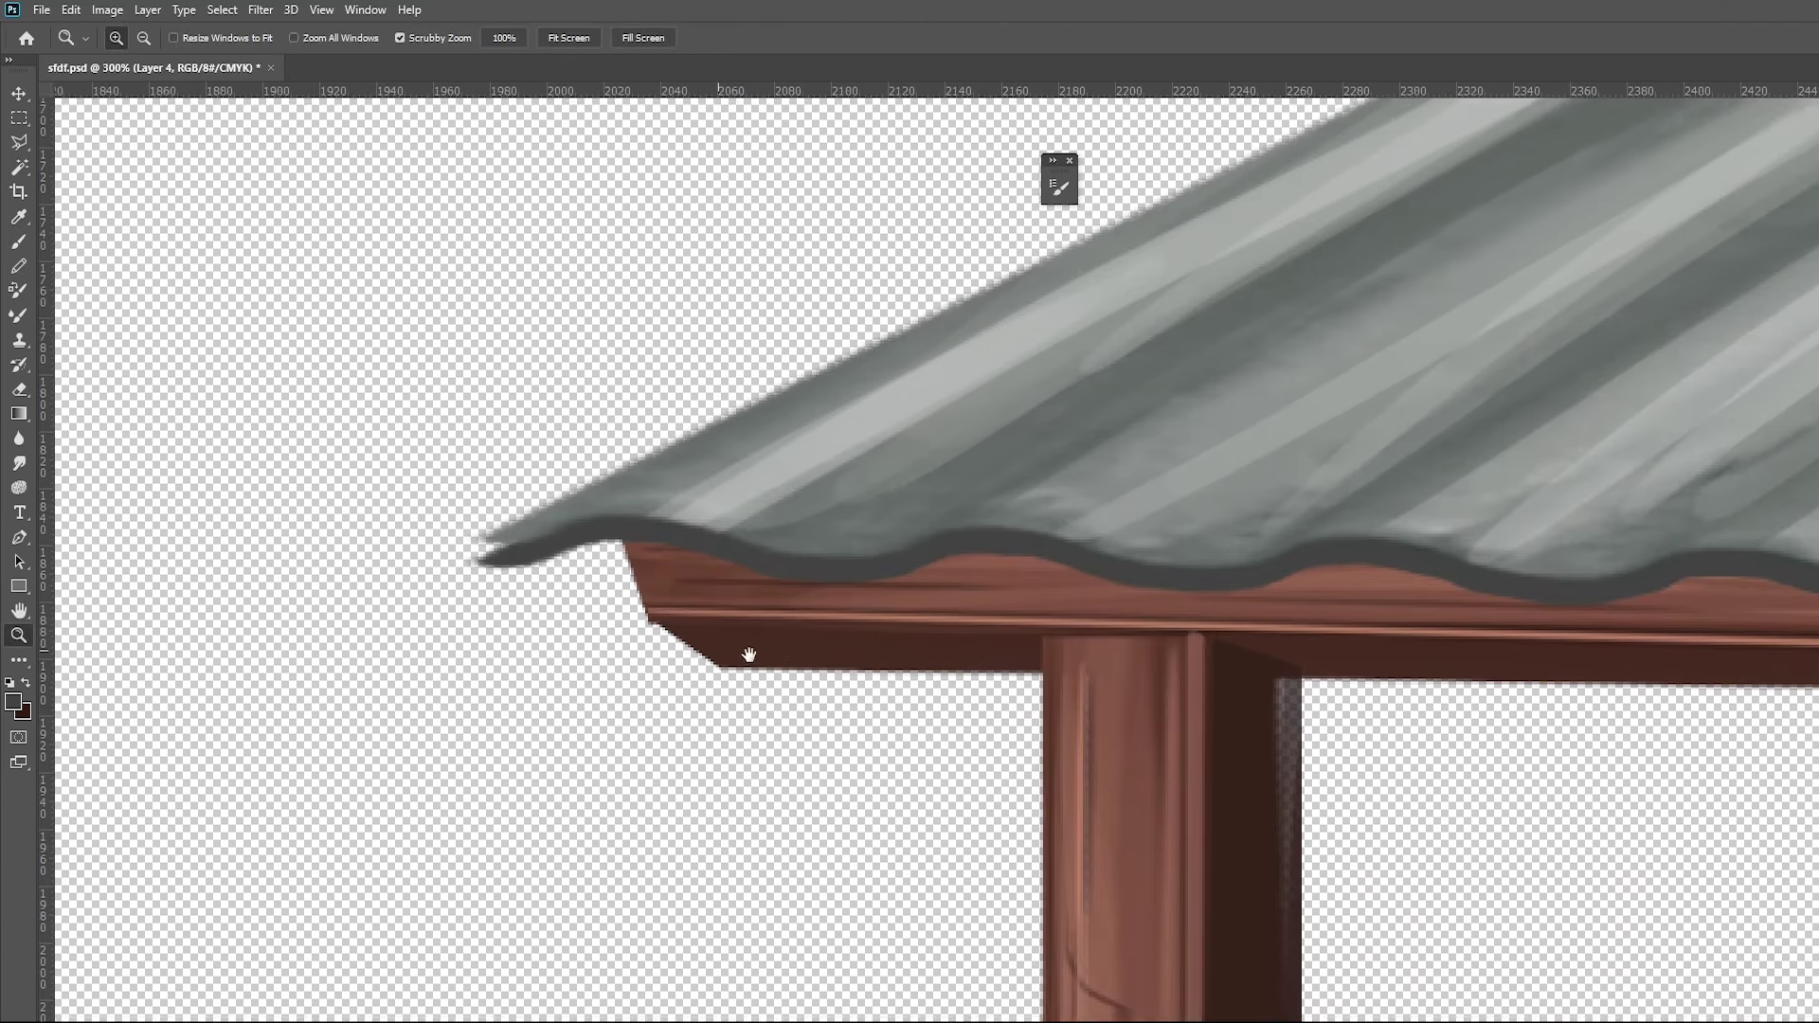
{"action": "left_click_drag", "start_coordinate": [650, 611], "coordinate": [621, 637]}
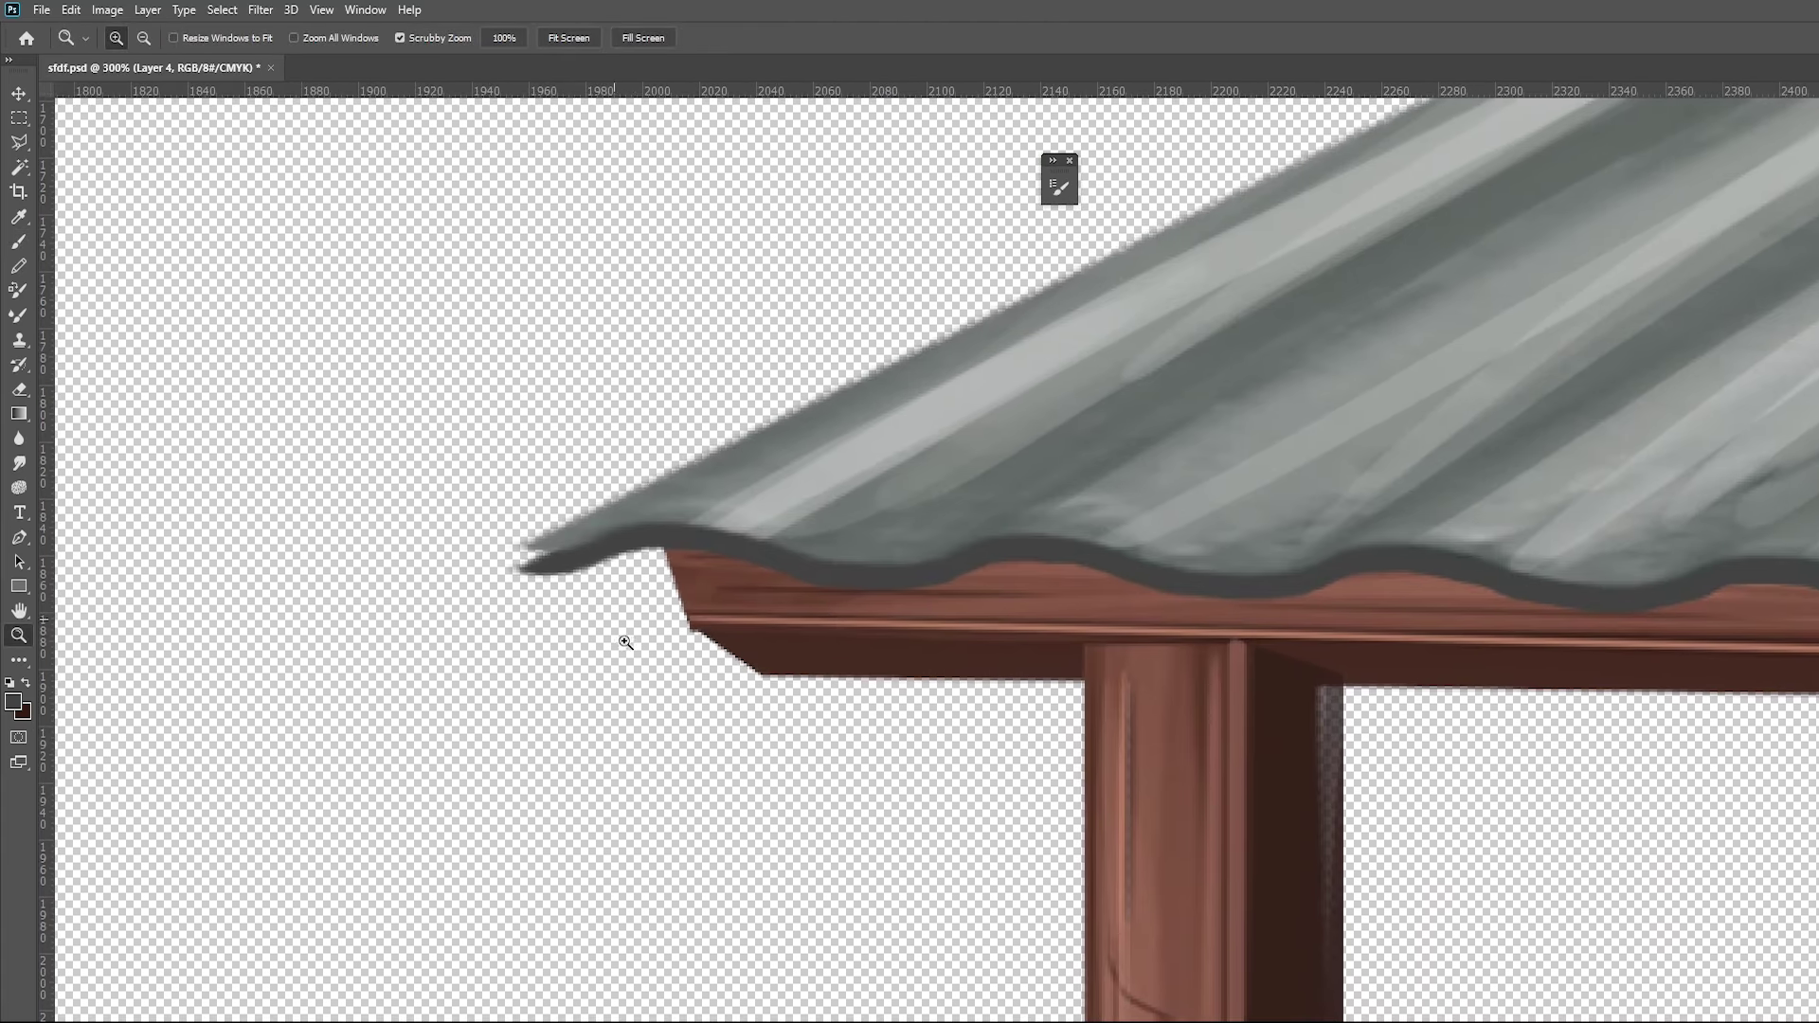
{"action": "key", "text": "b"}
{"action": "key", "text": "bracketleft"}
{"action": "key", "text": "bracketleft"}
{"action": "key", "text": "bracketleft"}
{"action": "key", "text": "bracketleft"}
{"action": "key", "text": "bracketleft"}
{"action": "key", "text": "bracketleft"}
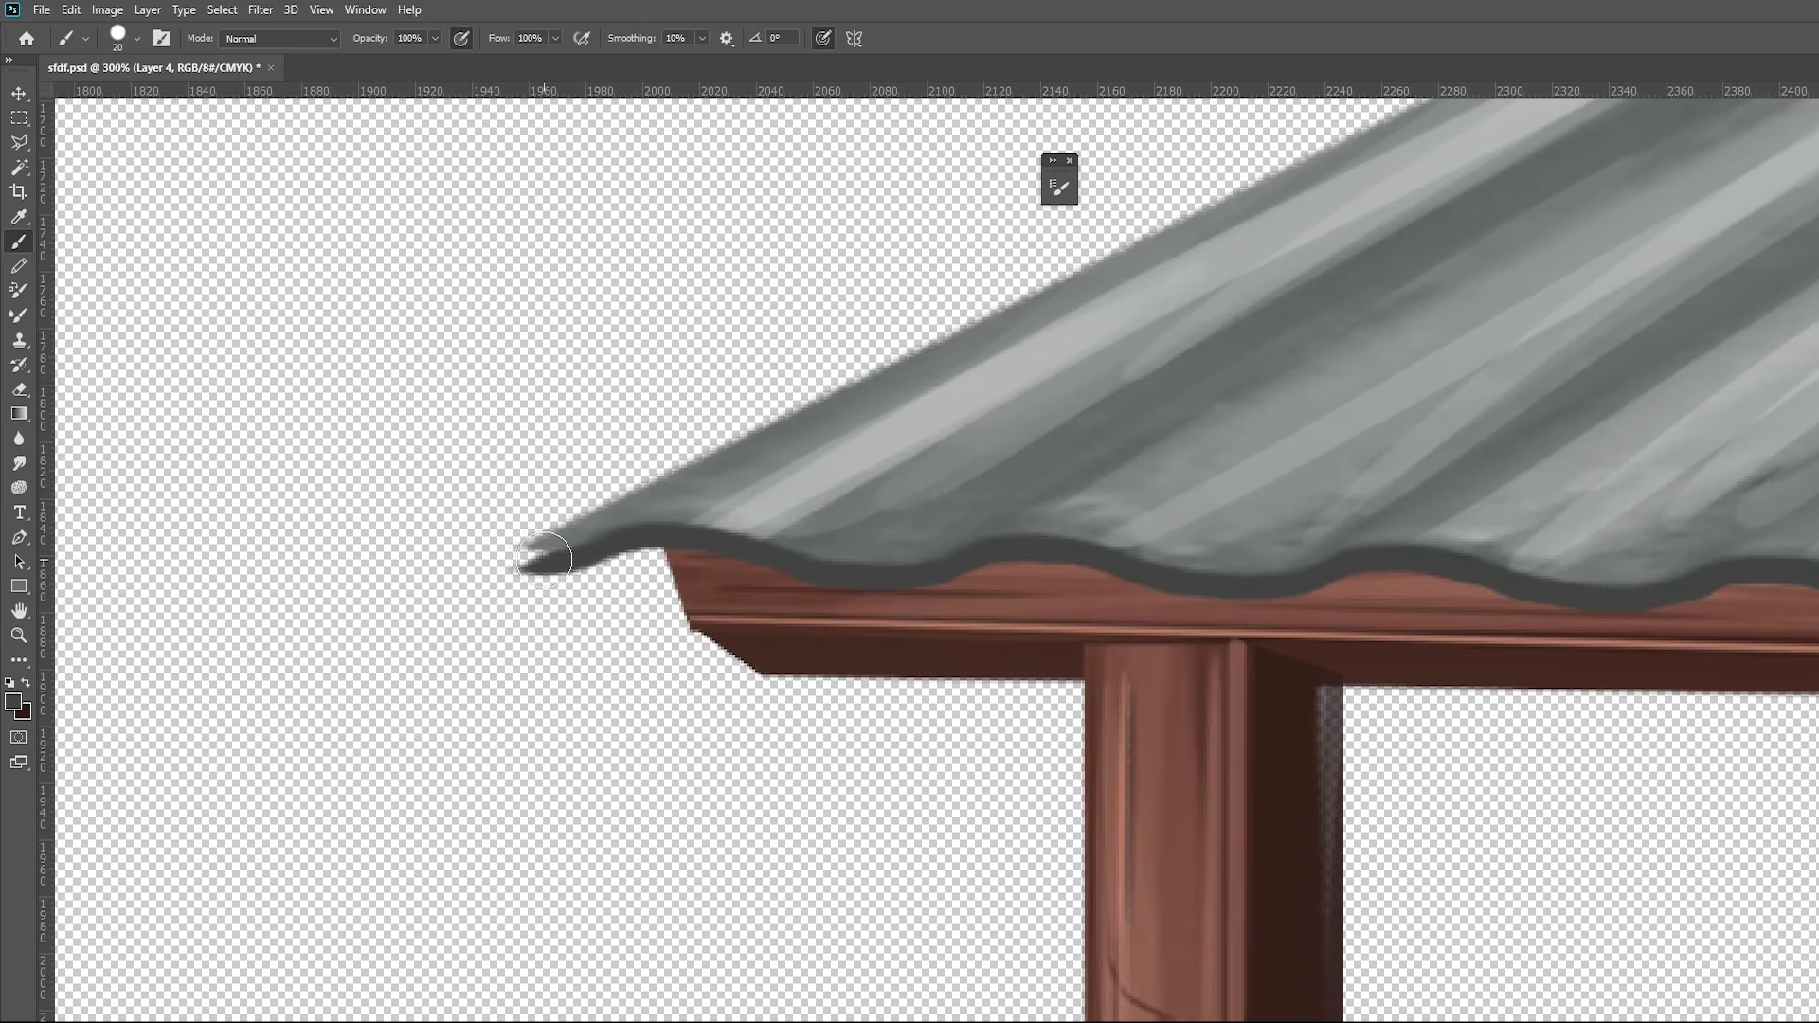
{"action": "left_click_drag", "start_coordinate": [547, 553], "coordinate": [610, 542]}
{"action": "scroll", "coordinate": [1452, 729], "scroll_direction": "down", "scroll_amount": 2}
{"action": "scroll", "coordinate": [1449, 726], "scroll_direction": "down", "scroll_amount": 2}
{"action": "scroll", "coordinate": [1449, 724], "scroll_direction": "down", "scroll_amount": 2}
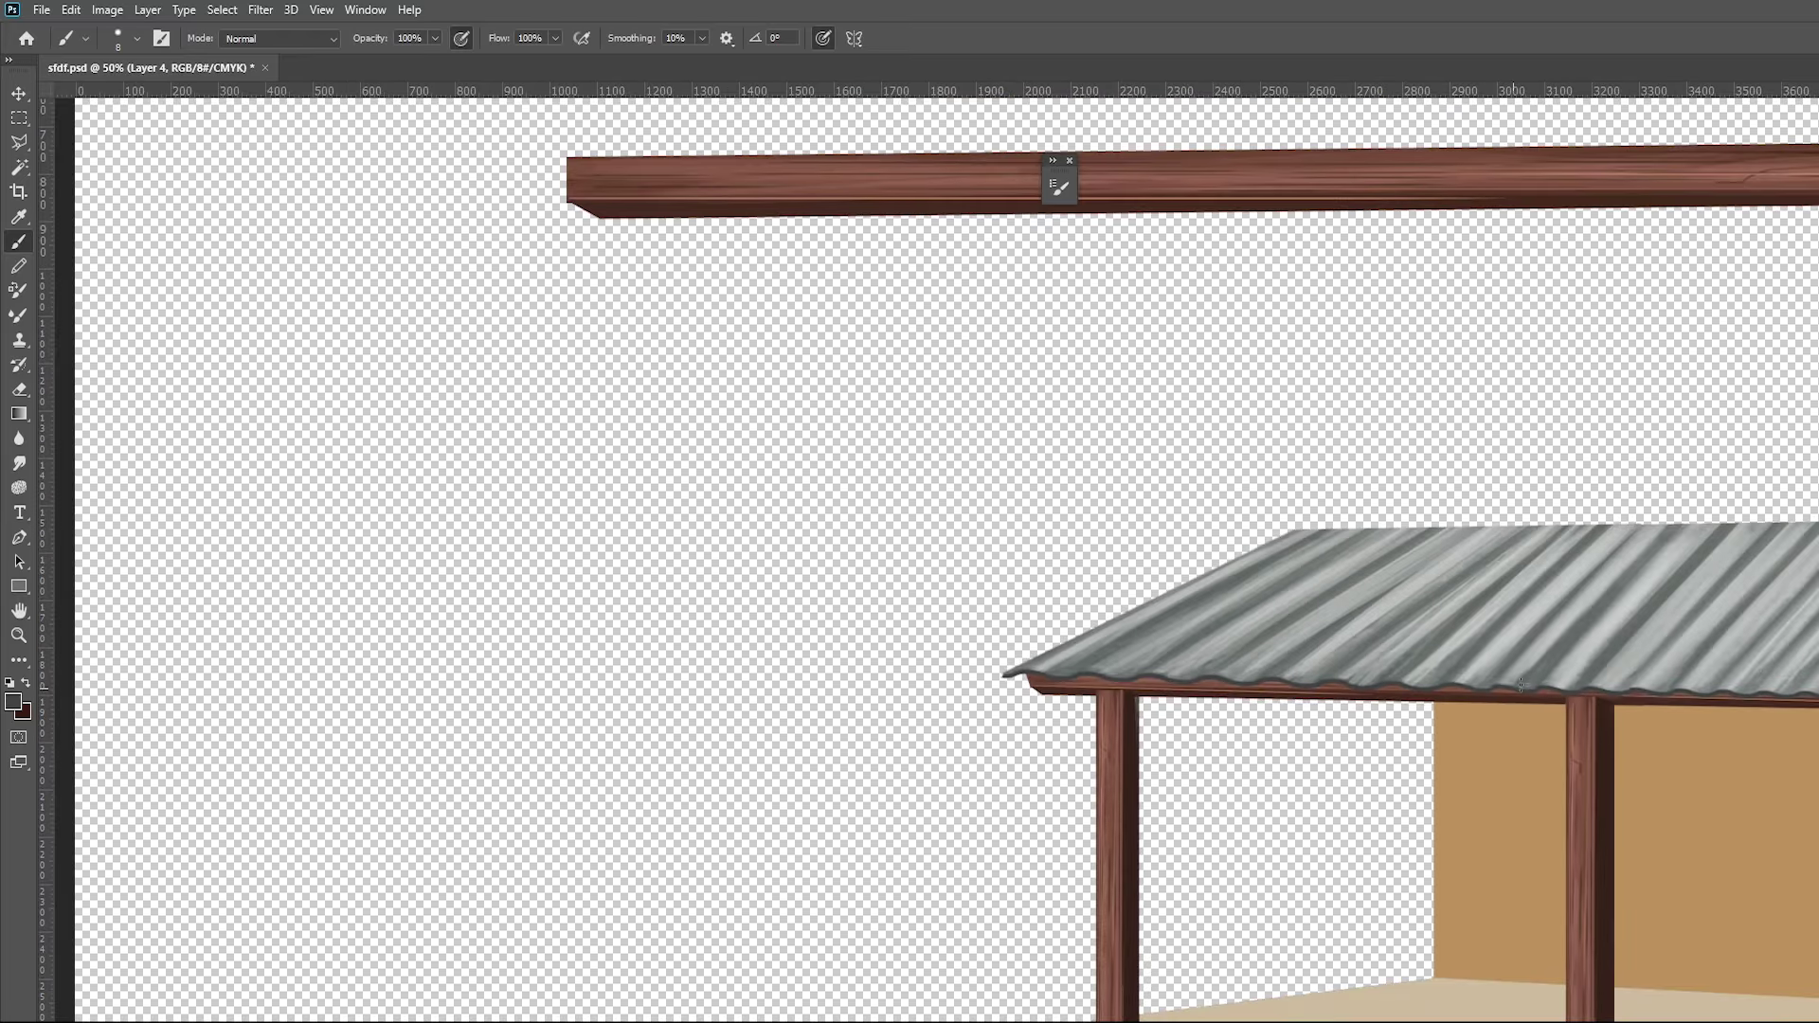
{"action": "left_click_drag", "start_coordinate": [1521, 684], "coordinate": [1313, 726]}
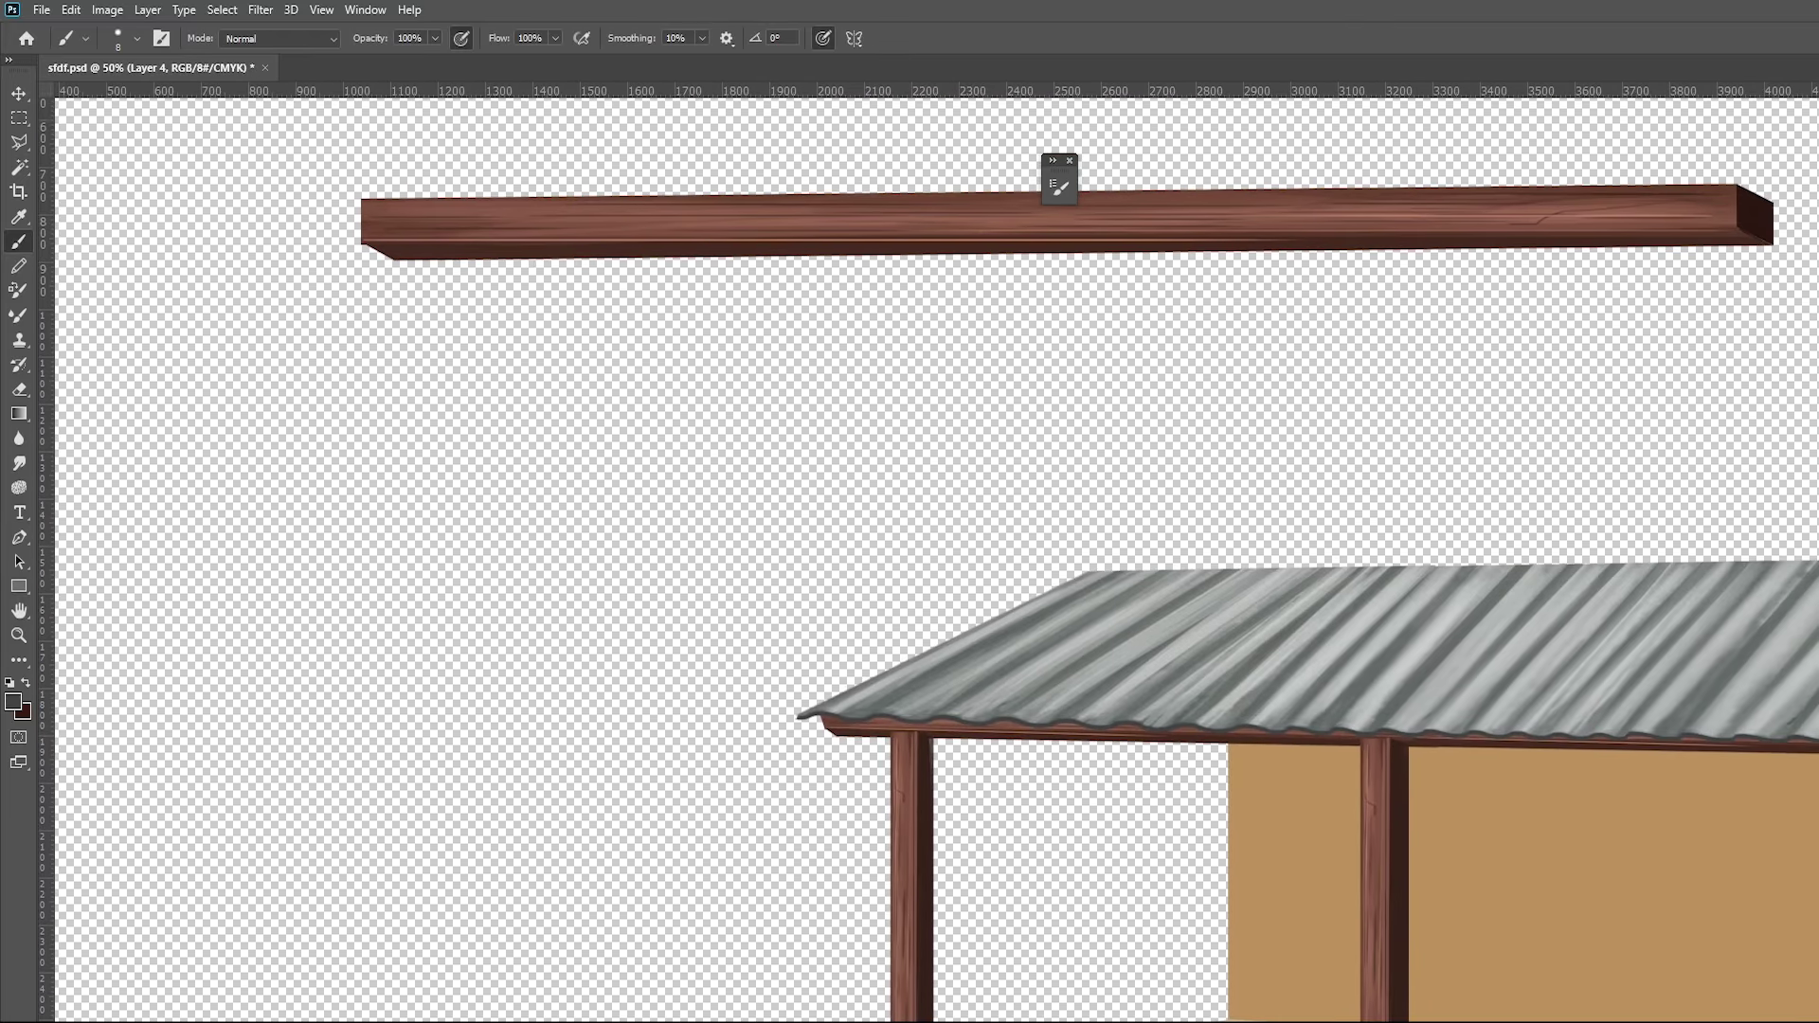
Compare the roof before and after with undo/redo, then duplicate Layer 4
{"action": "key", "text": "ctrl+z"}
{"action": "key", "text": "ctrl+shift+z"}
{"action": "key", "text": "ctrl+z"}
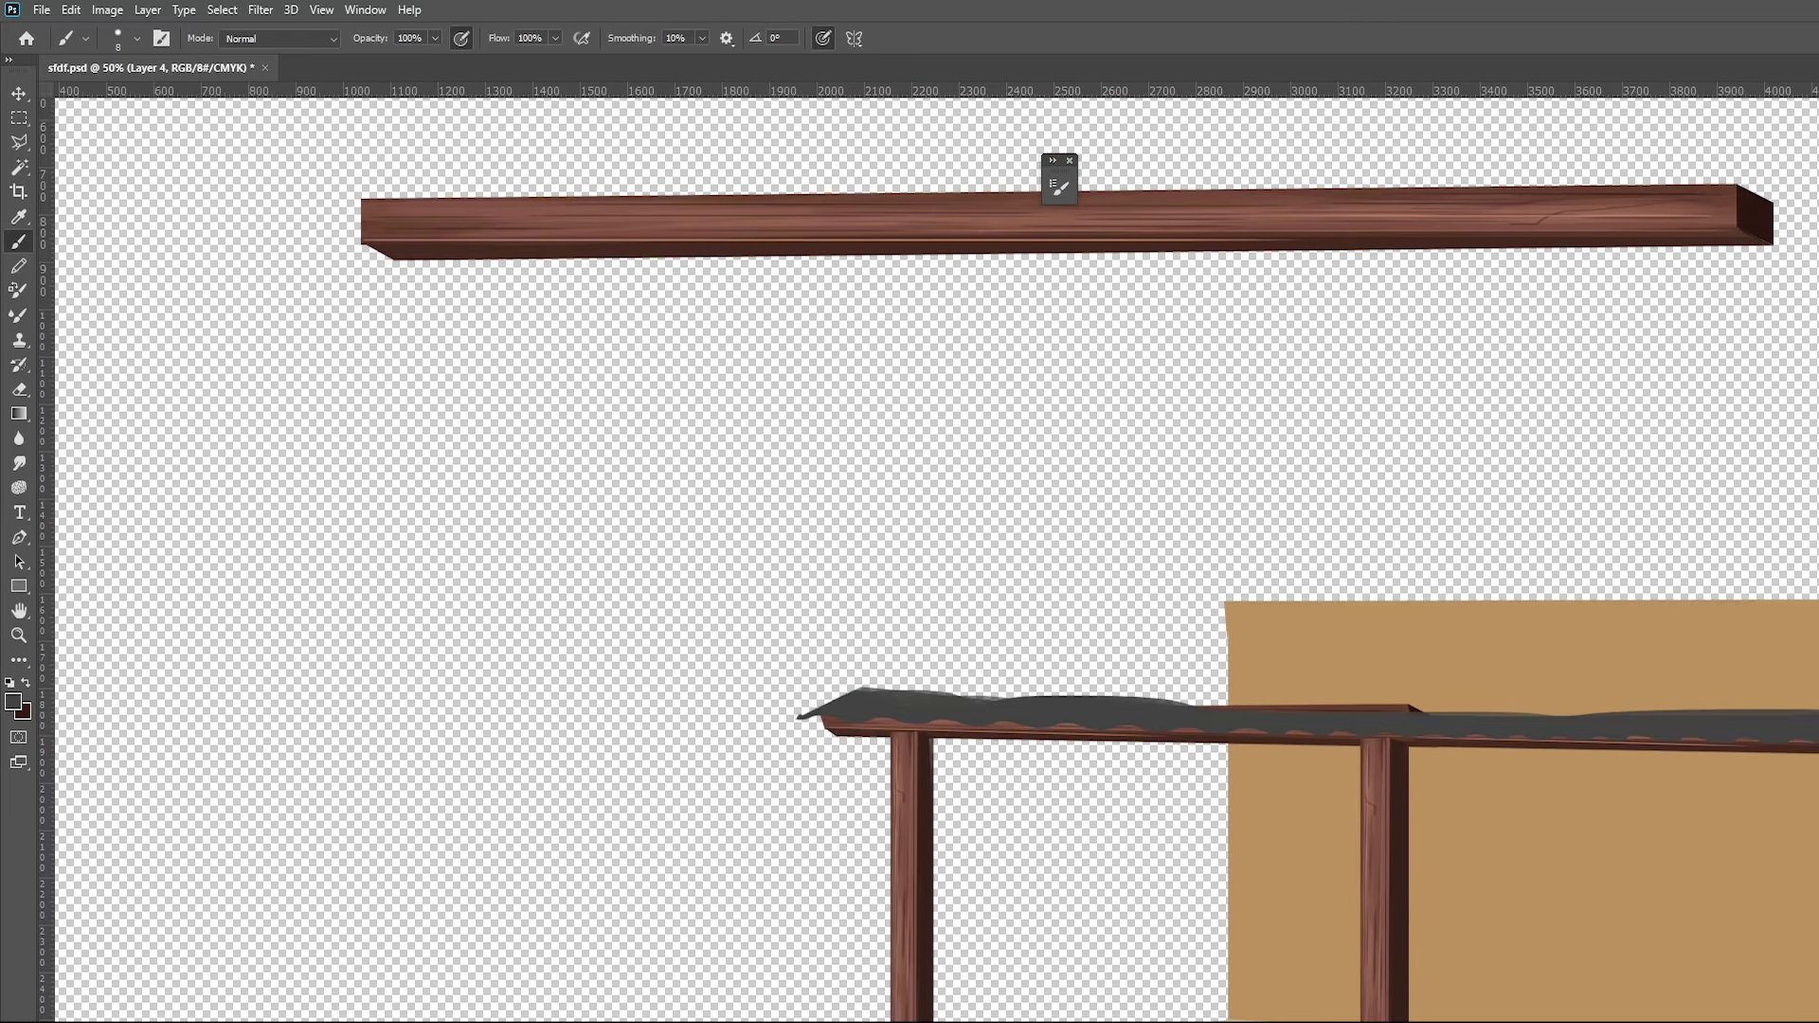
{"action": "key", "text": "ctrl+shift+z"}
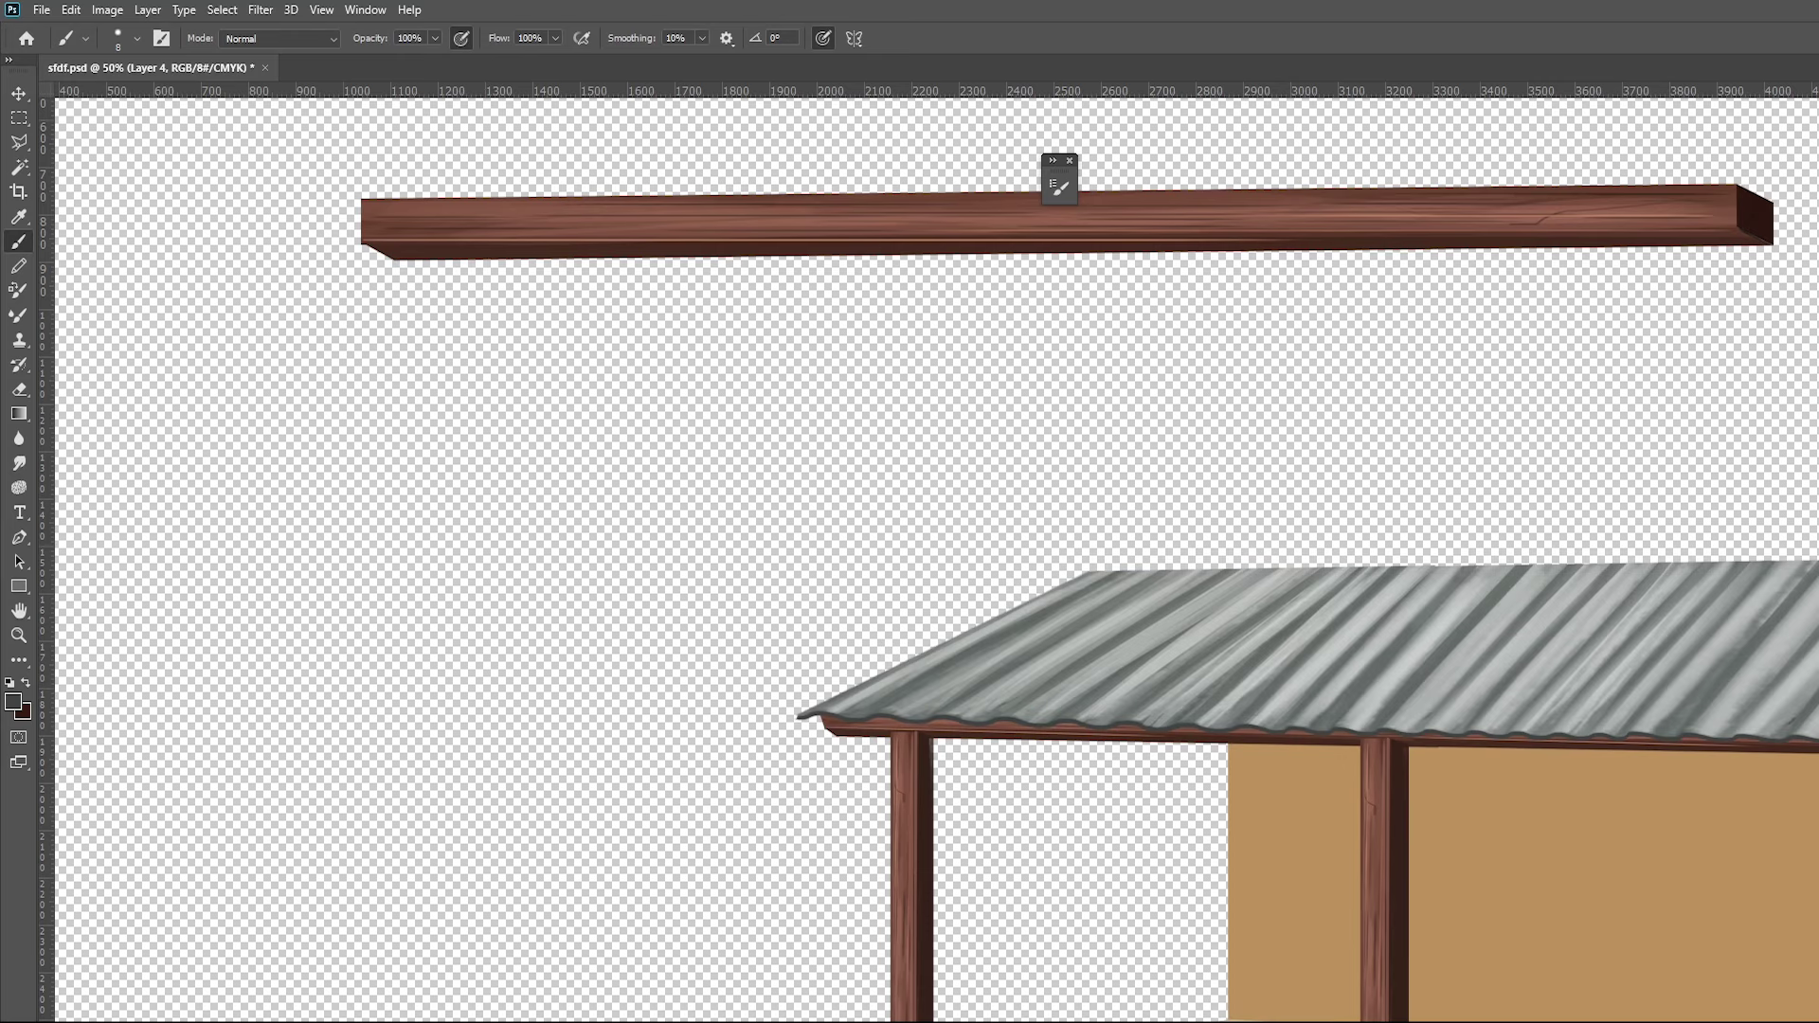
{"action": "key", "text": "ctrl+z"}
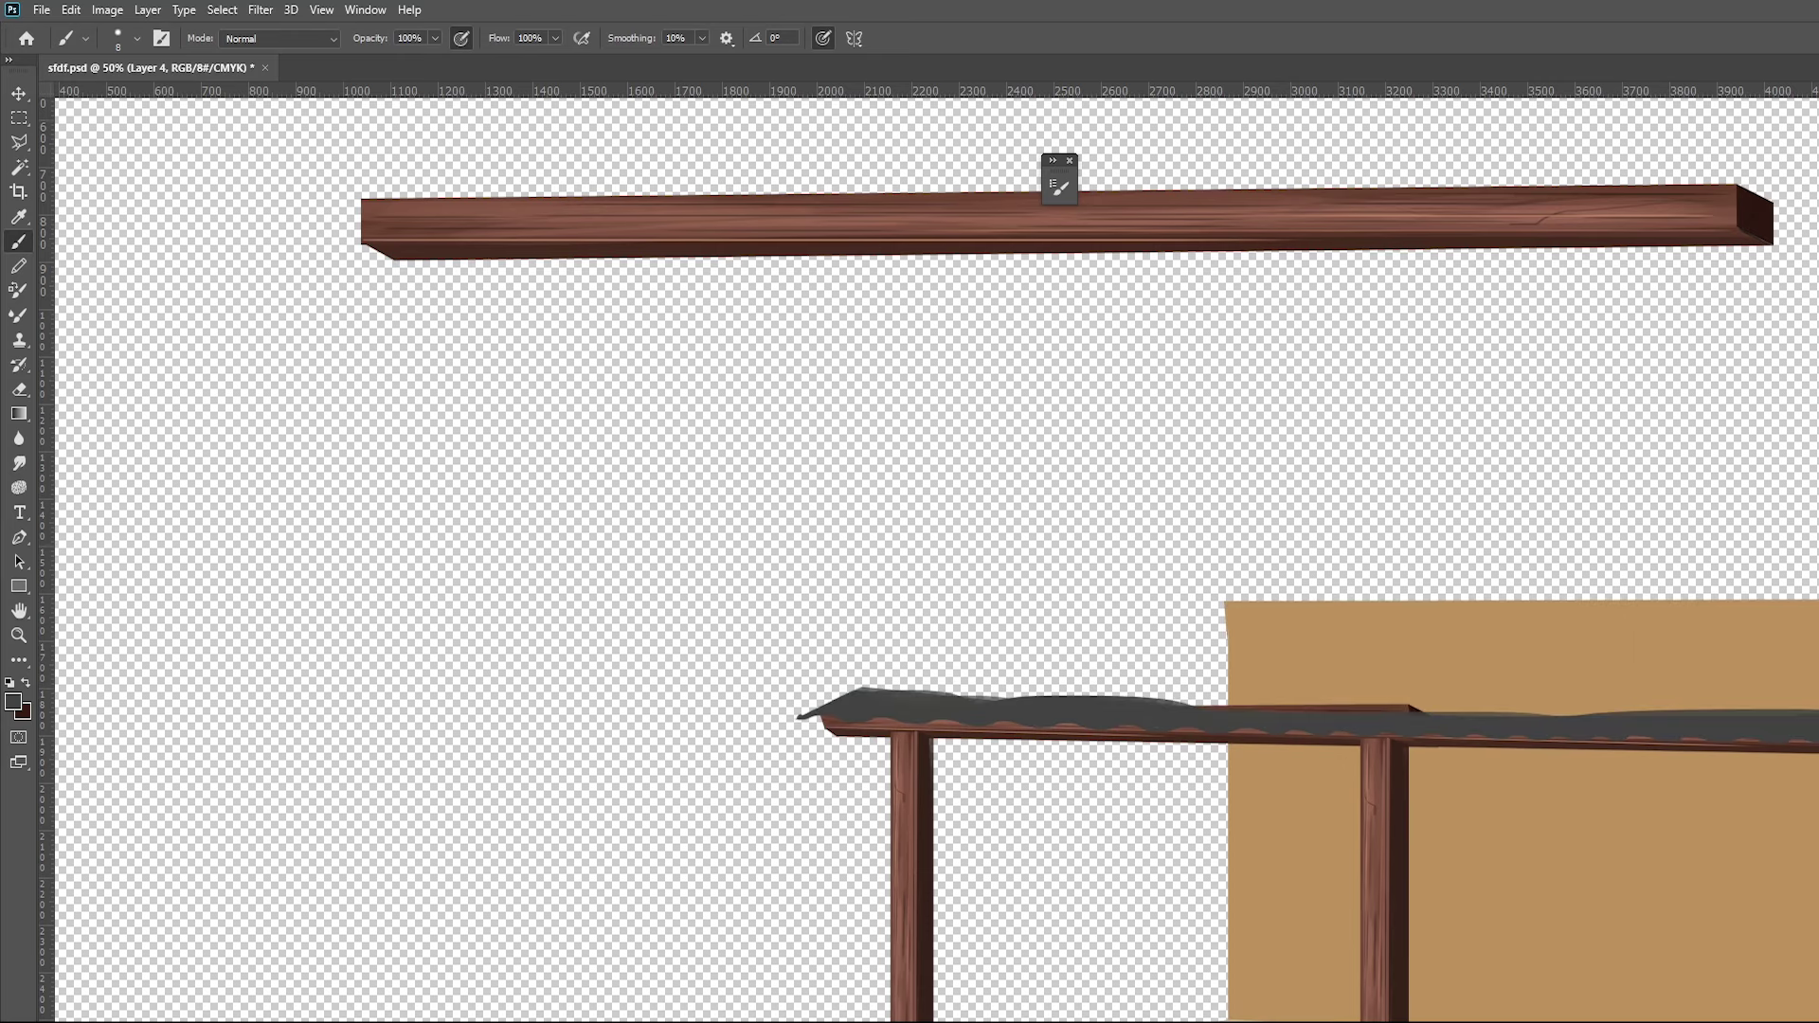
{"action": "key", "text": "ctrl+shift+z"}
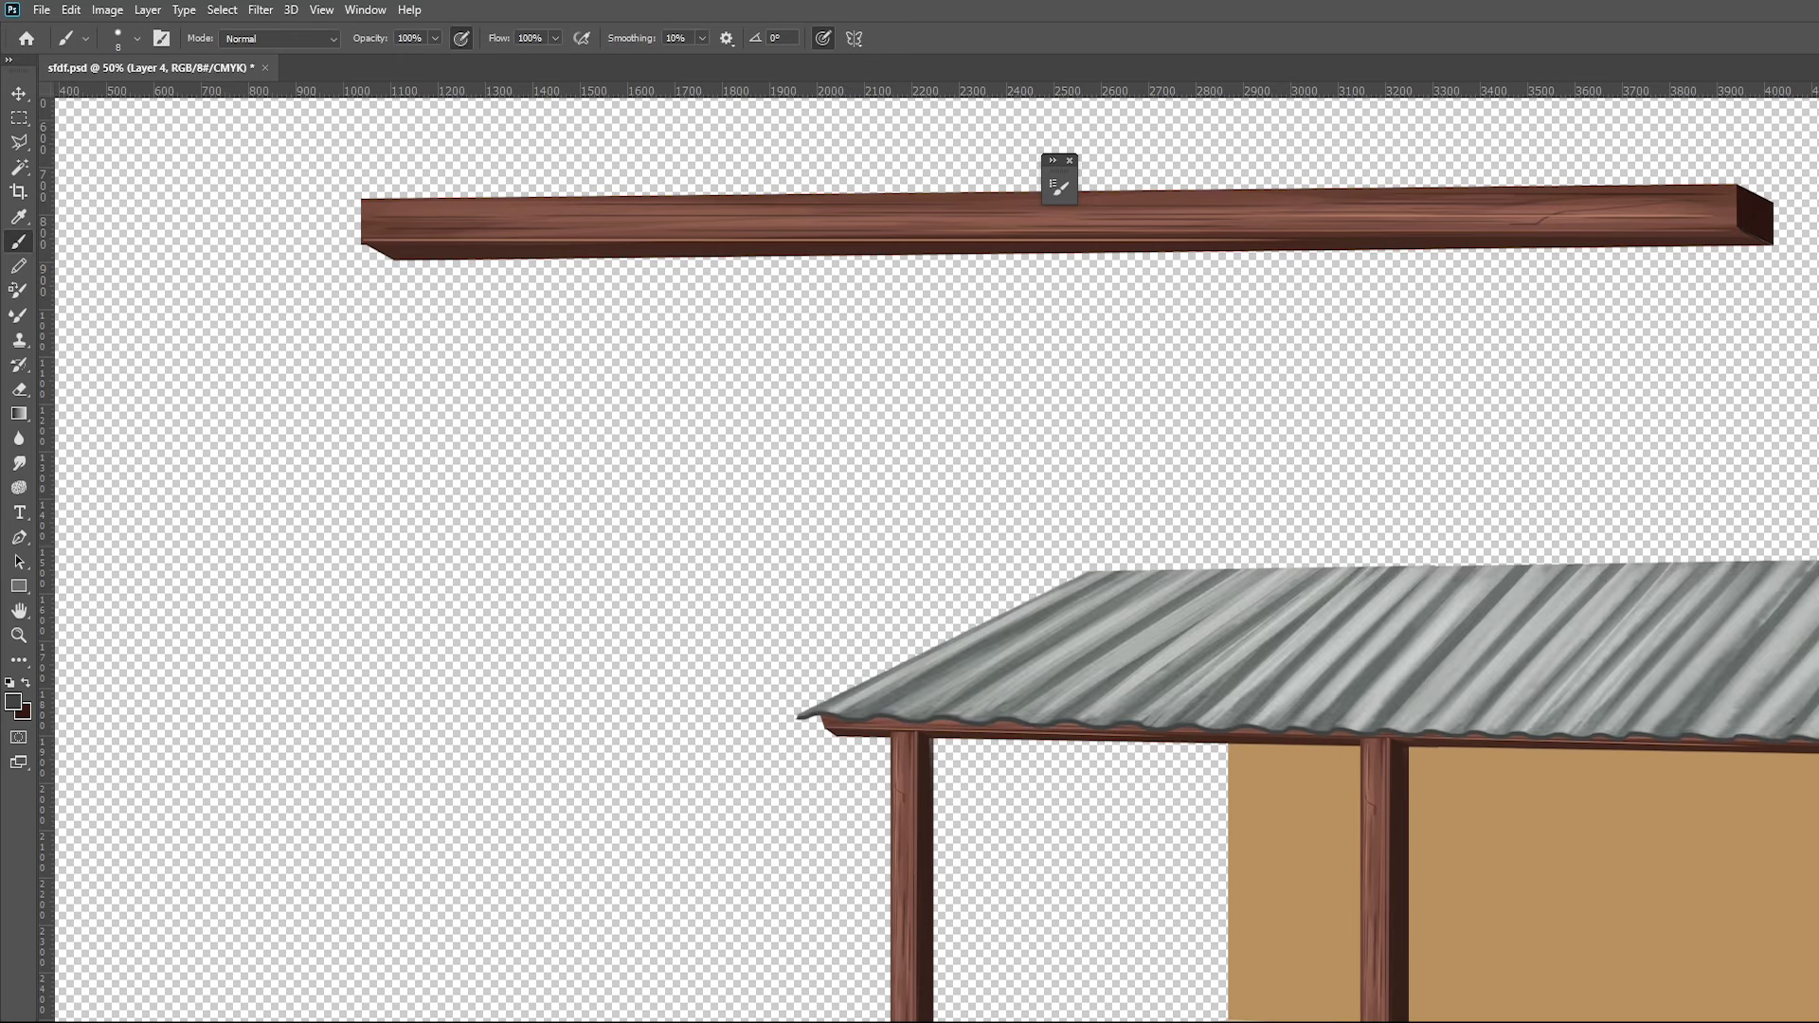
{"action": "key", "text": "v"}
{"action": "key", "text": "ctrl+j"}
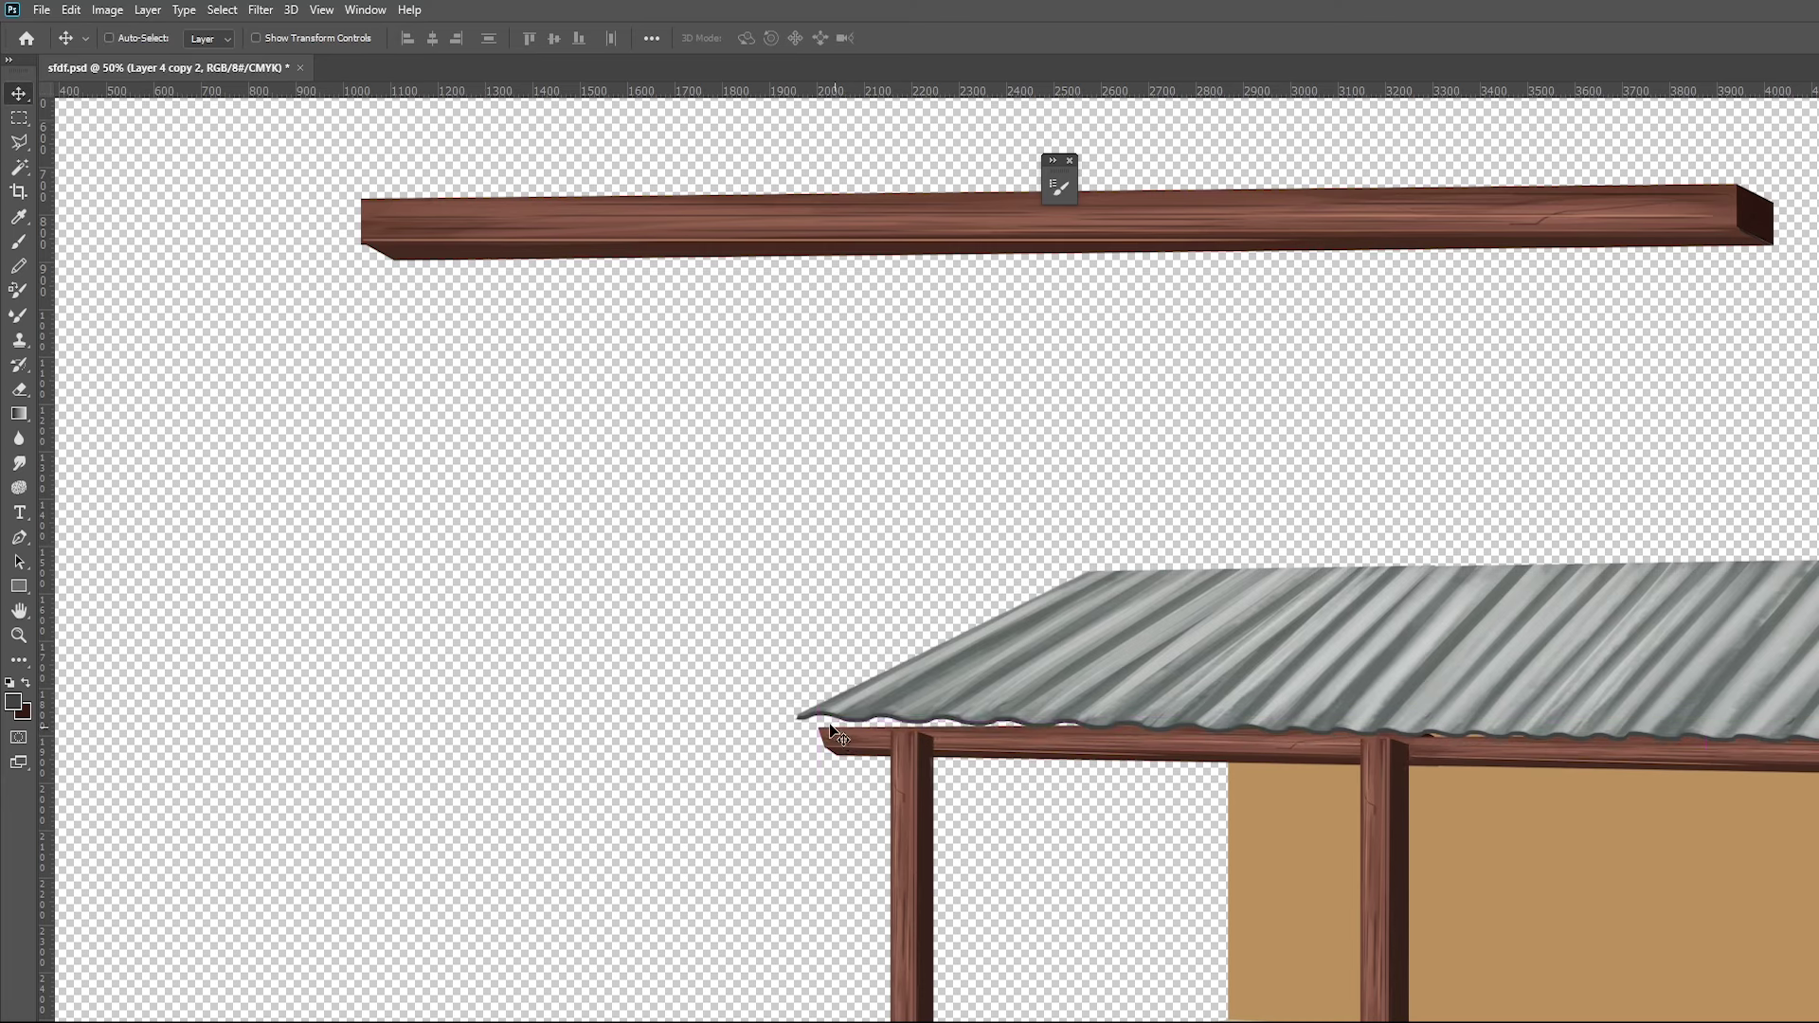
{"action": "key", "text": "ctrl+z"}
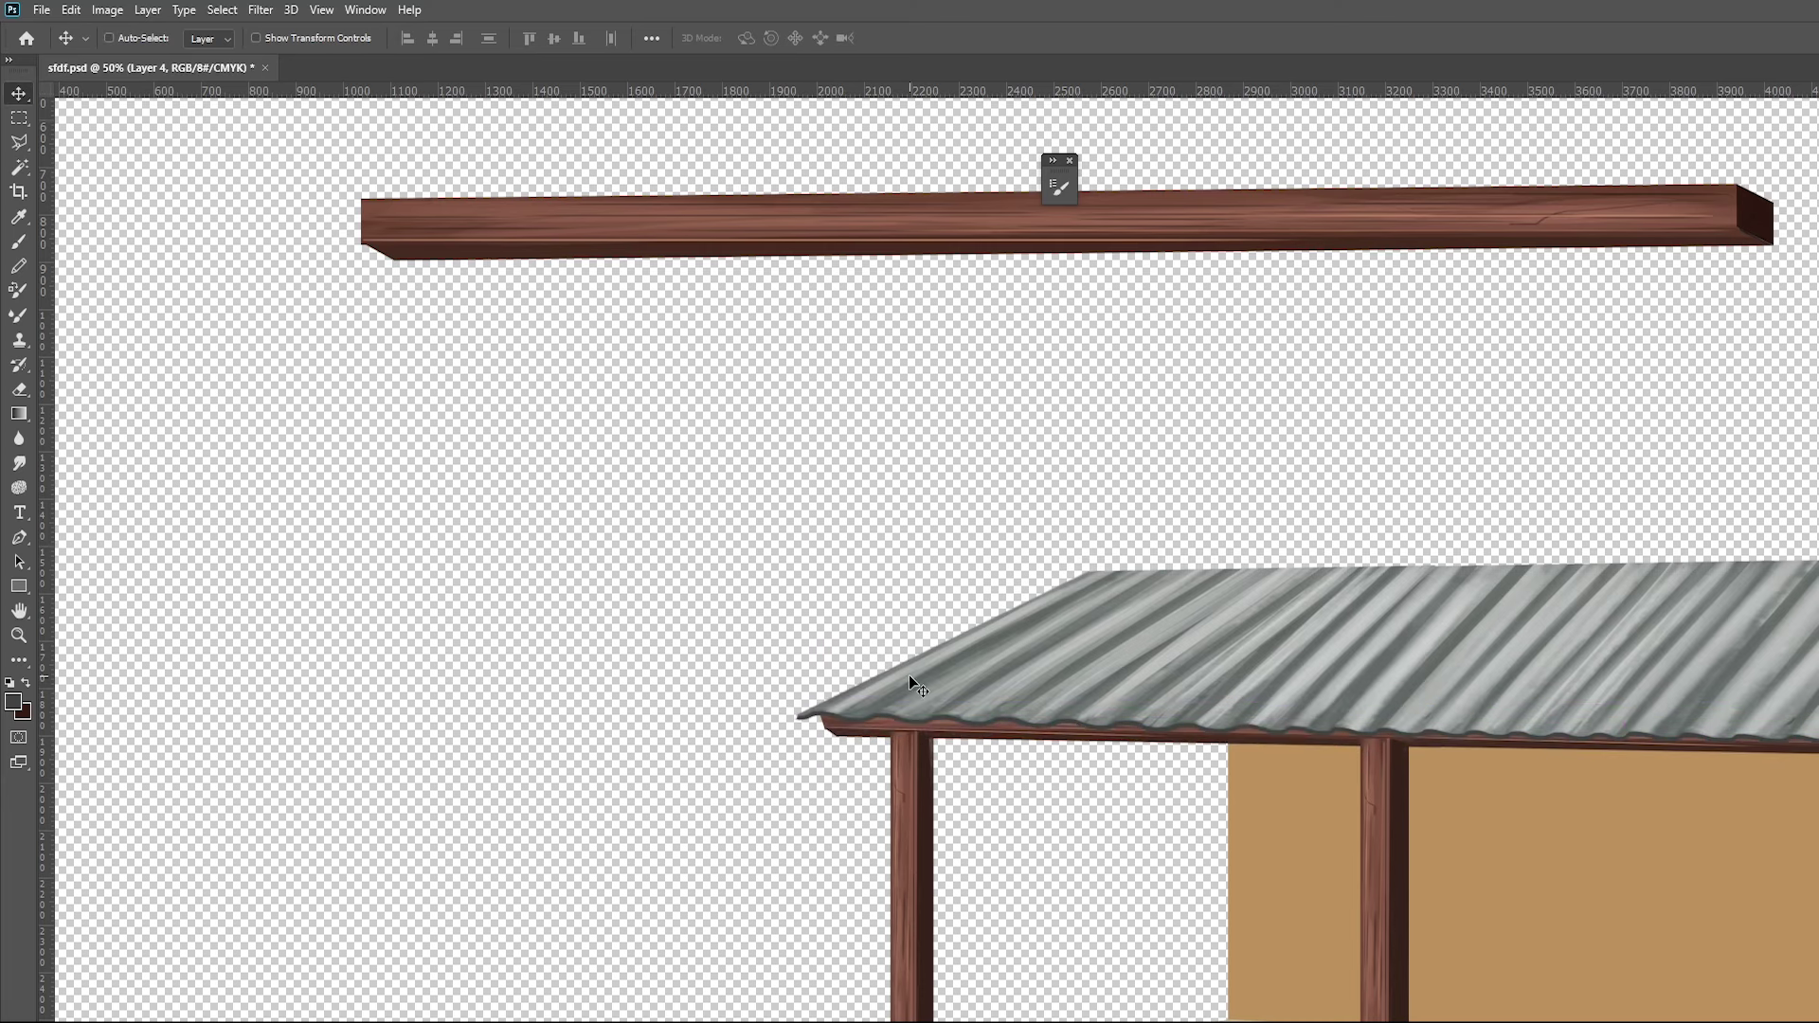
Pan to the house's right side and try moving the hip roof piece, then revert it
{"action": "key", "text": "ctrl+z"}
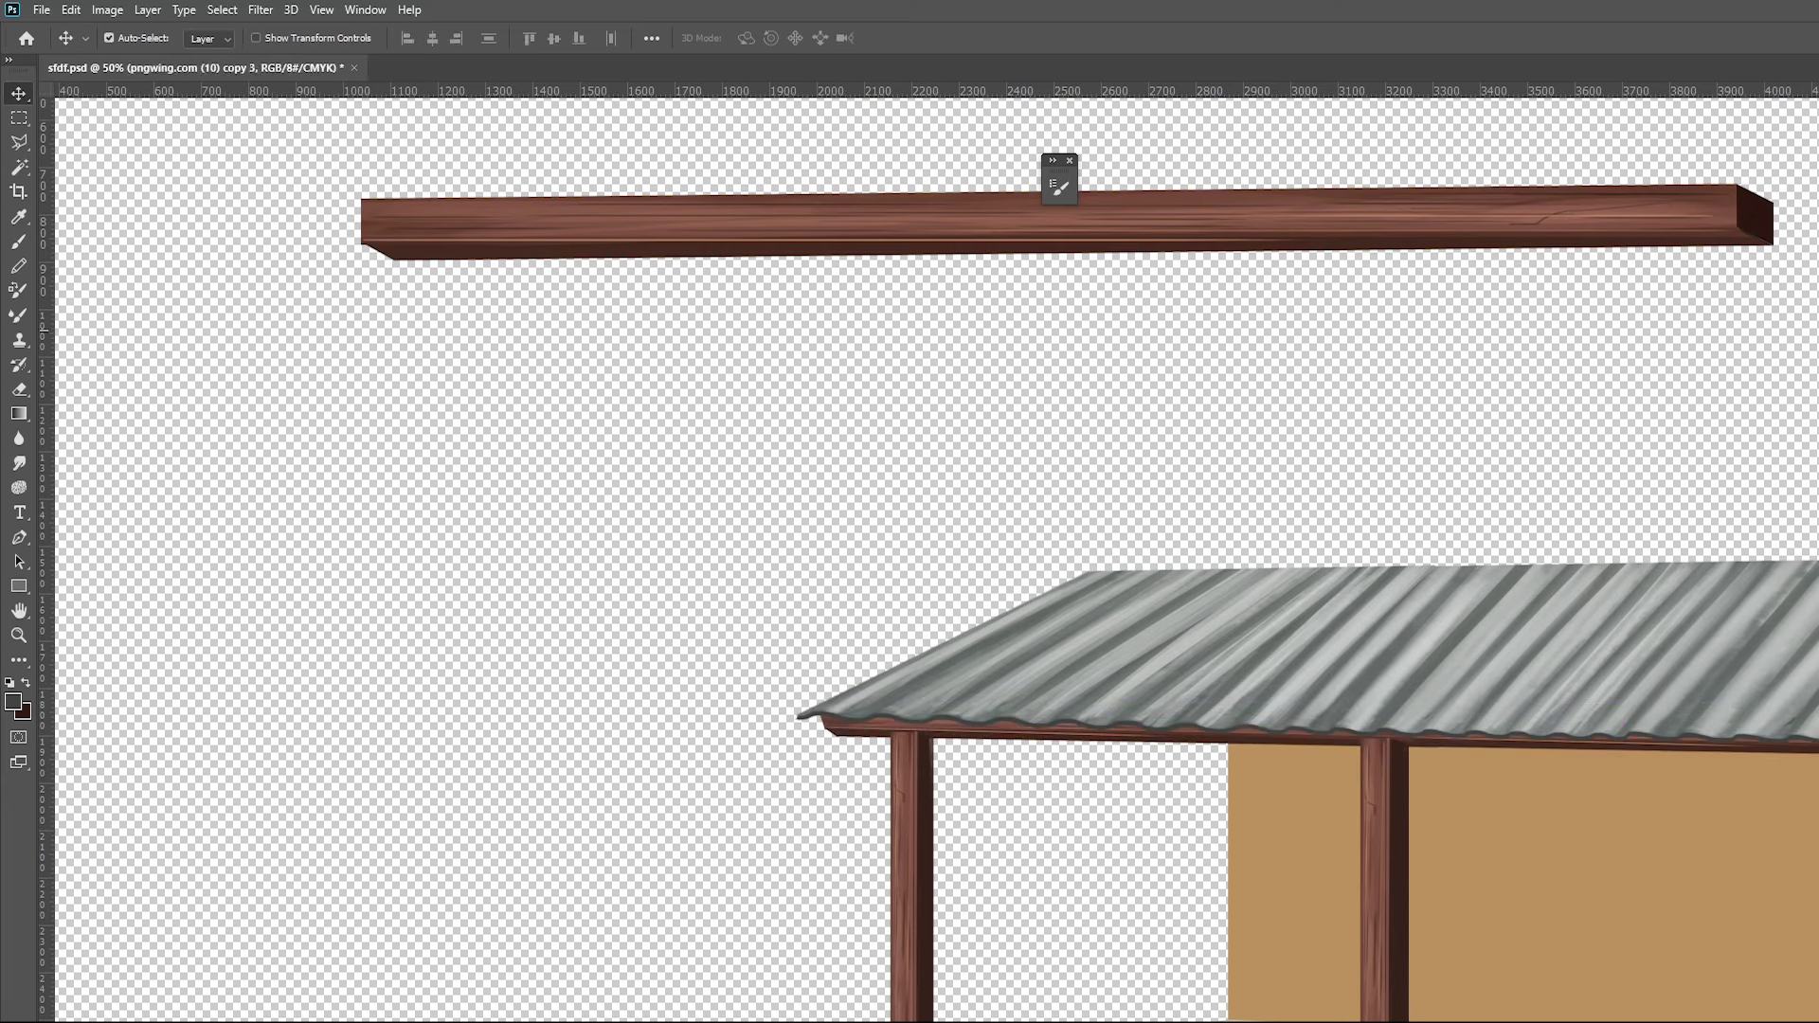
{"action": "left_click_drag", "start_coordinate": [1672, 687], "coordinate": [1694, 616]}
{"action": "key", "text": "ctrl+z"}
{"action": "left_click_drag", "start_coordinate": [1790, 549], "coordinate": [965, 478]}
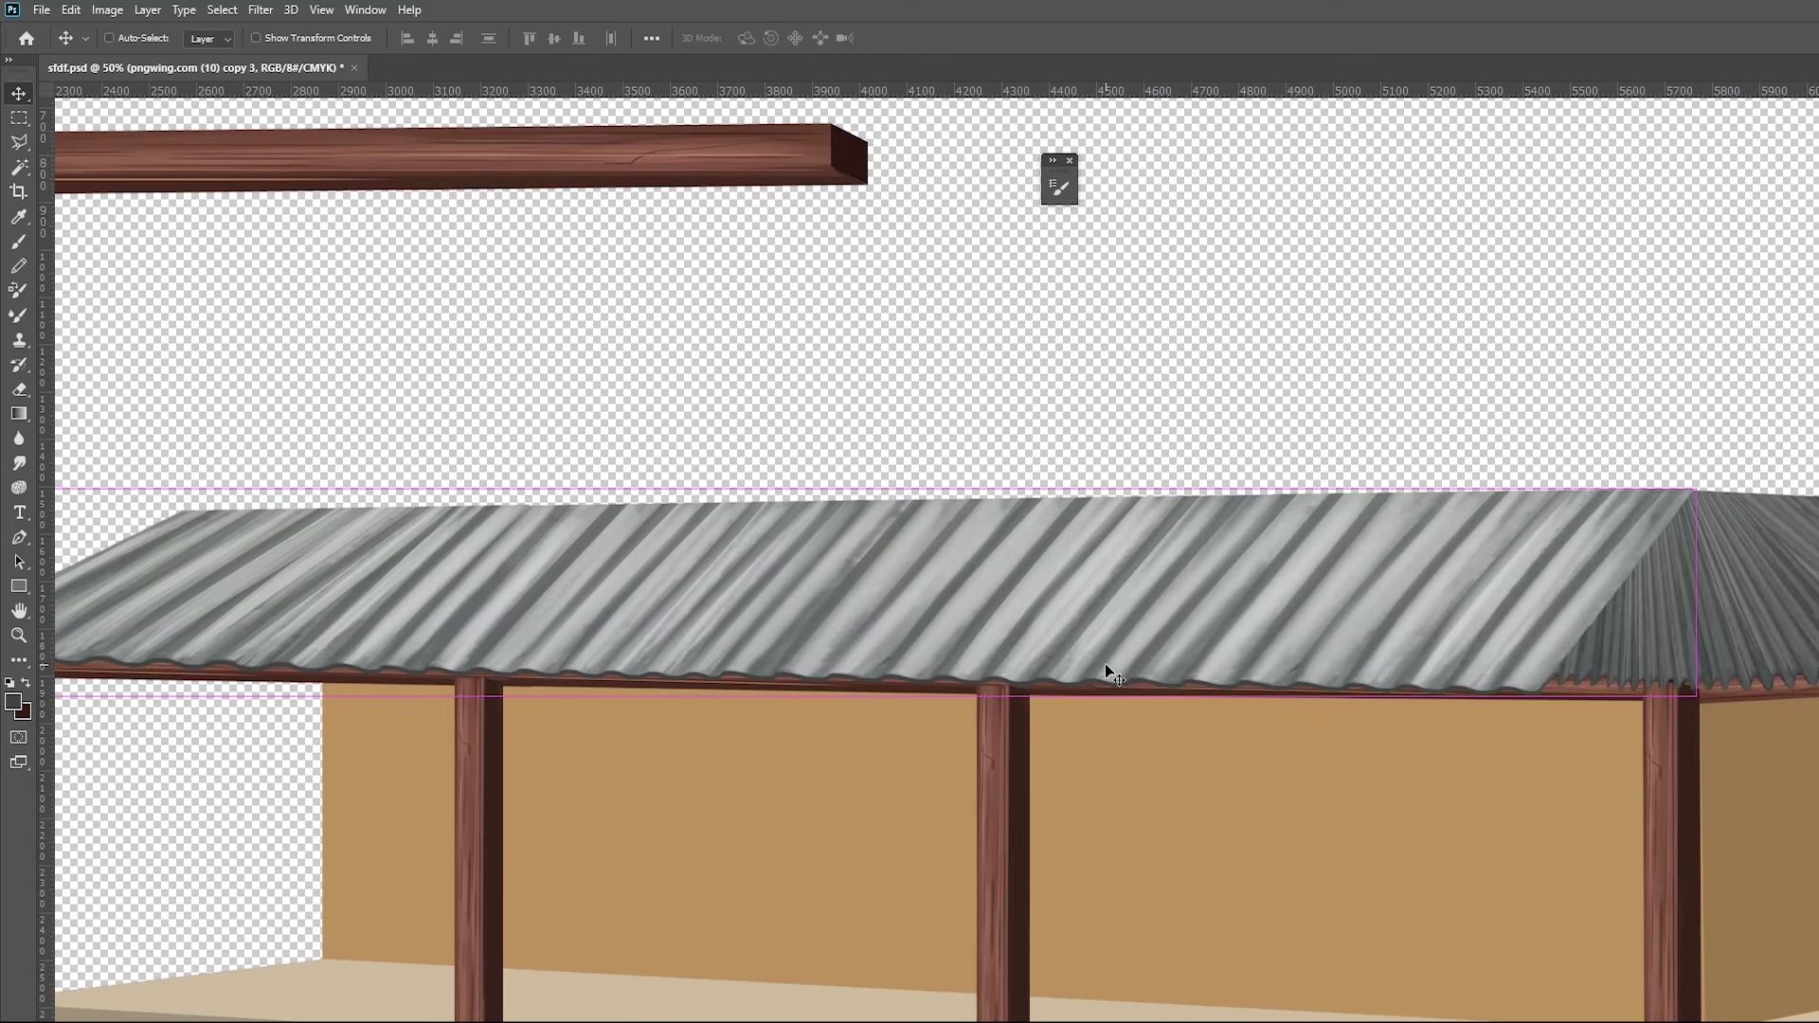
{"action": "scroll", "coordinate": [1104, 663], "scroll_direction": "down", "scroll_amount": 1}
{"action": "left_click_drag", "start_coordinate": [1529, 640], "coordinate": [1644, 628]}
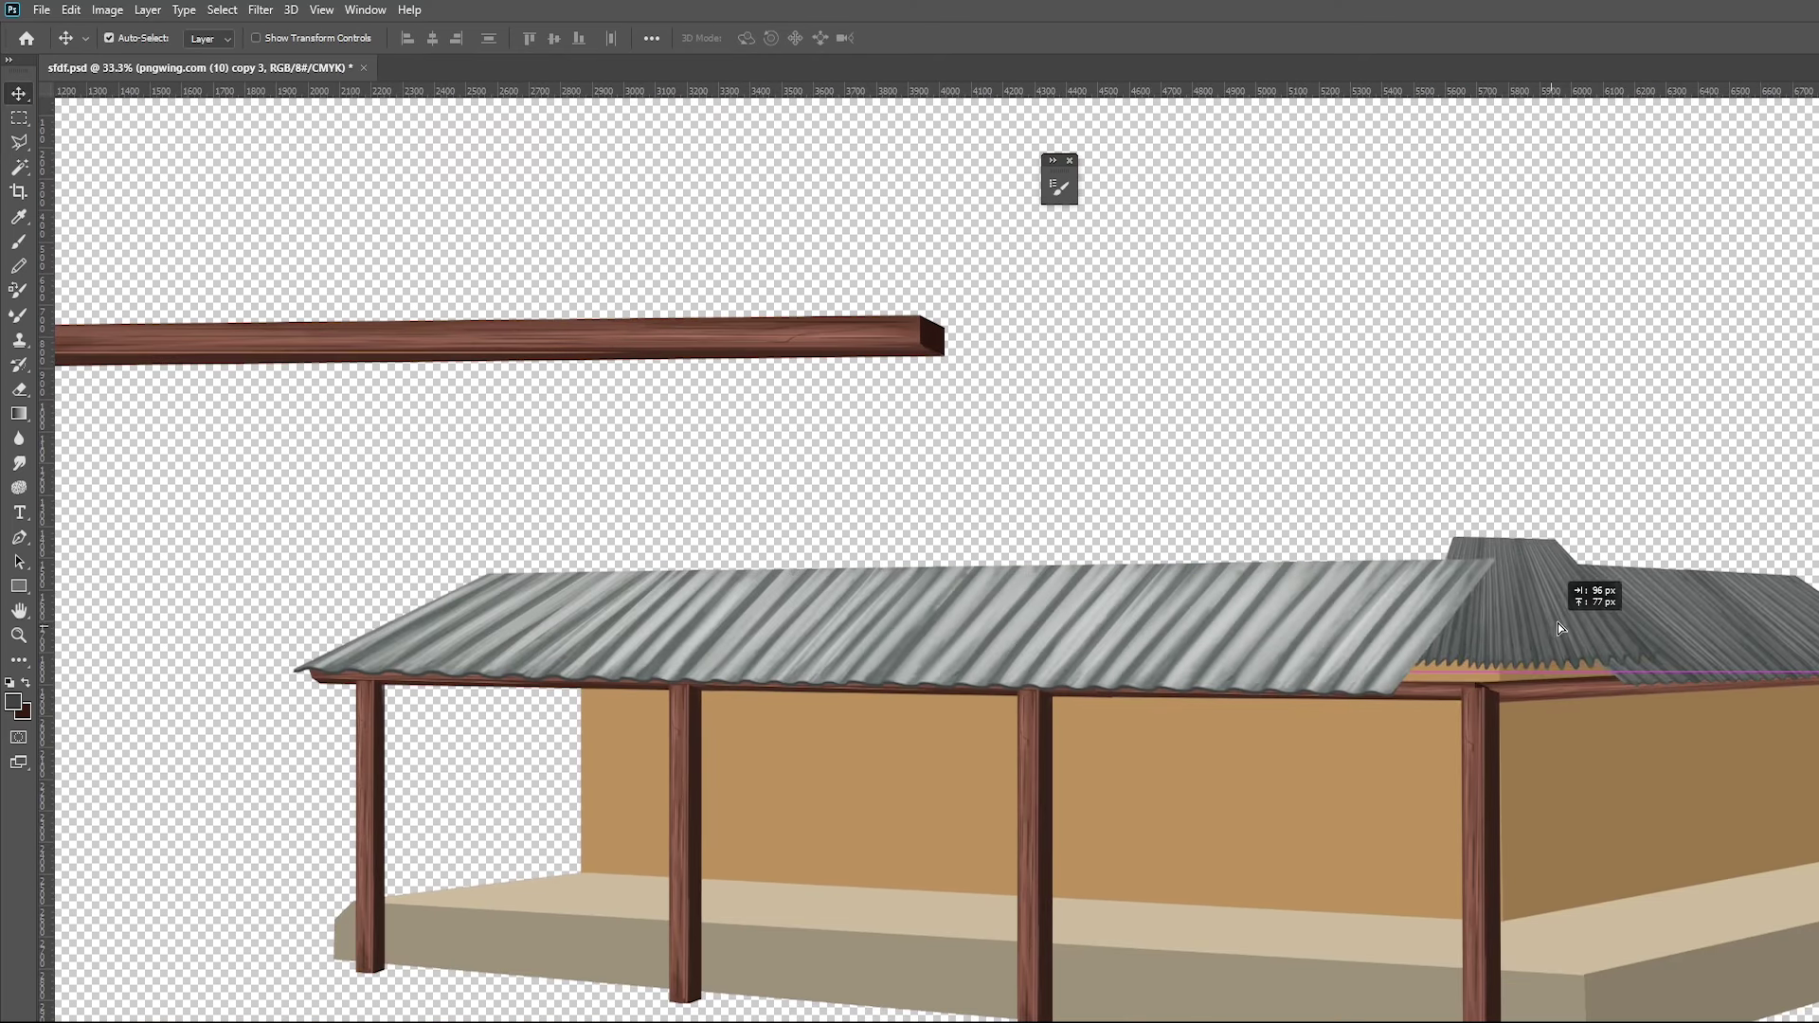
{"action": "key", "text": "Delete"}
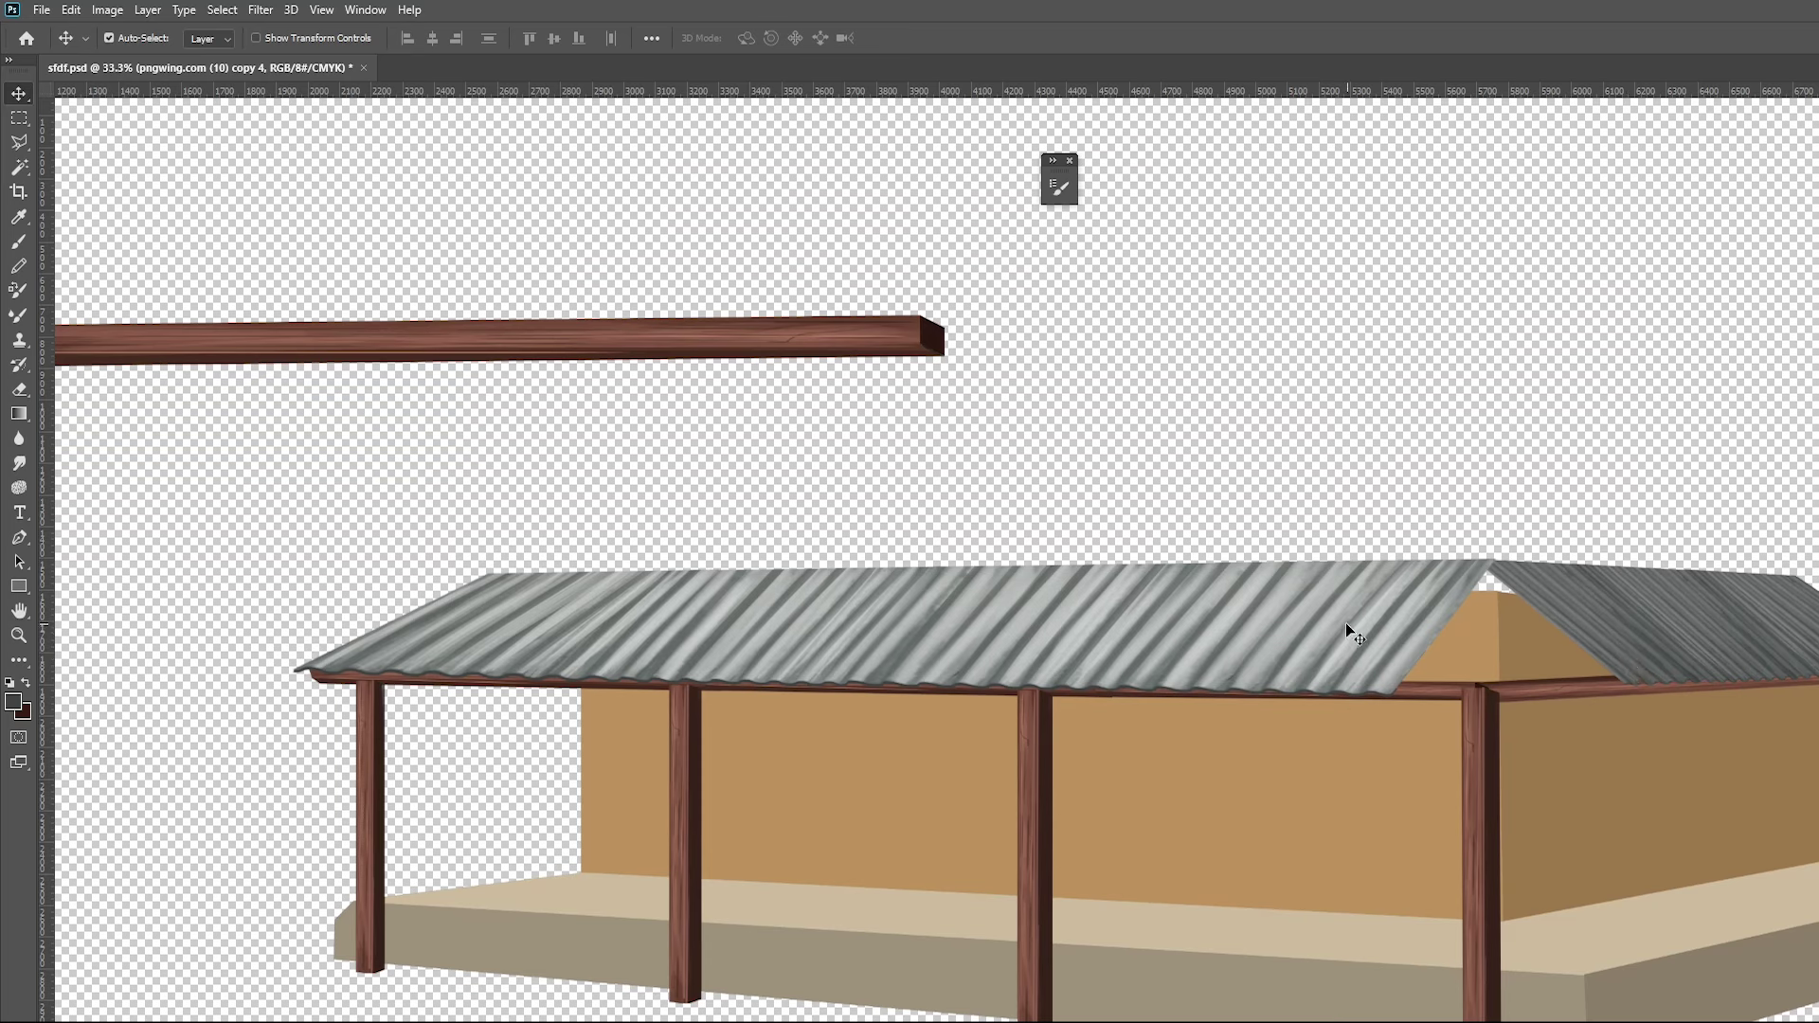
Copy the porch roof to the right, flip it horizontally, and position it over the hip
{"action": "left_click_drag", "start_coordinate": [1215, 610], "coordinate": [1525, 502]}
{"action": "key", "text": "ctrl+t"}
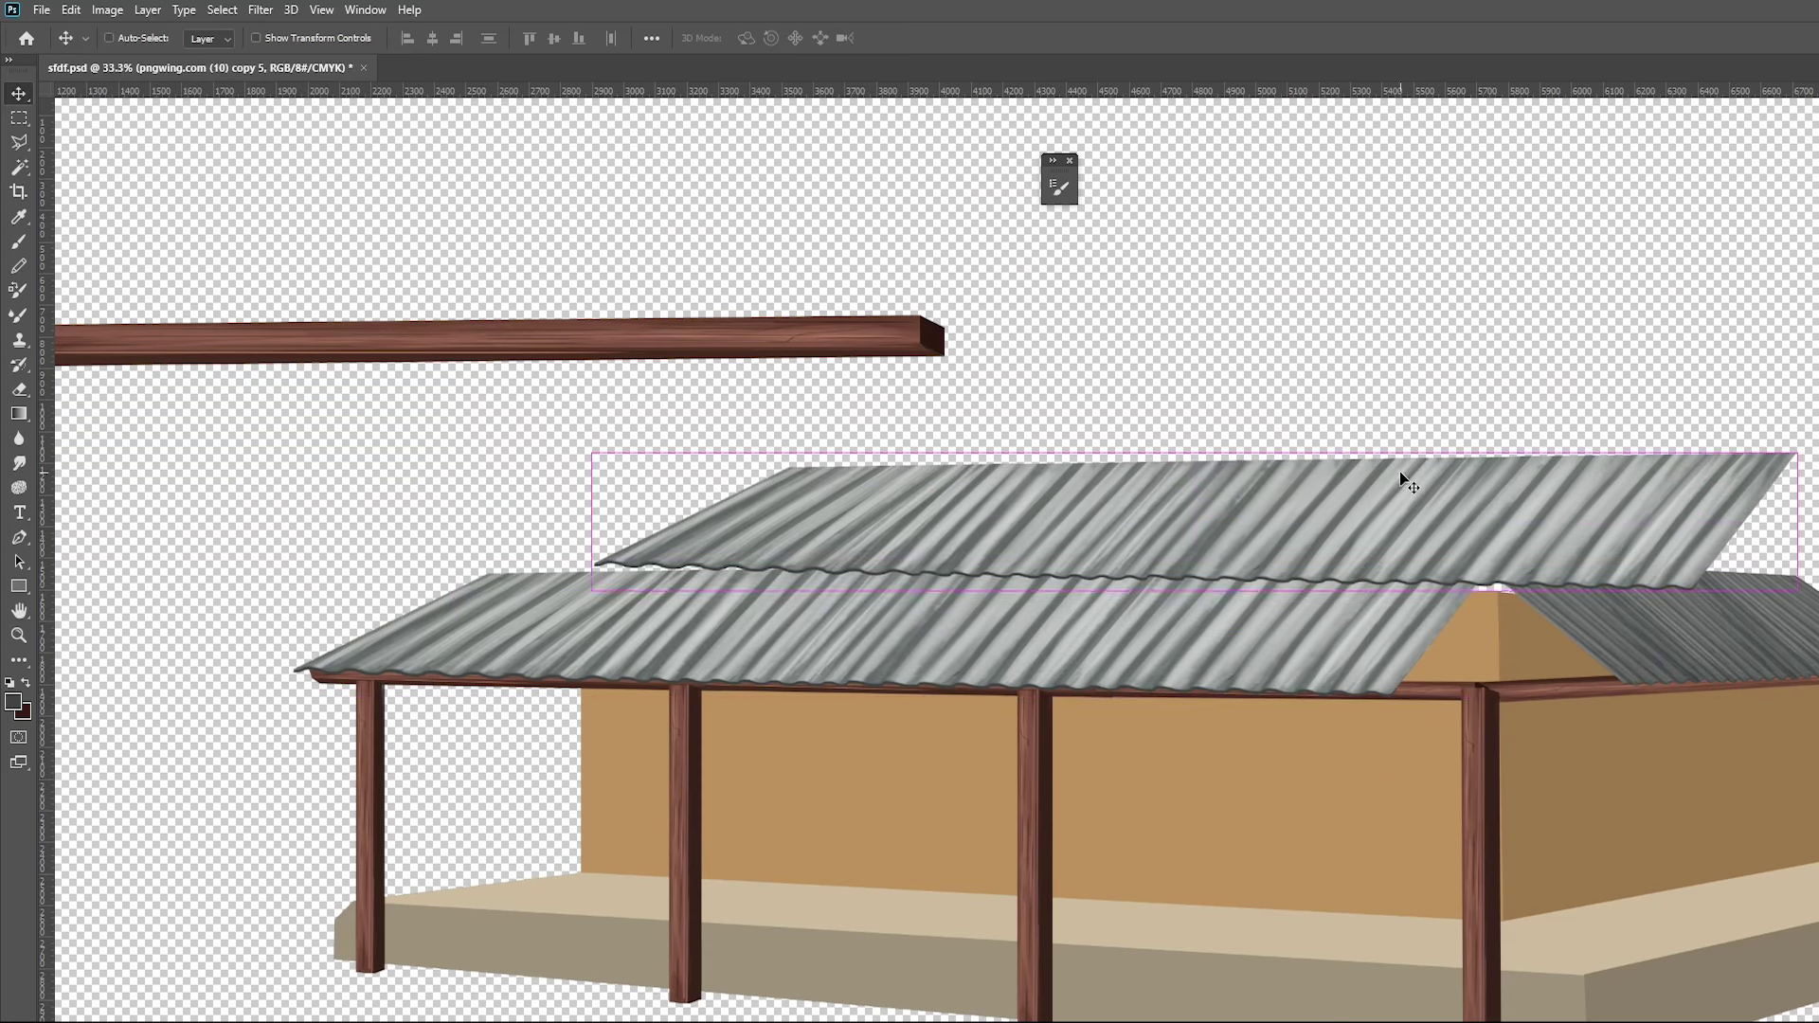
{"action": "right_click", "coordinate": [1404, 526]}
{"action": "left_click", "coordinate": [1431, 846]}
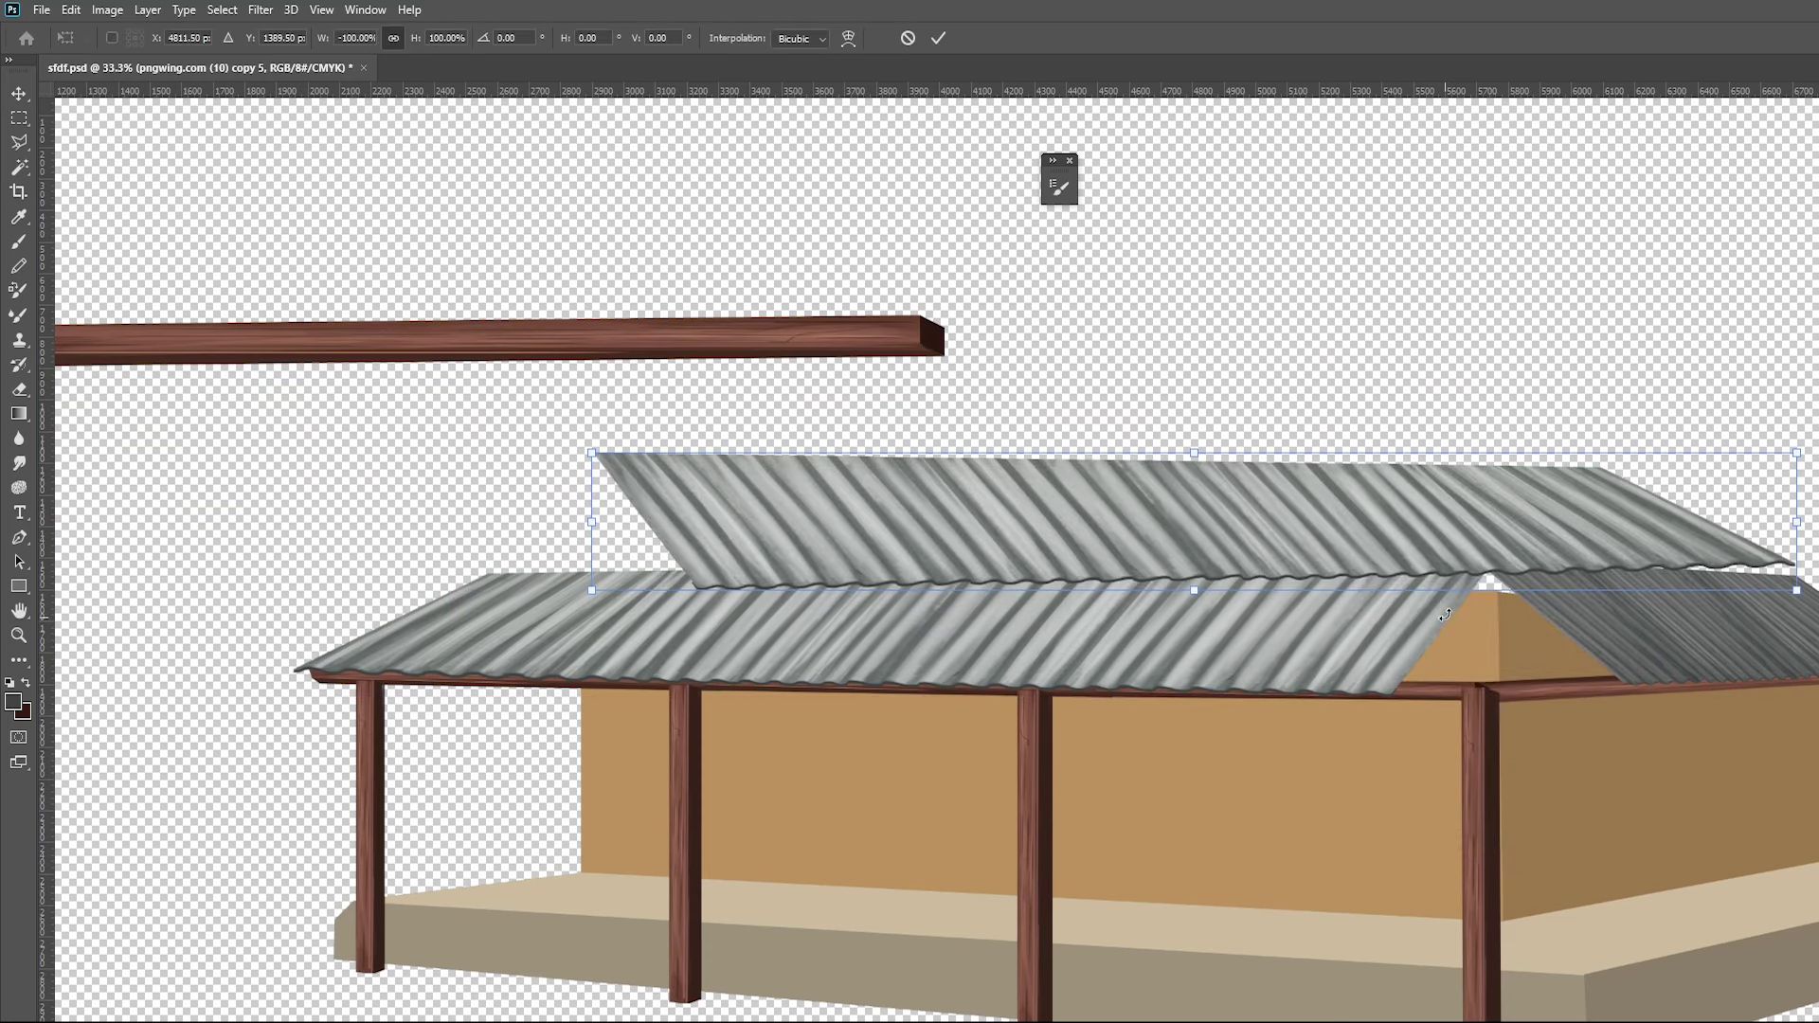
{"action": "left_click_drag", "start_coordinate": [1490, 583], "coordinate": [1680, 657]}
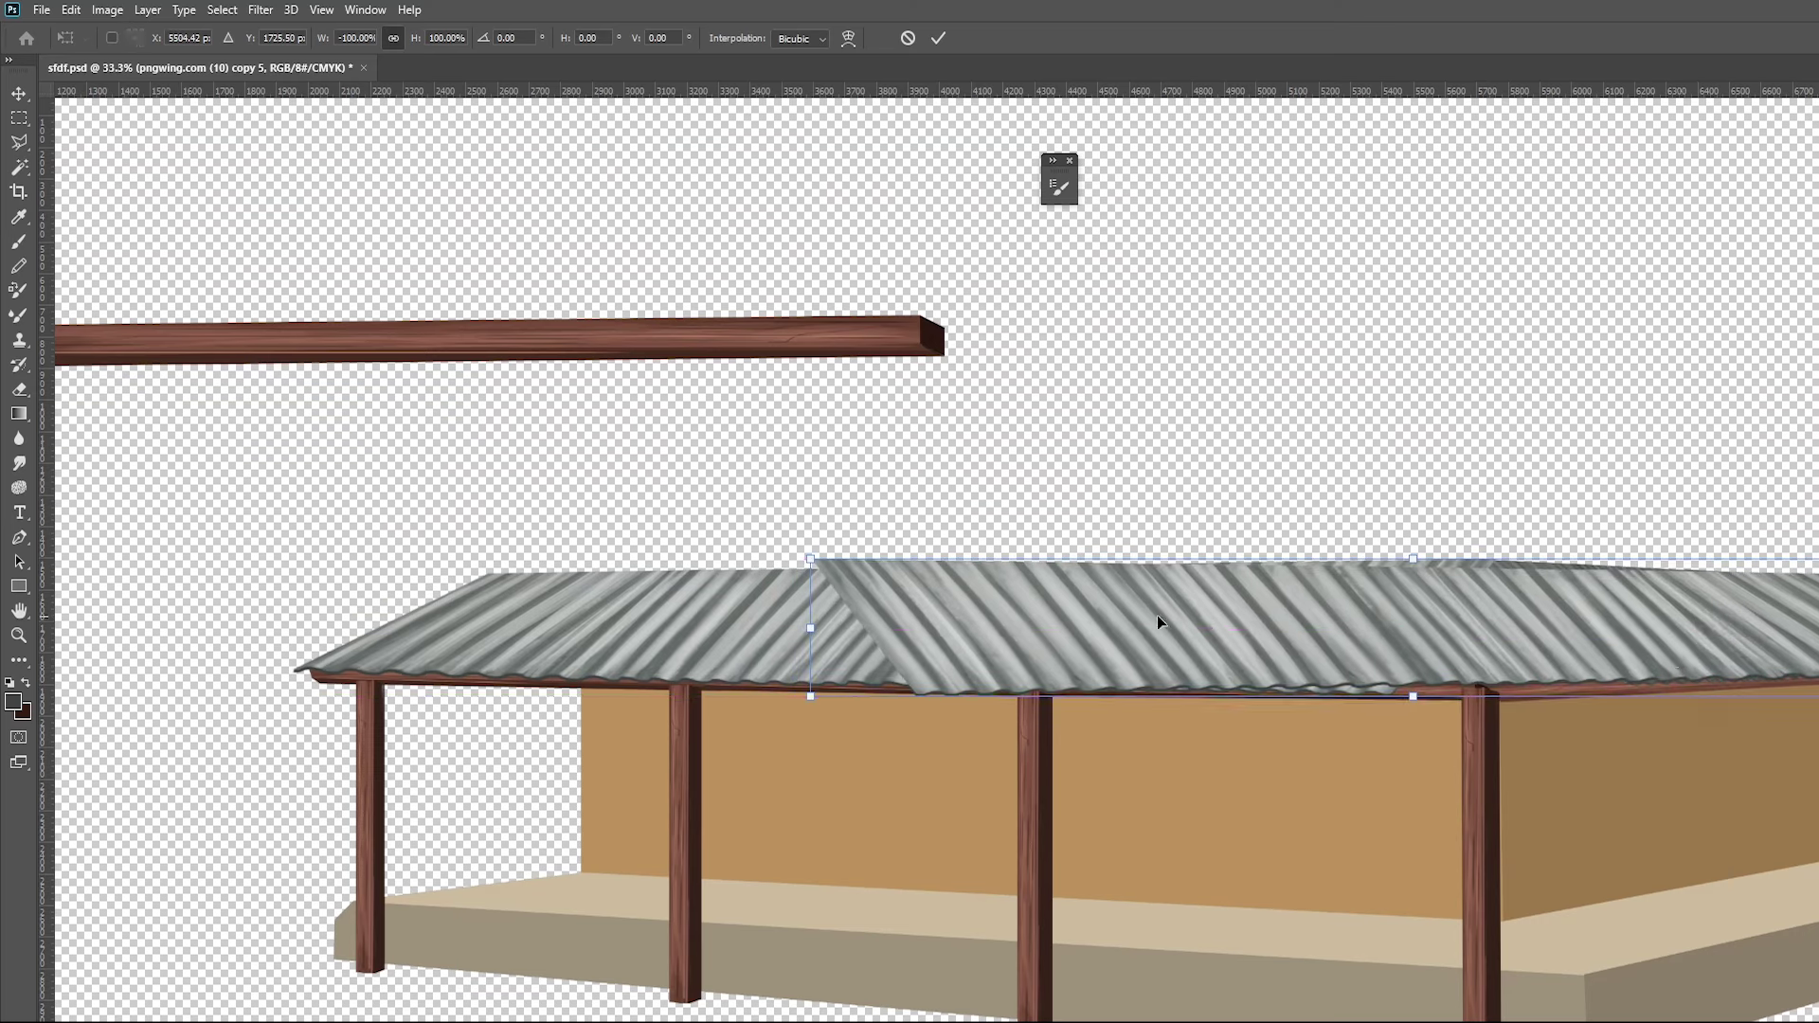
{"action": "left_click_drag", "start_coordinate": [811, 628], "coordinate": [1358, 636]}
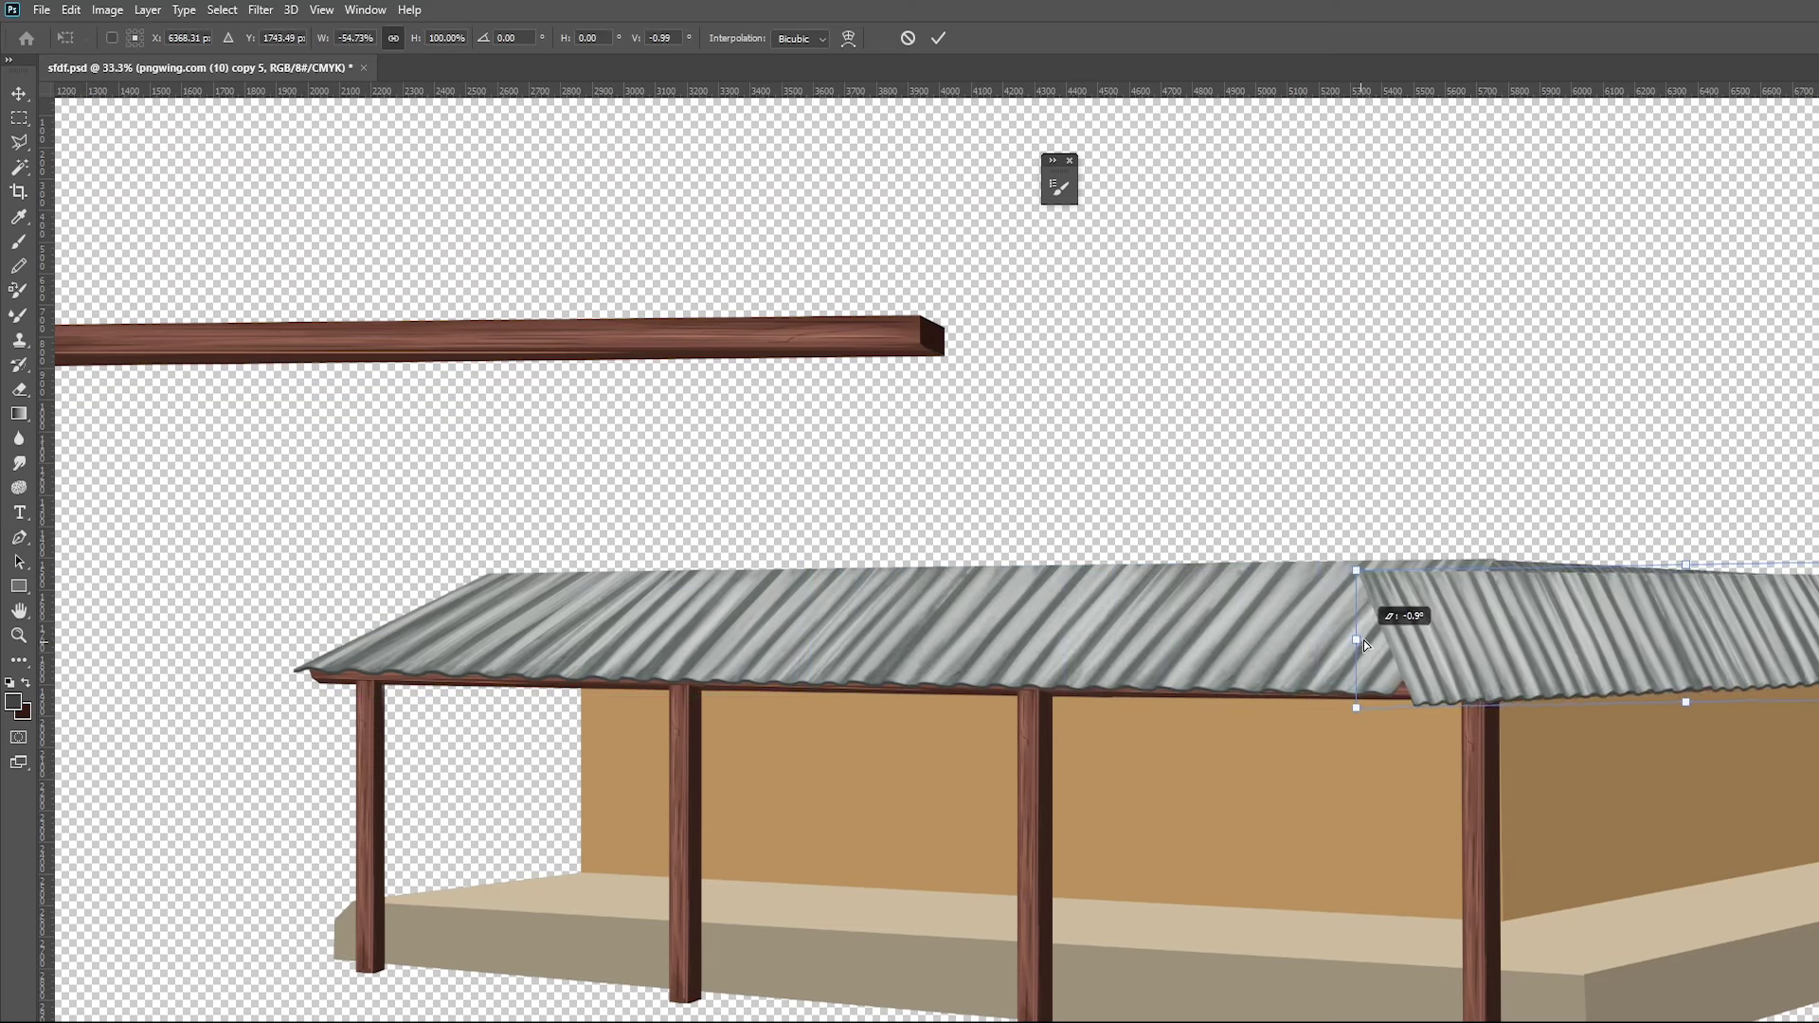
{"action": "key", "text": "ctrl+z"}
{"action": "key", "text": "Return"}
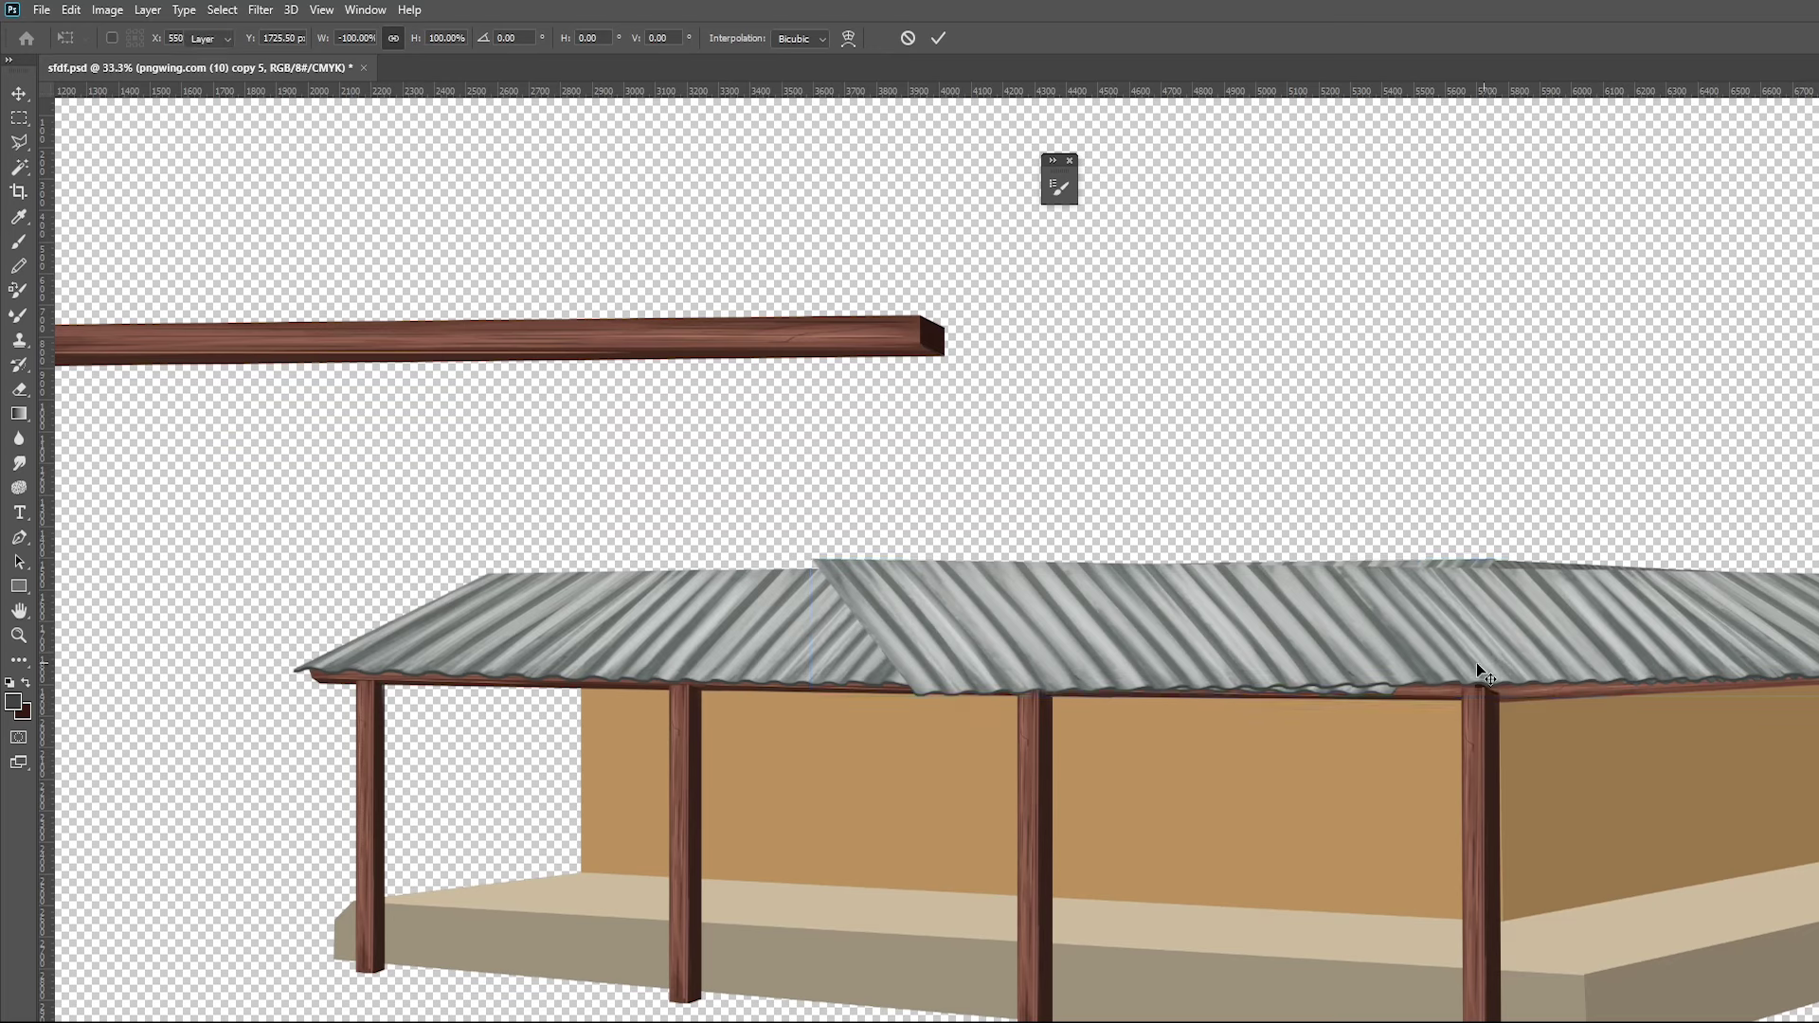
{"action": "key", "text": "m"}
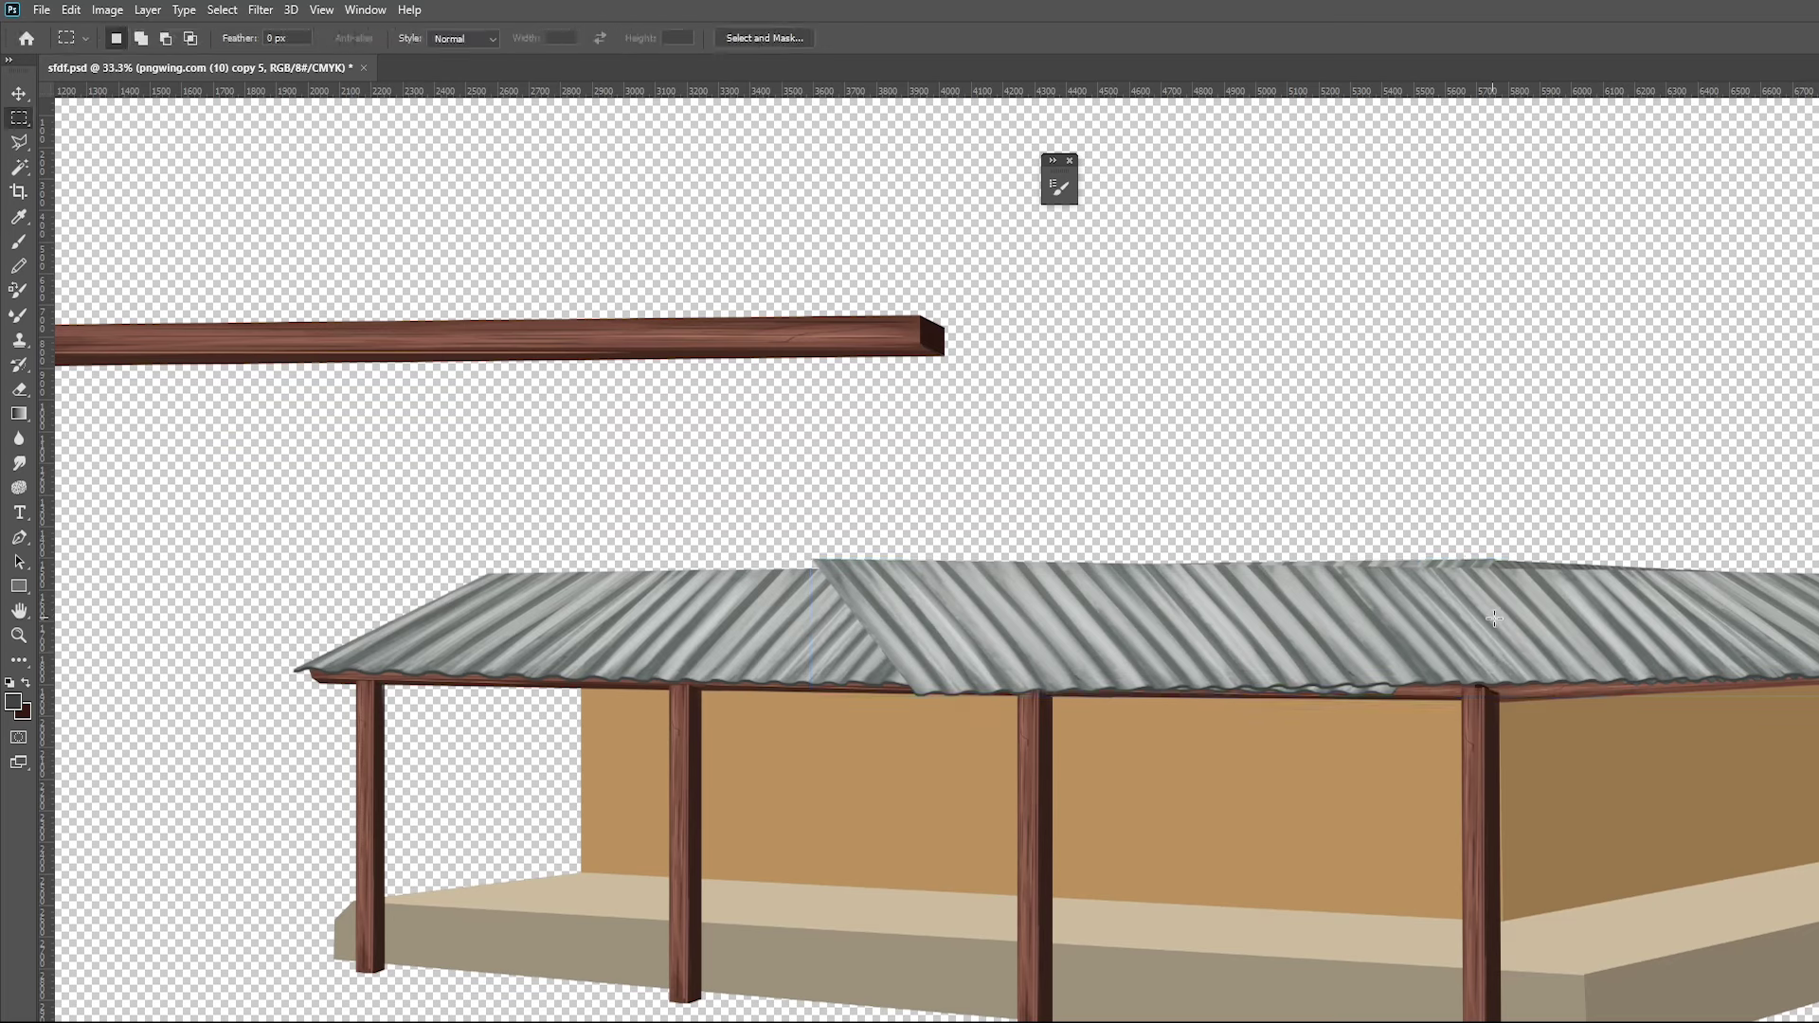
Outline the overlapping roof piece with the Polygonal Lasso and lift it to check the seam
{"action": "key", "text": "l"}
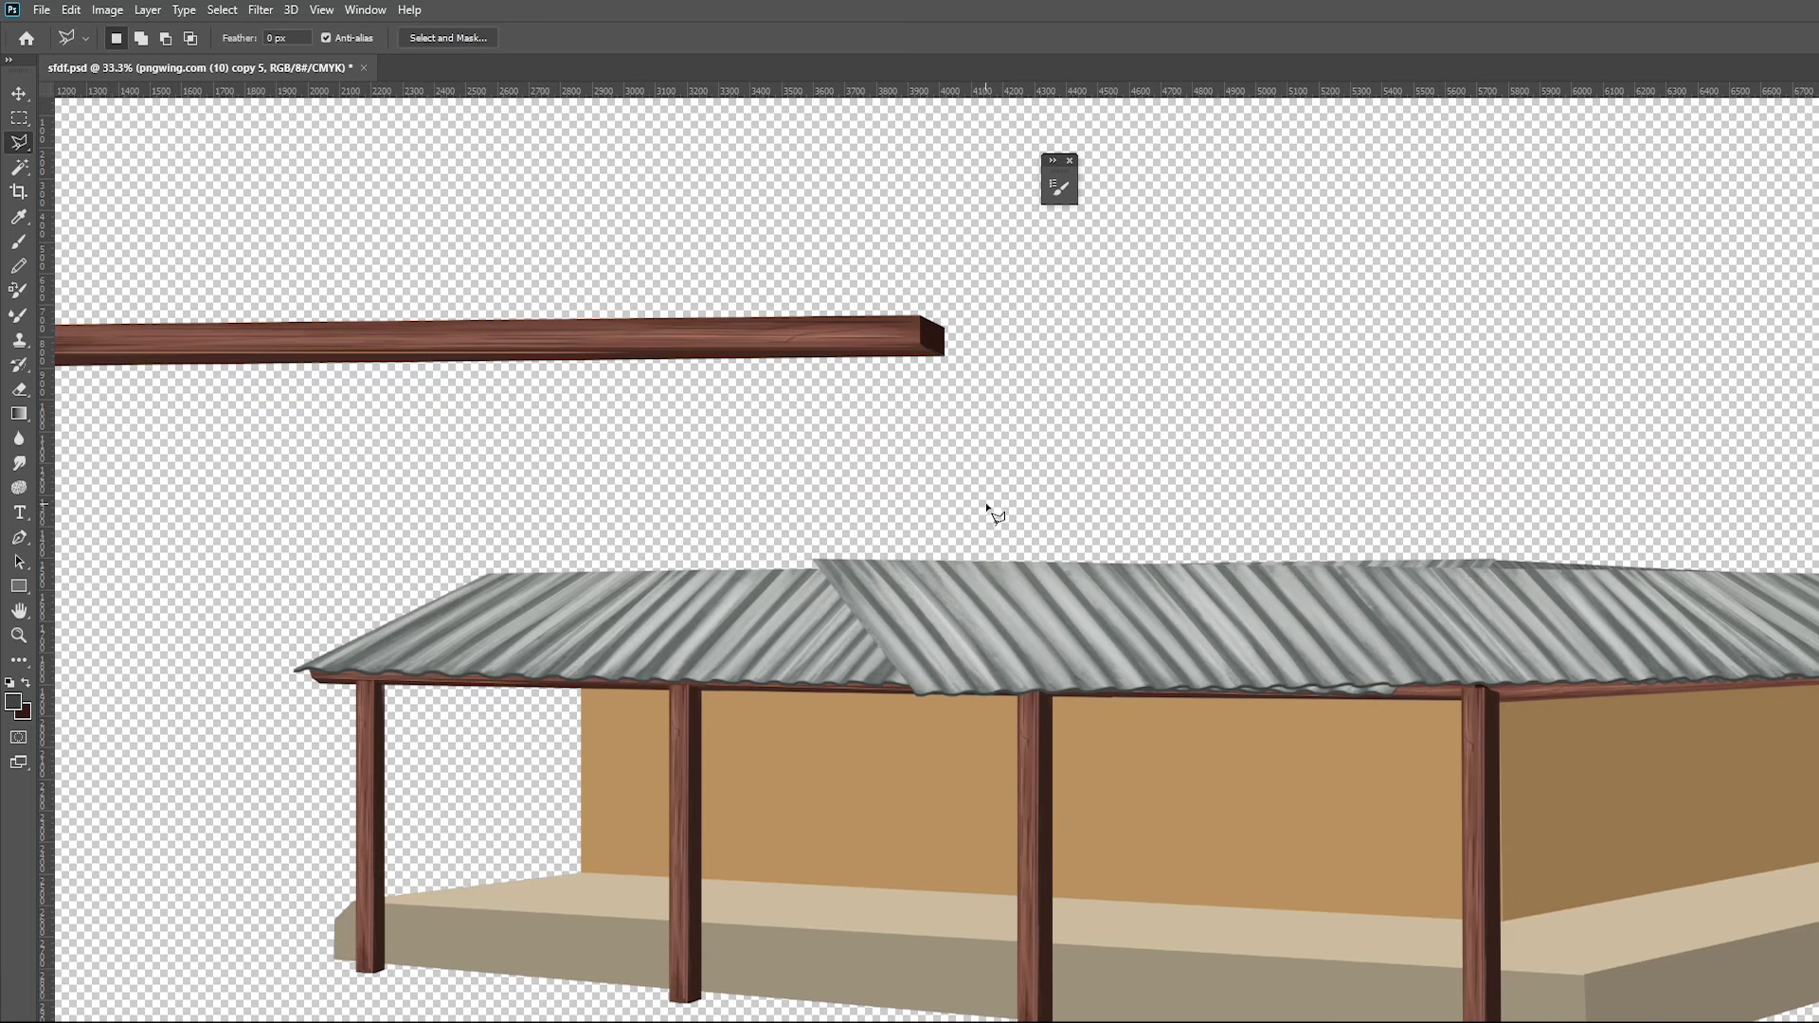
{"action": "left_click", "coordinate": [1335, 567]}
{"action": "left_click", "coordinate": [1447, 701]}
{"action": "left_click", "coordinate": [1006, 811]}
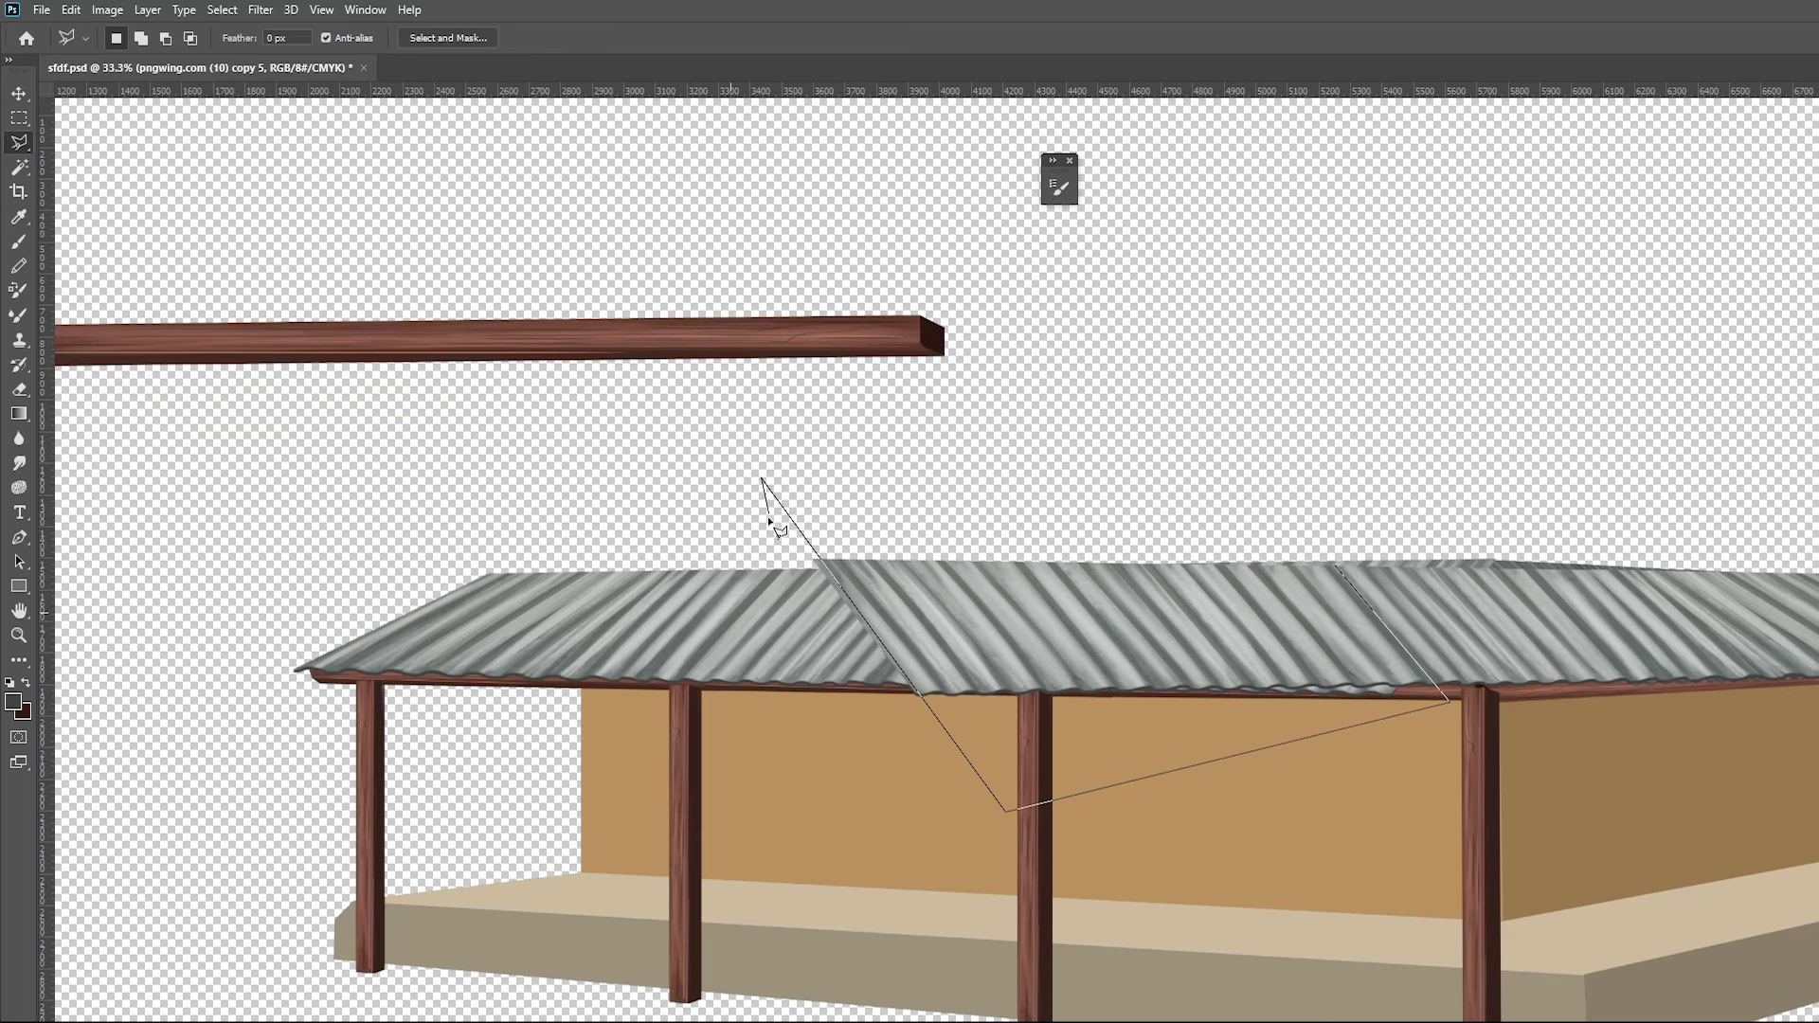
{"action": "left_click", "coordinate": [762, 479]}
{"action": "left_click", "coordinate": [1205, 508]}
{"action": "left_click_drag", "start_coordinate": [1341, 569], "coordinate": [1146, 635]}
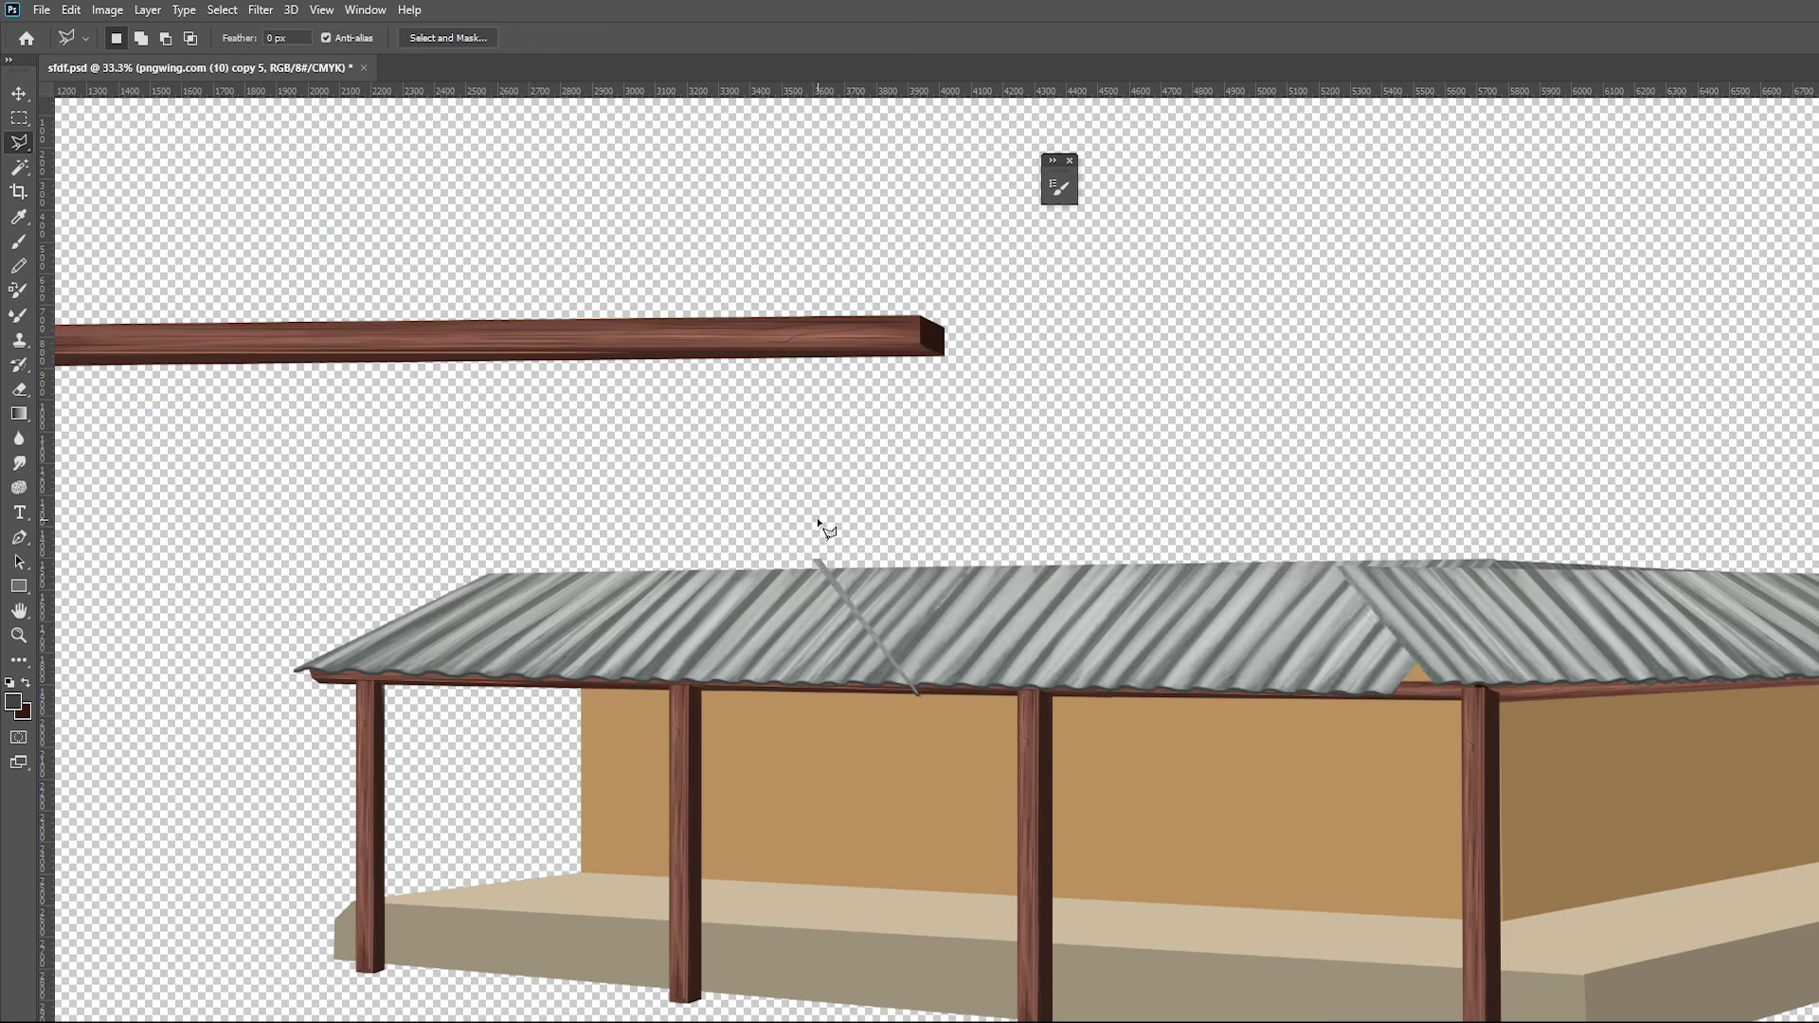
Select a rectangular area over the roof seam, then deselect and return to the Move tool
{"action": "key", "text": "m"}
{"action": "left_click_drag", "start_coordinate": [778, 464], "coordinate": [962, 748]}
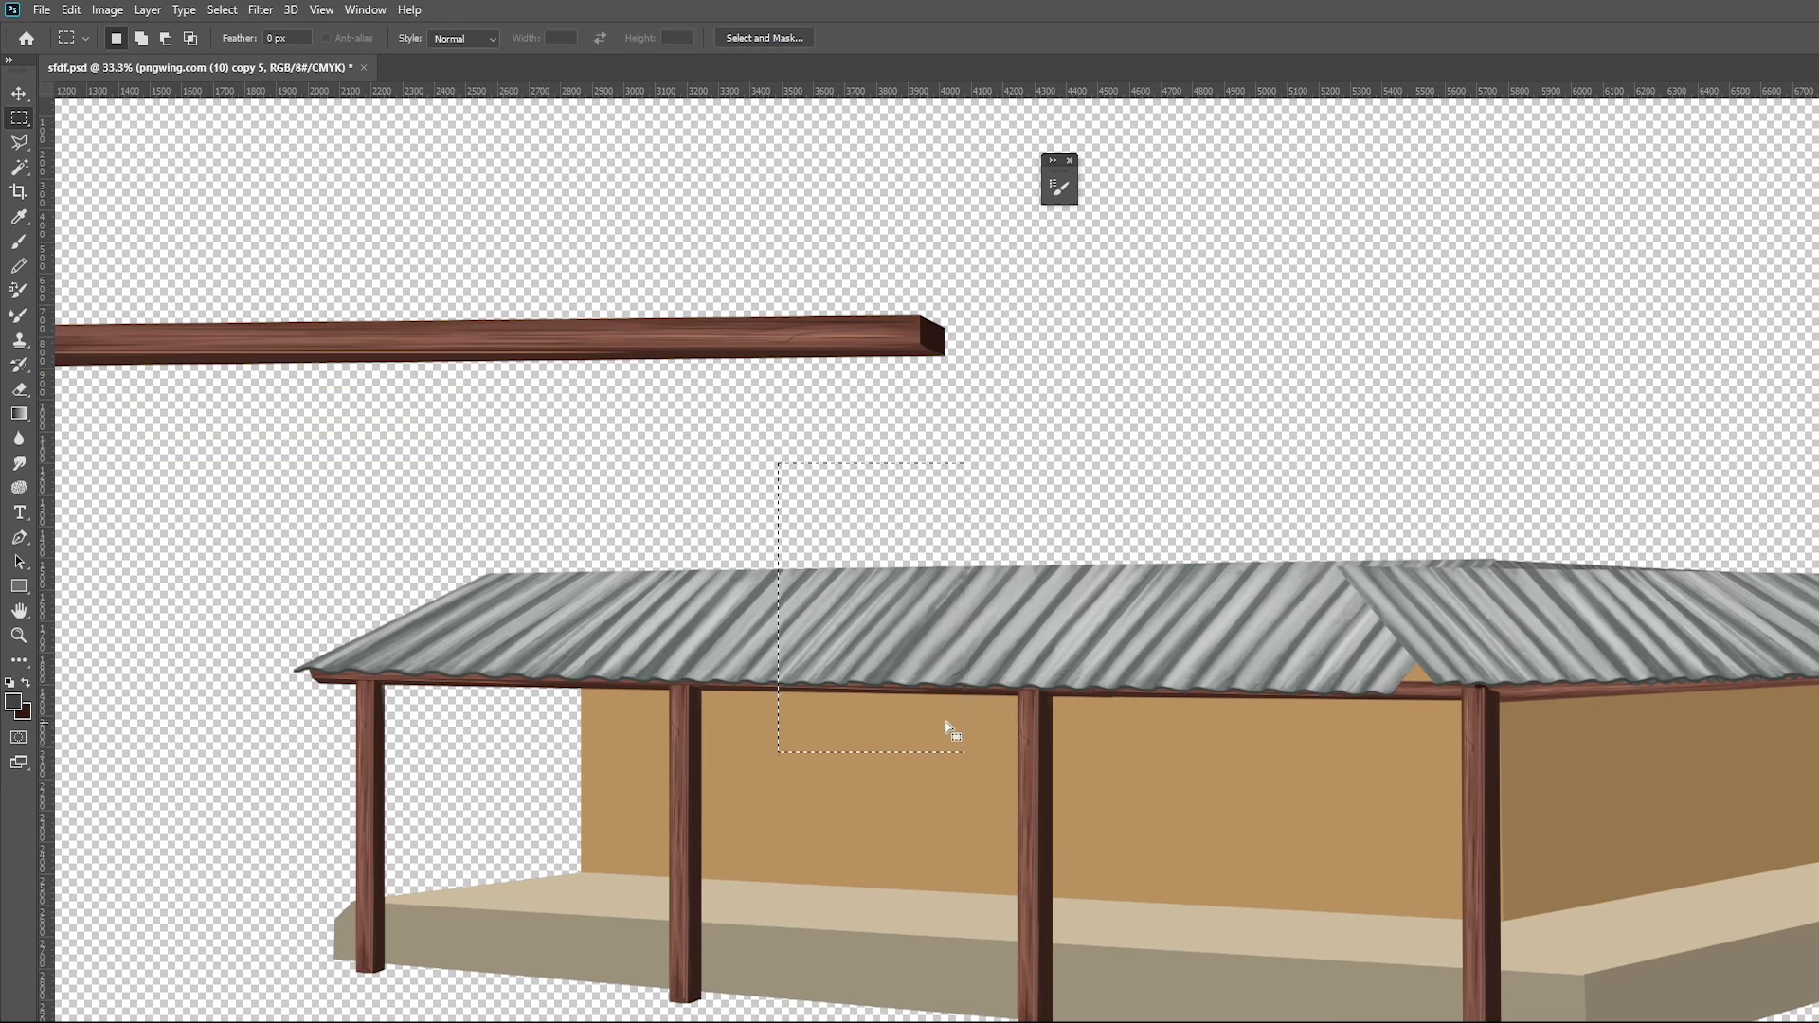
{"action": "key", "text": "ctrl+d"}
{"action": "key", "text": "v"}
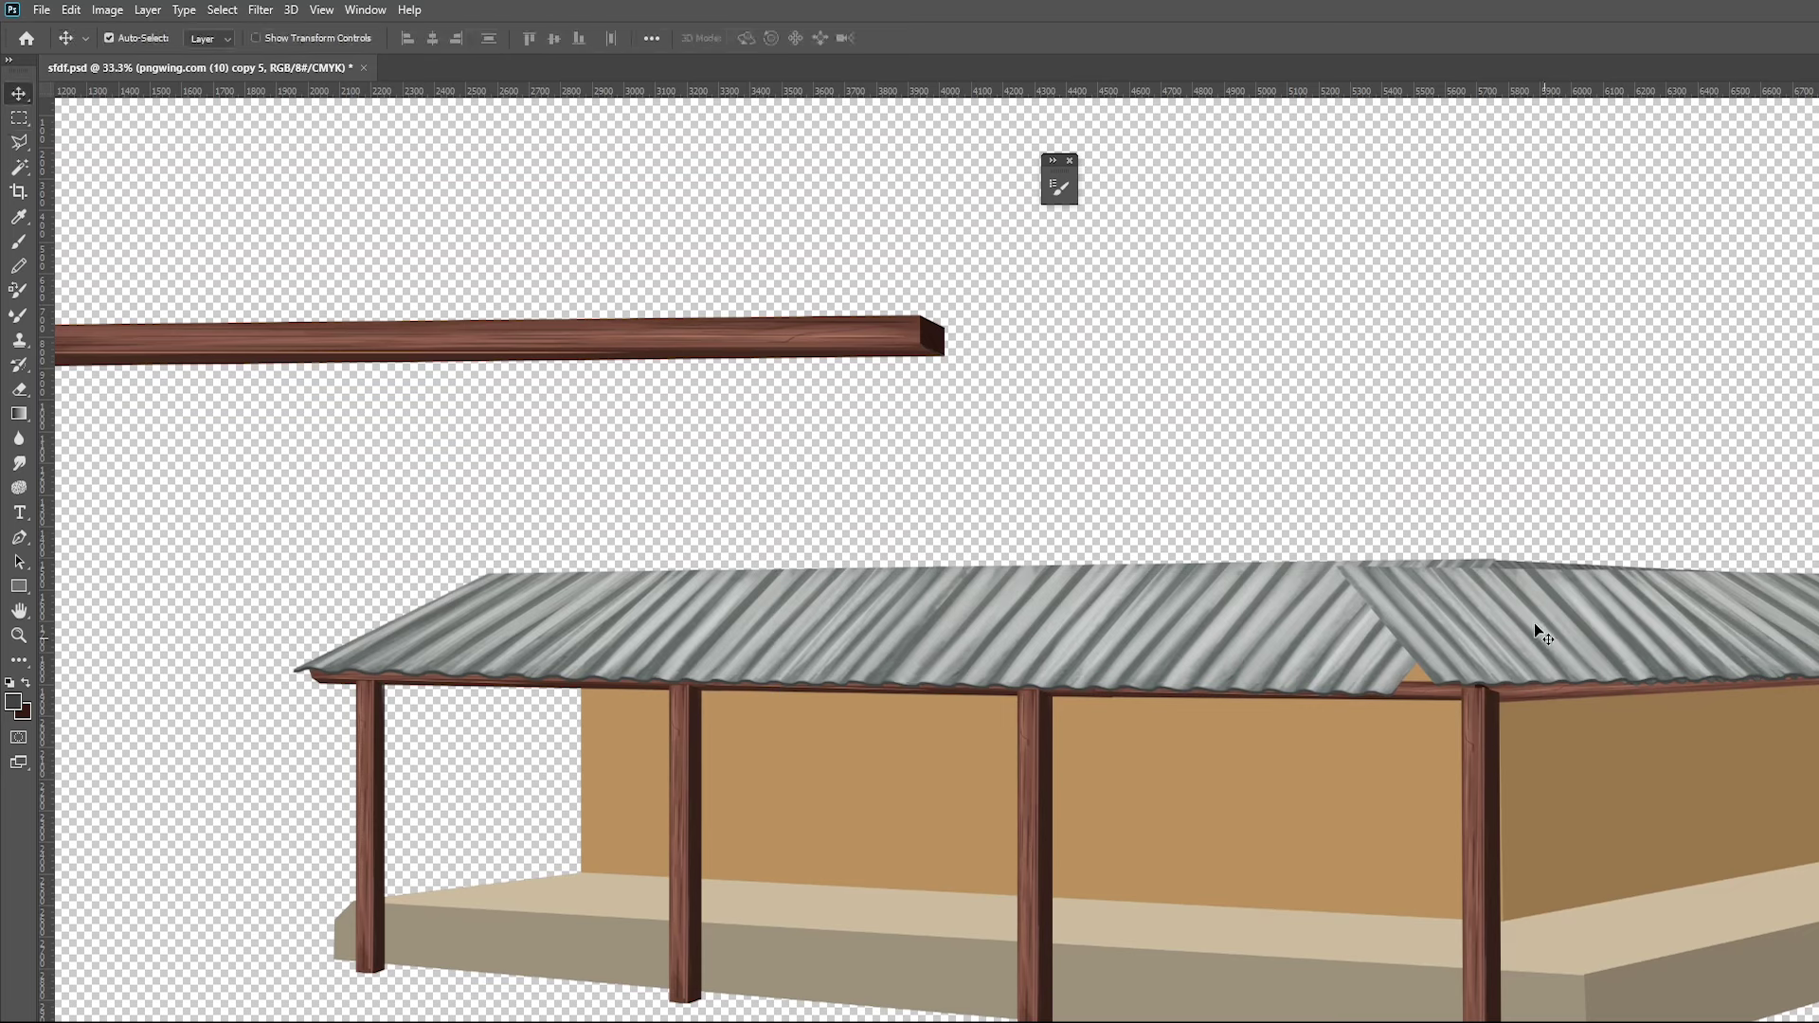
Narrow the mirrored right roof piece and skew its lower edge leftward
{"action": "left_click_drag", "start_coordinate": [1511, 561], "coordinate": [1565, 631]}
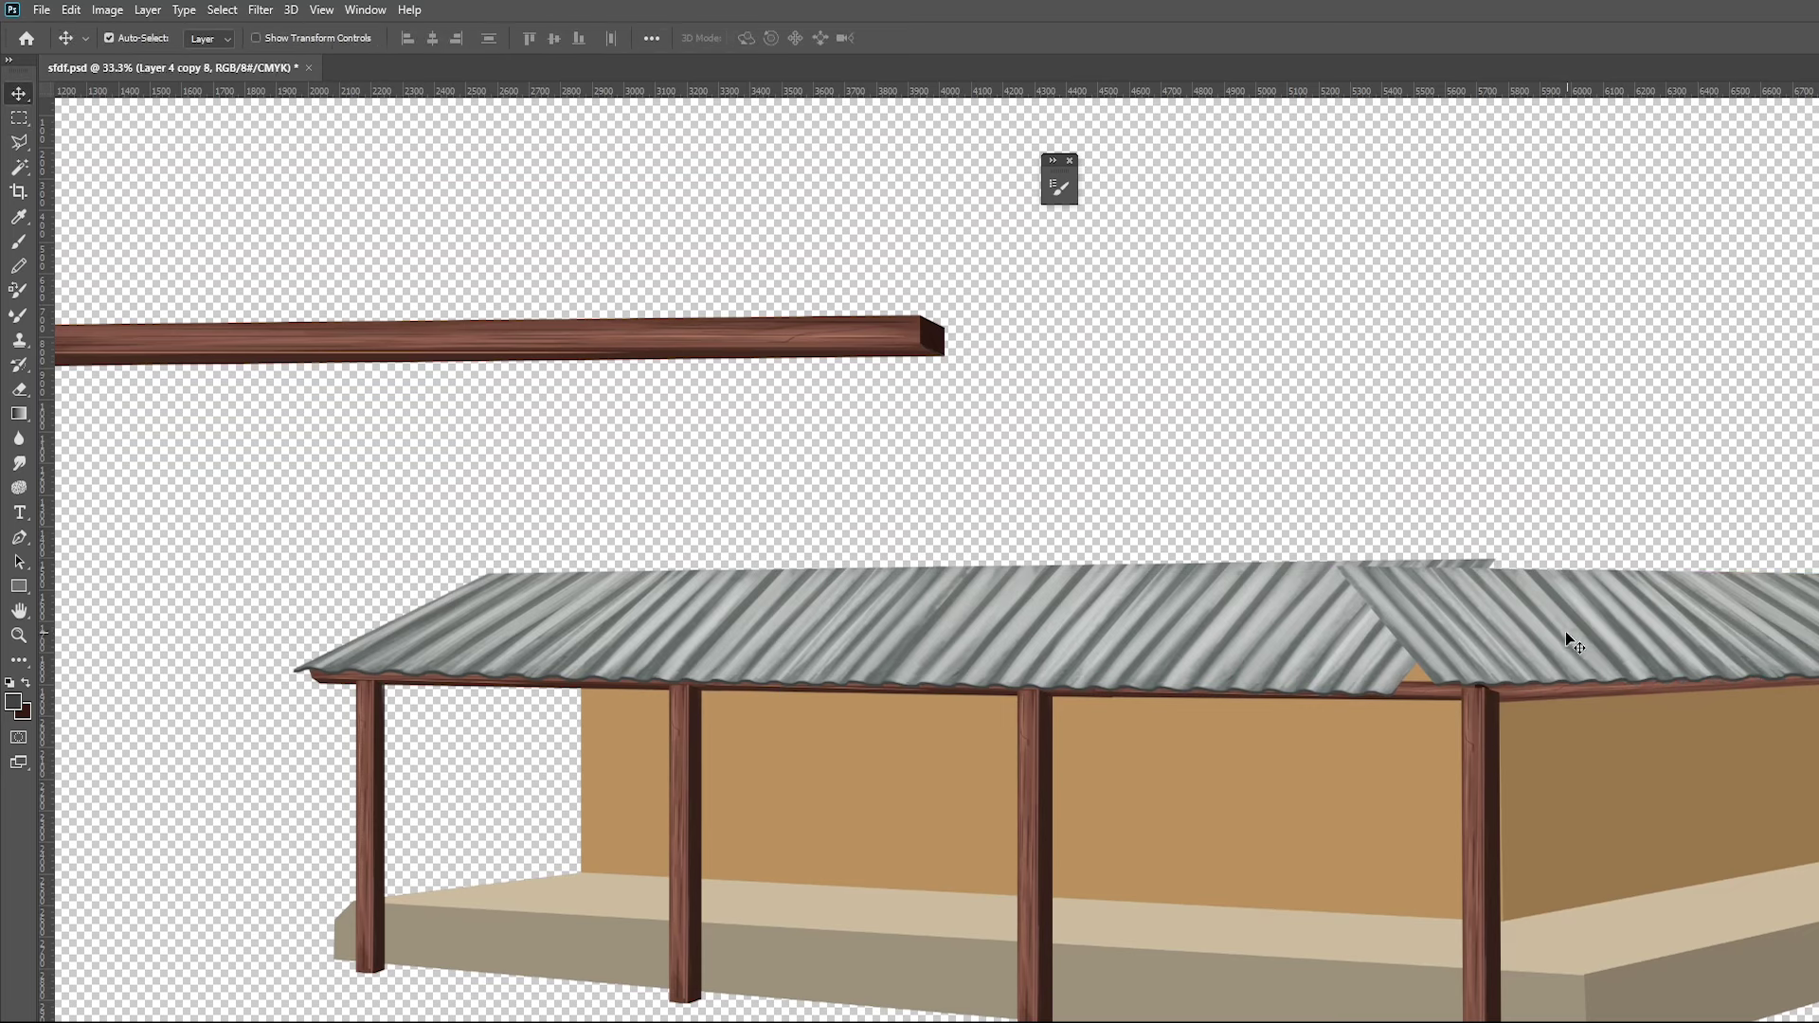
{"action": "left_click", "coordinate": [1566, 623]}
{"action": "key", "text": "ctrl+t"}
{"action": "left_click_drag", "start_coordinate": [1349, 627], "coordinate": [1425, 618]}
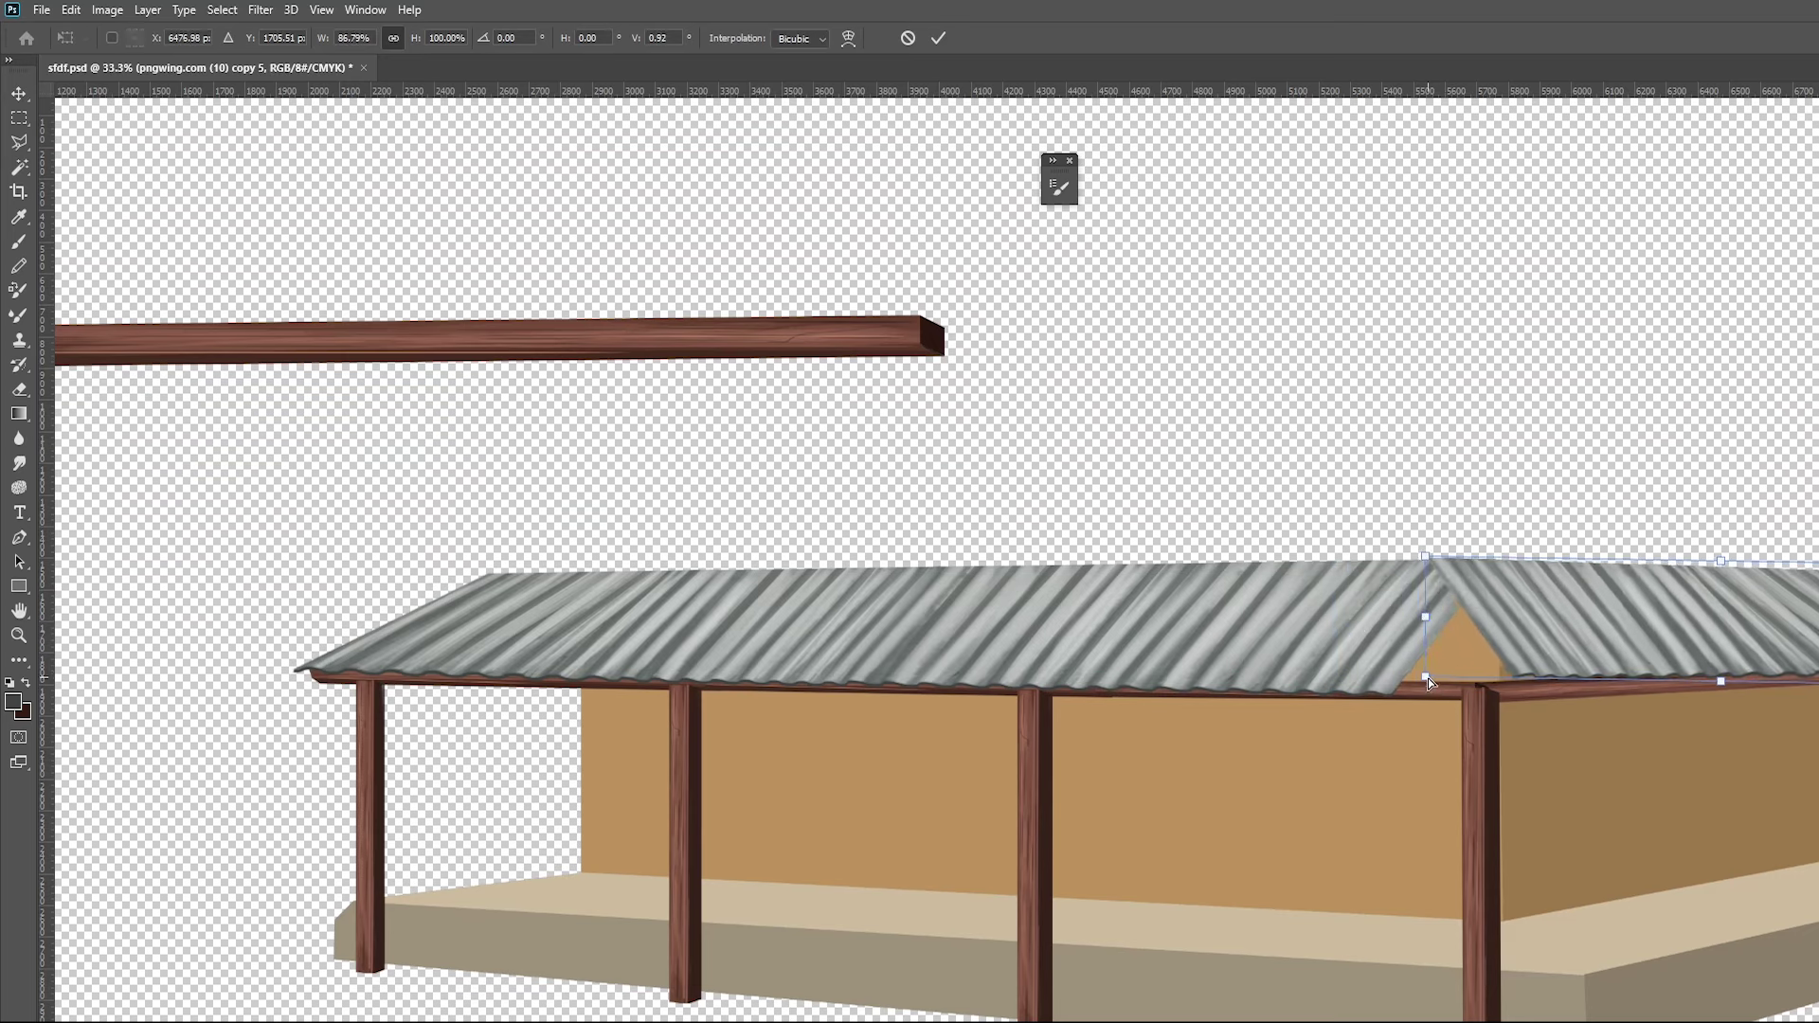
{"action": "left_click_drag", "start_coordinate": [1450, 694], "coordinate": [1393, 705]}
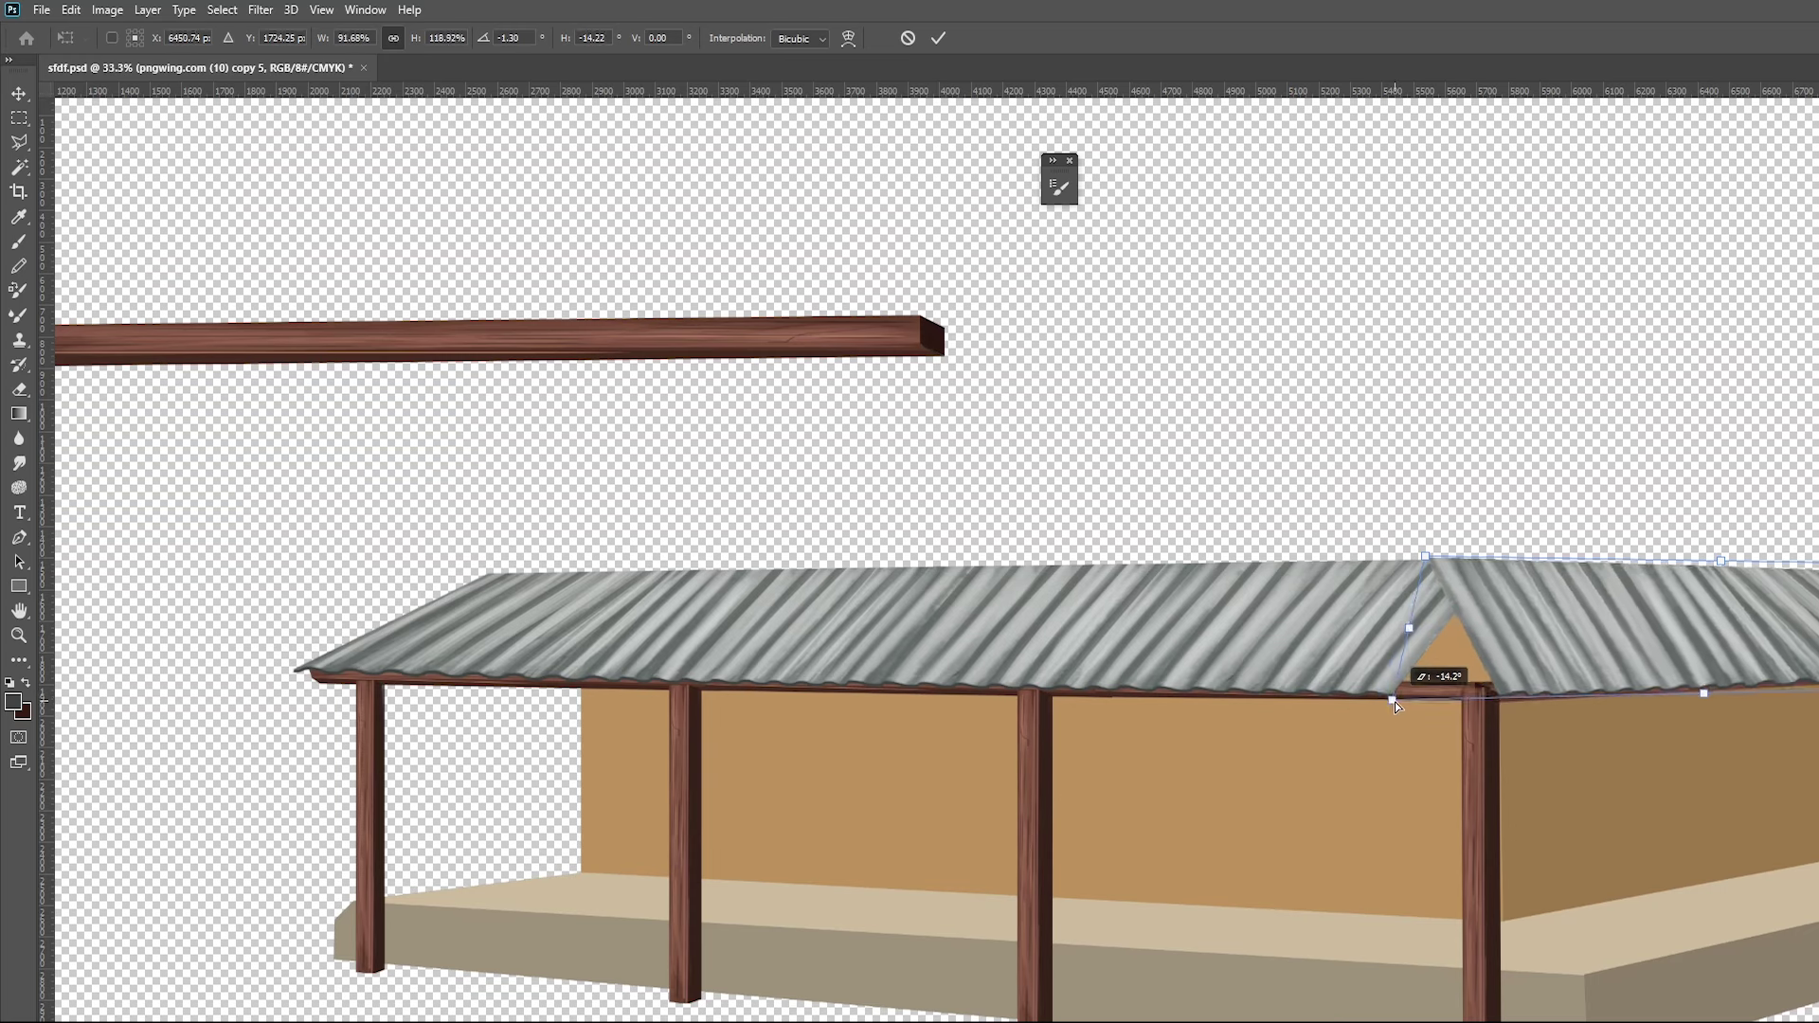
{"action": "key", "text": "Return"}
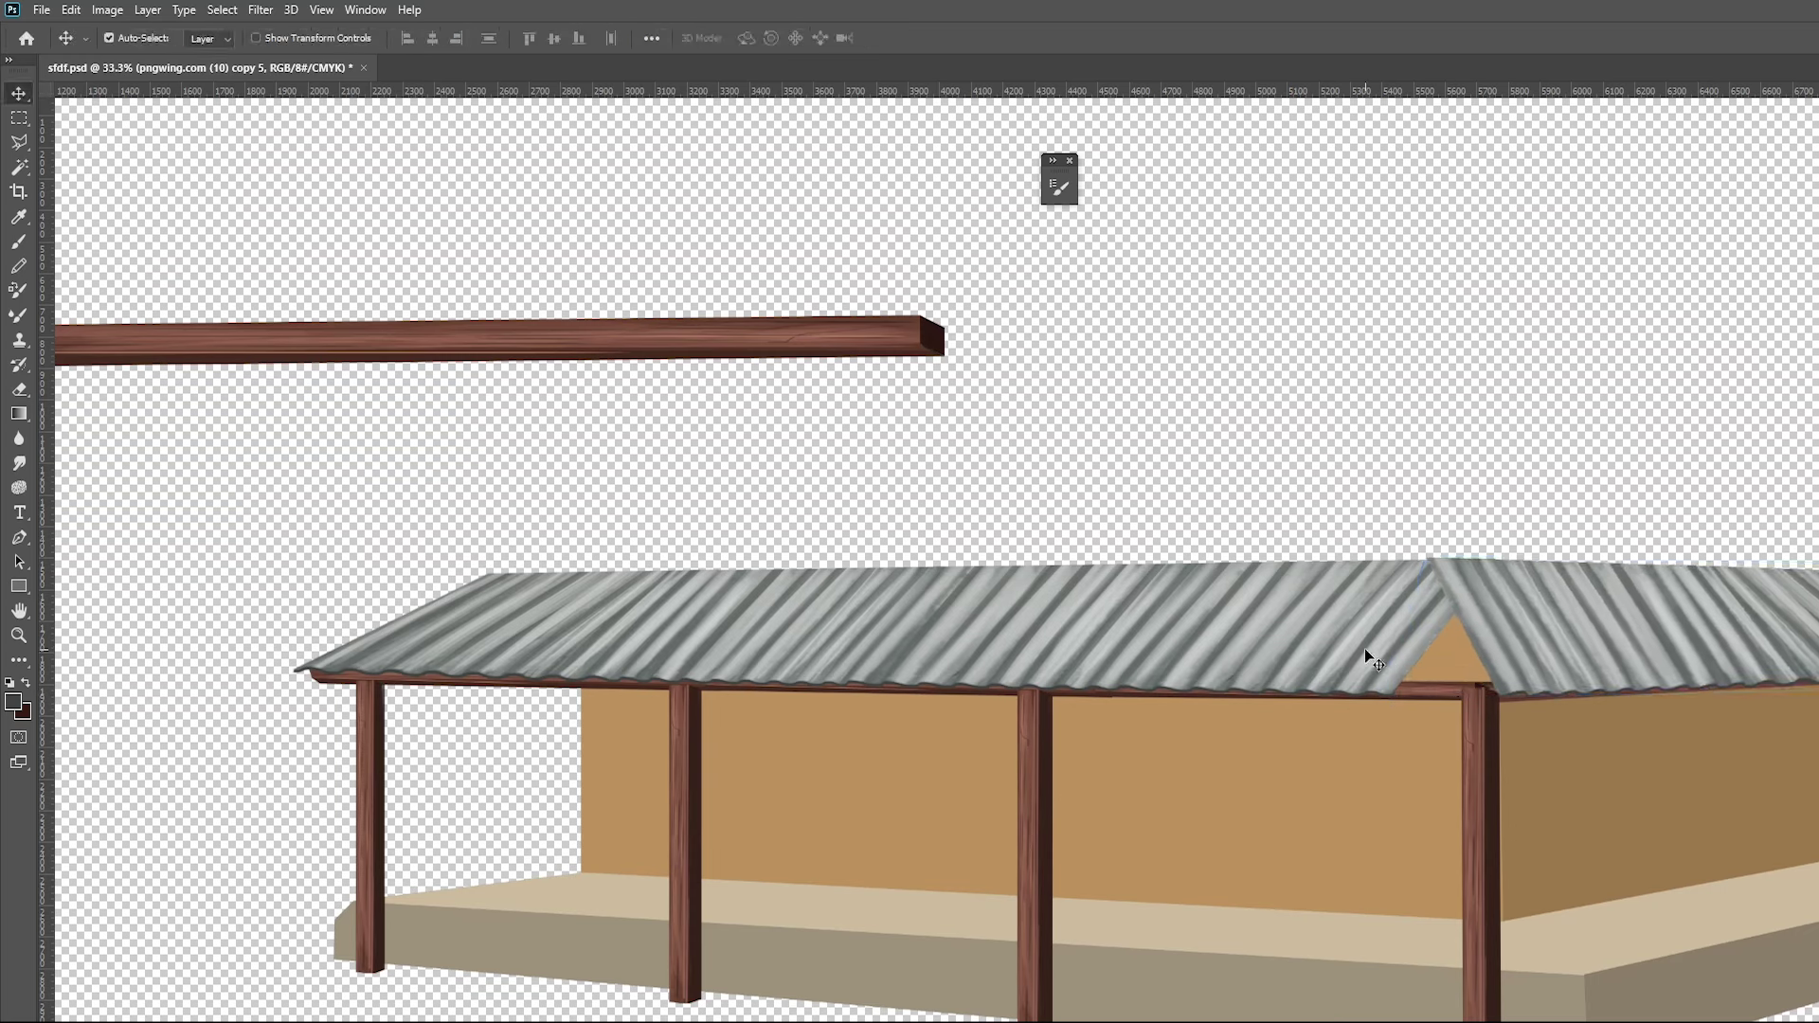
Skew the left roof panel's right end into a slanted hip edge
{"action": "left_click", "coordinate": [1366, 656]}
{"action": "key", "text": "ctrl+t"}
{"action": "left_click_drag", "start_coordinate": [1513, 716], "coordinate": [1612, 712]}
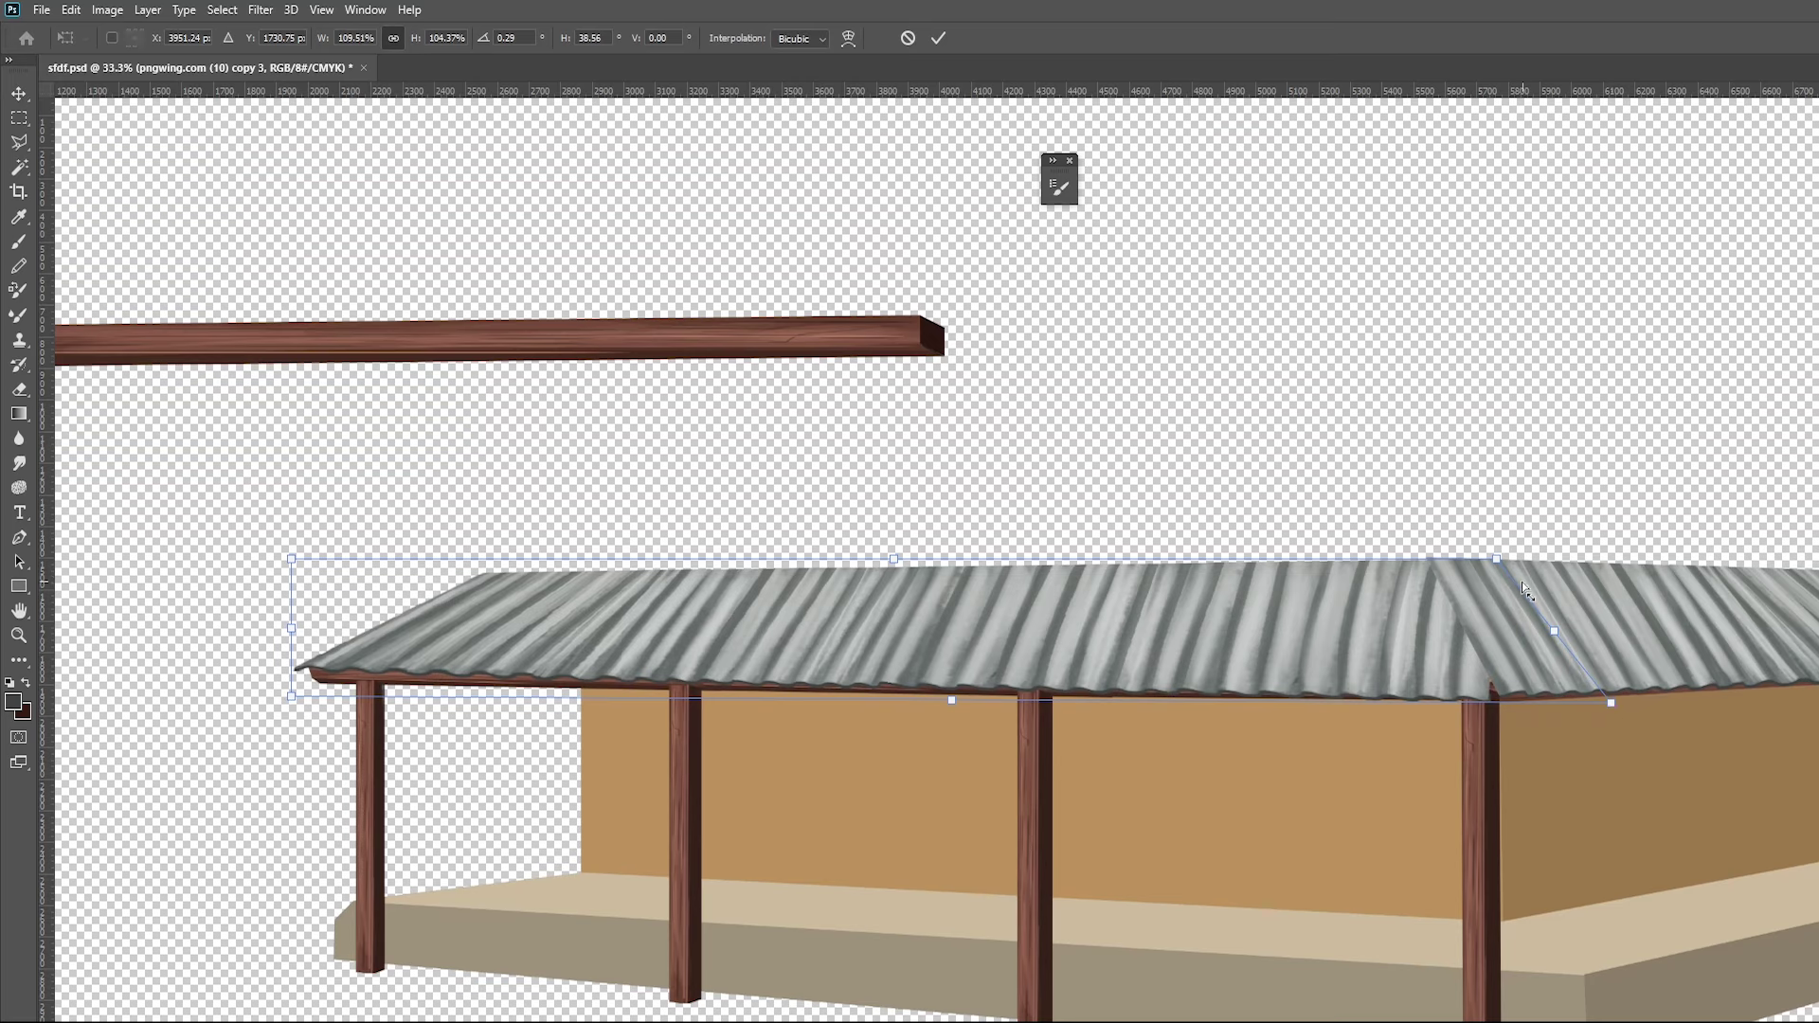
{"action": "left_click_drag", "start_coordinate": [1554, 631], "coordinate": [1520, 632]}
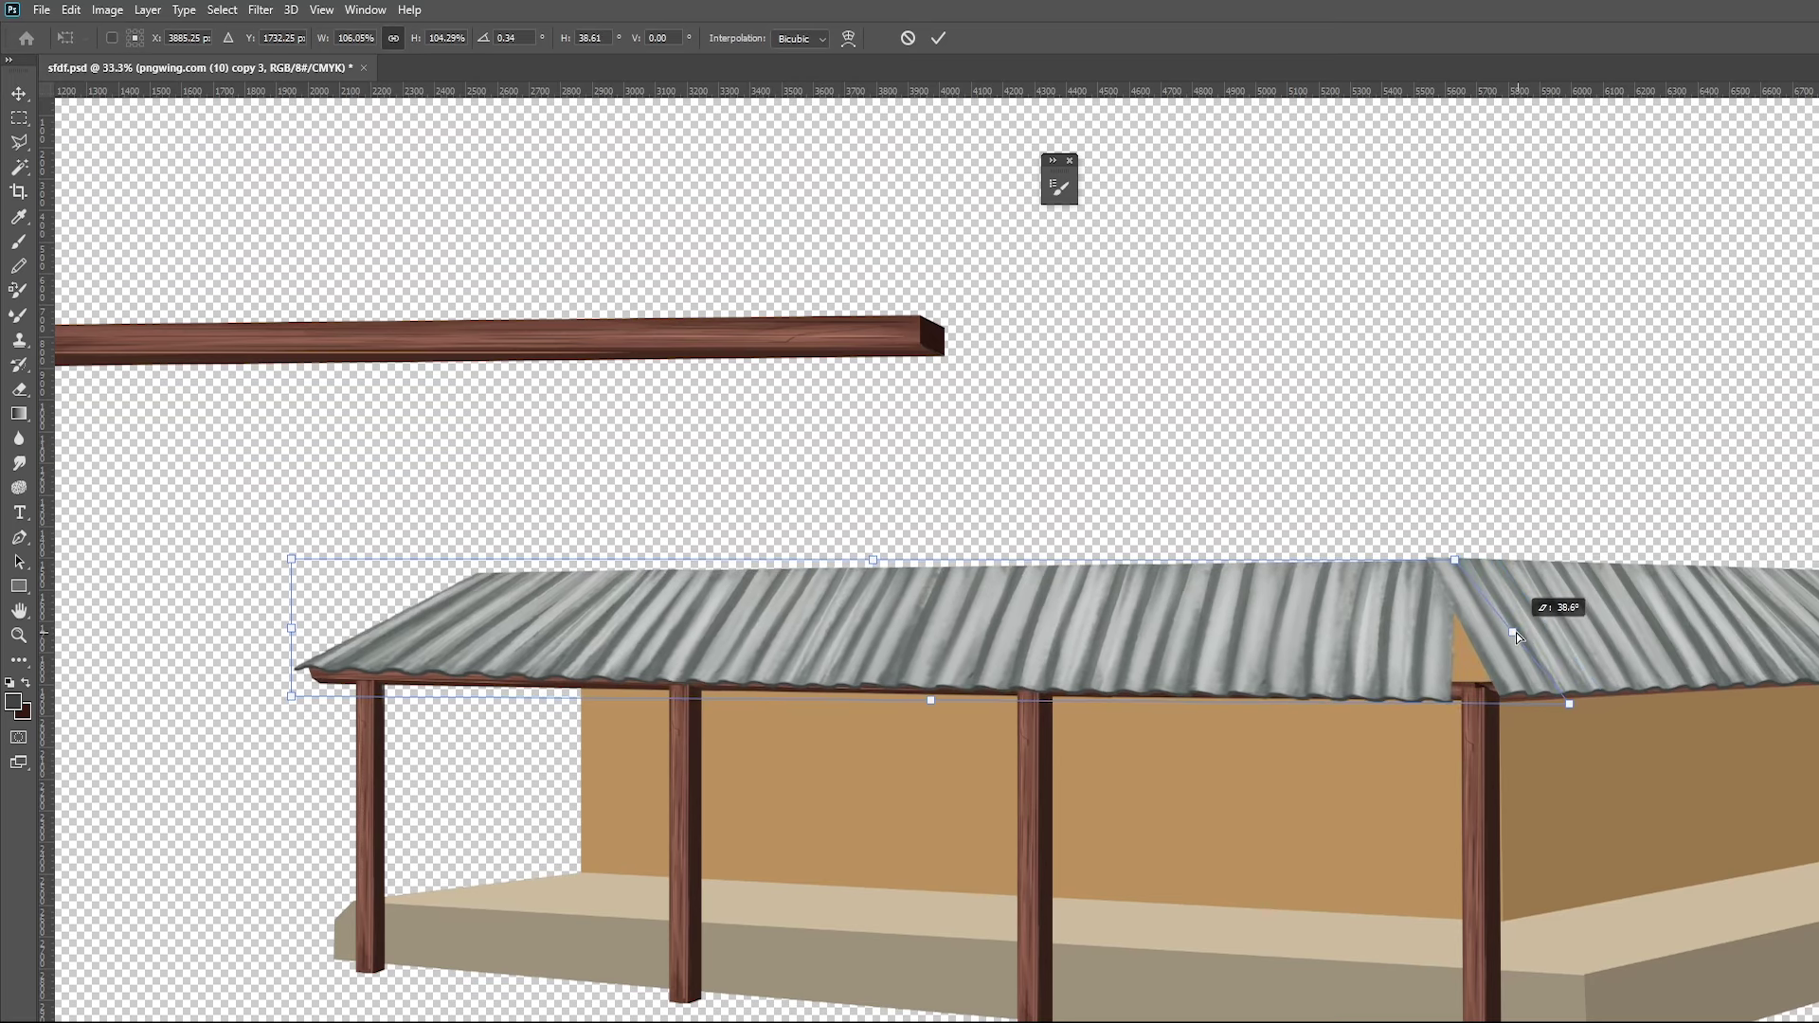
{"action": "mouse_move", "coordinate": [1577, 705]}
{"action": "left_mouse_down"}
{"action": "mouse_move", "coordinate": [1610, 704]}
{"action": "mouse_move", "coordinate": [1466, 713]}
{"action": "left_mouse_up"}
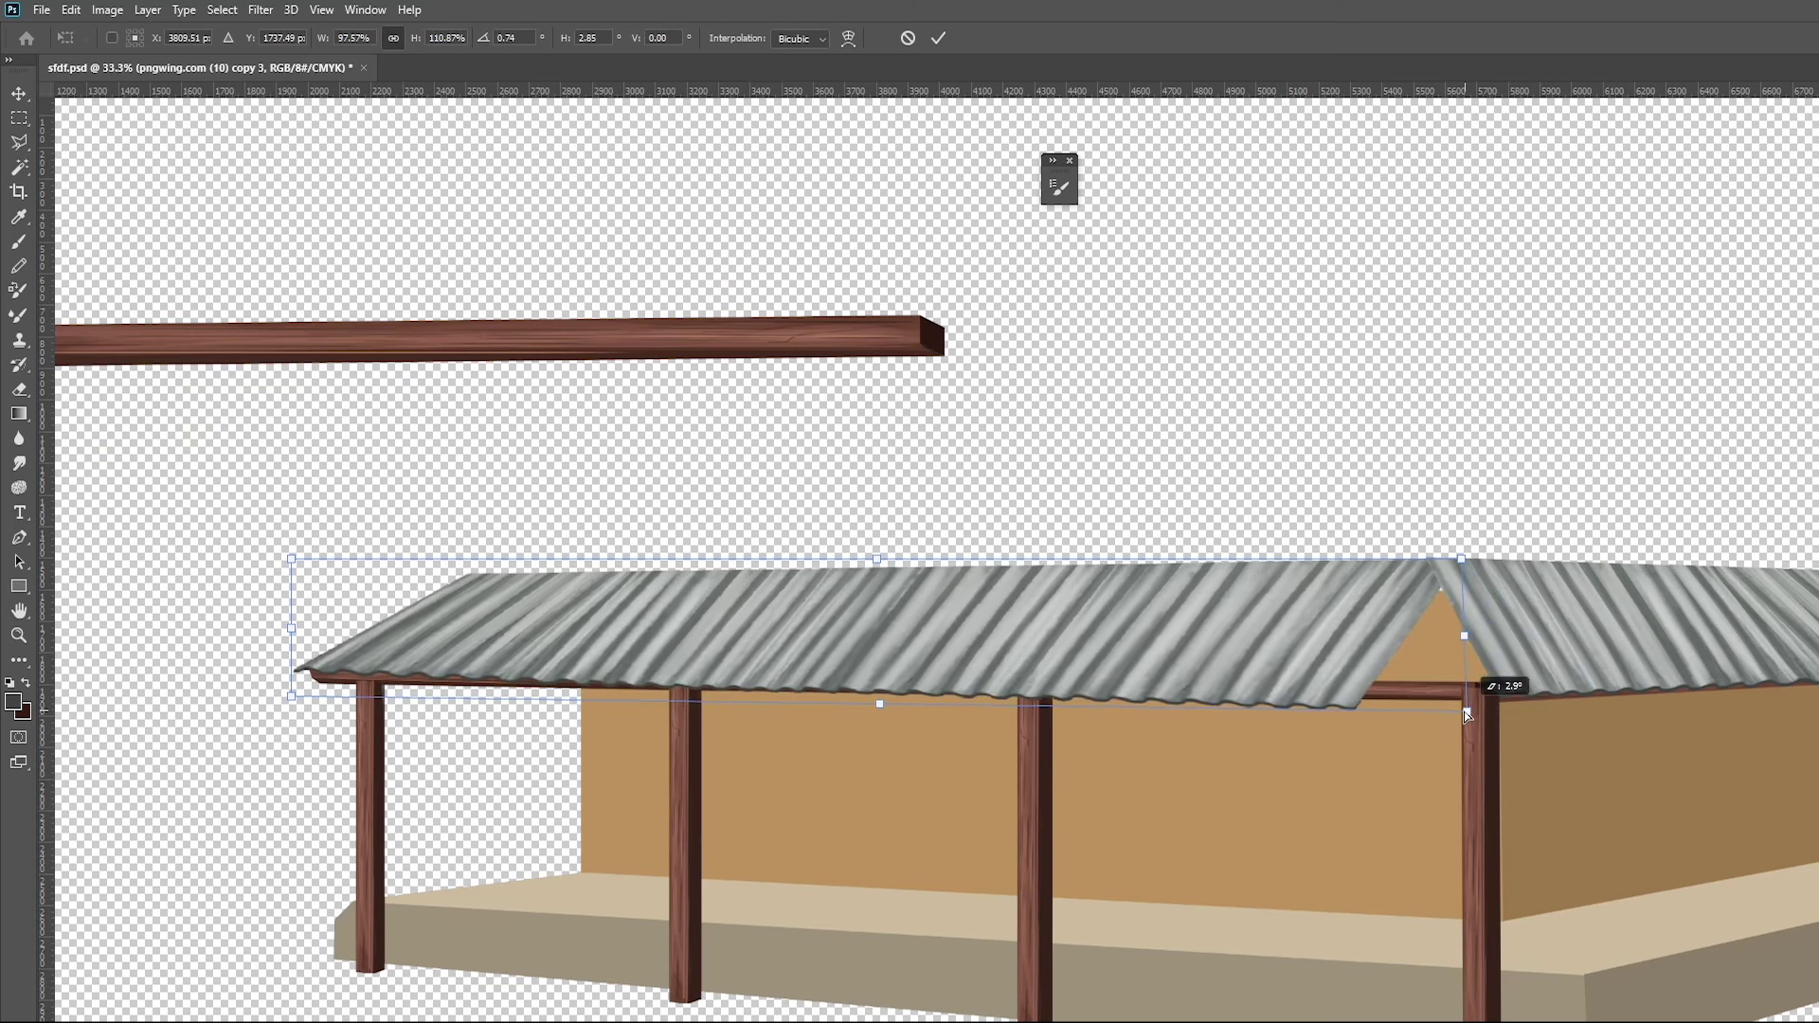
{"action": "left_click_drag", "start_coordinate": [1468, 713], "coordinate": [1473, 714]}
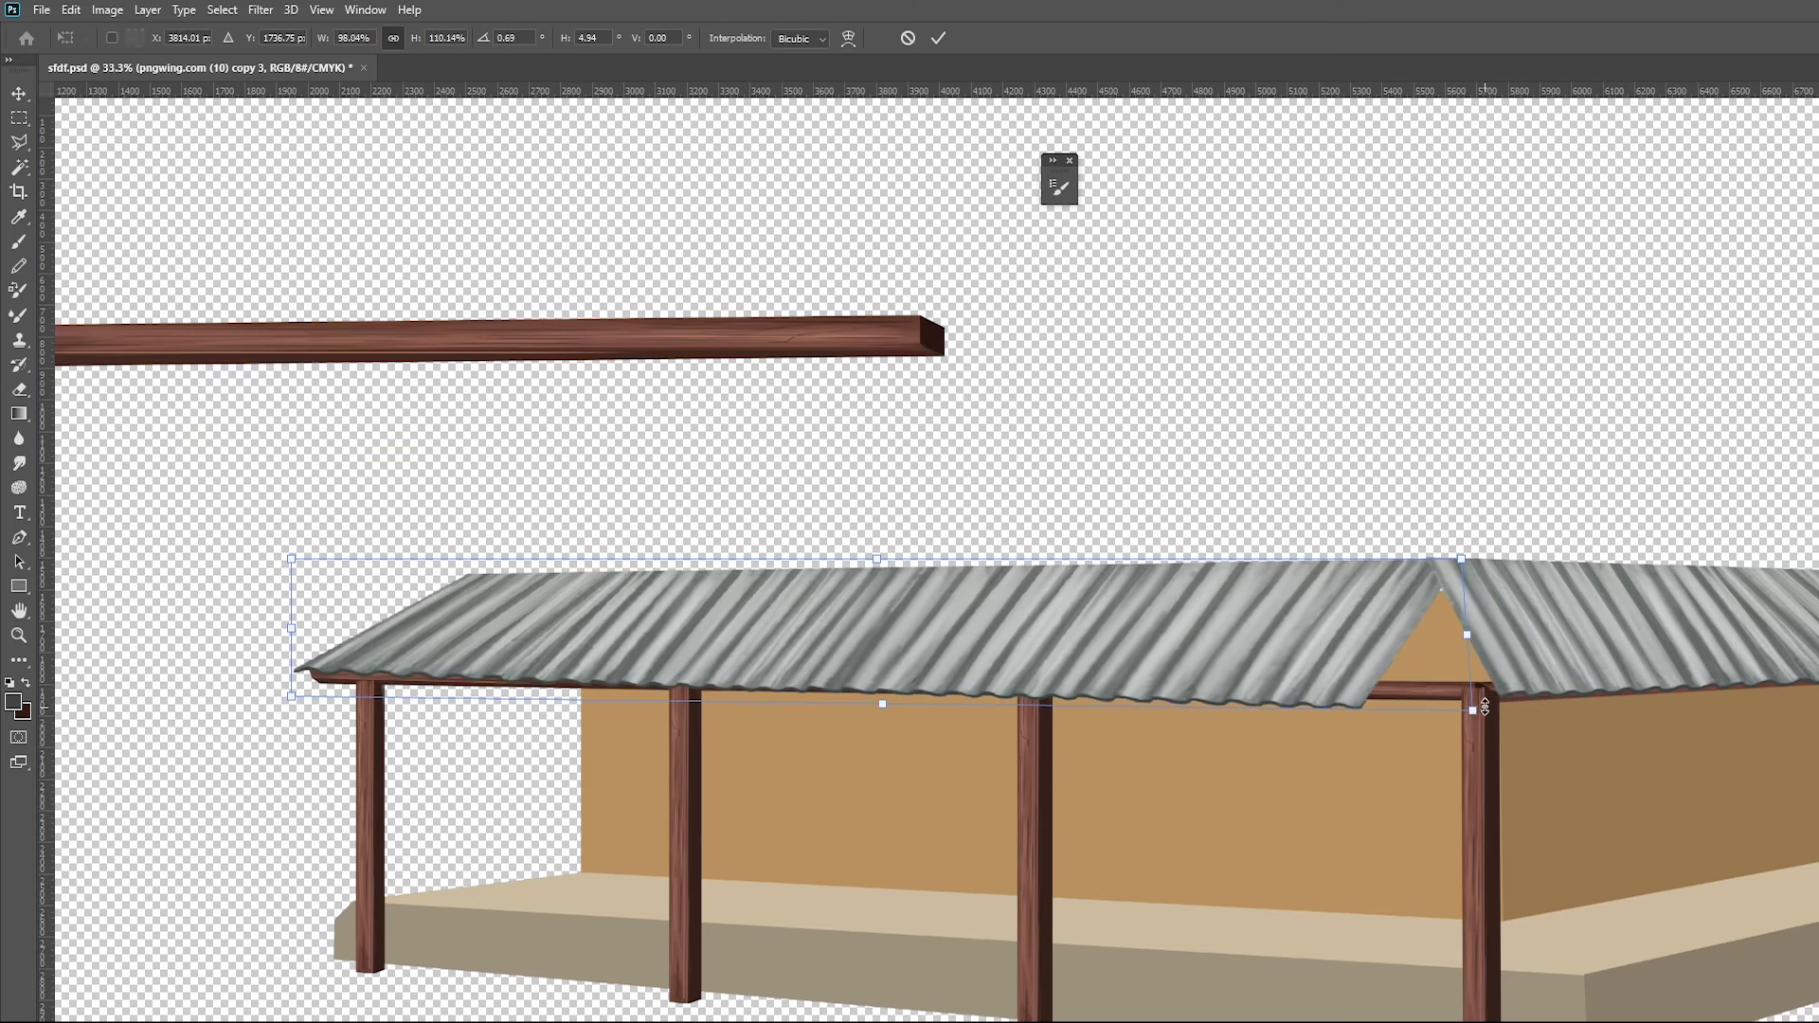
{"action": "key", "text": "Return"}
Reshape the right roof piece into a sloping side panel meeting the front roof's corner
{"action": "key", "text": "ctrl+t"}
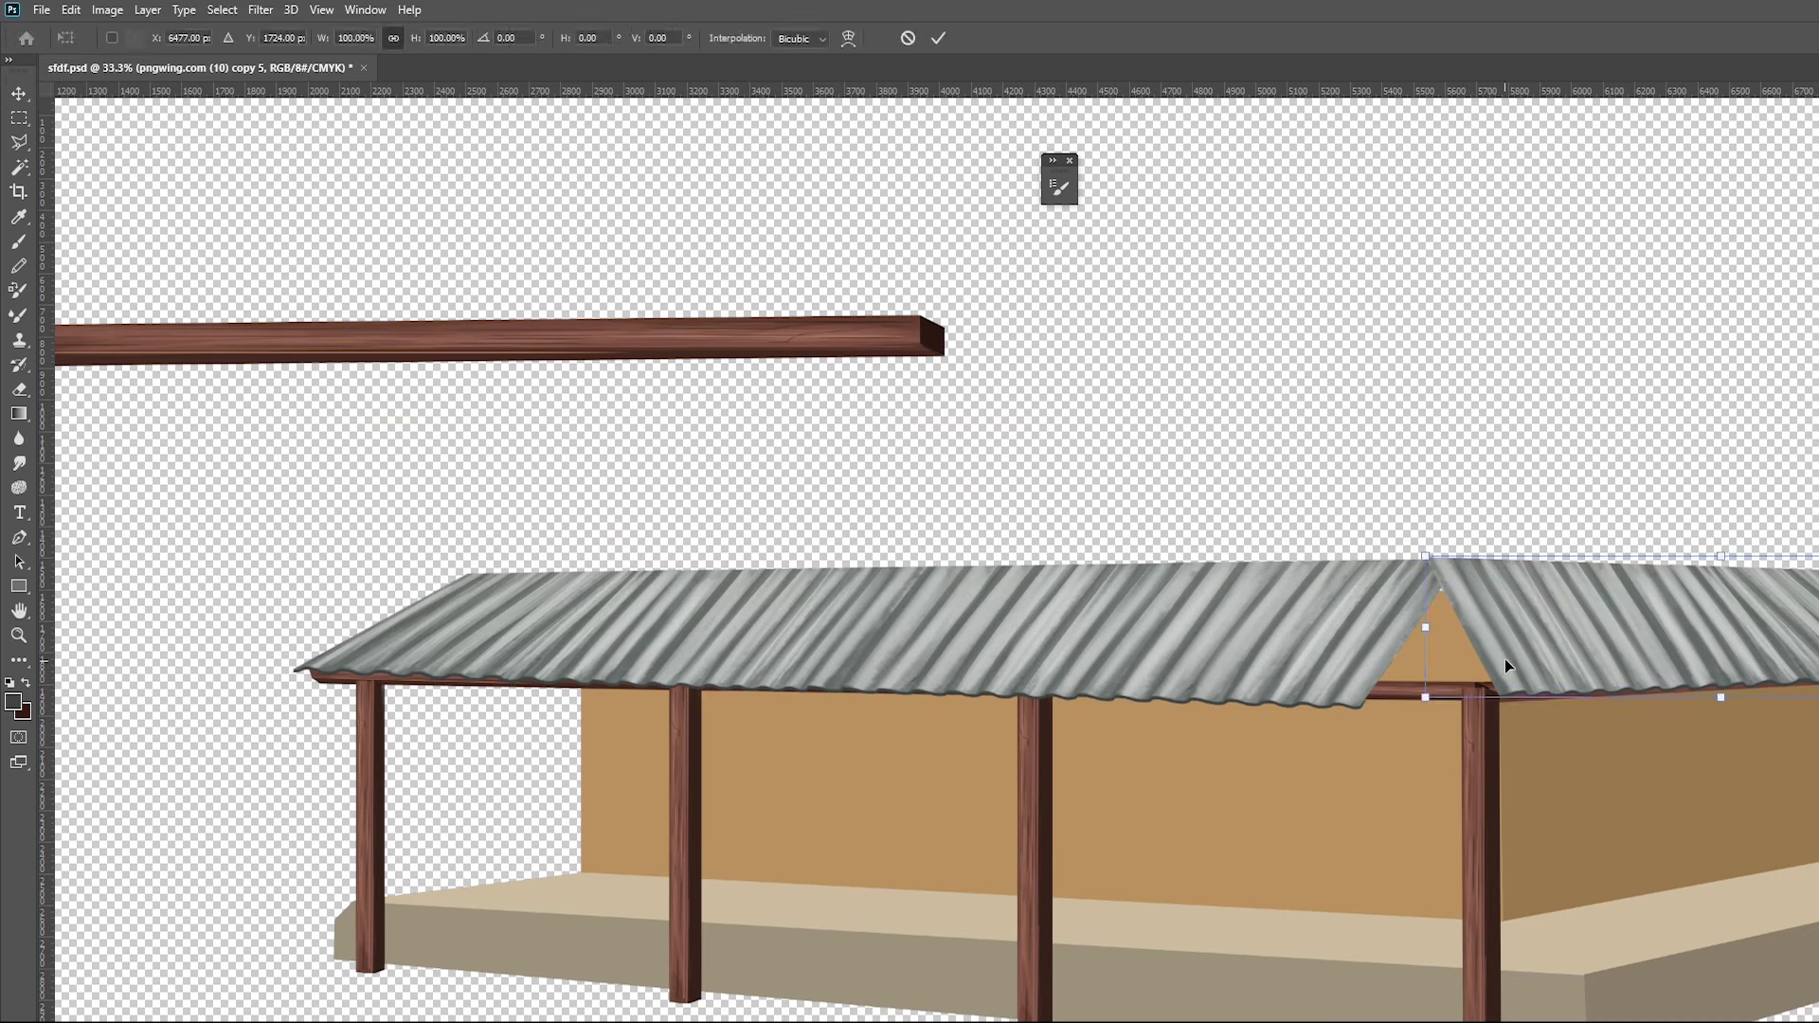
{"action": "mouse_move", "coordinate": [1426, 629]}
{"action": "left_mouse_down"}
{"action": "mouse_move", "coordinate": [1516, 637]}
{"action": "mouse_move", "coordinate": [1484, 629]}
{"action": "left_mouse_up"}
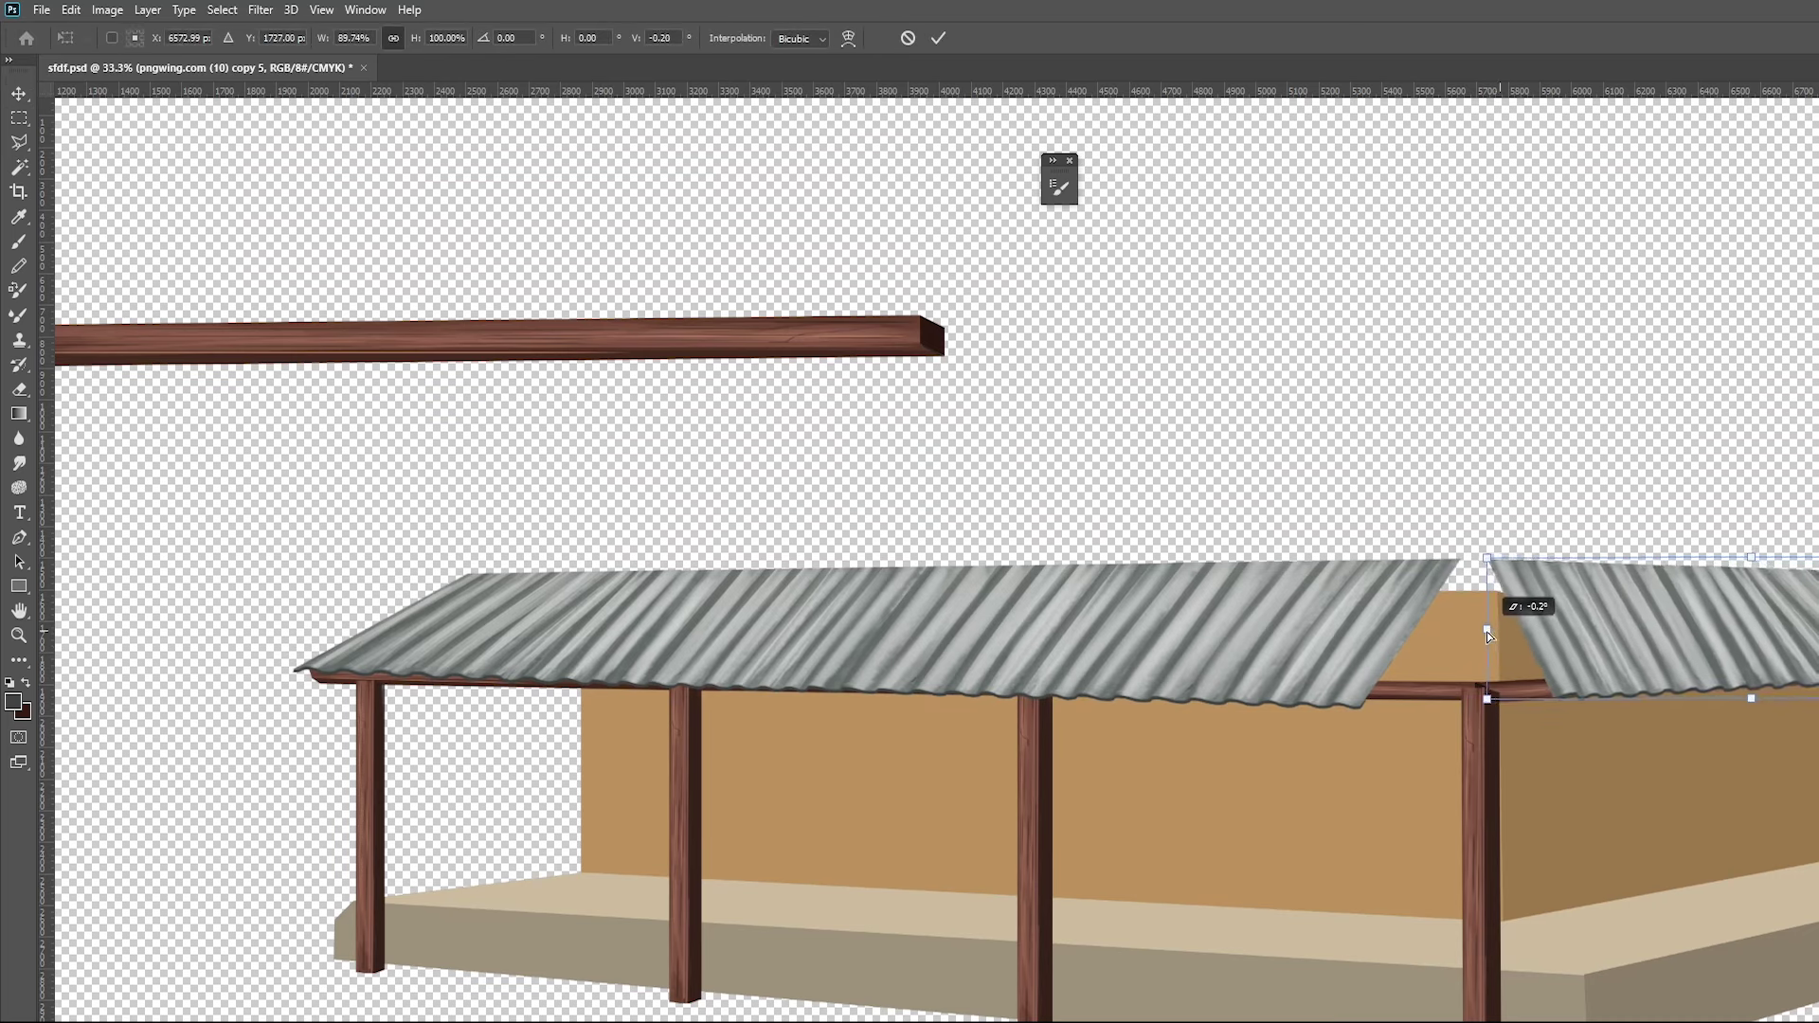
{"action": "left_click_drag", "start_coordinate": [1749, 558], "coordinate": [1734, 560]}
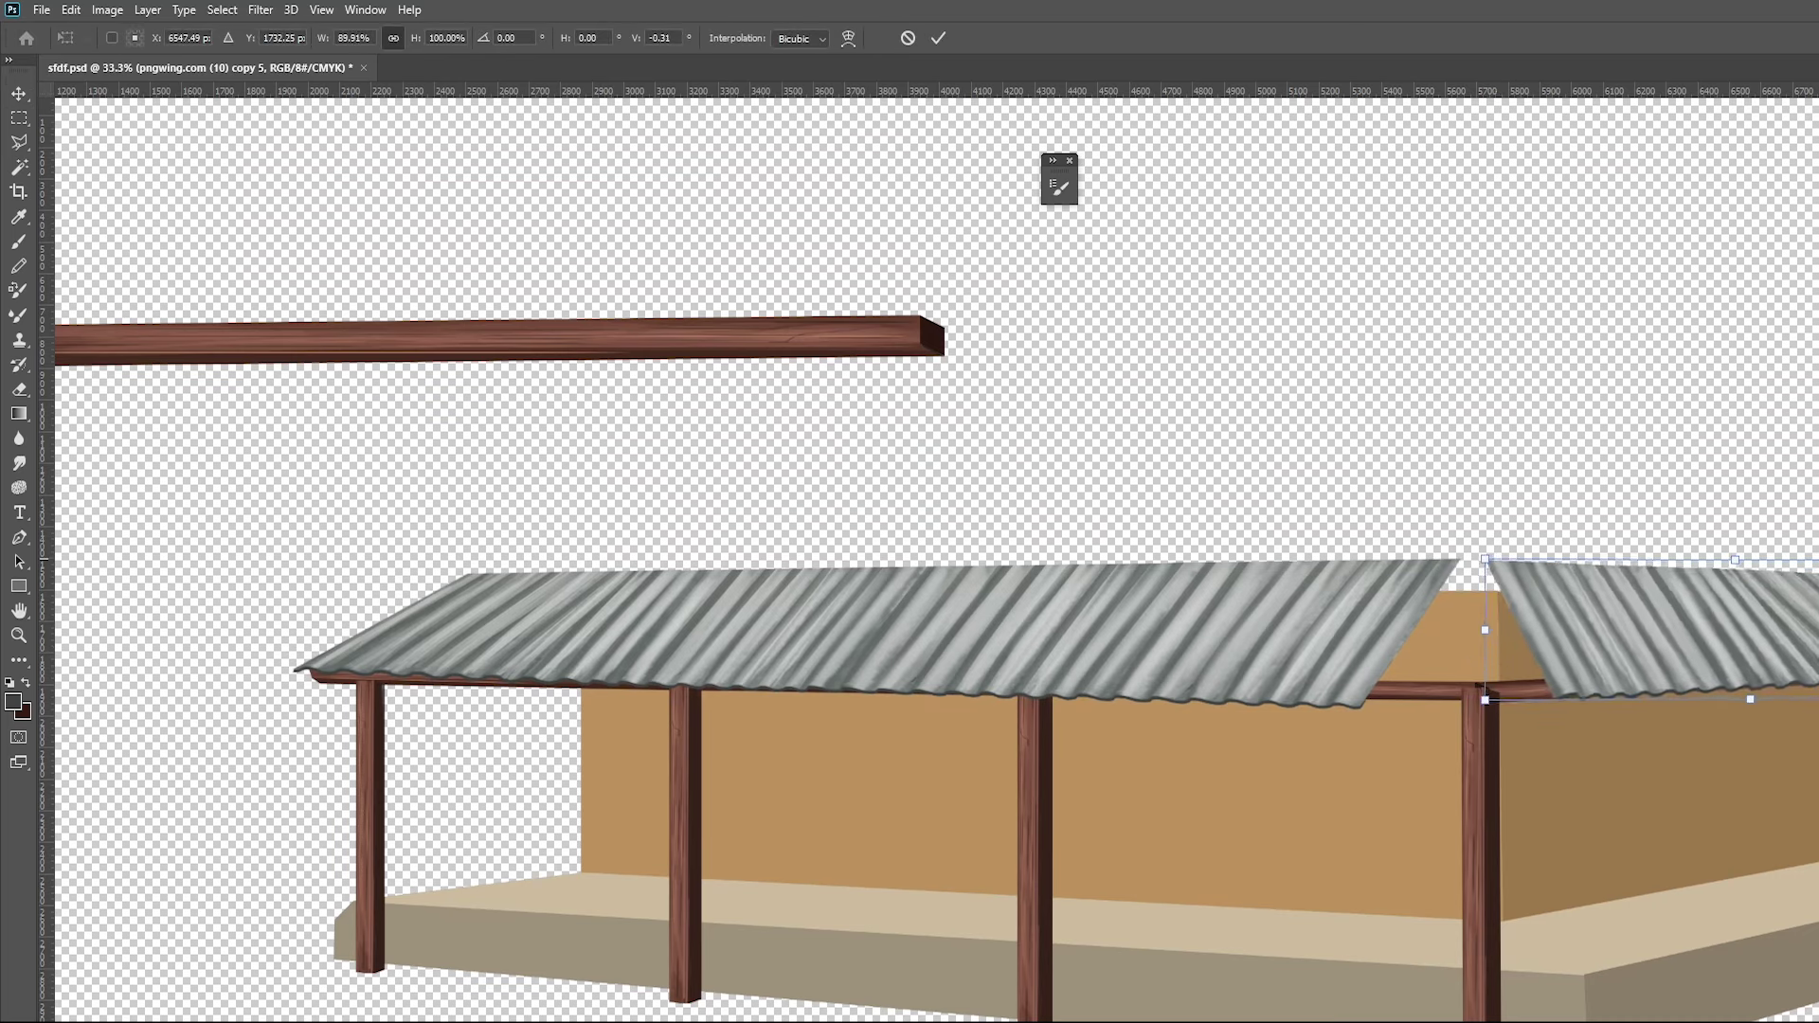
{"action": "left_click_drag", "start_coordinate": [1485, 704], "coordinate": [1605, 684]}
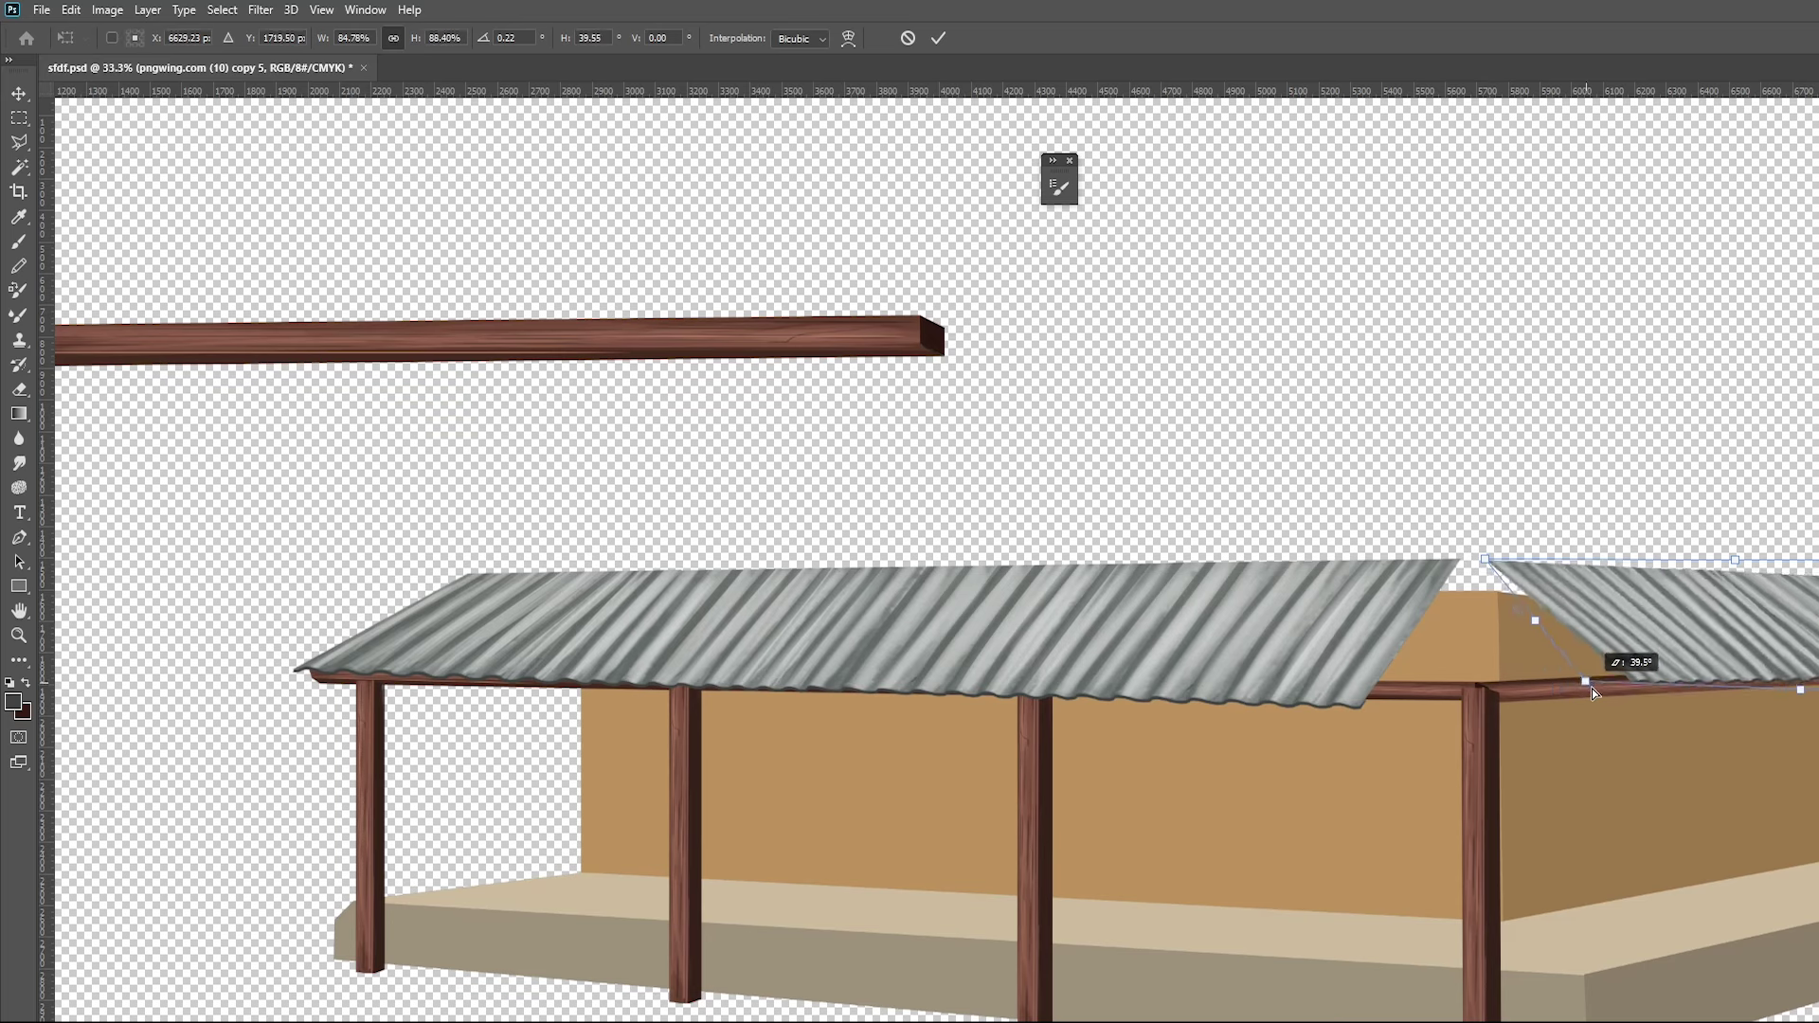
{"action": "left_click_drag", "start_coordinate": [1695, 640], "coordinate": [1726, 655]}
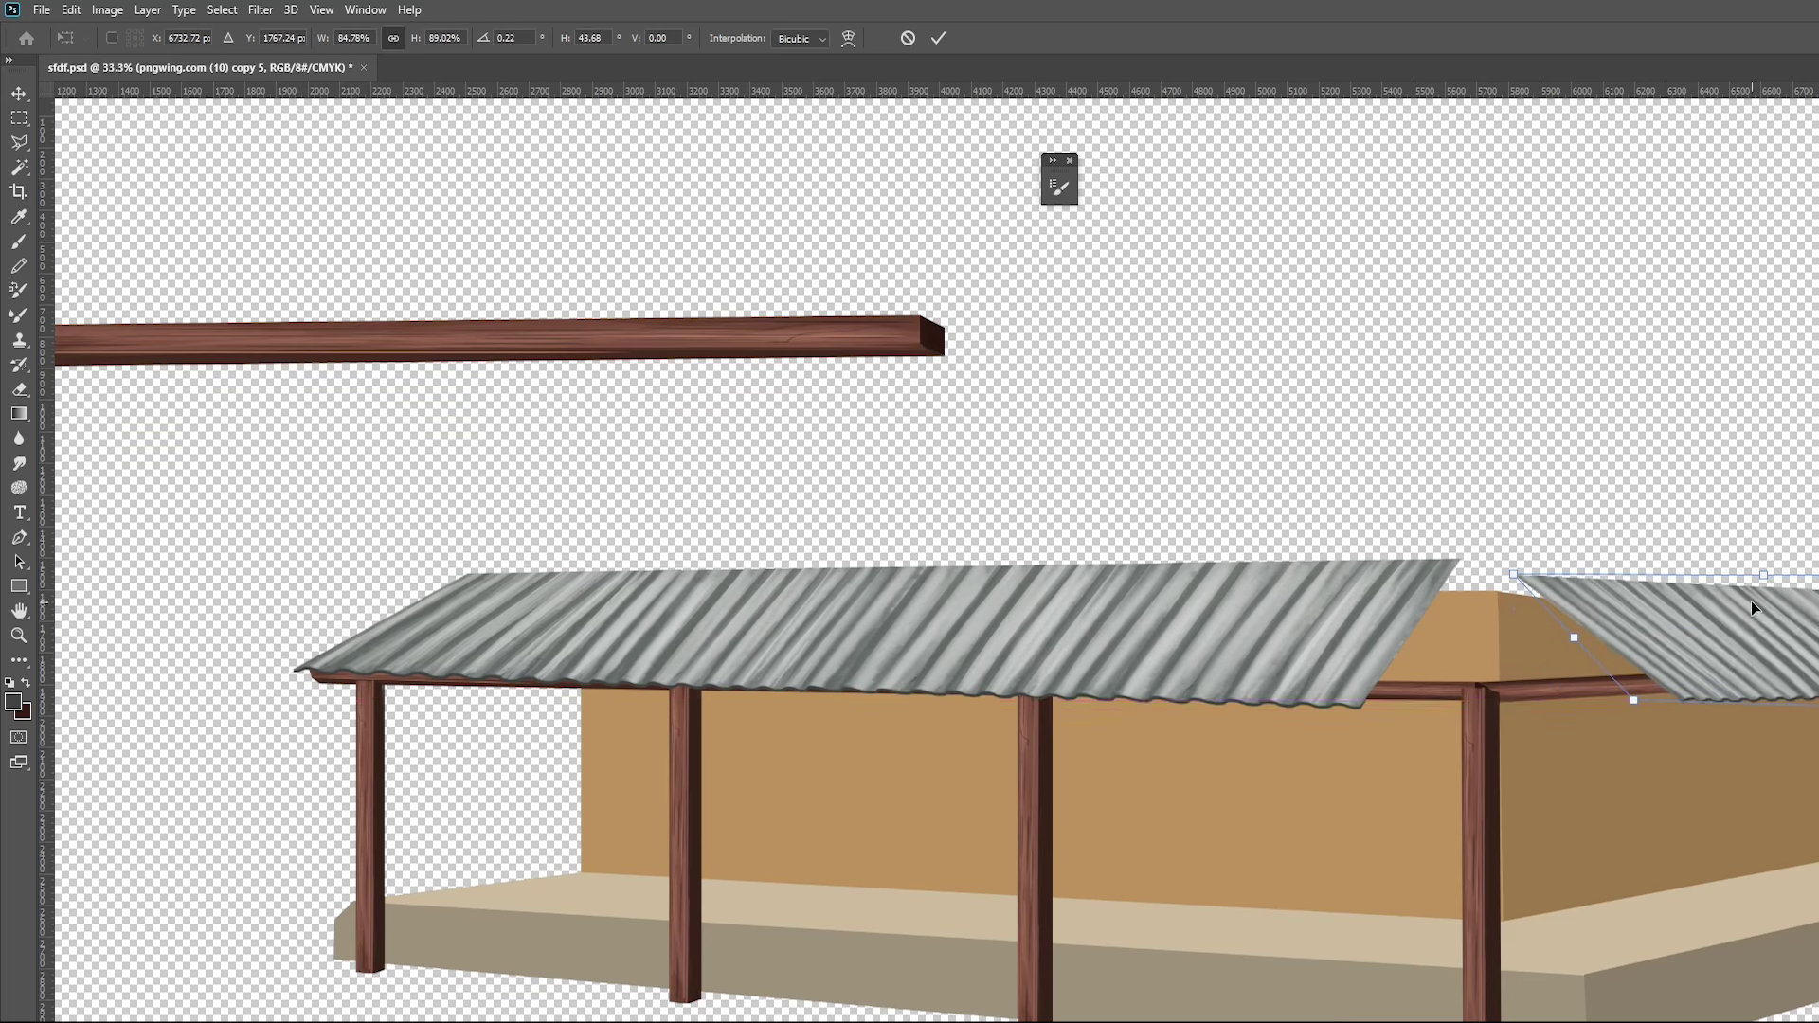
{"action": "mouse_move", "coordinate": [1766, 580]}
{"action": "left_mouse_down"}
{"action": "mouse_move", "coordinate": [1736, 652]}
{"action": "mouse_move", "coordinate": [1714, 617]}
{"action": "left_mouse_up"}
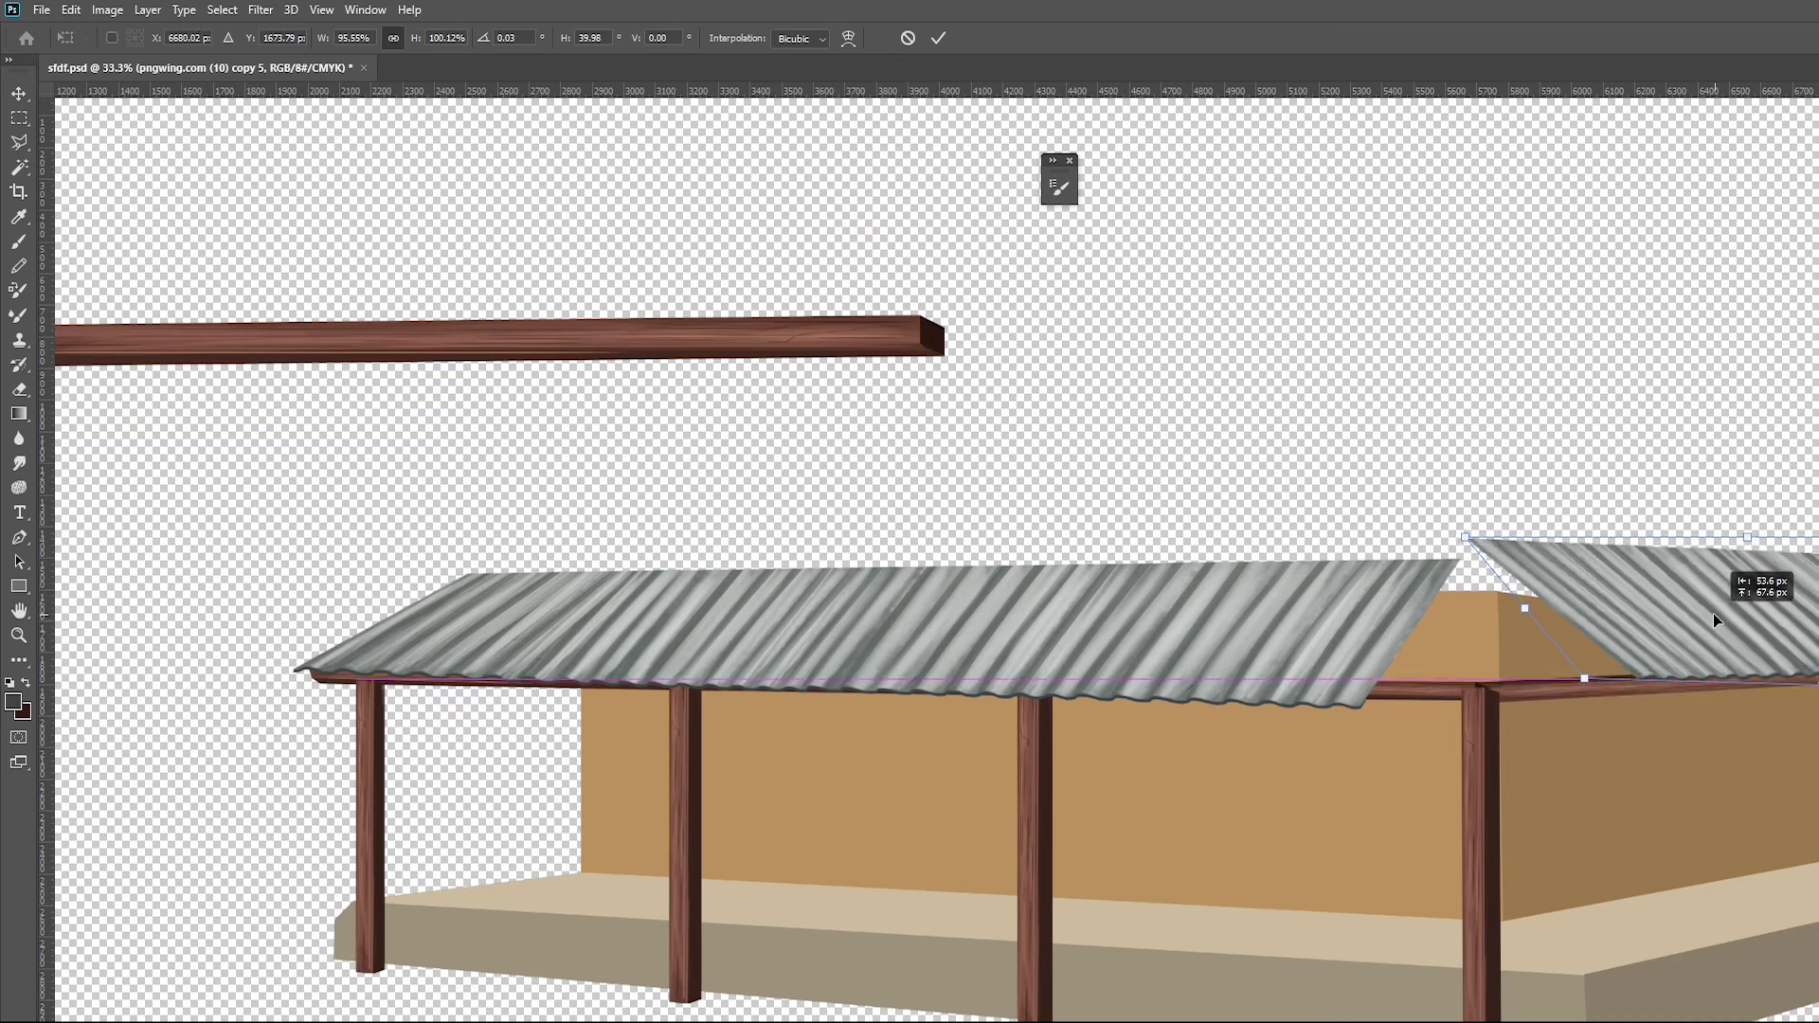
{"action": "left_click_drag", "start_coordinate": [1748, 542], "coordinate": [1717, 565]}
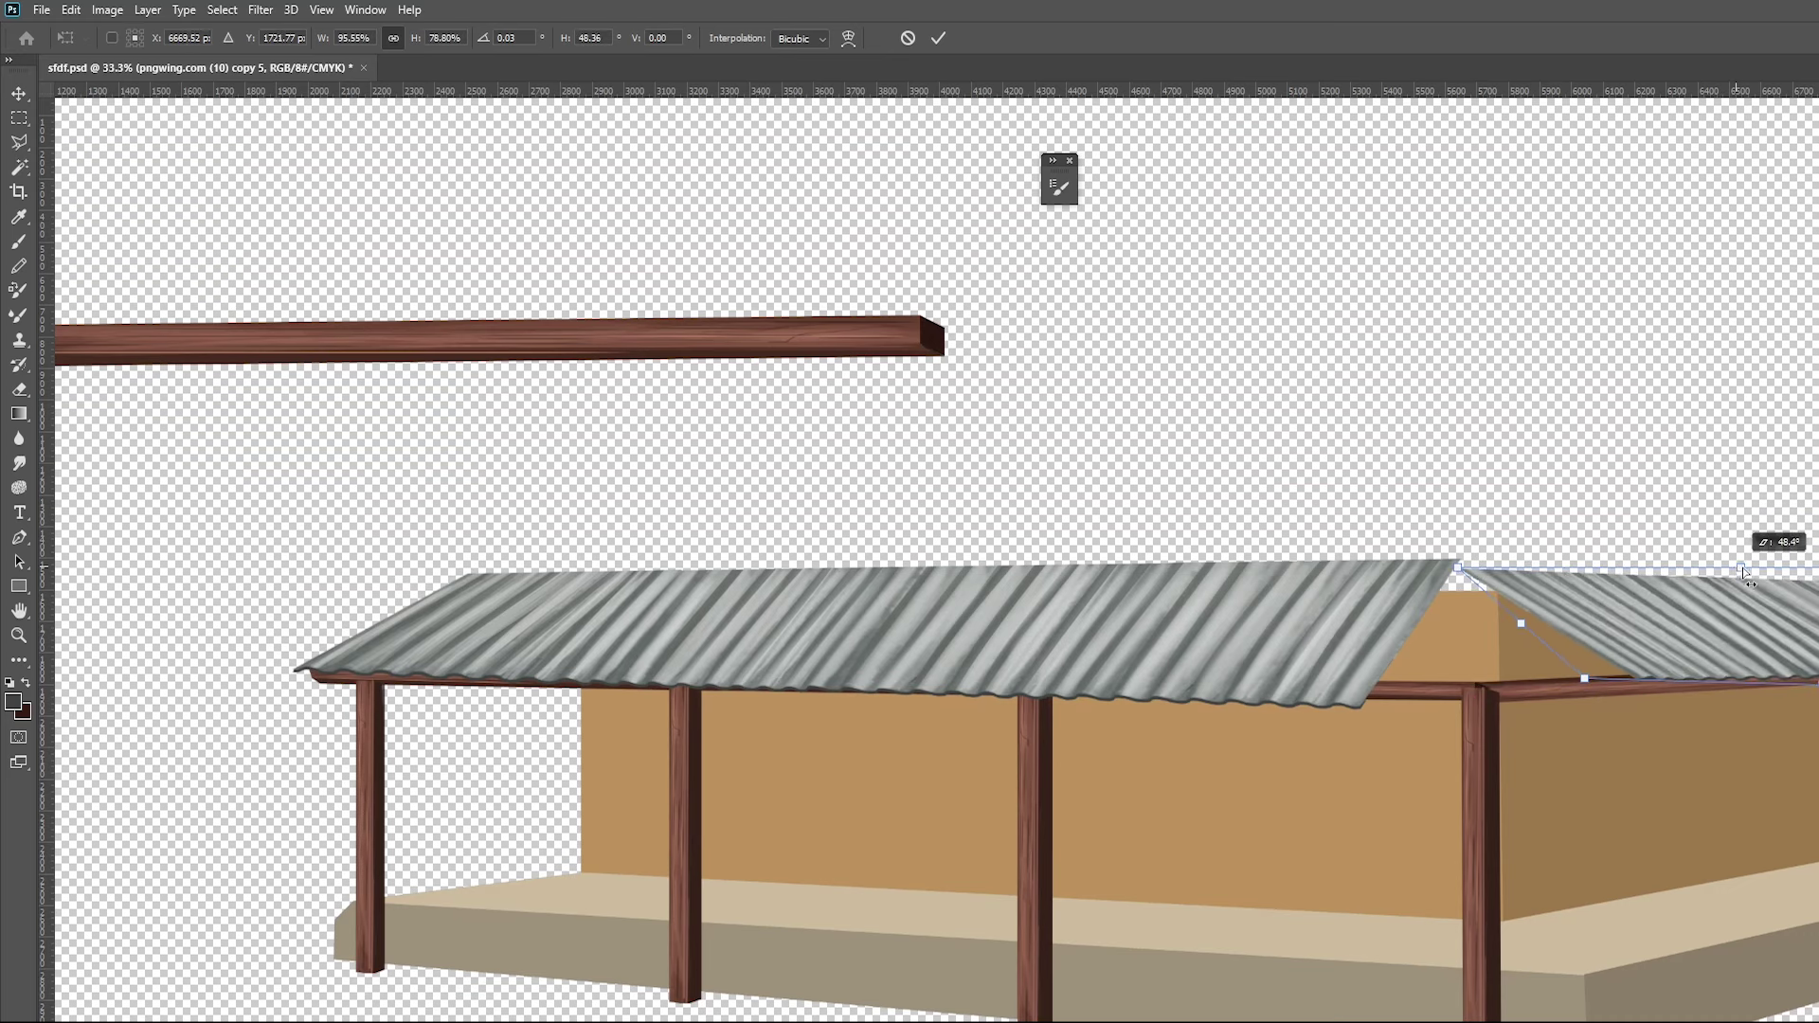
{"action": "left_click_drag", "start_coordinate": [1814, 621], "coordinate": [1780, 624]}
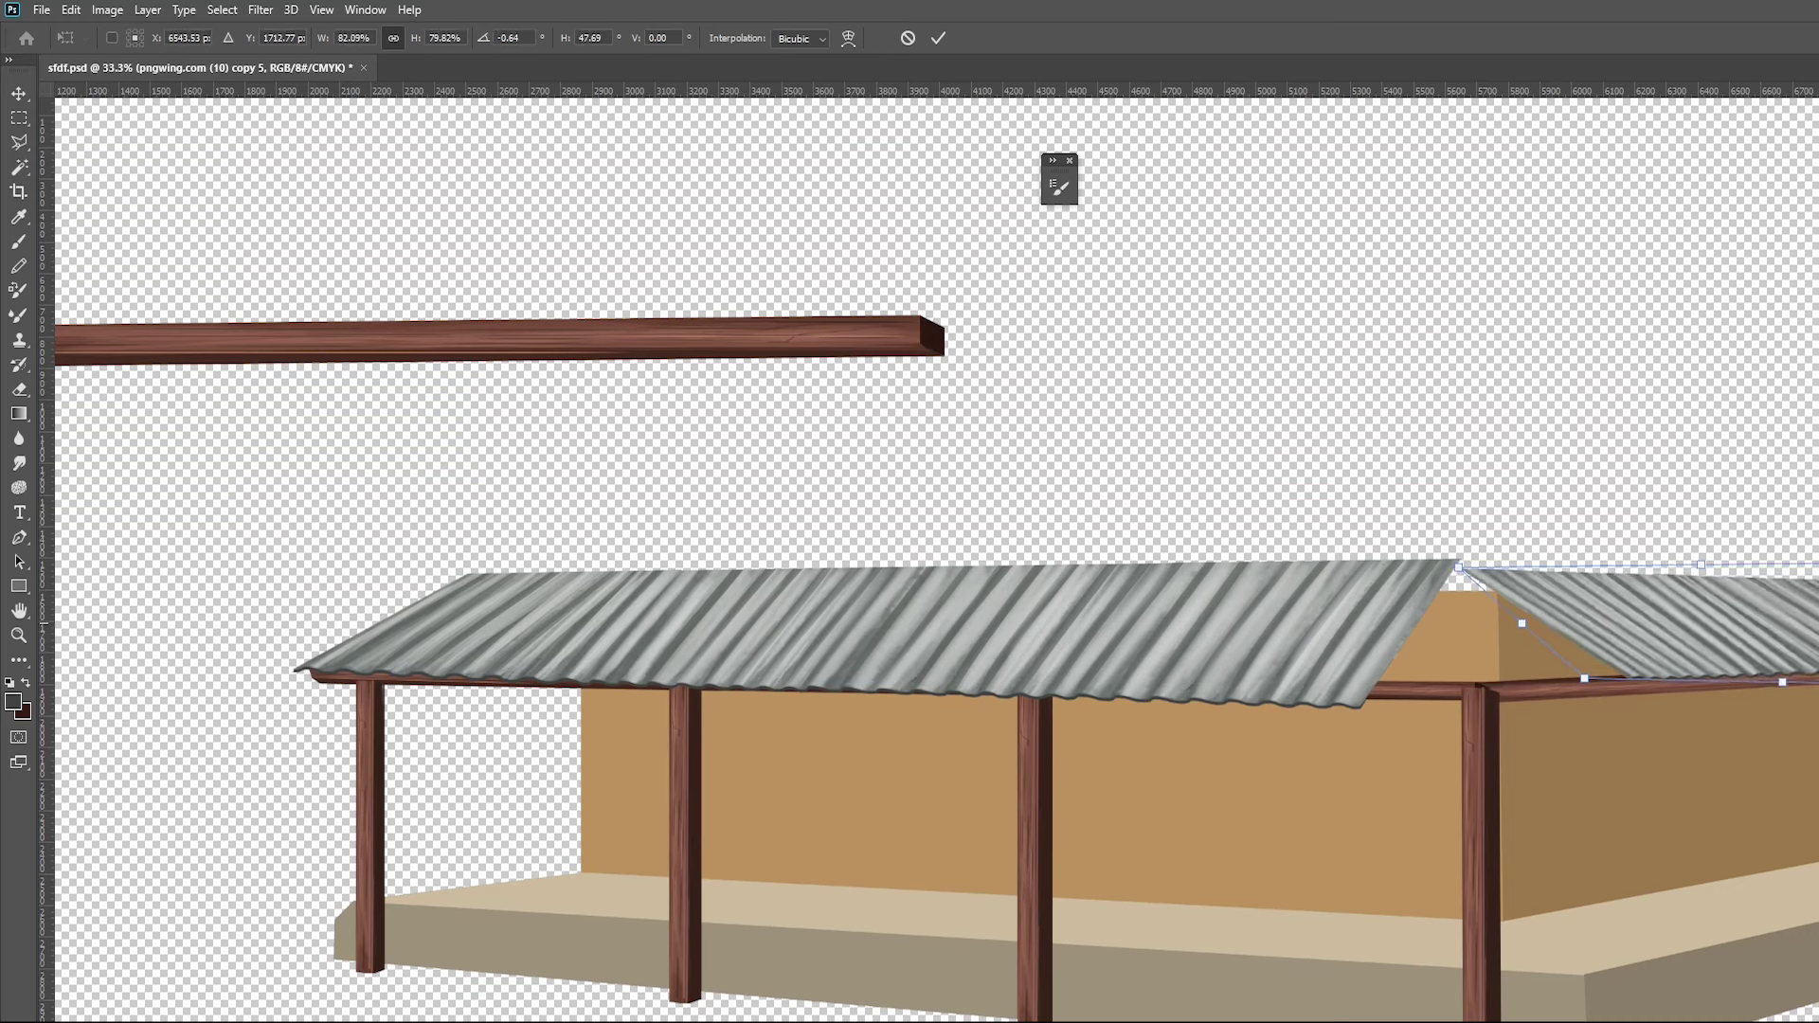
{"action": "left_click_drag", "start_coordinate": [1522, 628], "coordinate": [1521, 611]}
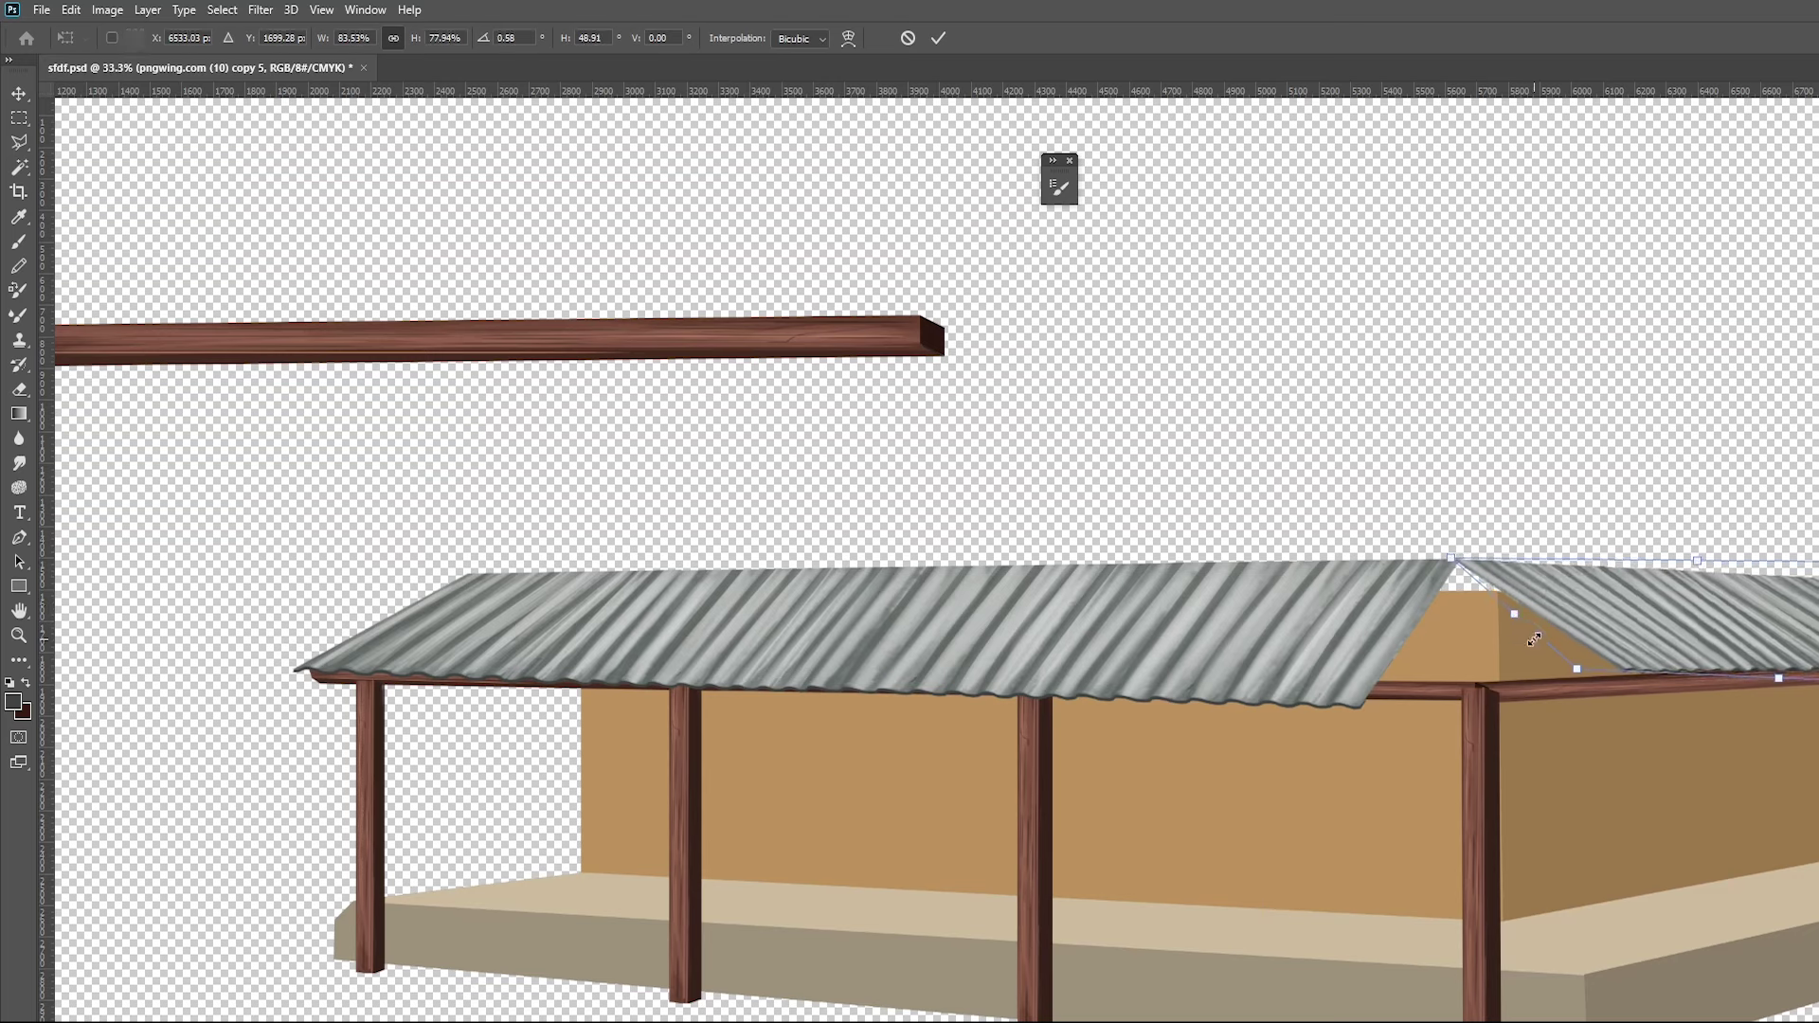
{"action": "key", "text": "Return"}
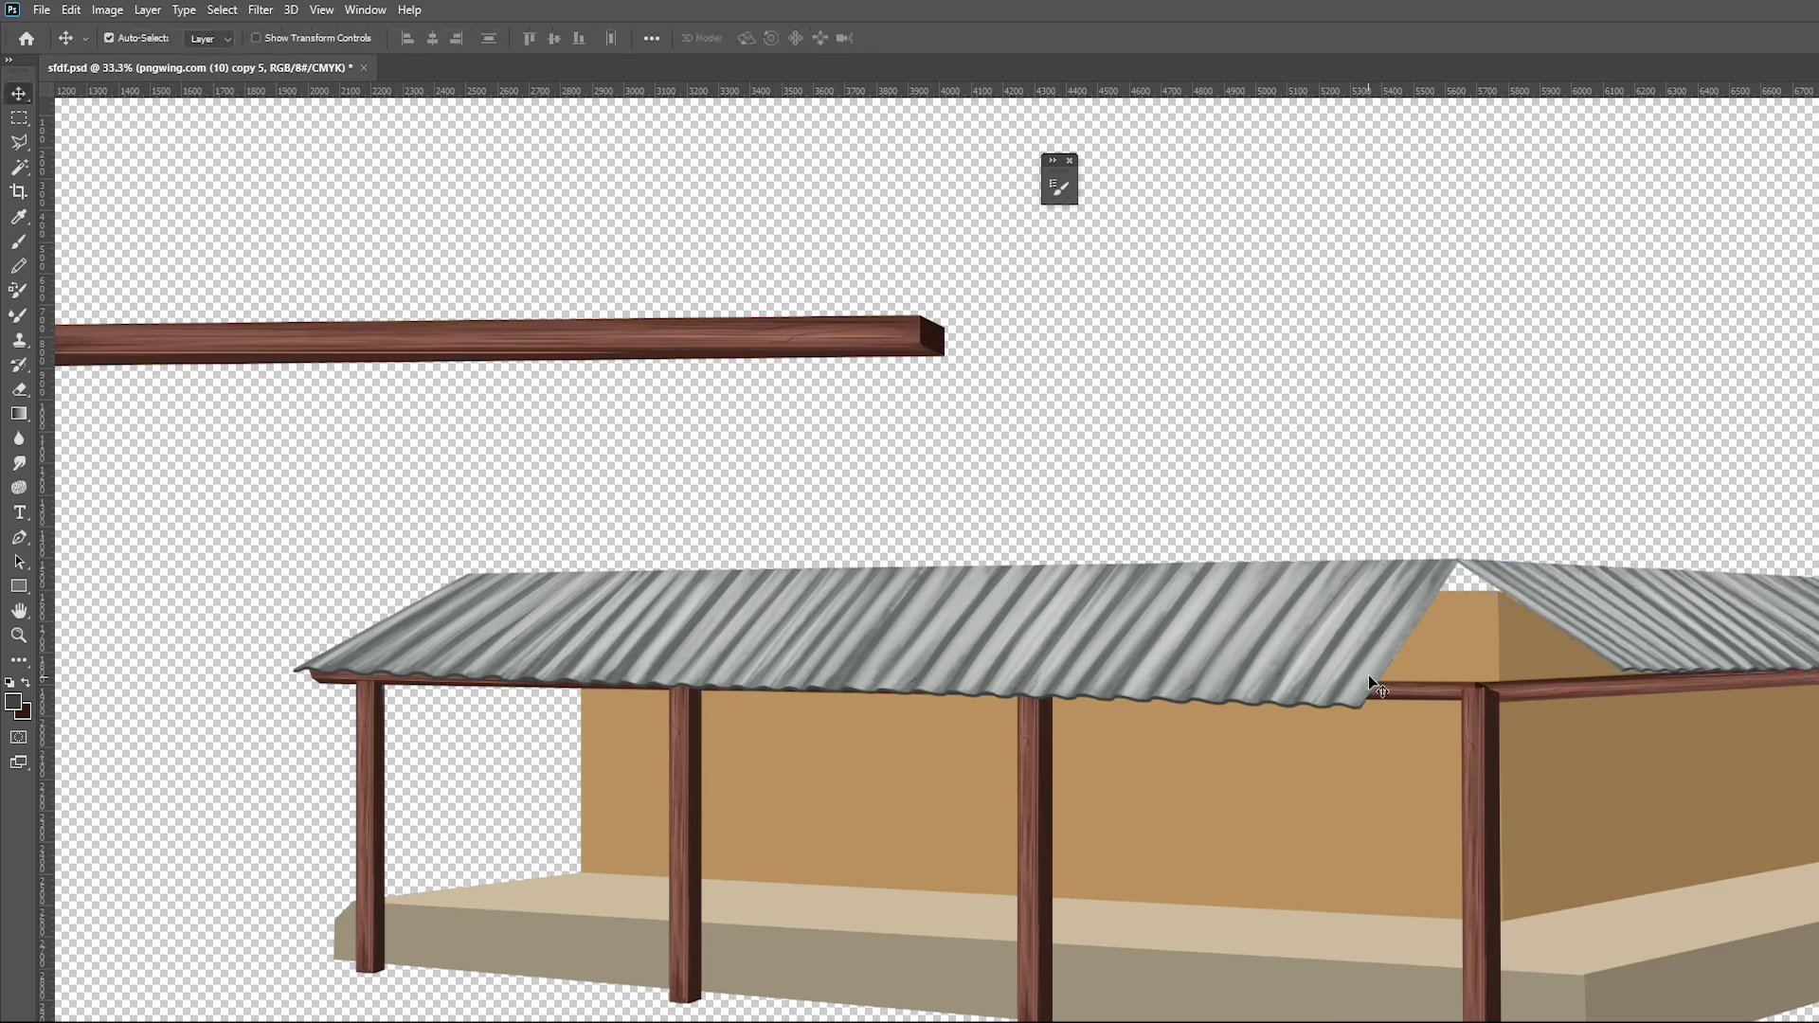
Duplicate the right roof sheet to the left and skew it into a slanted shape
{"action": "left_click_drag", "start_coordinate": [1660, 639], "coordinate": [1454, 633]}
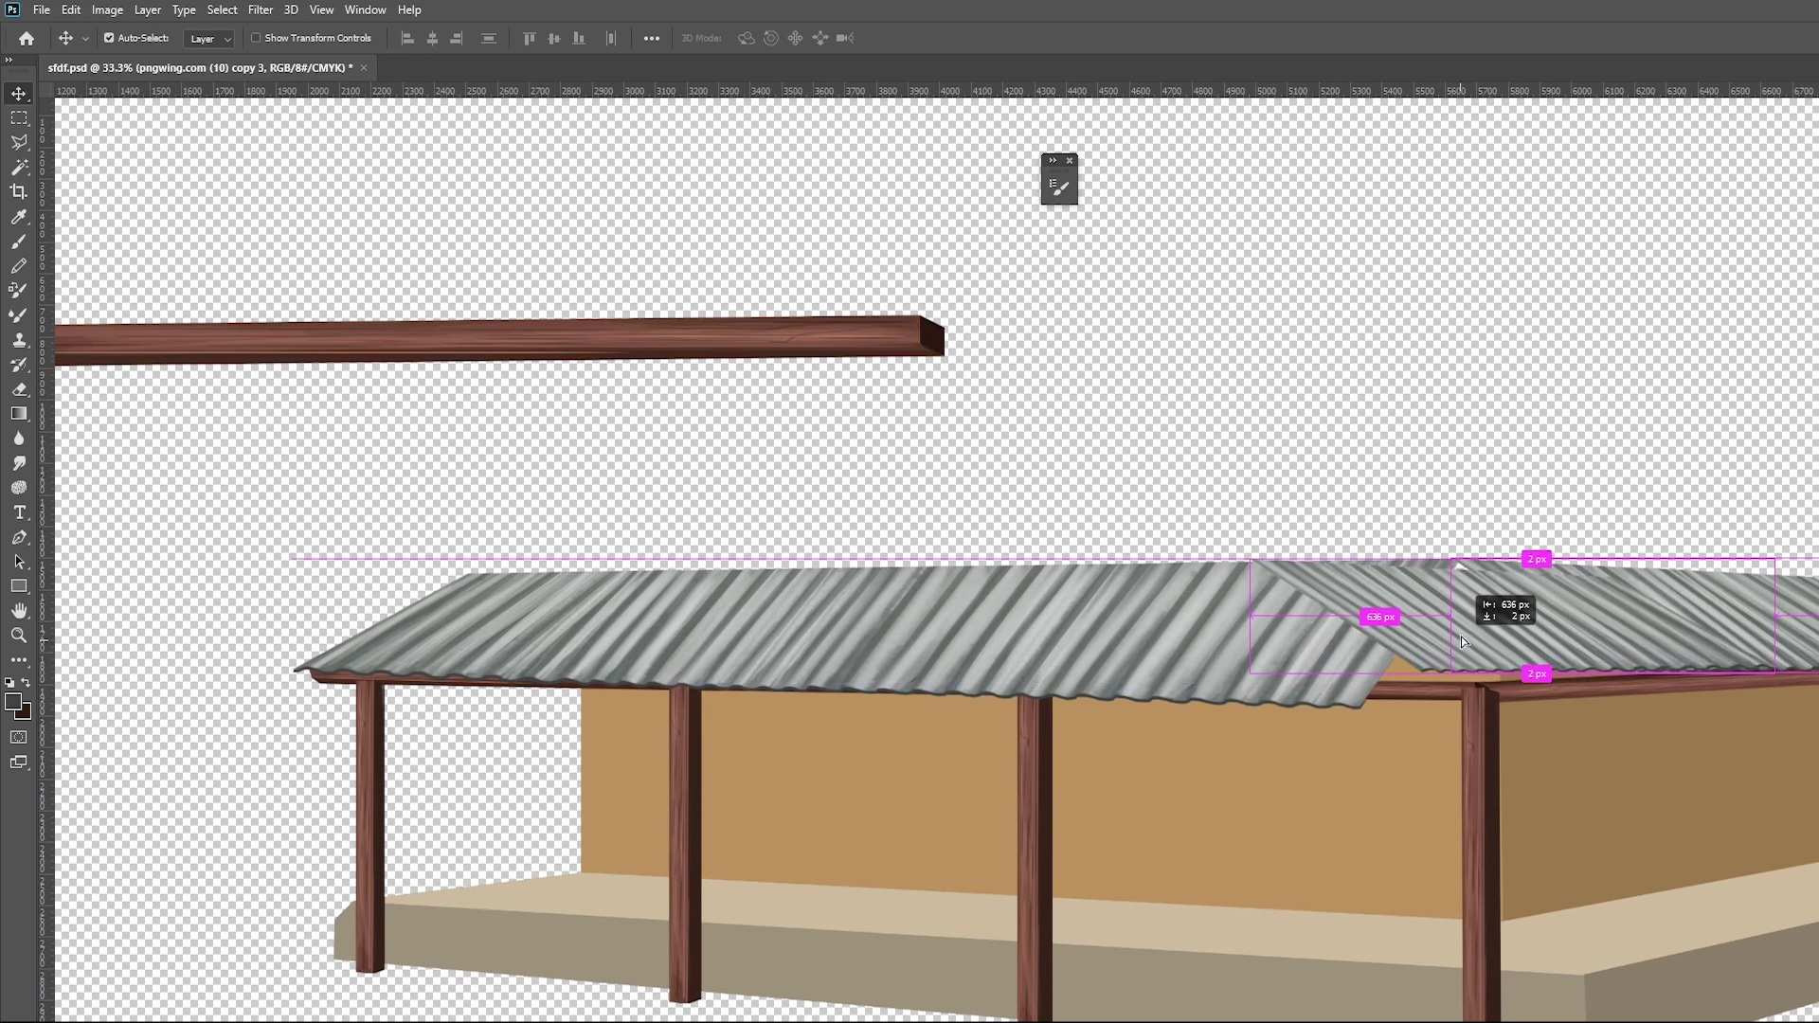
{"action": "key", "text": "ctrl+t"}
{"action": "left_click_drag", "start_coordinate": [1653, 636], "coordinate": [1538, 623]}
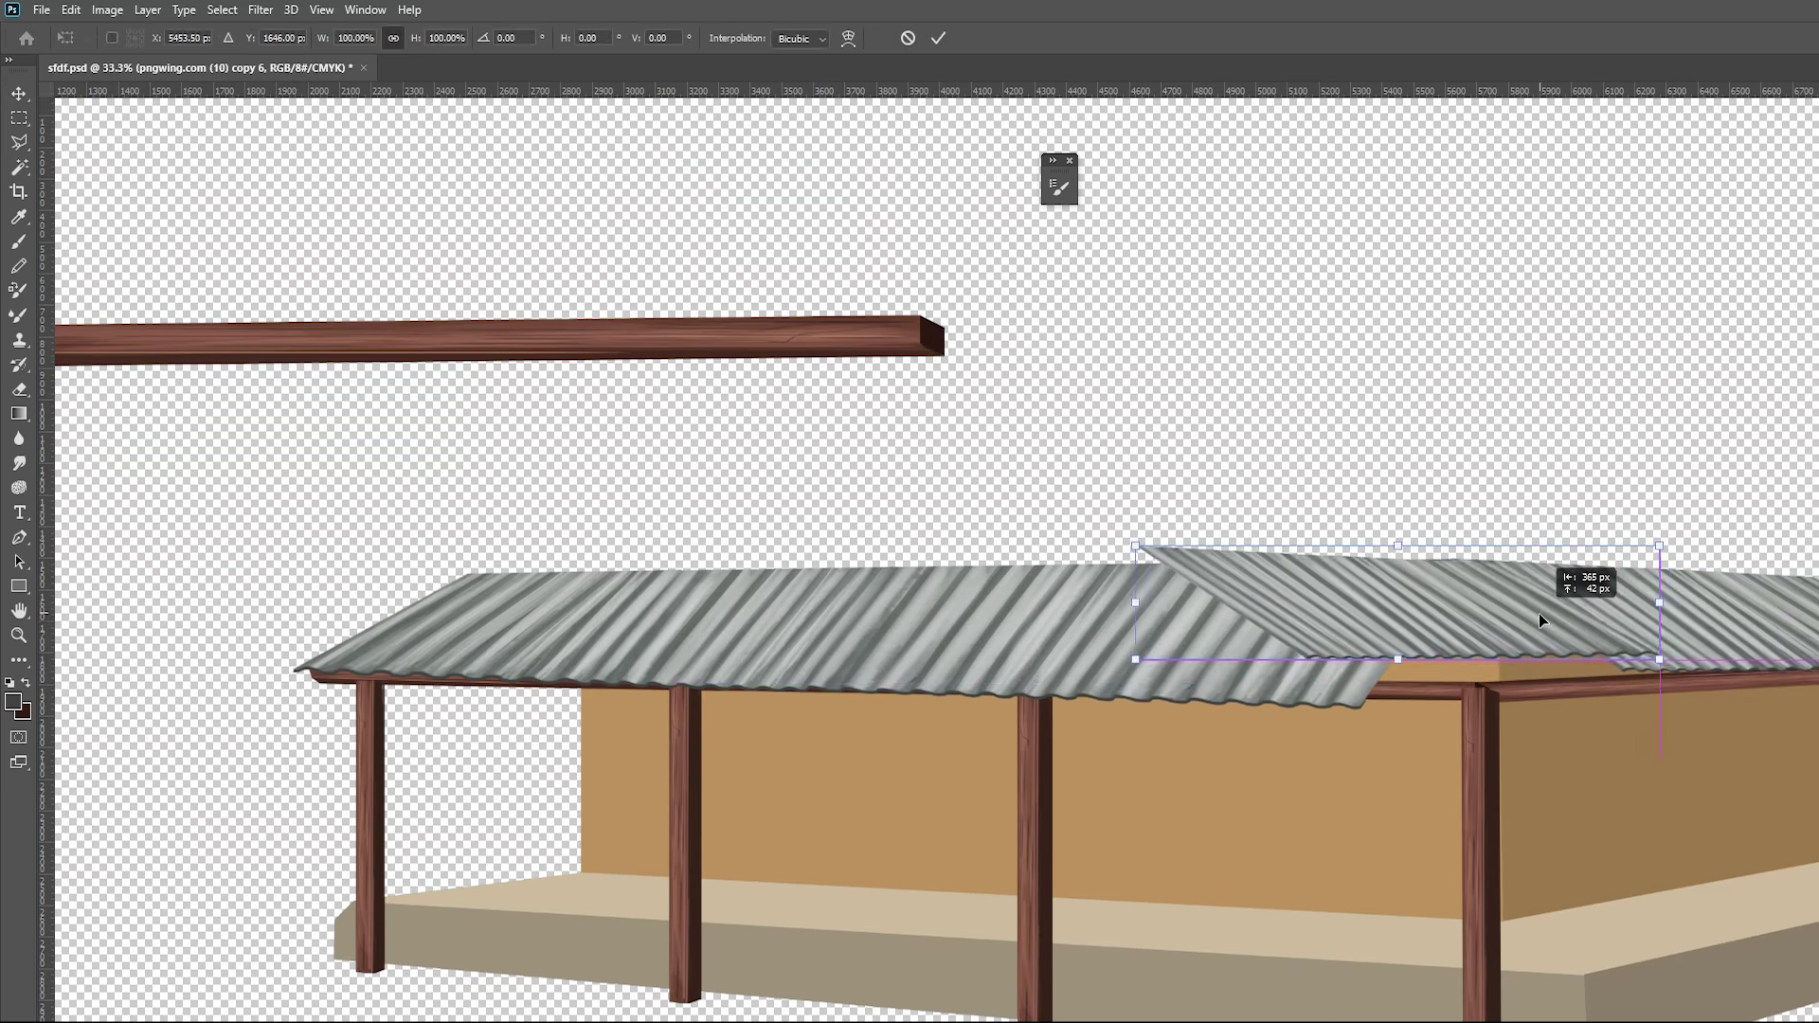
{"action": "left_click_drag", "start_coordinate": [1639, 674], "coordinate": [1637, 681]}
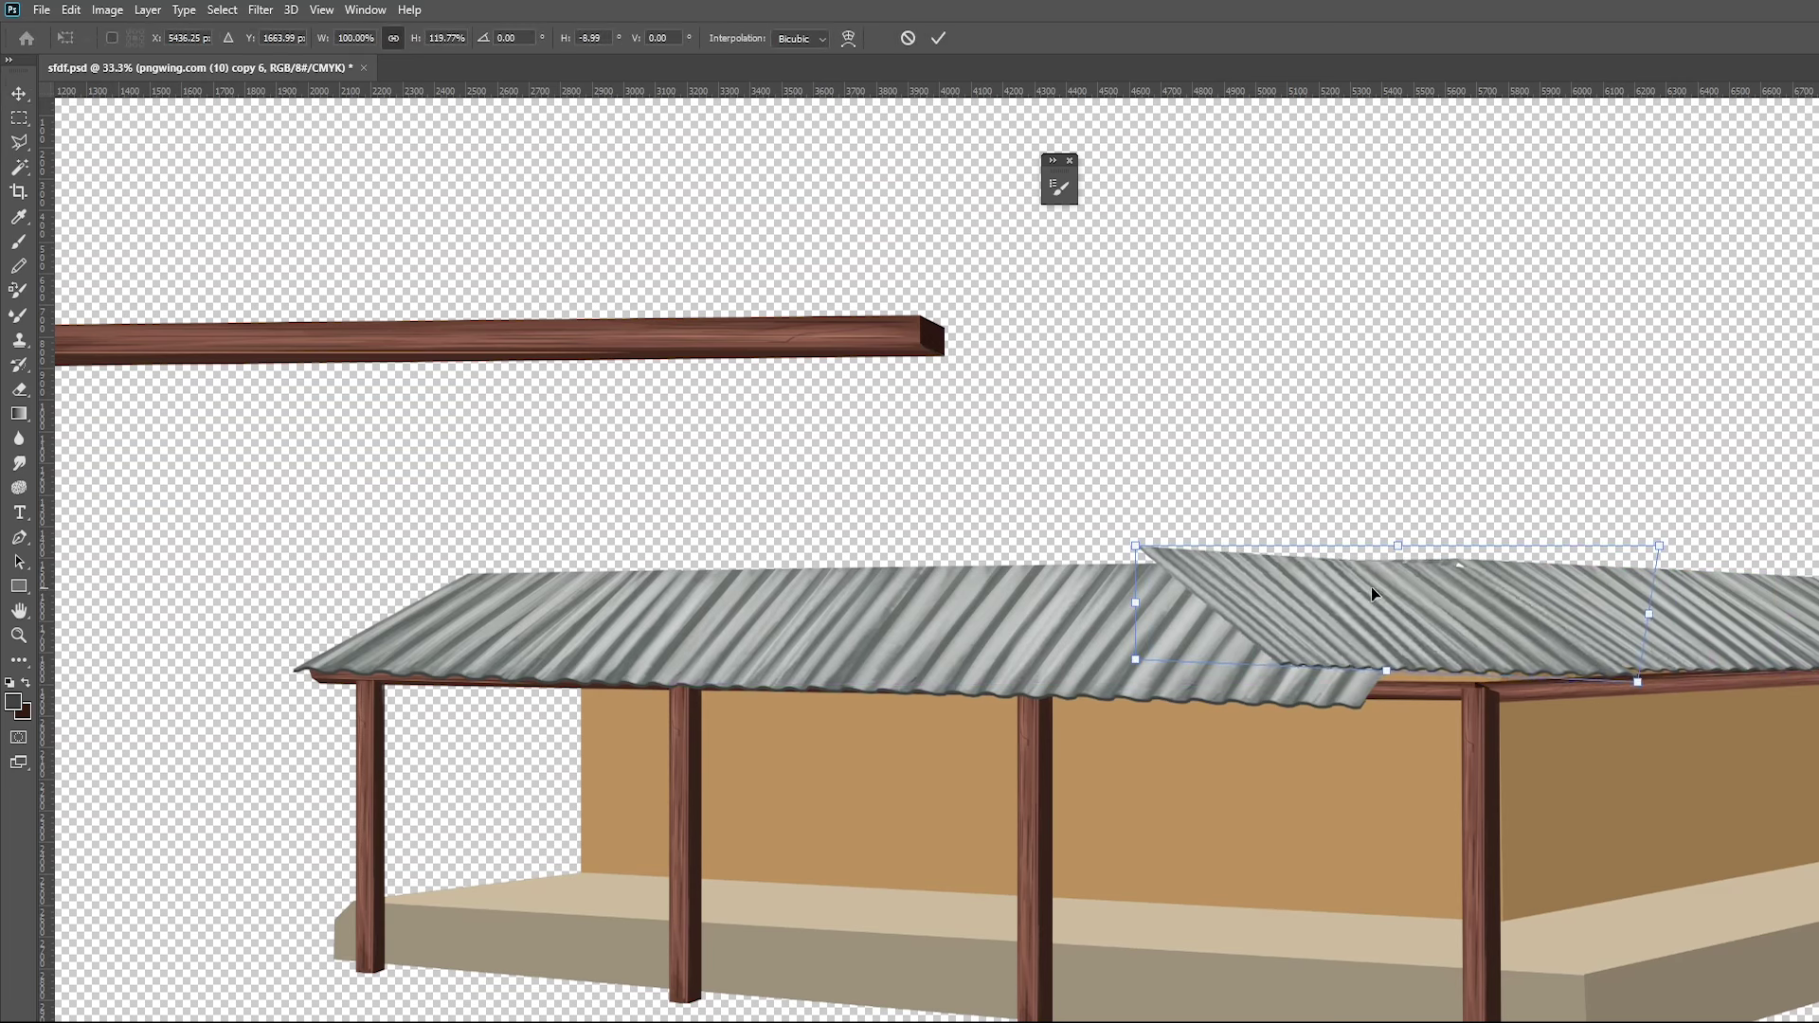
{"action": "mouse_move", "coordinate": [1137, 548]}
{"action": "left_mouse_down"}
{"action": "mouse_move", "coordinate": [1313, 588]}
{"action": "mouse_move", "coordinate": [1373, 561]}
{"action": "left_mouse_up"}
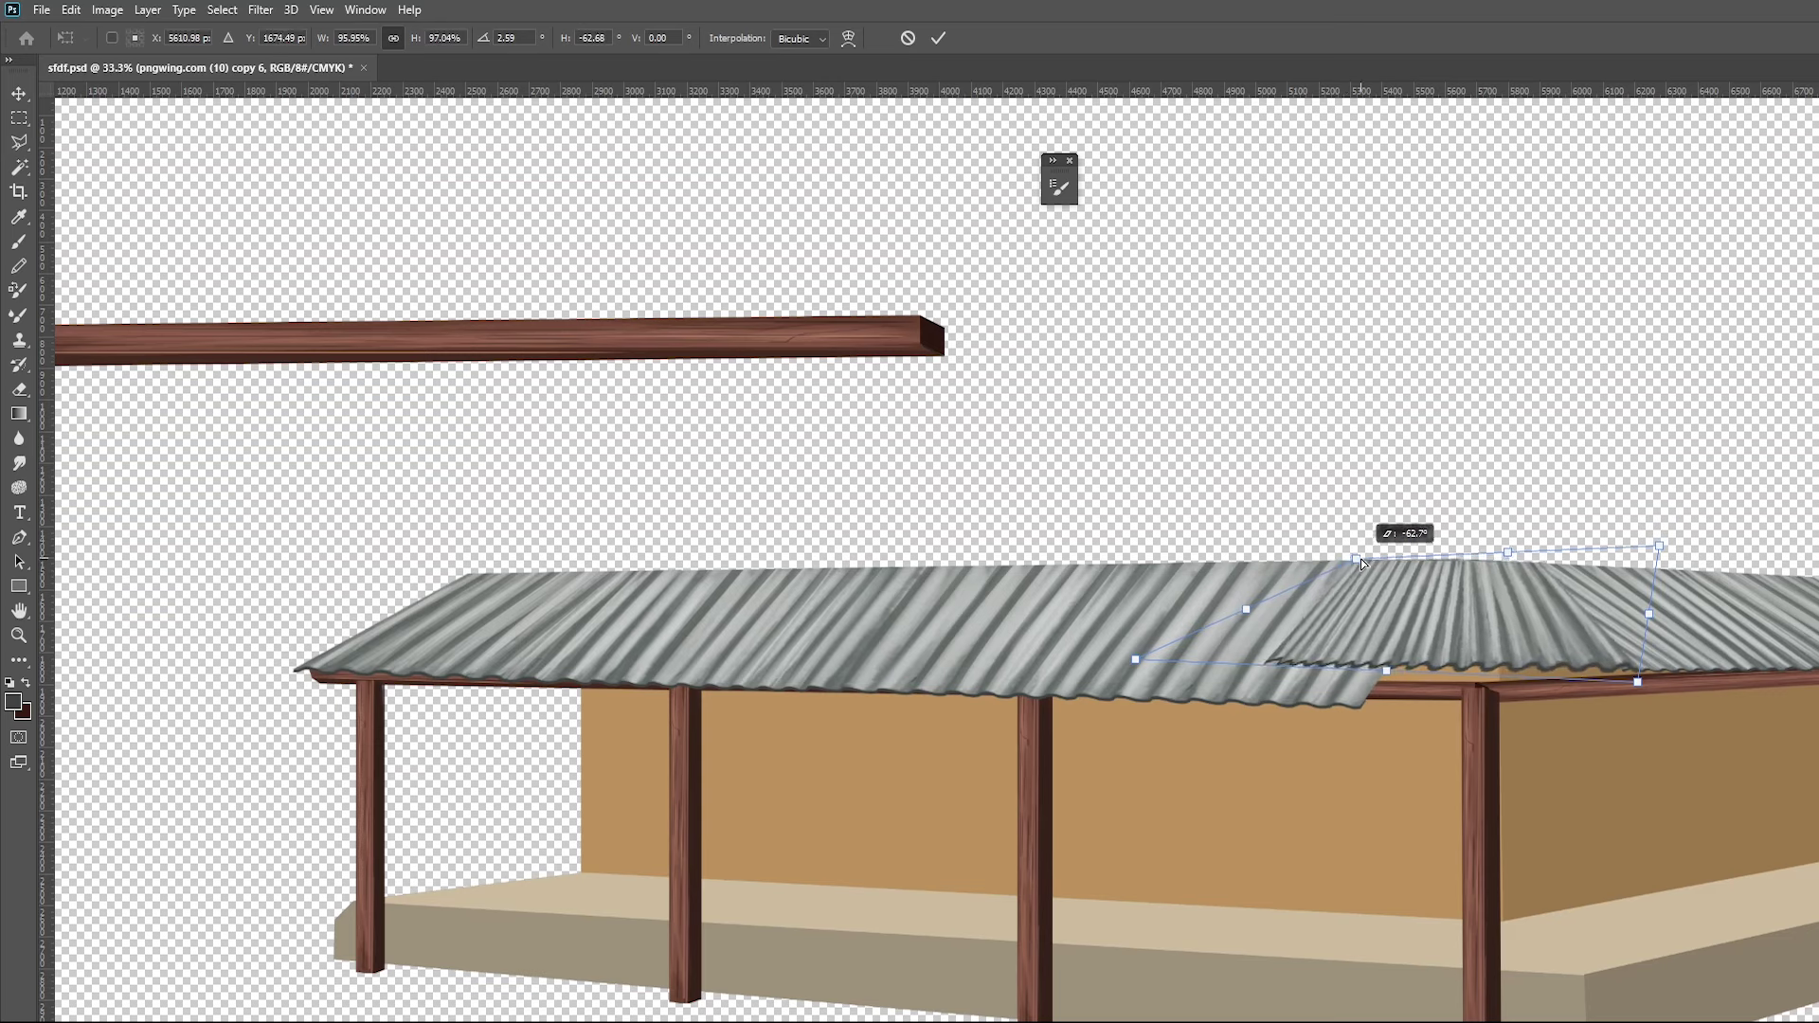
{"action": "left_click_drag", "start_coordinate": [1389, 668], "coordinate": [1407, 697]}
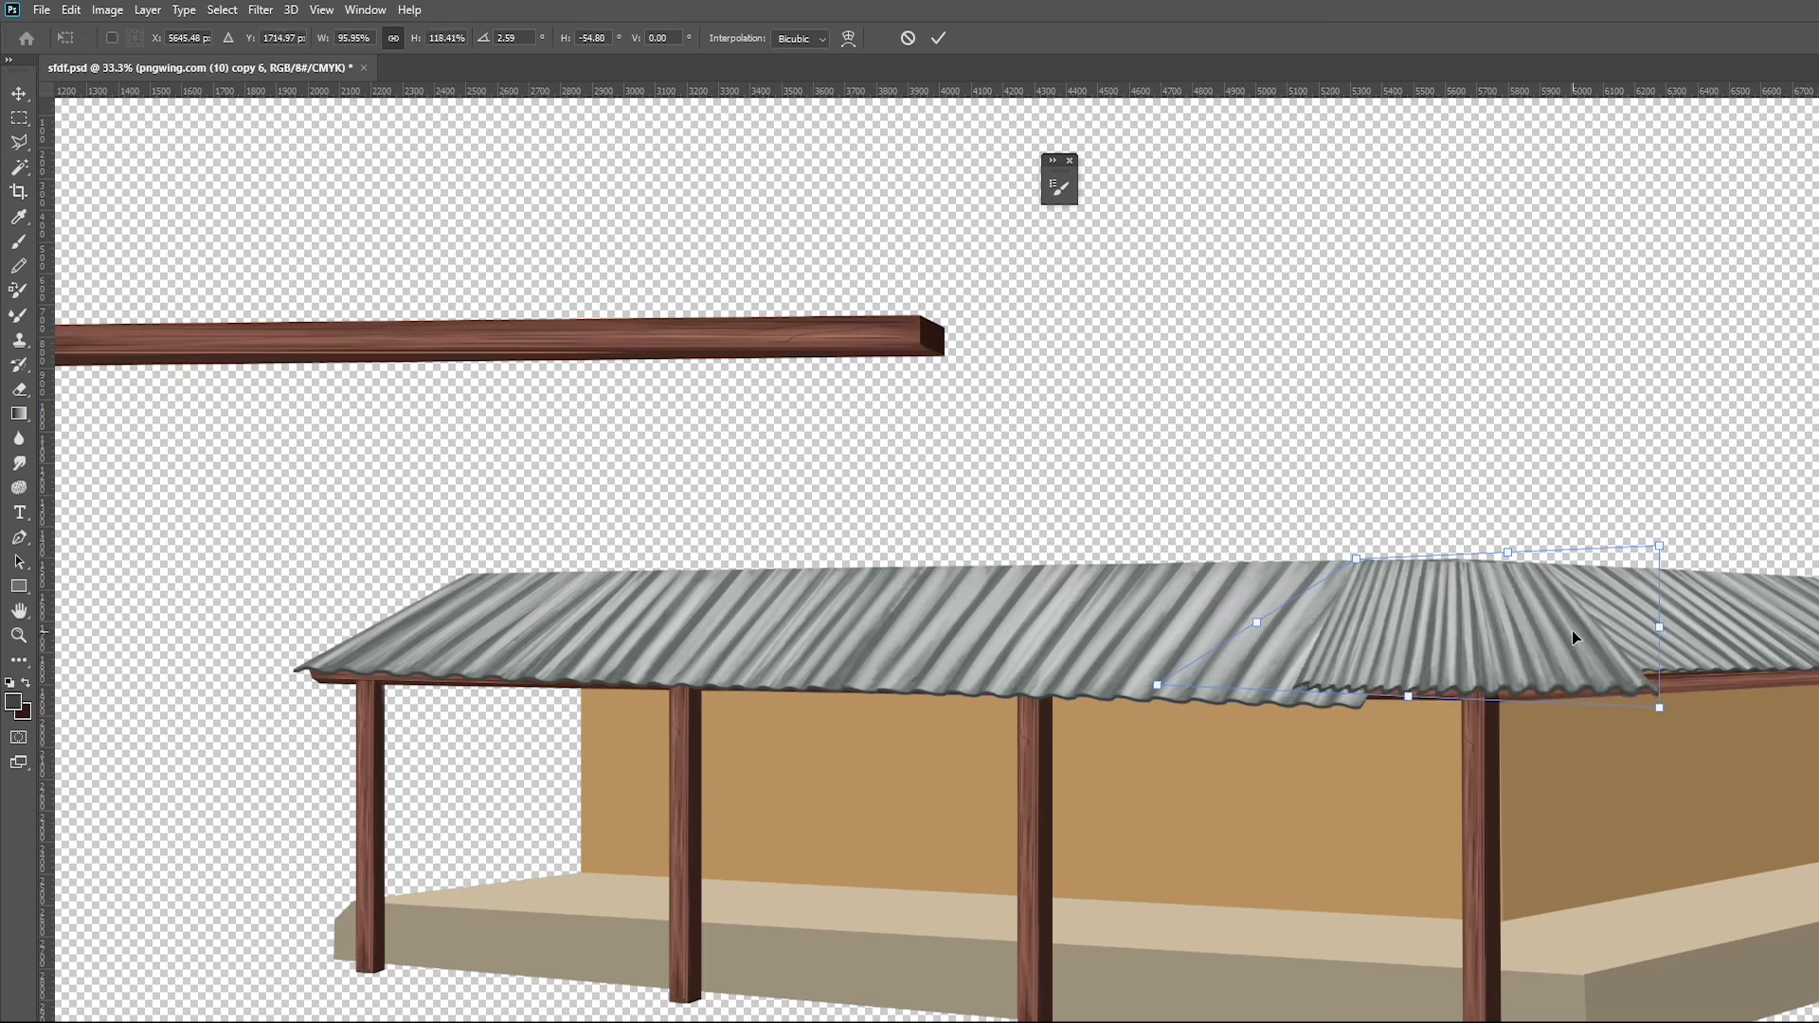
{"action": "key", "text": "Return"}
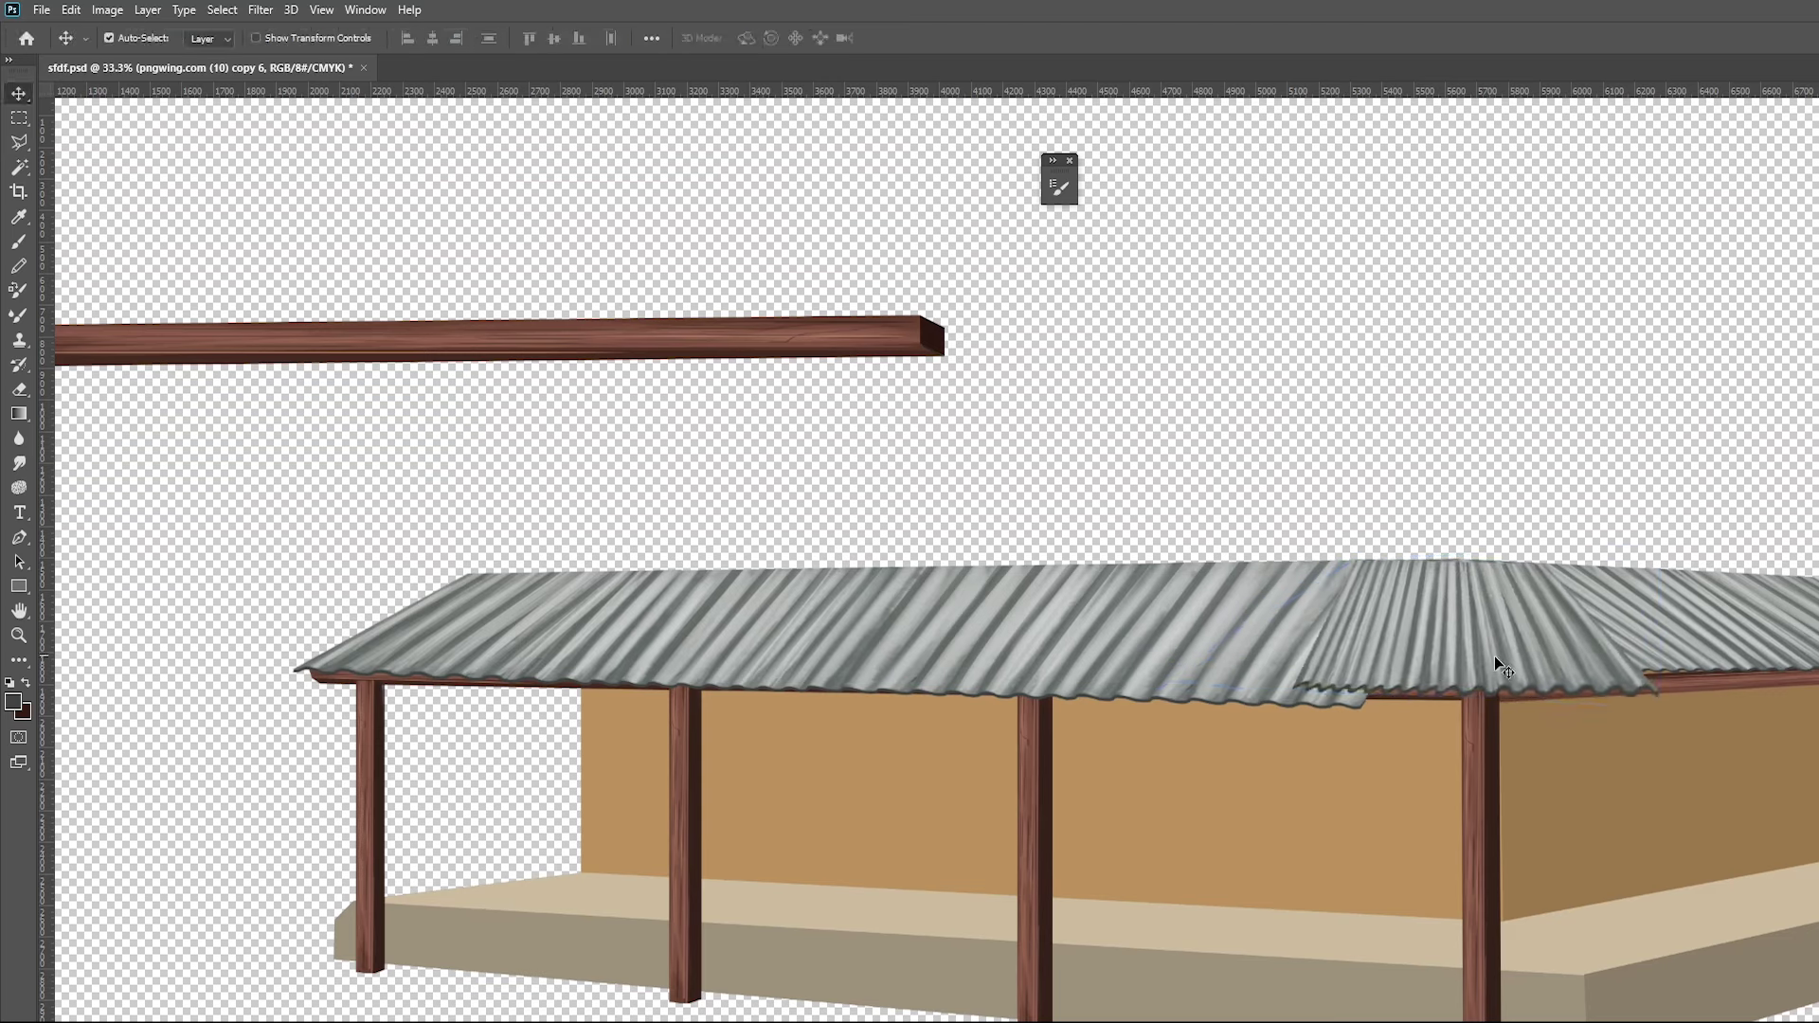
Taper the roof copy toward a hip point, flip it vertically, then undo the overlap
{"action": "key", "text": "ctrl+t"}
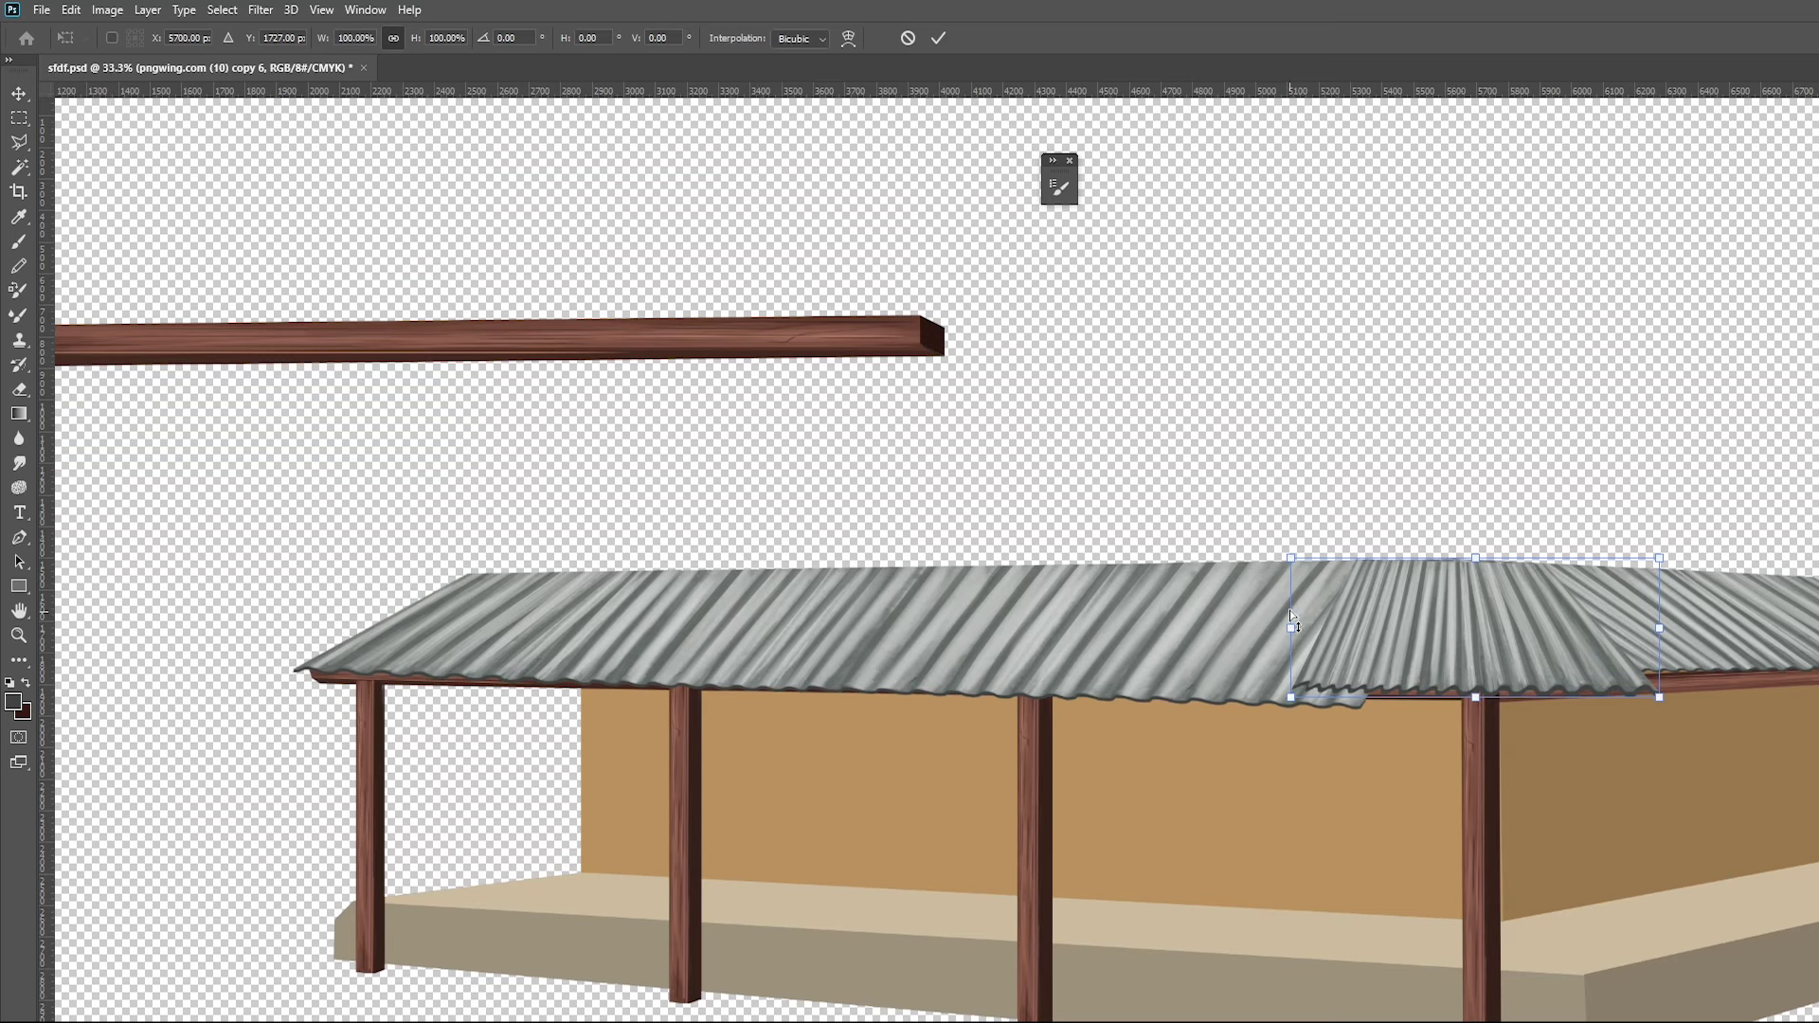
{"action": "left_click_drag", "start_coordinate": [1291, 558], "coordinate": [1324, 565]}
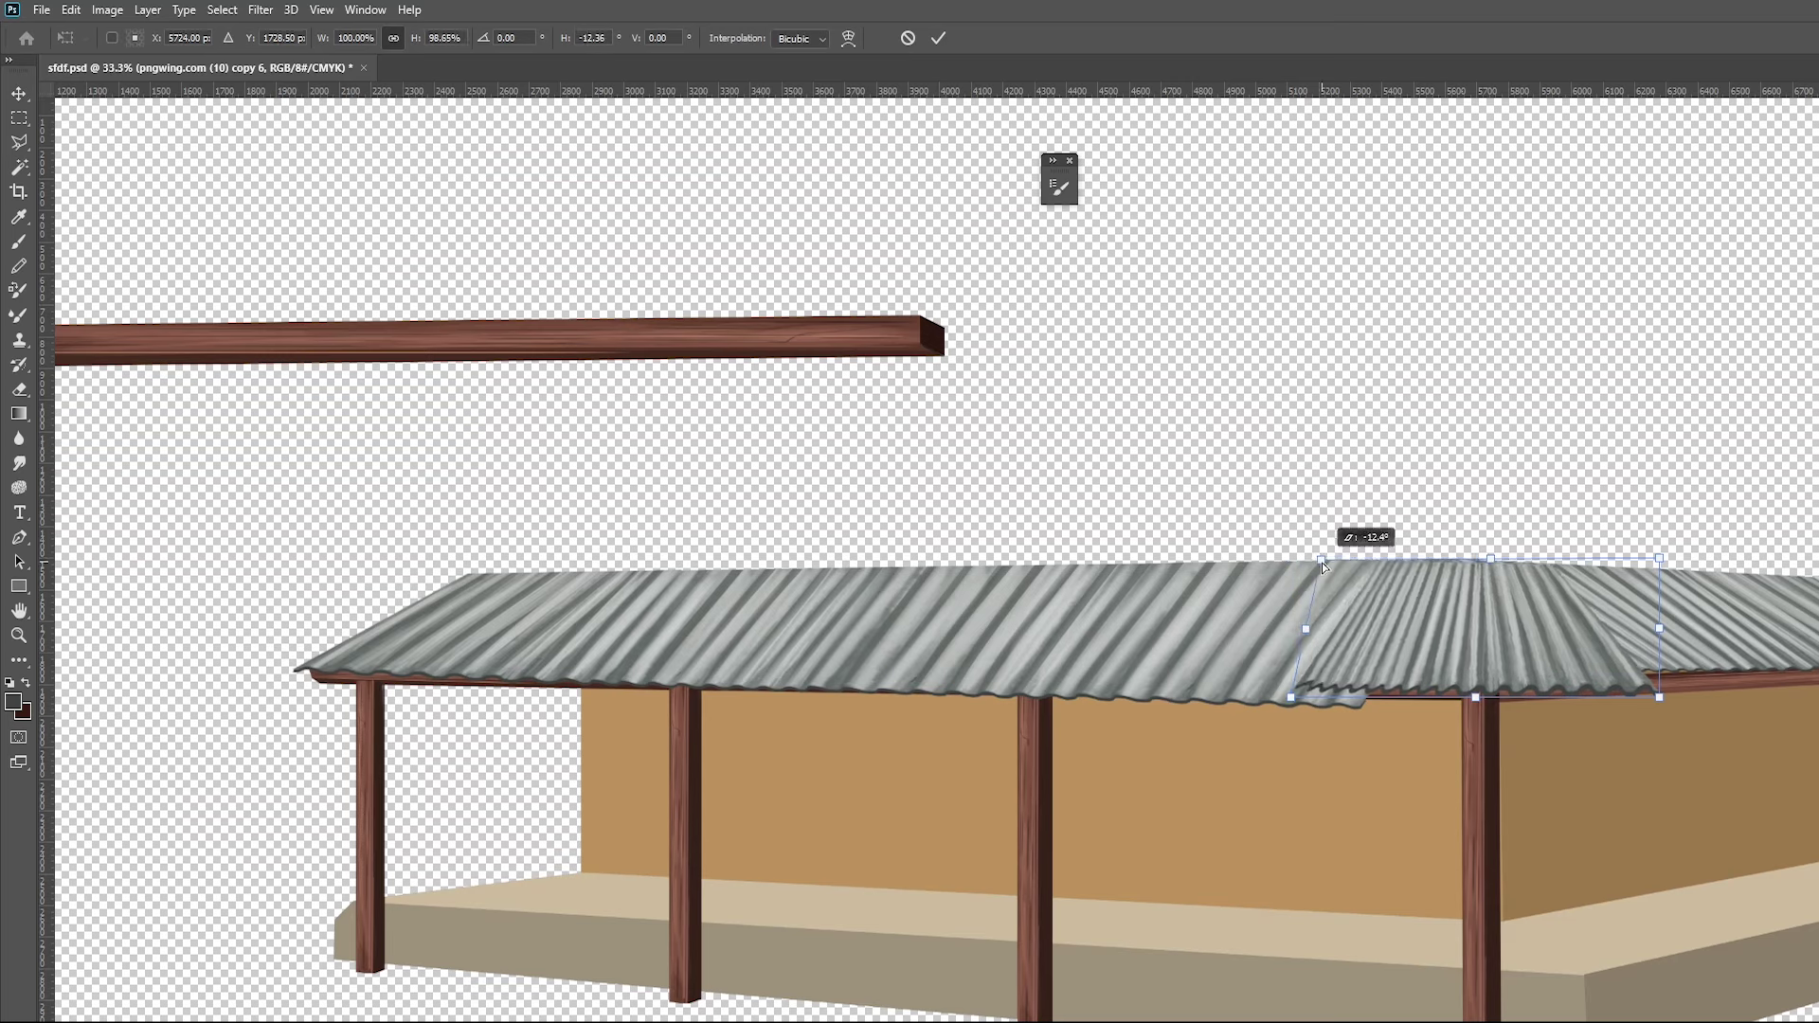
{"action": "left_click_drag", "start_coordinate": [1657, 559], "coordinate": [1611, 556]}
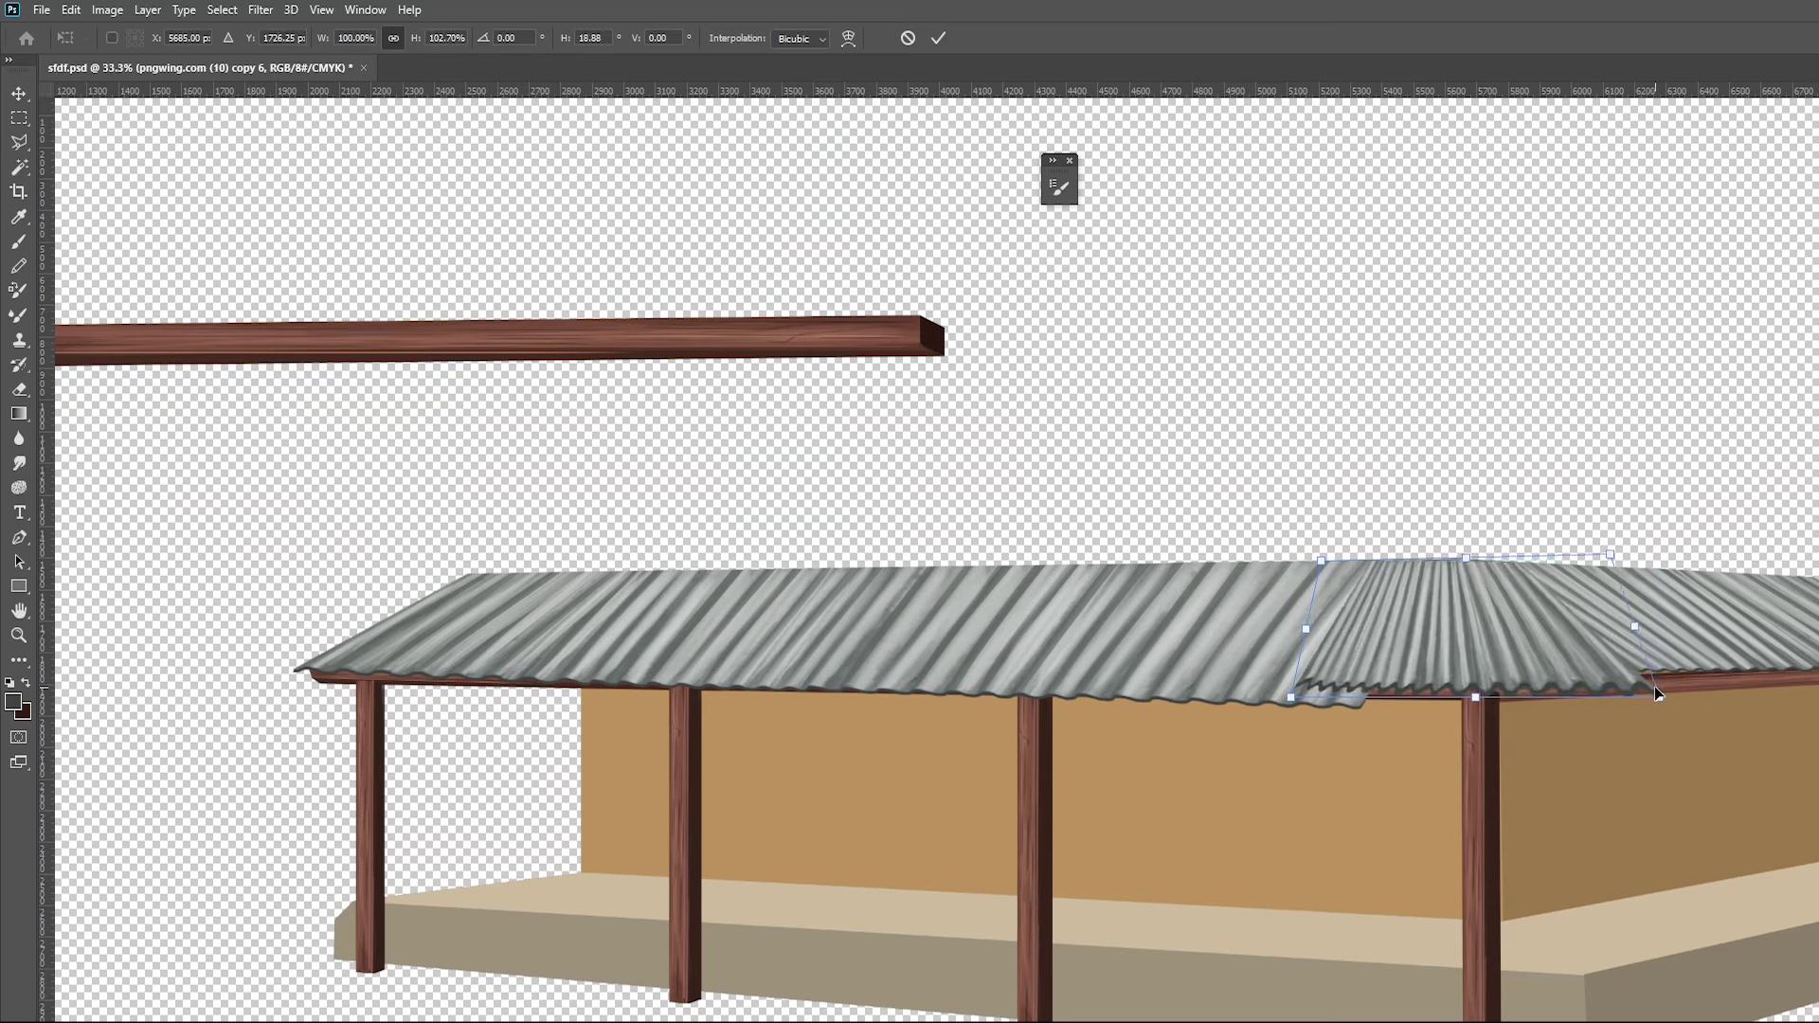
{"action": "left_click_drag", "start_coordinate": [1647, 678], "coordinate": [1631, 667]}
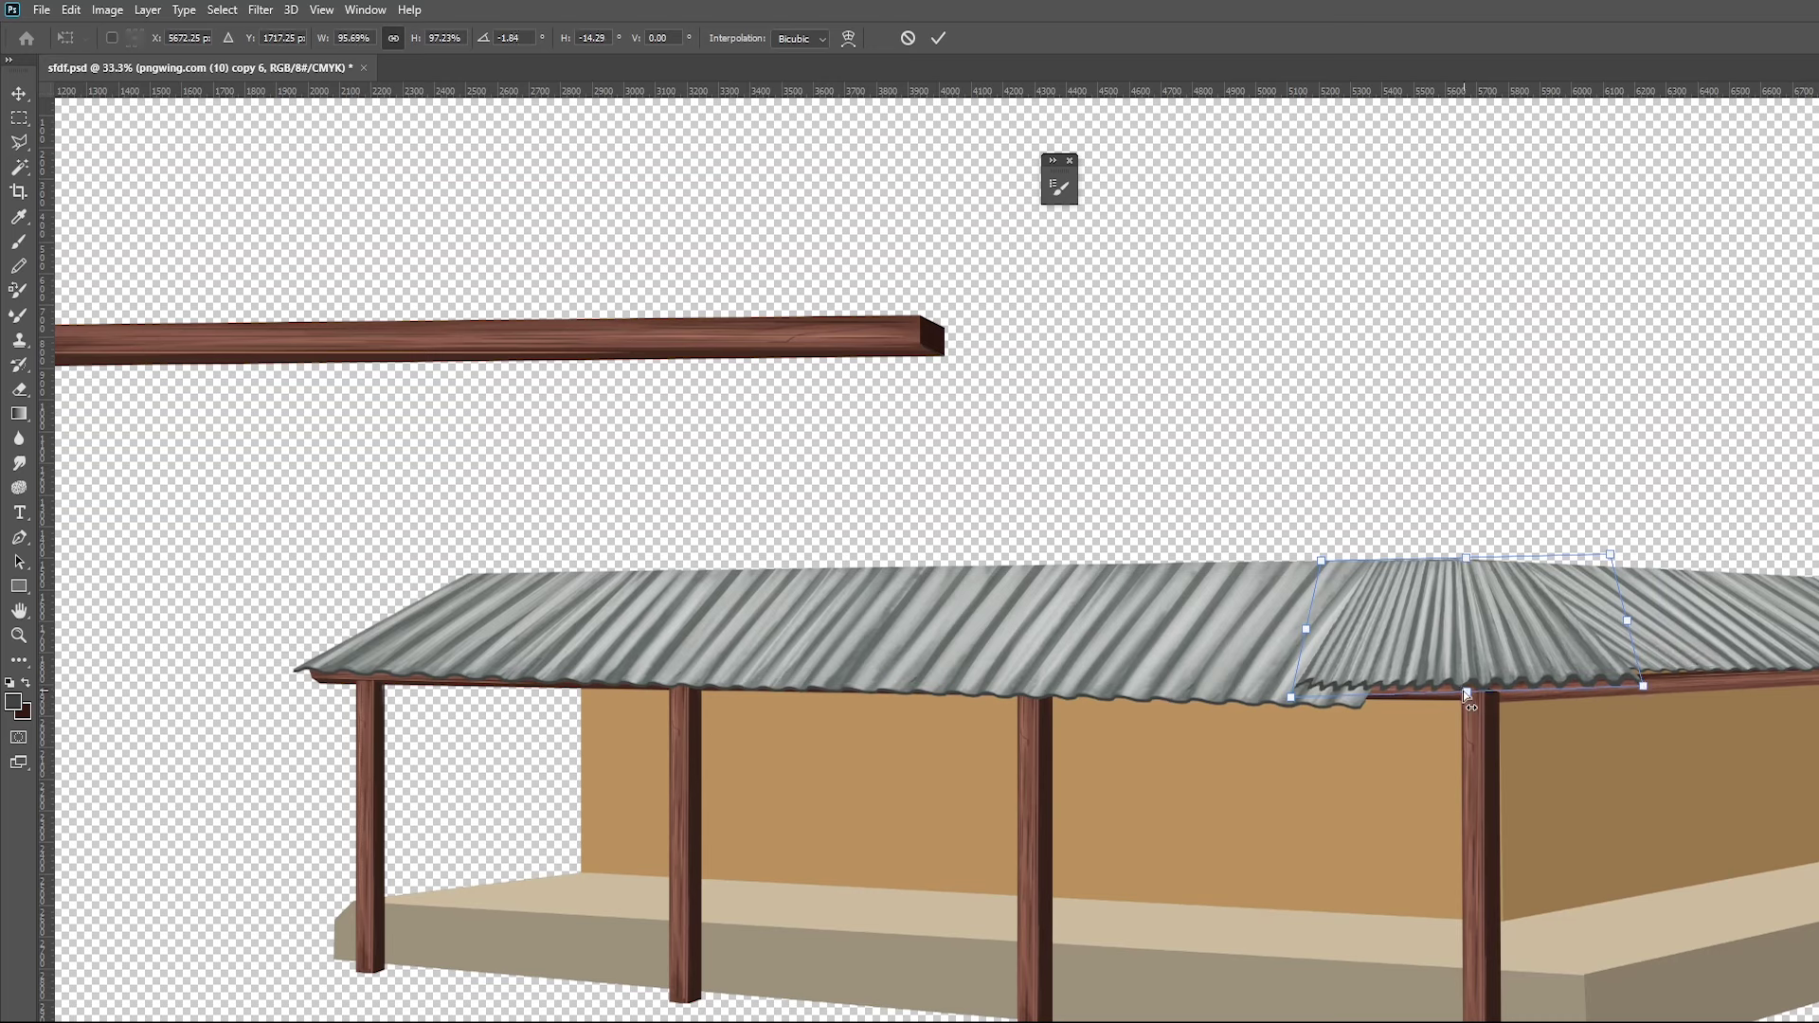
{"action": "mouse_move", "coordinate": [1305, 628]}
{"action": "left_mouse_down"}
{"action": "mouse_move", "coordinate": [1129, 621]}
{"action": "mouse_move", "coordinate": [1270, 559]}
{"action": "left_mouse_up"}
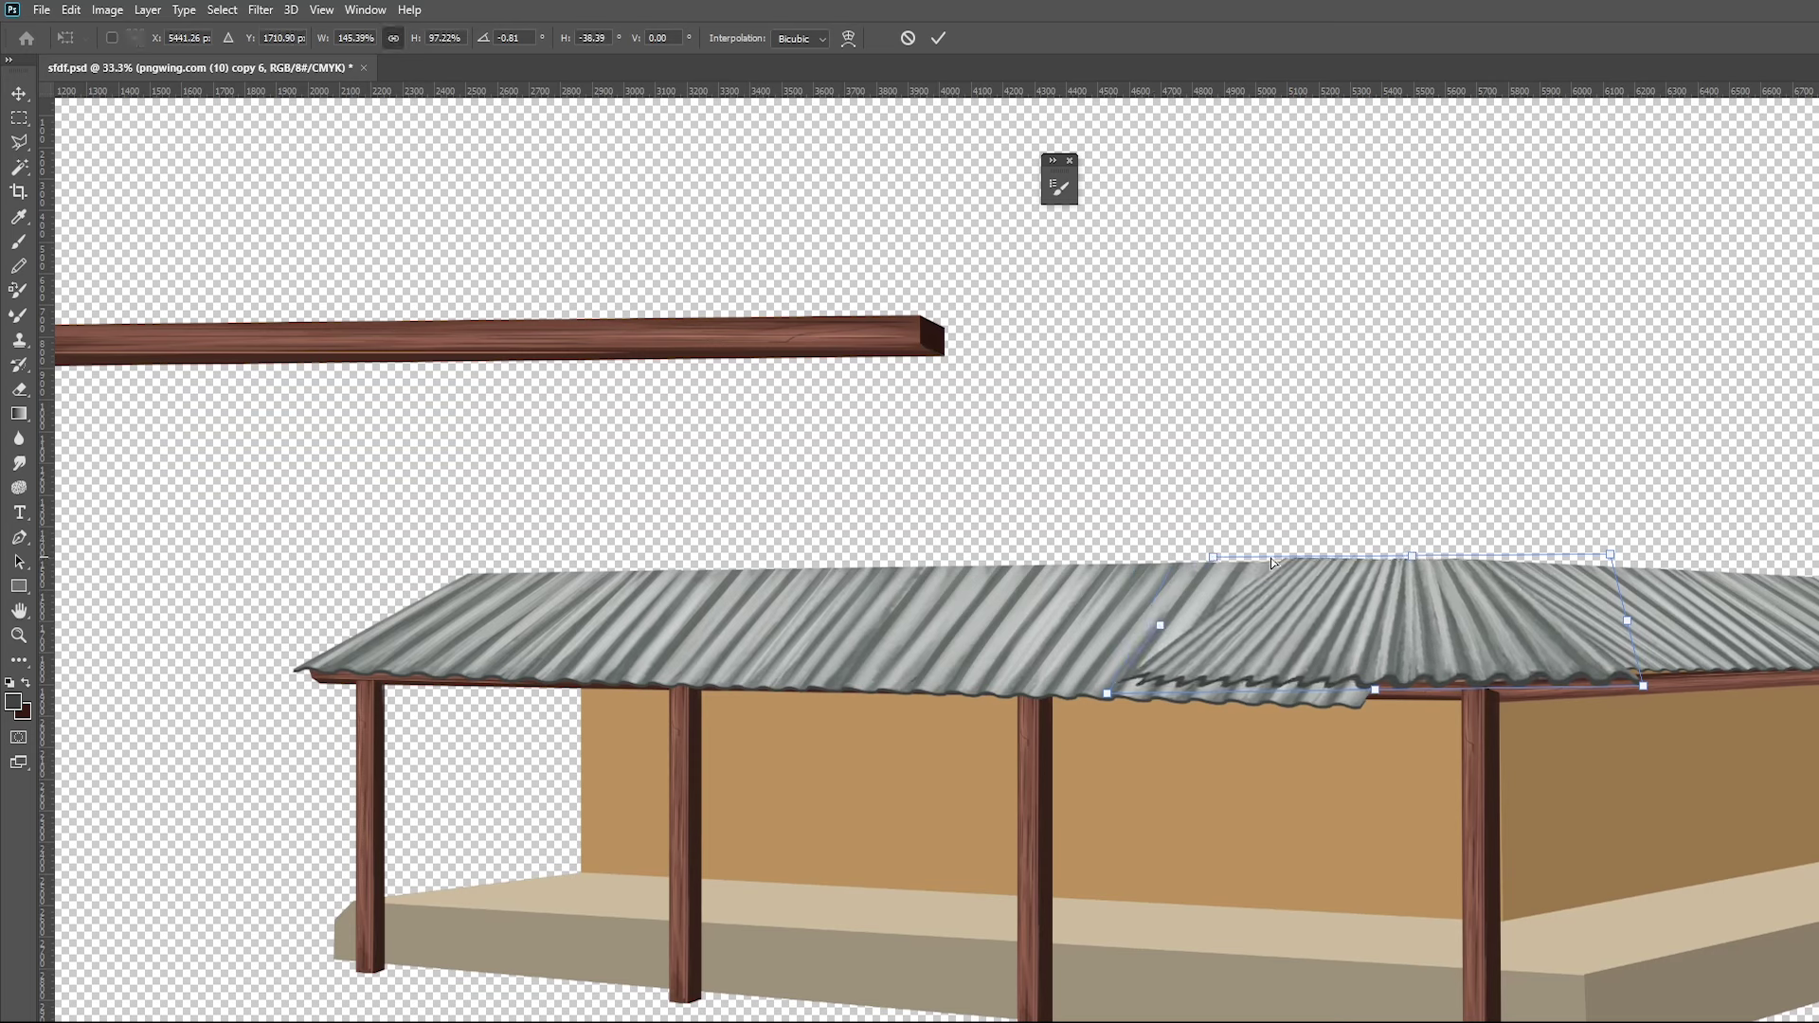
{"action": "left_click_drag", "start_coordinate": [1603, 560], "coordinate": [1563, 561]}
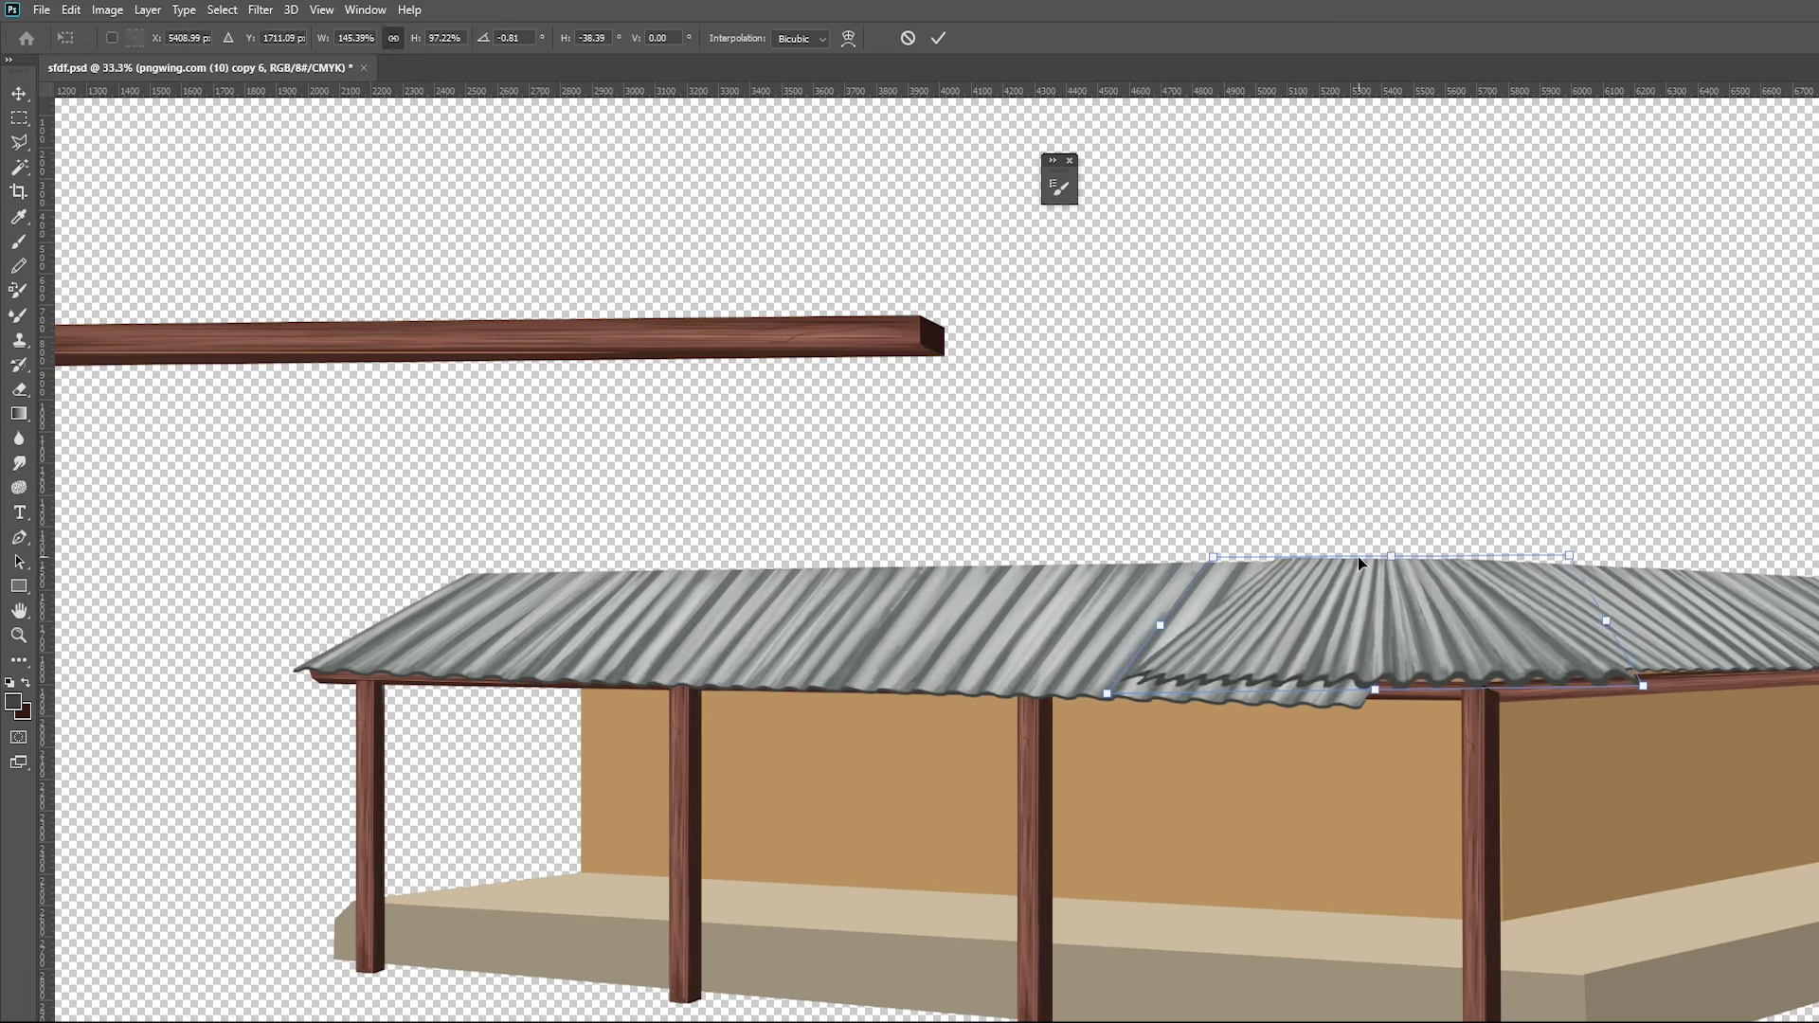
{"action": "right_click", "coordinate": [1408, 623]}
{"action": "left_click", "coordinate": [1469, 947]}
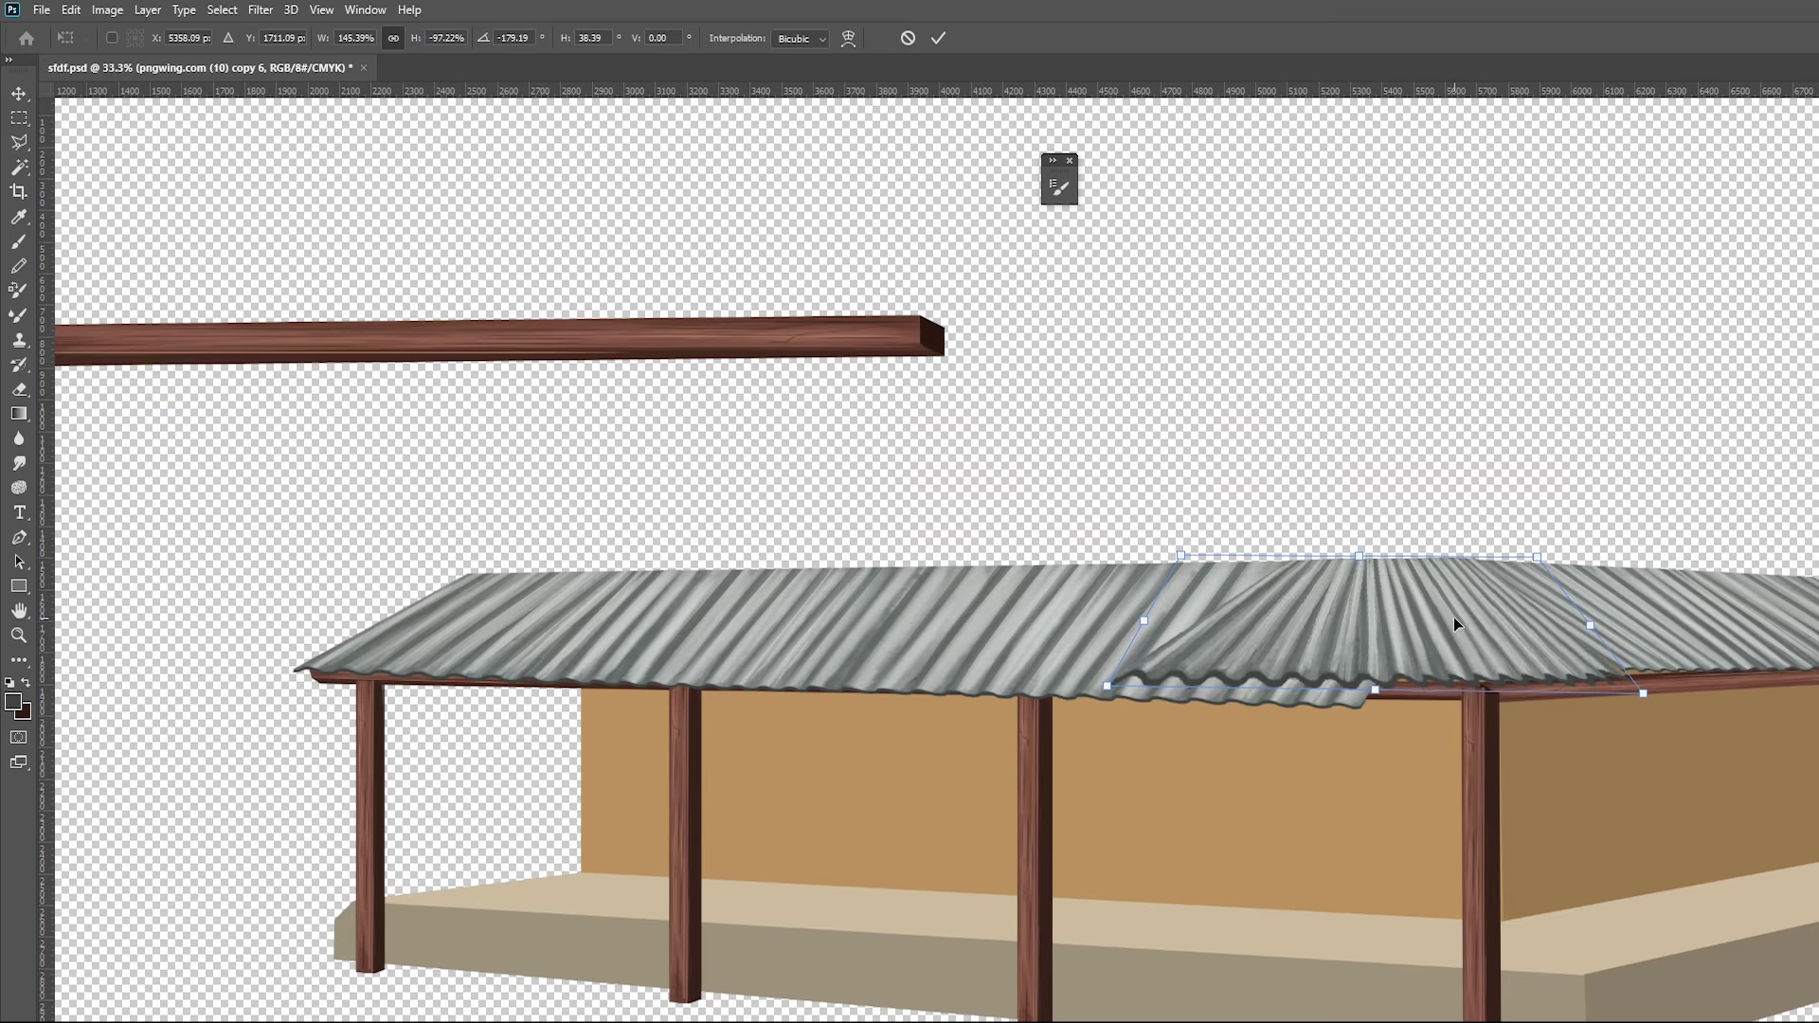
{"action": "key", "text": "Return"}
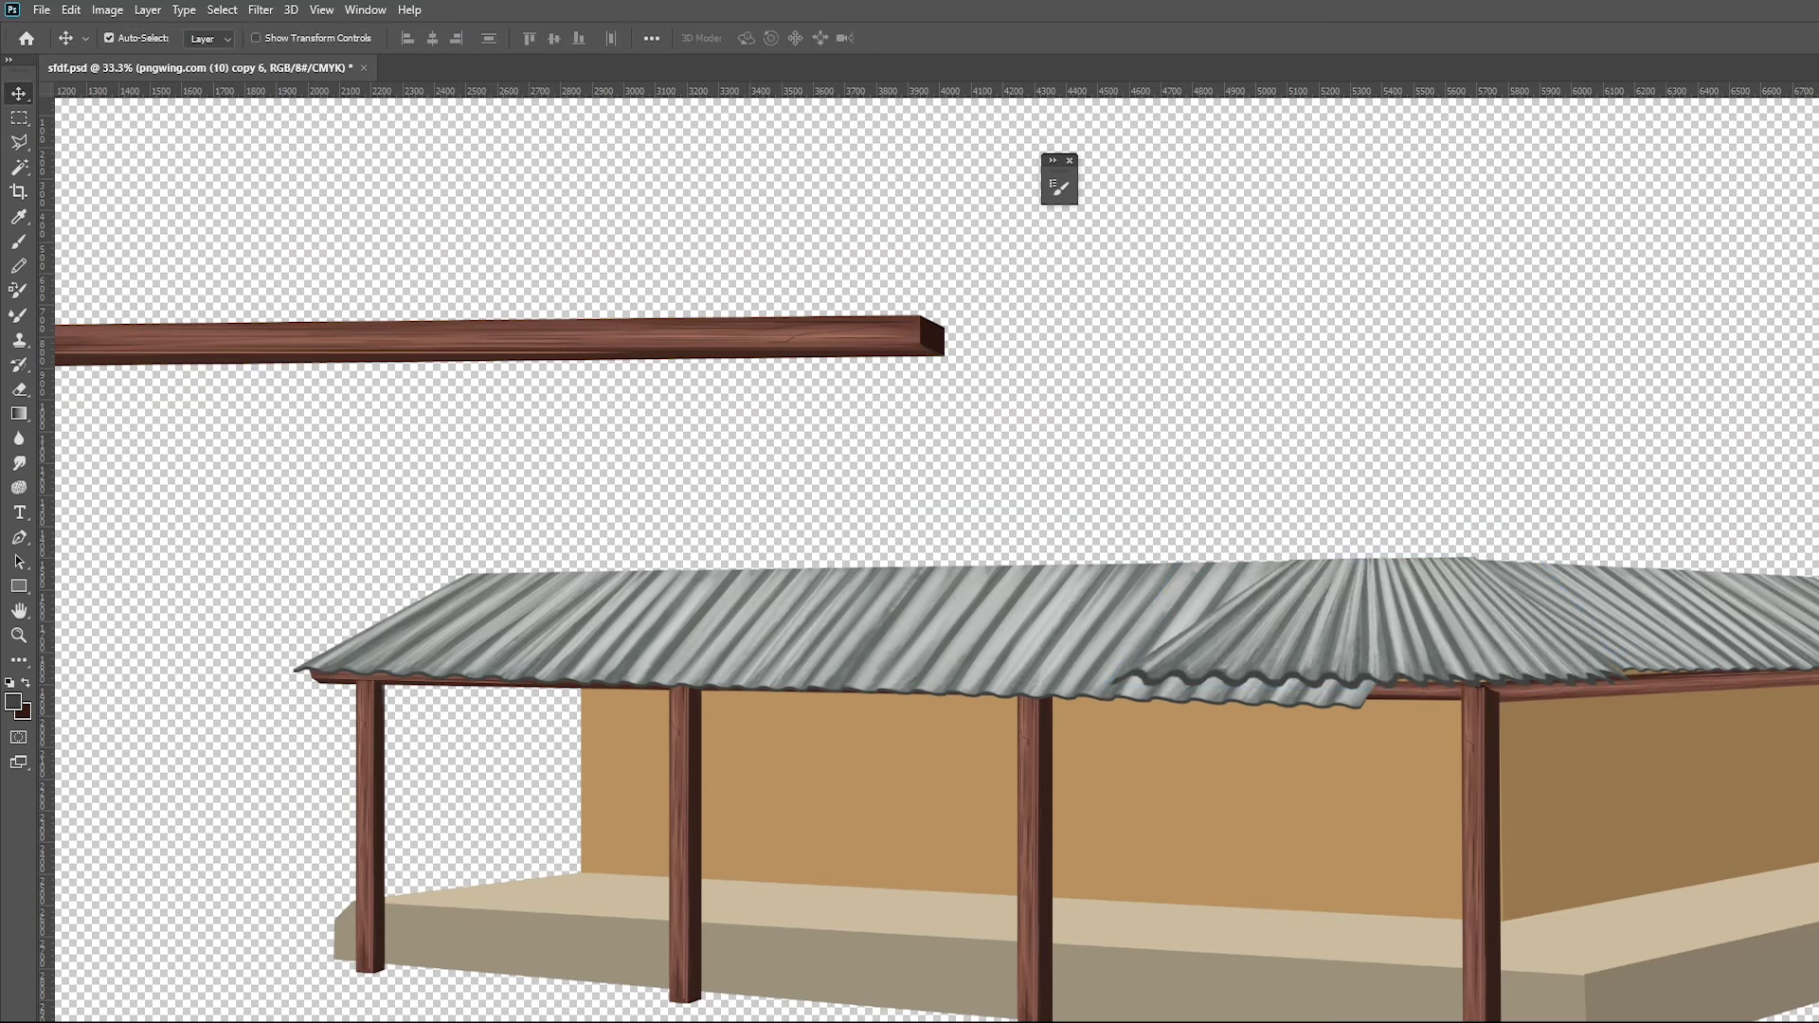
{"action": "key", "text": "ctrl+z"}
Move the hip section into place, skew its corners inward, and flip it horizontally
{"action": "left_click_drag", "start_coordinate": [1549, 673], "coordinate": [1377, 705]}
{"action": "key", "text": "ctrl+t"}
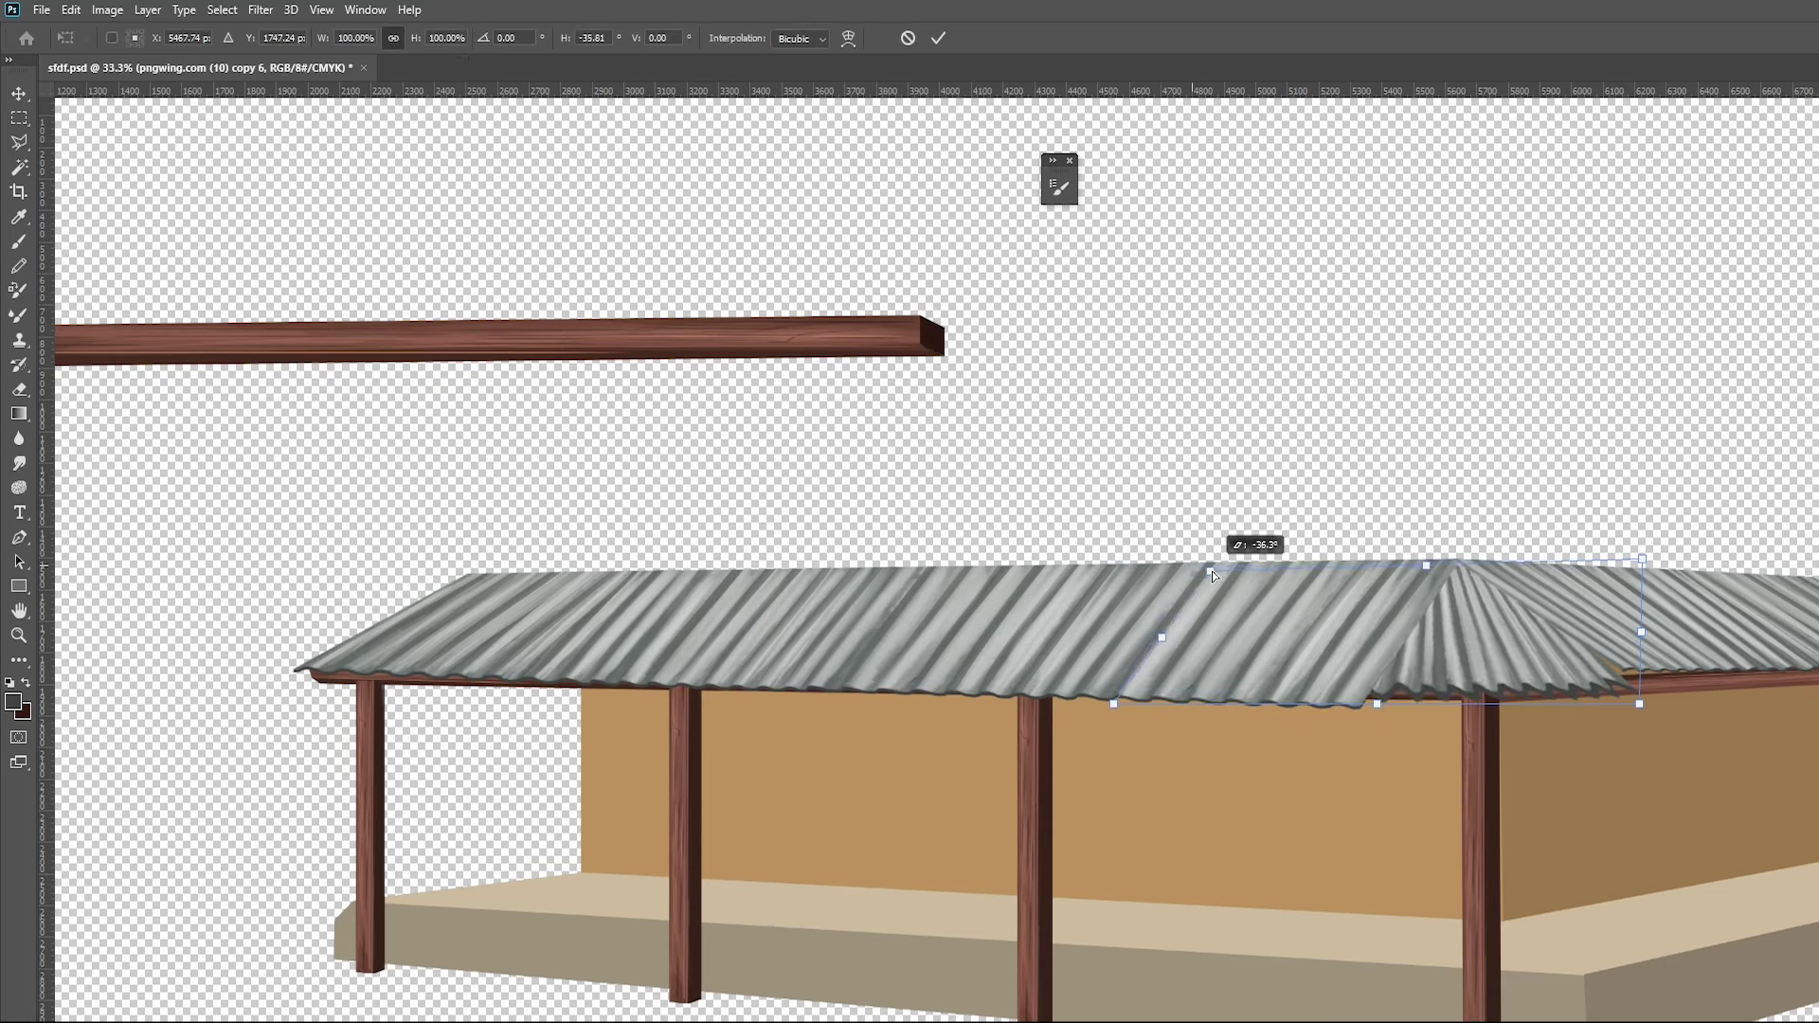
{"action": "left_click_drag", "start_coordinate": [1155, 565], "coordinate": [1229, 563]}
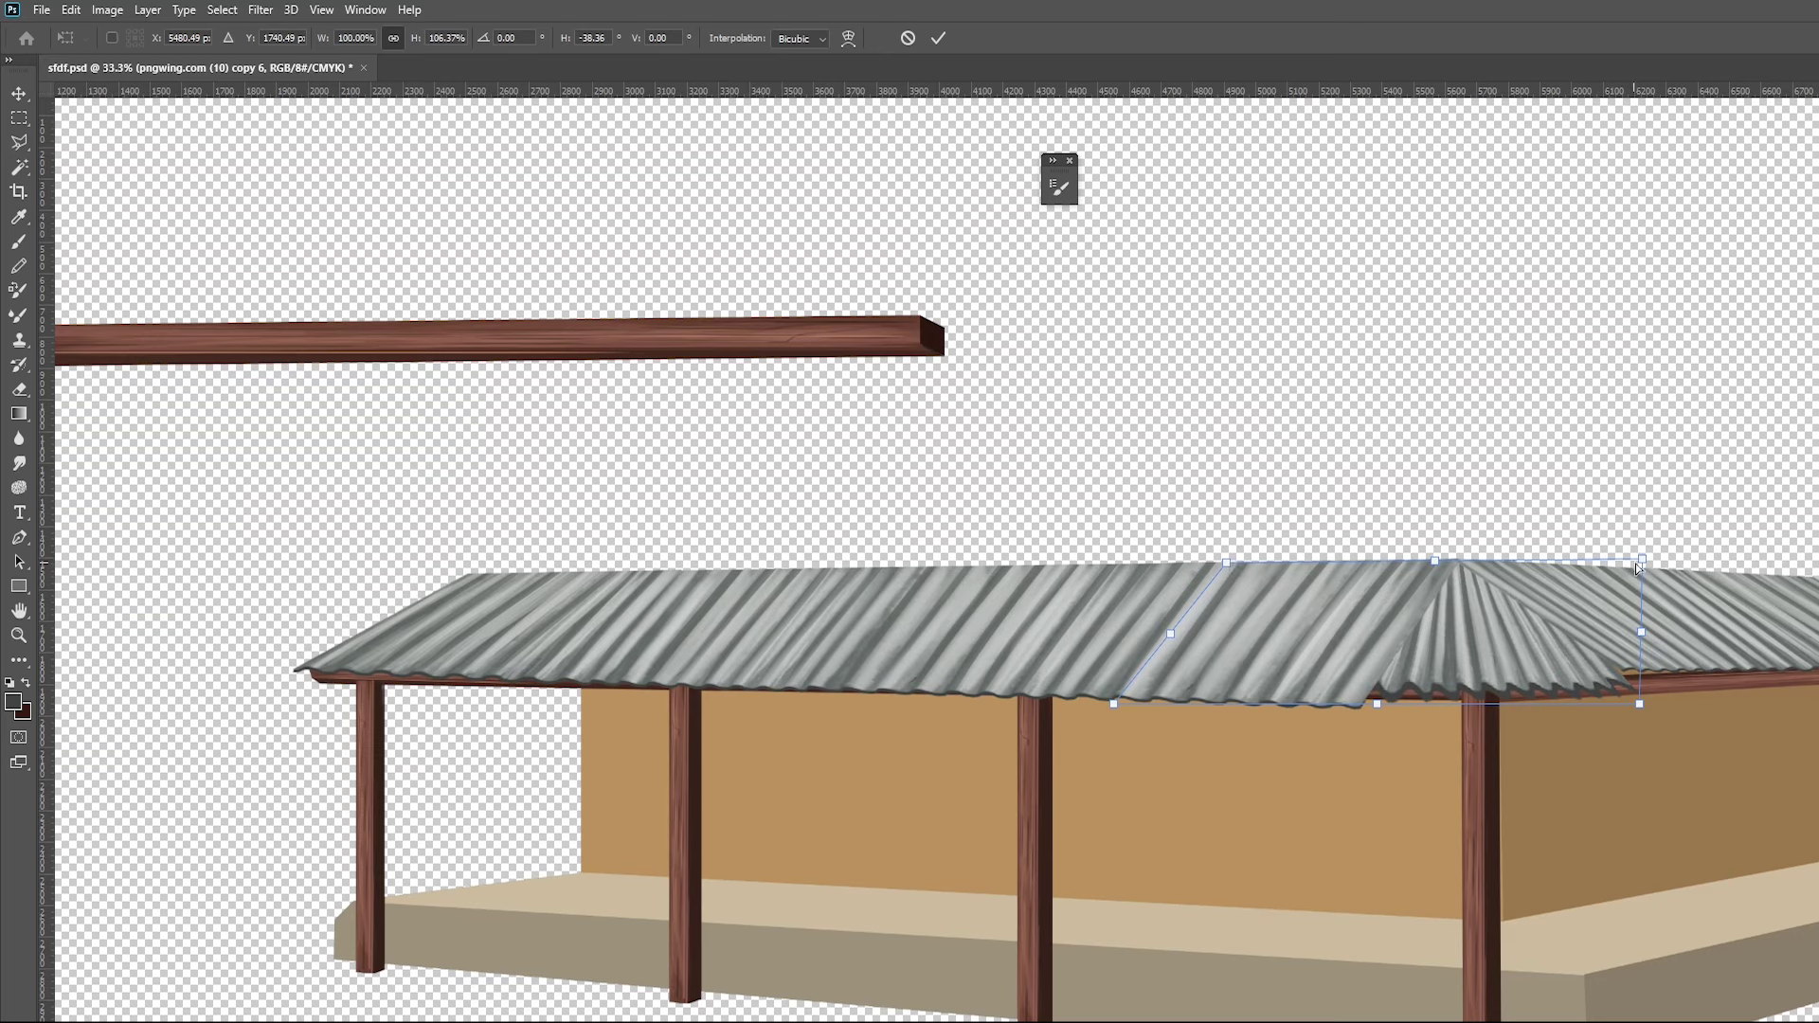
{"action": "left_click_drag", "start_coordinate": [1636, 565], "coordinate": [1572, 566]}
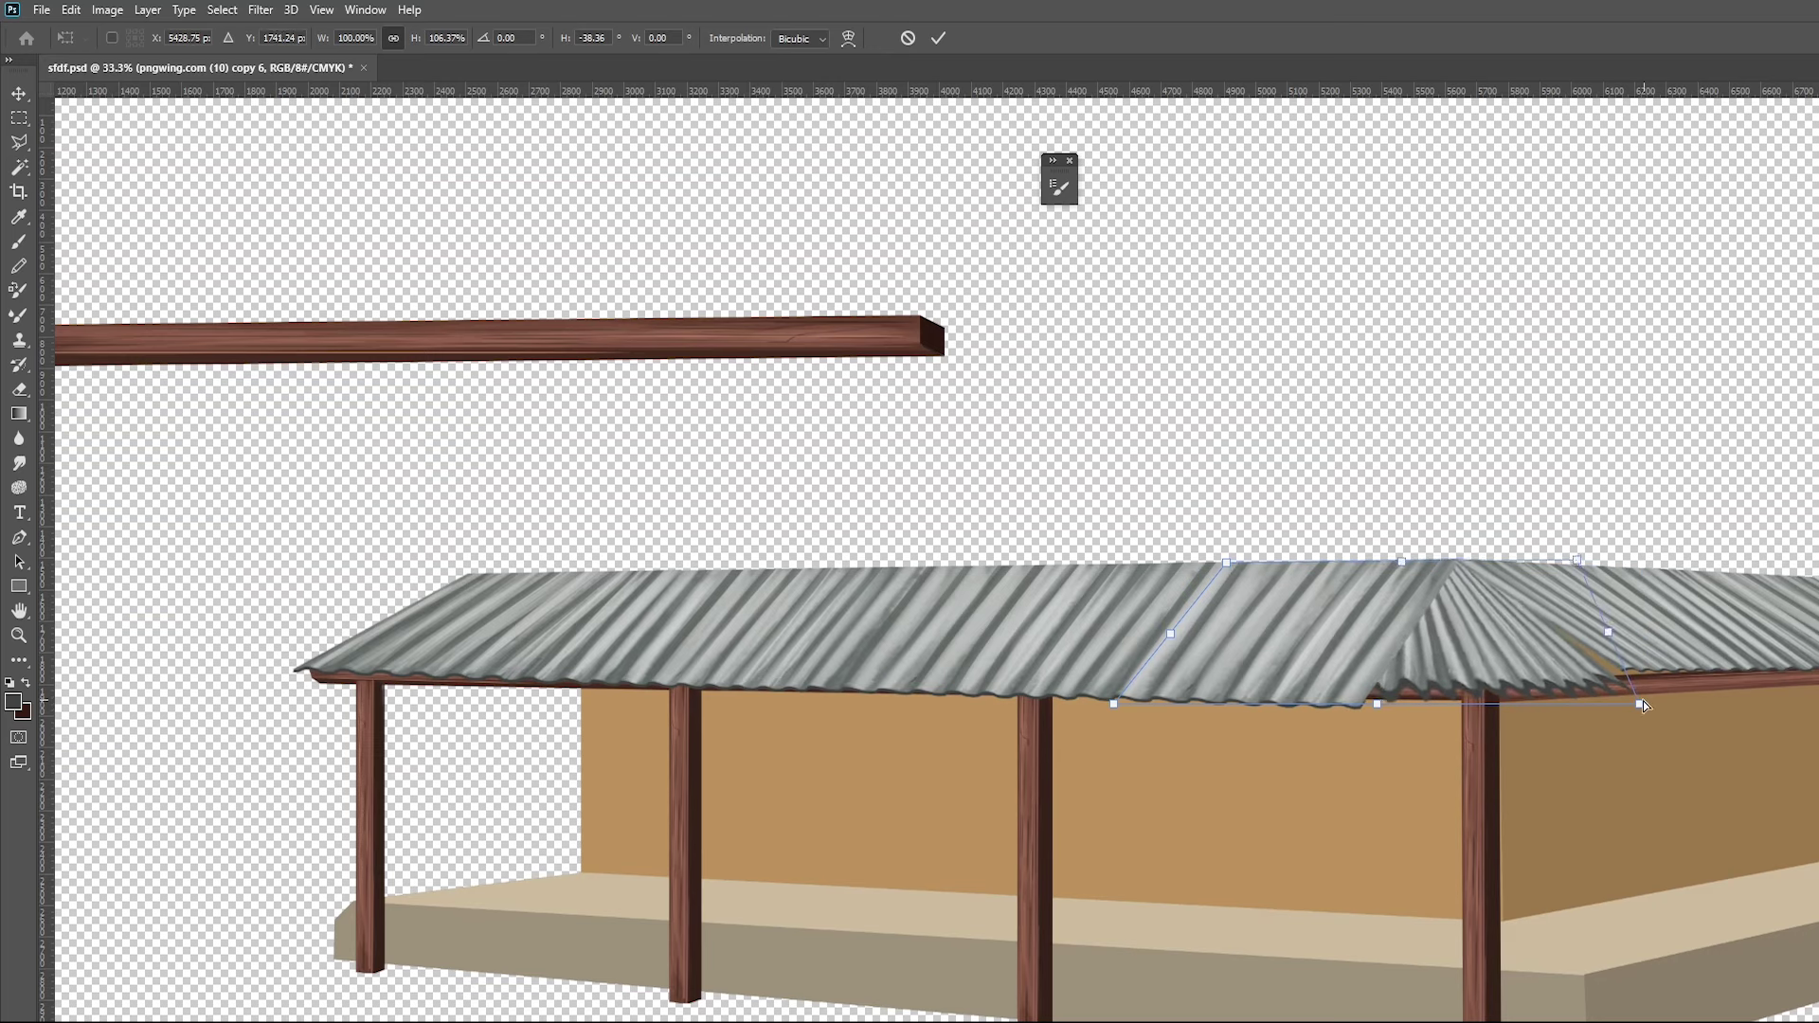
{"action": "left_click_drag", "start_coordinate": [1639, 704], "coordinate": [1652, 686]}
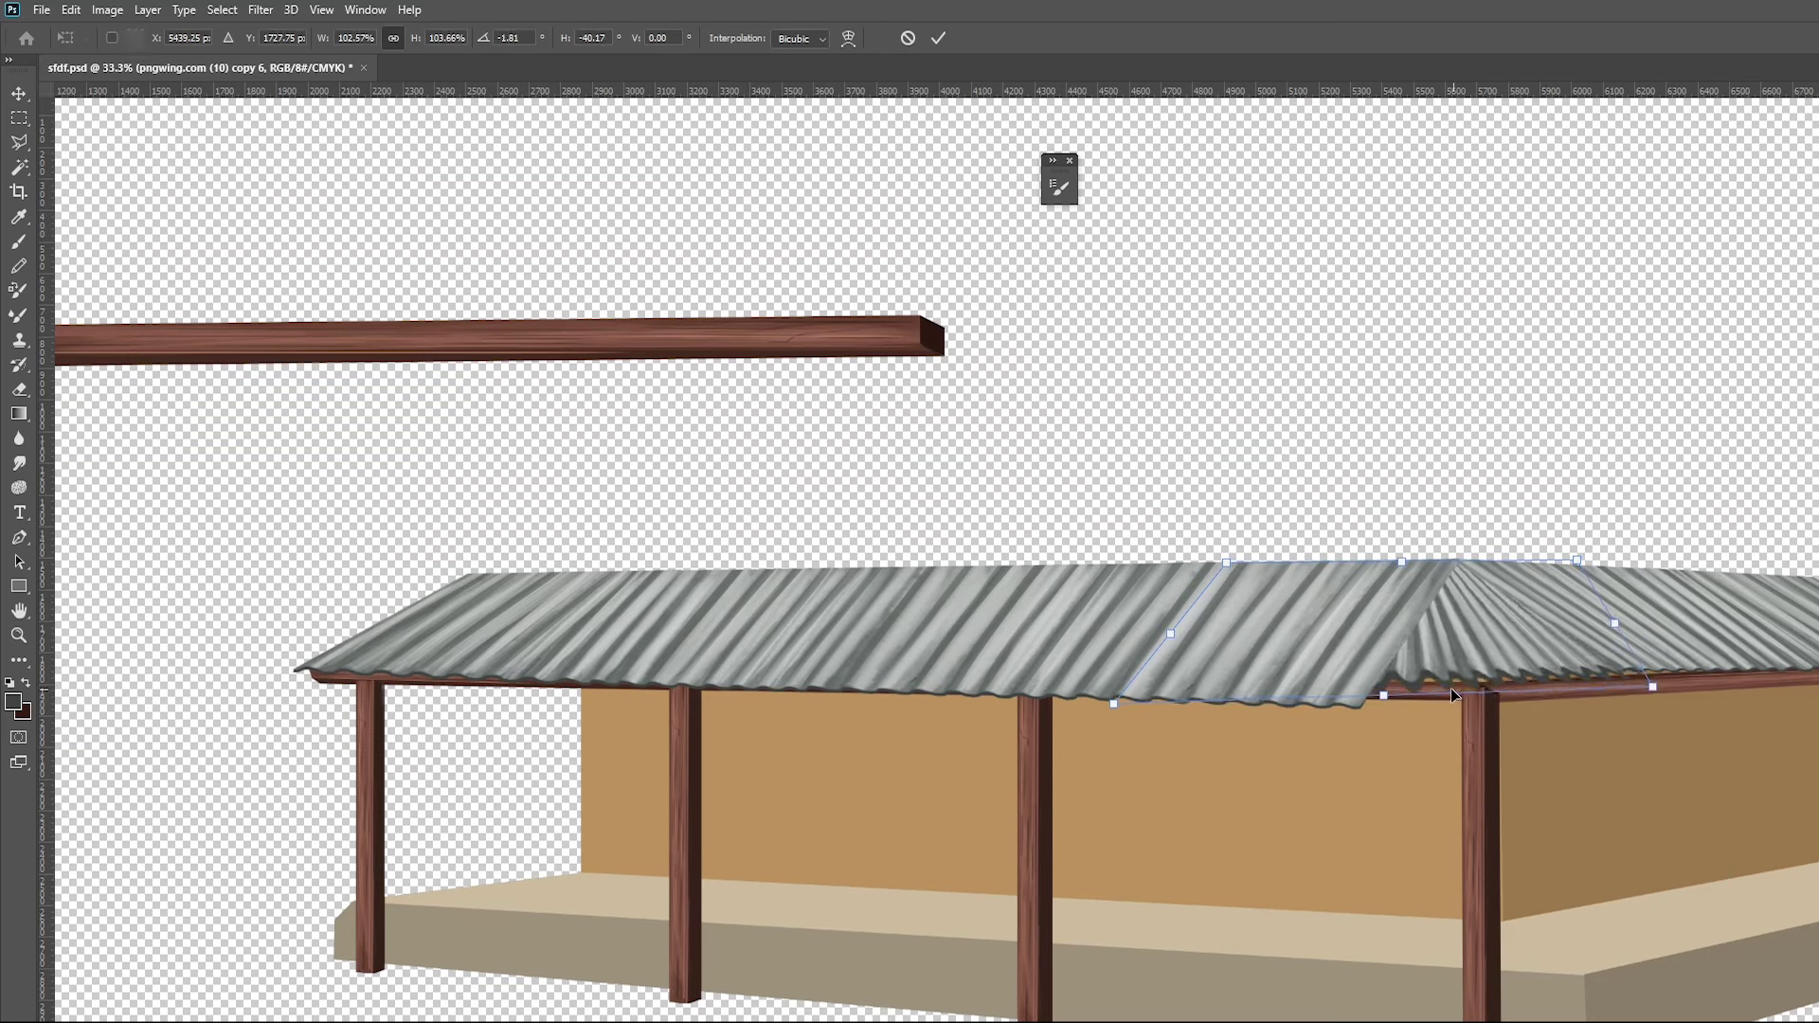
{"action": "left_click_drag", "start_coordinate": [1389, 698], "coordinate": [1364, 697]}
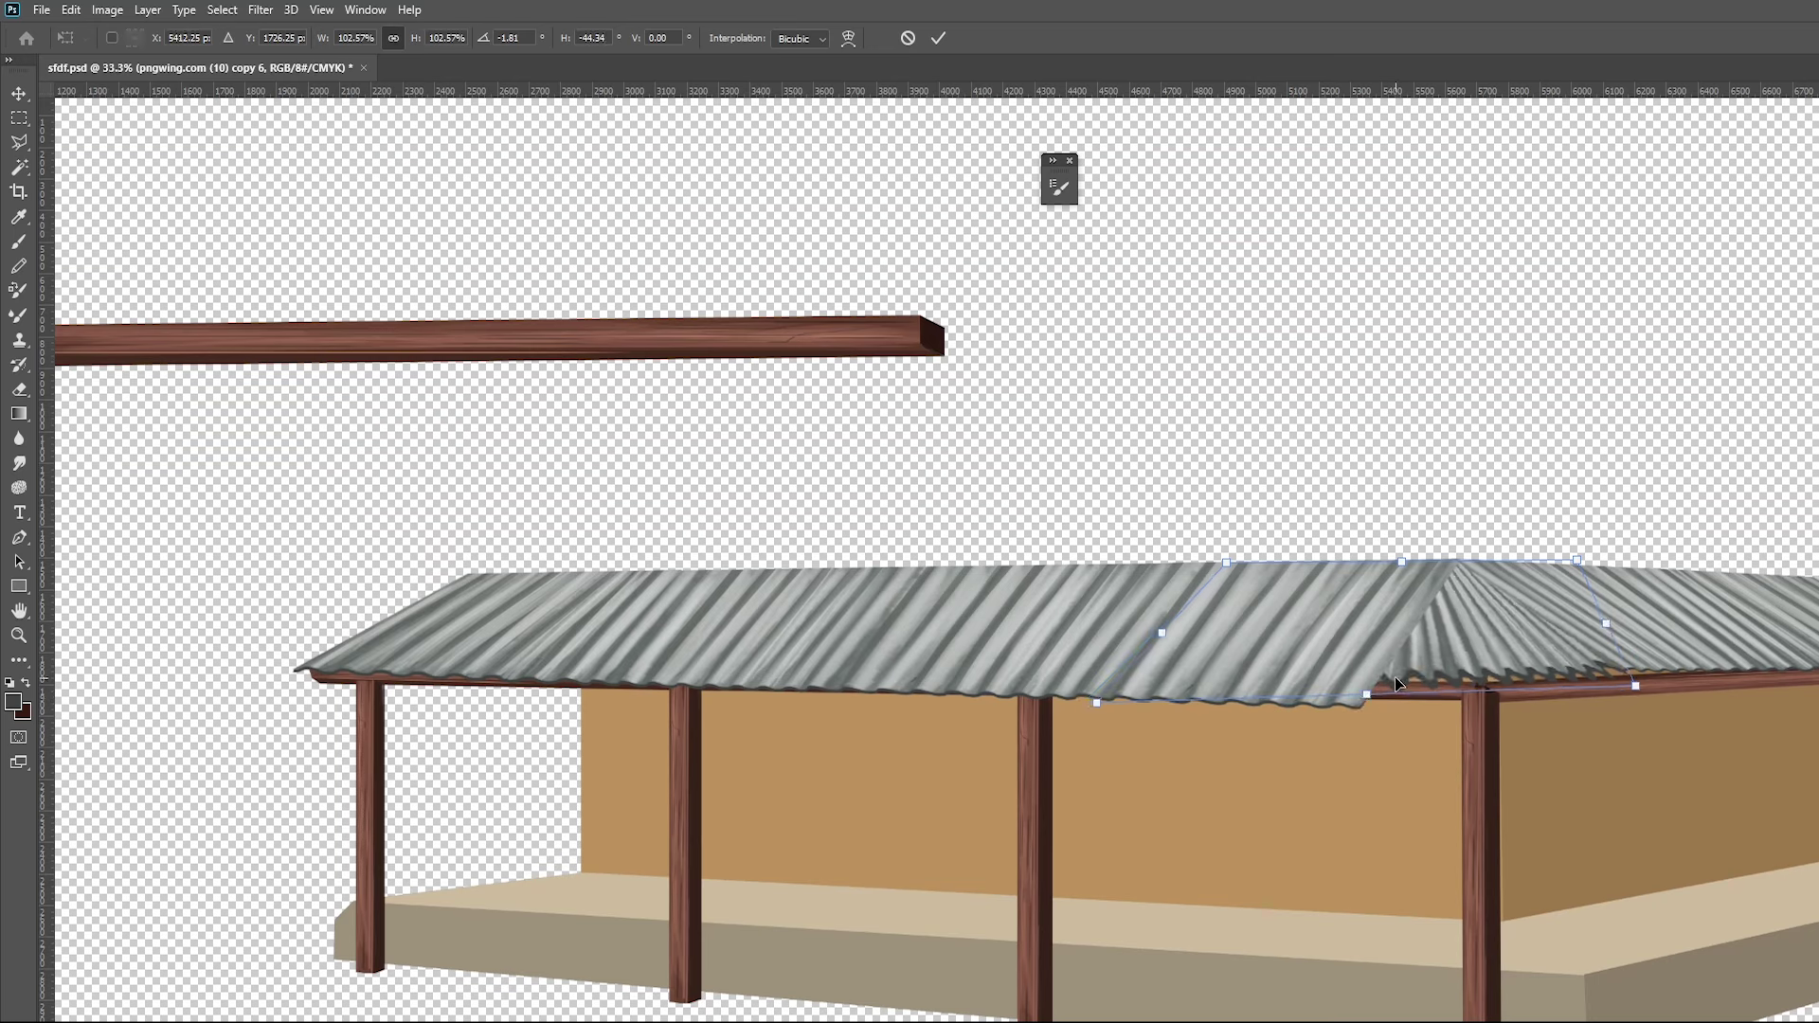
{"action": "right_click", "coordinate": [1479, 641]}
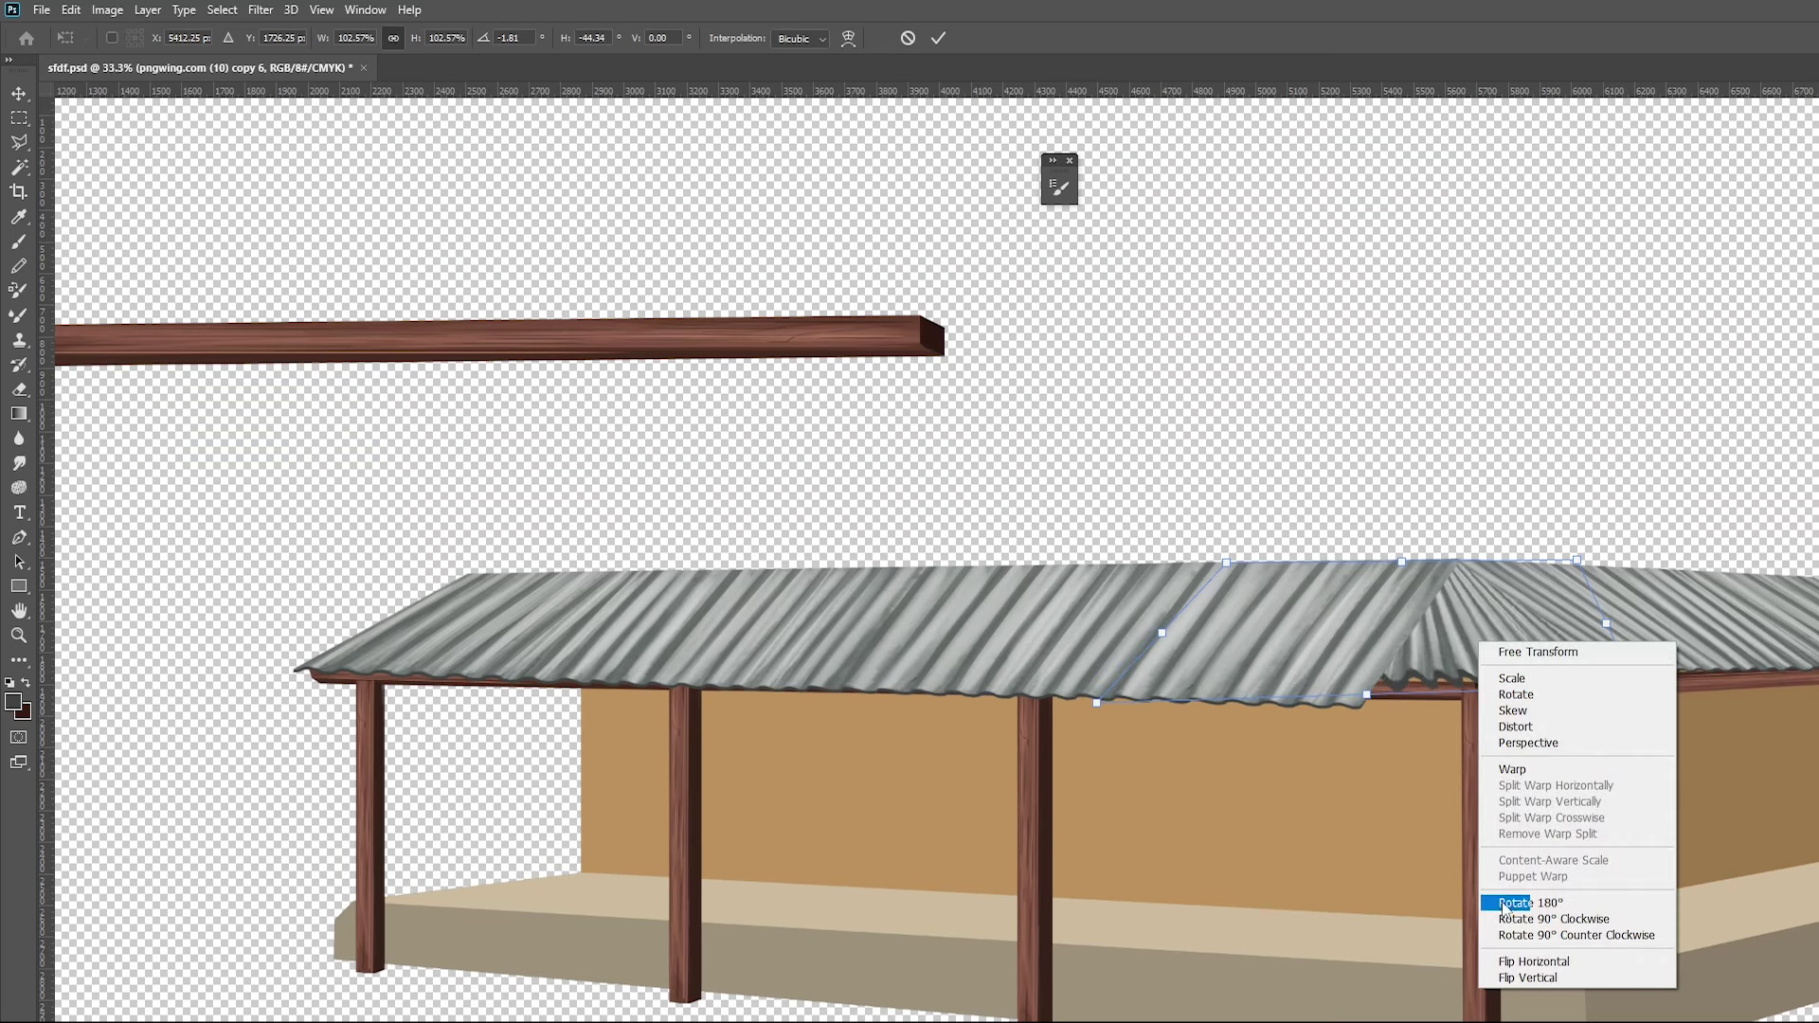
{"action": "left_click", "coordinate": [1535, 962]}
{"action": "key", "text": "Return"}
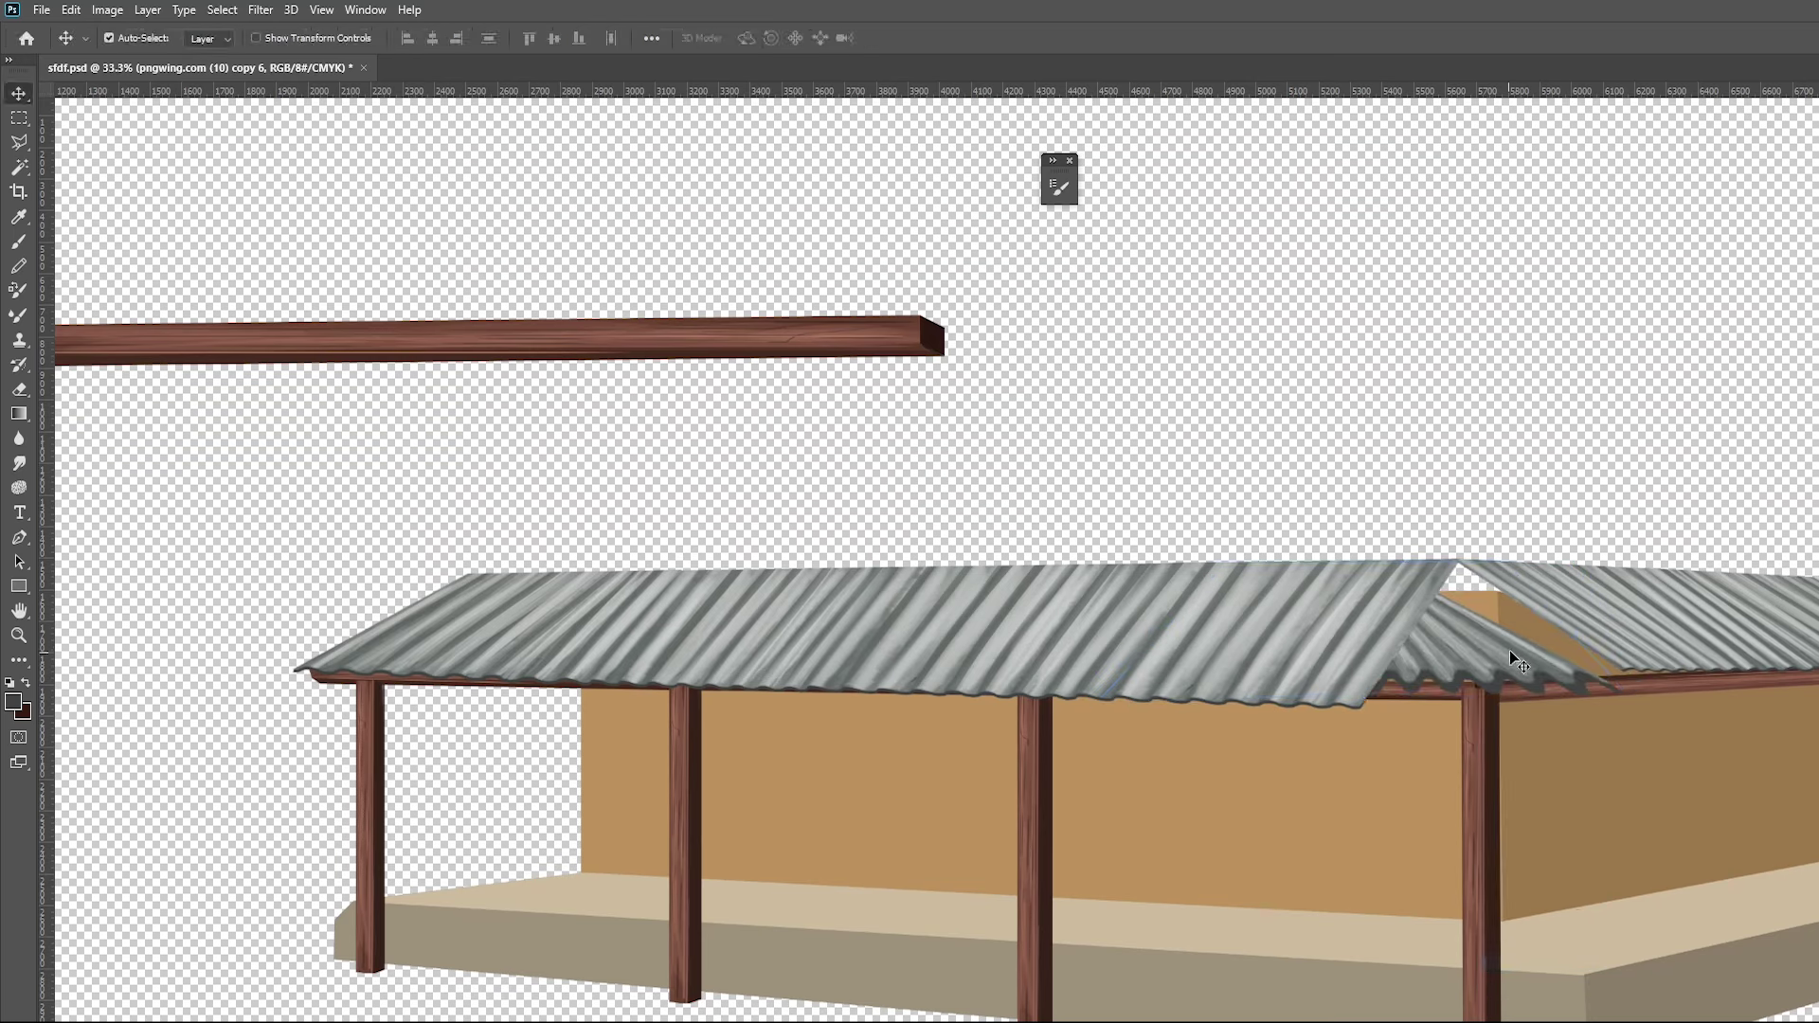
Delete the hip roof piece and extend the right roof sheet's left edge to the gable
{"action": "left_click_drag", "start_coordinate": [1500, 658], "coordinate": [1565, 654]}
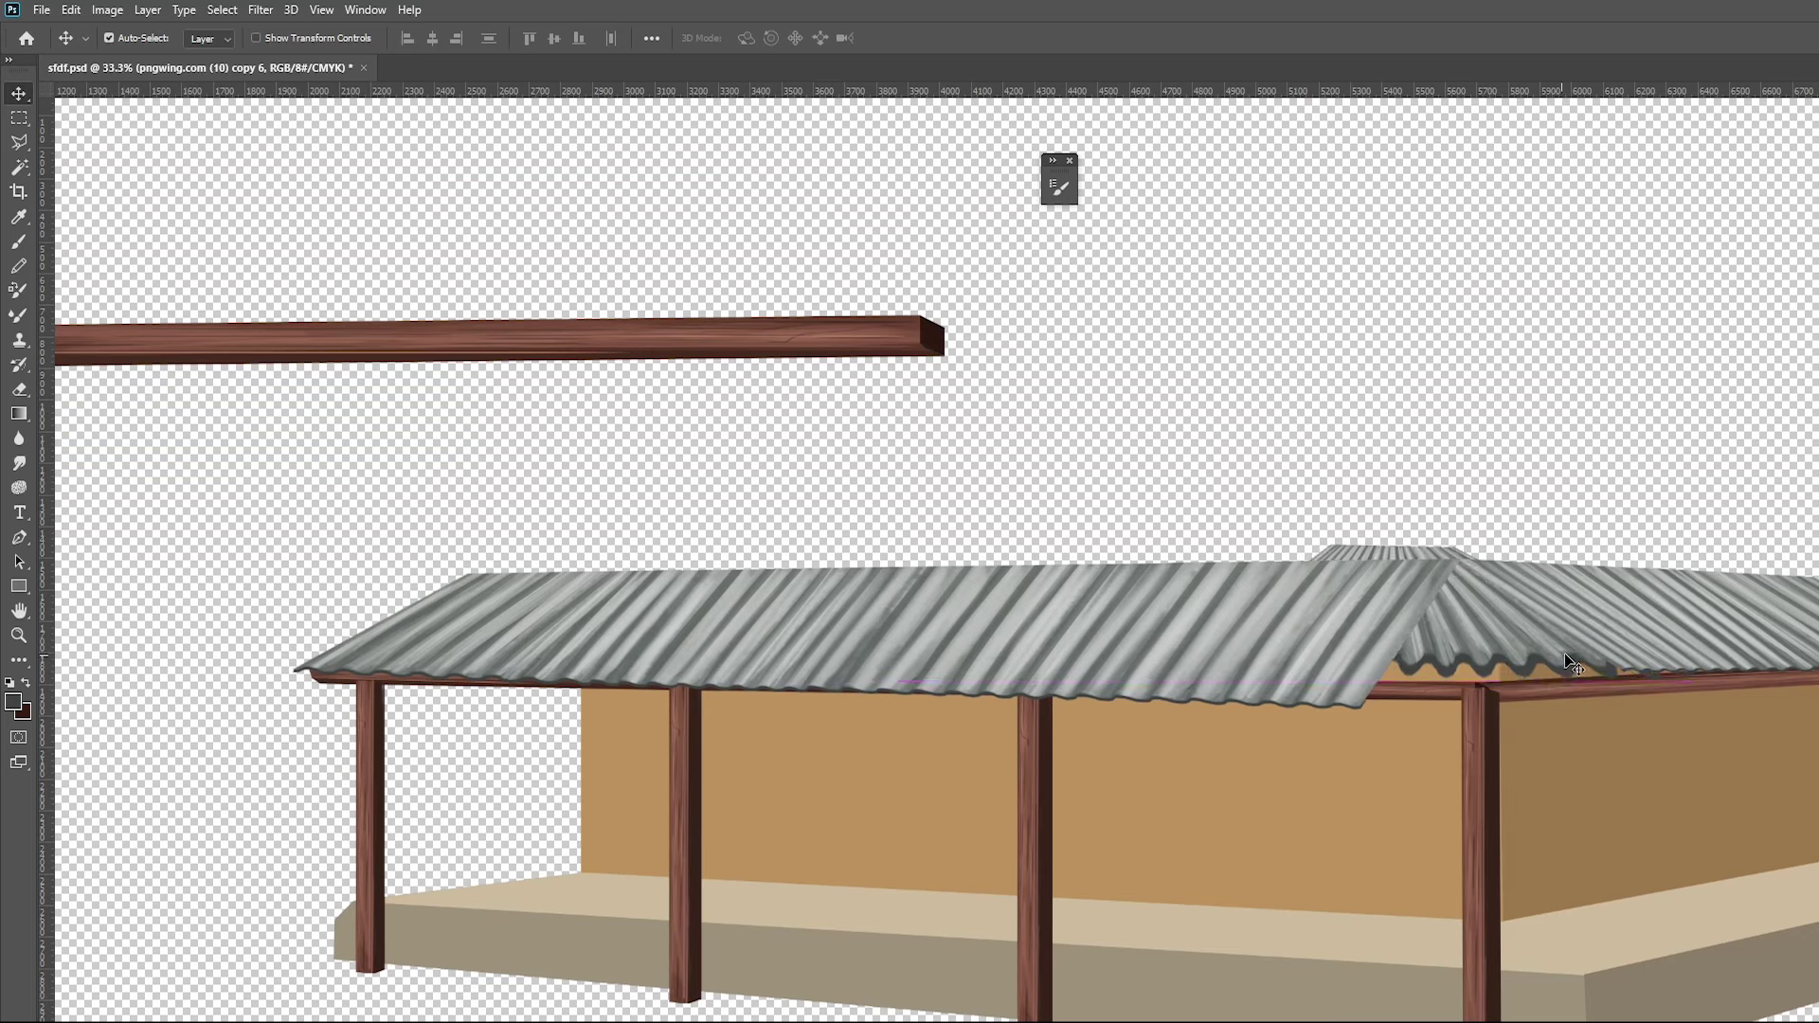
{"action": "key", "text": "Delete"}
{"action": "left_click", "coordinate": [1606, 625]}
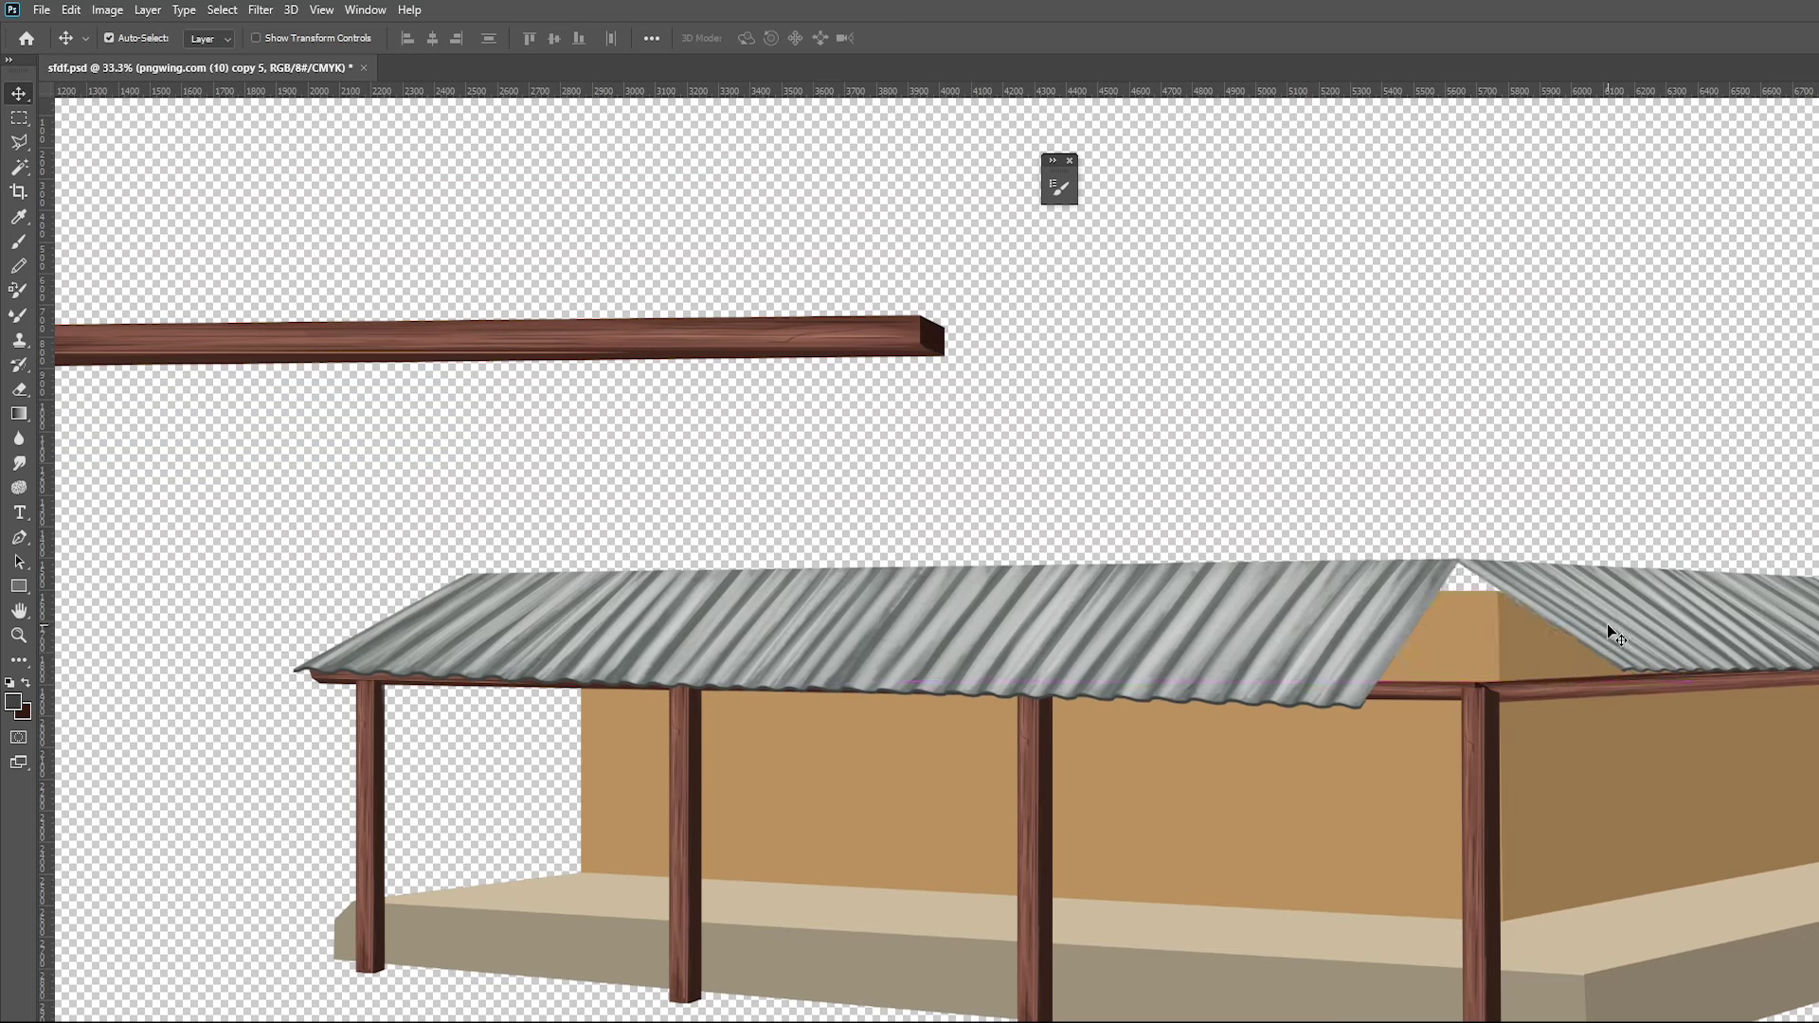
{"action": "key", "text": "ctrl+t"}
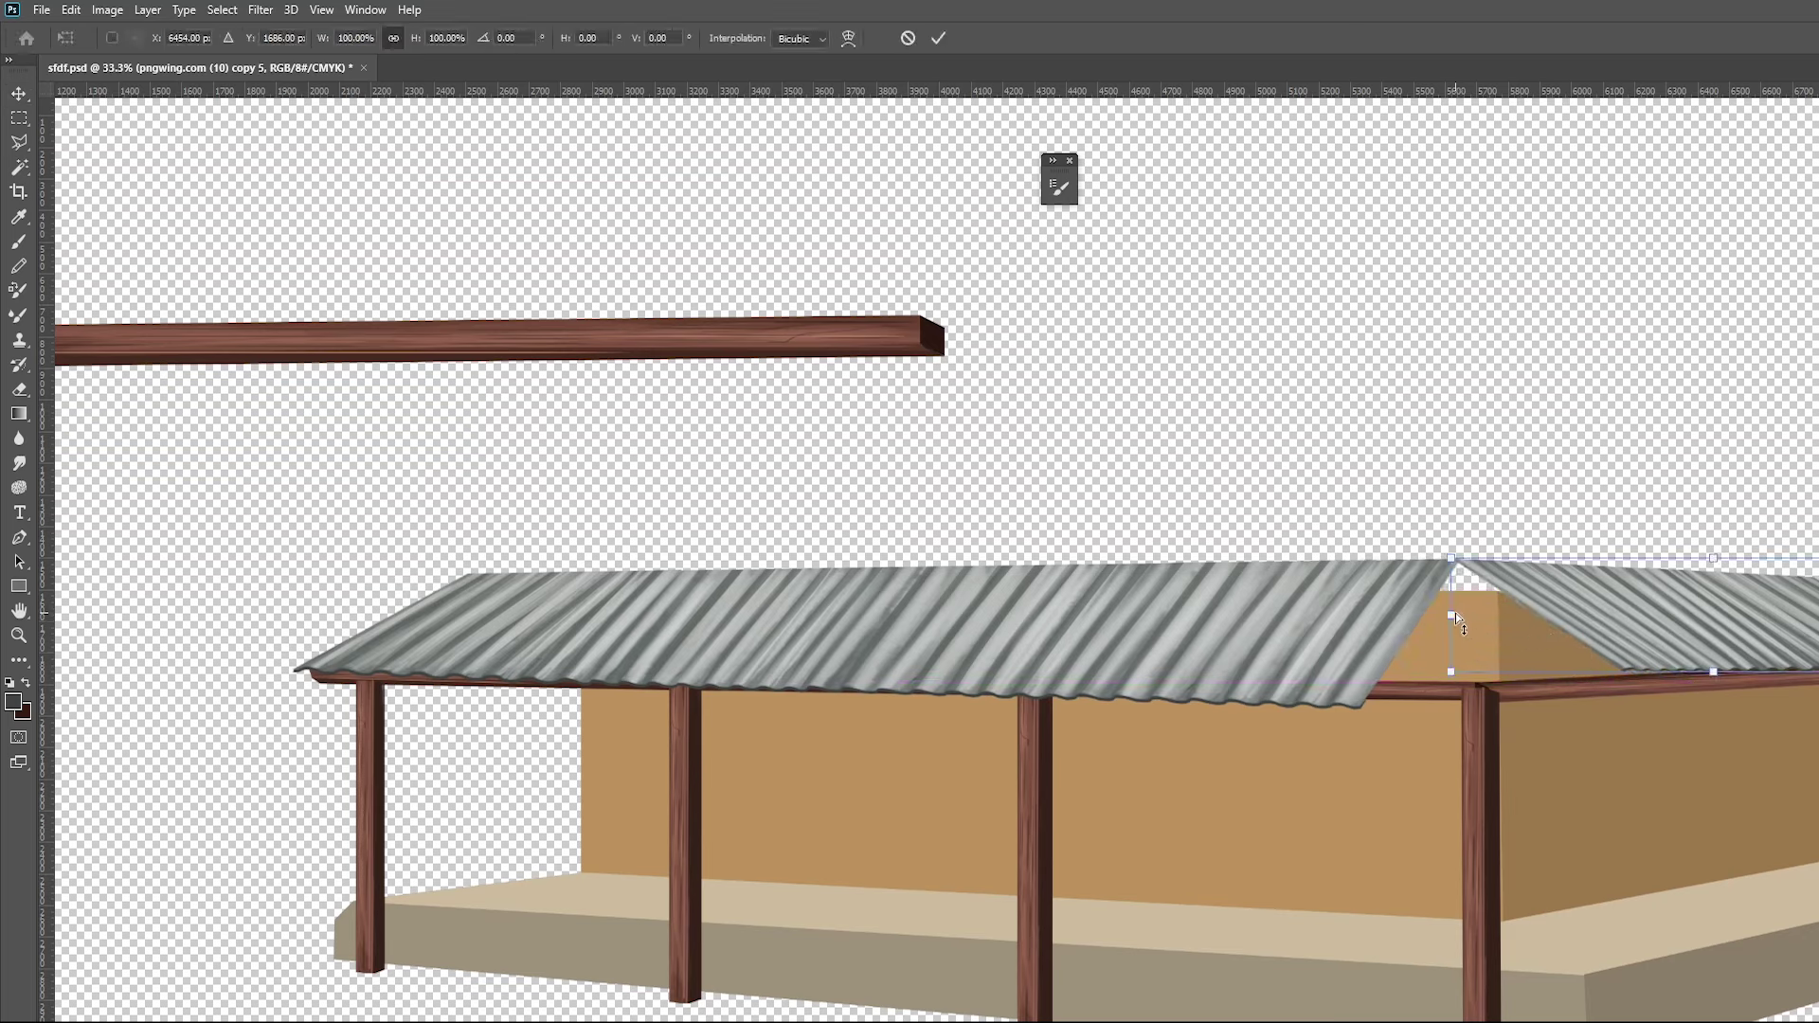
{"action": "mouse_move", "coordinate": [1450, 615]}
{"action": "left_mouse_down"}
{"action": "mouse_move", "coordinate": [1421, 614]}
{"action": "mouse_move", "coordinate": [1453, 613]}
{"action": "left_mouse_up"}
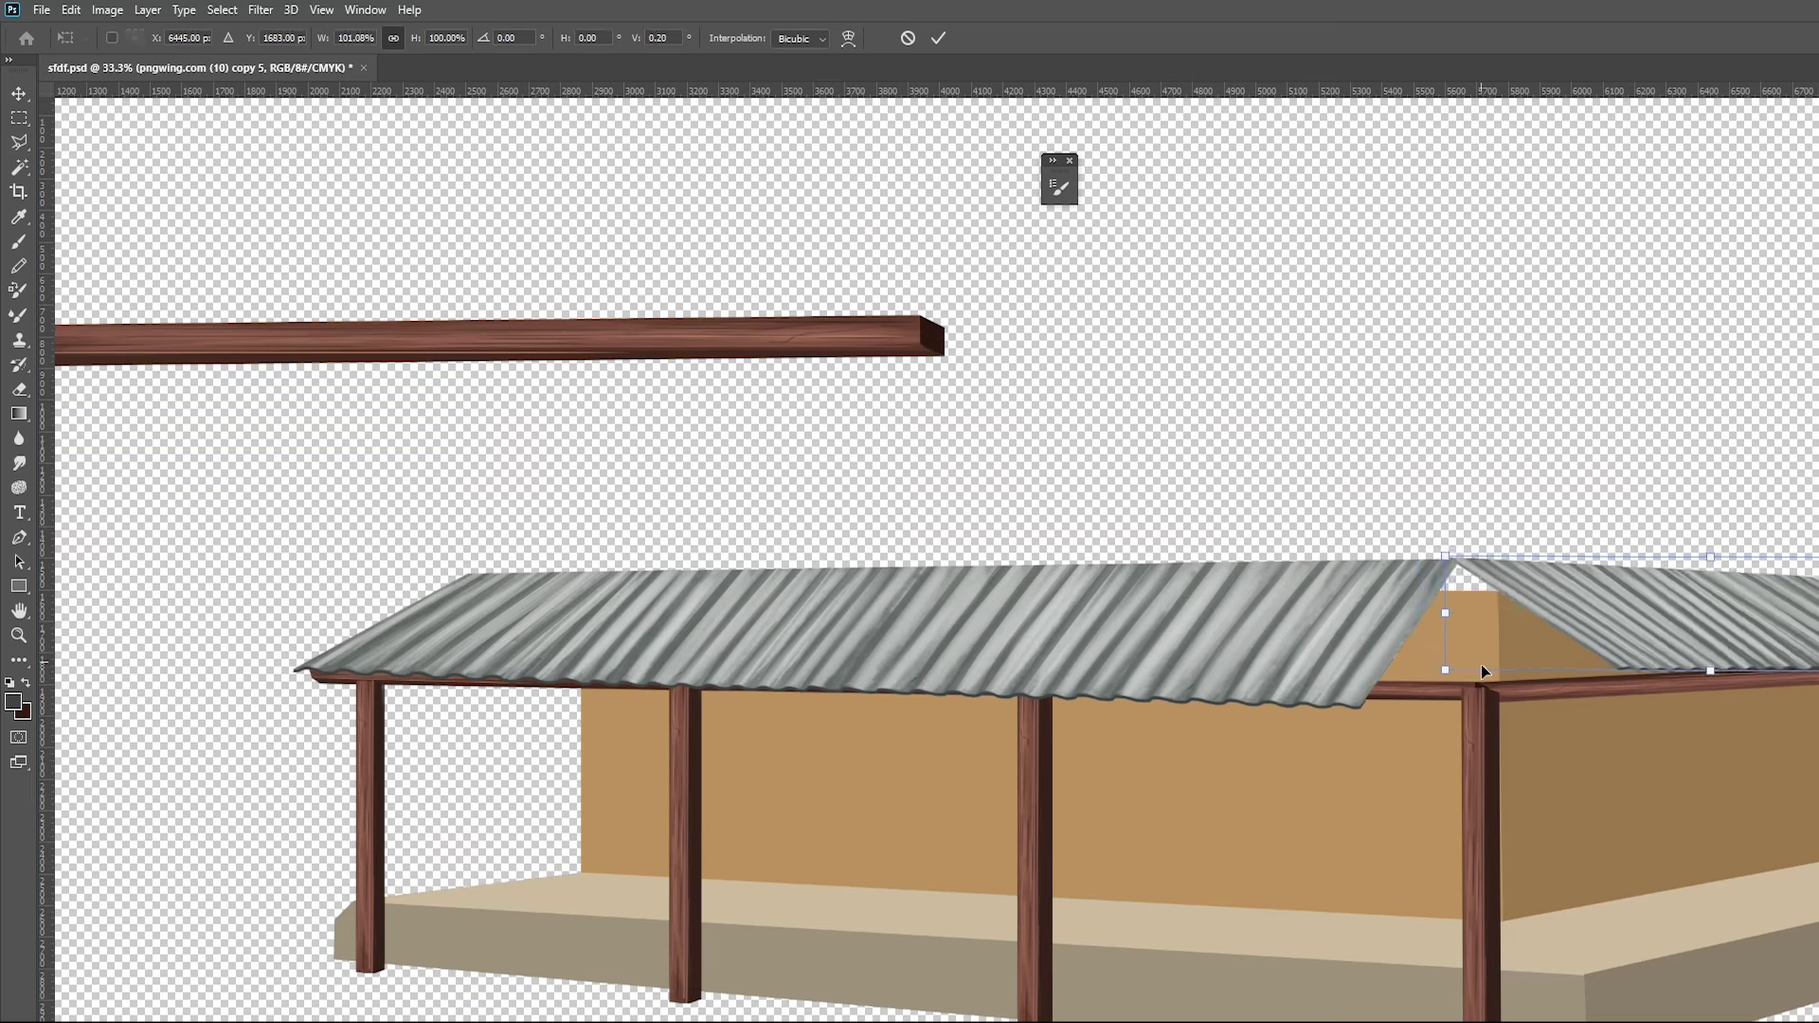
{"action": "key", "text": "Return"}
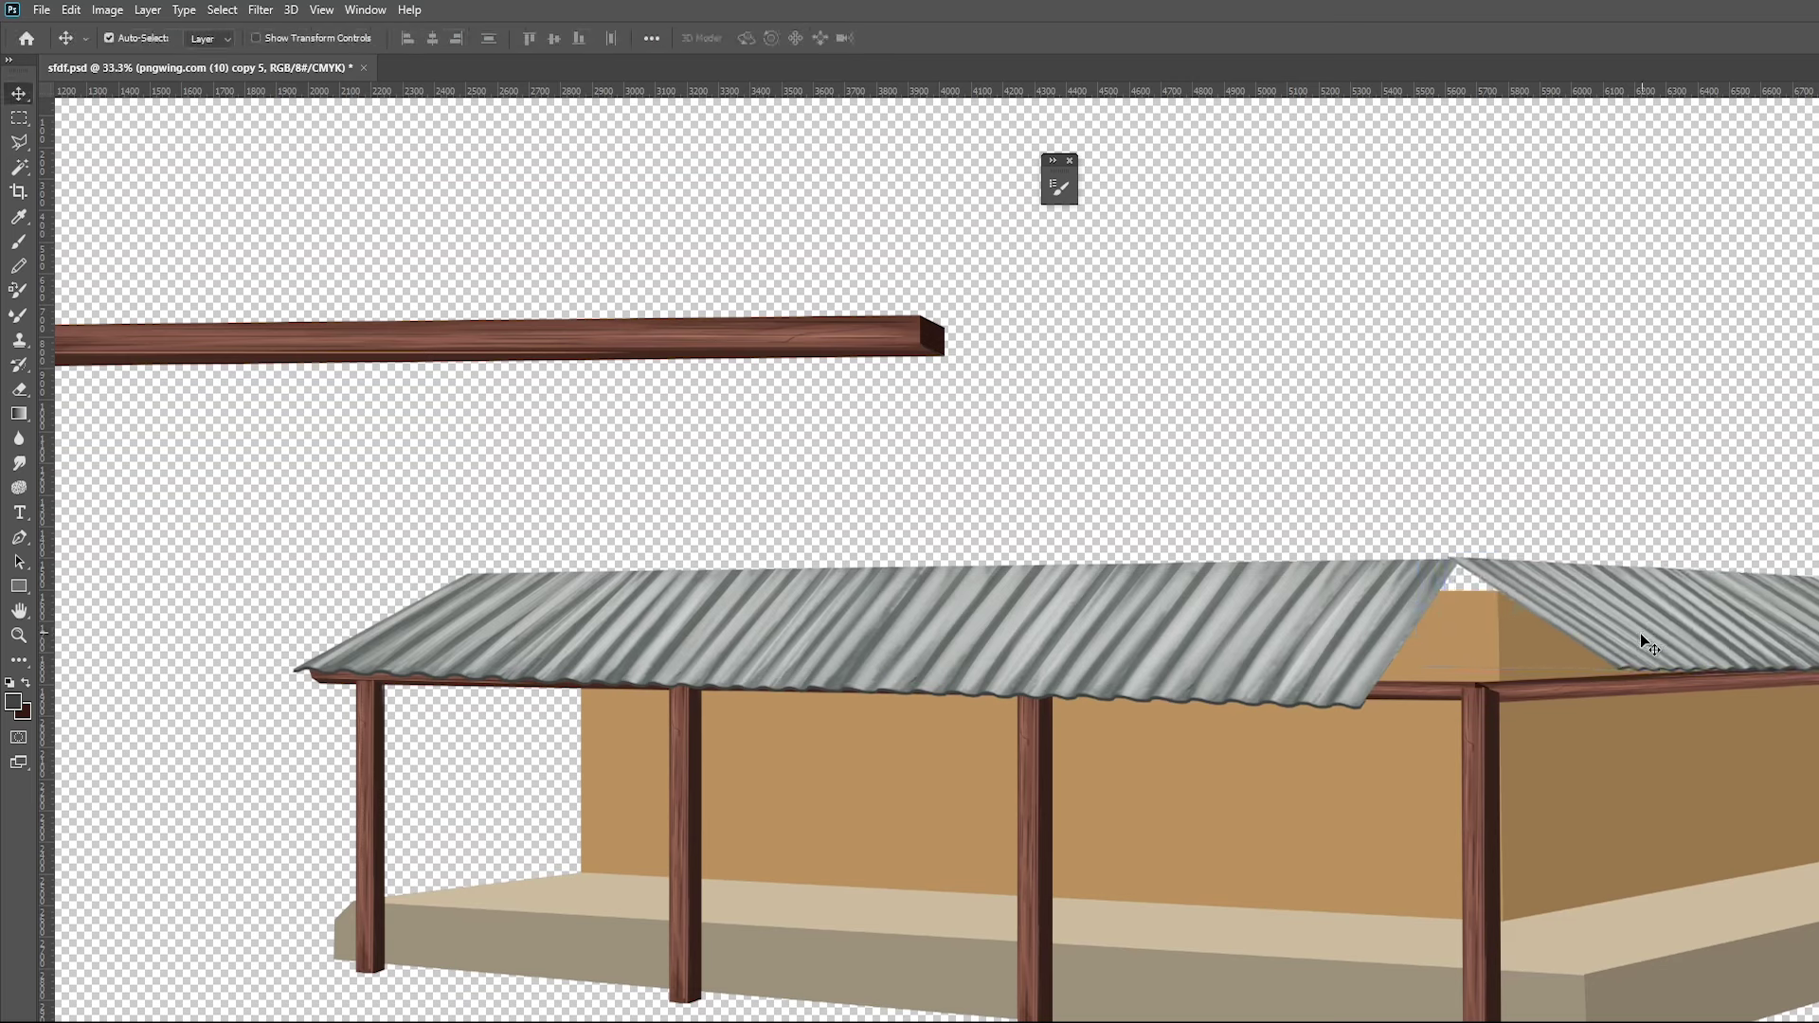
Skew the right sheet's bottom-left corner and place a duplicate sheet over the gable
{"action": "key", "text": "ctrl+t"}
{"action": "left_click_drag", "start_coordinate": [1447, 684], "coordinate": [1438, 692]}
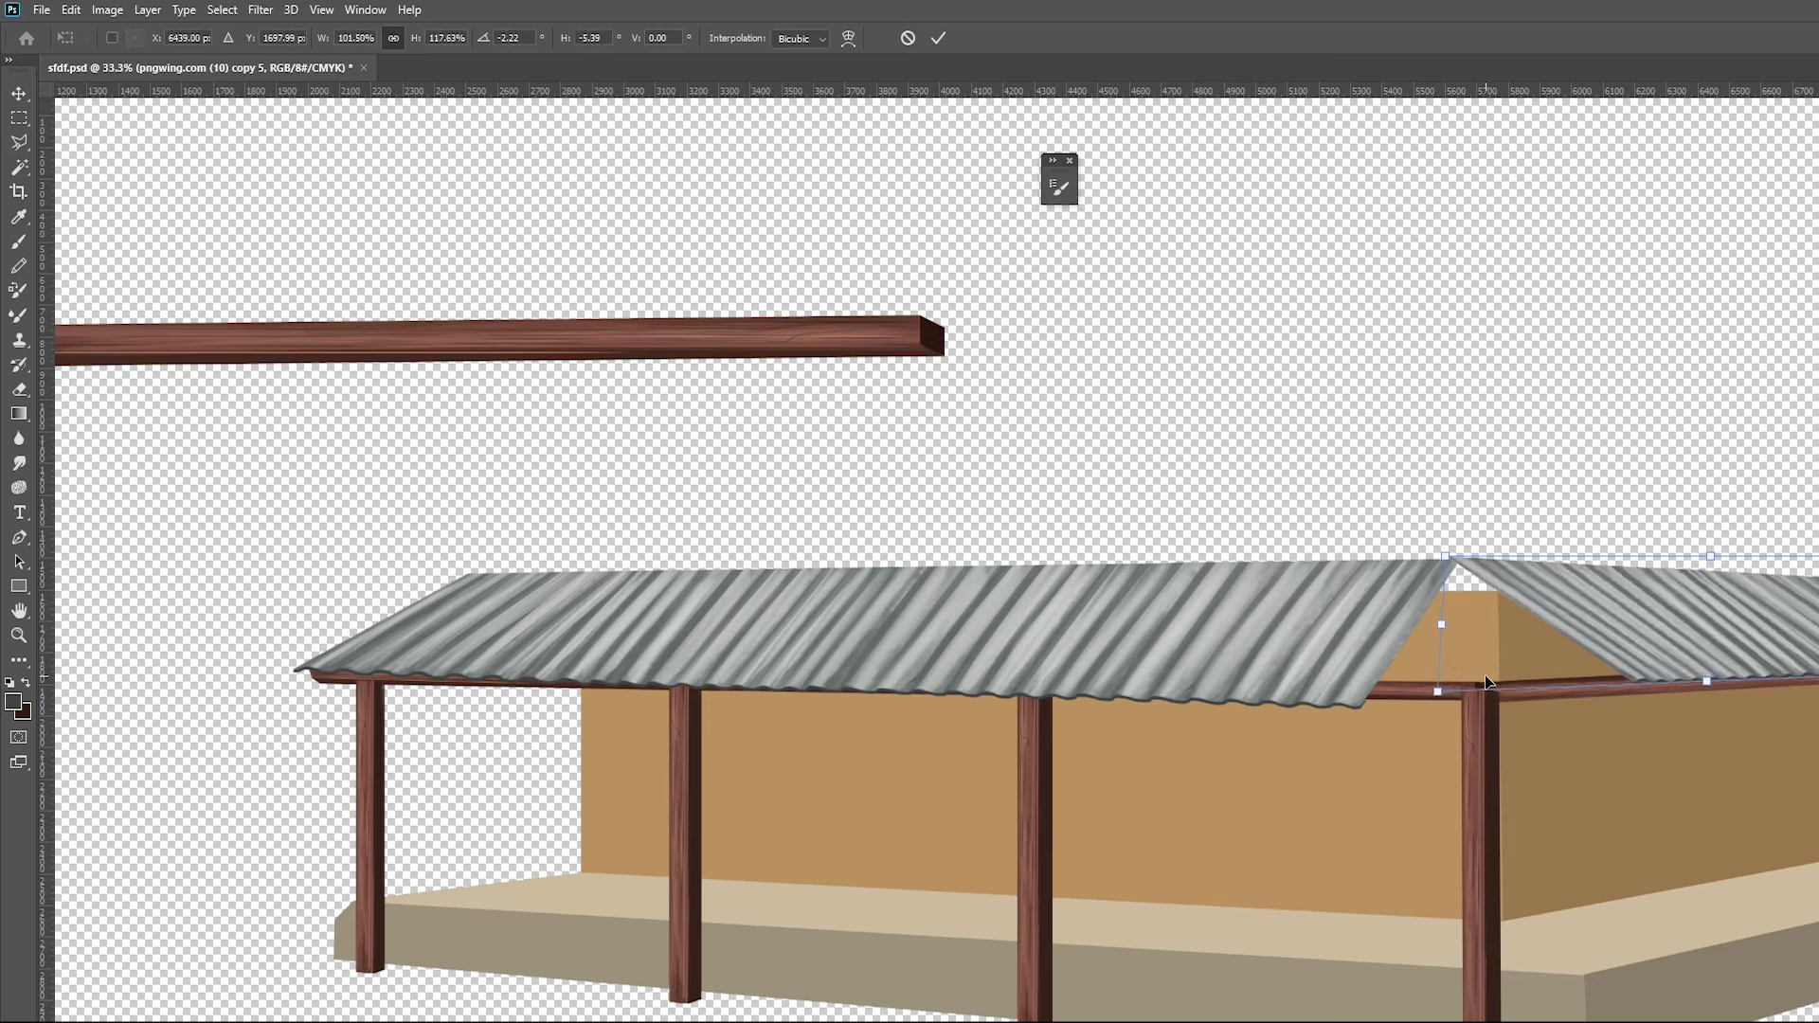
{"action": "key", "text": "Return"}
{"action": "left_click_drag", "start_coordinate": [1696, 633], "coordinate": [1337, 629]}
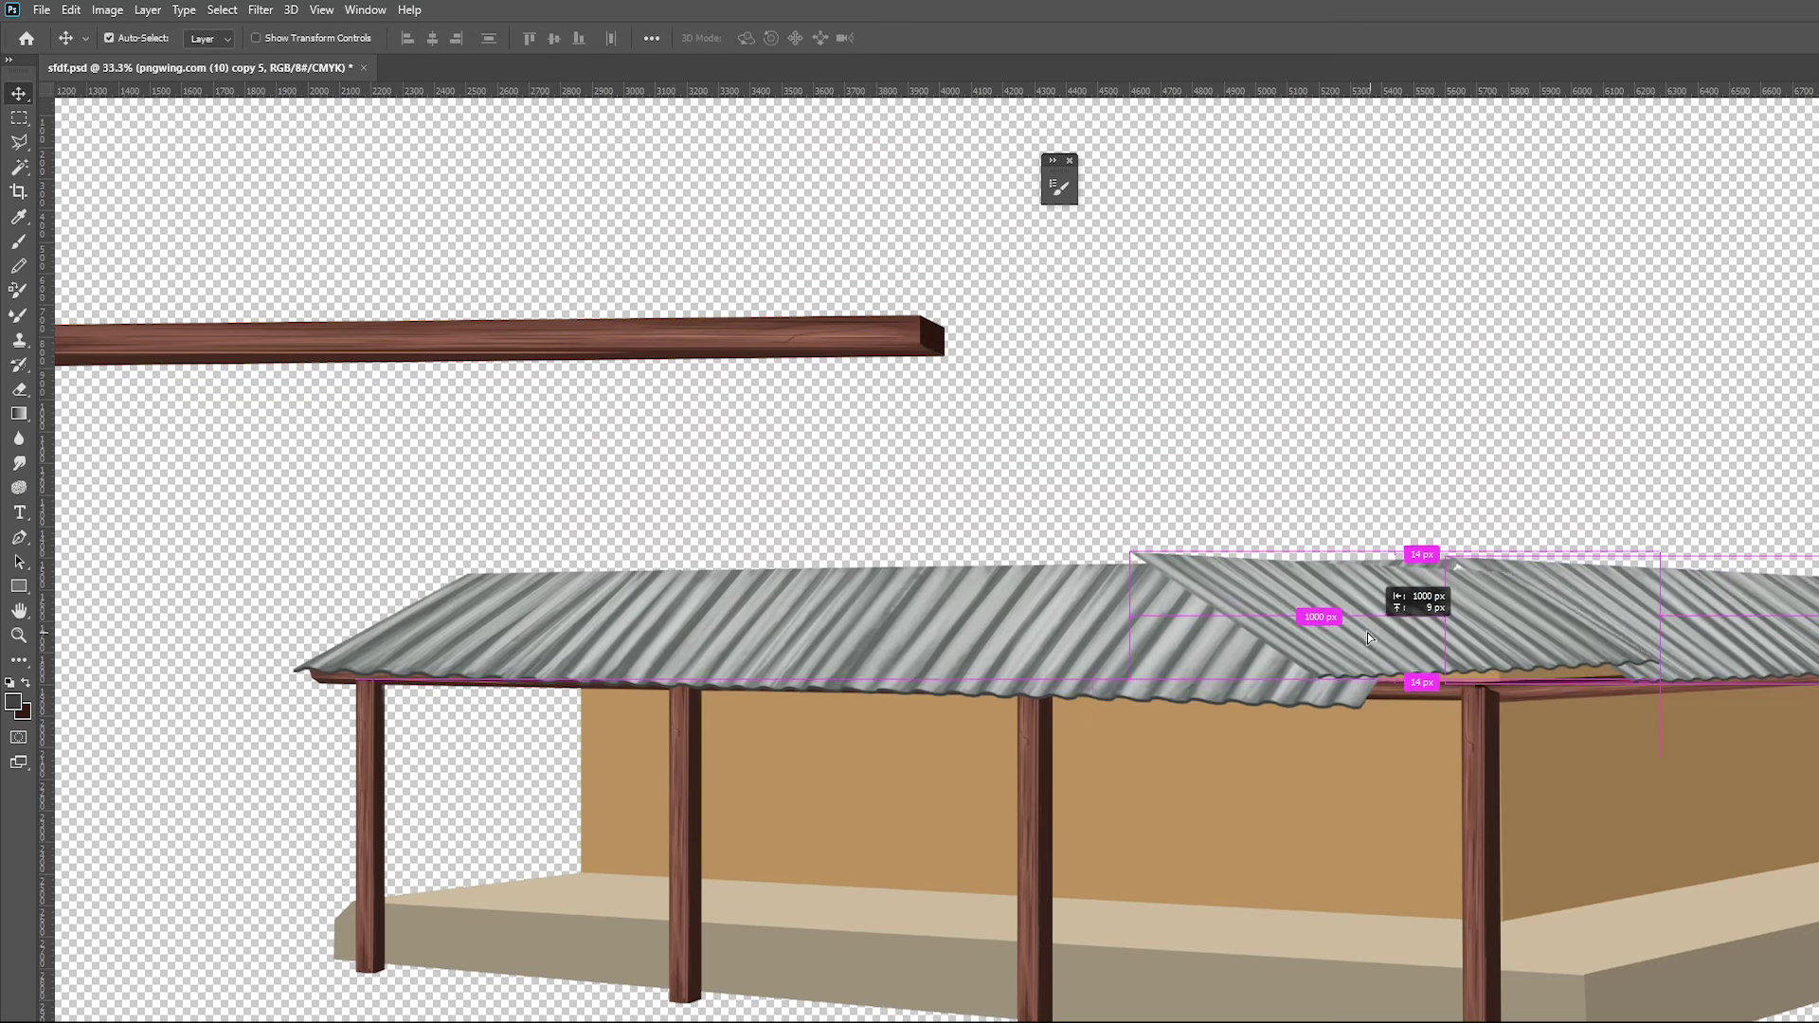
{"action": "key", "text": "ctrl+t"}
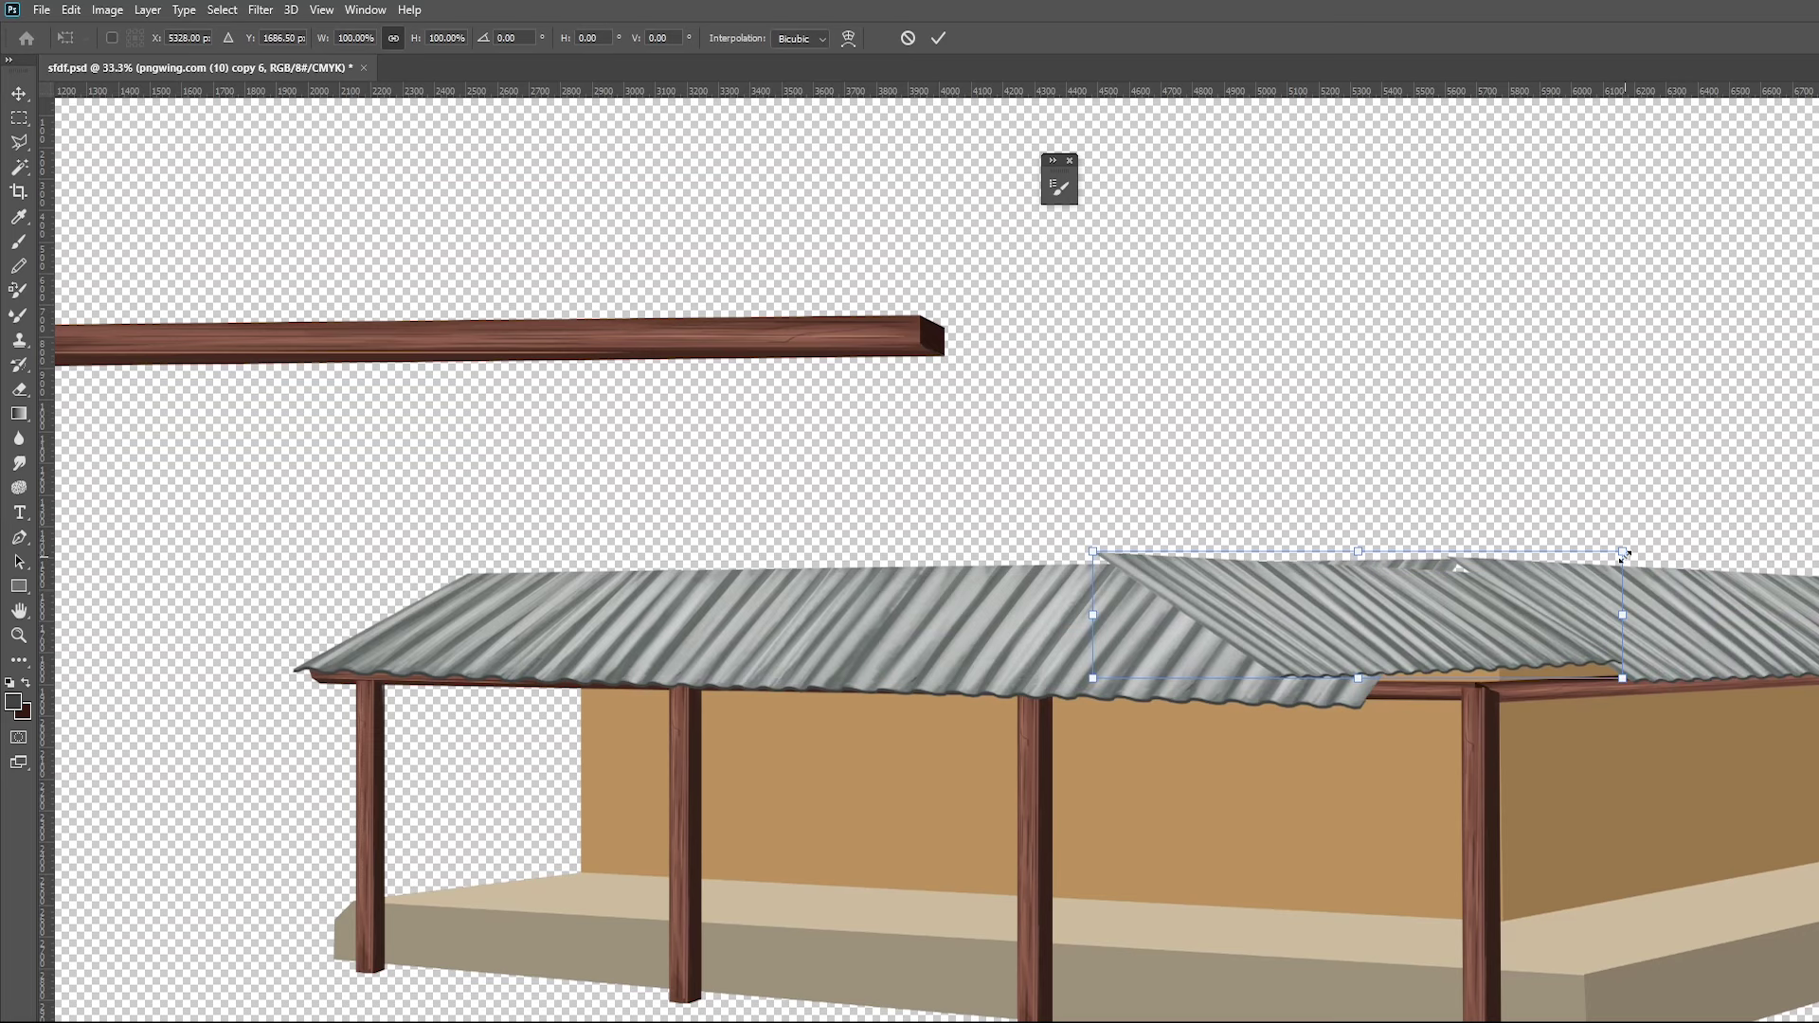
Stretch the duplicated sheet taller, narrow it from the left, and shift it left over the porch
{"action": "left_click_drag", "start_coordinate": [1622, 553], "coordinate": [1692, 530]}
{"action": "left_click_drag", "start_coordinate": [1693, 605], "coordinate": [1689, 632]}
{"action": "left_click_drag", "start_coordinate": [1424, 552], "coordinate": [1410, 538]}
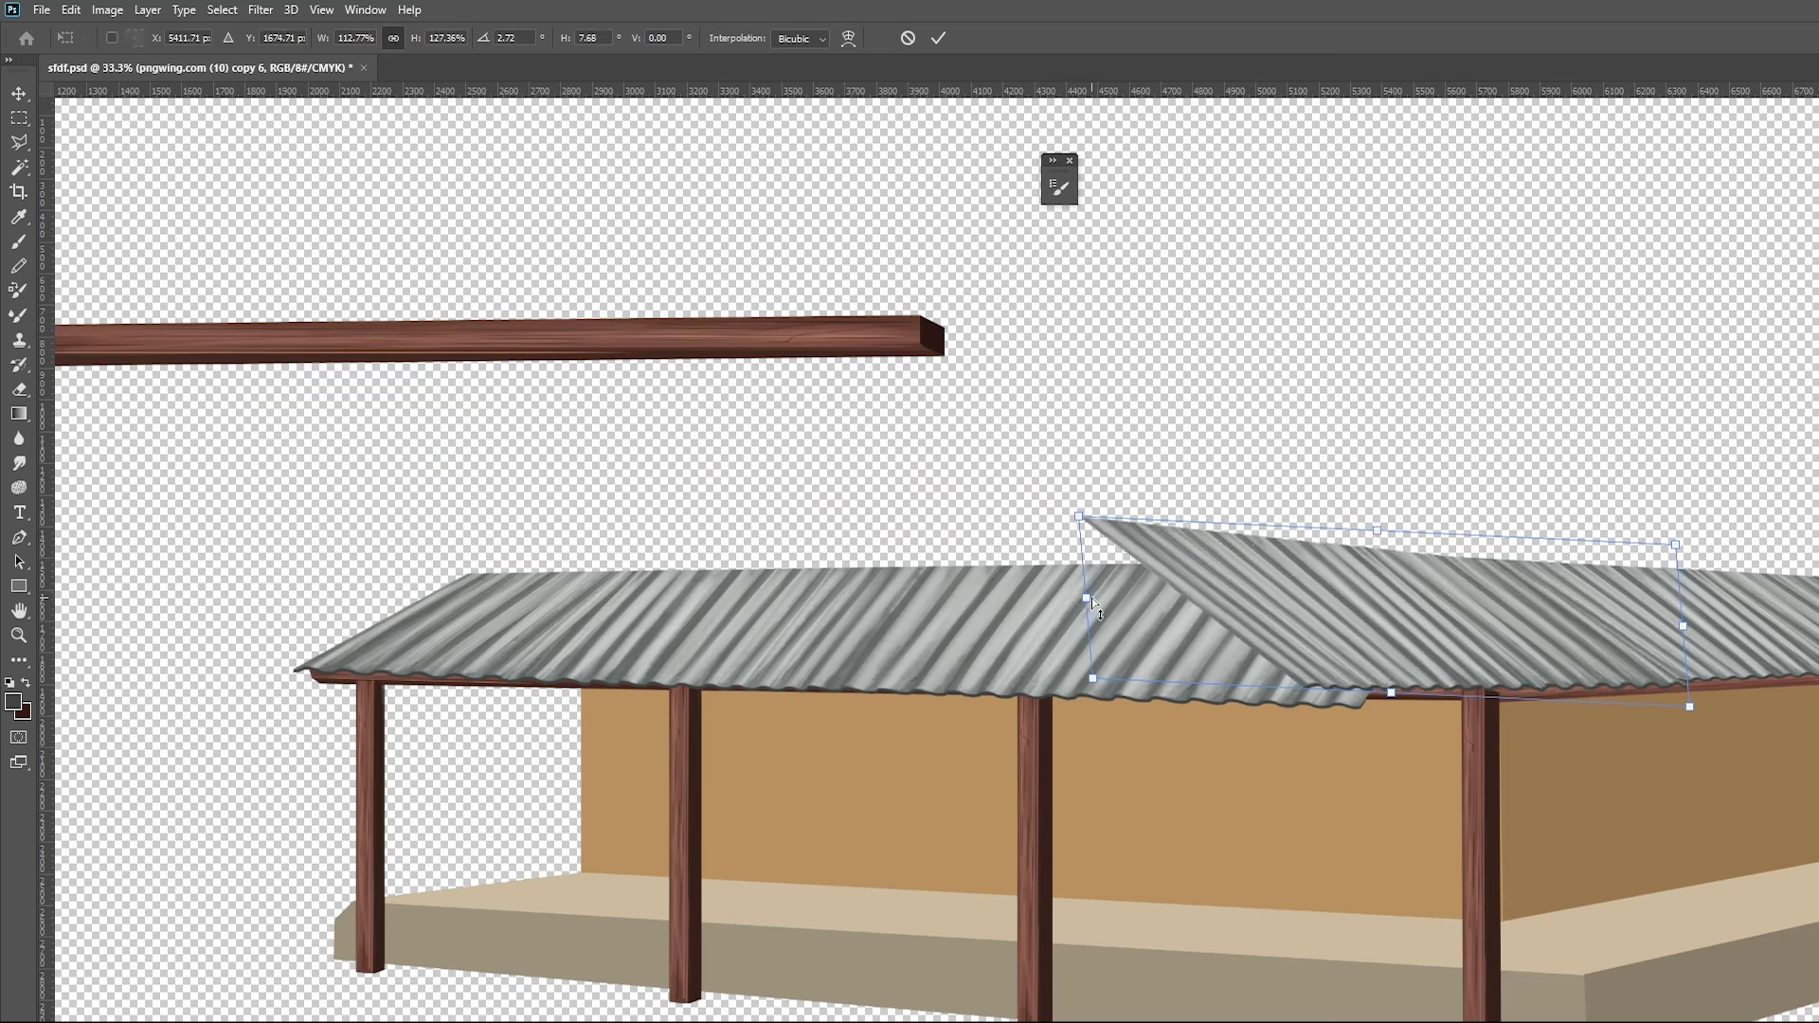
{"action": "mouse_move", "coordinate": [1086, 598]}
{"action": "left_mouse_down"}
{"action": "mouse_move", "coordinate": [1286, 618]}
{"action": "mouse_move", "coordinate": [1204, 610]}
{"action": "left_mouse_up"}
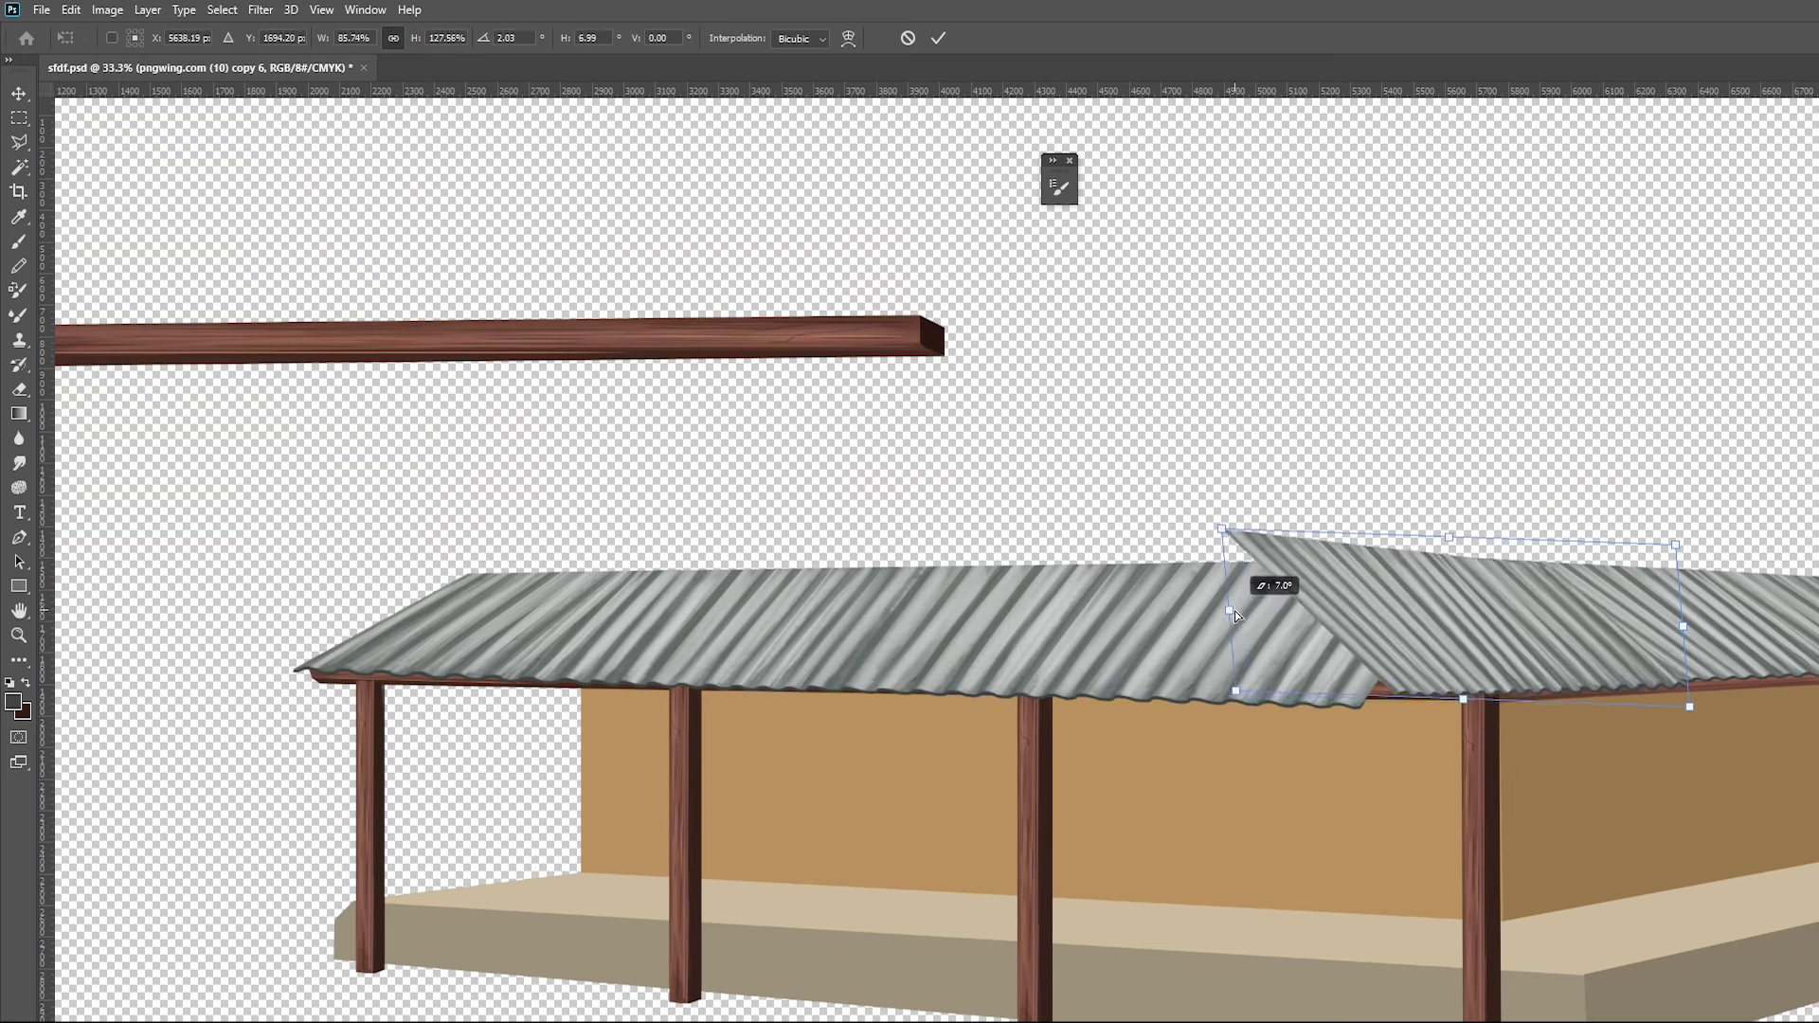
{"action": "left_click_drag", "start_coordinate": [1537, 629], "coordinate": [1512, 625]}
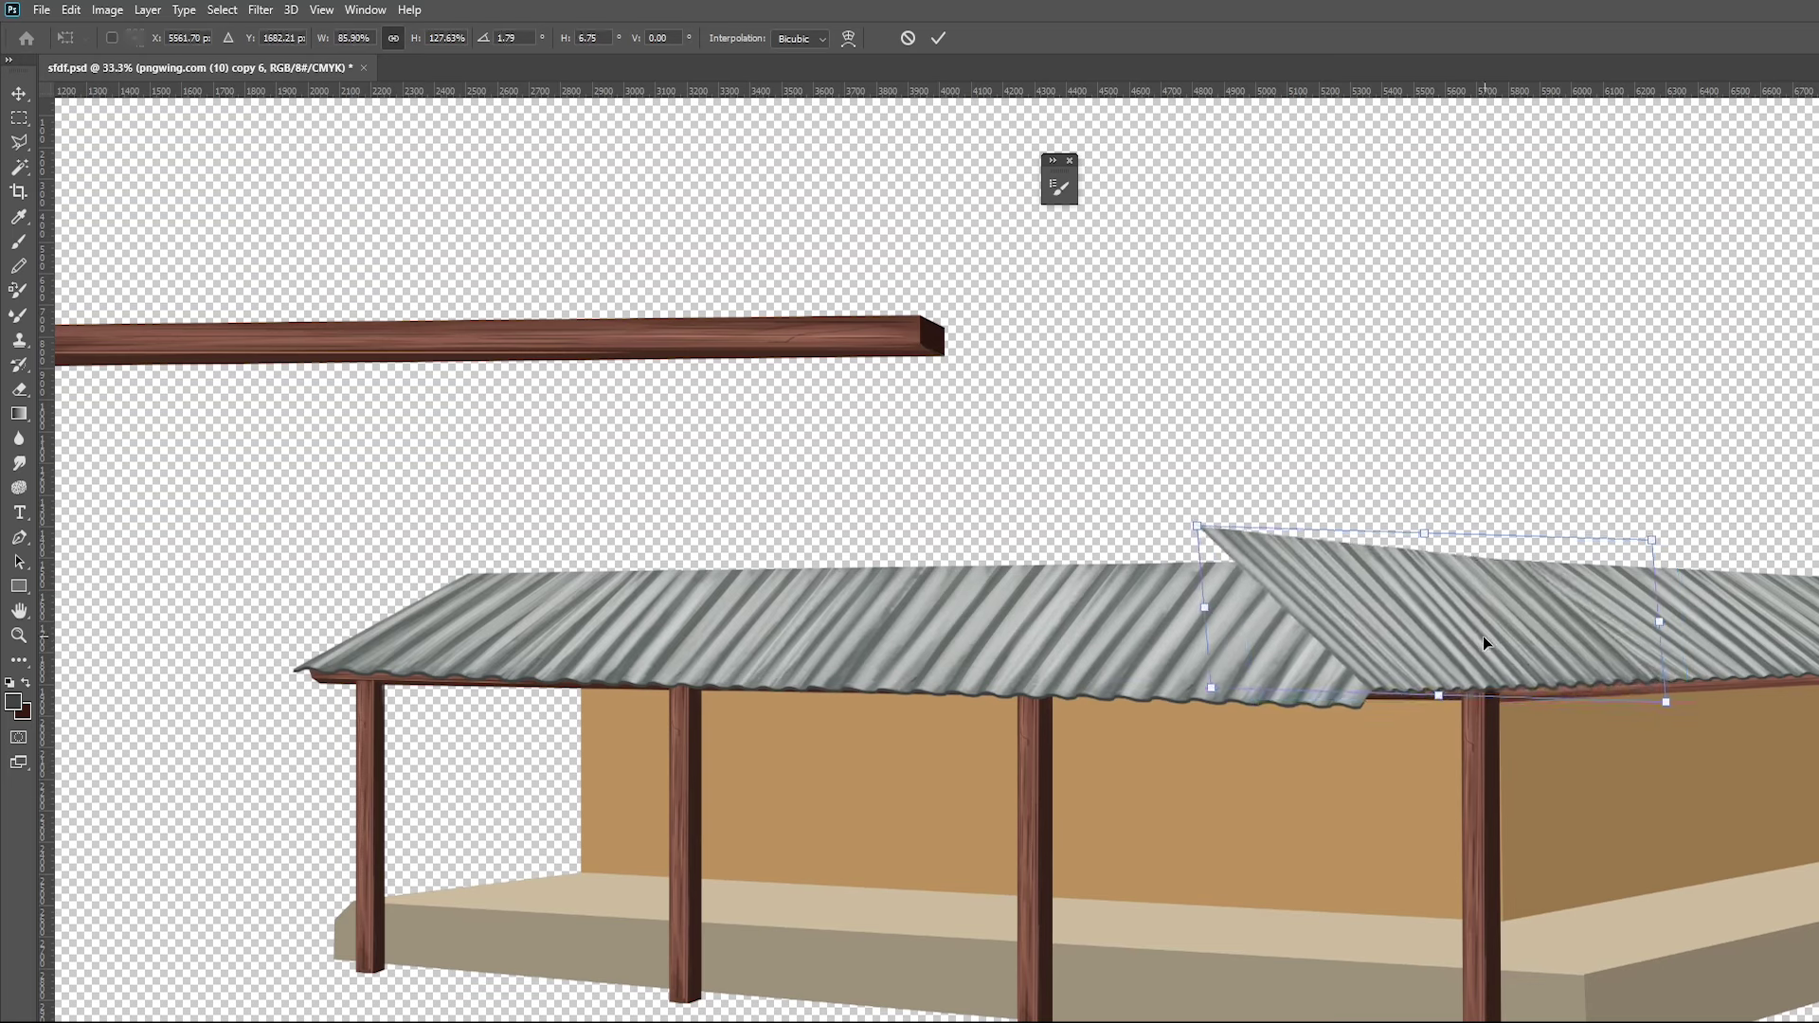
{"action": "key", "text": "Return"}
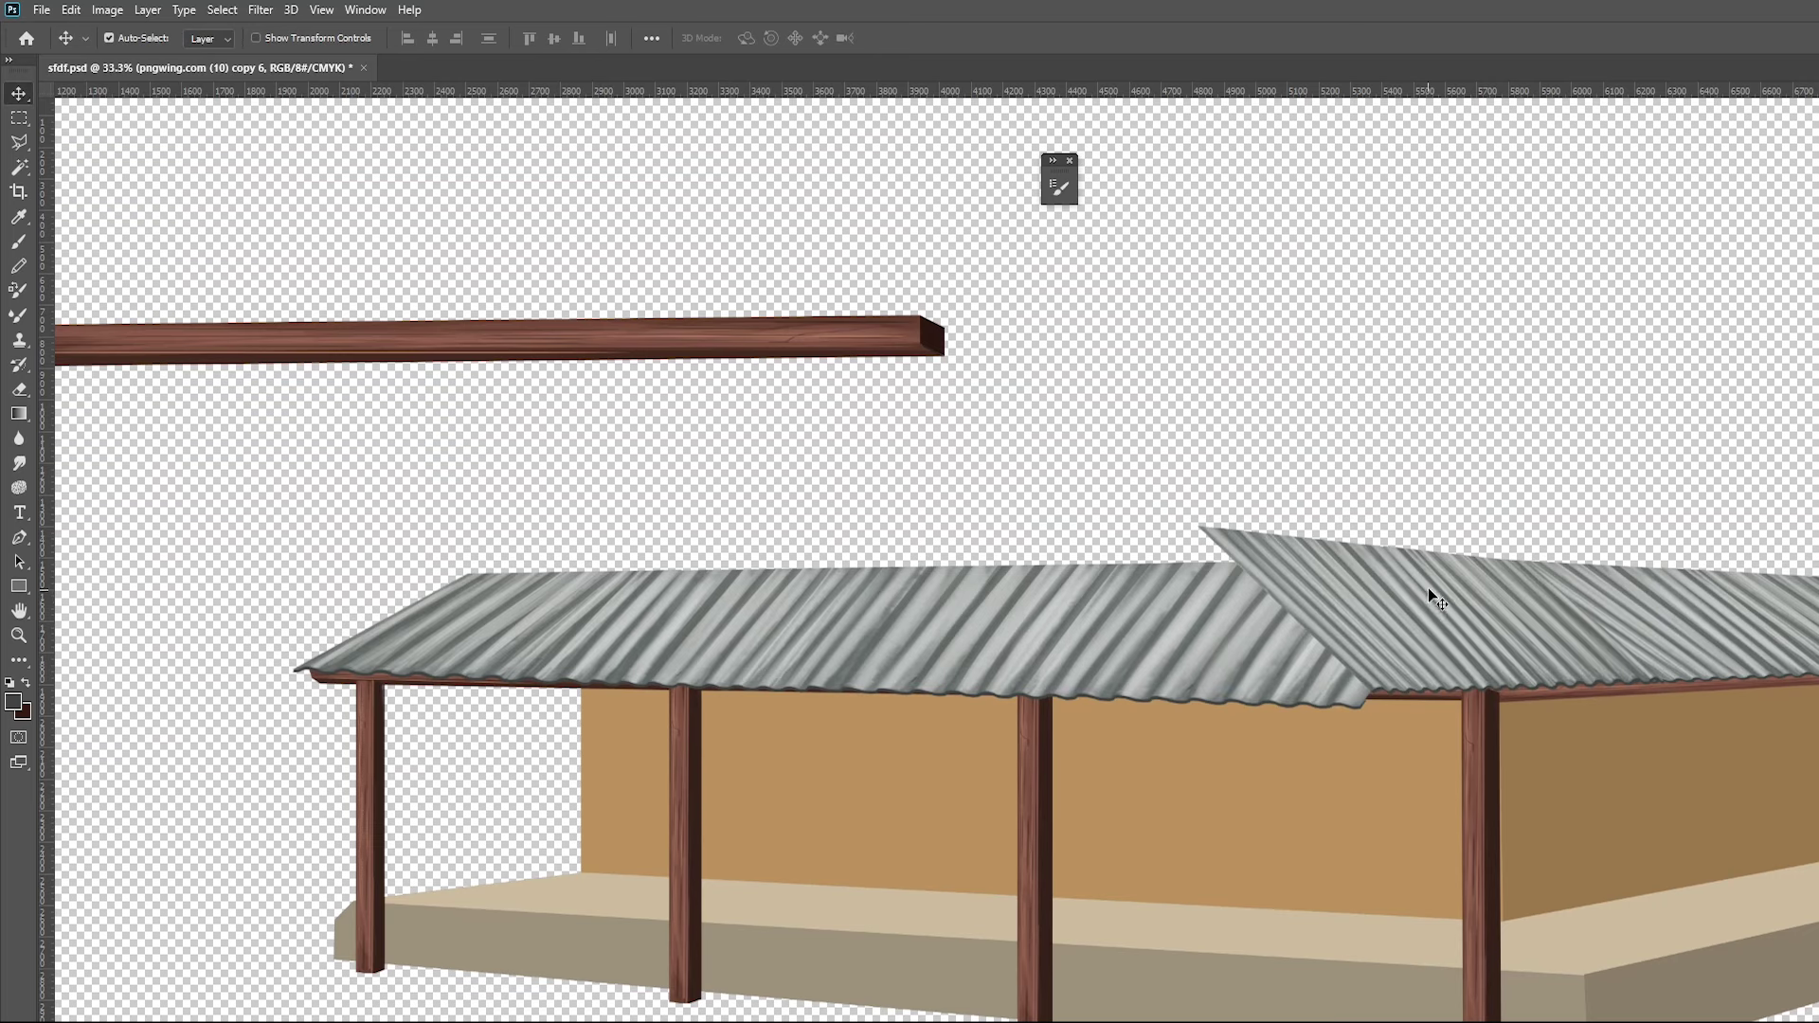
Cut away the excess roof above the front roof with a polygonal lasso, then nudge the side roof right
{"action": "key", "text": "l"}
{"action": "left_click", "coordinate": [1432, 551]}
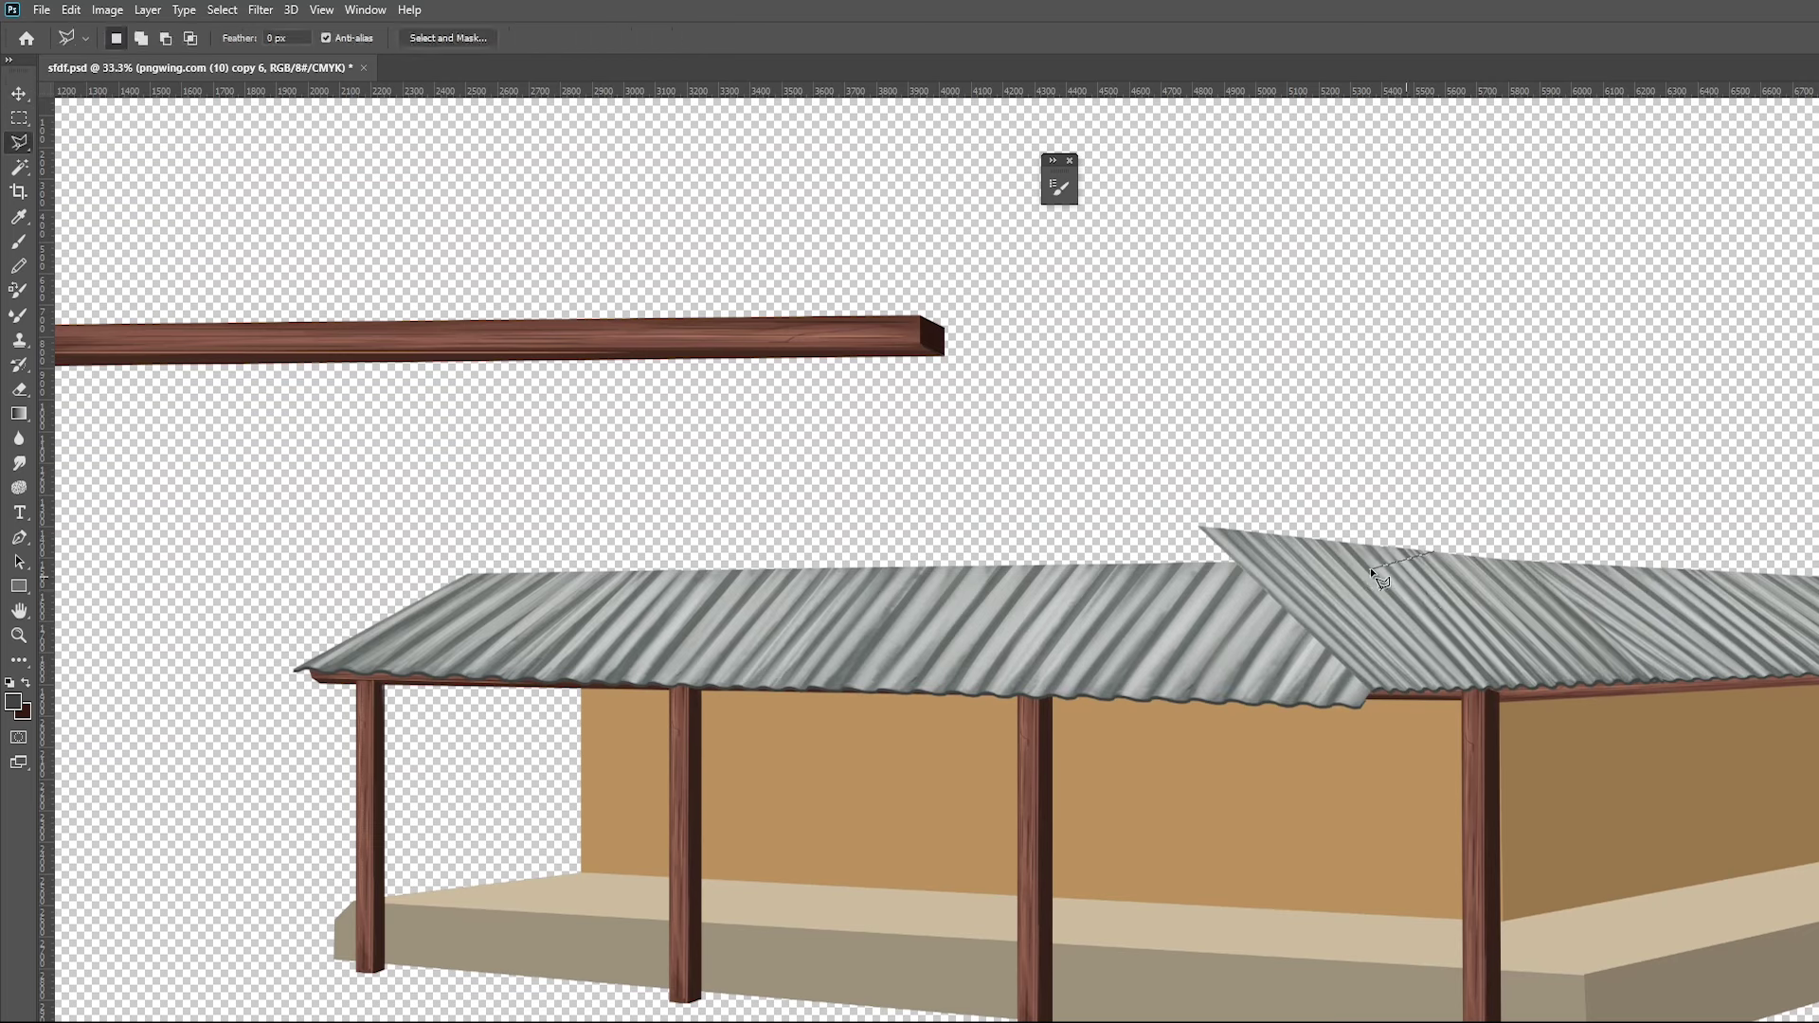
{"action": "left_click", "coordinate": [1374, 696]}
{"action": "left_click", "coordinate": [1198, 573]}
{"action": "left_click", "coordinate": [1151, 482]}
{"action": "left_click", "coordinate": [1289, 466]}
{"action": "left_click", "coordinate": [1432, 552]}
{"action": "key", "text": "Delete"}
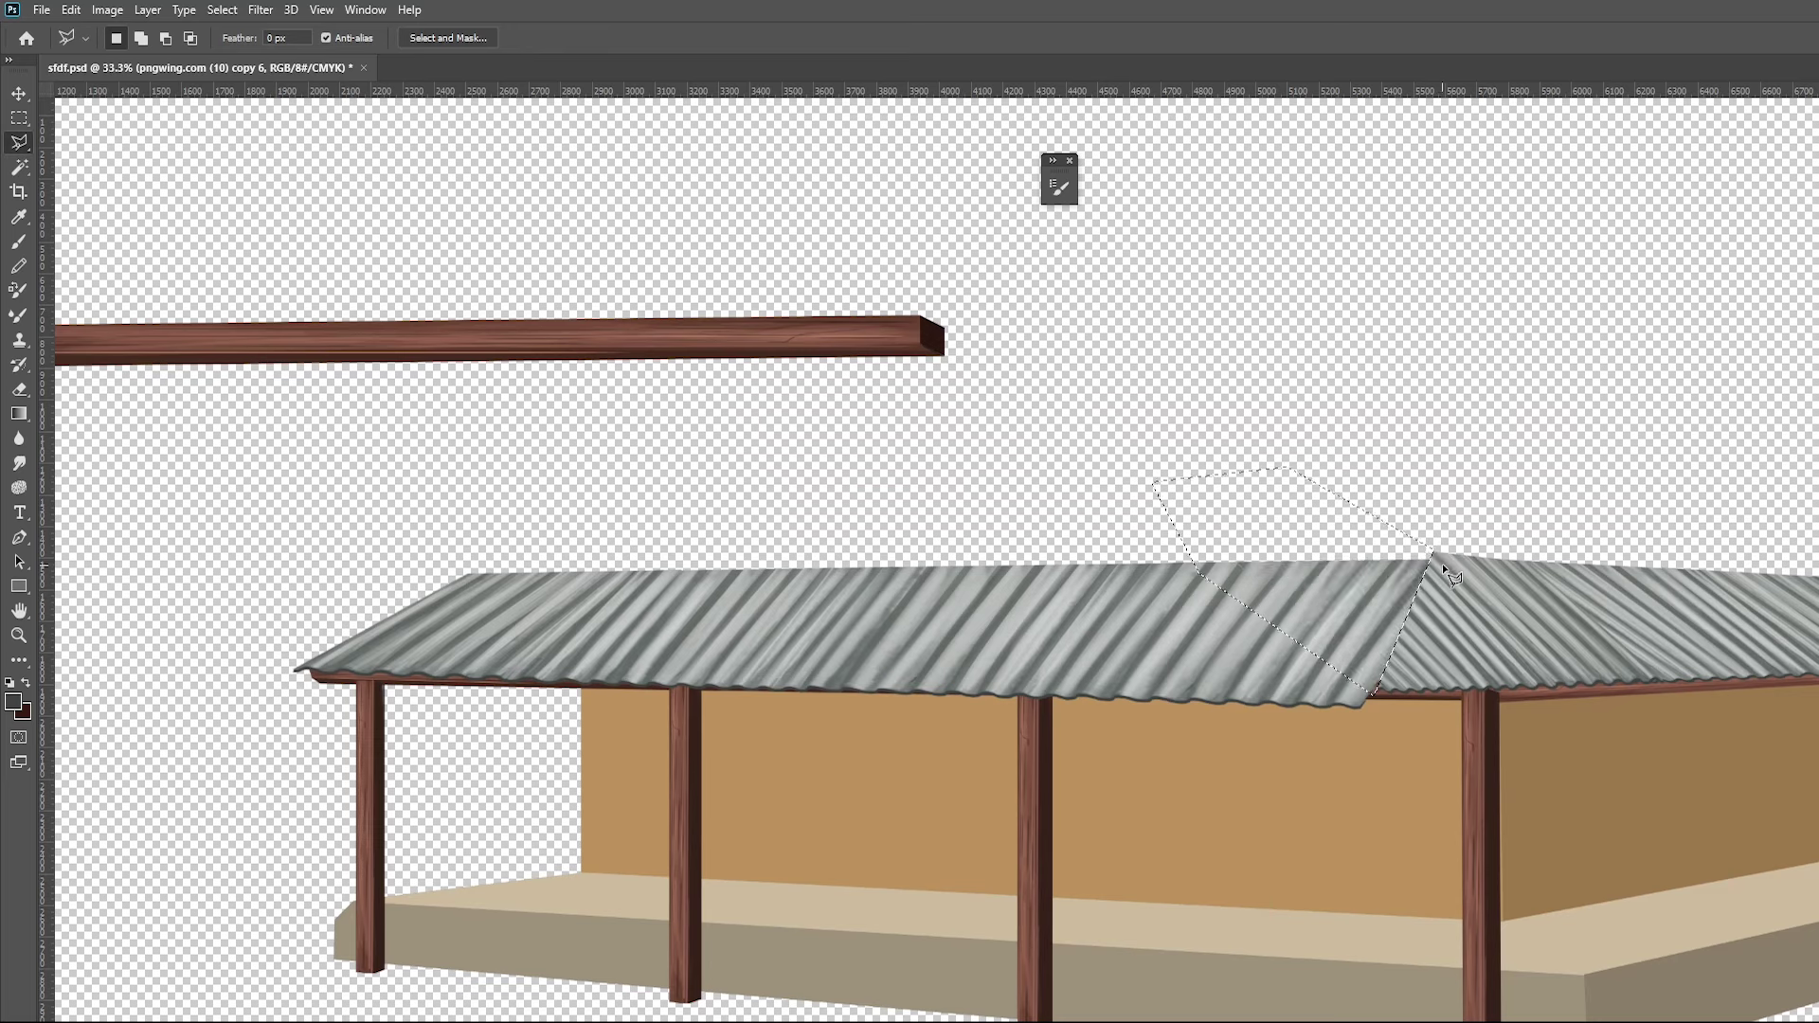
{"action": "key", "text": "ctrl+d"}
{"action": "key", "text": "v"}
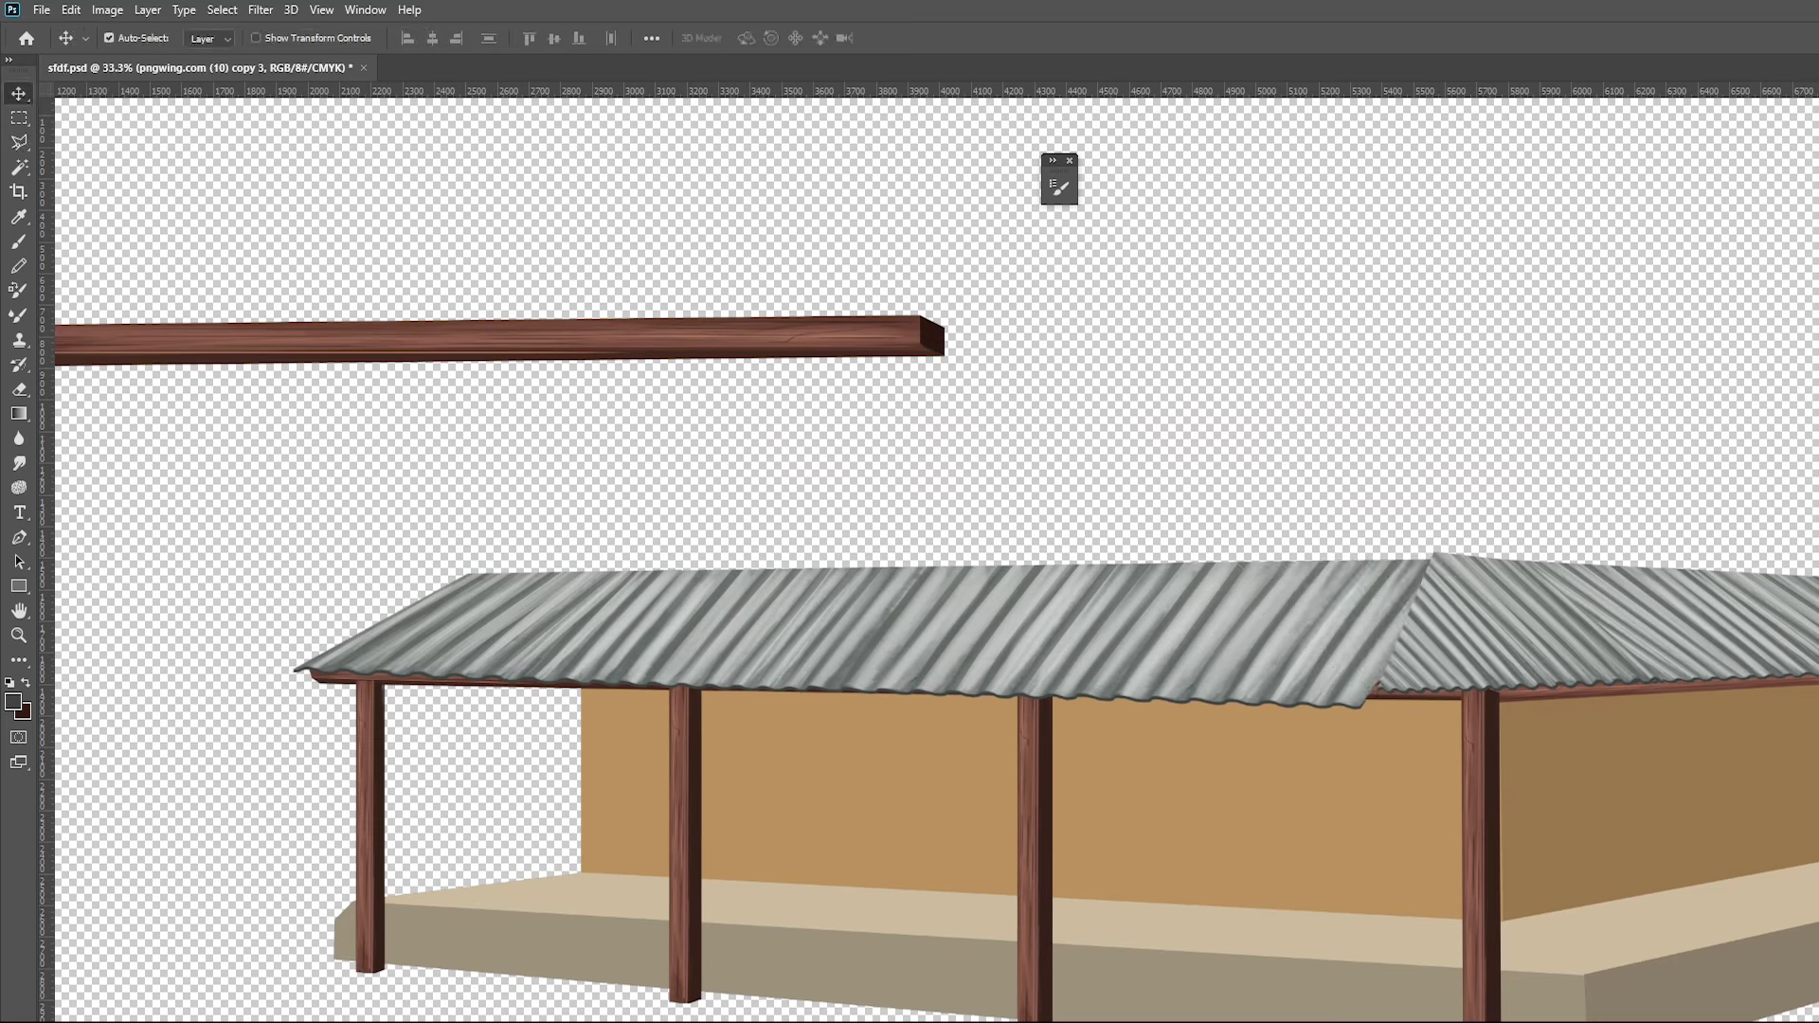
{"action": "key", "text": "Right"}
Lower the side roof a few pixels and skew the front roof's right end up to the ridge
{"action": "left_click_drag", "start_coordinate": [1480, 664], "coordinate": [1481, 668]}
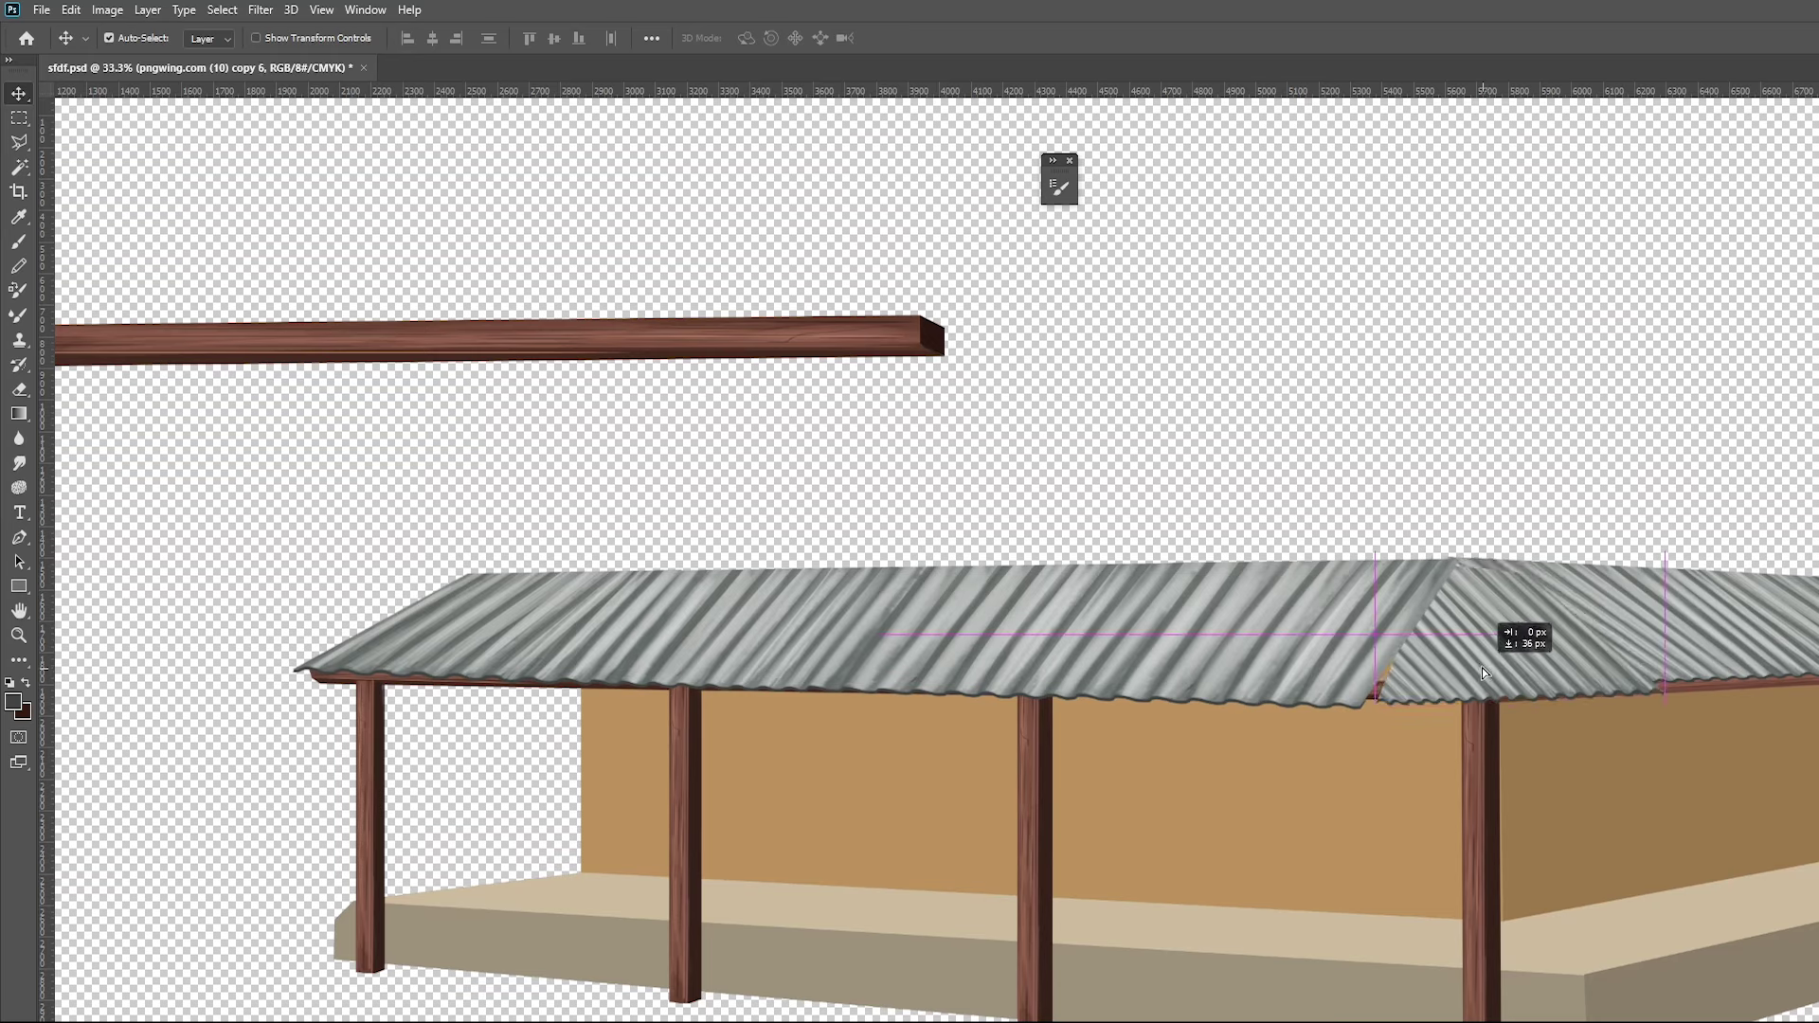
{"action": "left_click", "coordinate": [1372, 627]}
{"action": "key", "text": "ctrl+t"}
{"action": "left_click_drag", "start_coordinate": [1466, 647], "coordinate": [1482, 633]}
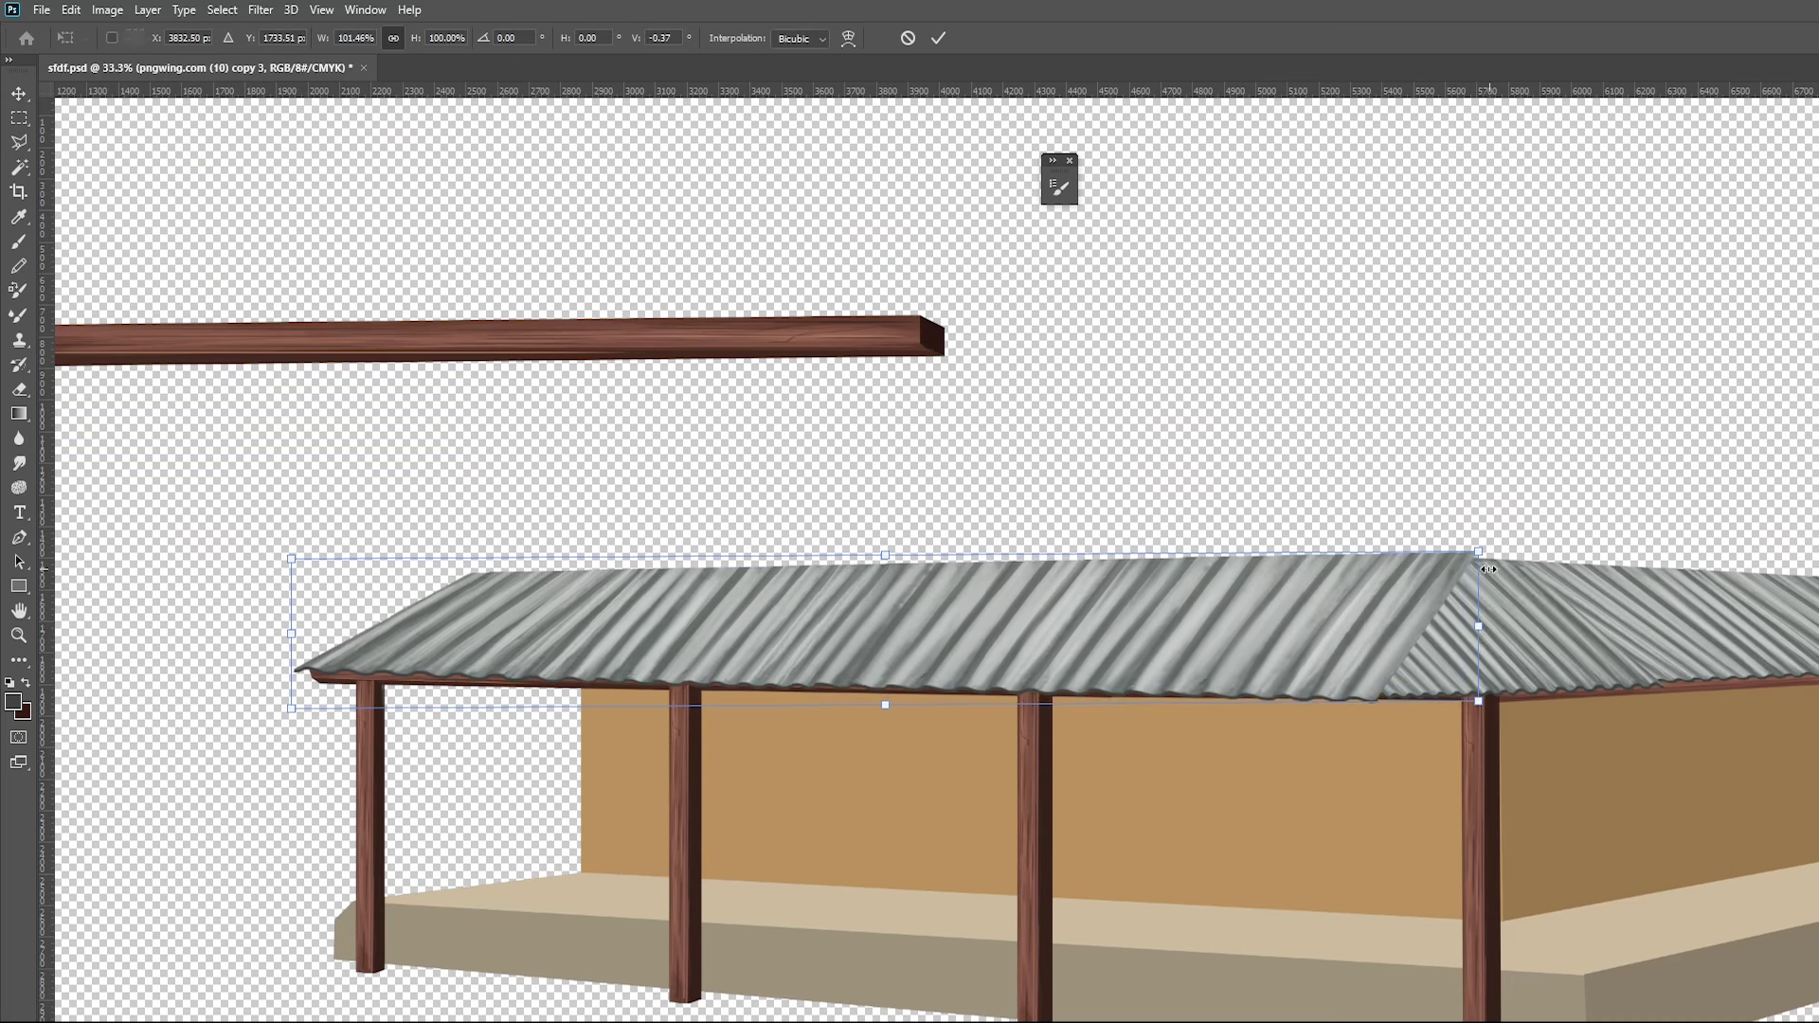
{"action": "left_click_drag", "start_coordinate": [1480, 553], "coordinate": [1471, 557]}
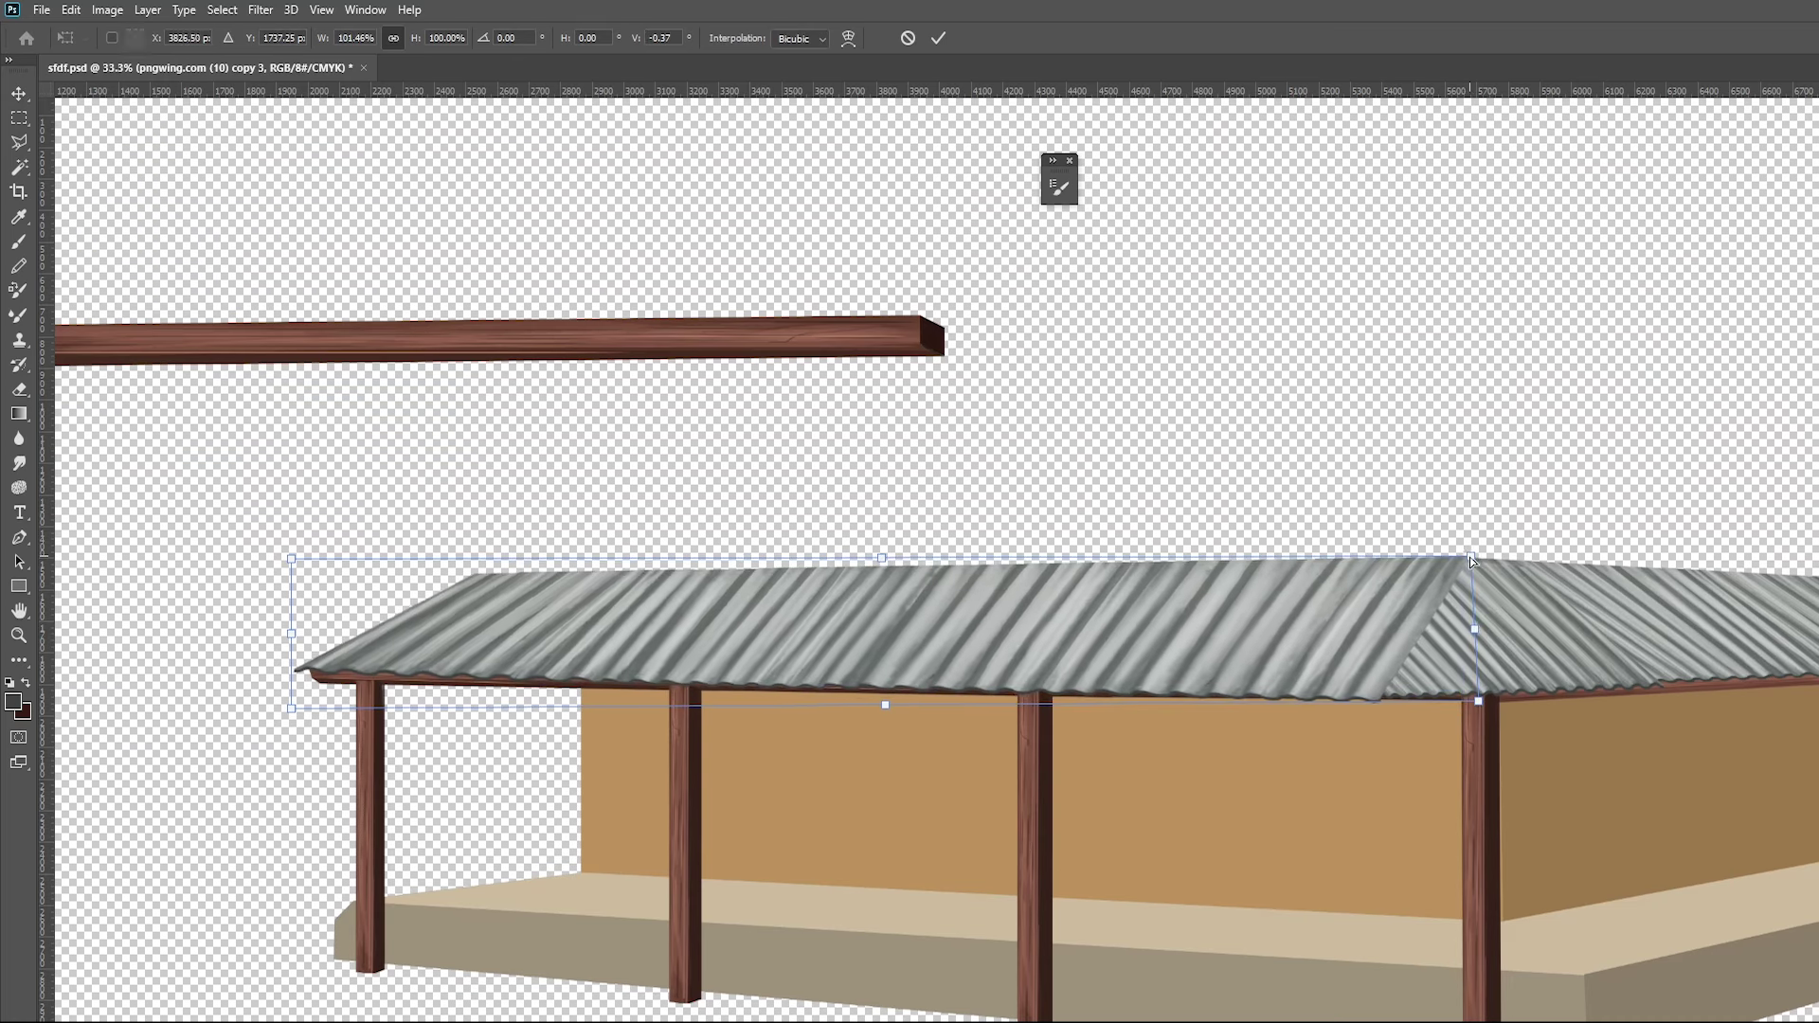
{"action": "key", "text": "Return"}
{"action": "left_click", "coordinate": [1667, 629]}
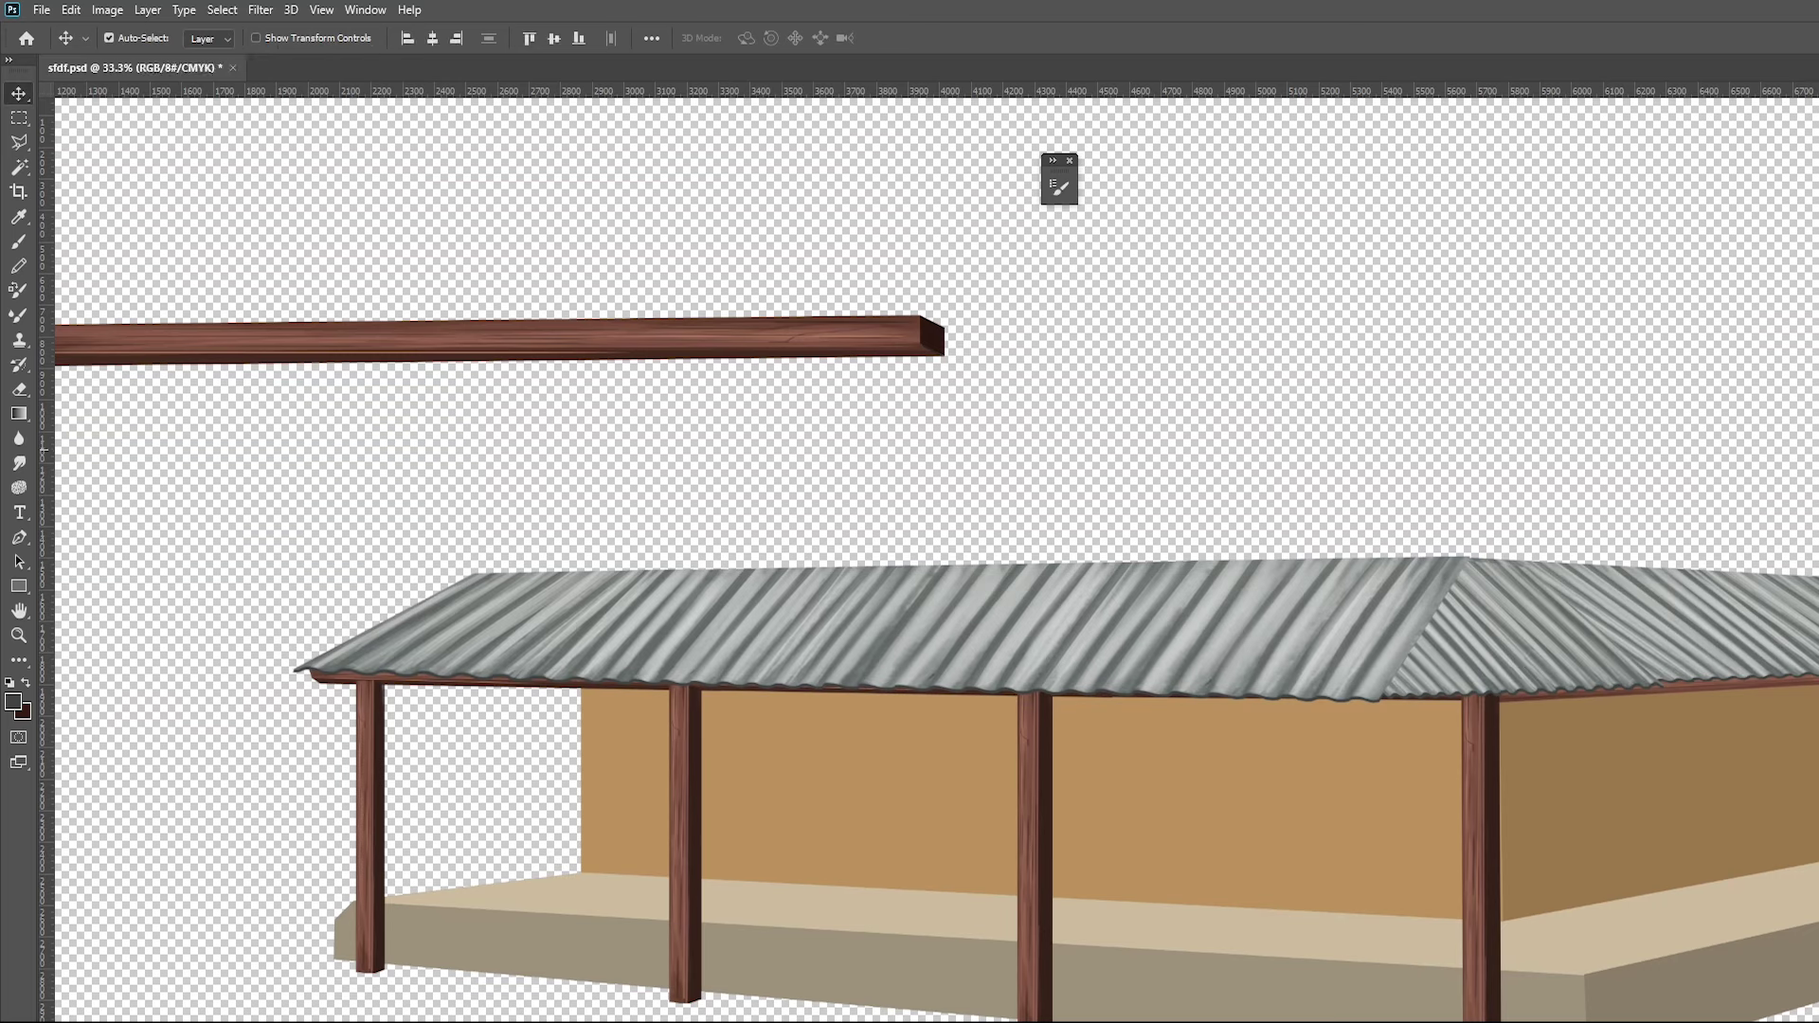
{"action": "key", "text": "ctrl+z"}
Darken the side roof by lowering its Hue/Saturation Lightness
{"action": "key", "text": "ctrl+u"}
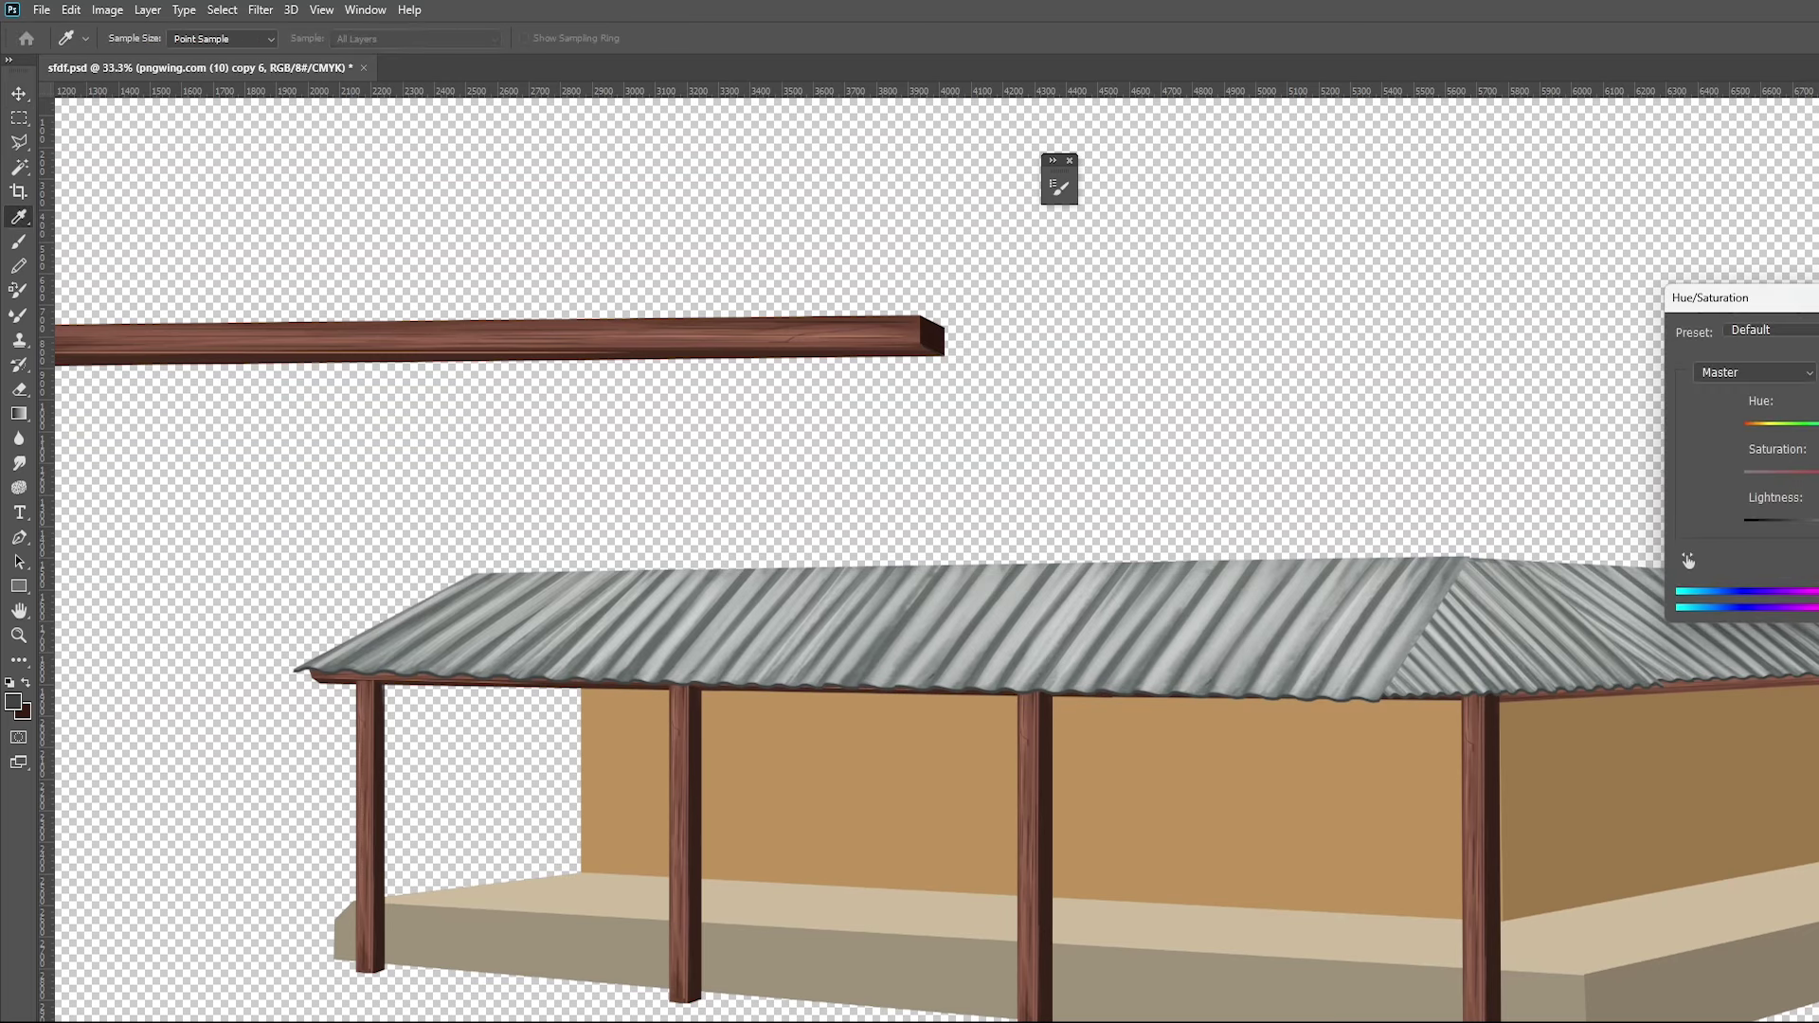
{"action": "left_click_drag", "start_coordinate": [1818, 526], "coordinate": [1801, 527]}
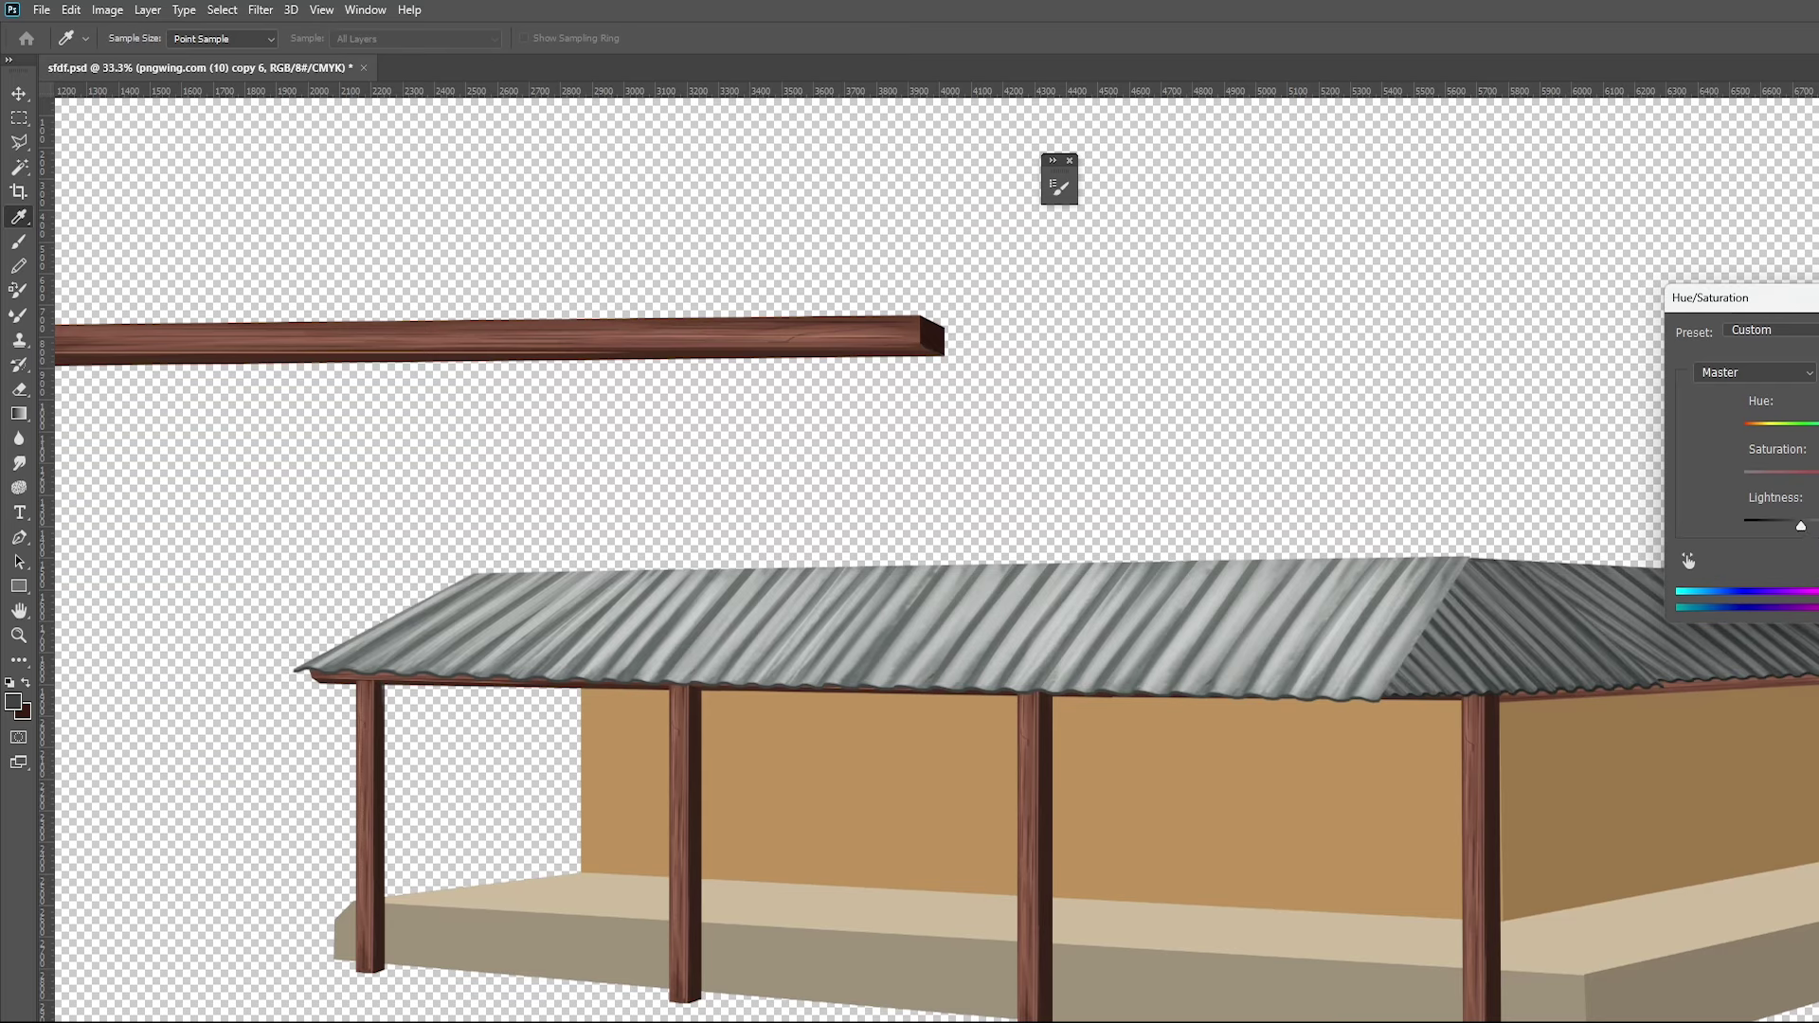
{"action": "key", "text": "Return"}
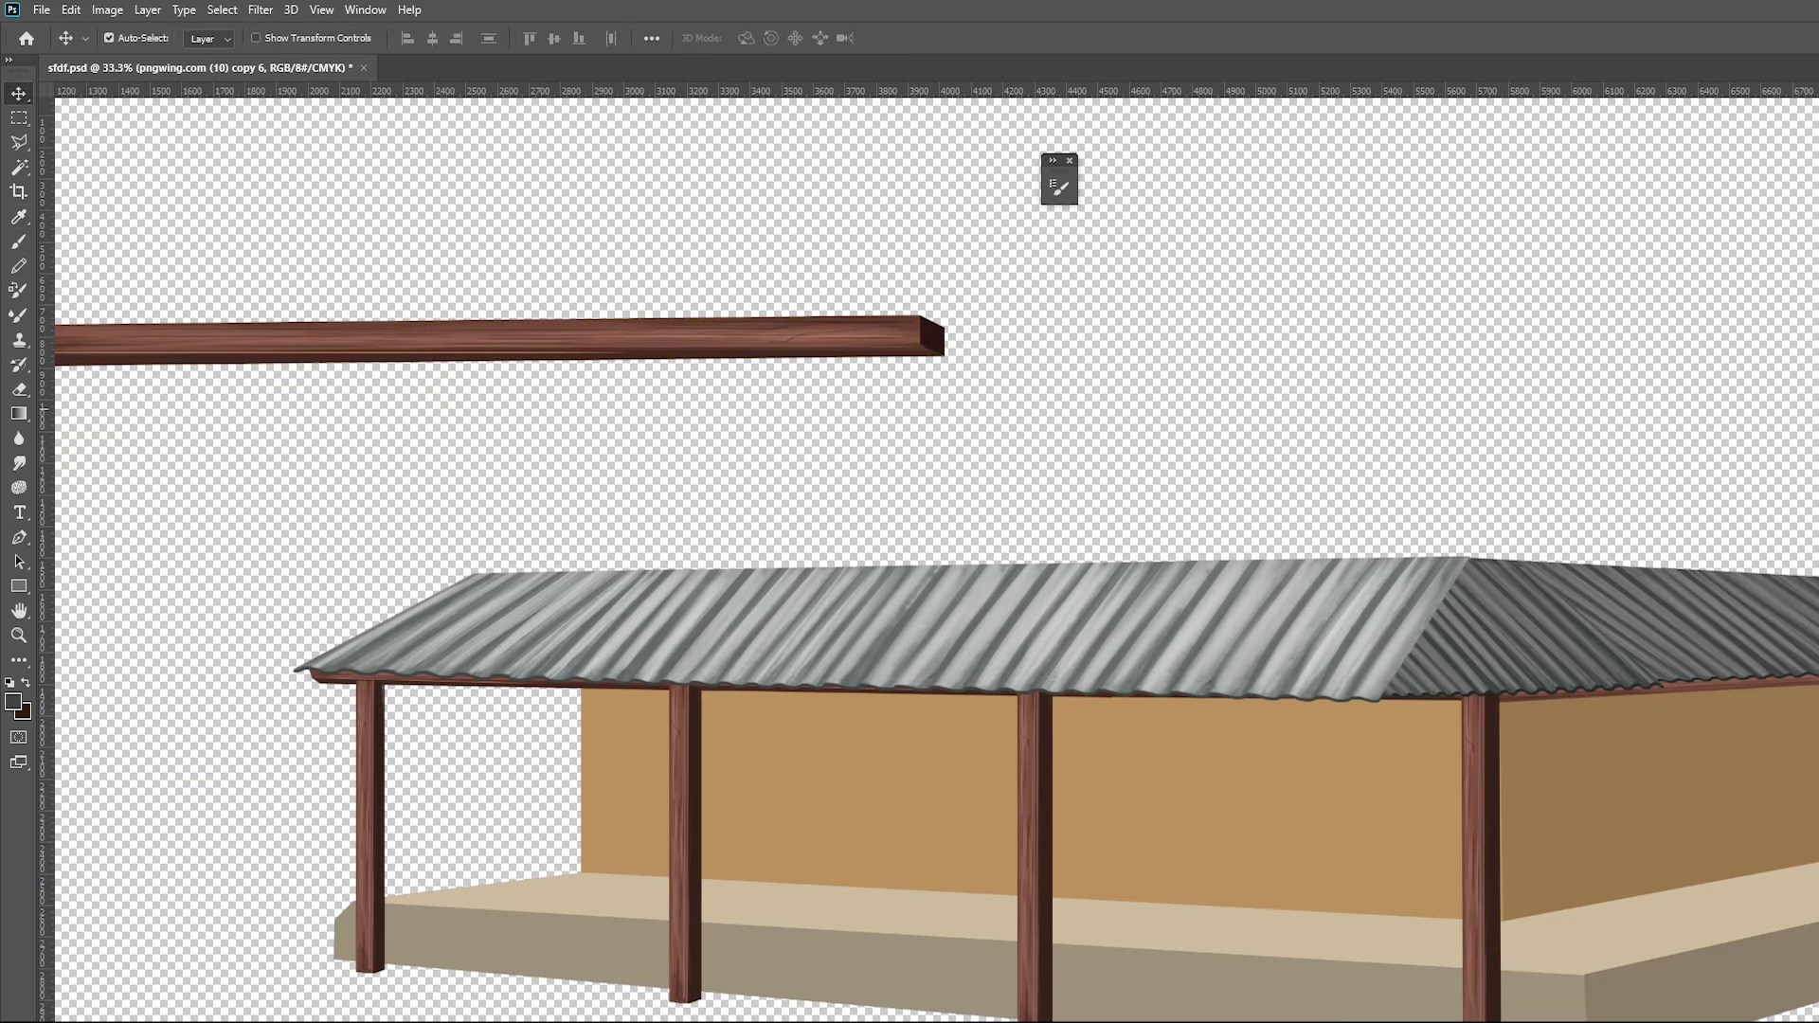
Reposition the side roof and skew its top-right corner up and left to the peak
{"action": "key", "text": "z"}
{"action": "left_click", "coordinate": [1572, 661]}
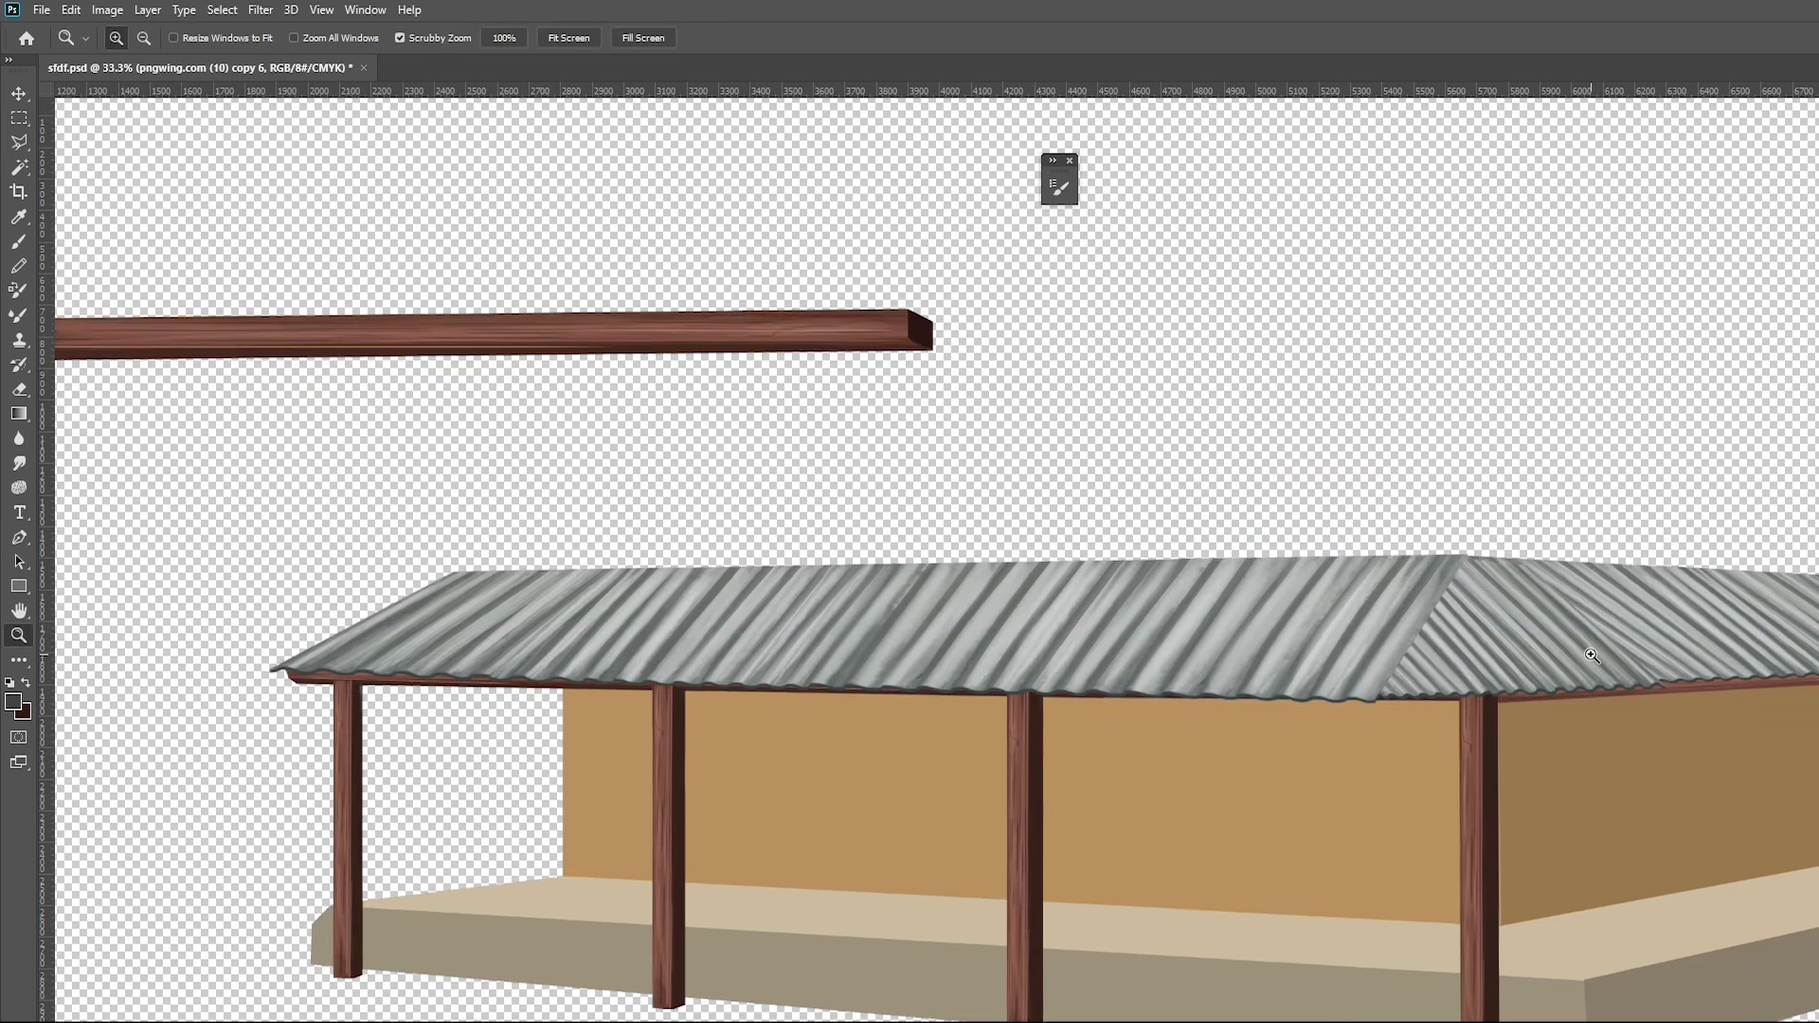
{"action": "key", "text": "v"}
{"action": "left_click_drag", "start_coordinate": [1491, 696], "coordinate": [1577, 680]}
{"action": "key", "text": "ctrl+e"}
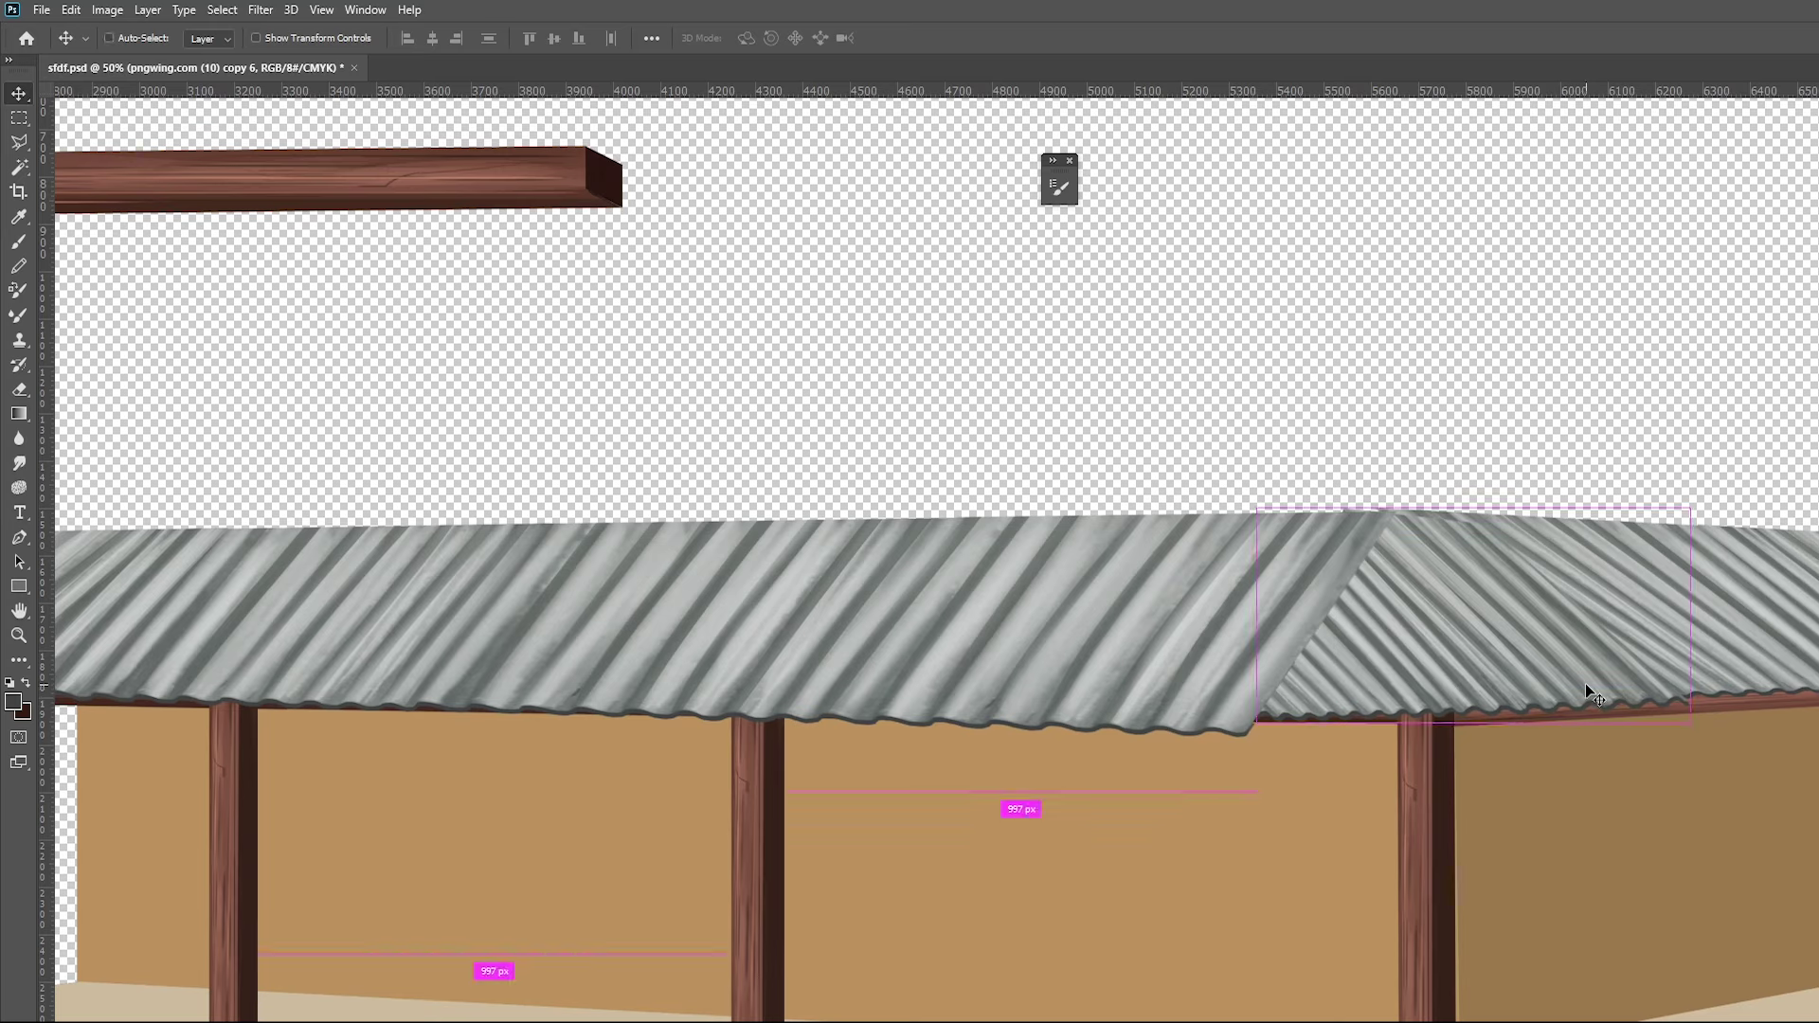
{"action": "key", "text": "ctrl+t"}
{"action": "left_click_drag", "start_coordinate": [1690, 508], "coordinate": [1627, 487]}
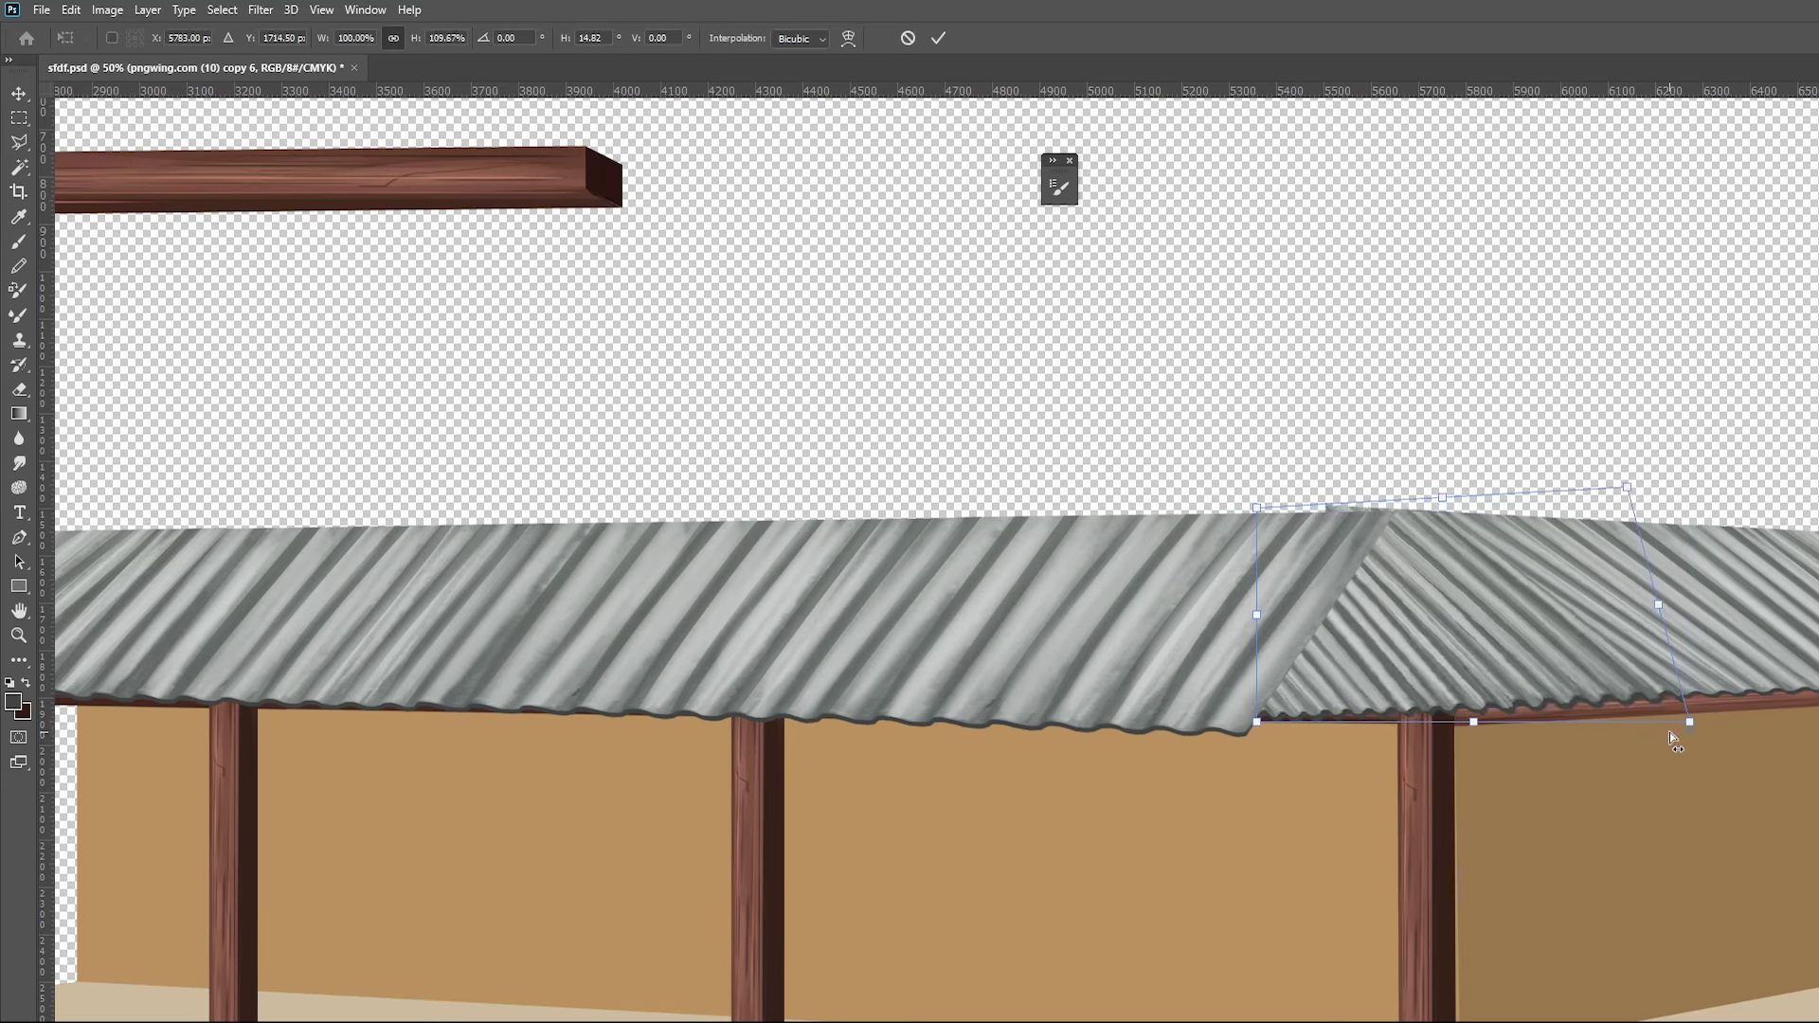
{"action": "key", "text": "Return"}
At 100% zoom, raise the side roof's bottom-right corner so its lower edge follows the beam
{"action": "key", "text": "z"}
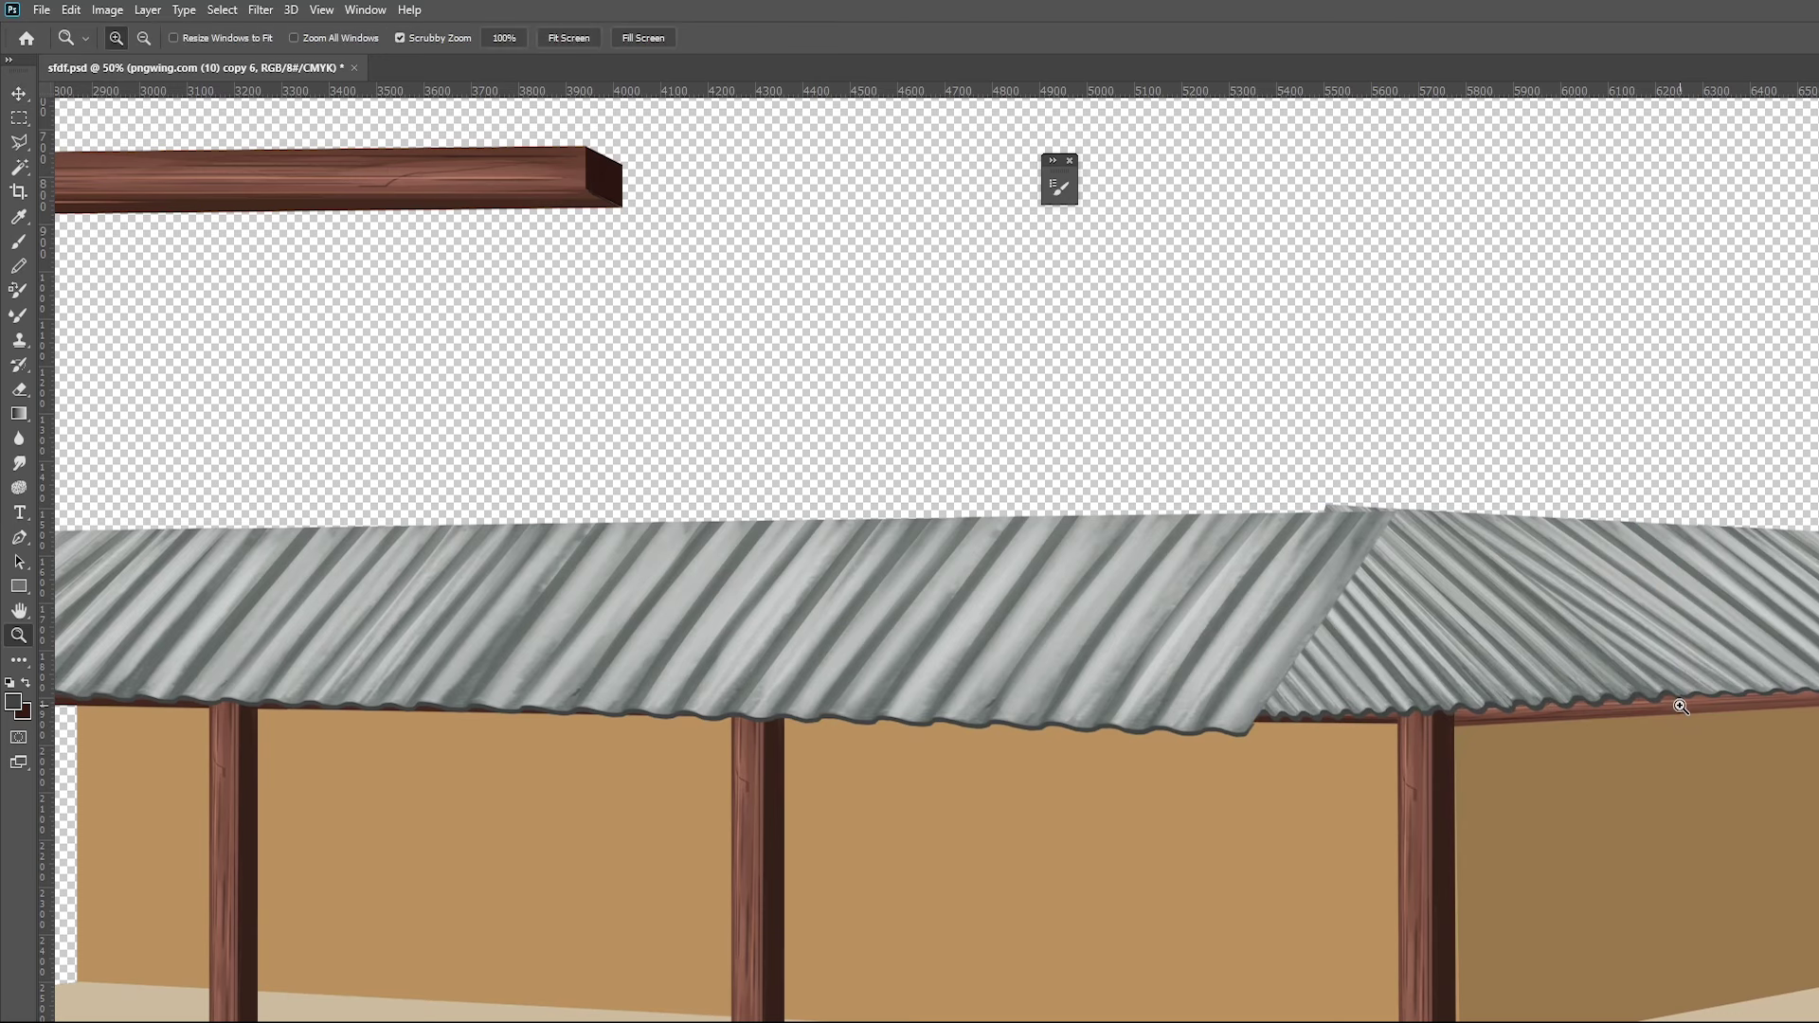
{"action": "left_click", "coordinate": [1680, 706]}
{"action": "key", "text": "ctrl+t"}
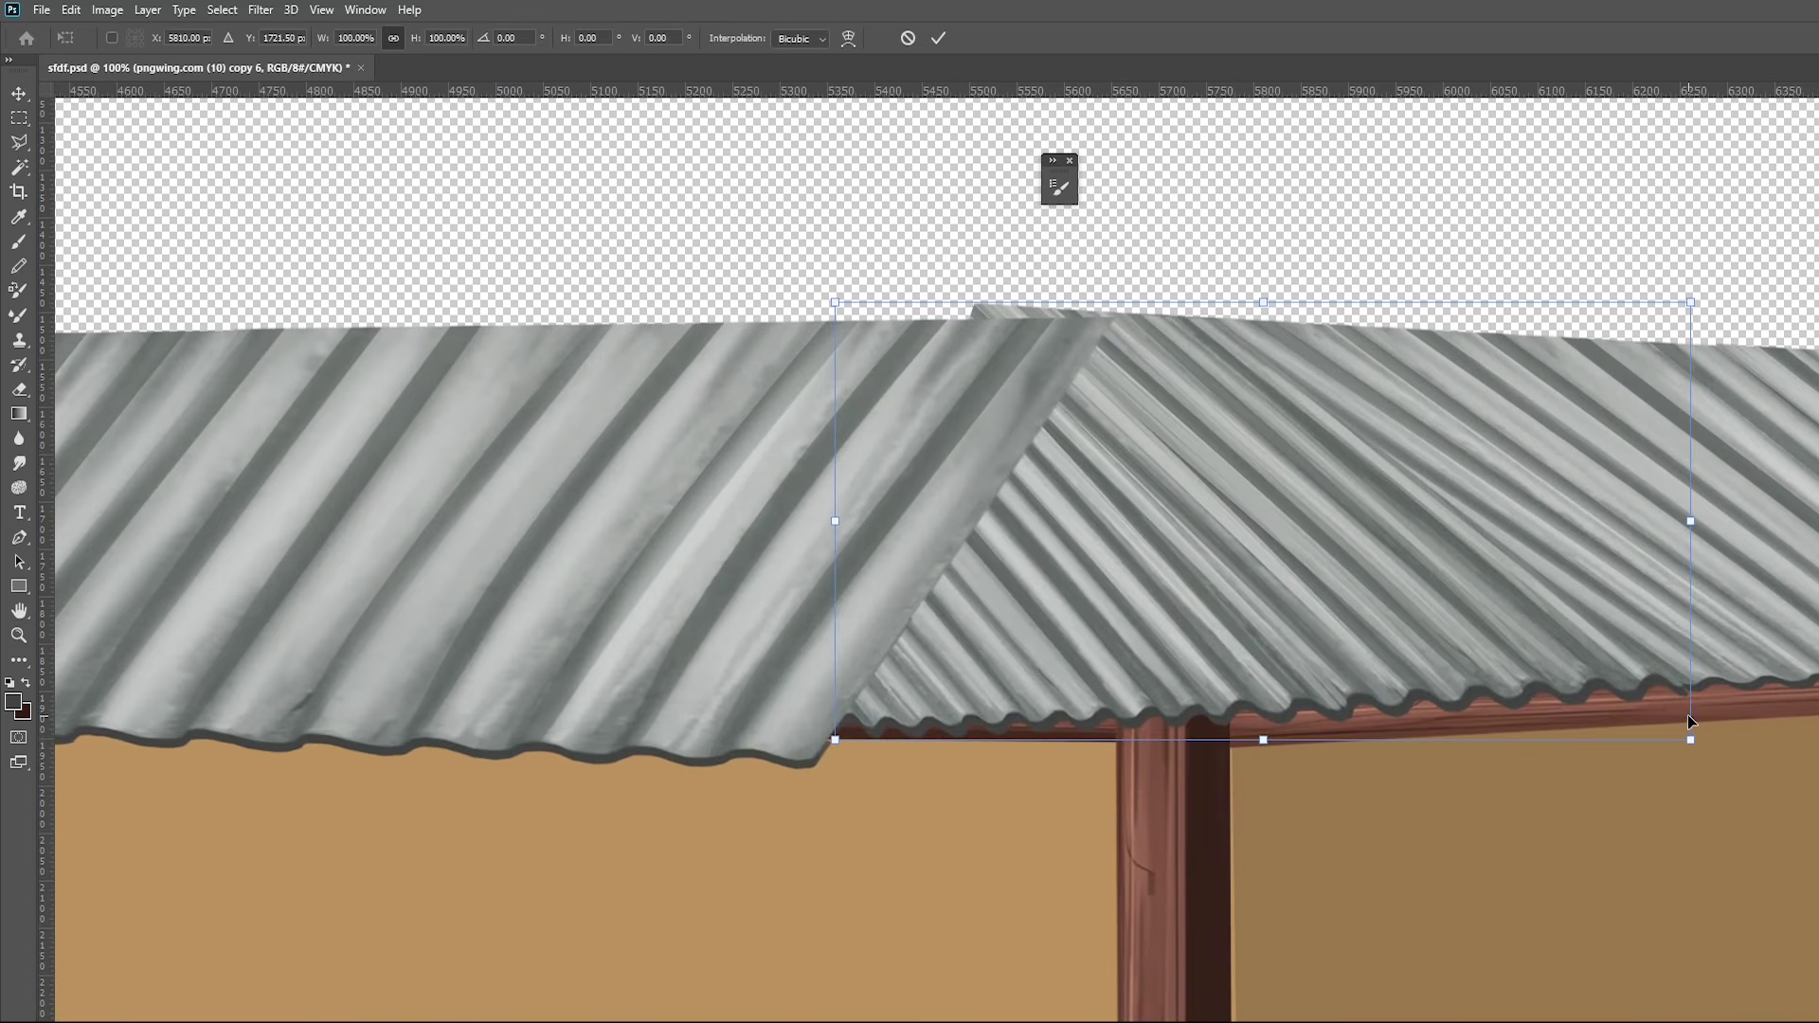
{"action": "left_click_drag", "start_coordinate": [1693, 742], "coordinate": [1693, 724]}
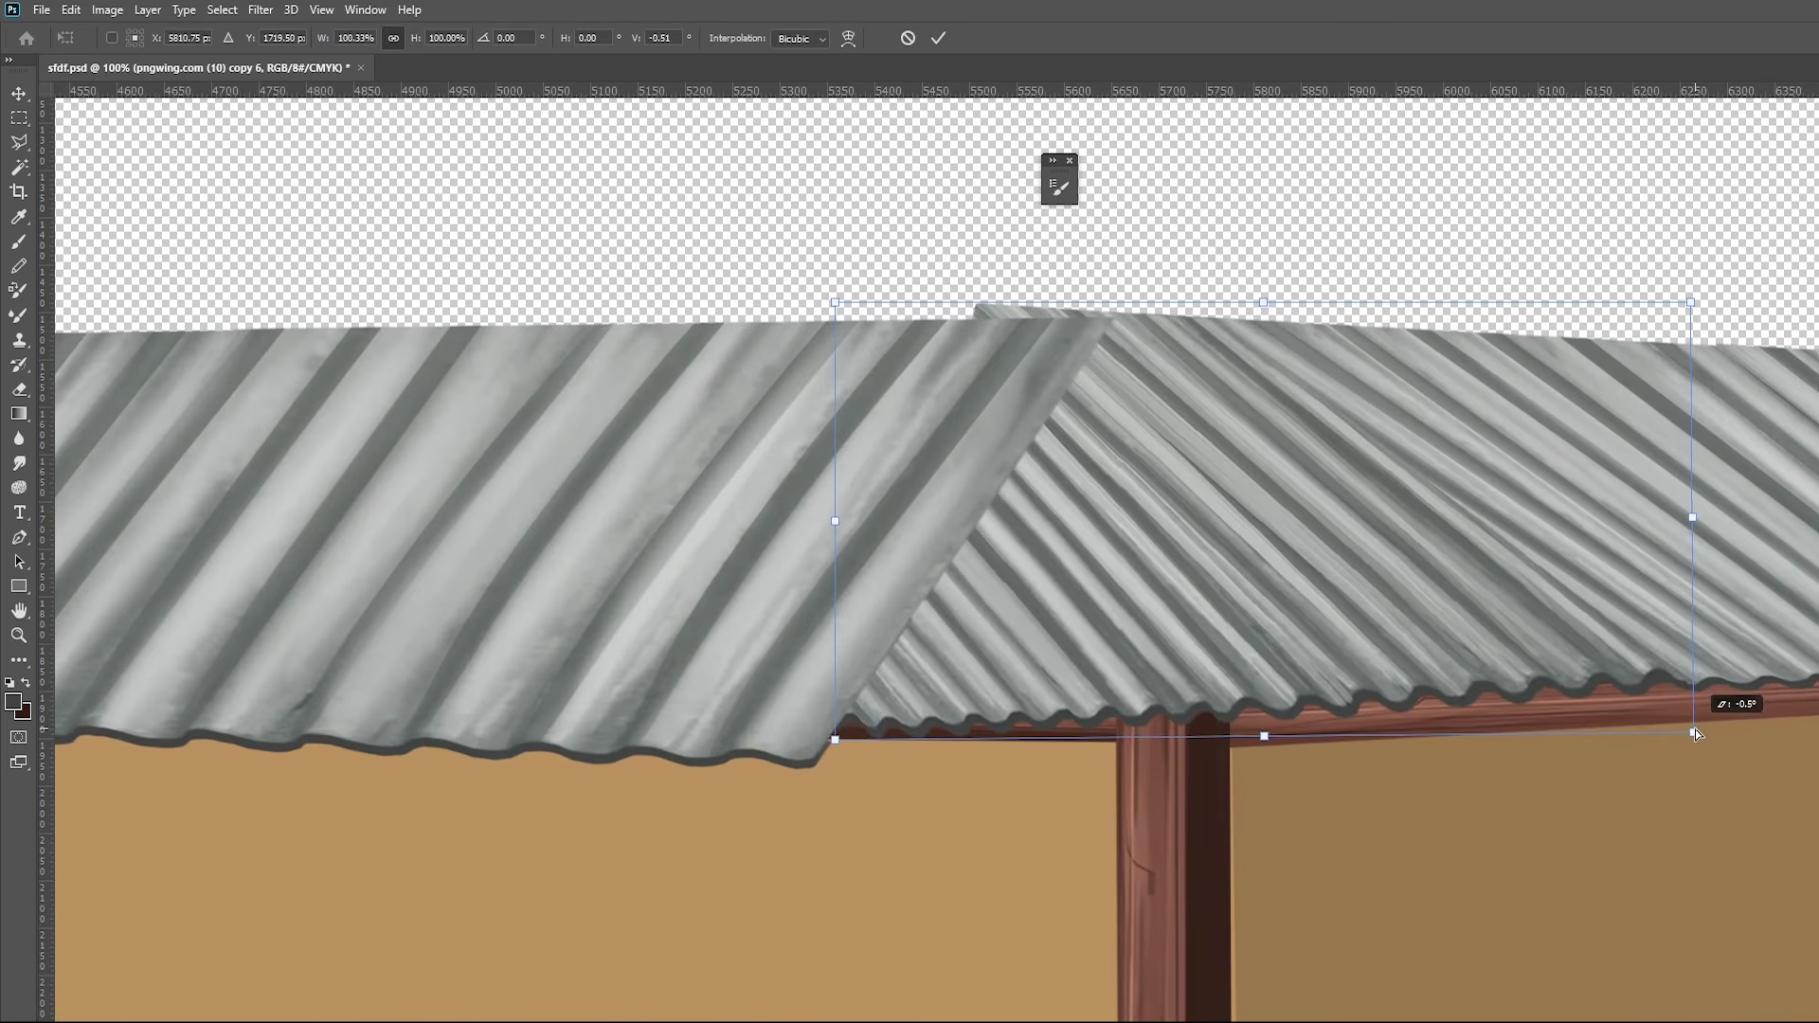
{"action": "left_click_drag", "start_coordinate": [1694, 732], "coordinate": [1692, 730]}
{"action": "key", "text": "Return"}
{"action": "key", "text": "z"}
{"action": "key", "text": "ctrl+minus"}
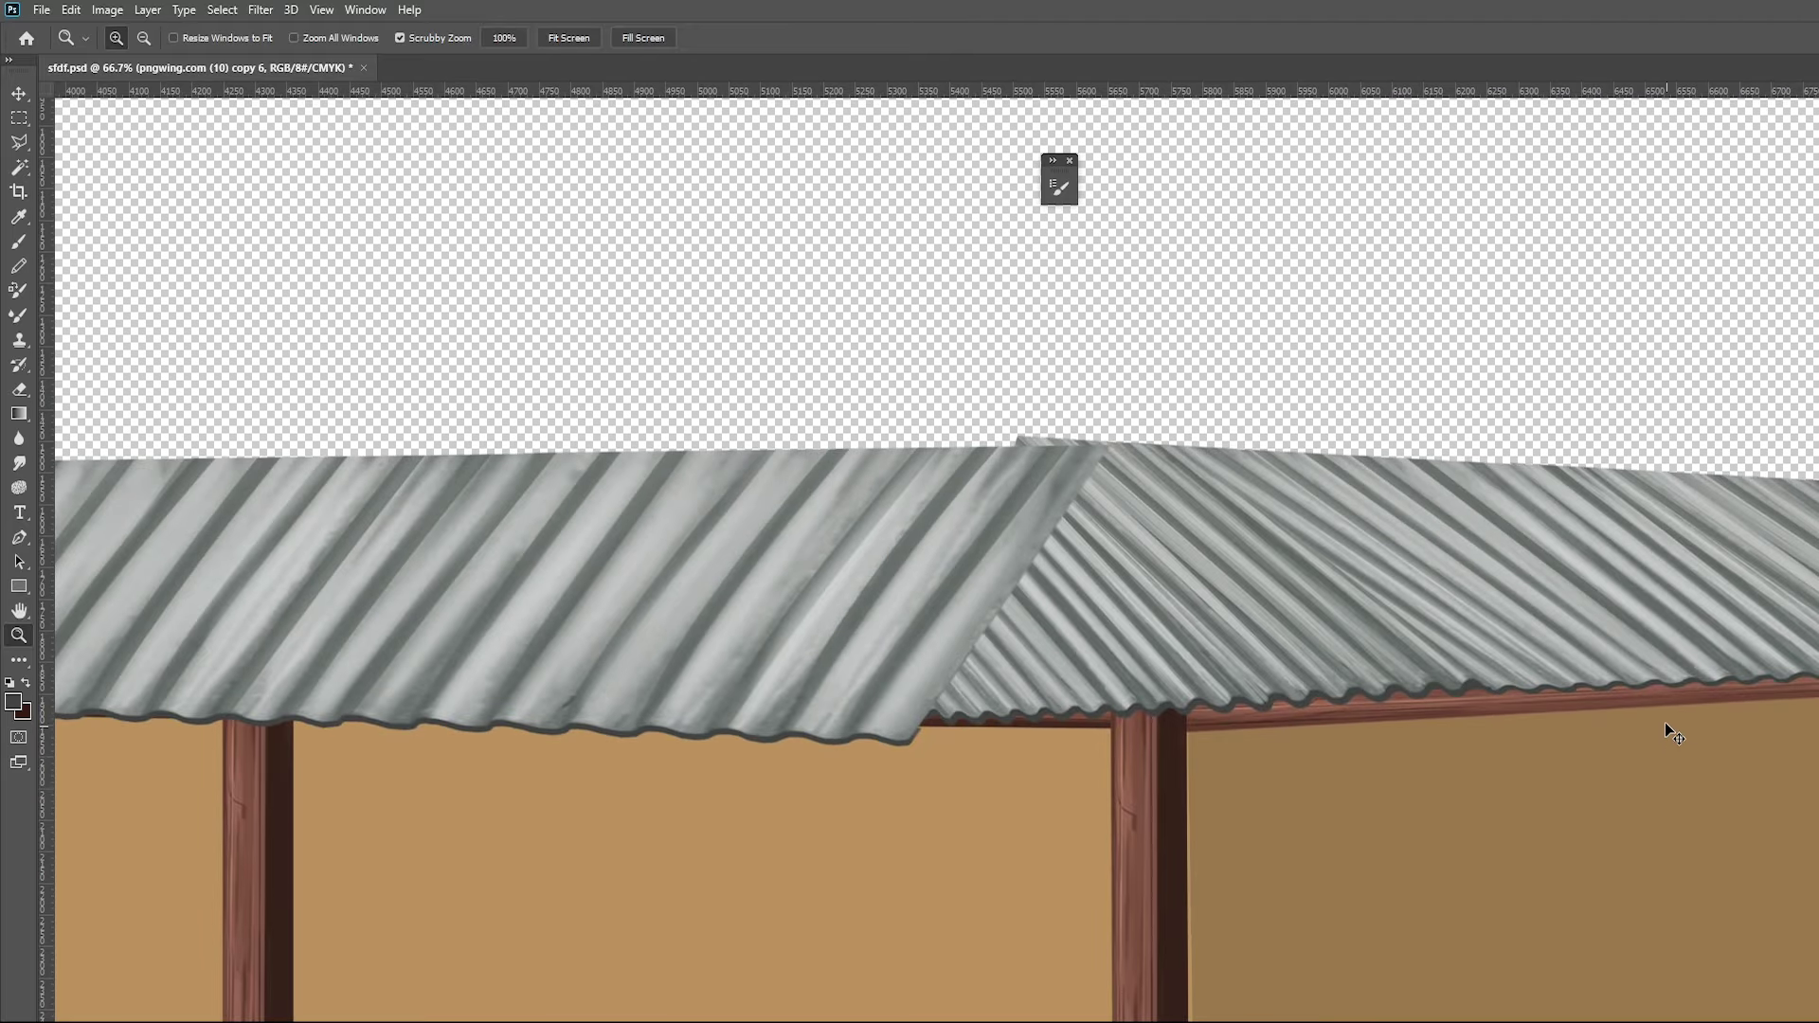
Skew the side roof's left edge toward the front roof, then try and undo a front roof skew
{"action": "key", "text": "v"}
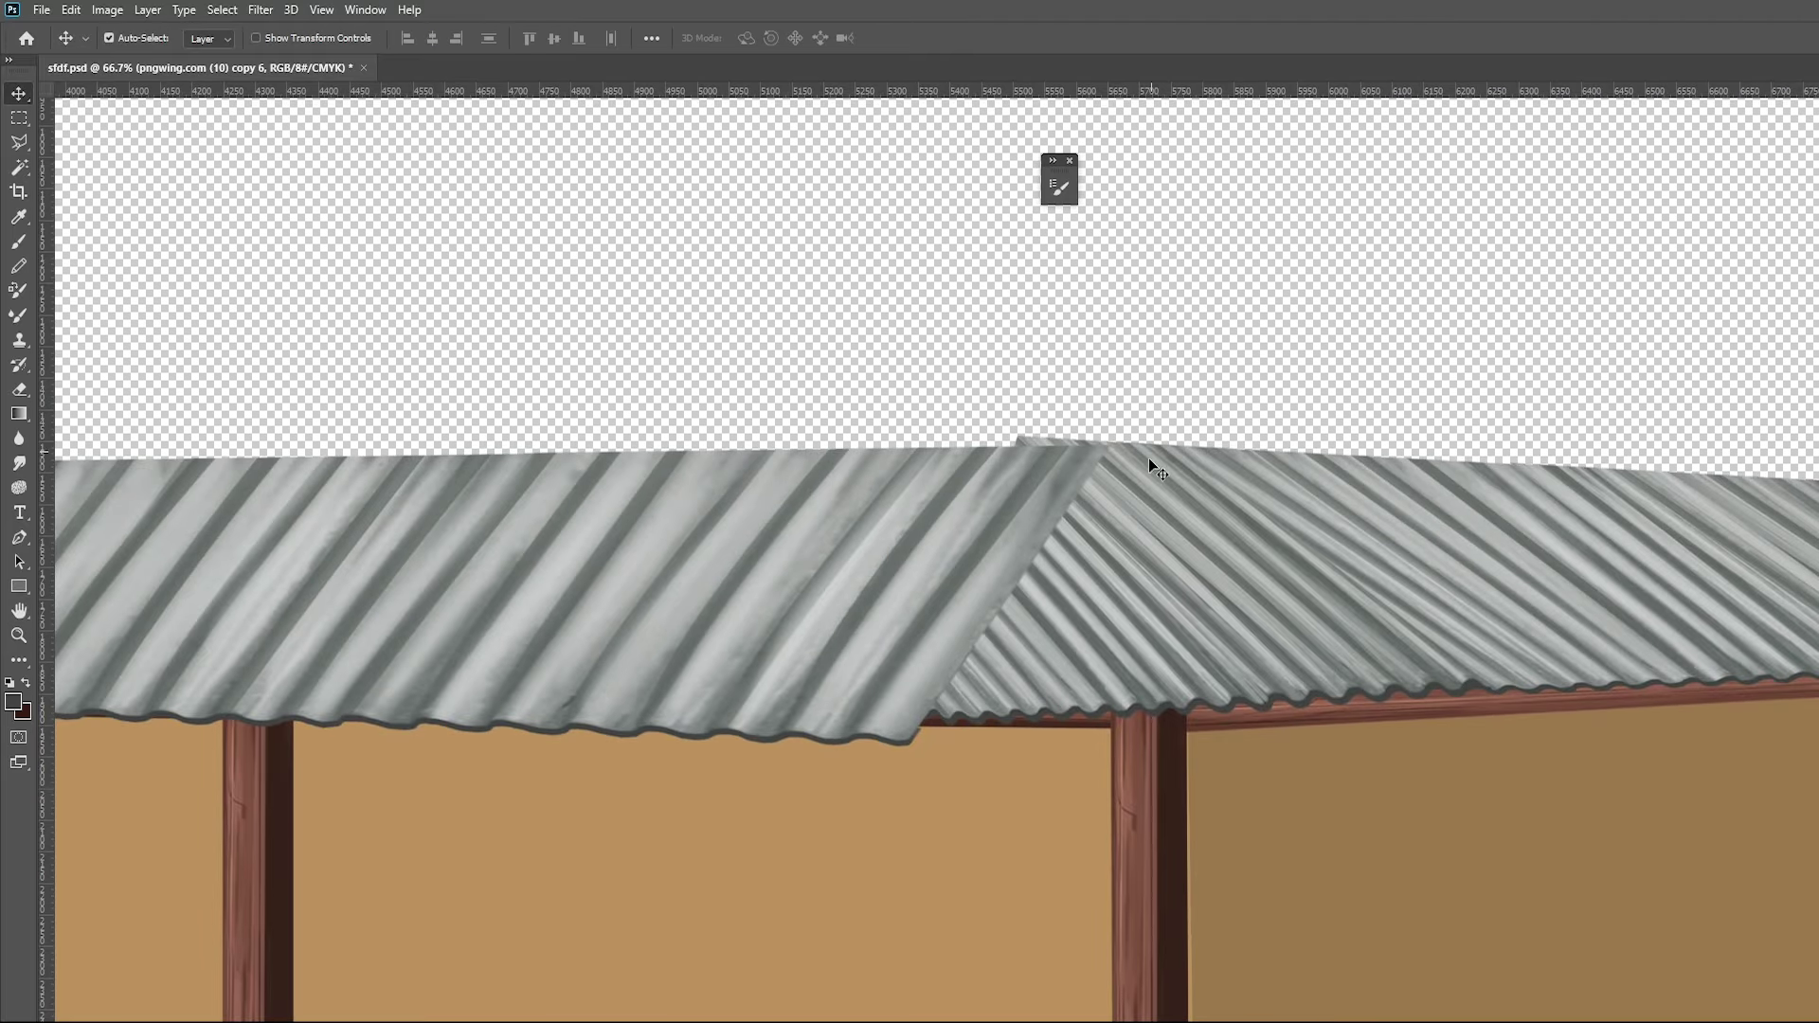
{"action": "key", "text": "ctrl"}
{"action": "key", "text": "ctrl+t"}
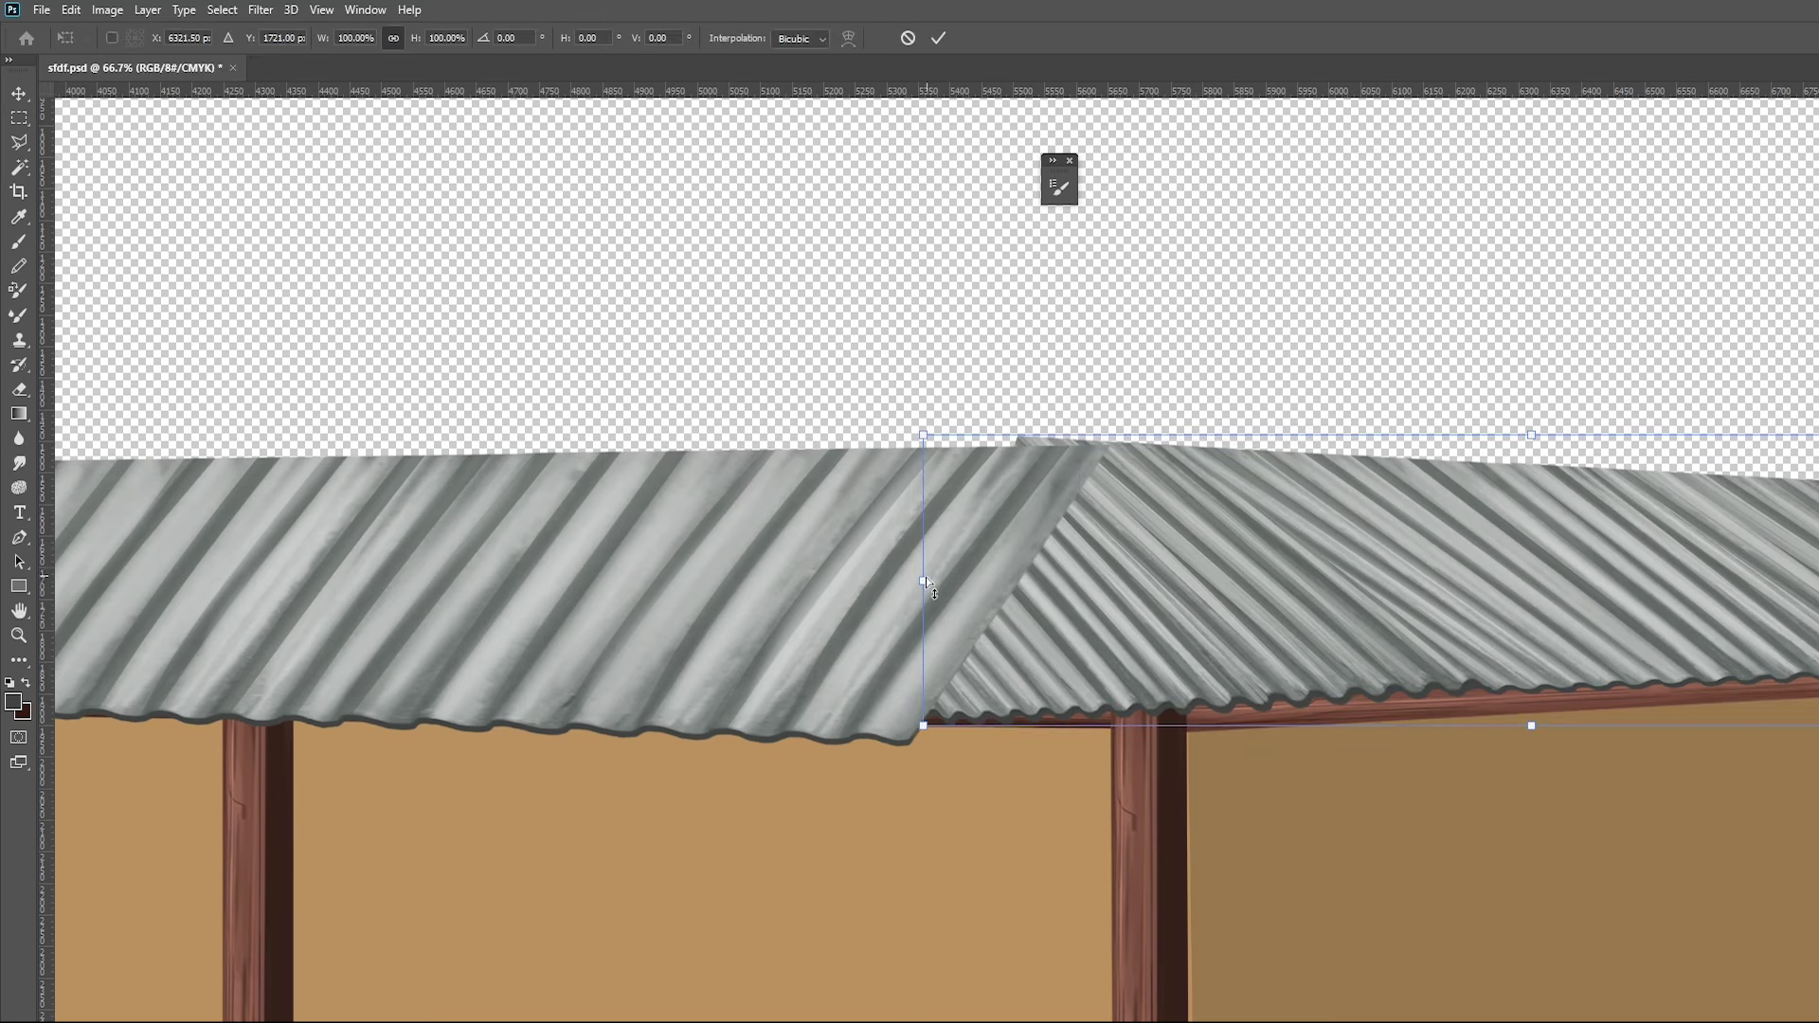
{"action": "left_click_drag", "start_coordinate": [924, 581], "coordinate": [927, 597]}
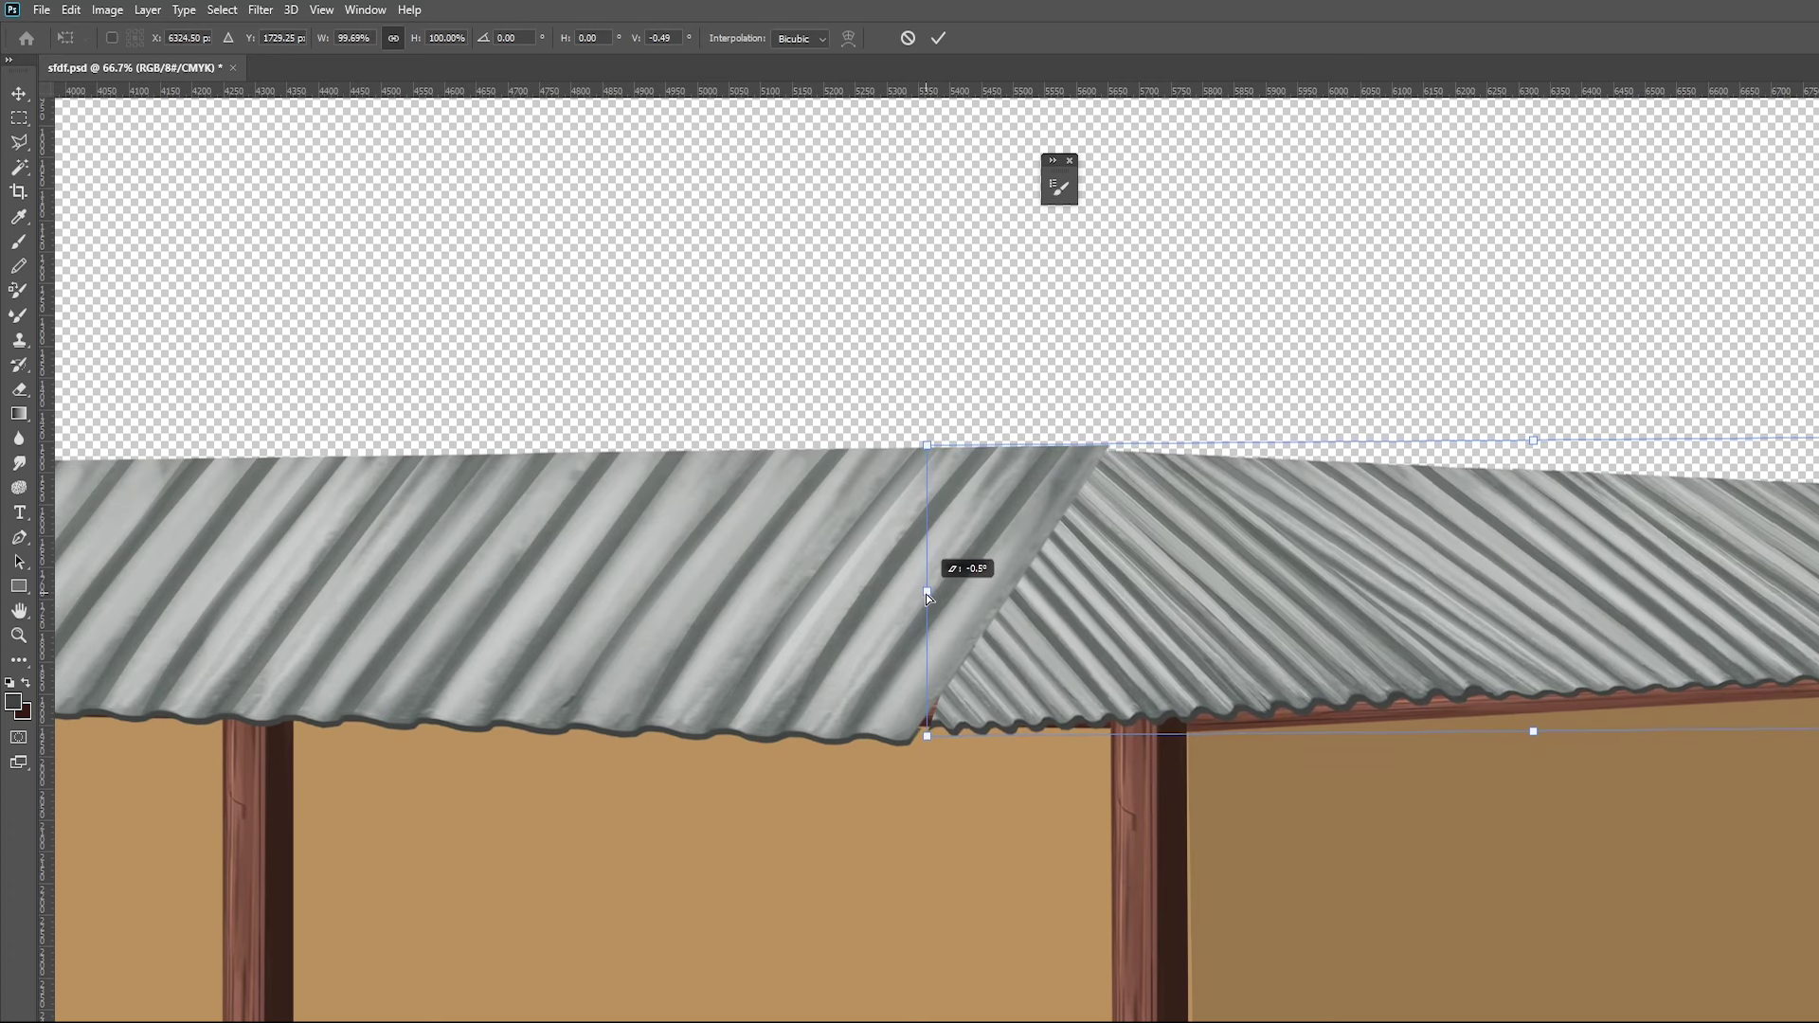
{"action": "key", "text": "Return"}
{"action": "left_click", "coordinate": [964, 606], "text": "ctrl"}
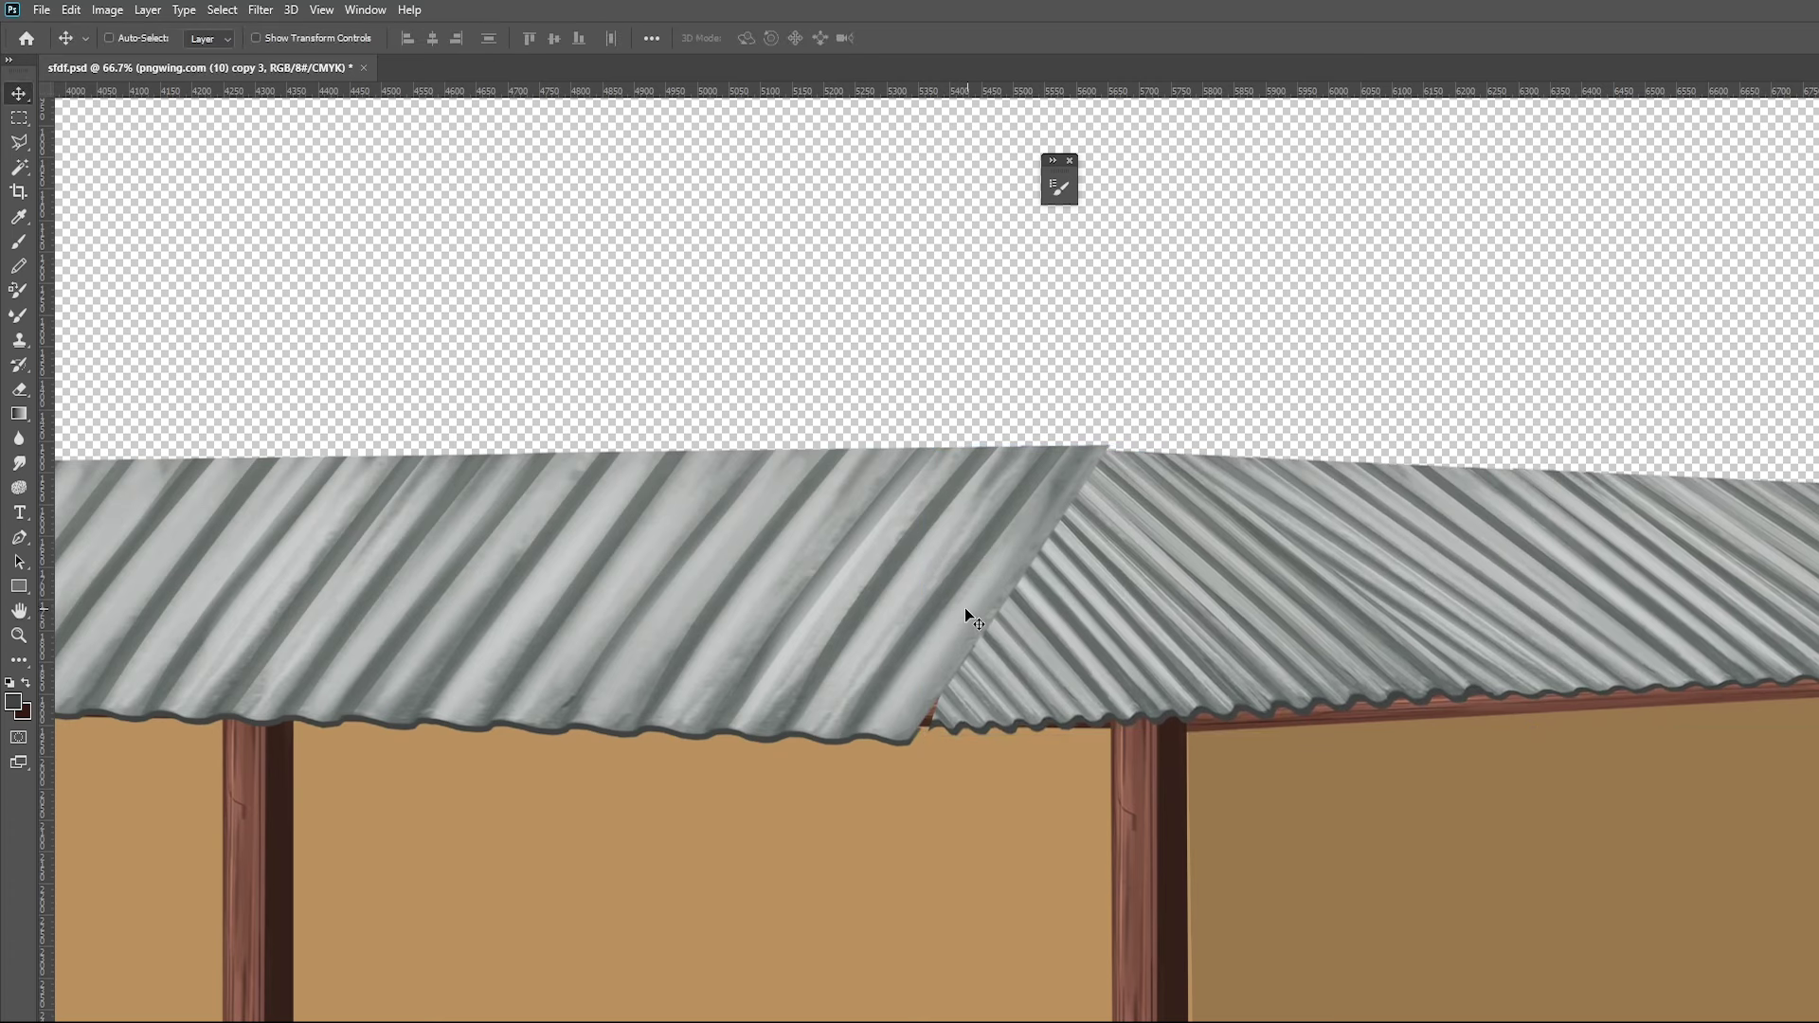
{"action": "key", "text": "ctrl+t"}
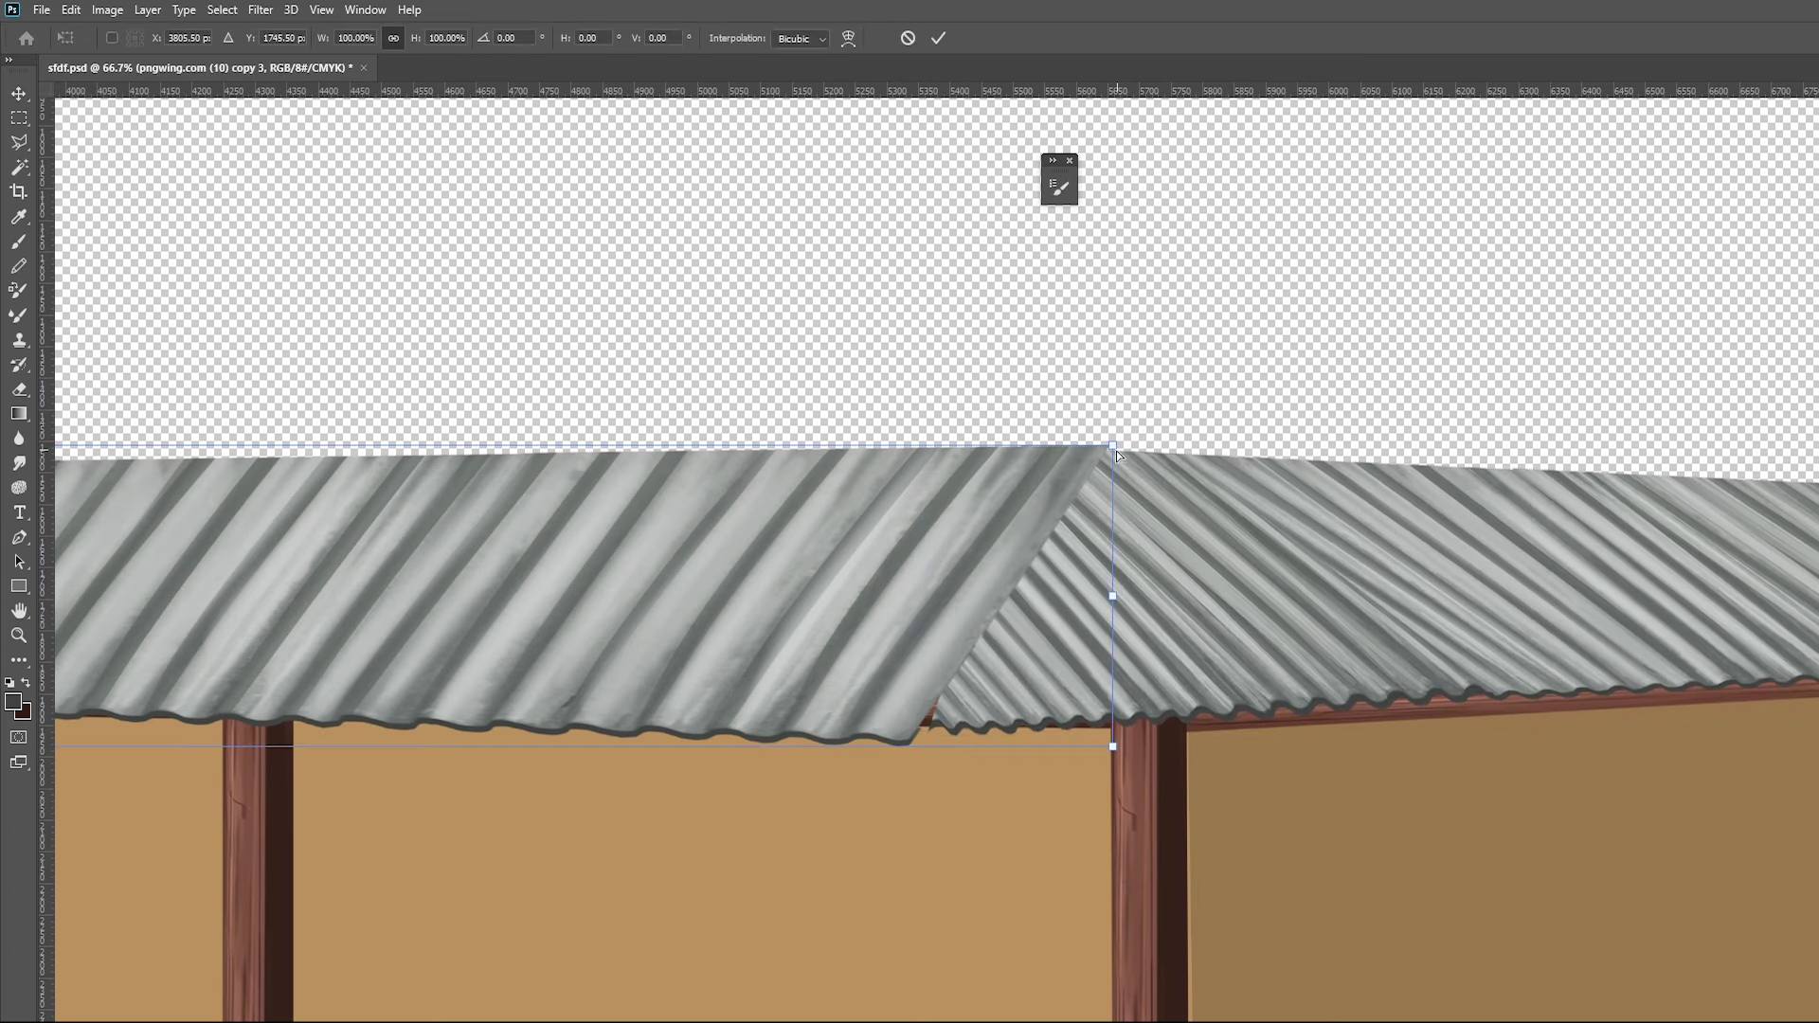
{"action": "left_click_drag", "start_coordinate": [1112, 444], "coordinate": [1077, 446]}
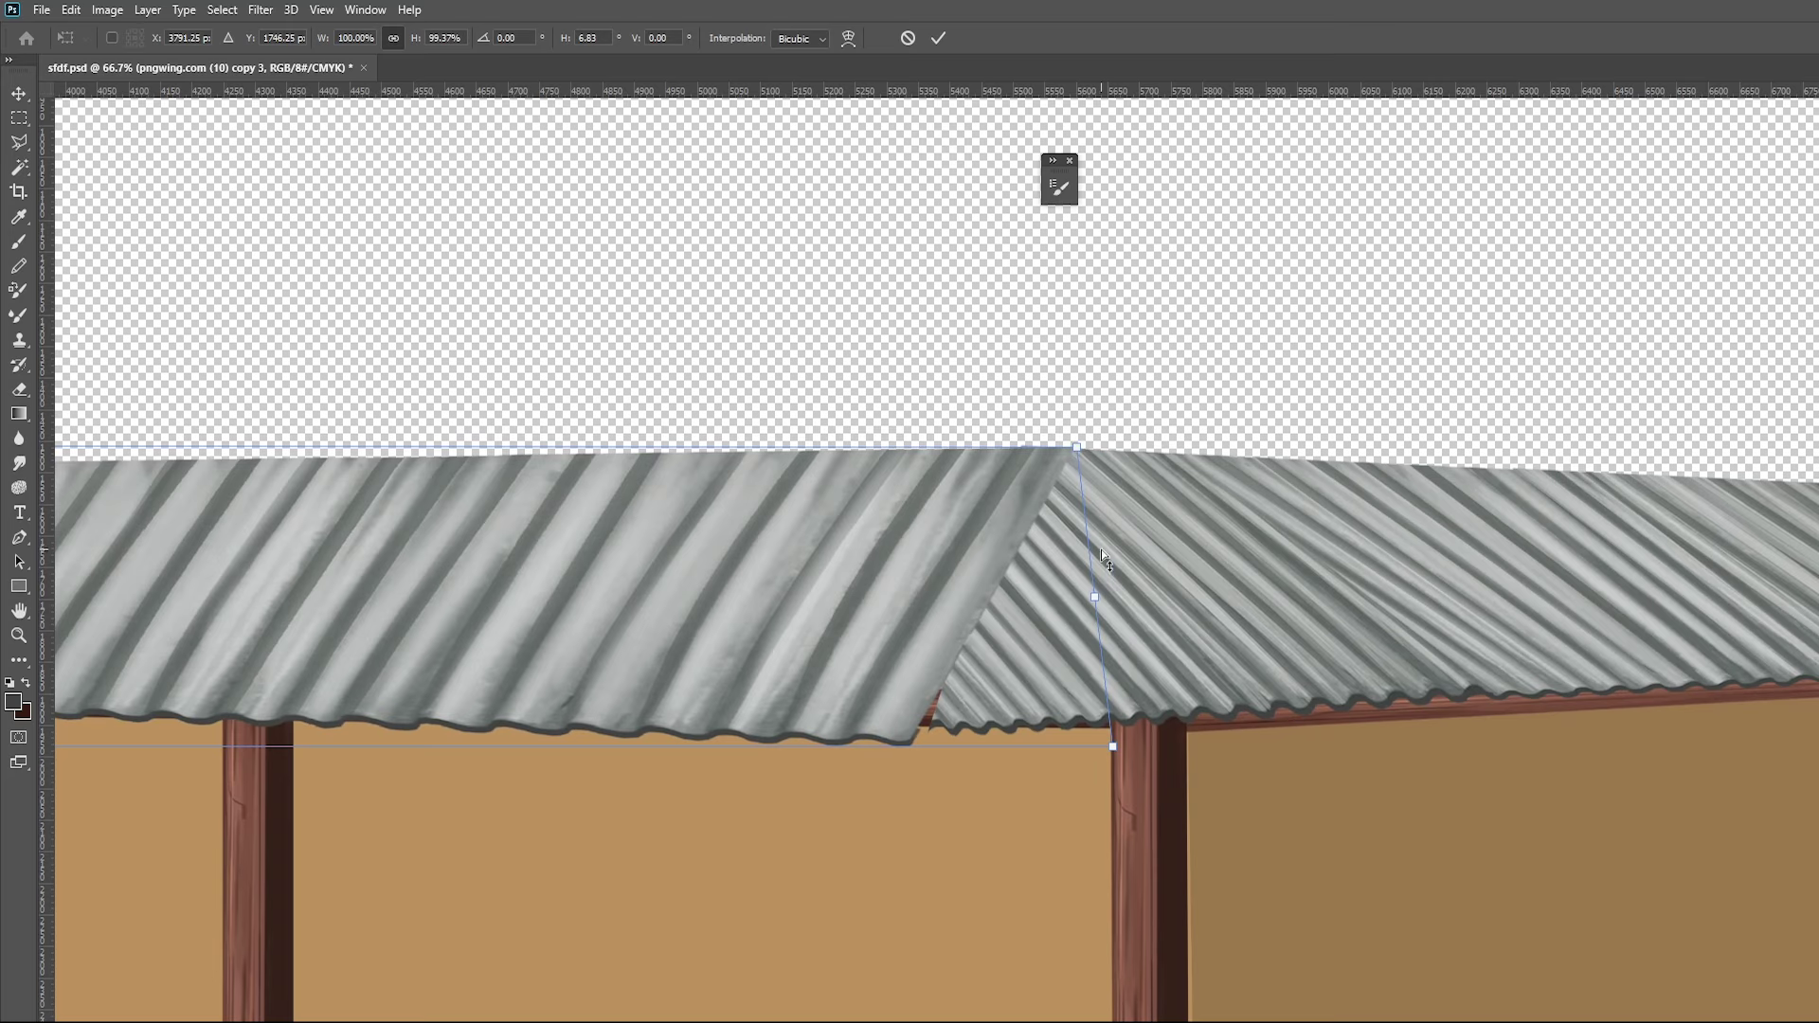
{"action": "key", "text": "ctrl+z"}
Duplicate the front roof, lift the copy, and trial a horizontal flip before undoing it
{"action": "key", "text": "Return"}
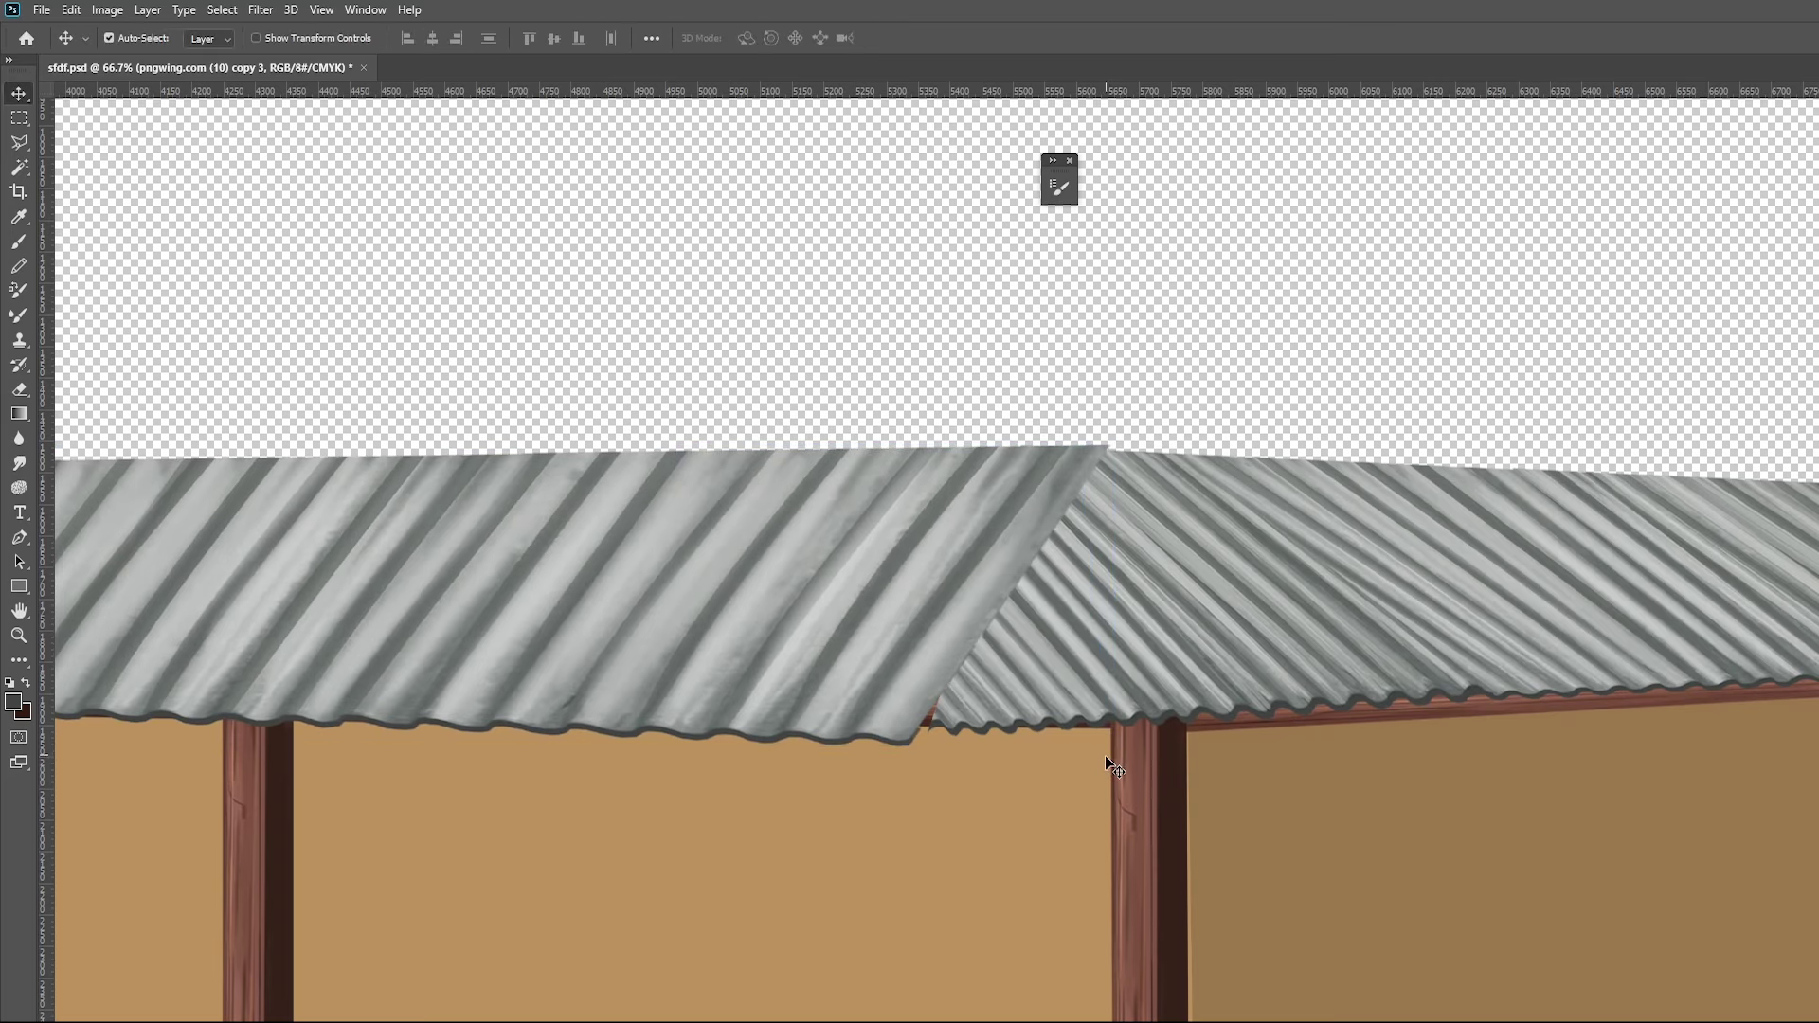
{"action": "scroll", "coordinate": [1105, 754], "scroll_direction": "down", "scroll_amount": 1}
{"action": "left_click_drag", "start_coordinate": [1101, 754], "coordinate": [1450, 773]}
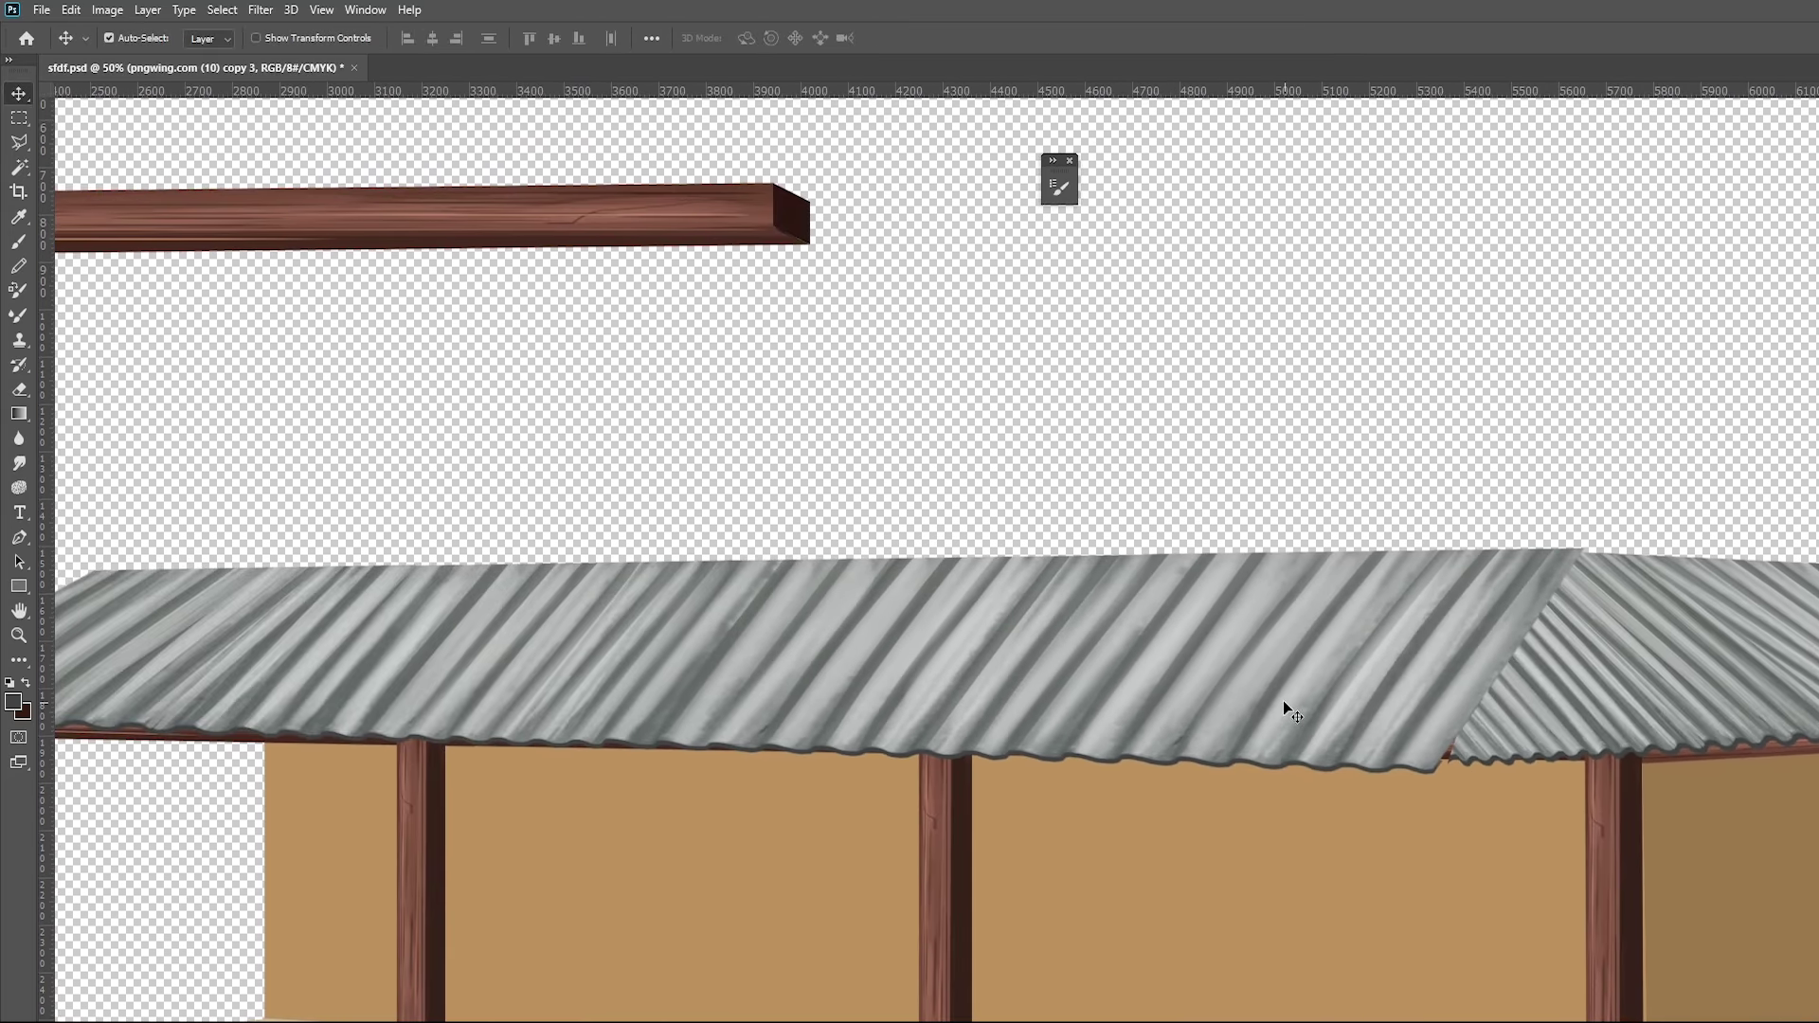
{"action": "key", "text": "ctrl+j"}
{"action": "key", "text": "ctrl+t"}
{"action": "left_click_drag", "start_coordinate": [1282, 701], "coordinate": [1316, 618]}
{"action": "right_click", "coordinate": [1316, 588]}
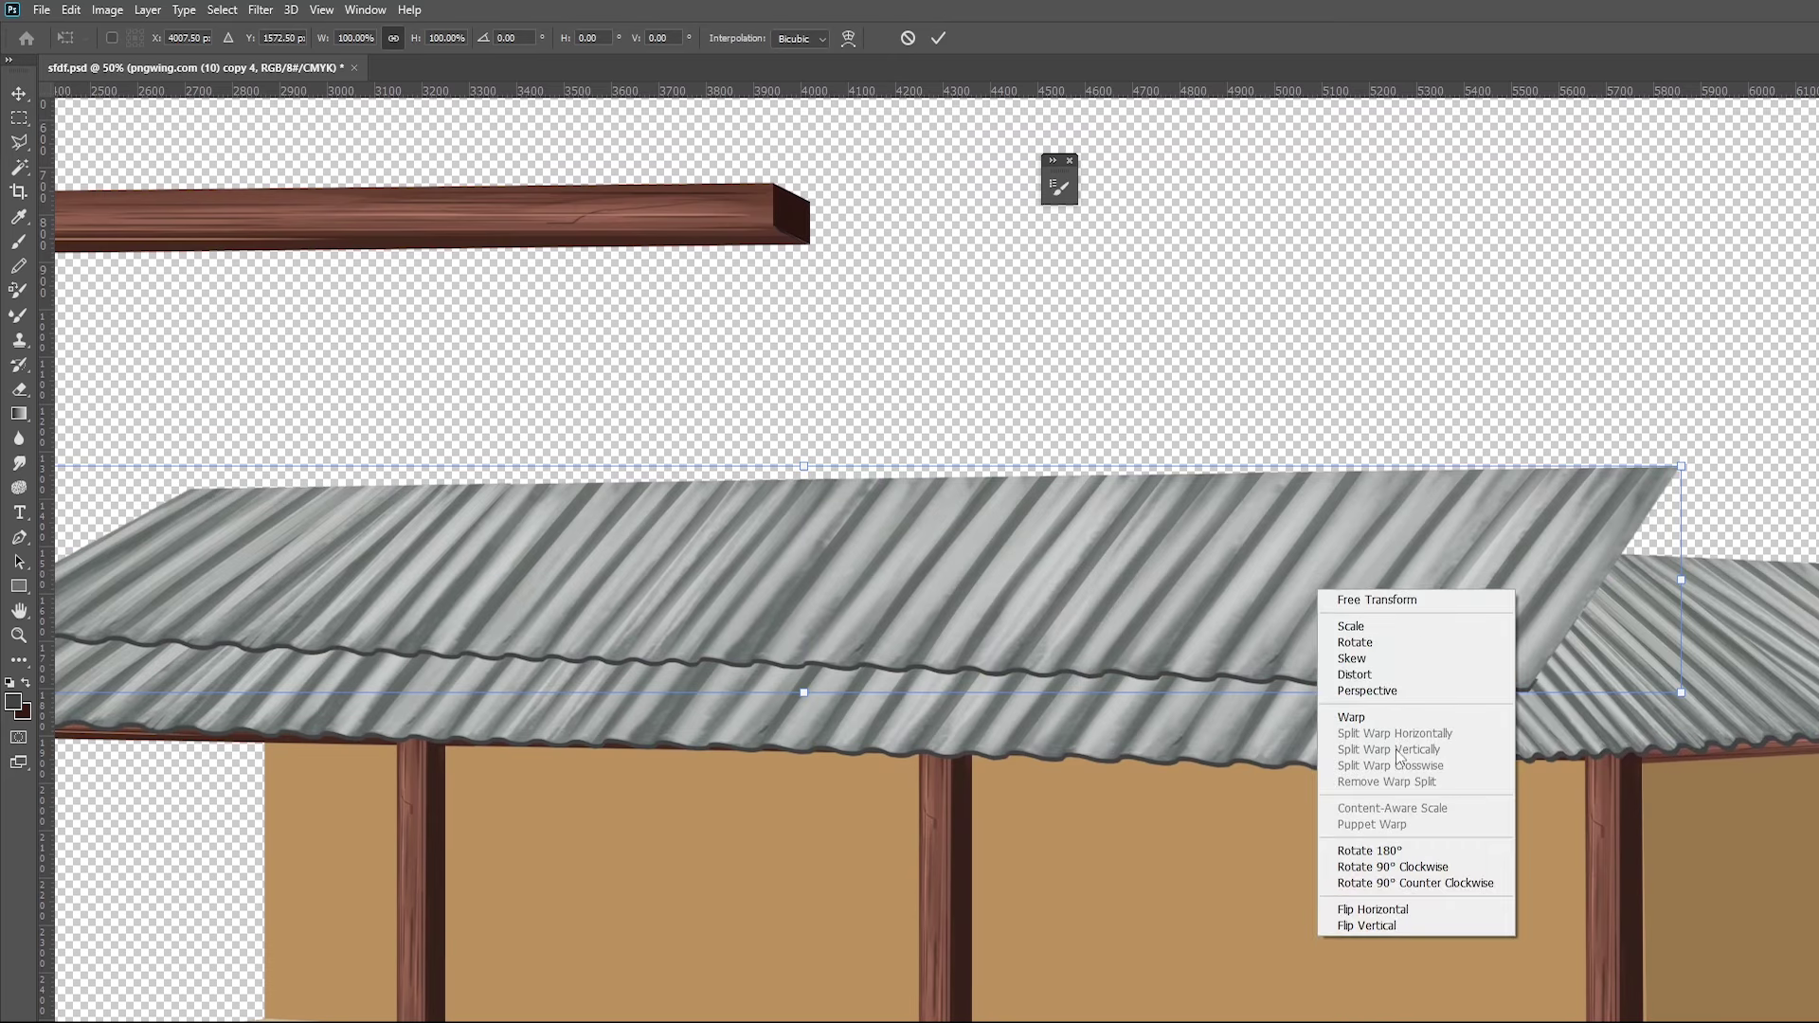
{"action": "left_click", "coordinate": [1357, 911]}
{"action": "left_click_drag", "start_coordinate": [1399, 594], "coordinate": [1713, 667]}
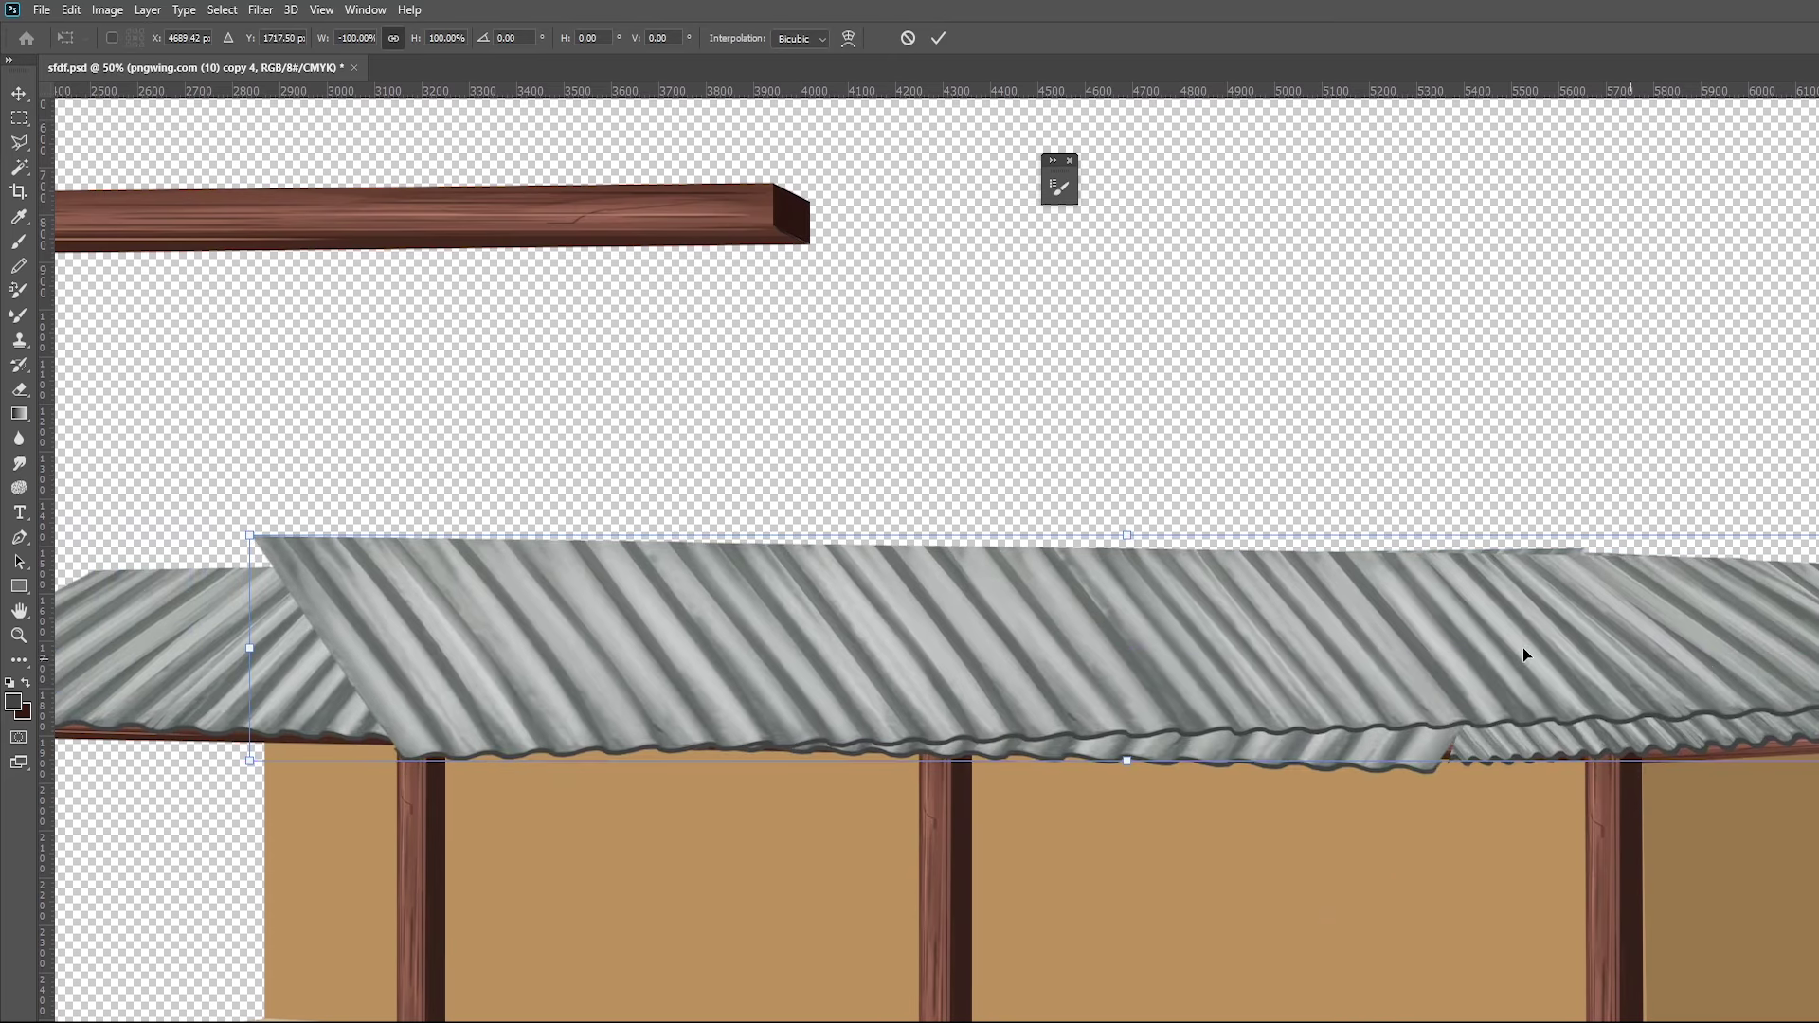
{"action": "left_click_drag", "start_coordinate": [1522, 650], "coordinate": [1818, 656]}
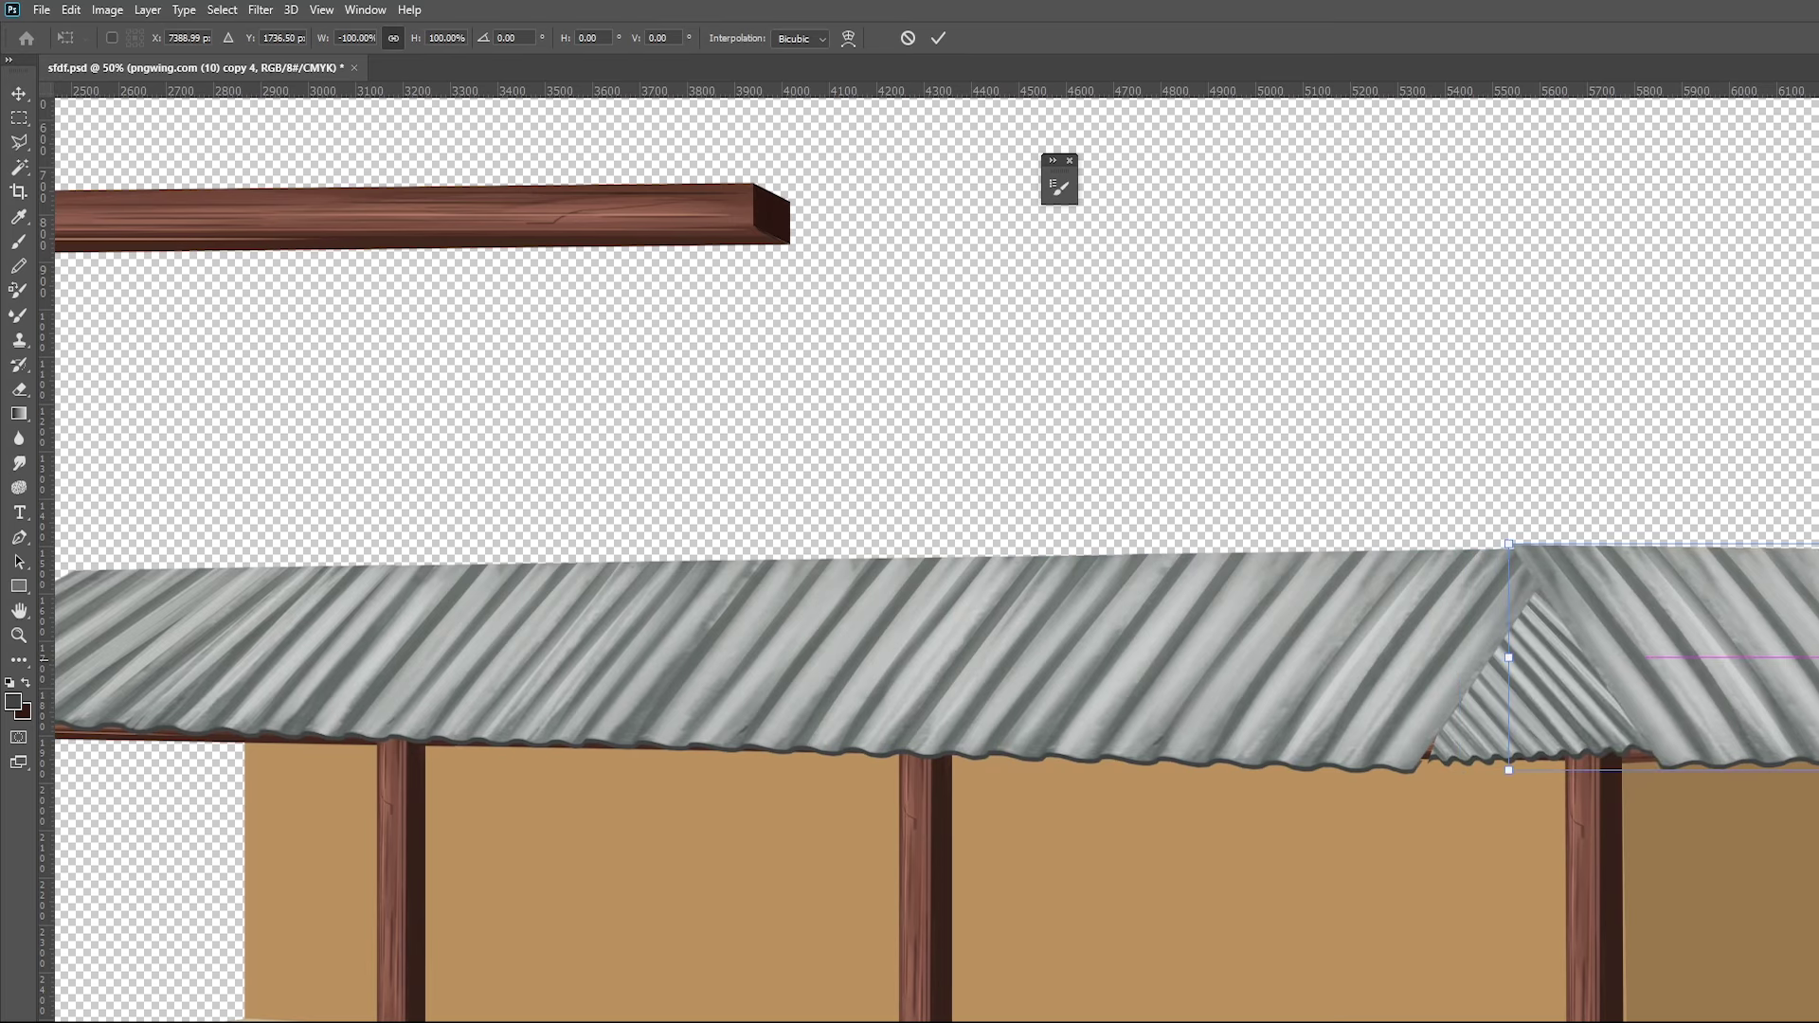
{"action": "key", "text": "ctrl+z"}
{"action": "key", "text": "ctrl+z"}
{"action": "key", "text": "ctrl+z"}
{"action": "key", "text": "ctrl+z"}
{"action": "key", "text": "ctrl+z"}
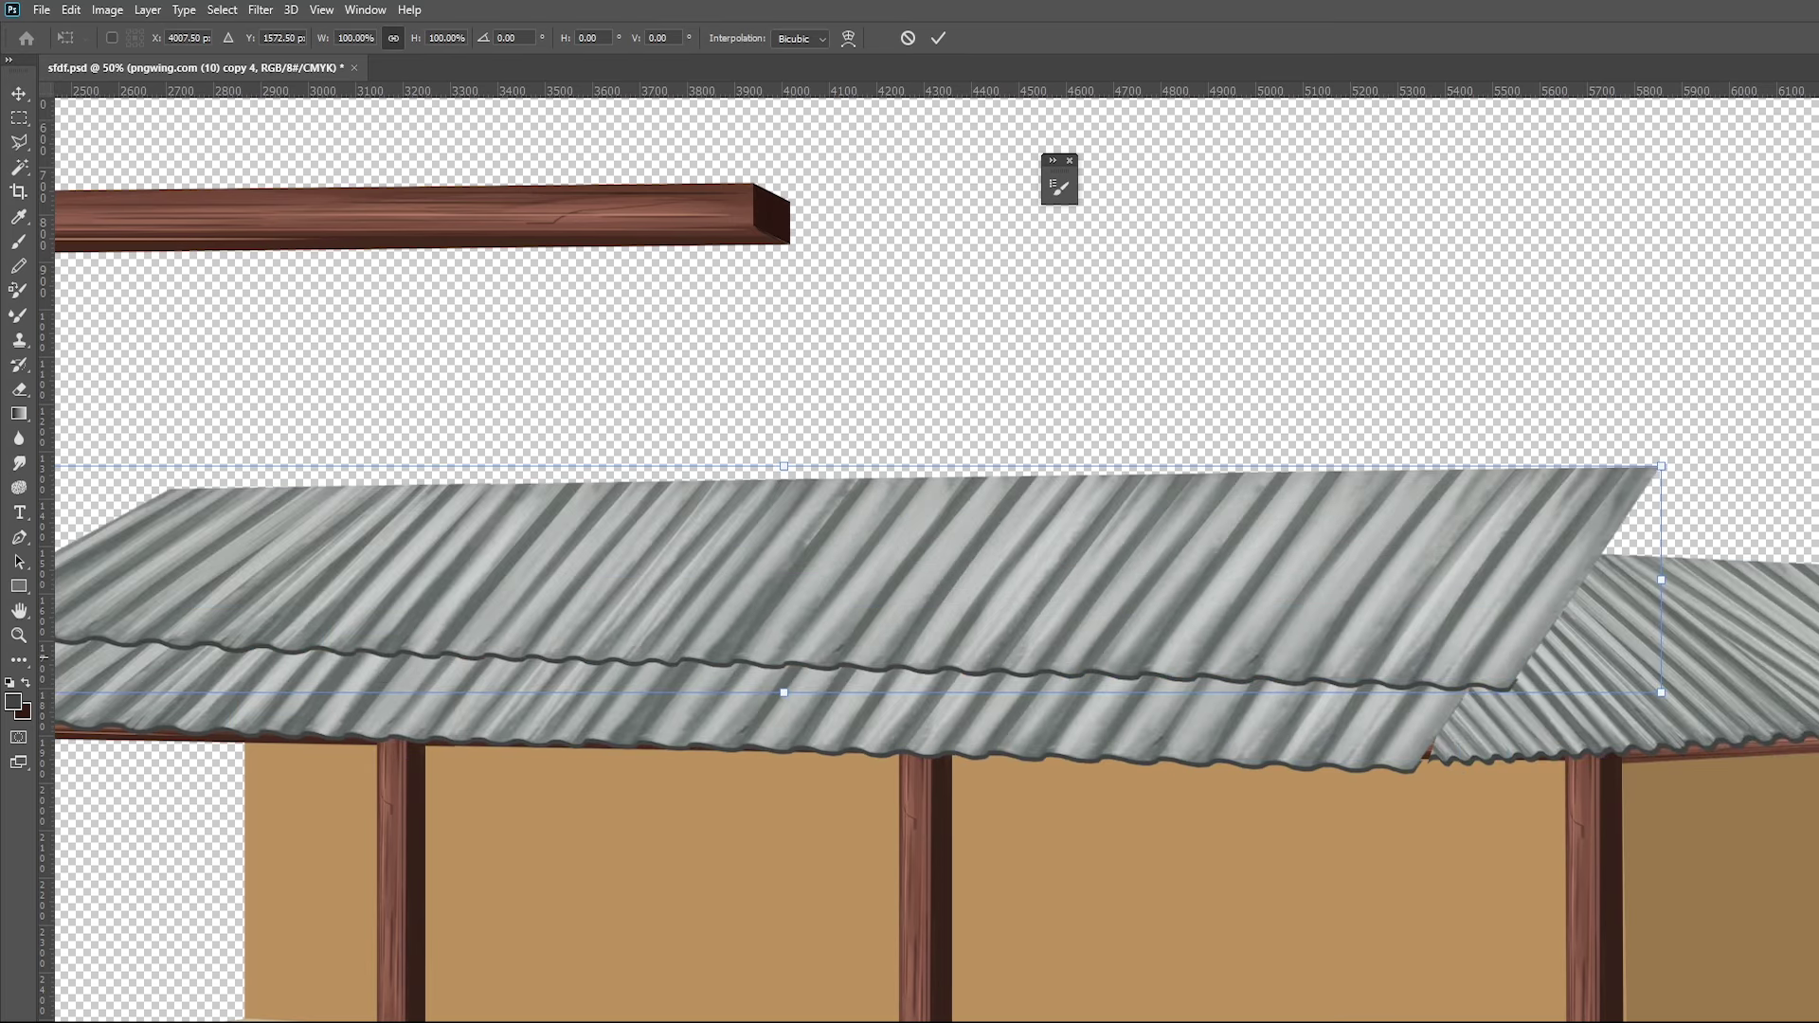
Position the roof copy on the porch, reorder the sheets, and place another duplicate higher up
{"action": "key", "text": "ctrl+minus"}
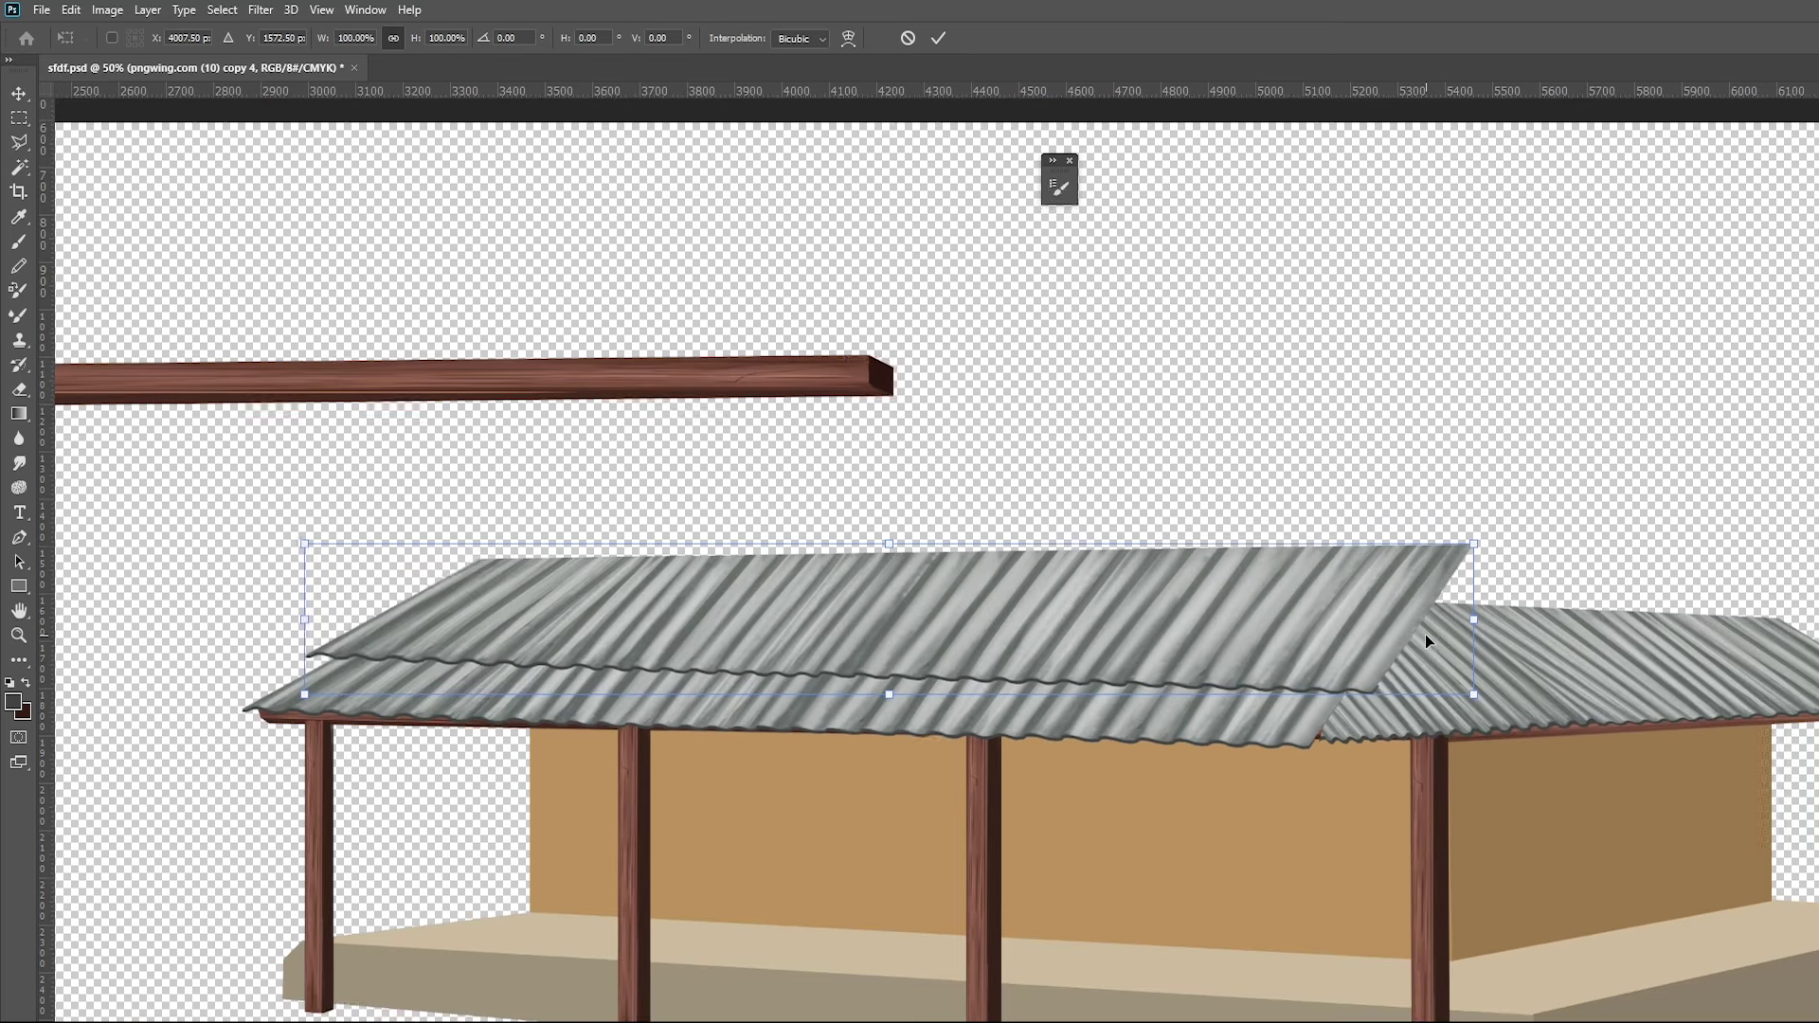
{"action": "mouse_move", "coordinate": [1114, 625]}
{"action": "left_mouse_down"}
{"action": "mouse_move", "coordinate": [1108, 680]}
{"action": "mouse_move", "coordinate": [1162, 582]}
{"action": "mouse_move", "coordinate": [1157, 628]}
{"action": "left_mouse_up"}
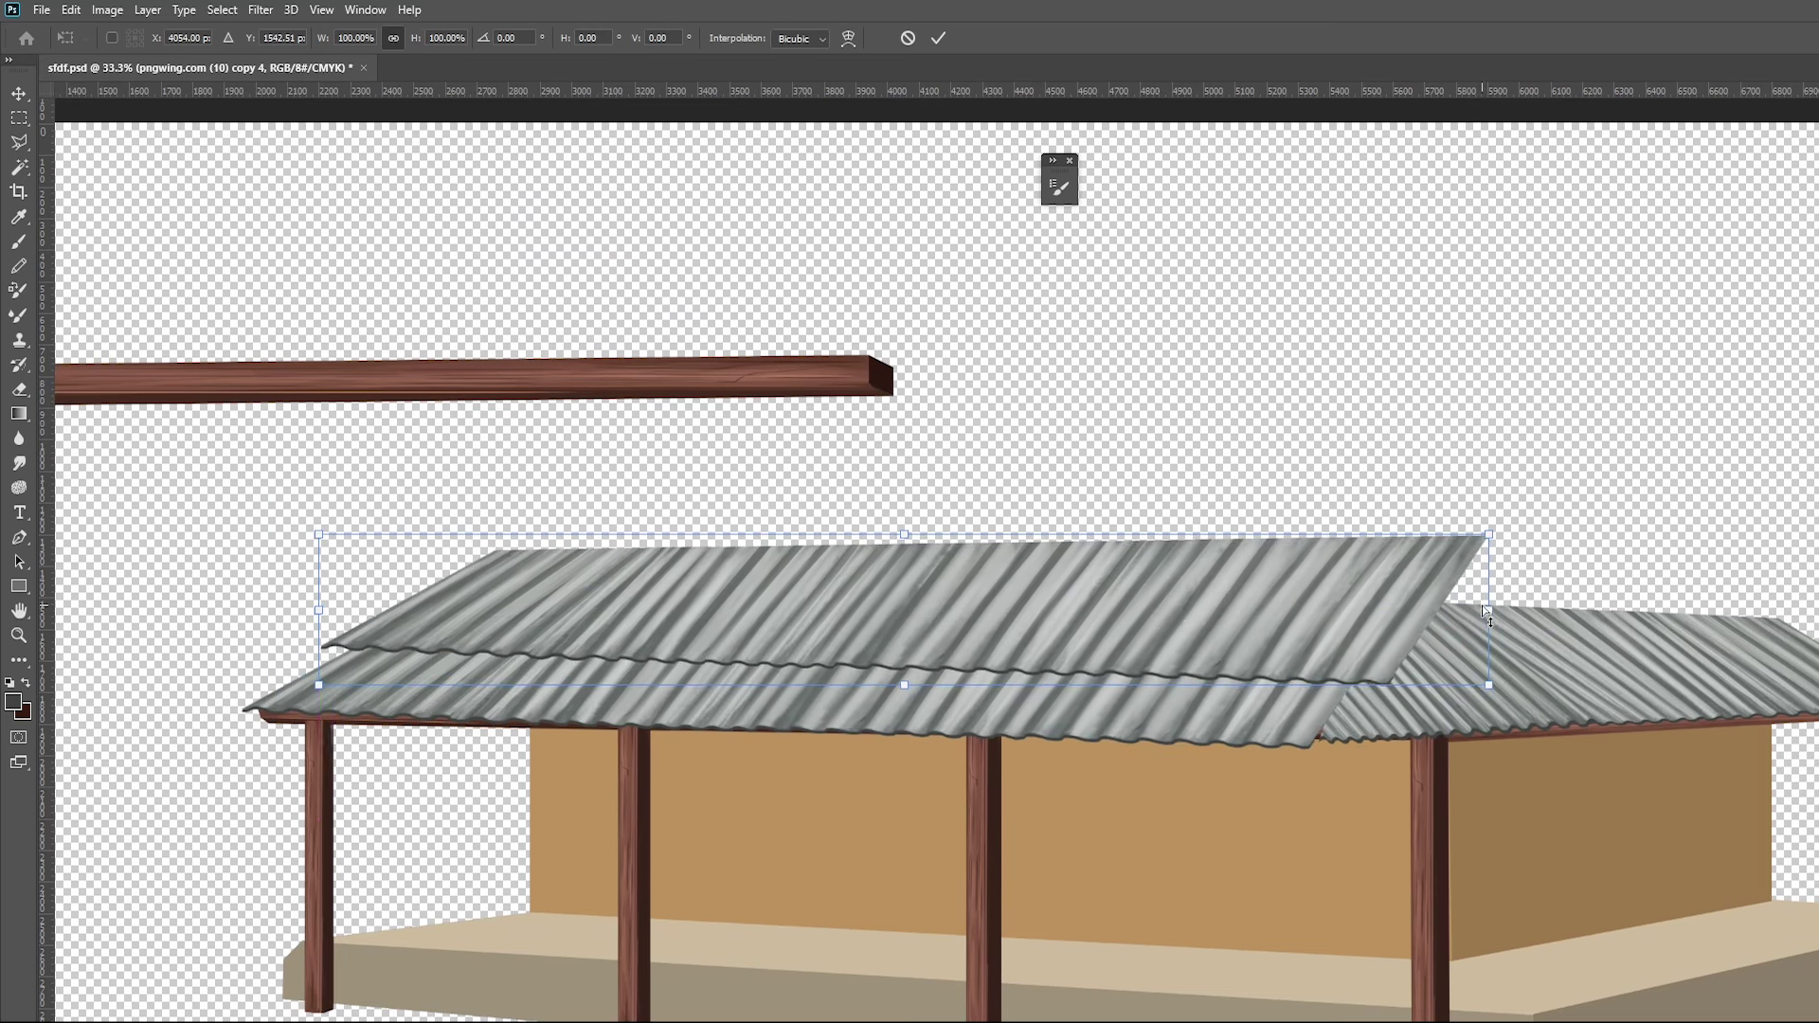
{"action": "mouse_move", "coordinate": [1369, 618]}
{"action": "left_mouse_down"}
{"action": "mouse_move", "coordinate": [1339, 622]}
{"action": "mouse_move", "coordinate": [1354, 632]}
{"action": "left_mouse_up"}
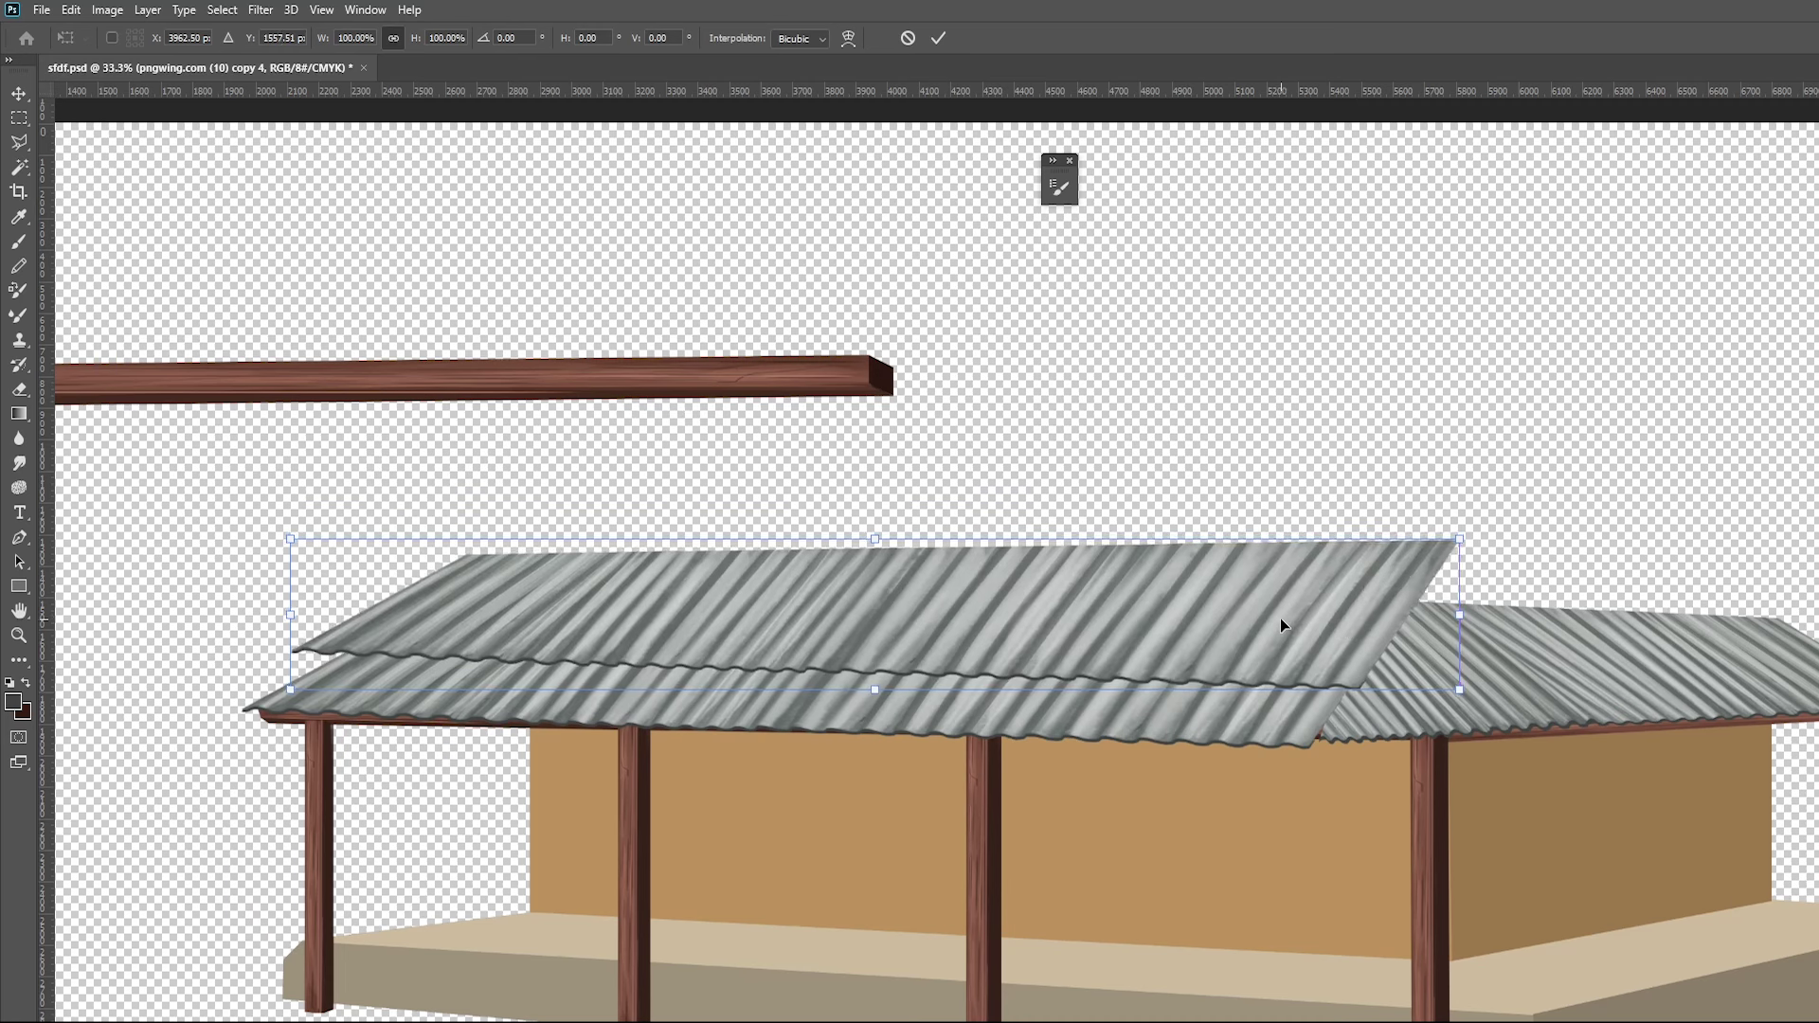
{"action": "key", "text": "Return"}
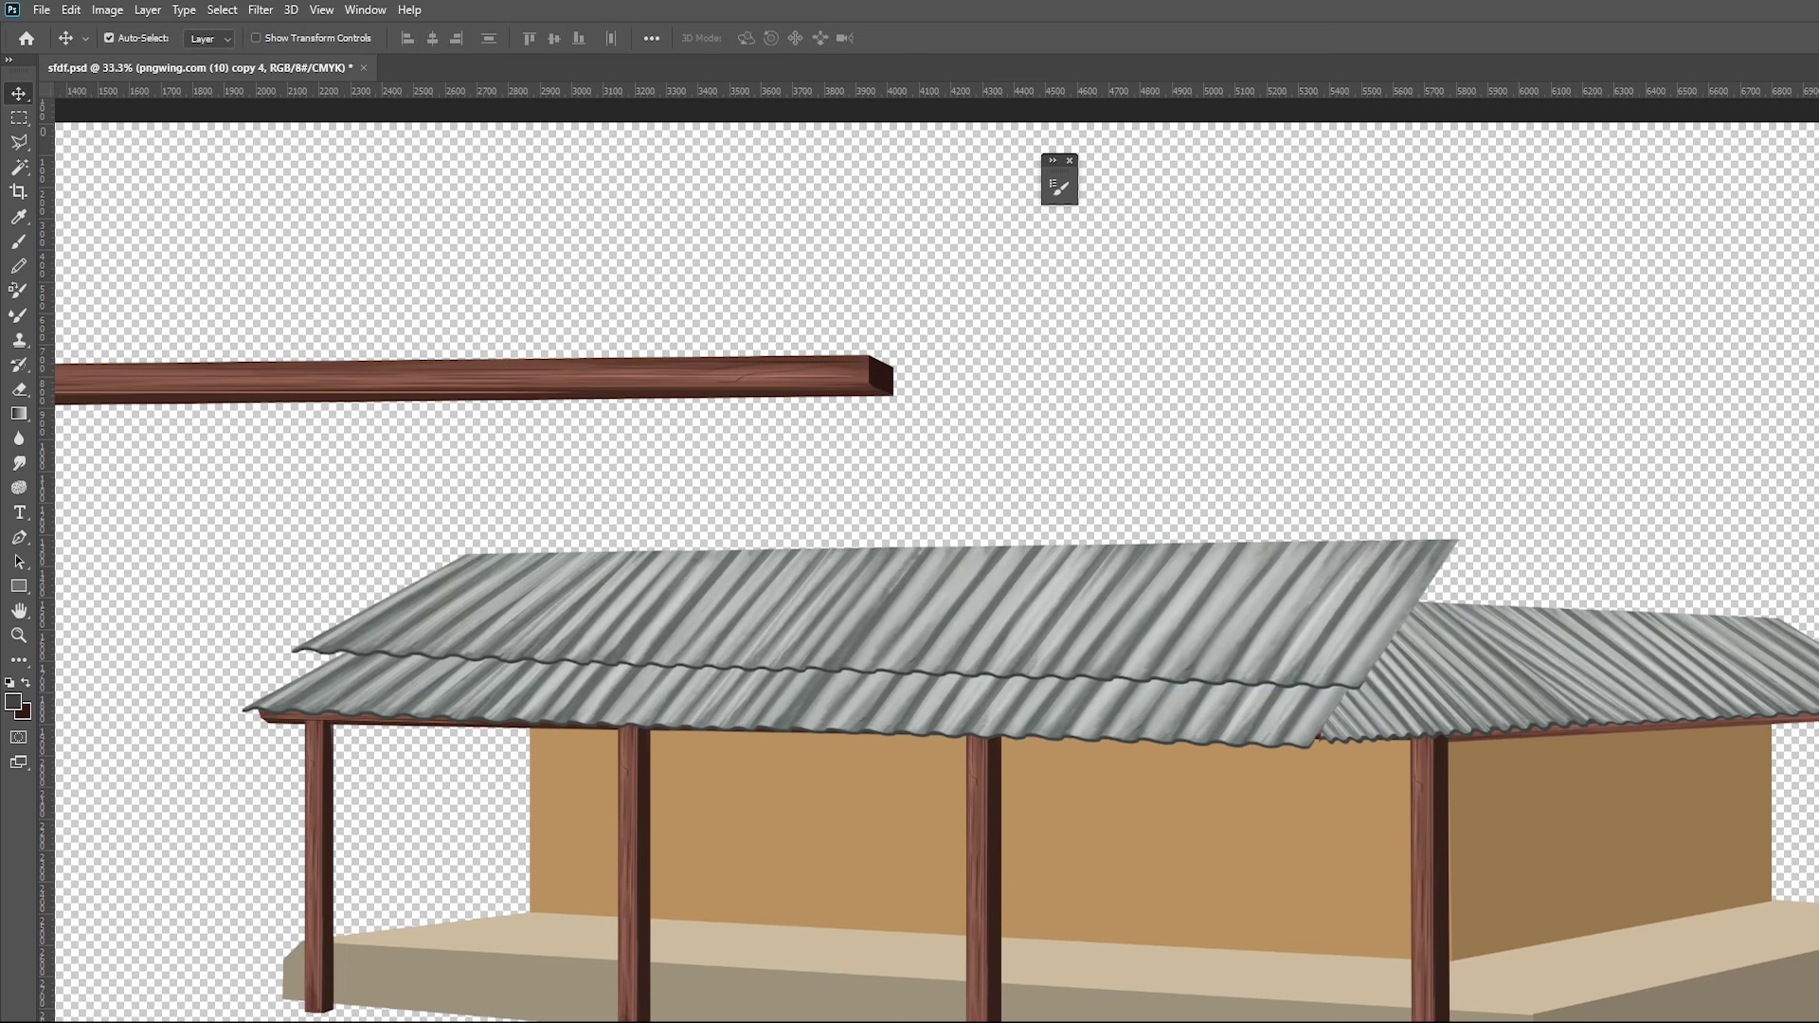
{"action": "left_click_drag", "start_coordinate": [1305, 555], "coordinate": [1368, 528]}
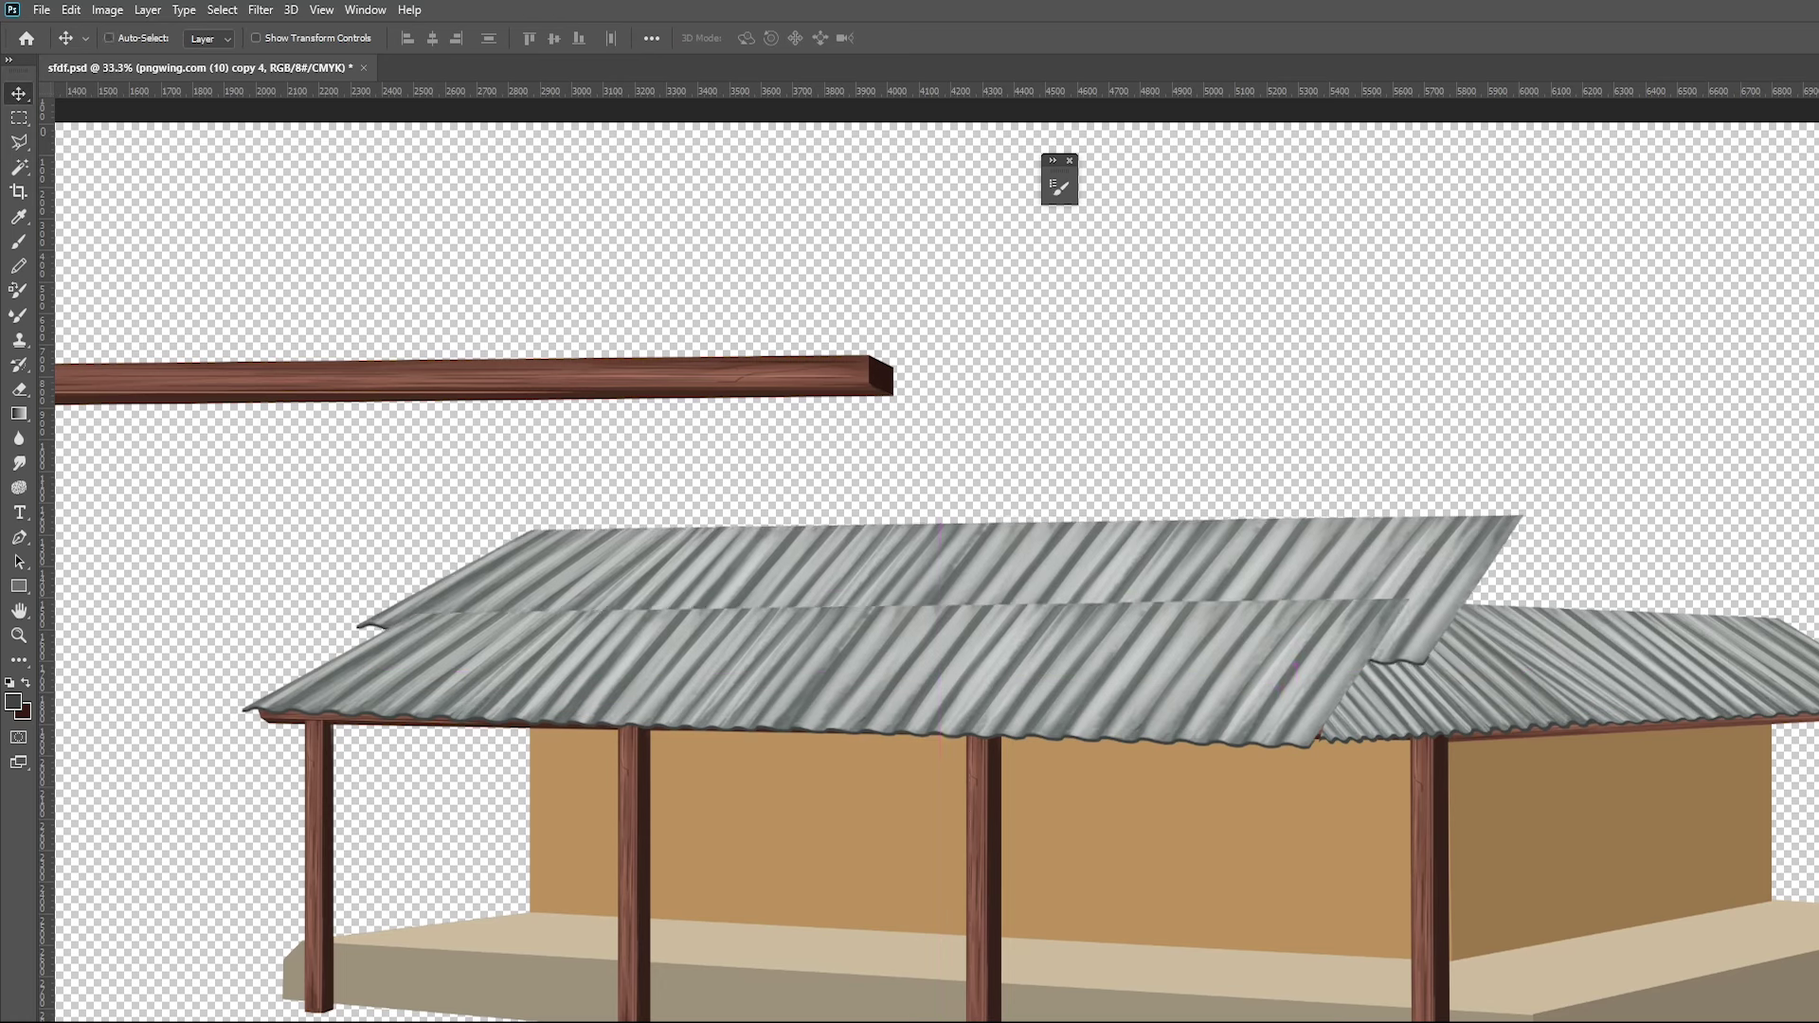
{"action": "key", "text": "ctrl+bracketright"}
{"action": "left_click_drag", "start_coordinate": [1148, 595], "coordinate": [1169, 602]}
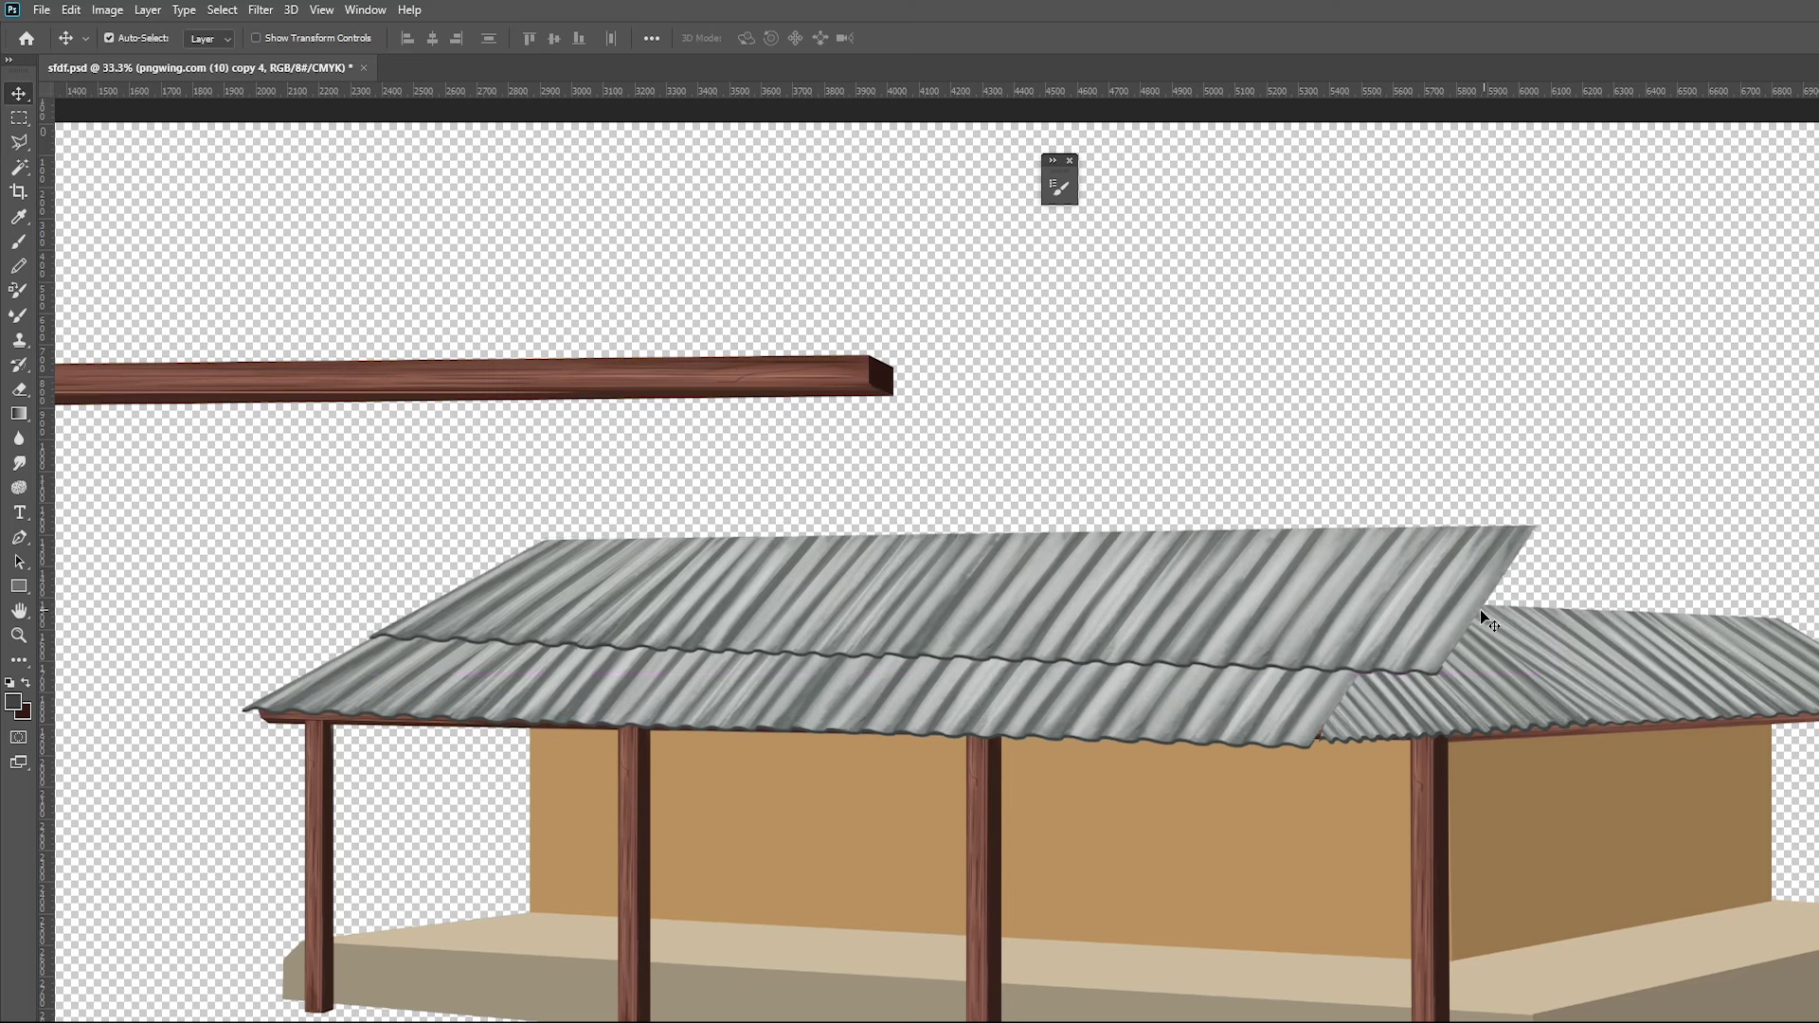
{"action": "left_click_drag", "start_coordinate": [1355, 627], "coordinate": [1396, 583], "text": "alt"}
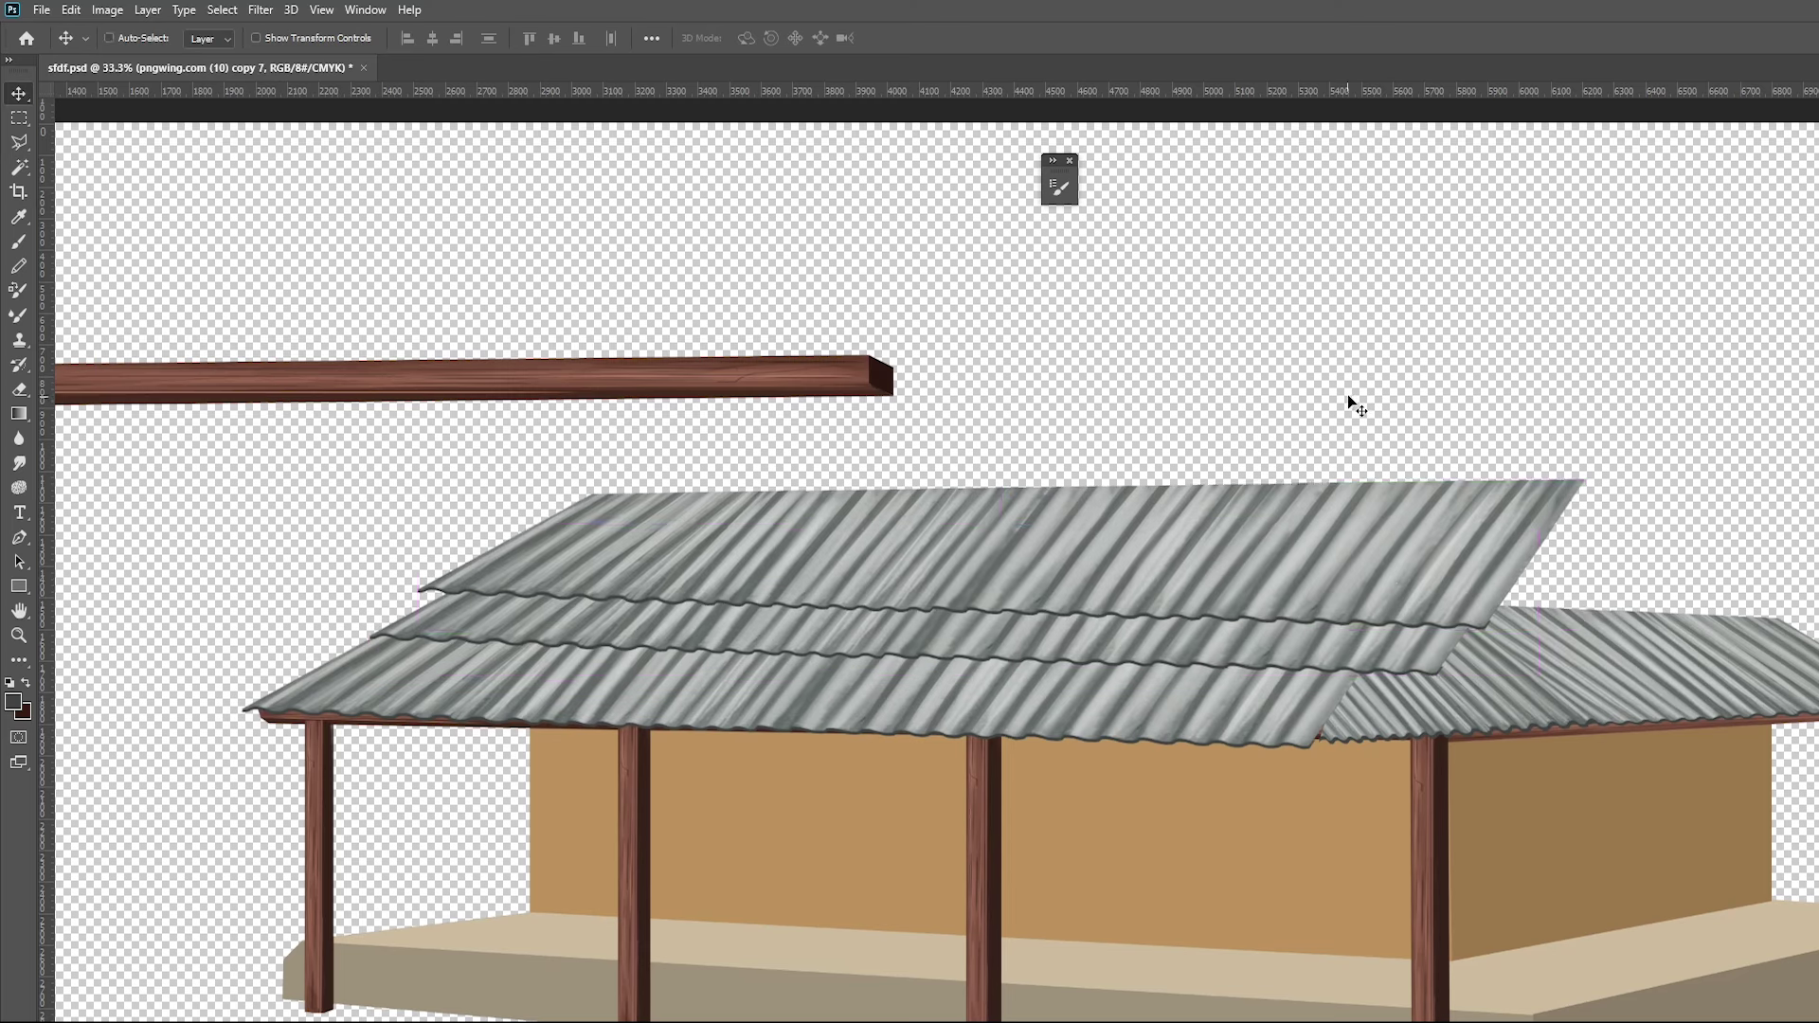
{"action": "key", "text": "ctrl+t"}
Try a horizontally flipped, half-width, skewed sheet copy at the roof's right end
{"action": "right_click", "coordinate": [1386, 576]}
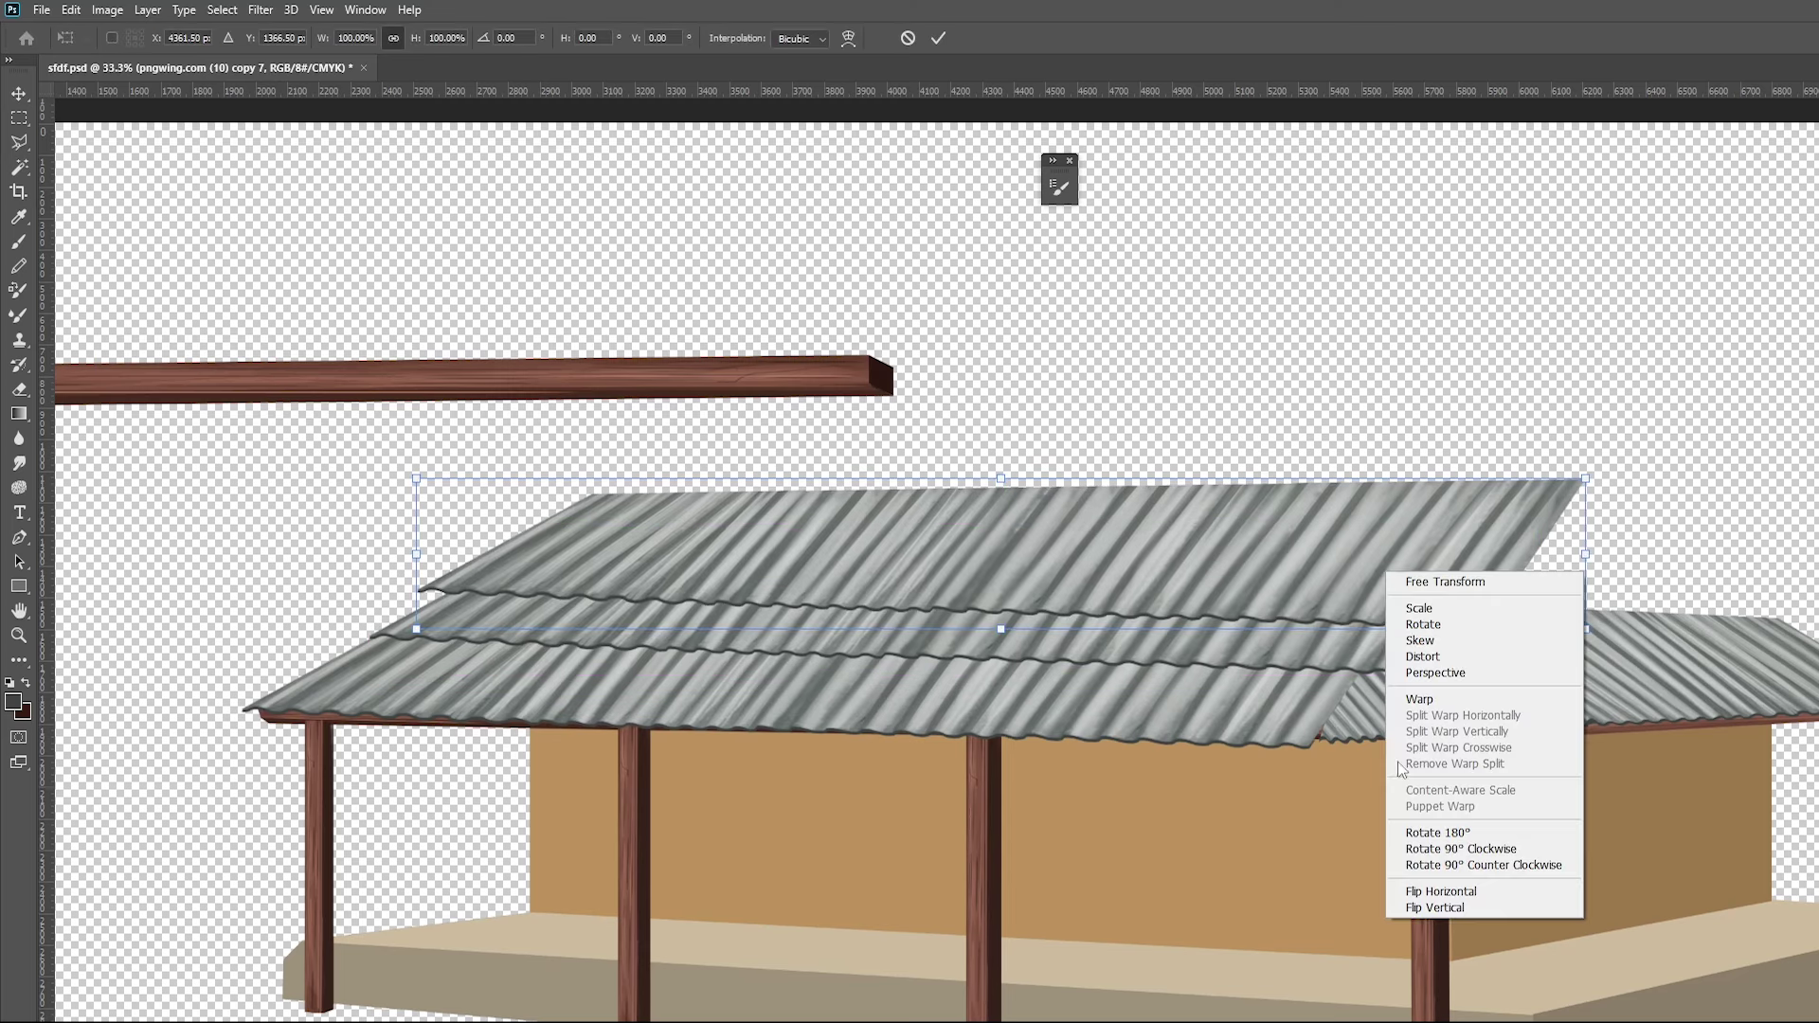
{"action": "left_click", "coordinate": [1431, 891]}
{"action": "mouse_move", "coordinate": [1279, 581]}
{"action": "left_mouse_down"}
{"action": "mouse_move", "coordinate": [1814, 625]}
{"action": "mouse_move", "coordinate": [1504, 646]}
{"action": "left_mouse_up"}
{"action": "mouse_move", "coordinate": [1800, 630]}
{"action": "left_mouse_down"}
{"action": "mouse_move", "coordinate": [1464, 625]}
{"action": "mouse_move", "coordinate": [1421, 652]}
{"action": "left_mouse_up"}
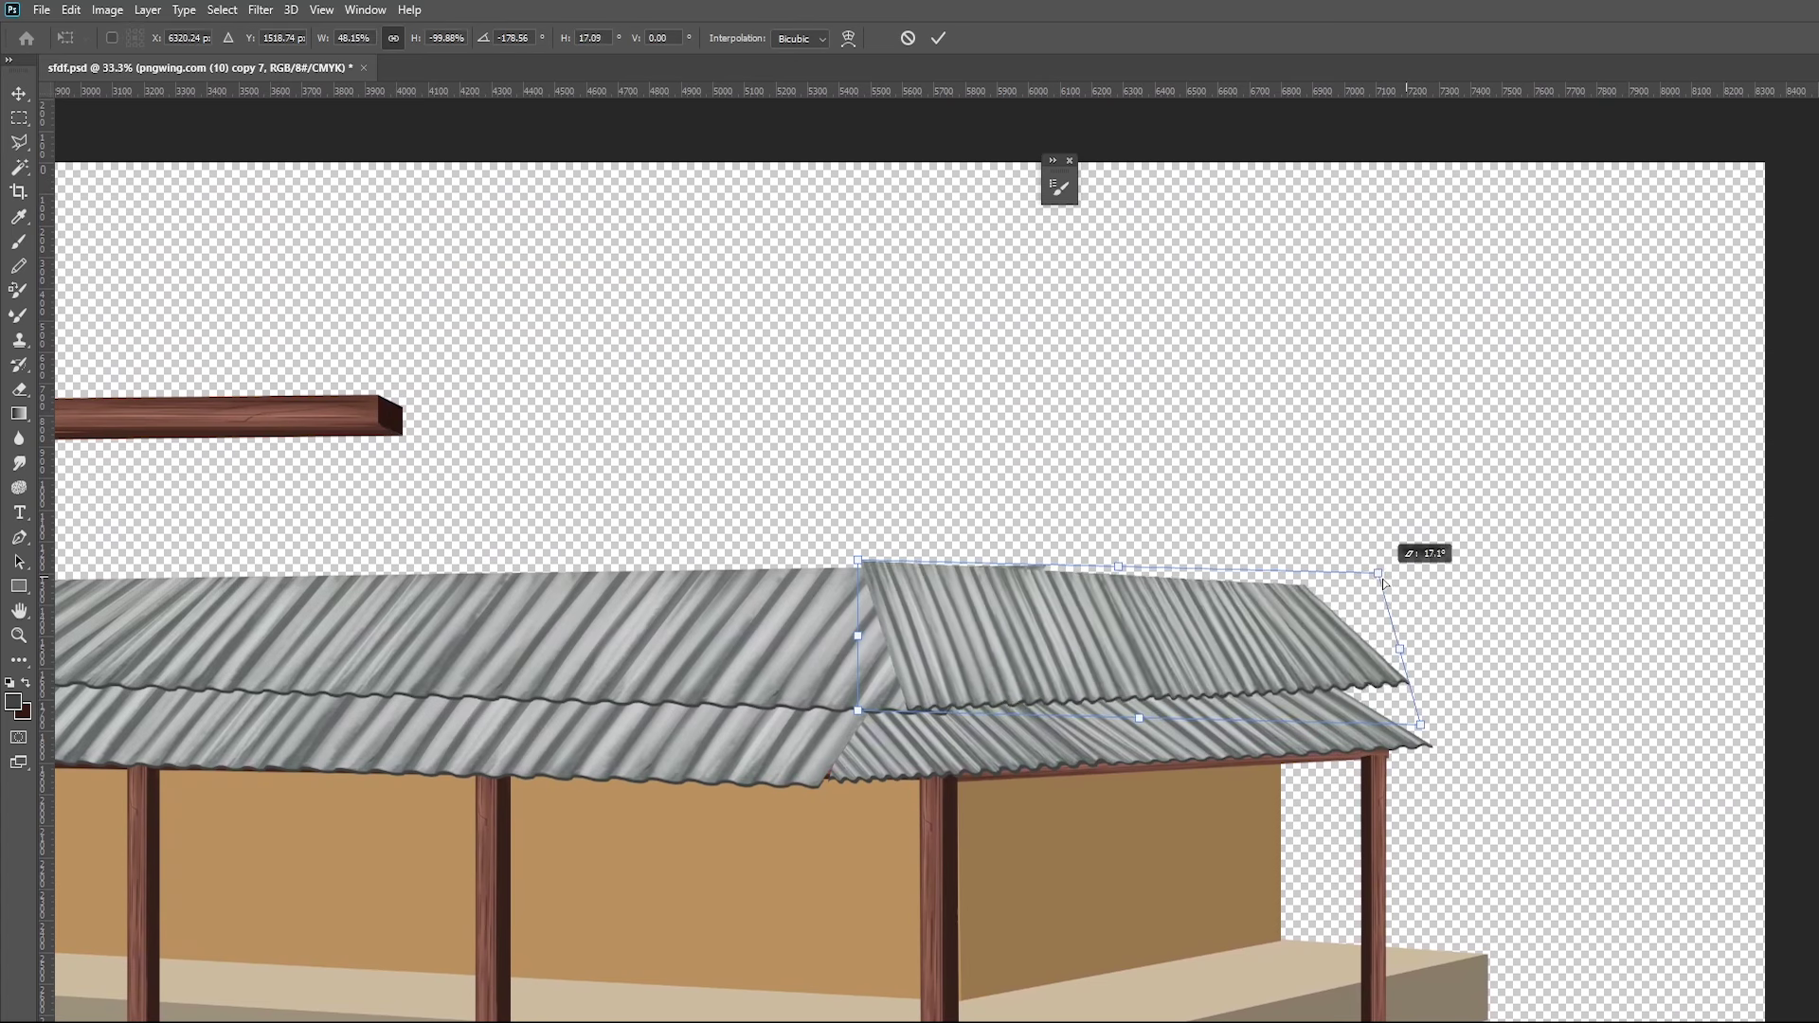
{"action": "left_click_drag", "start_coordinate": [1434, 575], "coordinate": [1343, 575]}
{"action": "left_click_drag", "start_coordinate": [1091, 669], "coordinate": [1505, 699]}
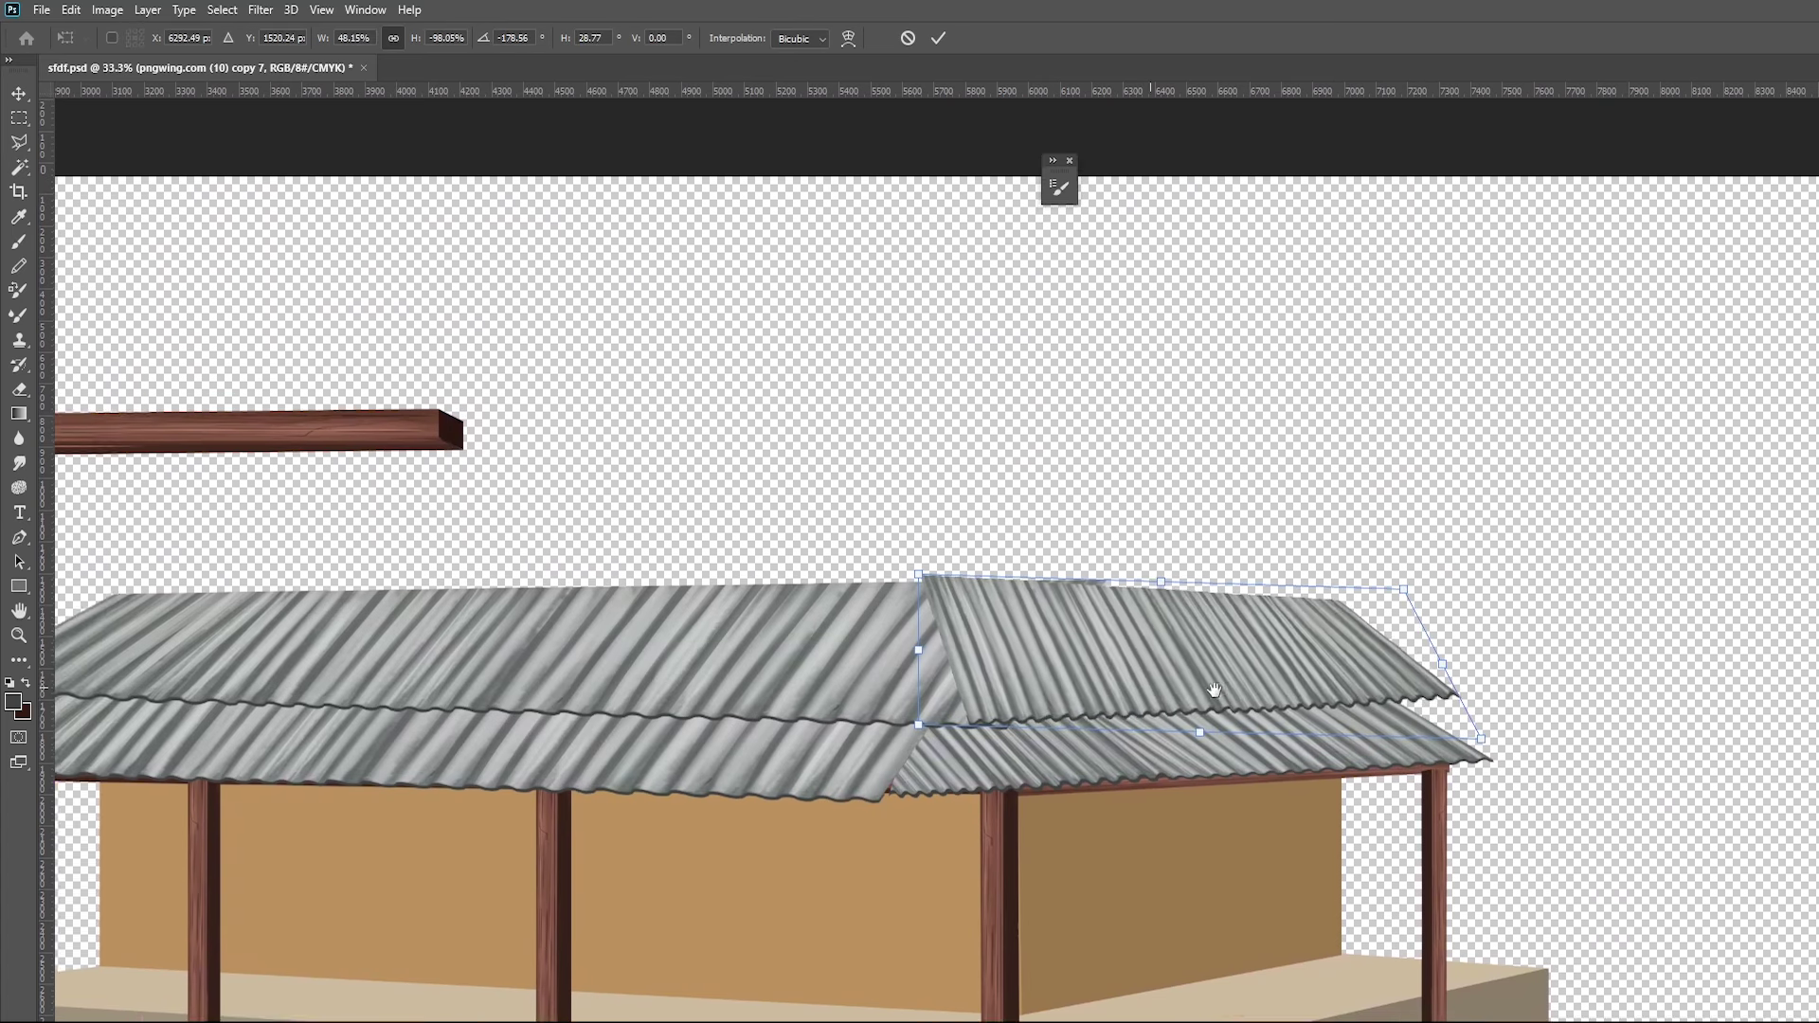
{"action": "key", "text": "Return"}
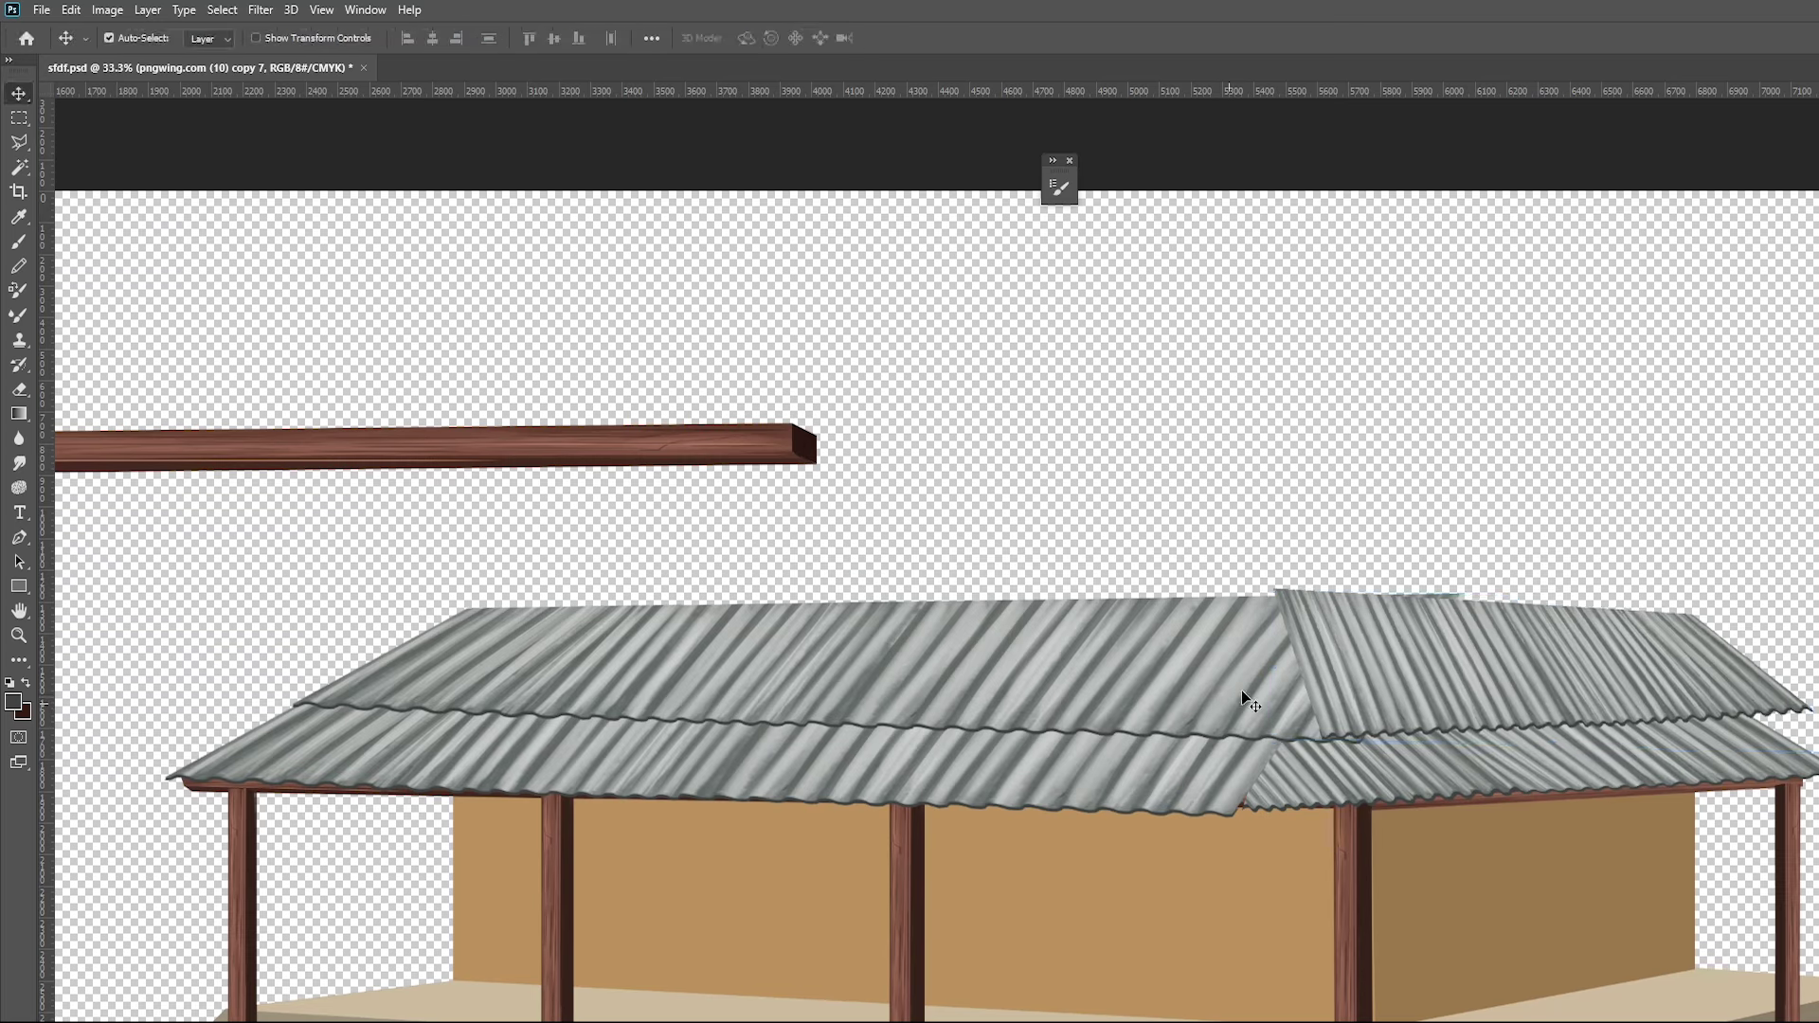
{"action": "left_click_drag", "start_coordinate": [1356, 673], "coordinate": [1385, 674]}
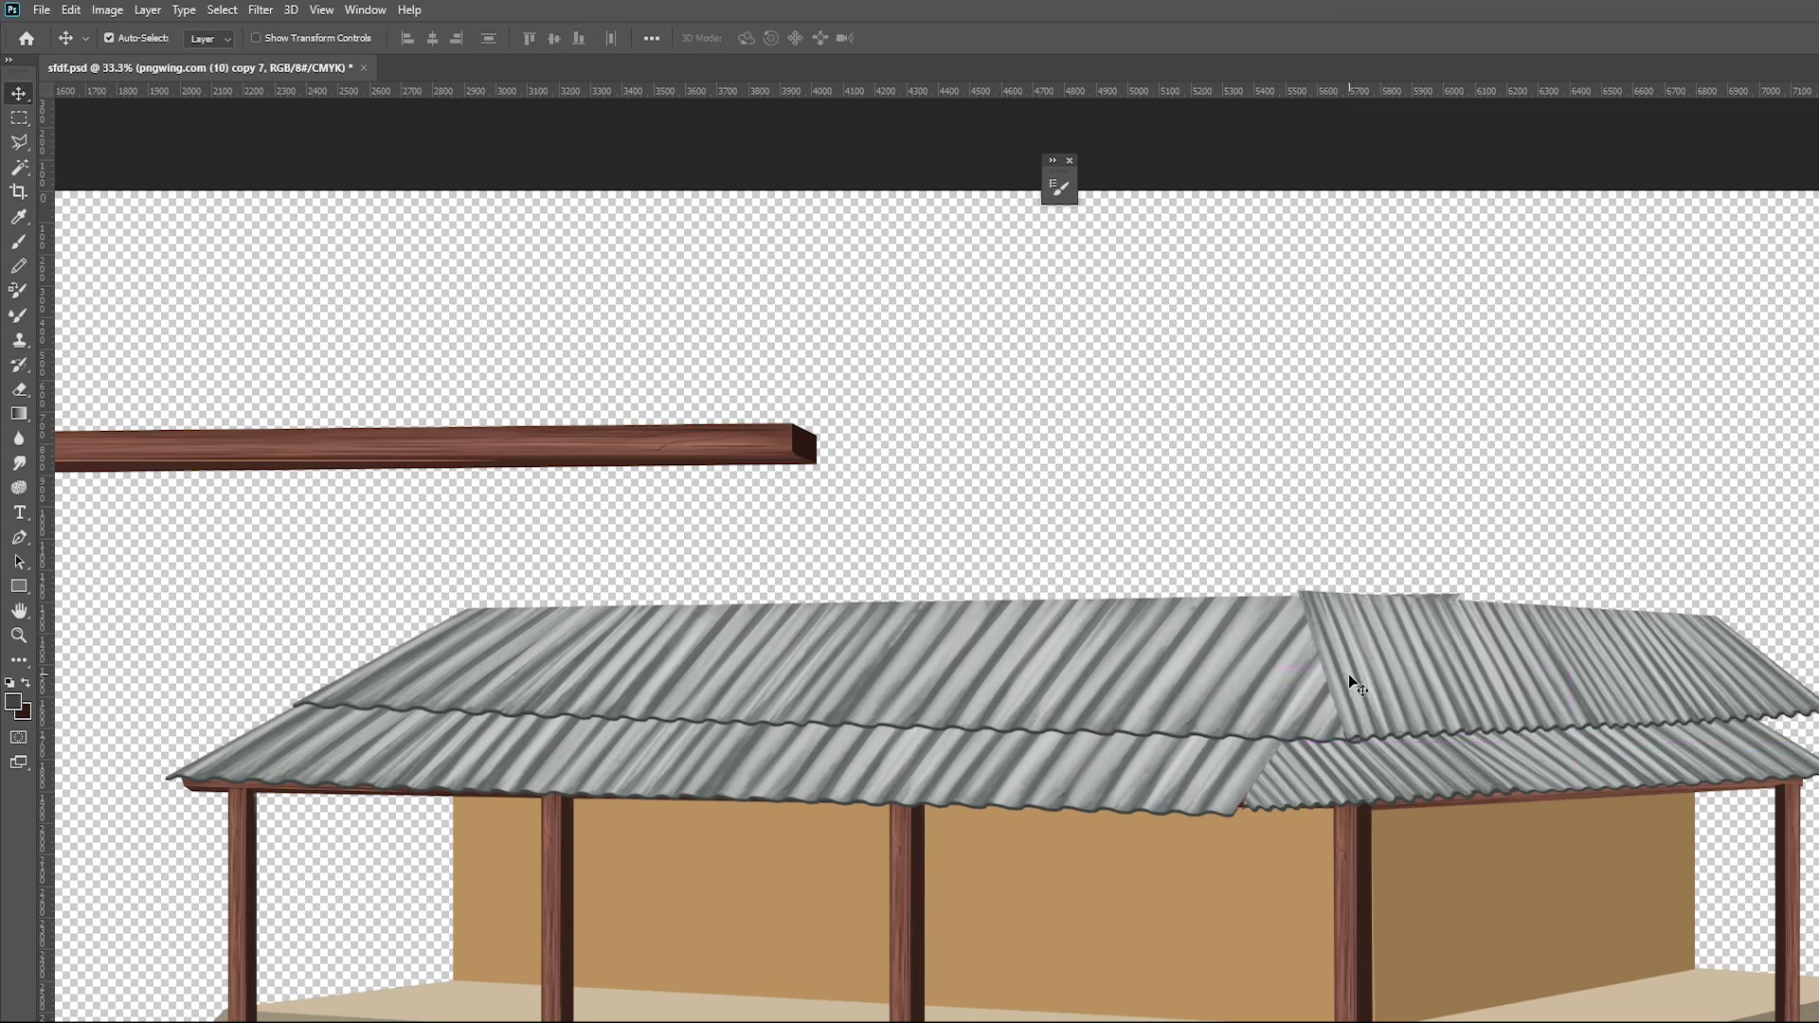
Delete the trial sheet and pull the upper sheet's top-right corner inward to square its end
{"action": "key", "text": "Delete"}
{"action": "key", "text": "ctrl+t"}
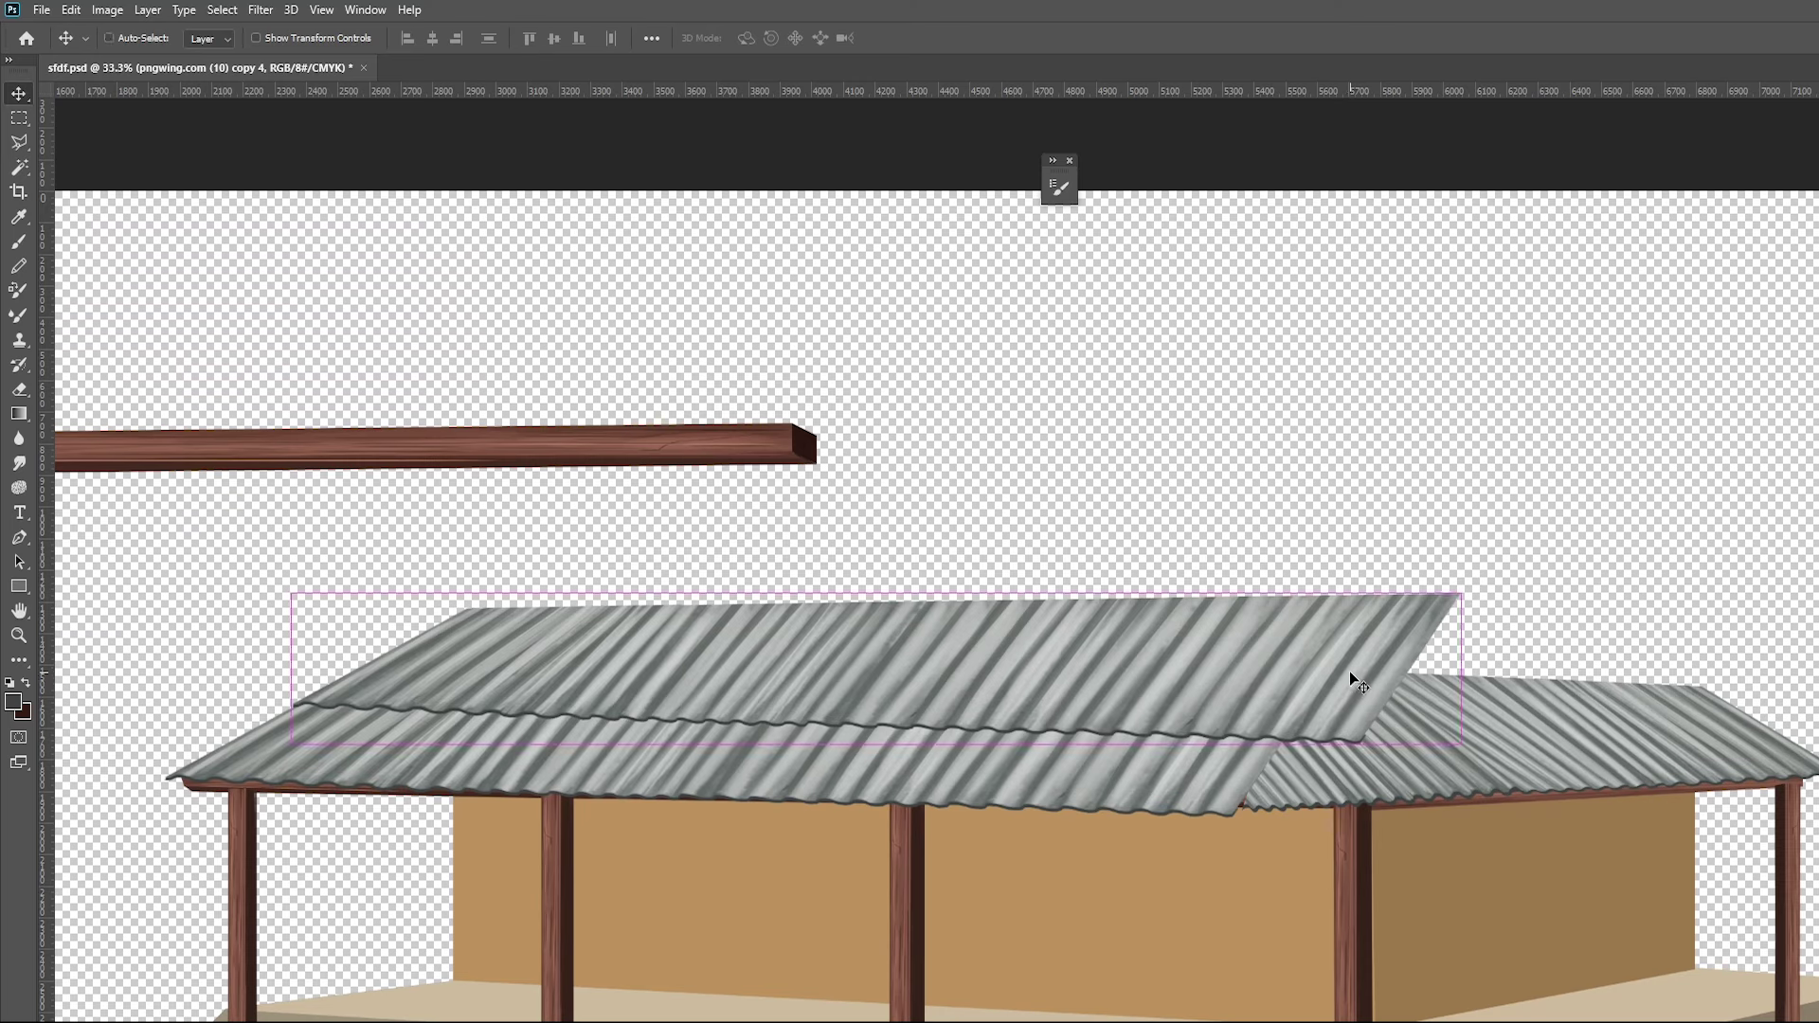
{"action": "left_click_drag", "start_coordinate": [1460, 595], "coordinate": [1342, 602]}
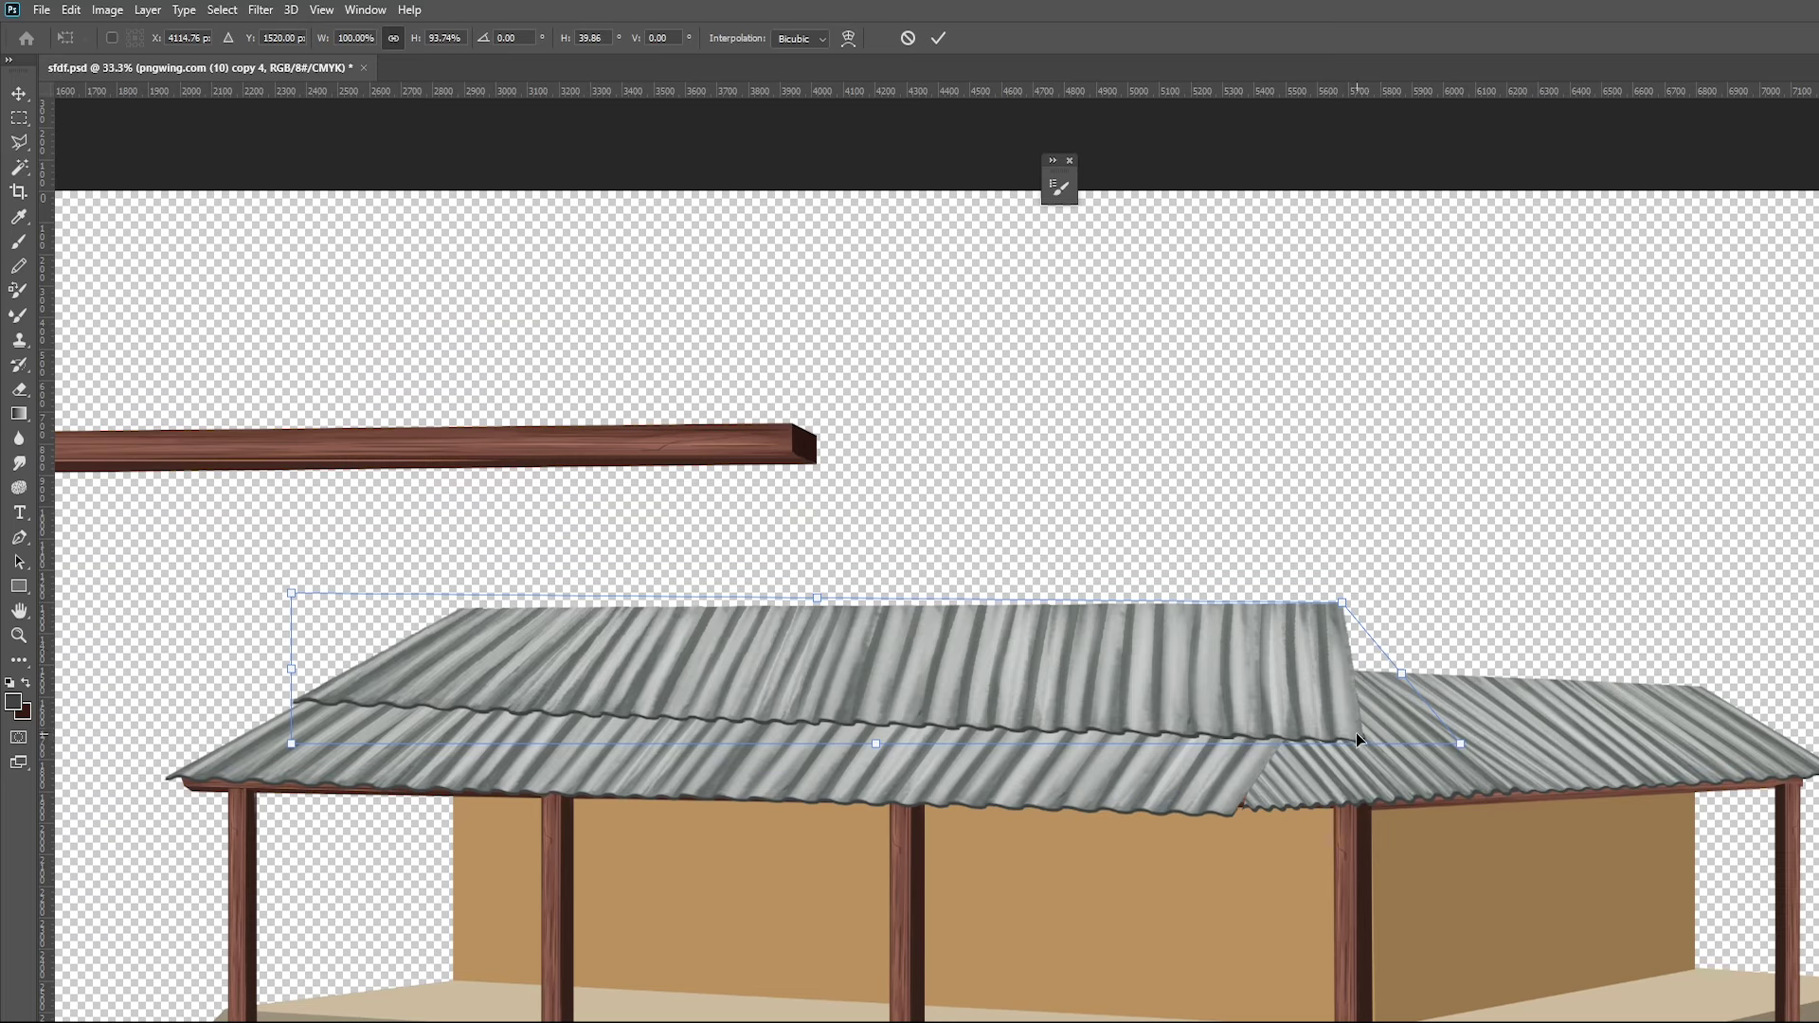
{"action": "key", "text": "Return"}
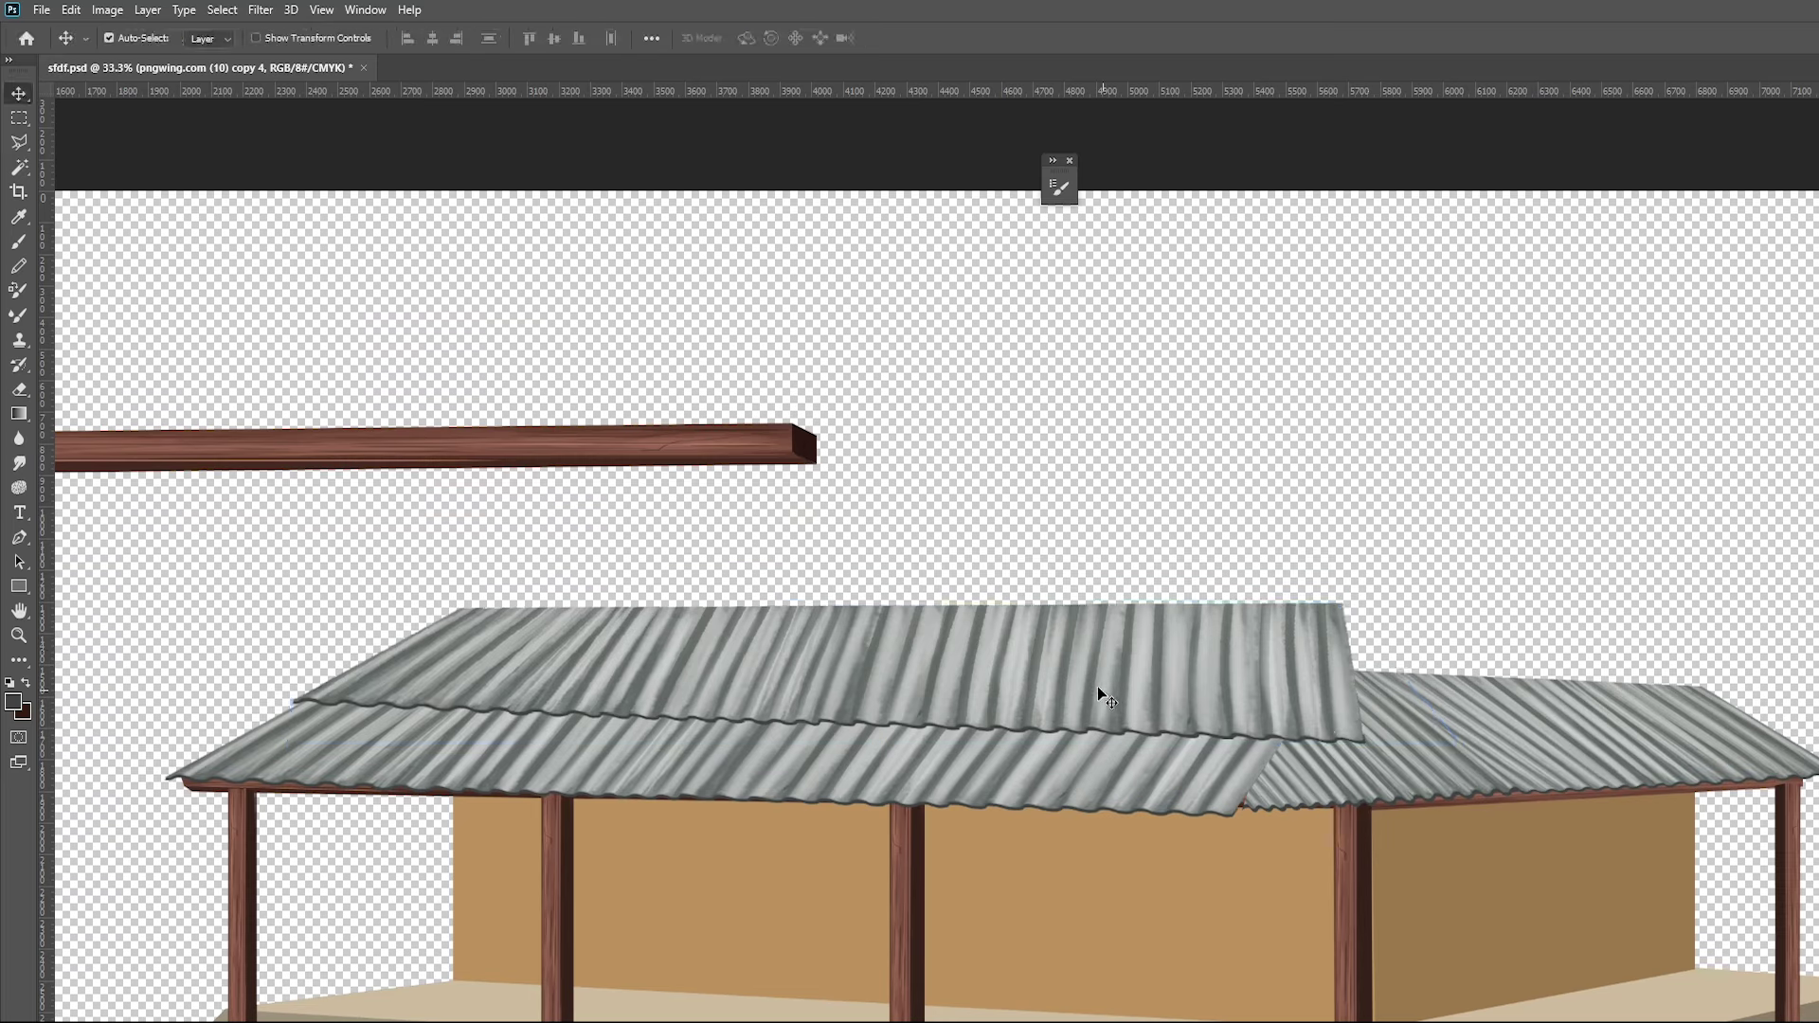
Copy the sheet, flip it horizontally, narrow it to about 39% and move it to the right end
{"action": "left_click_drag", "start_coordinate": [1097, 697], "coordinate": [1282, 650]}
{"action": "key", "text": "ctrl+t"}
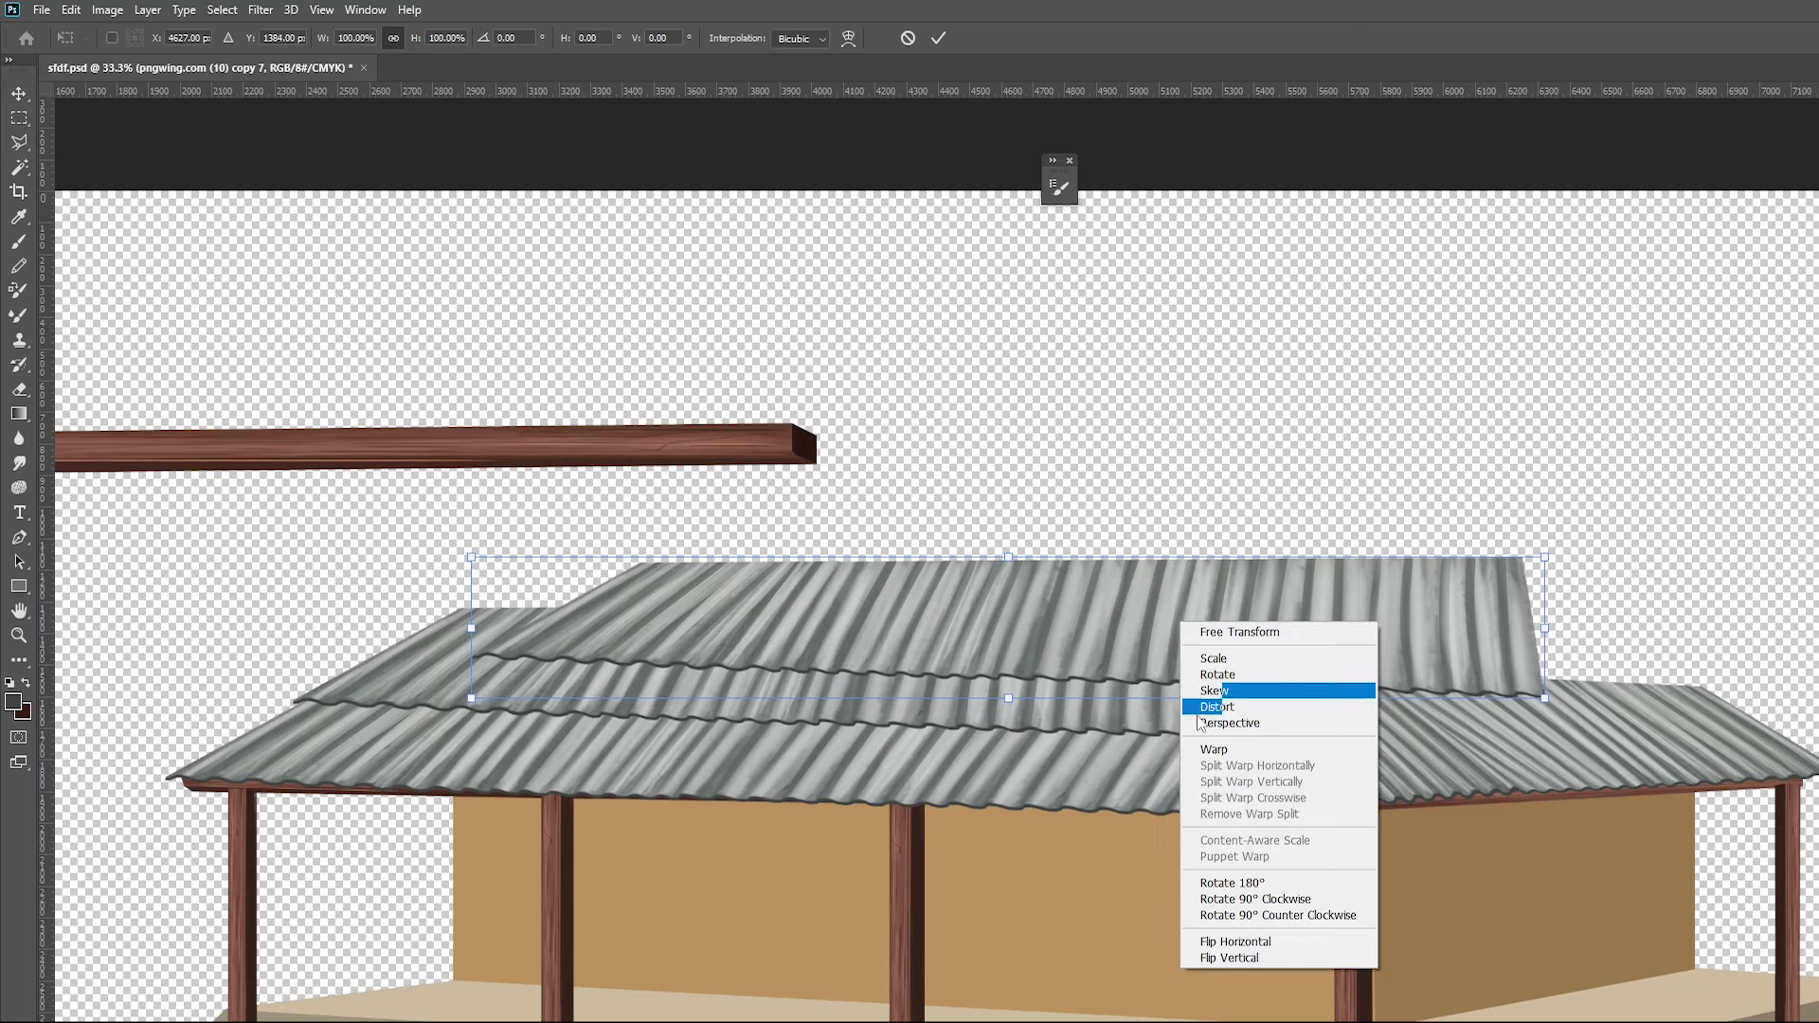
{"action": "right_click", "coordinate": [1181, 622]}
{"action": "left_click", "coordinate": [1236, 941]}
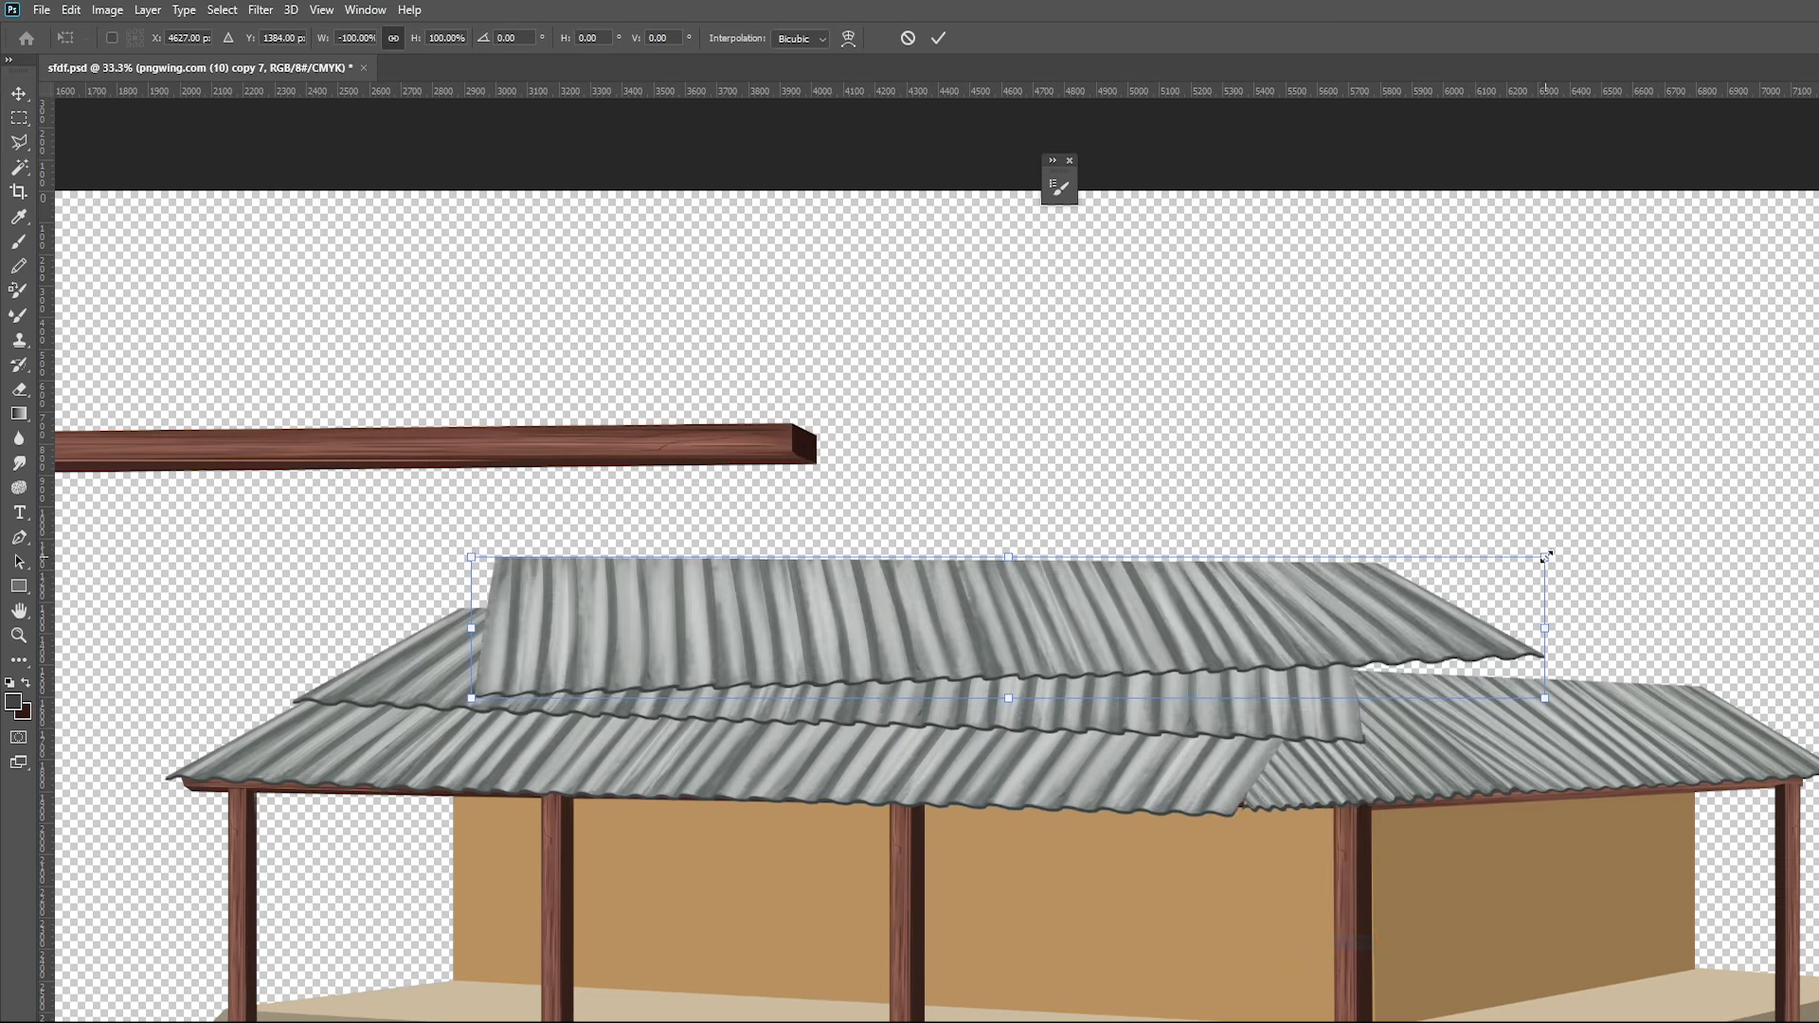
{"action": "left_click_drag", "start_coordinate": [1545, 627], "coordinate": [887, 637]}
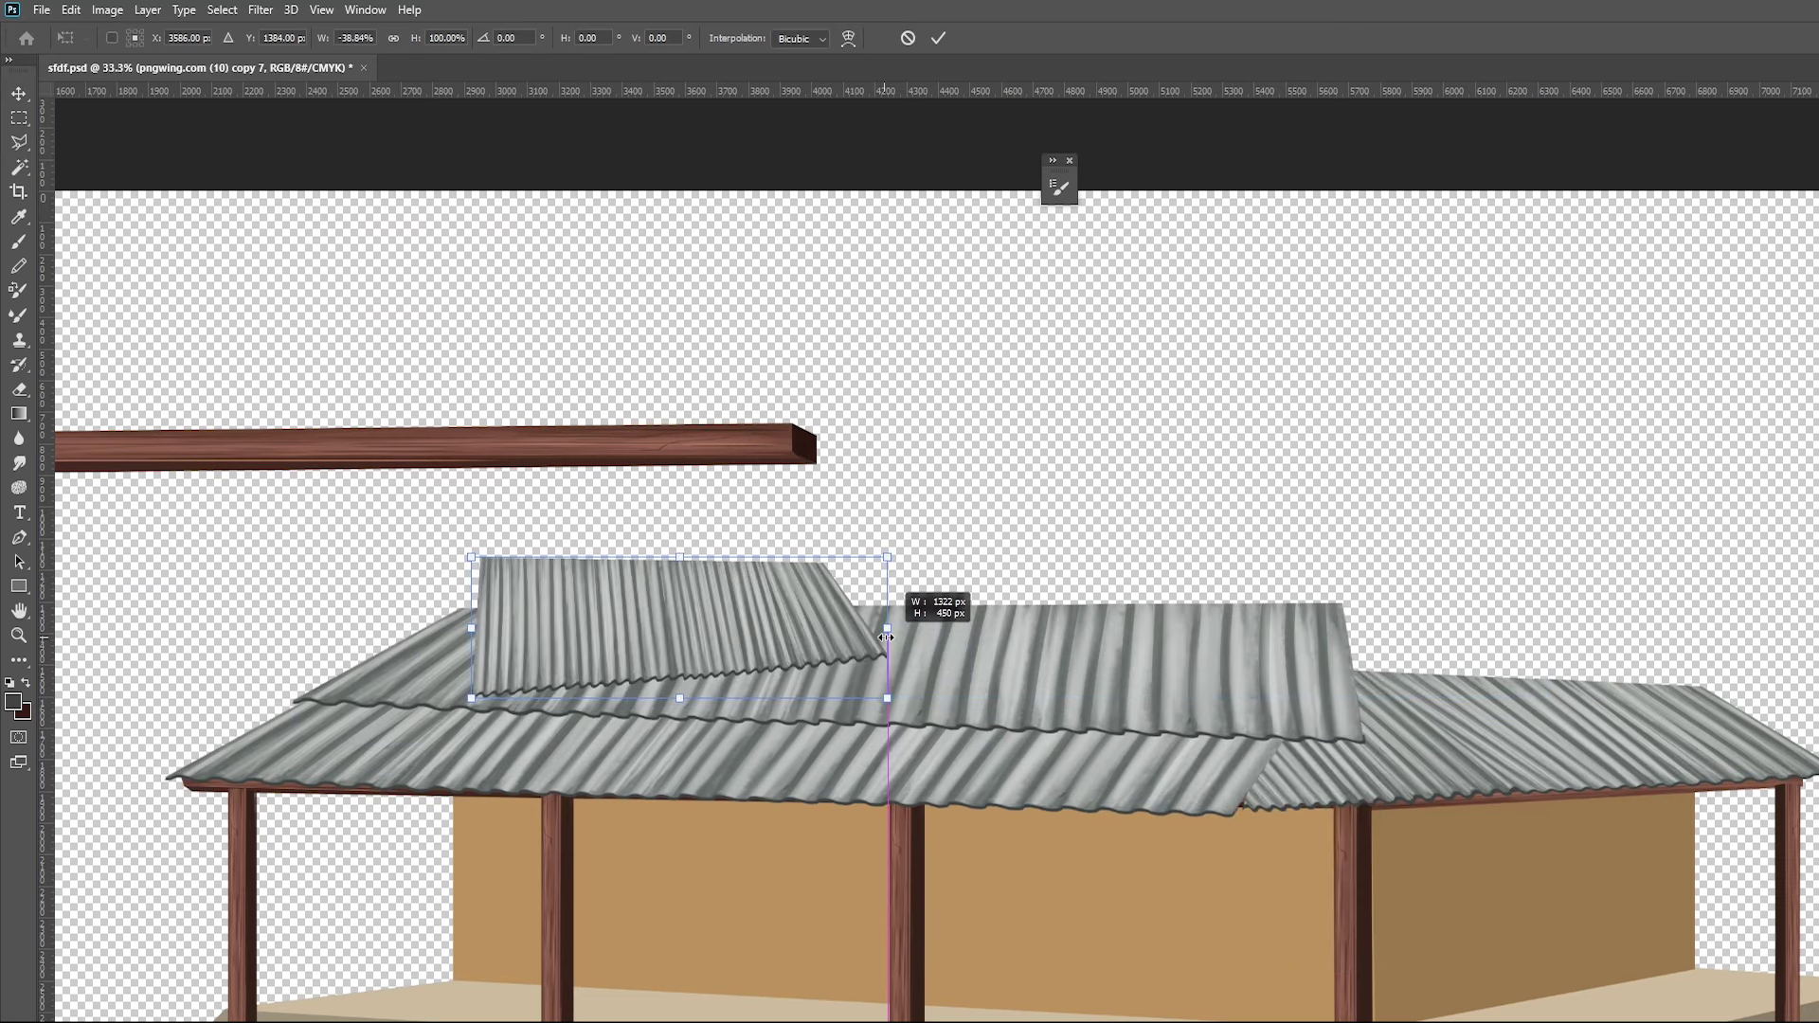
{"action": "left_click_drag", "start_coordinate": [712, 632], "coordinate": [1593, 678]}
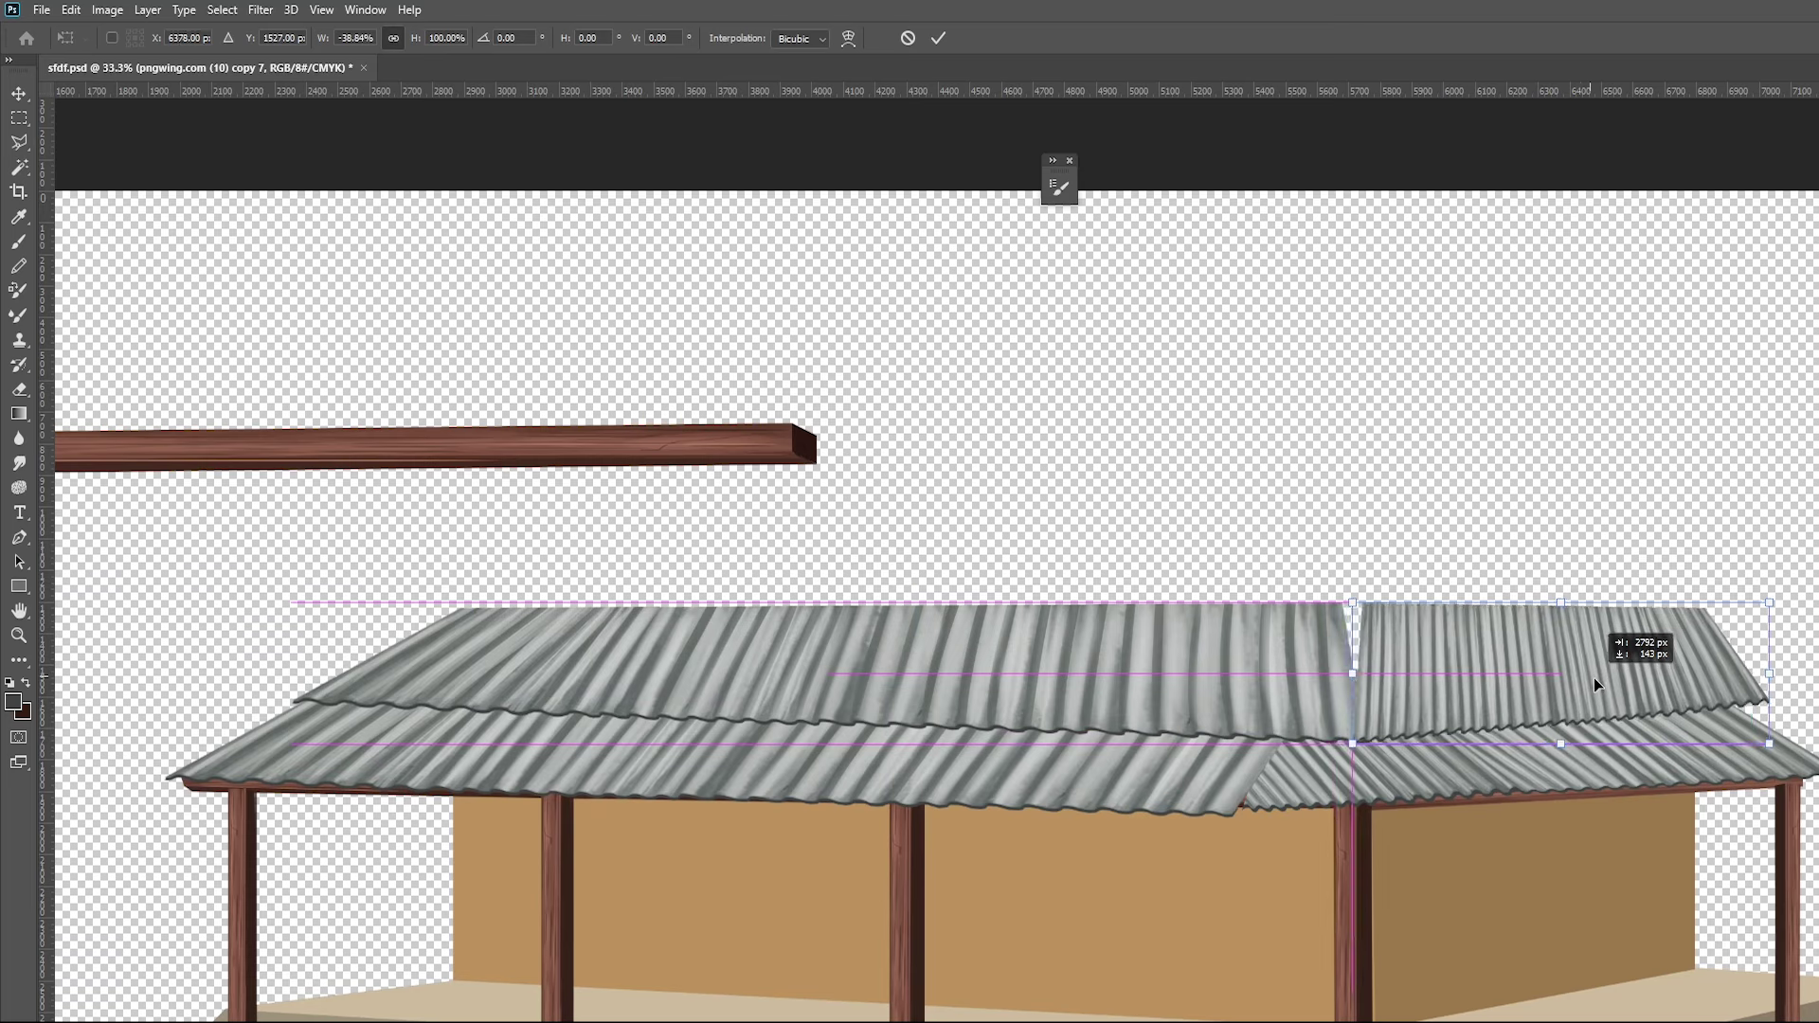
Skew the hip piece's corners so it slopes down from the ridge, and commit
{"action": "left_click_drag", "start_coordinate": [1353, 602], "coordinate": [1330, 604]}
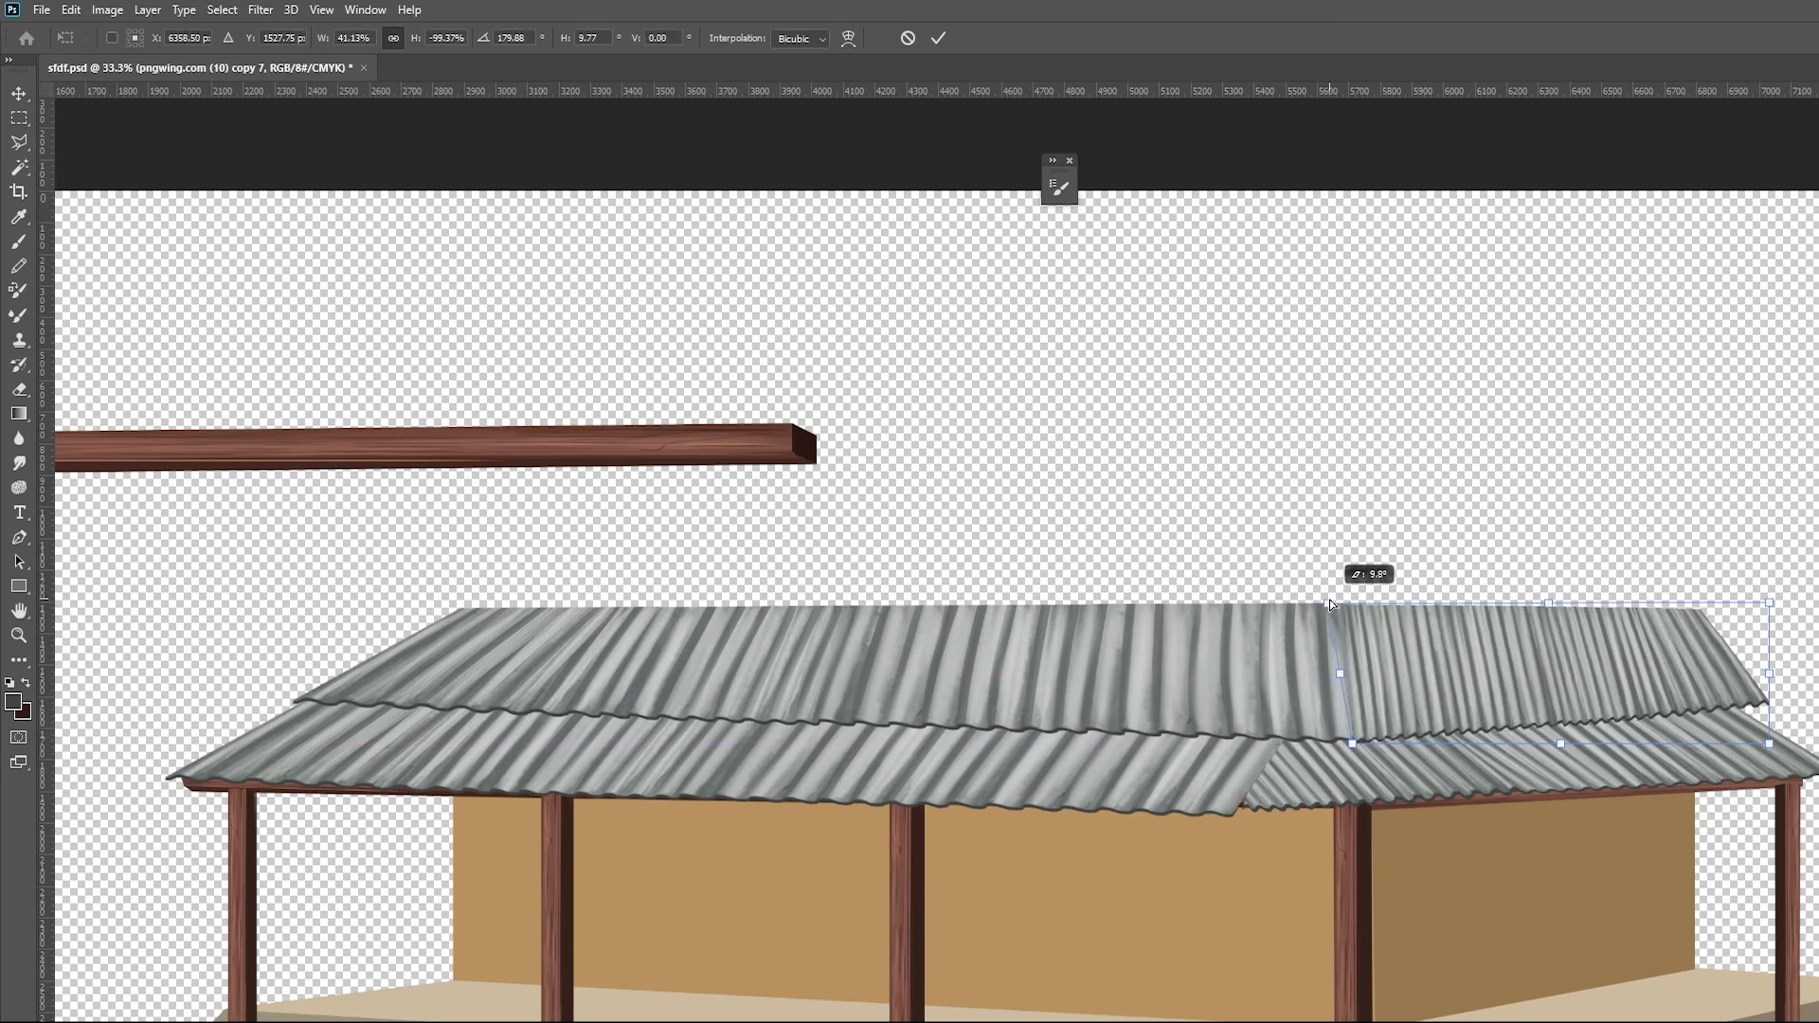
{"action": "left_click_drag", "start_coordinate": [1779, 752], "coordinate": [1815, 778]}
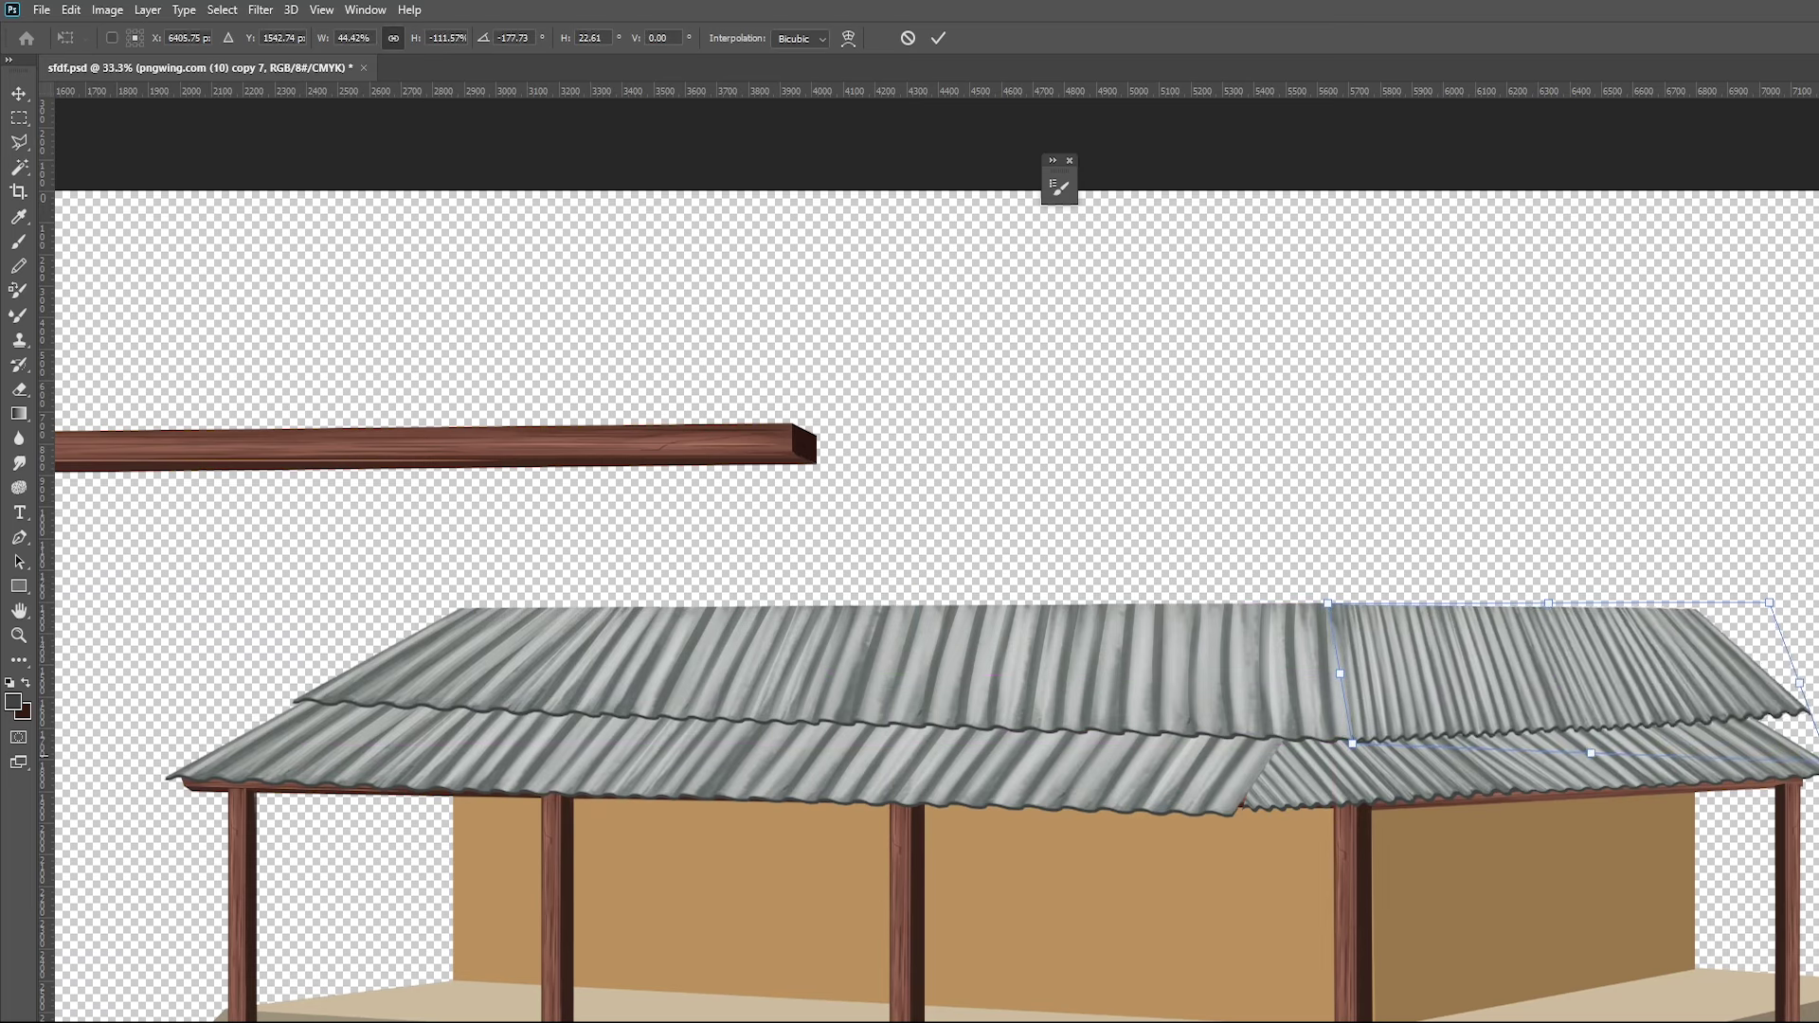
{"action": "left_click_drag", "start_coordinate": [1774, 611], "coordinate": [1729, 617]}
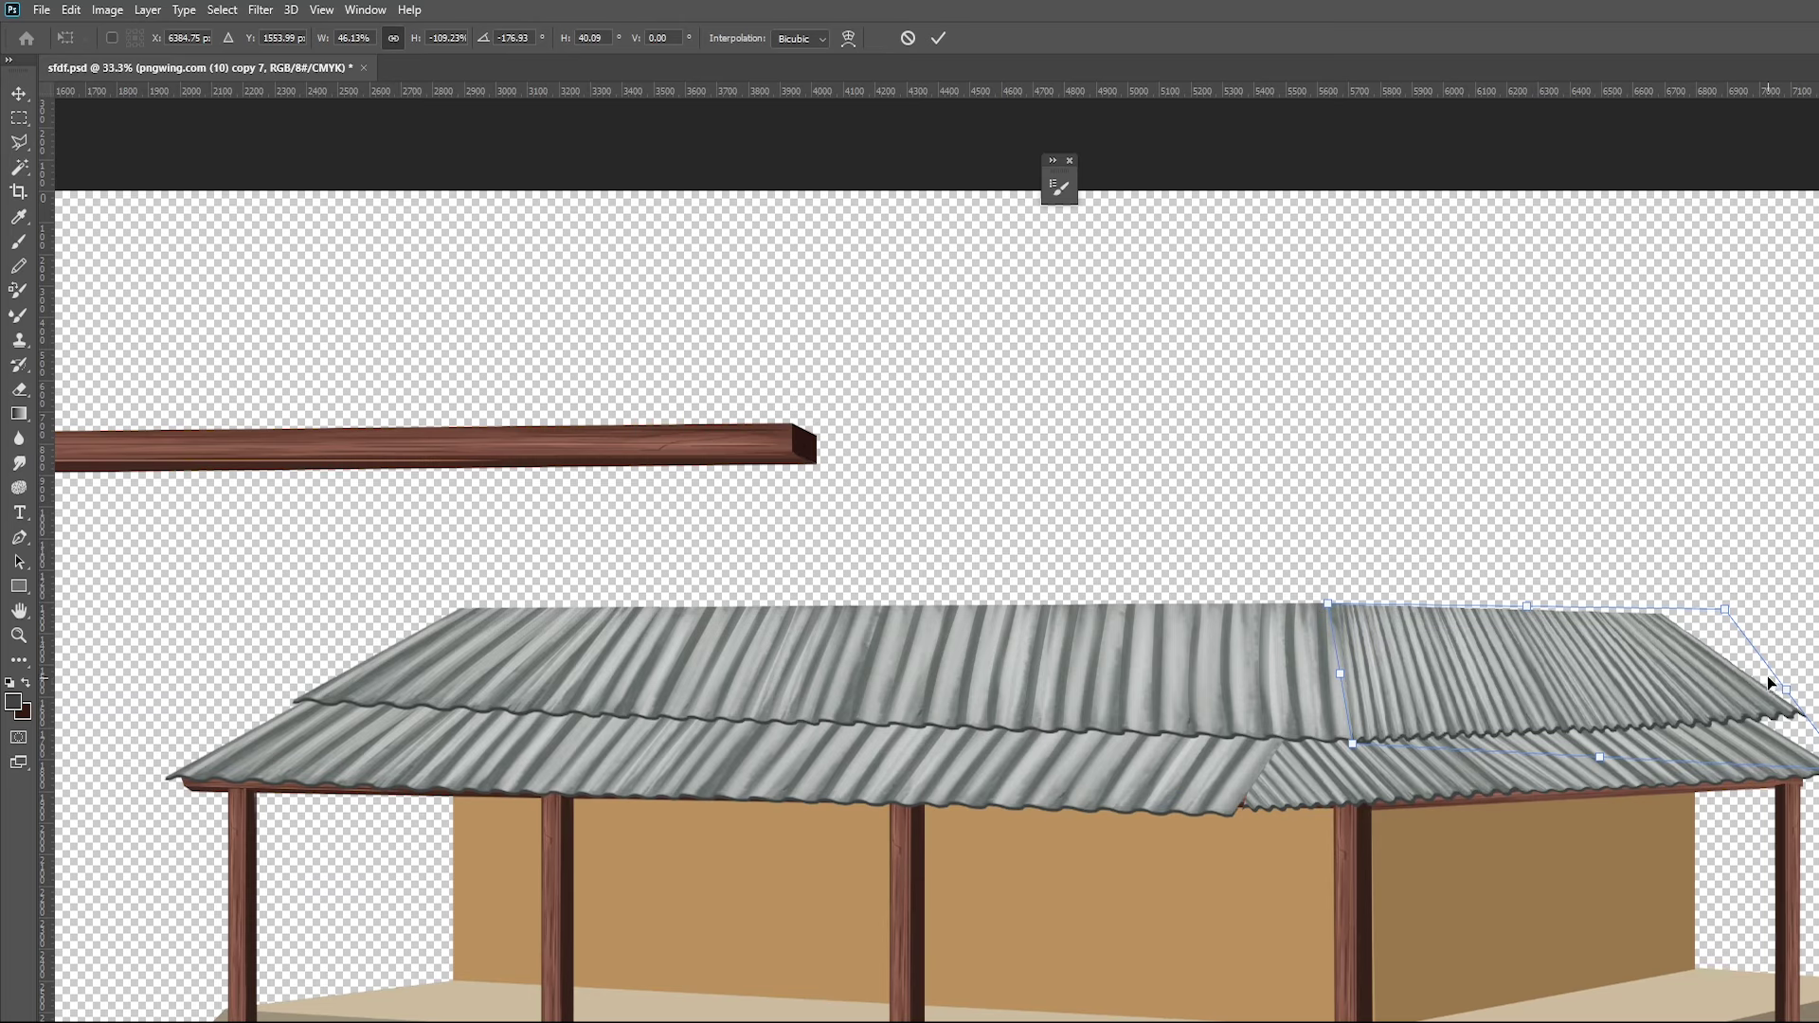
{"action": "left_click_drag", "start_coordinate": [1790, 696], "coordinate": [1757, 691]}
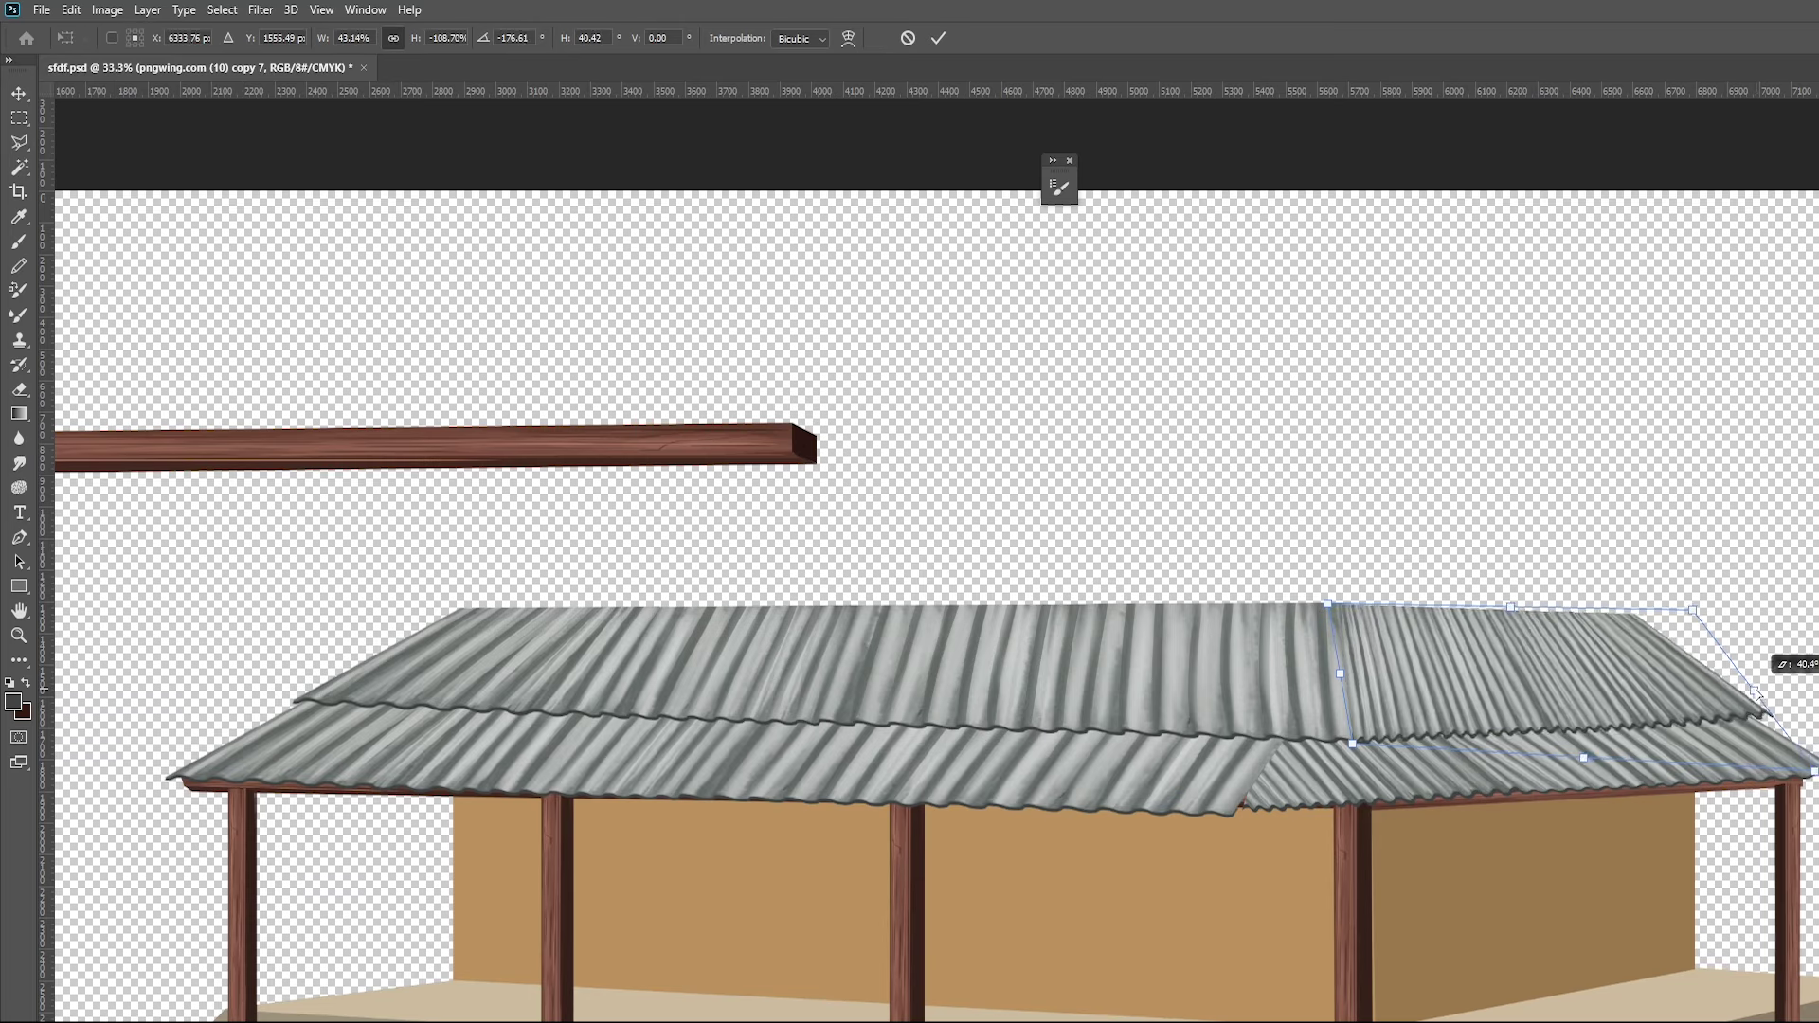
{"action": "key", "text": "Return"}
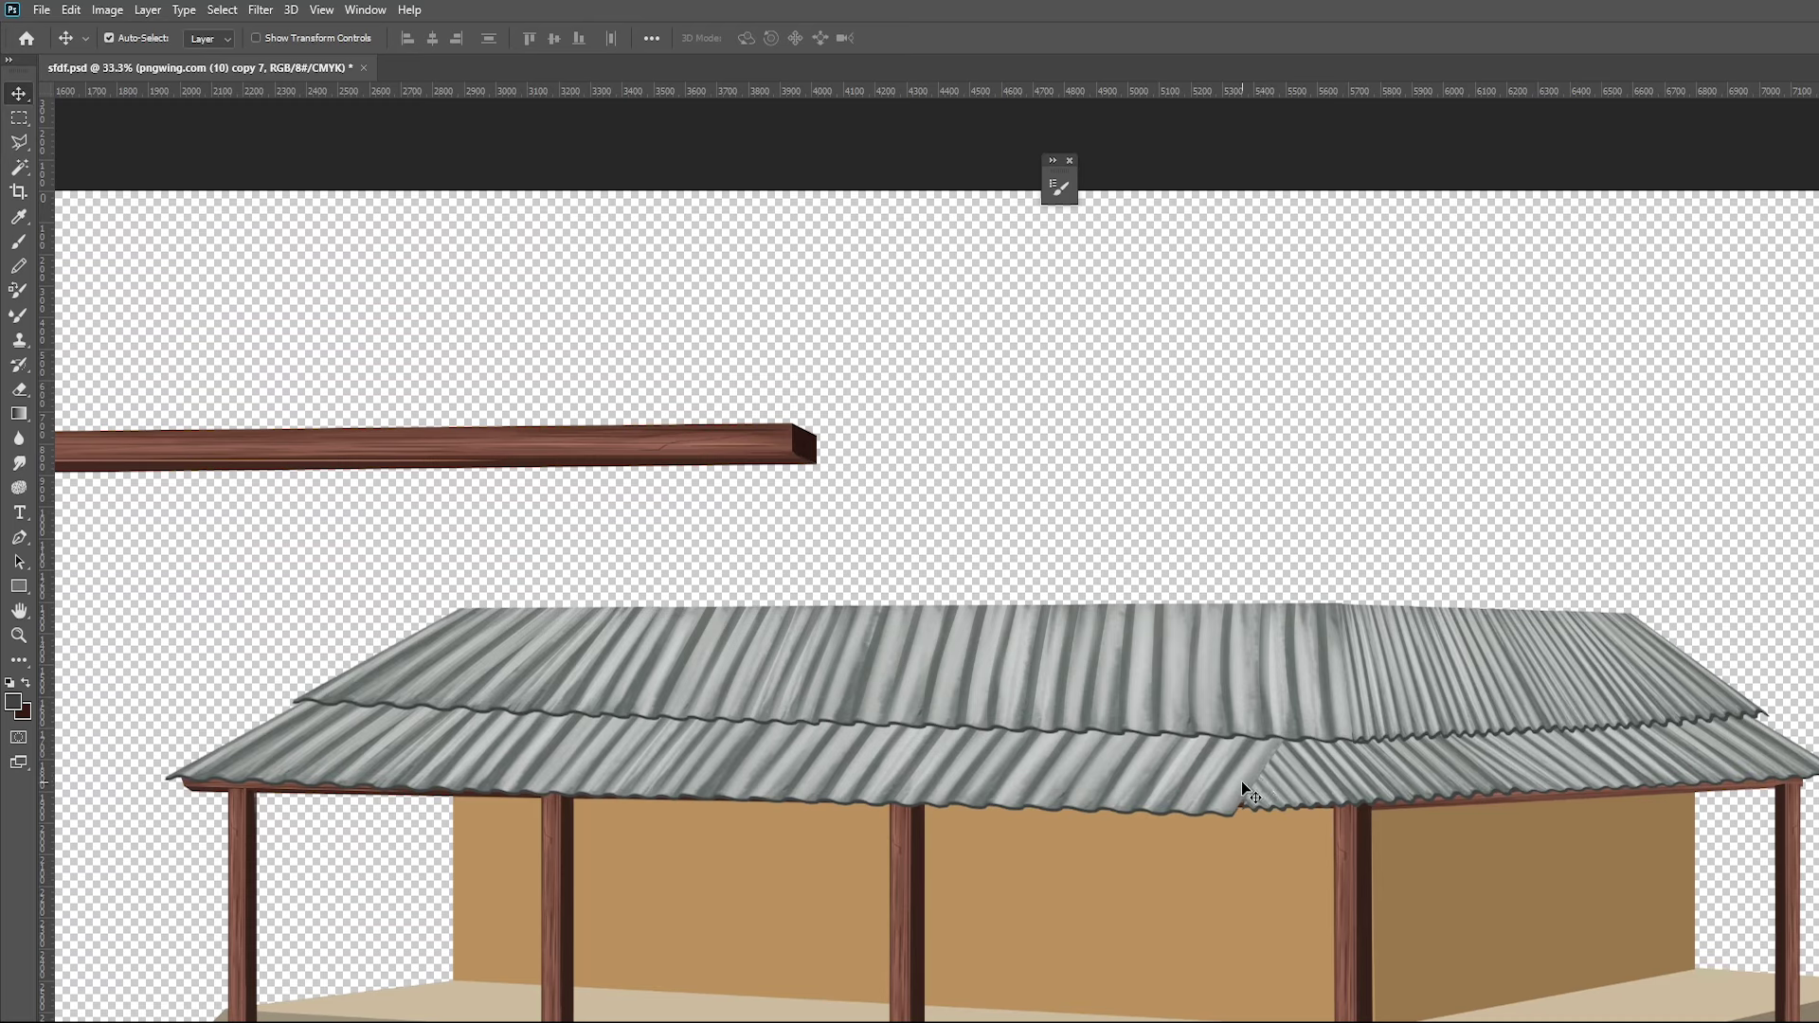
Pull the first roof sheet's bottom-right corner slightly right
{"action": "key", "text": "ctrl+t"}
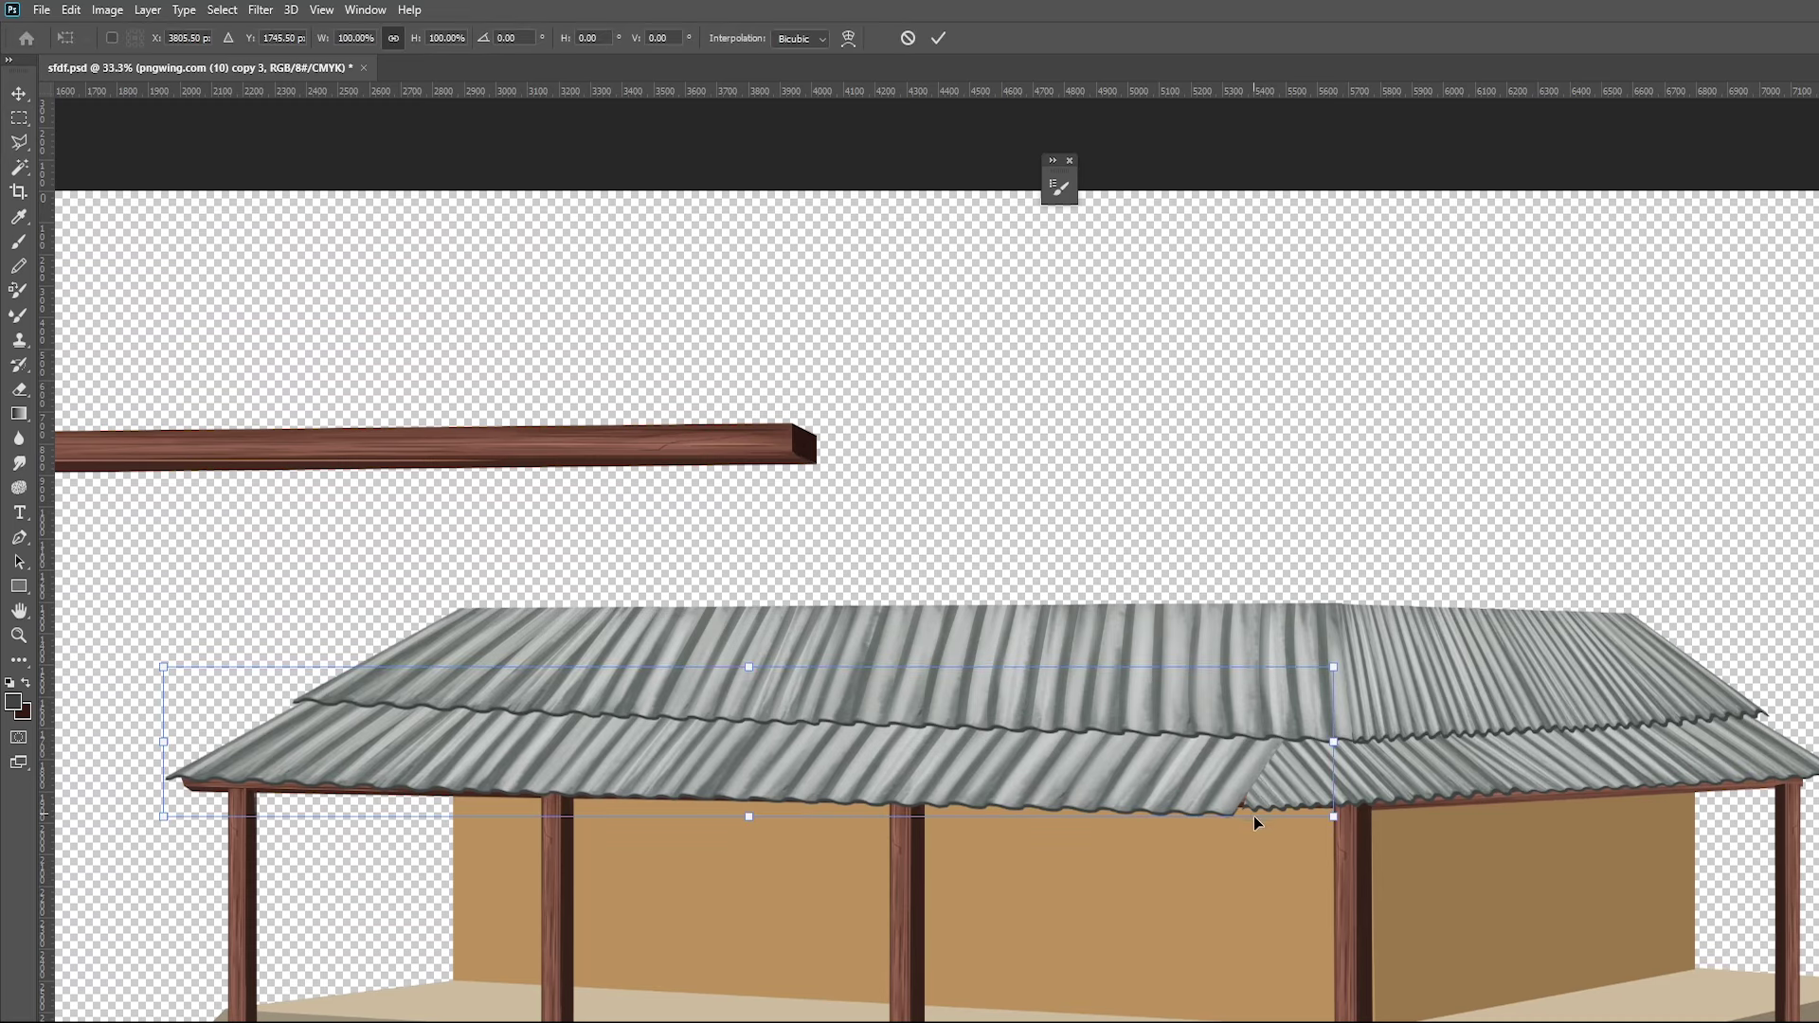
{"action": "left_click_drag", "start_coordinate": [1335, 816], "coordinate": [1423, 803]}
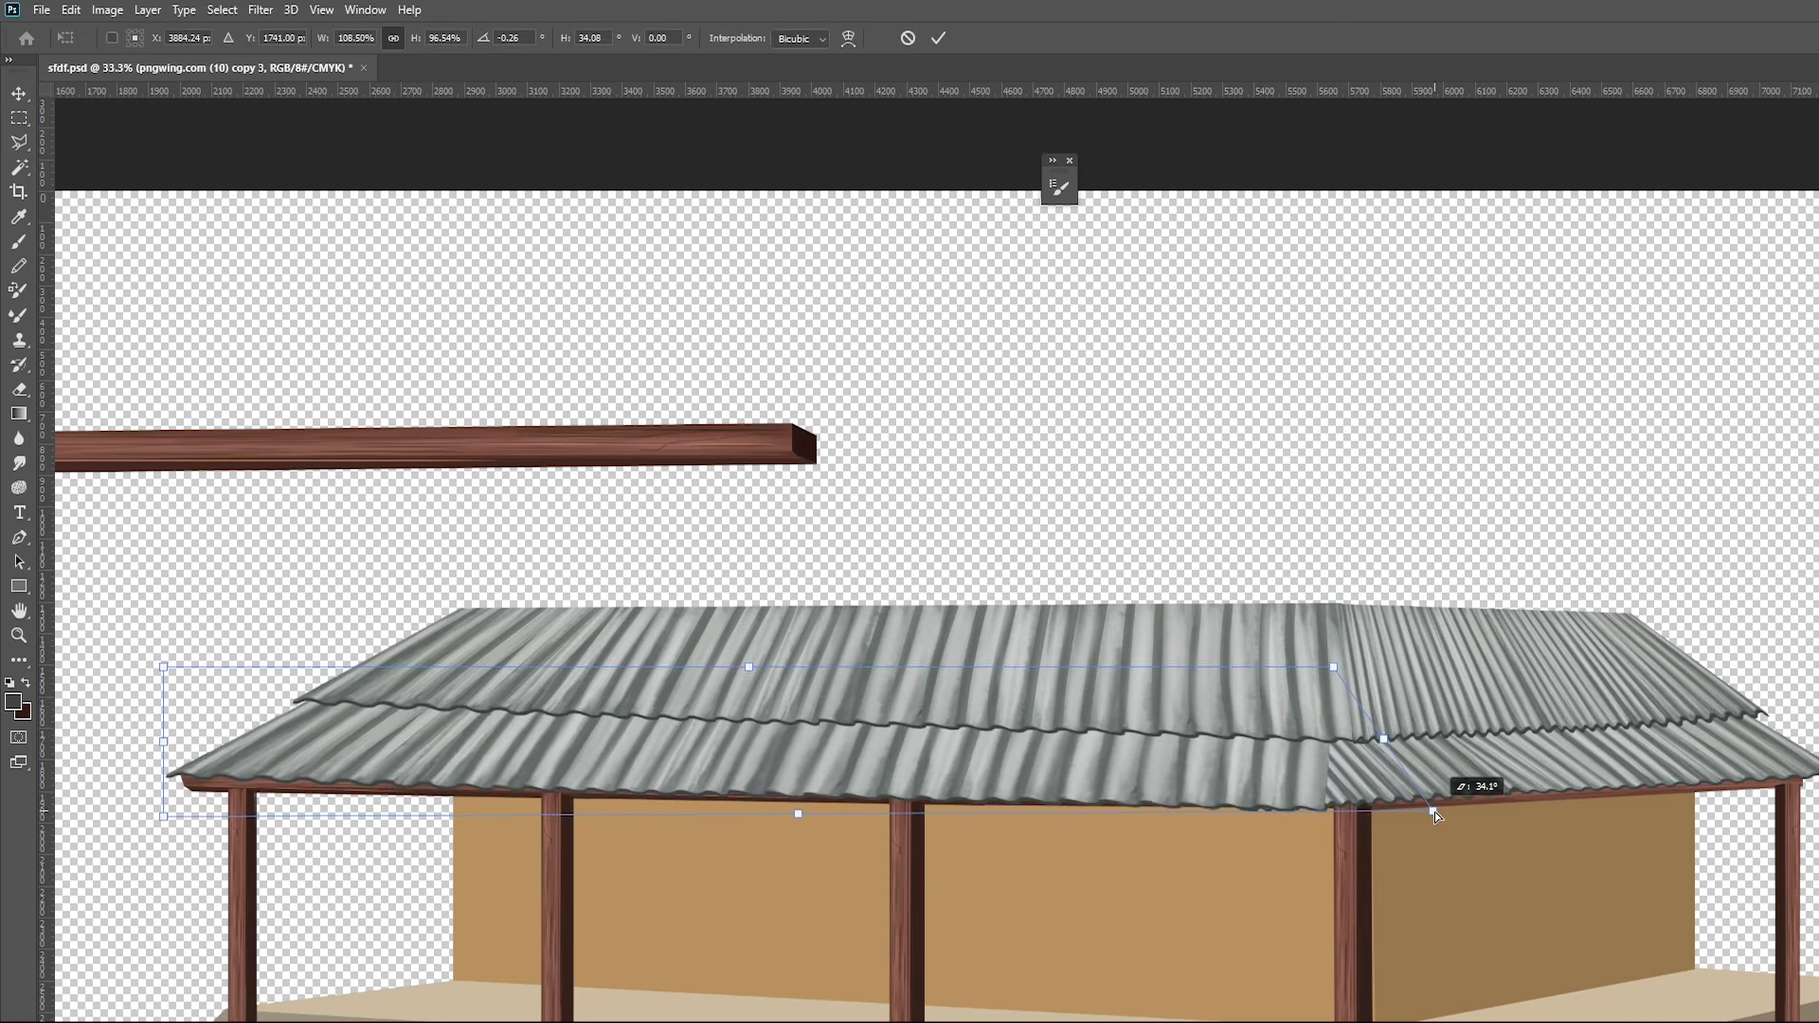
{"action": "key", "text": "ctrl+z"}
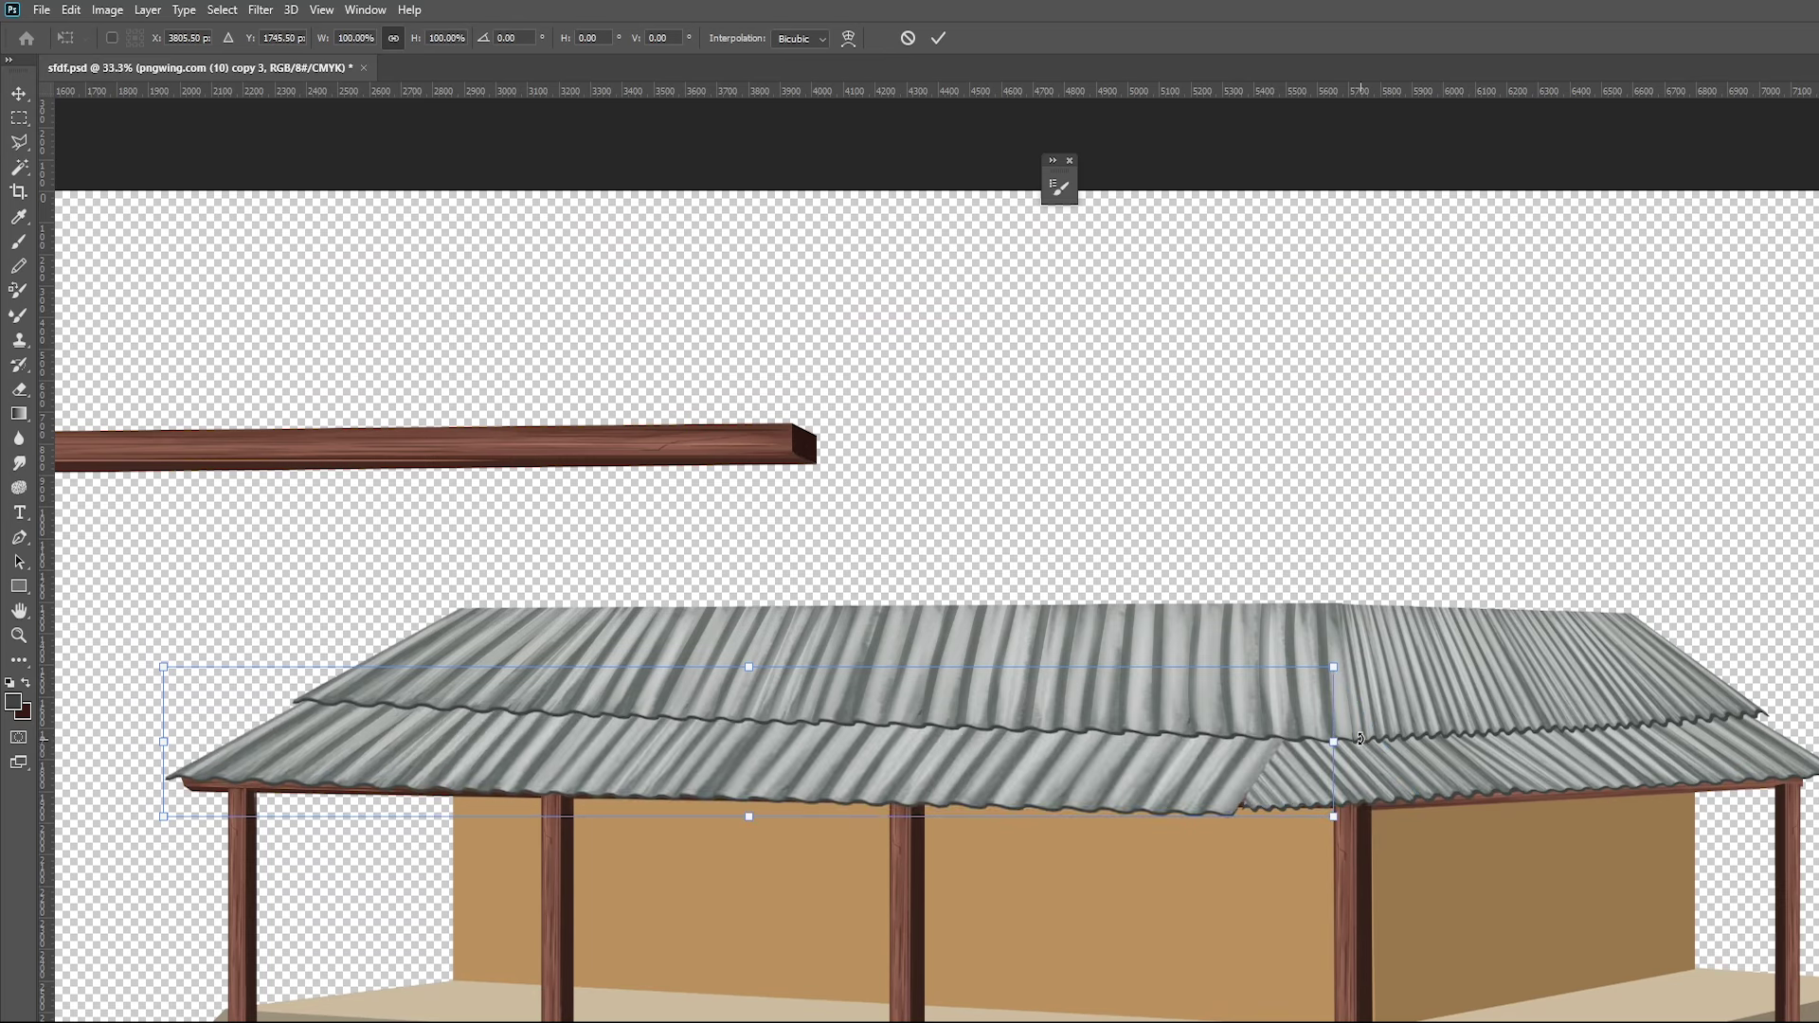
{"action": "left_click_drag", "start_coordinate": [1331, 818], "coordinate": [1357, 813]}
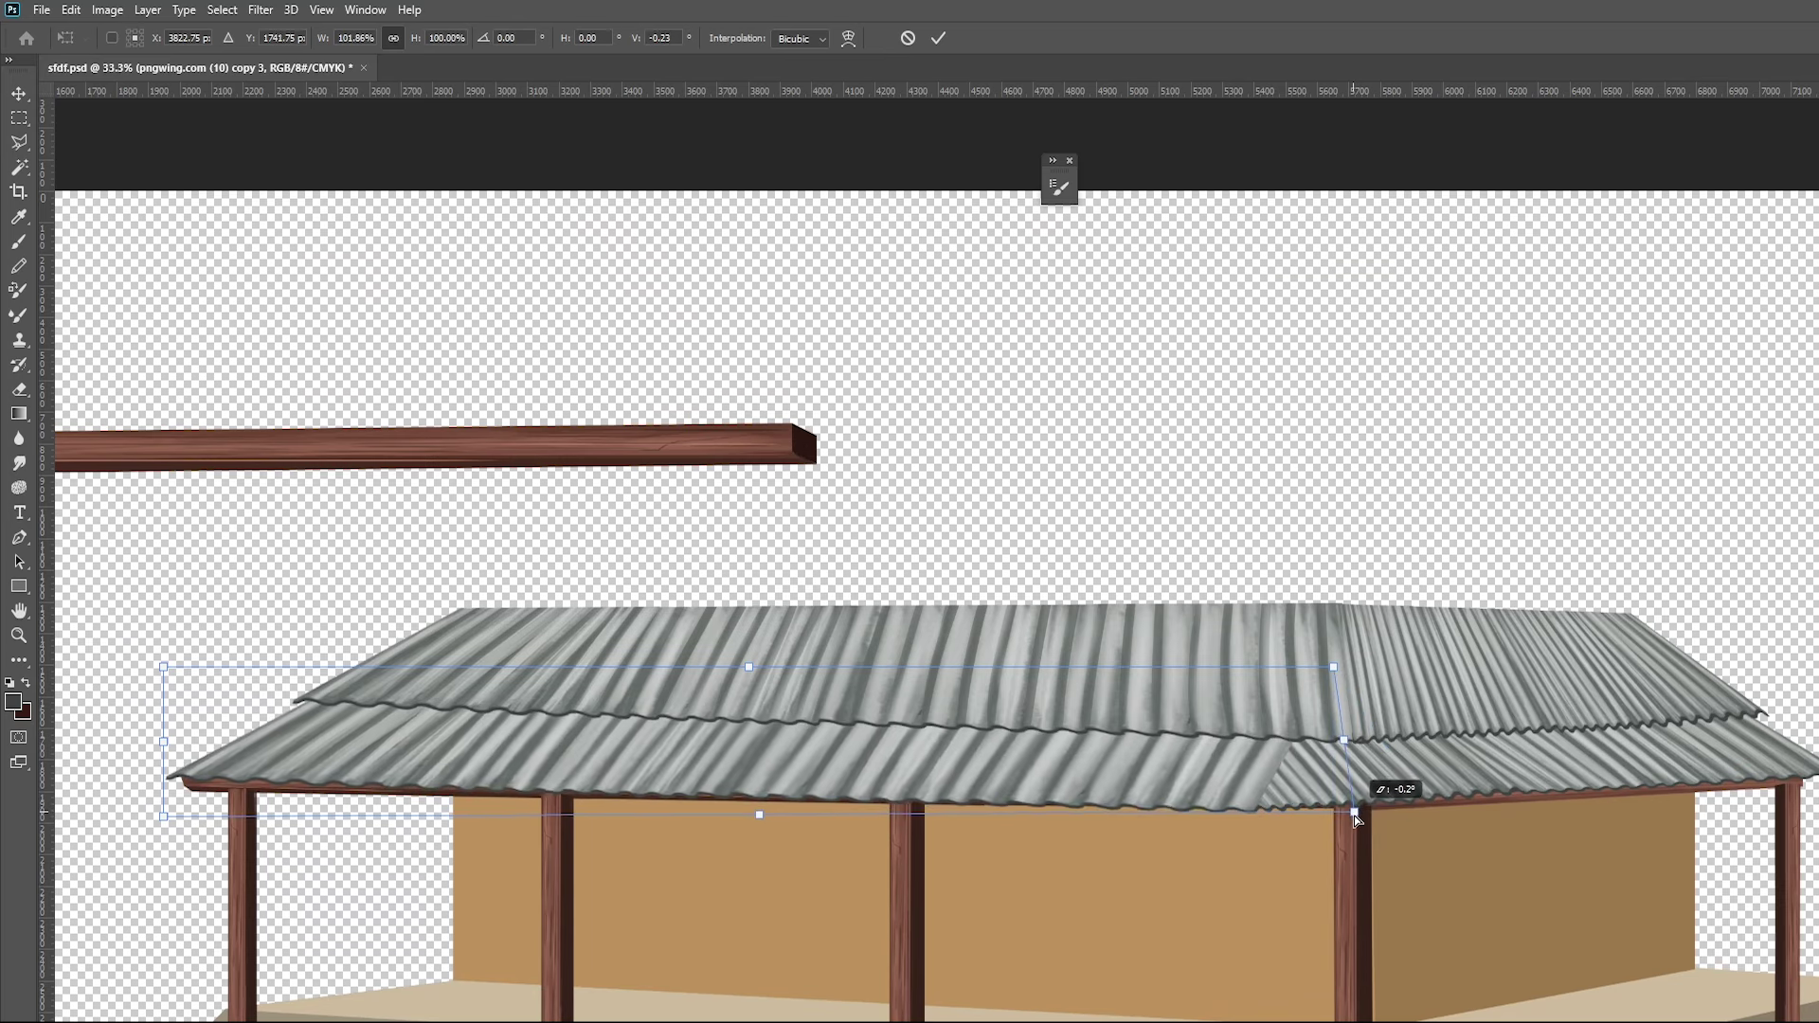
{"action": "key", "text": "Return"}
Skew the other upper sheet and the right sheet's lower corners up into alignment, then zoom out
{"action": "left_click", "coordinate": [1309, 661]}
{"action": "key", "text": "ctrl+t"}
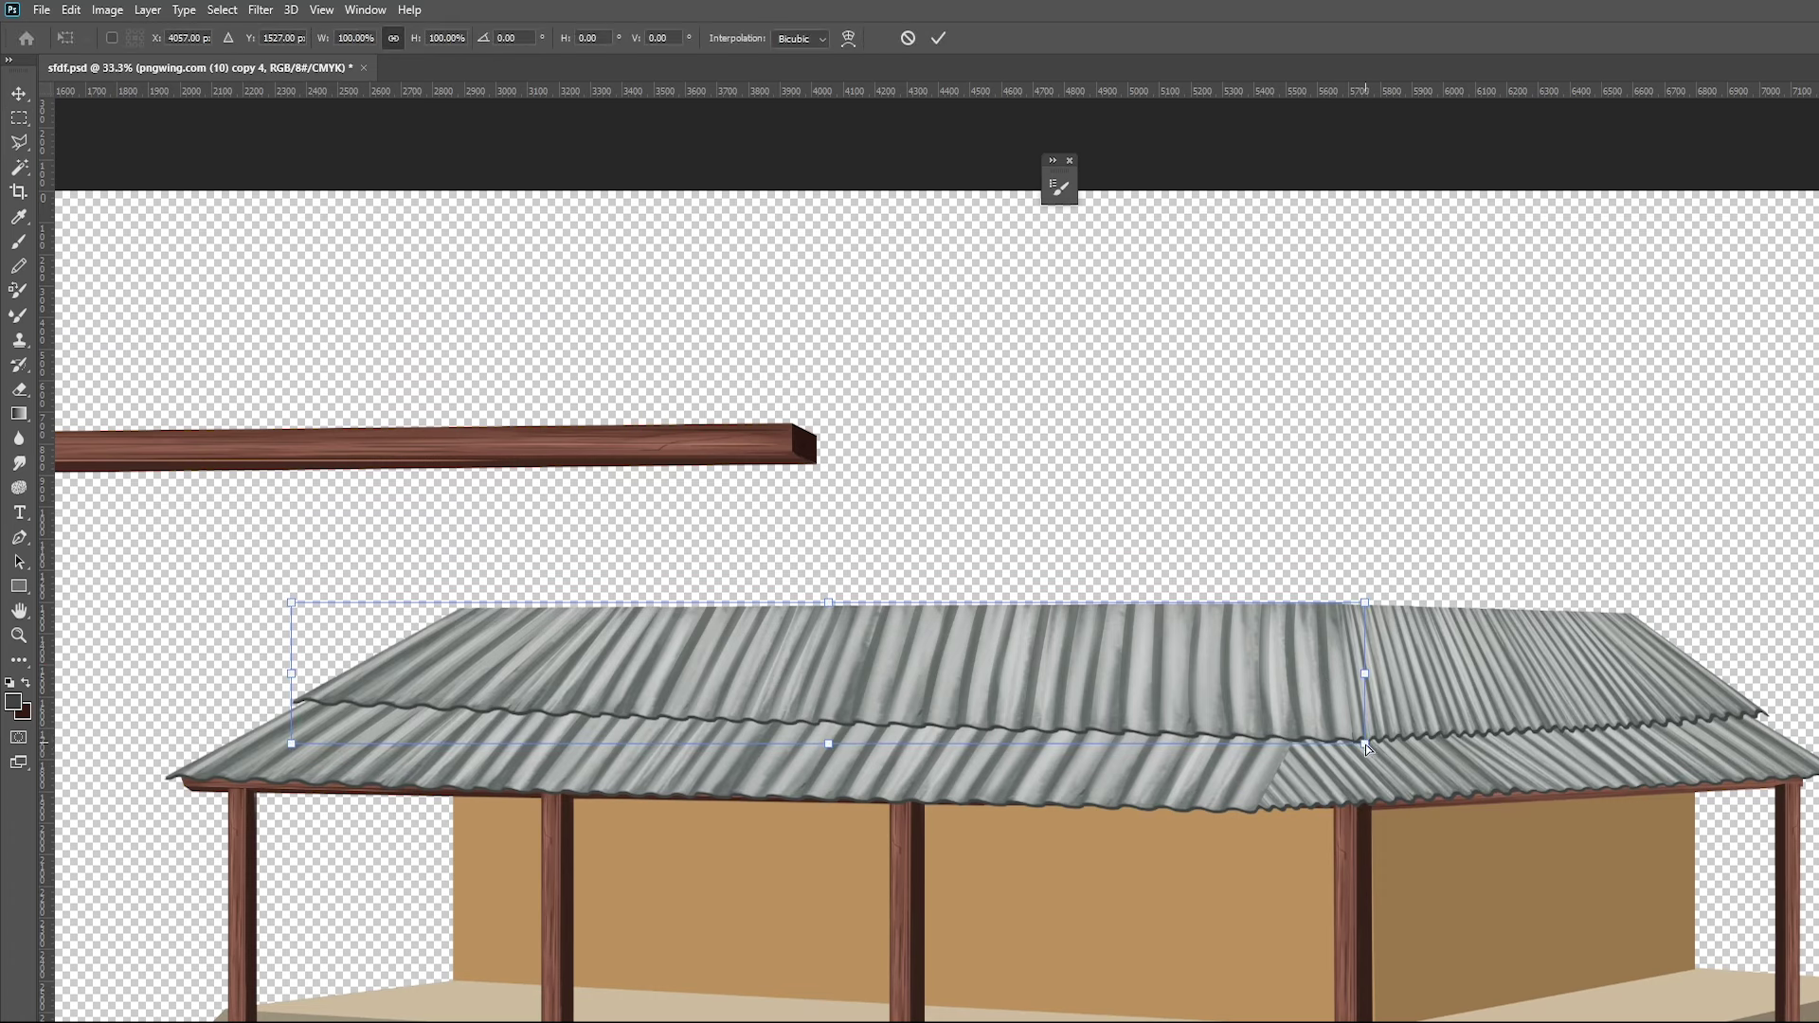
{"action": "left_click_drag", "start_coordinate": [1366, 749], "coordinate": [1368, 736]}
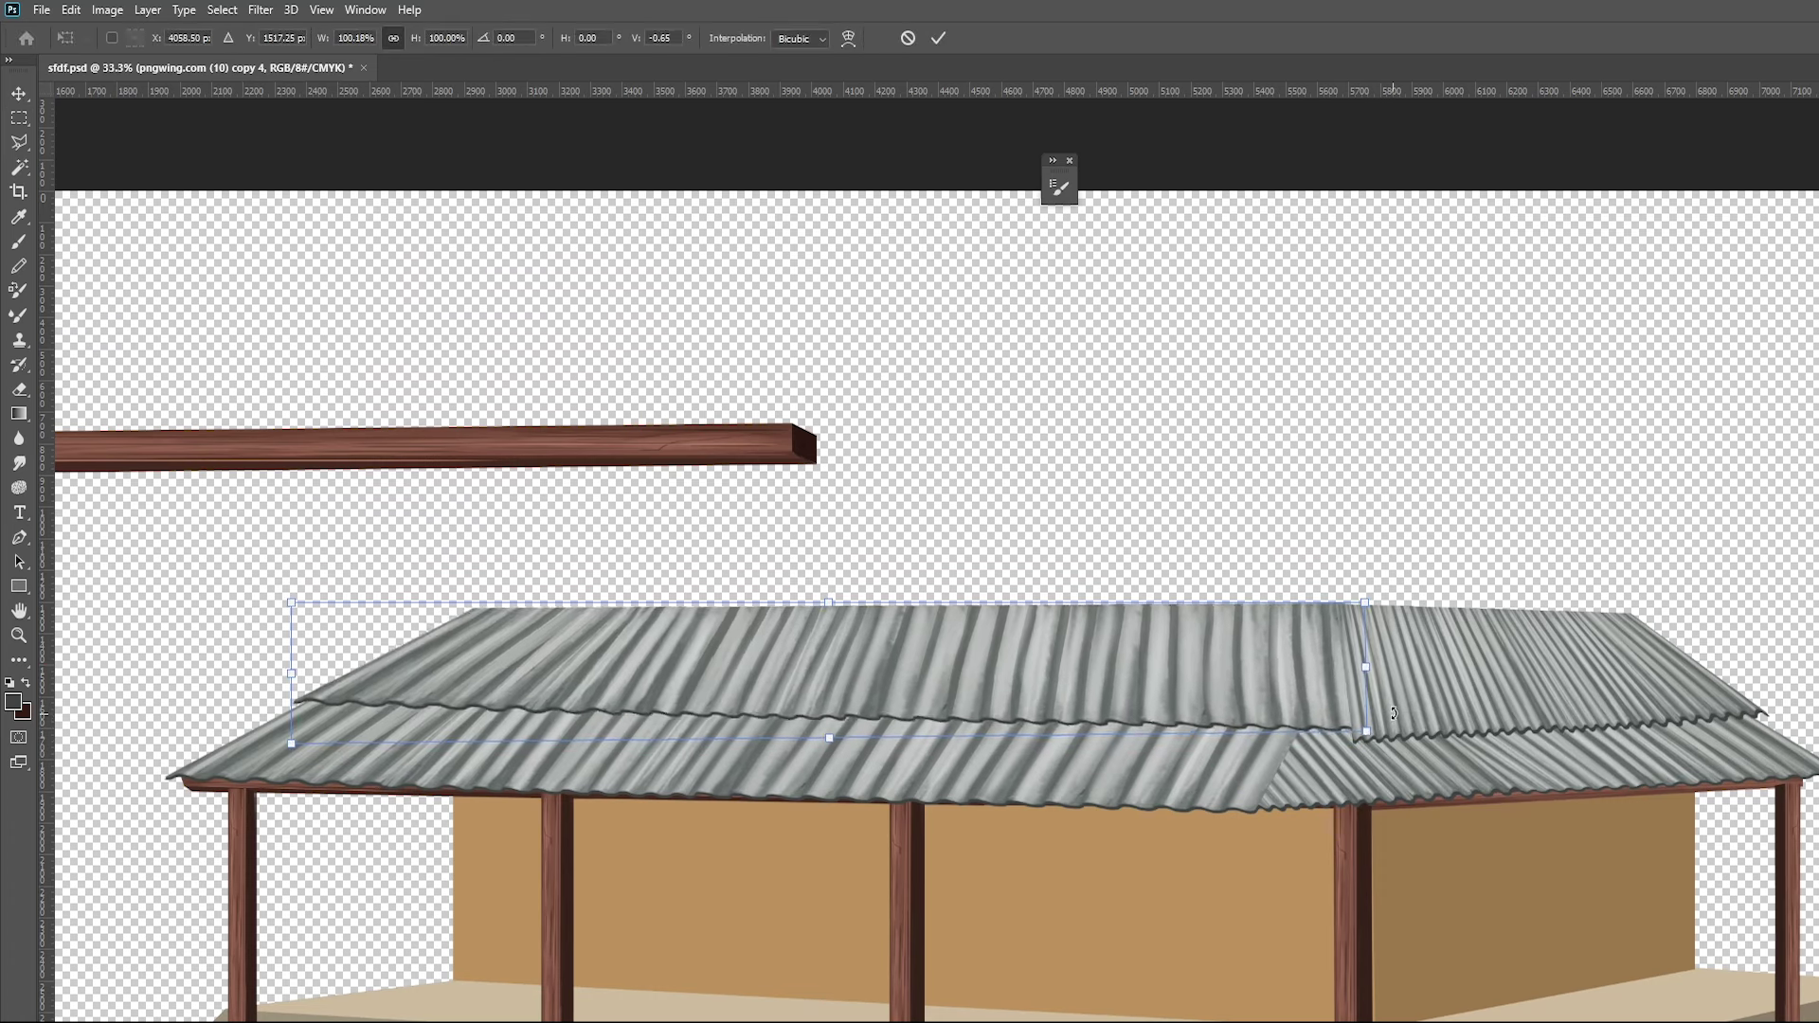
{"action": "key", "text": "Return"}
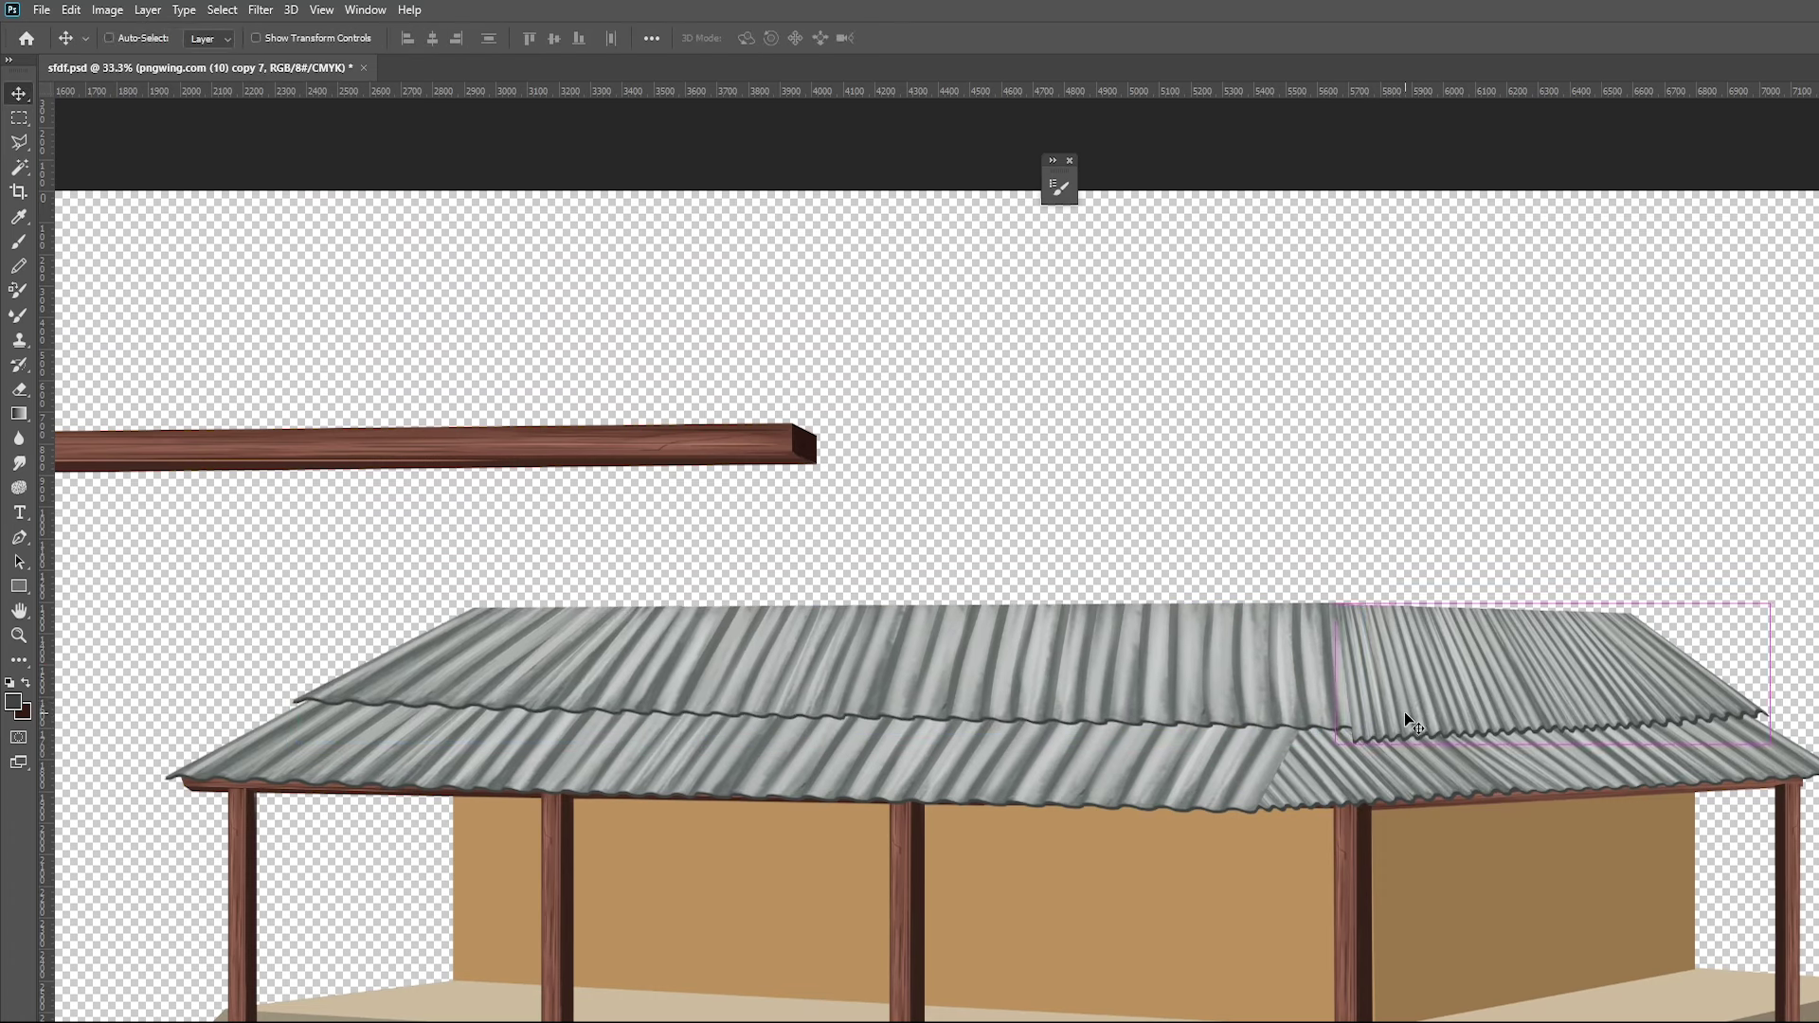
{"action": "key", "text": "ctrl+t"}
{"action": "left_click_drag", "start_coordinate": [1334, 747], "coordinate": [1338, 738]}
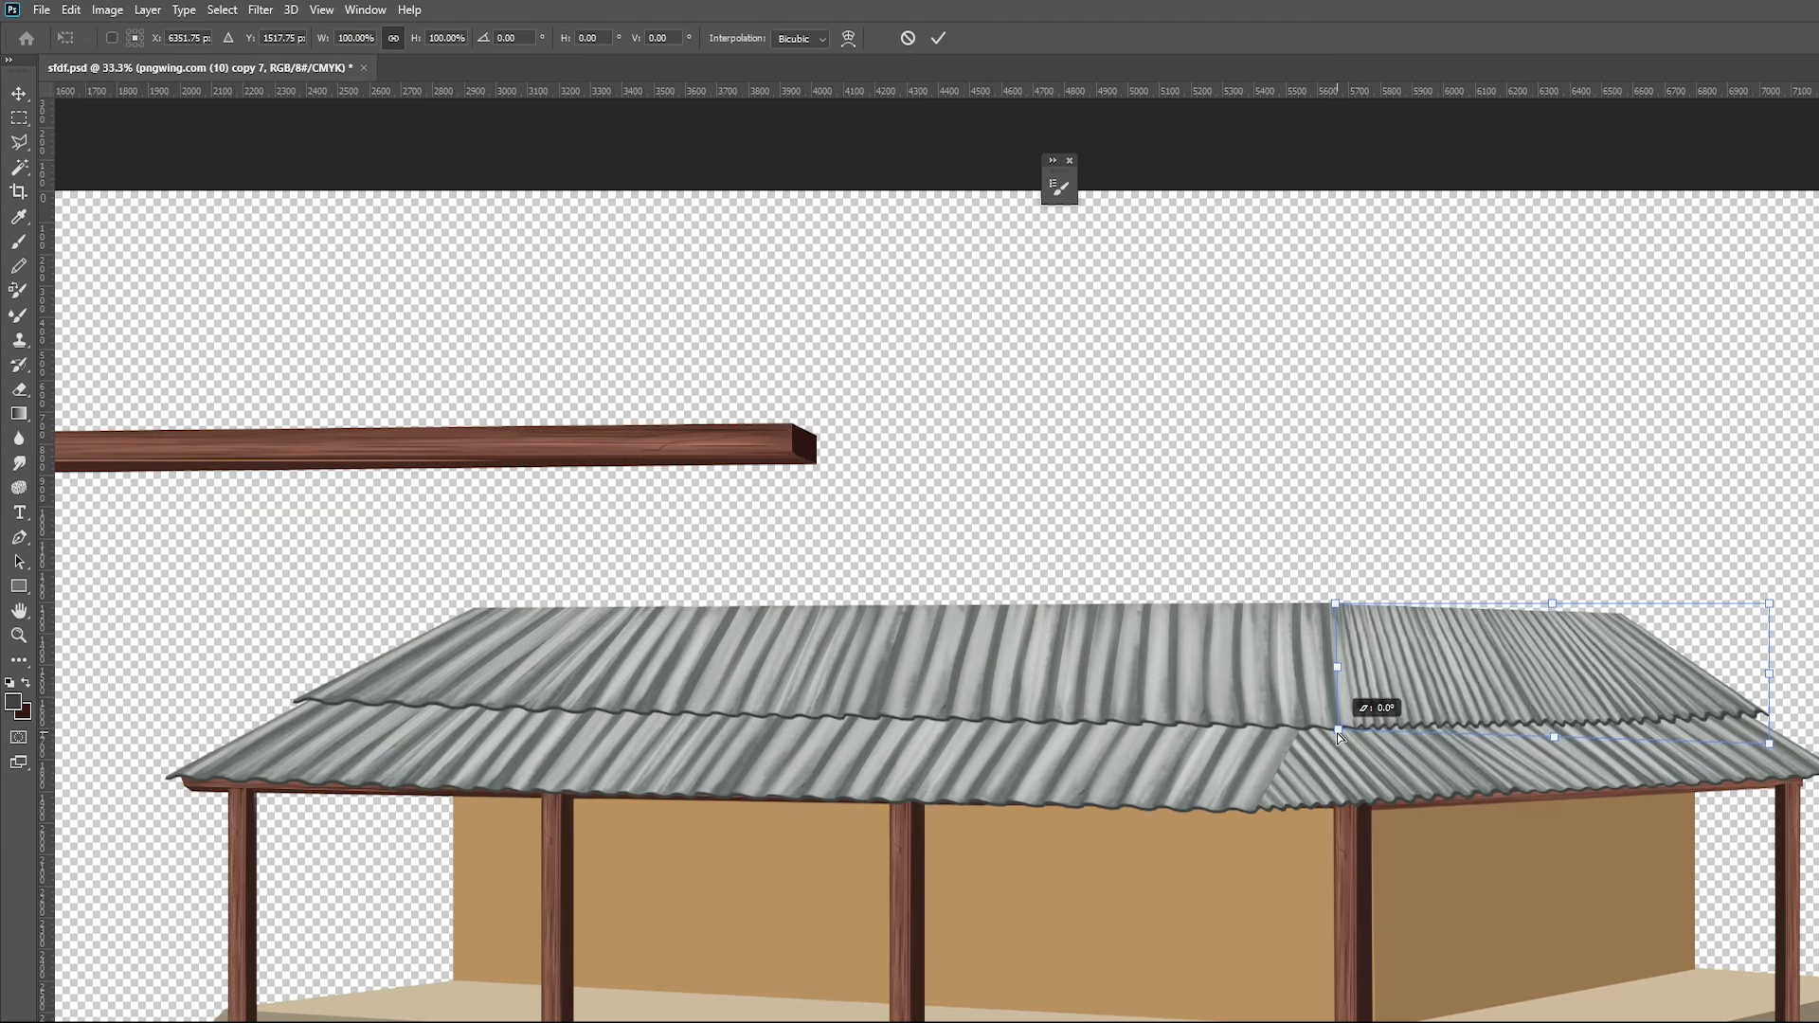
{"action": "key", "text": "Return"}
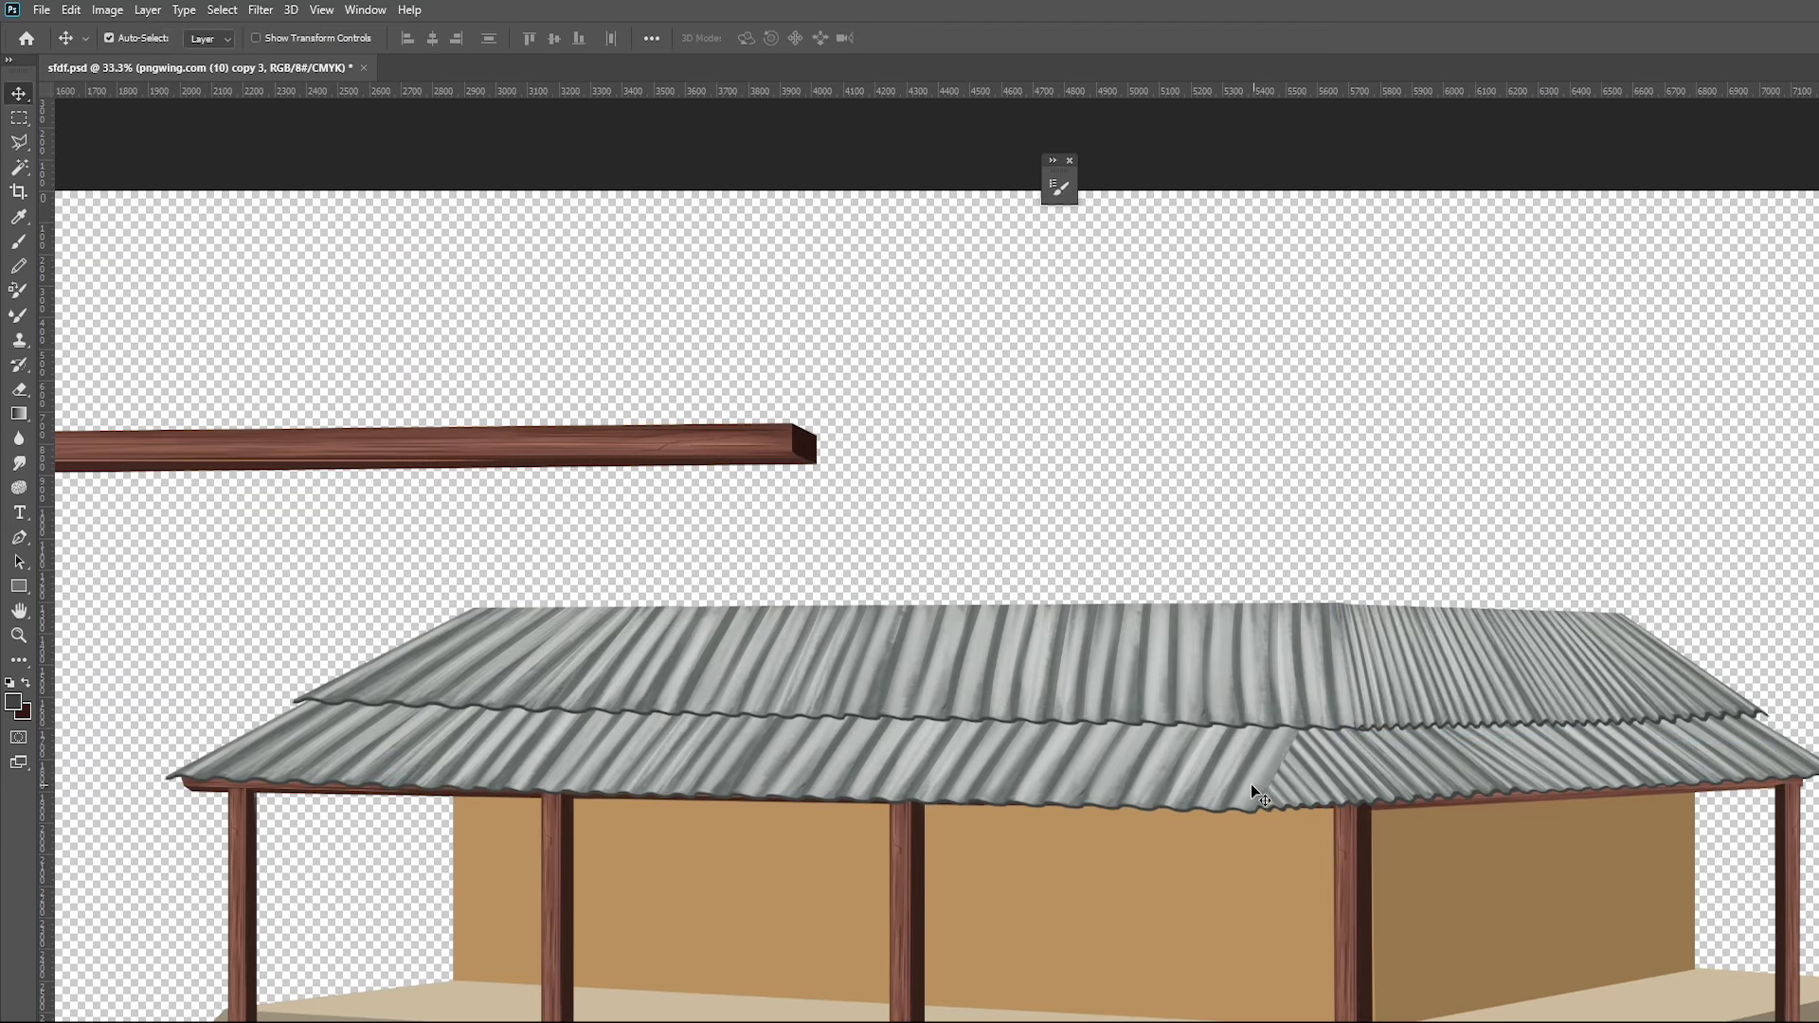
{"action": "scroll", "coordinate": [1251, 783], "scroll_direction": "down", "scroll_amount": 1}
{"action": "scroll", "coordinate": [1241, 787], "scroll_direction": "down", "scroll_amount": 1}
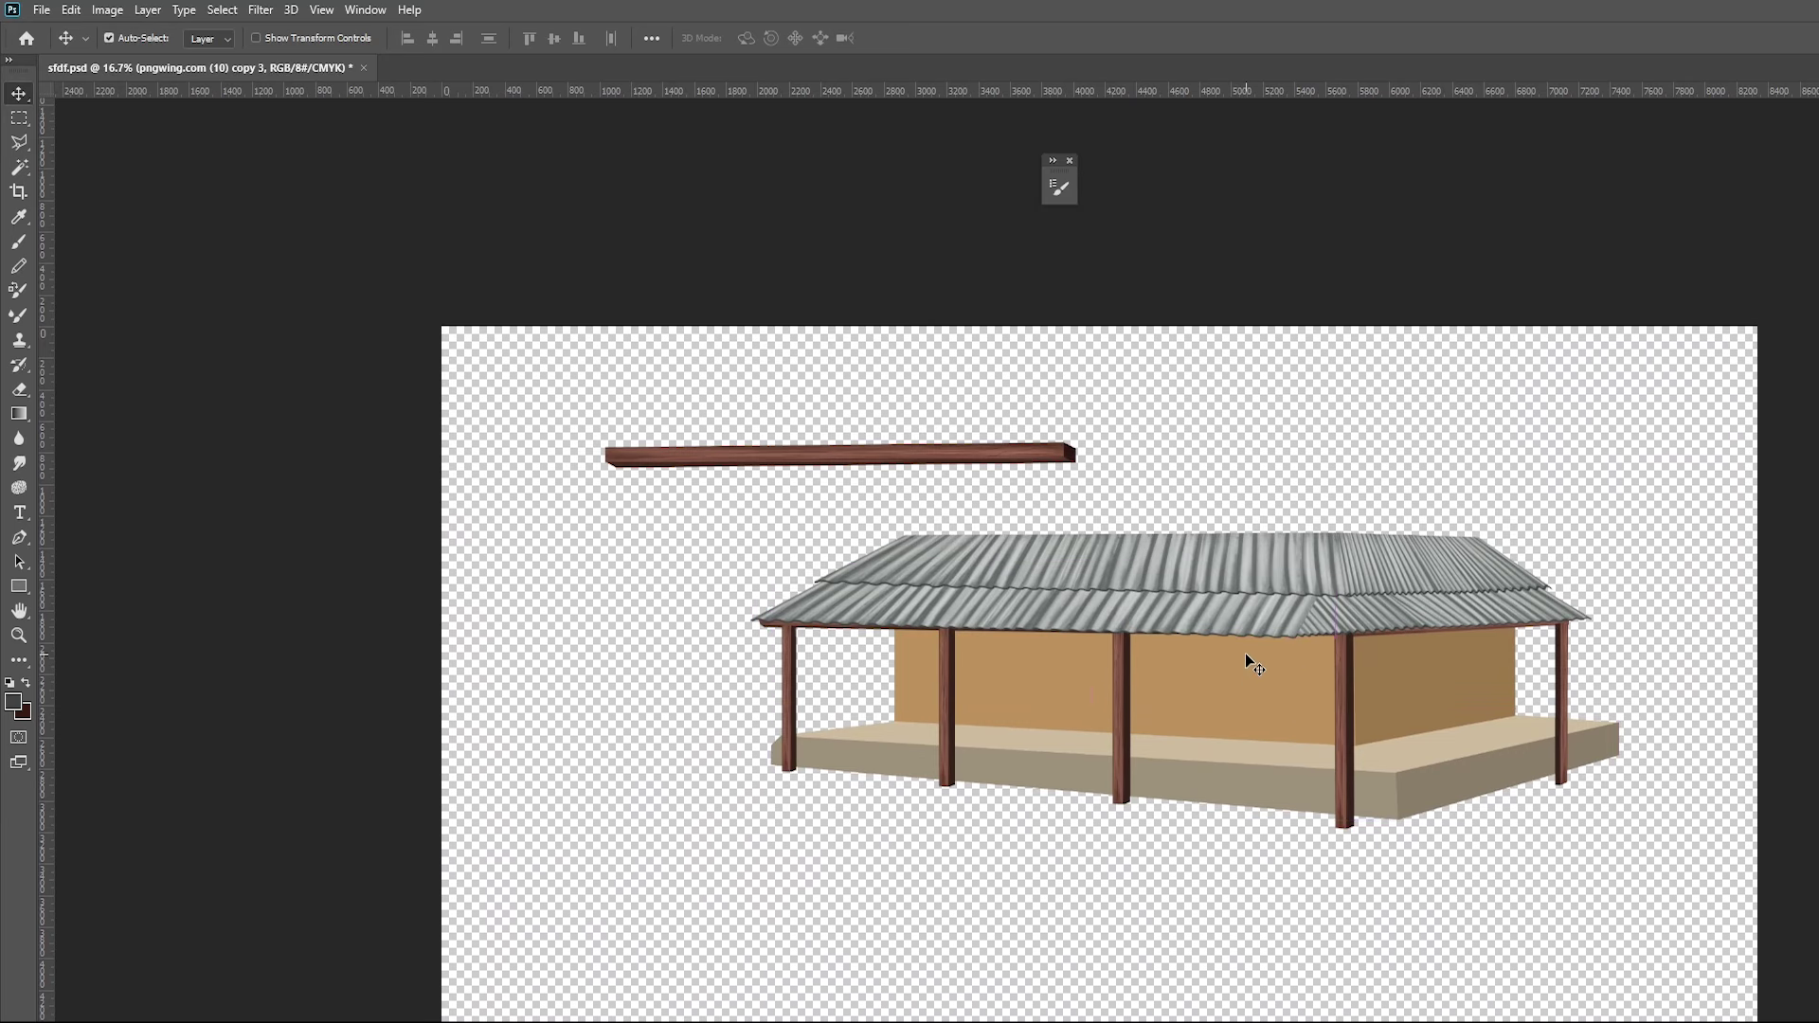
Zoom to 25% and raise the brown wall and darker right wall piece above the porch roof
{"action": "key", "text": "z"}
{"action": "left_click", "coordinate": [1106, 701]}
{"action": "key", "text": "v"}
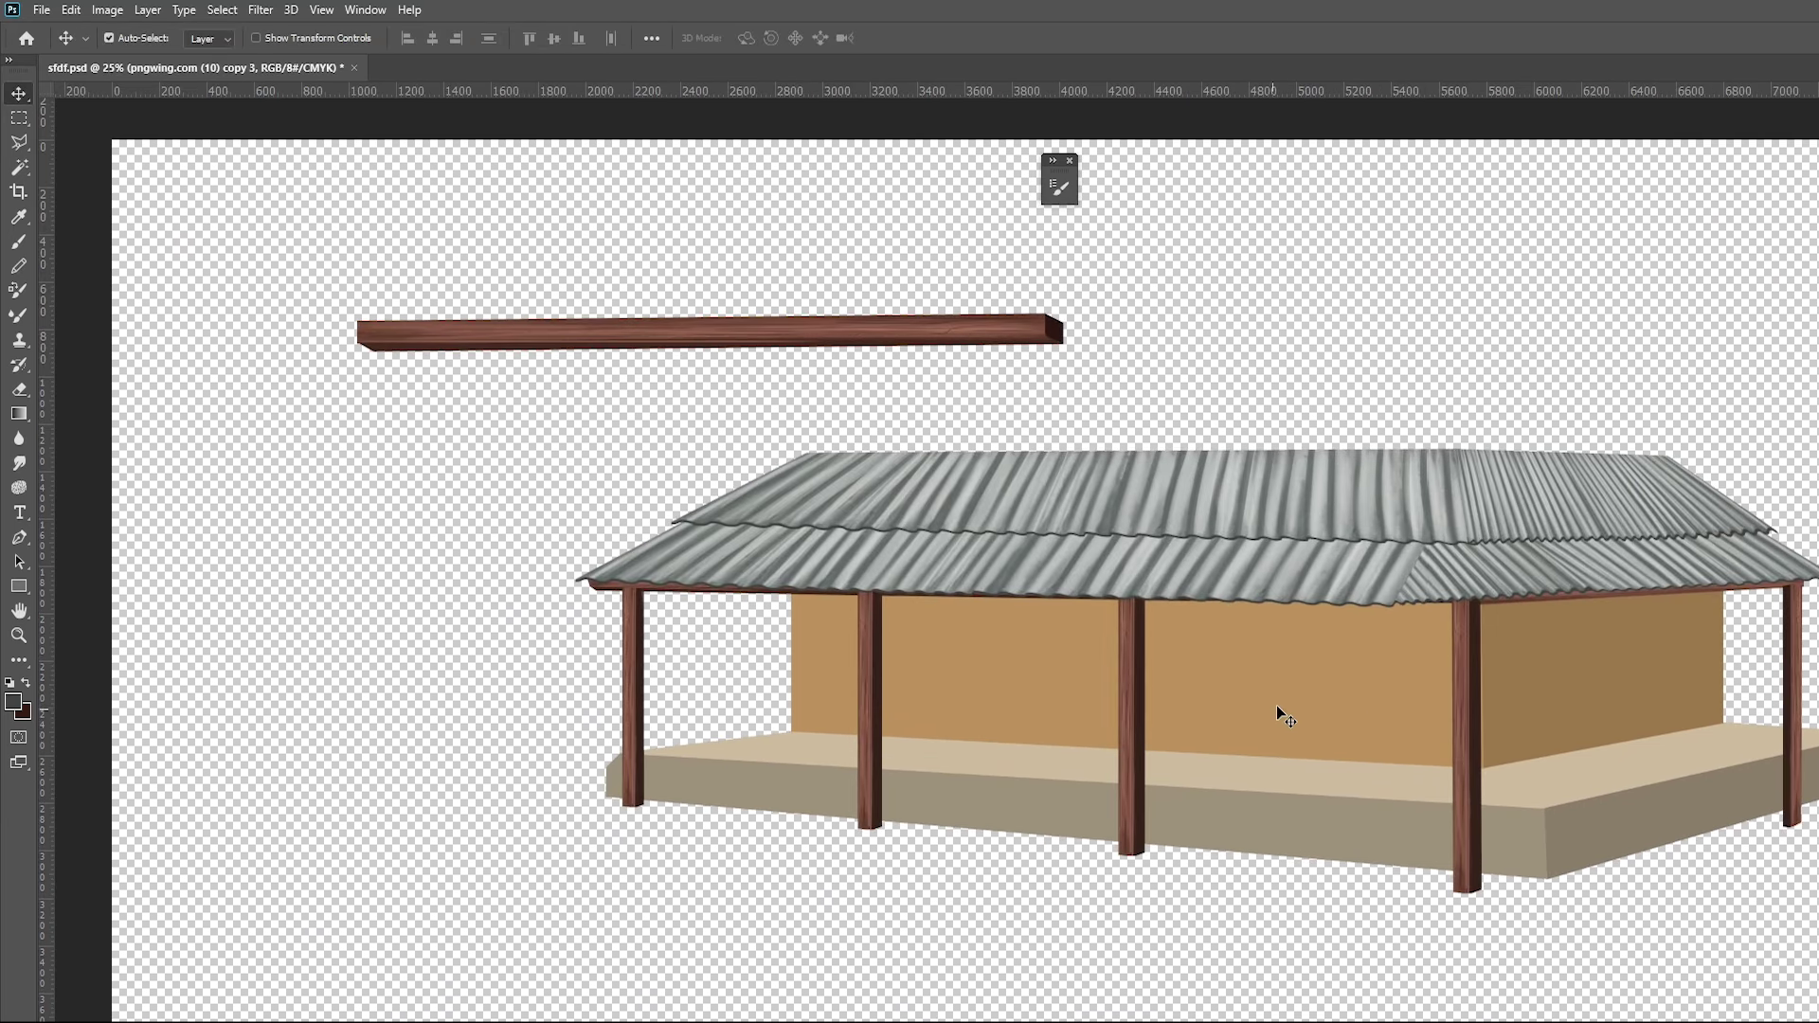
{"action": "left_click_drag", "start_coordinate": [1305, 717], "coordinate": [1325, 461]}
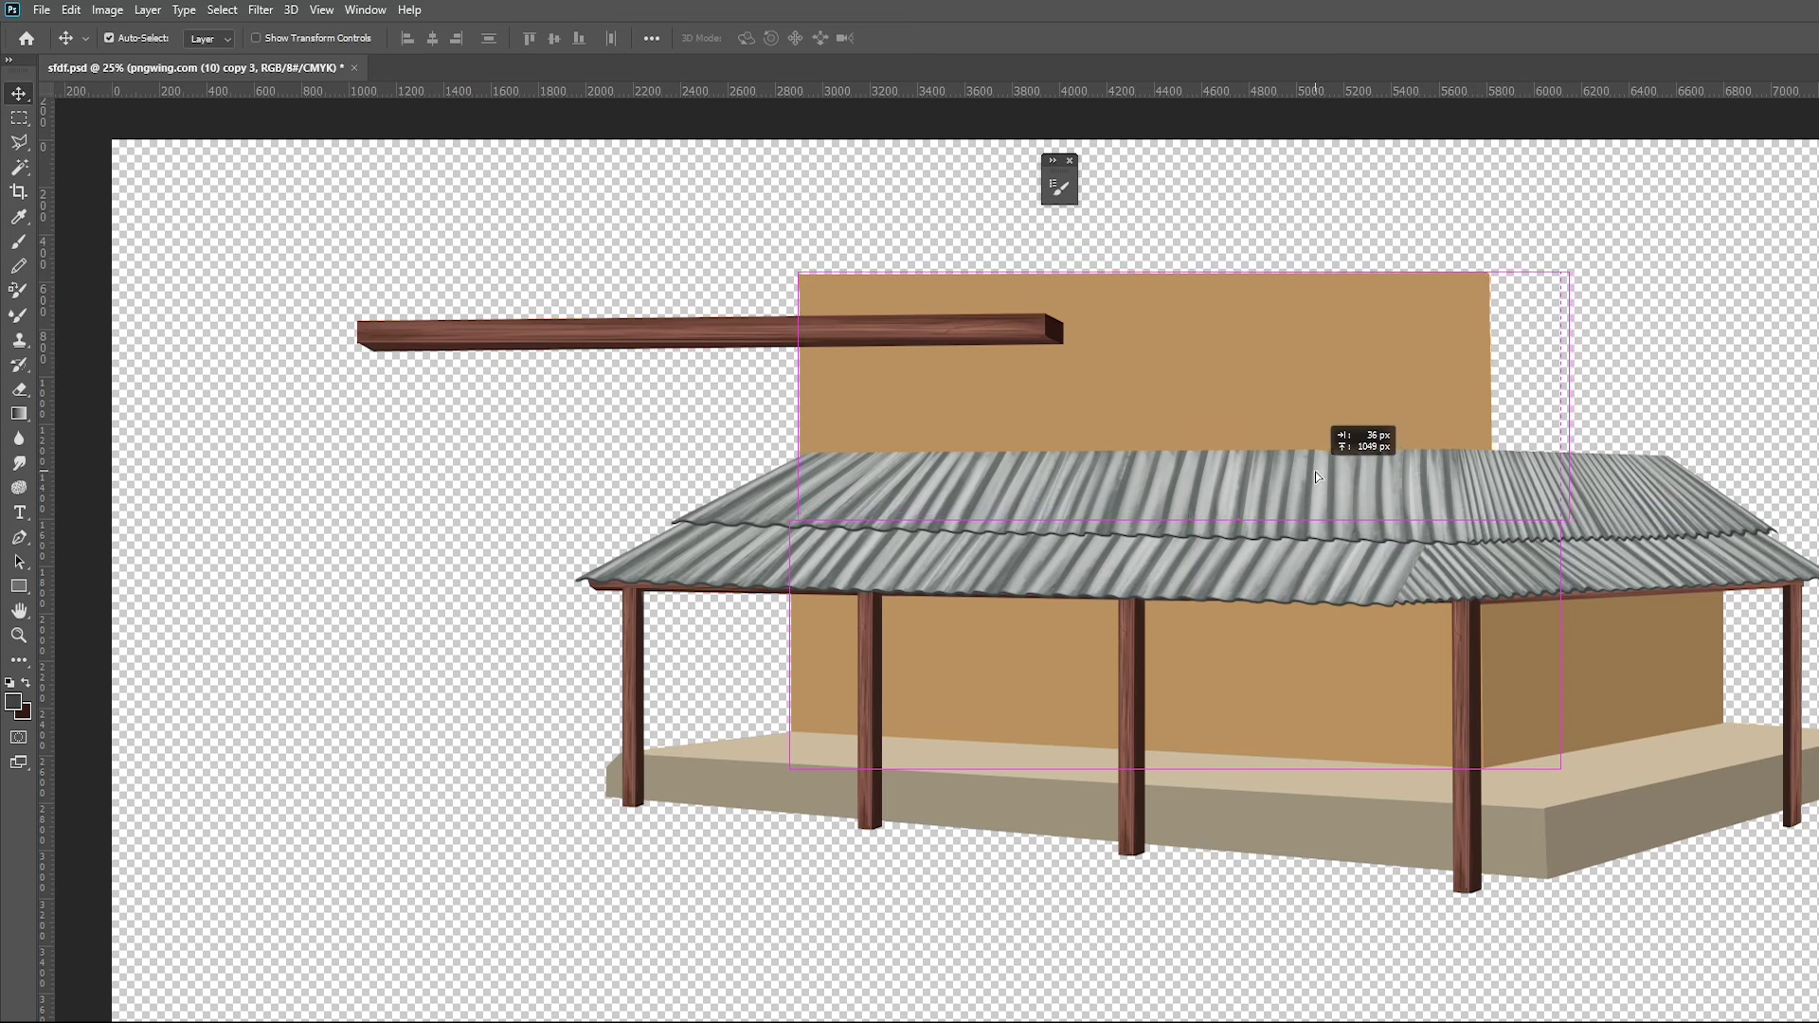
{"action": "left_click_drag", "start_coordinate": [1326, 461], "coordinate": [1318, 463]}
{"action": "left_click_drag", "start_coordinate": [1589, 698], "coordinate": [1600, 493]}
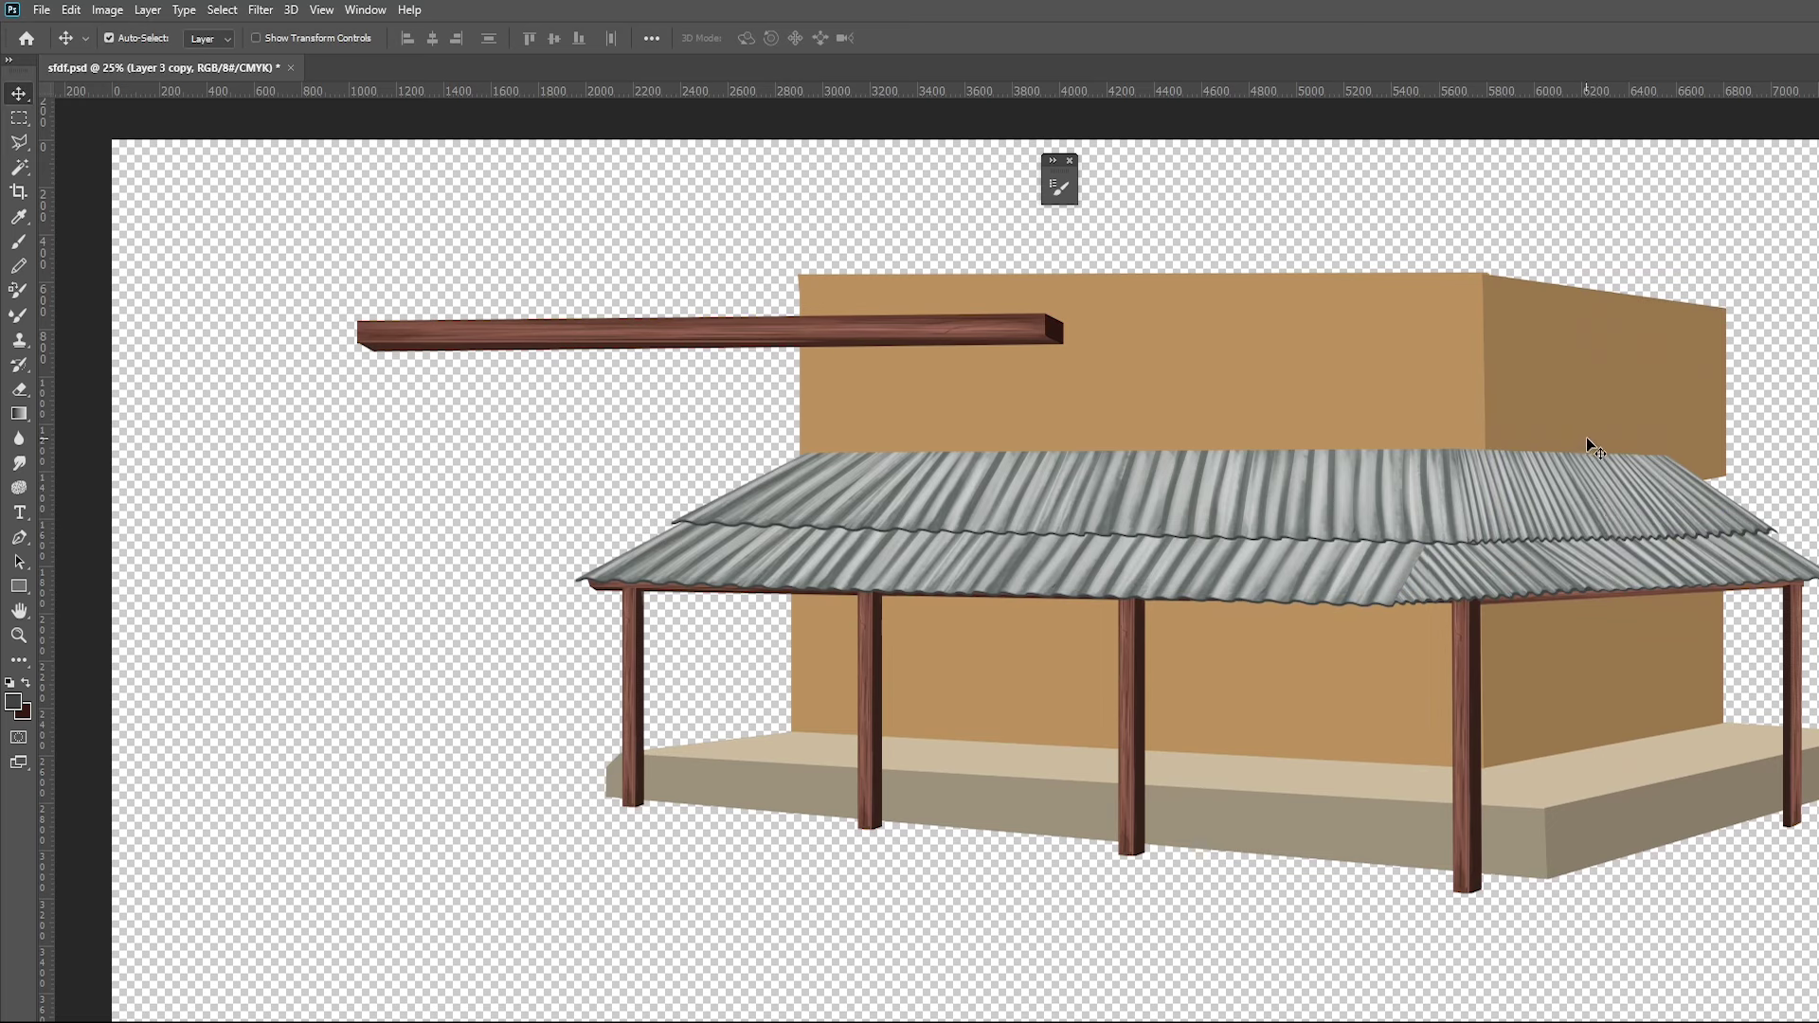
Narrow the right wall piece's side face
{"action": "key", "text": "ctrl+t"}
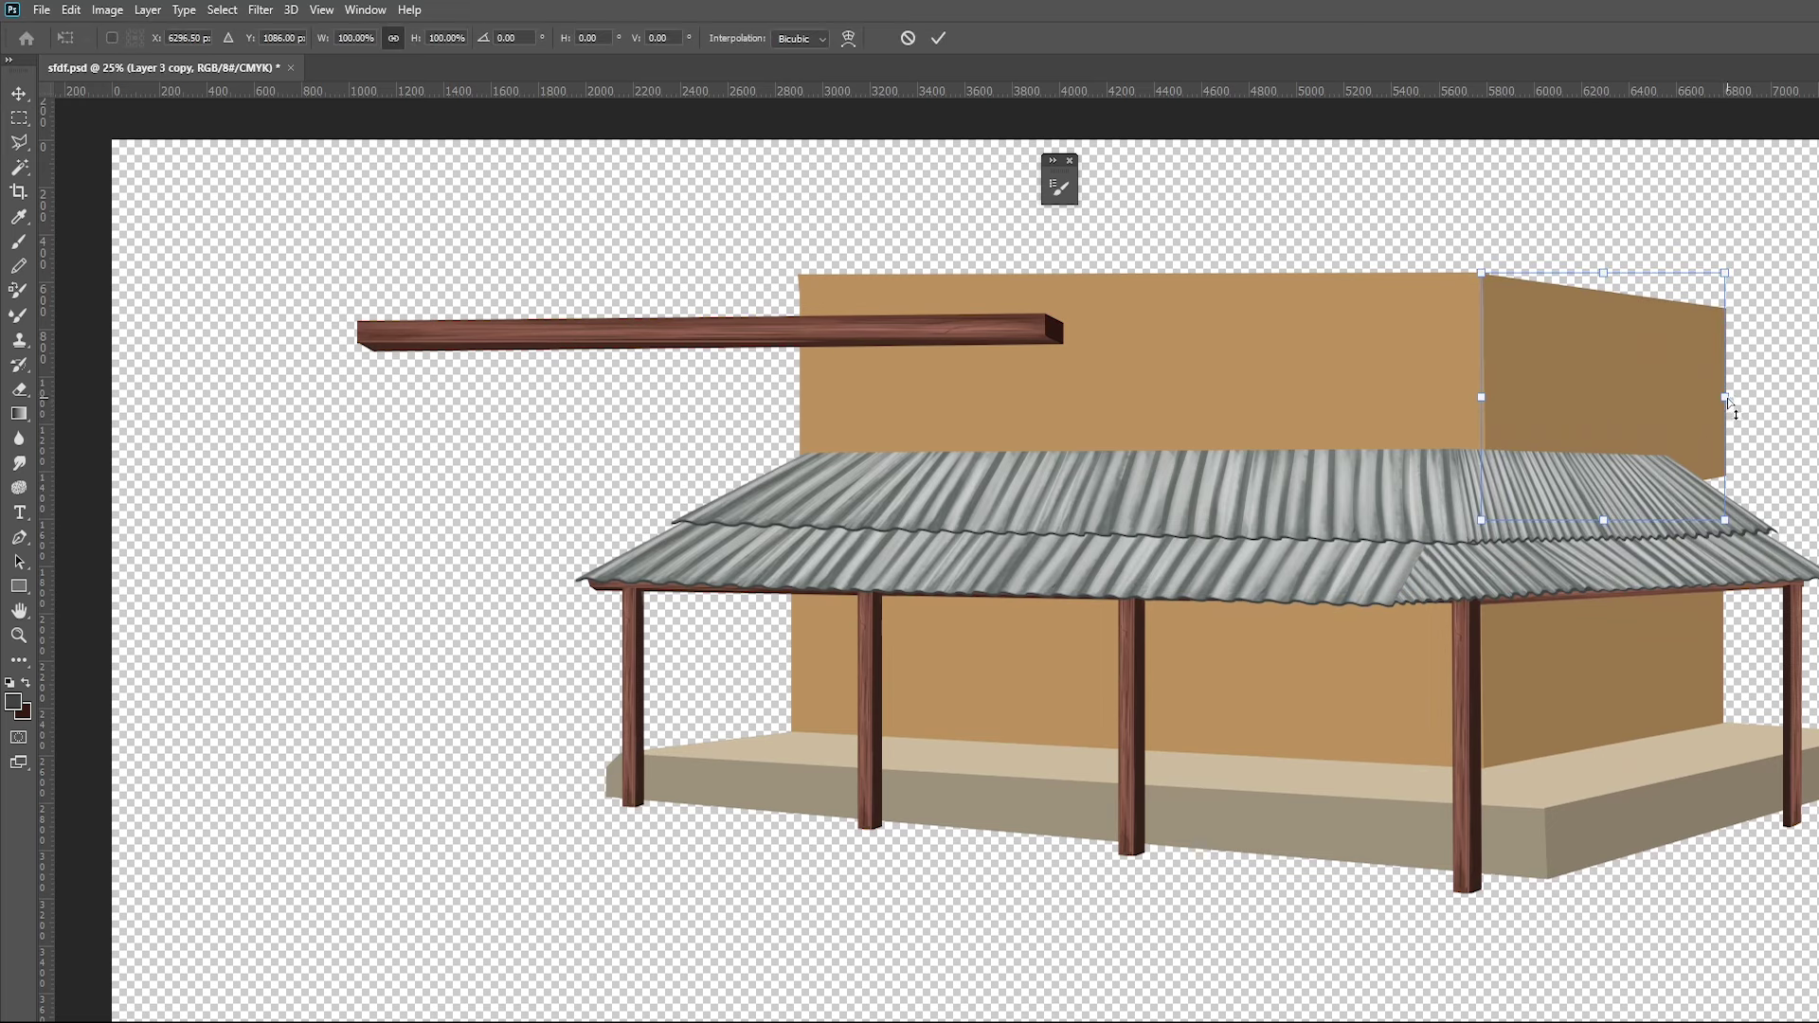
{"action": "left_click_drag", "start_coordinate": [1726, 403], "coordinate": [1669, 398]}
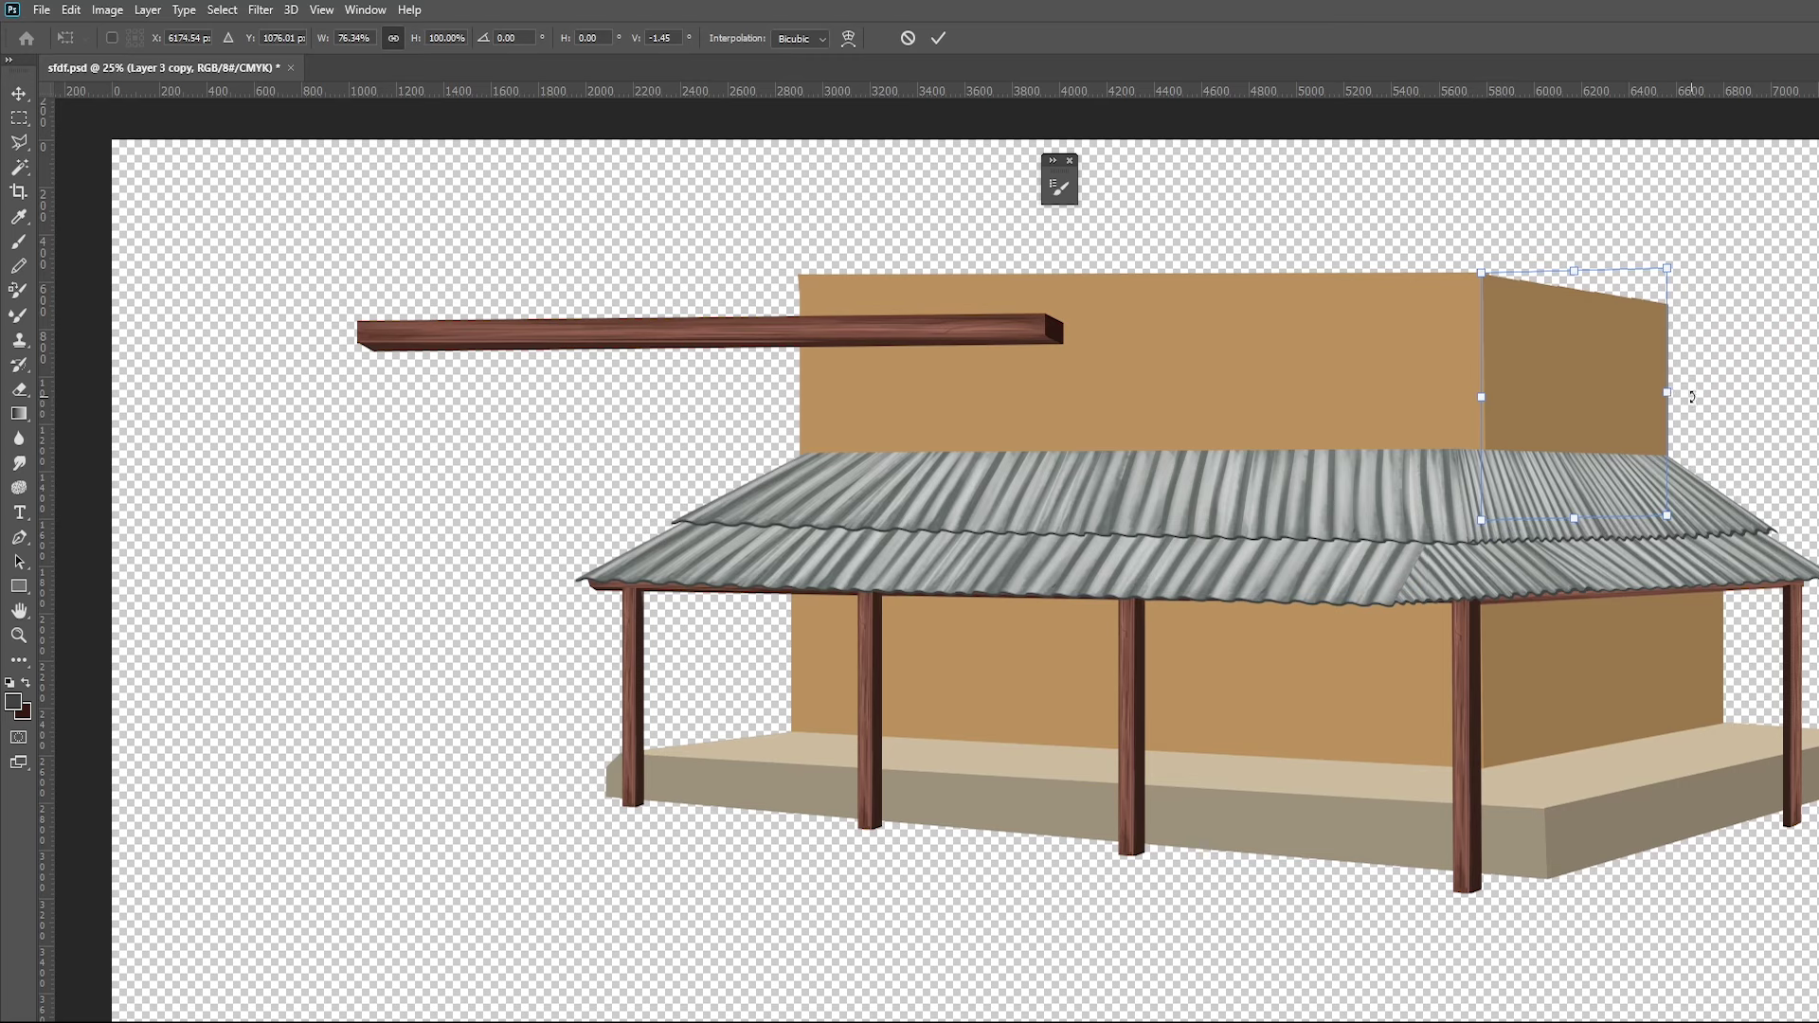
{"action": "key", "text": "Return"}
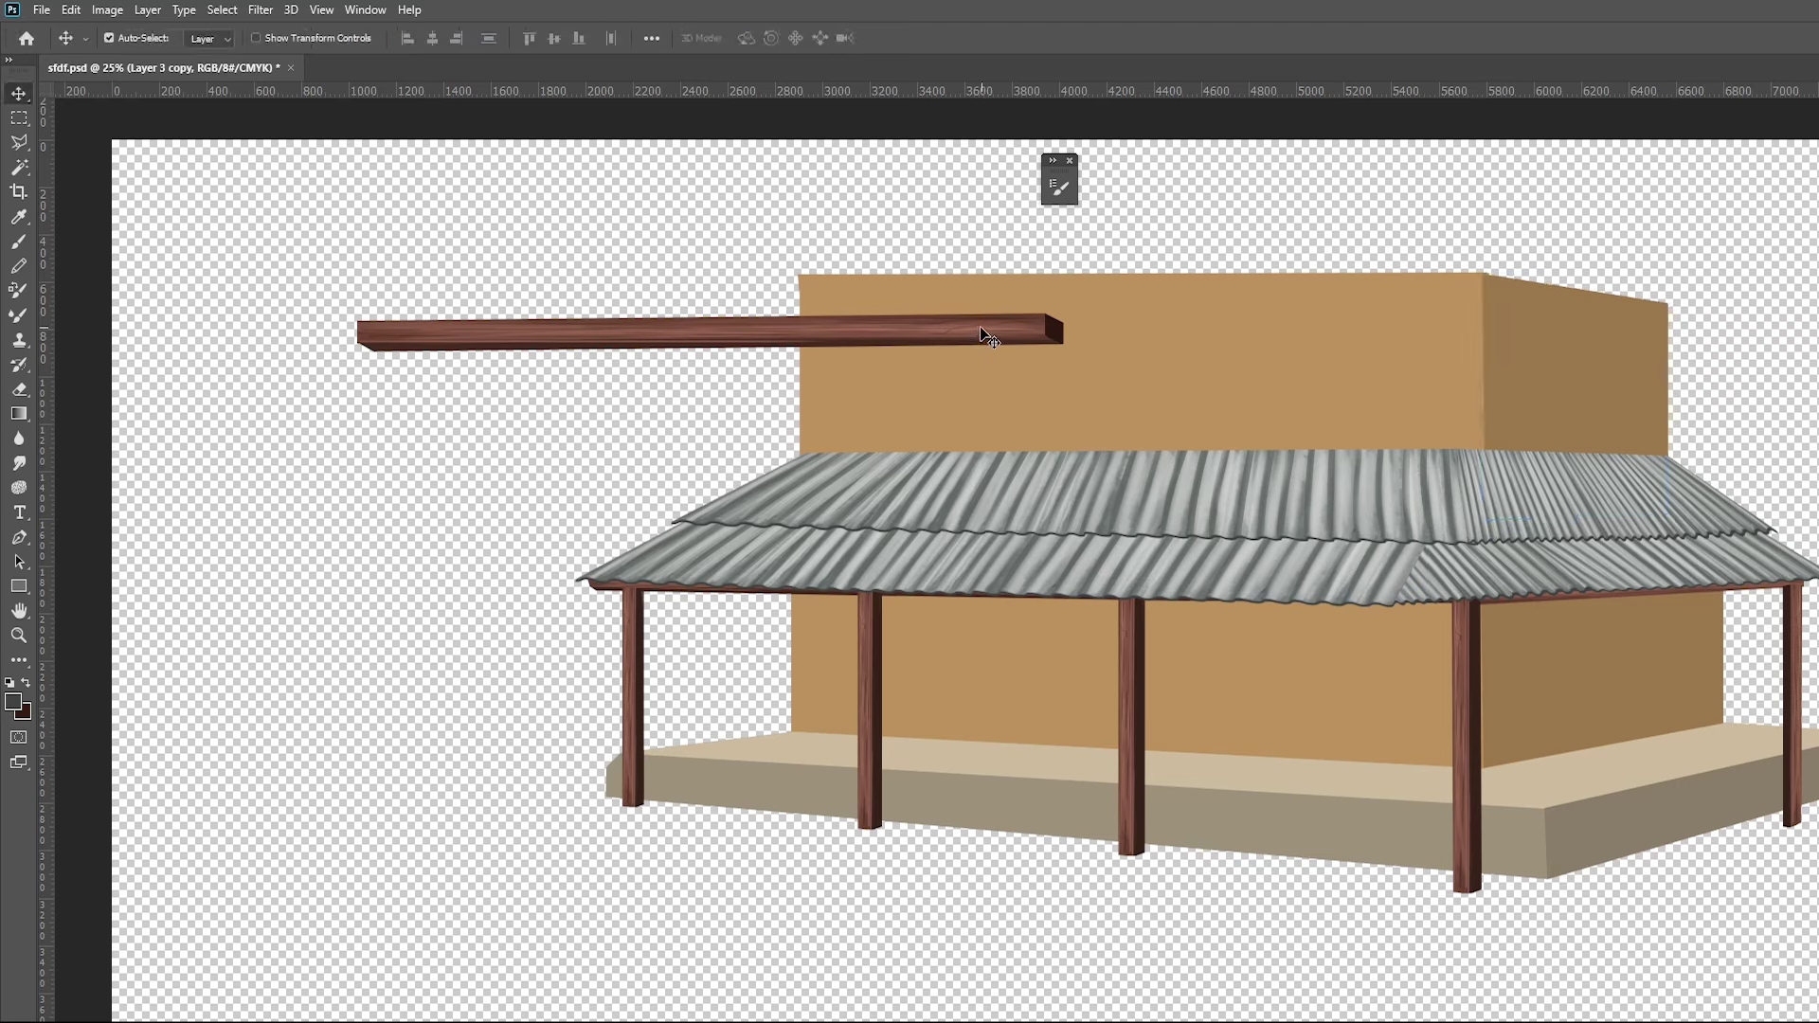
Place the wooden beam on the wall top and shift the upper roof piece down-left
{"action": "left_click_drag", "start_coordinate": [985, 336], "coordinate": [1407, 268]}
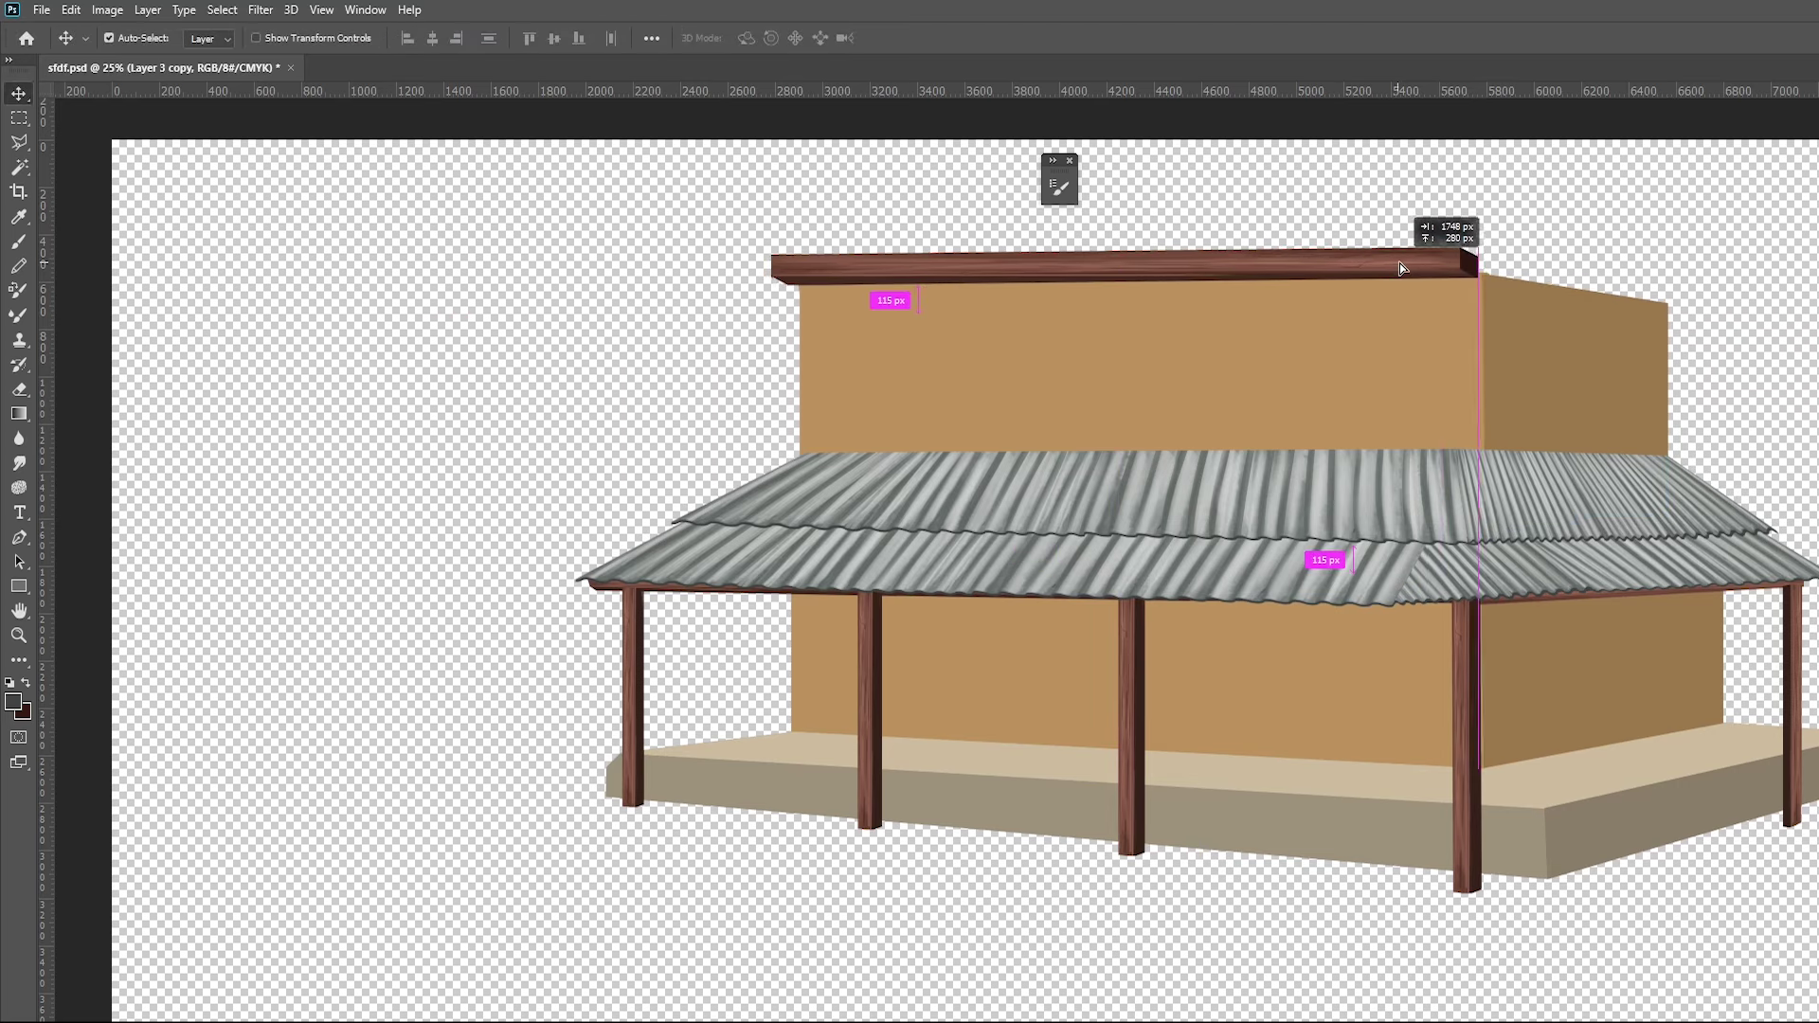
{"action": "left_click", "coordinate": [1271, 308]}
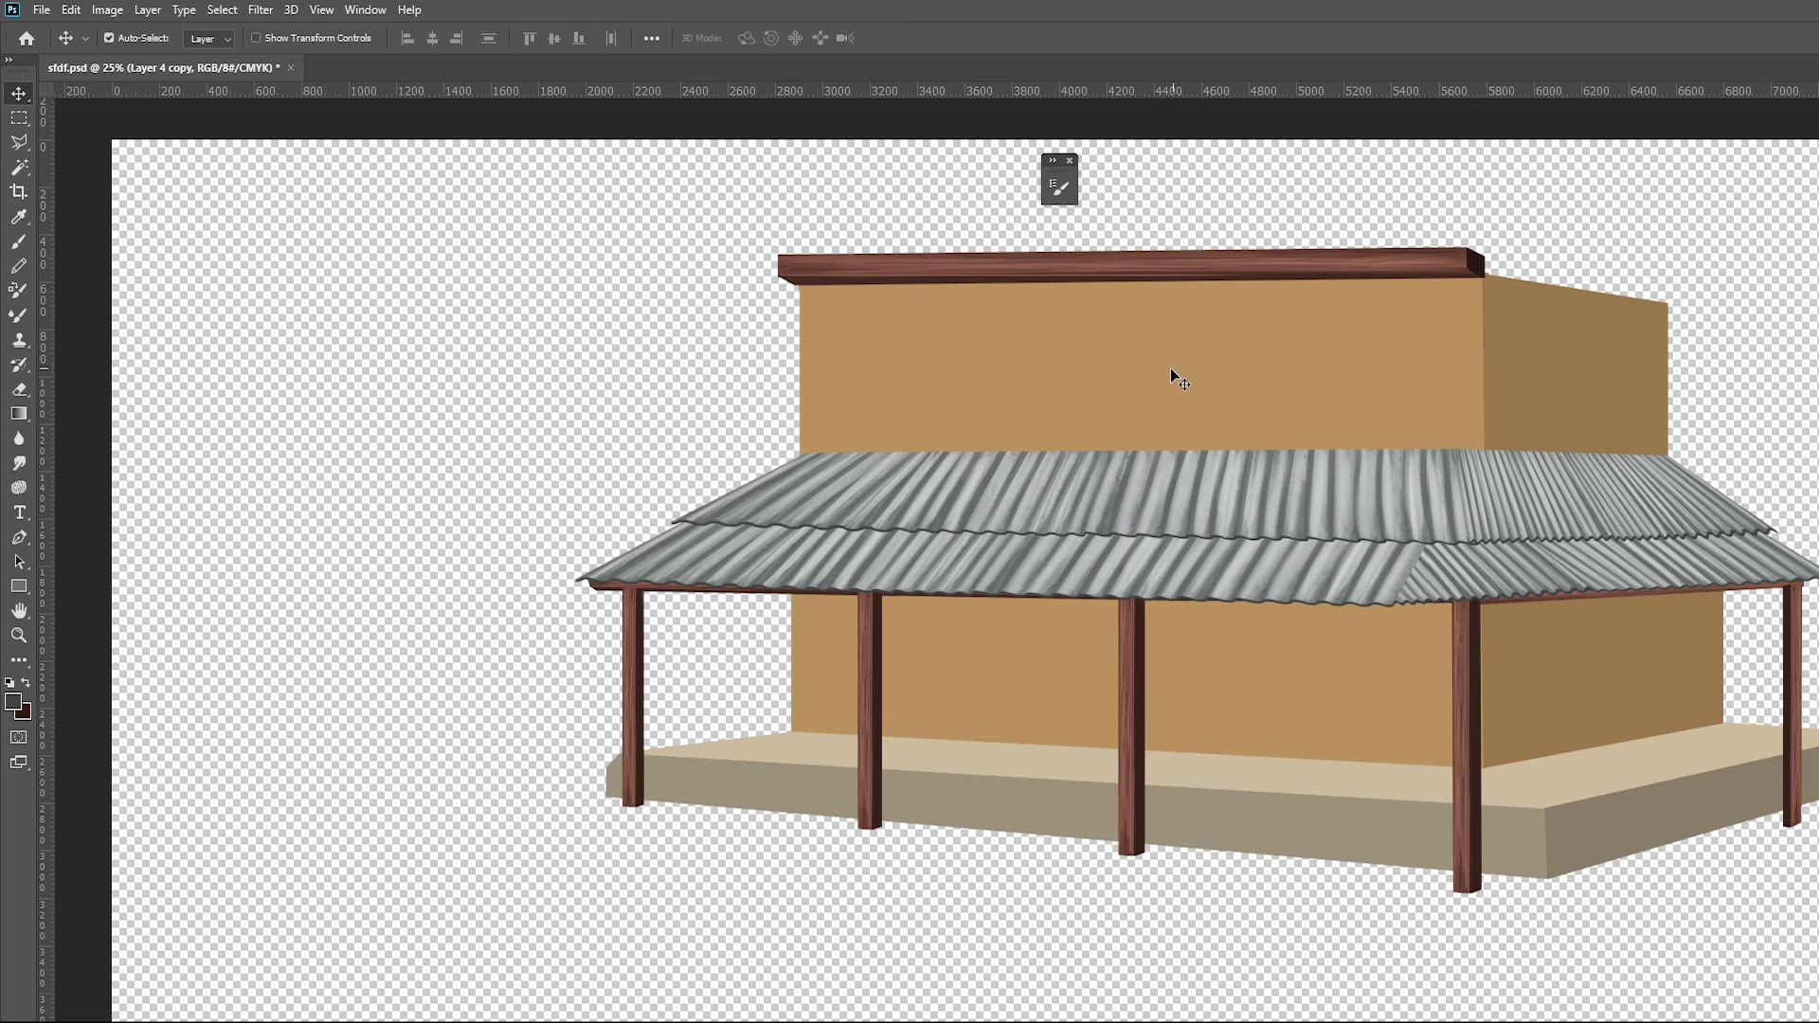
{"action": "left_click_drag", "start_coordinate": [1243, 259], "coordinate": [1254, 435]}
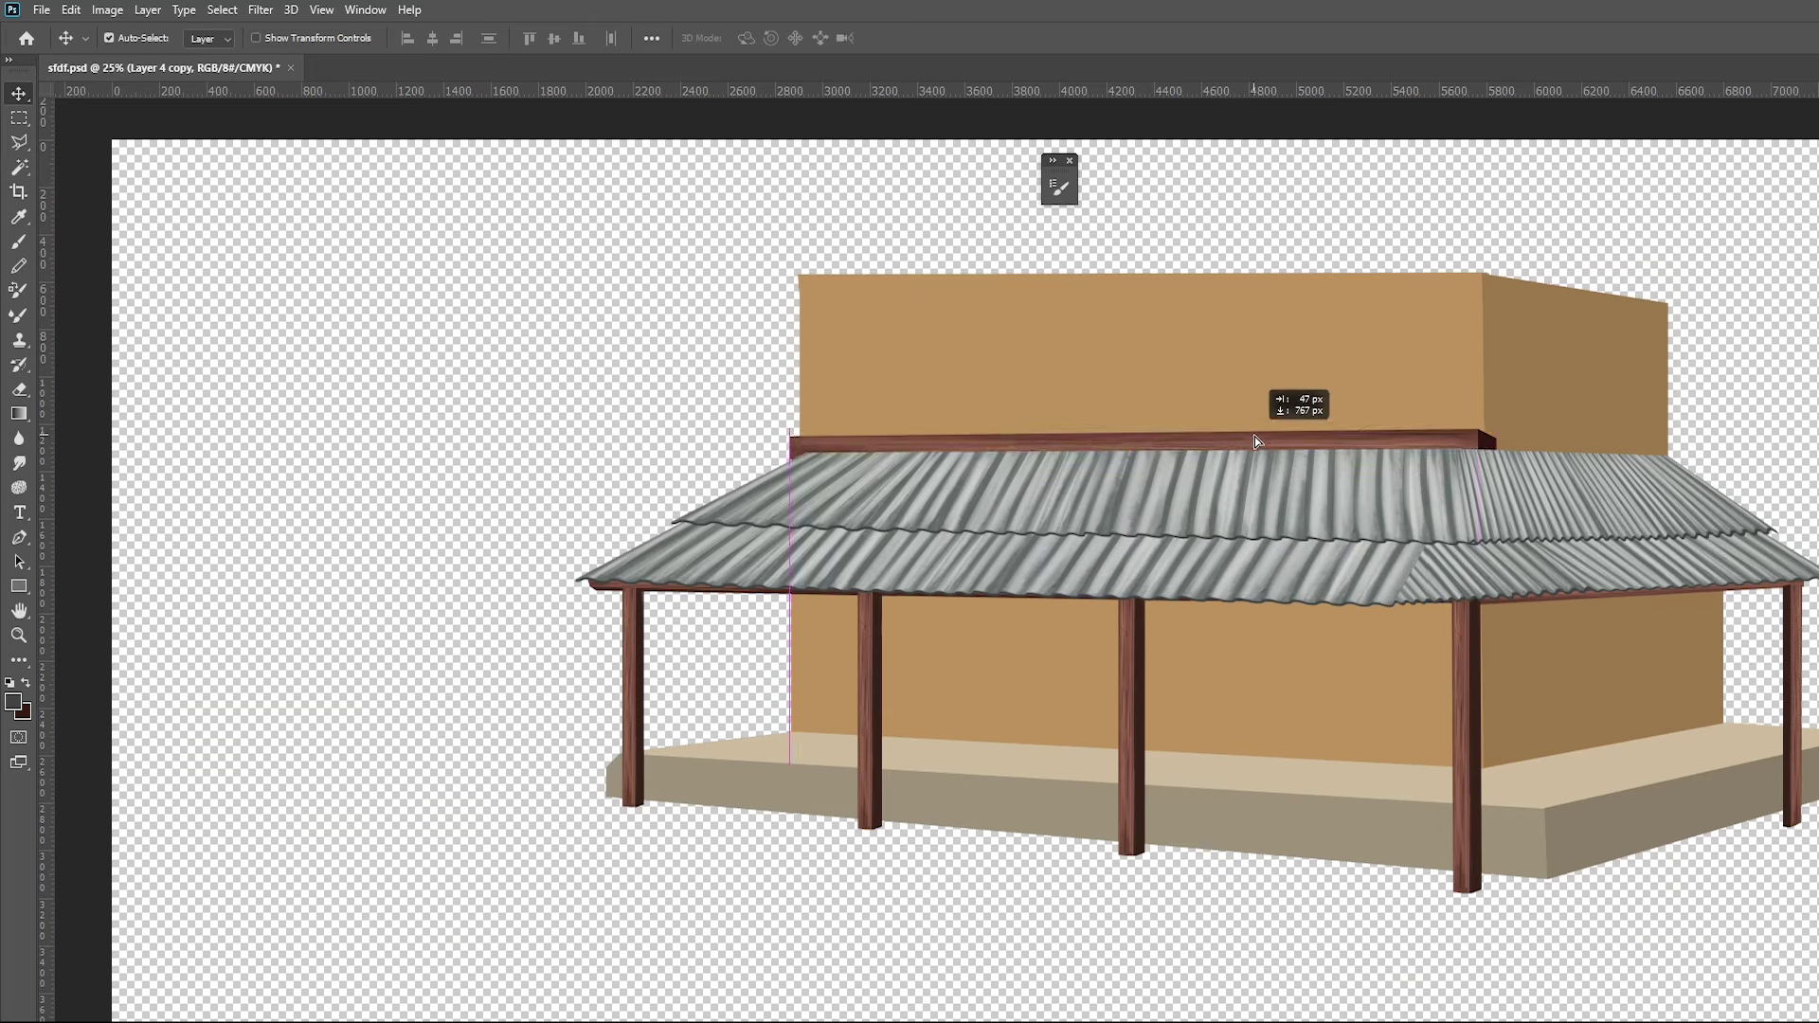
{"action": "left_click_drag", "start_coordinate": [1254, 434], "coordinate": [1283, 273]}
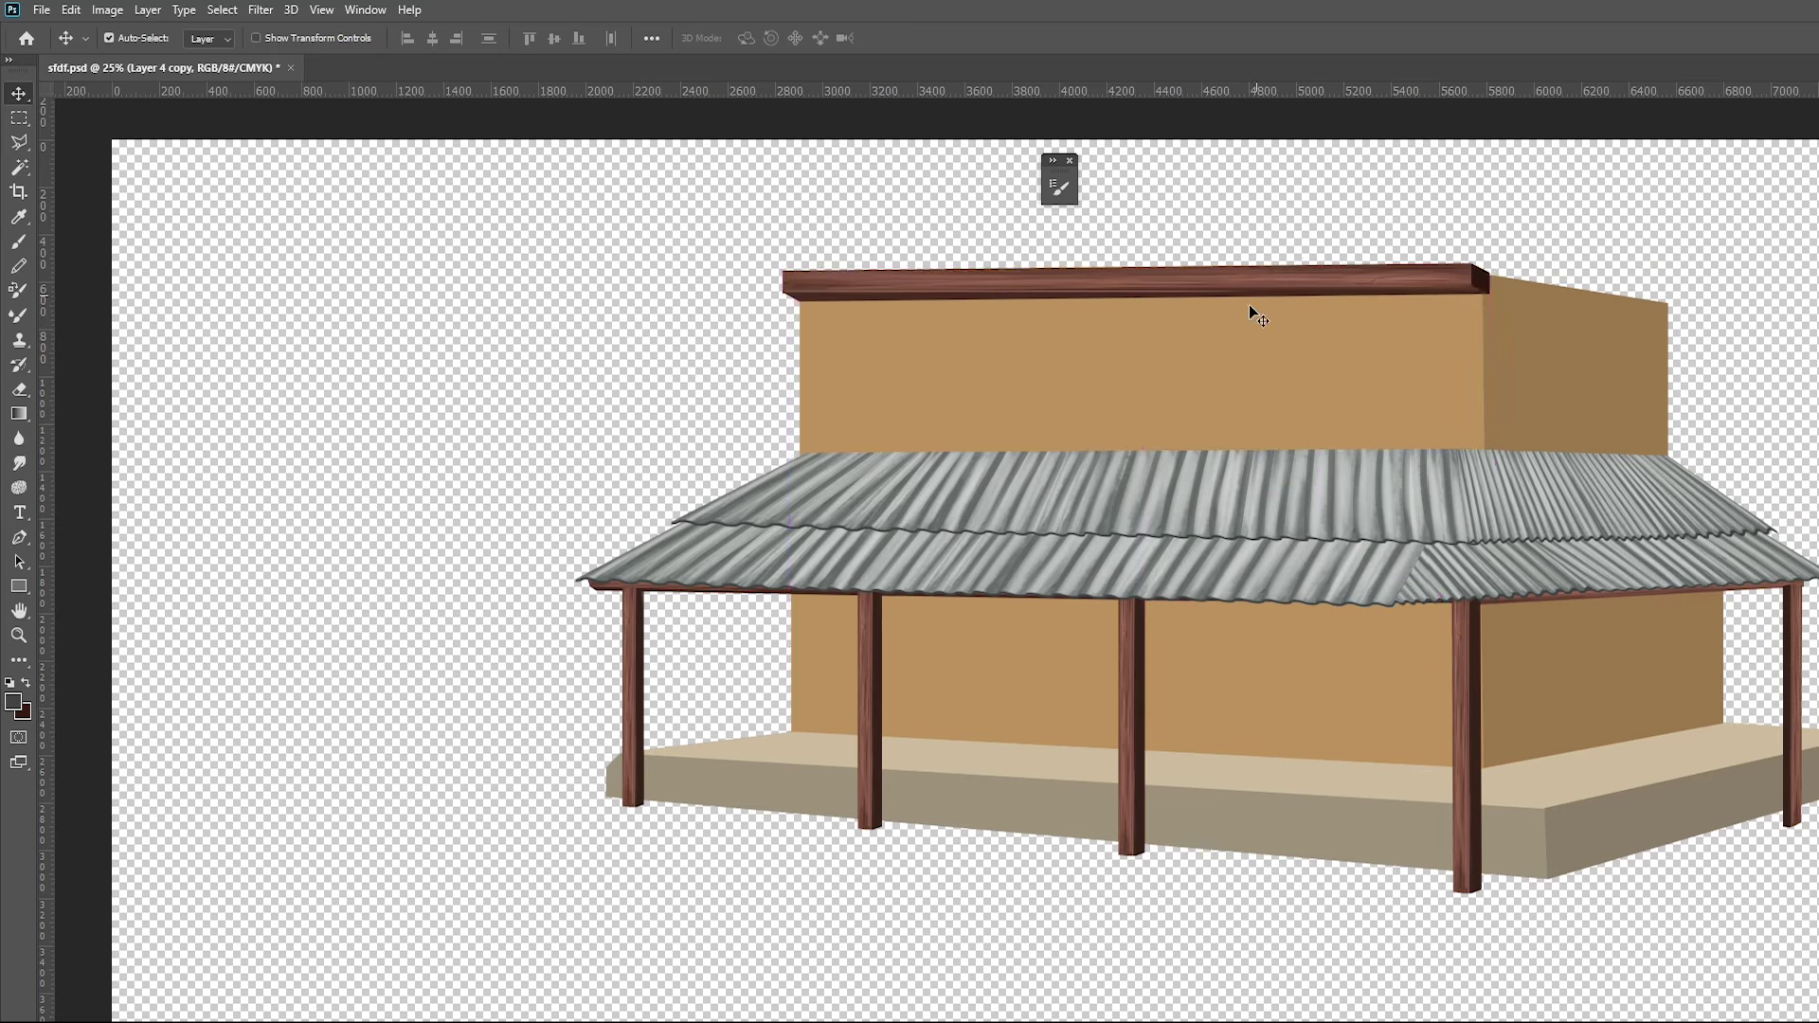
{"action": "left_click_drag", "start_coordinate": [1164, 484], "coordinate": [1100, 527]}
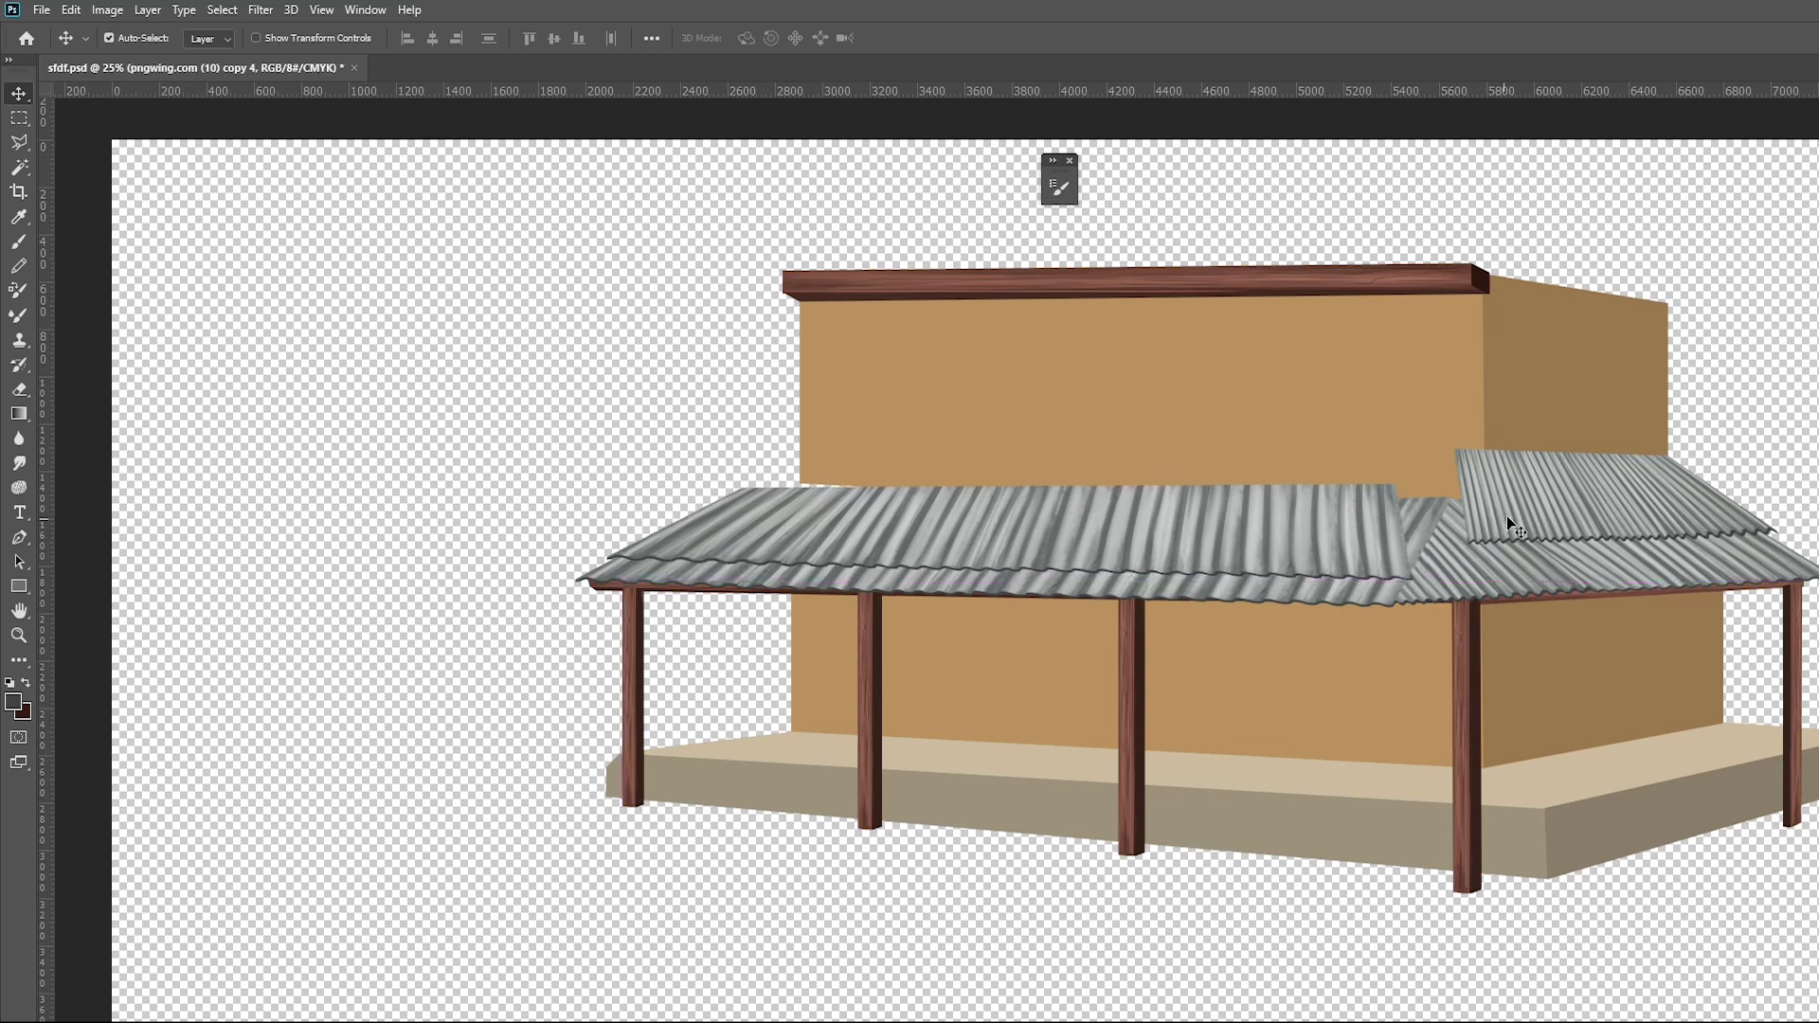
Undo the recent roof edits and shift both wall blocks down toward the front wall top
{"action": "key", "text": "ctrl+z"}
{"action": "key", "text": "ctrl+z"}
{"action": "key", "text": "ctrl+z"}
{"action": "key", "text": "ctrl+z"}
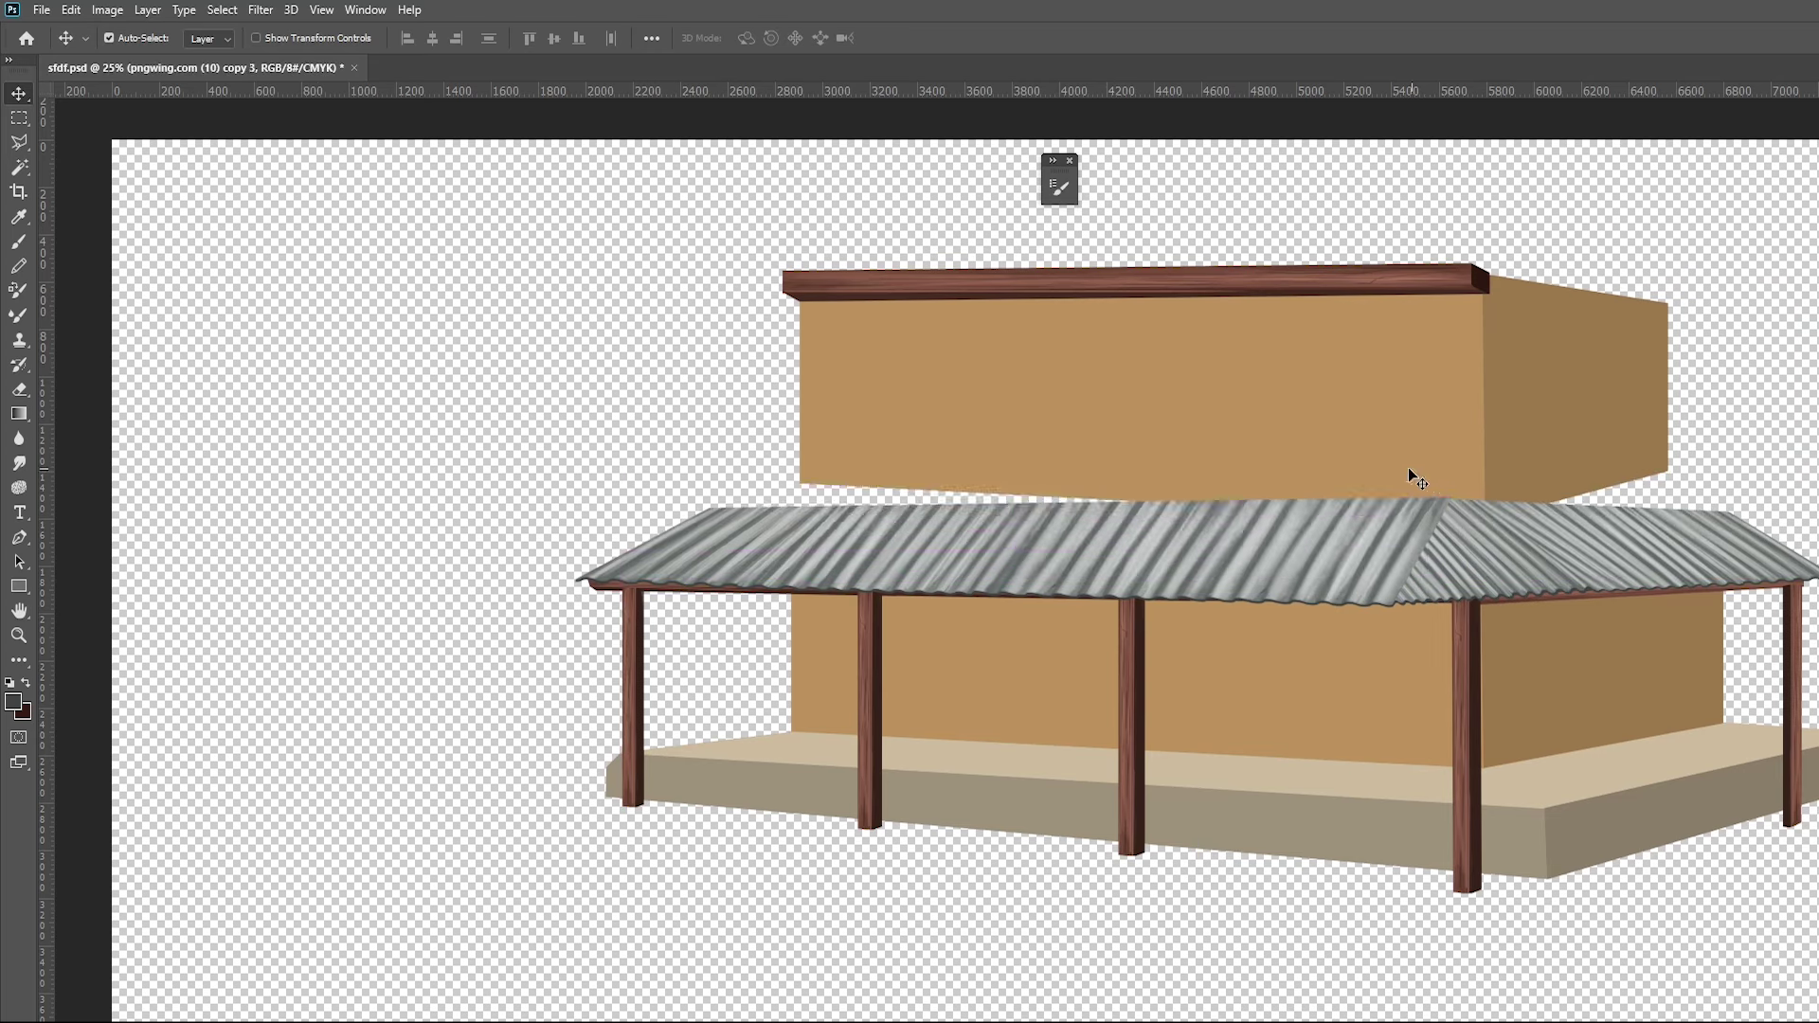
{"action": "left_click_drag", "start_coordinate": [1408, 468], "coordinate": [1398, 499]}
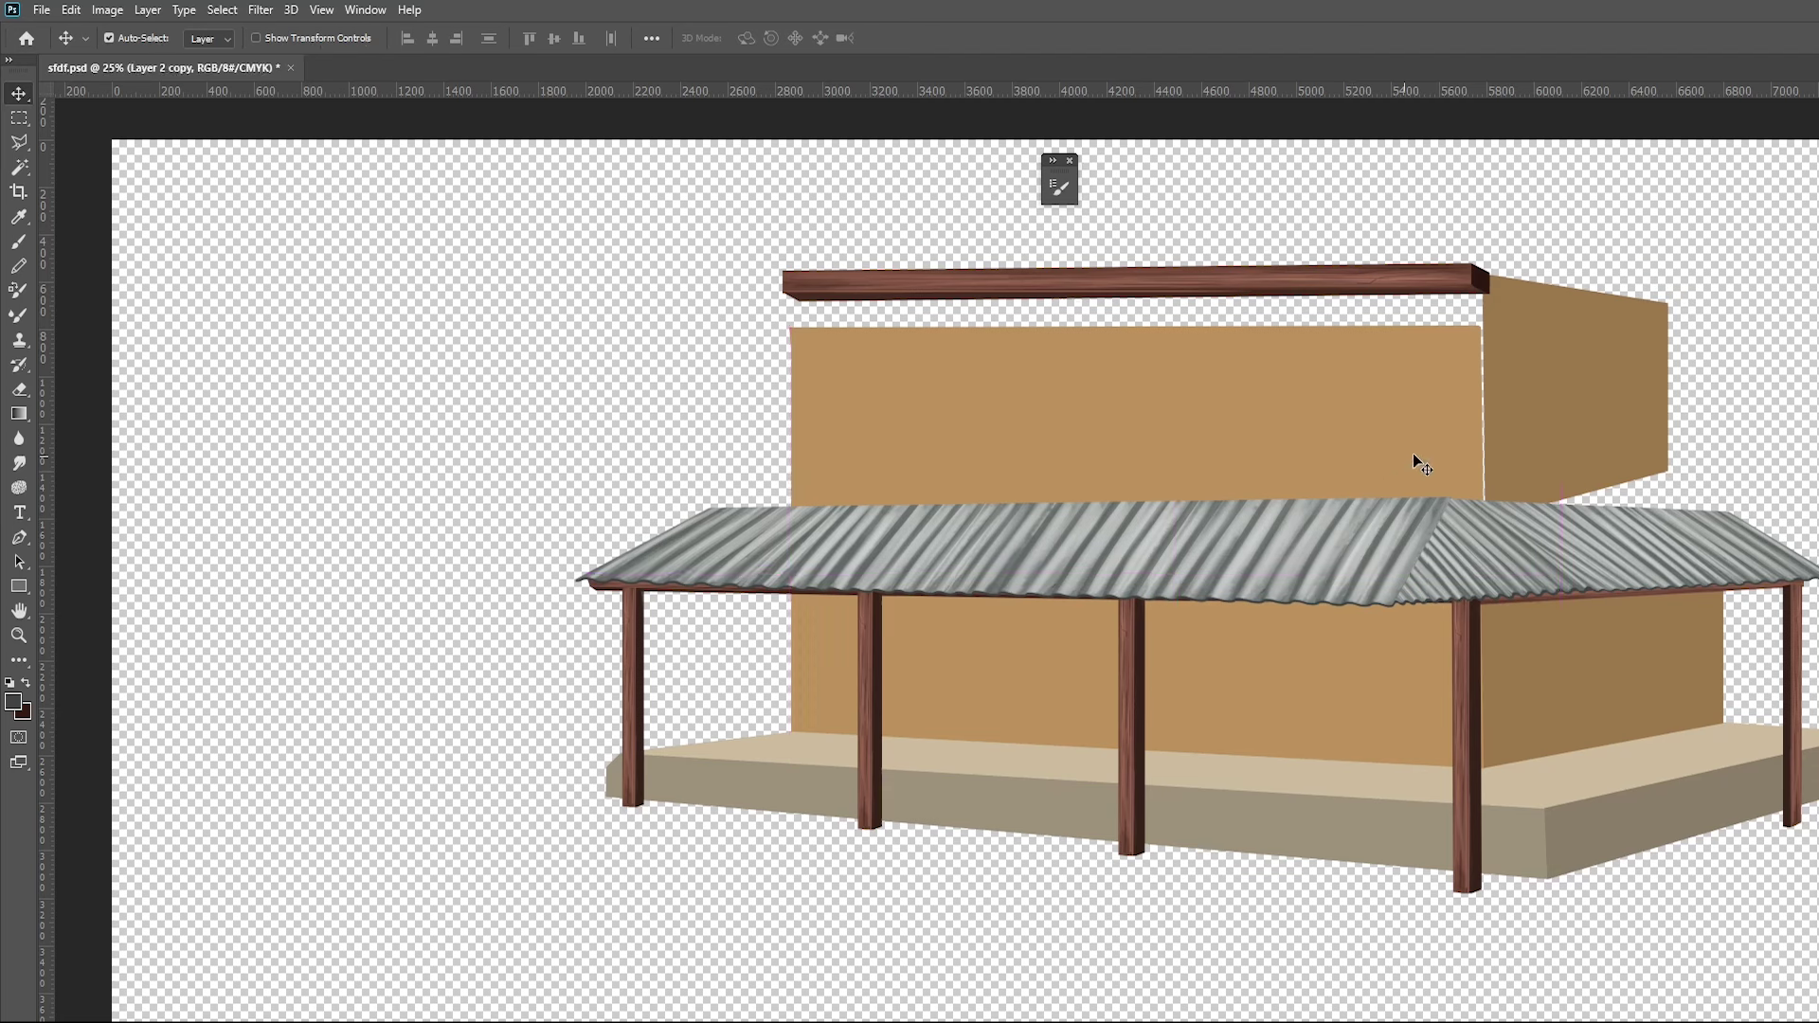
{"action": "left_click_drag", "start_coordinate": [1553, 408], "coordinate": [1544, 457]}
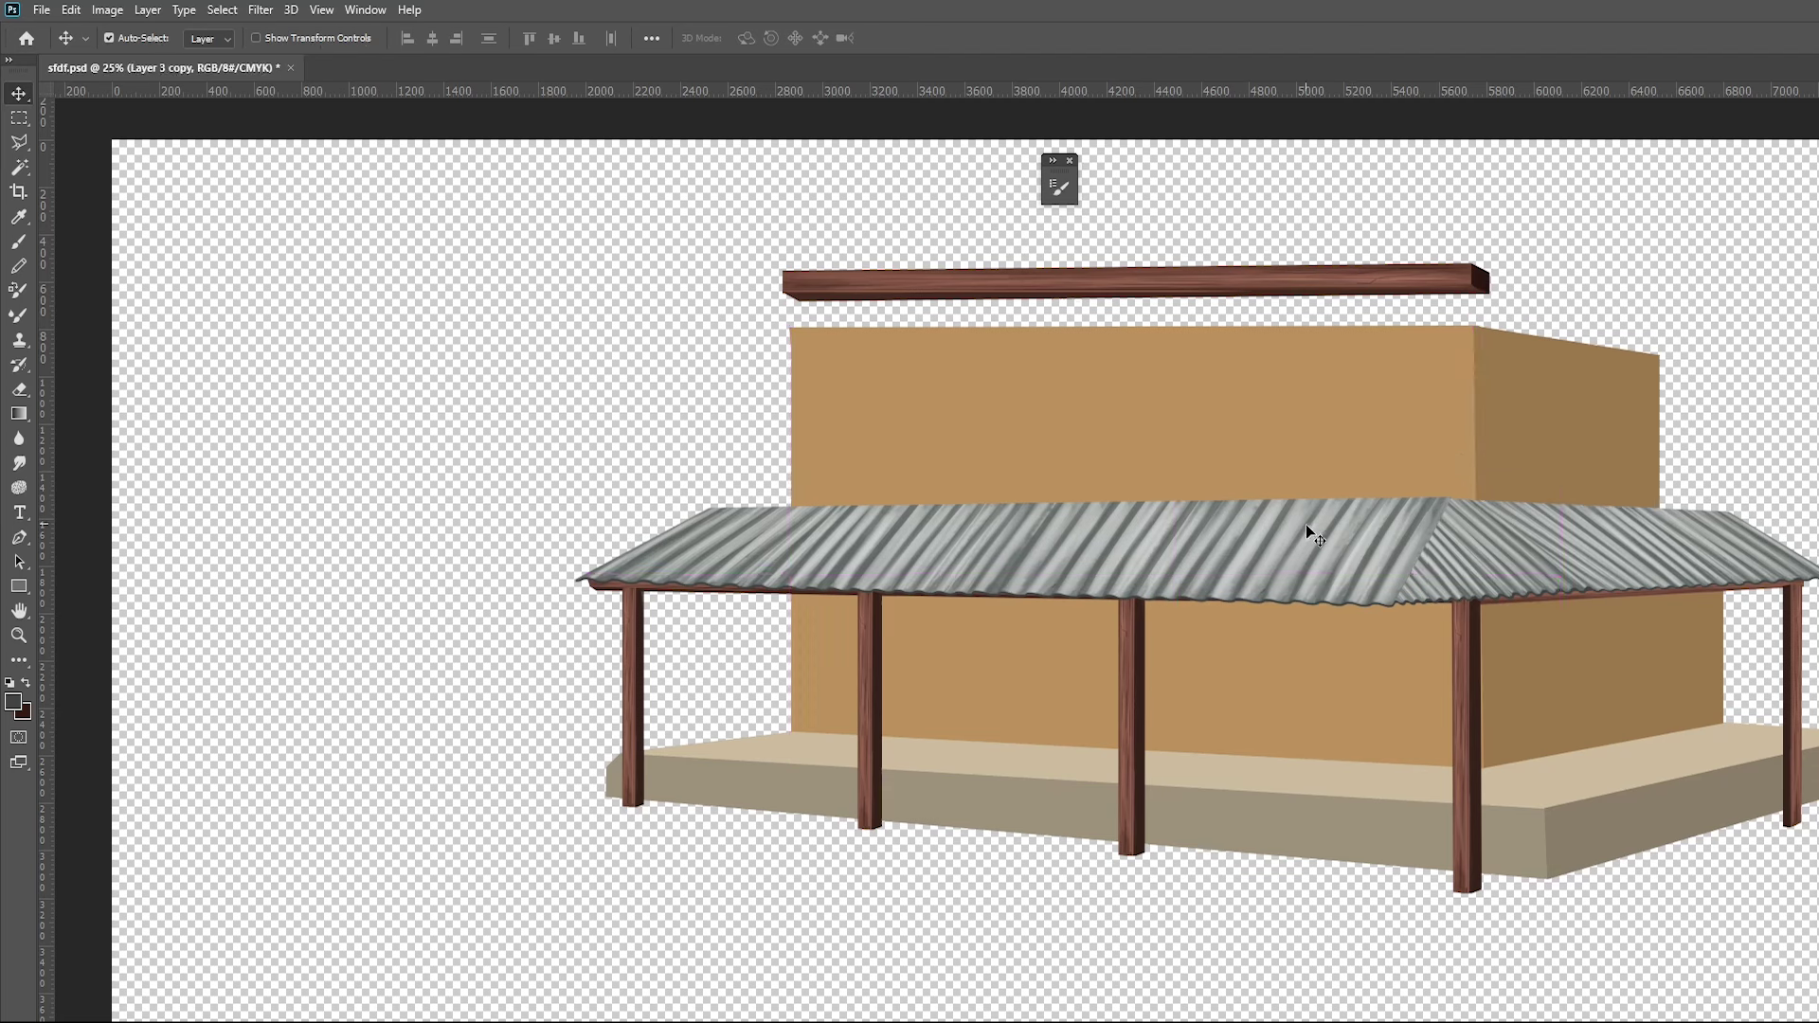
{"action": "key", "text": "ctrl"}
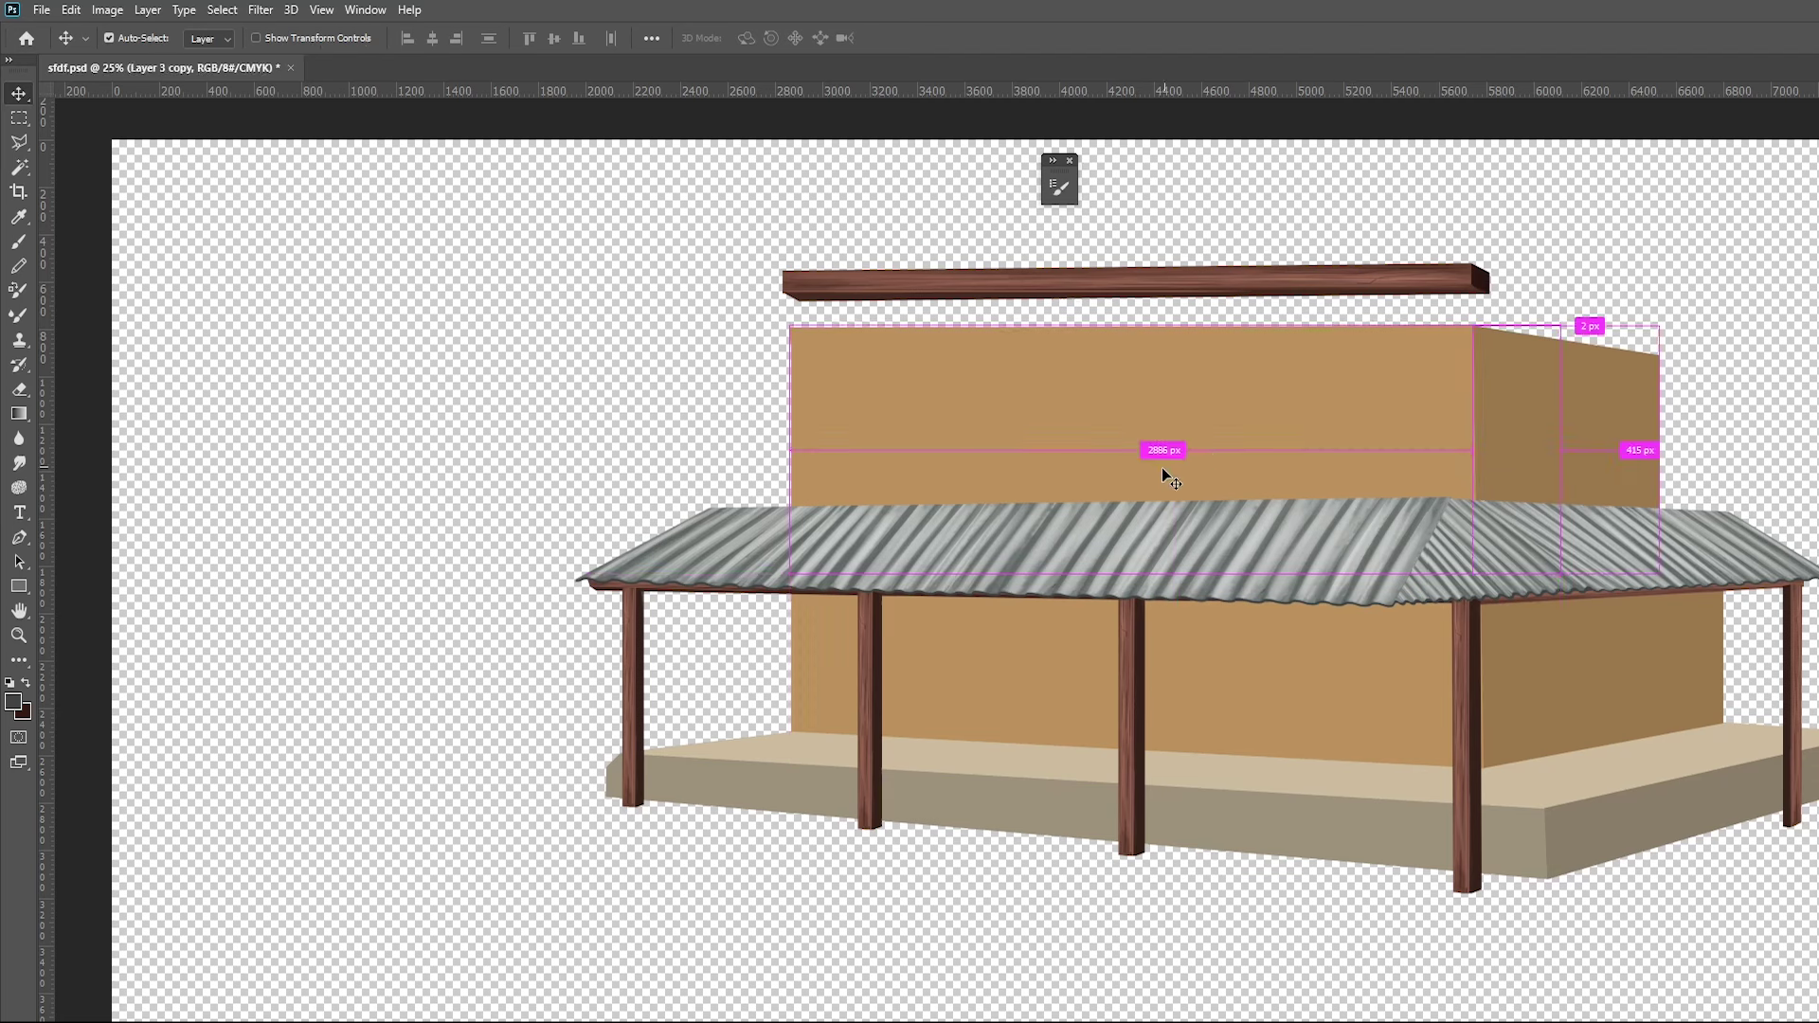
{"action": "key", "text": "v"}
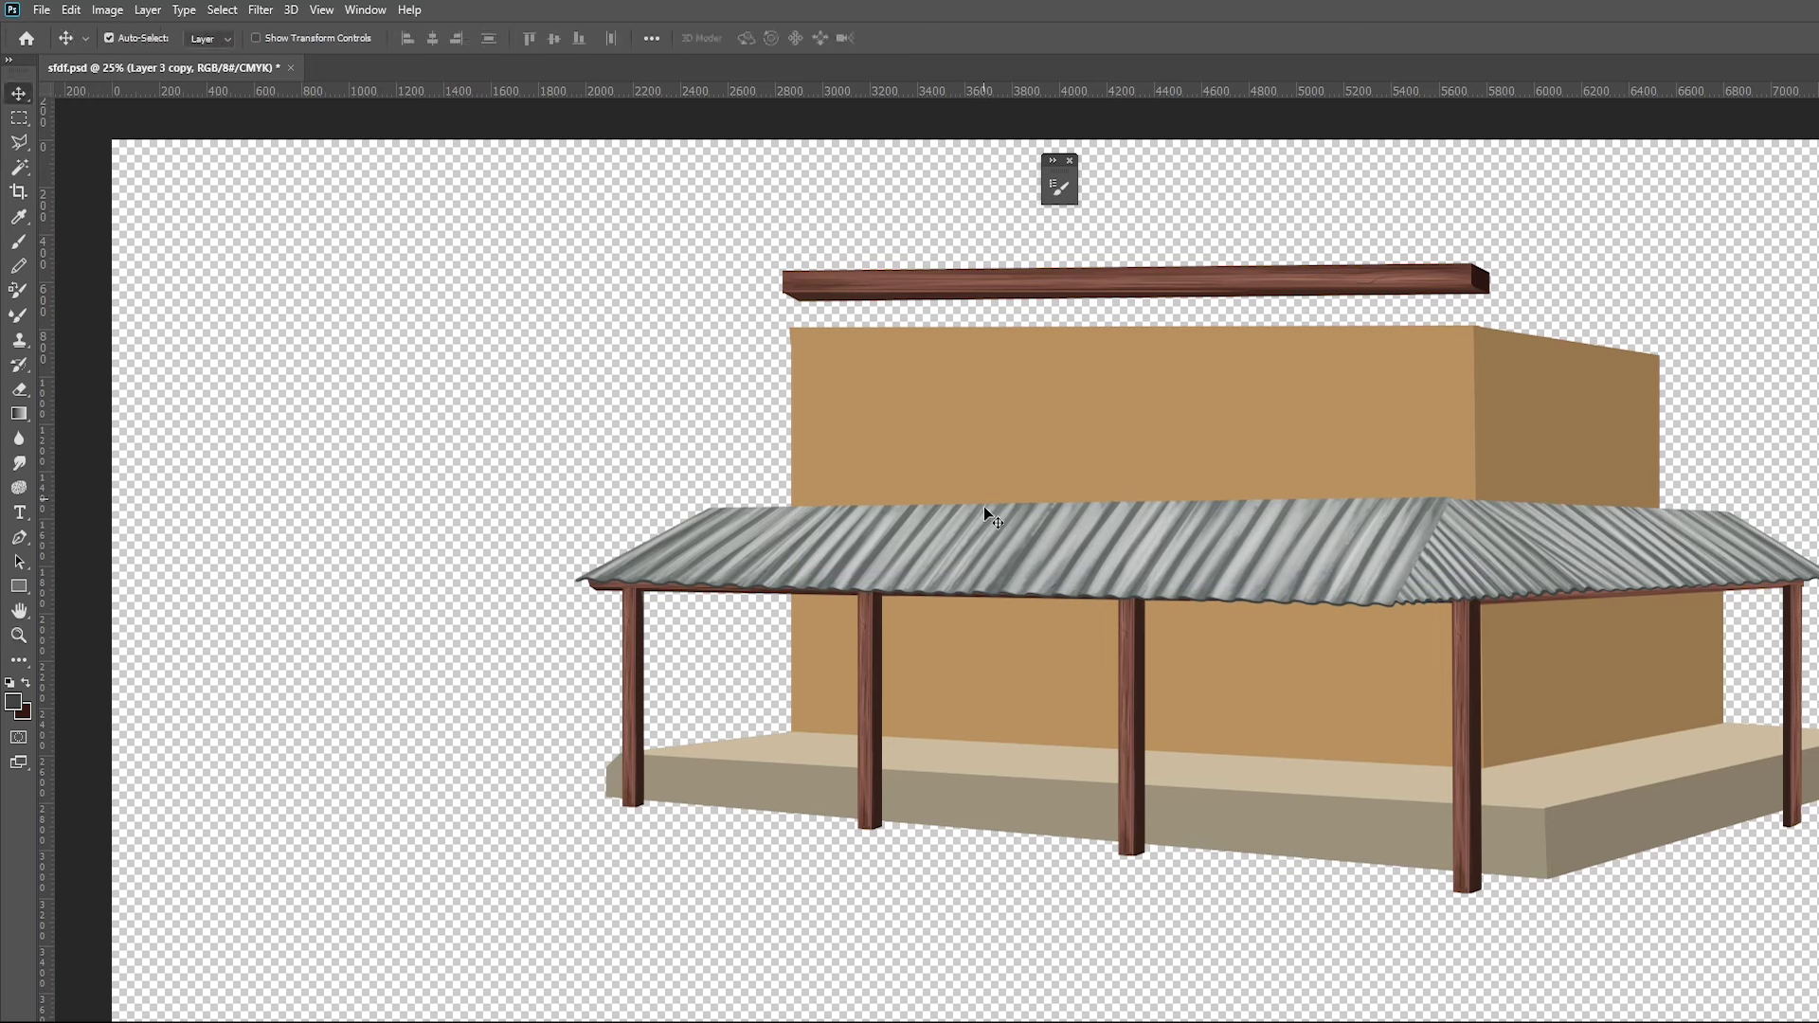
Delete the upper front wall copy and the side wall piece
{"action": "left_click_drag", "start_coordinate": [1463, 423], "coordinate": [1608, 228]}
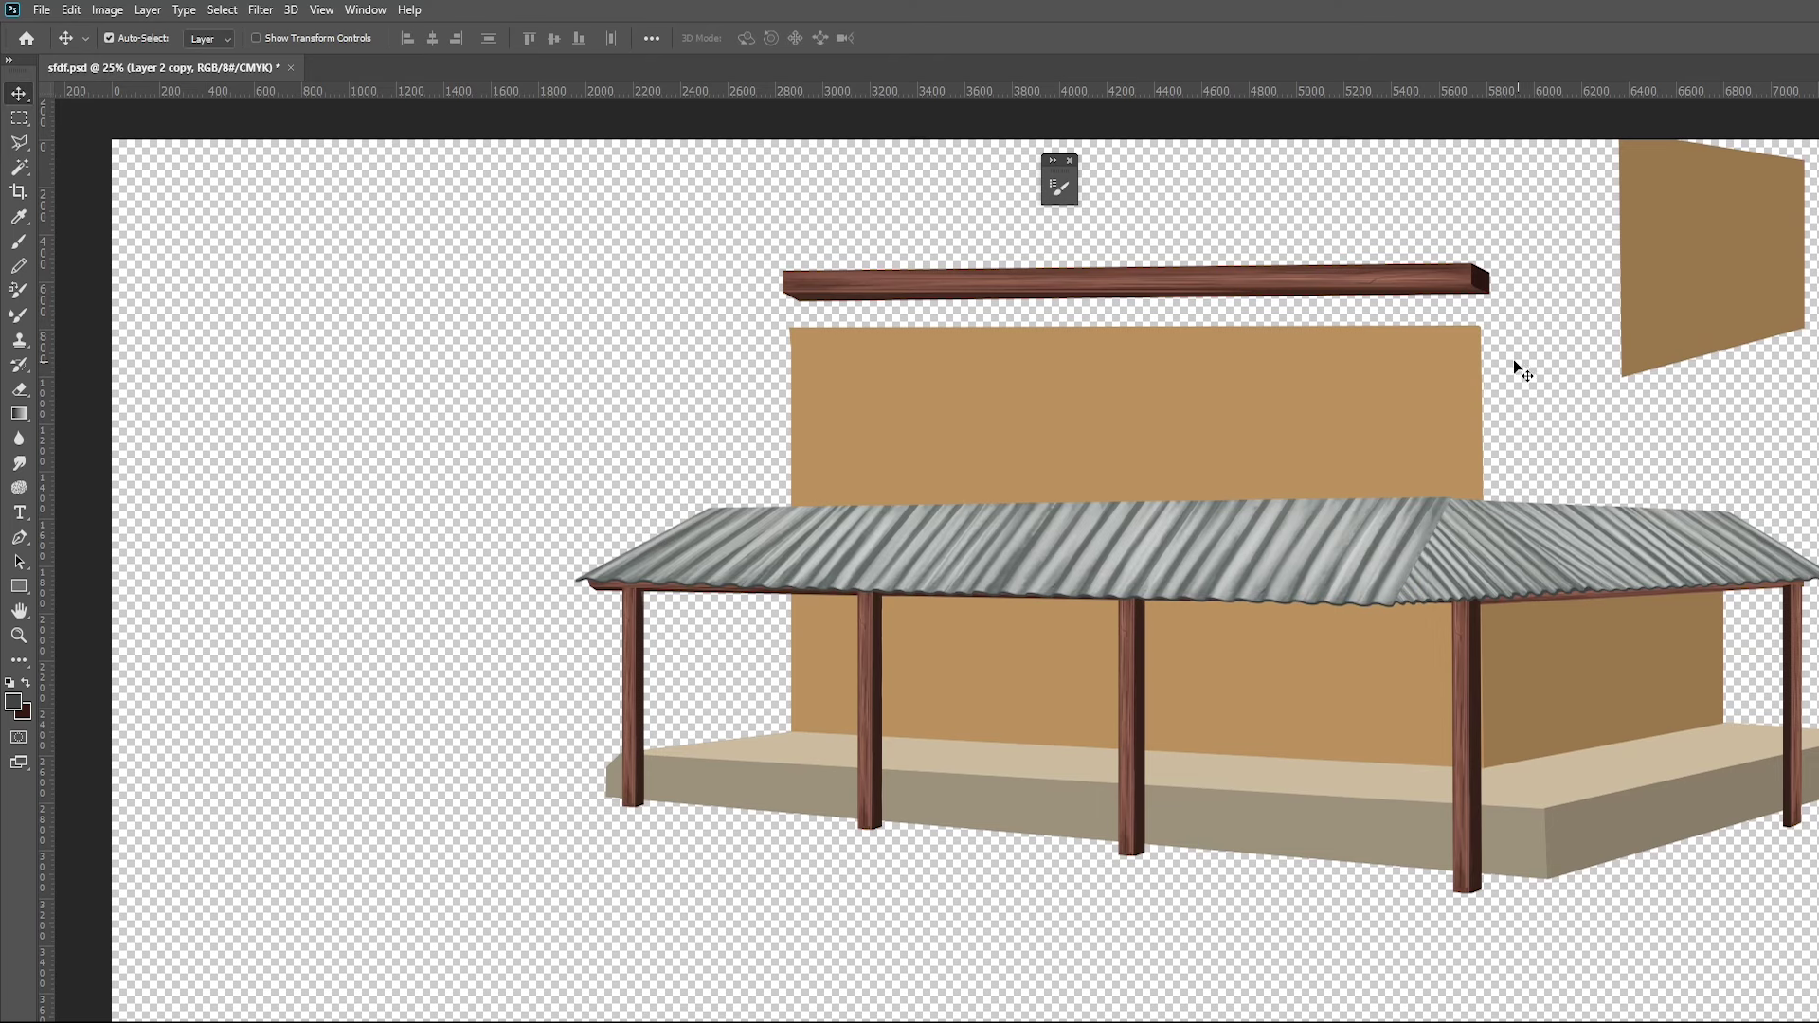
{"action": "left_click_drag", "start_coordinate": [1498, 377], "coordinate": [1454, 370]}
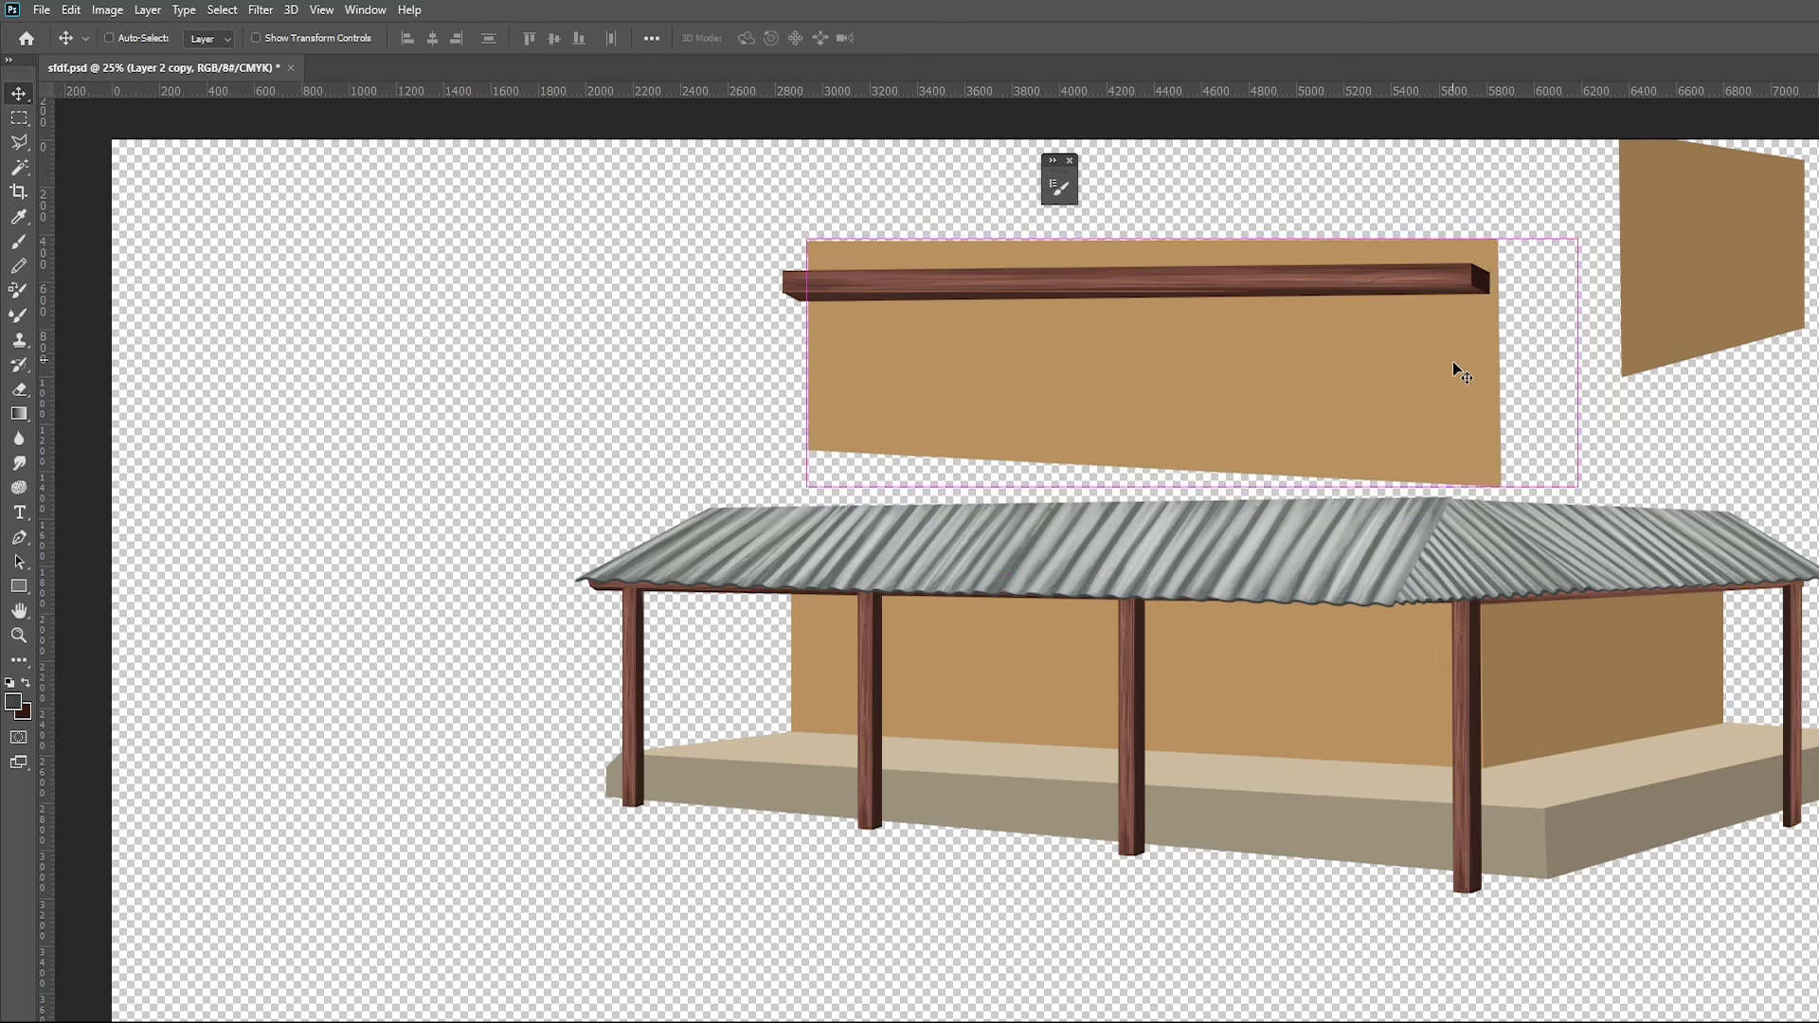
{"action": "key", "text": "ctrl+z"}
{"action": "key", "text": "Delete"}
{"action": "left_click", "coordinate": [1673, 333]}
{"action": "key", "text": "Delete"}
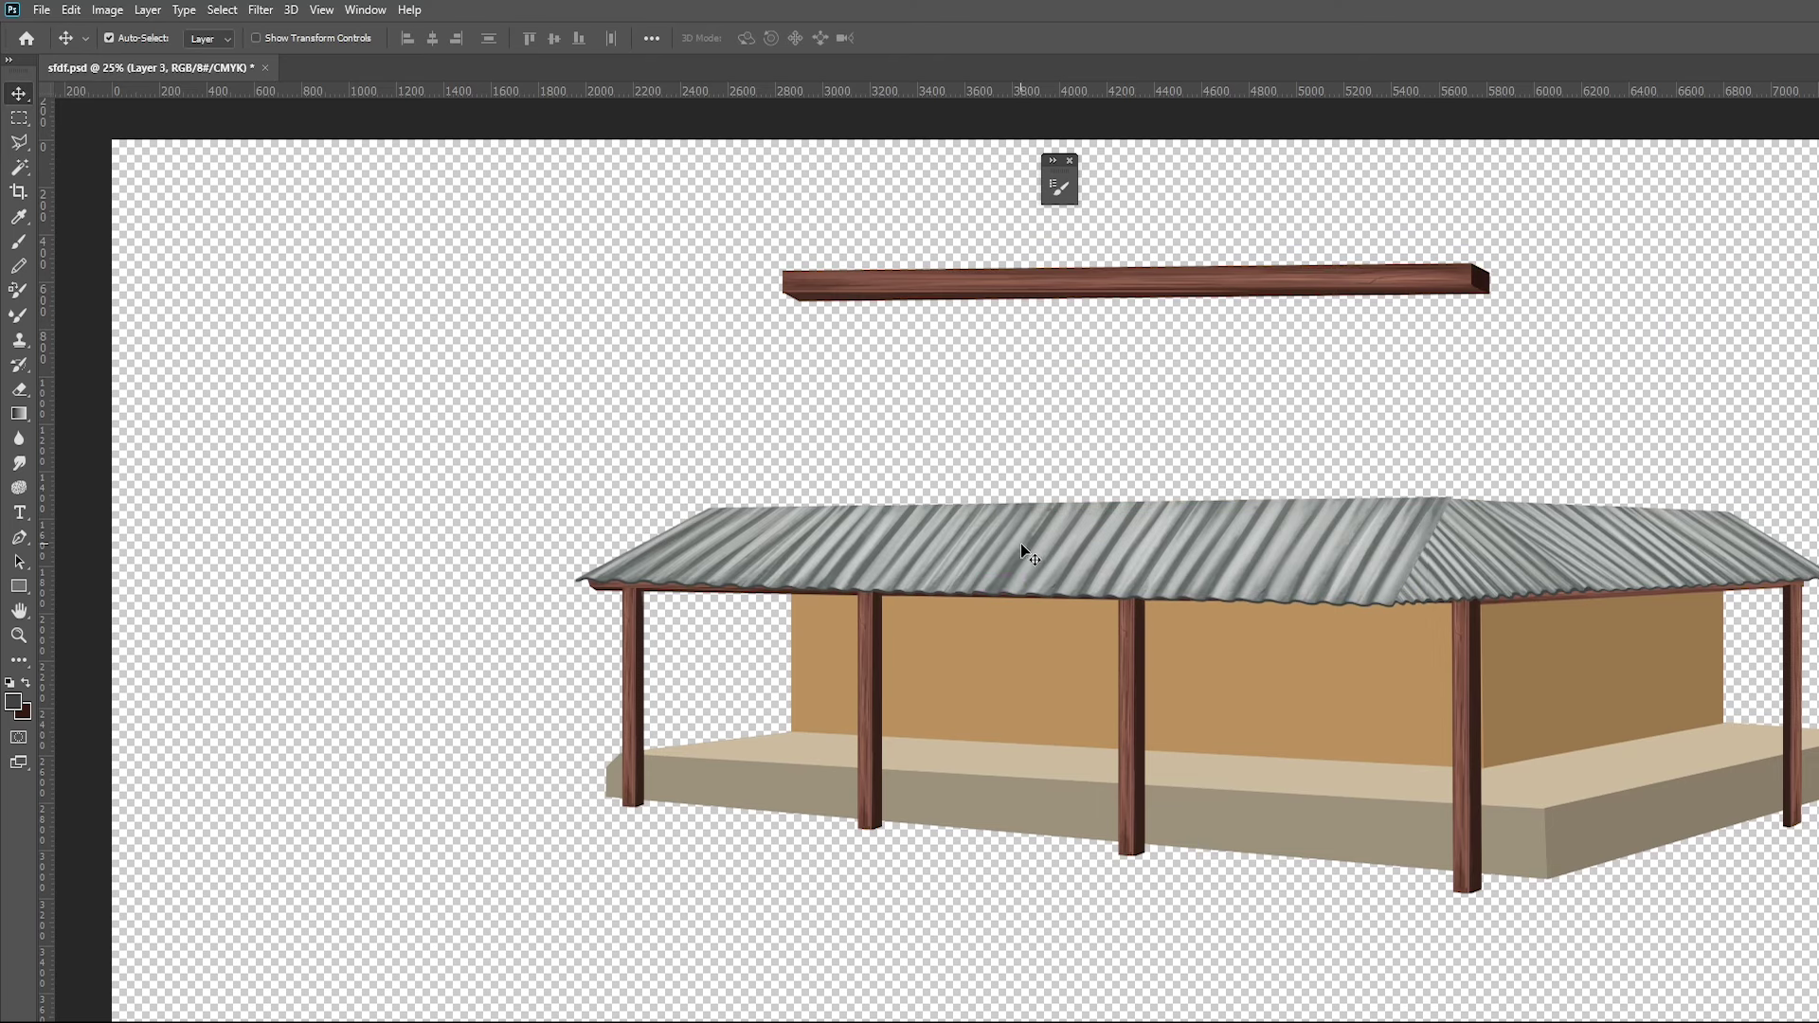
{"action": "key", "text": "l"}
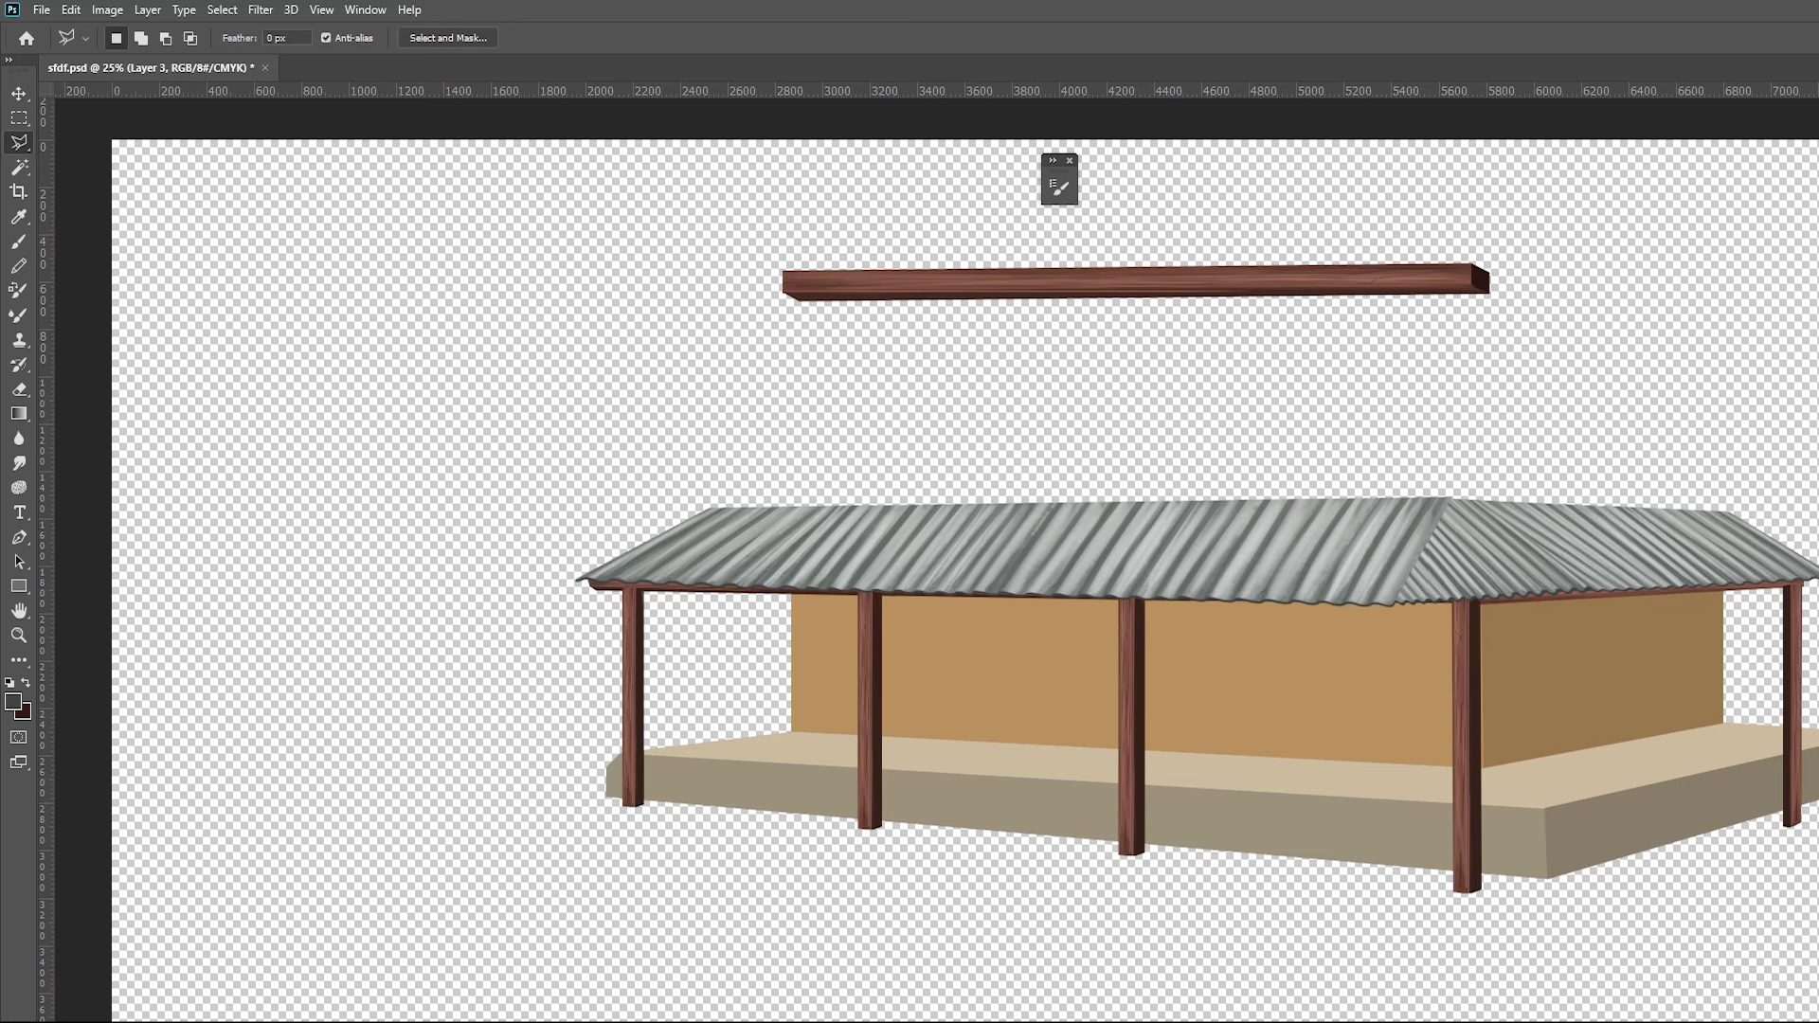
Select a straight rectangular strip above the roof ridge with the Polygonal Lasso
{"action": "left_click", "coordinate": [796, 520]}
{"action": "left_click", "coordinate": [795, 478]}
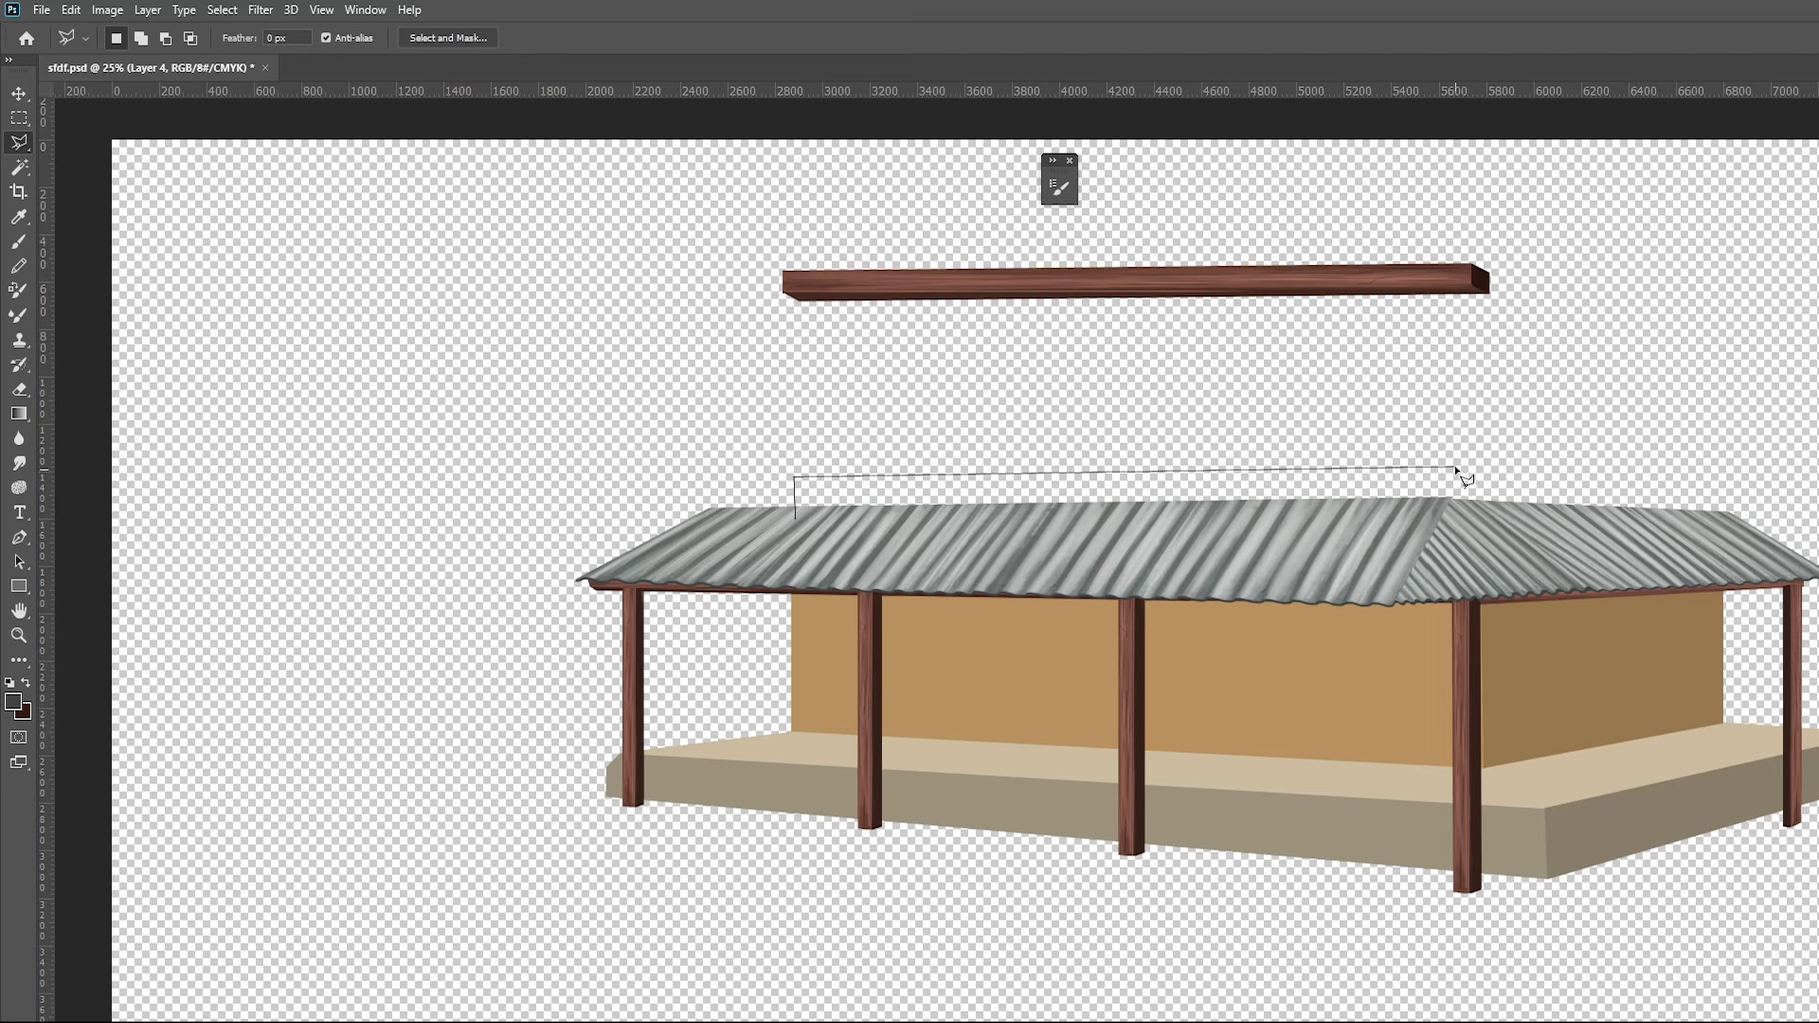
{"action": "left_click", "coordinate": [1458, 468]}
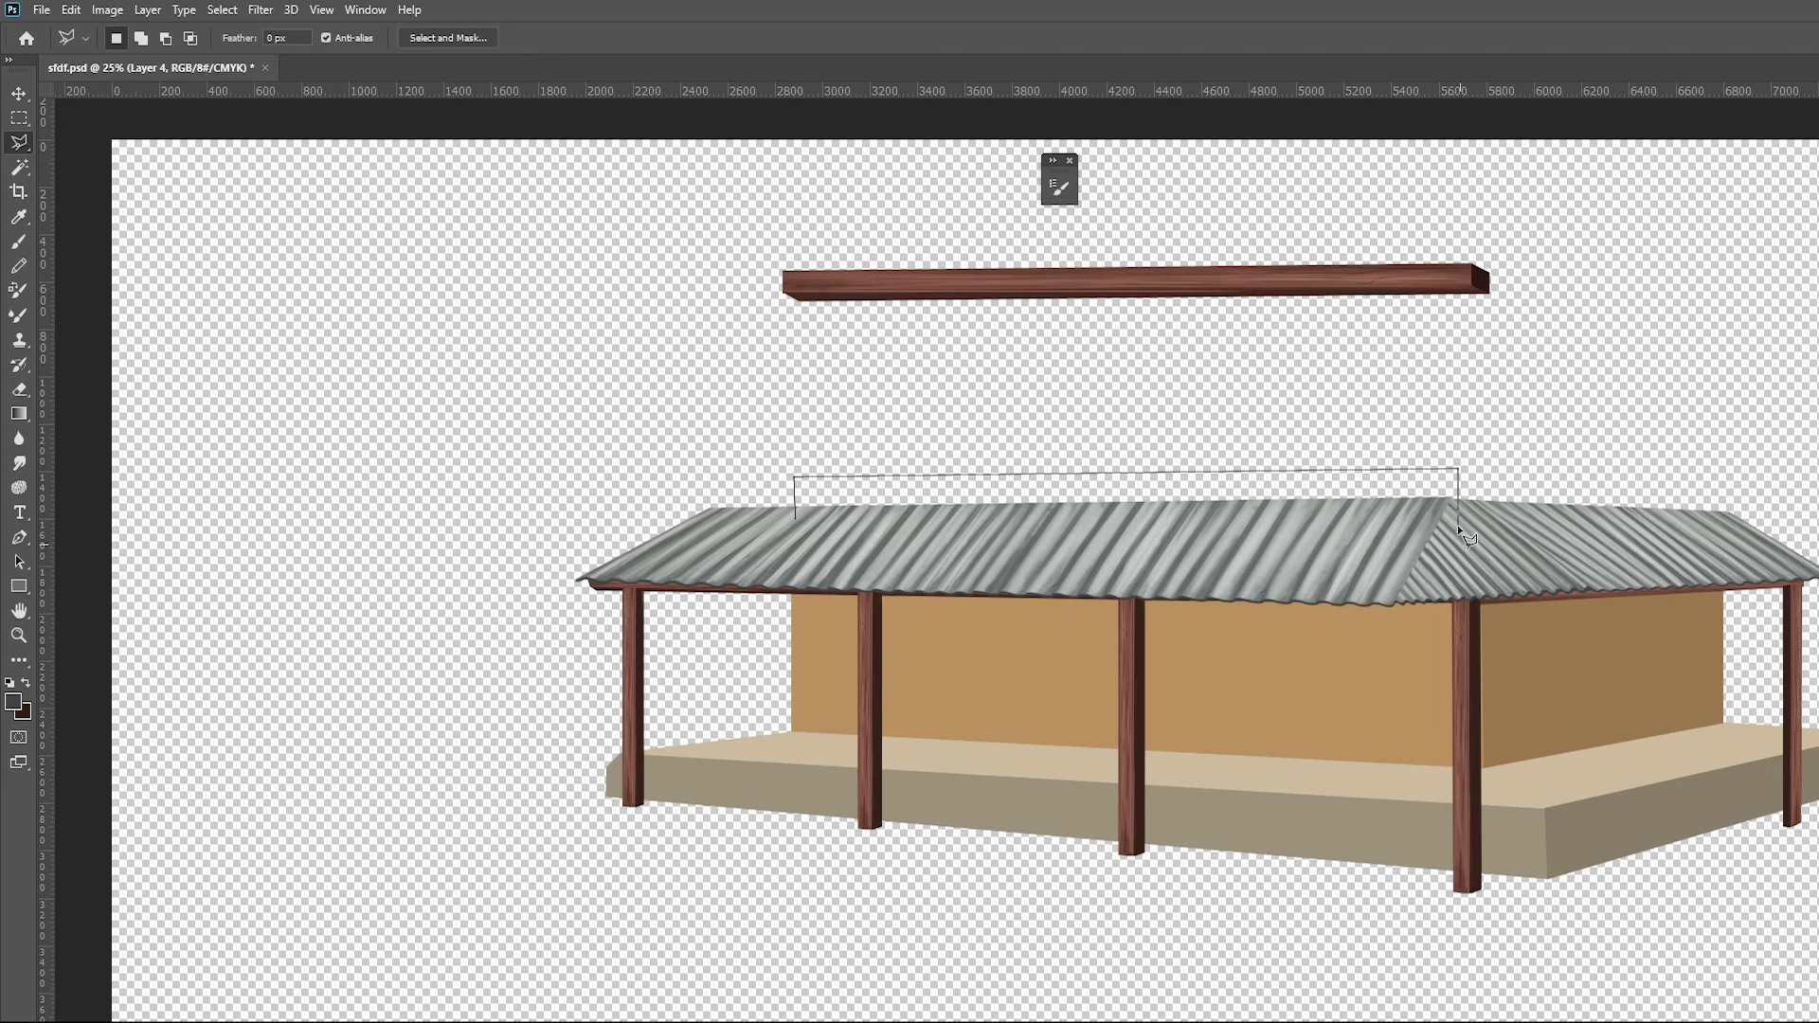
{"action": "left_click", "coordinate": [1457, 523]}
{"action": "left_click", "coordinate": [796, 520]}
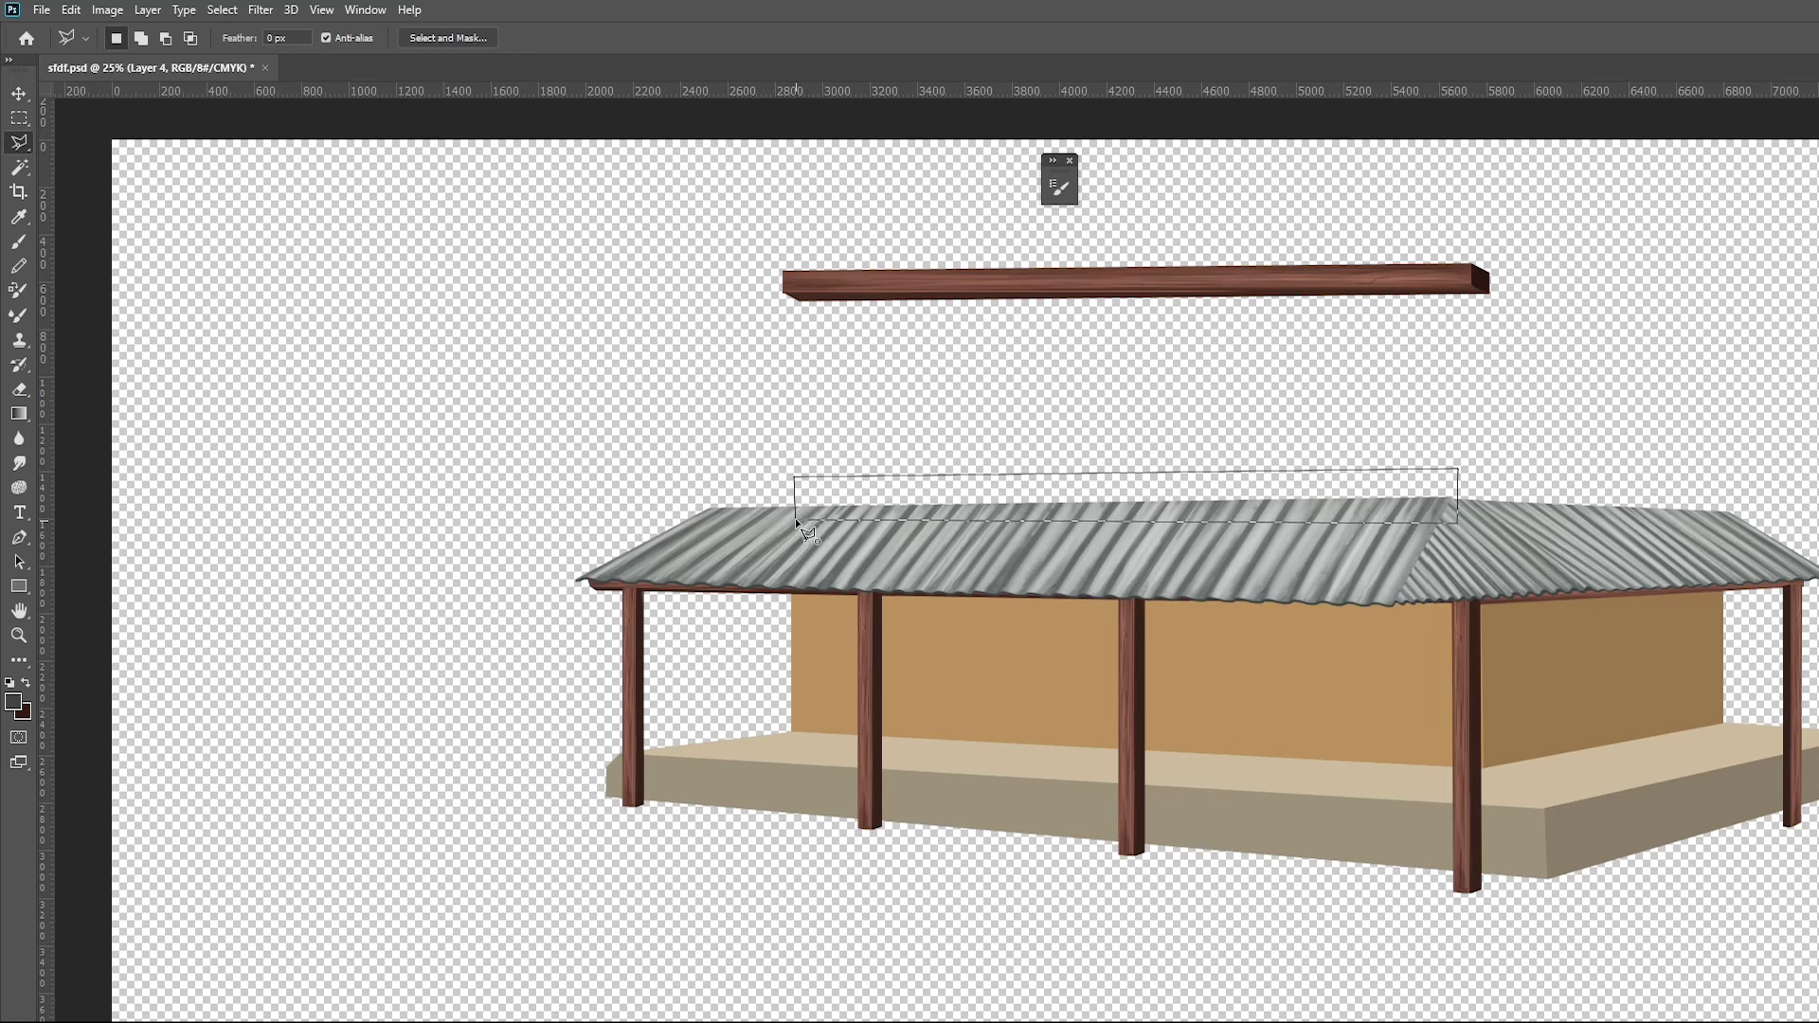
Sample brown from the illustration and paint the strip with an enlarged brush
{"action": "key", "text": "i"}
{"action": "left_click", "coordinate": [967, 653]}
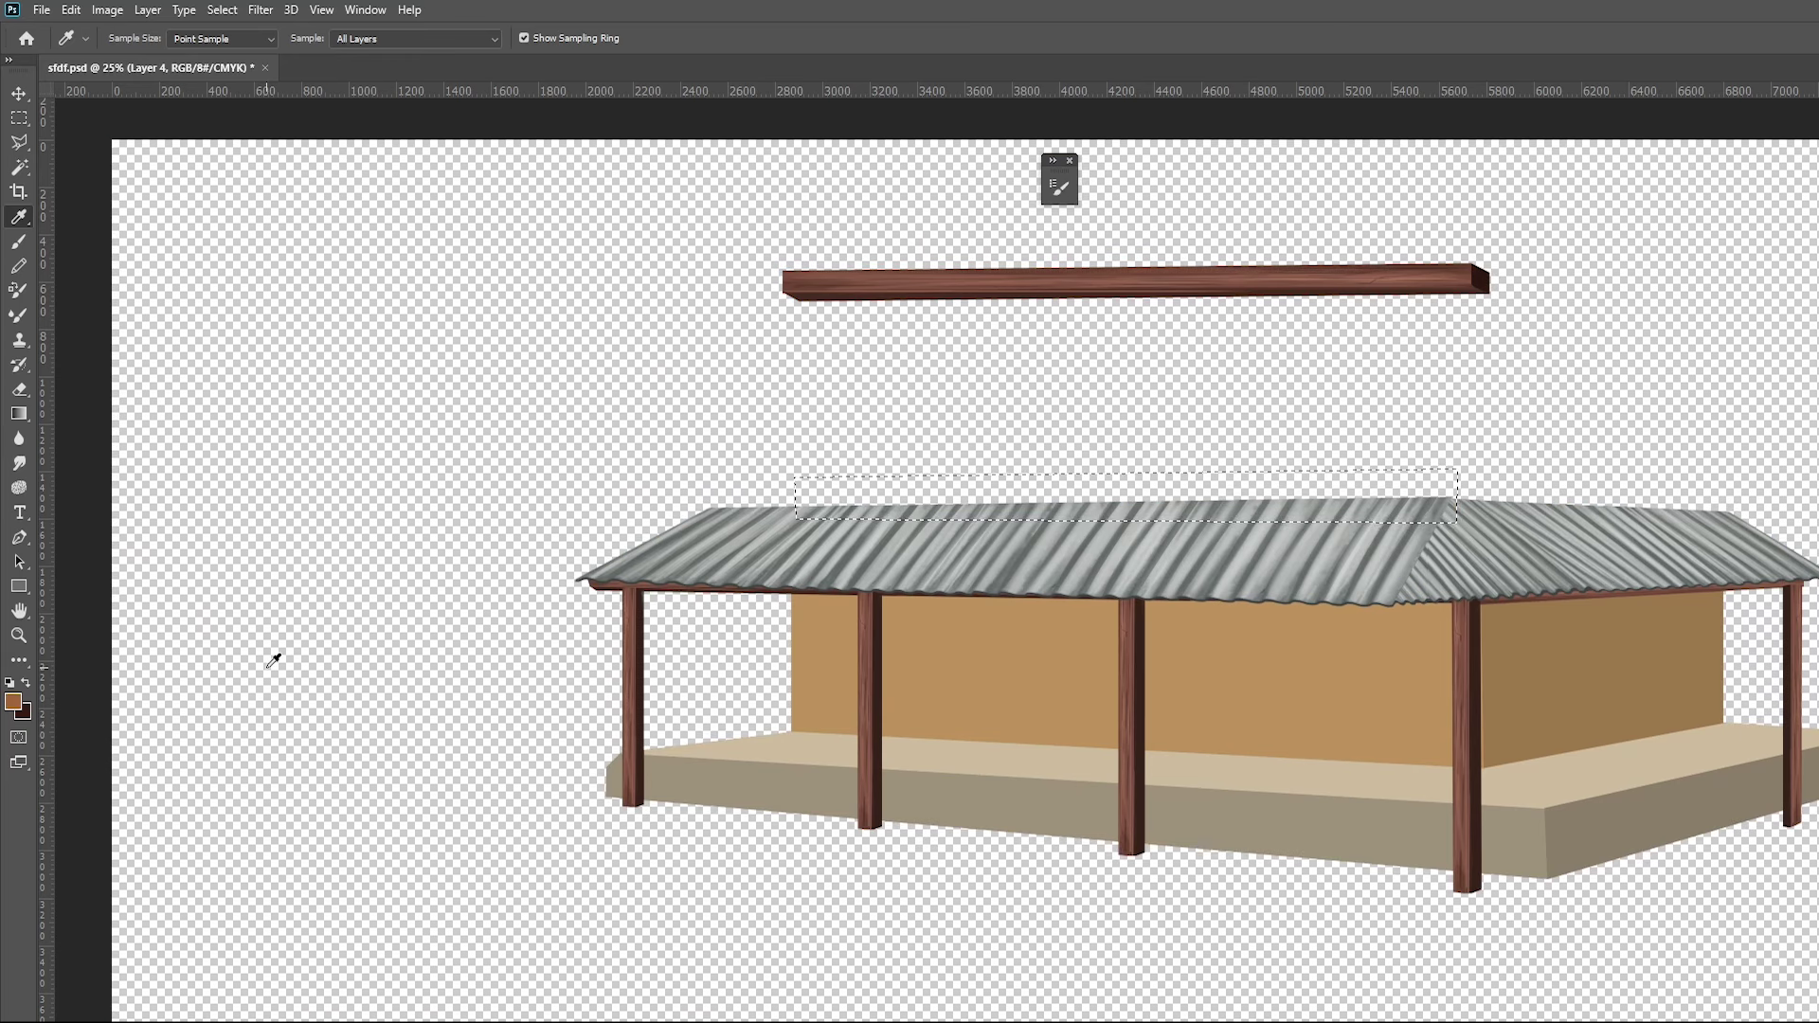
{"action": "key", "text": "b"}
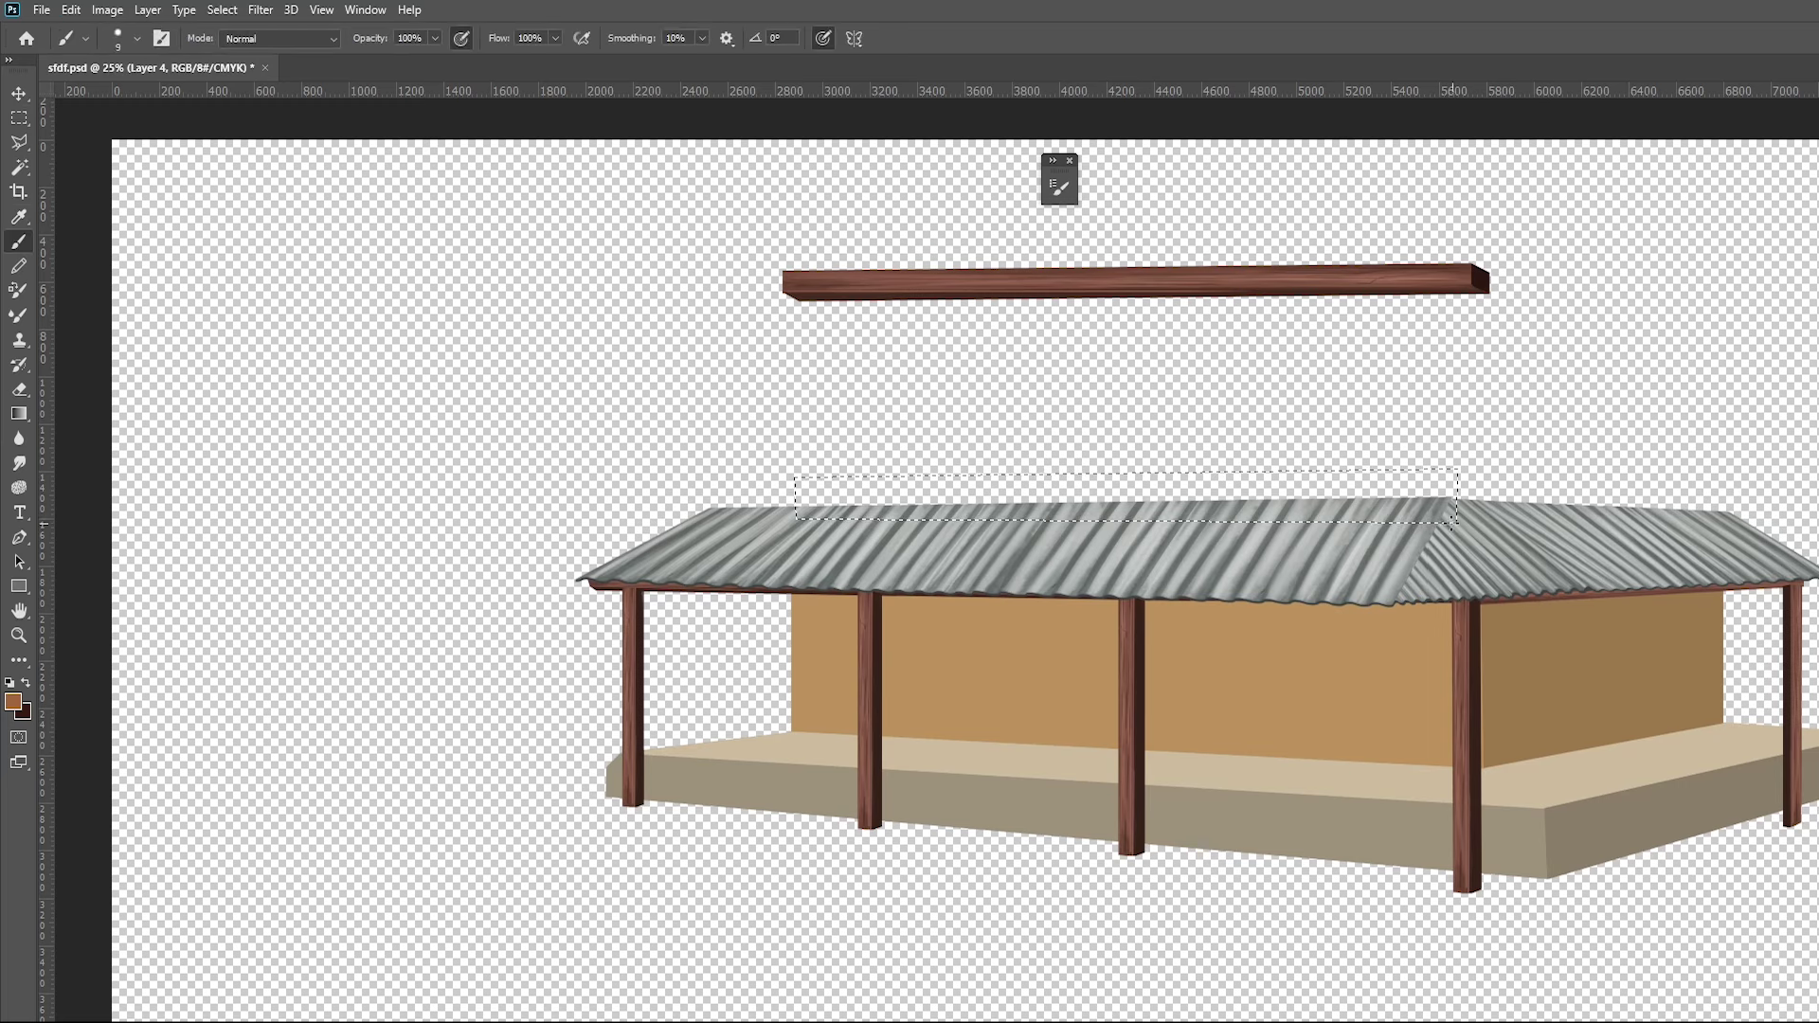
{"action": "key", "text": "bracketright"}
{"action": "key", "text": "bracketright"}
{"action": "key", "text": "bracketright"}
{"action": "key", "text": "bracketright"}
{"action": "key", "text": "bracketright"}
{"action": "key", "text": "bracketright"}
{"action": "left_click_drag", "start_coordinate": [1450, 510], "coordinate": [687, 484]}
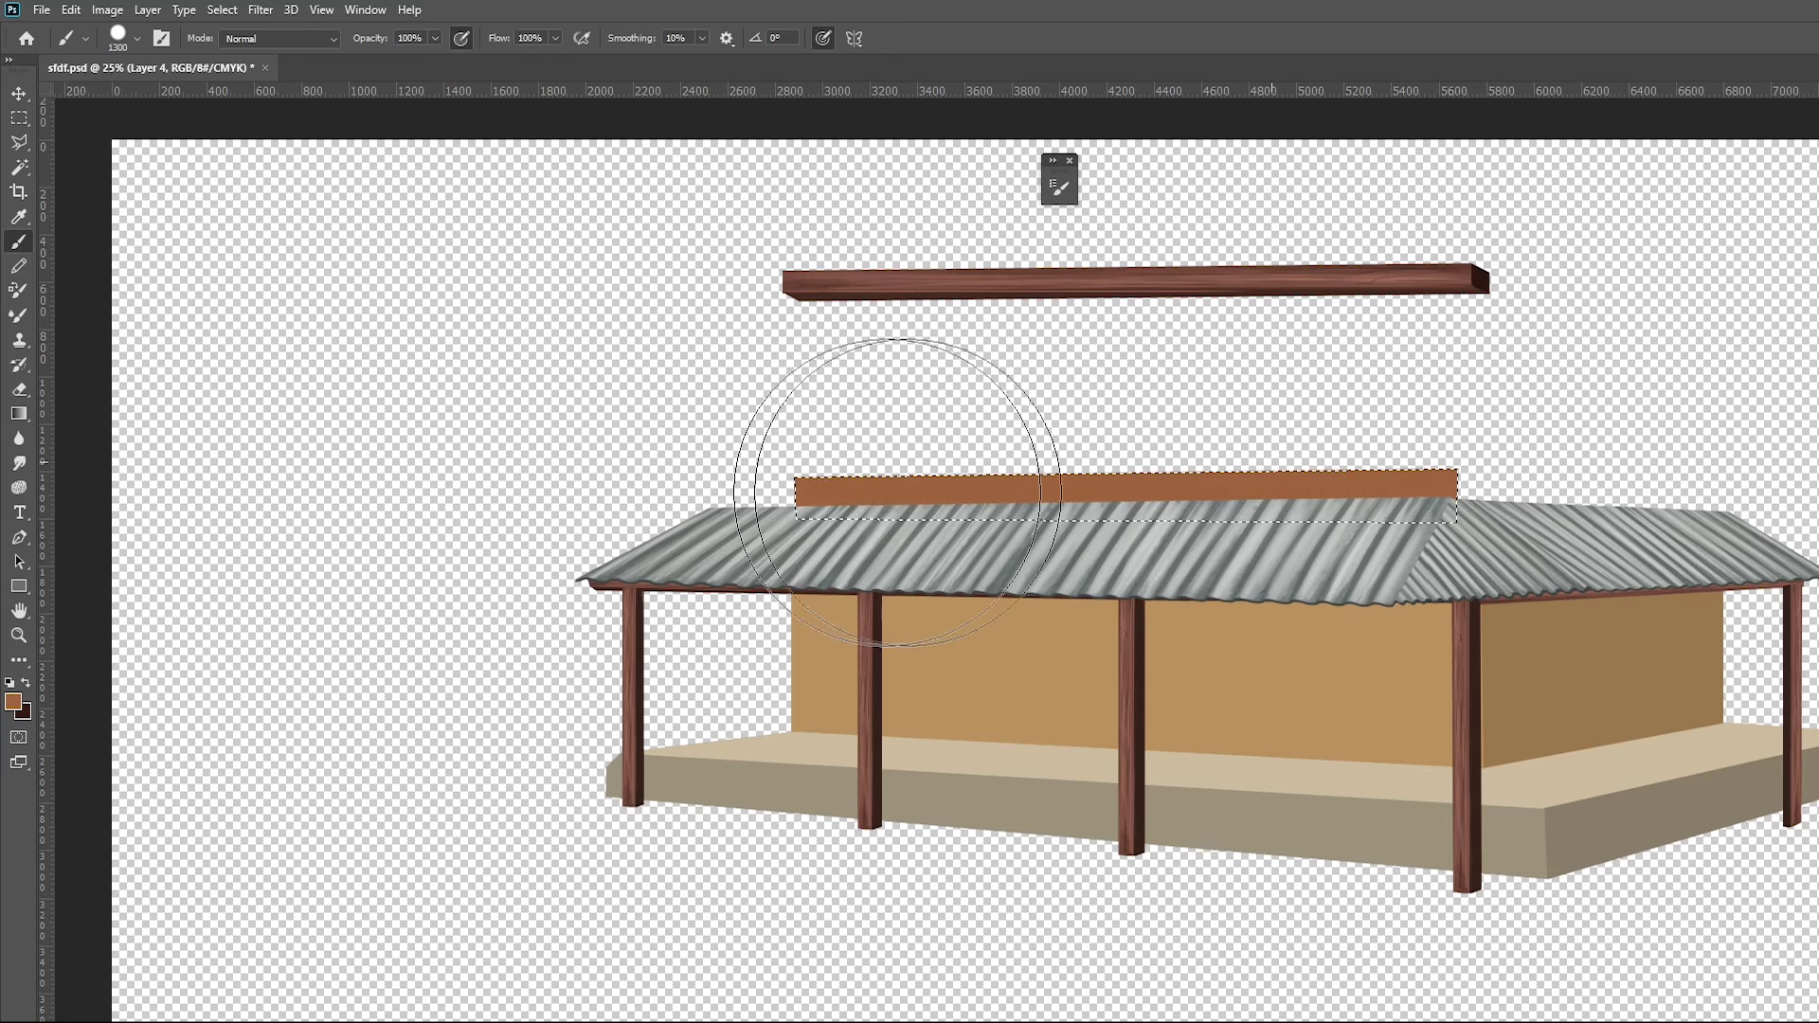
{"action": "key", "text": "z"}
{"action": "left_click", "coordinate": [1084, 514]}
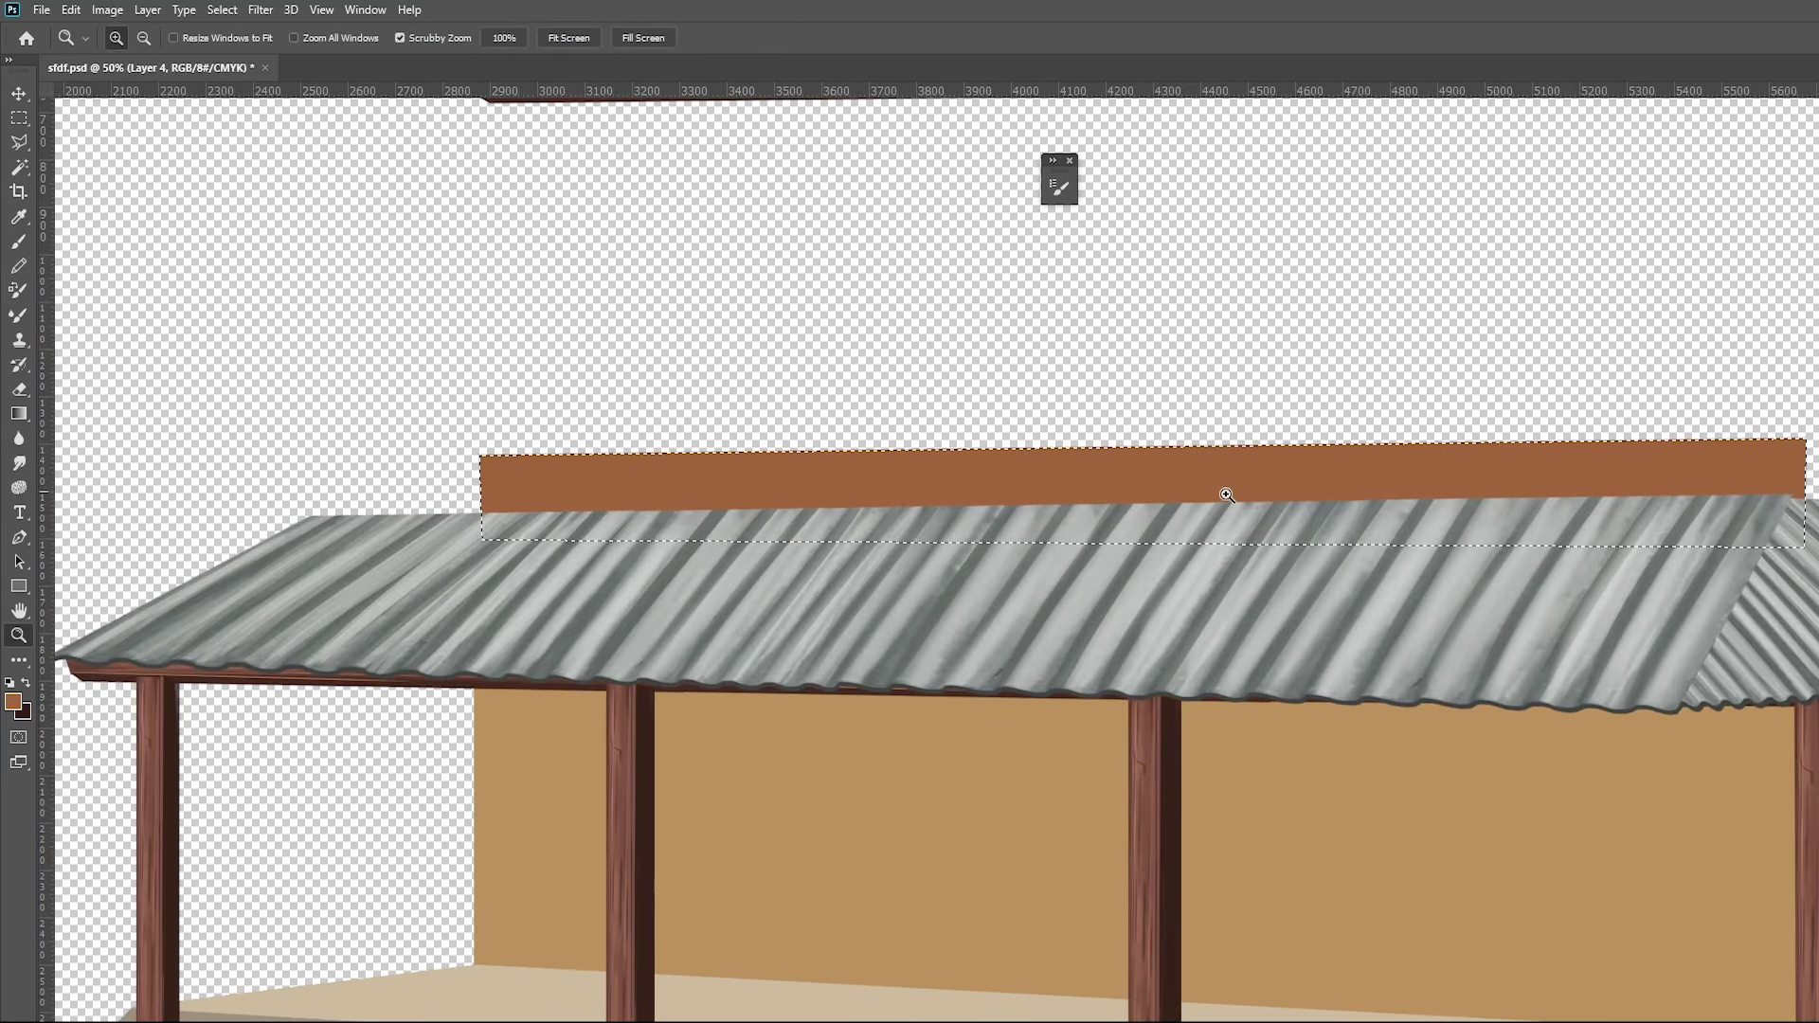
Deselect and duplicate the brown strip, shifting the copy to the right
{"action": "key", "text": "v"}
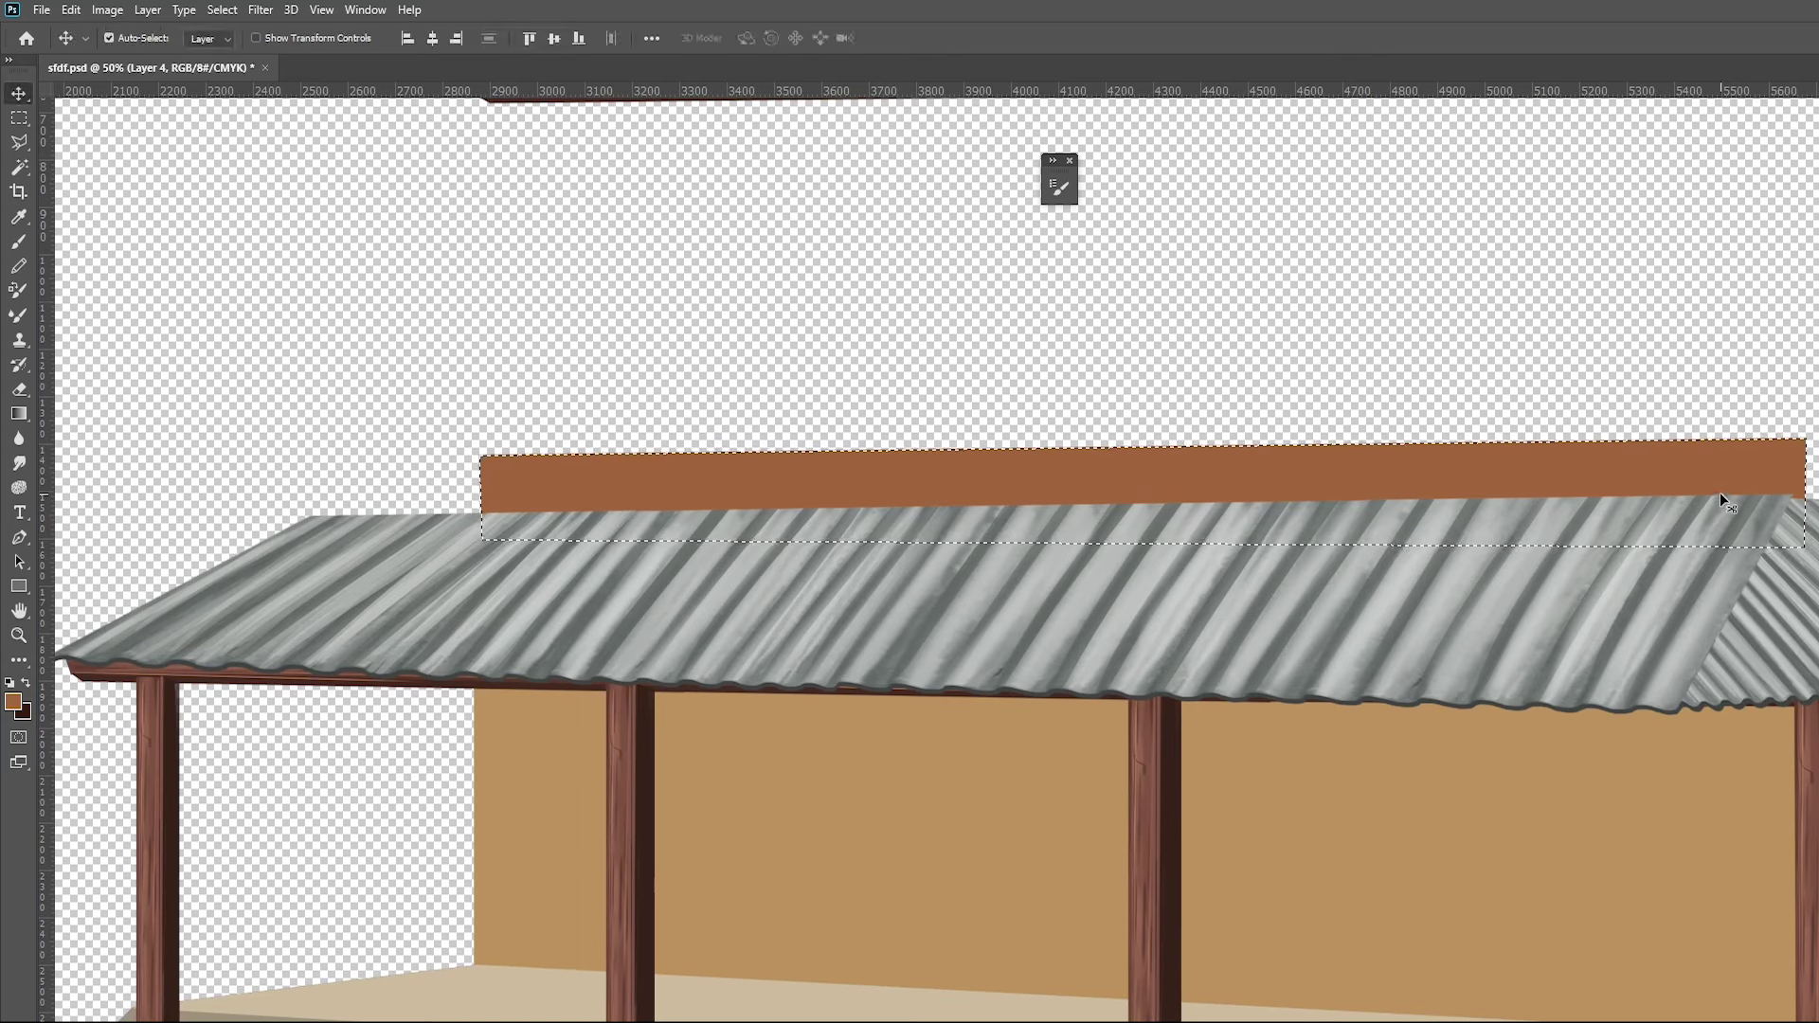
{"action": "key", "text": "x"}
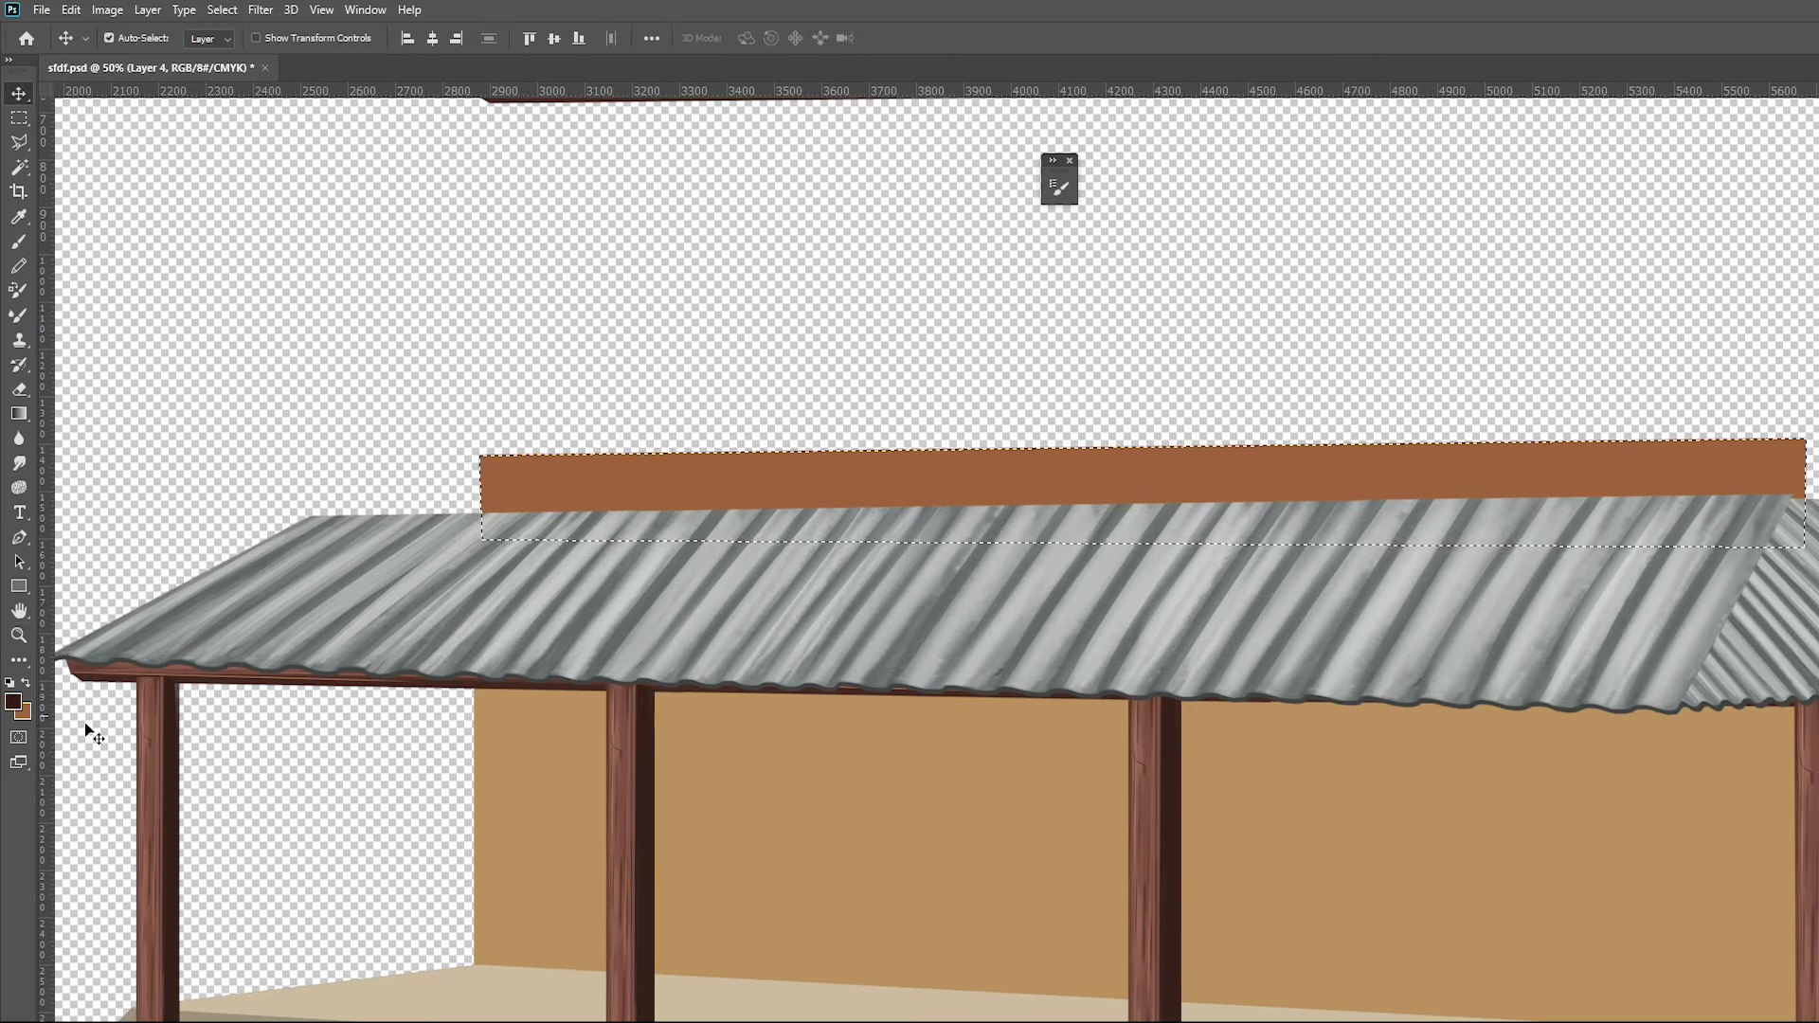
{"action": "key", "text": "ctrl"}
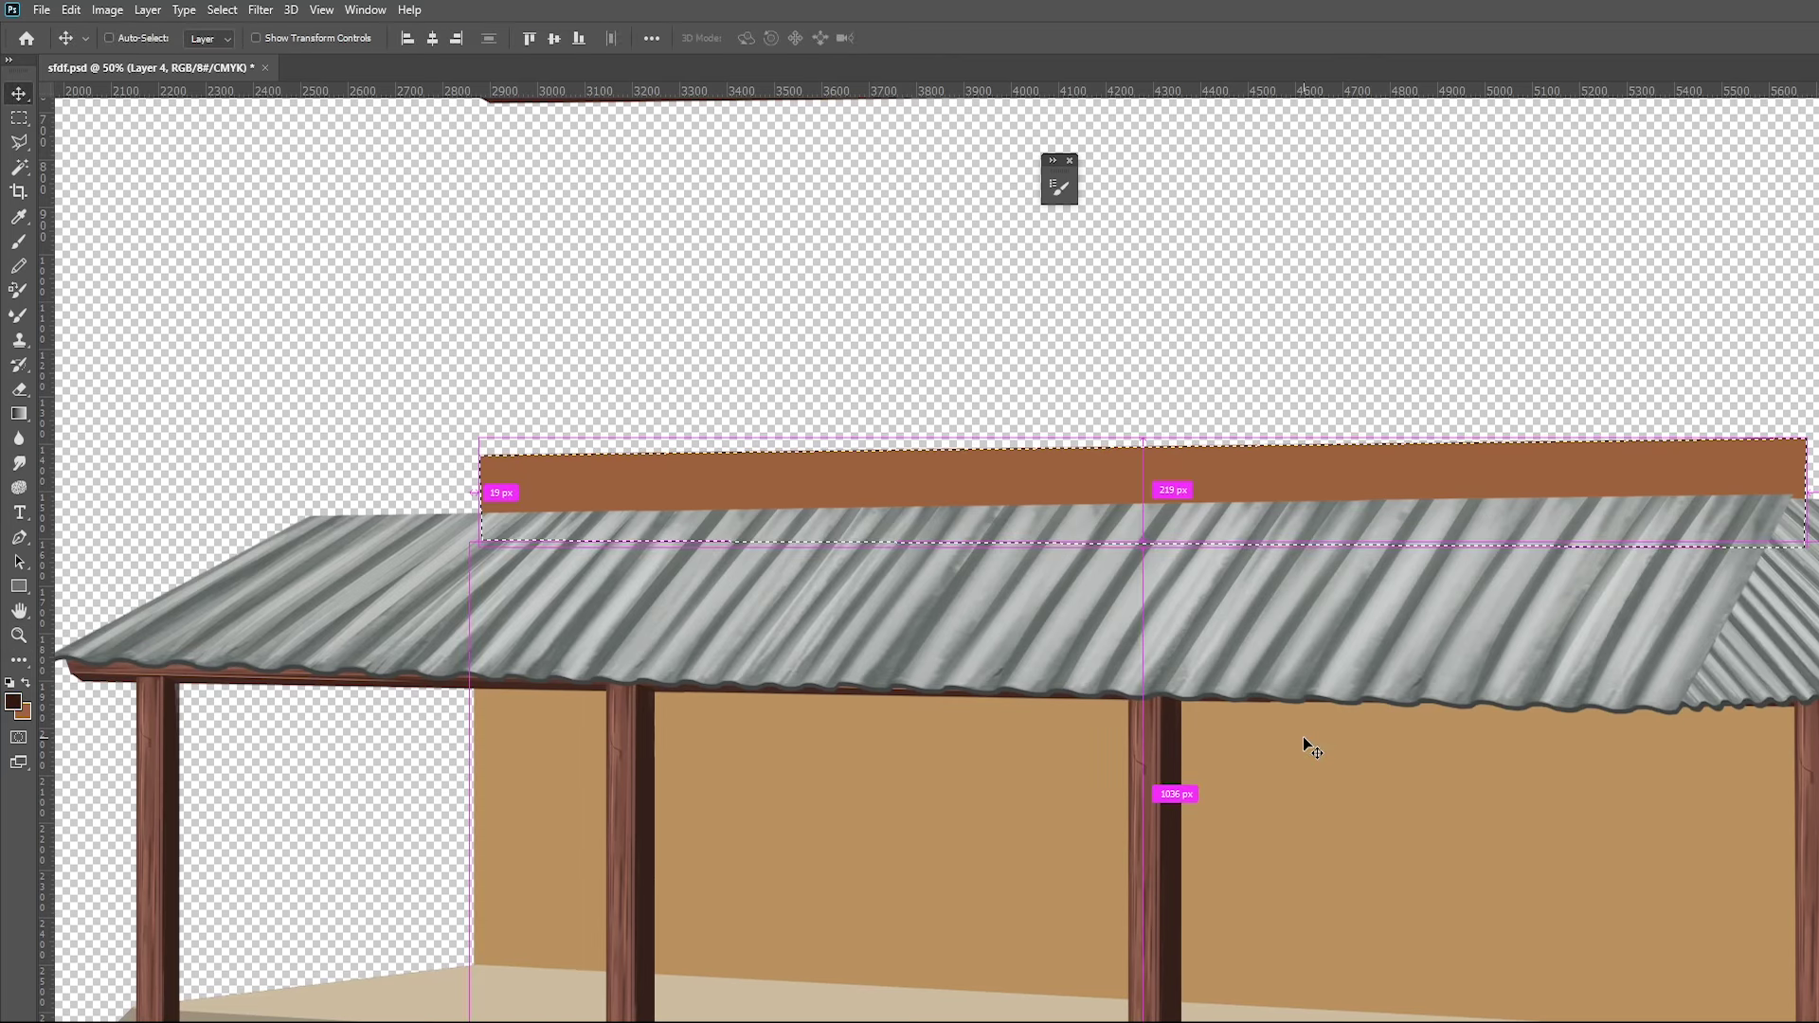
{"action": "key", "text": "ctrl+d"}
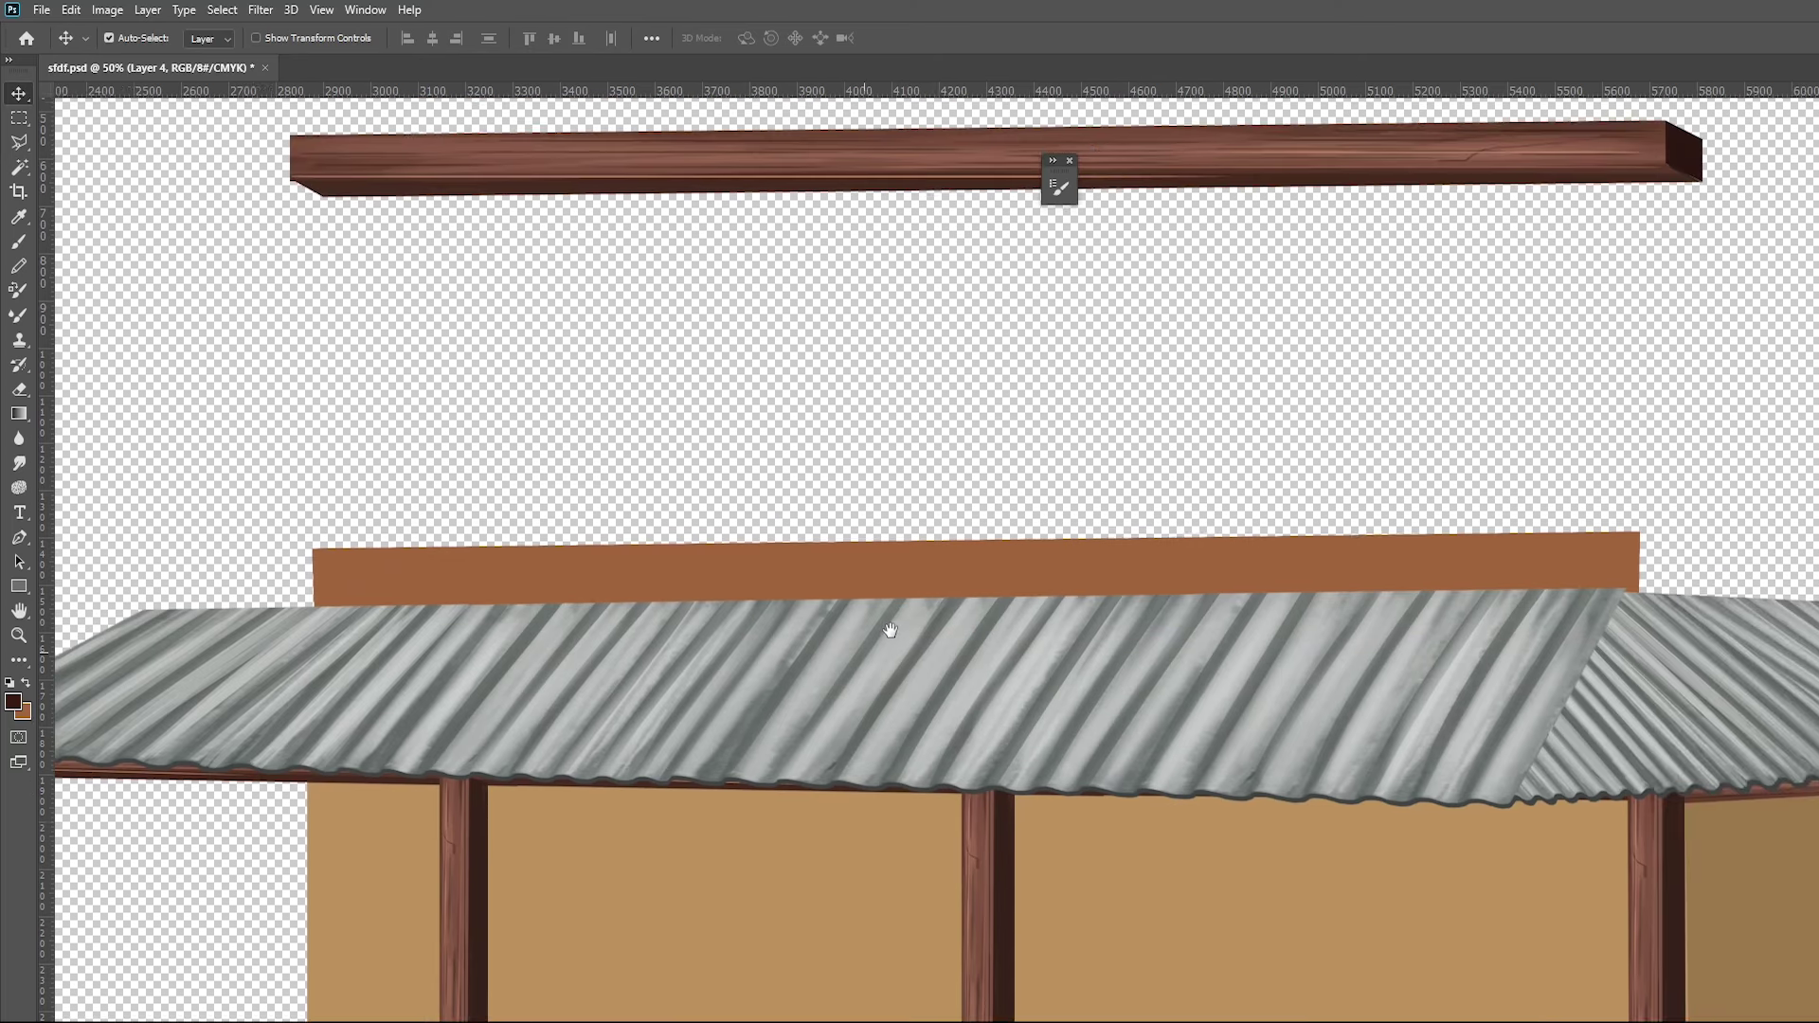
{"action": "mouse_move", "coordinate": [1049, 503]}
{"action": "left_mouse_down"}
{"action": "mouse_move", "coordinate": [840, 609]}
{"action": "mouse_move", "coordinate": [1781, 549]}
{"action": "mouse_move", "coordinate": [1762, 592]}
{"action": "left_mouse_up"}
Narrow and slant the copied strip down over the right roof slope
{"action": "scroll", "coordinate": [1251, 650], "scroll_direction": "right", "scroll_amount": 5}
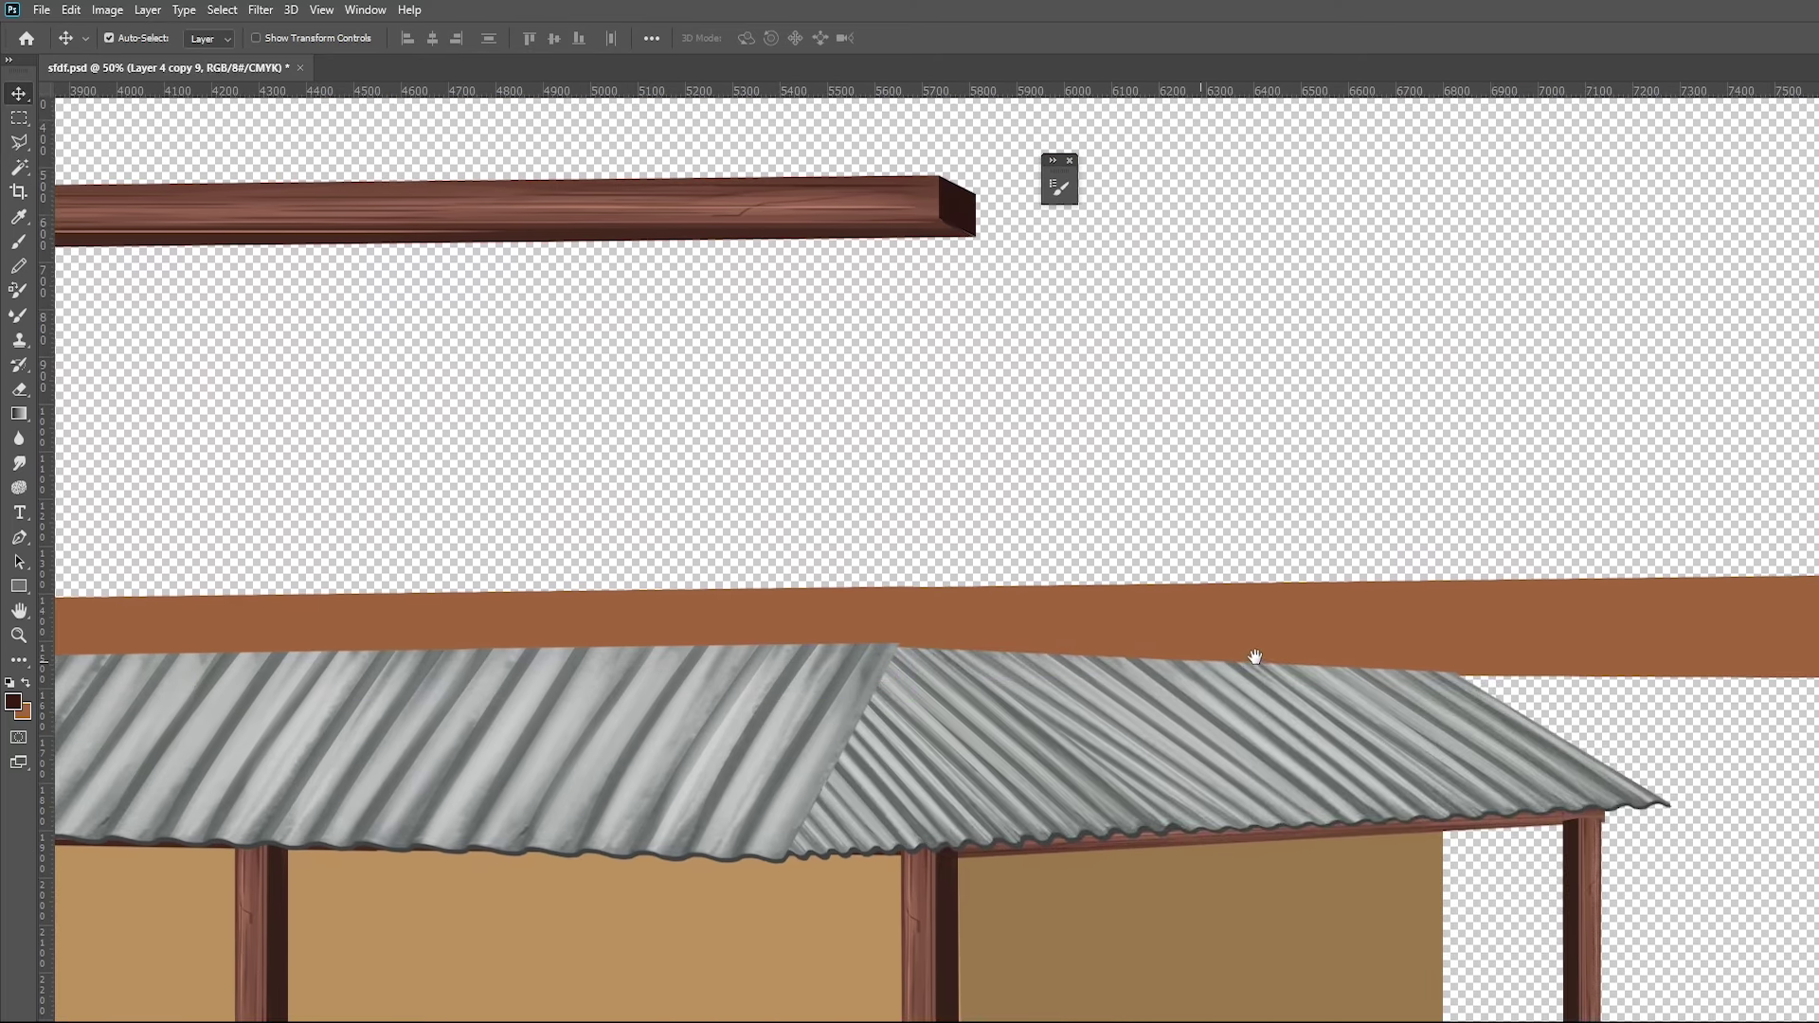
{"action": "key", "text": "ctrl+minus"}
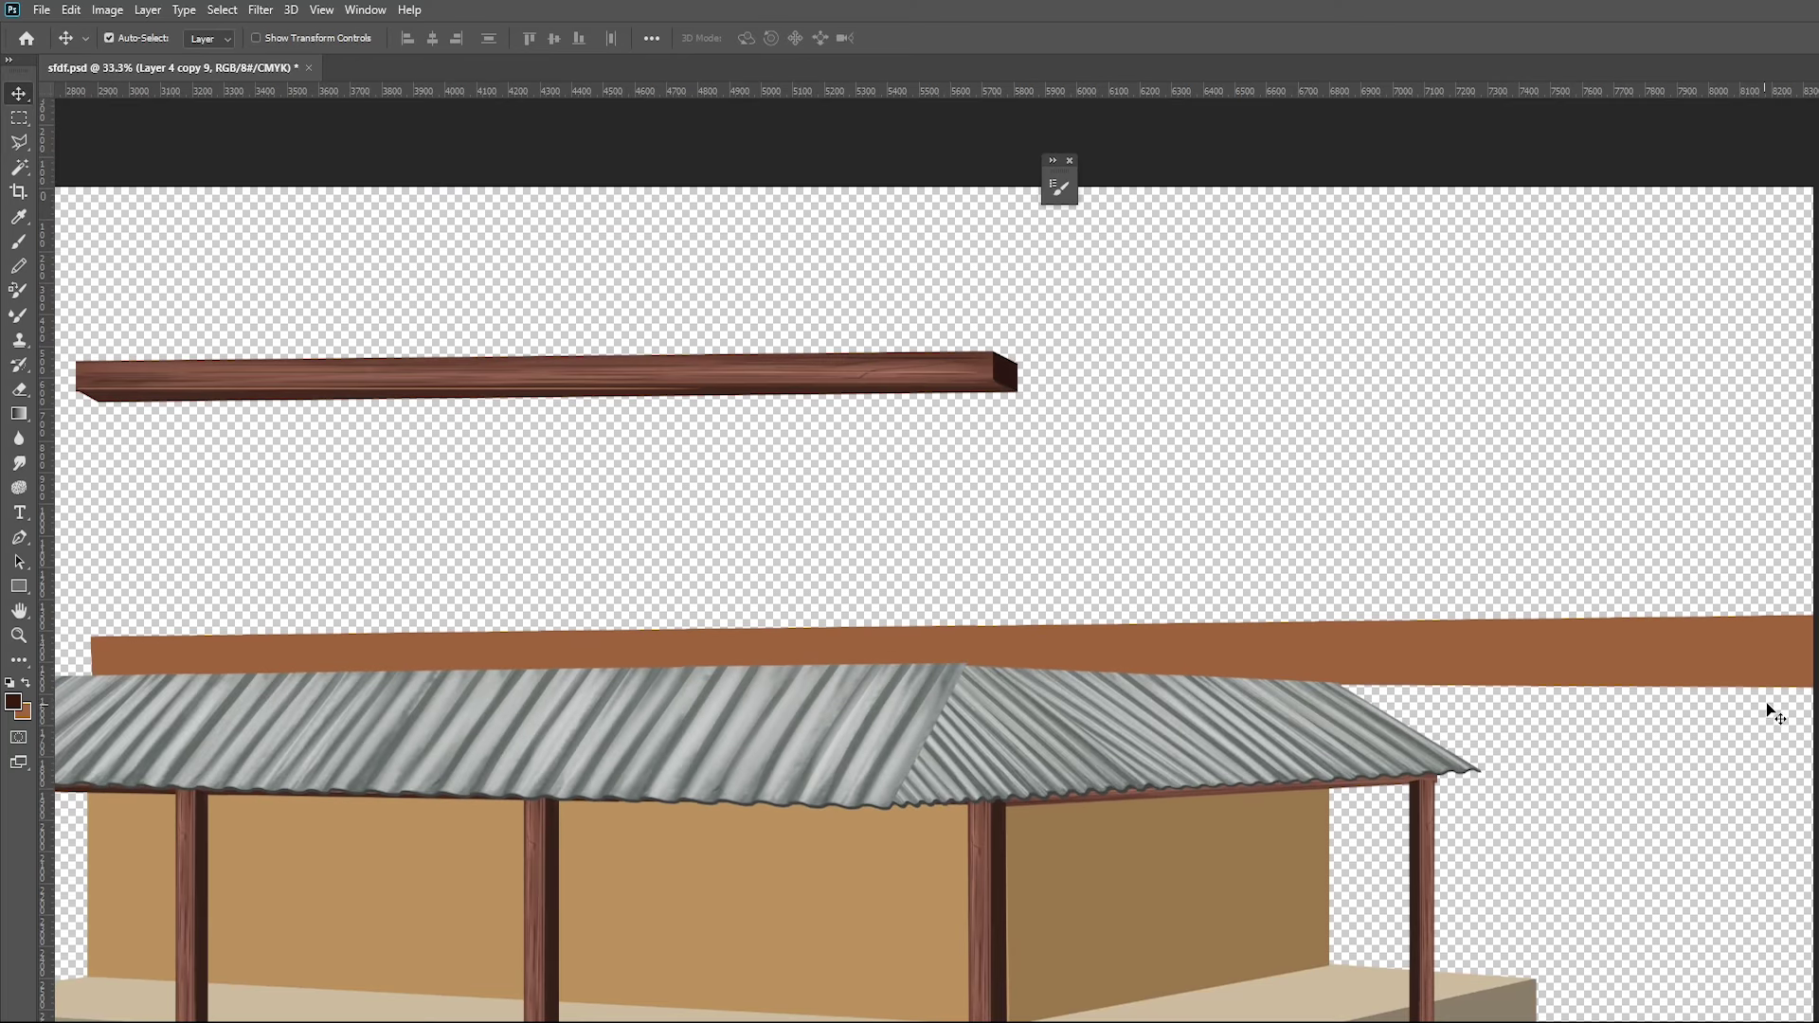
{"action": "key", "text": "ctrl+t"}
{"action": "left_click_drag", "start_coordinate": [1814, 650], "coordinate": [1328, 684]}
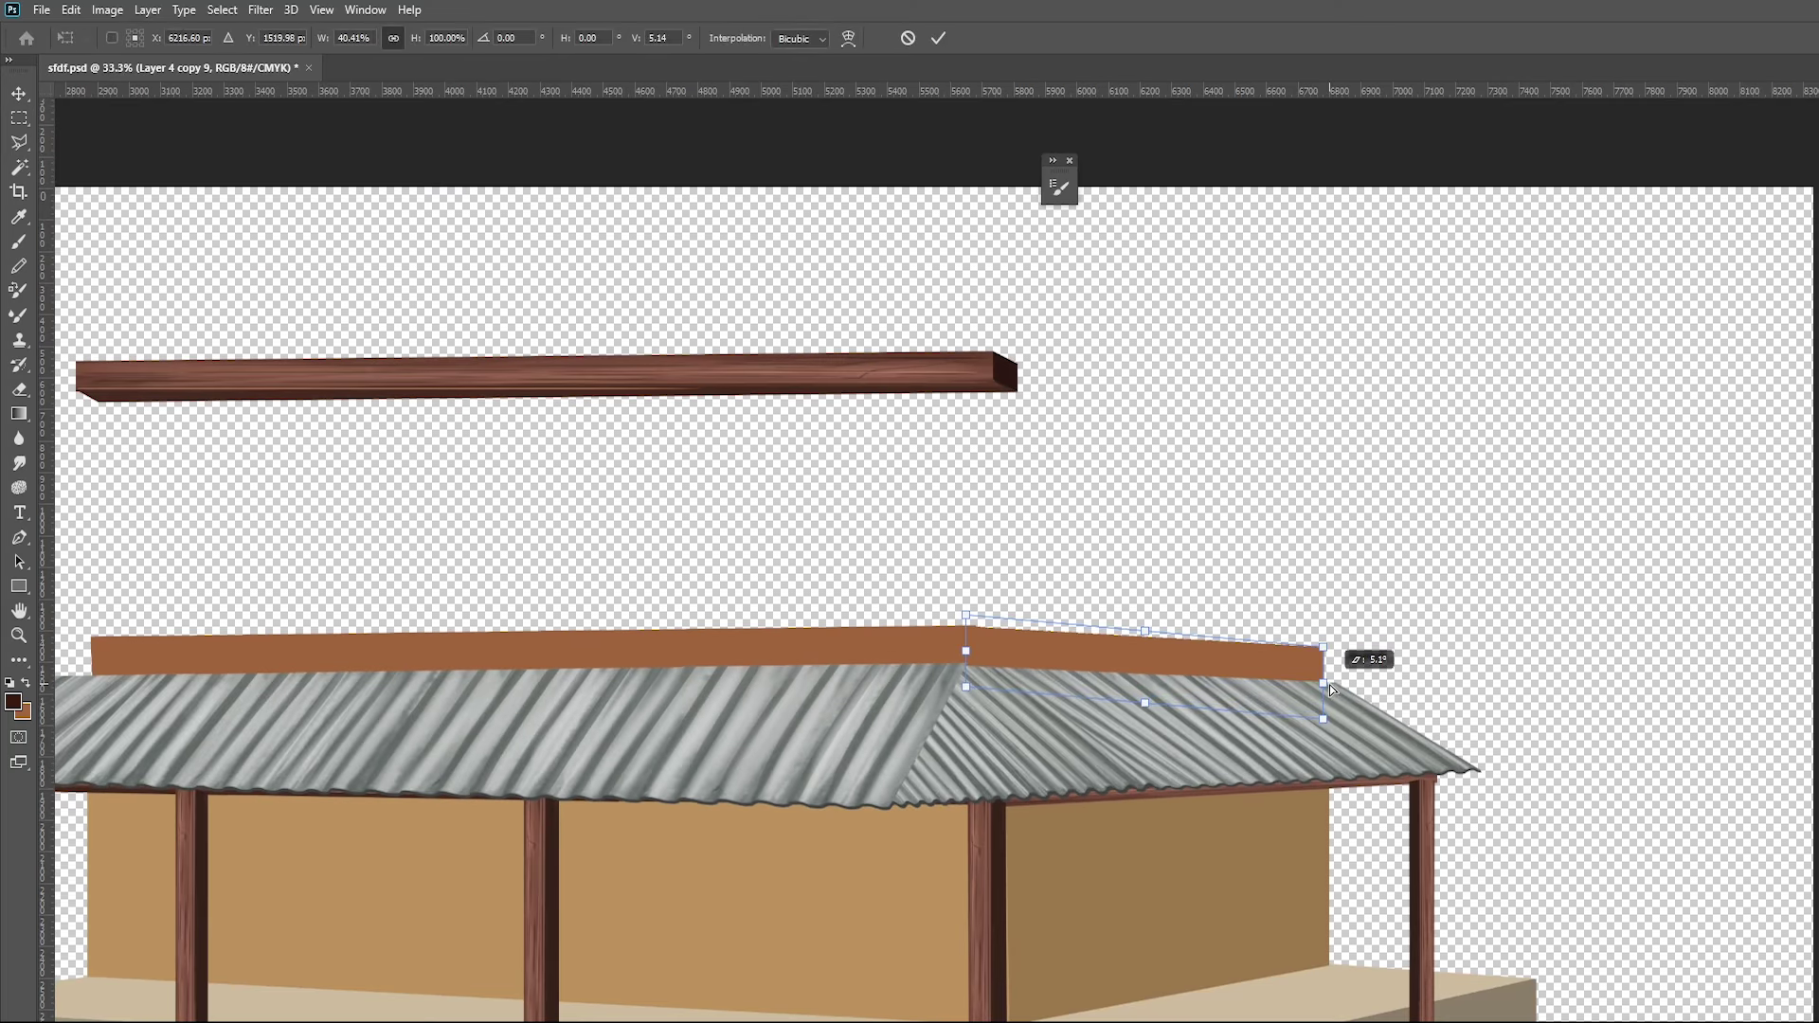
{"action": "key", "text": "Return"}
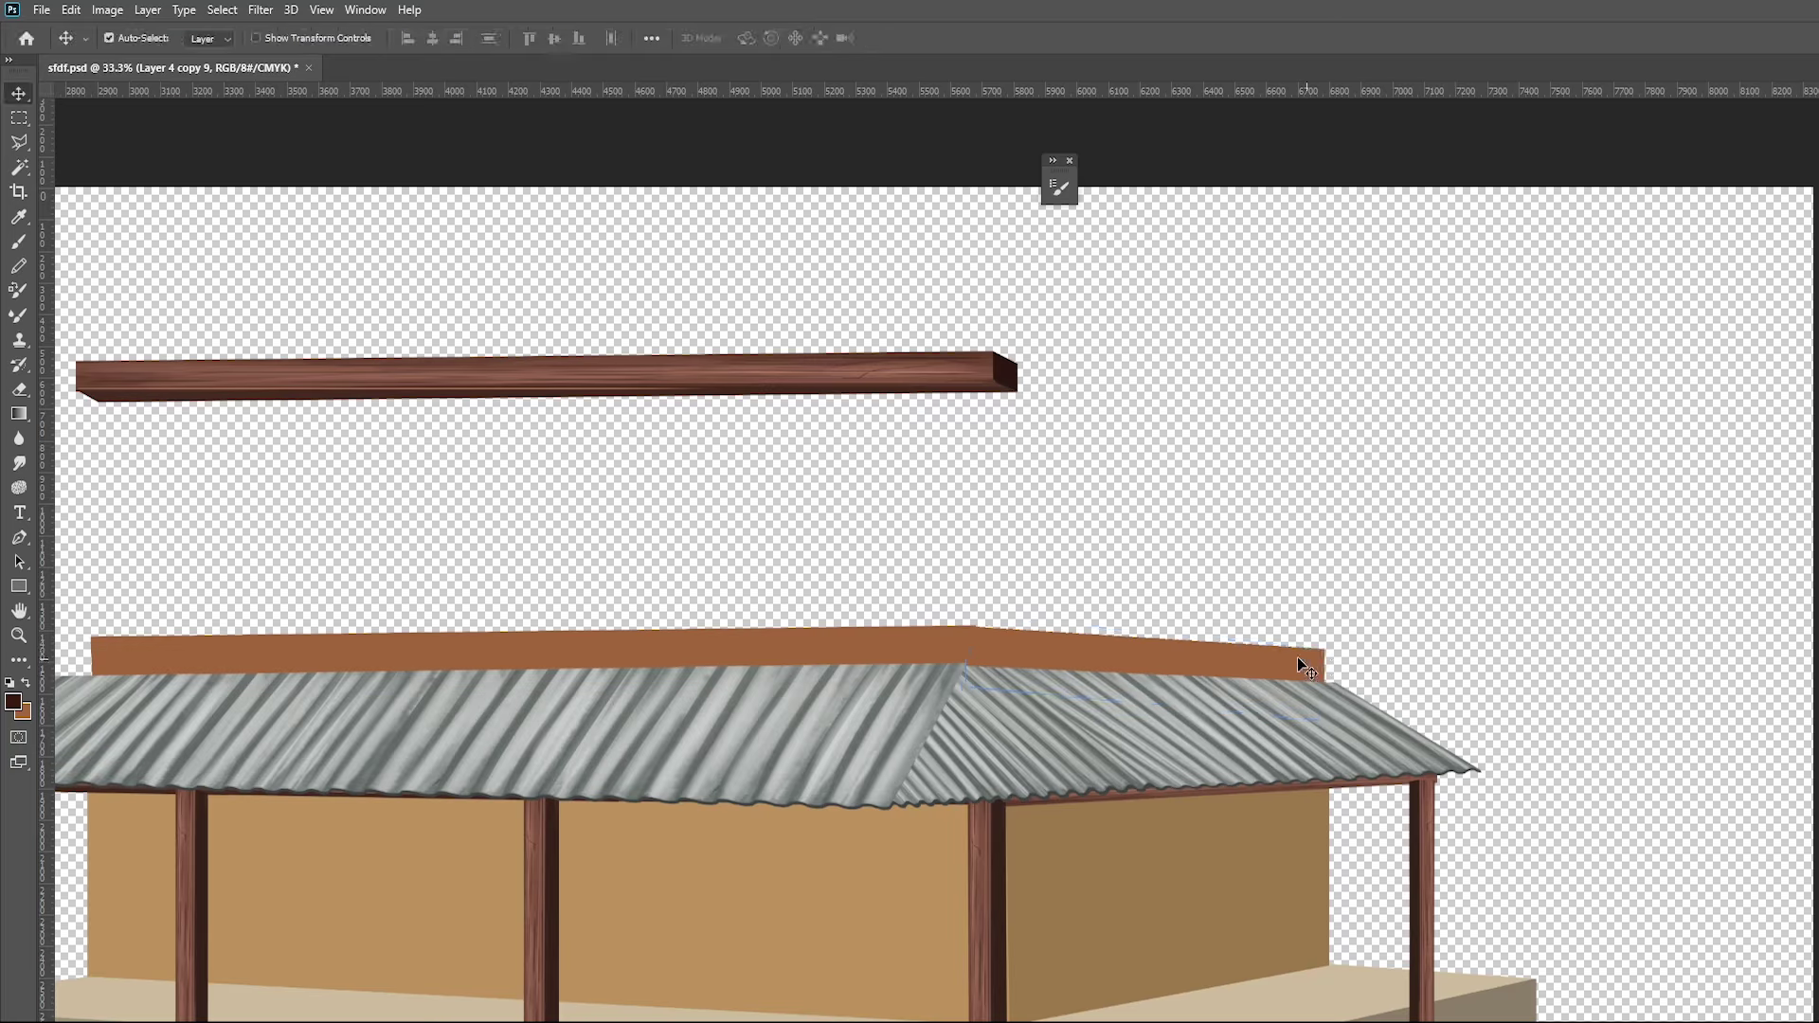
Lower the side face's lightness and nudge it up and sideways to meet the front corner
{"action": "key", "text": "ctrl+u"}
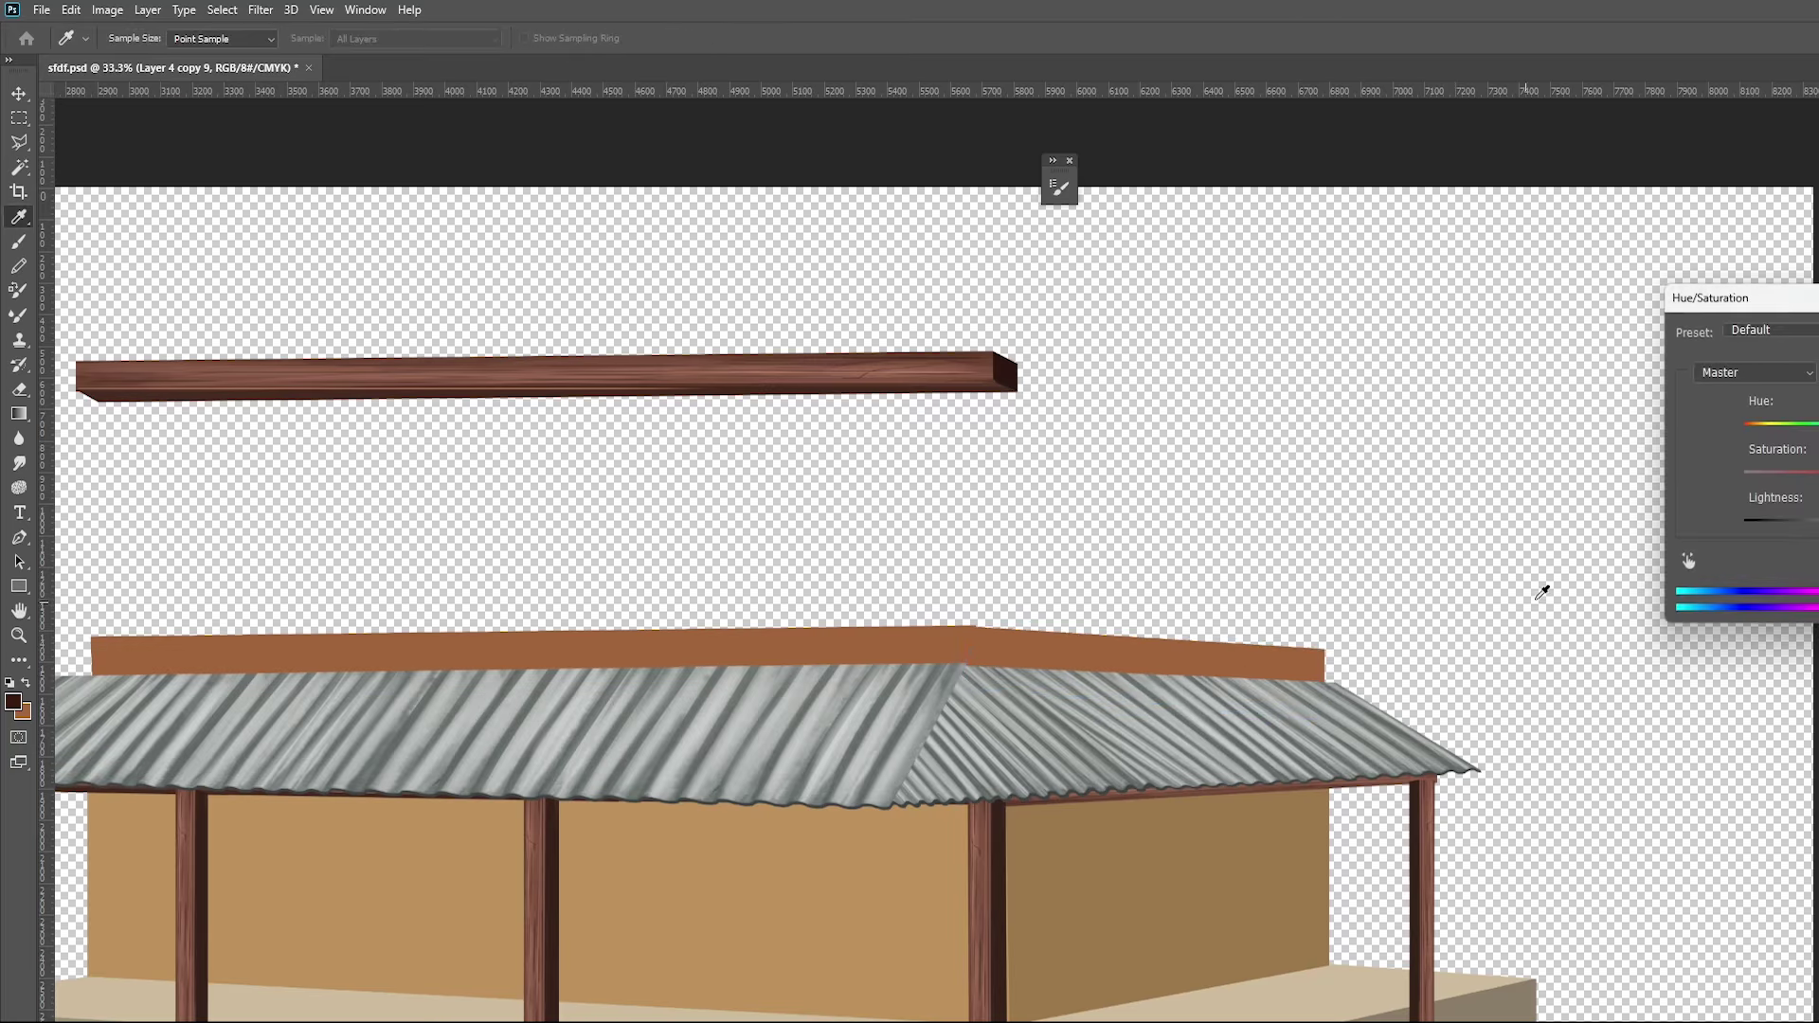
{"action": "key", "text": "shift+Down"}
{"action": "key", "text": "shift+Down"}
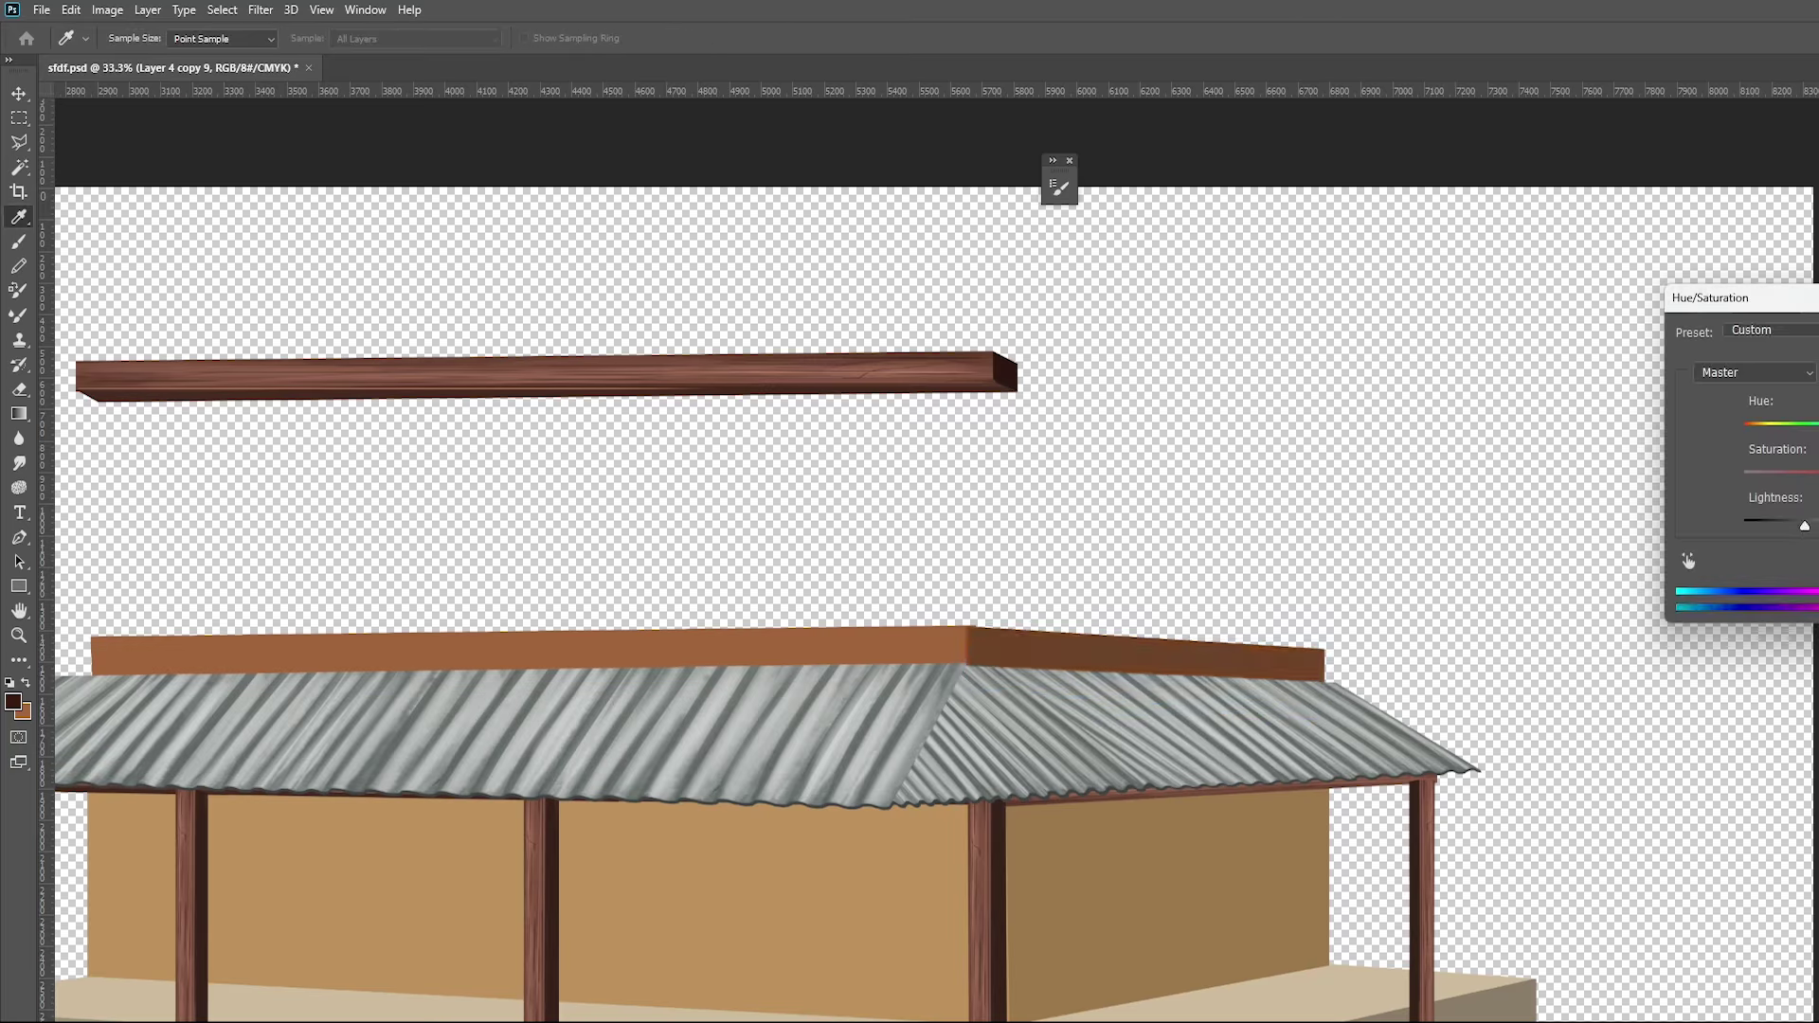
{"action": "key", "text": "Return"}
{"action": "scroll", "coordinate": [994, 650], "scroll_direction": "up", "scroll_amount": 1}
{"action": "scroll", "coordinate": [985, 644], "scroll_direction": "up", "scroll_amount": 2}
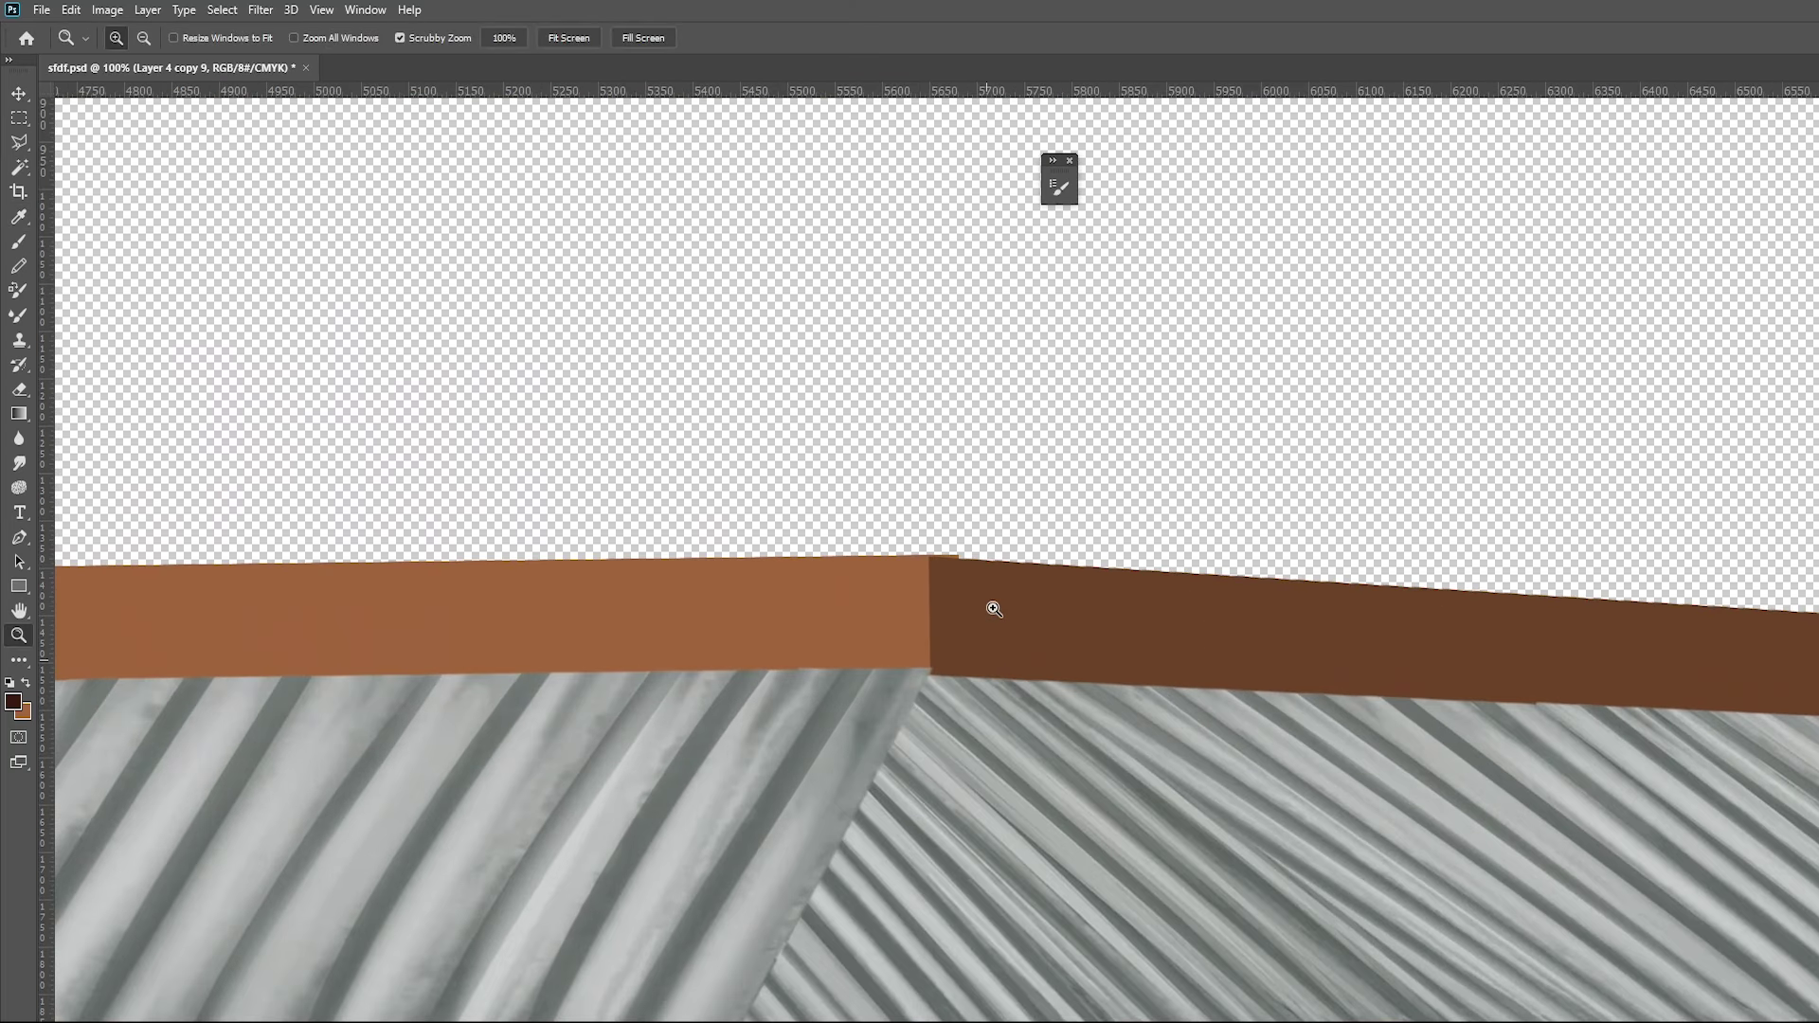
{"action": "key", "text": "shift+Right"}
{"action": "key", "text": "shift+Right"}
{"action": "key", "text": "shift+Right"}
{"action": "key", "text": "shift+Left"}
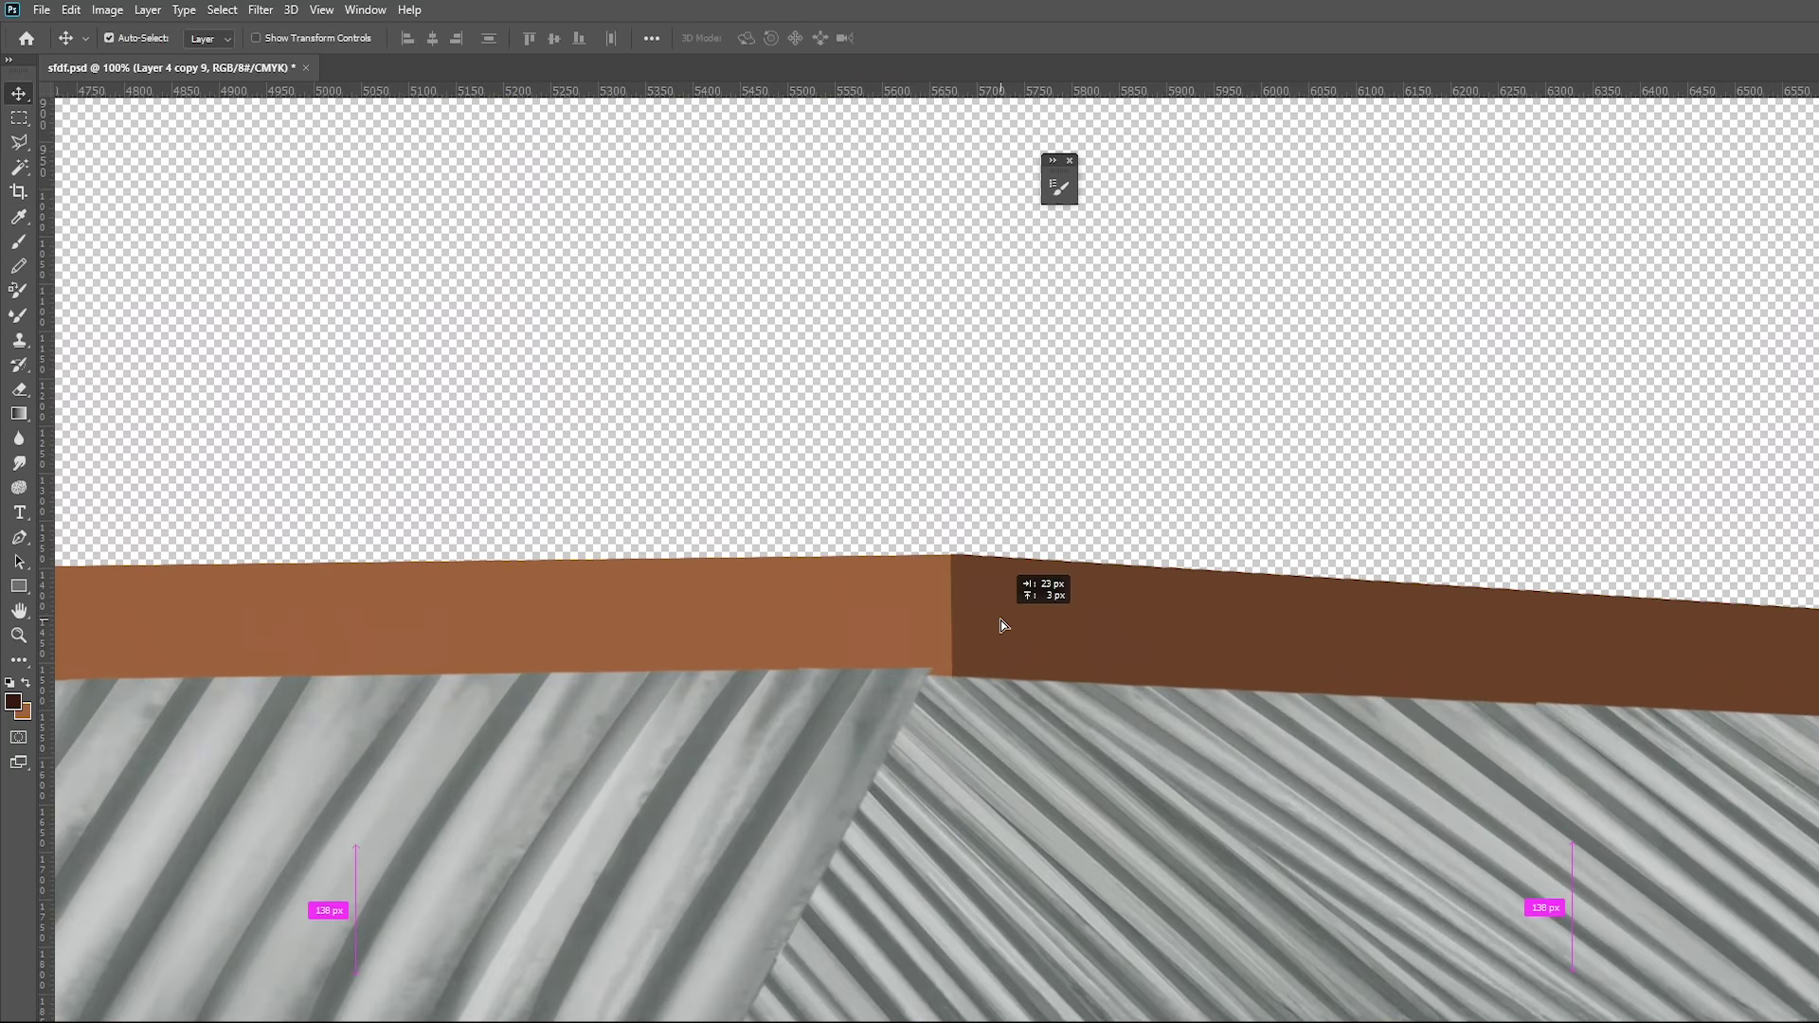
{"action": "key", "text": "Up"}
{"action": "key", "text": "Up"}
{"action": "key", "text": "Up"}
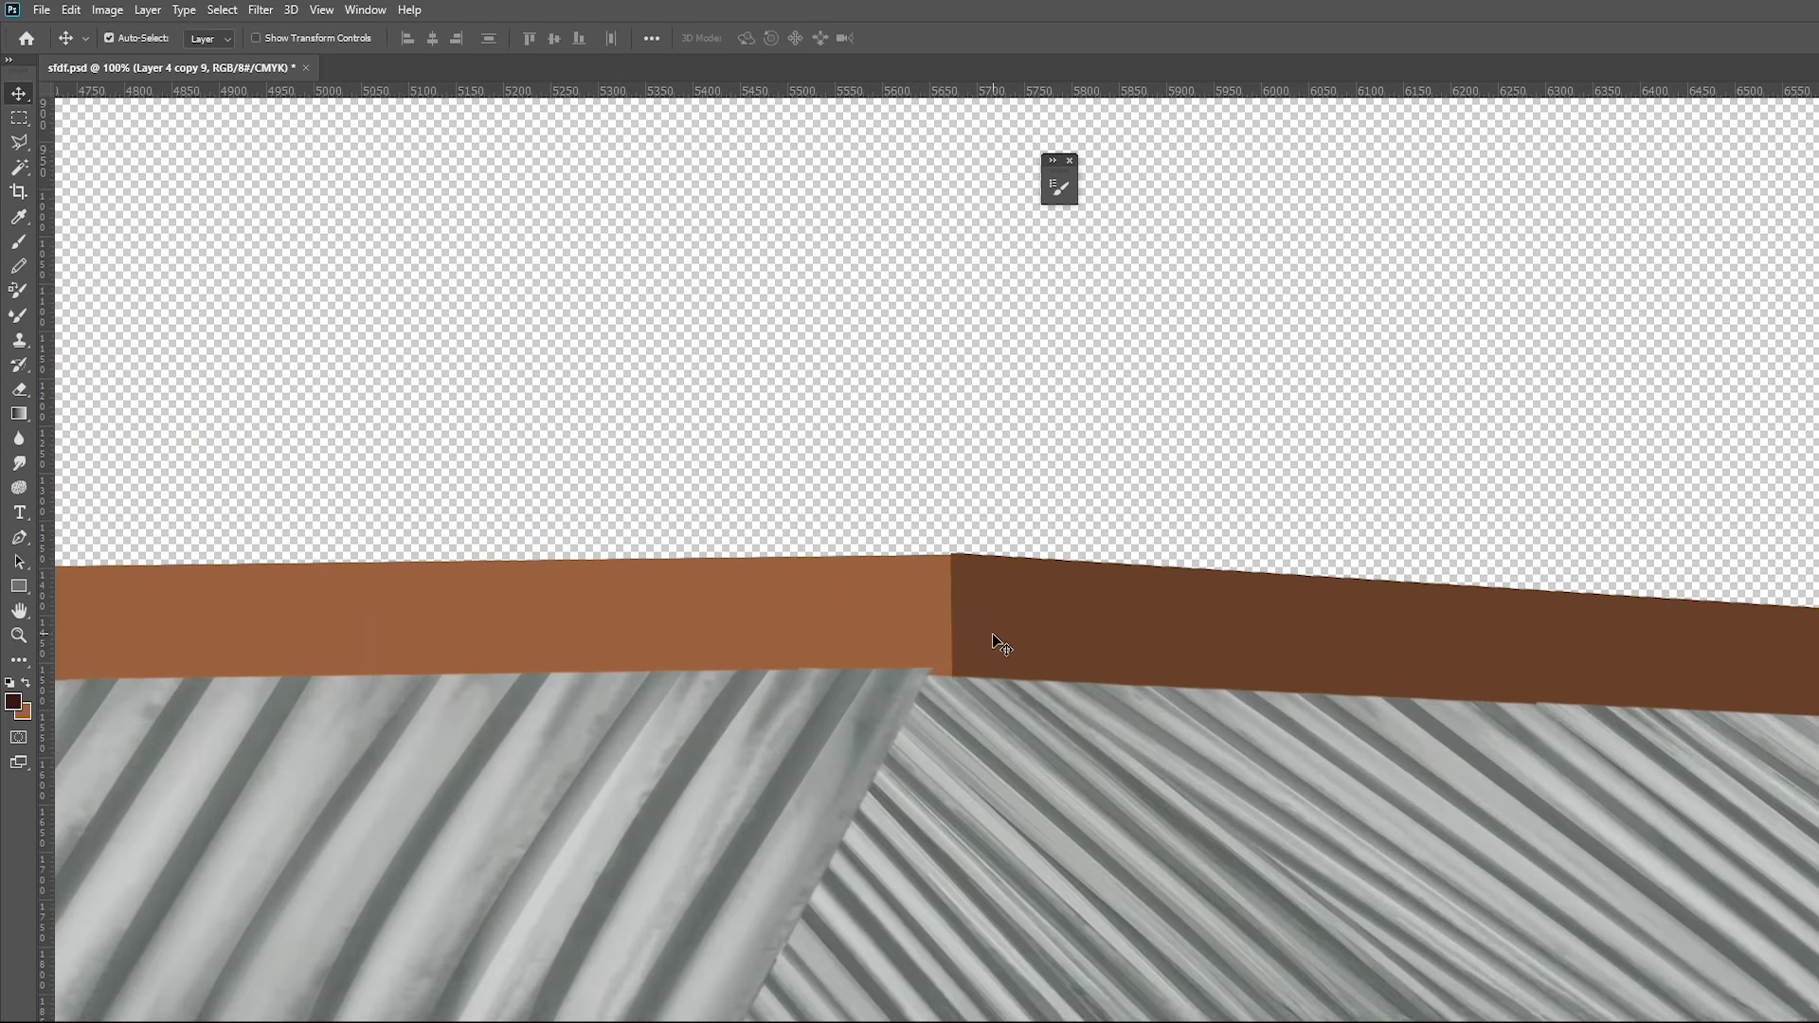
Try narrowing the corrugated metal roof piece, then undo and leave it unchanged
{"action": "left_click", "coordinate": [937, 722]}
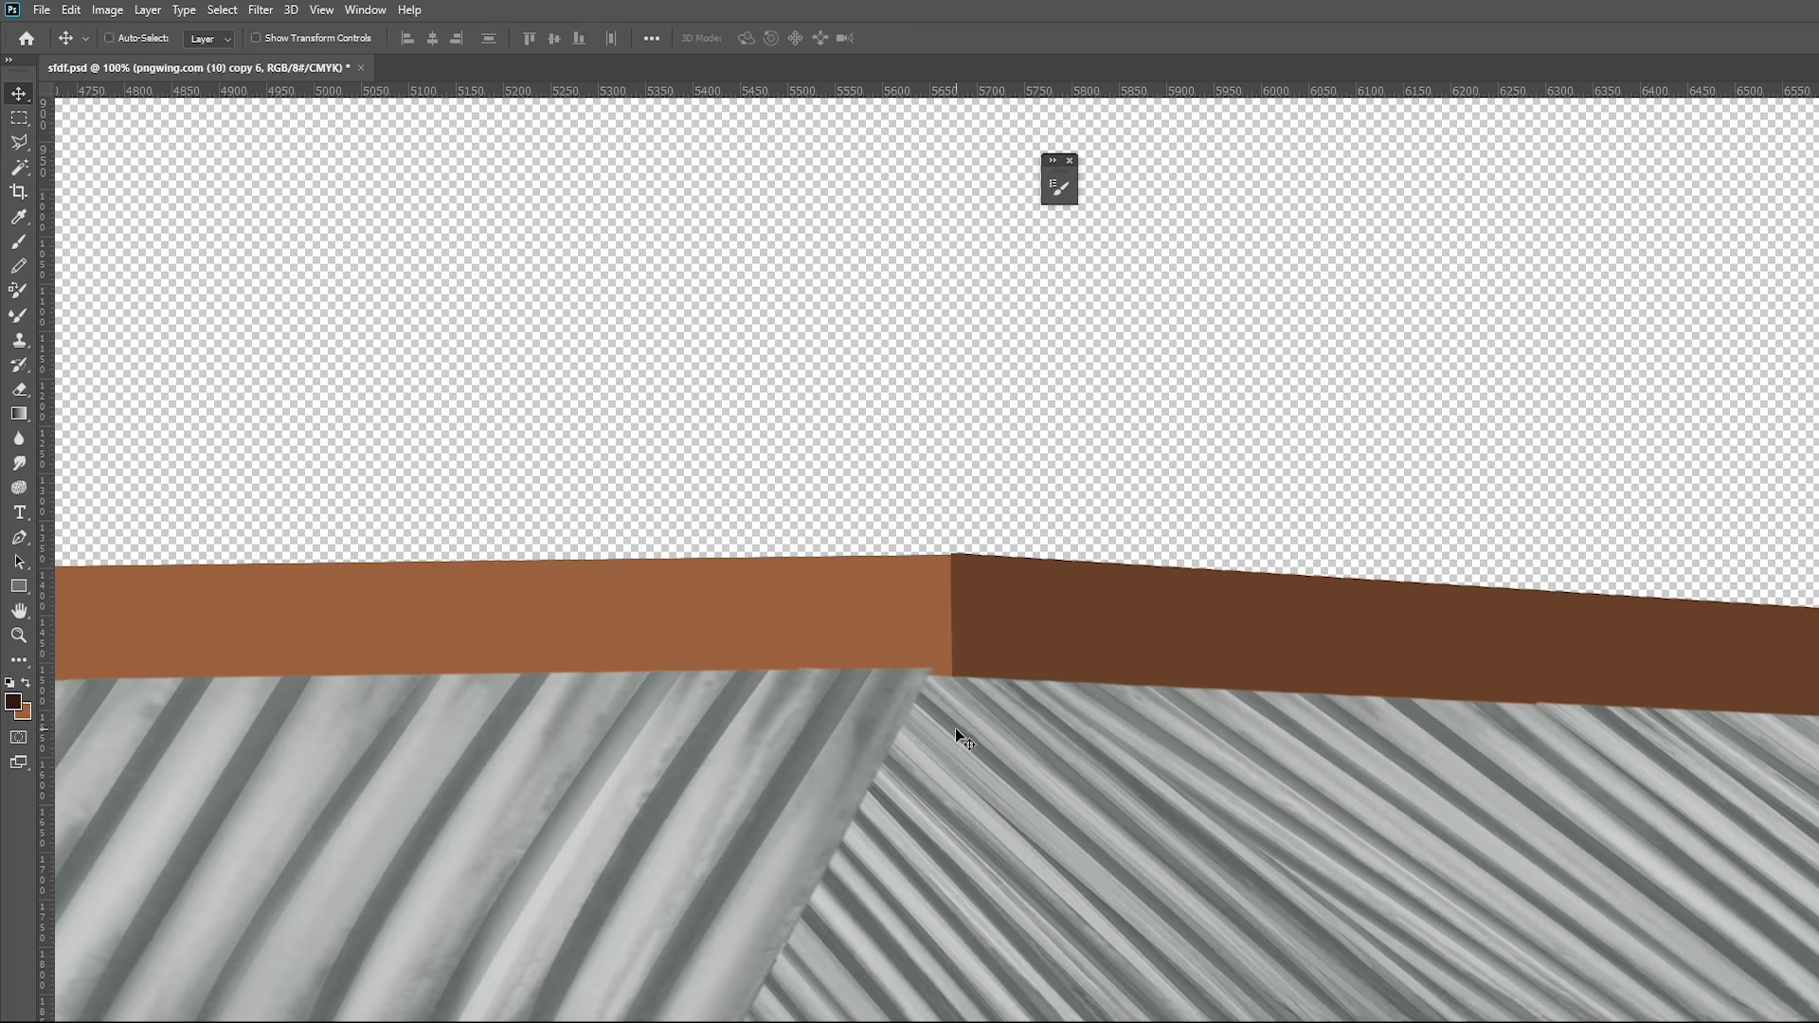
{"action": "key", "text": "ctrl+t"}
{"action": "left_click_drag", "start_coordinate": [657, 885], "coordinate": [711, 885]}
{"action": "key", "text": "ctrl+z"}
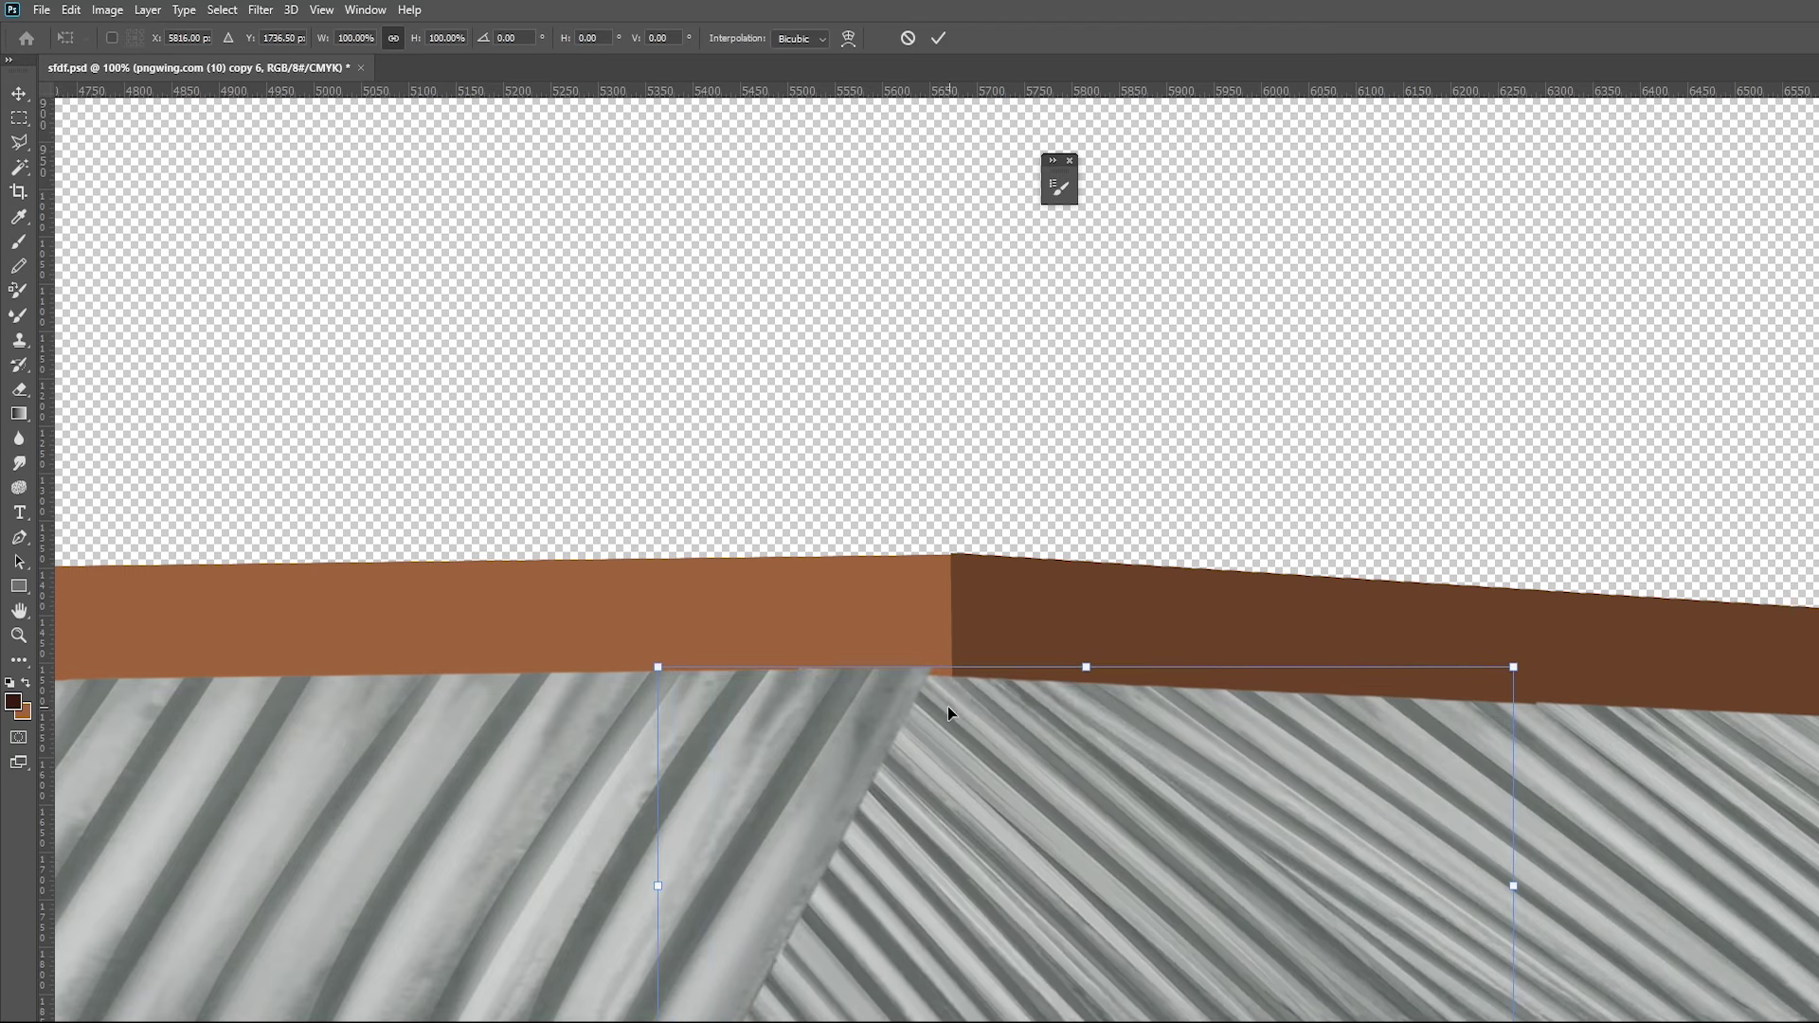
{"action": "key", "text": "Return"}
Copy the wooden beam down and line it up with the brown band's top
{"action": "scroll", "coordinate": [966, 709], "scroll_direction": "down", "scroll_amount": 1}
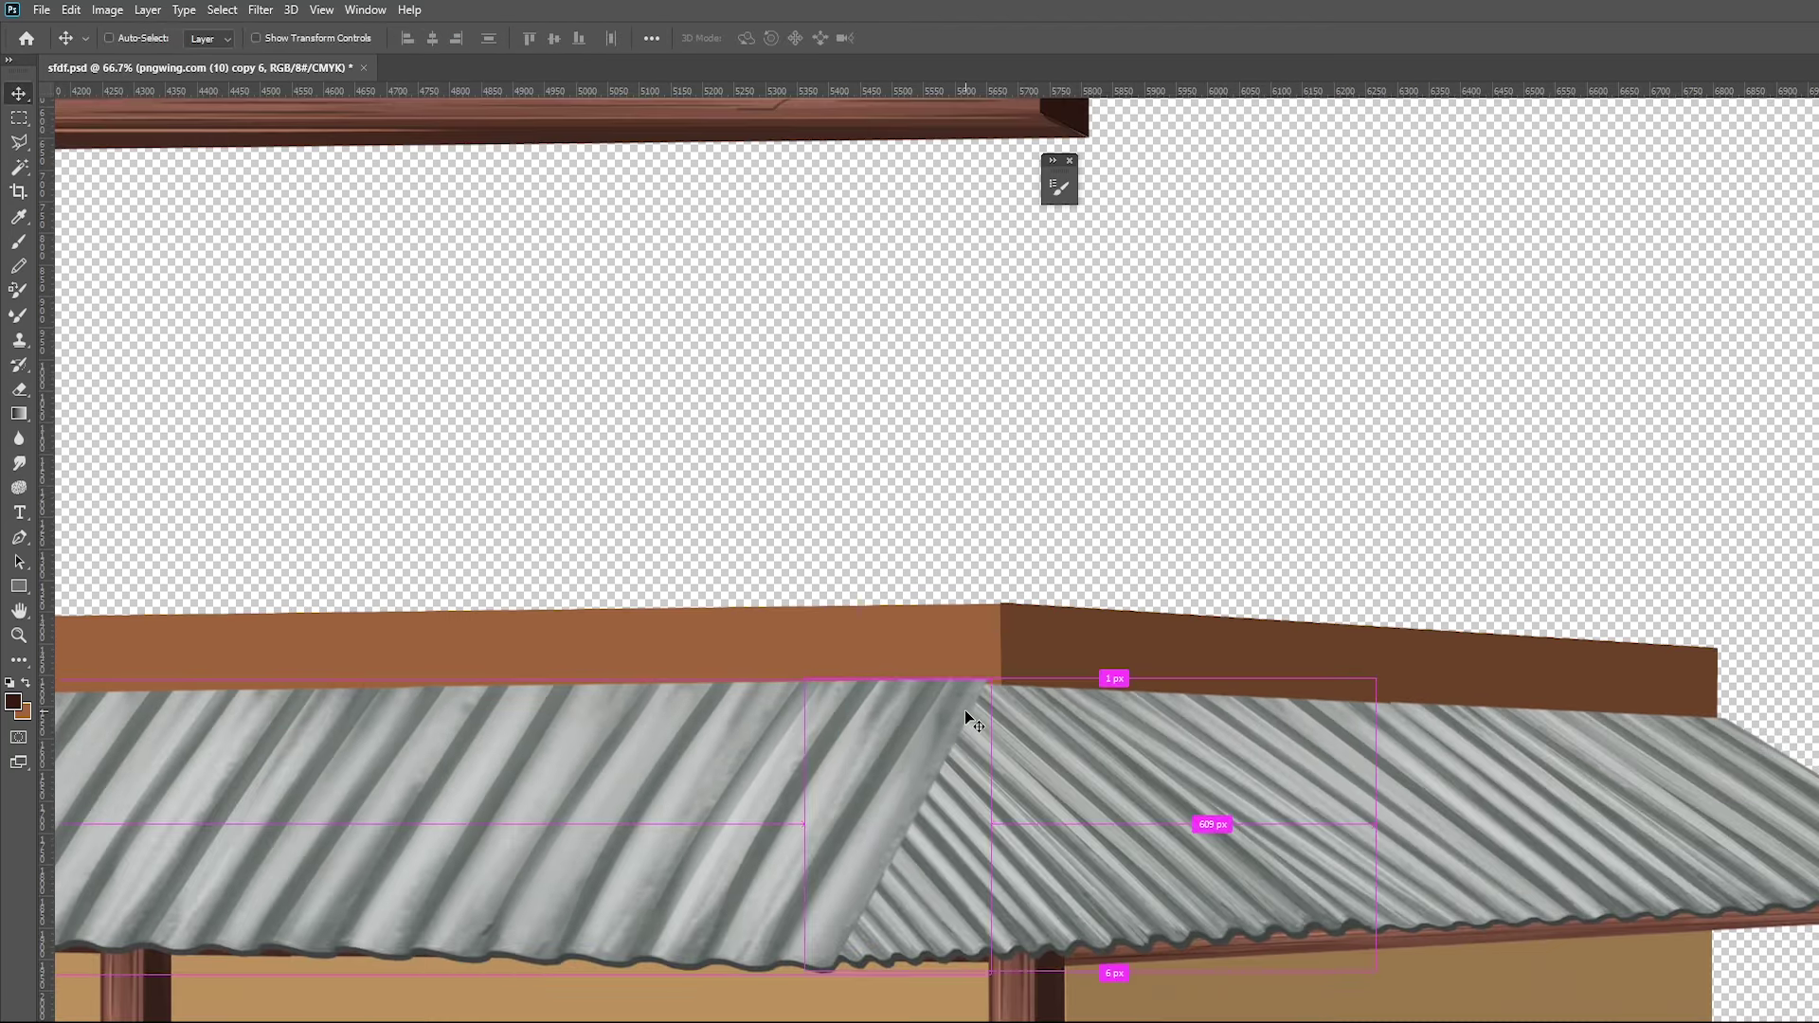
{"action": "scroll", "coordinate": [964, 708], "scroll_direction": "down", "scroll_amount": 1}
{"action": "scroll", "coordinate": [965, 709], "scroll_direction": "down", "scroll_amount": 1}
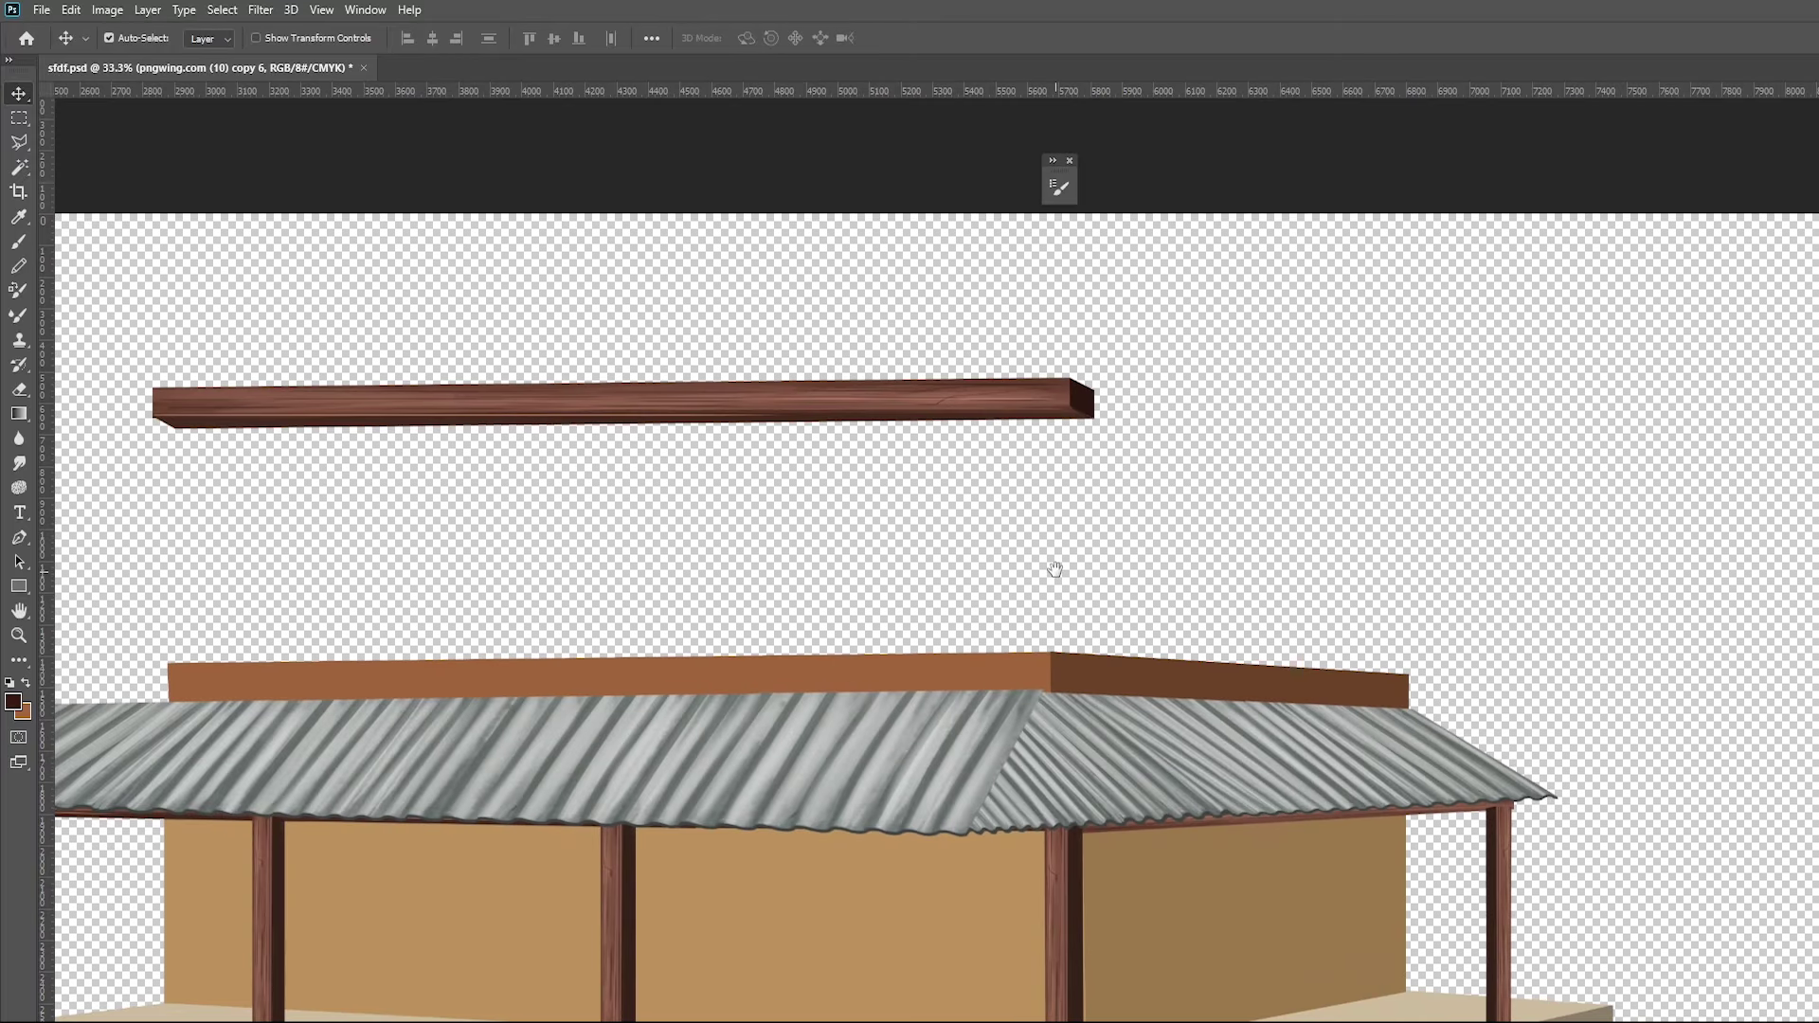
{"action": "left_click_drag", "start_coordinate": [1054, 569], "coordinate": [1193, 621]}
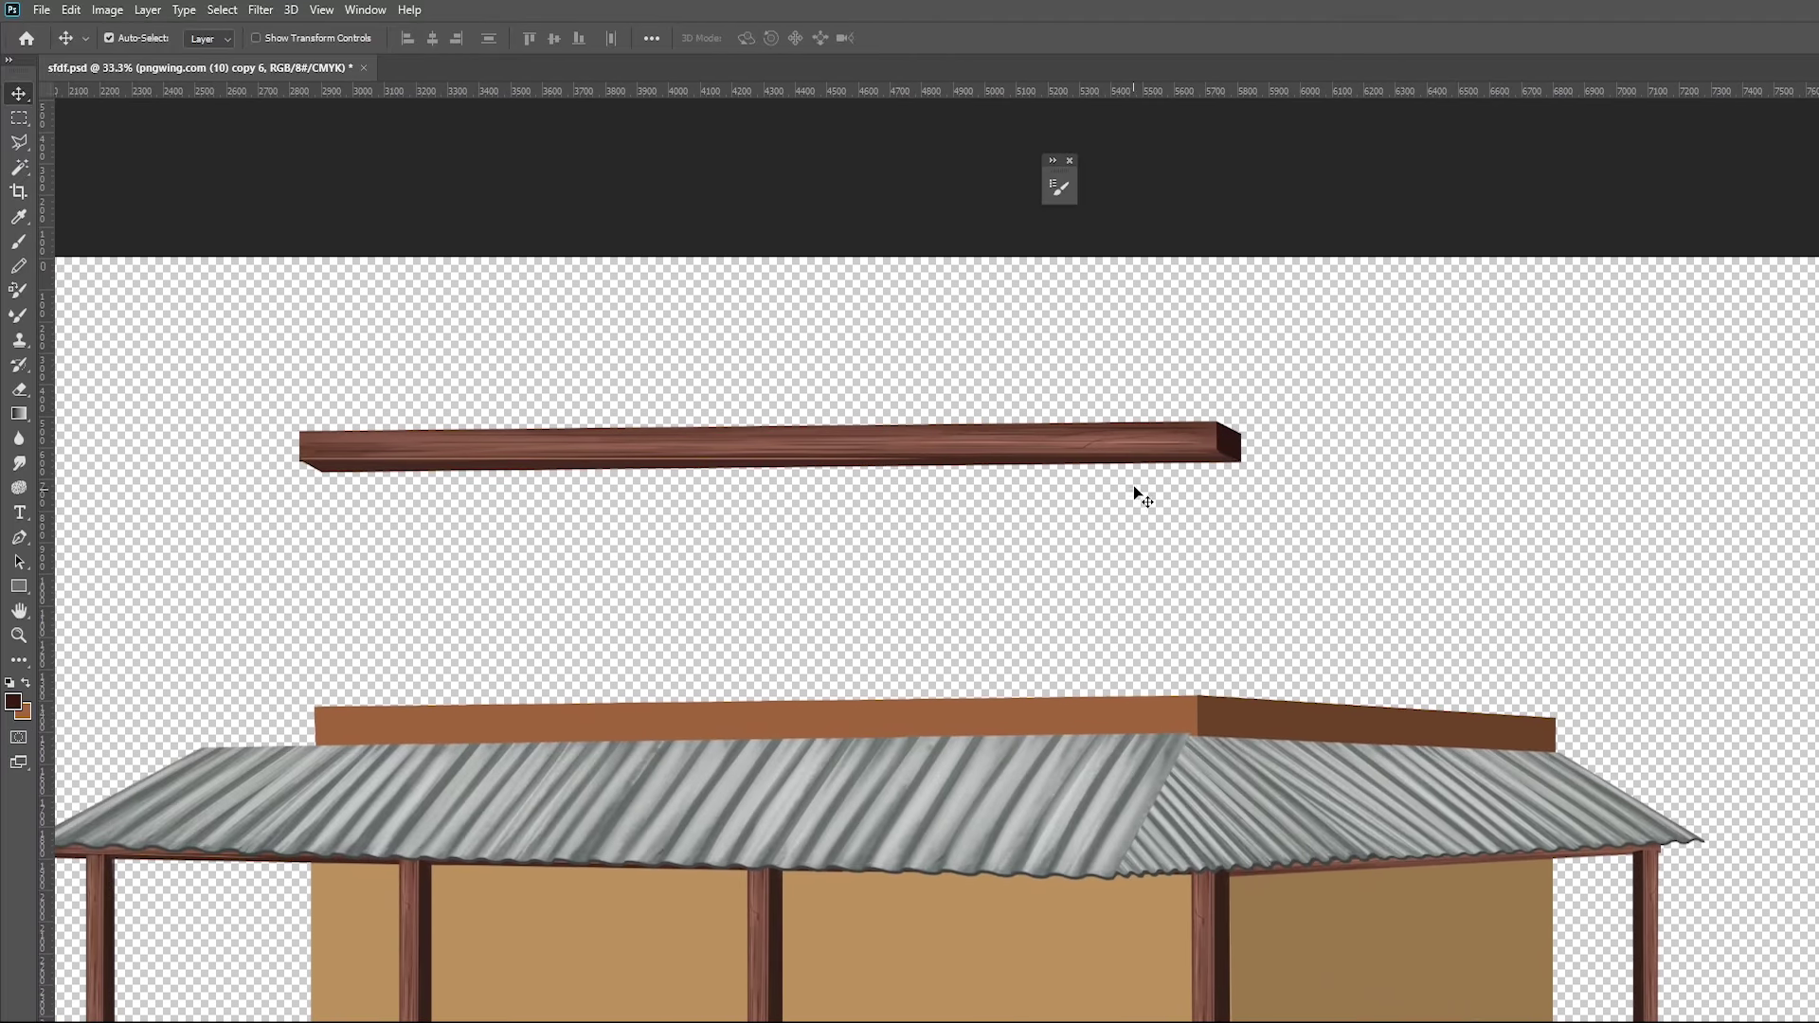
{"action": "mouse_move", "coordinate": [1151, 454]}
{"action": "left_mouse_down"}
{"action": "mouse_move", "coordinate": [1120, 693]}
{"action": "mouse_move", "coordinate": [1283, 611]}
{"action": "left_mouse_up"}
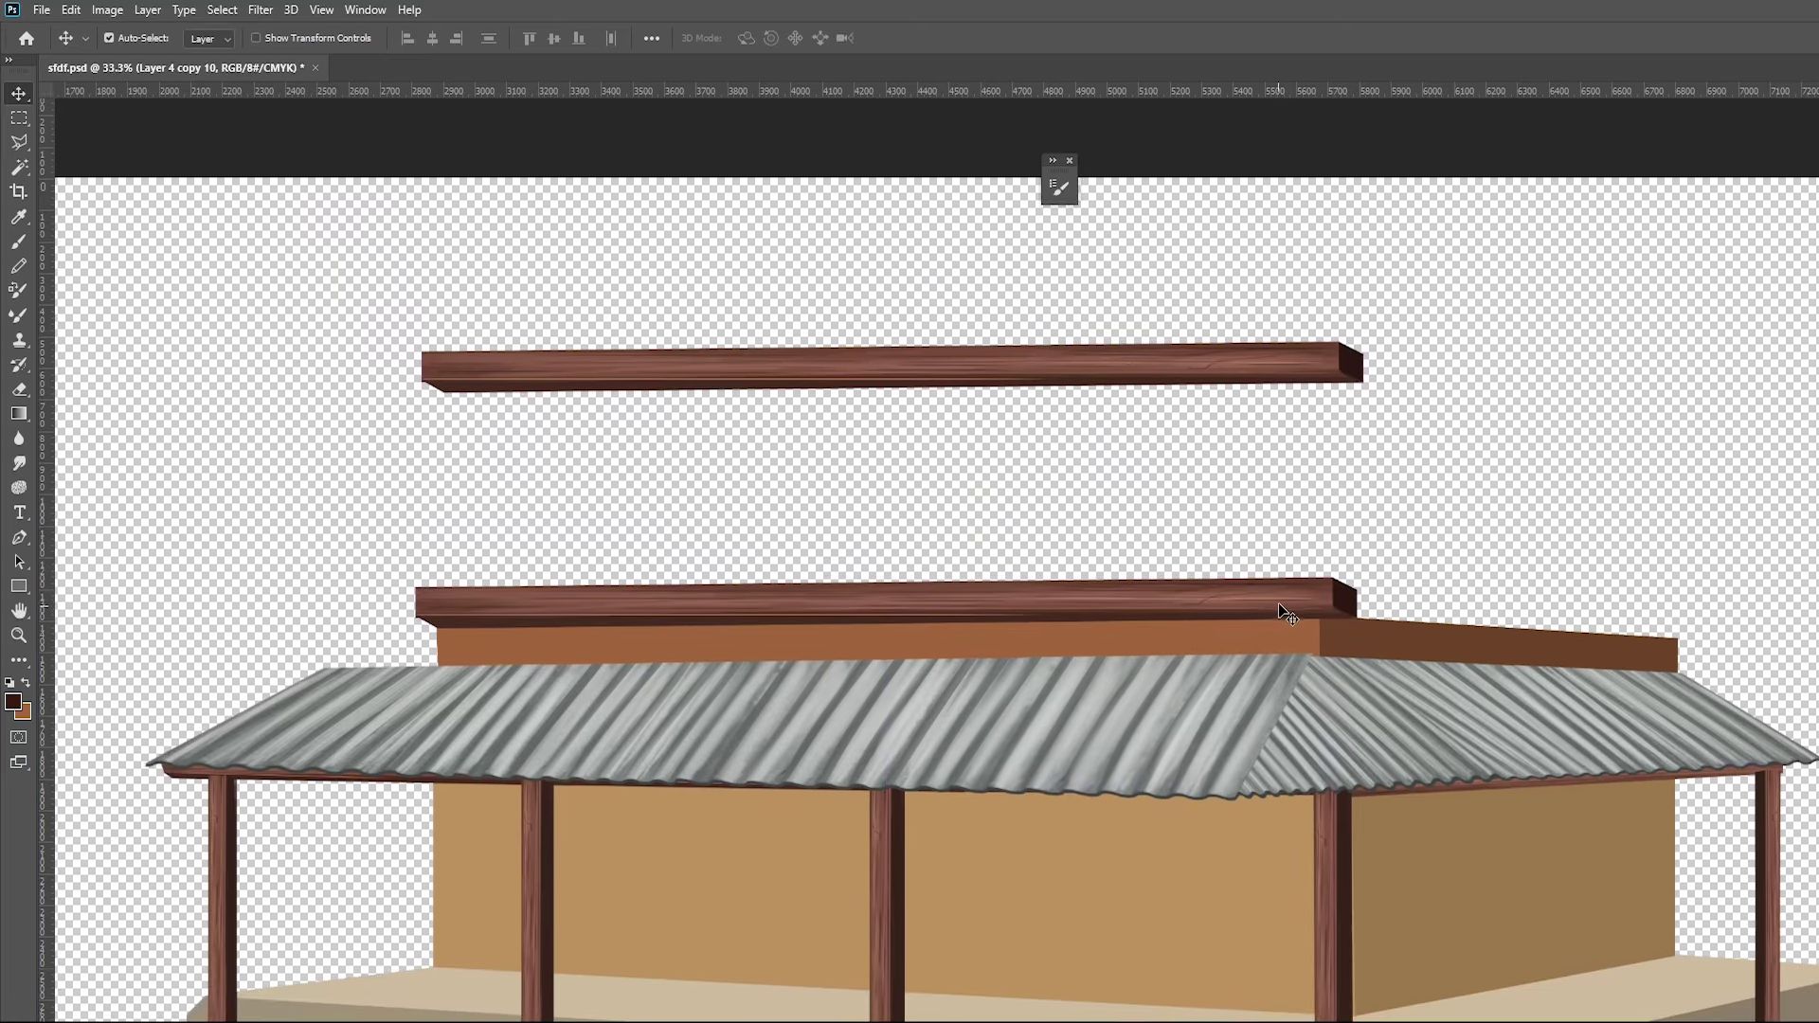
{"action": "mouse_move", "coordinate": [1165, 593]}
{"action": "left_mouse_down"}
{"action": "mouse_move", "coordinate": [1192, 628]}
{"action": "mouse_move", "coordinate": [1148, 690]}
{"action": "left_mouse_up"}
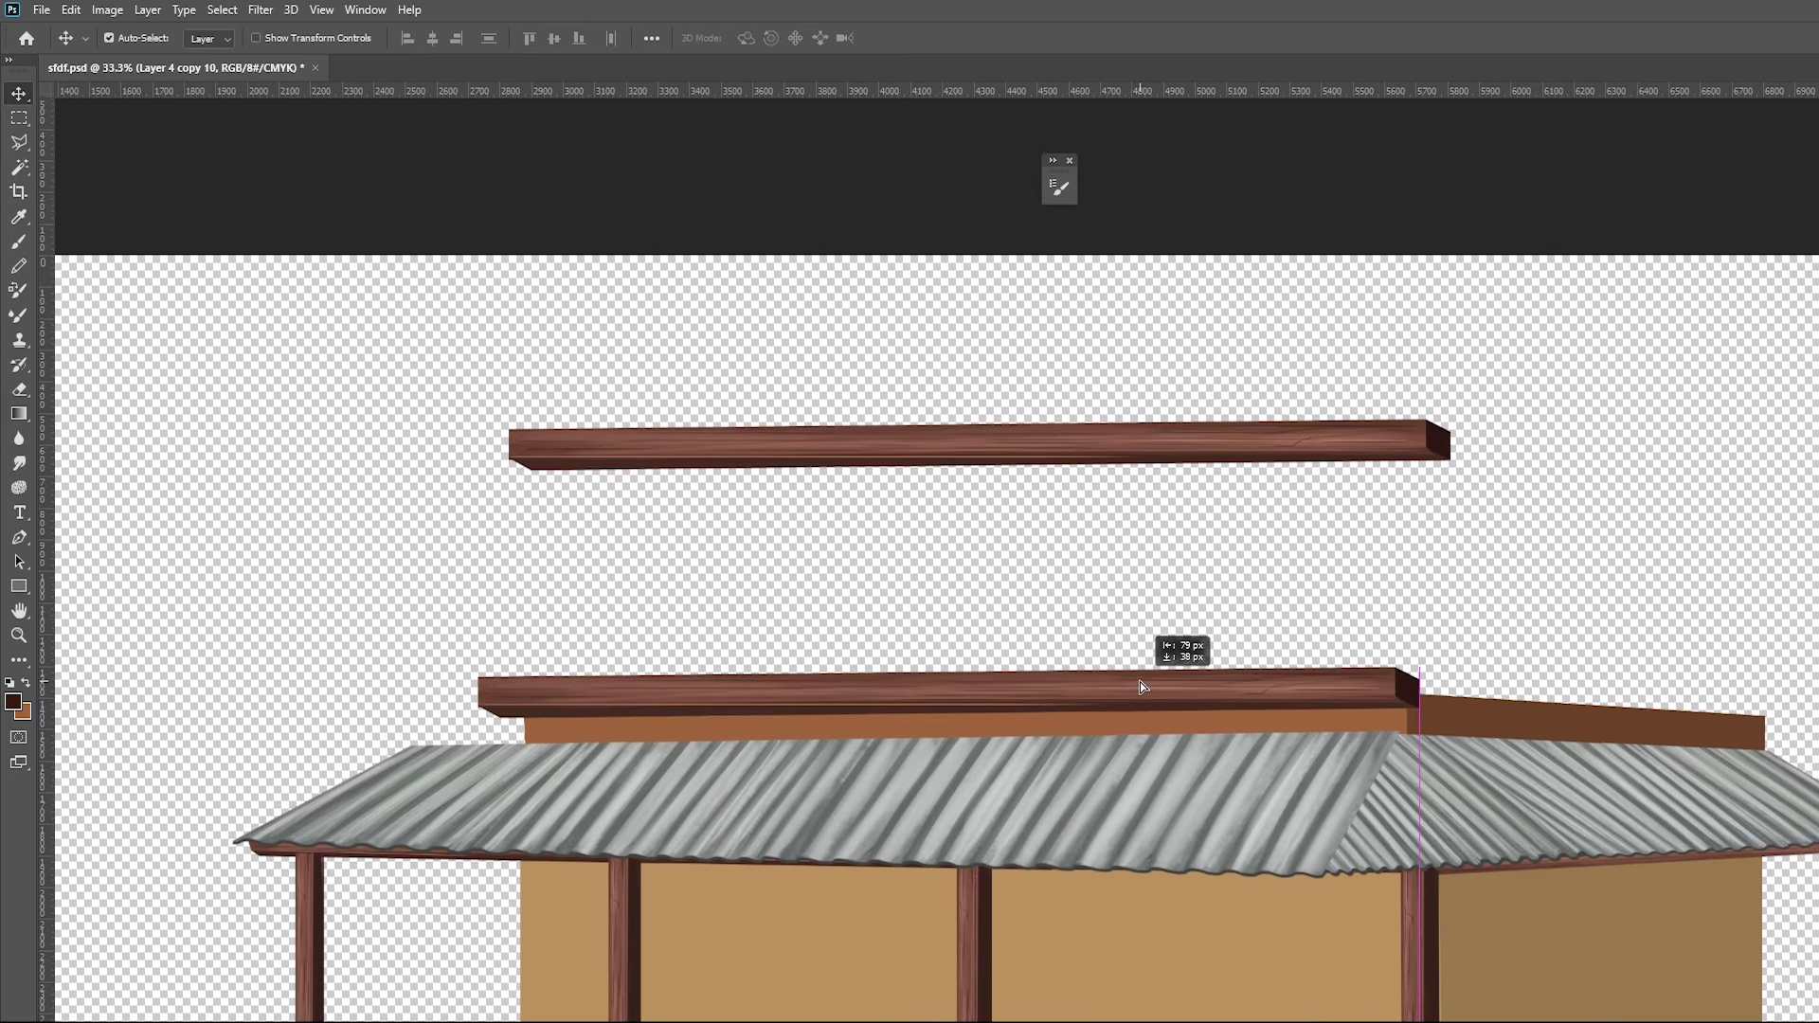
{"action": "mouse_move", "coordinate": [1148, 690]}
{"action": "left_mouse_down"}
{"action": "mouse_move", "coordinate": [1137, 704]}
{"action": "mouse_move", "coordinate": [1147, 678]}
{"action": "left_mouse_up"}
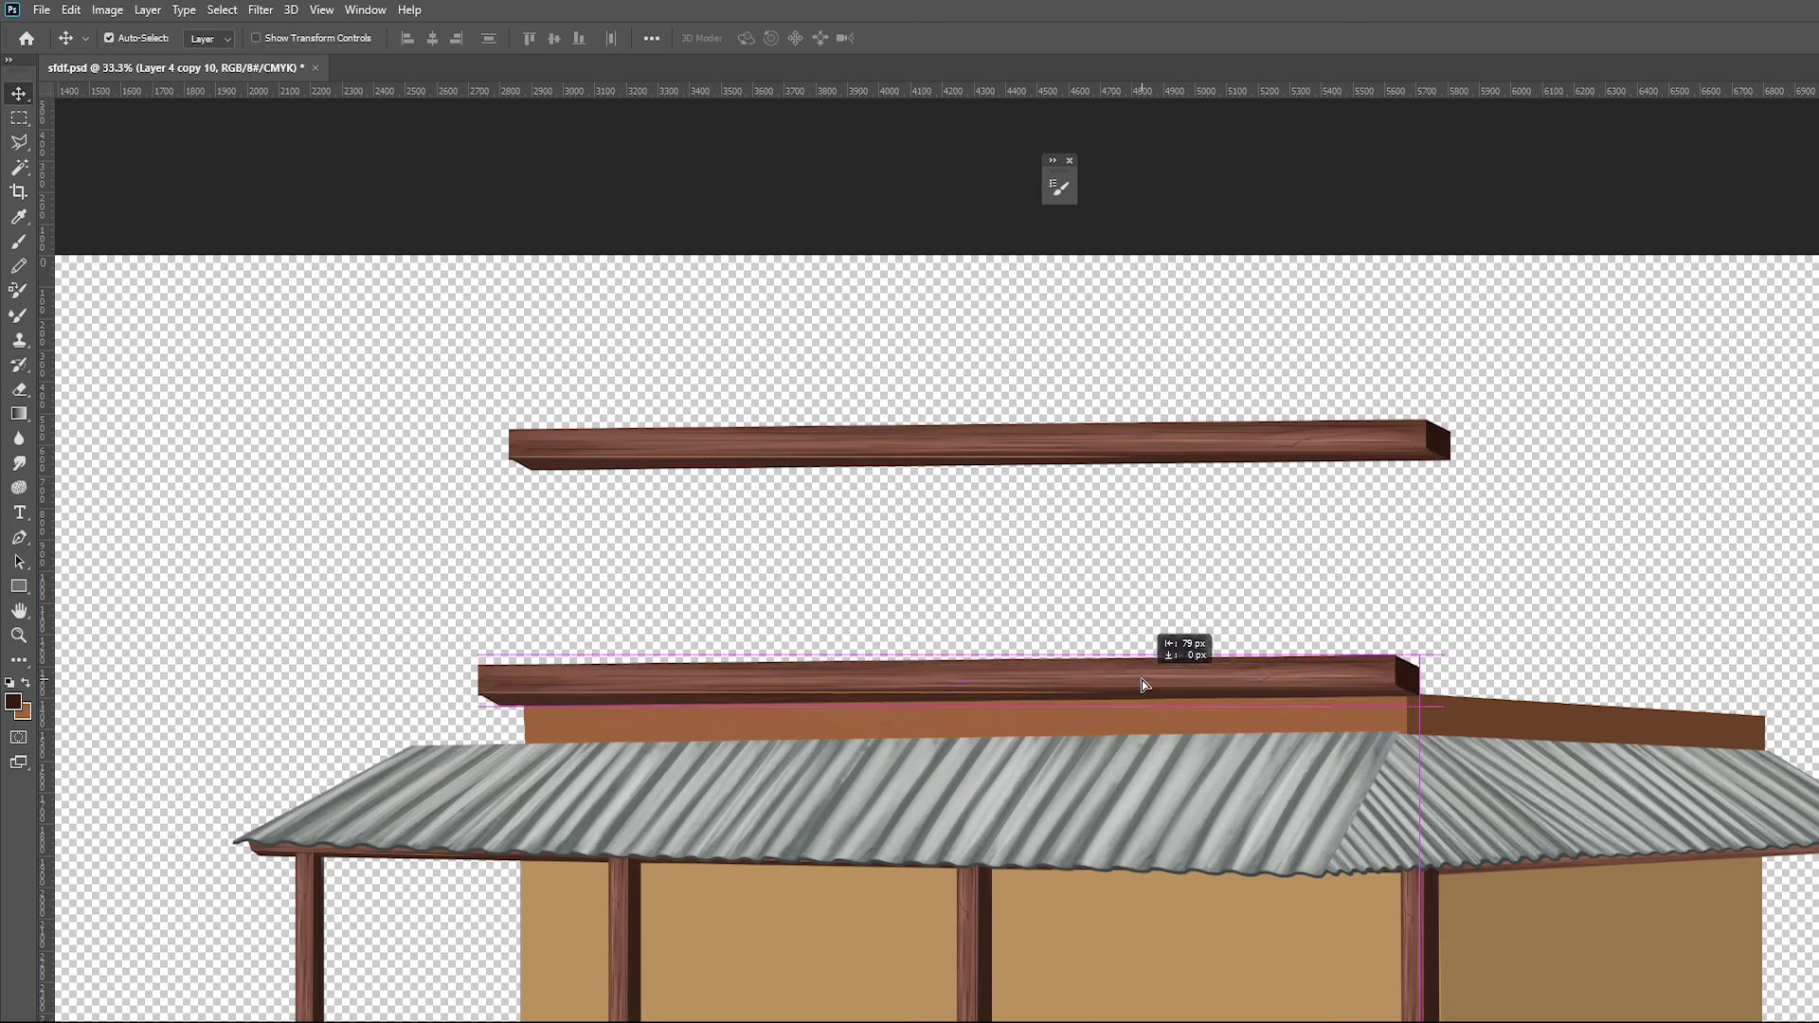
Flatten the beam copy into a thin cap and set it along the band's top edge
{"action": "key", "text": "ctrl+t"}
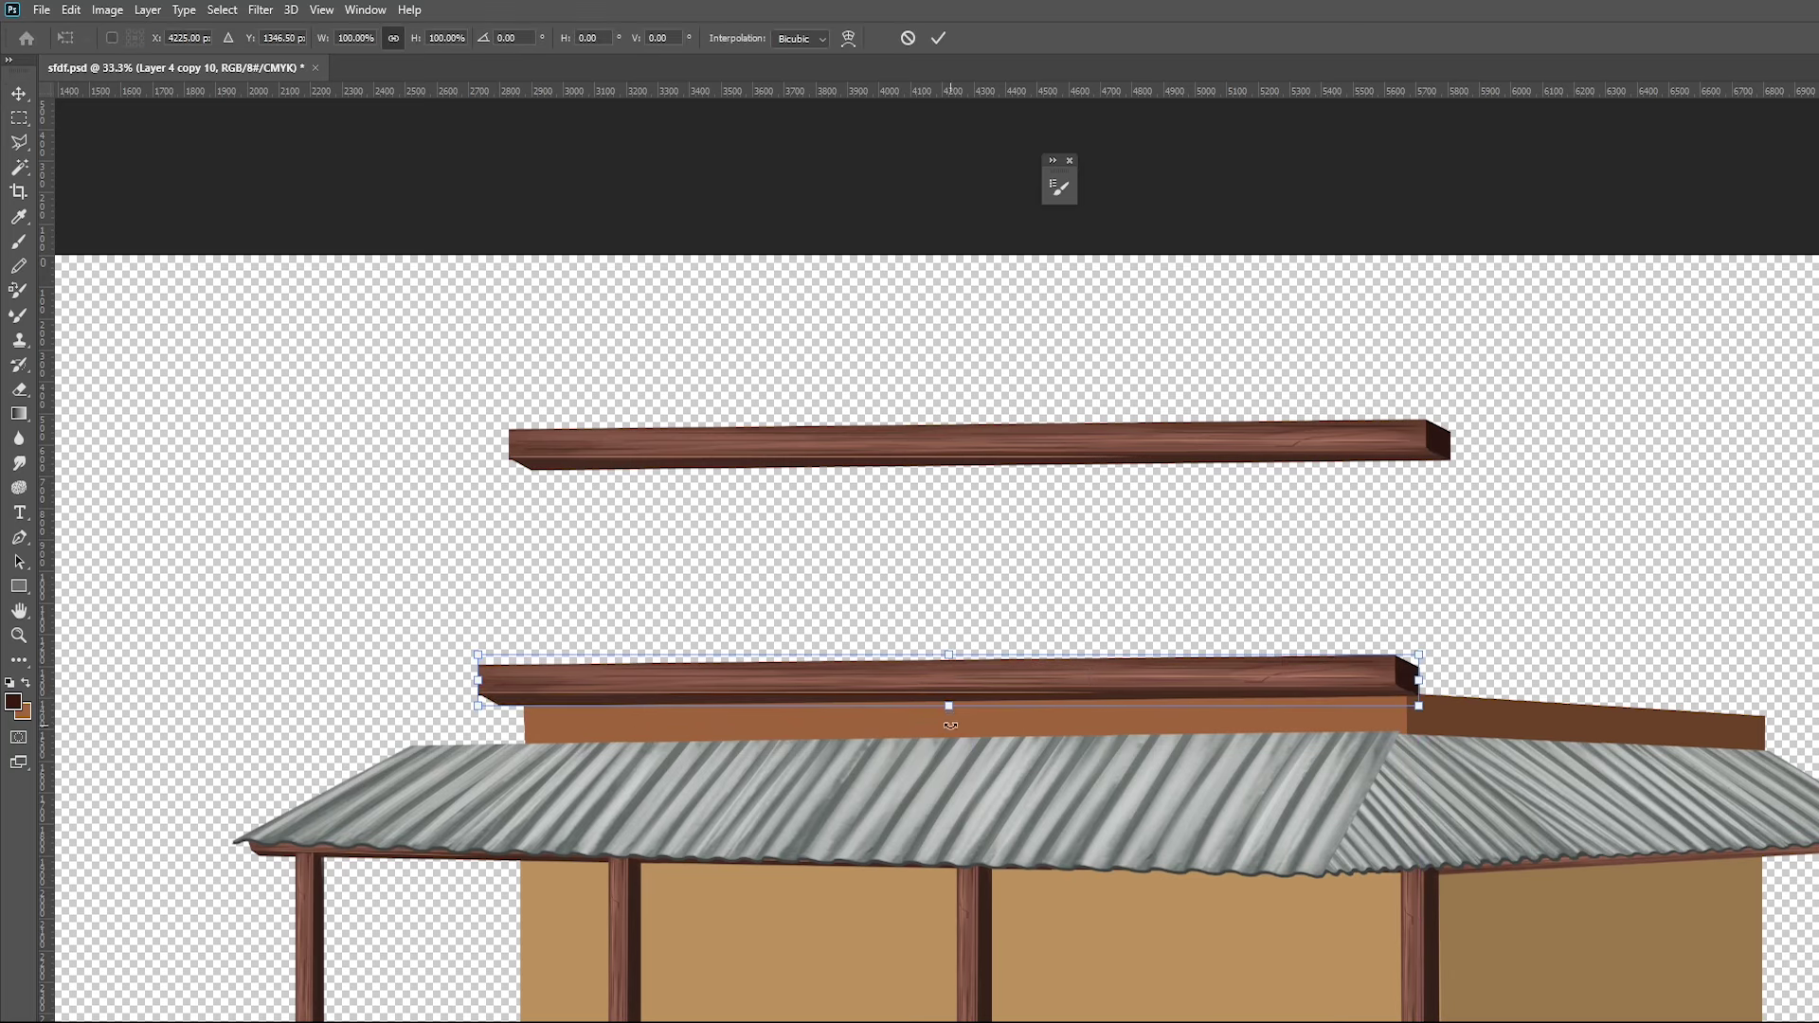
{"action": "left_click_drag", "start_coordinate": [951, 724], "coordinate": [964, 688]}
{"action": "key", "text": "Return"}
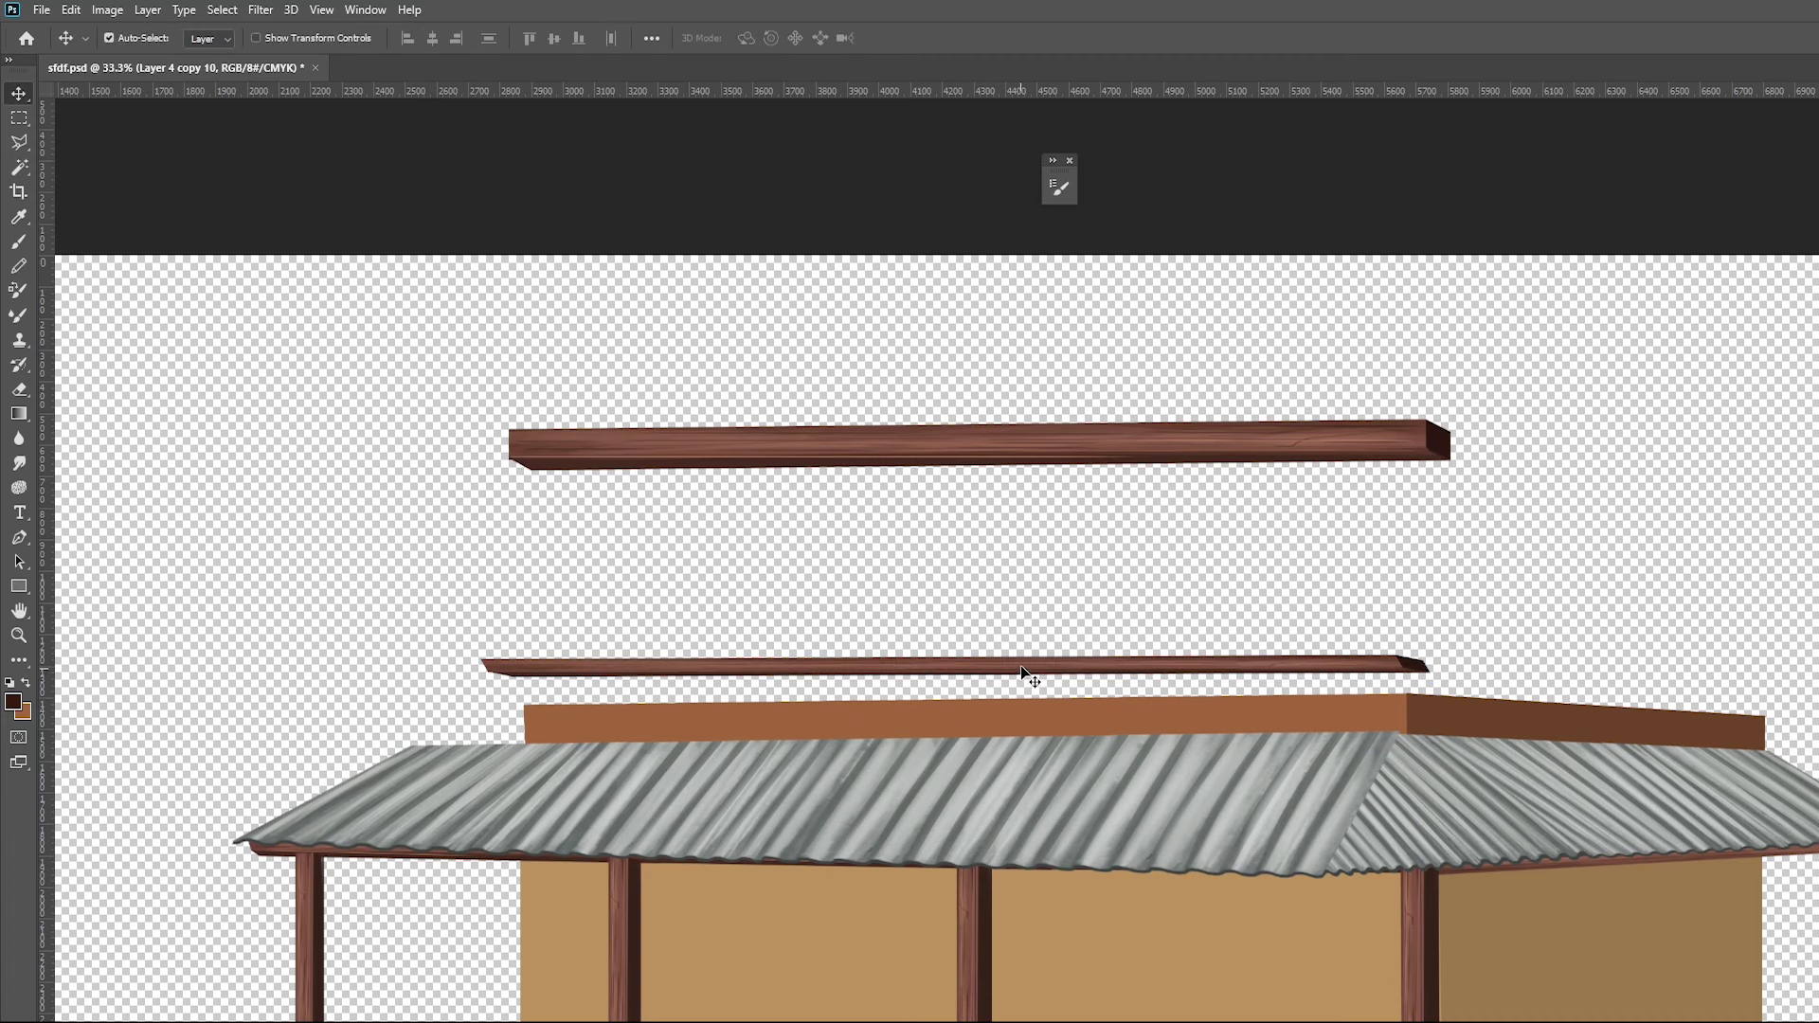
{"action": "scroll", "coordinate": [1023, 674], "scroll_direction": "up", "scroll_amount": 2, "text": "alt"}
{"action": "left_click_drag", "start_coordinate": [987, 658], "coordinate": [993, 698]}
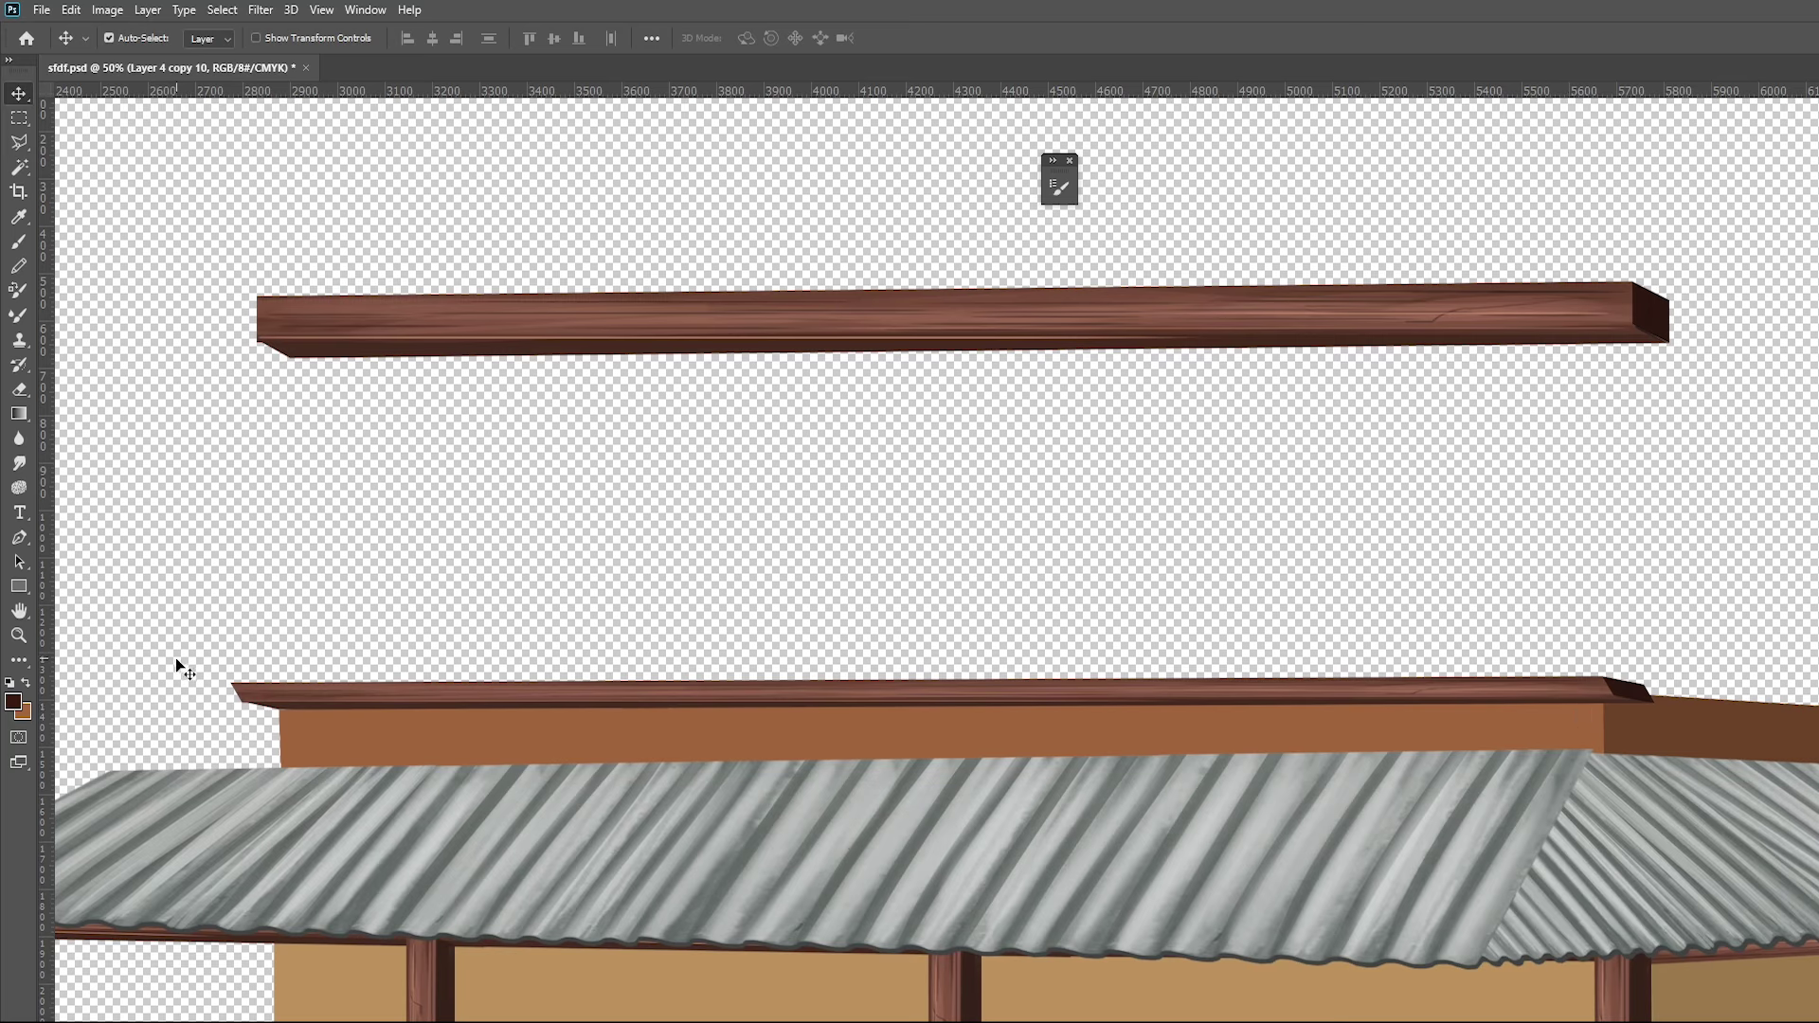
Add a copy of the wooden trim strip beneath the orange fascia on the left roof
{"action": "key", "text": "m"}
{"action": "left_click_drag", "start_coordinate": [171, 612], "coordinate": [244, 717]}
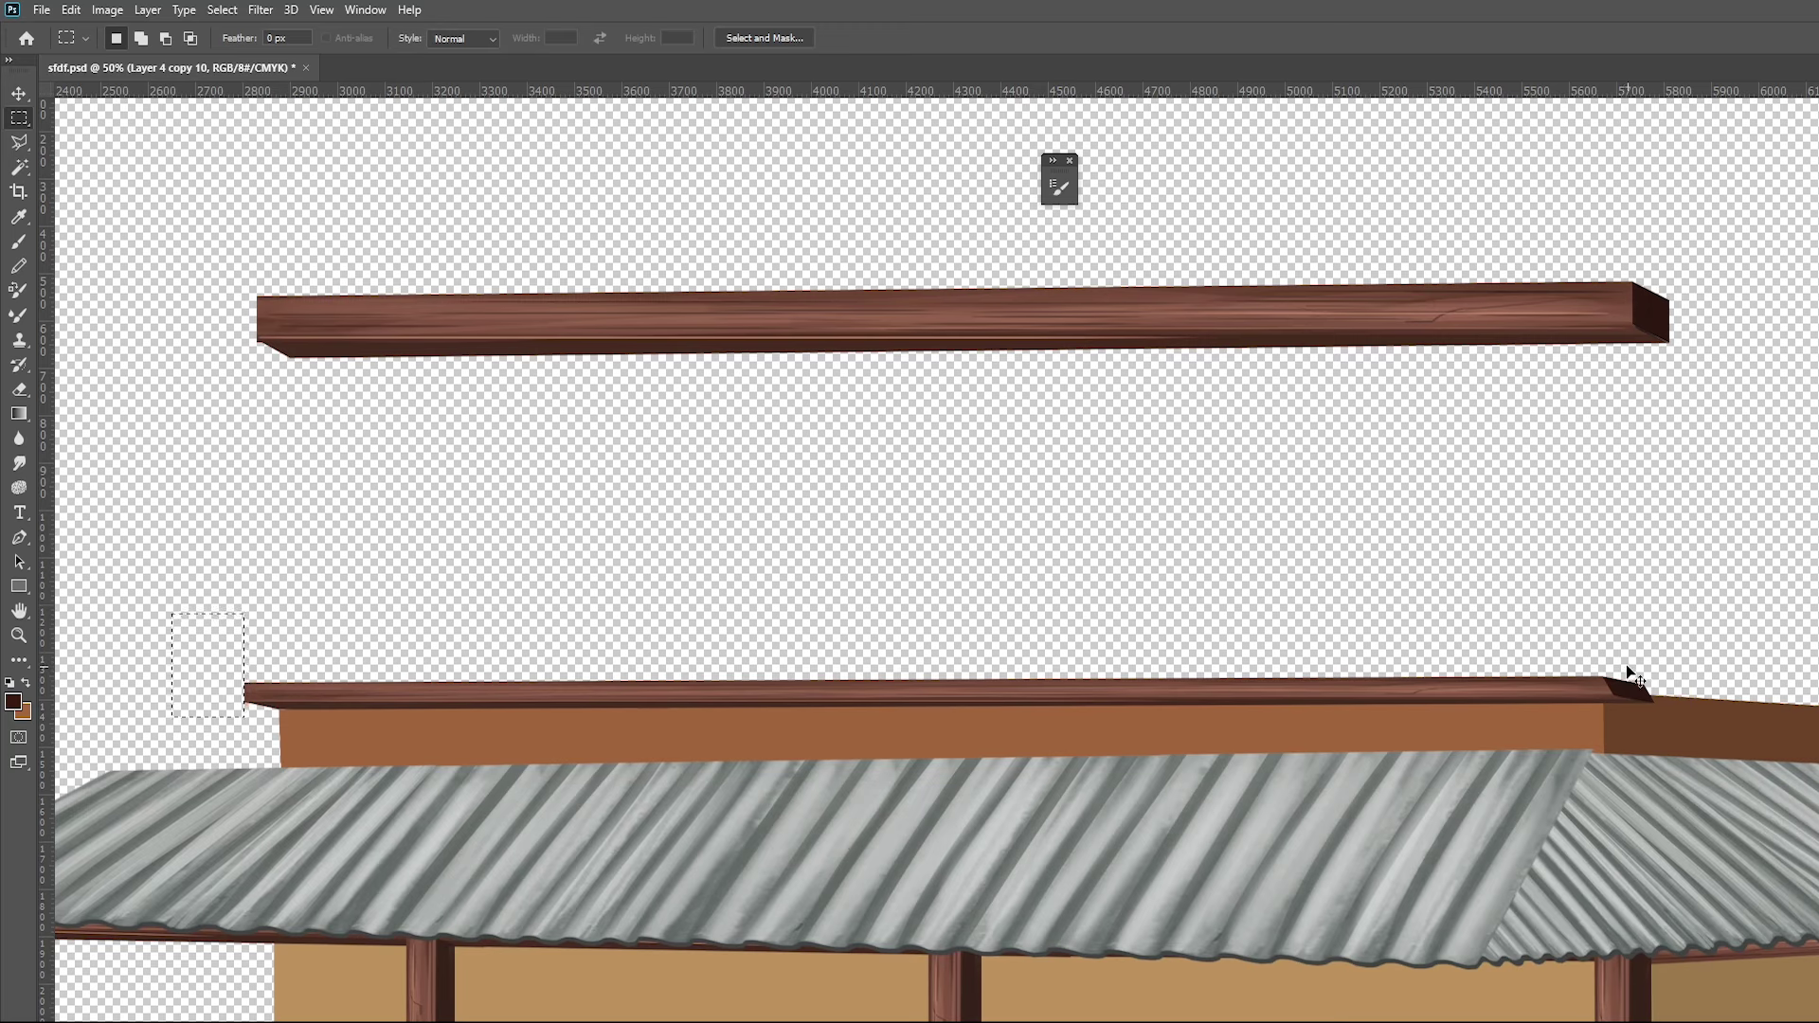
{"action": "left_click", "coordinate": [1626, 662]}
{"action": "key", "text": "v"}
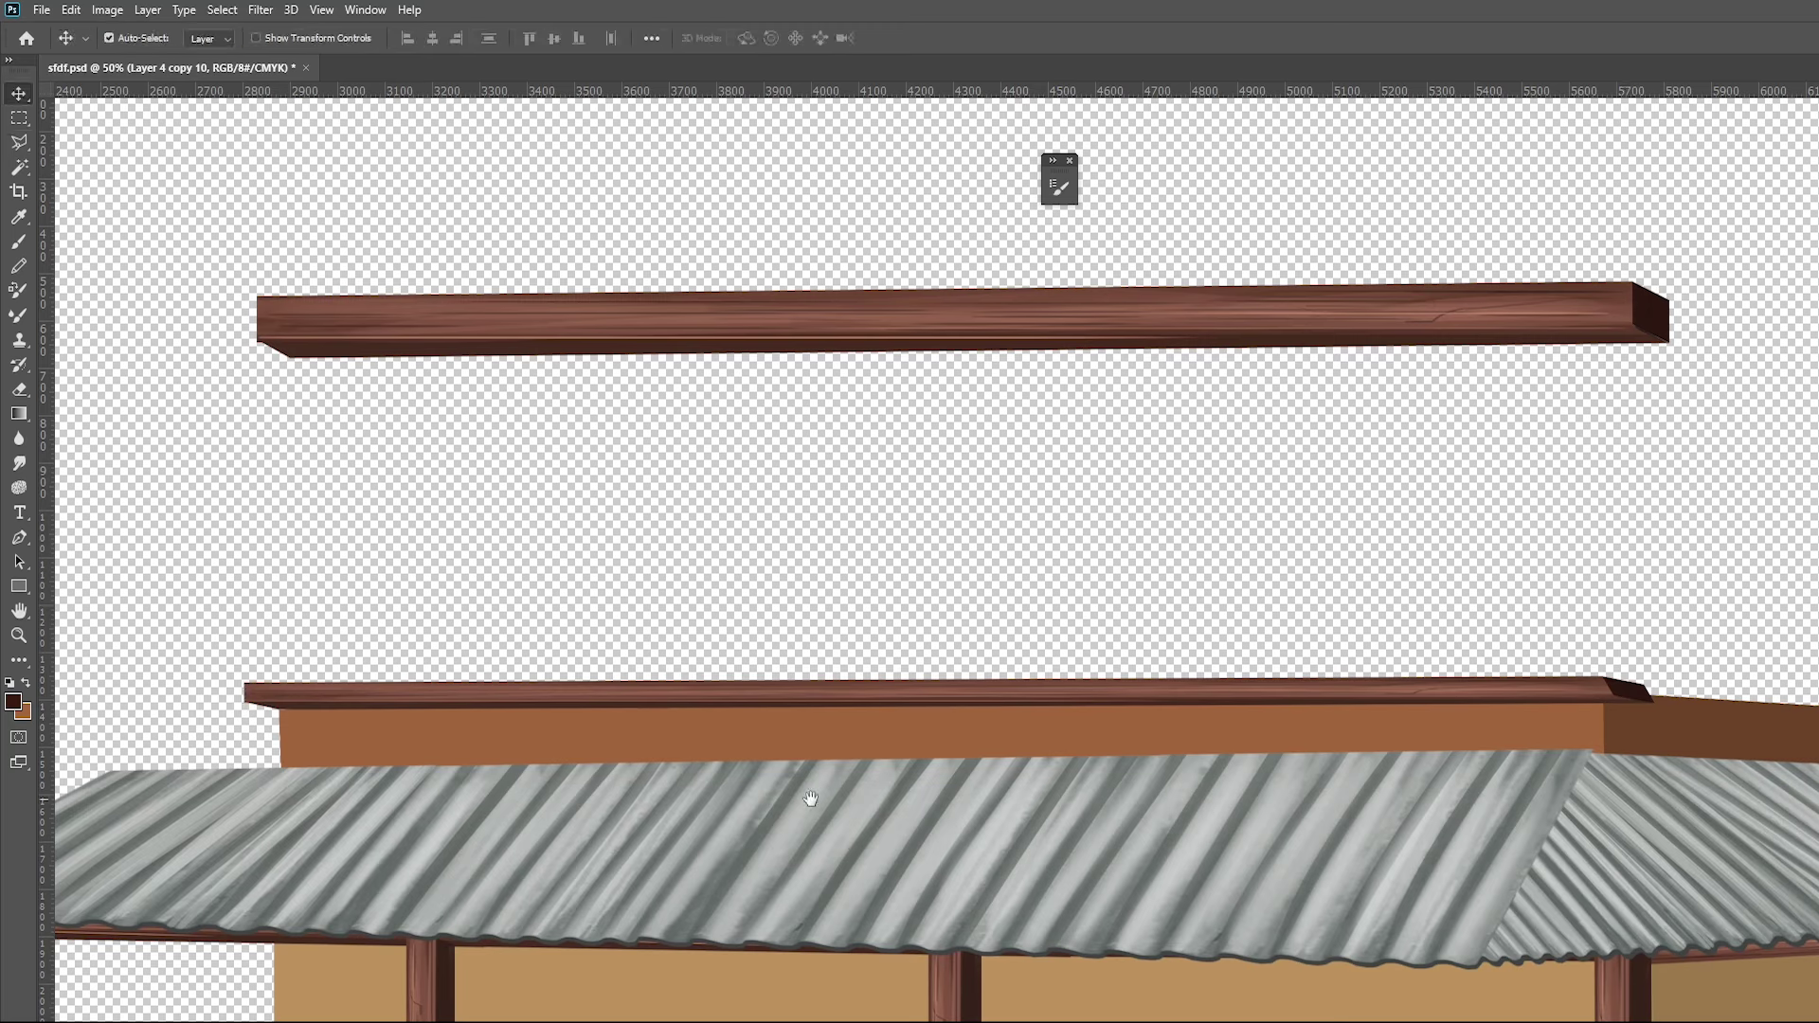
{"action": "left_click_drag", "start_coordinate": [820, 706], "coordinate": [832, 769]}
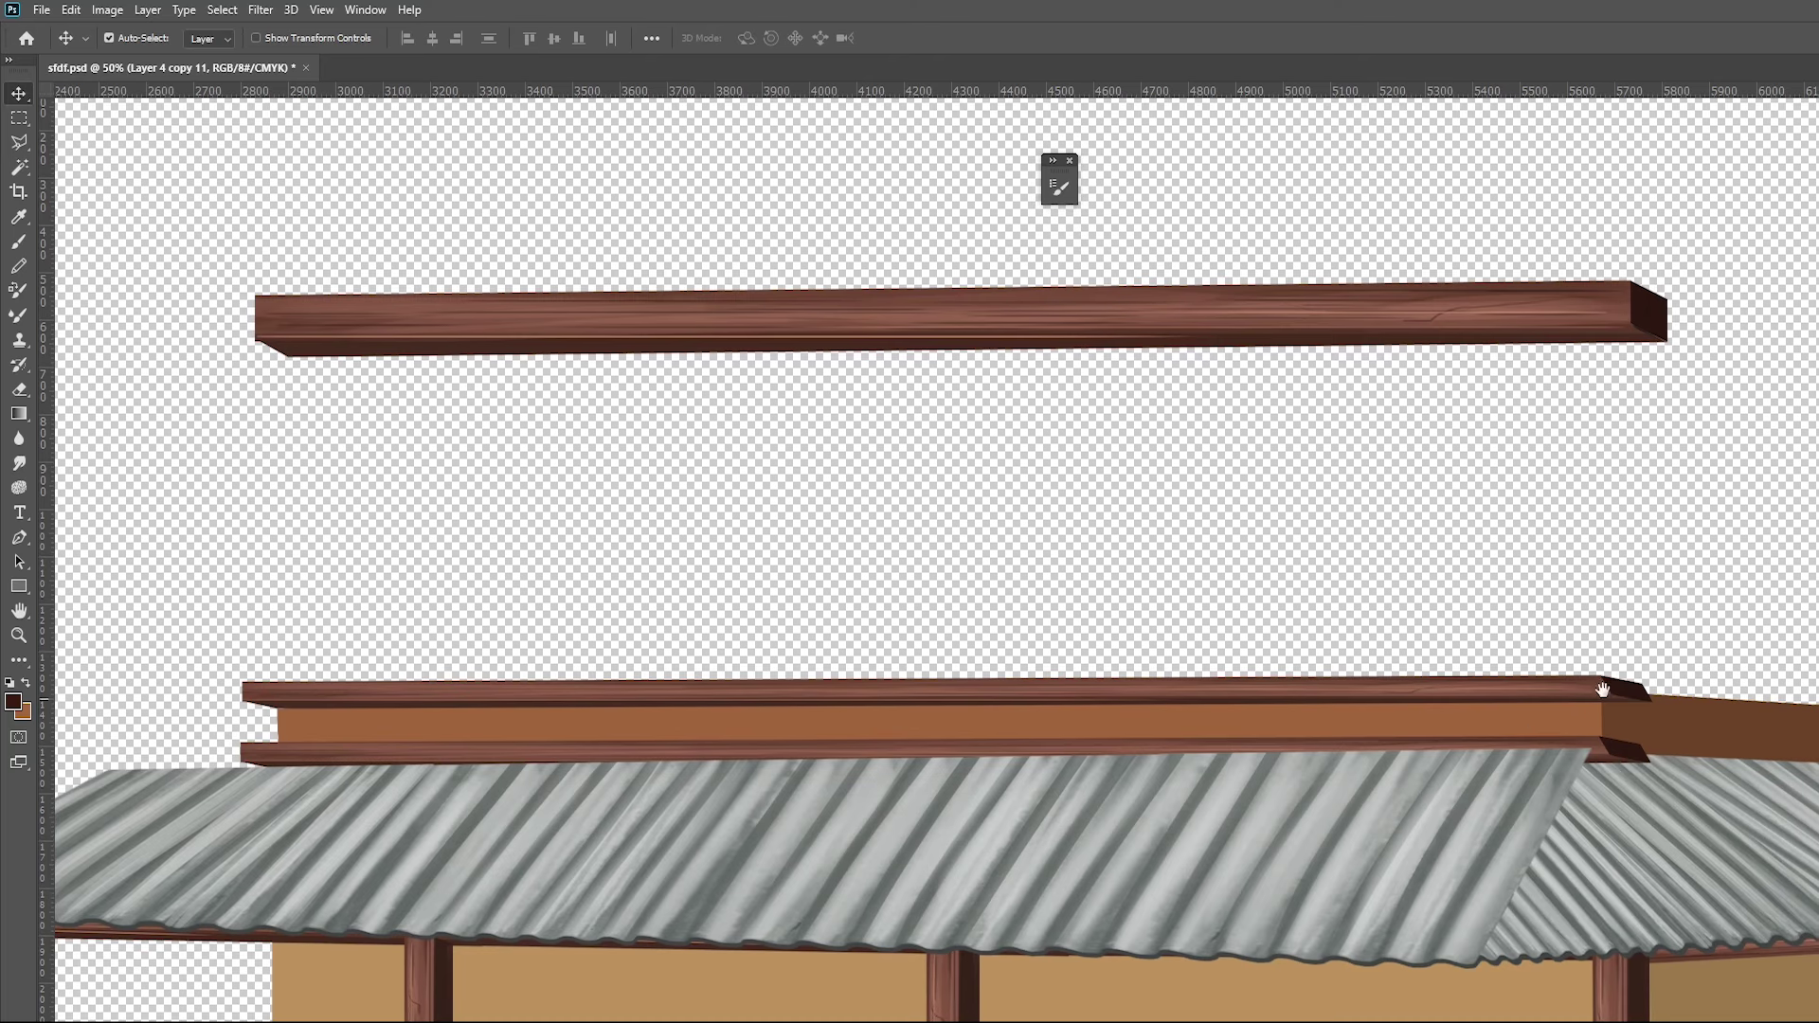
{"action": "left_click_drag", "start_coordinate": [1622, 823], "coordinate": [1042, 799]}
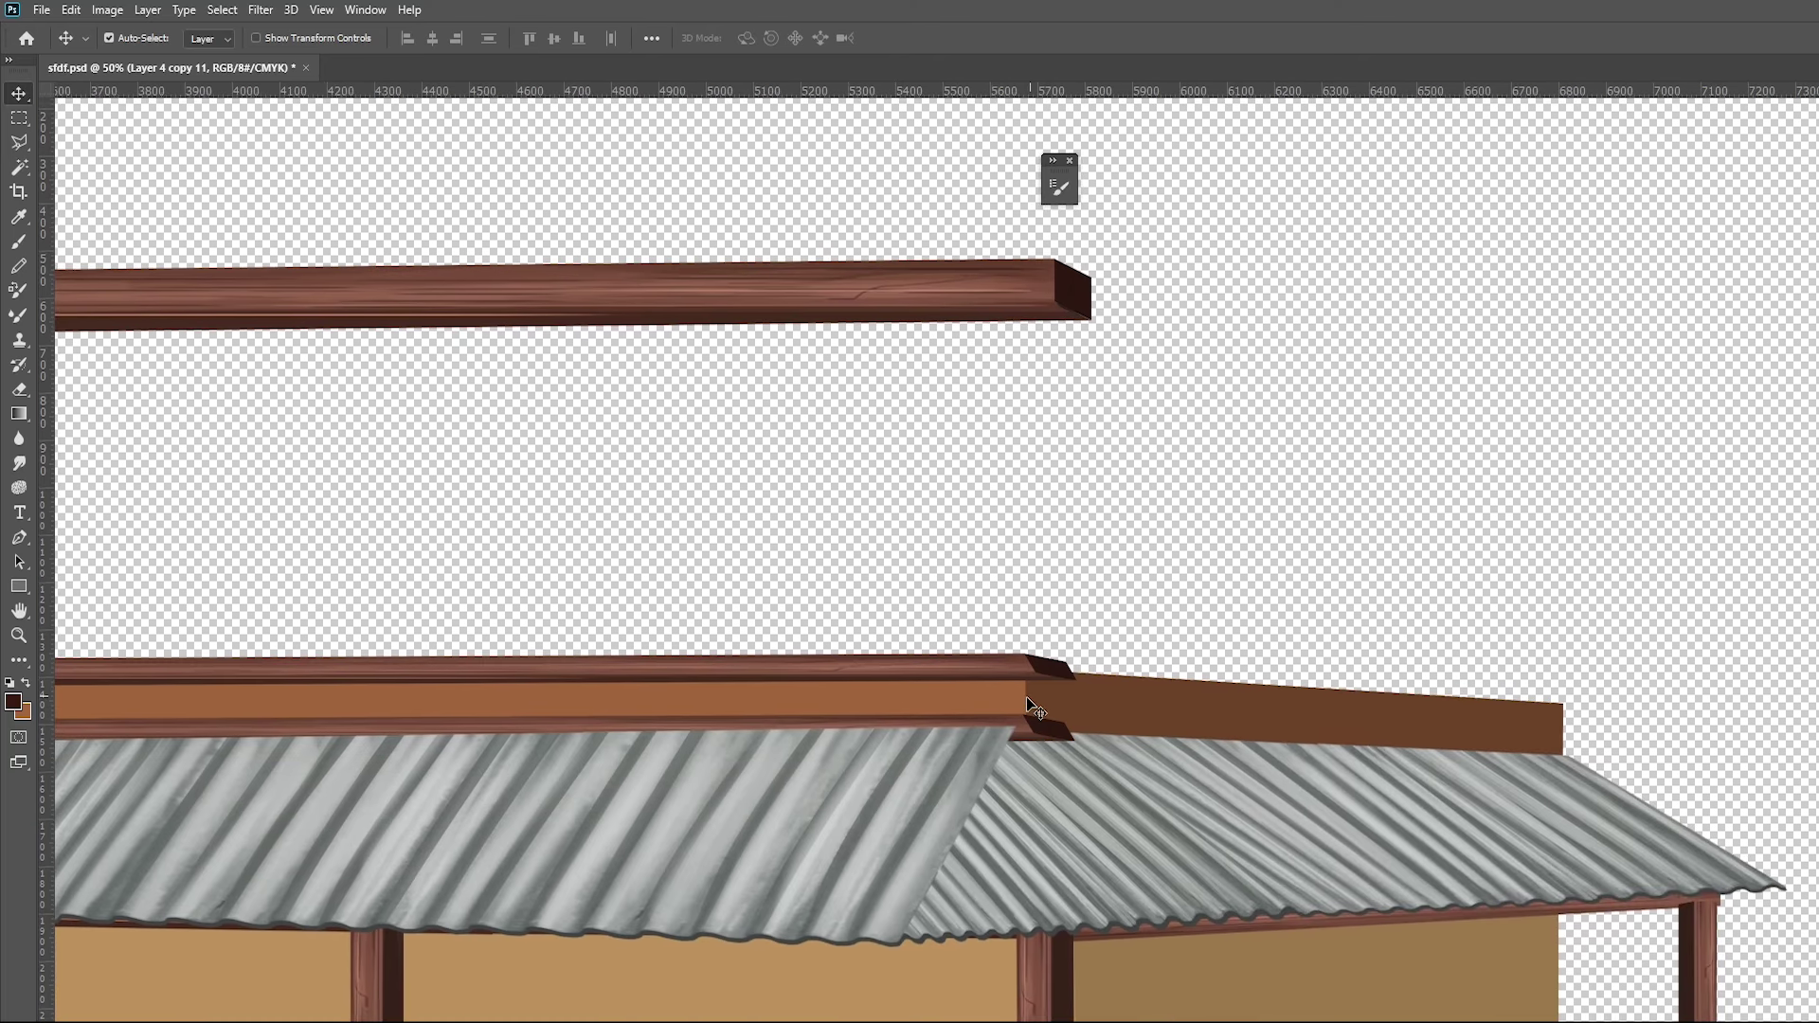
Duplicate the top wooden trim strip, flip it horizontally, and shorten and slant it
{"action": "key", "text": "ctrl+z"}
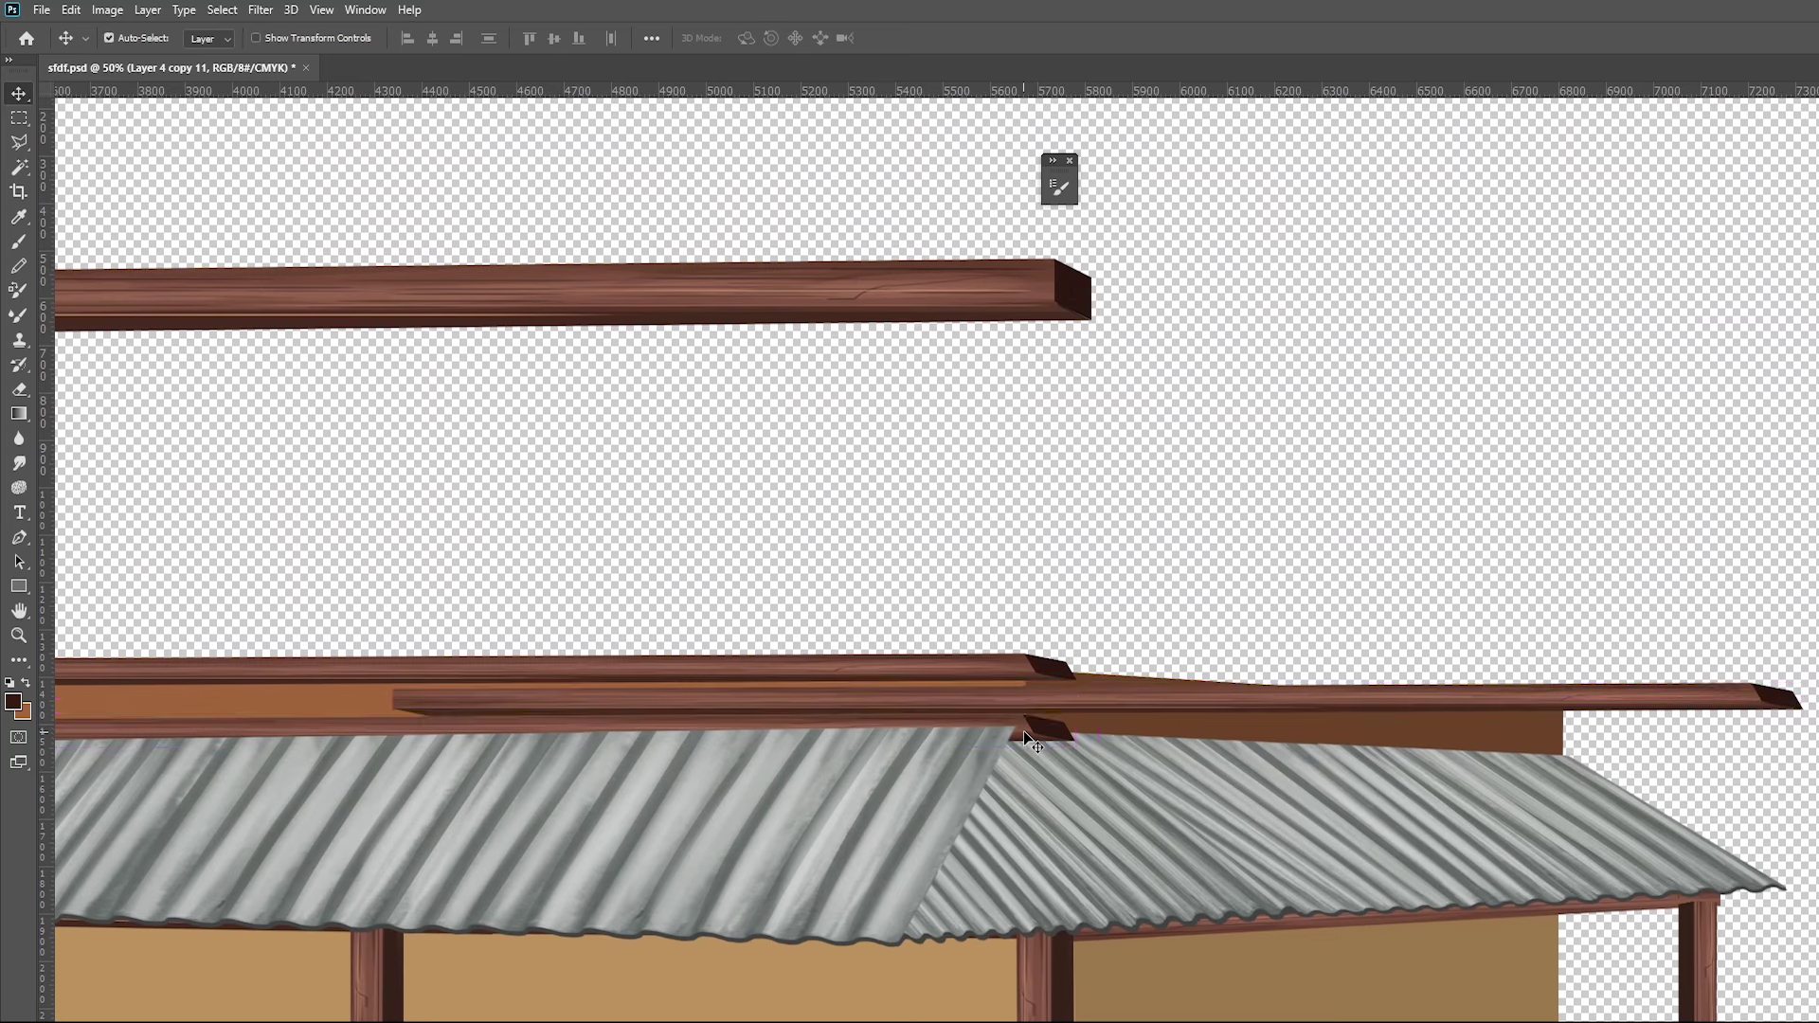
{"action": "key", "text": "ctrl+t"}
{"action": "right_click", "coordinate": [1105, 712]}
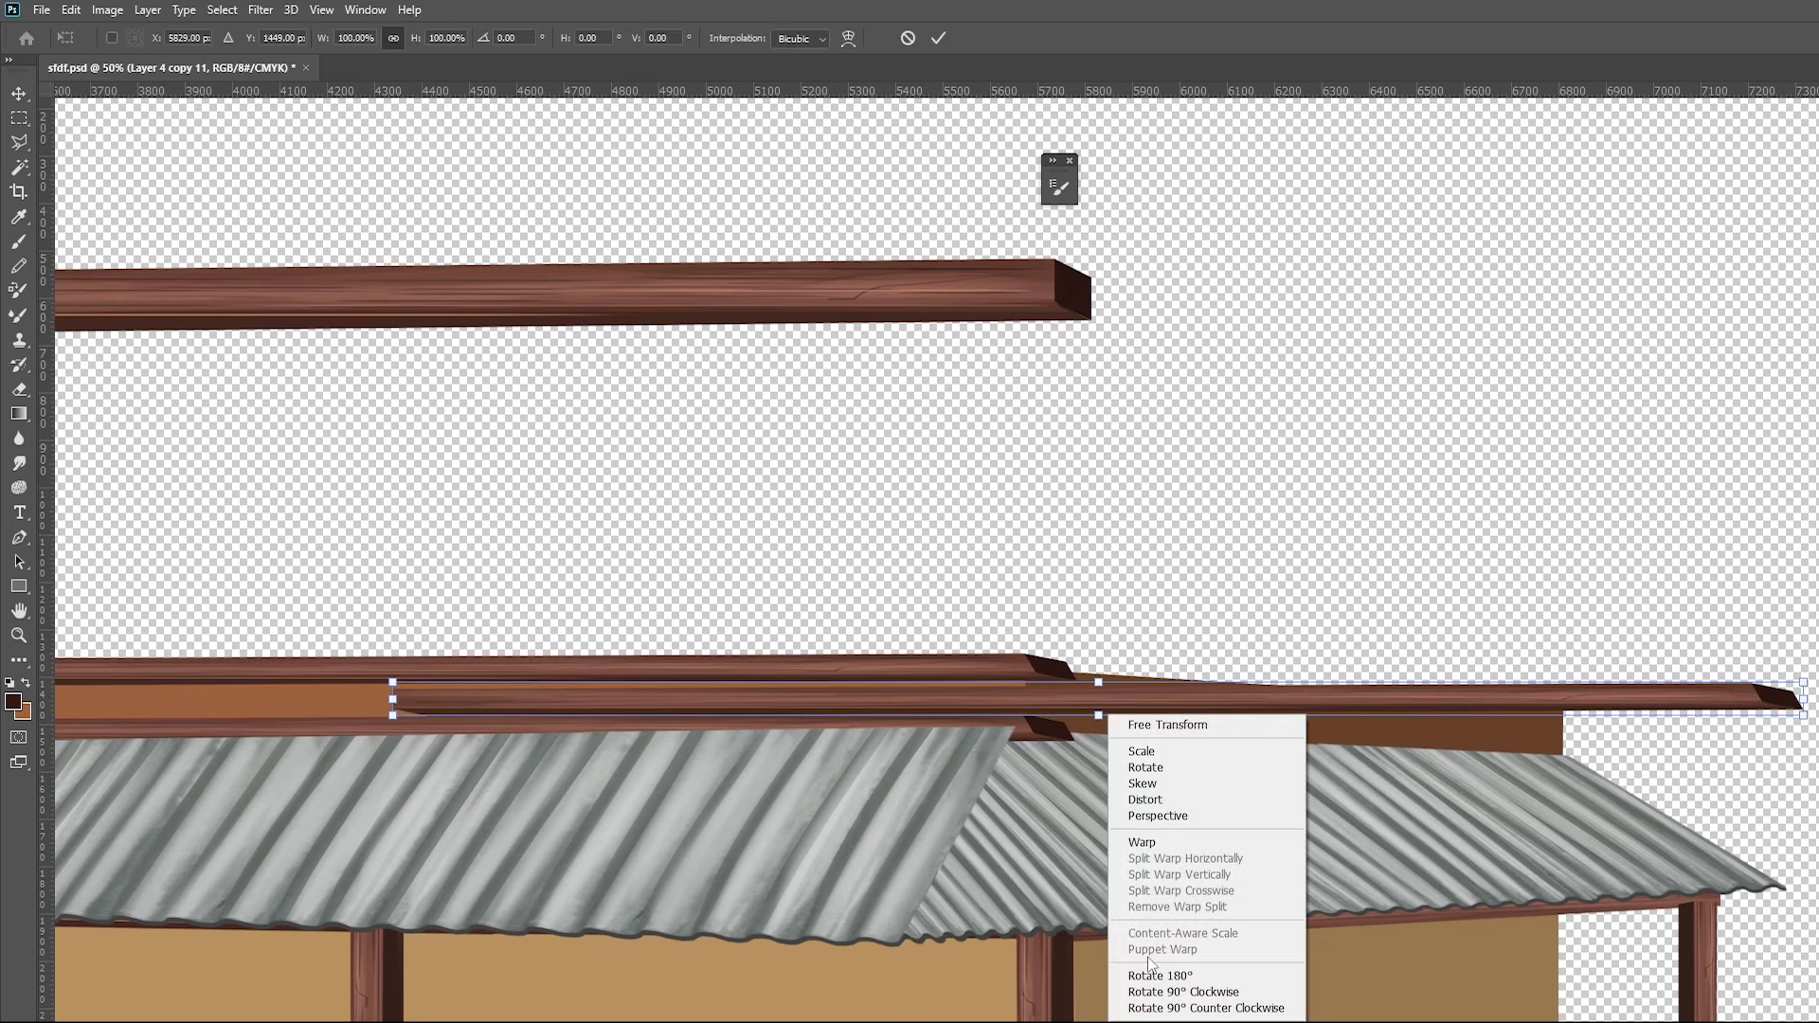
{"action": "left_click", "coordinate": [1154, 1016]}
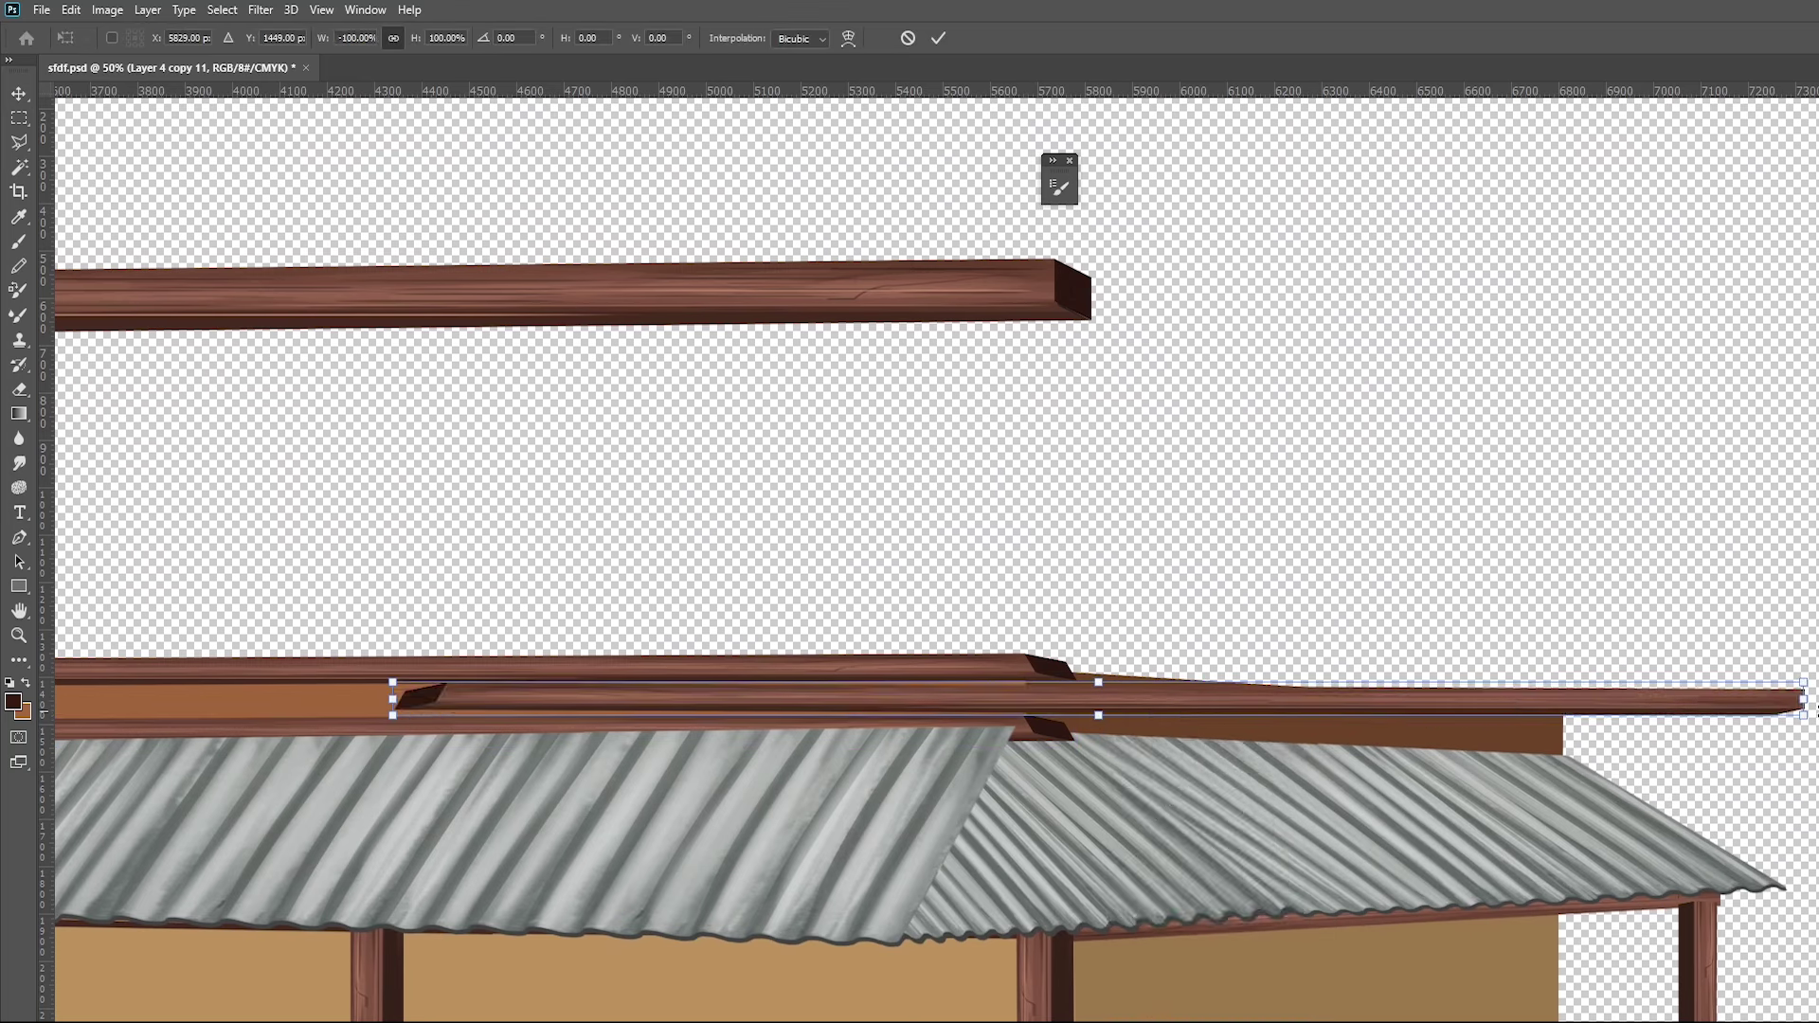
{"action": "left_click_drag", "start_coordinate": [401, 702], "coordinate": [1439, 659]}
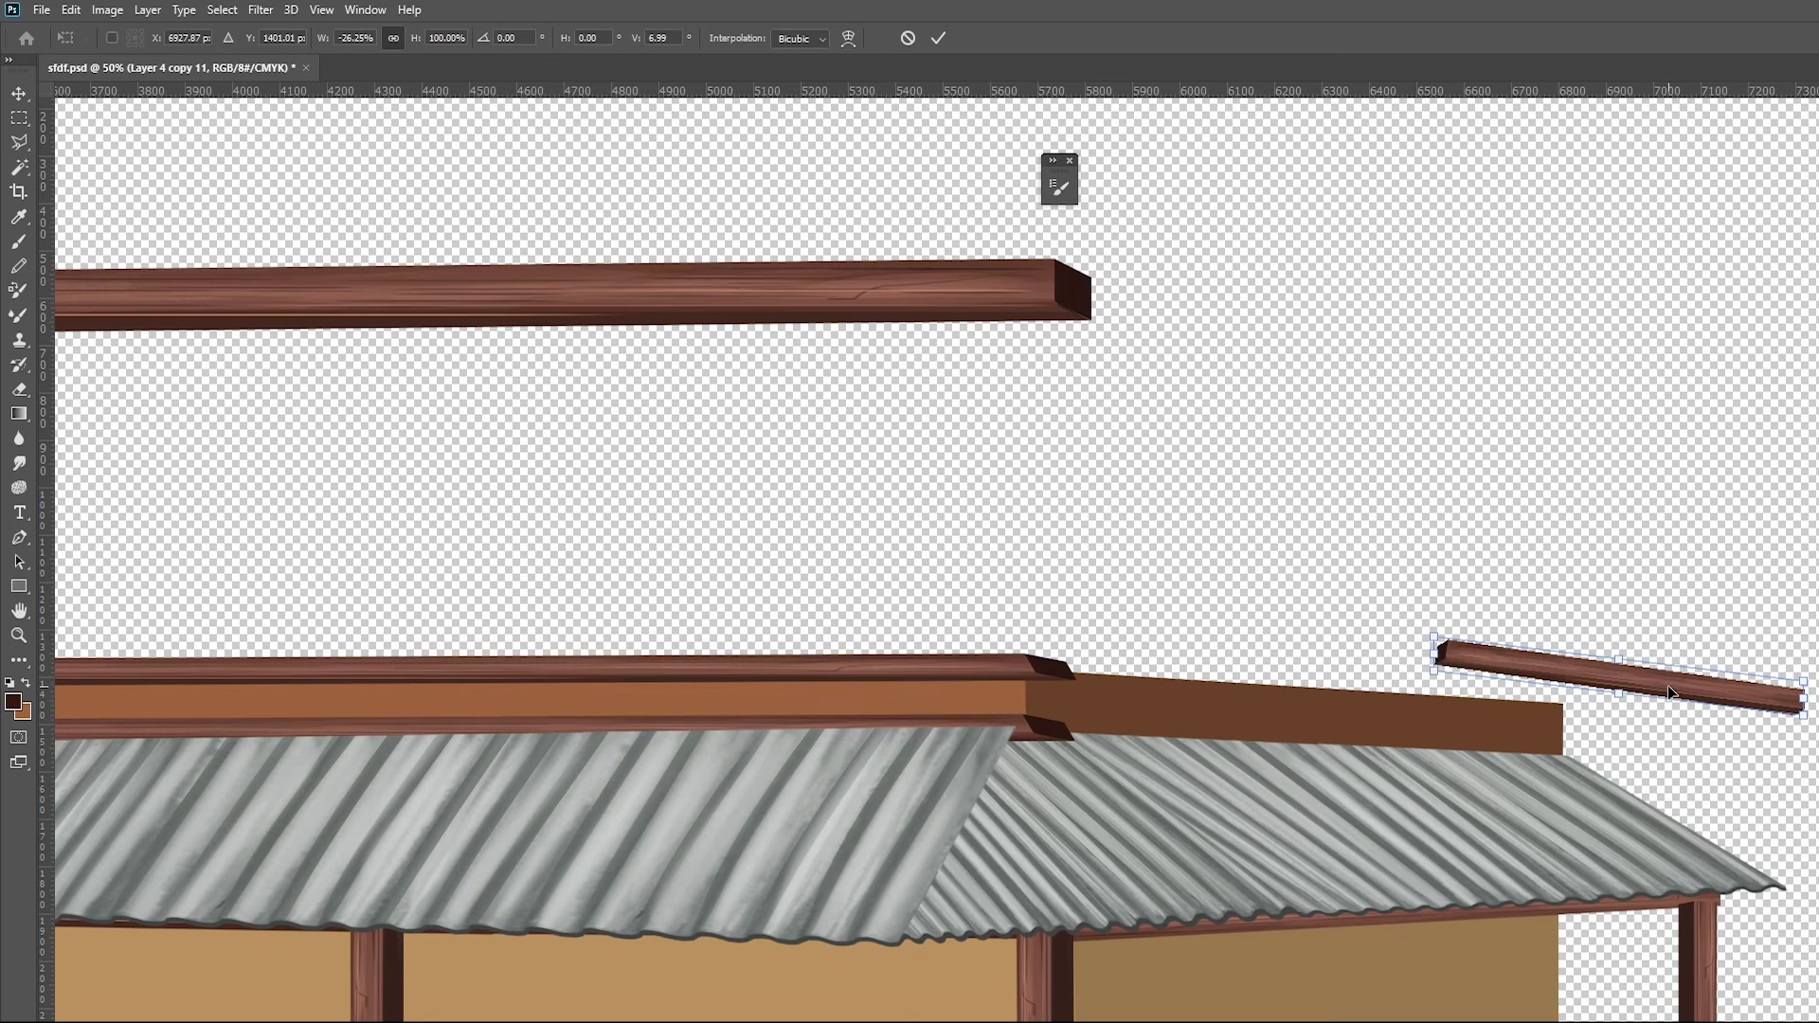
{"action": "key", "text": "Return"}
Fit the flipped strip along the right fascia's top edge, from the roof corner to its right end
{"action": "mouse_move", "coordinate": [1669, 691]}
{"action": "left_mouse_down"}
{"action": "mouse_move", "coordinate": [1270, 704]}
{"action": "mouse_move", "coordinate": [1439, 689]}
{"action": "left_mouse_up"}
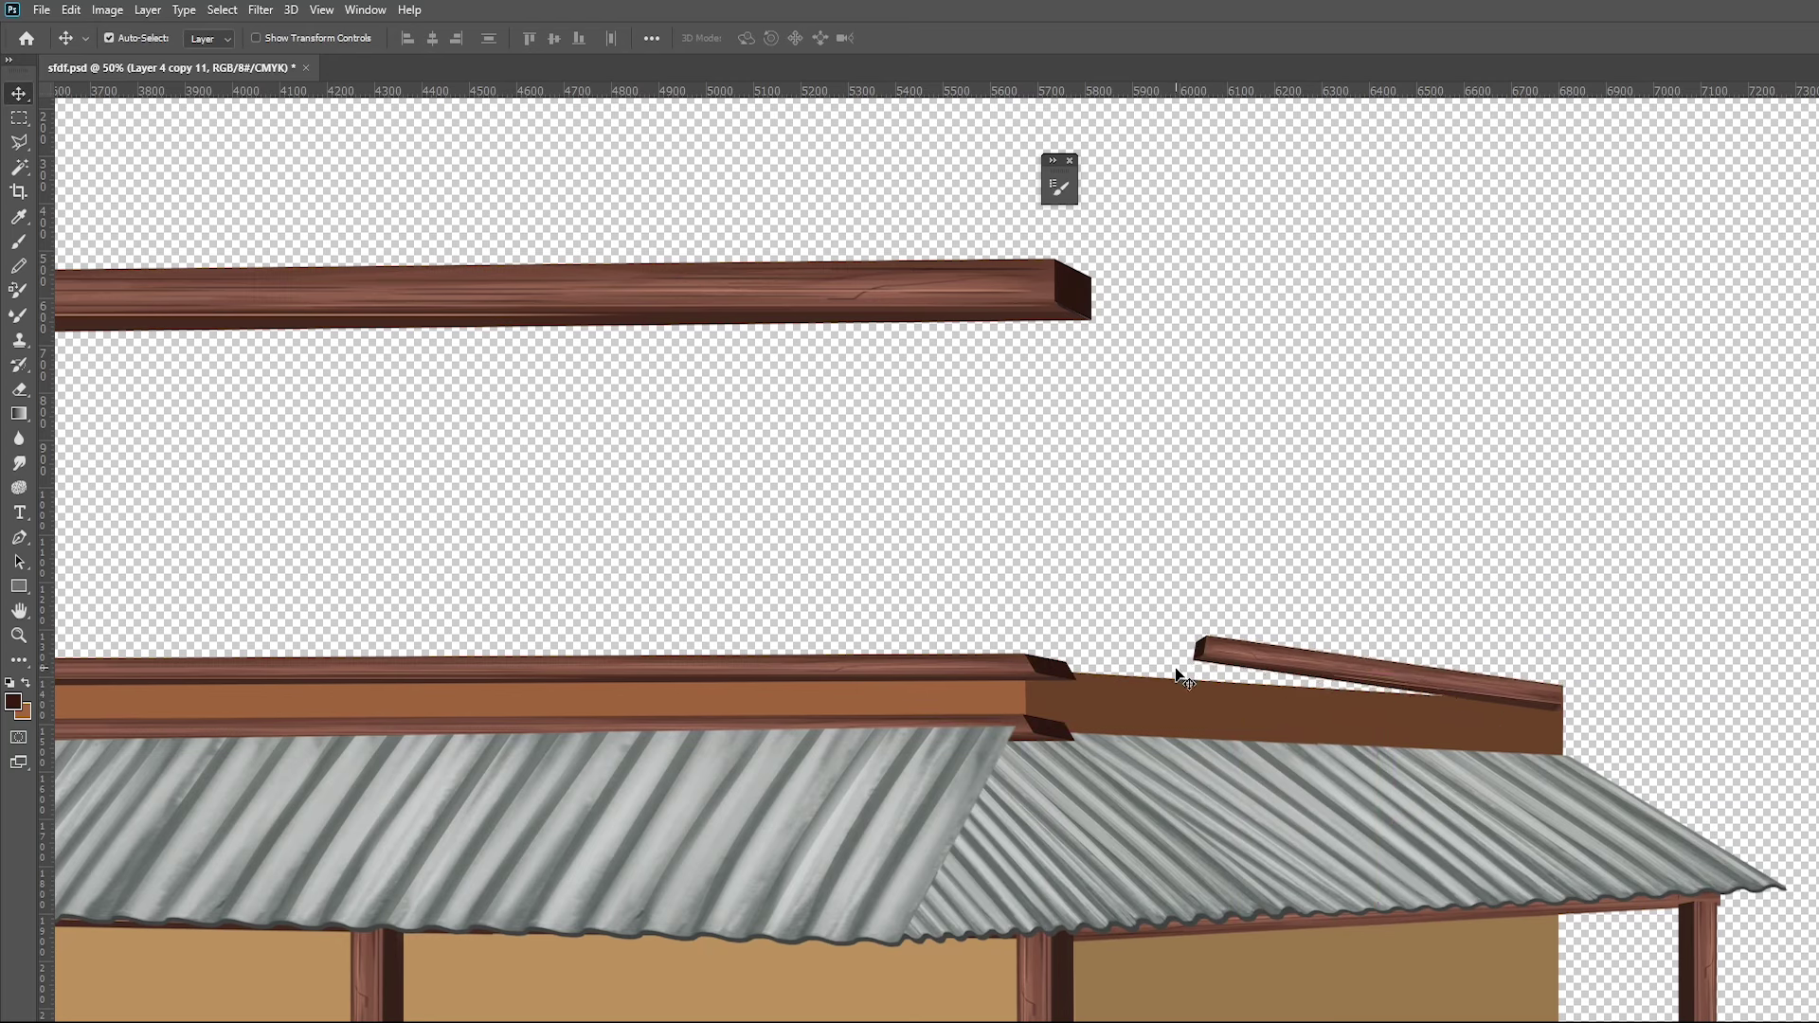
{"action": "key", "text": "ctrl+t"}
{"action": "left_click_drag", "start_coordinate": [1195, 674], "coordinate": [1013, 695]}
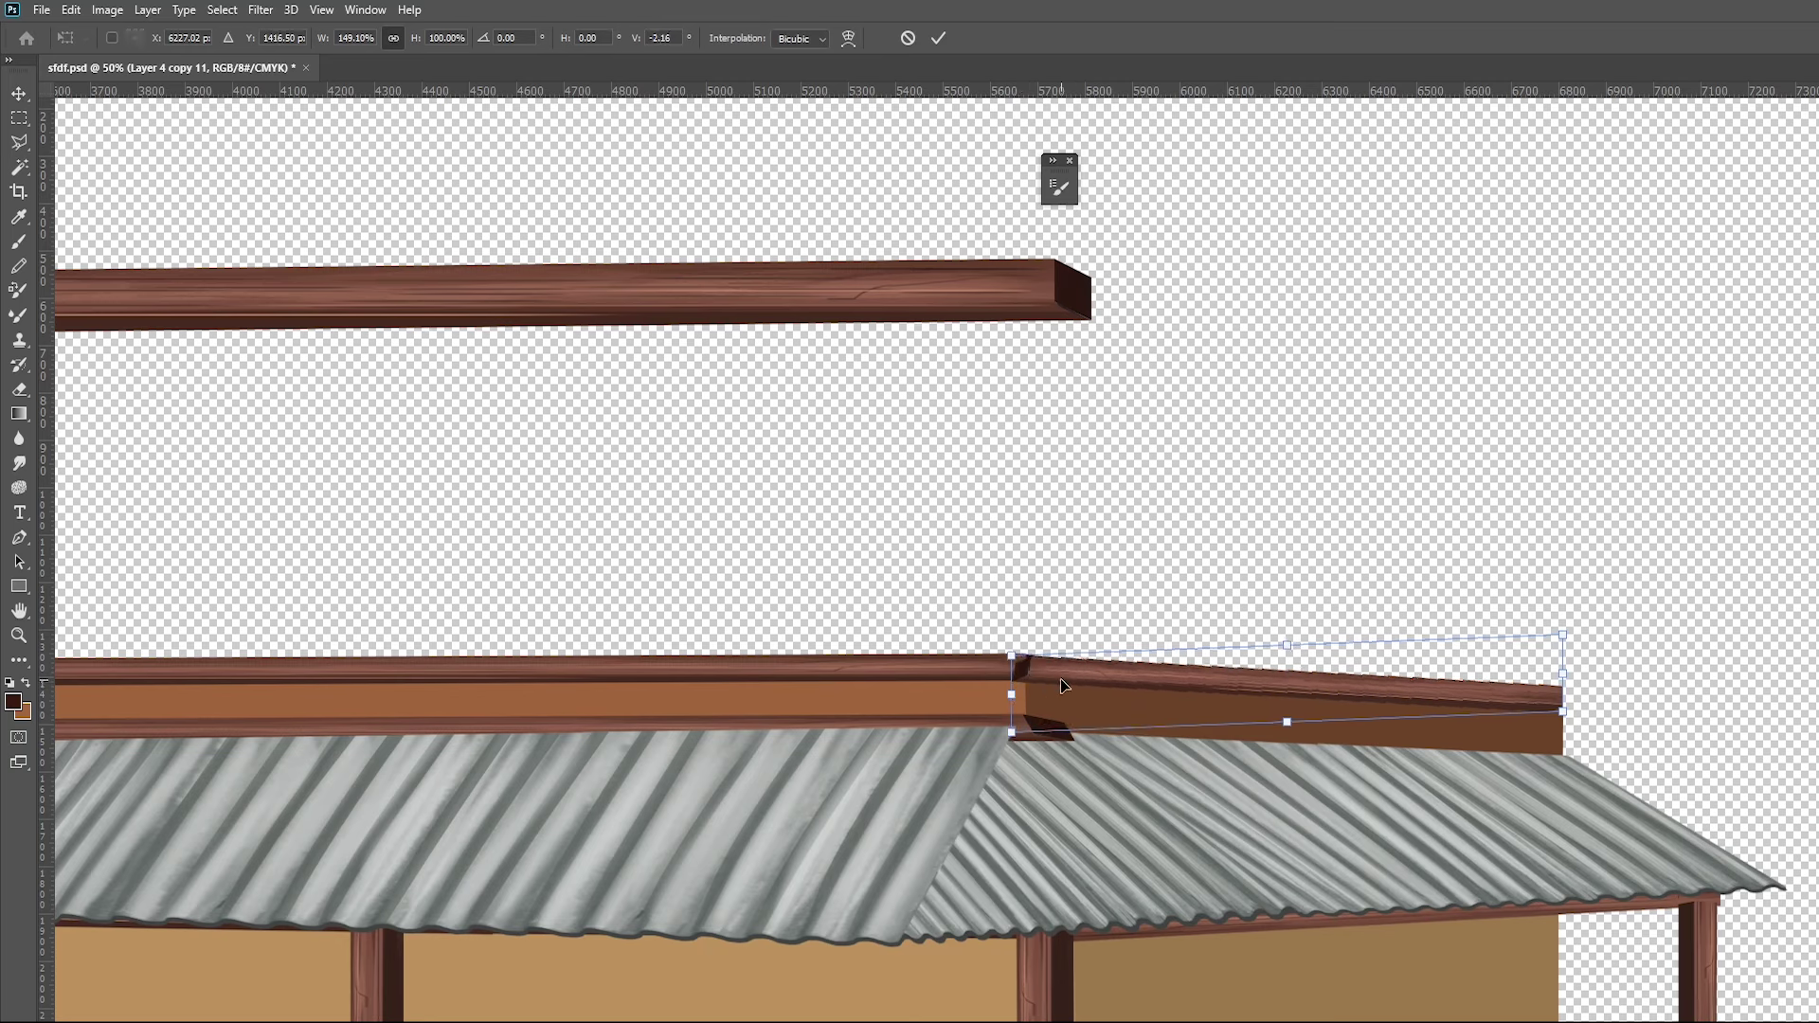
{"action": "left_click_drag", "start_coordinate": [1565, 674], "coordinate": [1570, 675]}
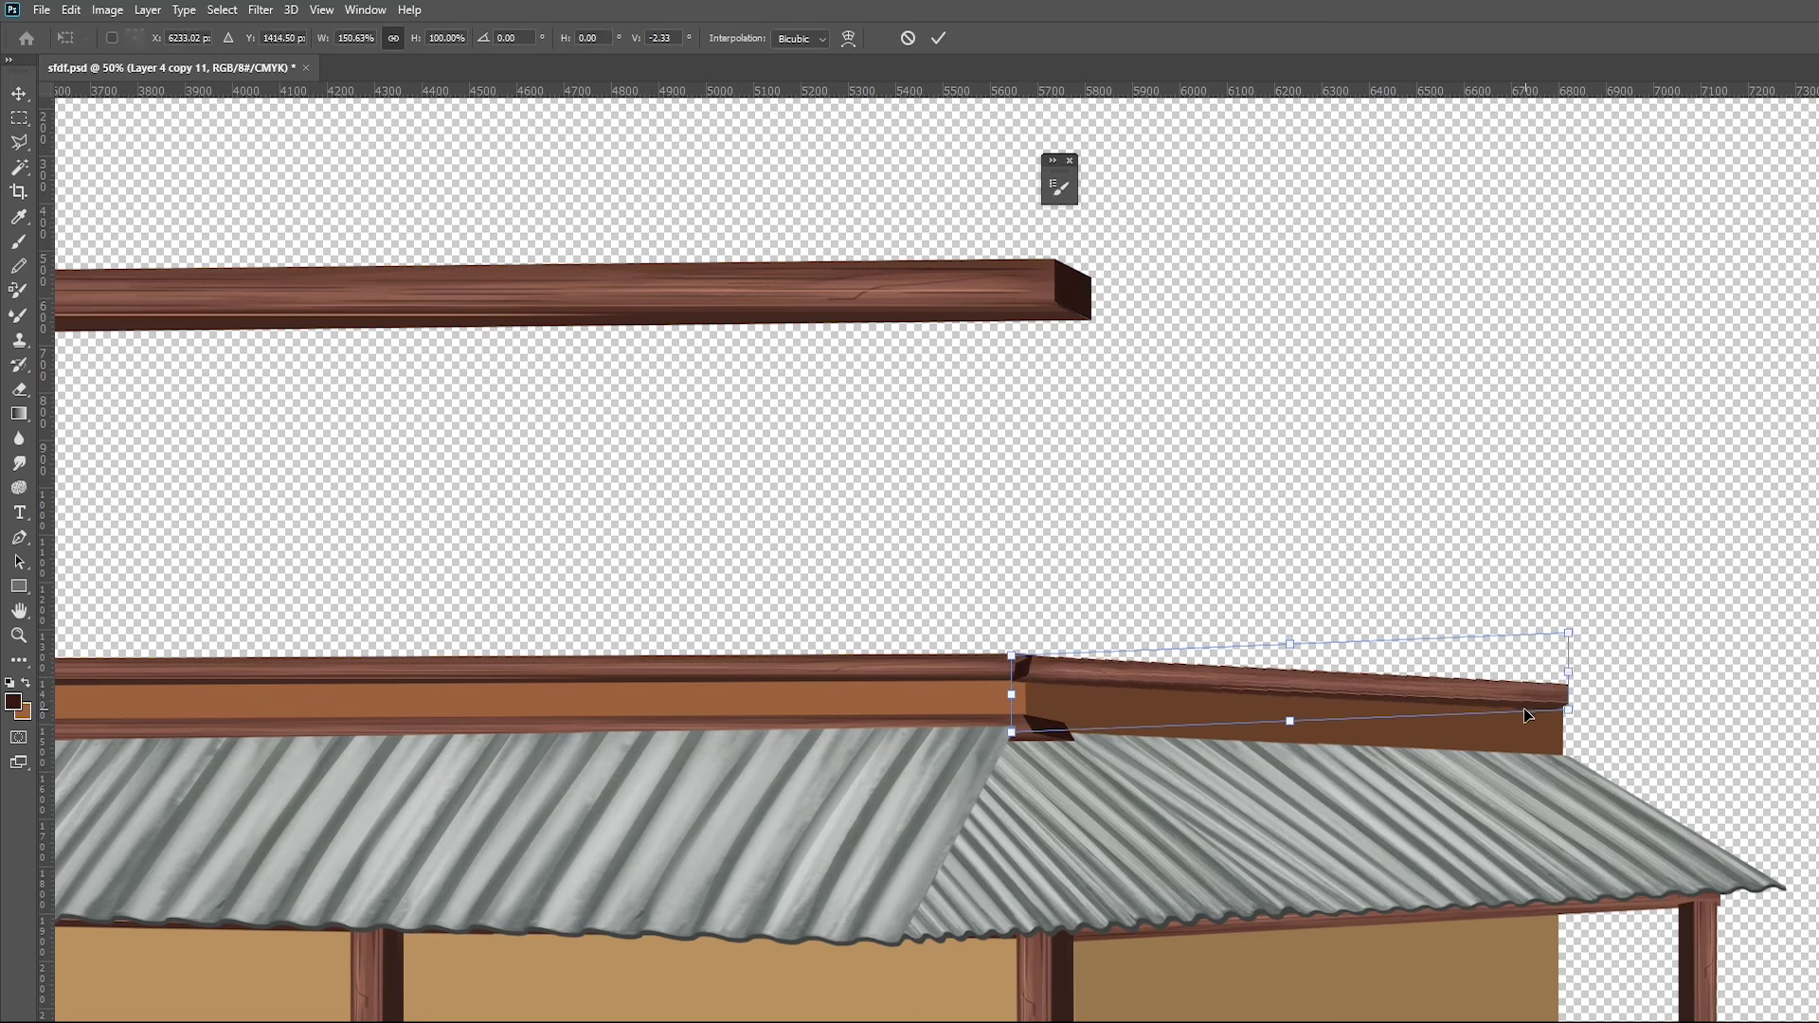
{"action": "key", "text": "Return"}
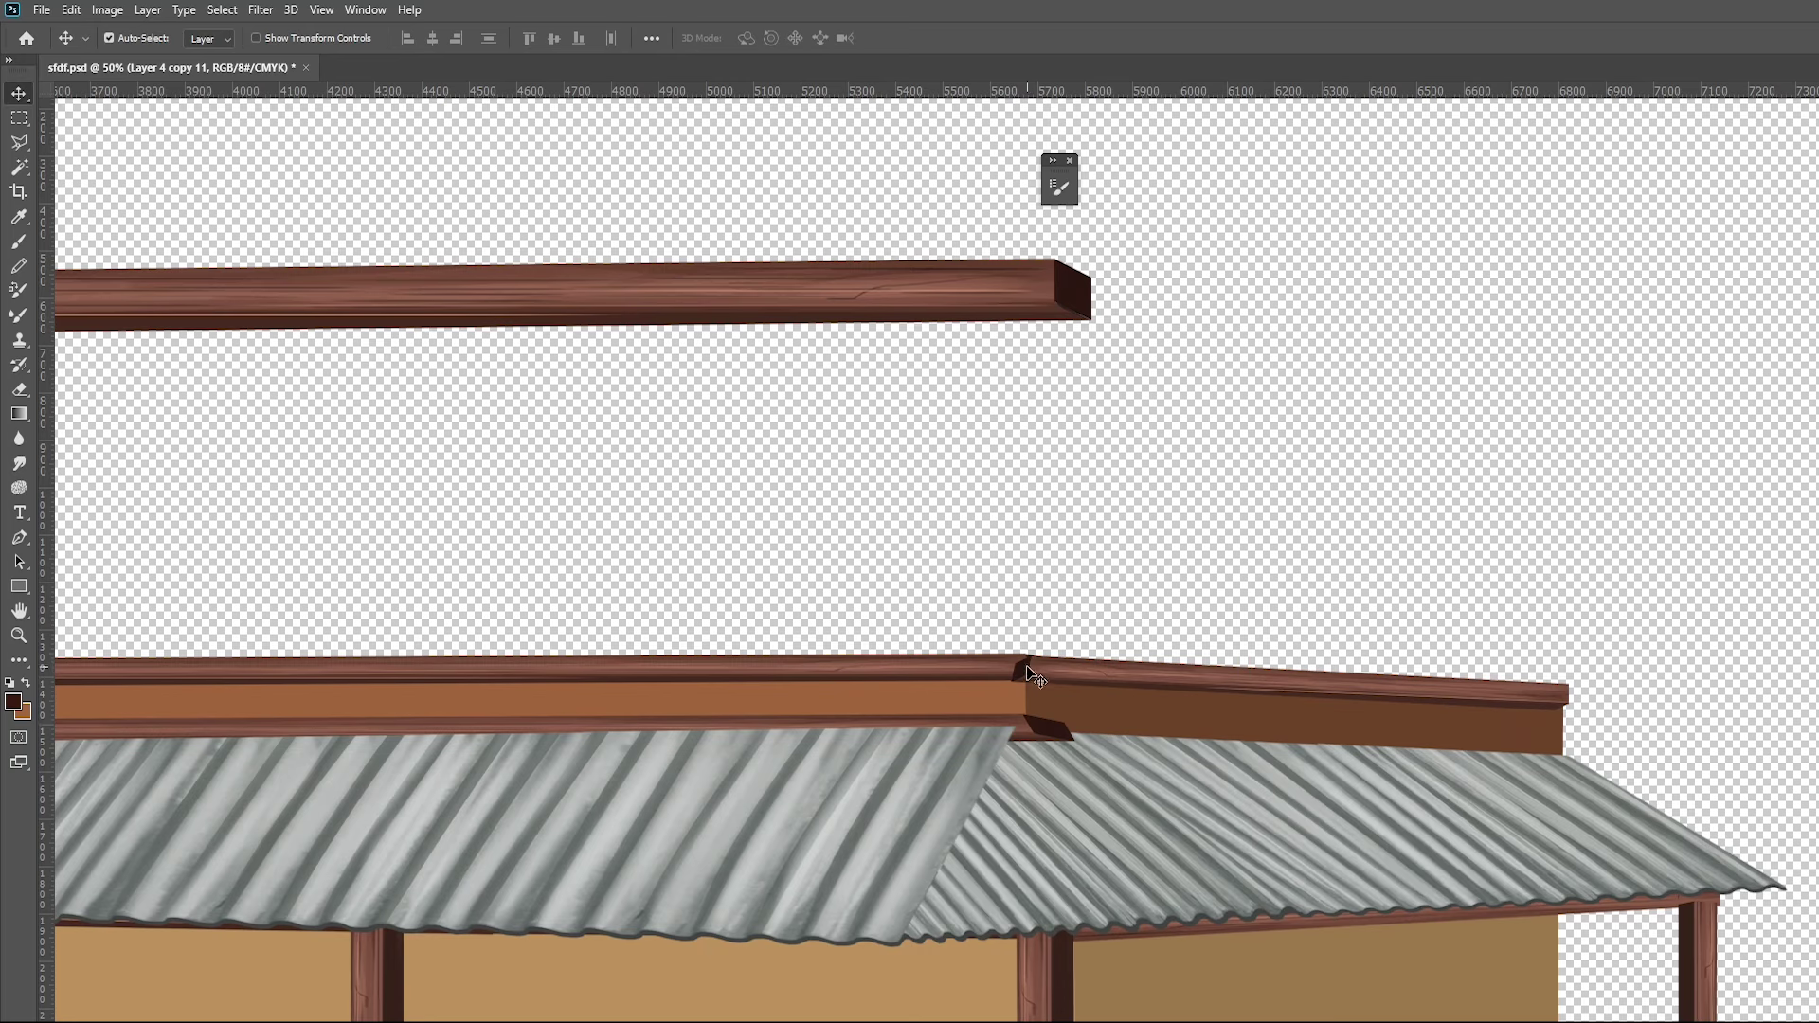
{"action": "key", "text": "m"}
{"action": "left_click_drag", "start_coordinate": [995, 640], "coordinate": [1030, 683]}
Zoom in on the roof joint and move the right top trim strip away from it
{"action": "key", "text": "ctrl+d"}
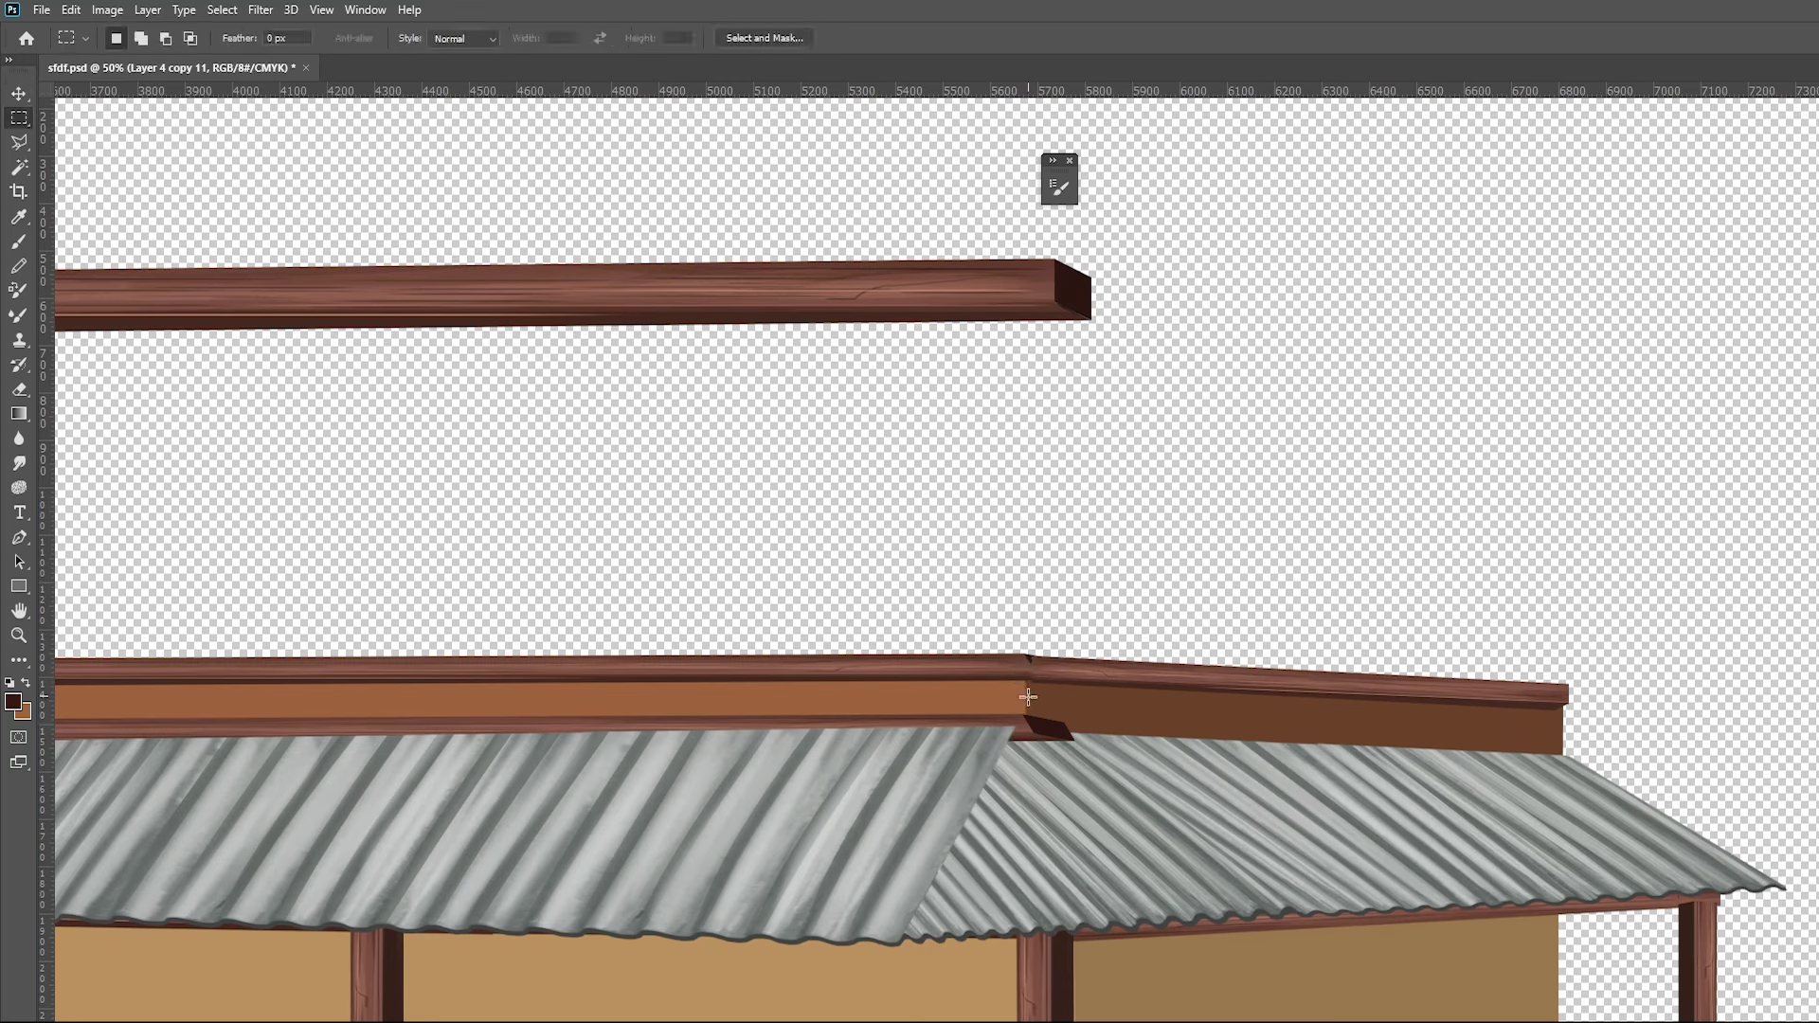
{"action": "key", "text": "v"}
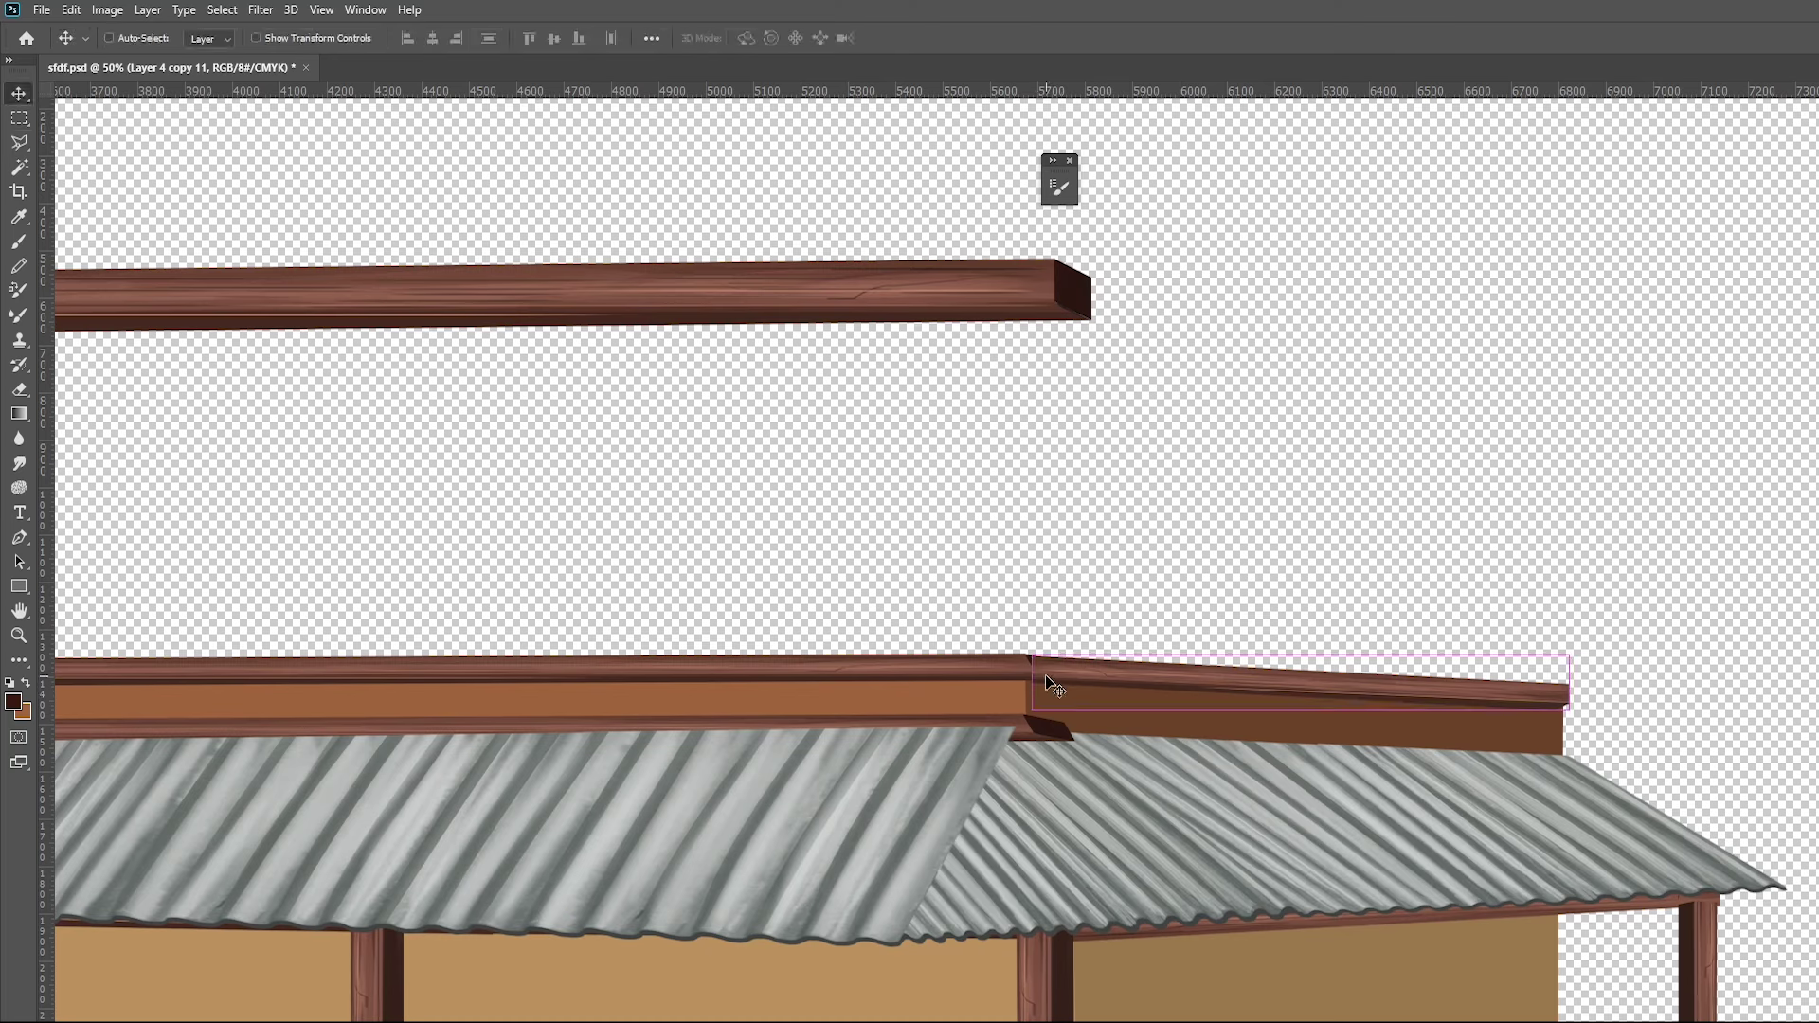
{"action": "left_click_drag", "start_coordinate": [1060, 622], "coordinate": [1025, 695]}
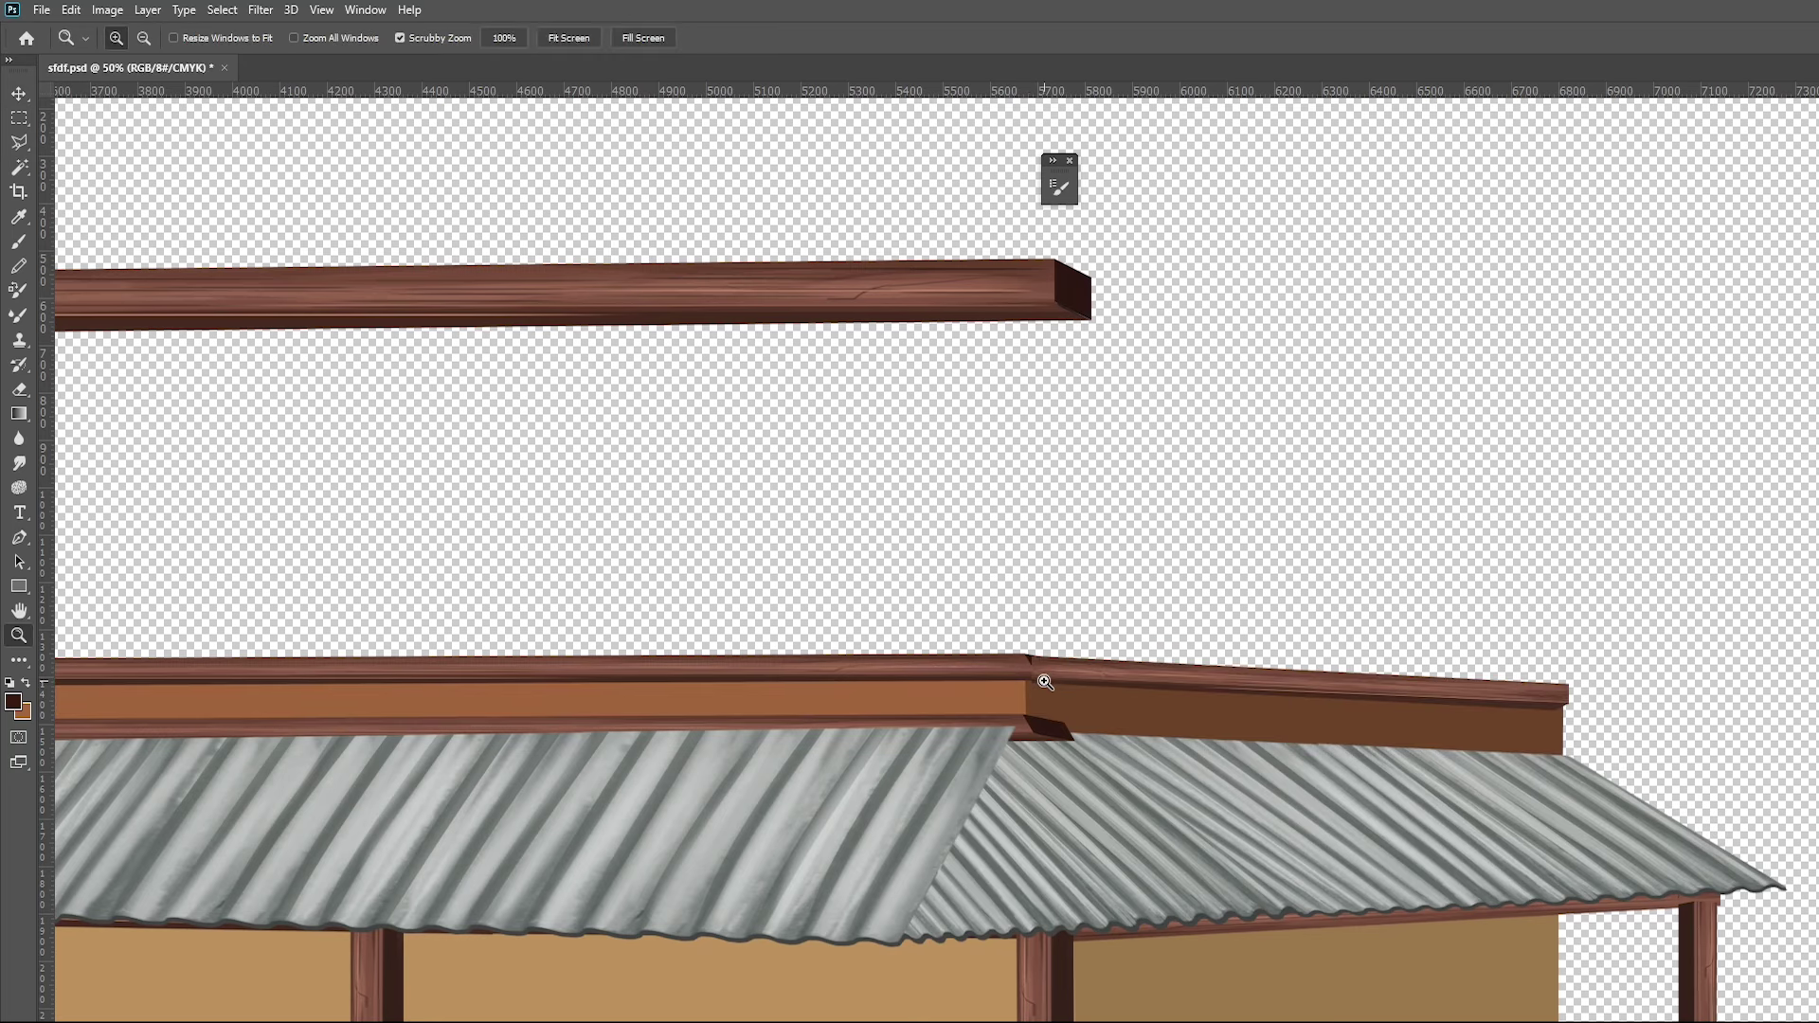
{"action": "left_click", "coordinate": [1045, 680], "text": "ctrl"}
{"action": "left_click_drag", "start_coordinate": [1104, 632], "coordinate": [1226, 516]}
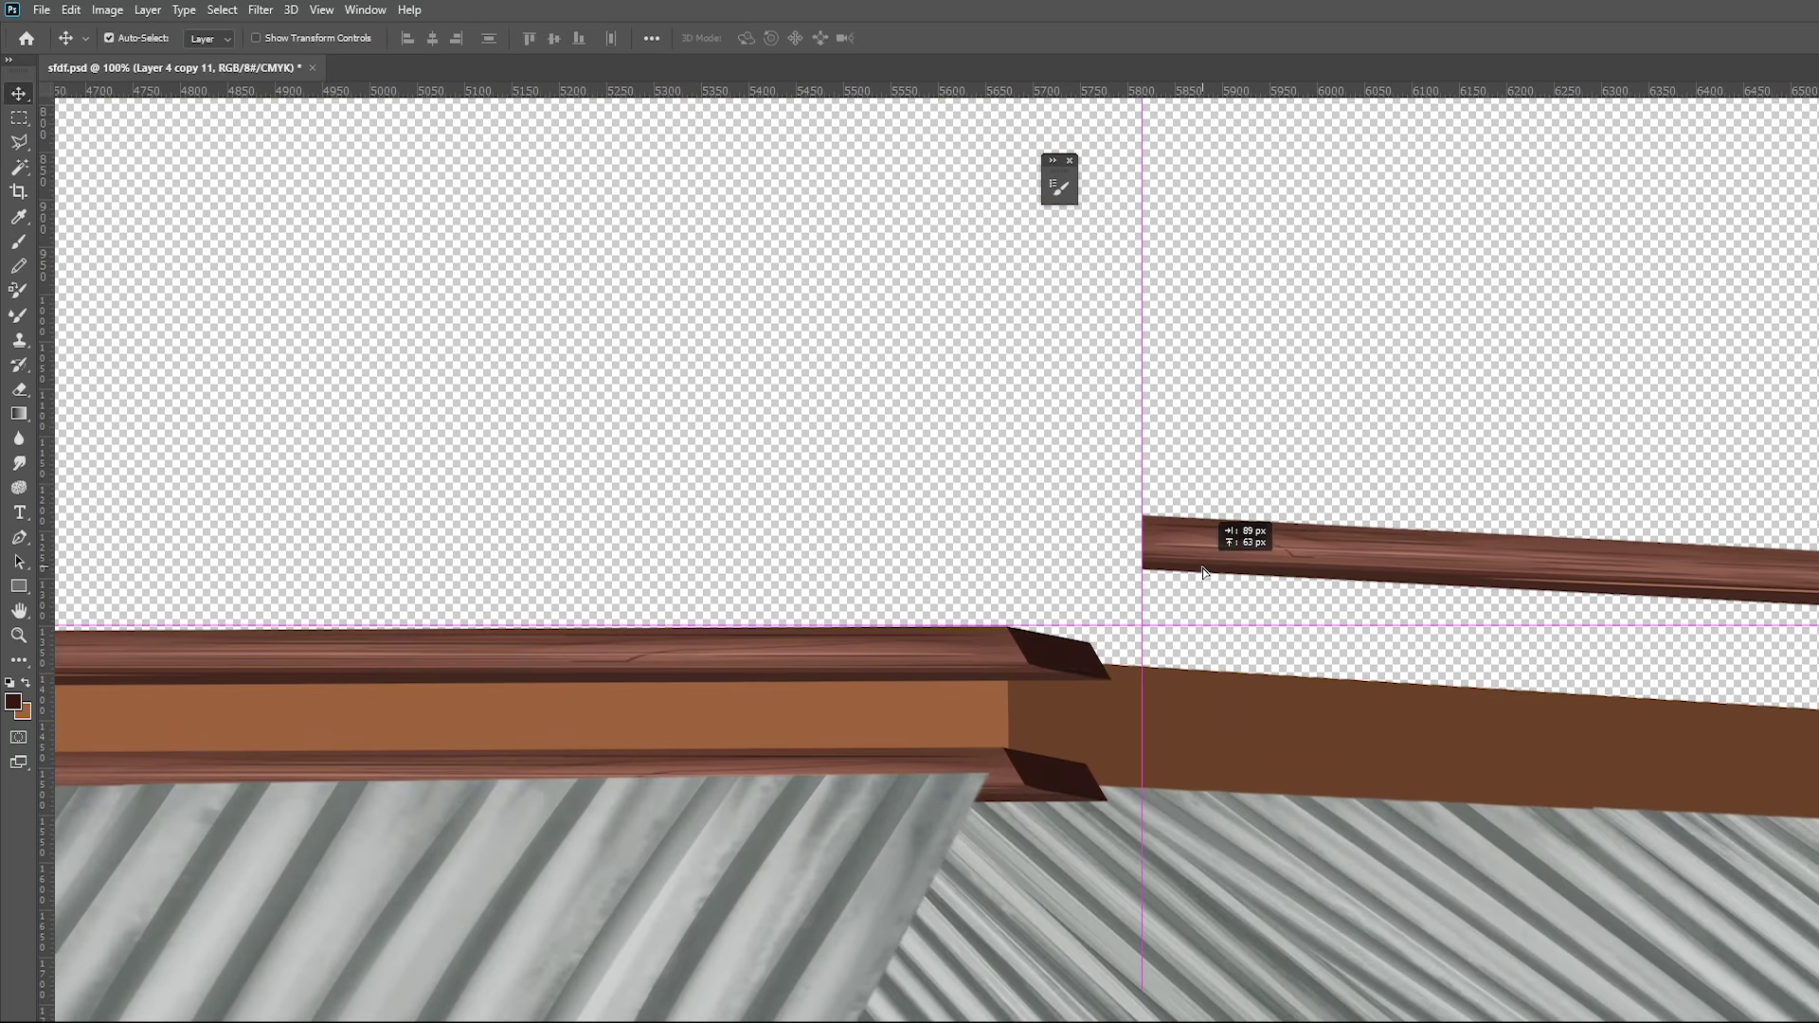
Remove the dark end block at the roof joint, keeping the lower trim strip
{"action": "key", "text": "m"}
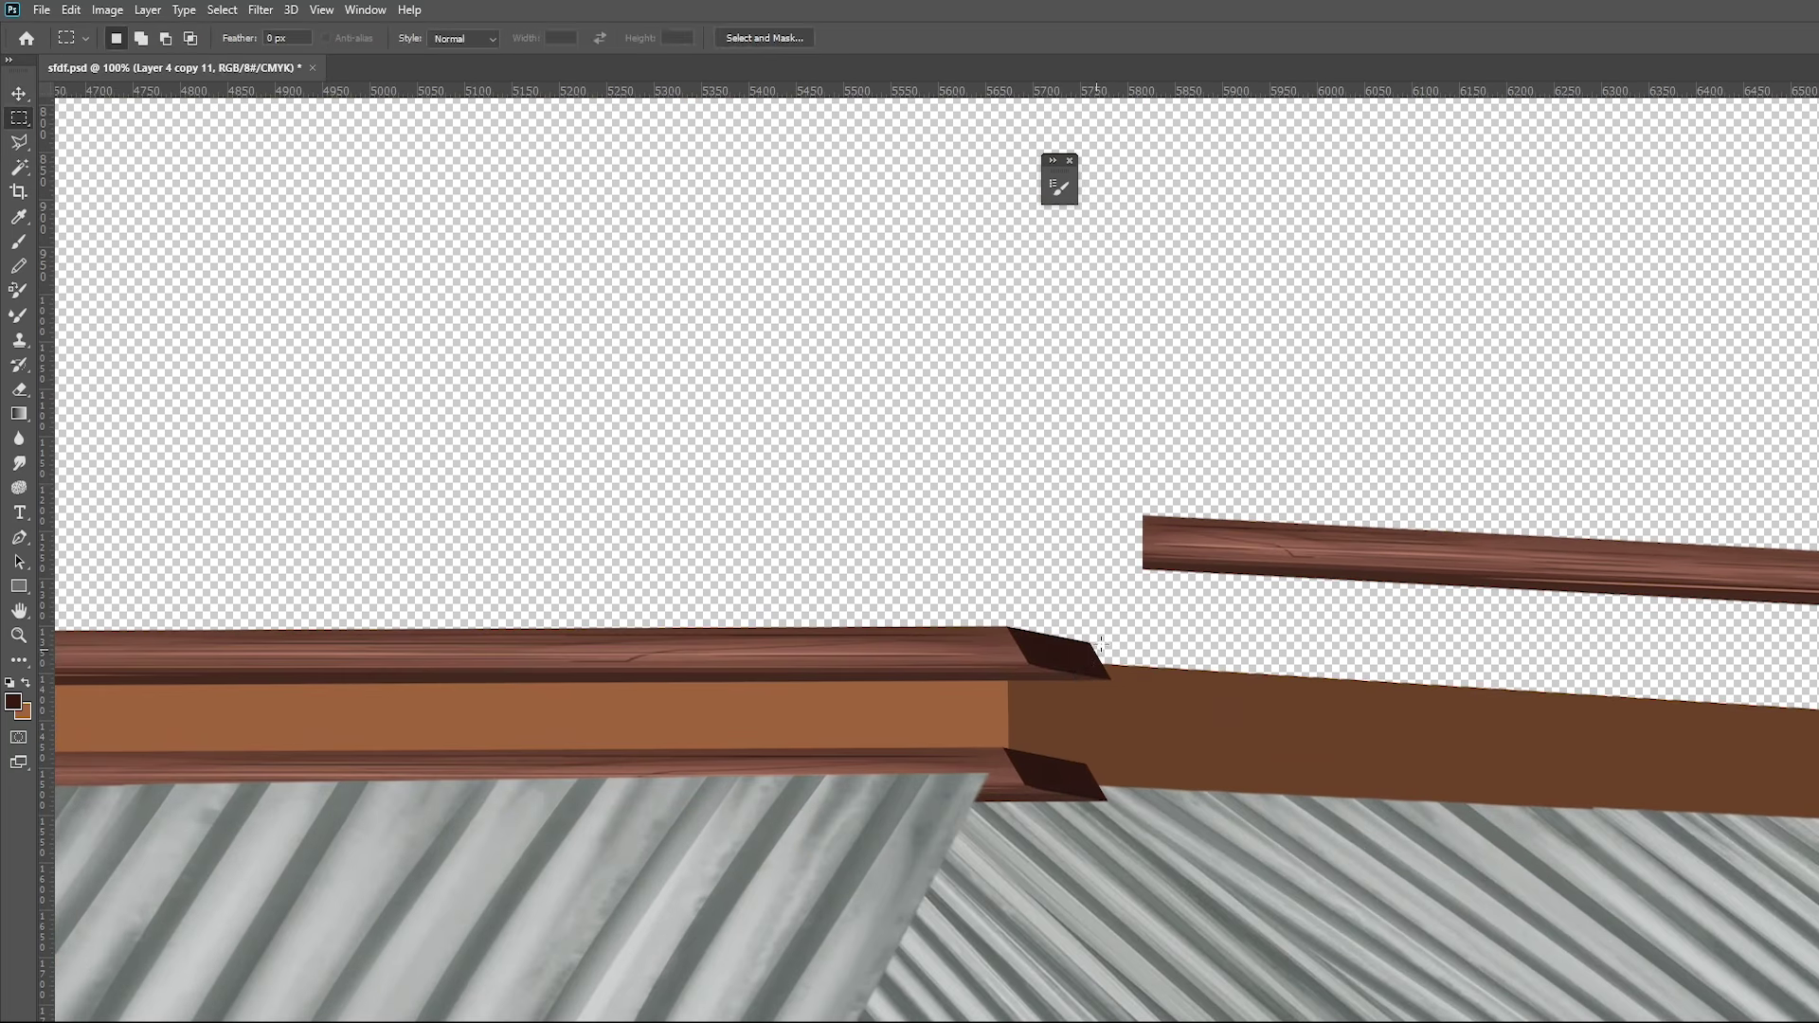
{"action": "mouse_move", "coordinate": [1127, 614]}
{"action": "left_mouse_down"}
{"action": "mouse_move", "coordinate": [1031, 703]}
{"action": "mouse_move", "coordinate": [1065, 665]}
{"action": "left_mouse_up"}
{"action": "key", "text": "v"}
{"action": "left_click", "coordinate": [1184, 484]}
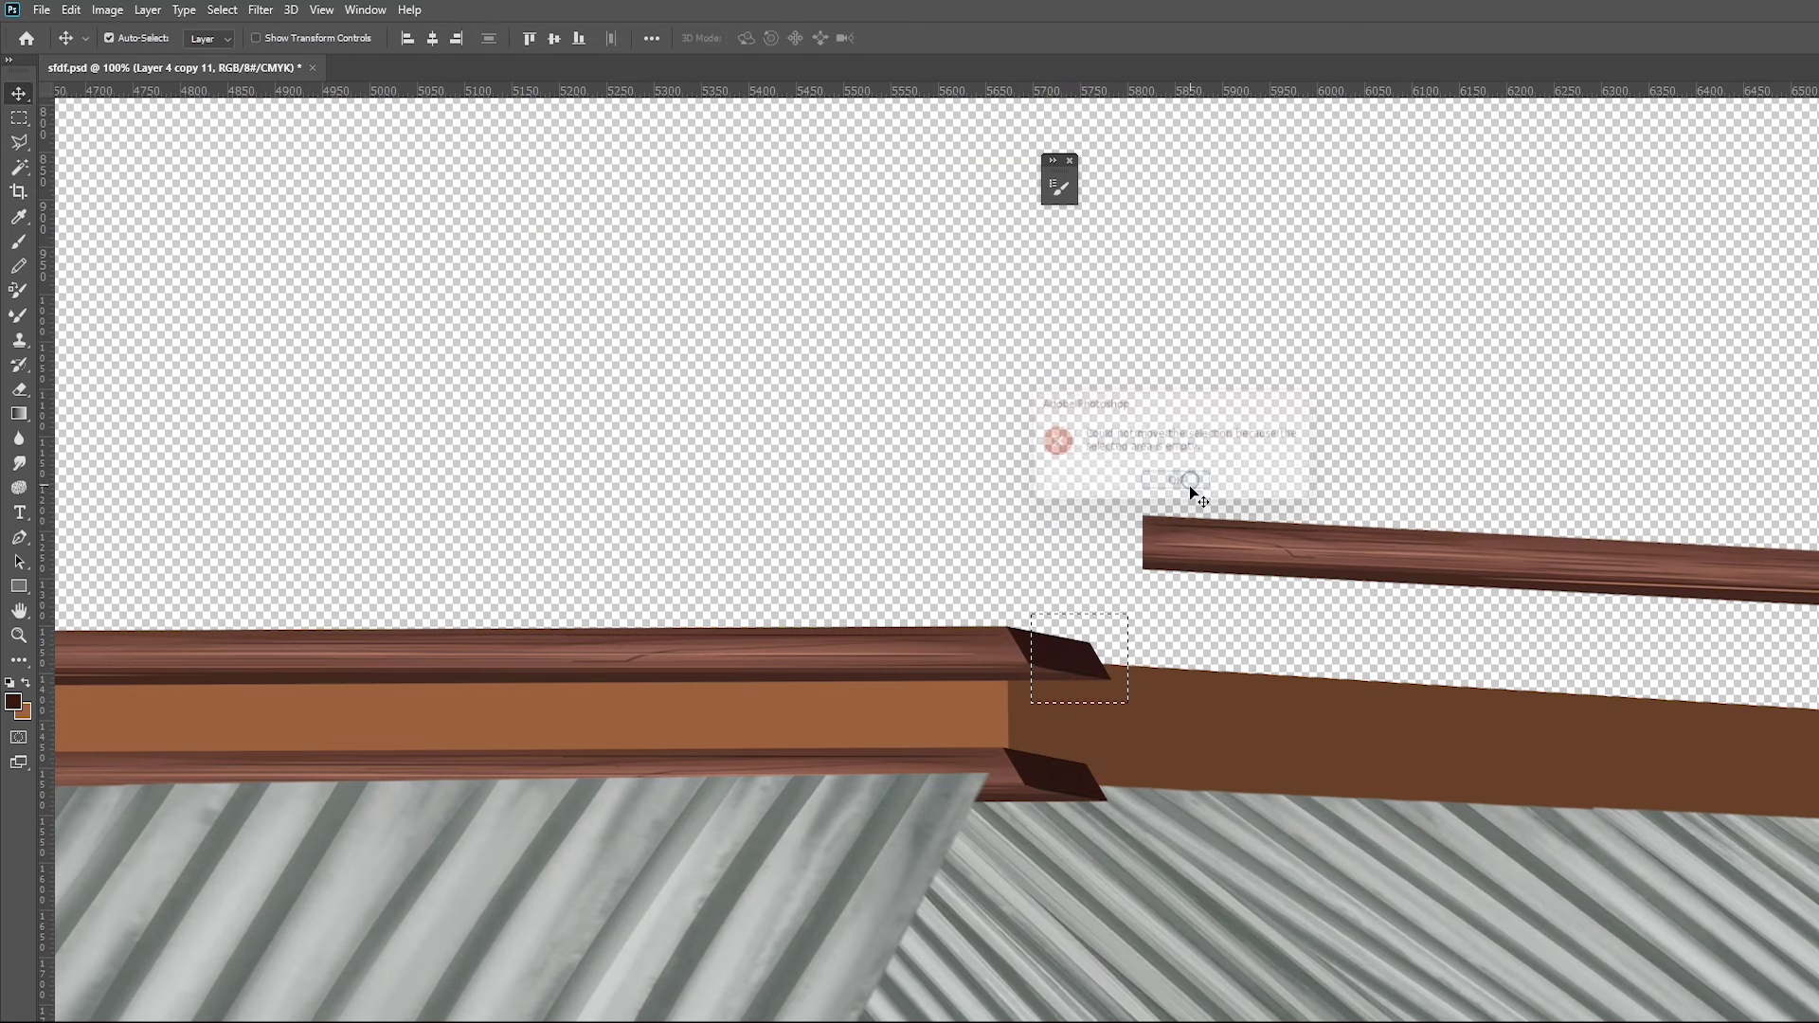
{"action": "key", "text": "ctrl+z"}
{"action": "key", "text": "ctrl+shift+z"}
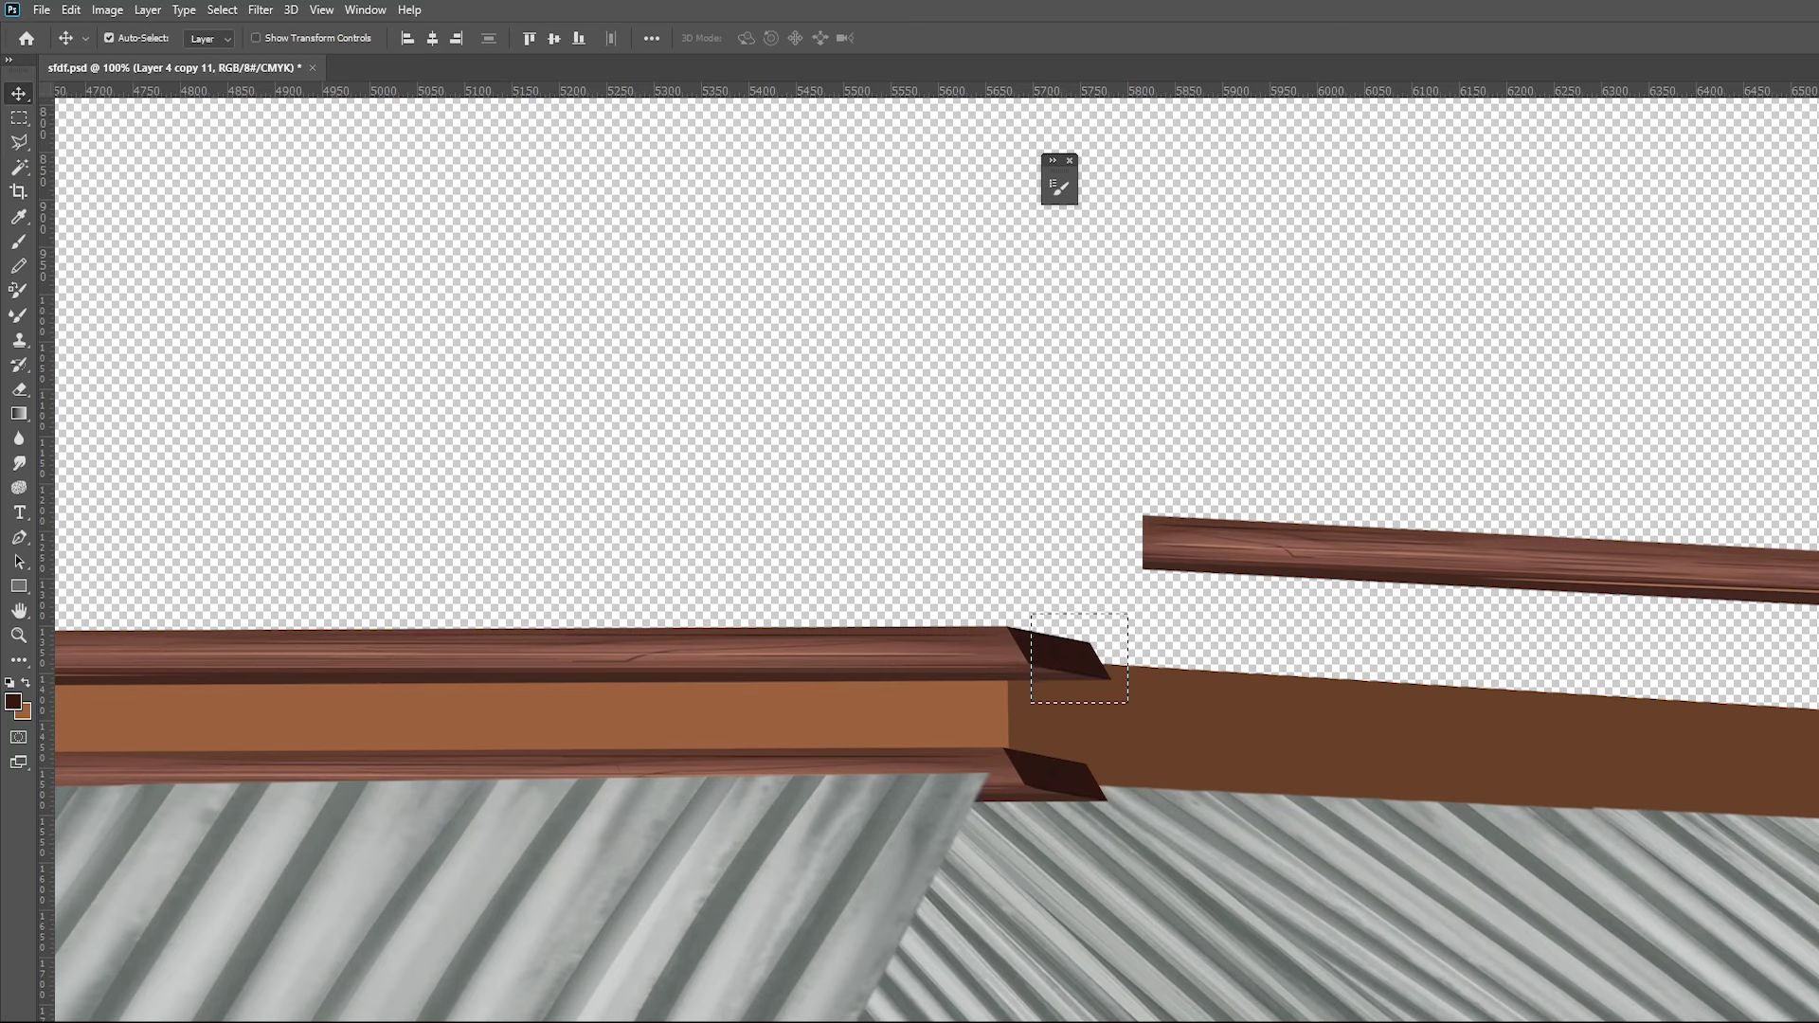
{"action": "key", "text": "ctrl+z"}
{"action": "key", "text": "ctrl+shift+z"}
{"action": "key", "text": "ctrl+z"}
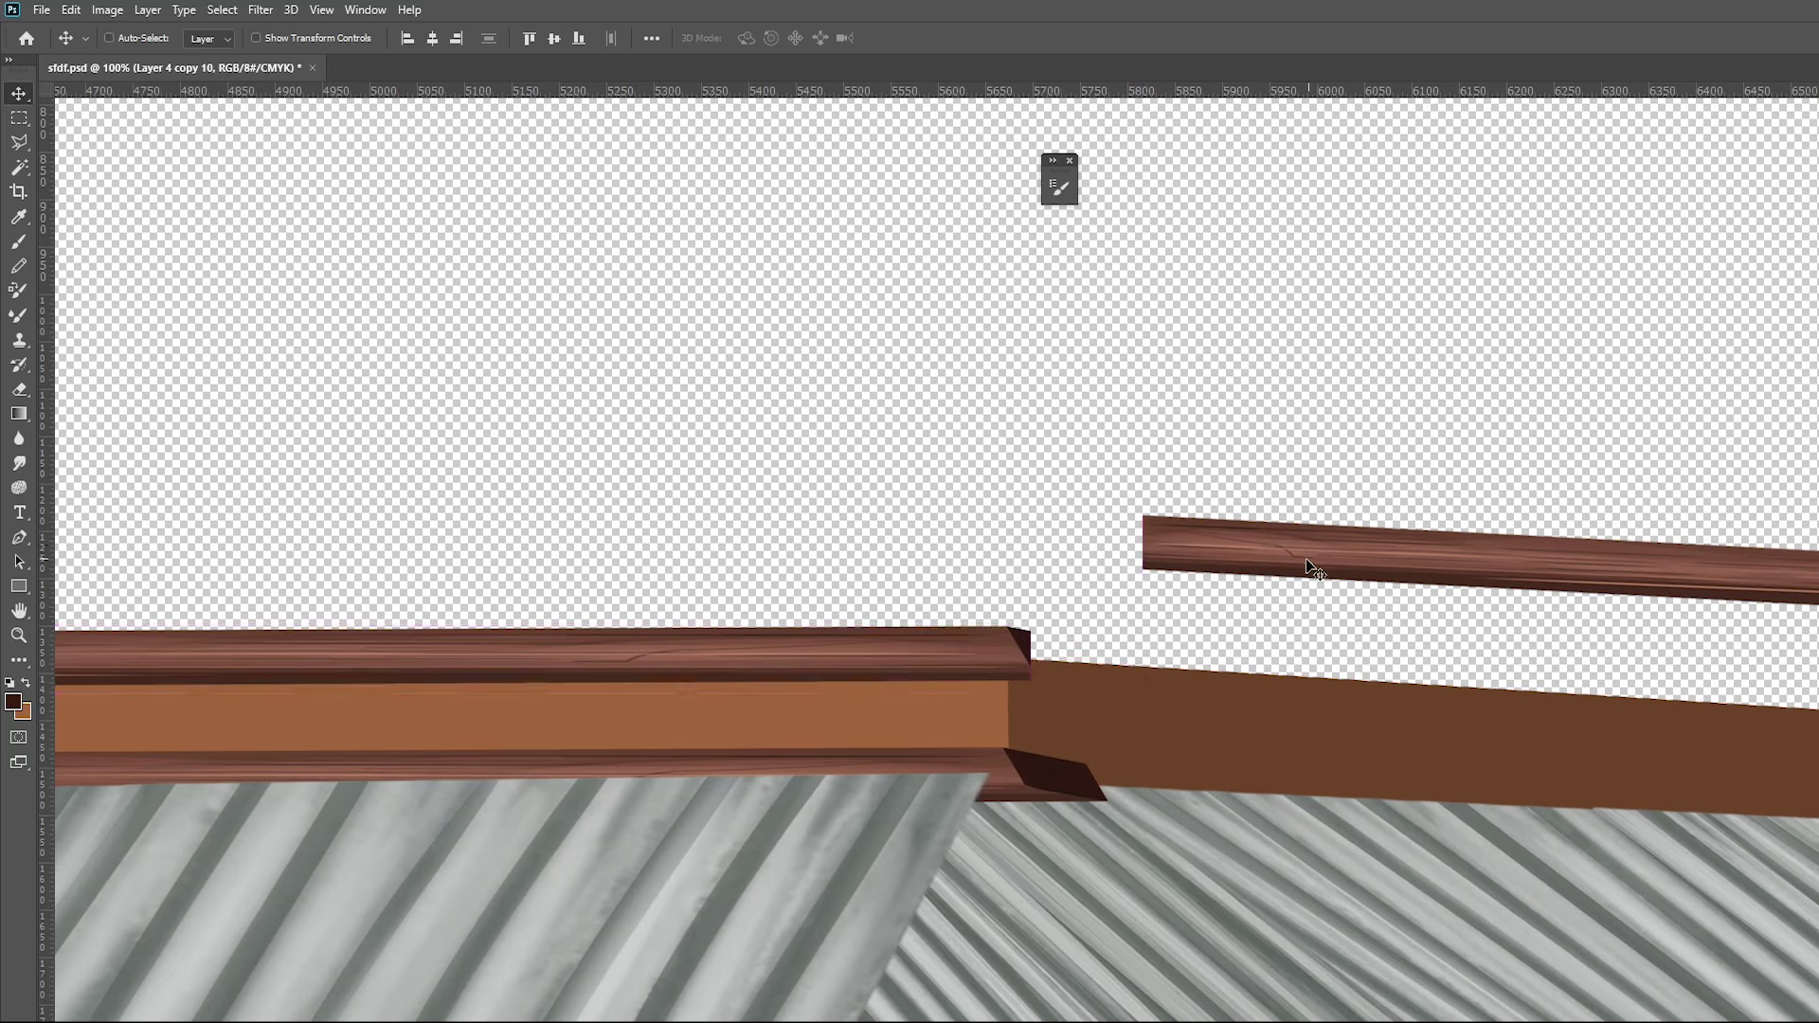
Move the right trim strip down onto the fascia and stretch it flush against the corner
{"action": "left_click_drag", "start_coordinate": [1272, 544], "coordinate": [1134, 650]}
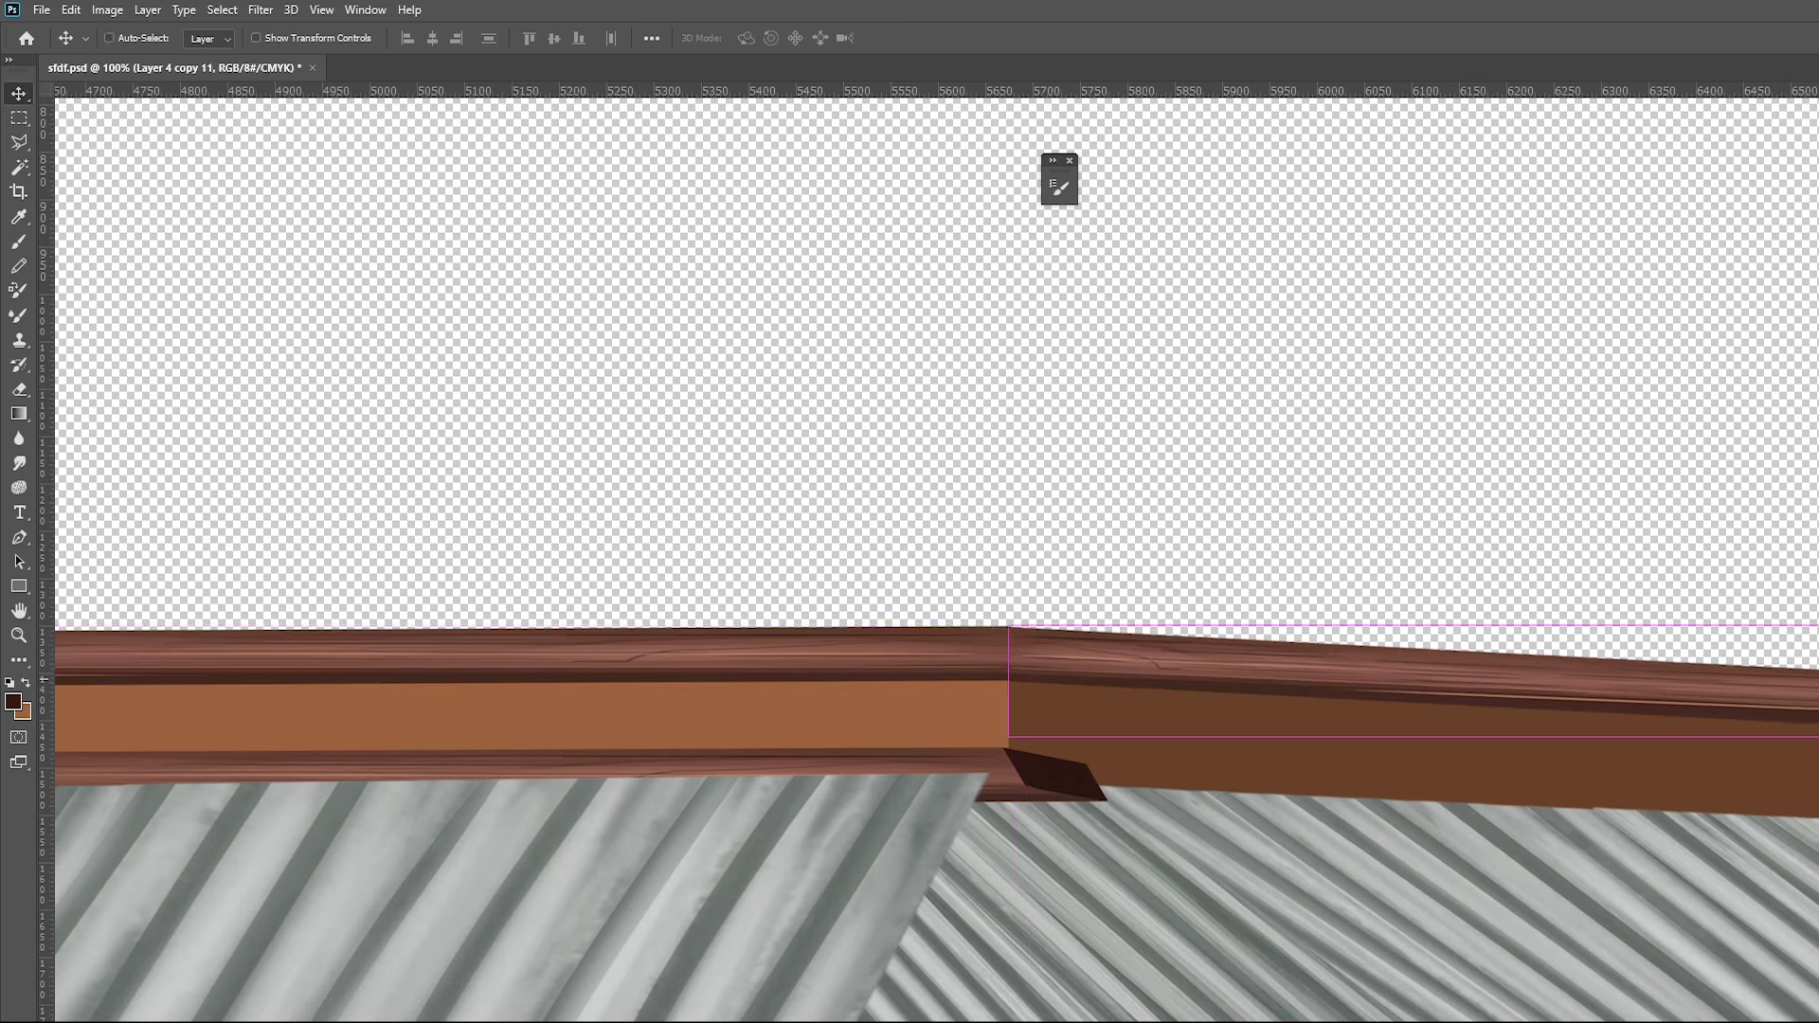
{"action": "key", "text": "ctrl+t"}
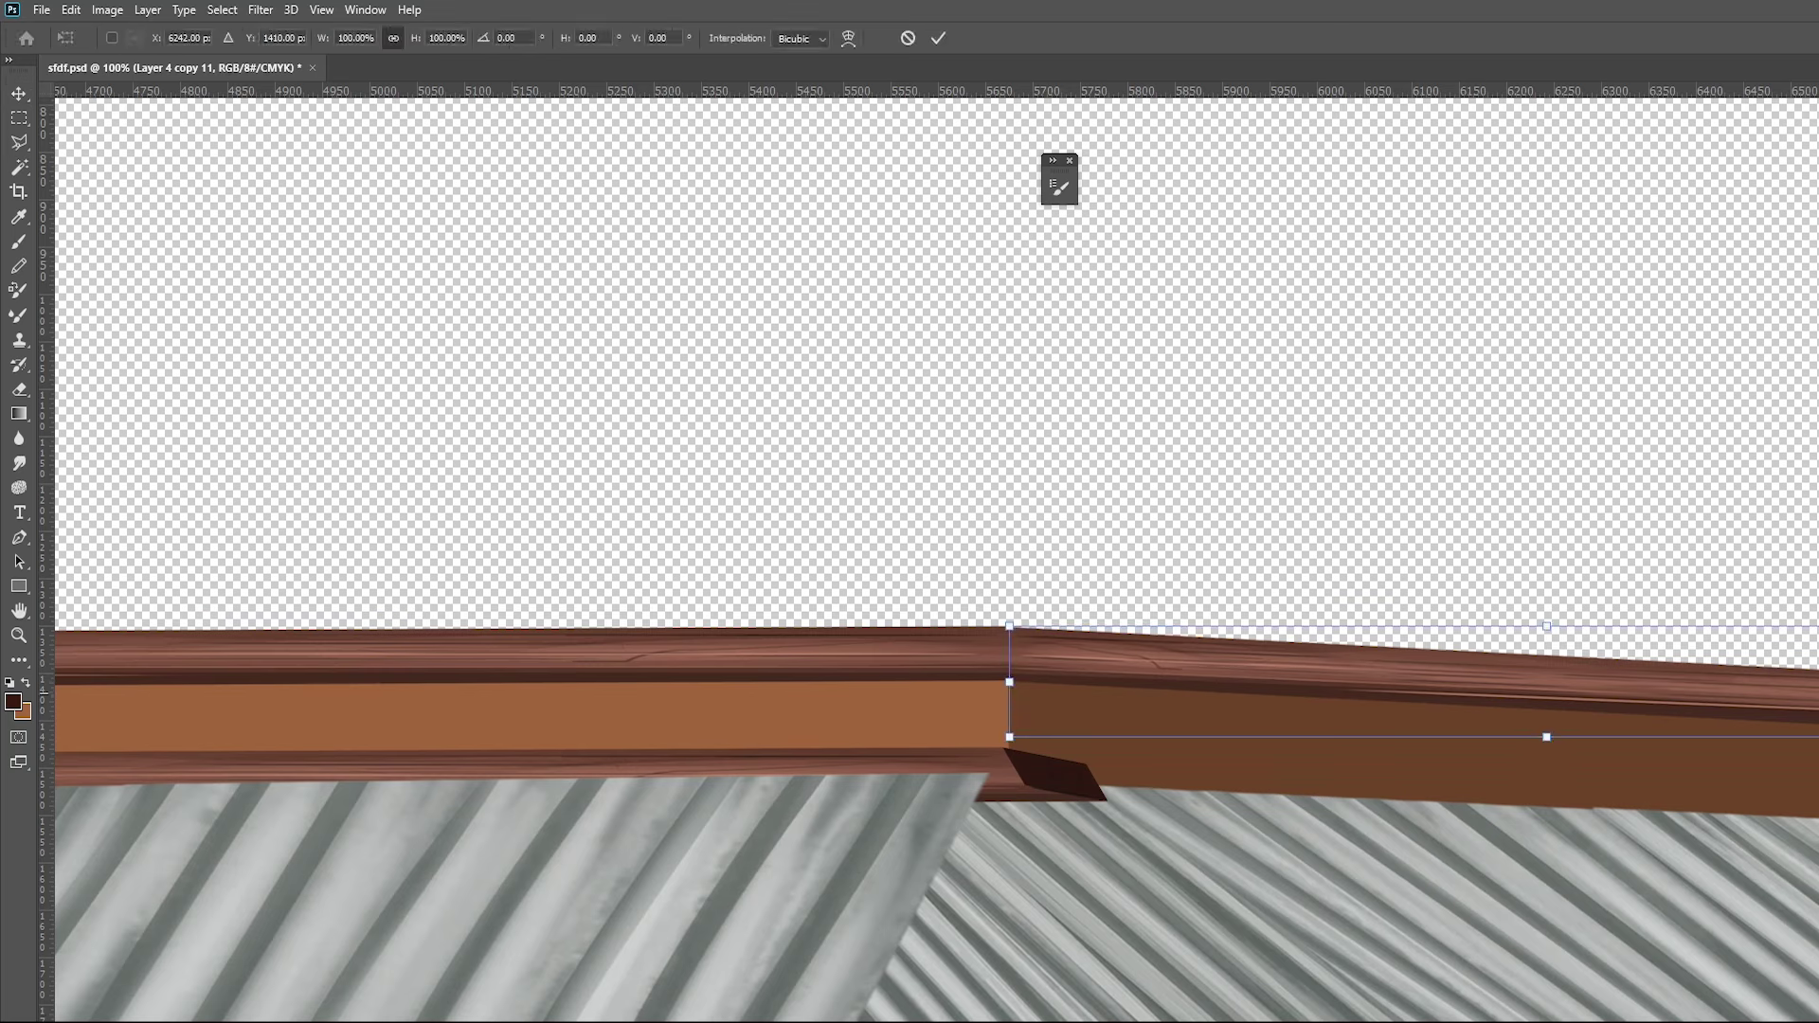
{"action": "left_click_drag", "start_coordinate": [1814, 681], "coordinate": [1814, 679]}
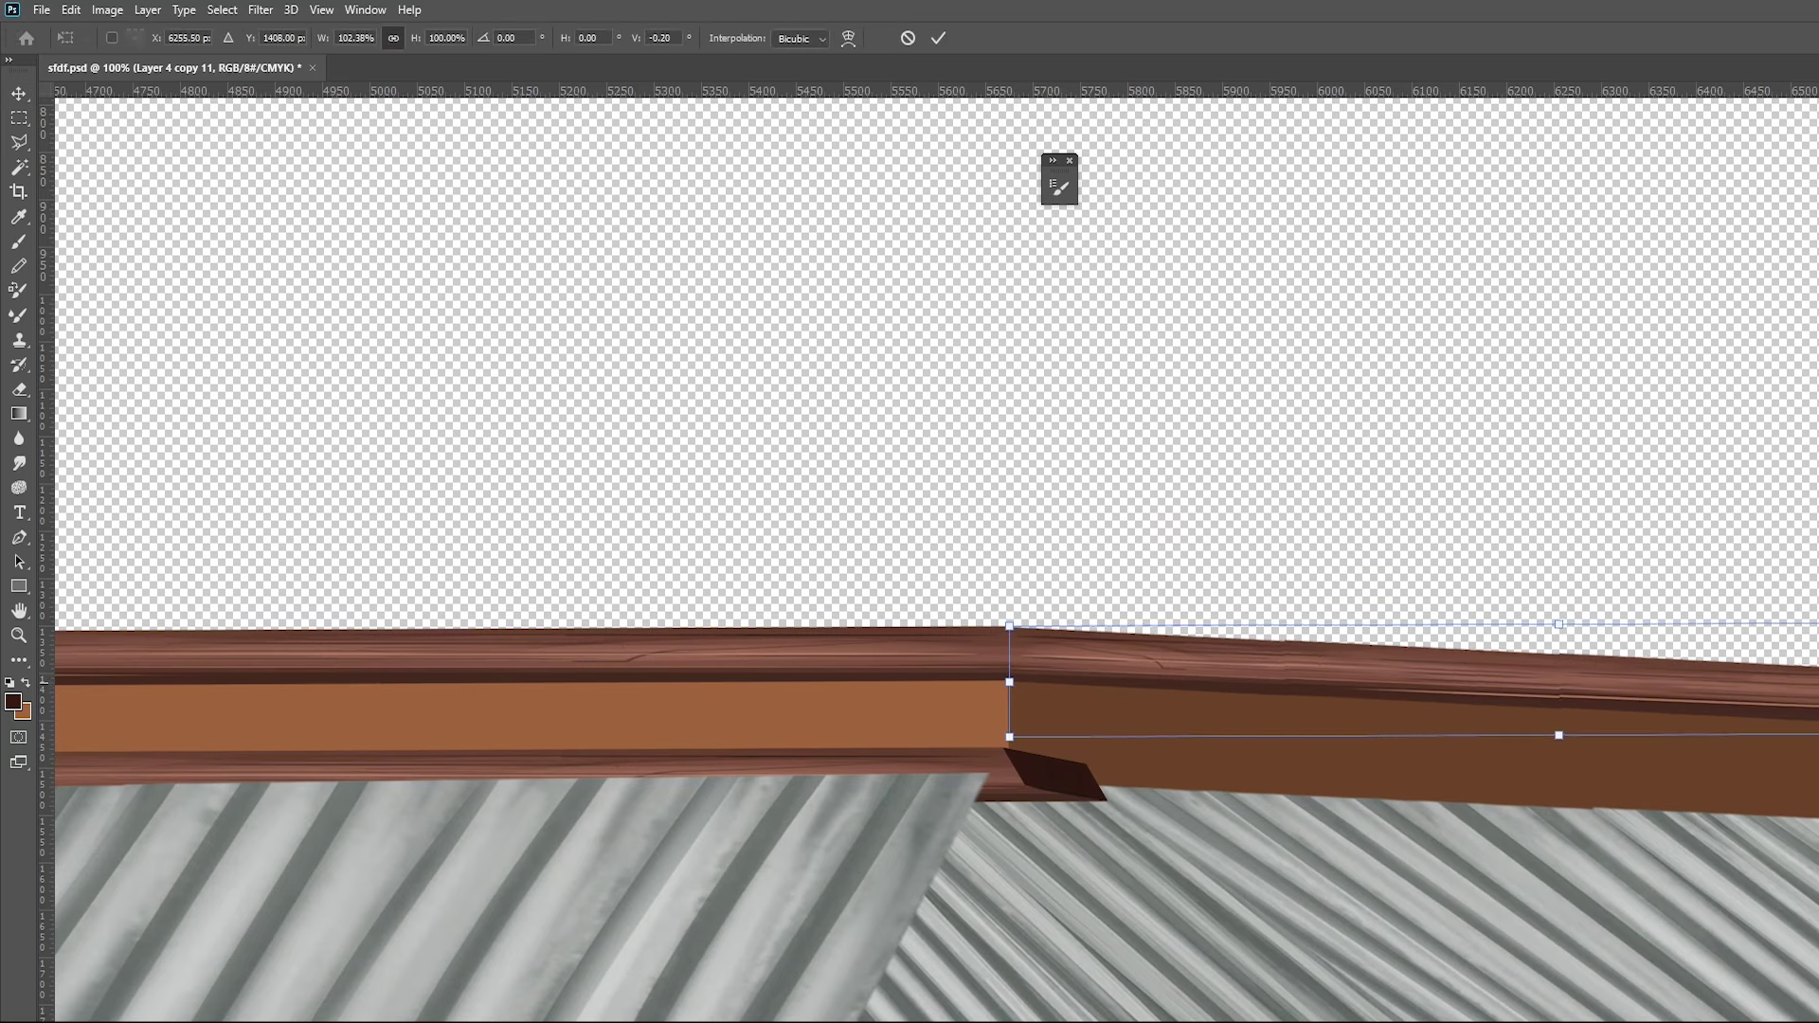
{"action": "key", "text": "Return"}
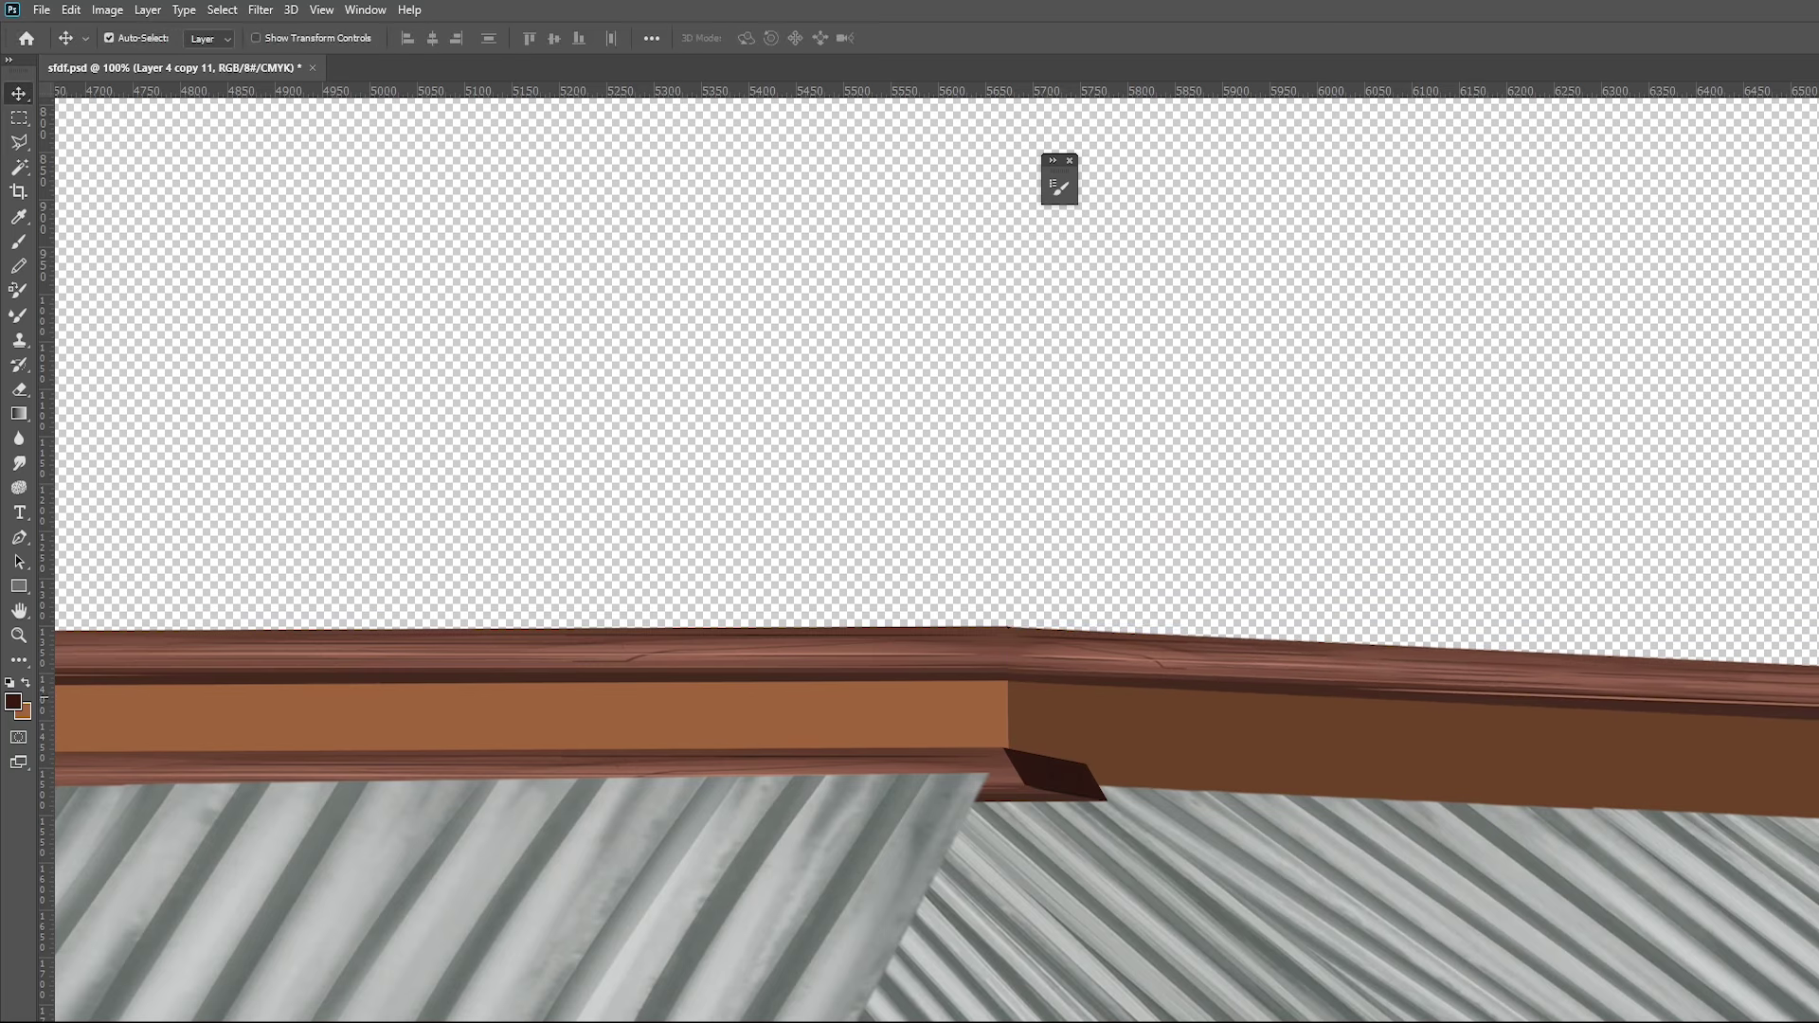
{"action": "key", "text": "ctrl+u"}
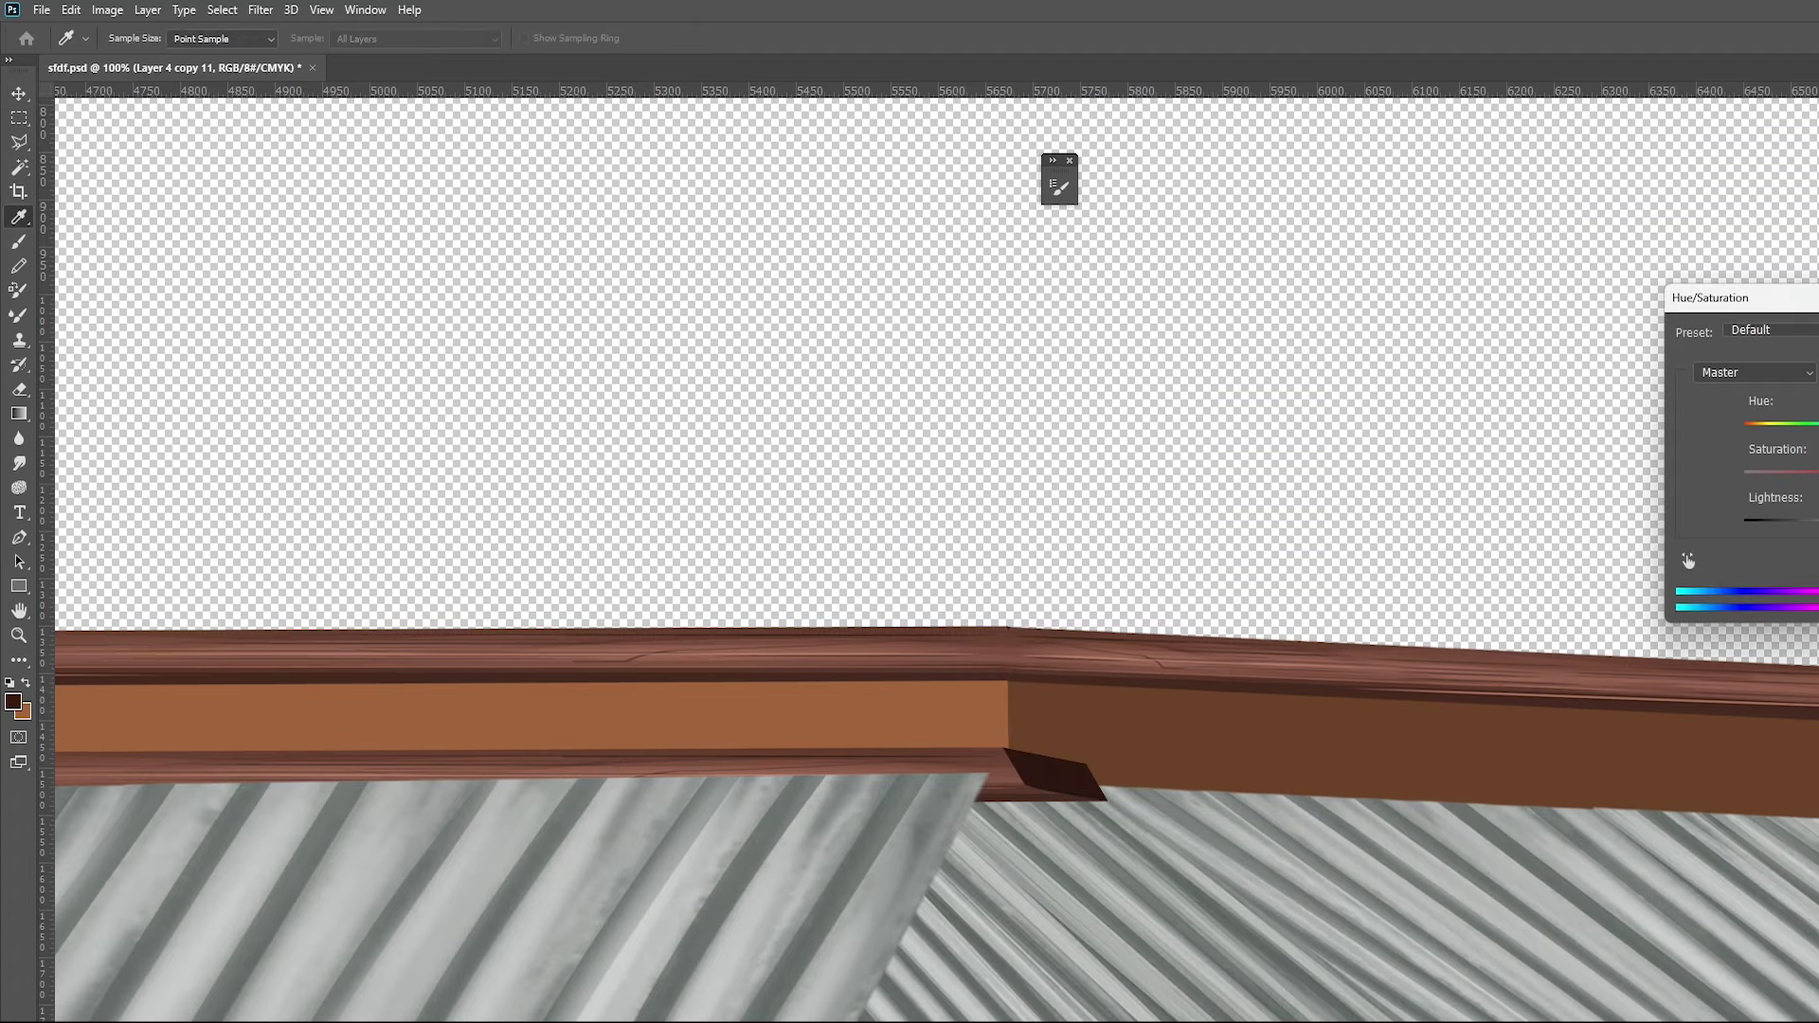
Darken the right trim strip and place a copy along the right fascia's bottom edge
{"action": "left_click_drag", "start_coordinate": [1818, 527], "coordinate": [1806, 530]}
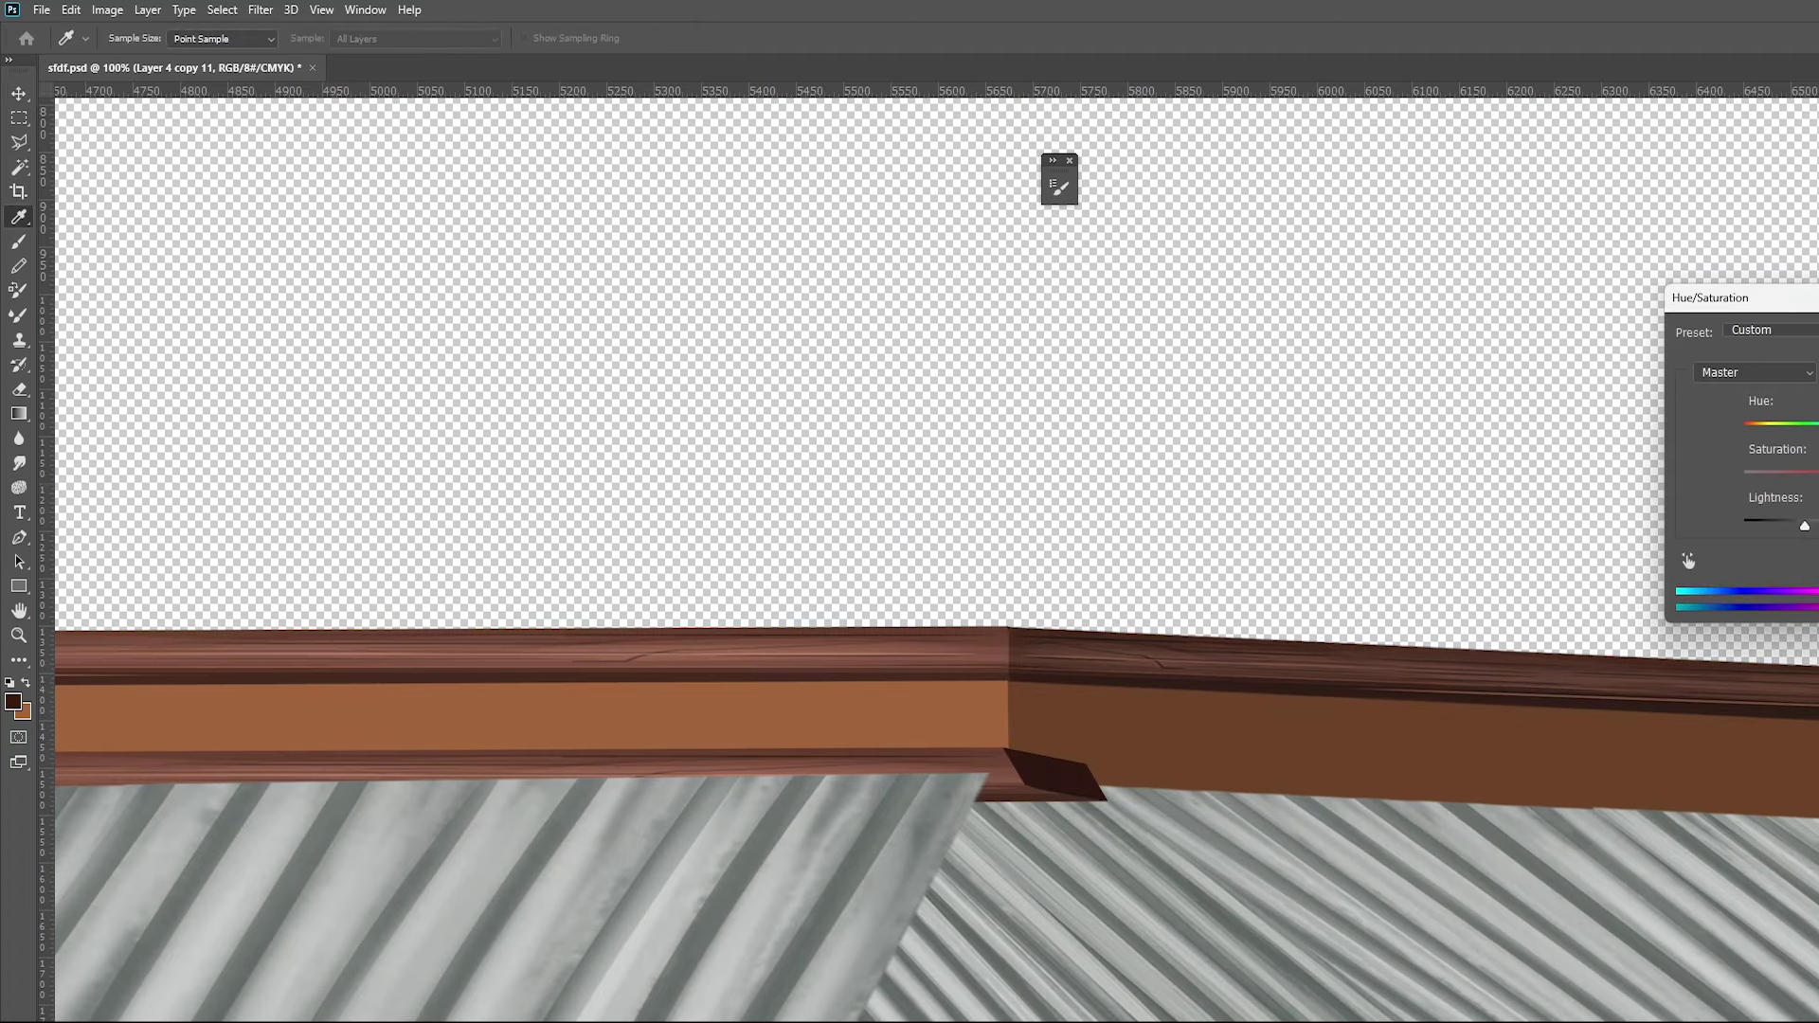
{"action": "key", "text": "Return"}
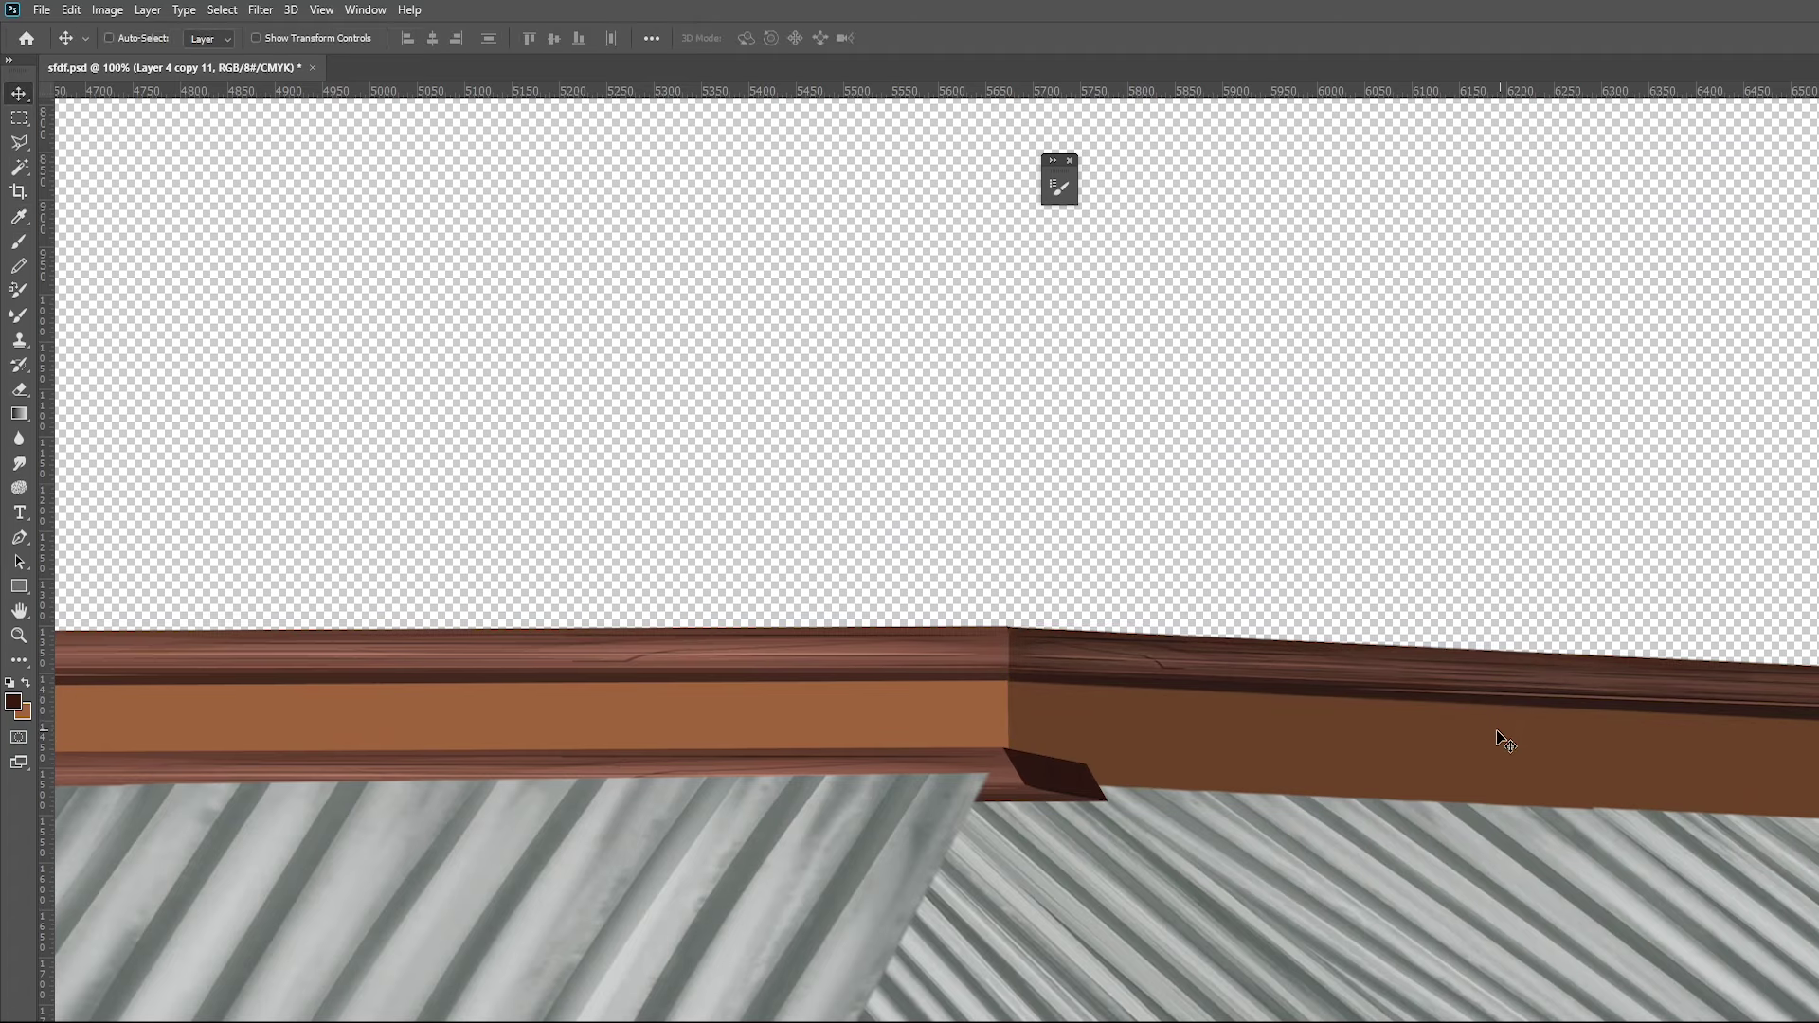
{"action": "key", "text": "ctrl+minus"}
{"action": "key", "text": "ctrl+minus"}
{"action": "key", "text": "ctrl+minus"}
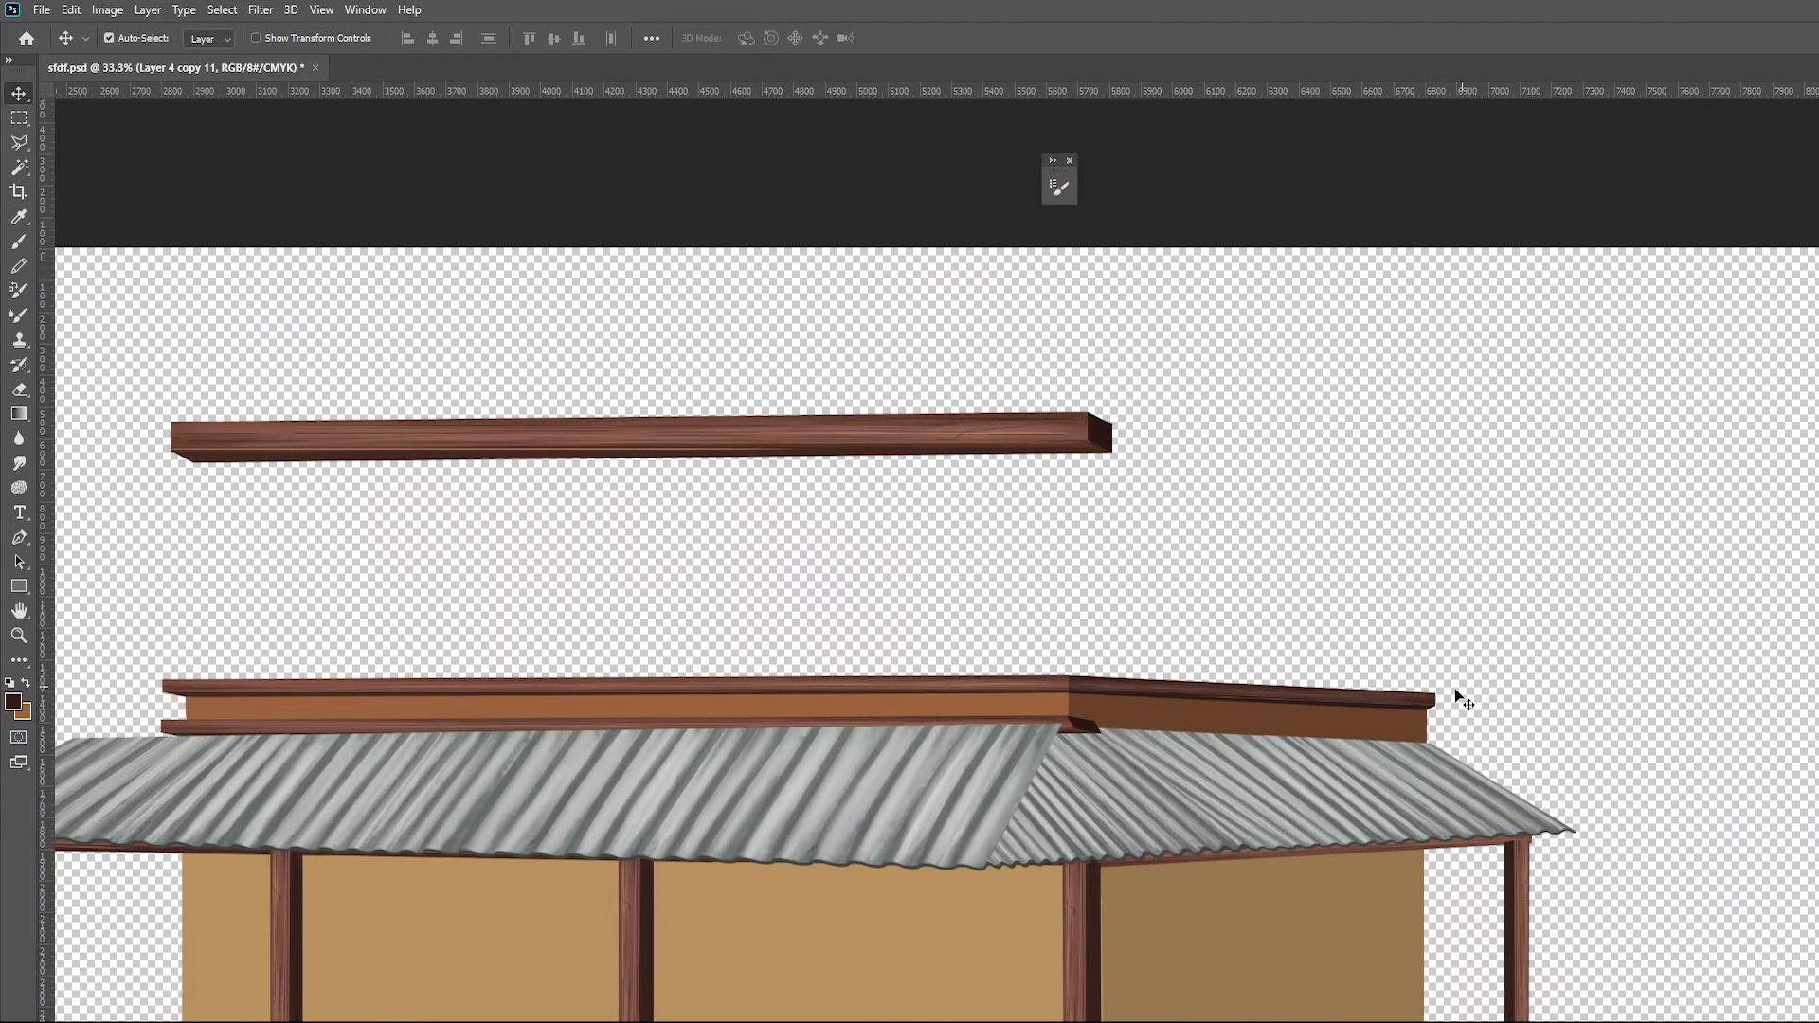
{"action": "left_click_drag", "start_coordinate": [1116, 720], "coordinate": [1134, 724]}
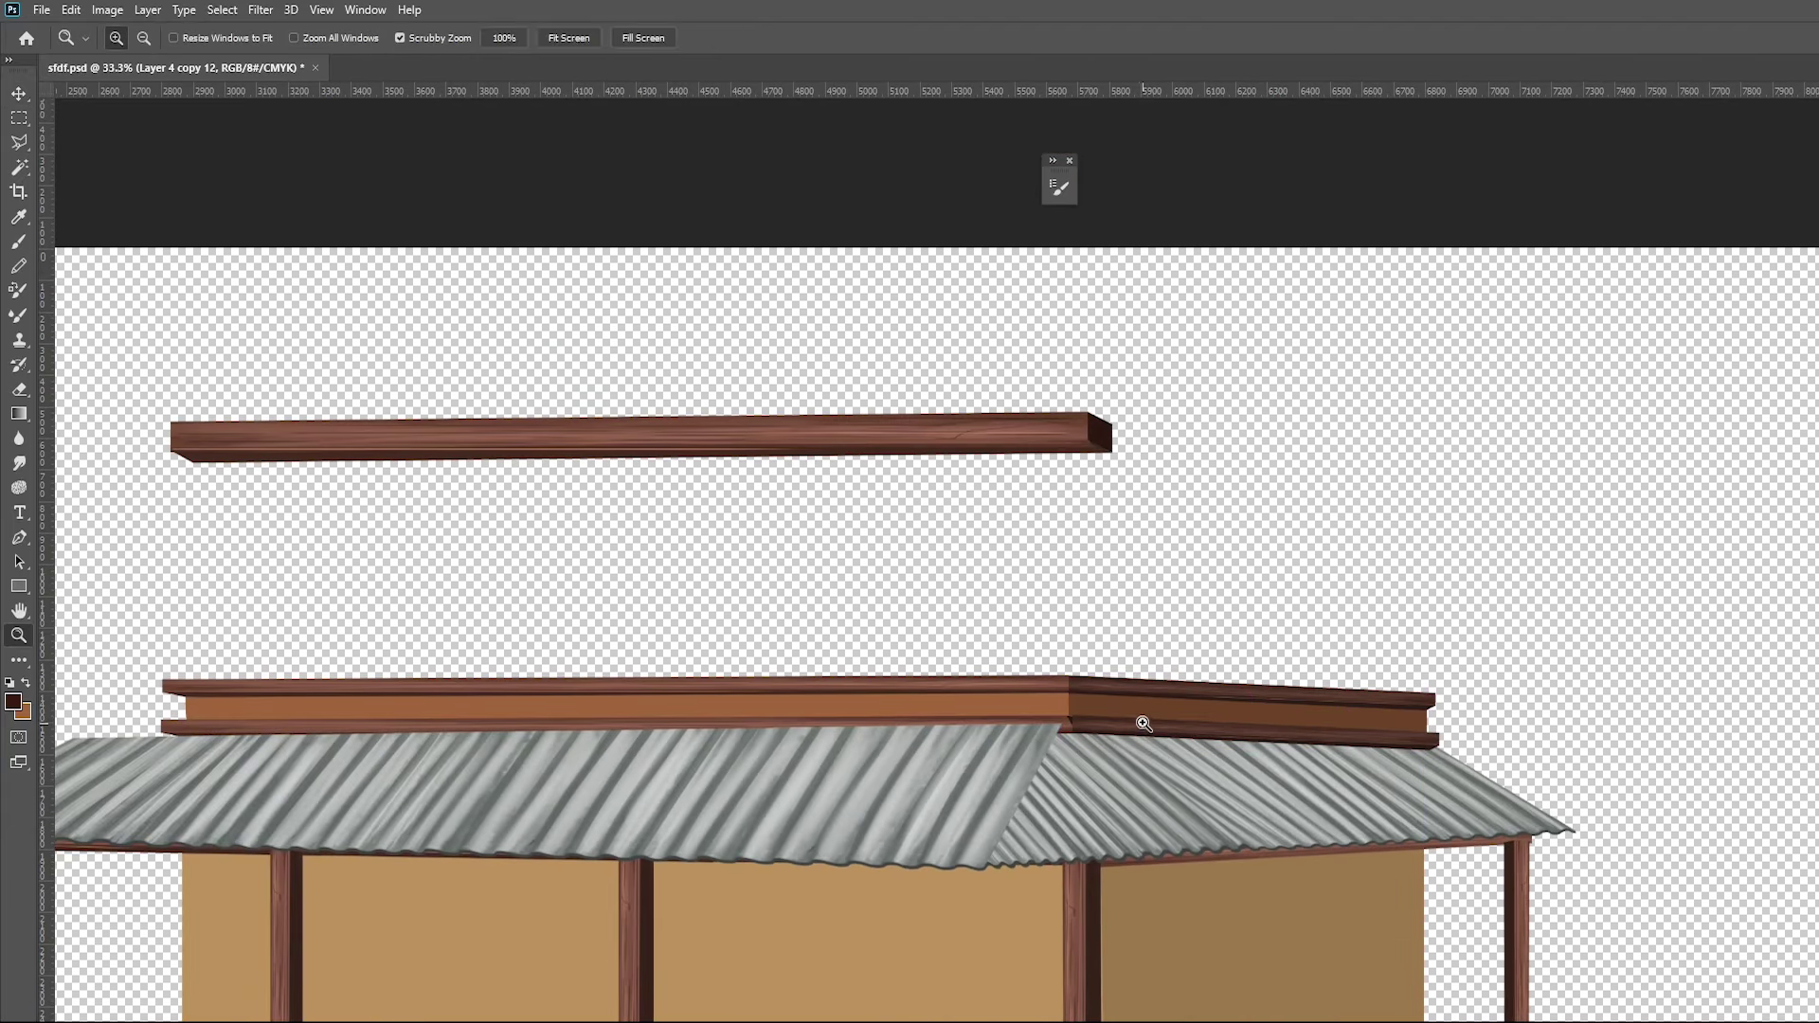
{"action": "scroll", "coordinate": [1144, 741], "scroll_direction": "up", "scroll_amount": 1}
{"action": "scroll", "coordinate": [1132, 725], "scroll_direction": "up", "scroll_amount": 1}
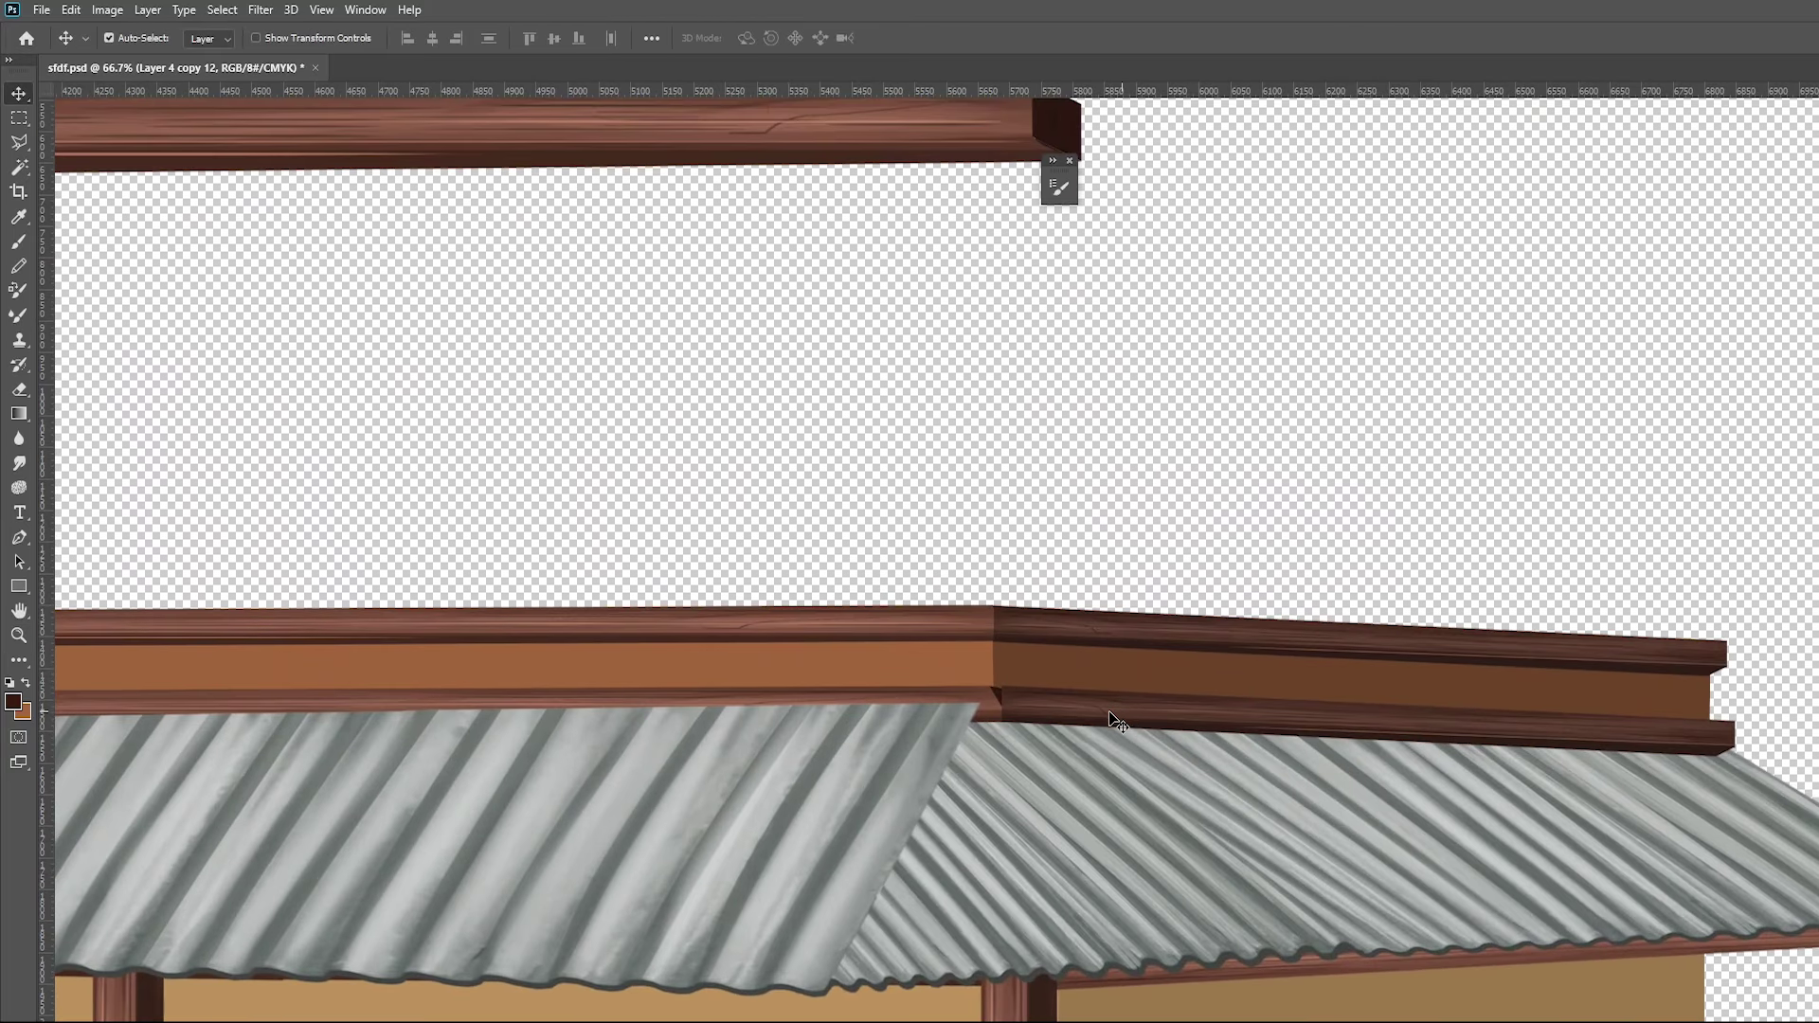
{"action": "left_click_drag", "start_coordinate": [1127, 722], "coordinate": [1115, 722]}
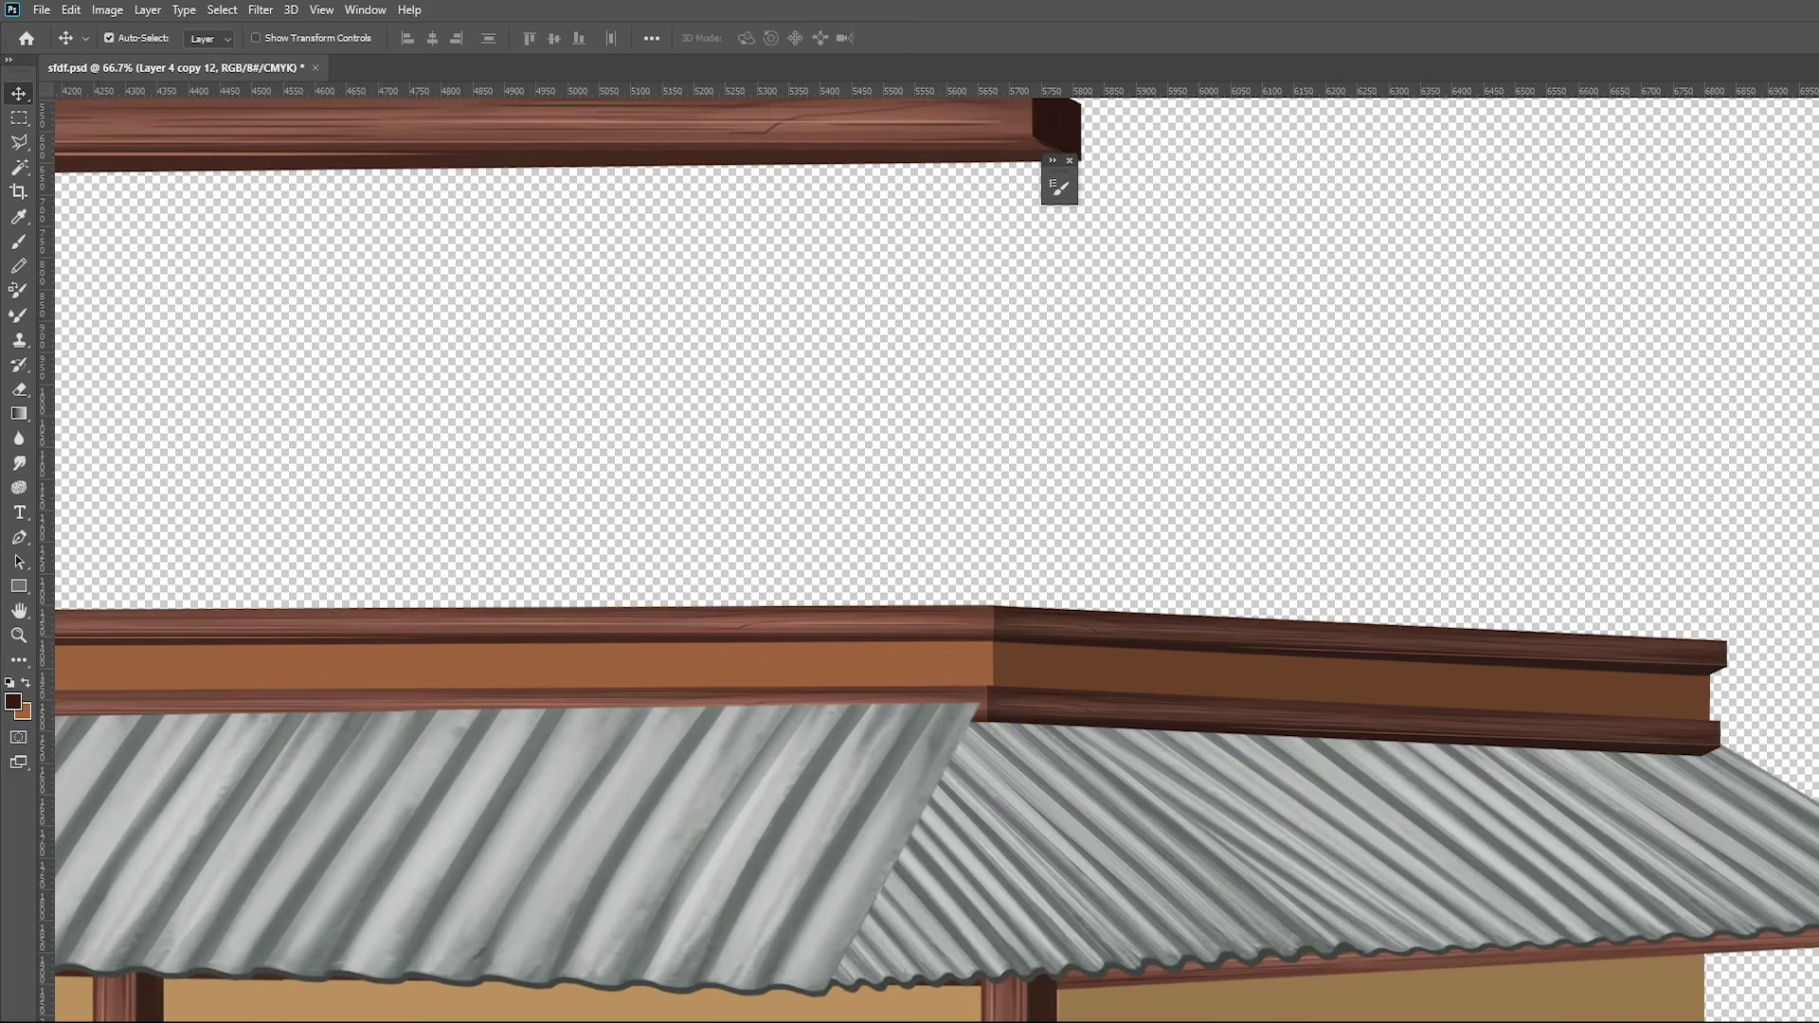
Add a dark shadow with a thin highlight where the fascia boards meet
{"action": "key", "text": "ctrl+z"}
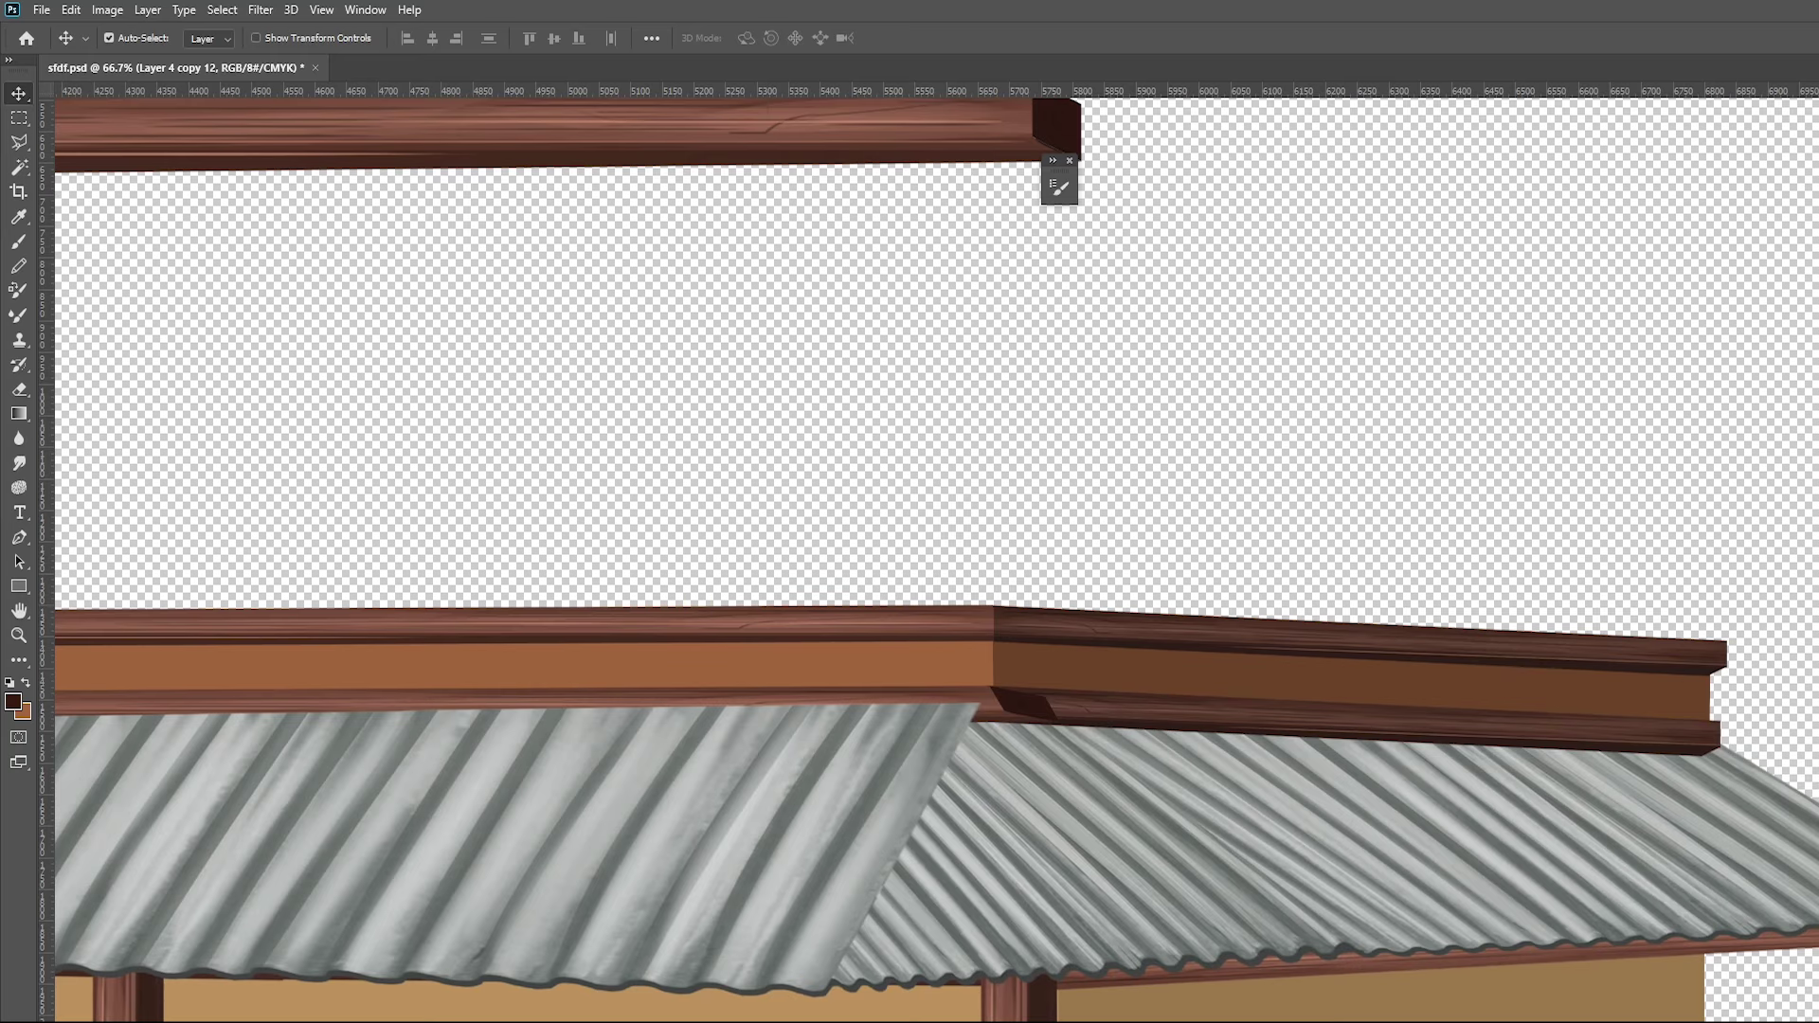
{"action": "key", "text": "ctrl+z"}
{"action": "key", "text": "ctrl+z"}
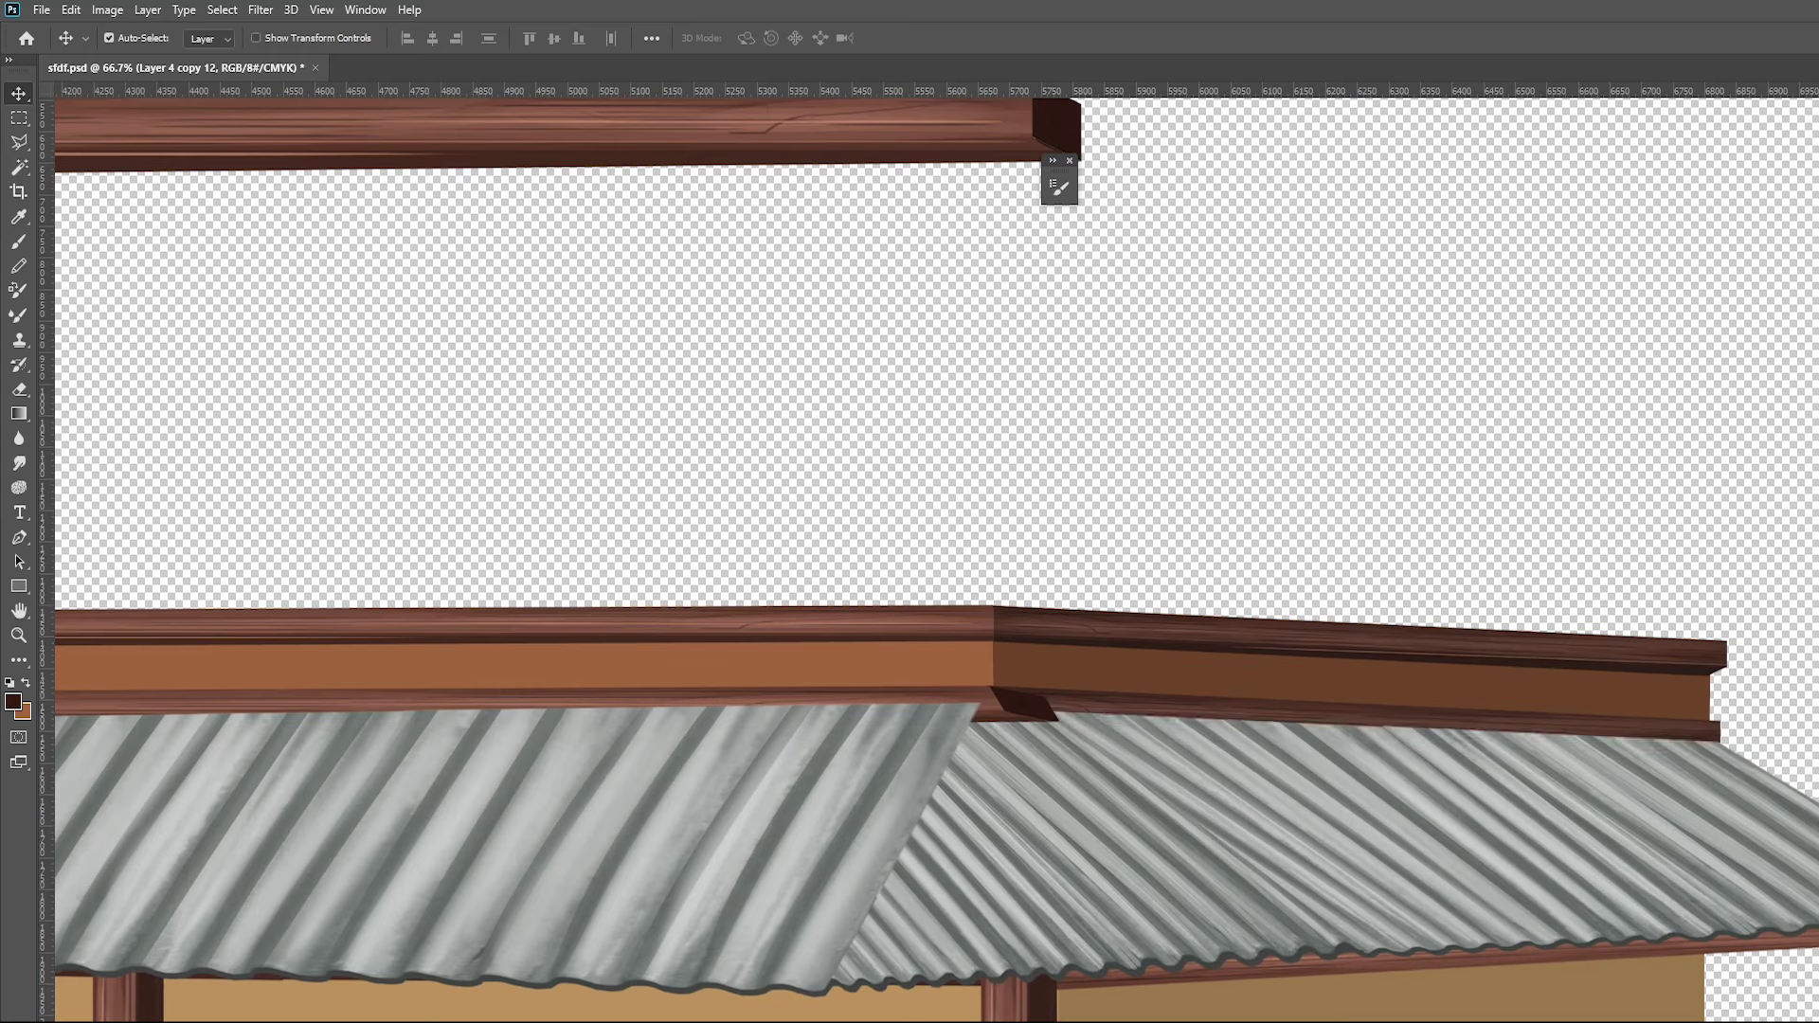
{"action": "left_click", "coordinate": [1033, 722]}
{"action": "key", "text": "ctrl+z"}
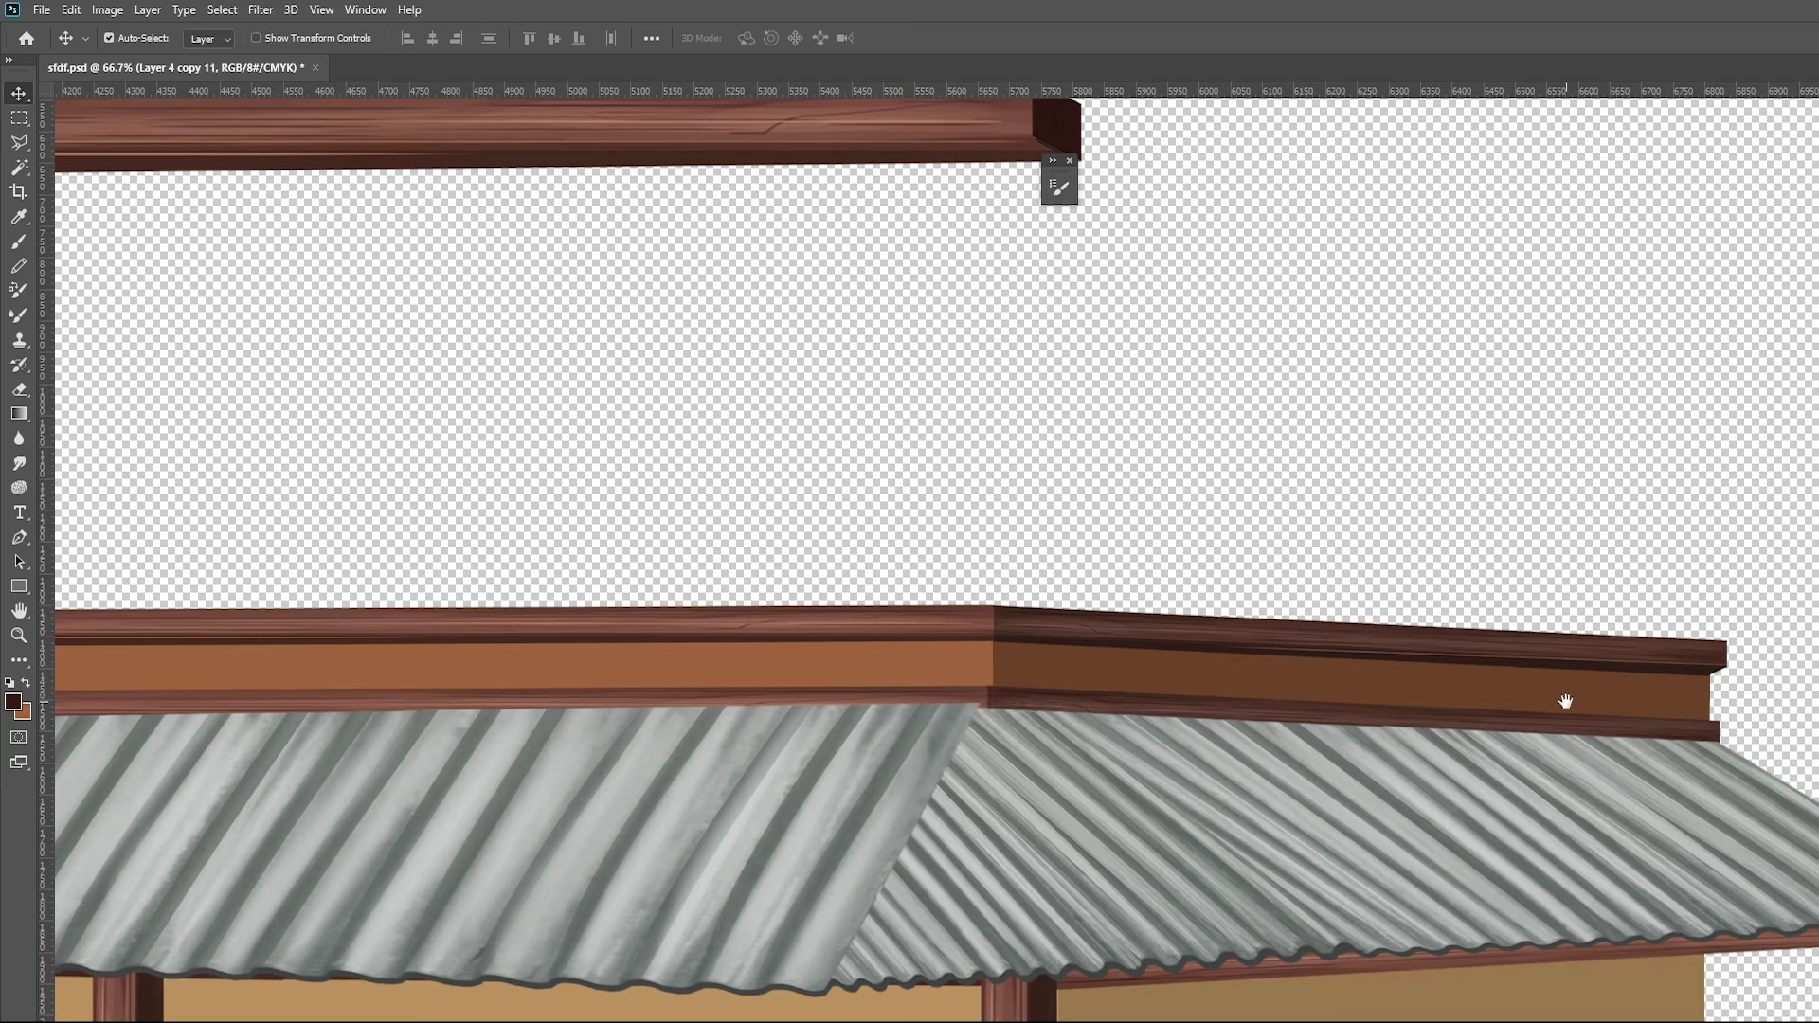
Save the document and zoom out to view the whole roof
{"action": "left_click_drag", "start_coordinate": [1535, 702], "coordinate": [1818, 644]}
{"action": "key", "text": "ctrl+s"}
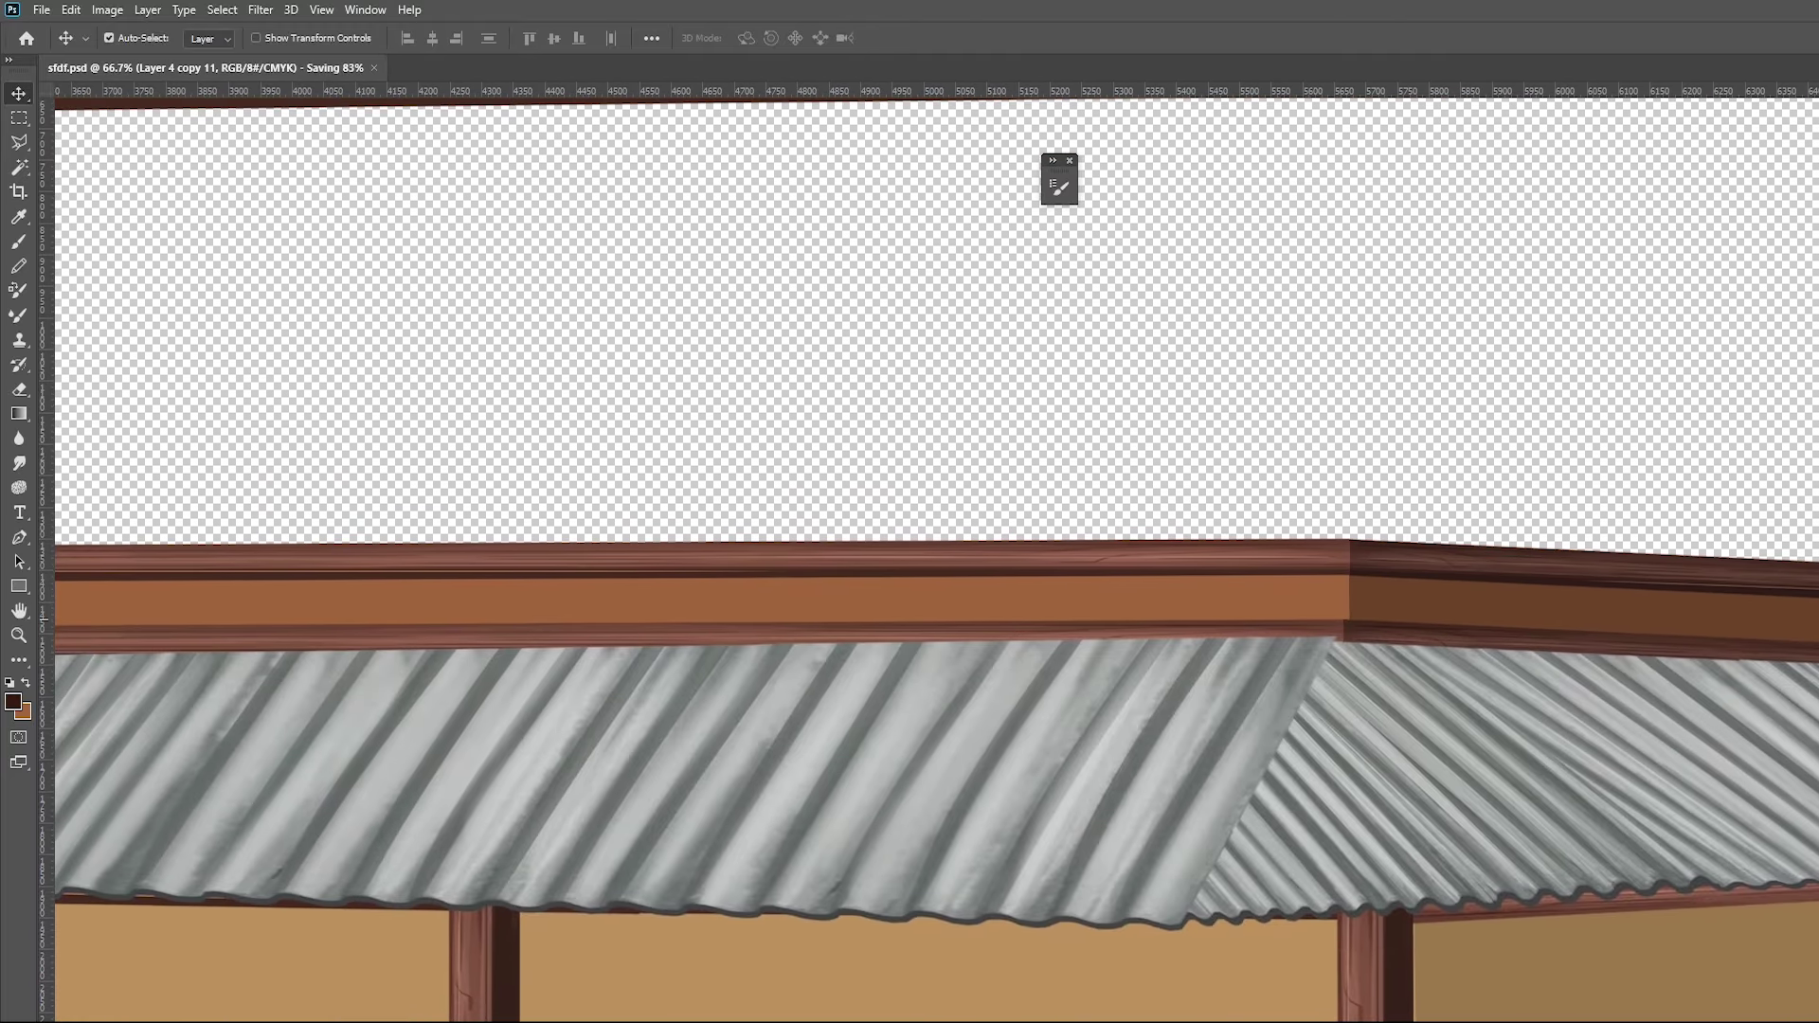
{"action": "key", "text": "ctrl+minus"}
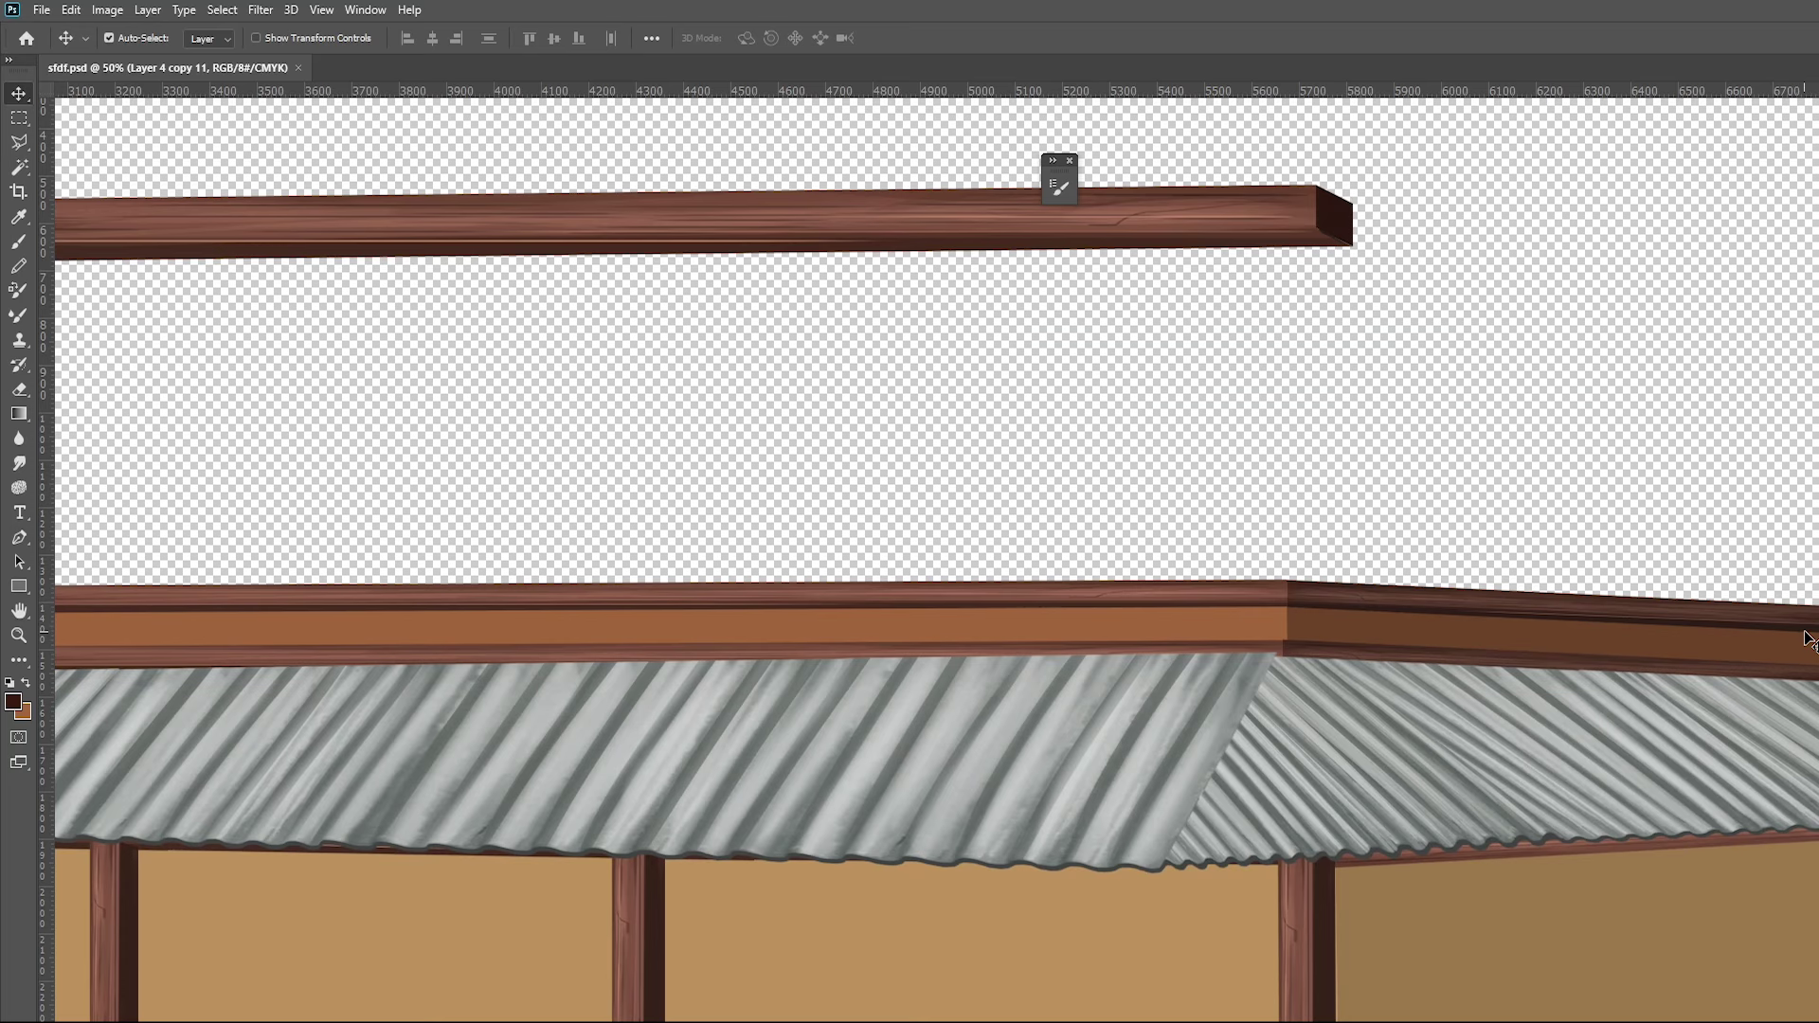
{"action": "key", "text": "ctrl+minus"}
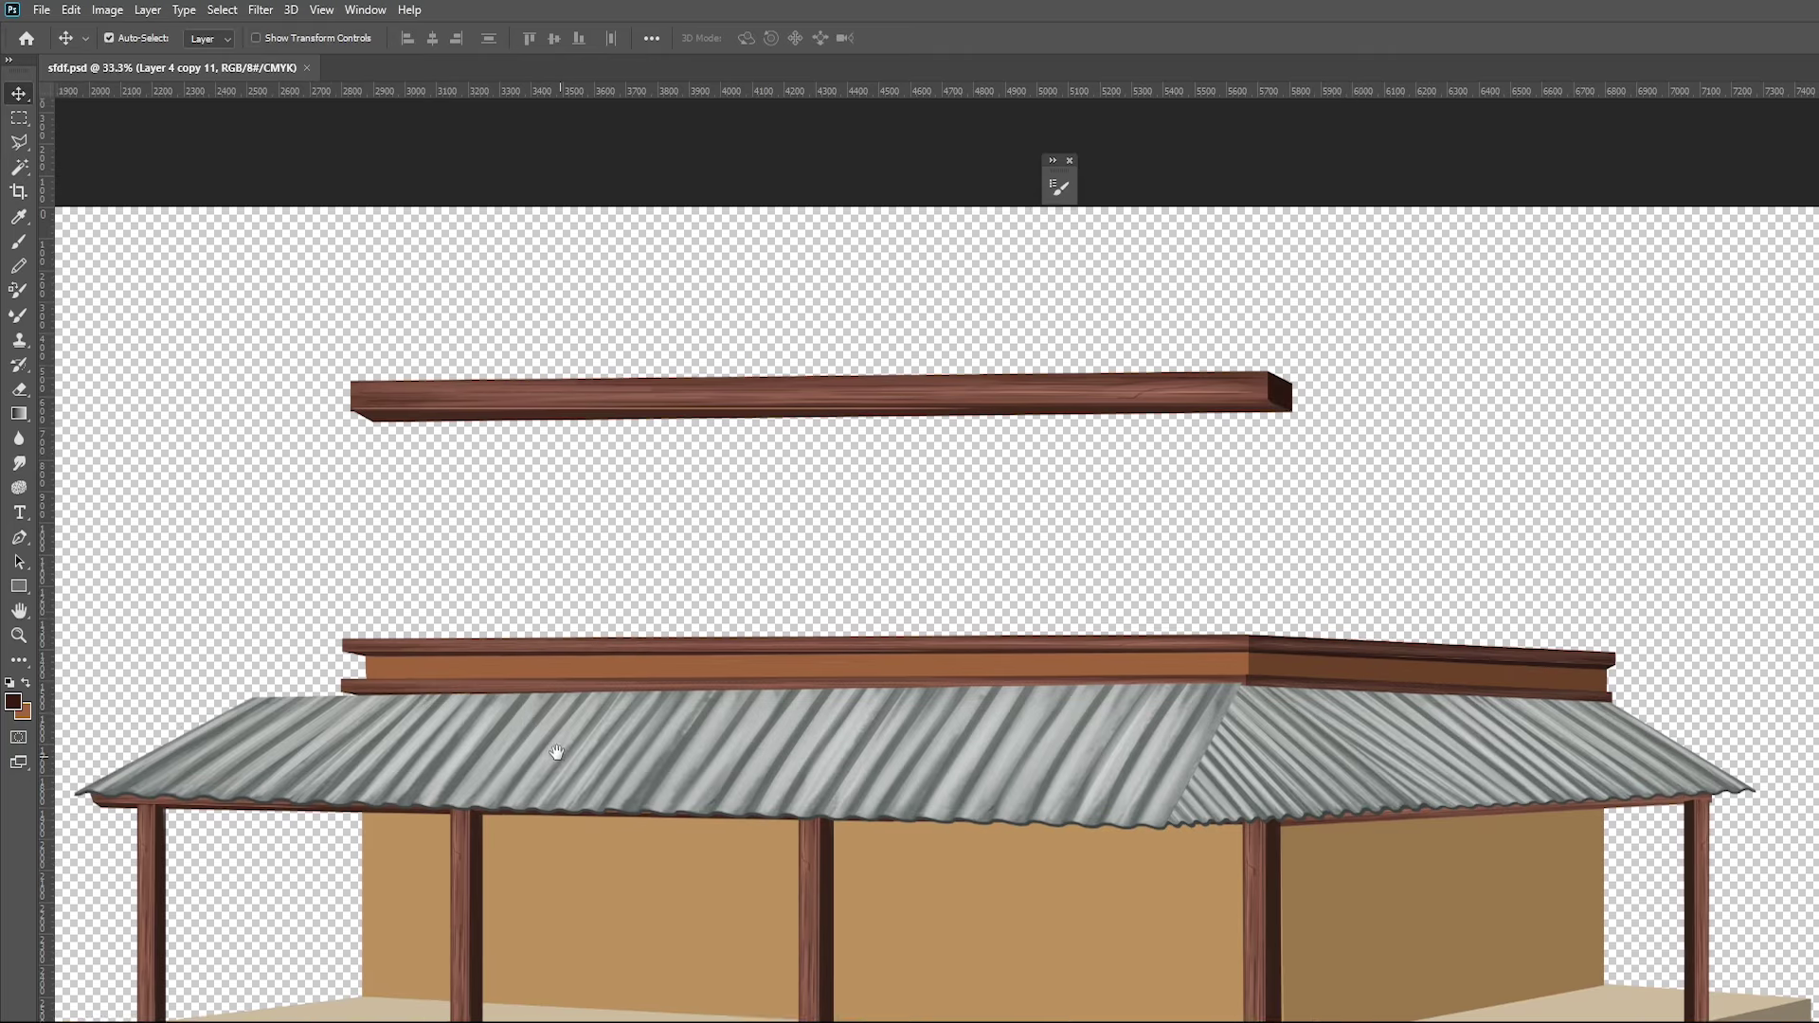
Narrow the front roof sheet by pulling in its left end
{"action": "left_click_drag", "start_coordinate": [497, 696], "coordinate": [567, 719]}
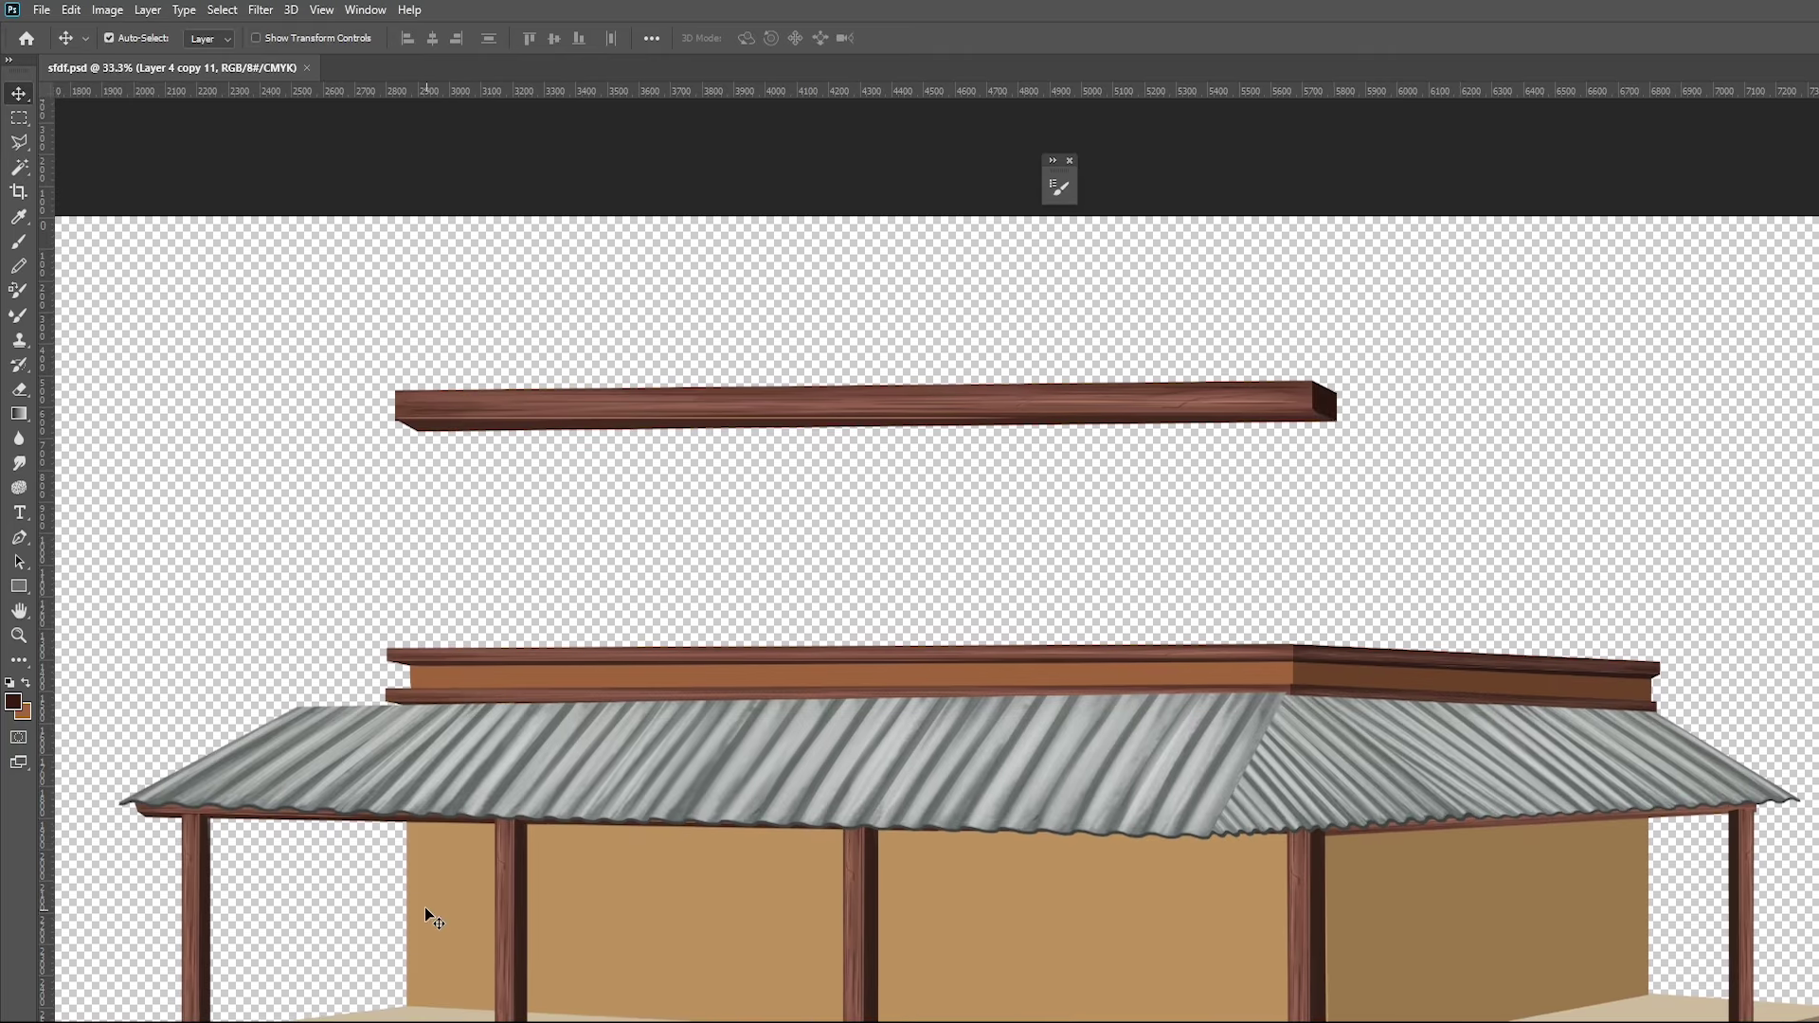
{"action": "left_click", "coordinate": [330, 737]}
{"action": "key", "text": "ctrl+t"}
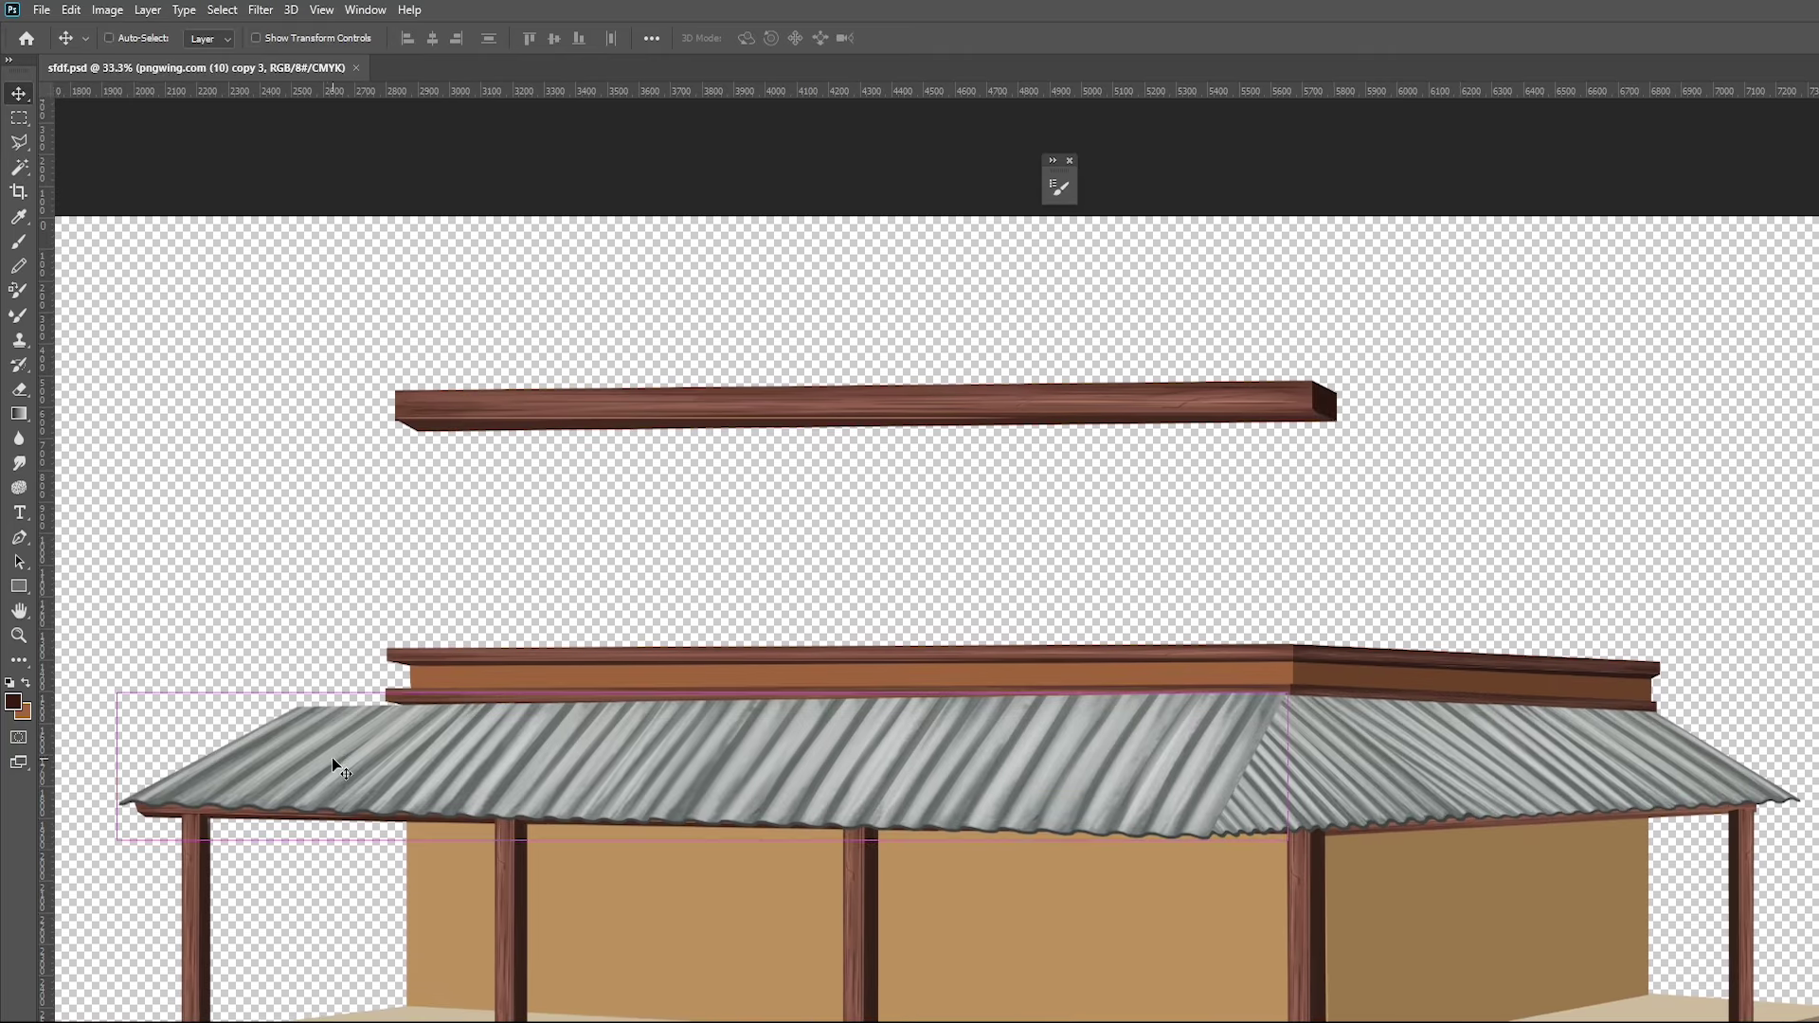
{"action": "left_click_drag", "start_coordinate": [115, 765], "coordinate": [225, 770]}
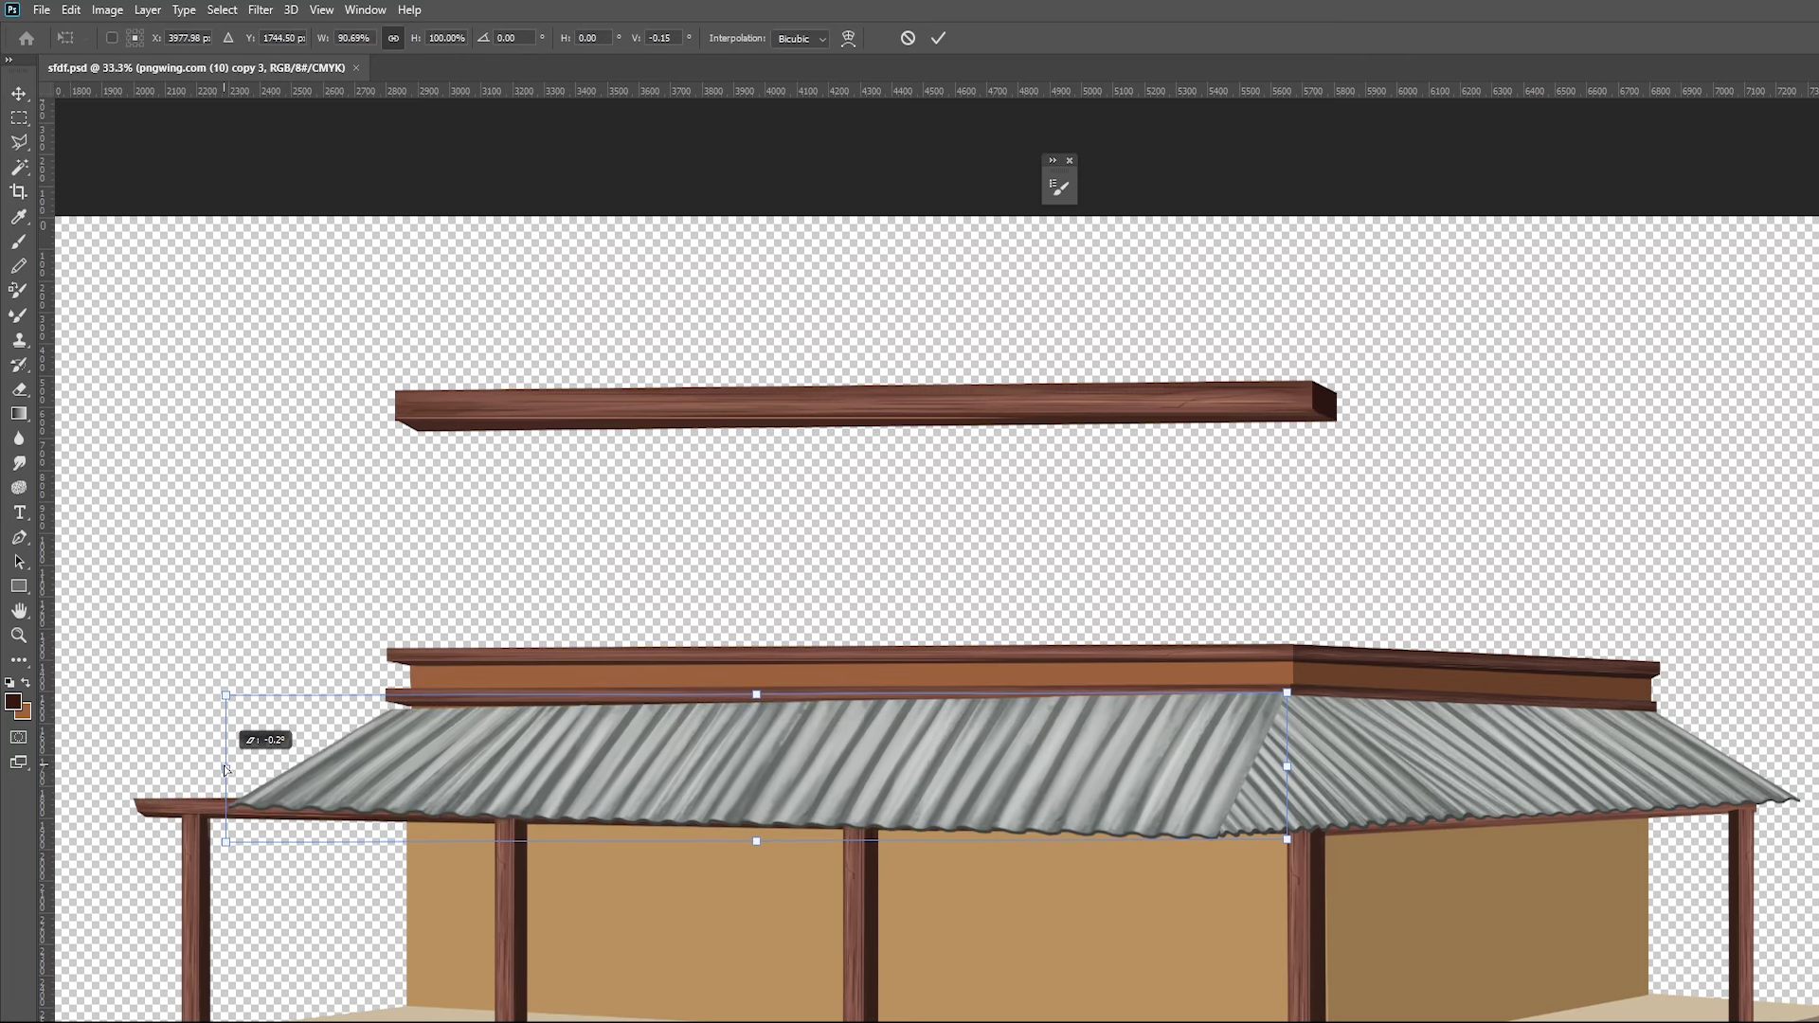
{"action": "left_click_drag", "start_coordinate": [226, 770], "coordinate": [239, 757]}
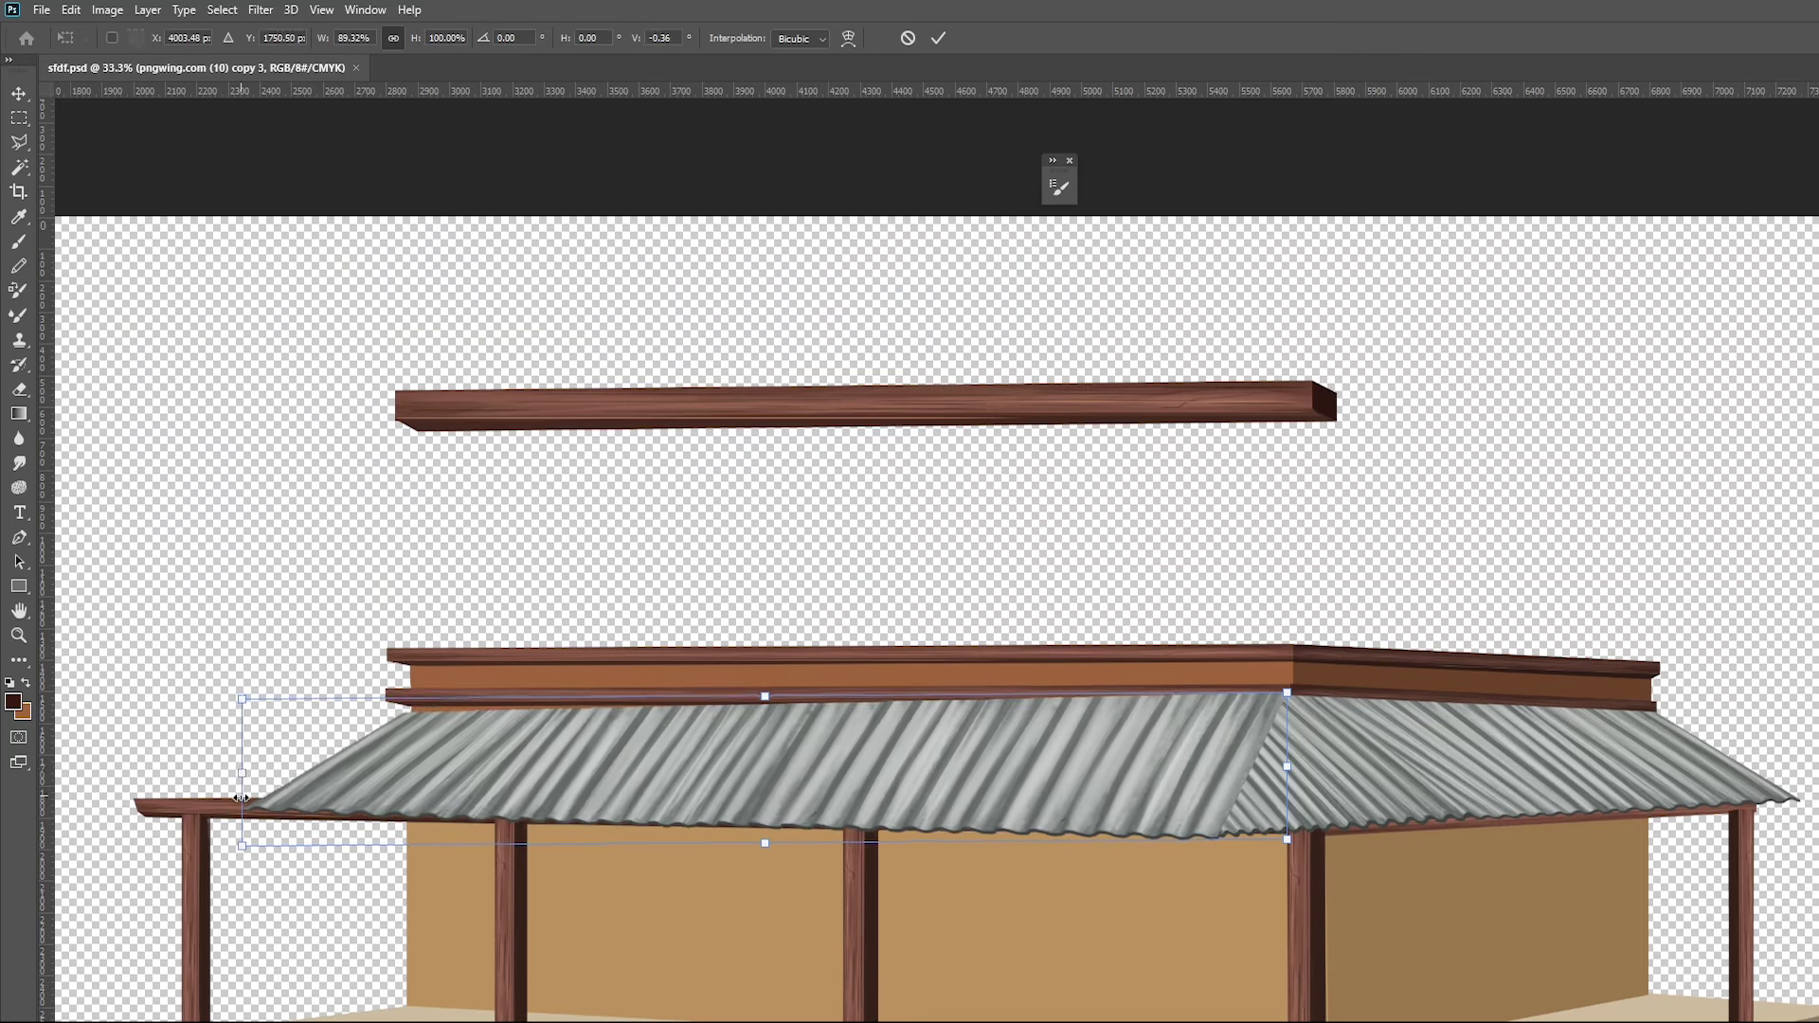
{"action": "key", "text": "Return"}
Narrow the eave strip under the roof to match the shorter roof
{"action": "left_click", "coordinate": [216, 817], "text": "ctrl"}
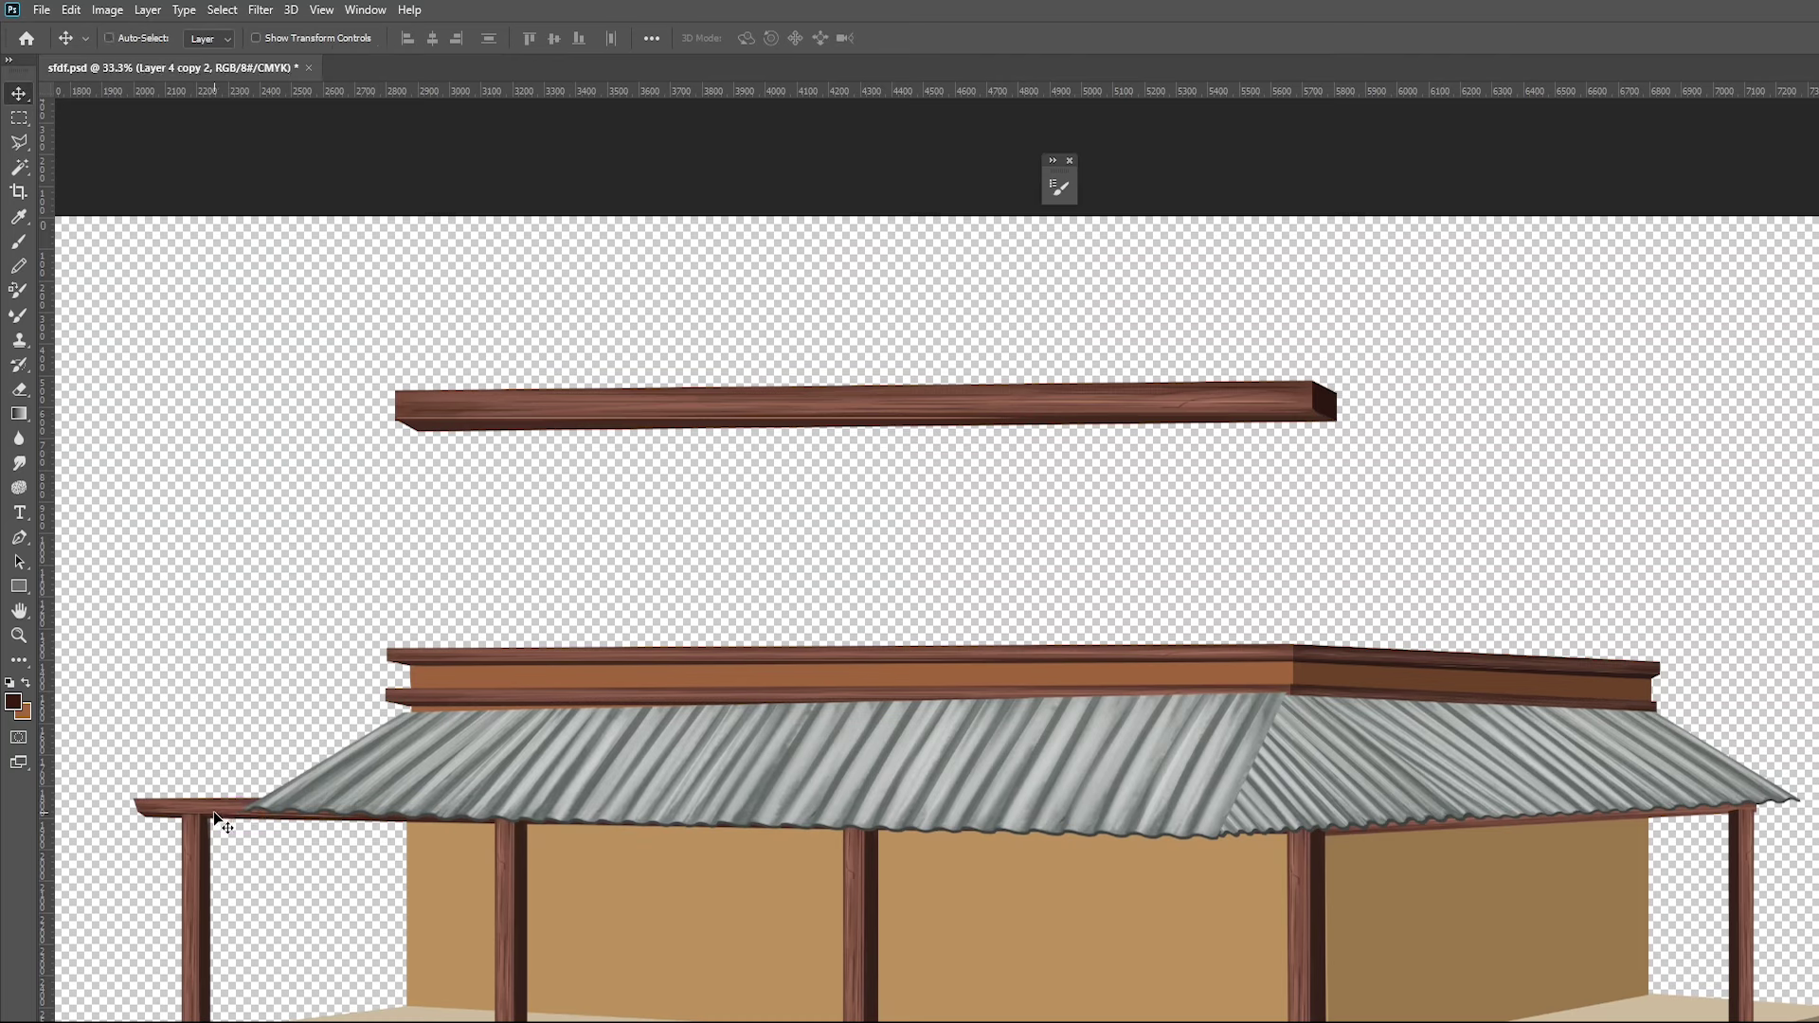
{"action": "key", "text": "ctrl+t"}
{"action": "left_click_drag", "start_coordinate": [134, 814], "coordinate": [247, 820]}
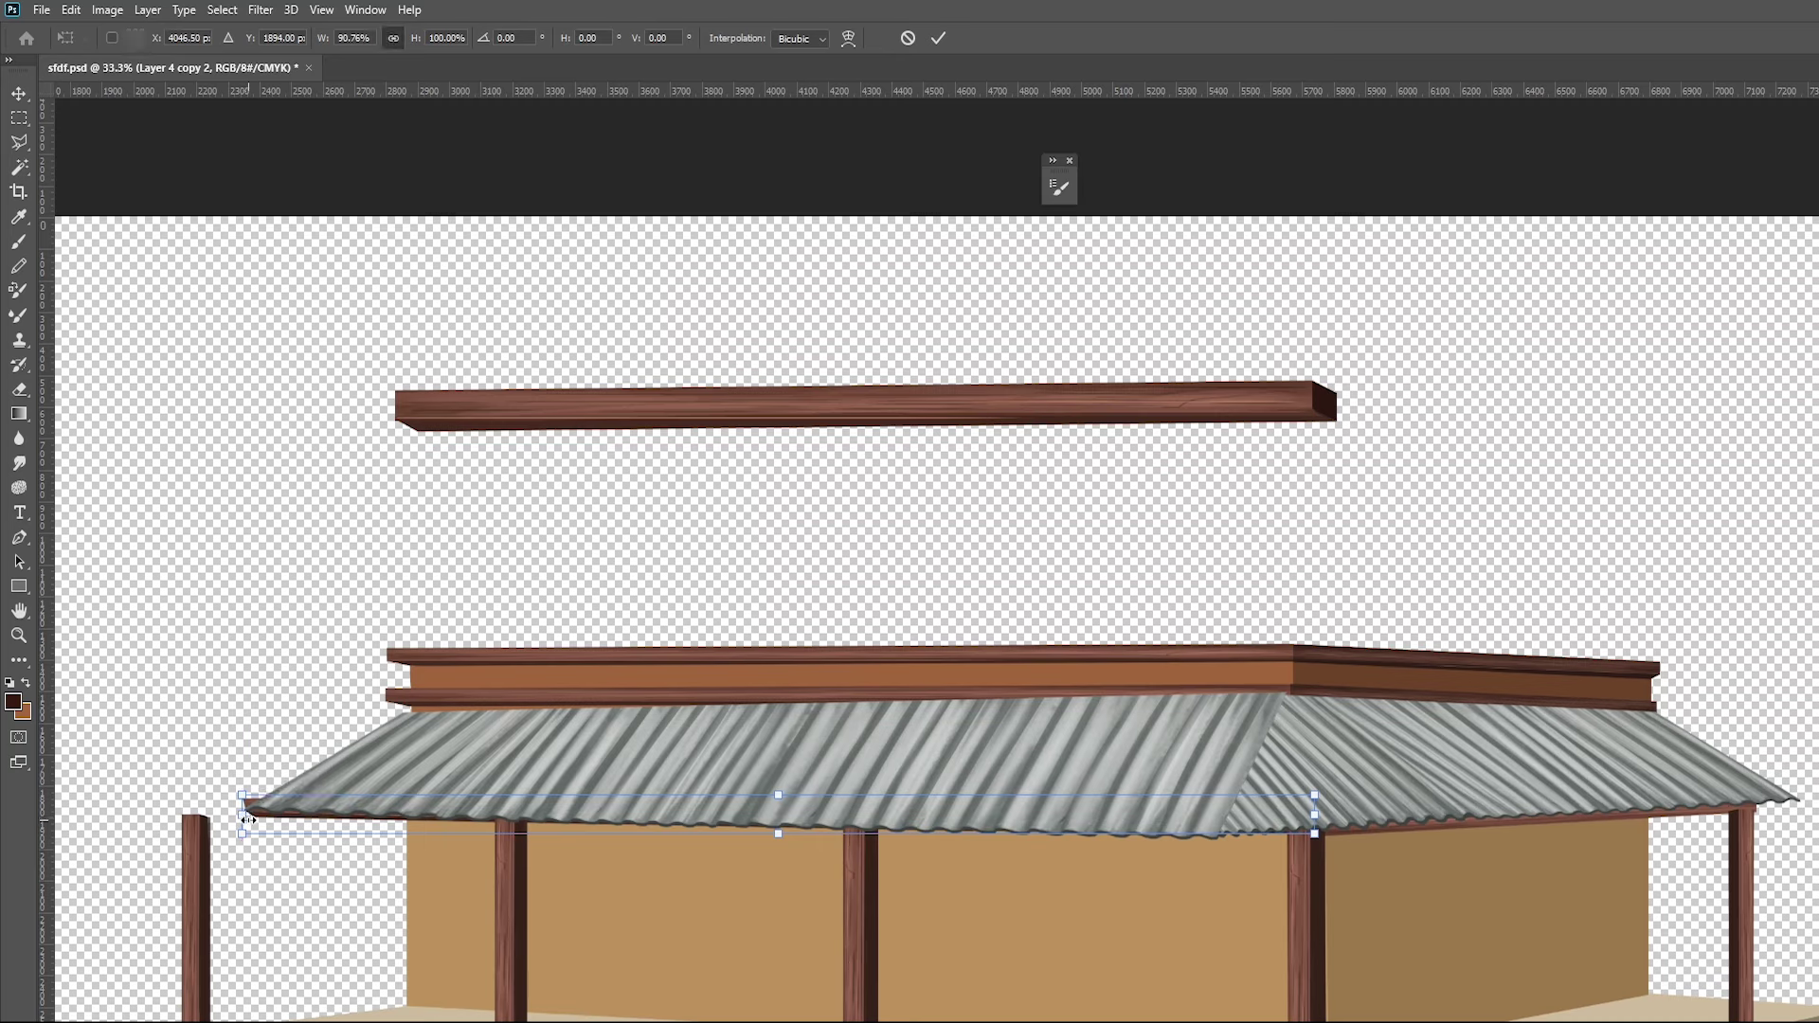
{"action": "key", "text": "Return"}
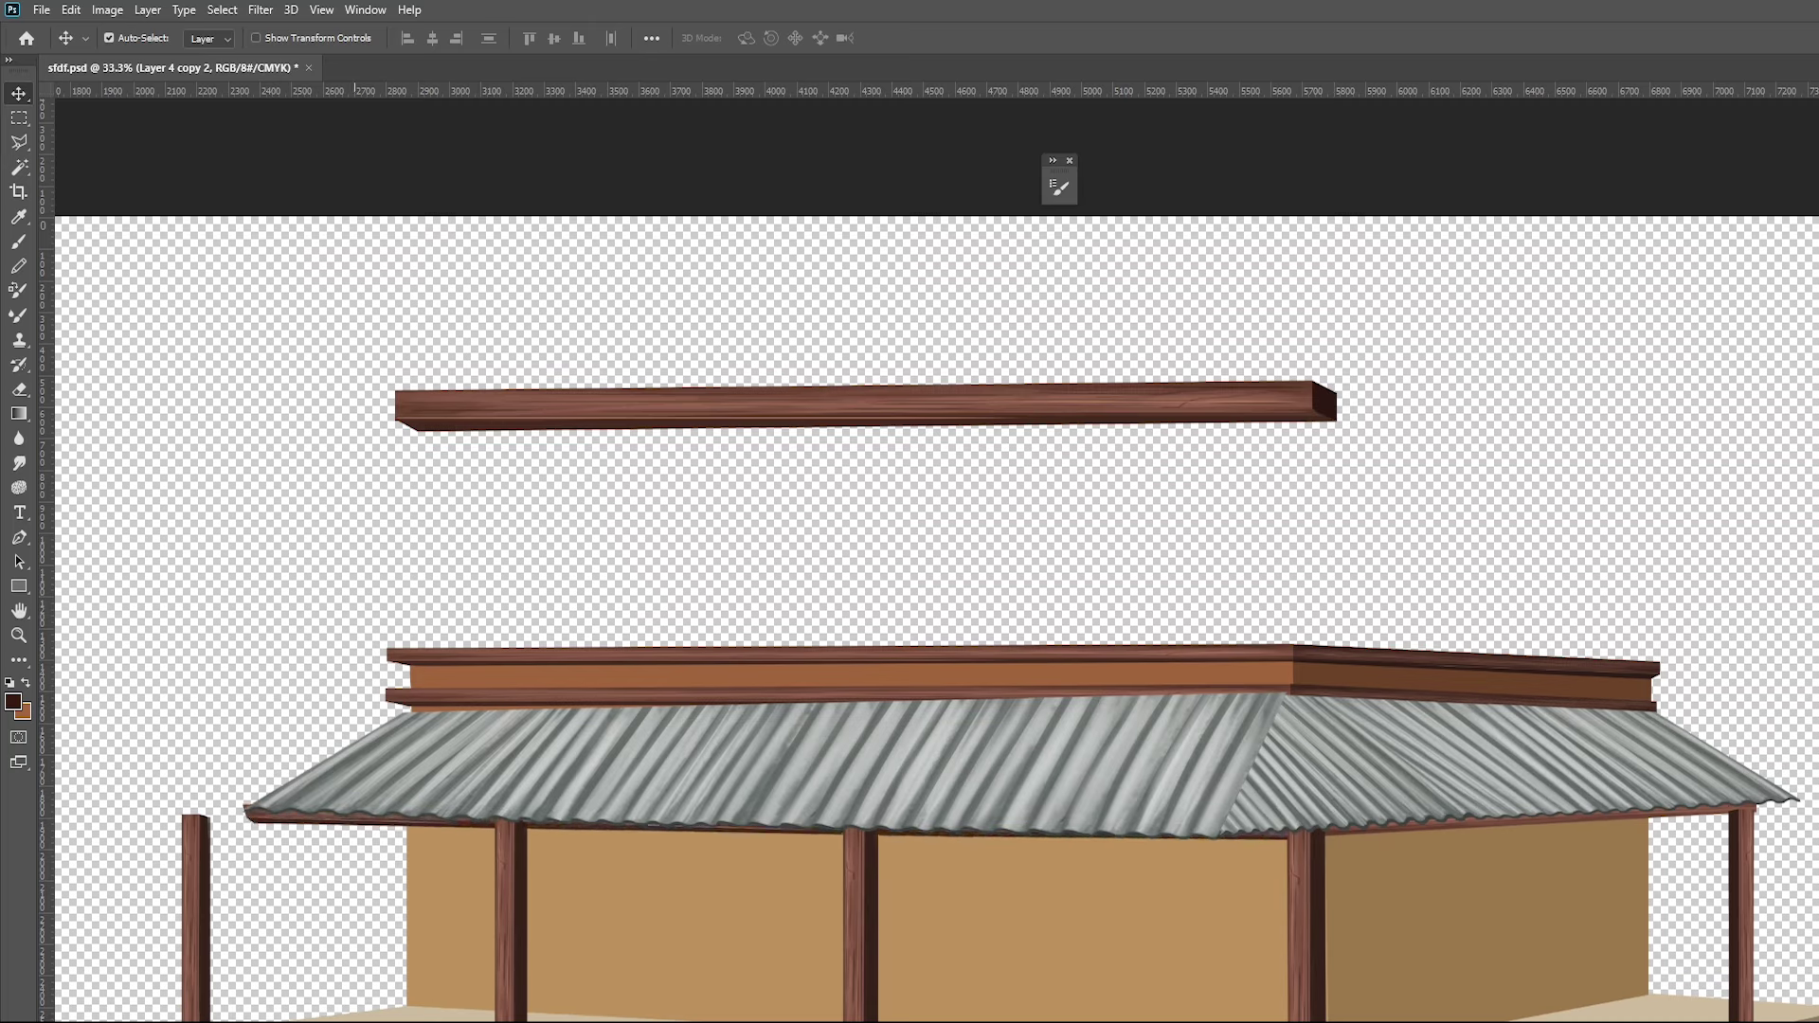
{"action": "key", "text": "Up"}
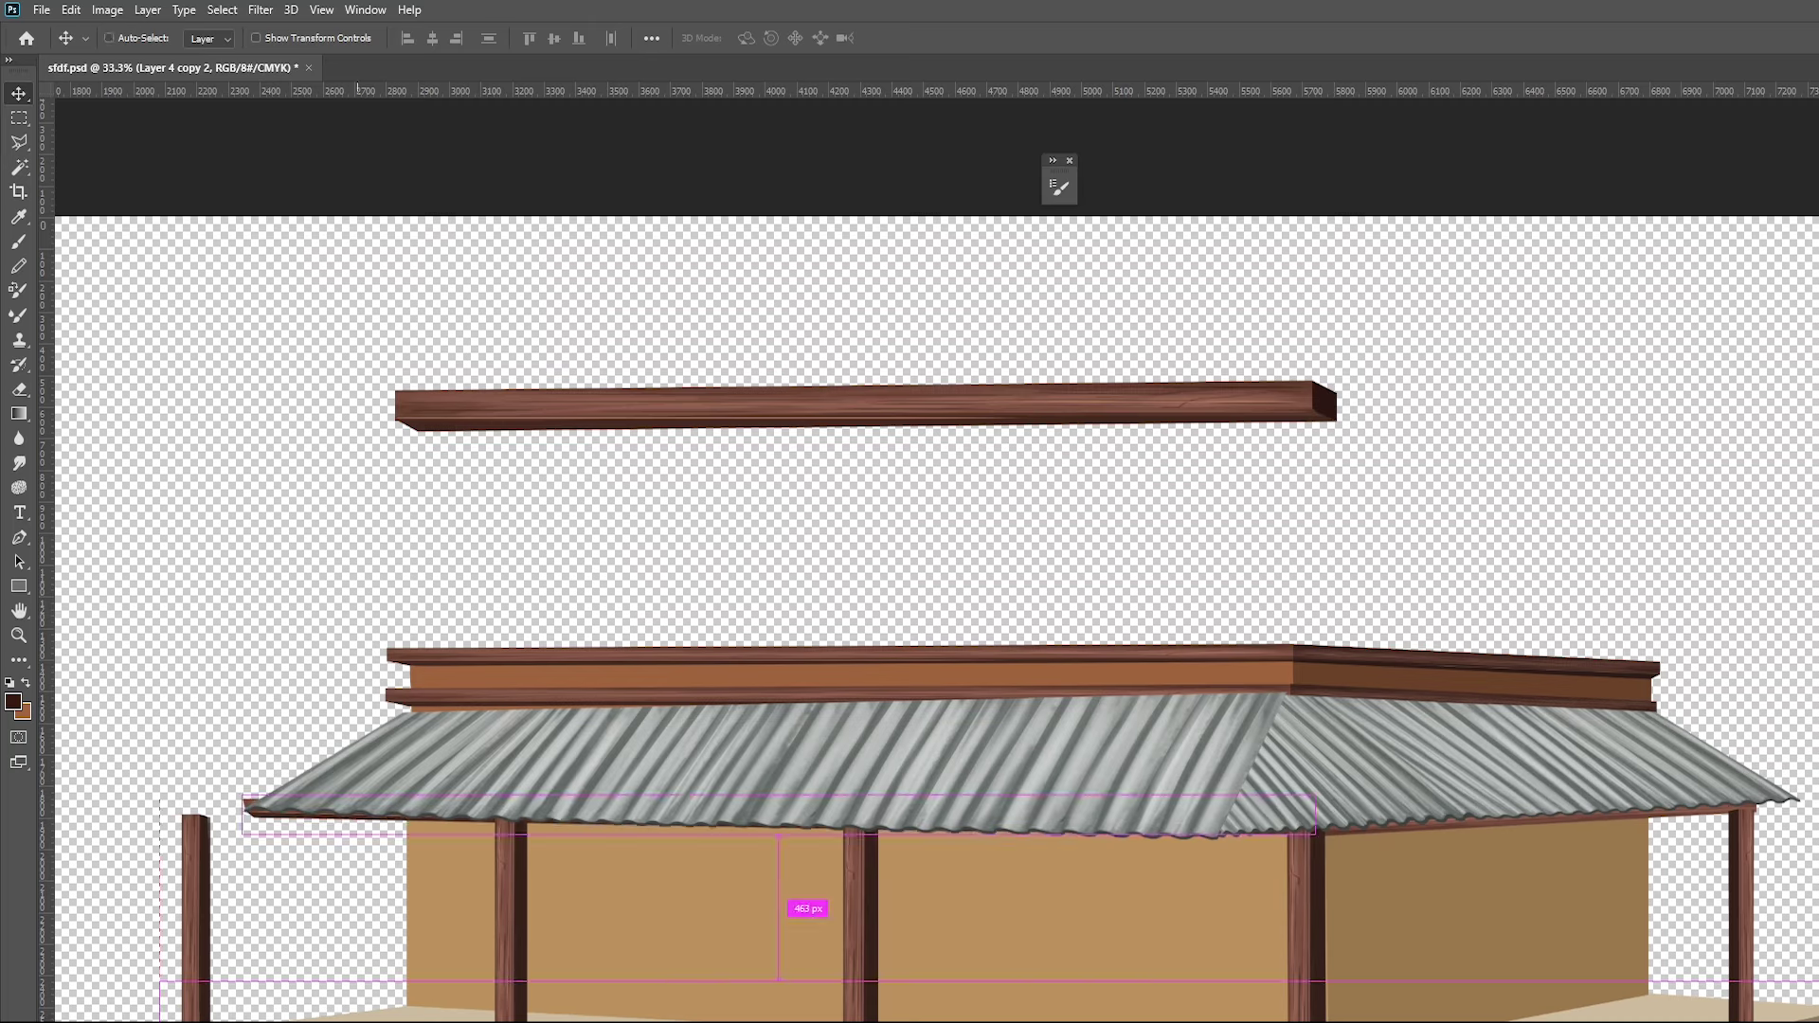
{"action": "left_click", "coordinate": [1298, 915], "text": "ctrl"}
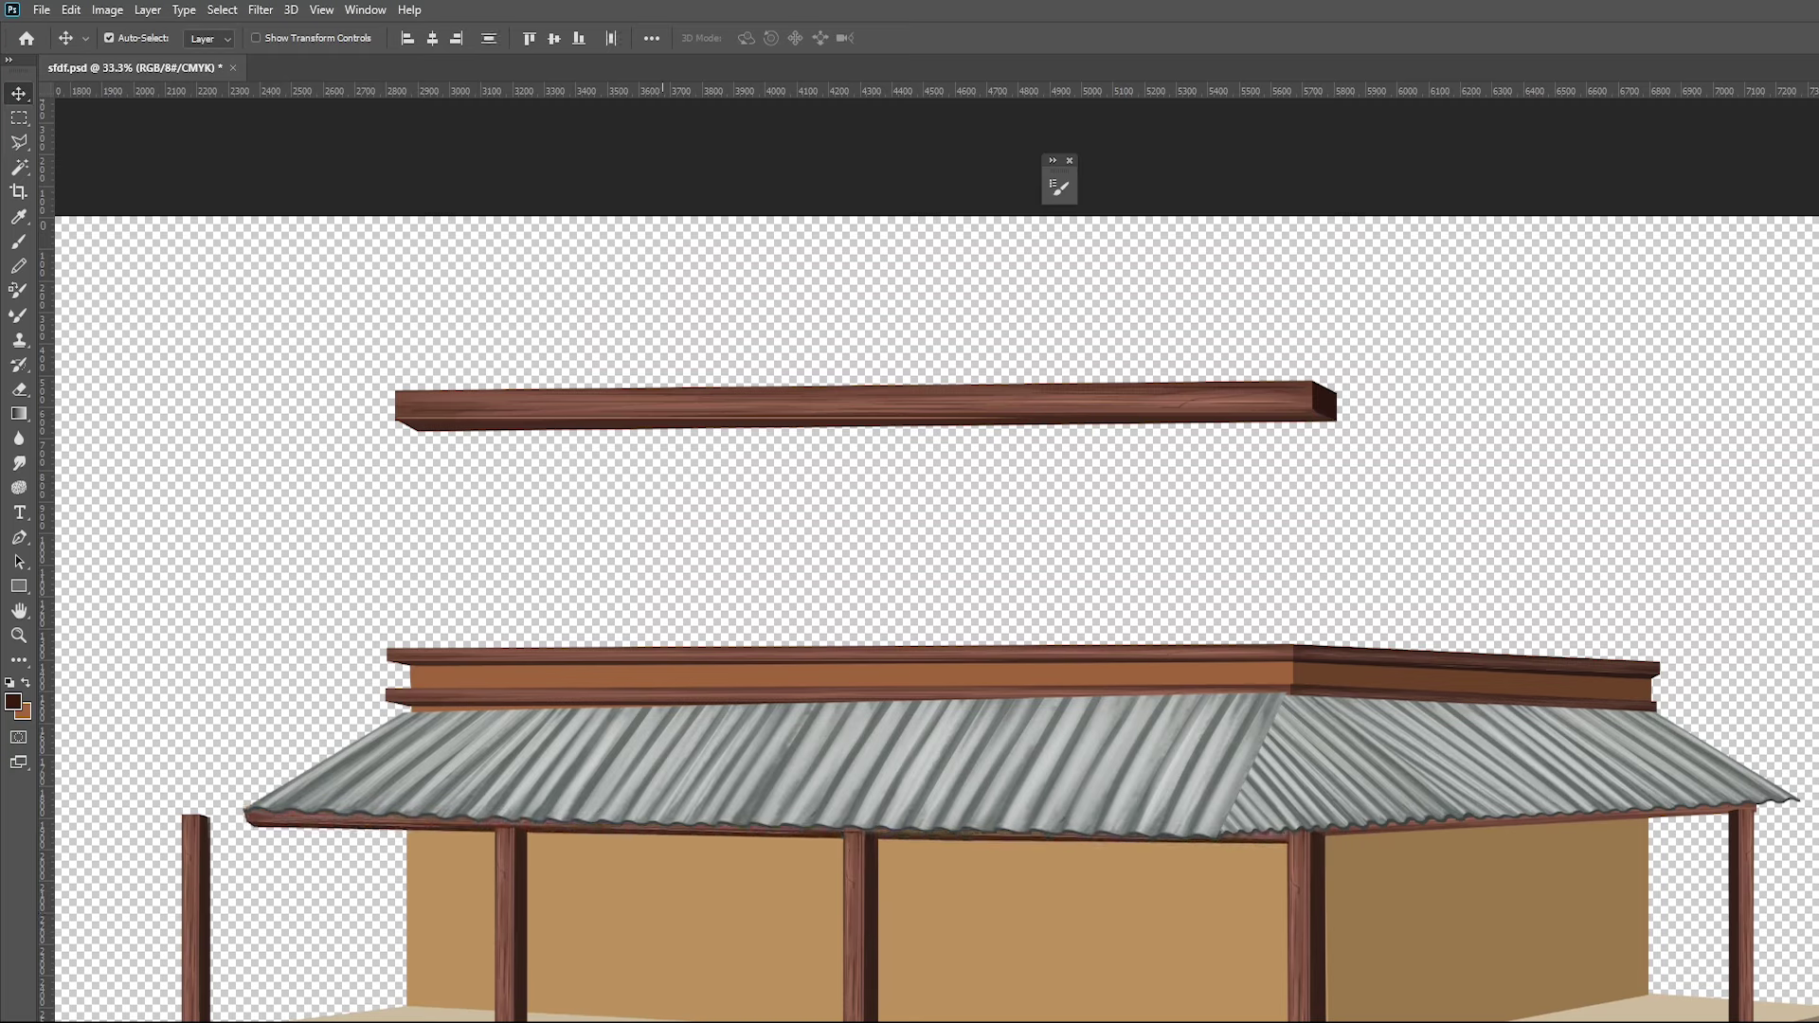
Darken the roof's edge trim by lowering its Hue/Saturation lightness
{"action": "left_click", "coordinate": [1460, 830]}
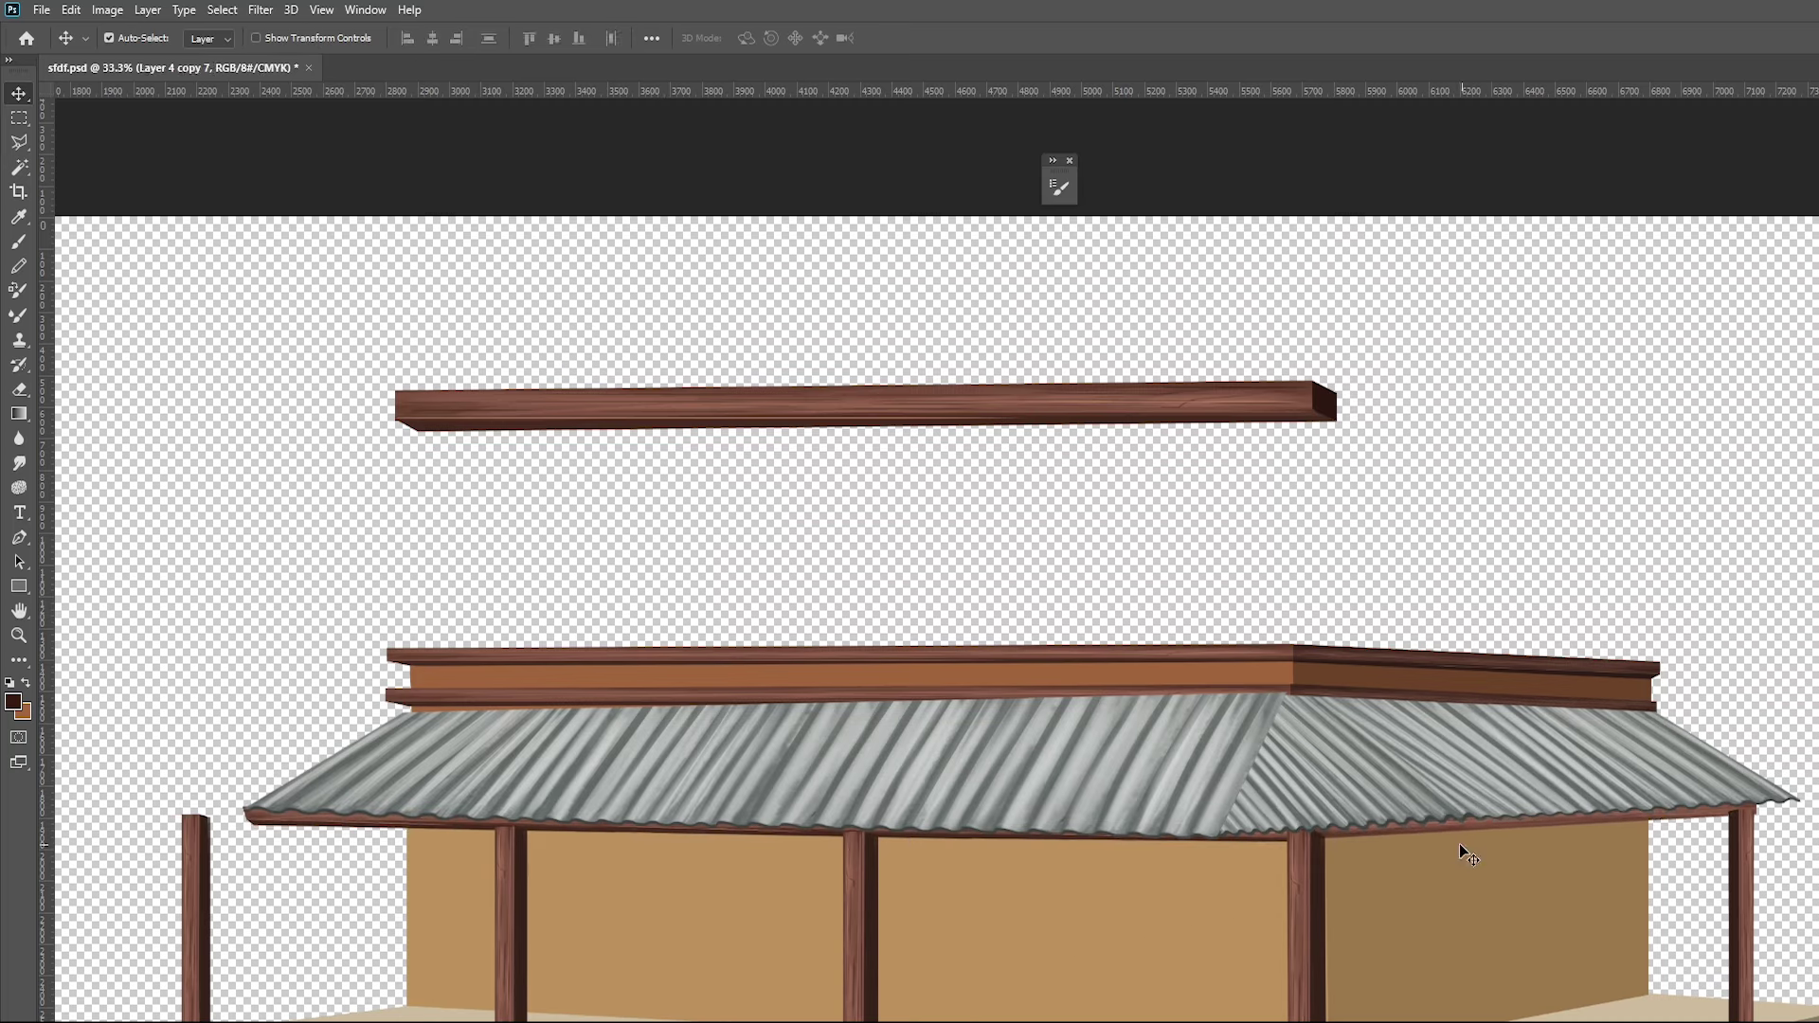
{"action": "key", "text": "ctrl+u"}
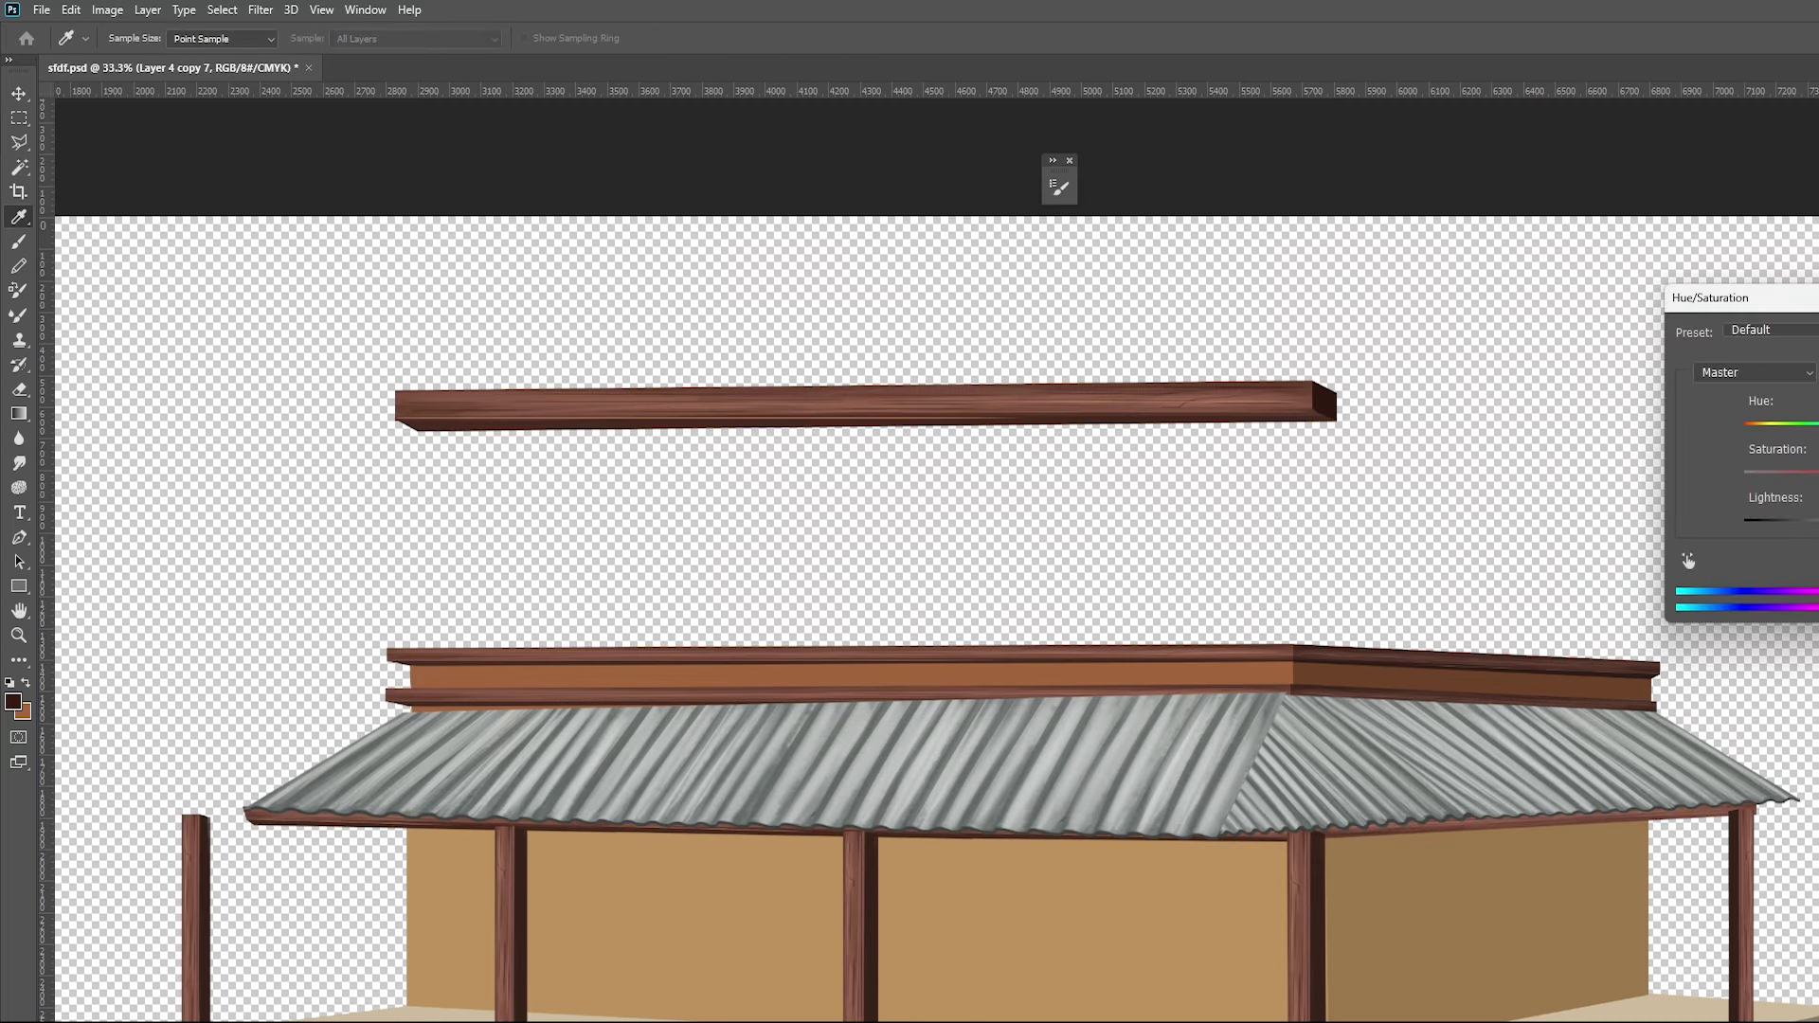
{"action": "left_click_drag", "start_coordinate": [1813, 529], "coordinate": [1807, 530]}
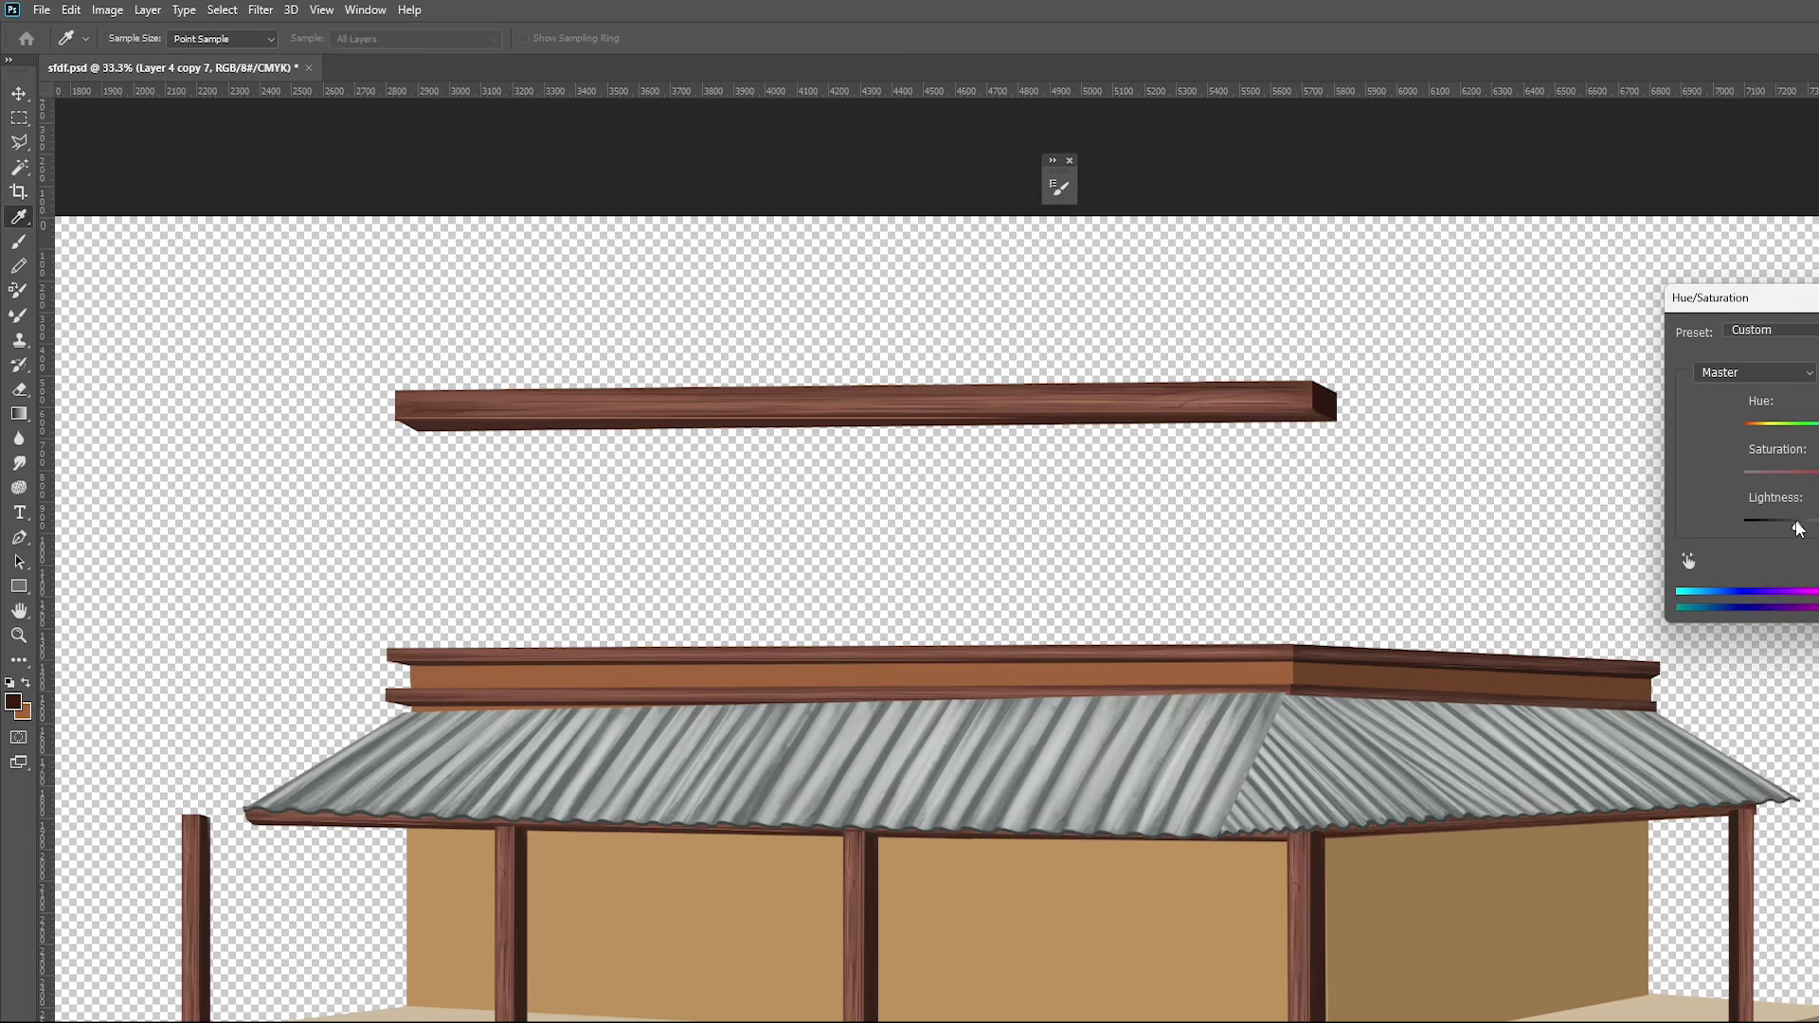
{"action": "key", "text": "Return"}
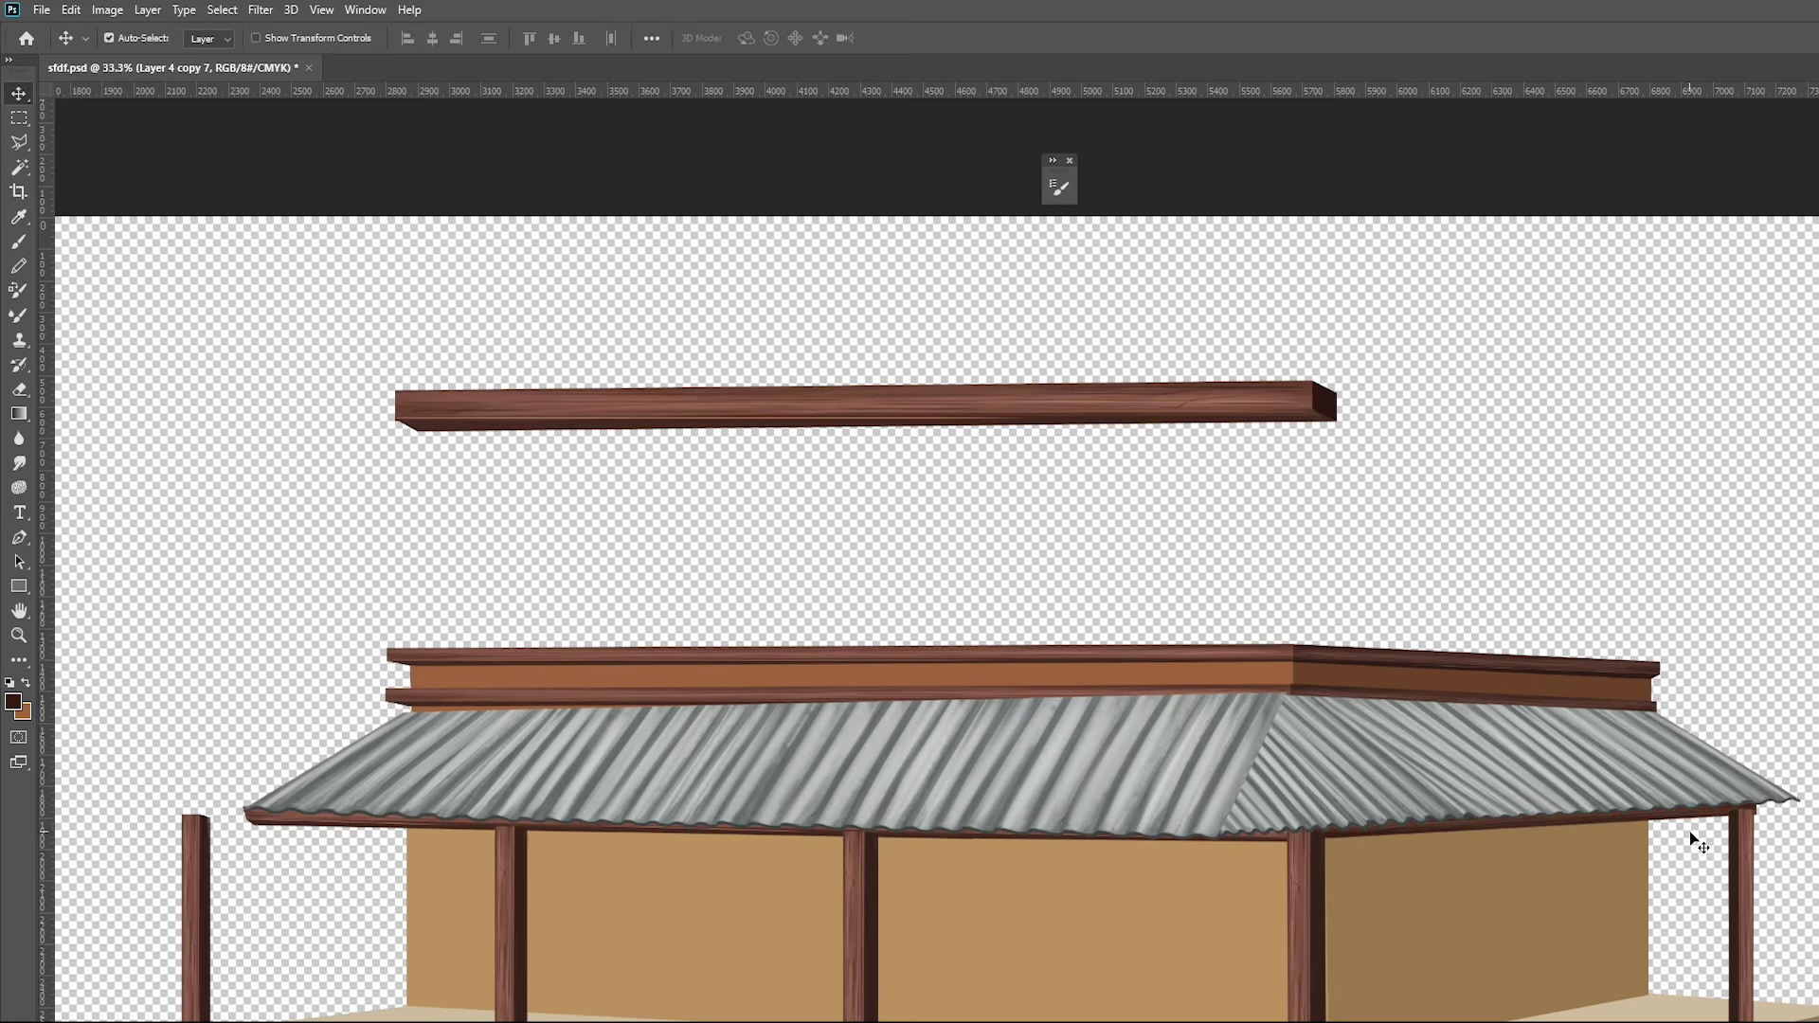
Move the loose left post under the roof's left corner and save the document
{"action": "key", "text": "z"}
{"action": "left_click", "coordinate": [1695, 821]}
{"action": "key", "text": "v"}
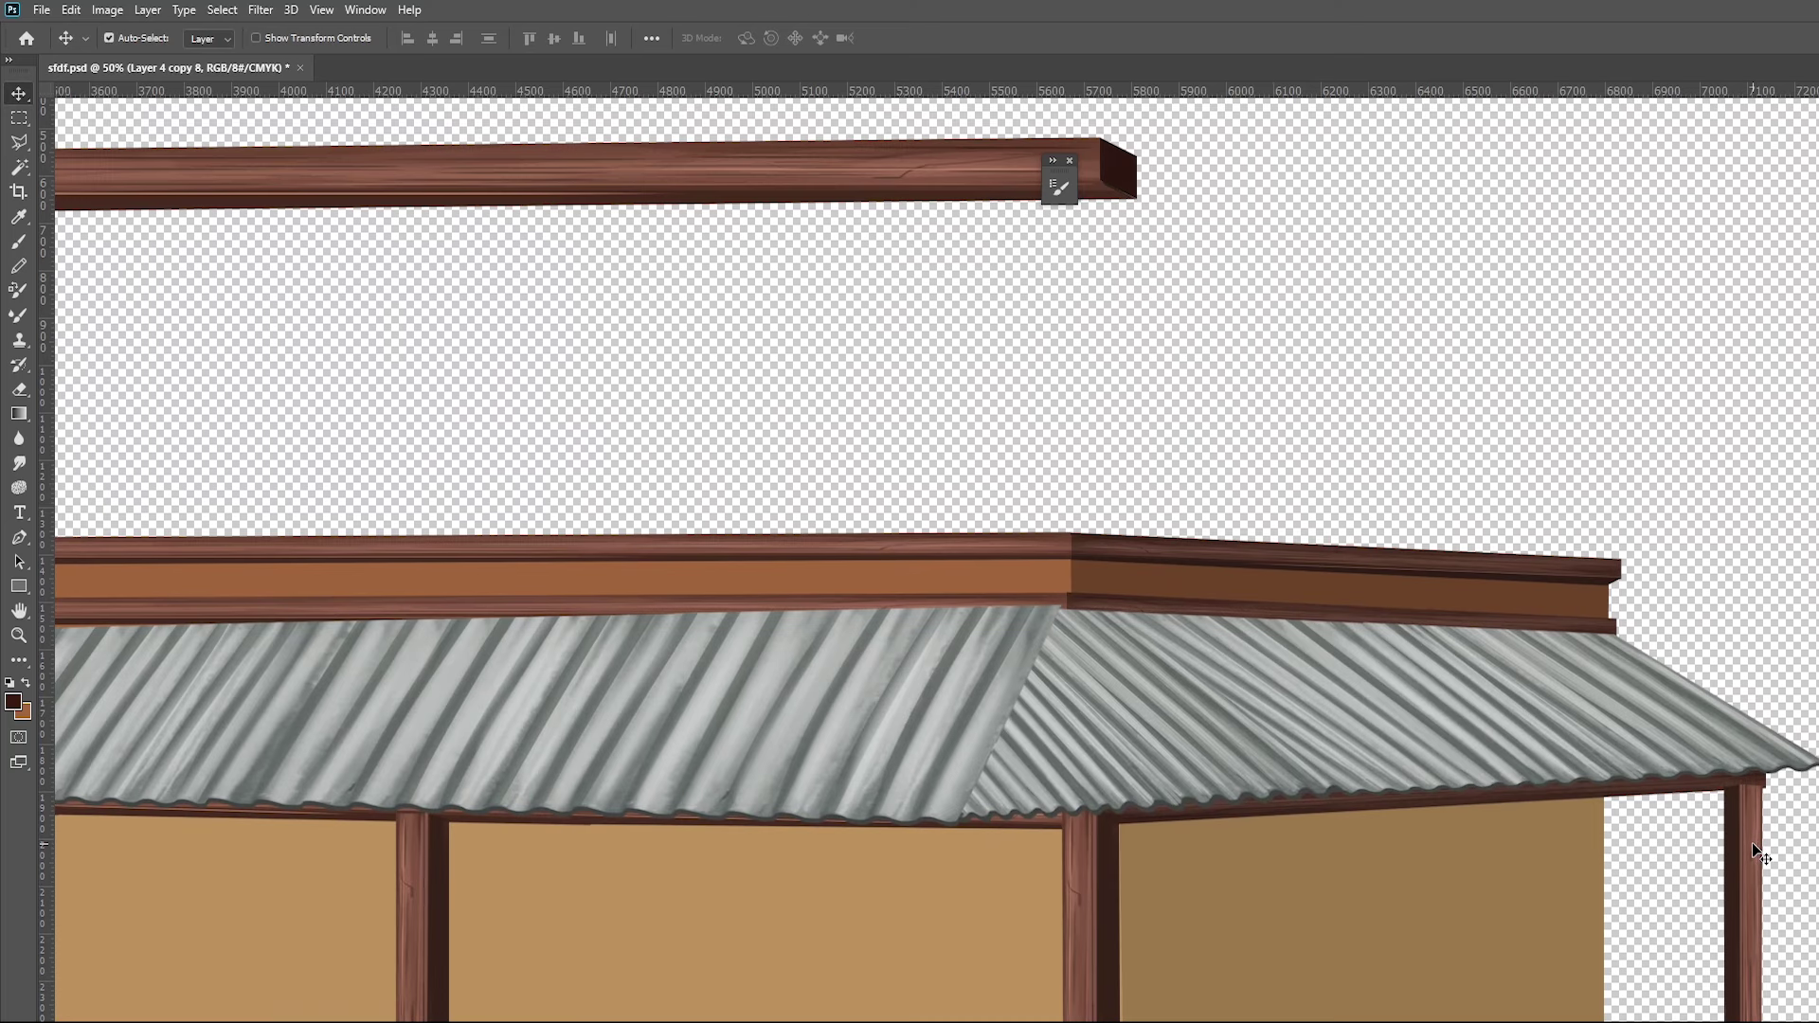
{"action": "key", "text": "ctrl+minus"}
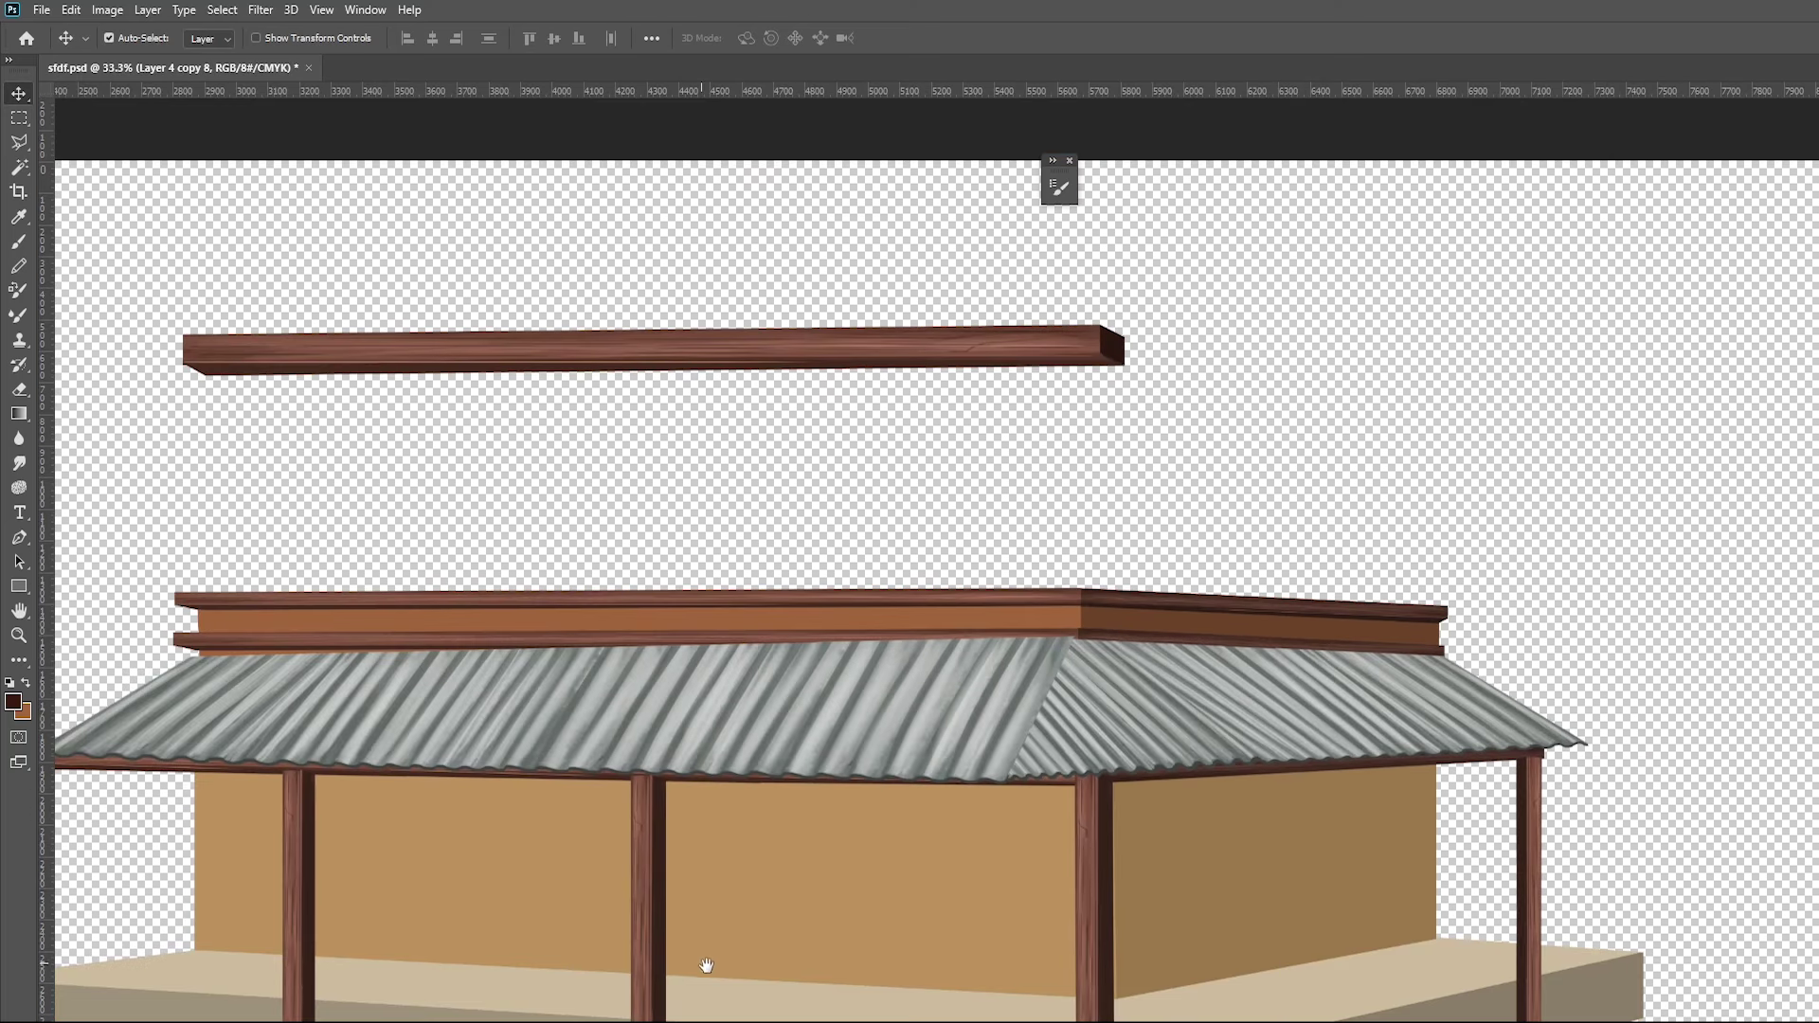
{"action": "left_click_drag", "start_coordinate": [701, 976], "coordinate": [1331, 1007]}
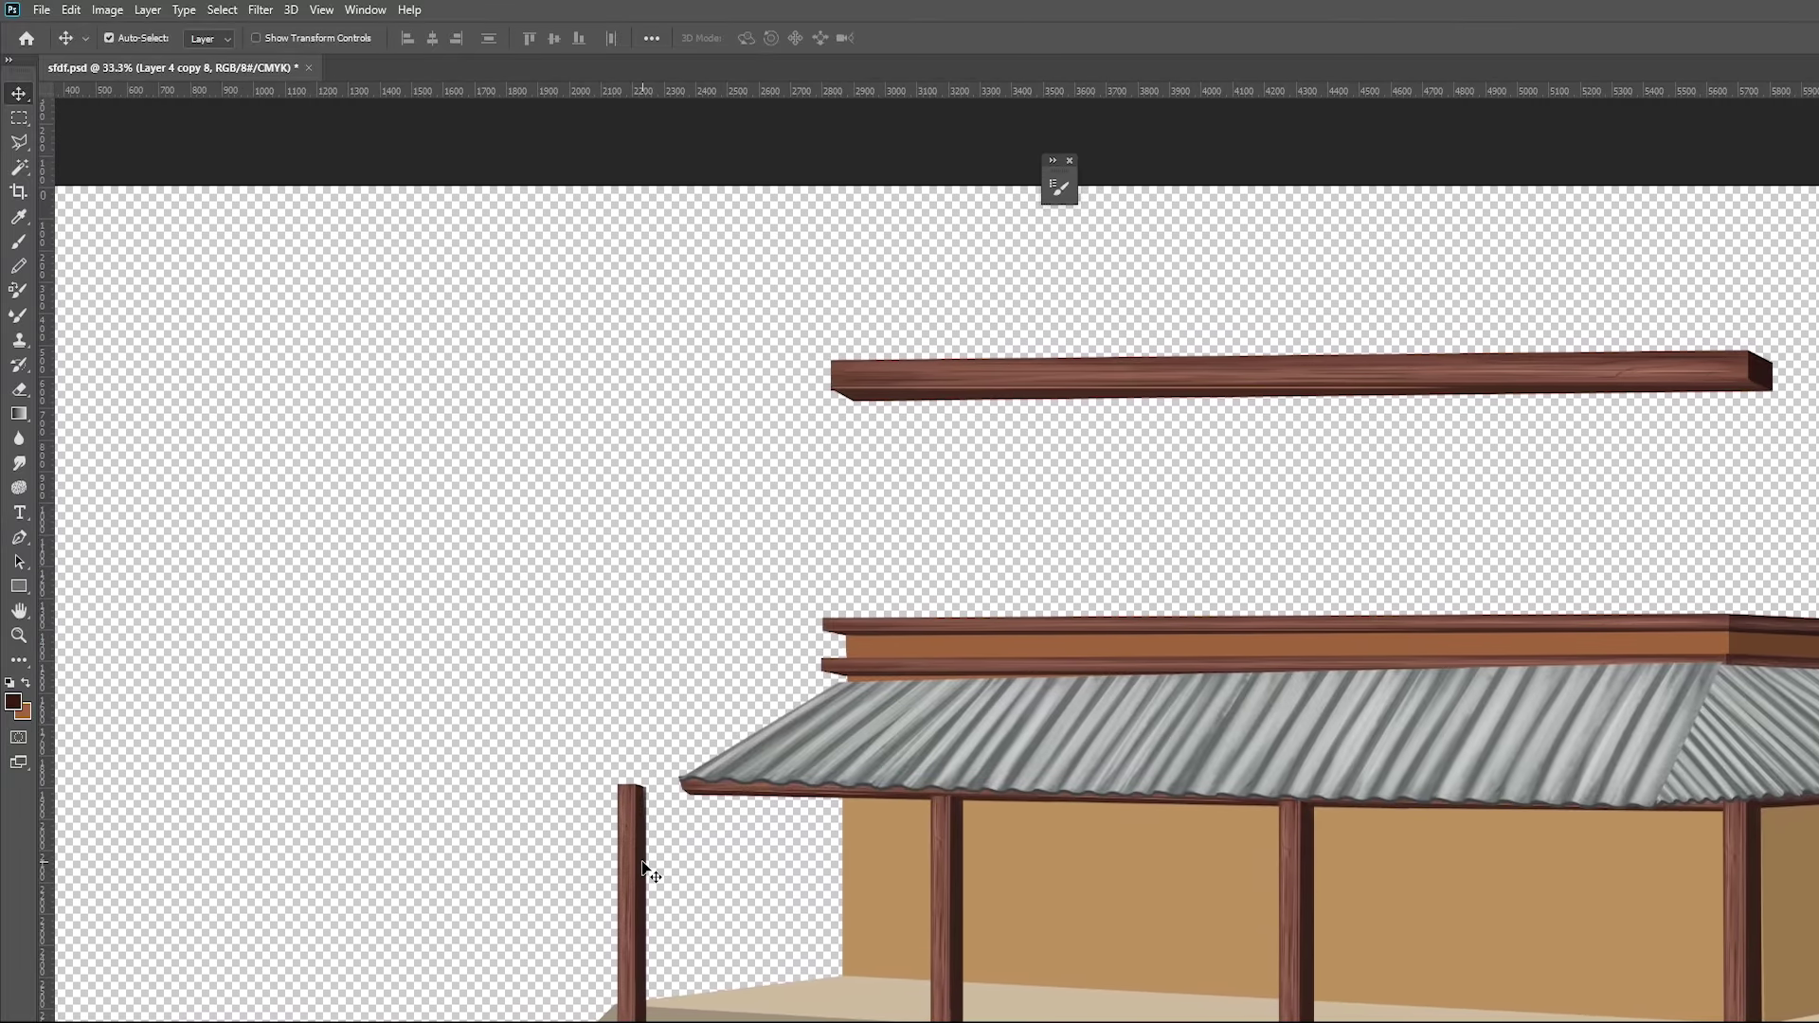
{"action": "left_click_drag", "start_coordinate": [641, 864], "coordinate": [714, 871]}
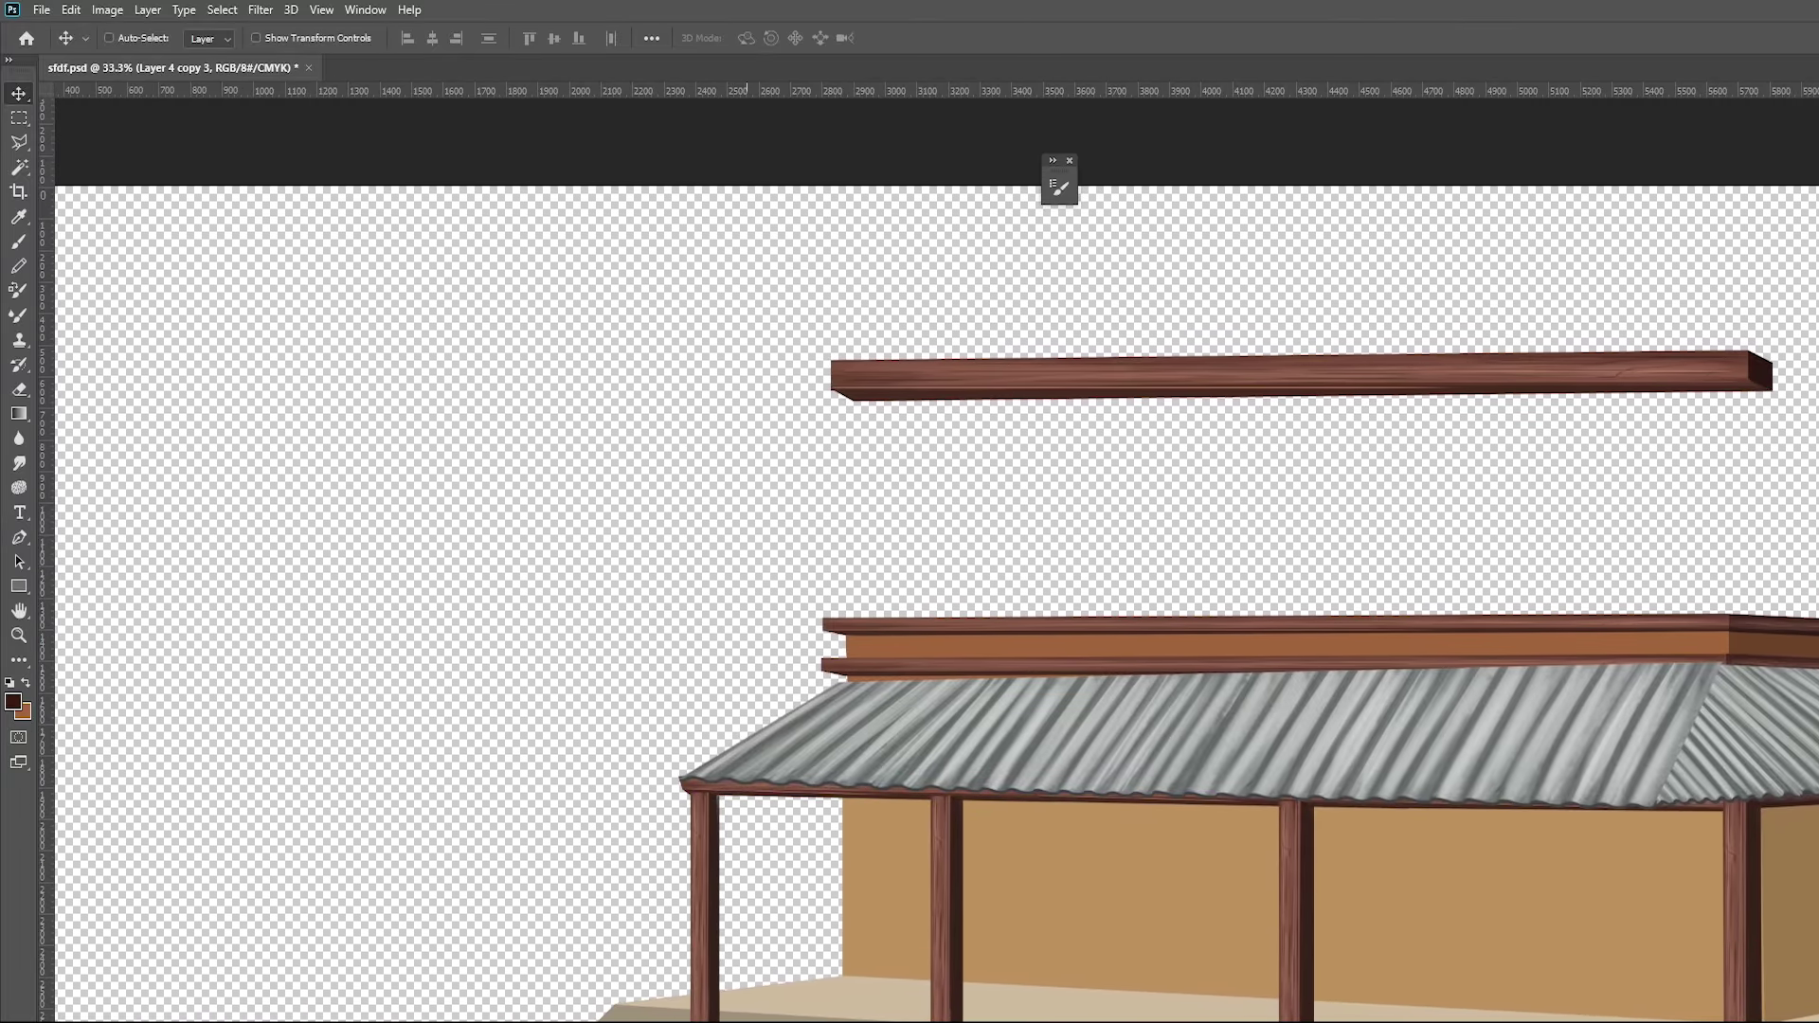
{"action": "key", "text": "ctrl+s"}
{"action": "key", "text": "ctrl+minus"}
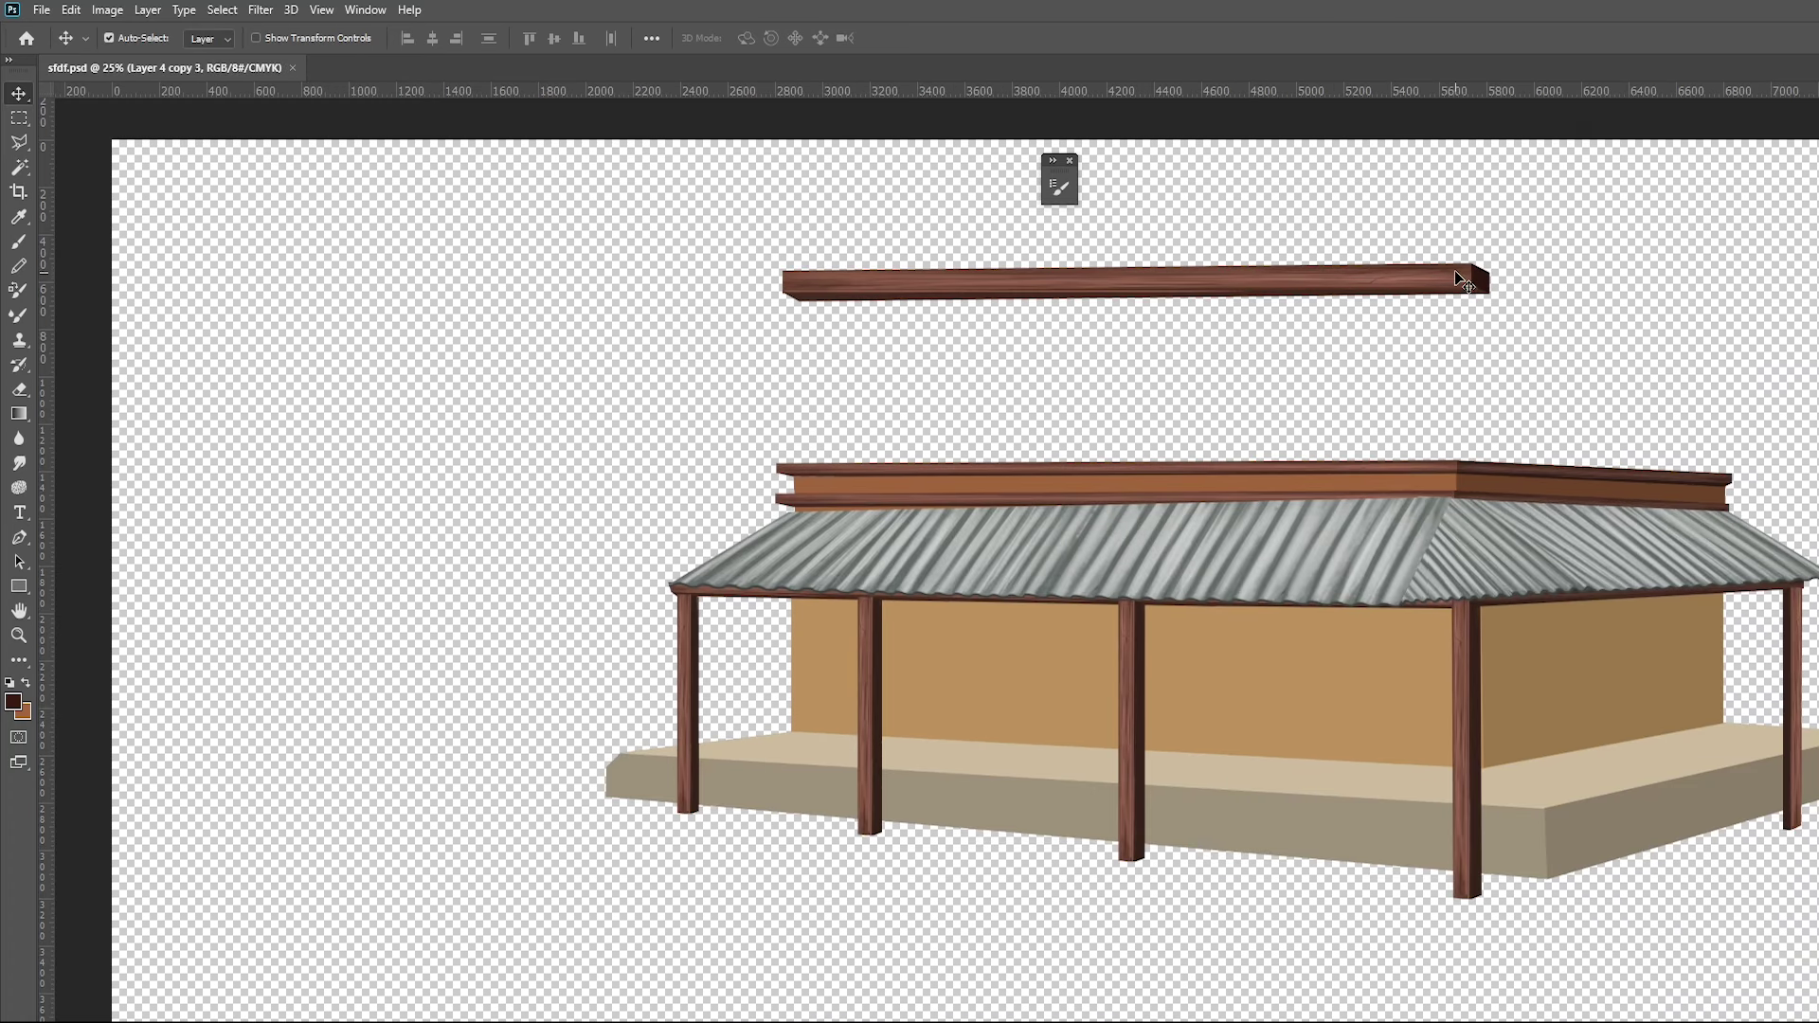
Copy the back wall above the roof, resize and slant it, and add a darker side-face copy
{"action": "left_click_drag", "start_coordinate": [1455, 273], "coordinate": [792, 213]}
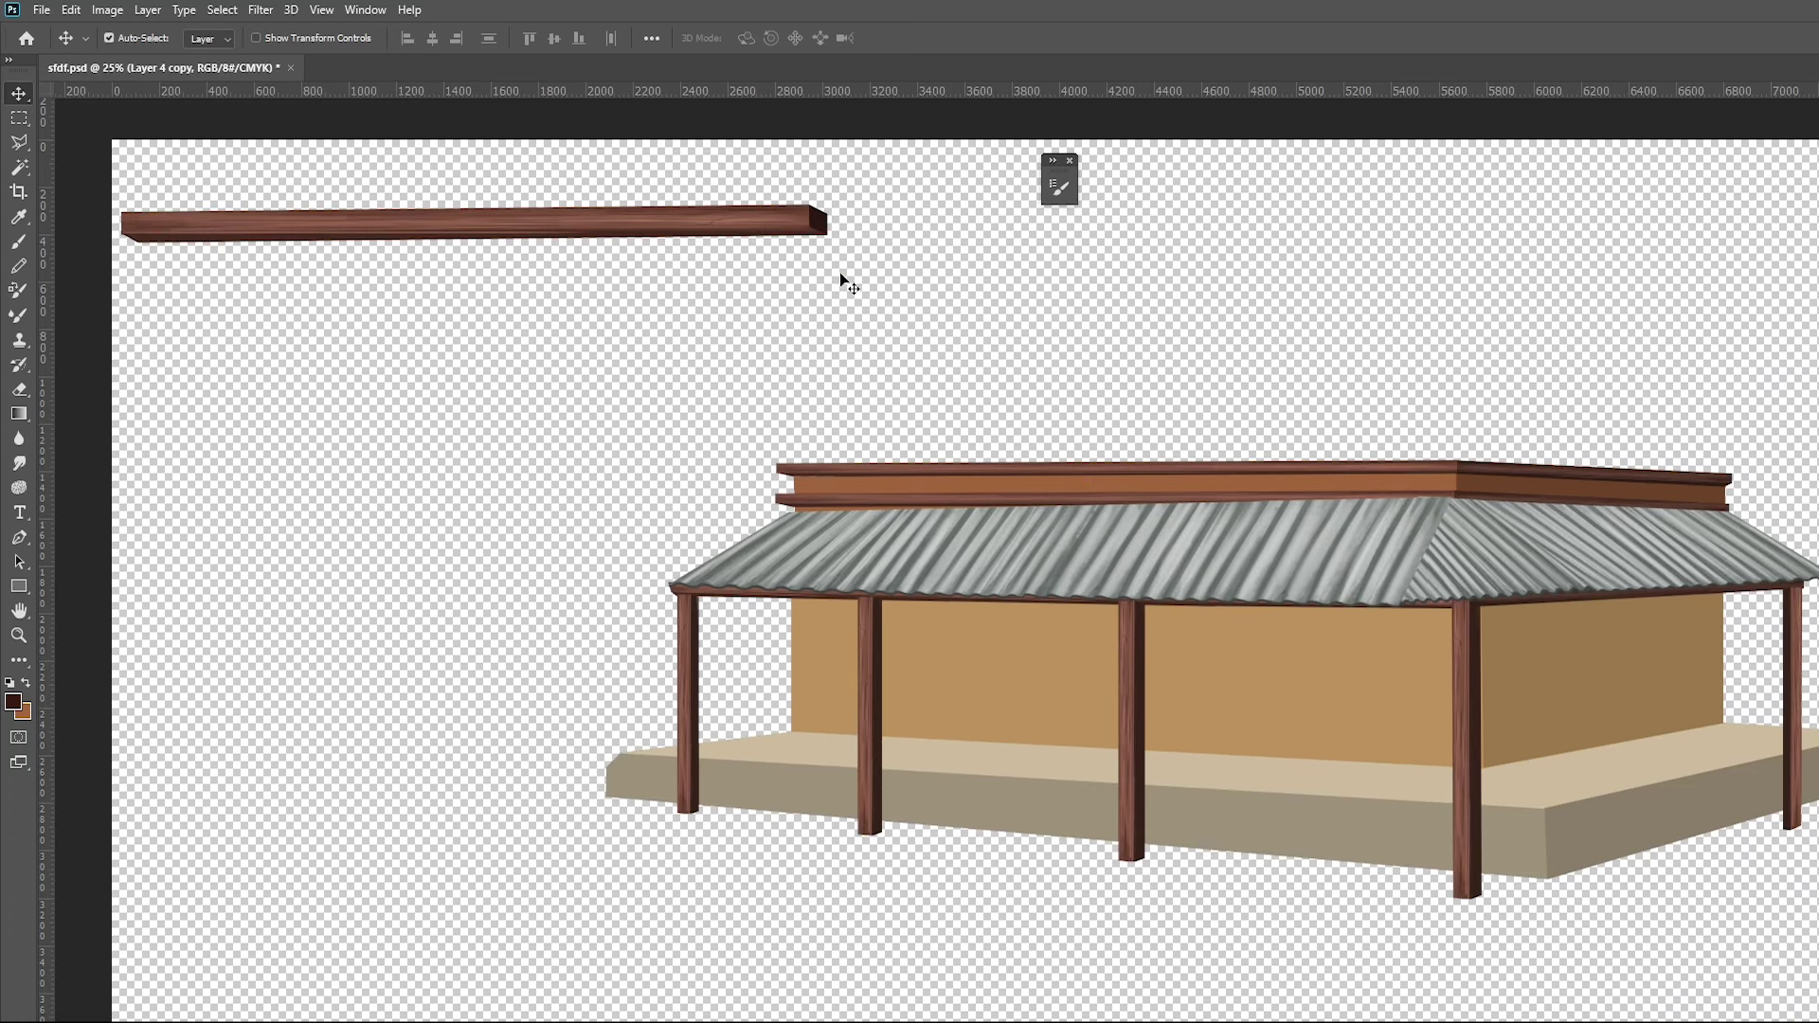
{"action": "left_click", "coordinate": [1058, 682]}
{"action": "mouse_move", "coordinate": [1049, 741]}
{"action": "left_mouse_down"}
{"action": "mouse_move", "coordinate": [1145, 689]}
{"action": "mouse_move", "coordinate": [1069, 696]}
{"action": "mouse_move", "coordinate": [1154, 420]}
{"action": "mouse_move", "coordinate": [1099, 455]}
{"action": "left_mouse_up"}
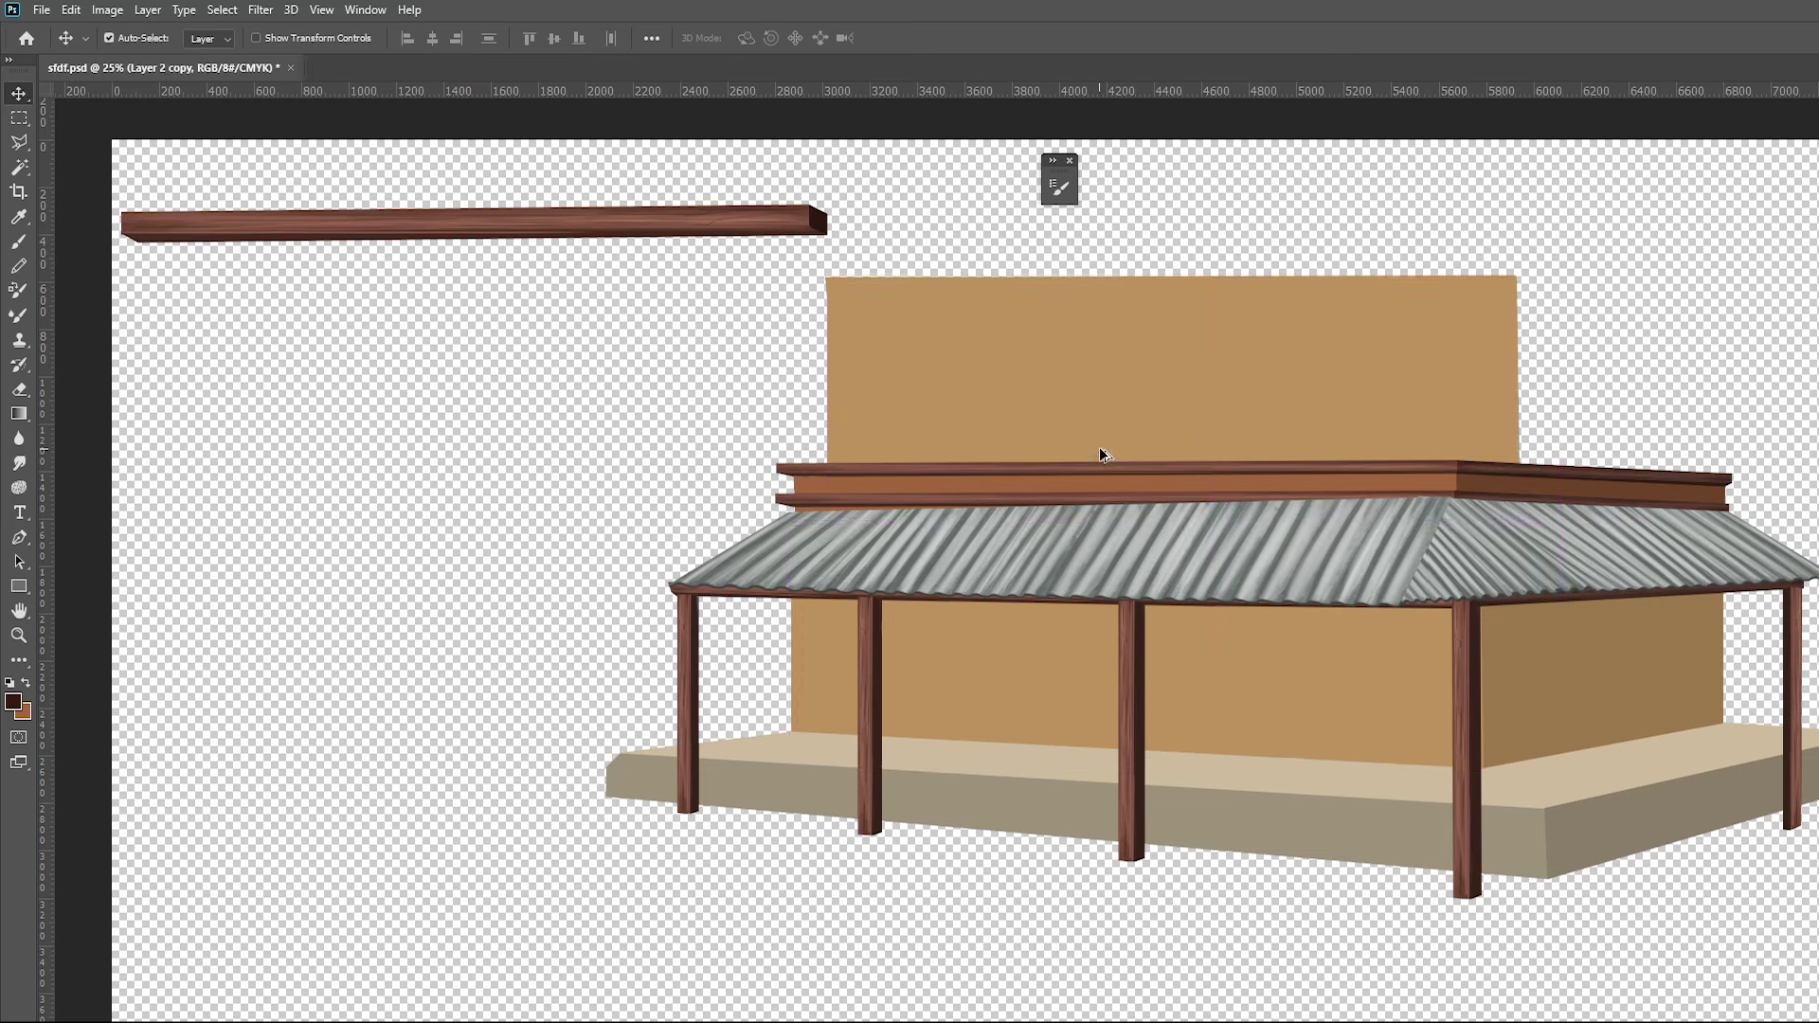
{"action": "key", "text": "ctrl+t"}
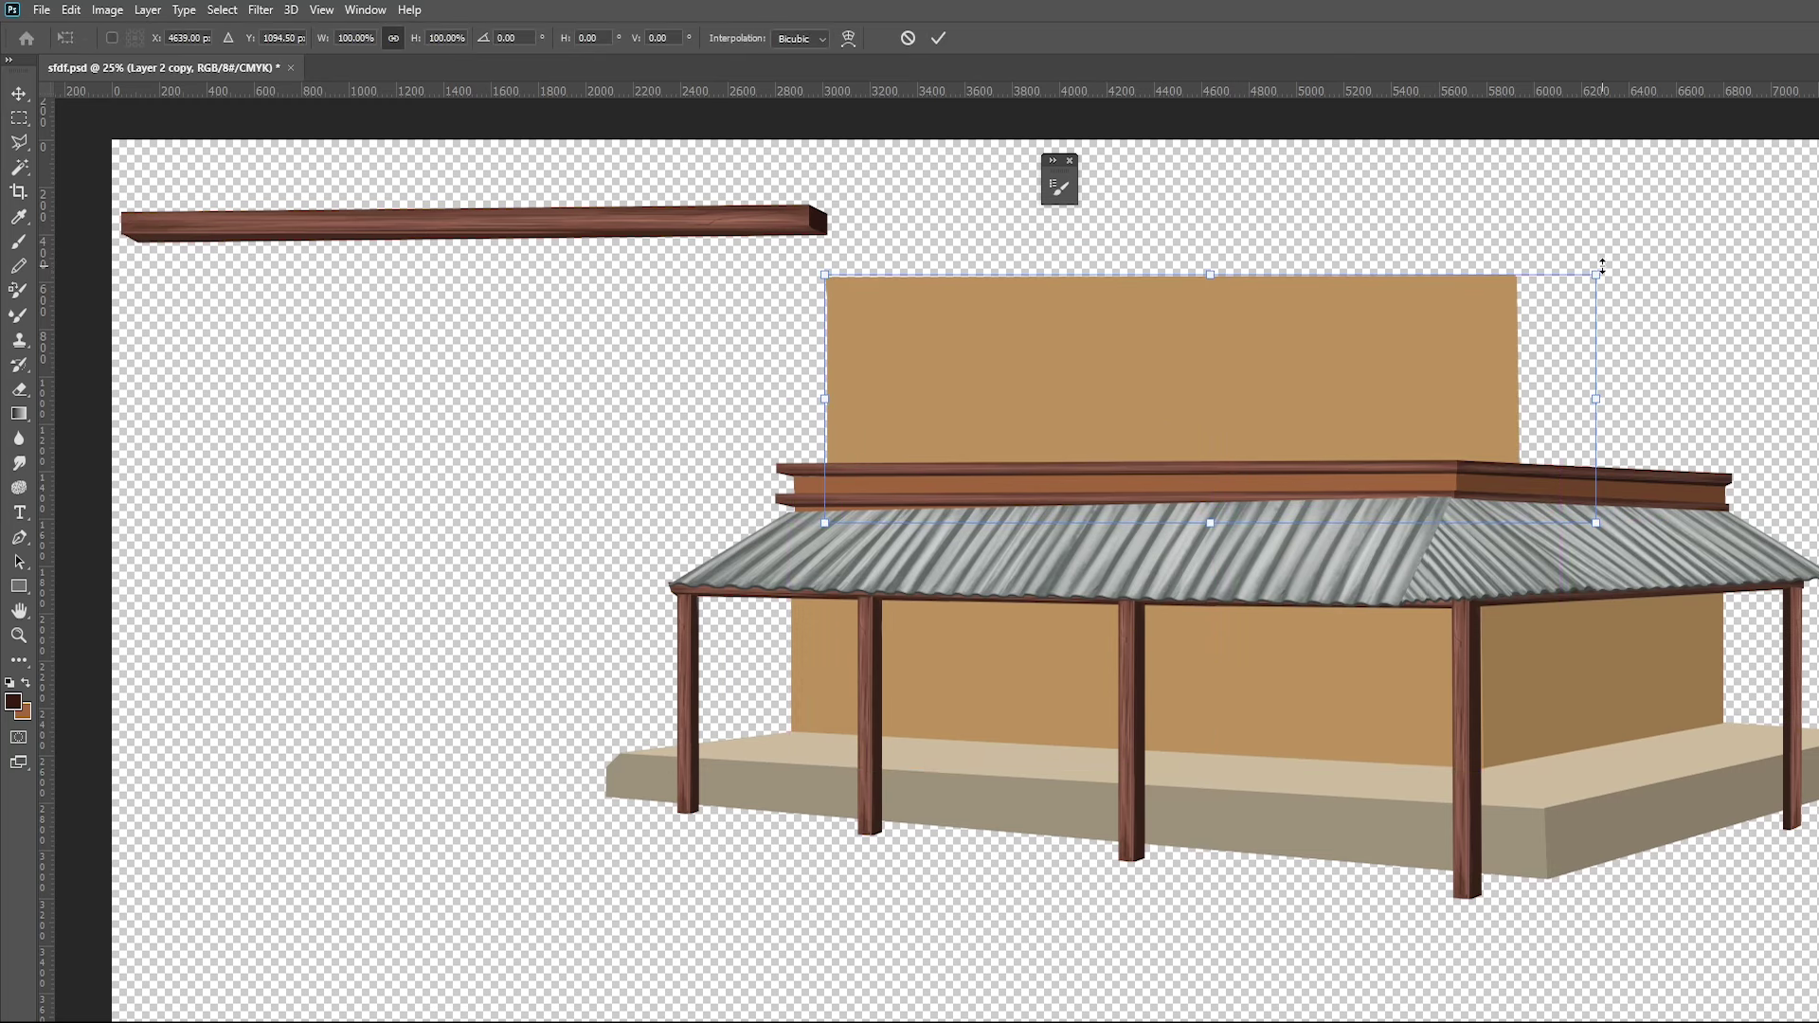
{"action": "left_click_drag", "start_coordinate": [1601, 268], "coordinate": [1533, 294]}
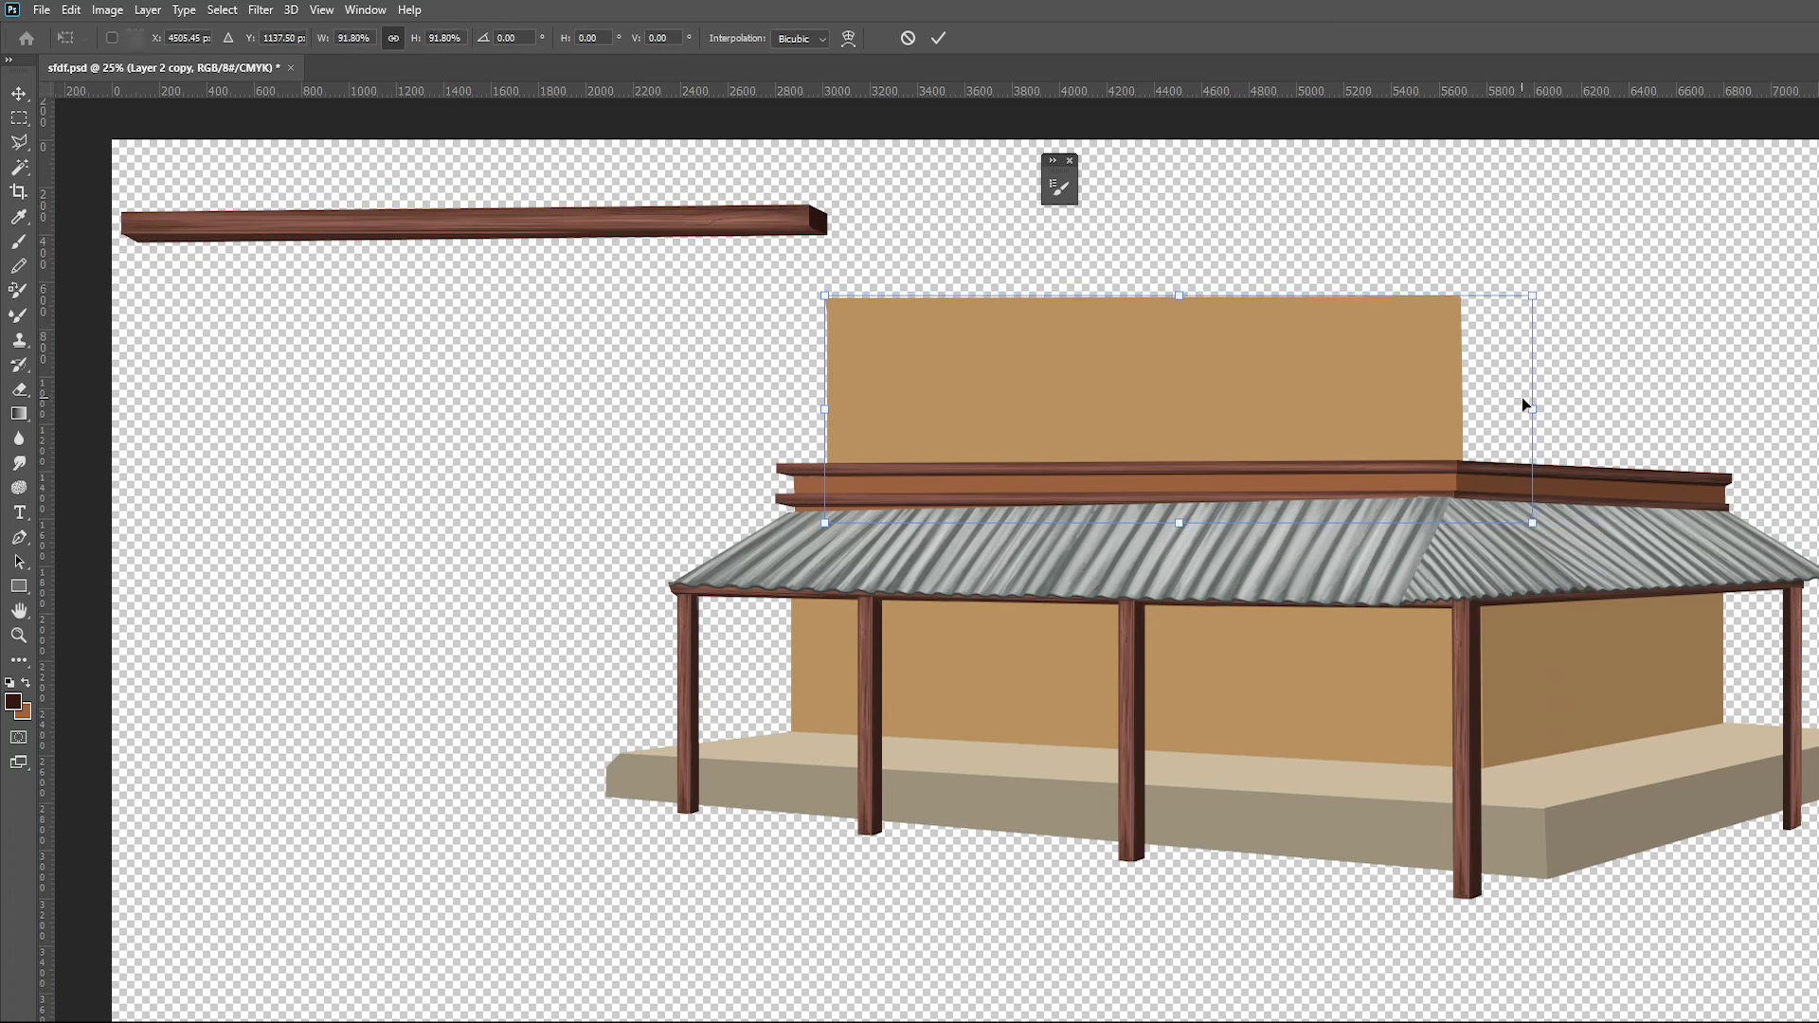
{"action": "left_click_drag", "start_coordinate": [1532, 408], "coordinate": [1506, 388]}
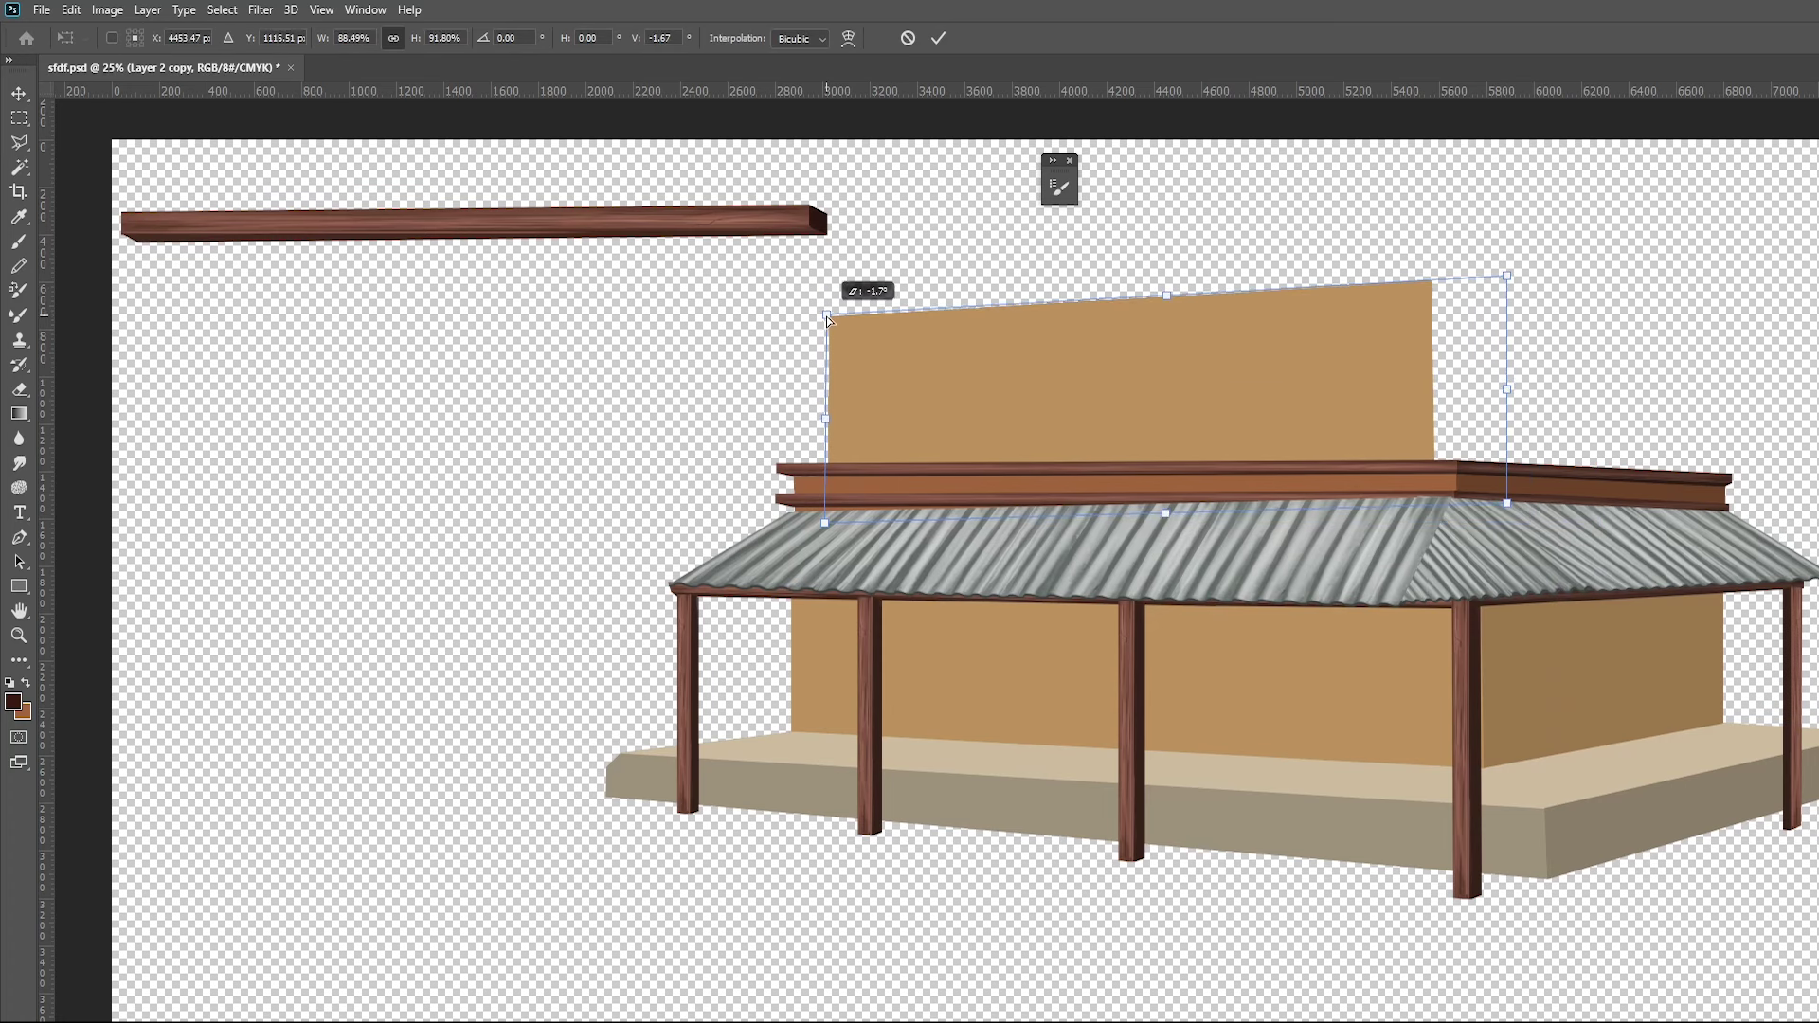
{"action": "left_click_drag", "start_coordinate": [913, 409], "coordinate": [942, 410]}
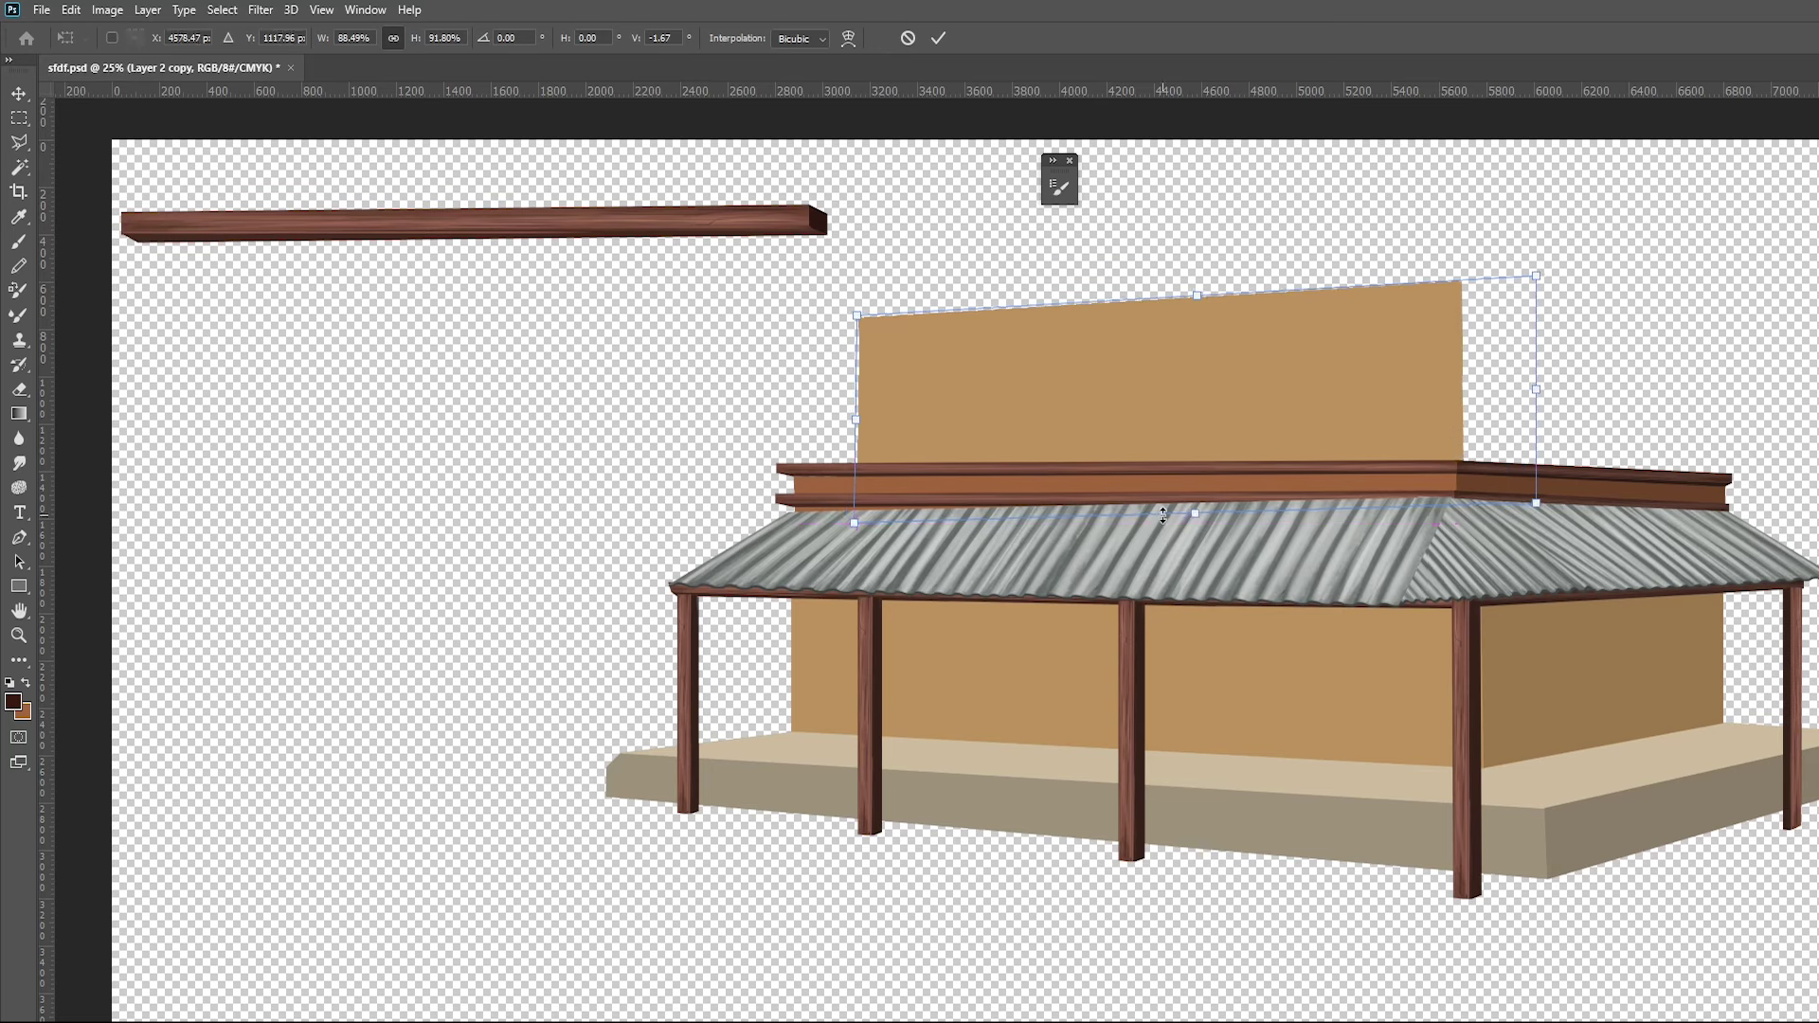
{"action": "key", "text": "Return"}
{"action": "mouse_move", "coordinate": [1558, 720]}
{"action": "left_mouse_down"}
{"action": "mouse_move", "coordinate": [1550, 438]}
{"action": "mouse_move", "coordinate": [1539, 486]}
{"action": "left_mouse_up"}
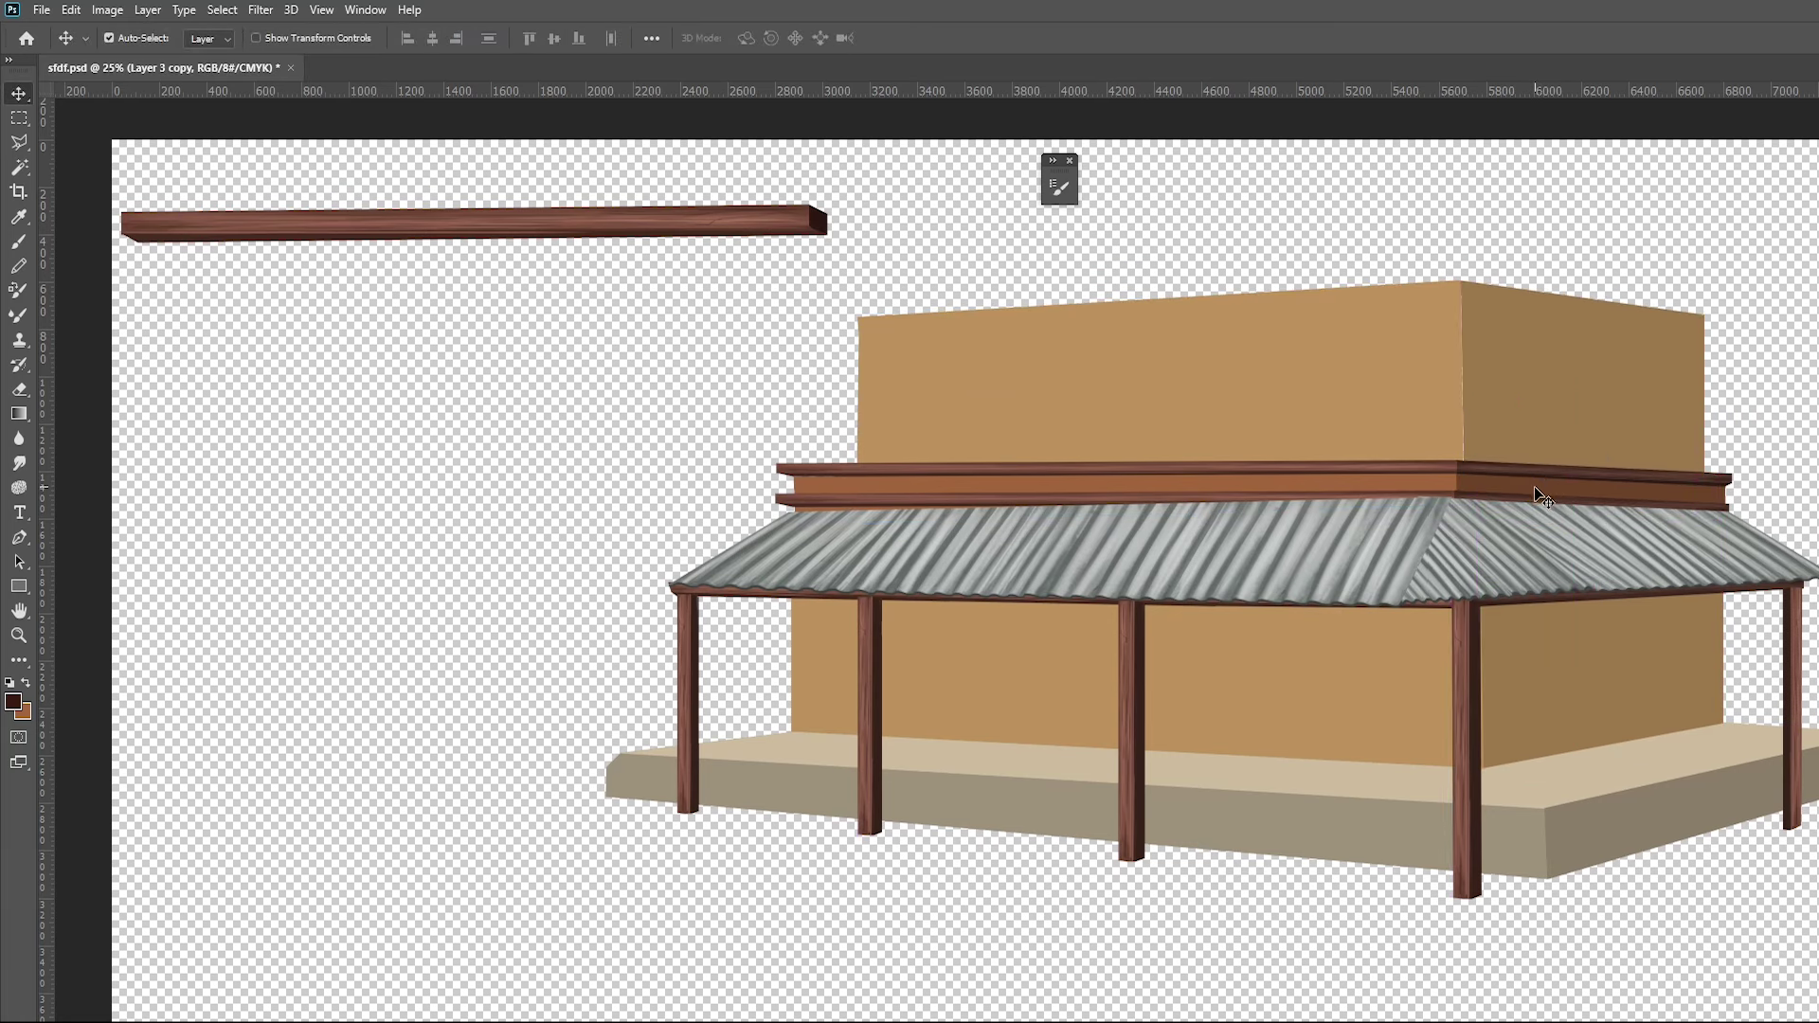
Narrow and re-angle the darker side wall face to fit above the lower roof
{"action": "key", "text": "shift+Left"}
{"action": "key", "text": "ctrl+t"}
{"action": "left_click_drag", "start_coordinate": [1705, 409], "coordinate": [1663, 407]}
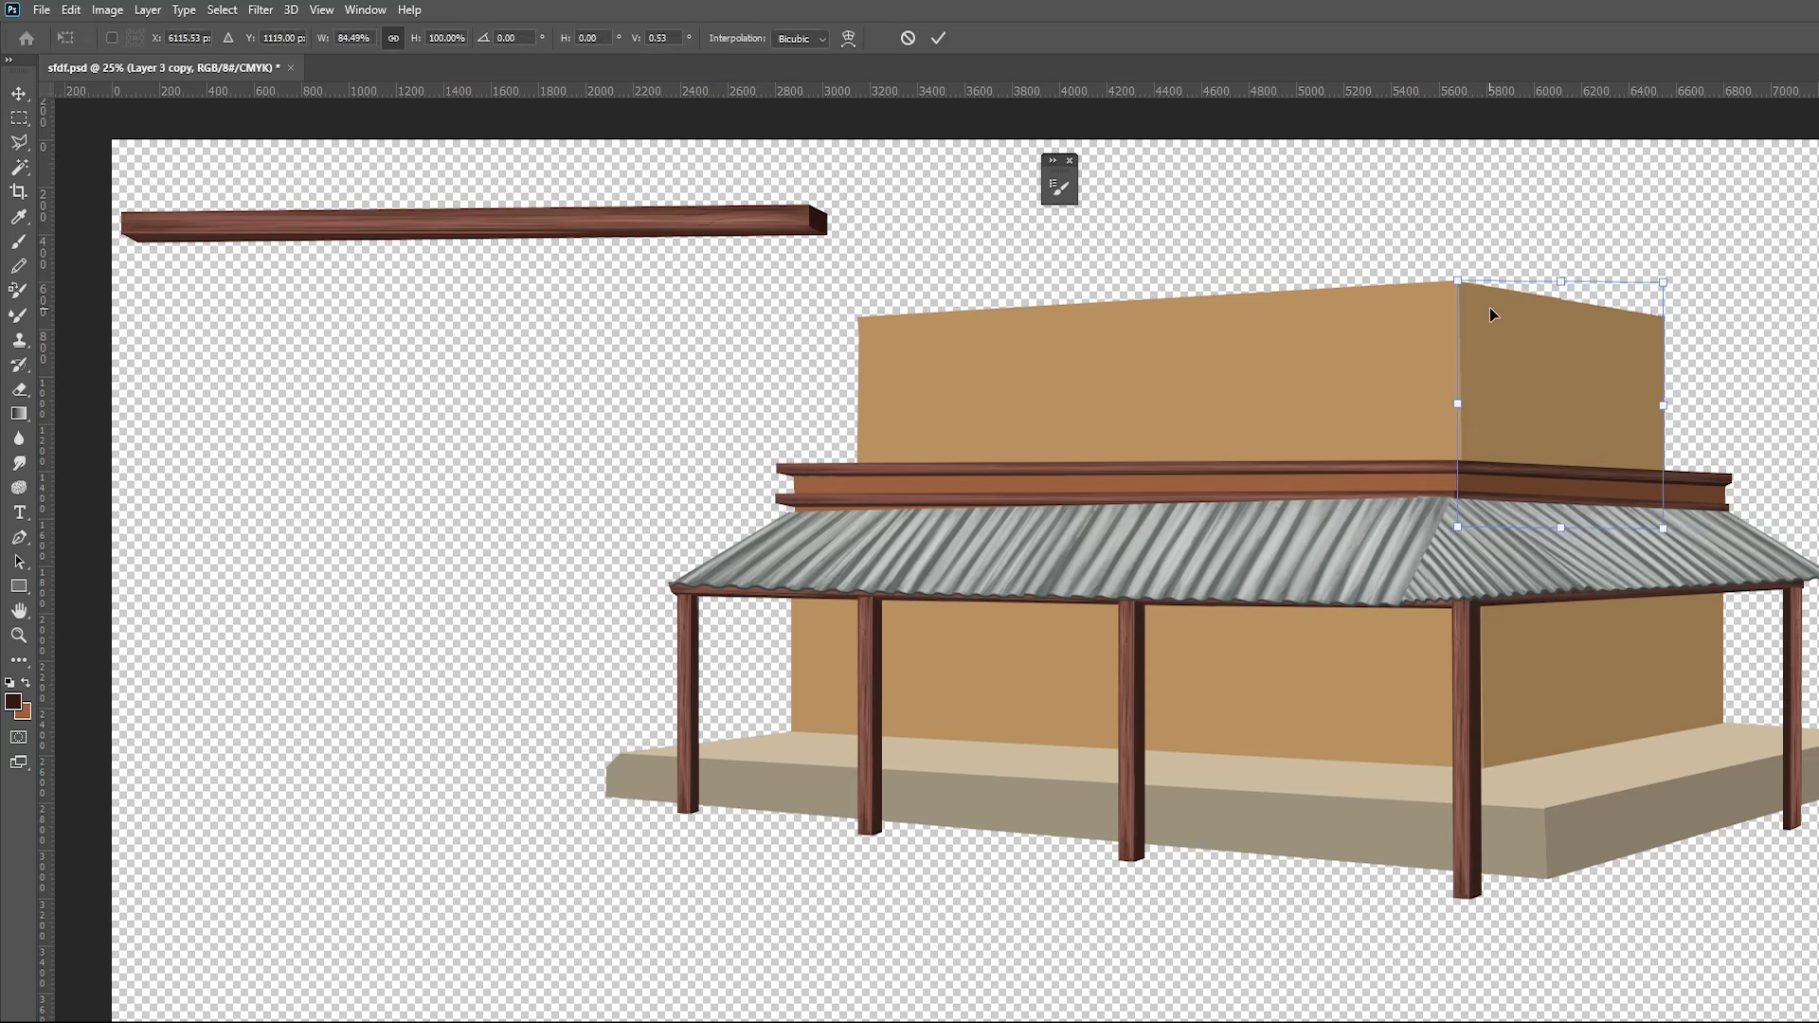
{"action": "left_click_drag", "start_coordinate": [1594, 286], "coordinate": [1611, 324]}
{"action": "key", "text": "Return"}
Shrink the upper wall block to 94% and move the wooden beam onto its top
{"action": "left_click", "coordinate": [1359, 369]}
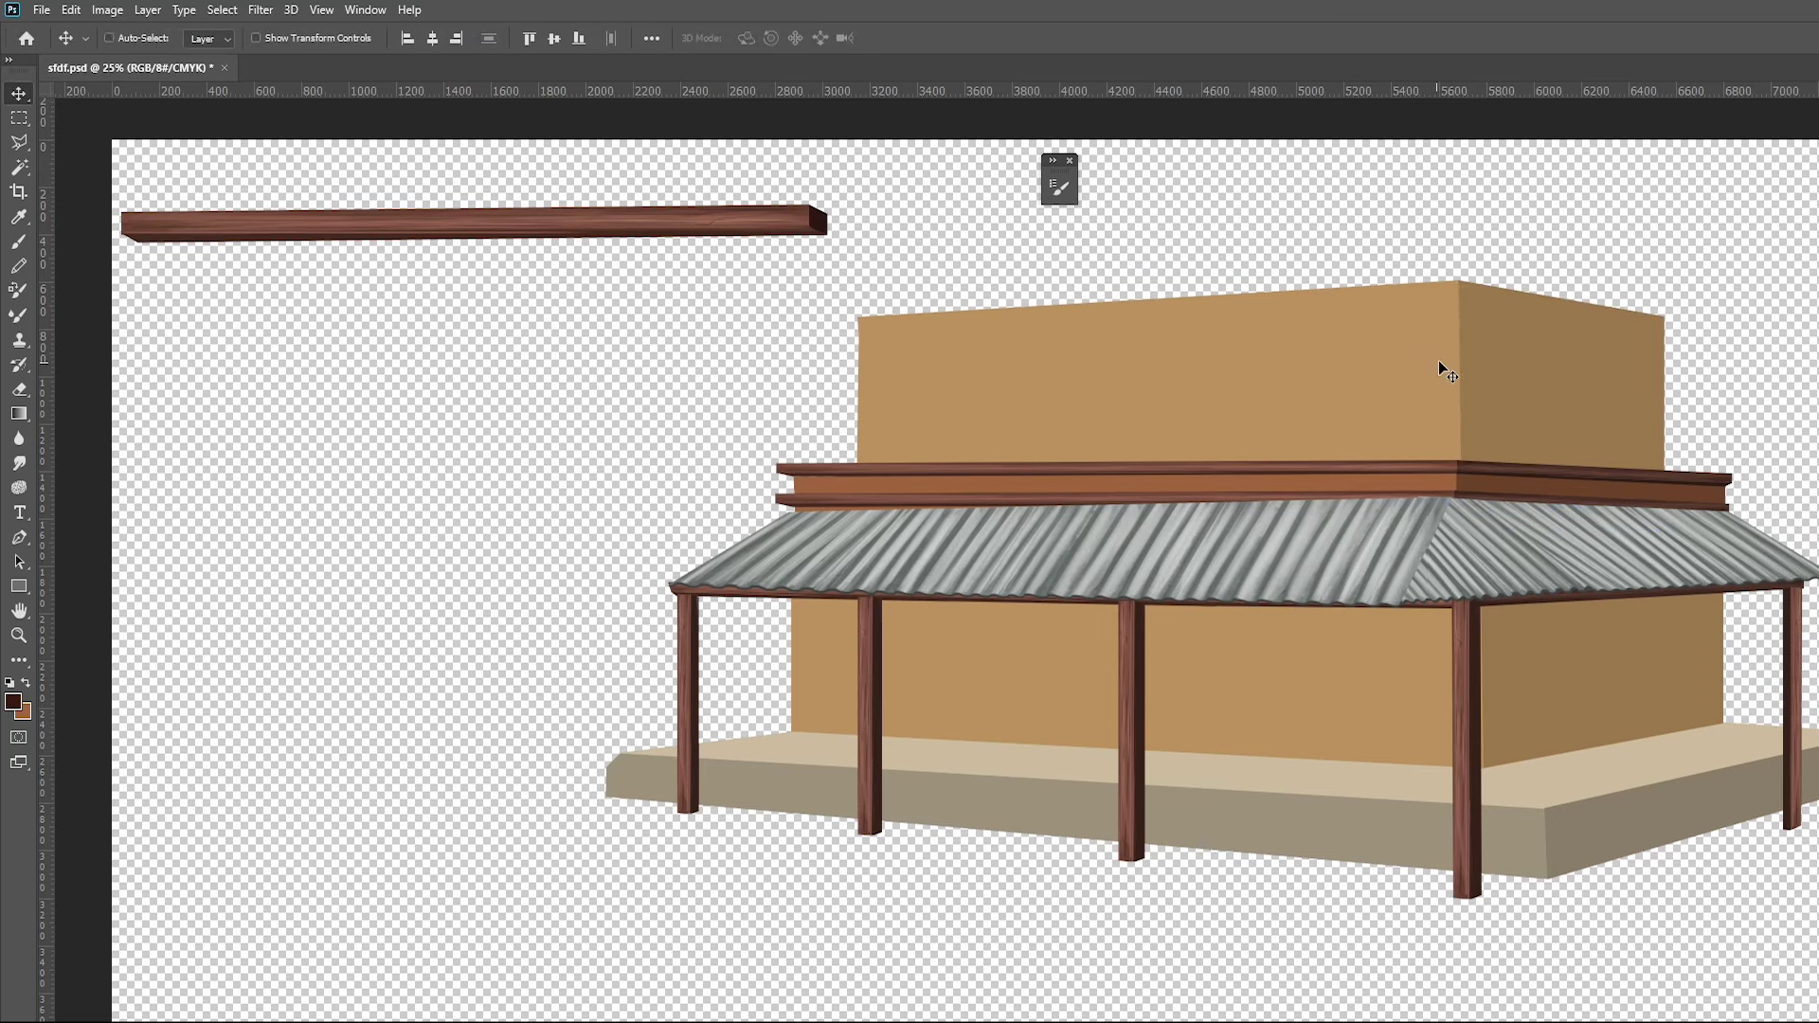
{"action": "key", "text": "ctrl+t"}
{"action": "left_click_drag", "start_coordinate": [1664, 279], "coordinate": [1614, 295]}
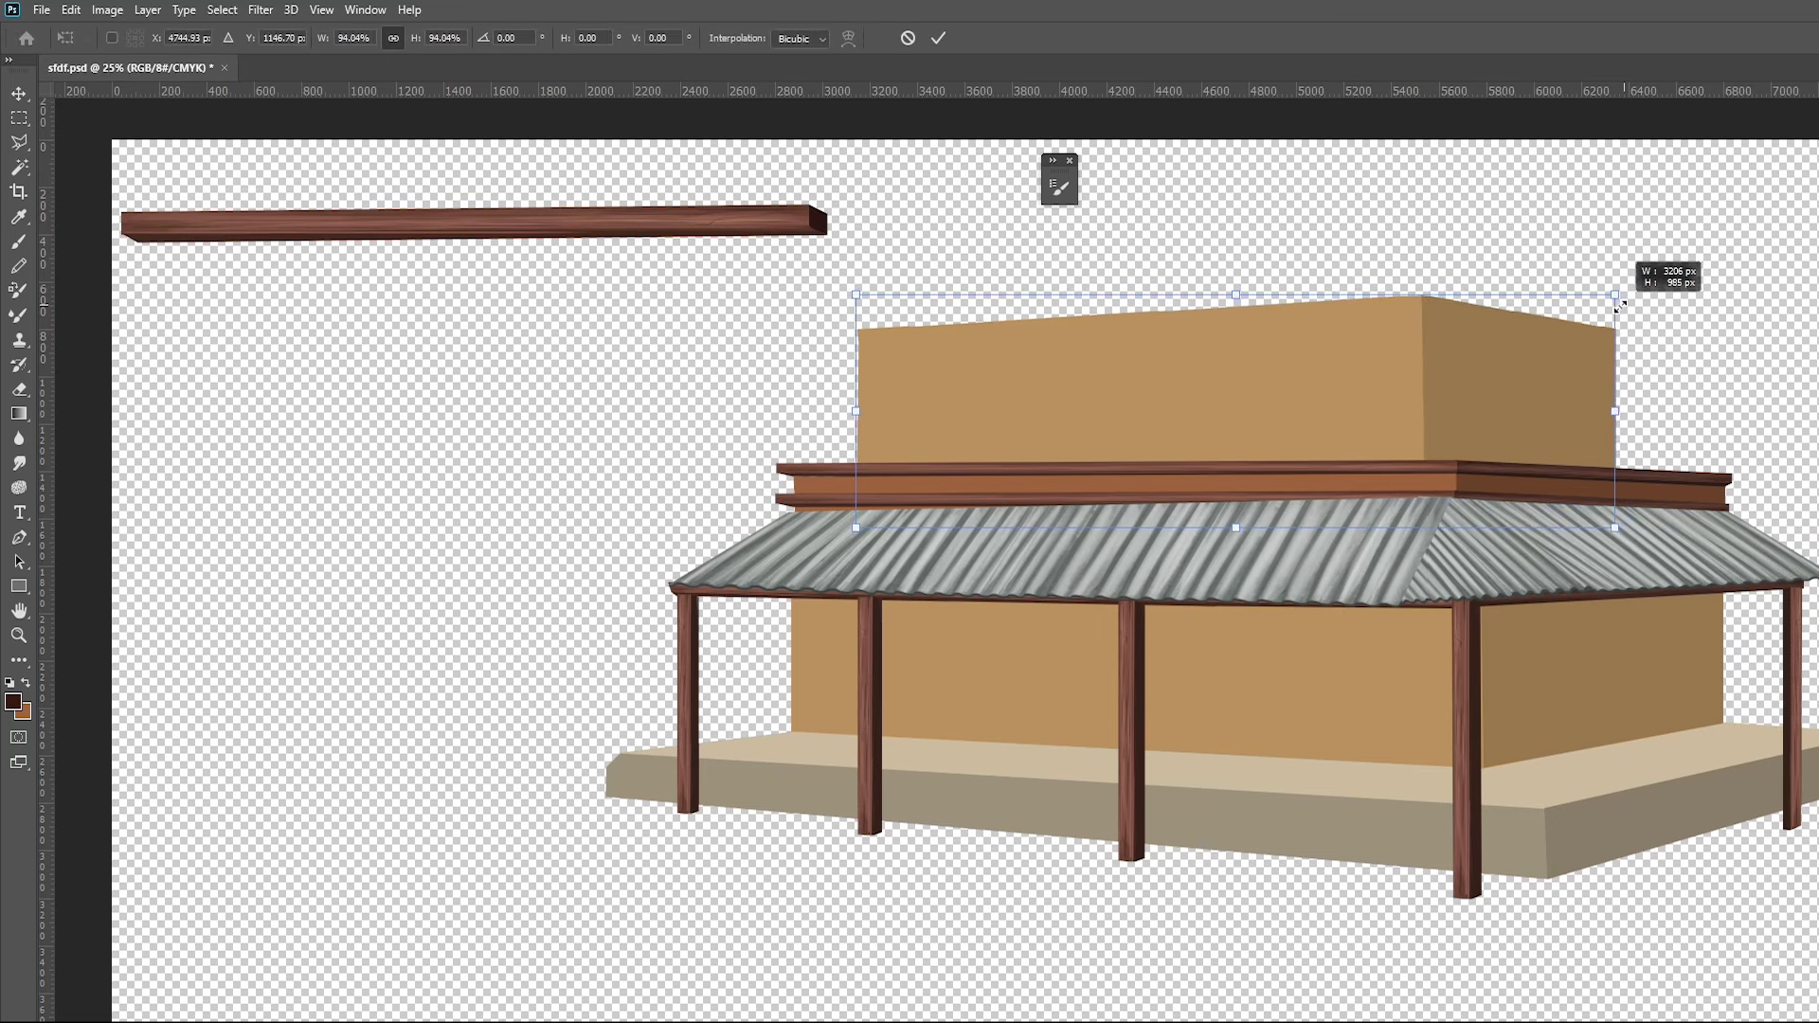
{"action": "left_click_drag", "start_coordinate": [1494, 414], "coordinate": [1519, 409]}
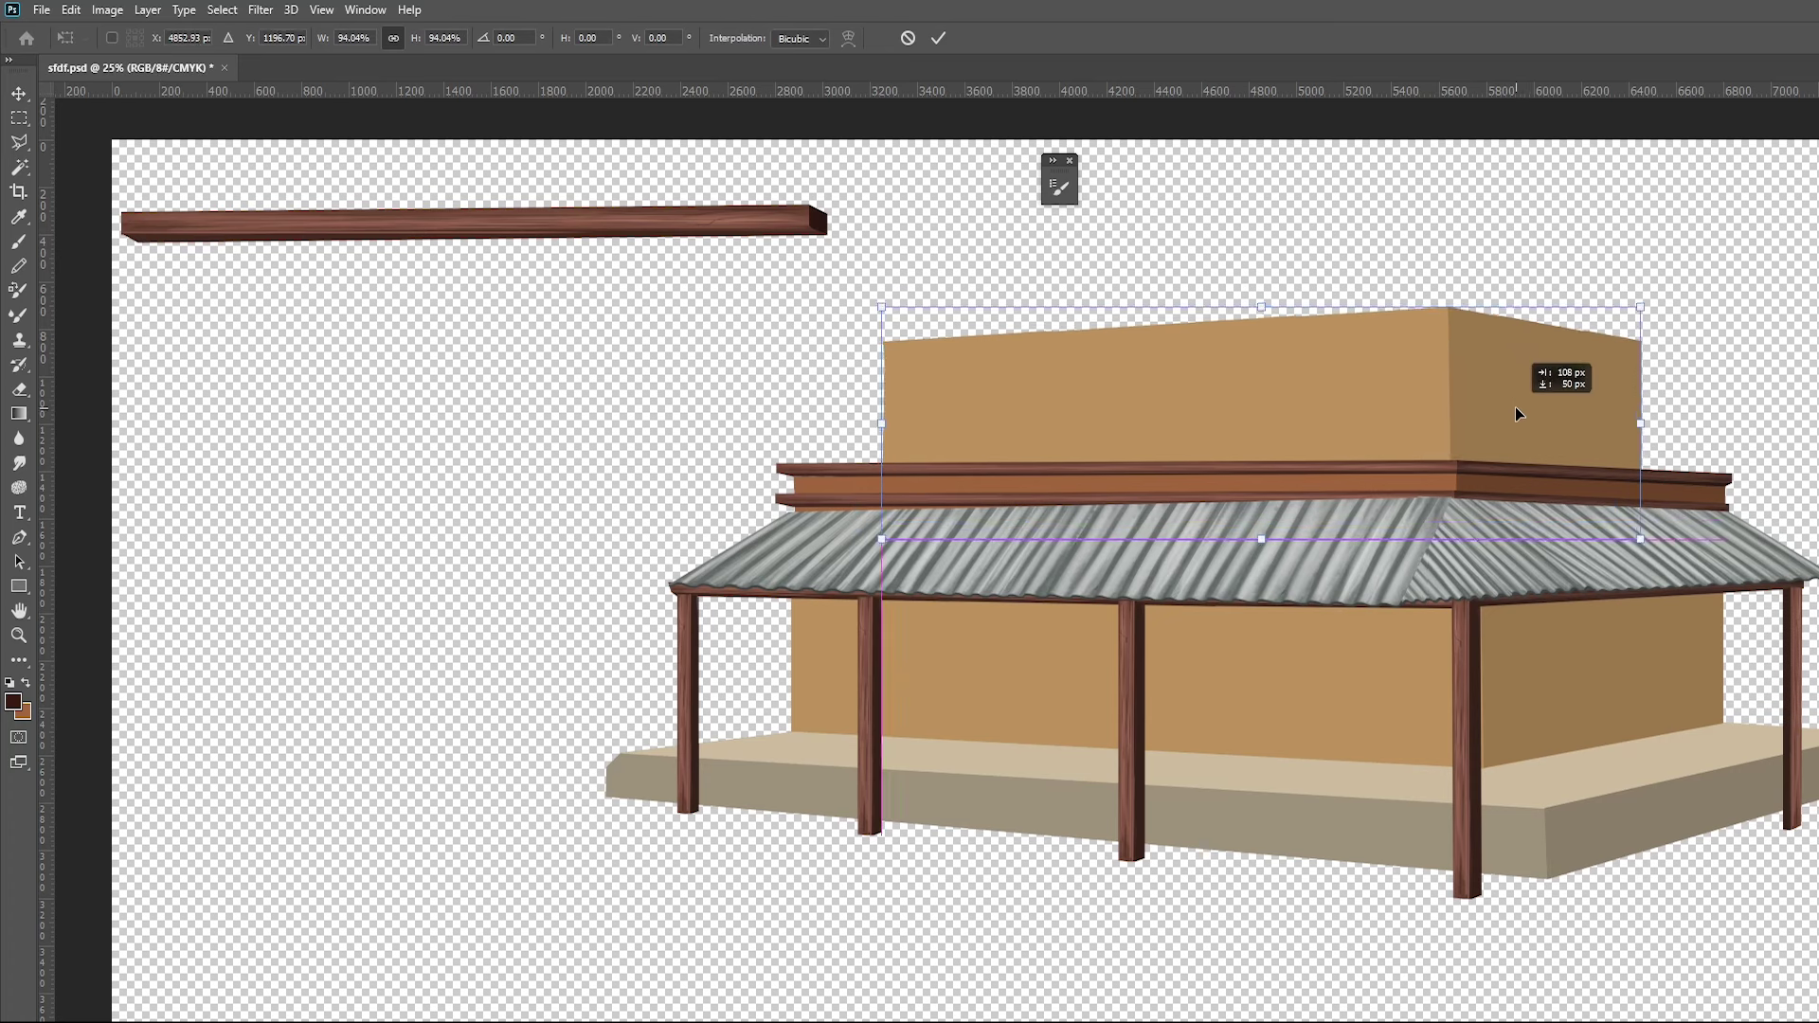
{"action": "left_click_drag", "start_coordinate": [1515, 410], "coordinate": [1515, 413]}
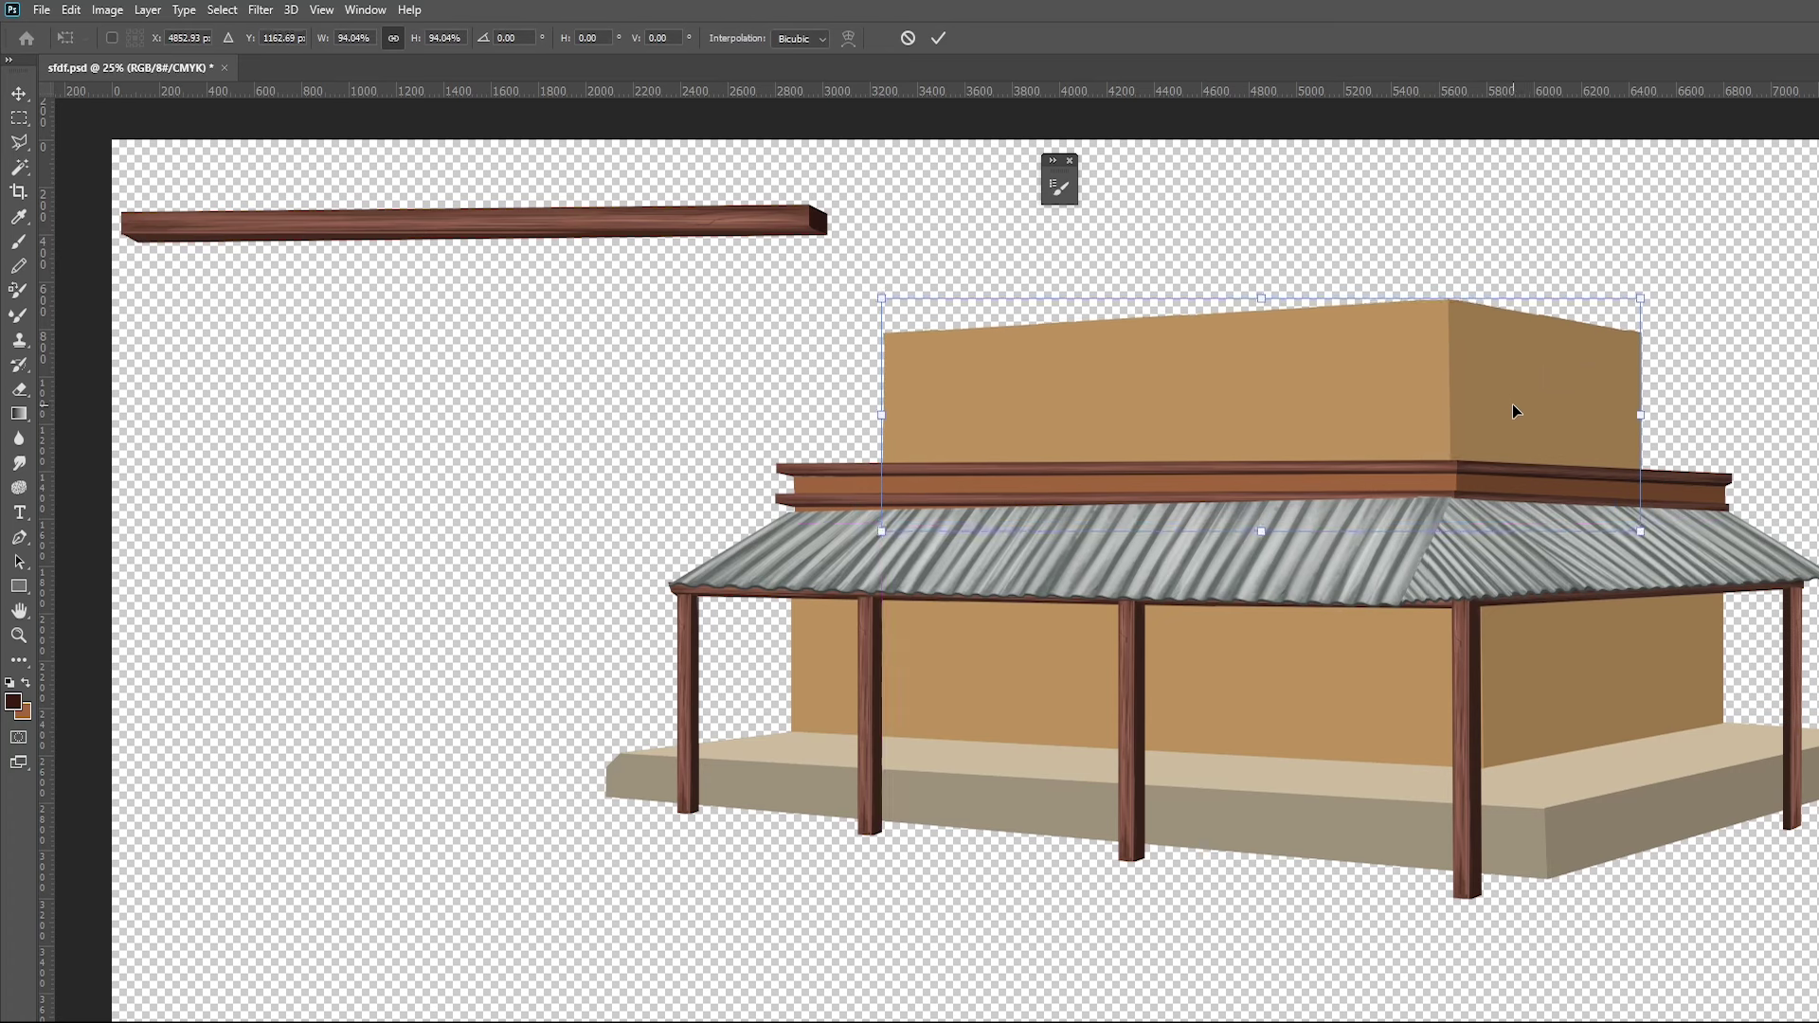
{"action": "key", "text": "Return"}
{"action": "left_click_drag", "start_coordinate": [718, 225], "coordinate": [1370, 323]}
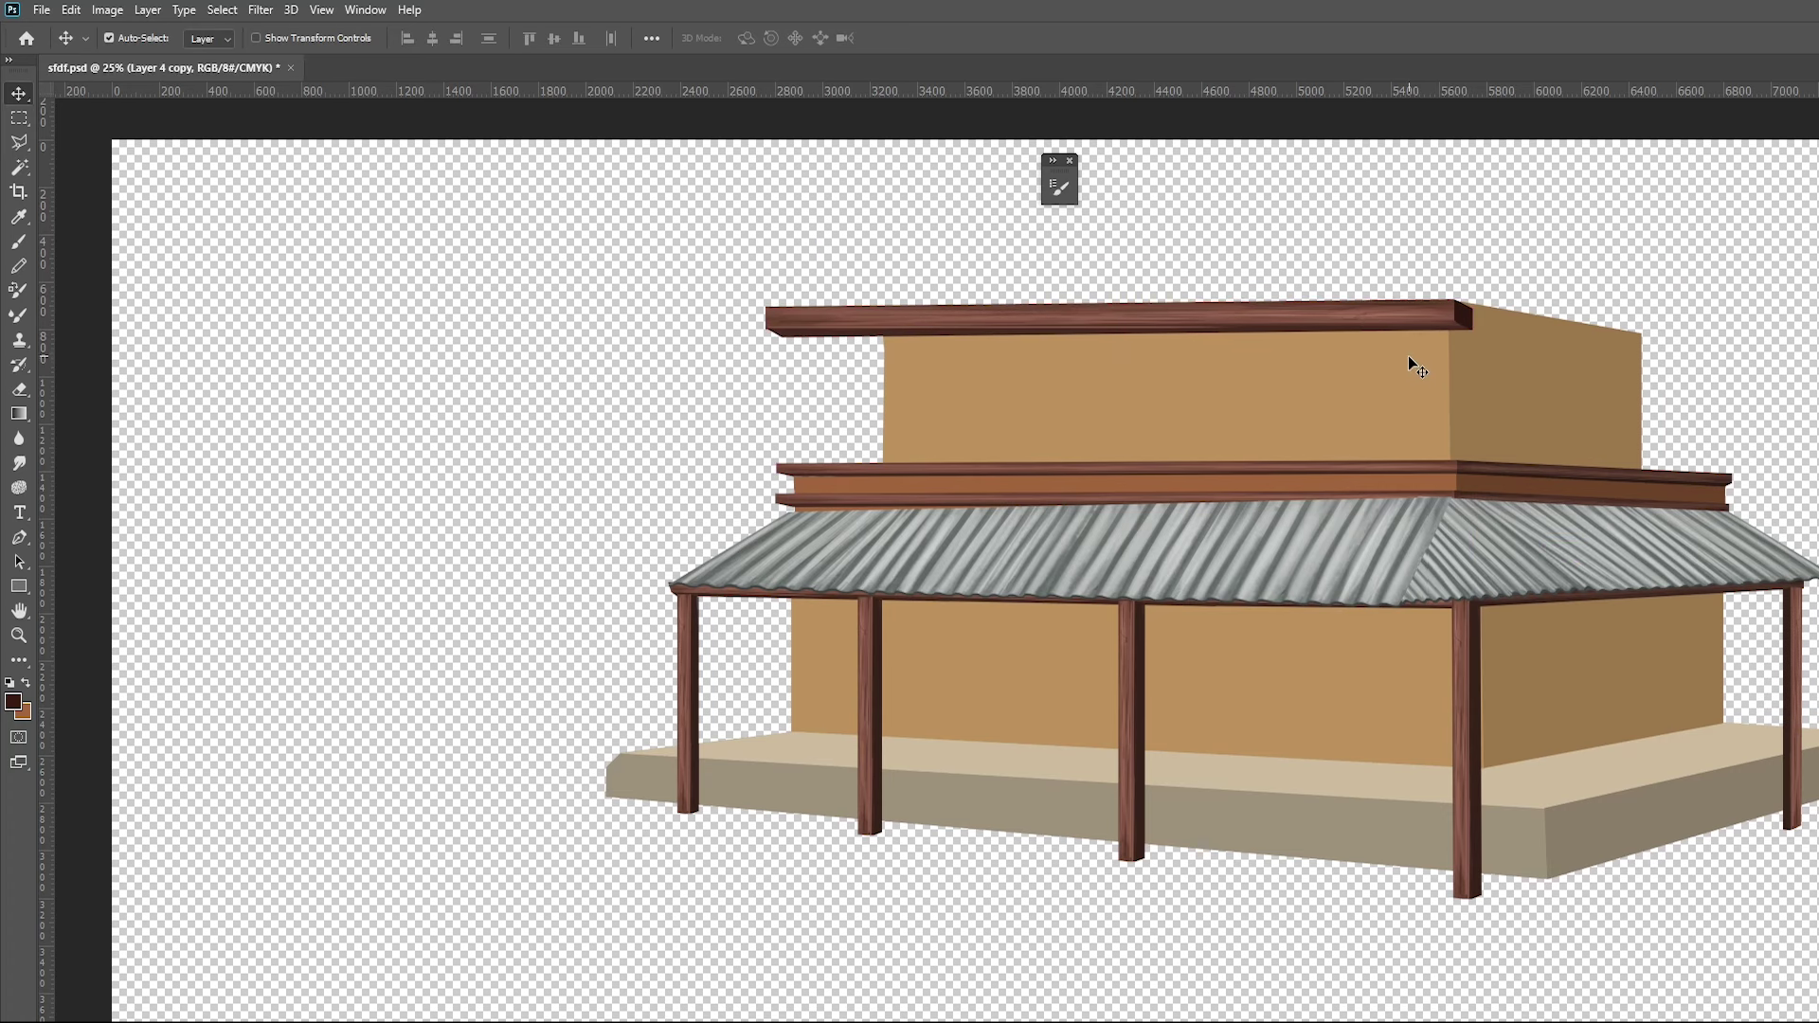
Zoom in on the upper storey and lift the wooden beam above the wall
{"action": "key", "text": "z"}
{"action": "left_click_drag", "start_coordinate": [1372, 459], "coordinate": [1373, 471]}
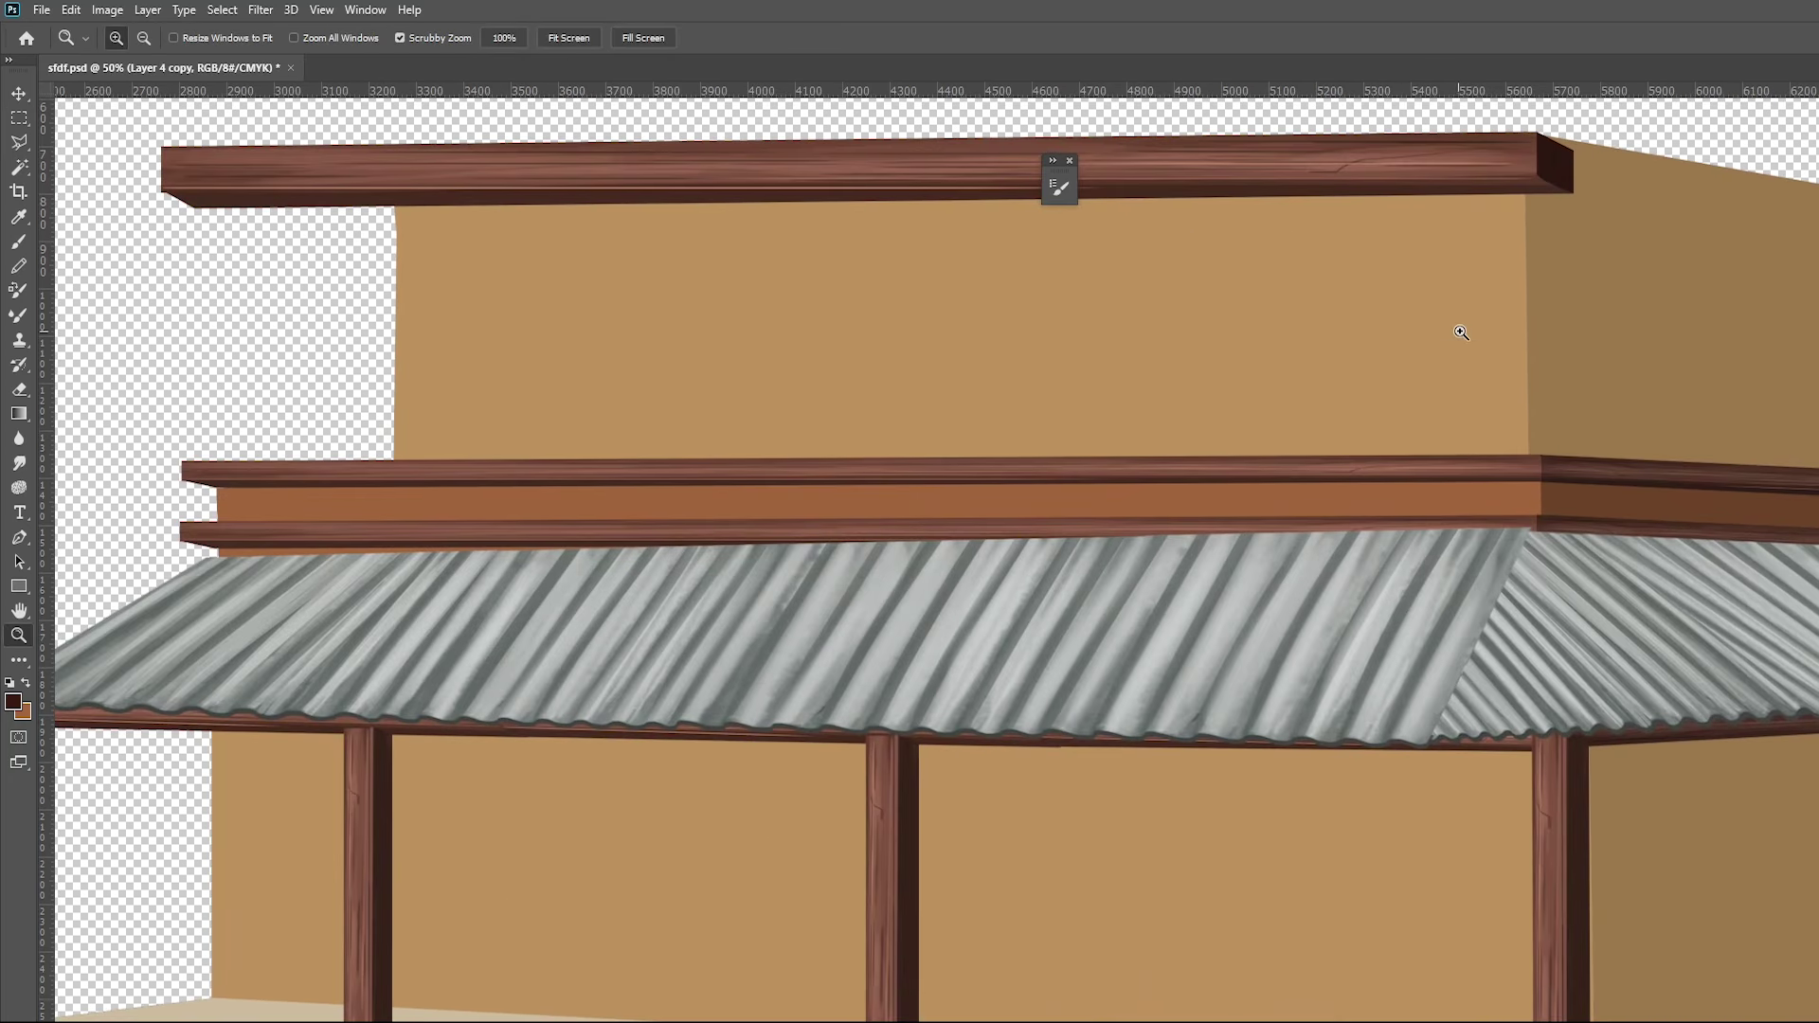
{"action": "left_click_drag", "start_coordinate": [1453, 333], "coordinate": [1422, 663]}
{"action": "key", "text": "v"}
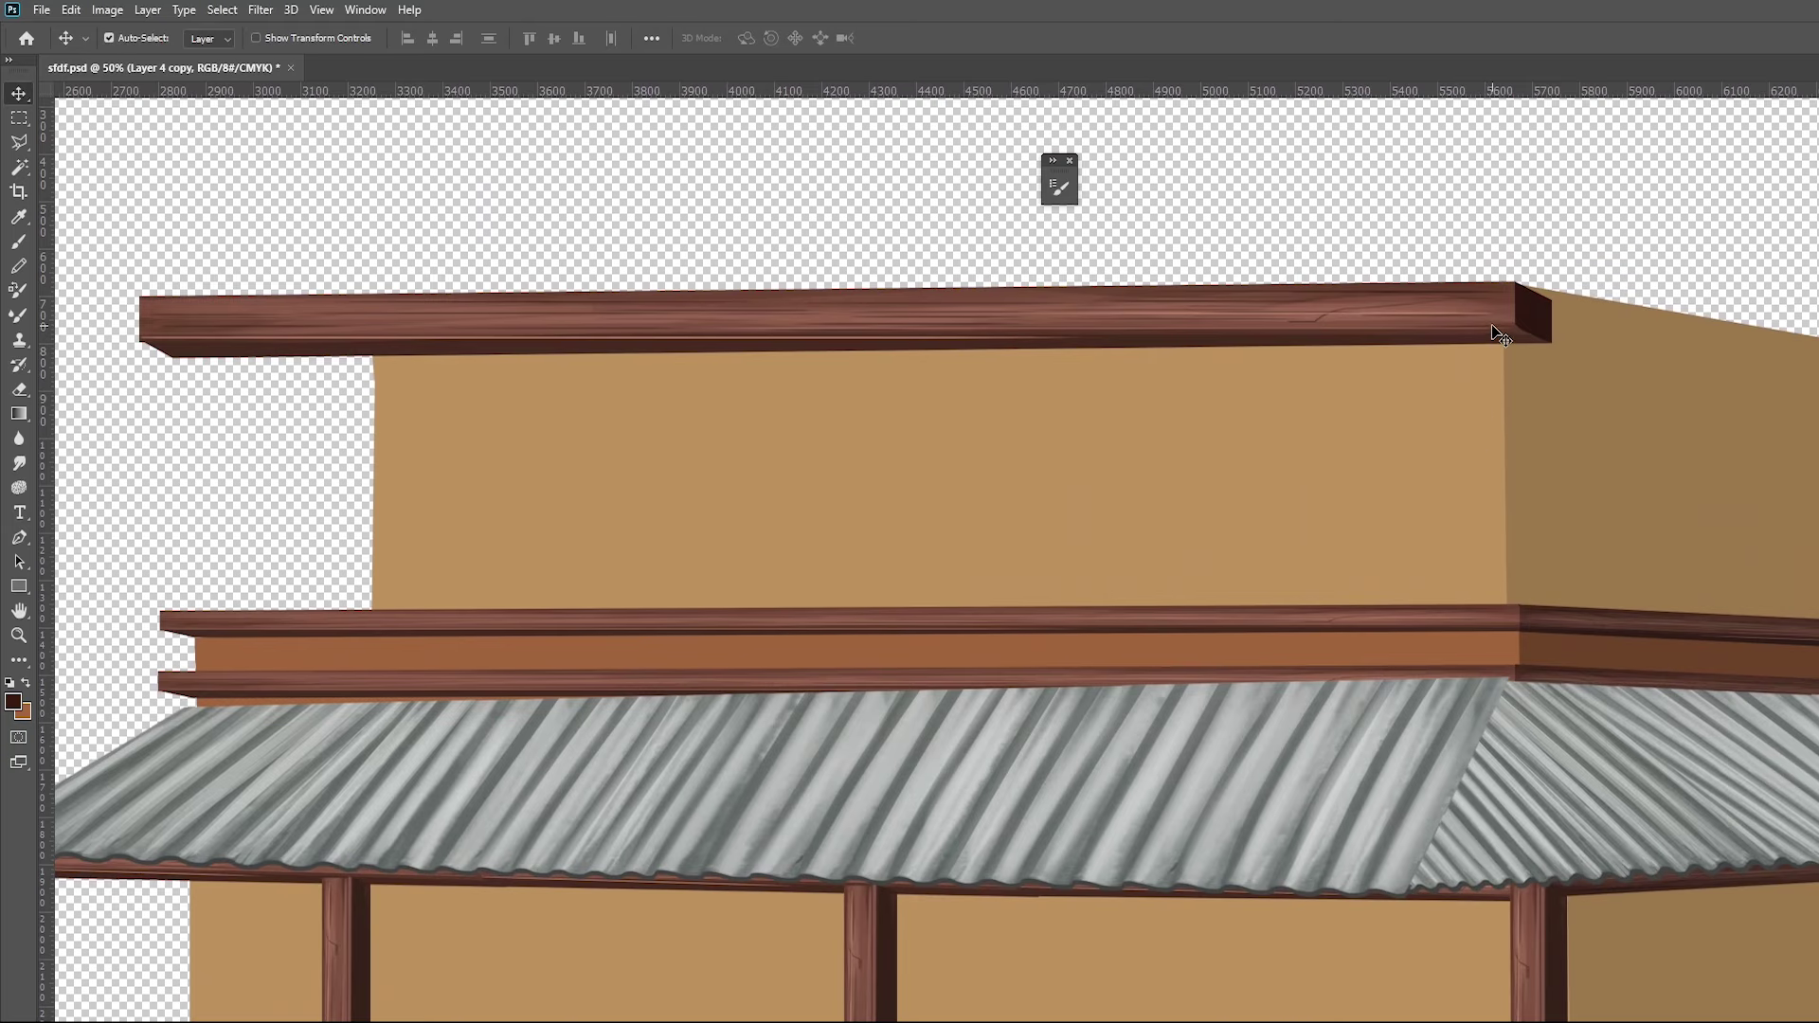
{"action": "left_click_drag", "start_coordinate": [1490, 331], "coordinate": [1523, 152]}
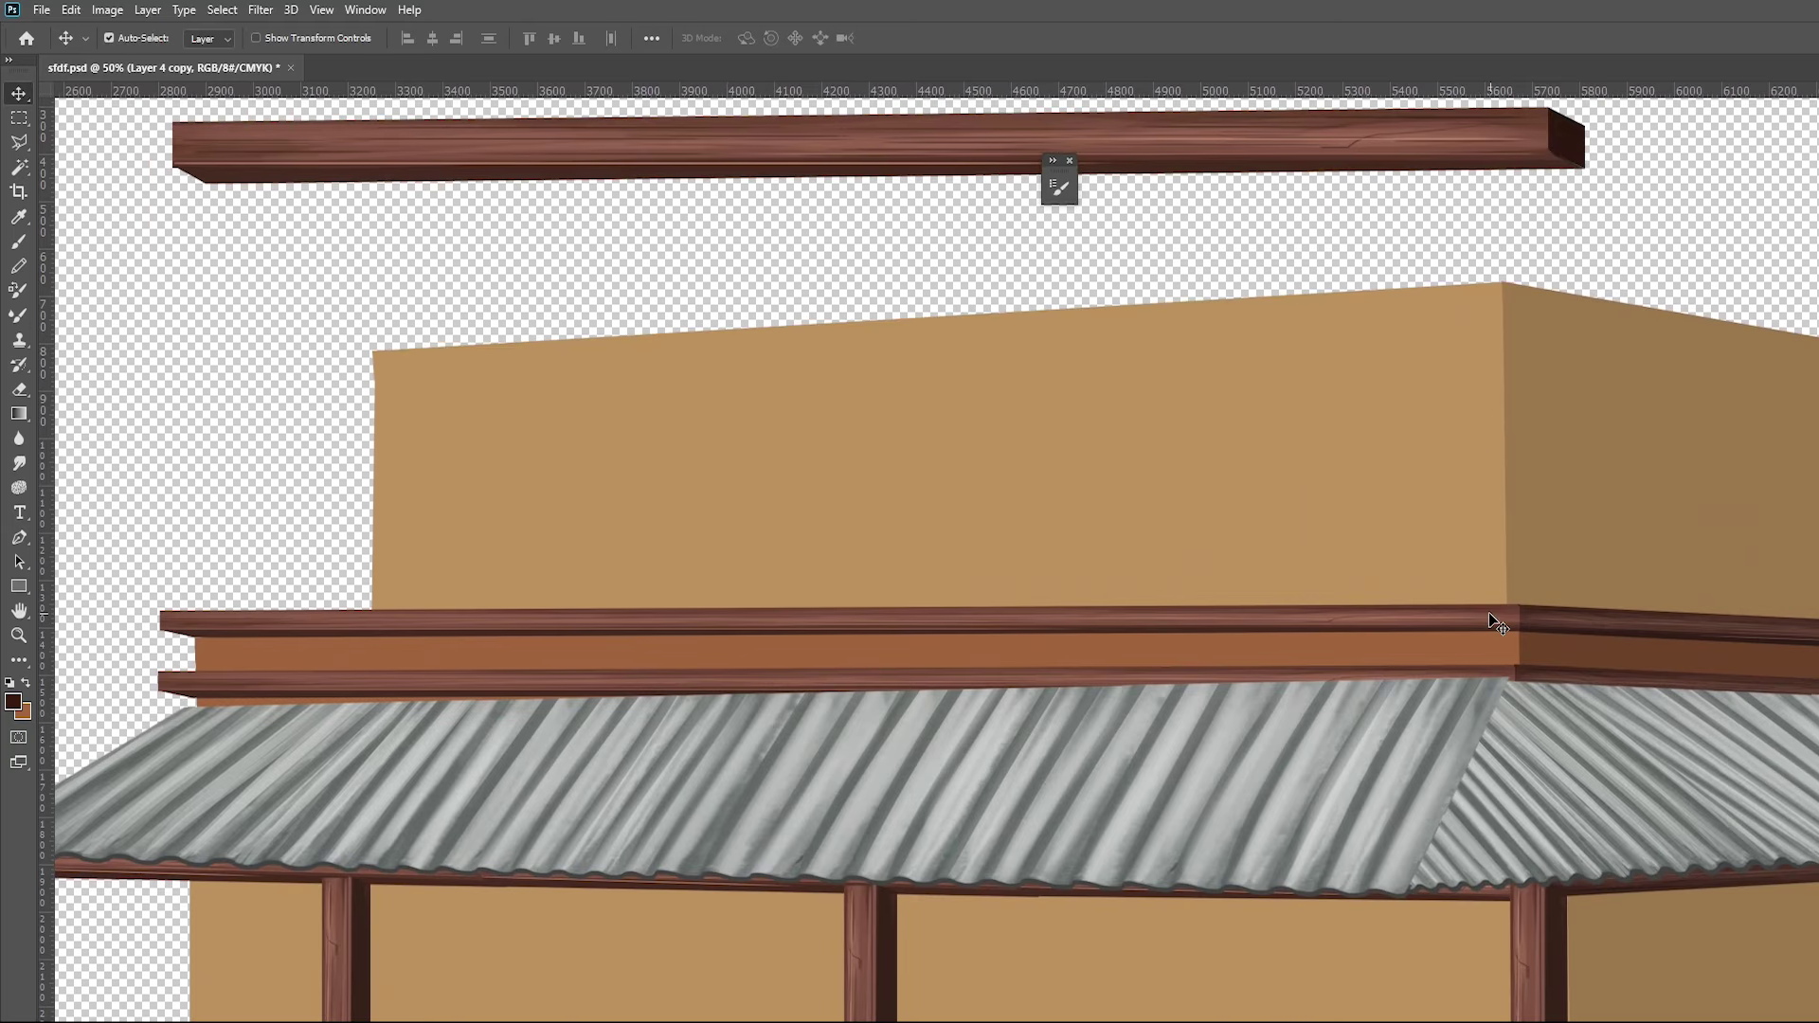
Duplicate the eave beam, test horizontal and vertical flips, then delete the copy
{"action": "left_click_drag", "start_coordinate": [1554, 627], "coordinate": [1520, 296]}
{"action": "right_click", "coordinate": [1513, 294]}
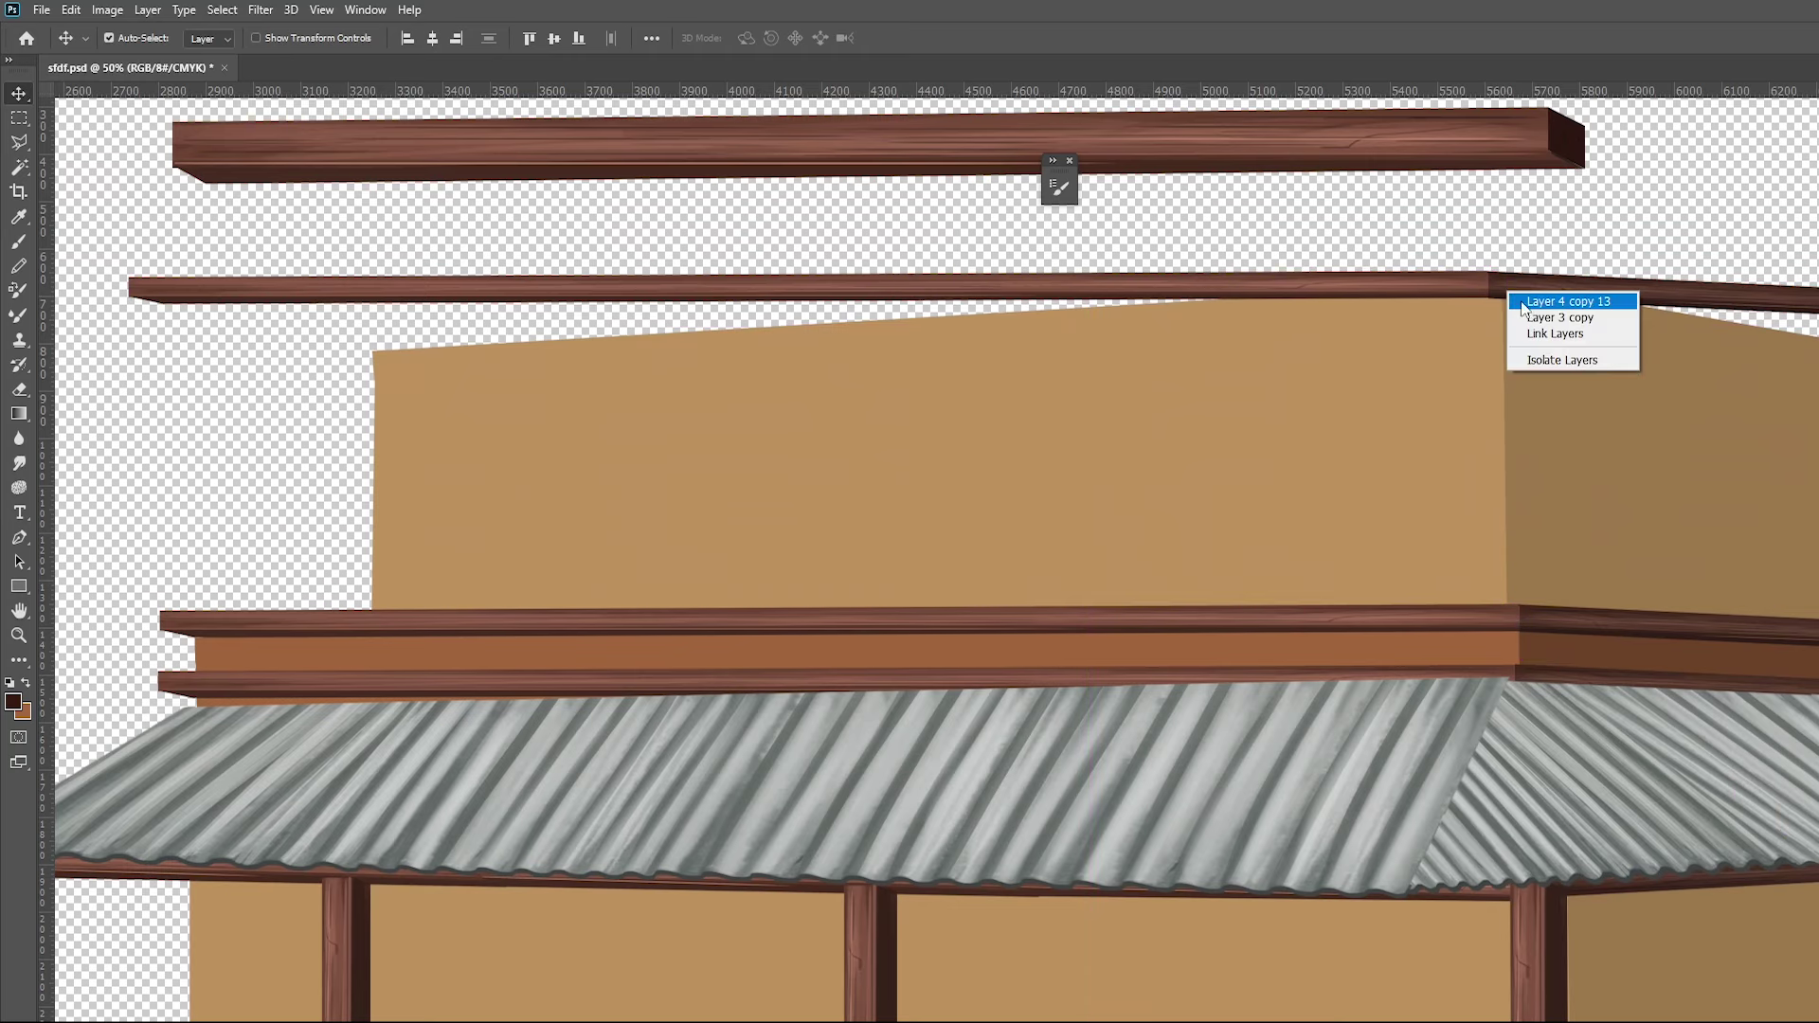
{"action": "left_click", "coordinate": [1492, 294]}
{"action": "key", "text": "ctrl+t"}
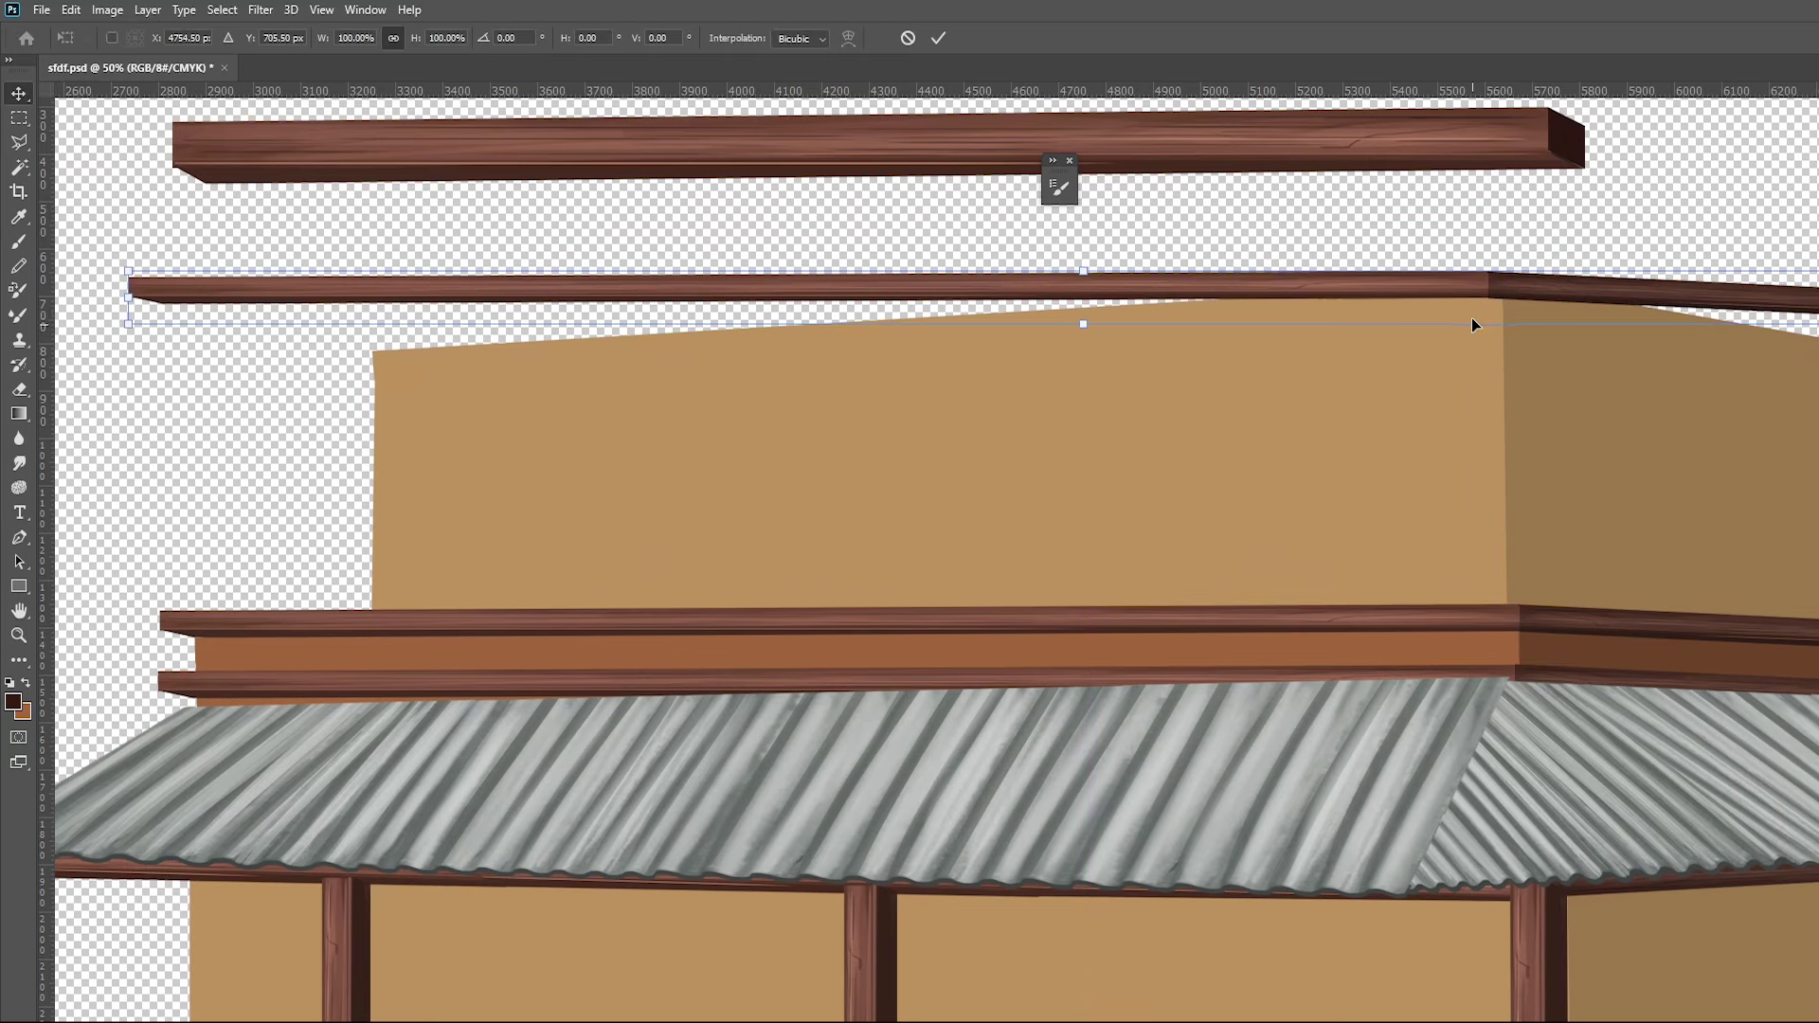
{"action": "right_click", "coordinate": [1489, 293]}
{"action": "left_click", "coordinate": [1551, 611]}
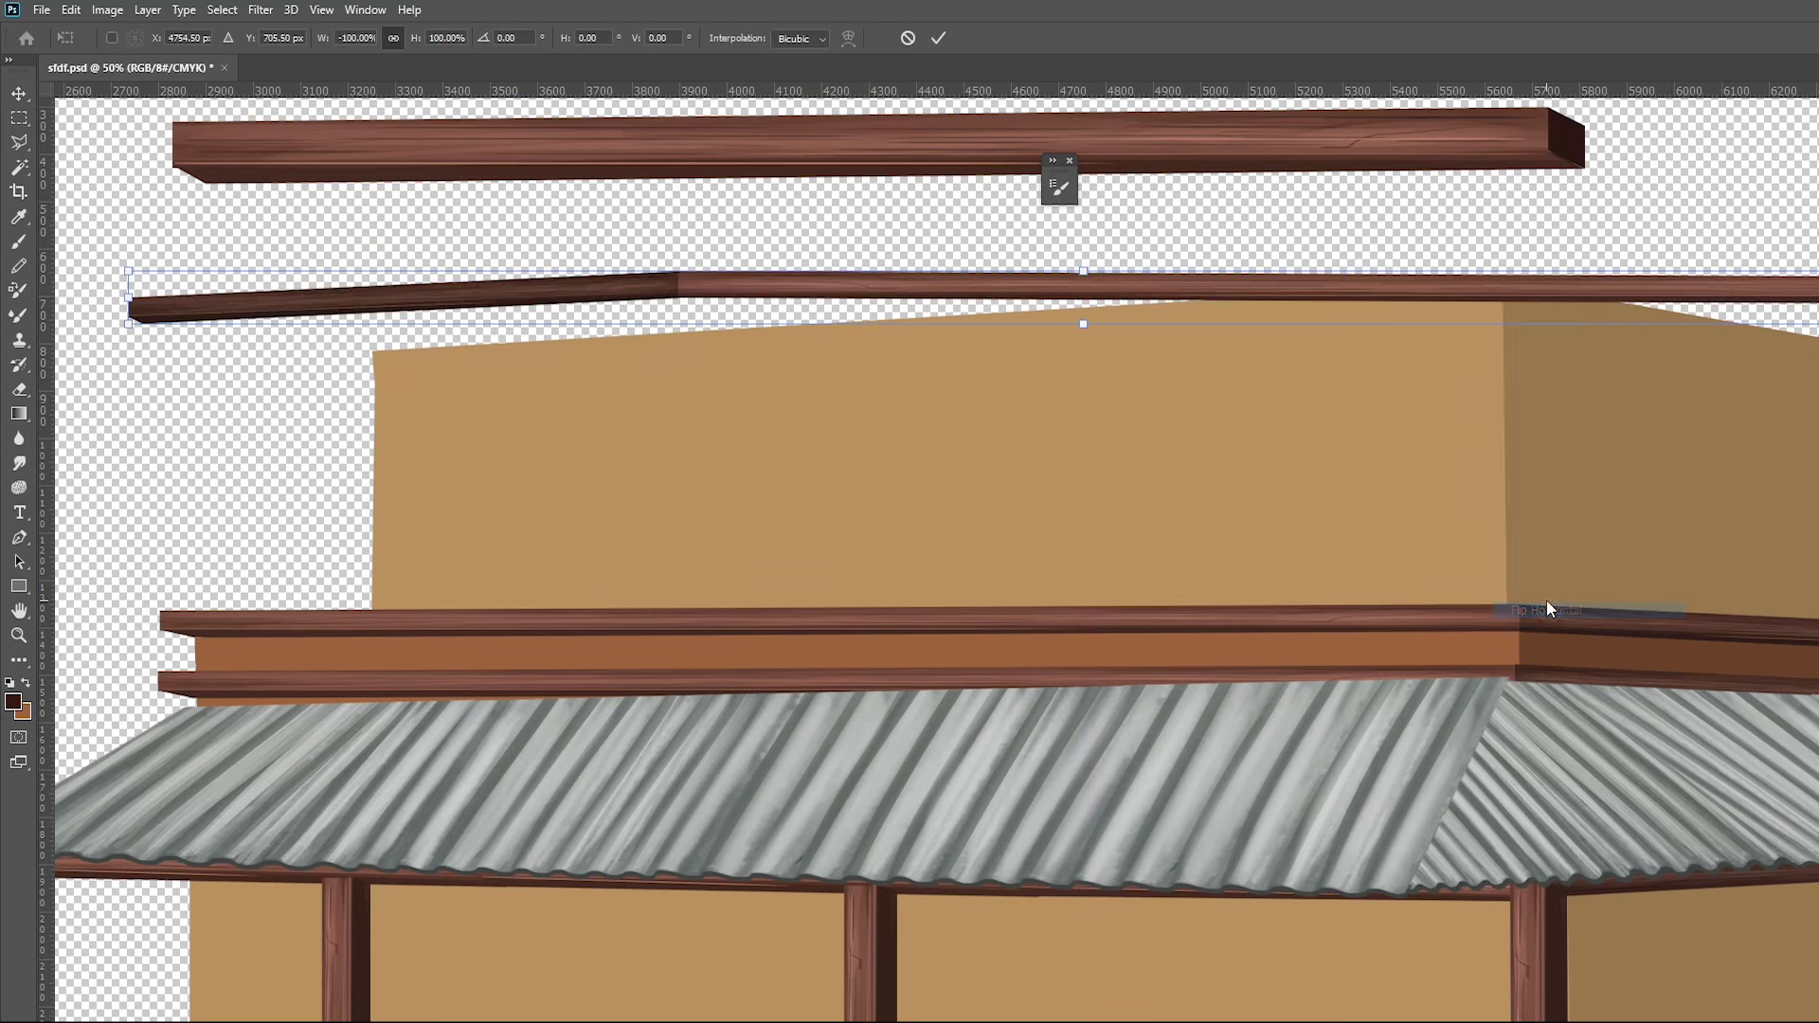
{"action": "key", "text": "ctrl+z"}
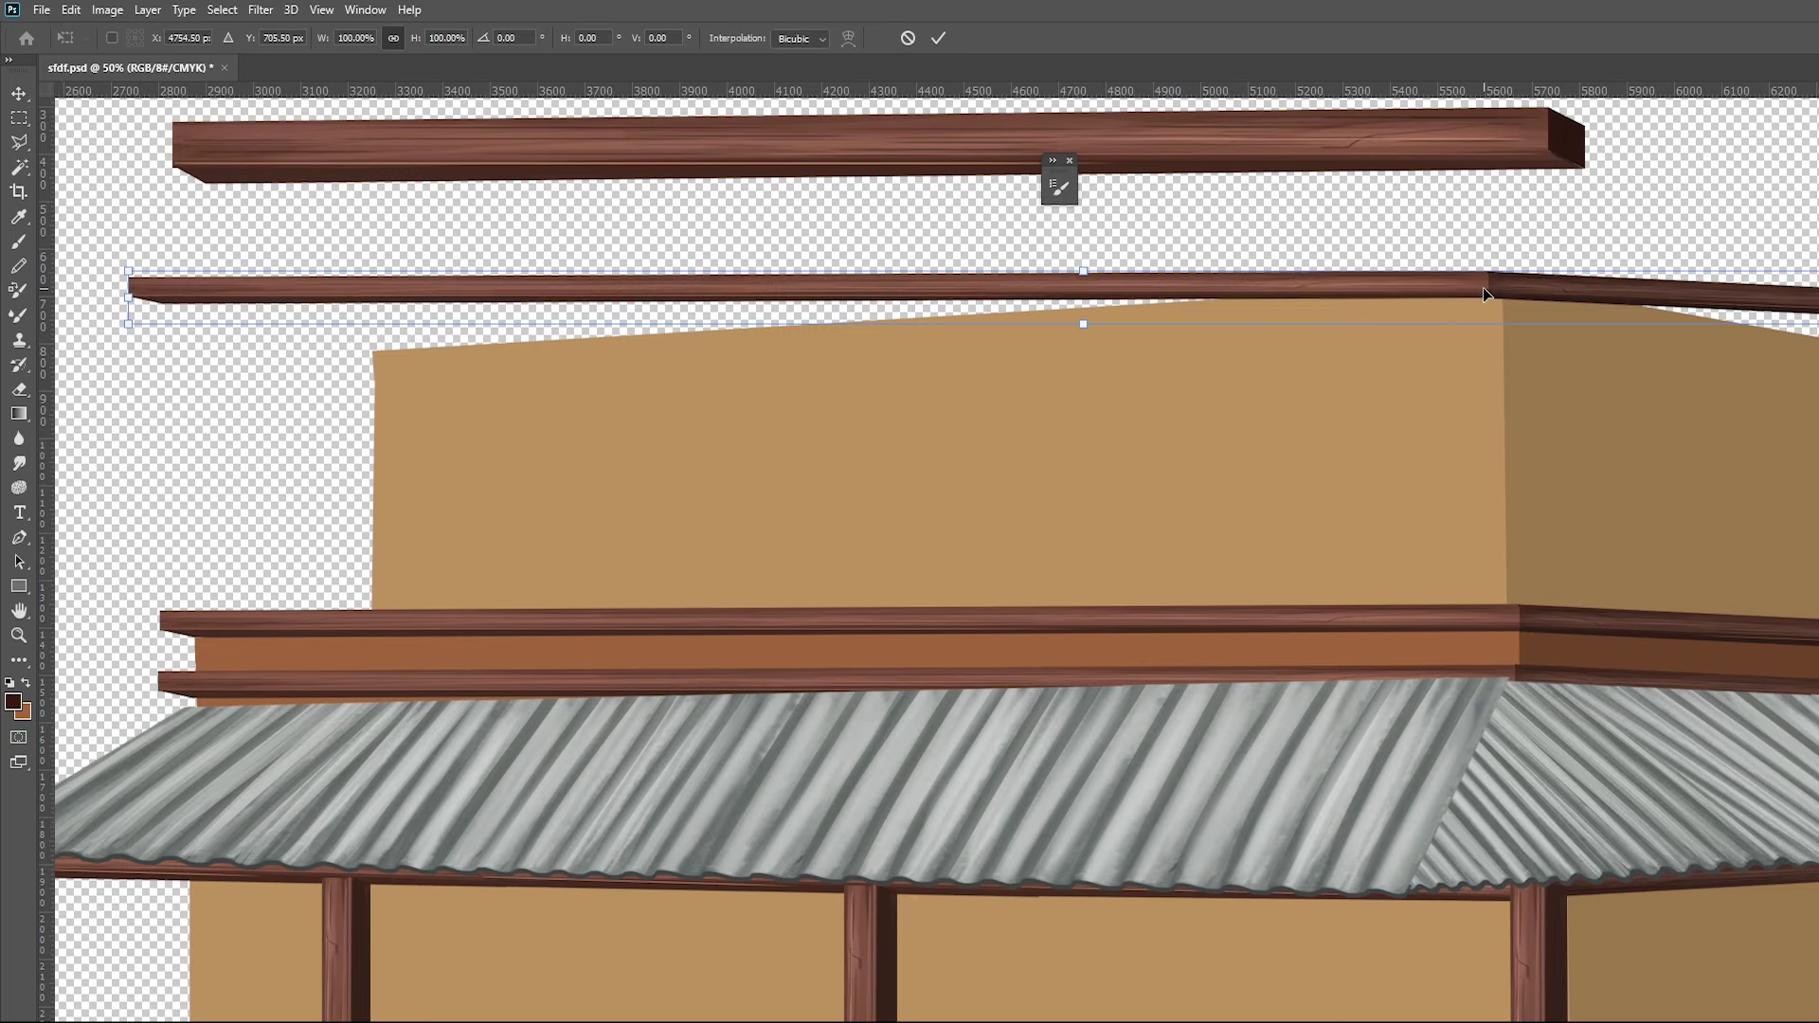
{"action": "right_click", "coordinate": [1482, 287]}
{"action": "left_click", "coordinate": [1544, 625]}
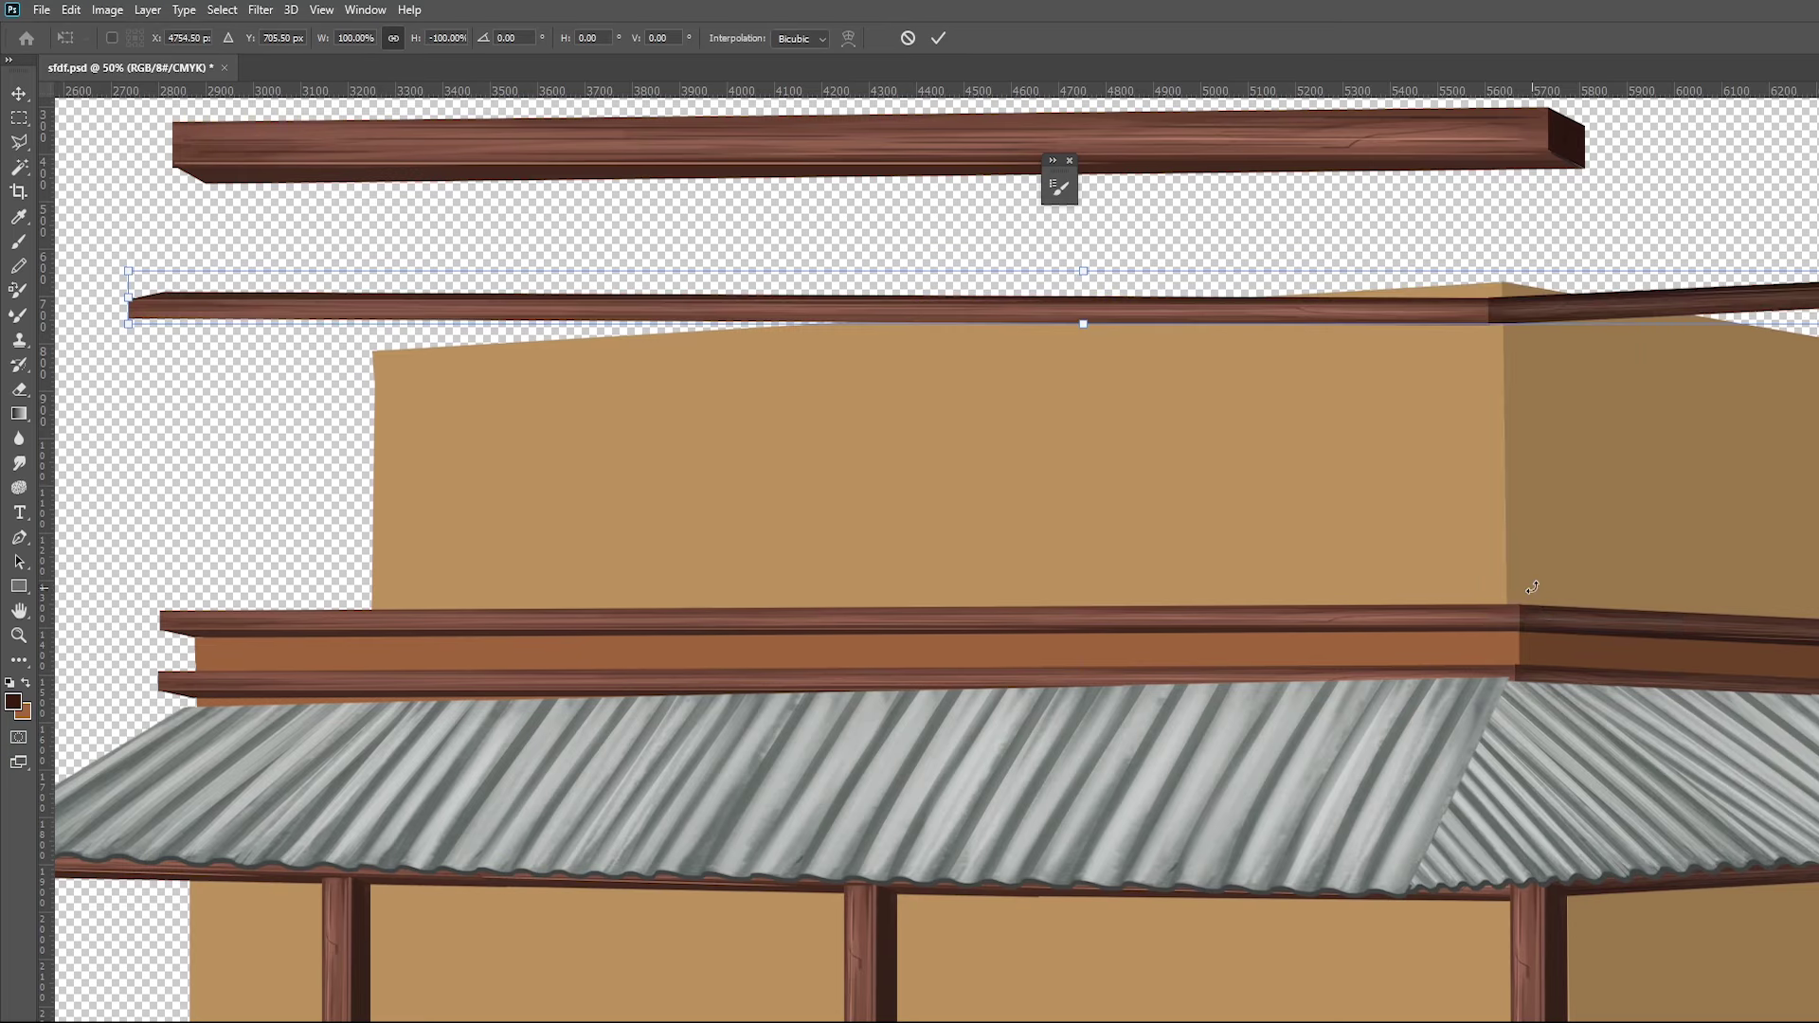
{"action": "key", "text": "ctrl+z"}
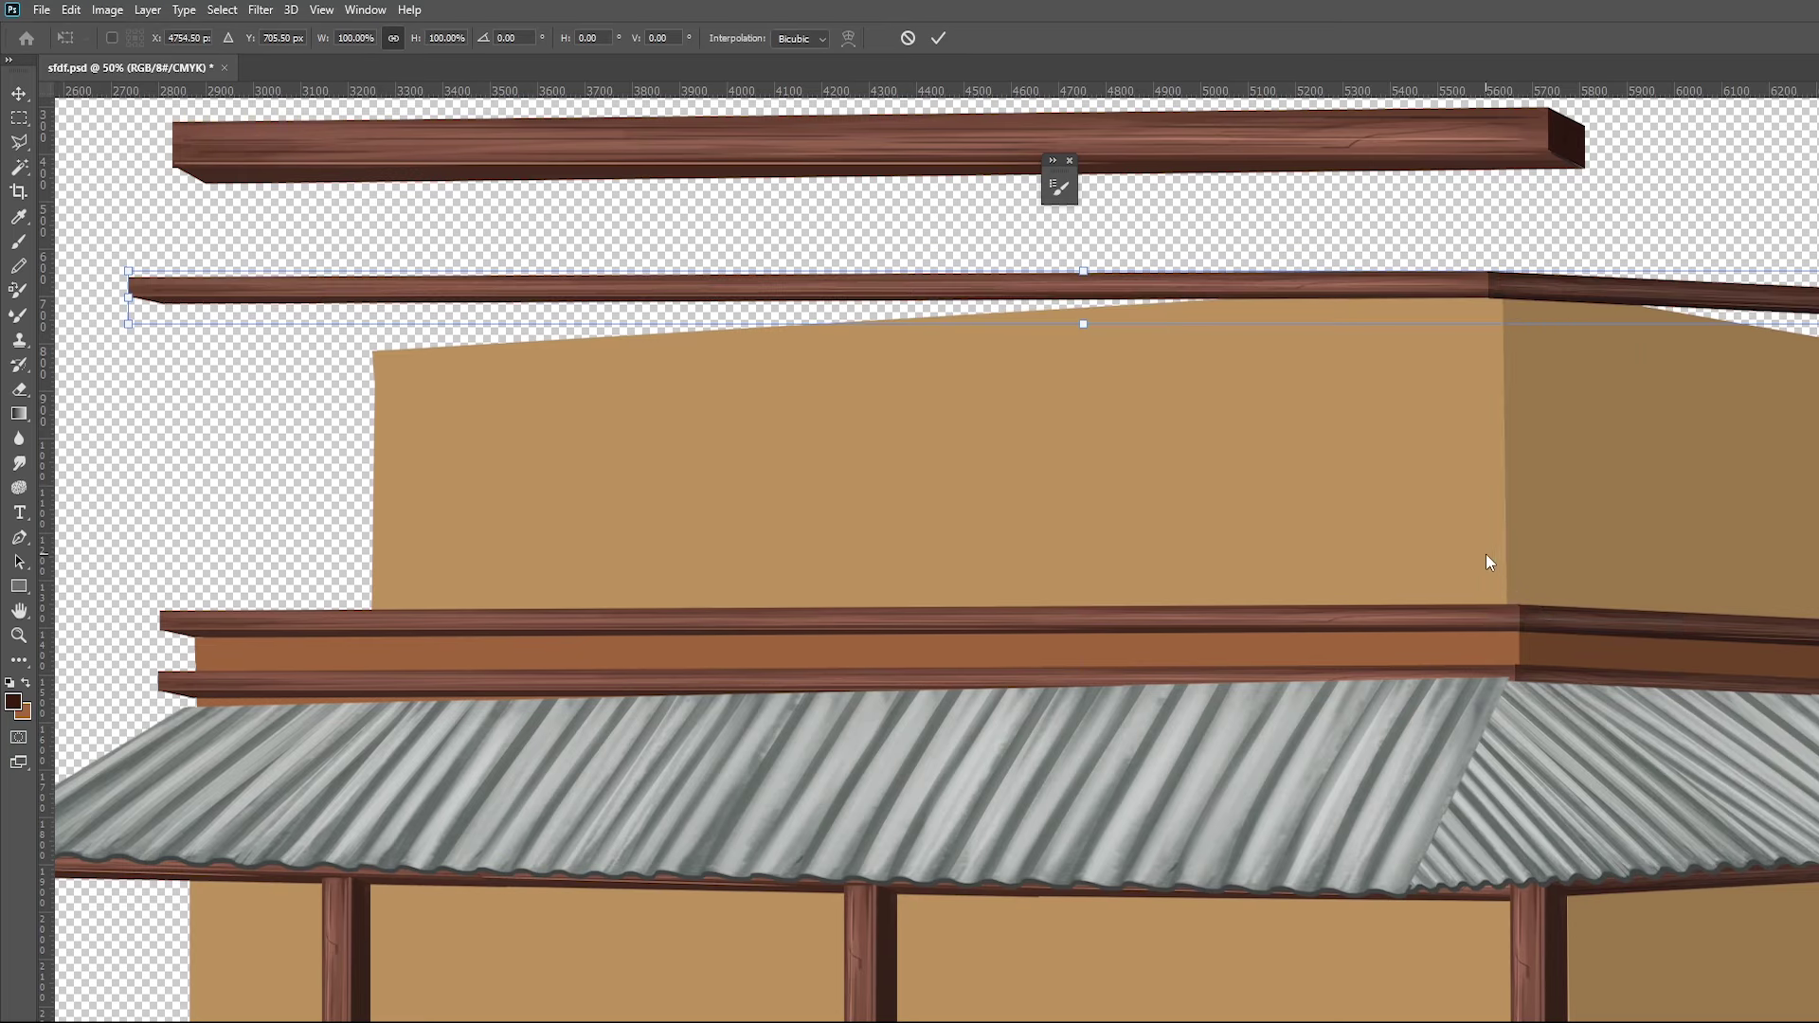
{"action": "key", "text": "Escape"}
{"action": "key", "text": "Delete"}
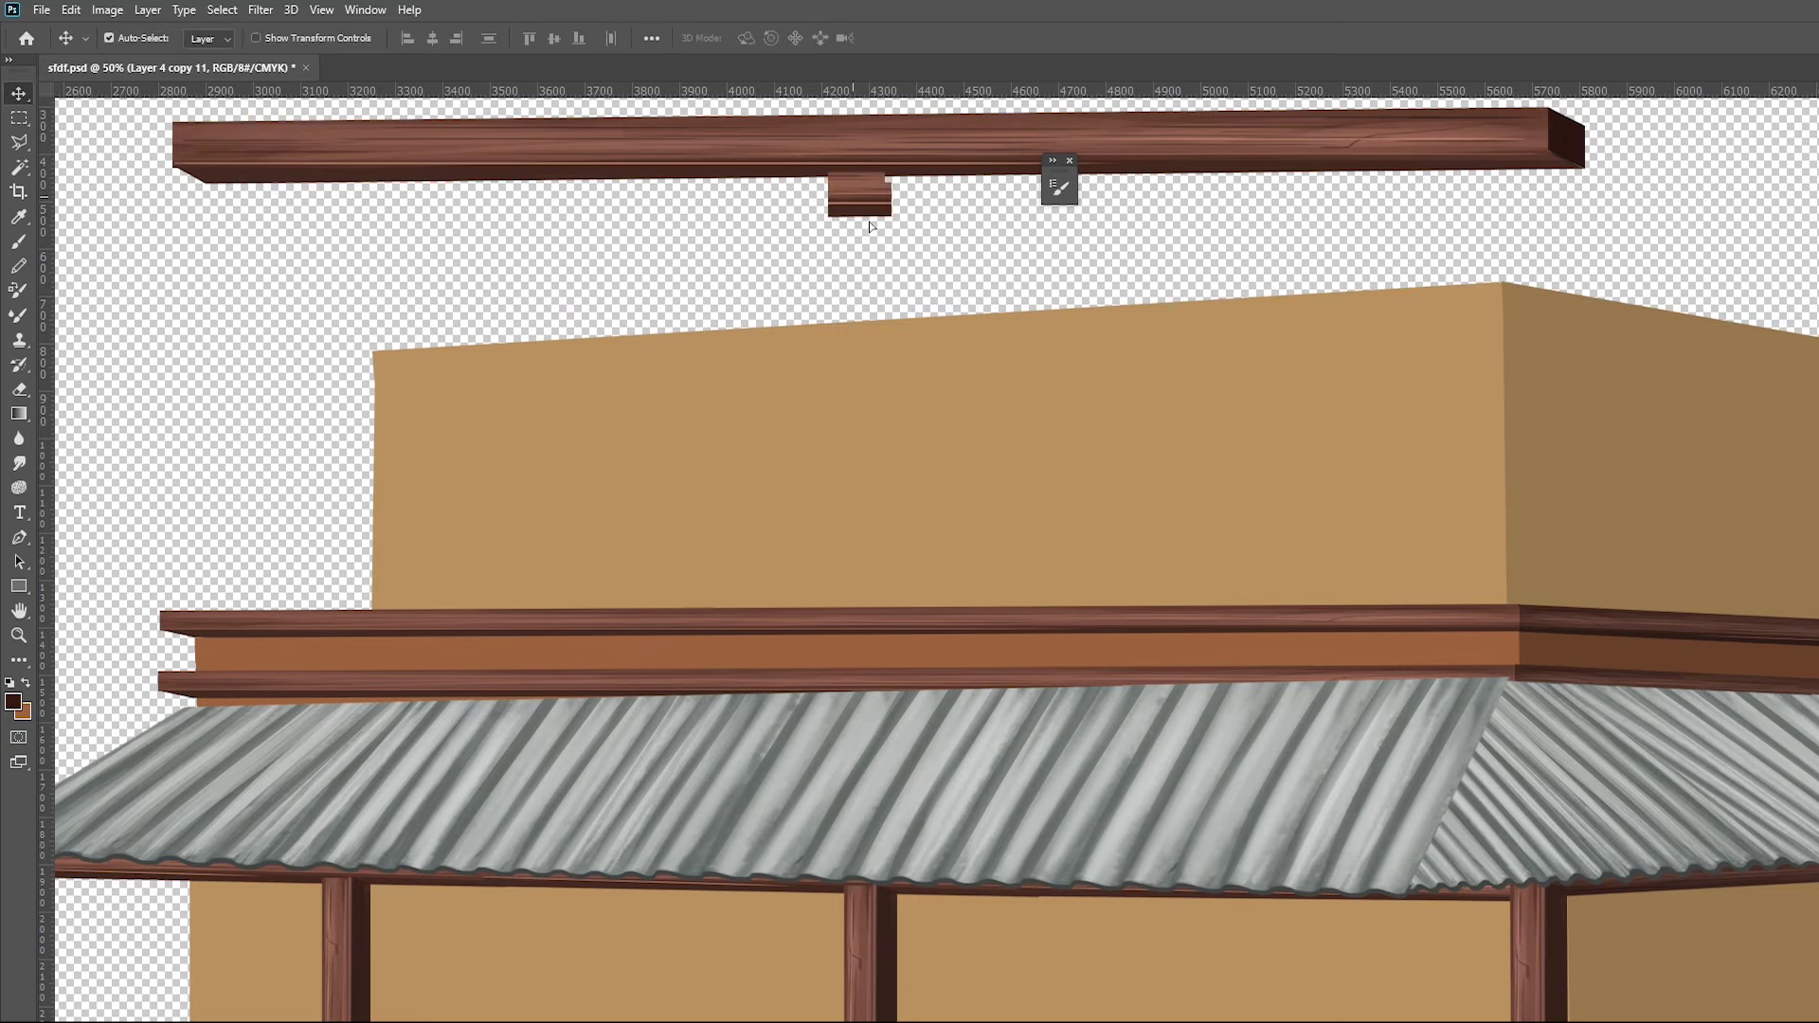
Set the beam on the upper wall's top edge, shortened, thinned and tilted to its slope
{"action": "left_click_drag", "start_coordinate": [826, 142], "coordinate": [986, 317]}
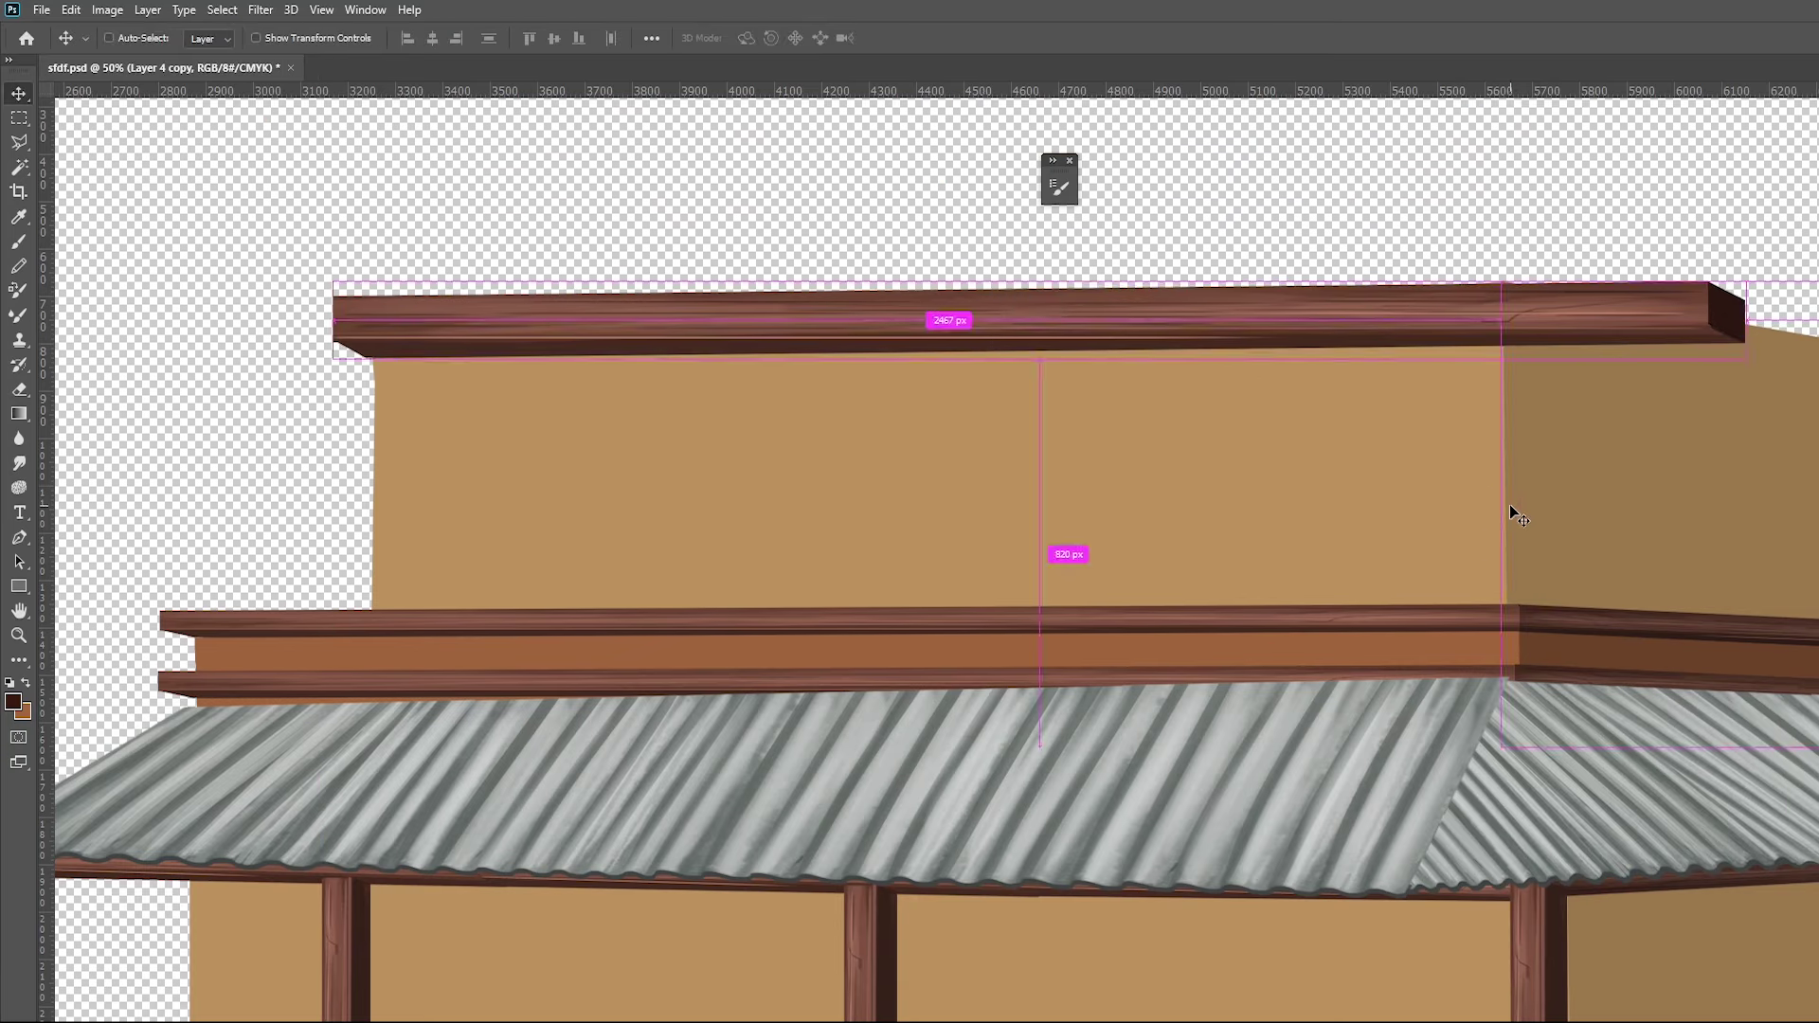
{"action": "key", "text": "ctrl+t"}
{"action": "left_click_drag", "start_coordinate": [1755, 326], "coordinate": [1496, 273]}
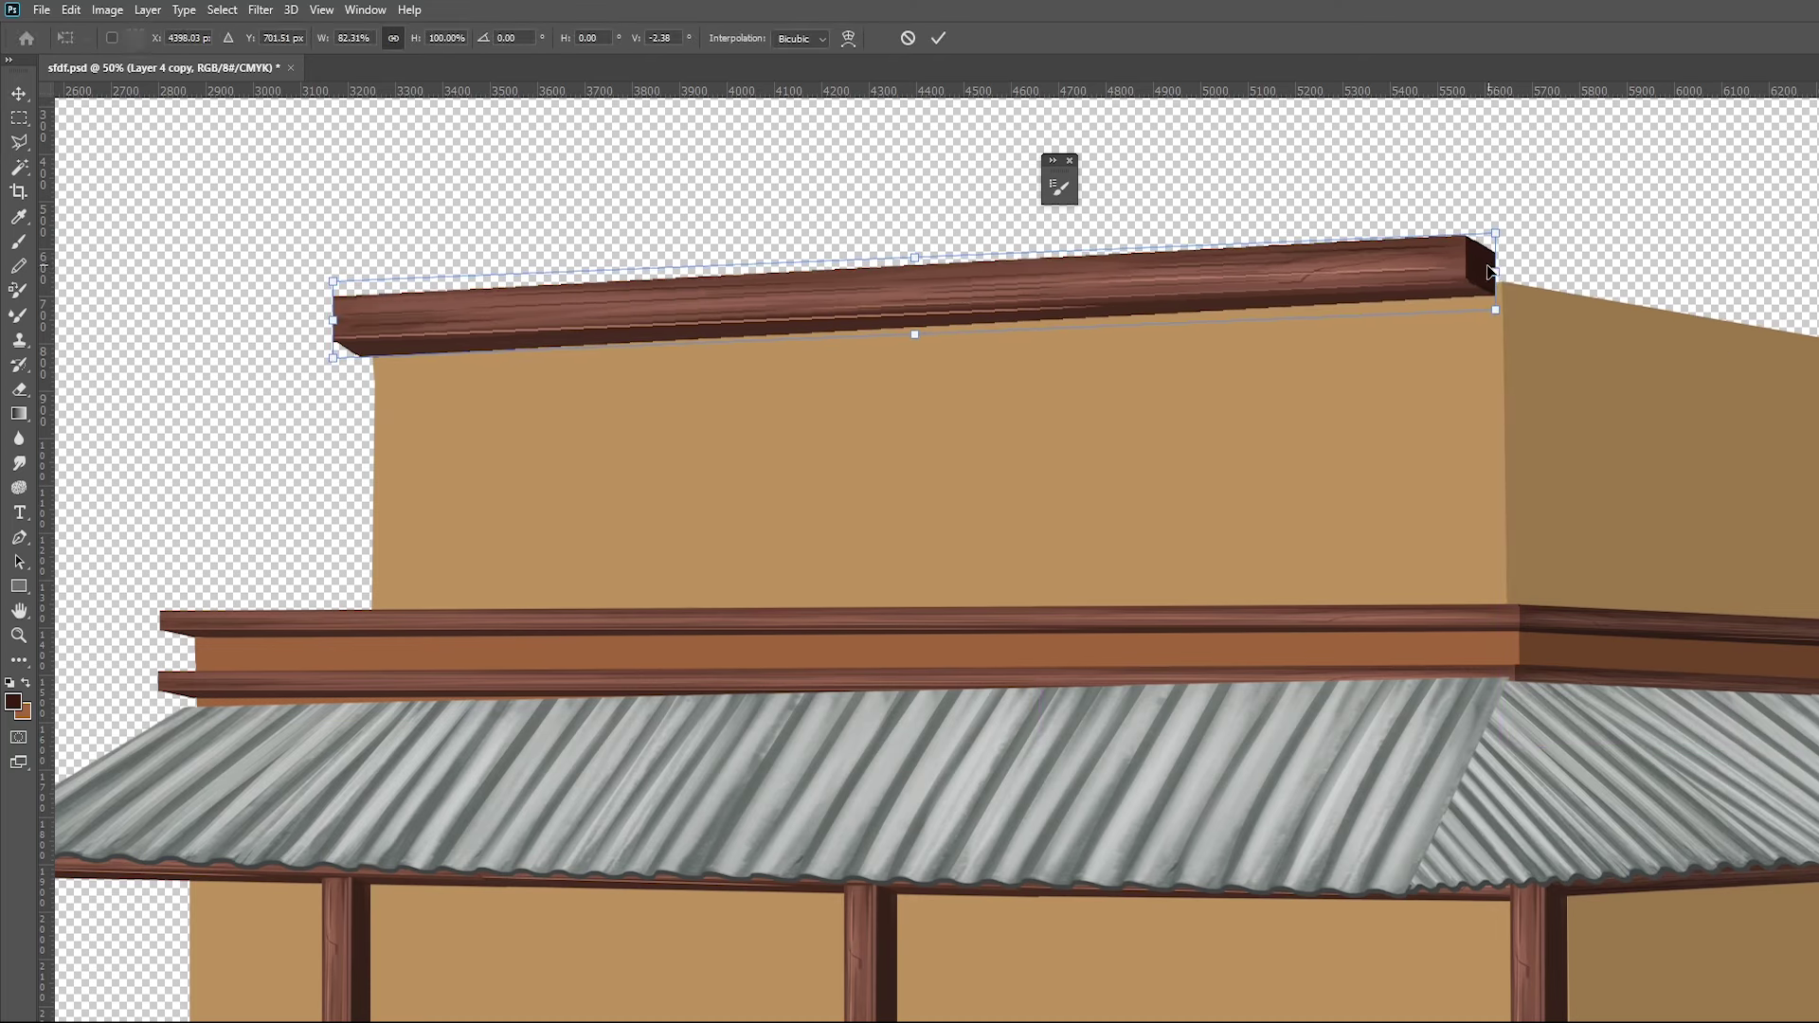
{"action": "left_click_drag", "start_coordinate": [913, 338], "coordinate": [916, 310]}
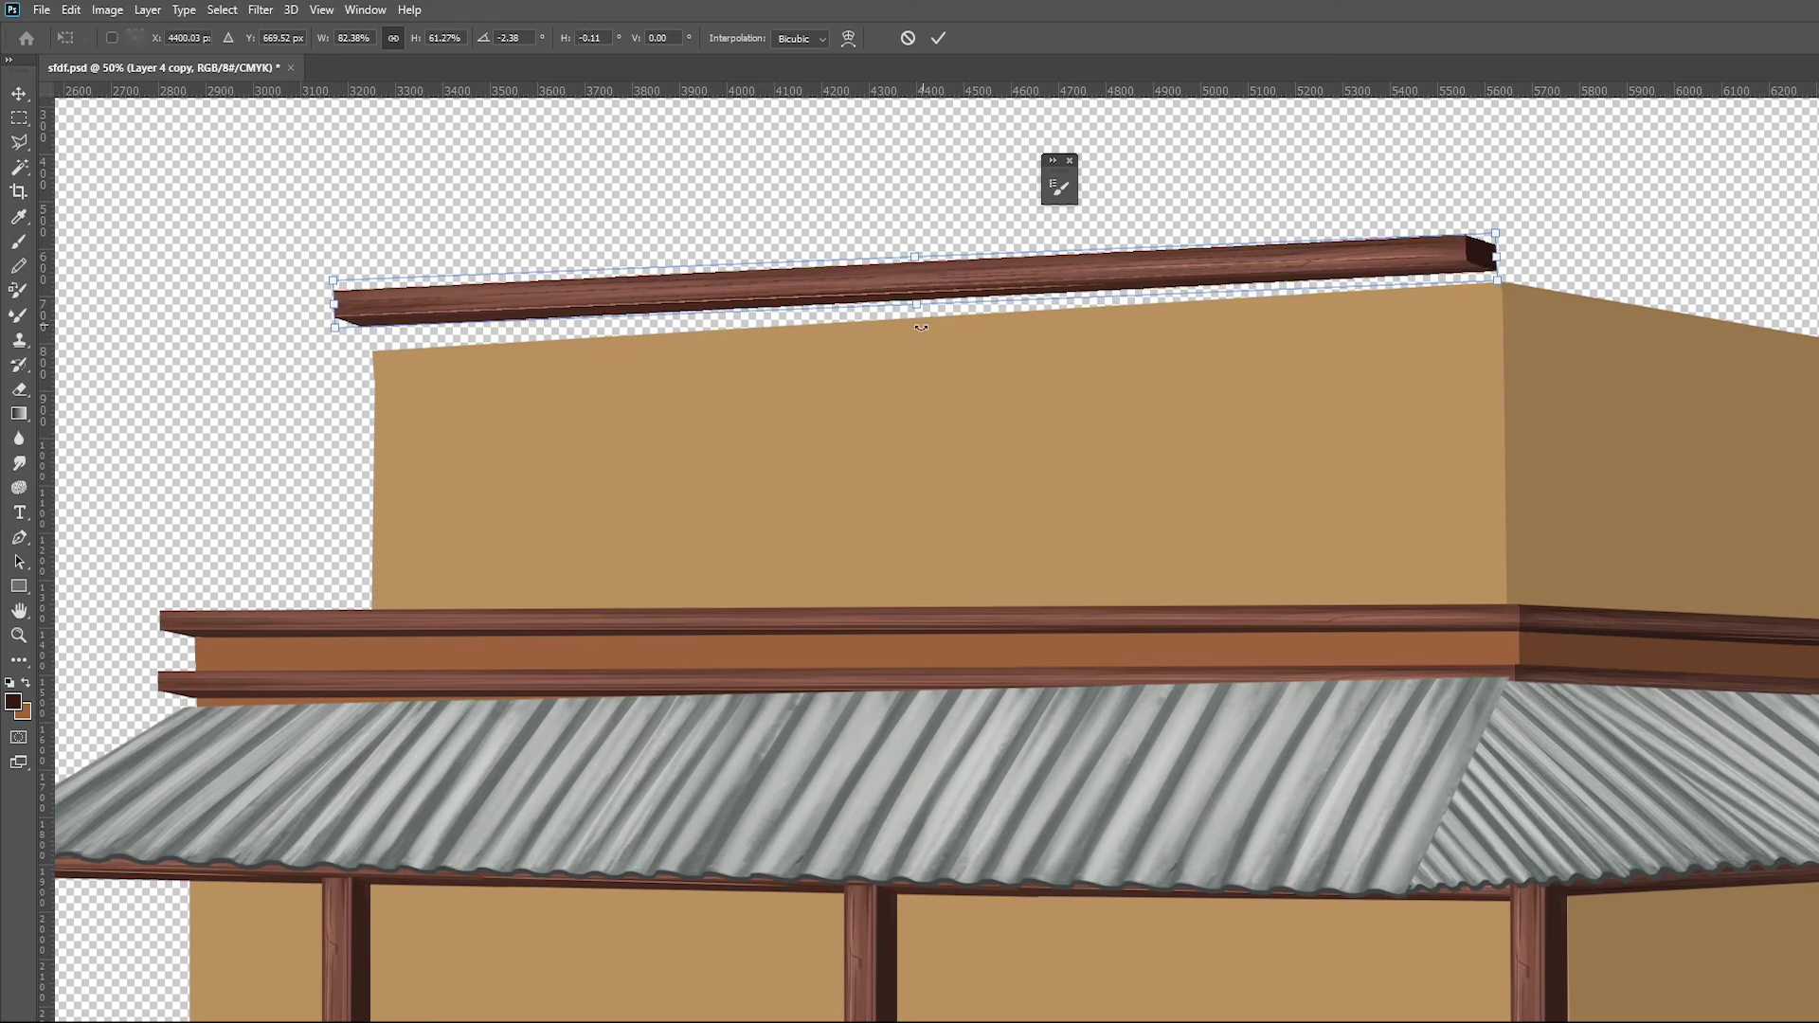
{"action": "key", "text": "Return"}
{"action": "left_click_drag", "start_coordinate": [935, 277], "coordinate": [945, 306]}
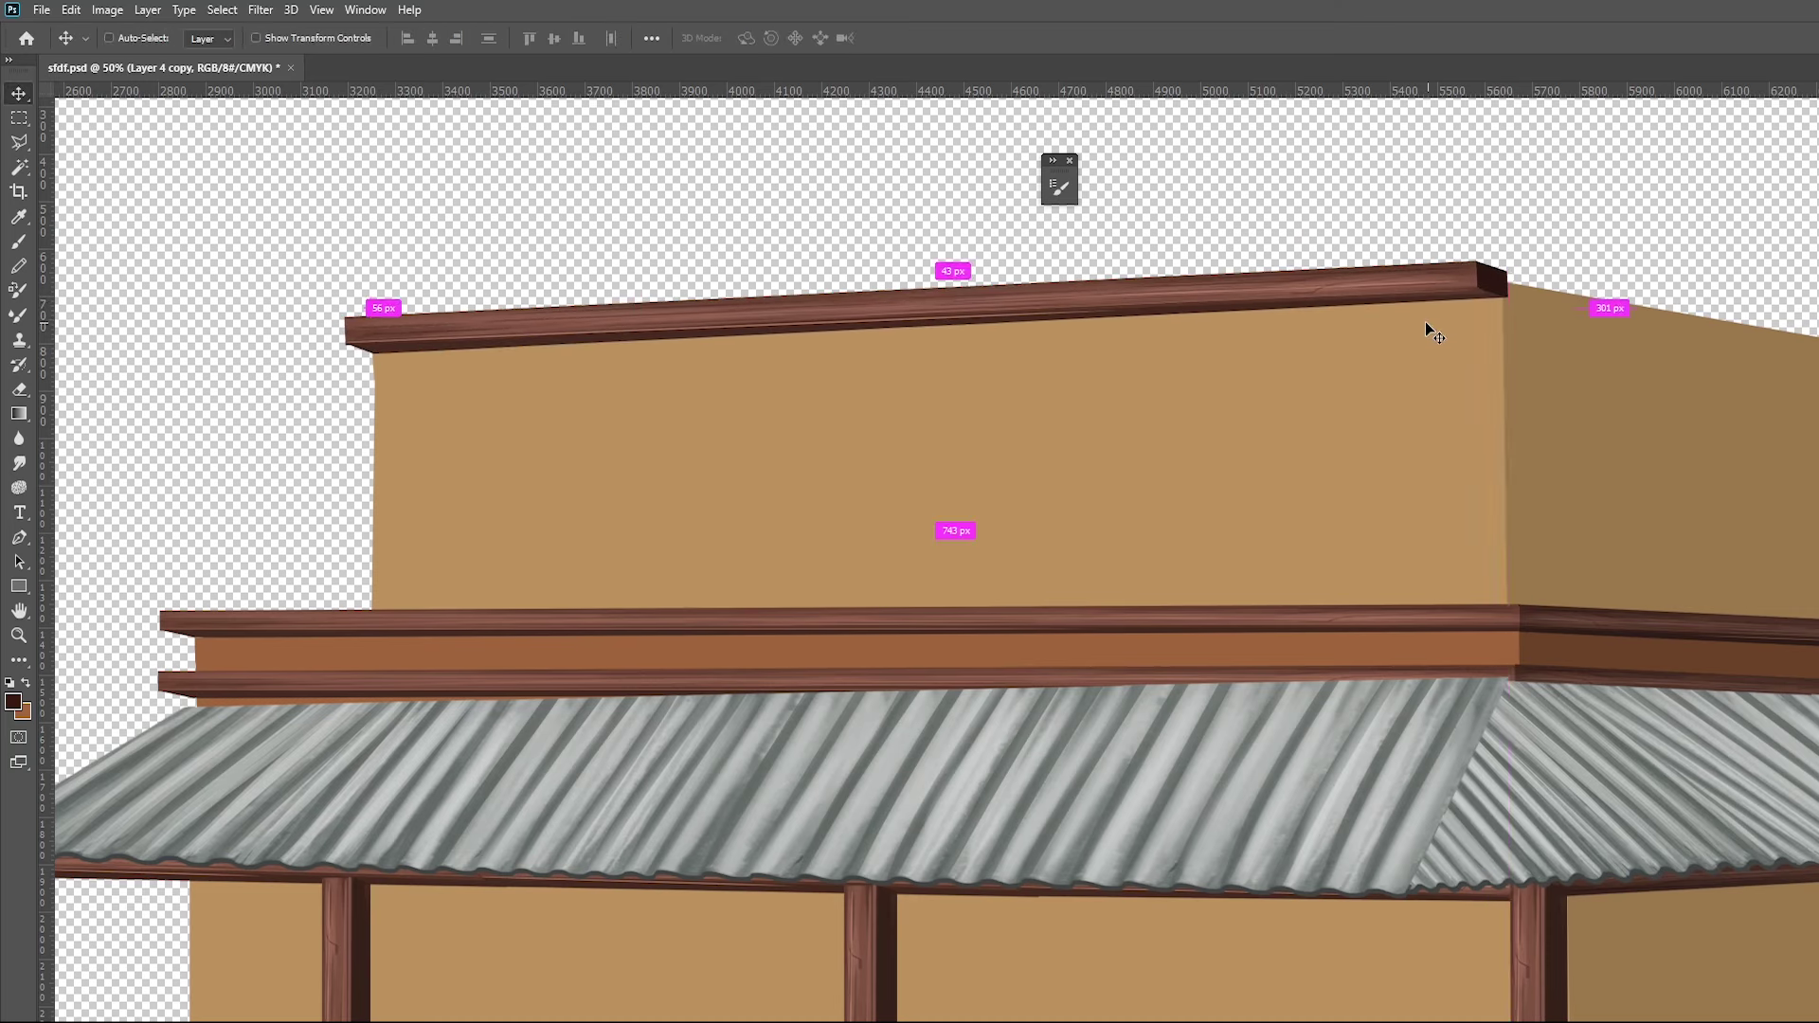
{"action": "key", "text": "ctrl+t"}
{"action": "left_click_drag", "start_coordinate": [1508, 305], "coordinate": [1505, 313]}
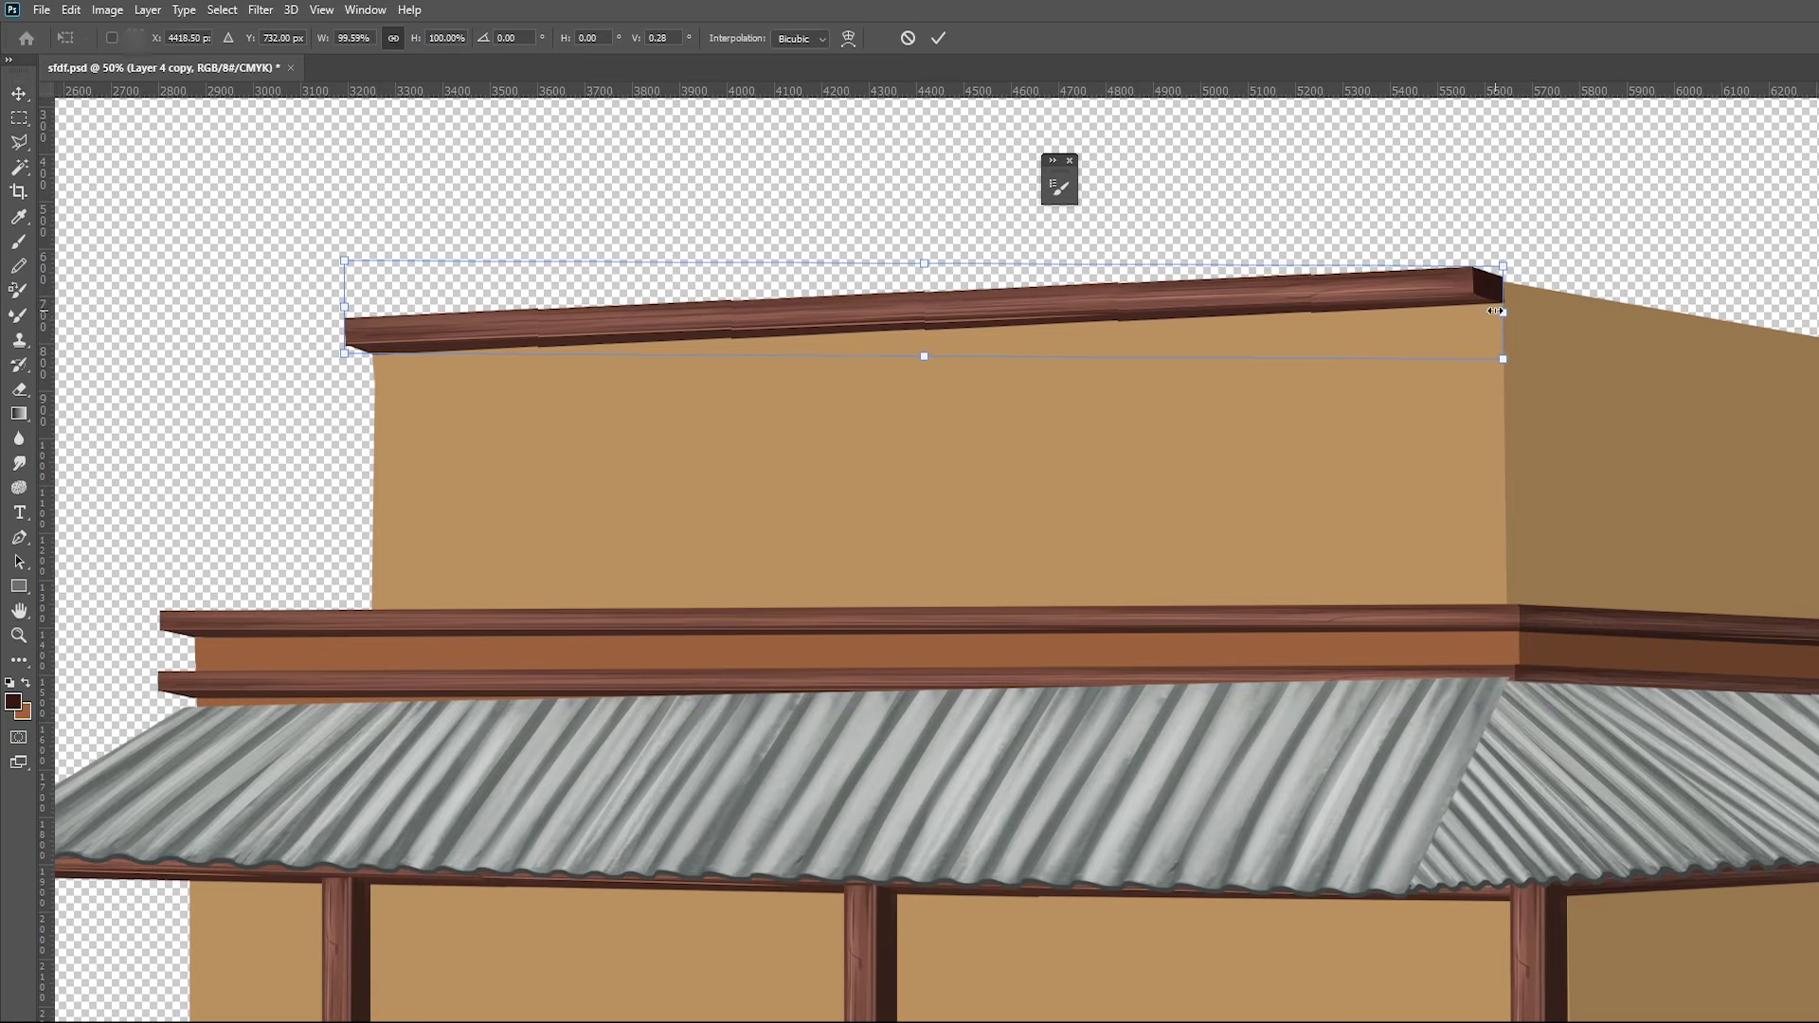
{"action": "key", "text": "Return"}
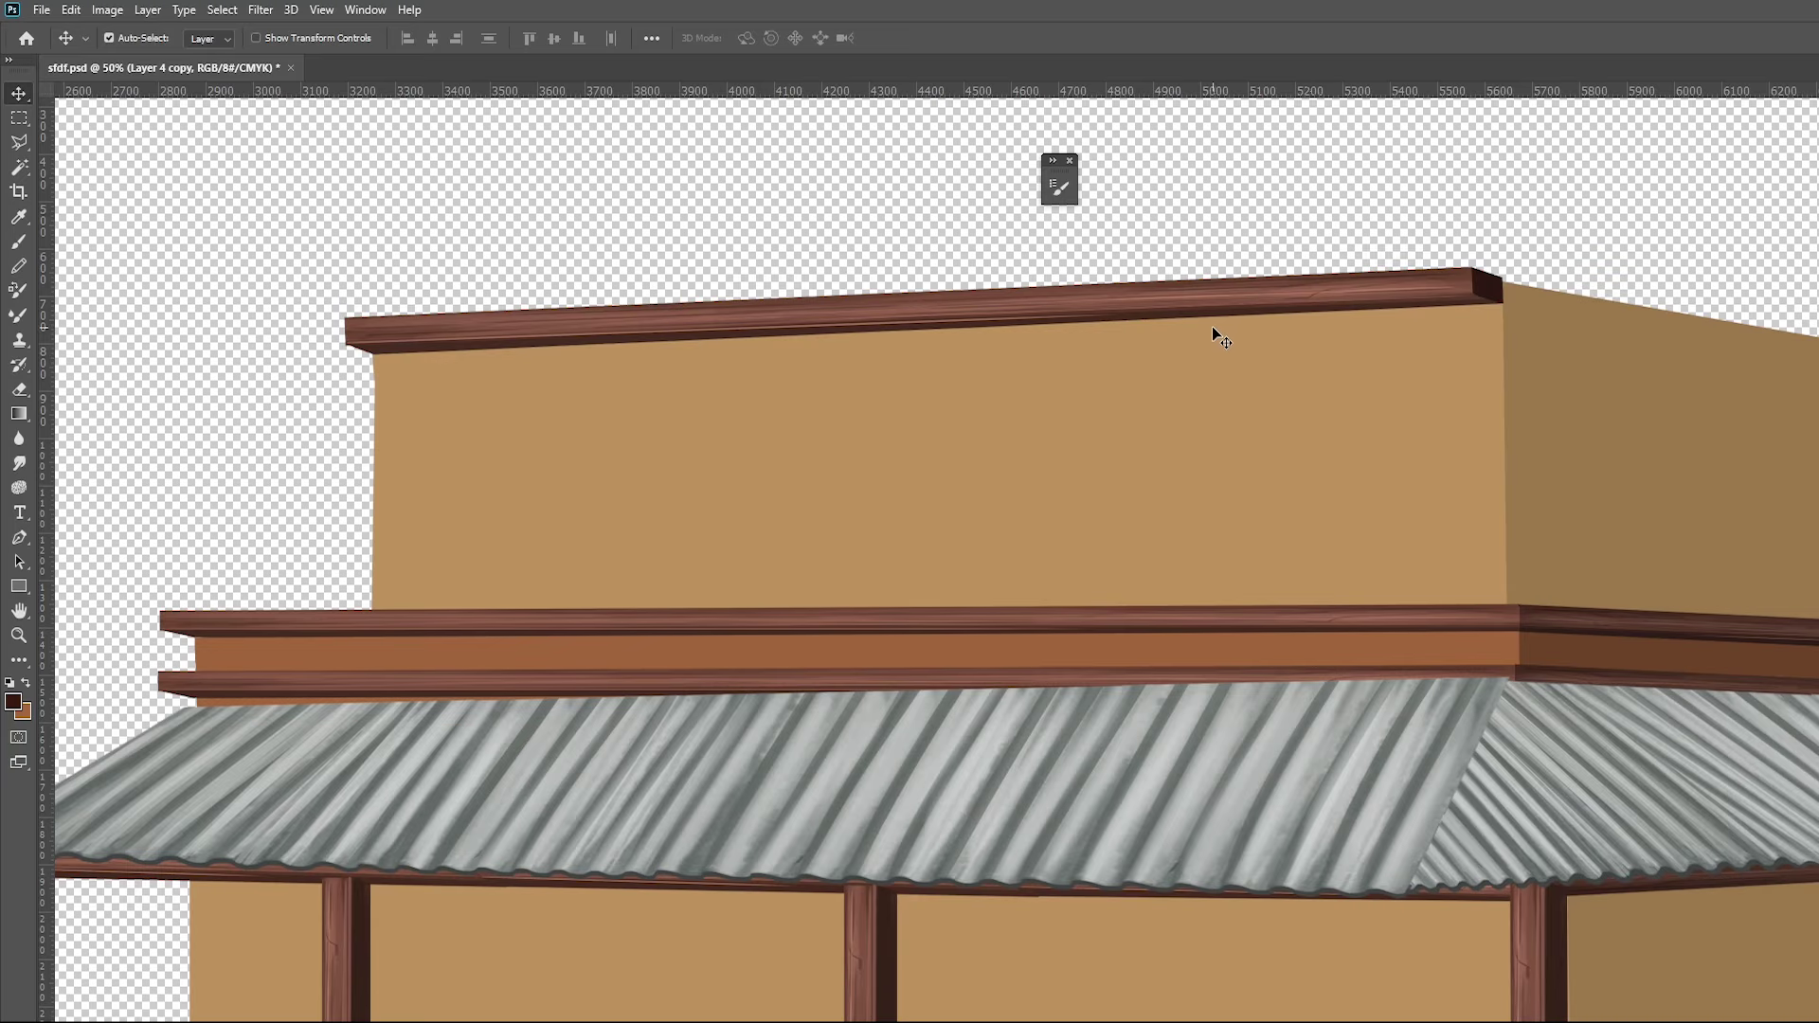
Raise the corrugated roof copy up onto the upper storey's top eave
{"action": "left_click_drag", "start_coordinate": [1067, 817], "coordinate": [1092, 632]}
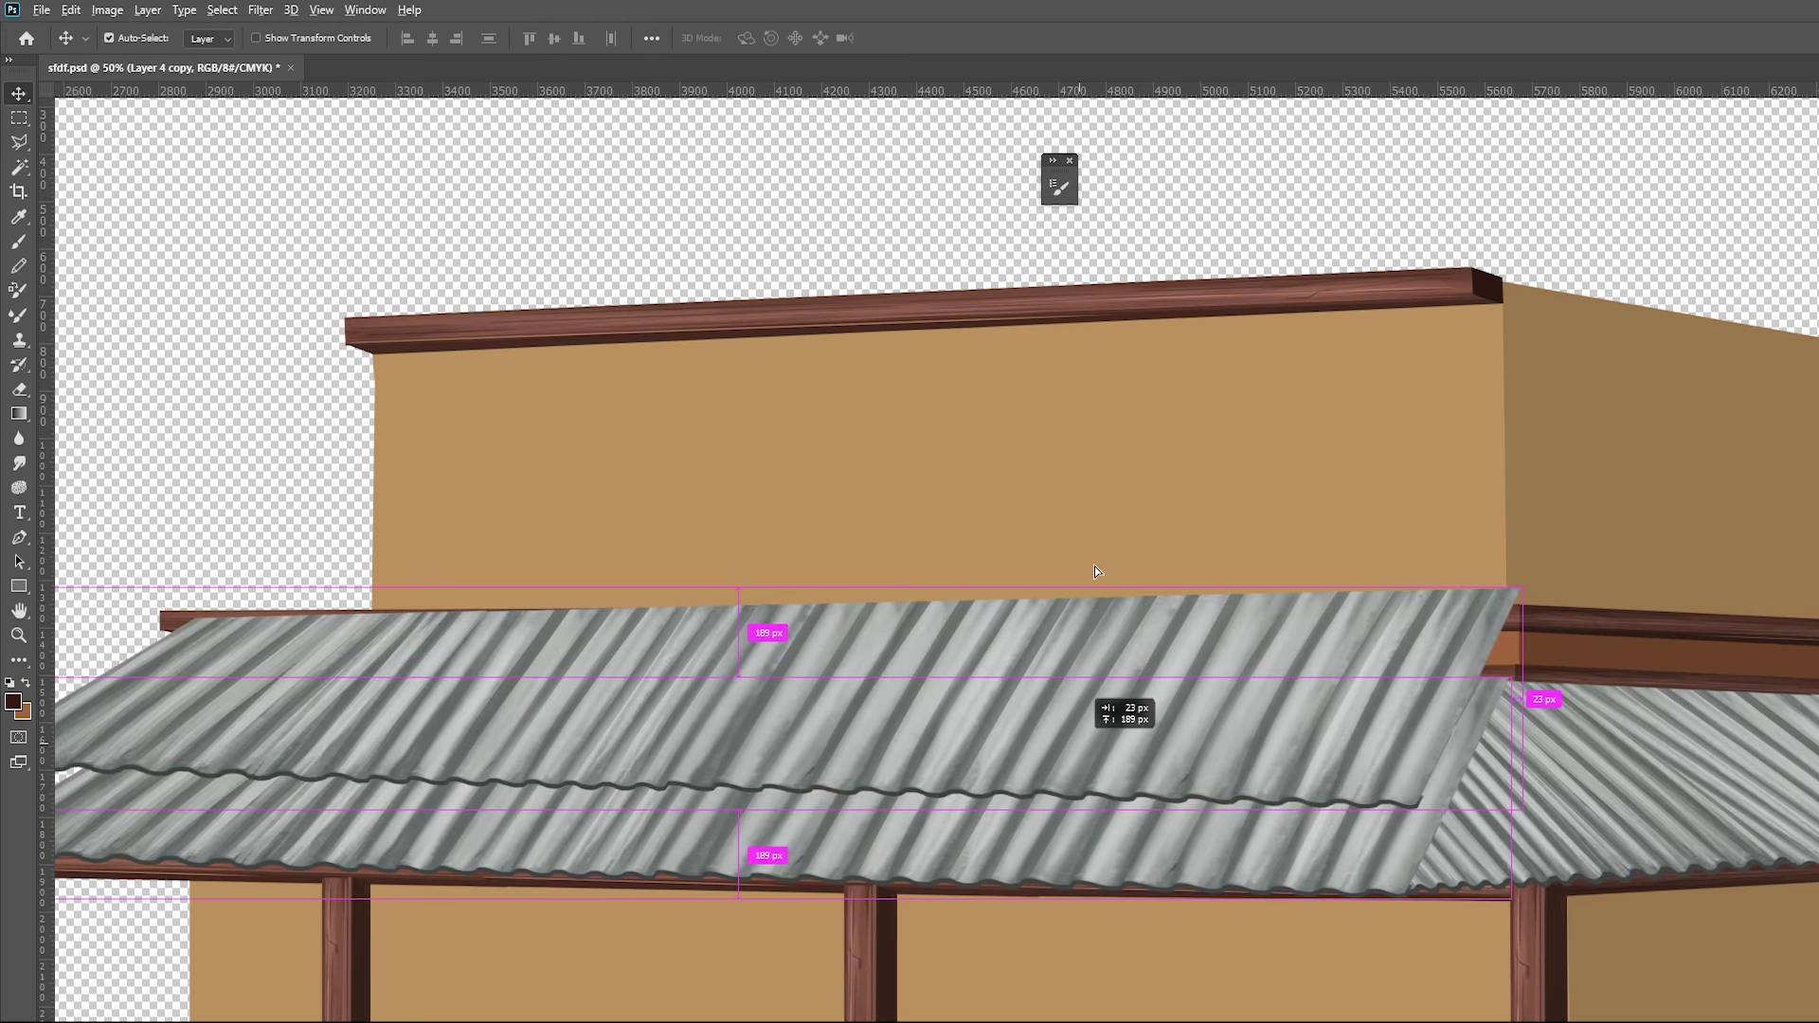
{"action": "left_click_drag", "start_coordinate": [1096, 571], "coordinate": [1097, 538]}
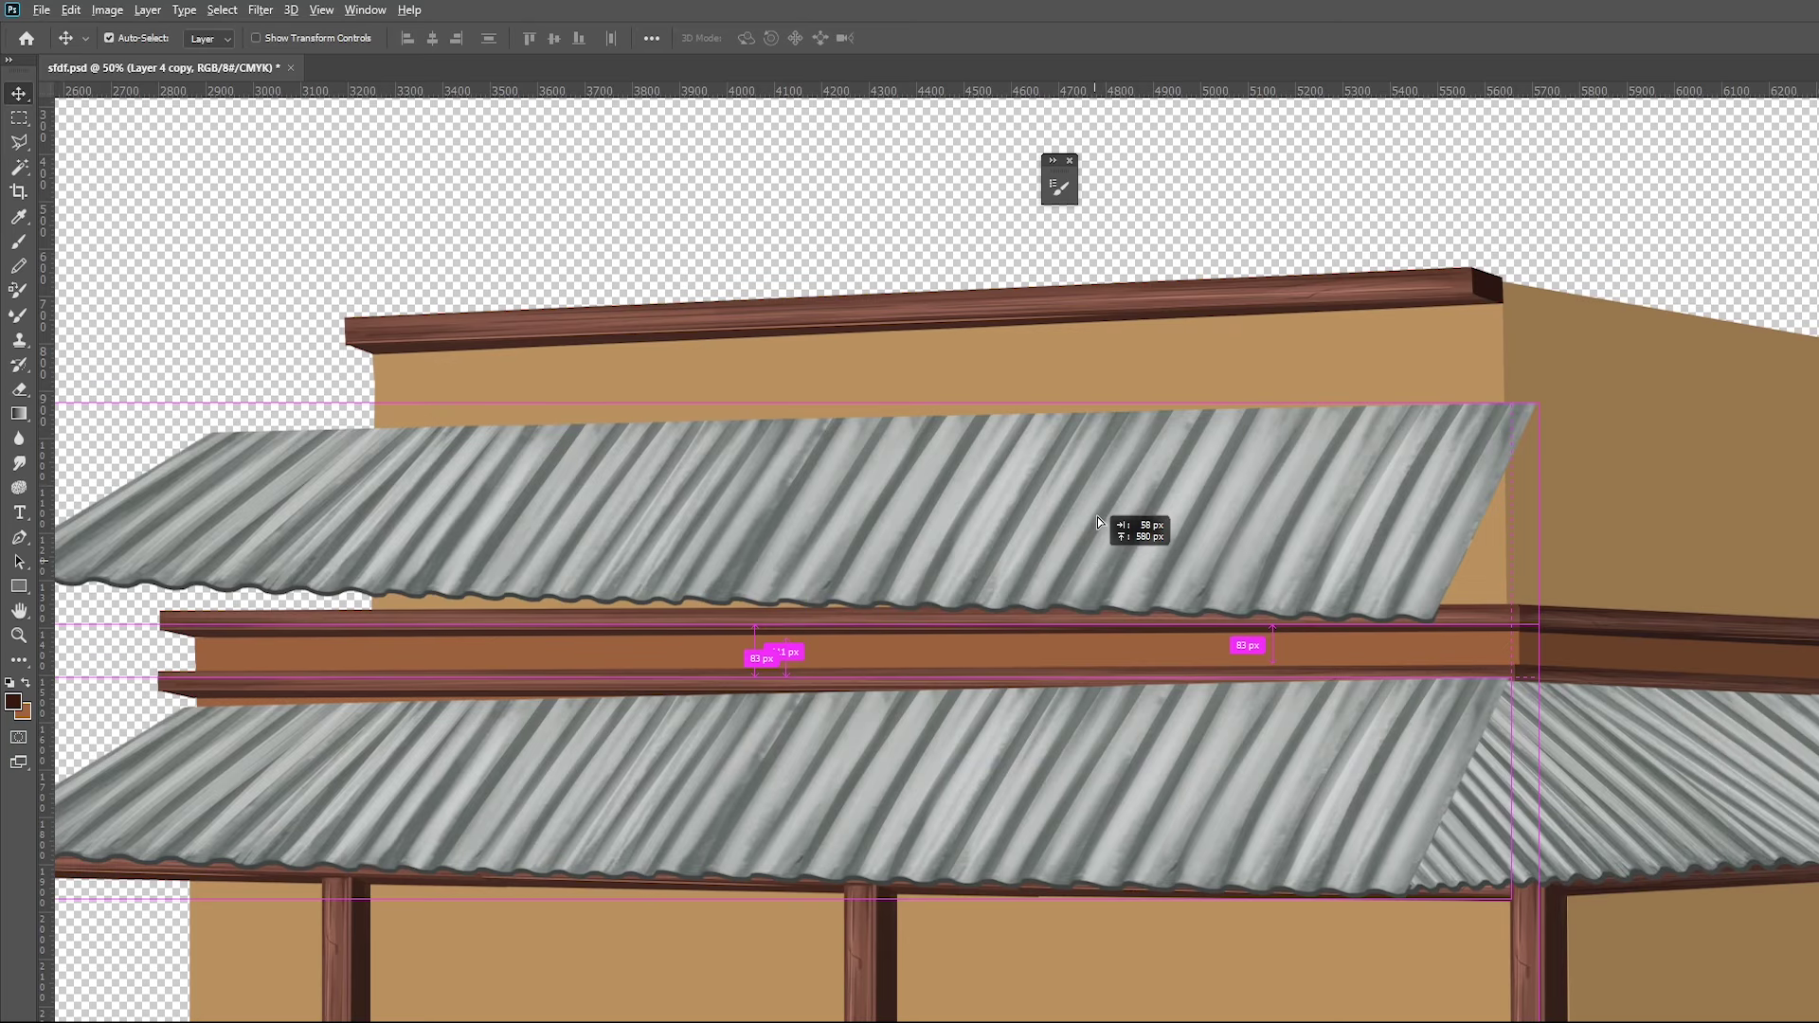
{"action": "left_click_drag", "start_coordinate": [1097, 517], "coordinate": [1097, 458]}
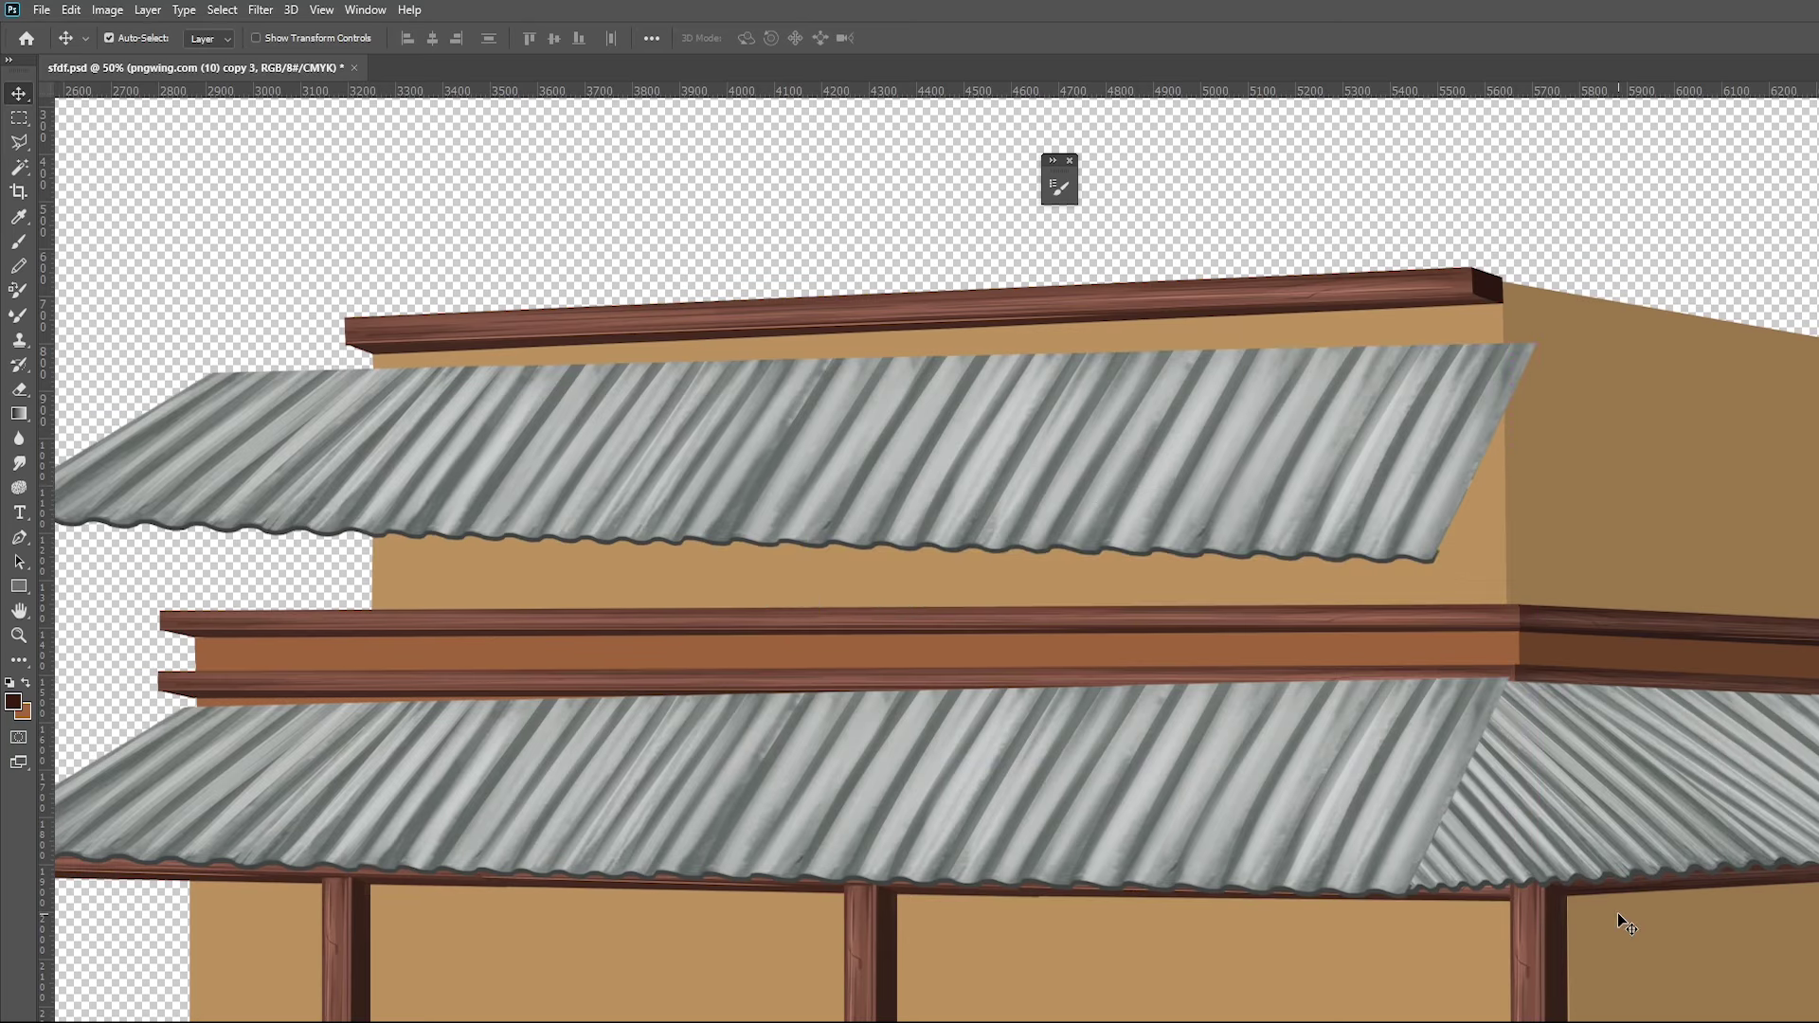
{"action": "left_click_drag", "start_coordinate": [1247, 492], "coordinate": [1263, 395]}
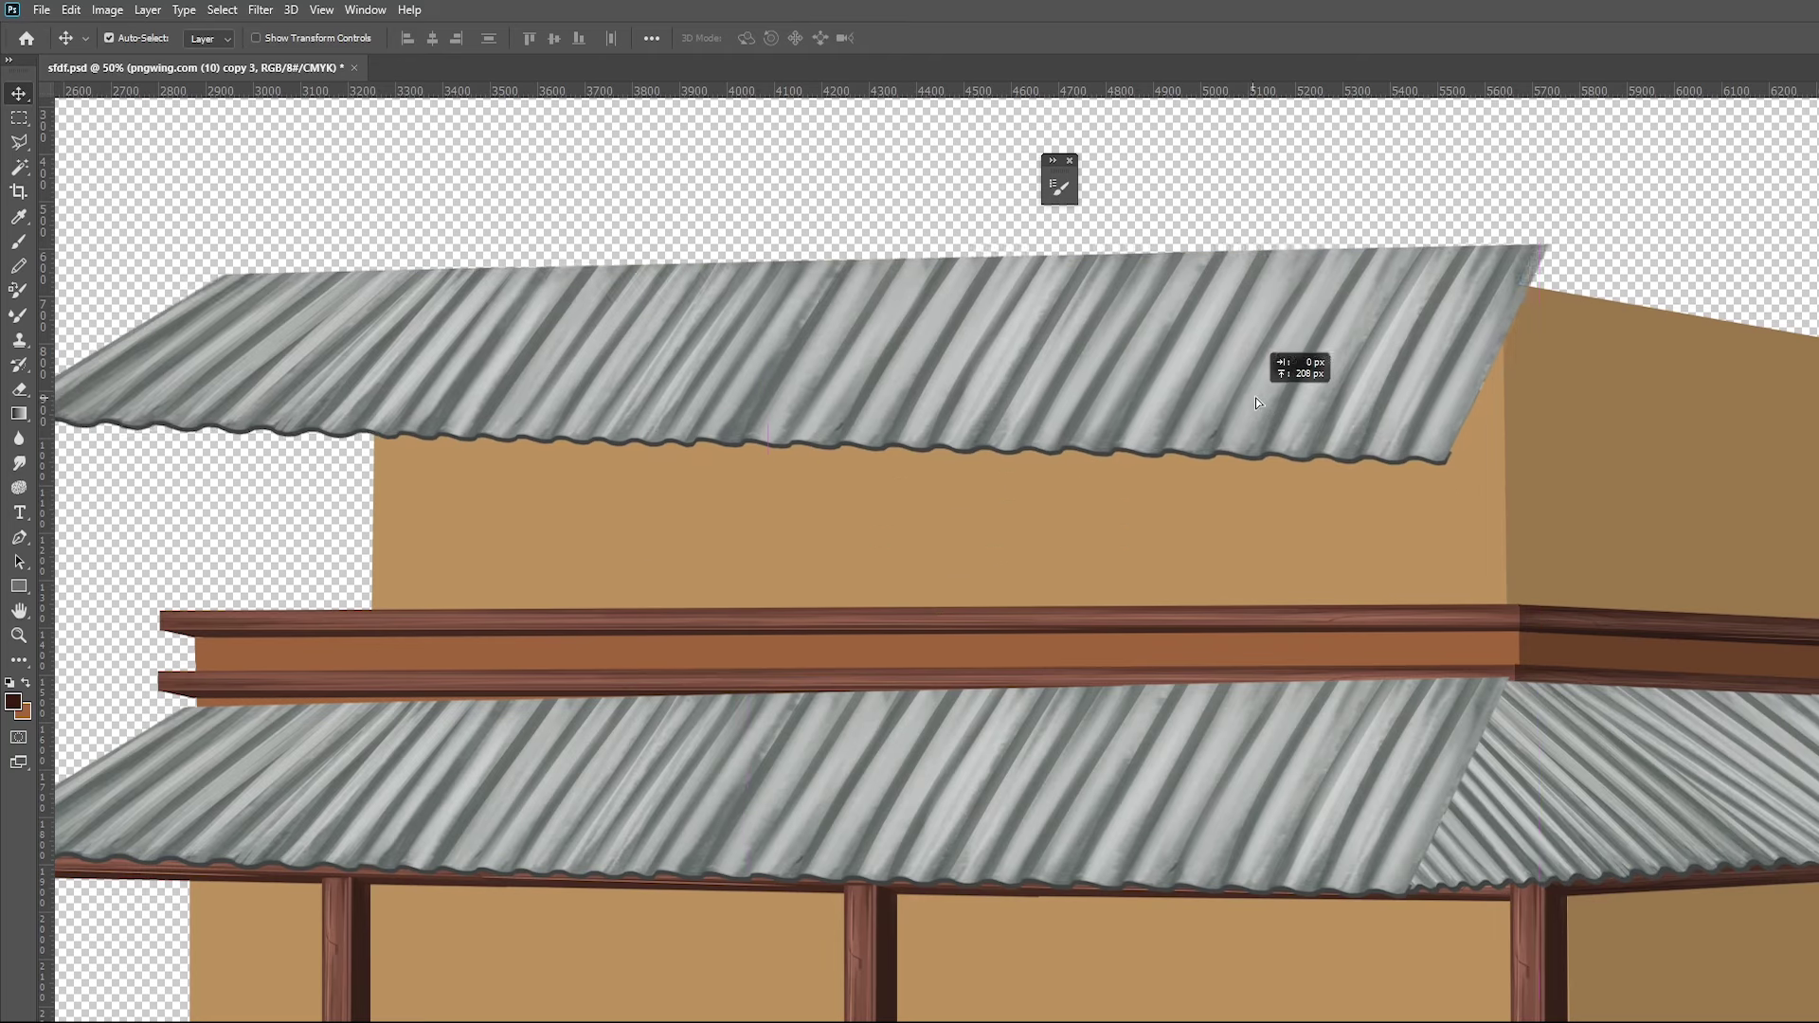
Shrink the upper roof and raise its right side so it slopes upward
{"action": "key", "text": "ctrl+t"}
{"action": "left_click_drag", "start_coordinate": [1550, 245], "coordinate": [1270, 315]}
{"action": "left_click_drag", "start_coordinate": [1146, 386], "coordinate": [1434, 275]}
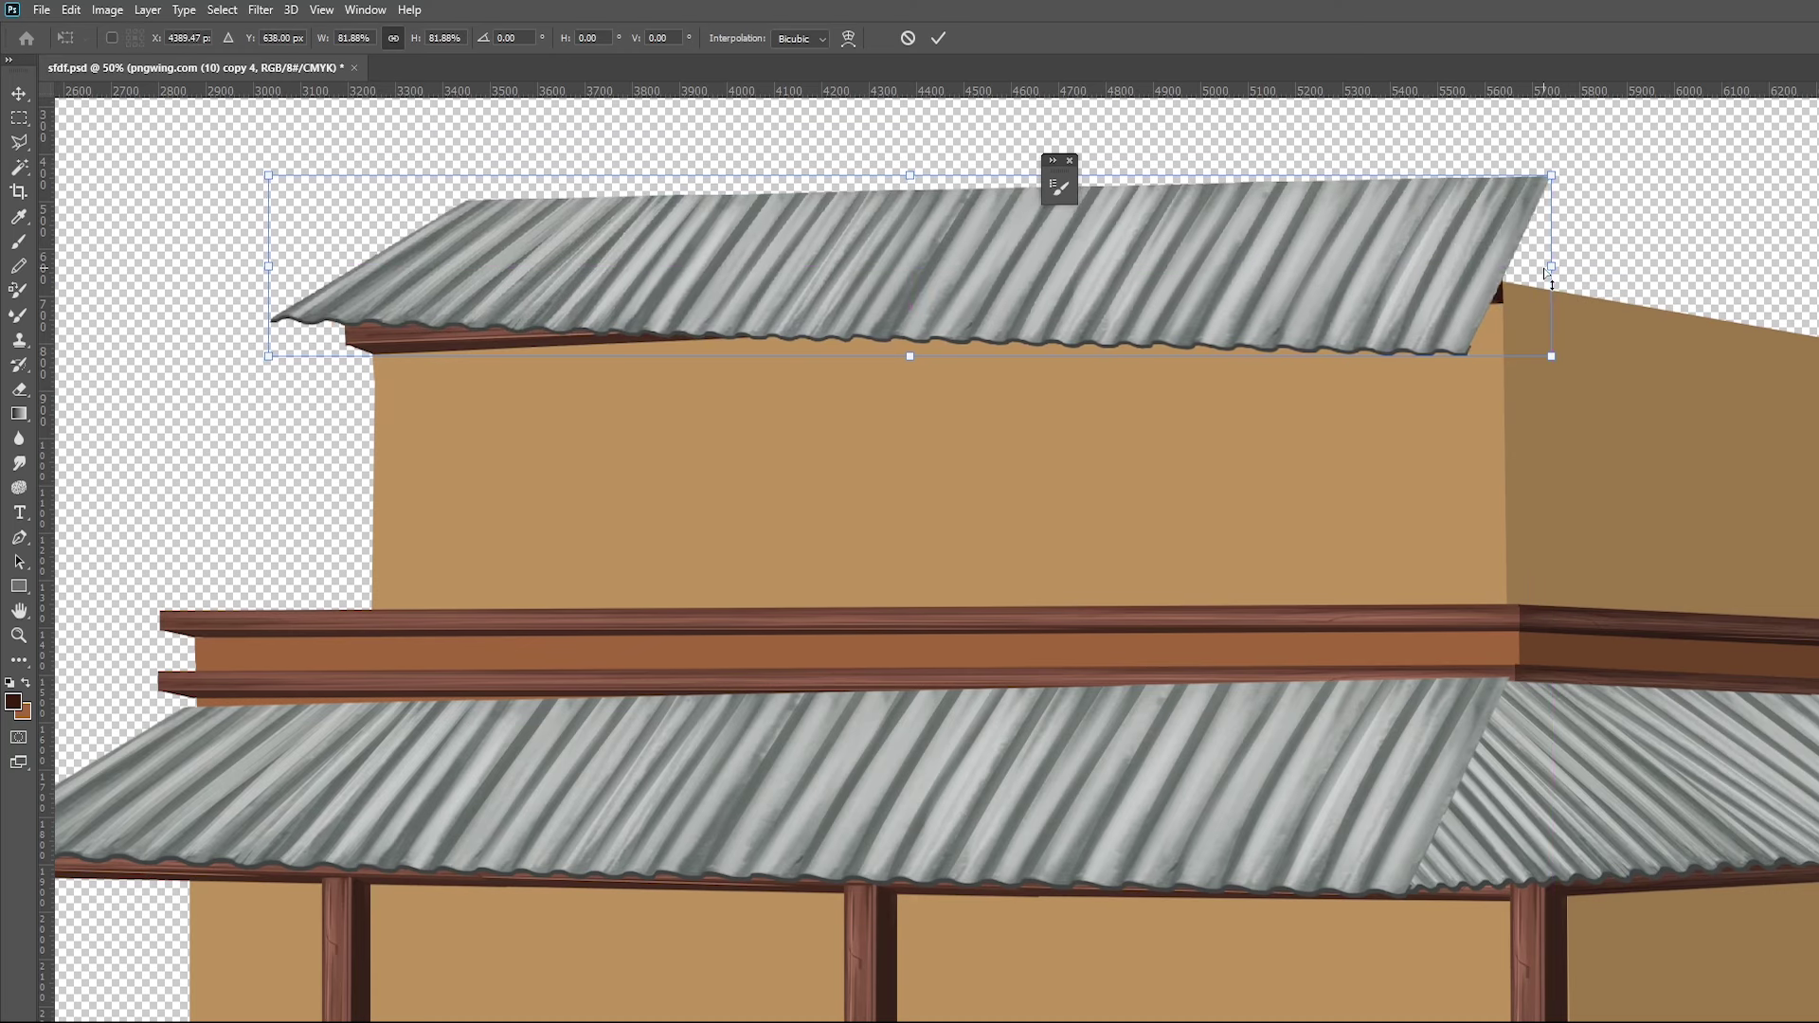
{"action": "left_click_drag", "start_coordinate": [1550, 269], "coordinate": [1556, 205]}
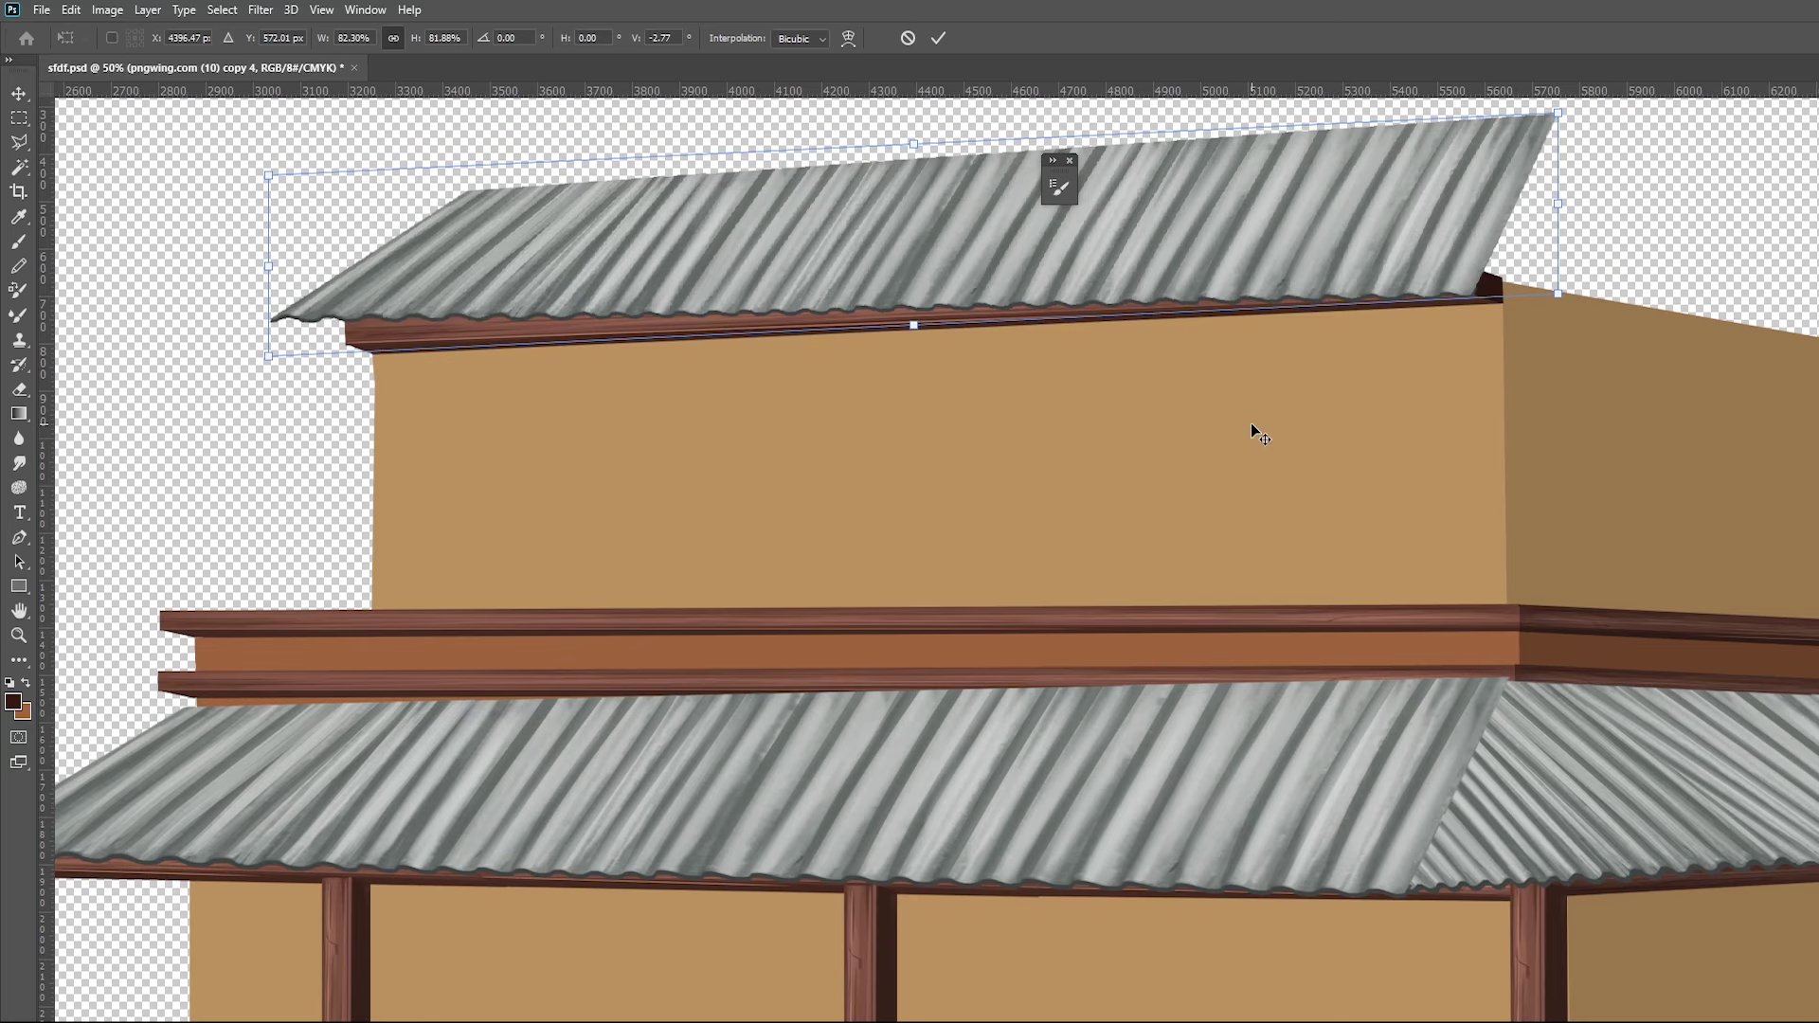
{"action": "key", "text": "Return"}
Shift the upper roof down-left and distort its right end, undoing the last stretch
{"action": "left_click_drag", "start_coordinate": [1445, 253], "coordinate": [1394, 314]}
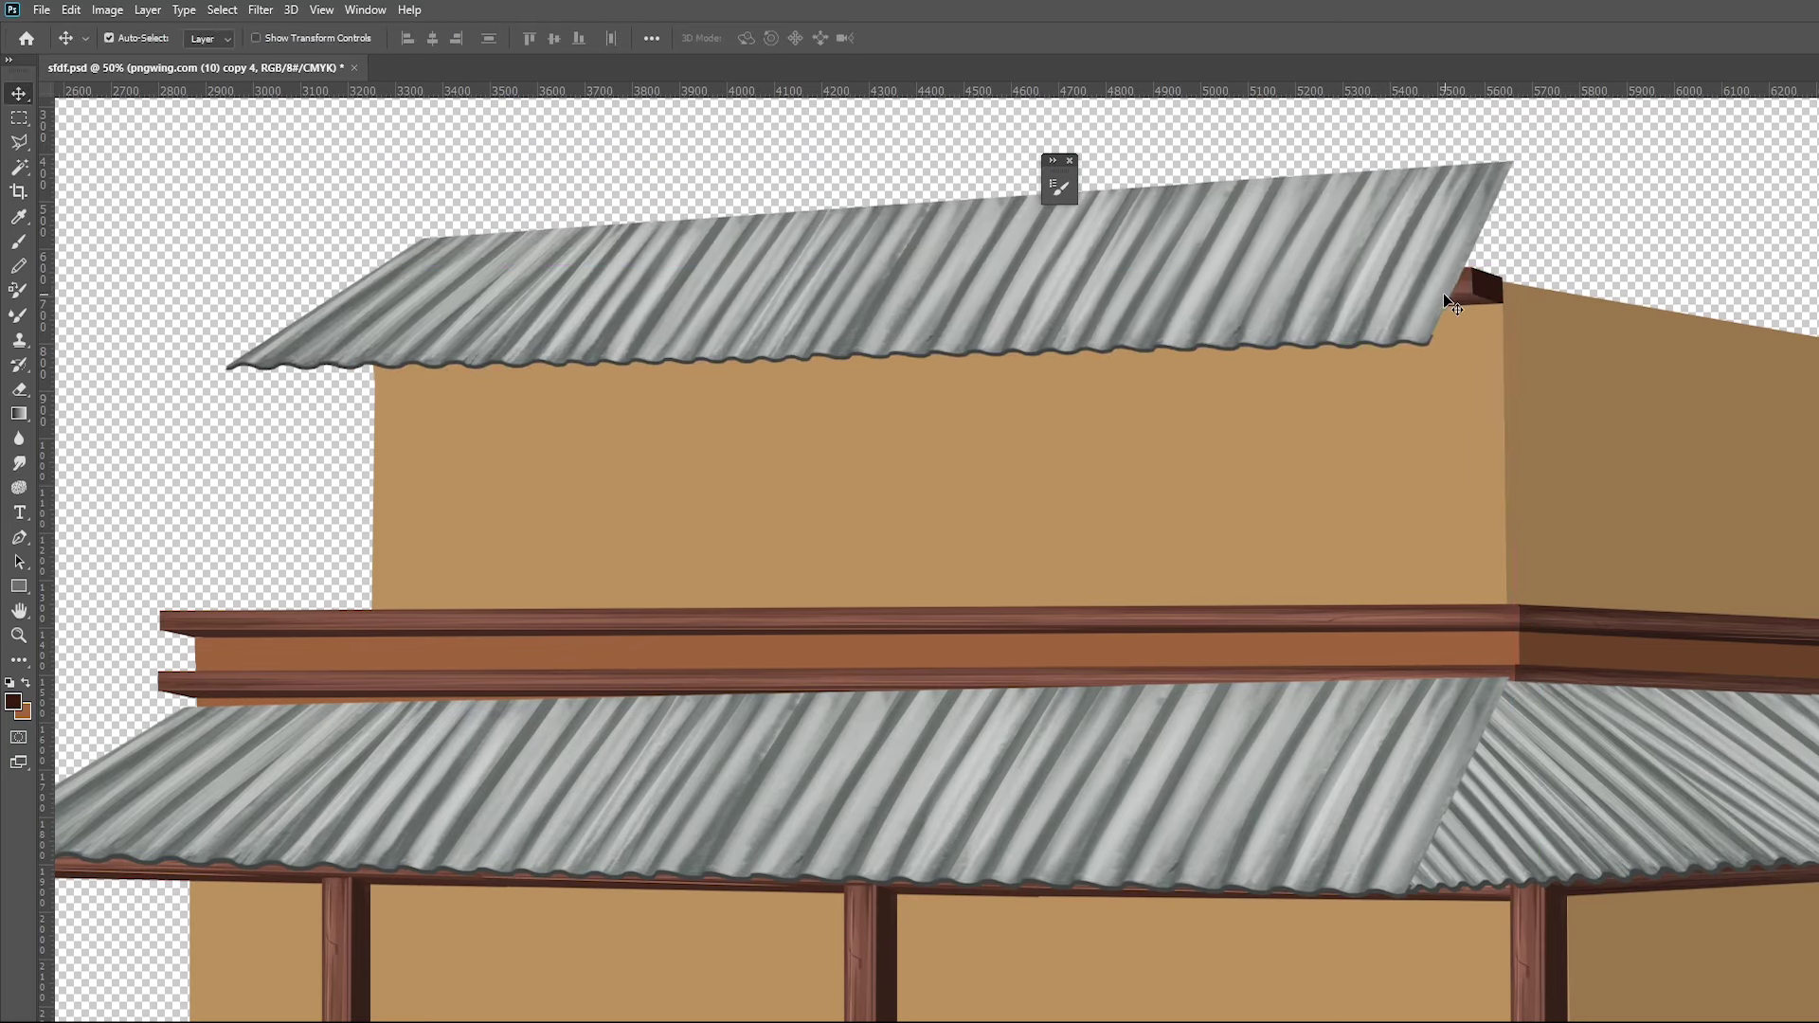
{"action": "key", "text": "ctrl+t"}
{"action": "left_click_drag", "start_coordinate": [1516, 163], "coordinate": [1487, 196]}
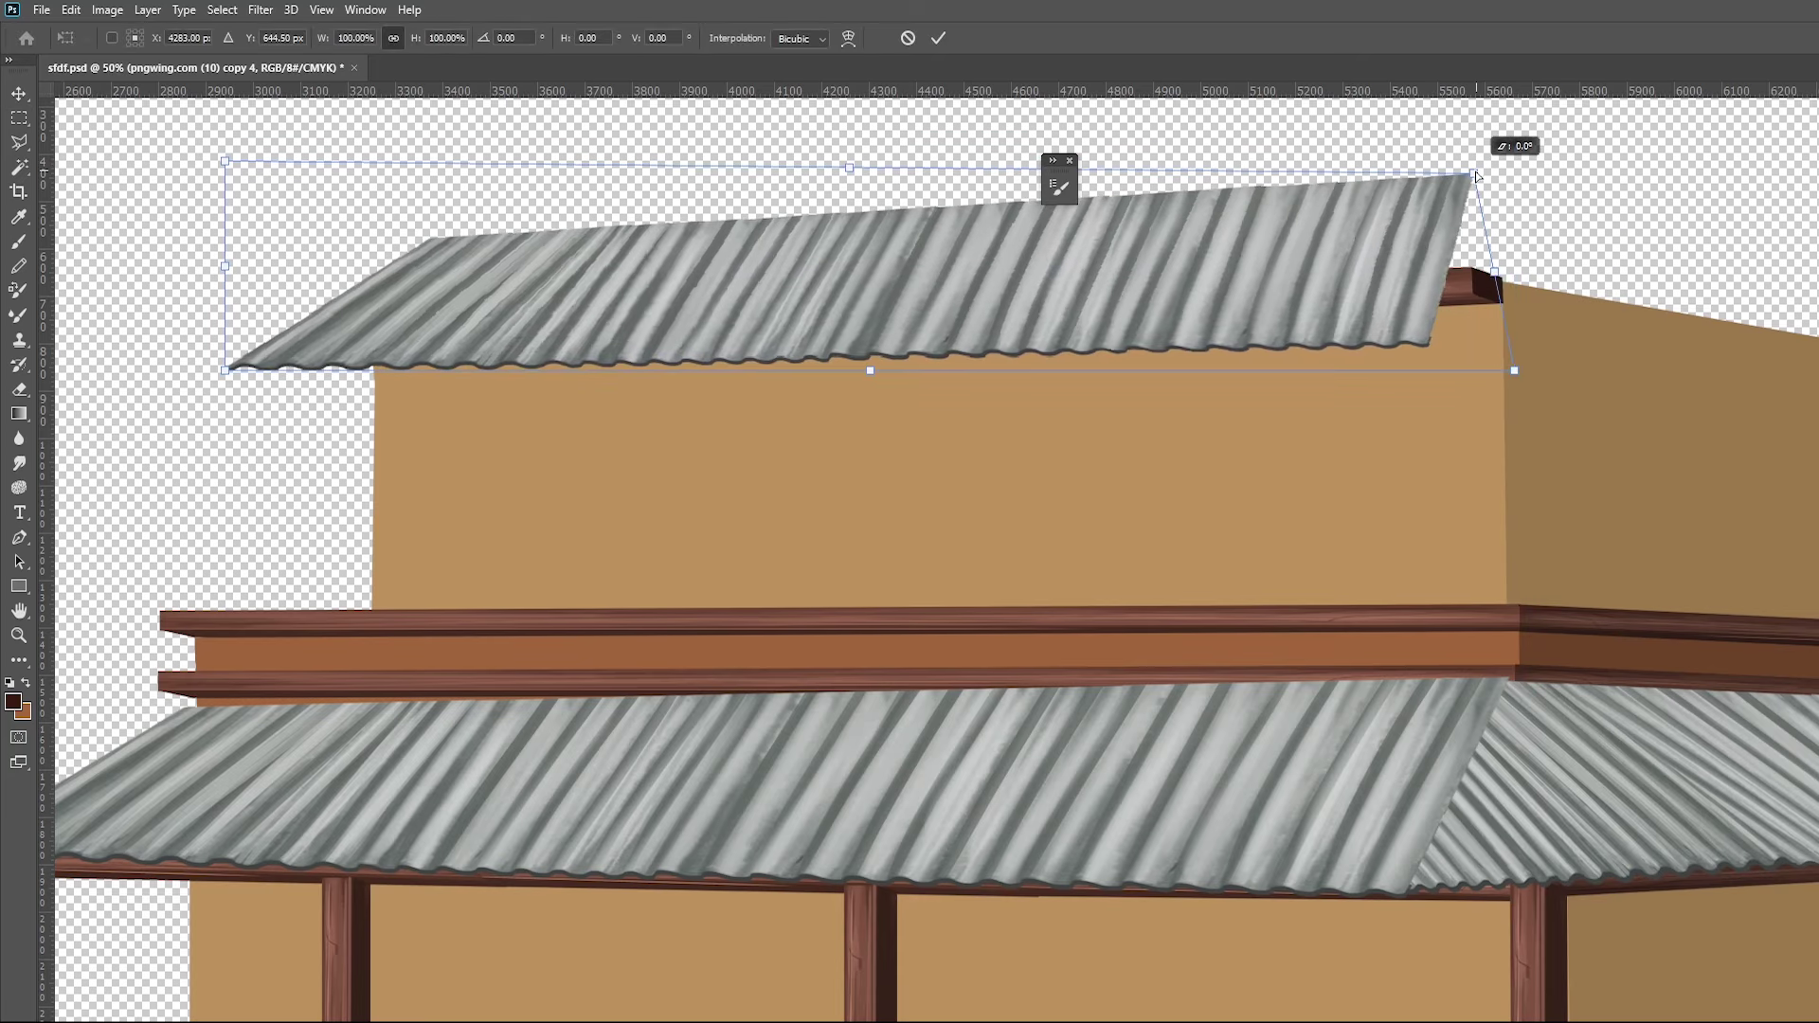
{"action": "left_click_drag", "start_coordinate": [1518, 381], "coordinate": [1634, 379]}
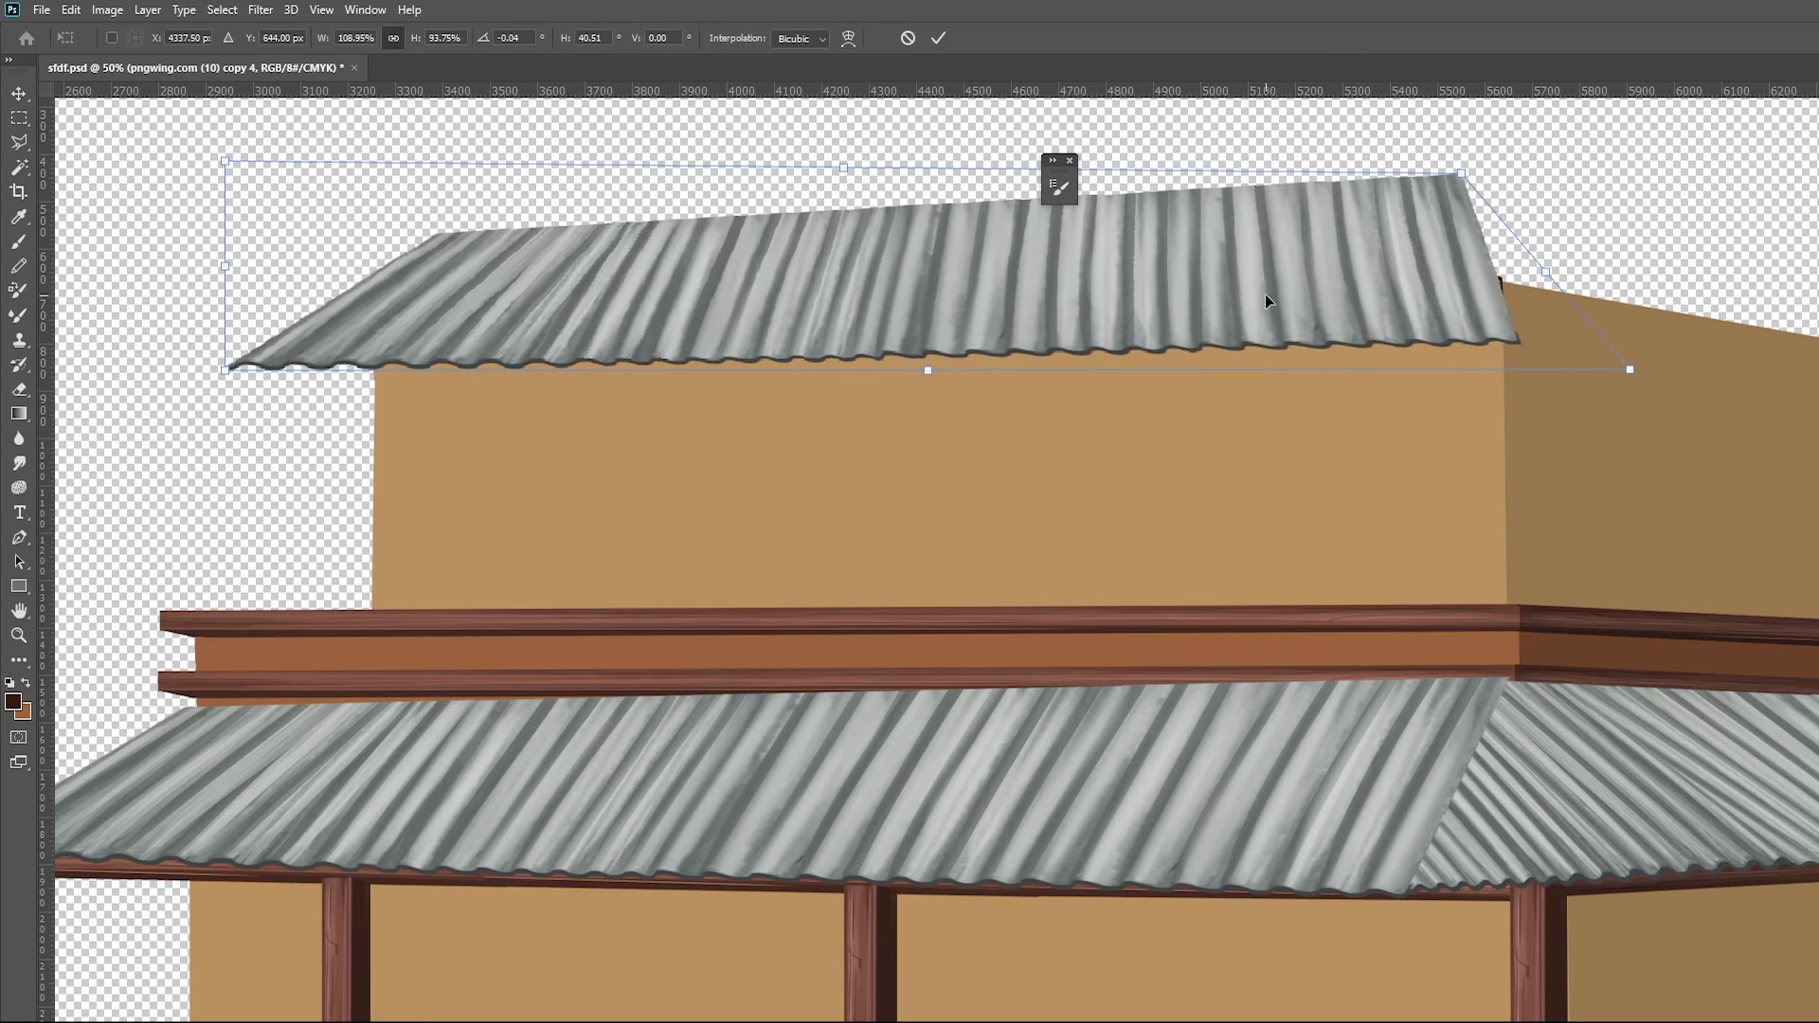
{"action": "key", "text": "ctrl+z"}
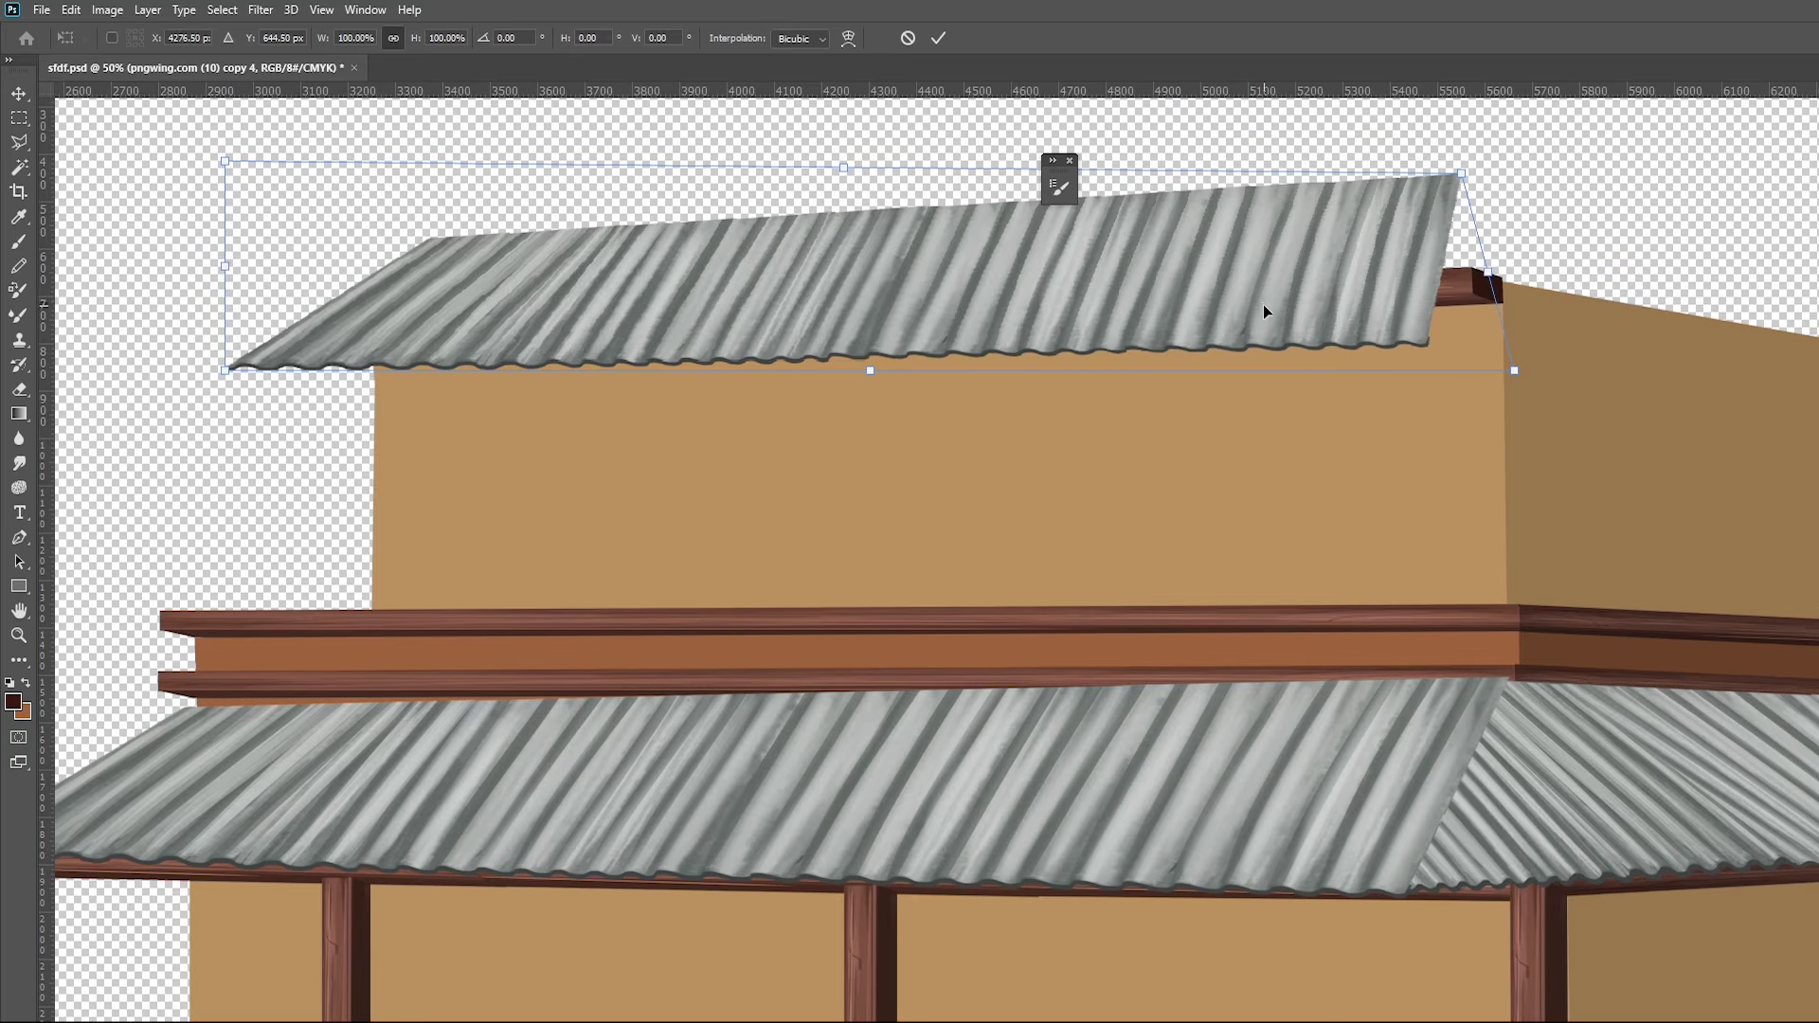
{"action": "key", "text": "Return"}
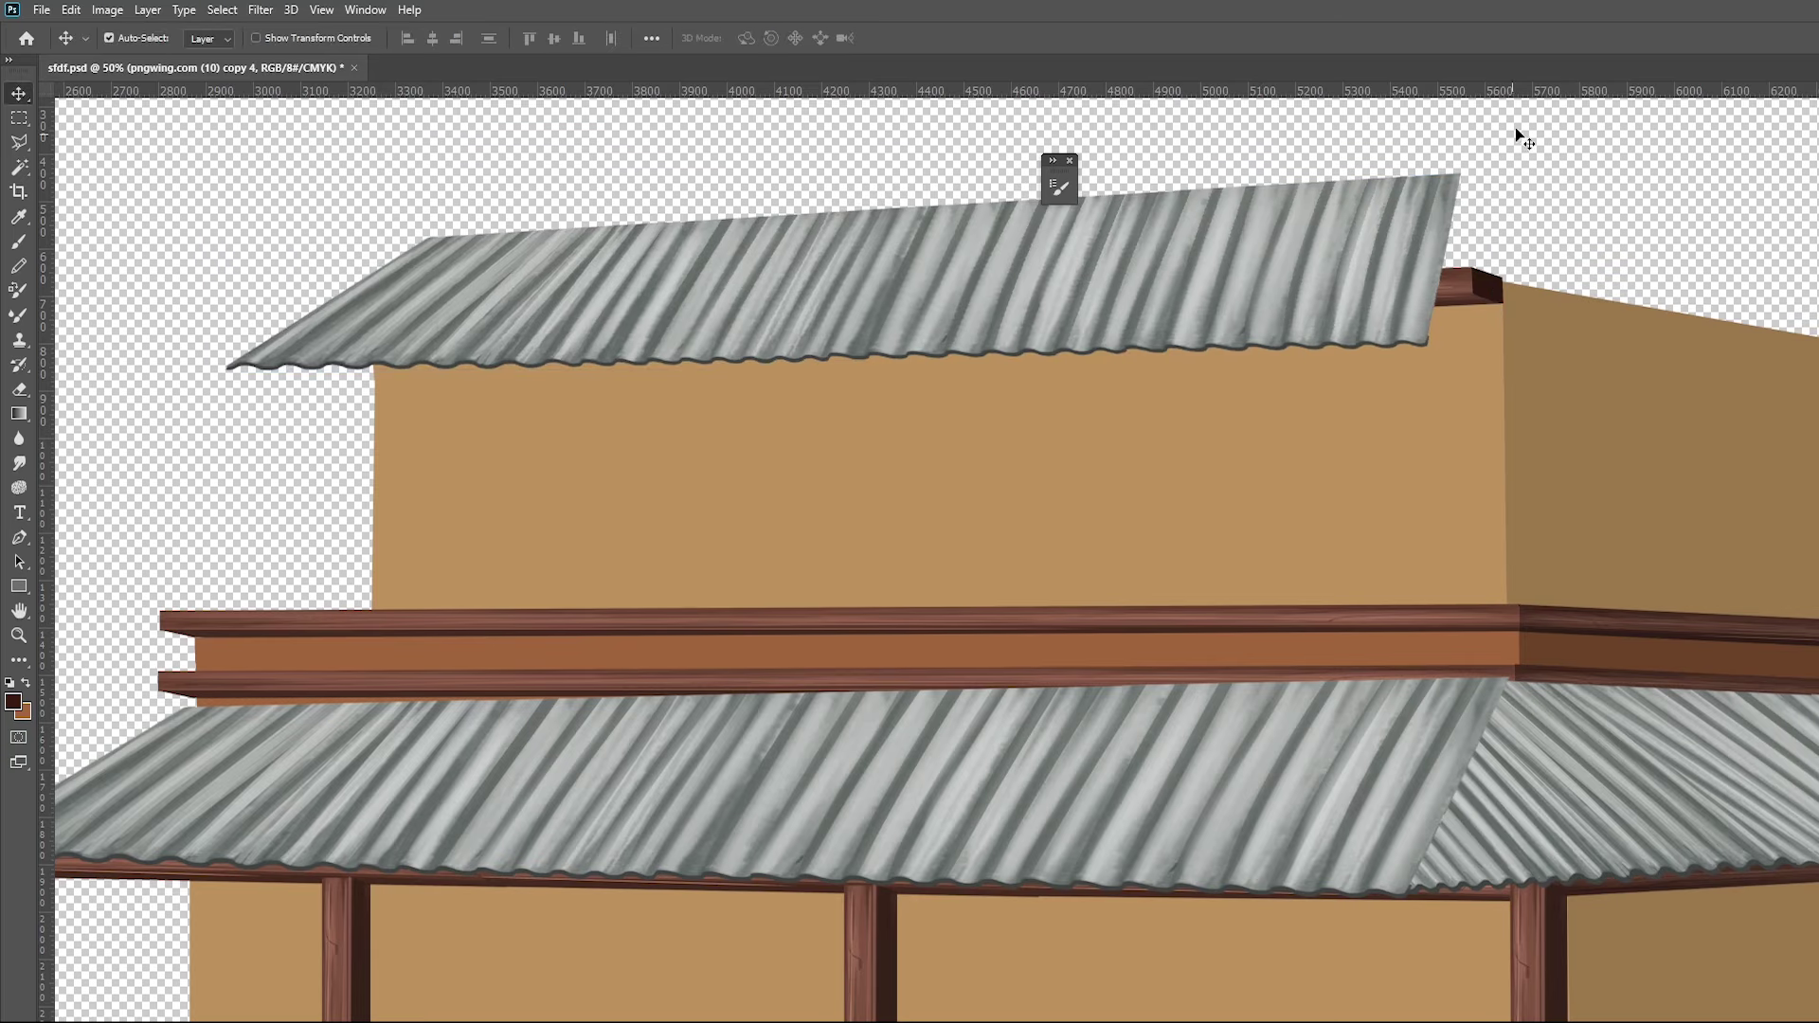
Delete the upper roof's right half using a polygonal lasso selection, then deselect
{"action": "key", "text": "m"}
{"action": "mouse_move", "coordinate": [1585, 147]}
{"action": "left_mouse_down"}
{"action": "mouse_move", "coordinate": [1437, 187]}
{"action": "mouse_move", "coordinate": [1589, 170]}
{"action": "left_mouse_up"}
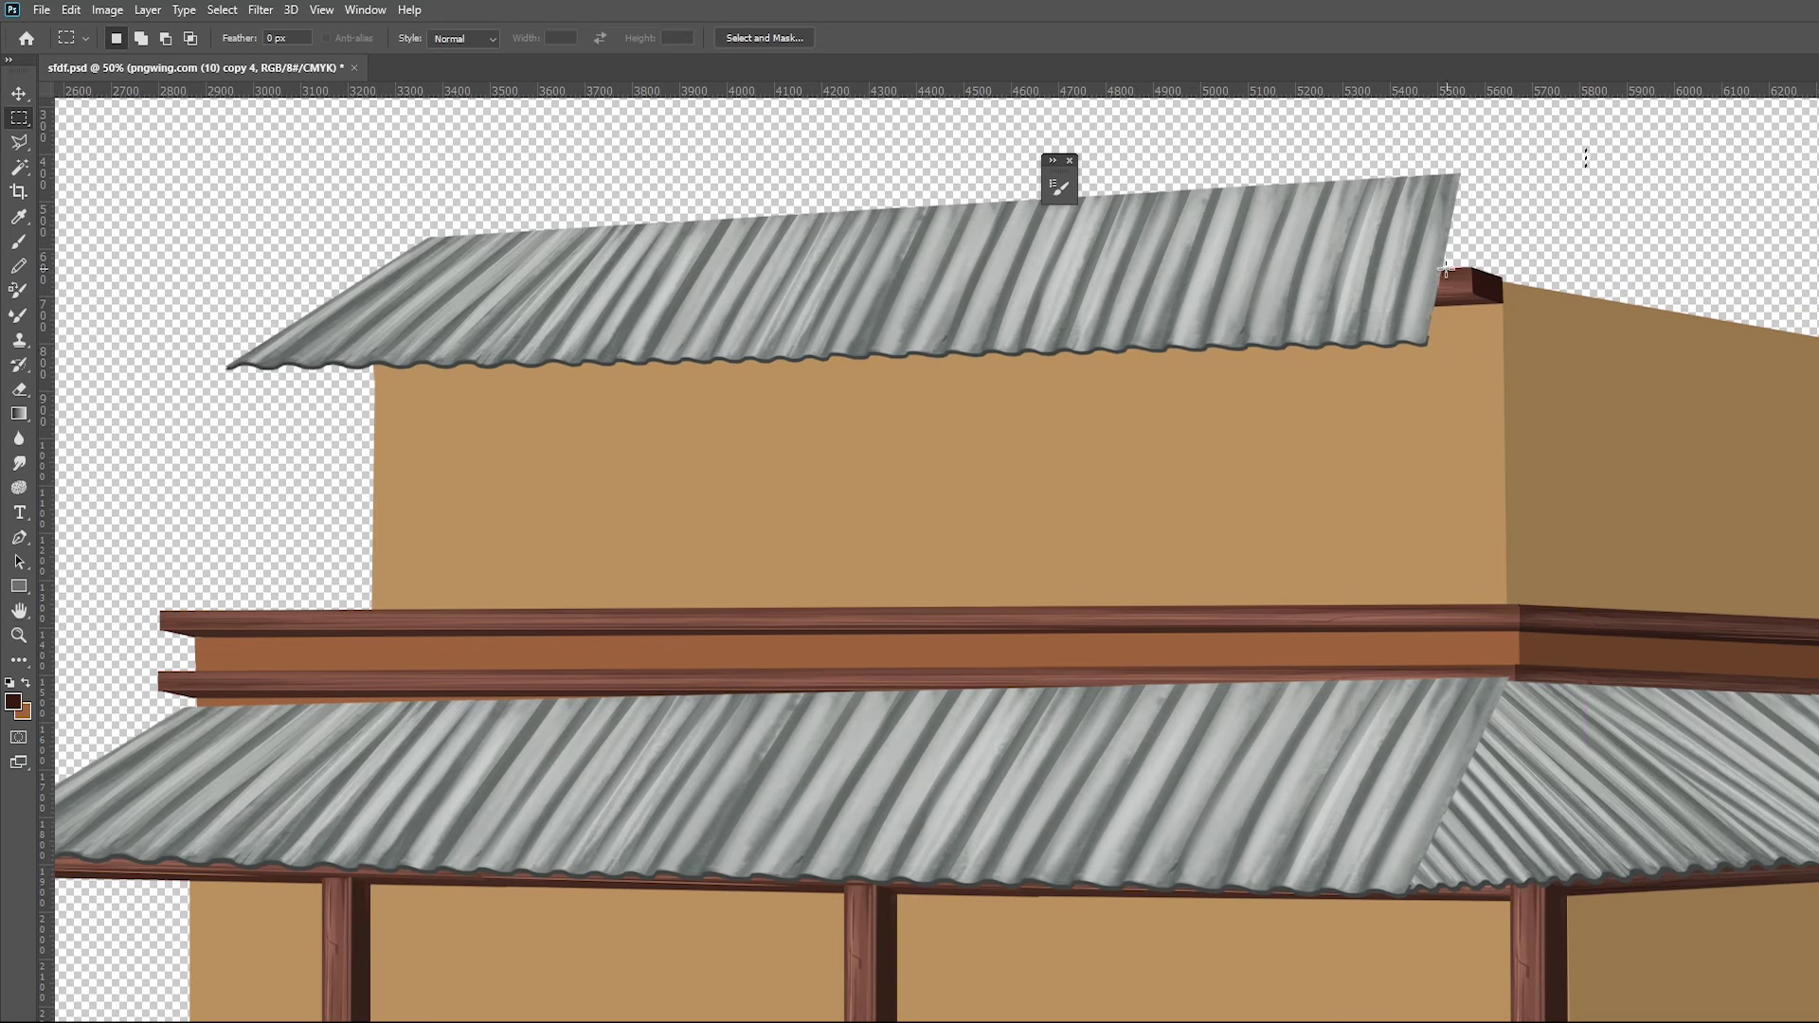
{"action": "key", "text": "l"}
{"action": "left_click", "coordinate": [1519, 163]}
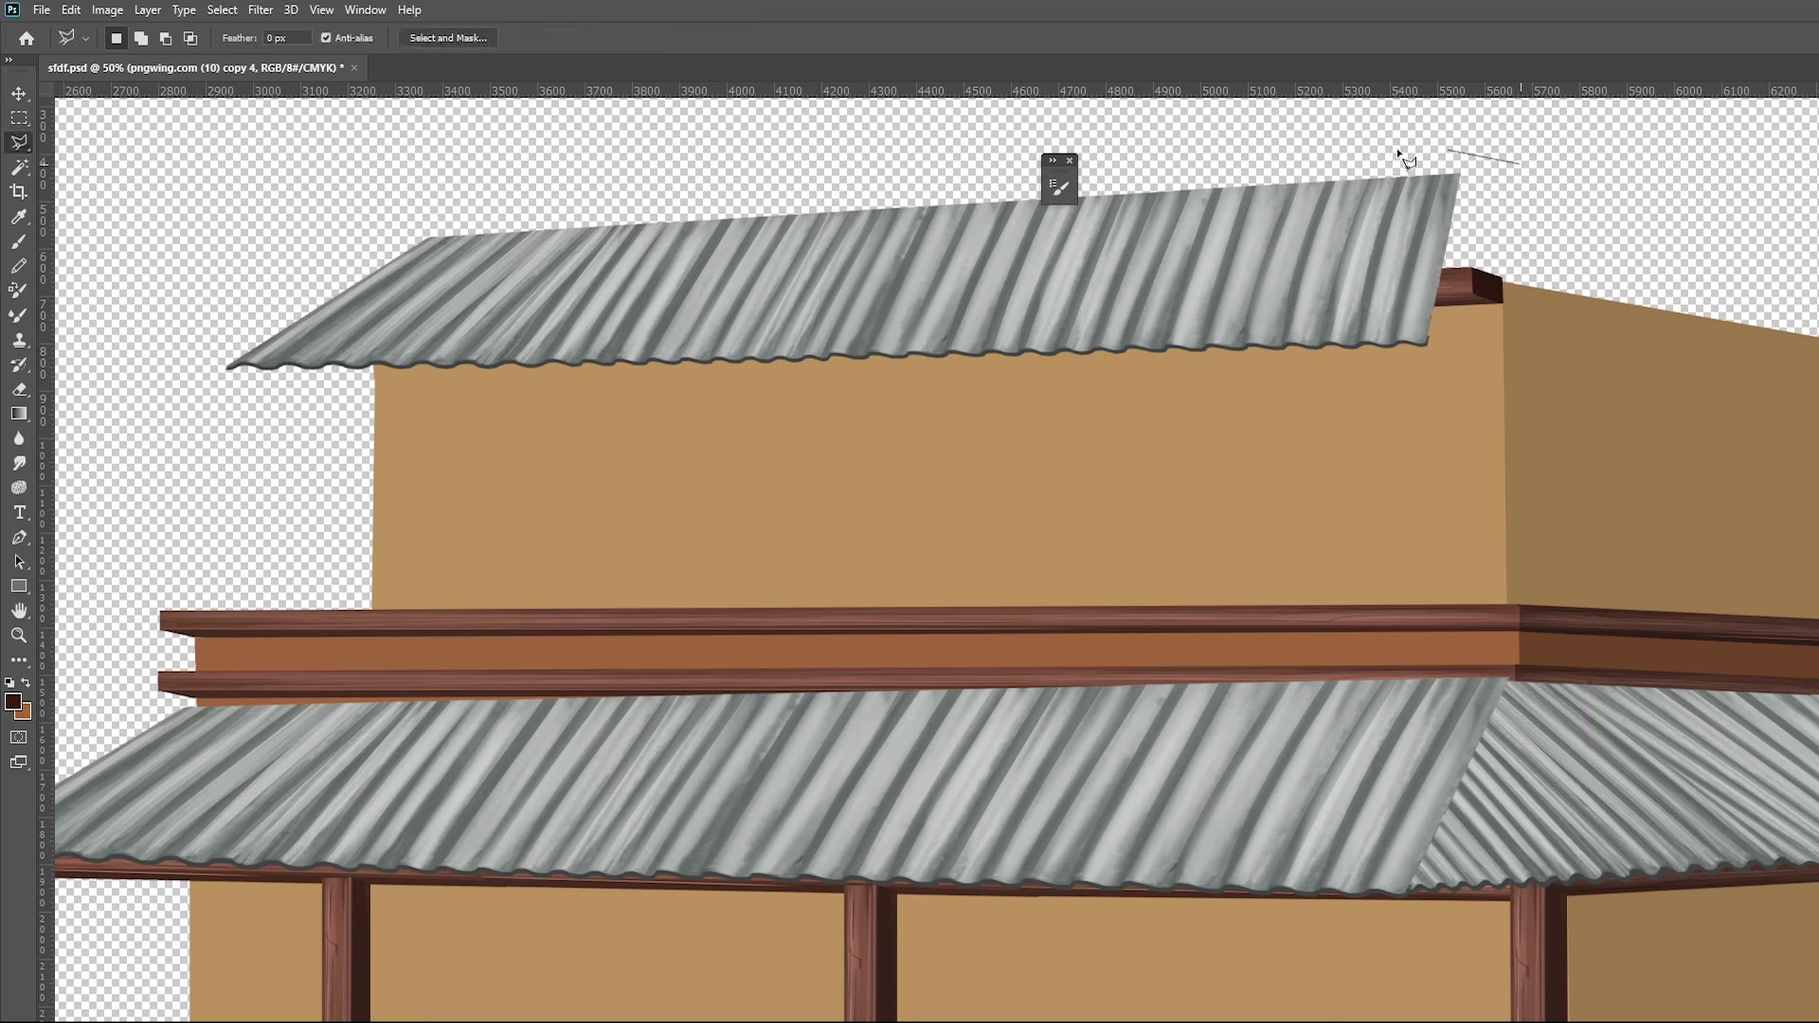
{"action": "left_click", "coordinate": [906, 197]}
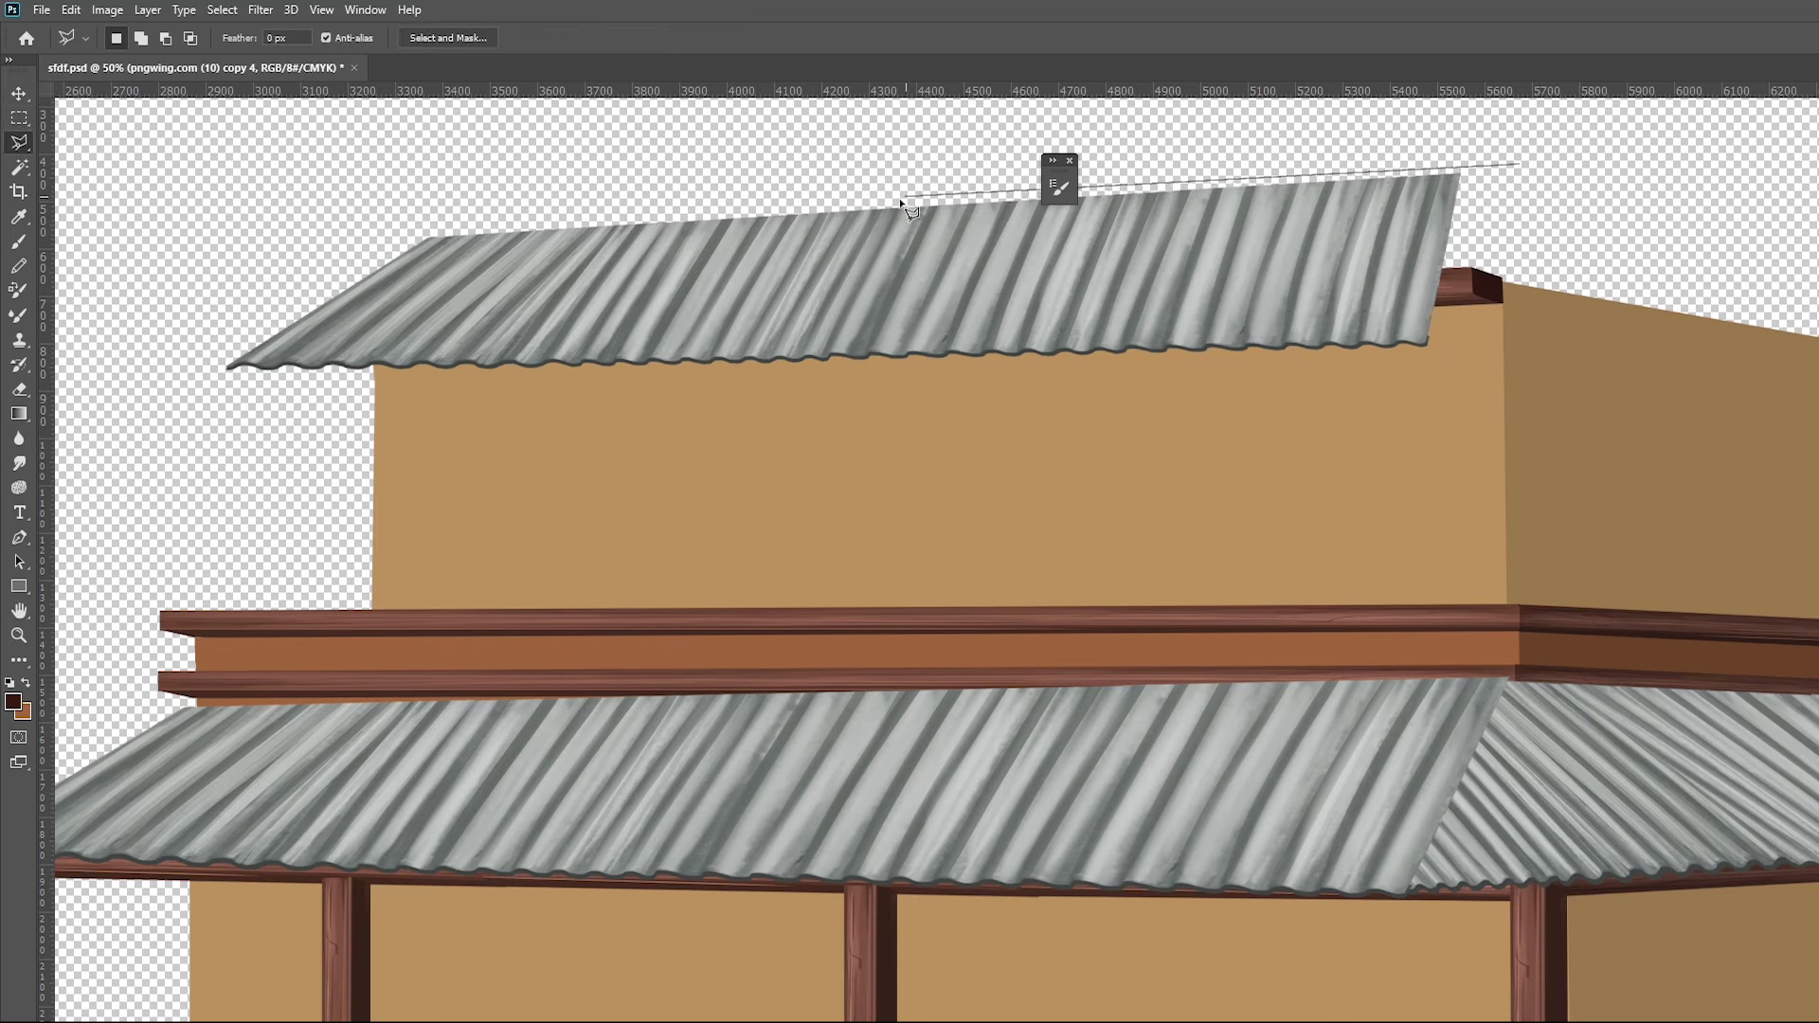
{"action": "left_click", "coordinate": [820, 365]}
{"action": "left_click", "coordinate": [1482, 379]}
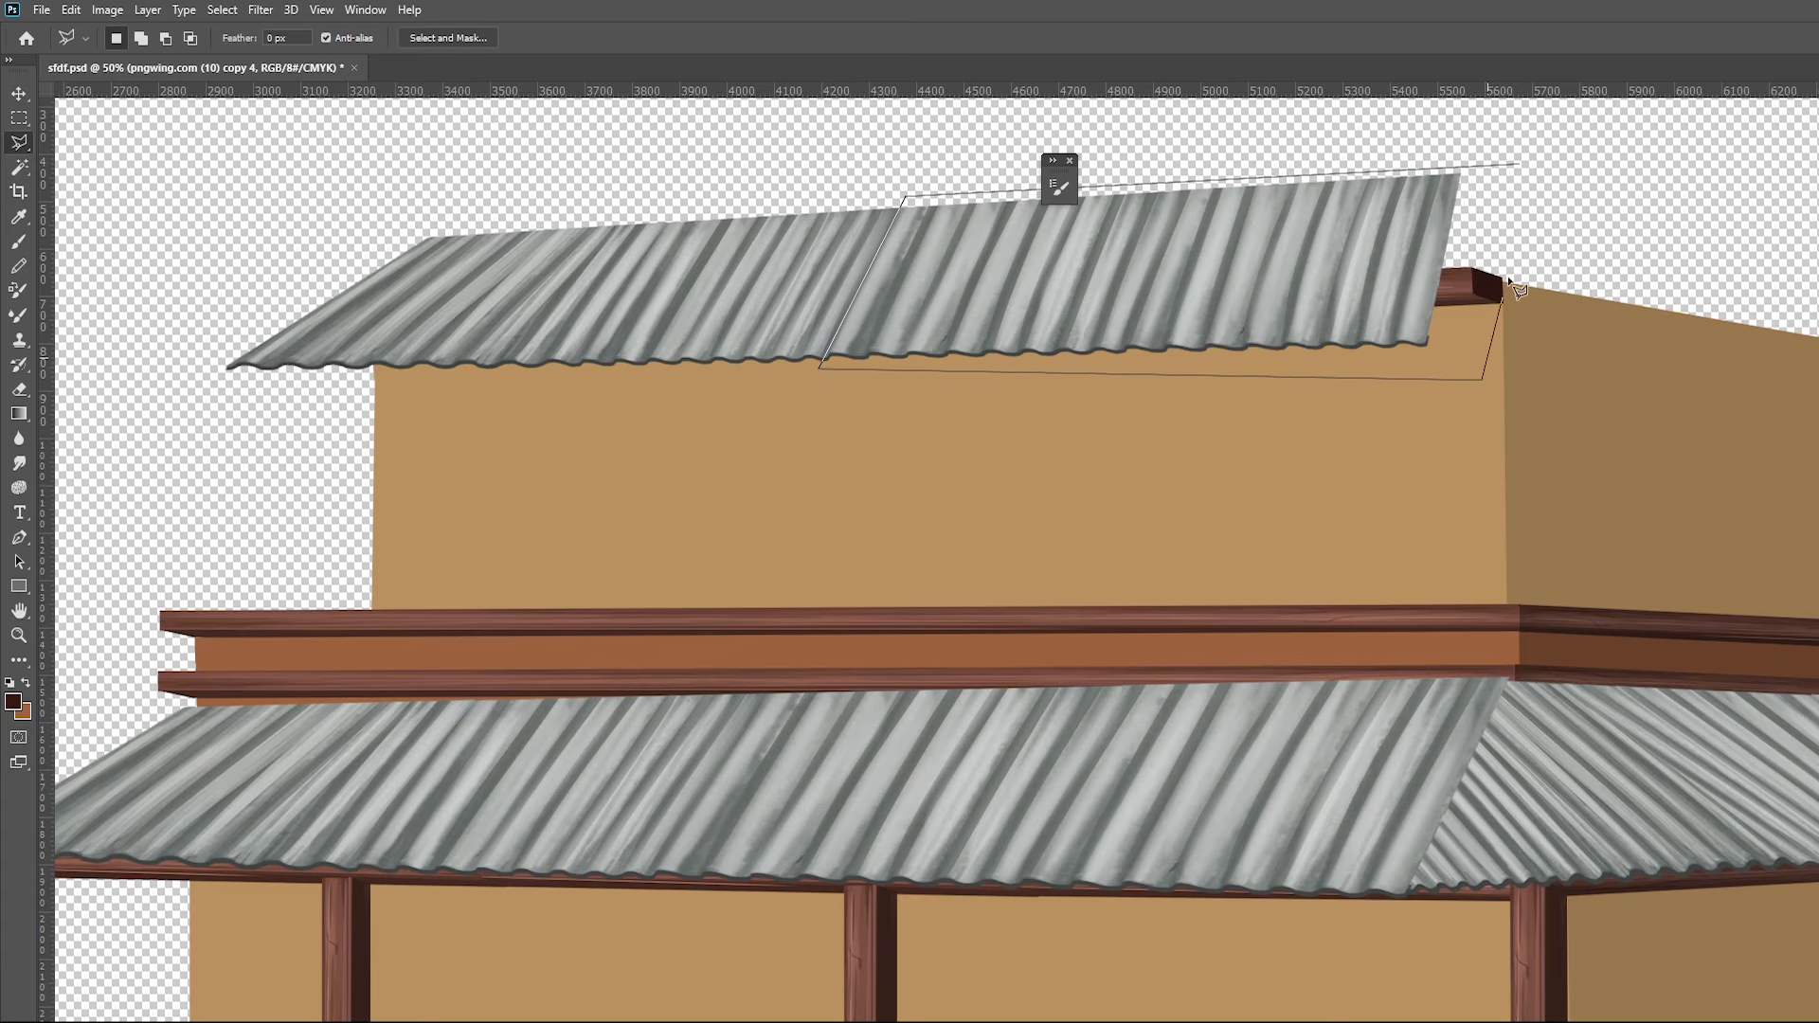
{"action": "left_click", "coordinate": [1516, 165]}
{"action": "key", "text": "v"}
{"action": "key", "text": "Delete"}
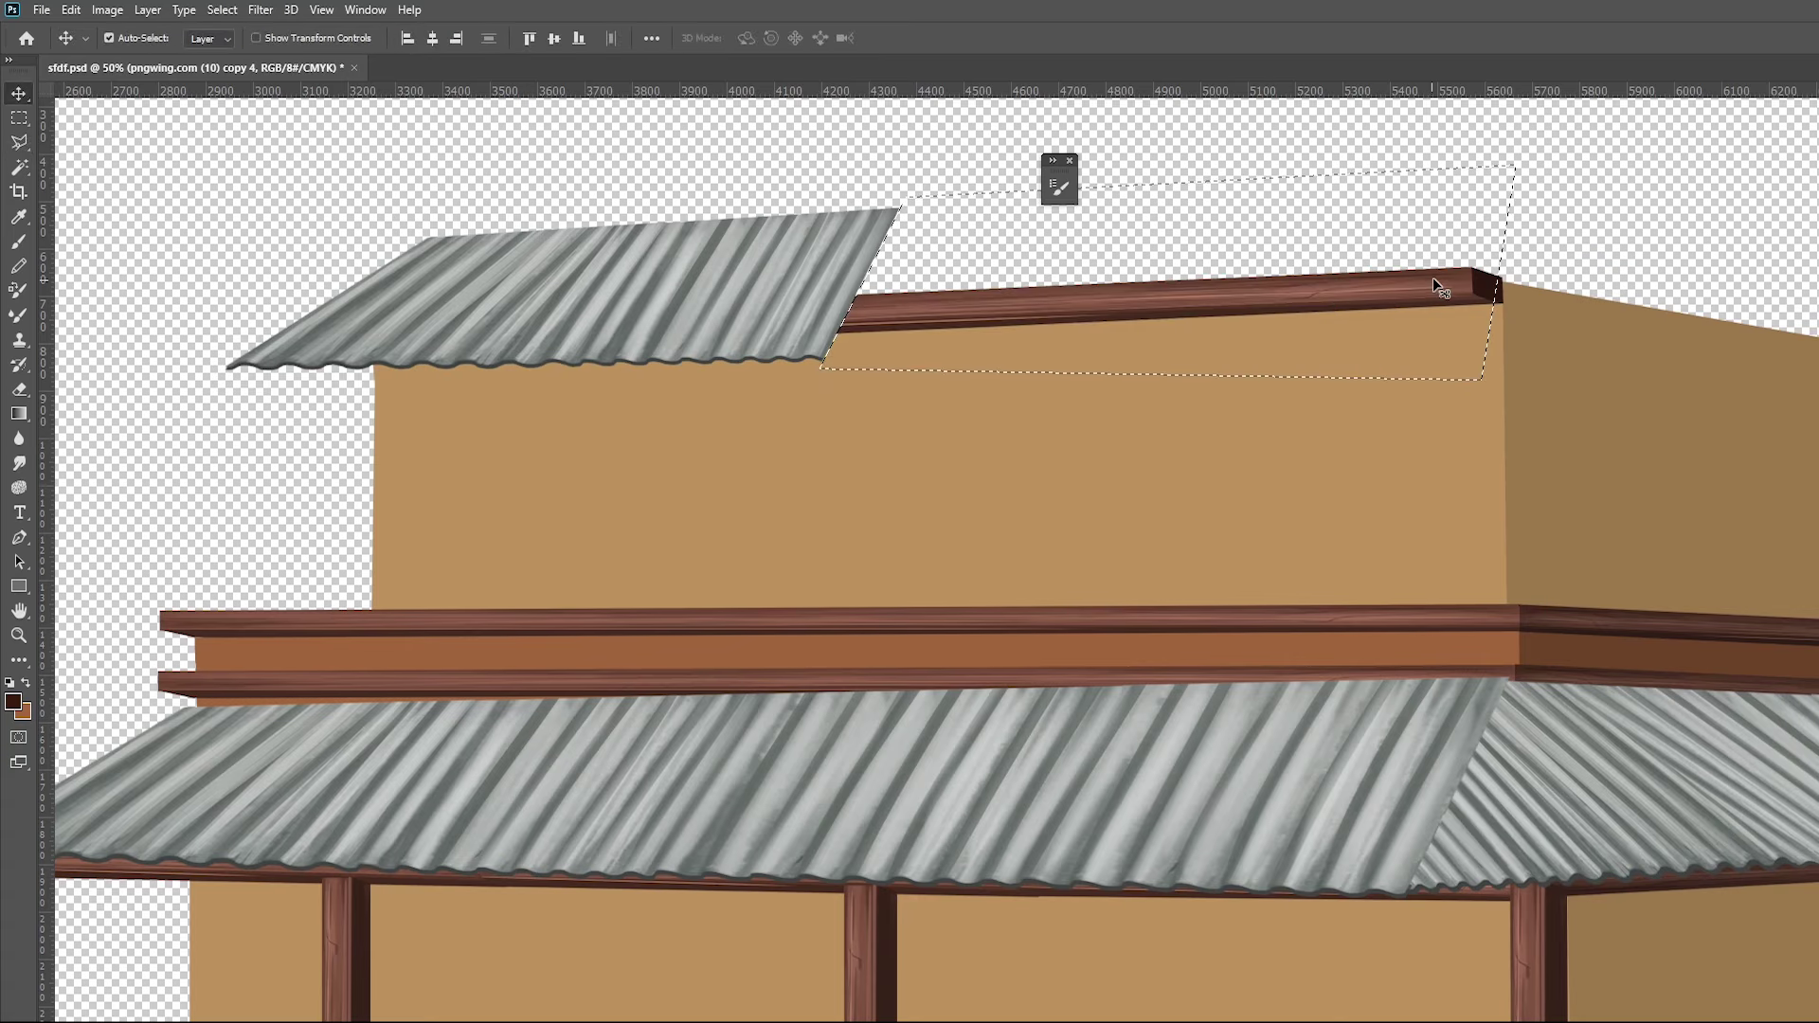
{"action": "key", "text": "ctrl"}
{"action": "key", "text": "ctrl+d"}
Duplicate the roof piece alongside and flip the copy horizontally
{"action": "left_click_drag", "start_coordinate": [823, 313], "coordinate": [1346, 305]}
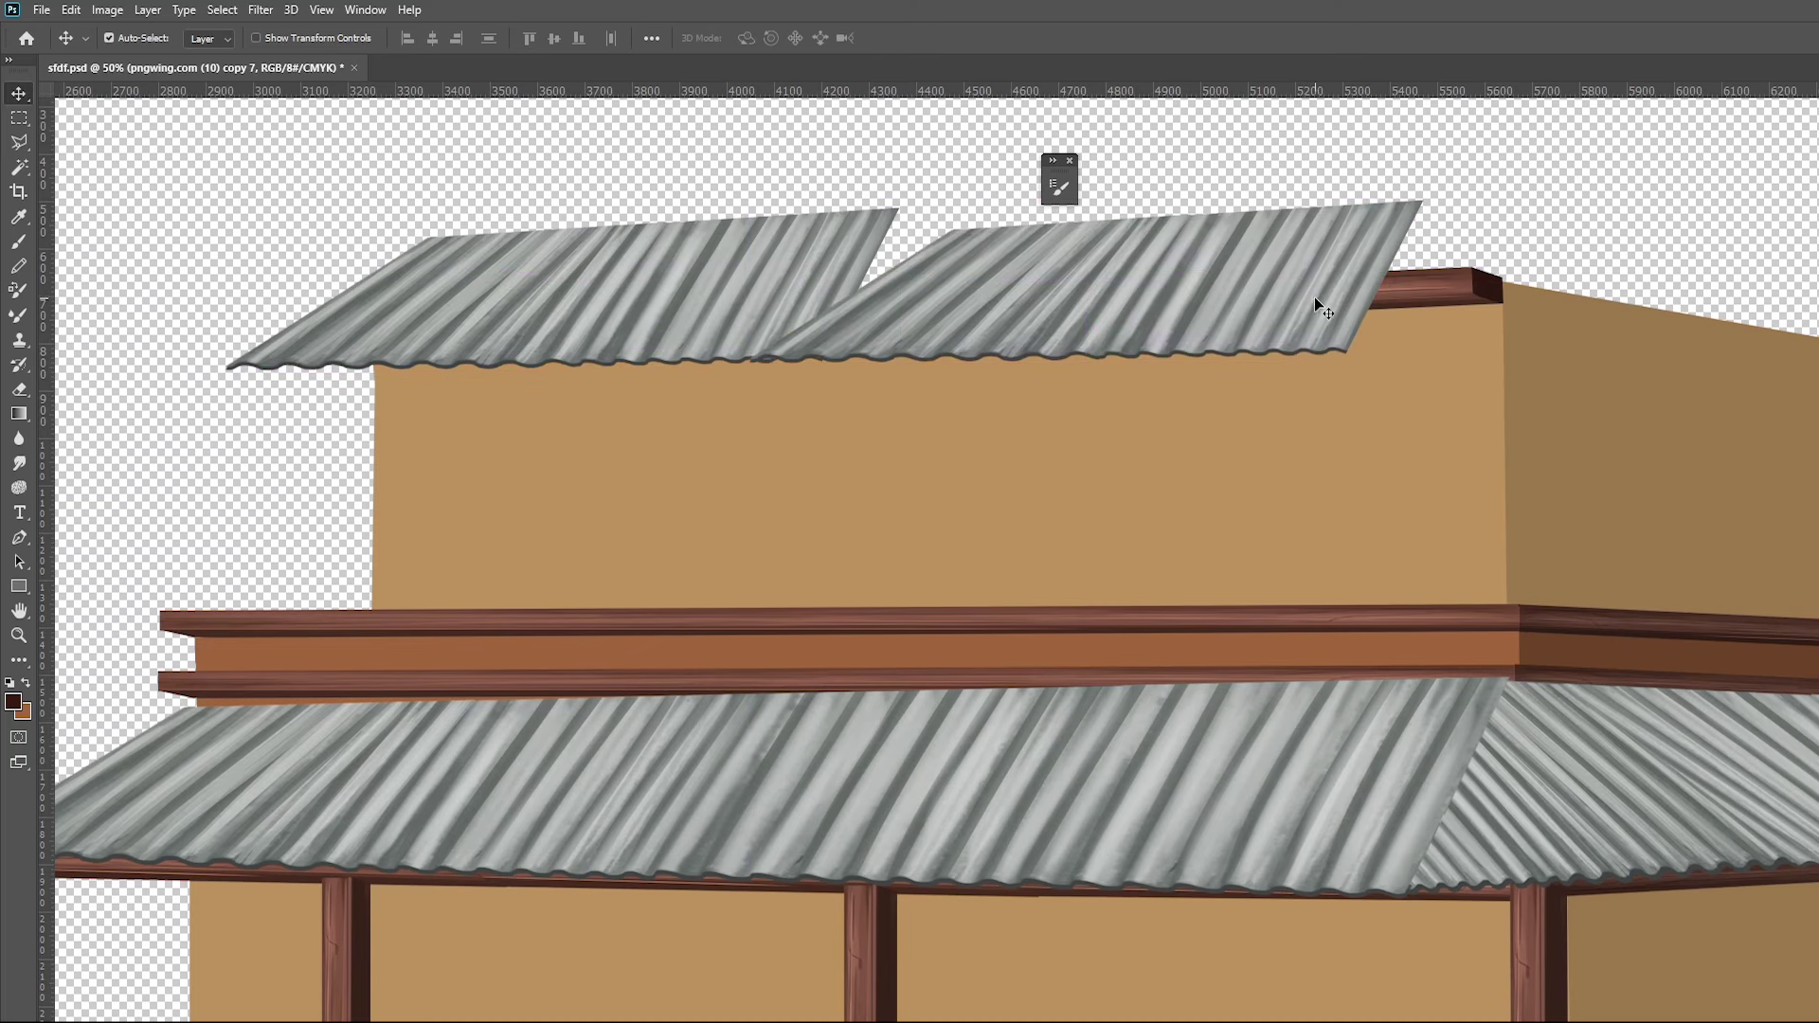
{"action": "key", "text": "ctrl+t"}
{"action": "right_click", "coordinate": [1213, 302]}
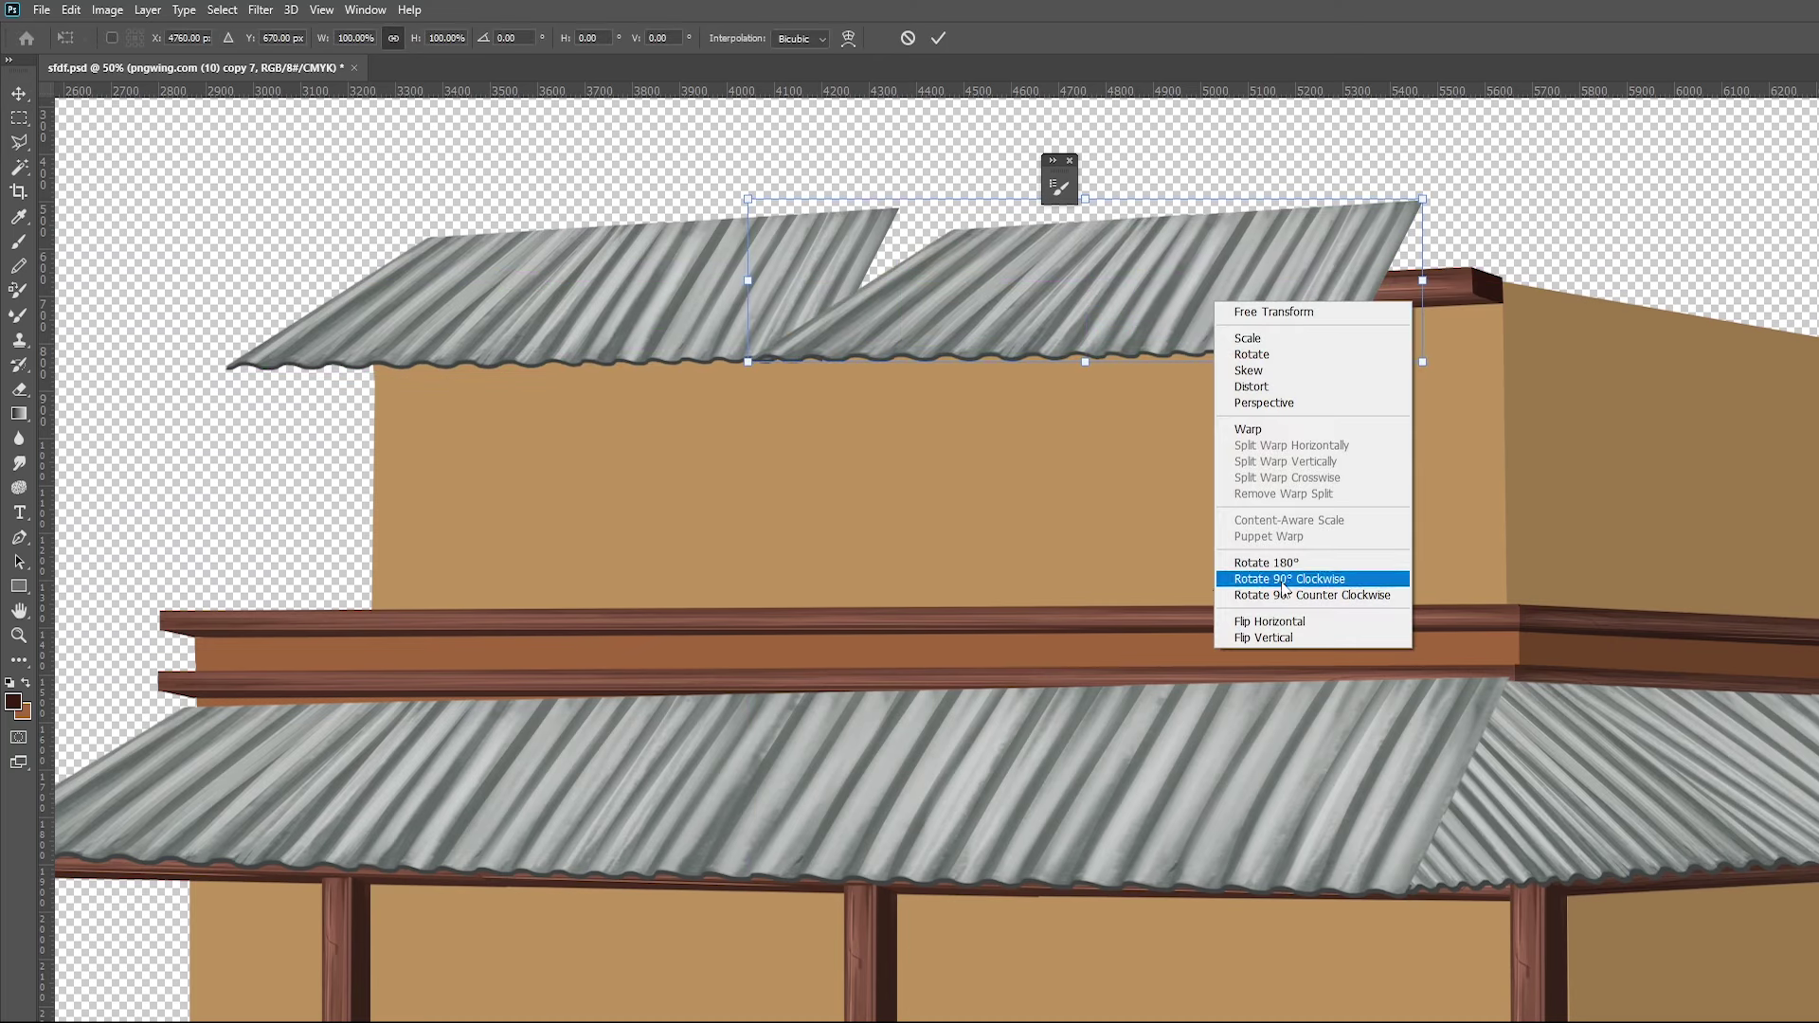
{"action": "left_click", "coordinate": [1290, 623]}
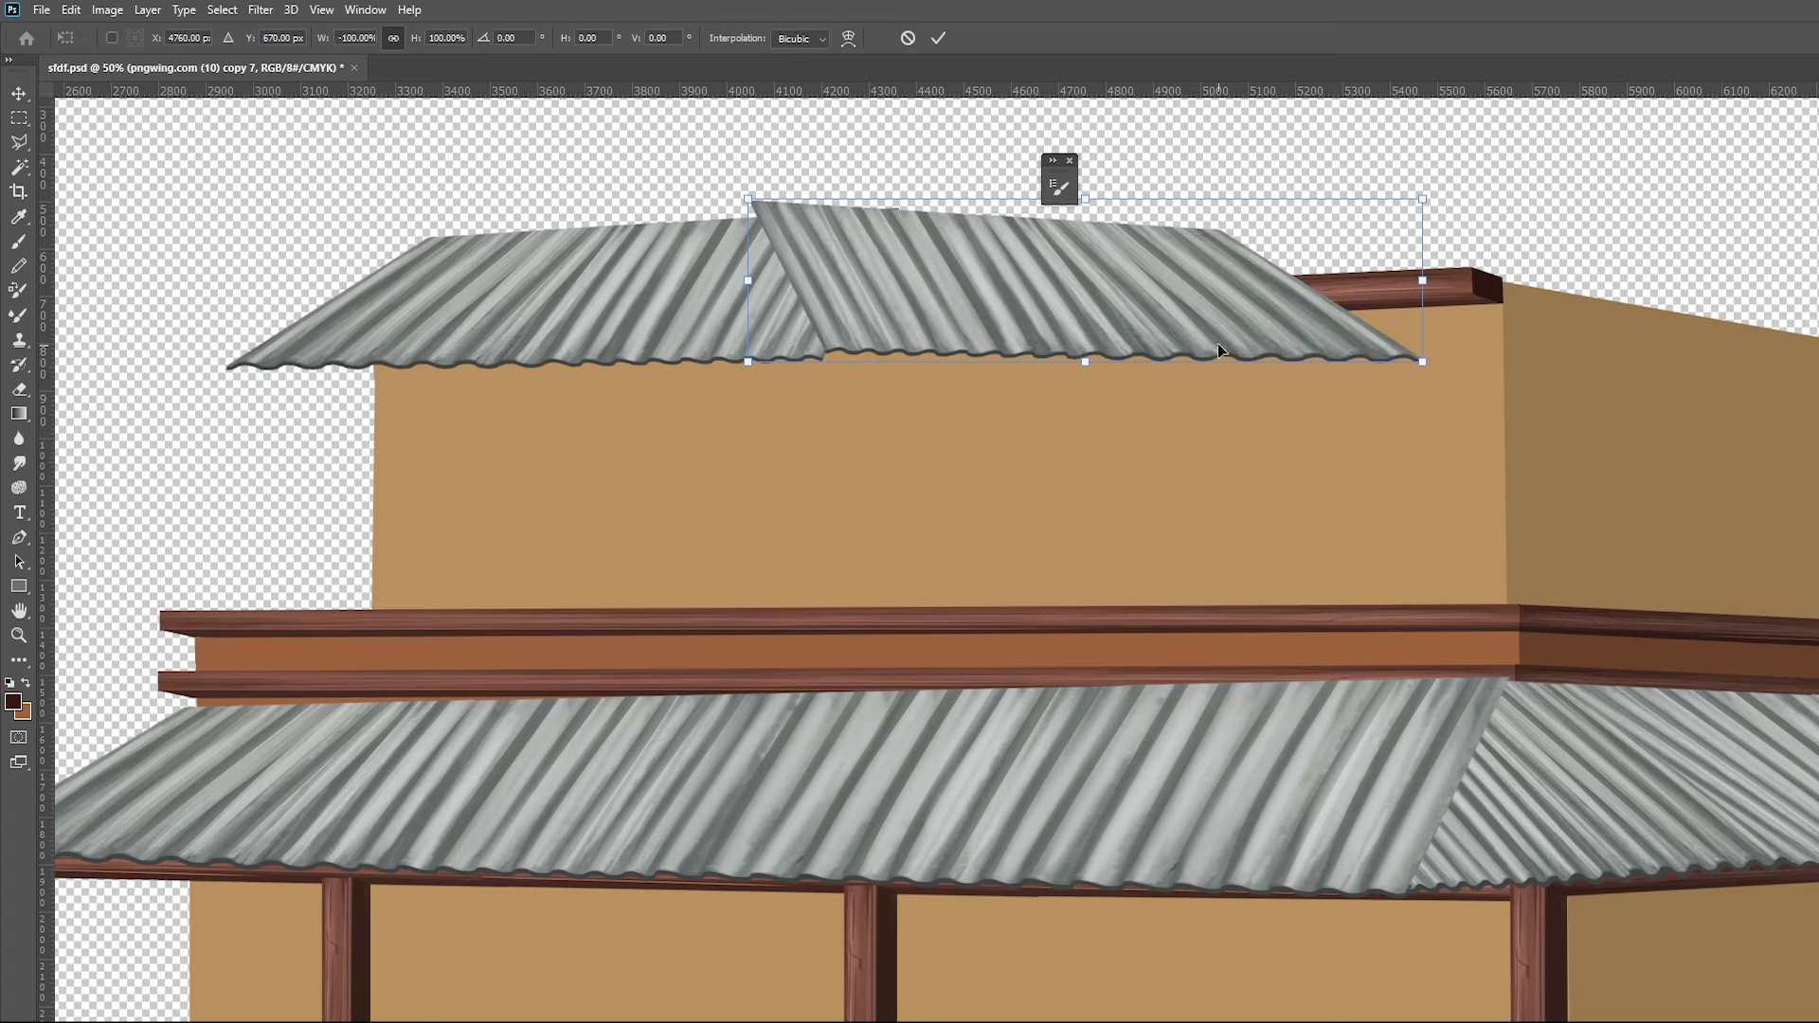
{"action": "left_click_drag", "start_coordinate": [1219, 343], "coordinate": [1388, 323]}
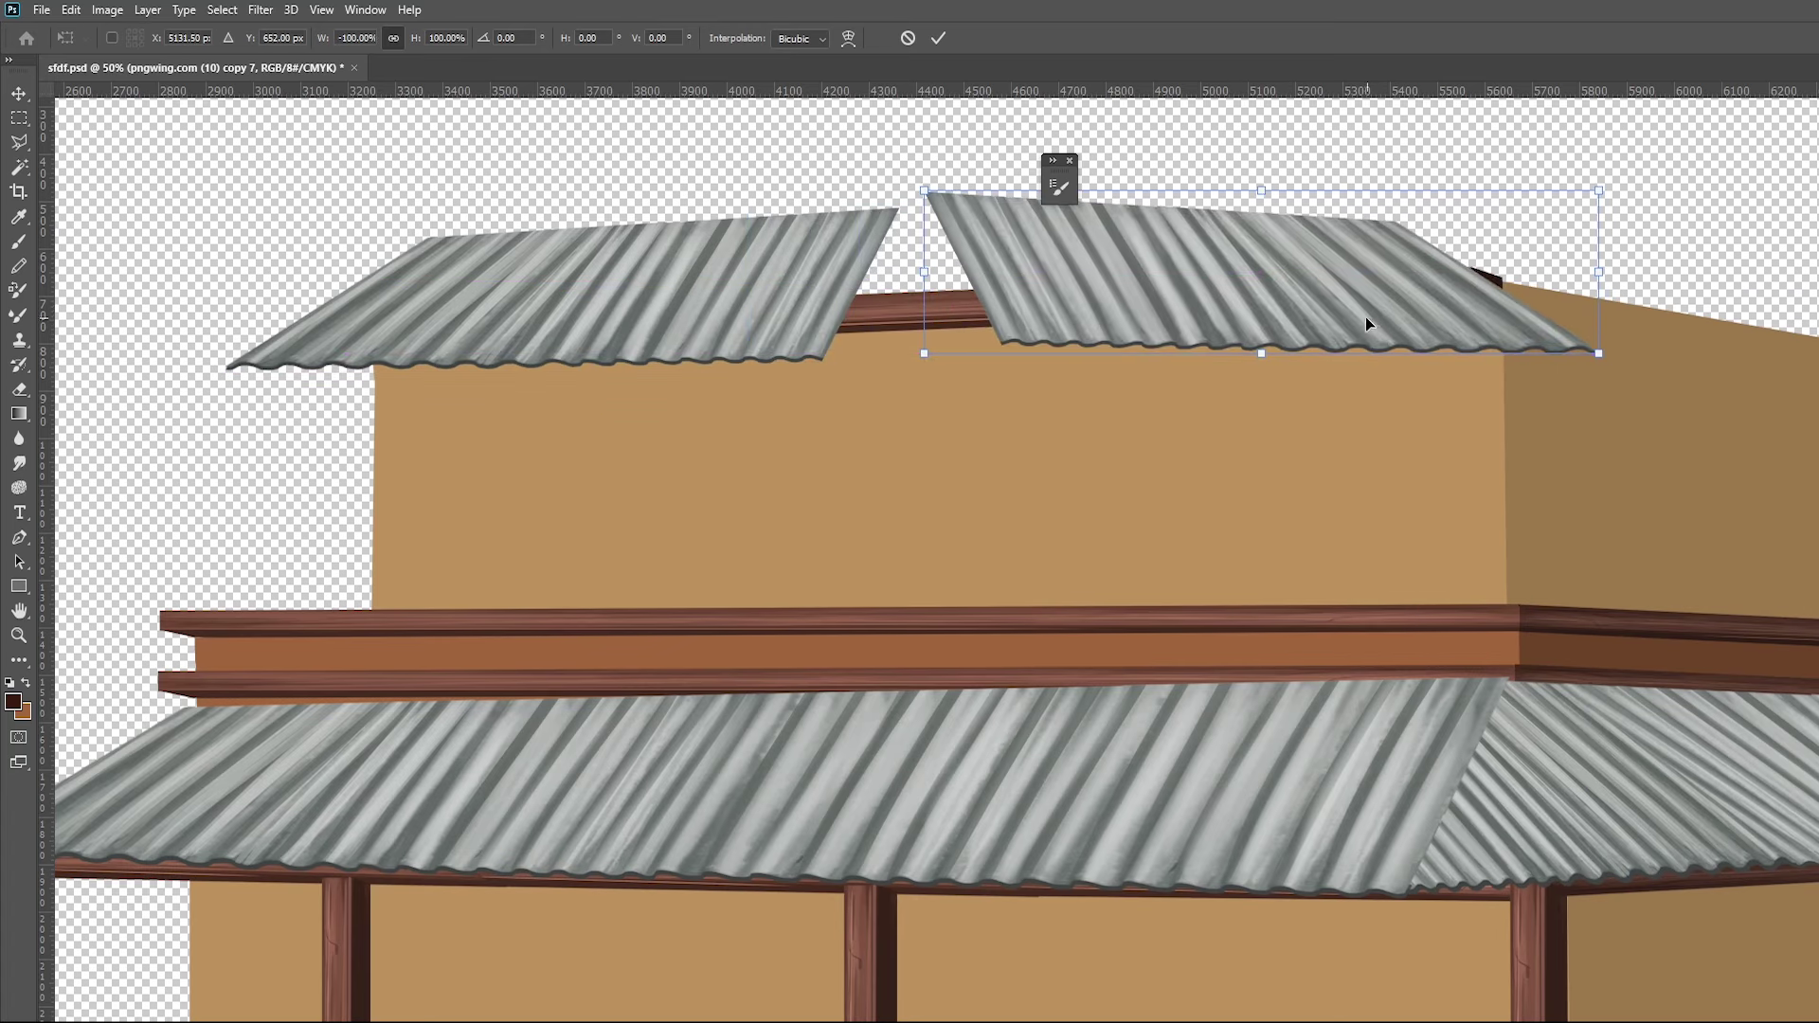
Undo the copy's mirror and moves, cancel its transform, and discard the duplicate
{"action": "key", "text": "ctrl+z"}
{"action": "key", "text": "ctrl+z"}
{"action": "key", "text": "ctrl+z"}
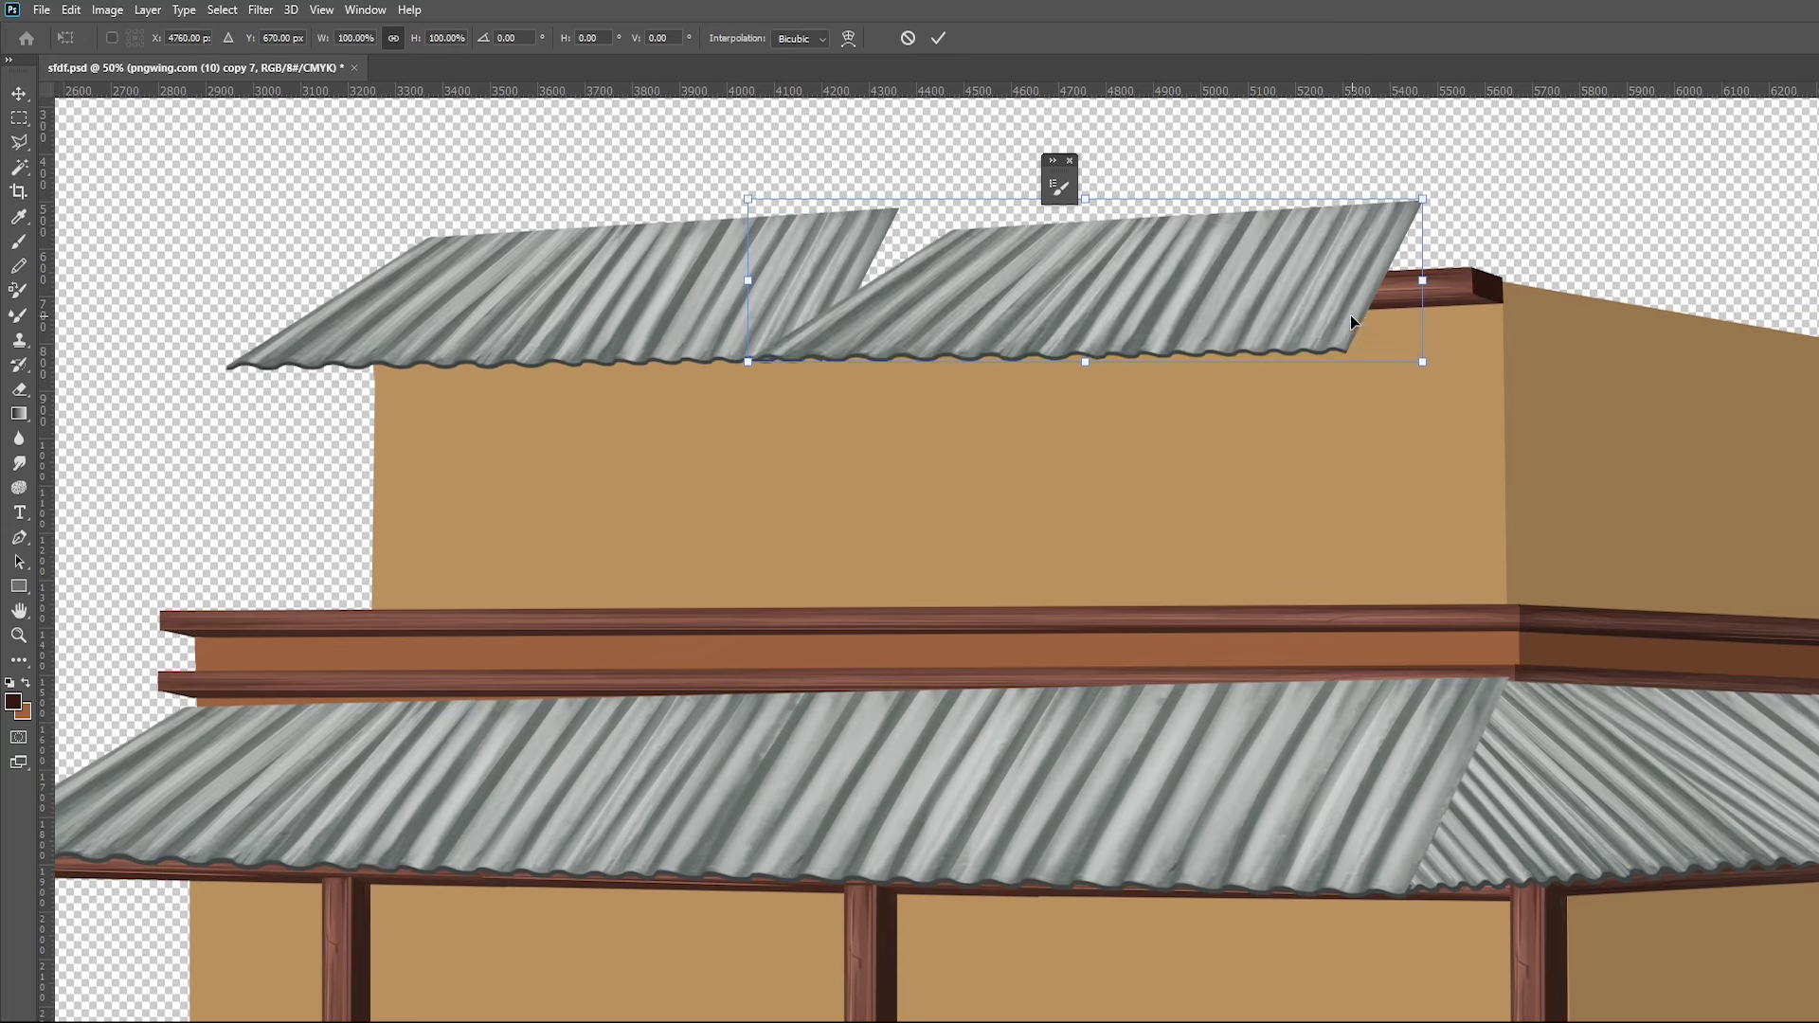
{"action": "mouse_move", "coordinate": [1358, 321]}
{"action": "left_mouse_down"}
{"action": "mouse_move", "coordinate": [1451, 313]}
{"action": "mouse_move", "coordinate": [1621, 357]}
{"action": "left_mouse_up"}
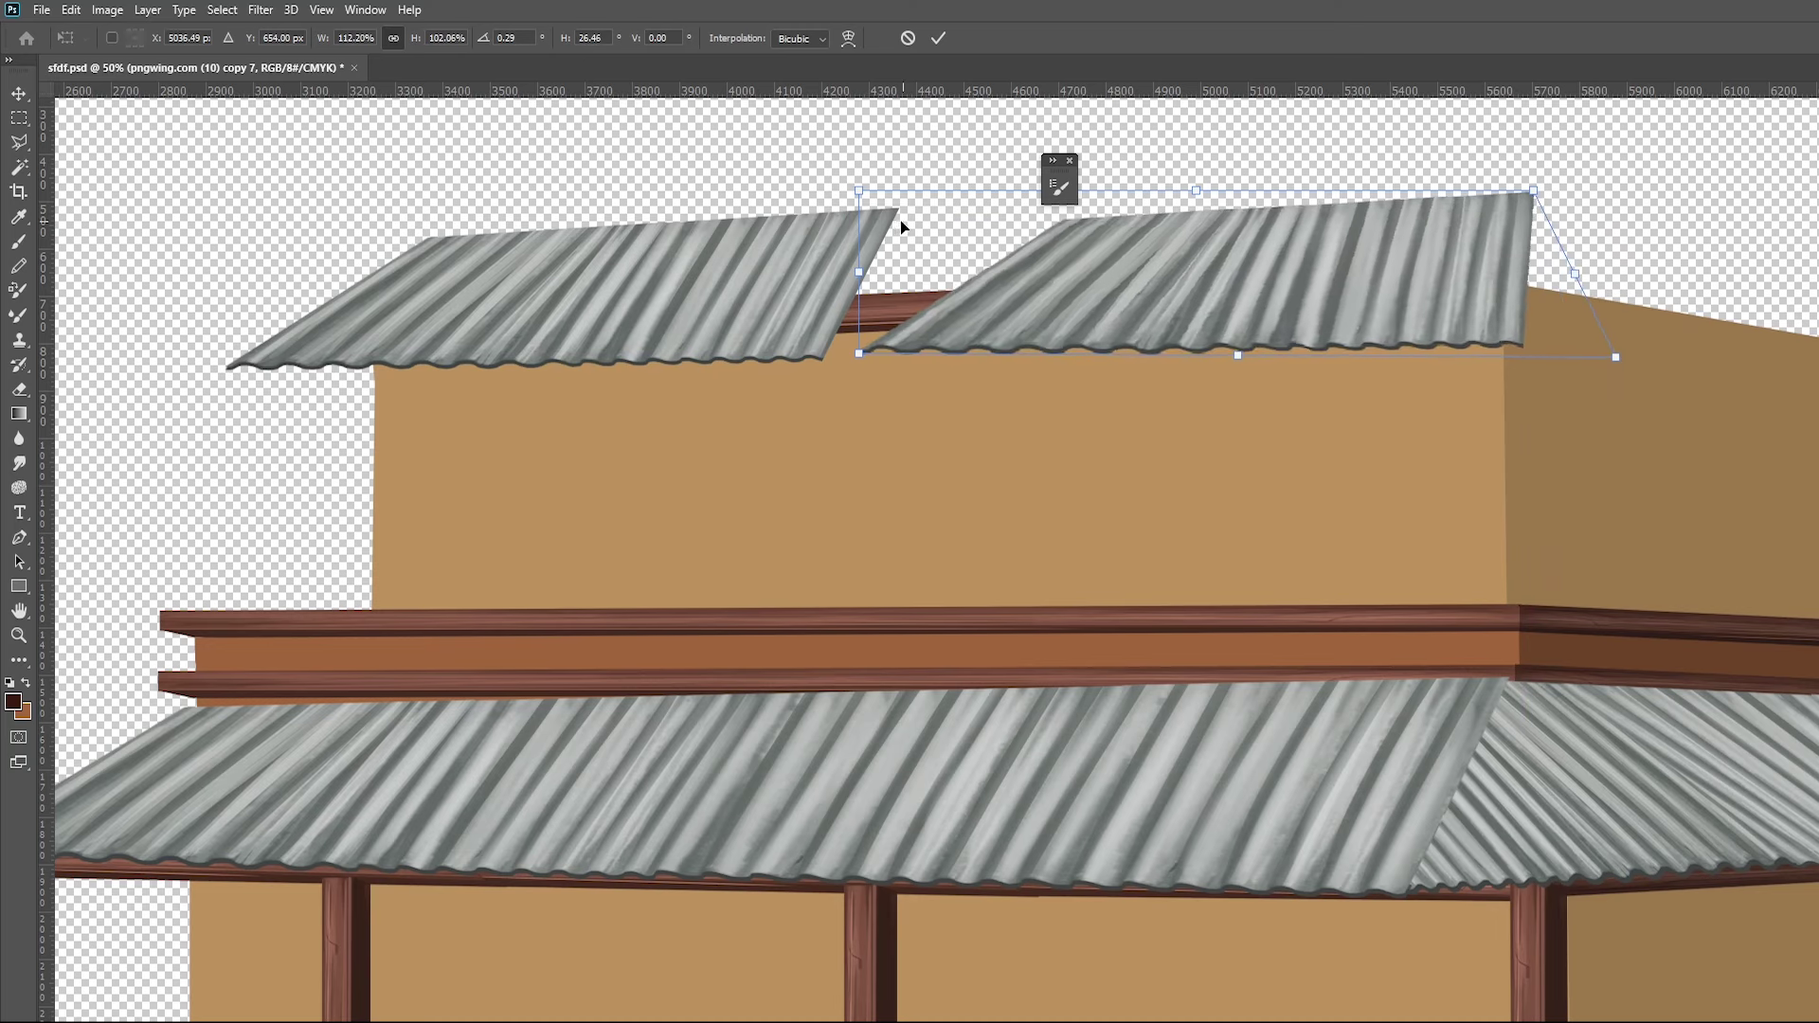
{"action": "left_click_drag", "start_coordinate": [1121, 275], "coordinate": [964, 296]}
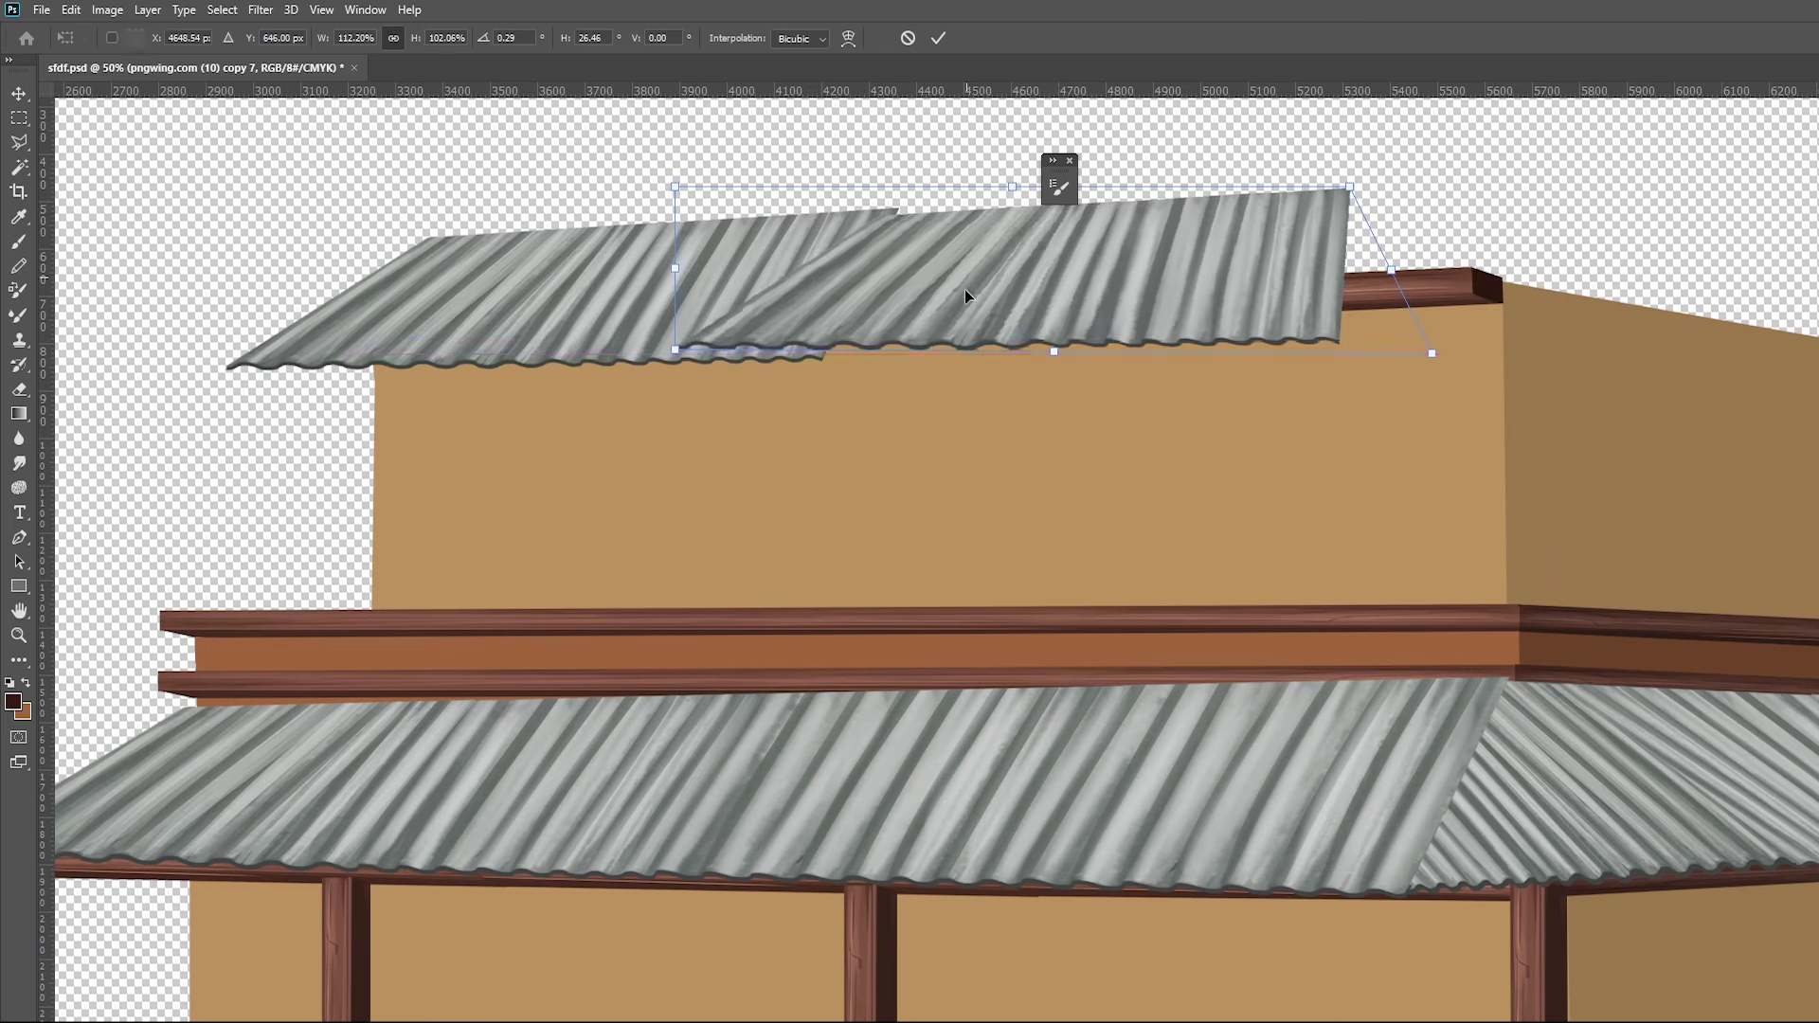
{"action": "key", "text": "ctrl+z"}
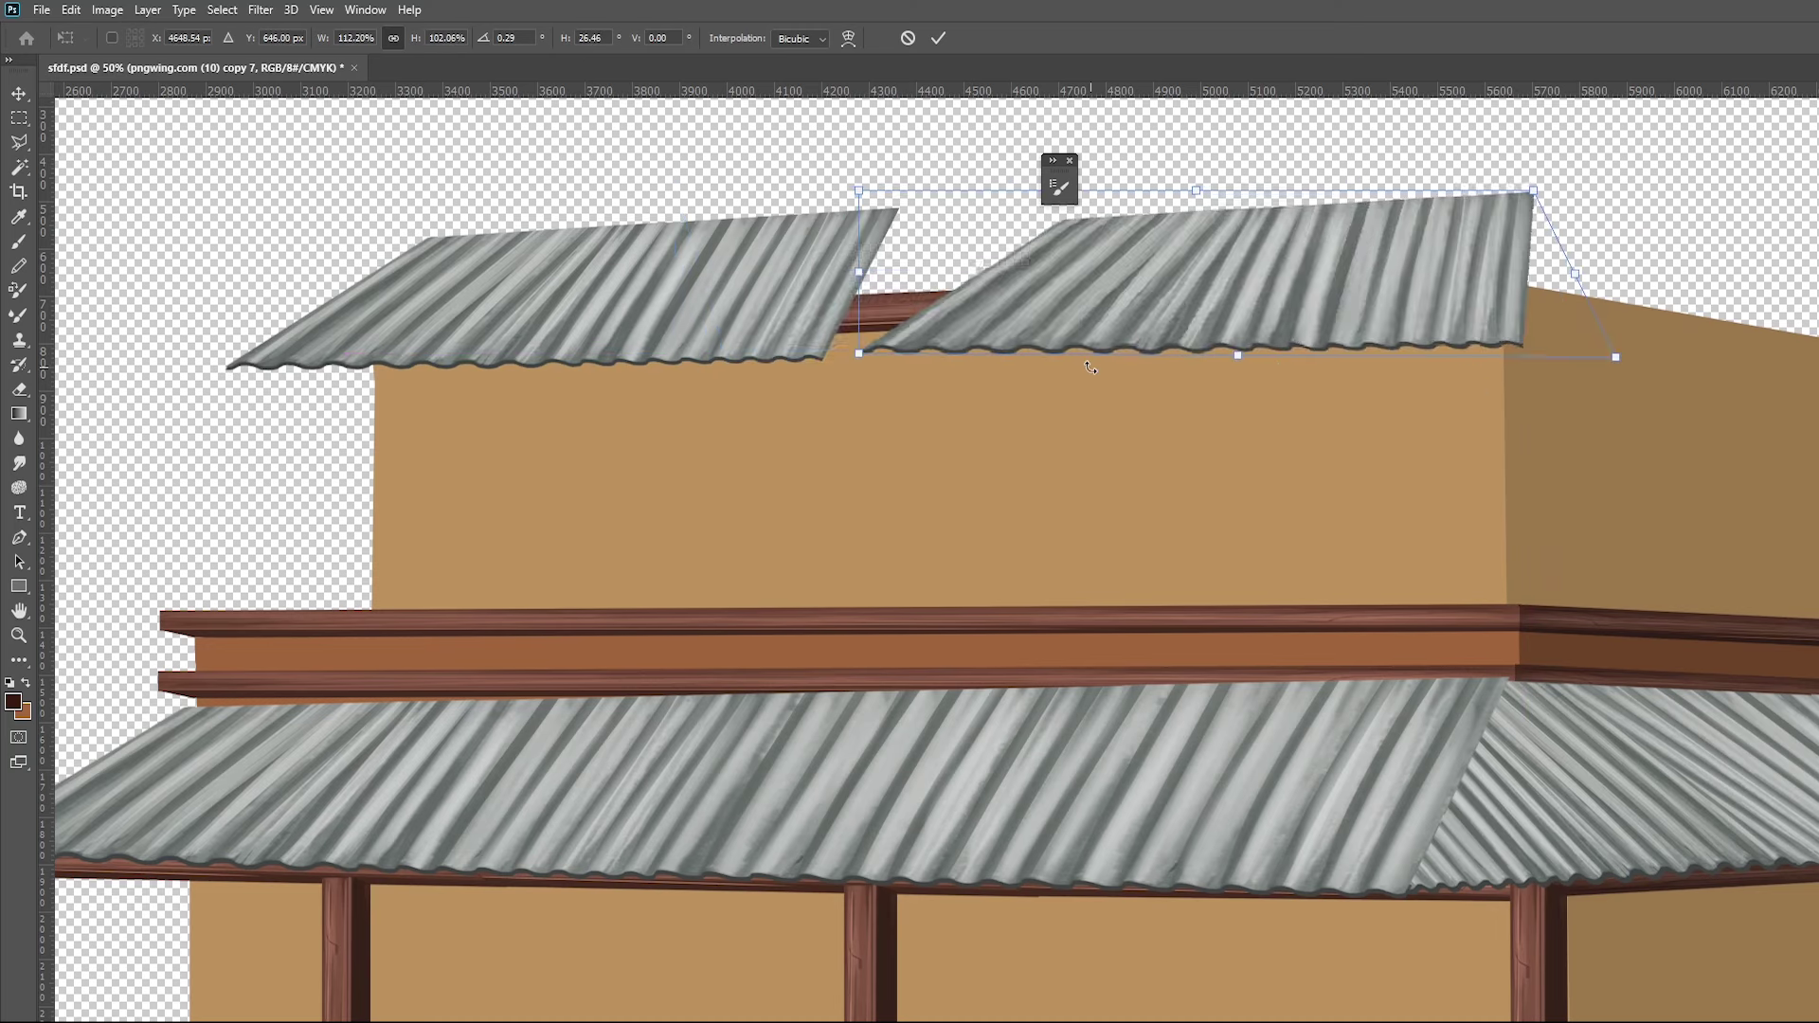
{"action": "key", "text": "ctrl+z"}
{"action": "key", "text": "ctrl+z"}
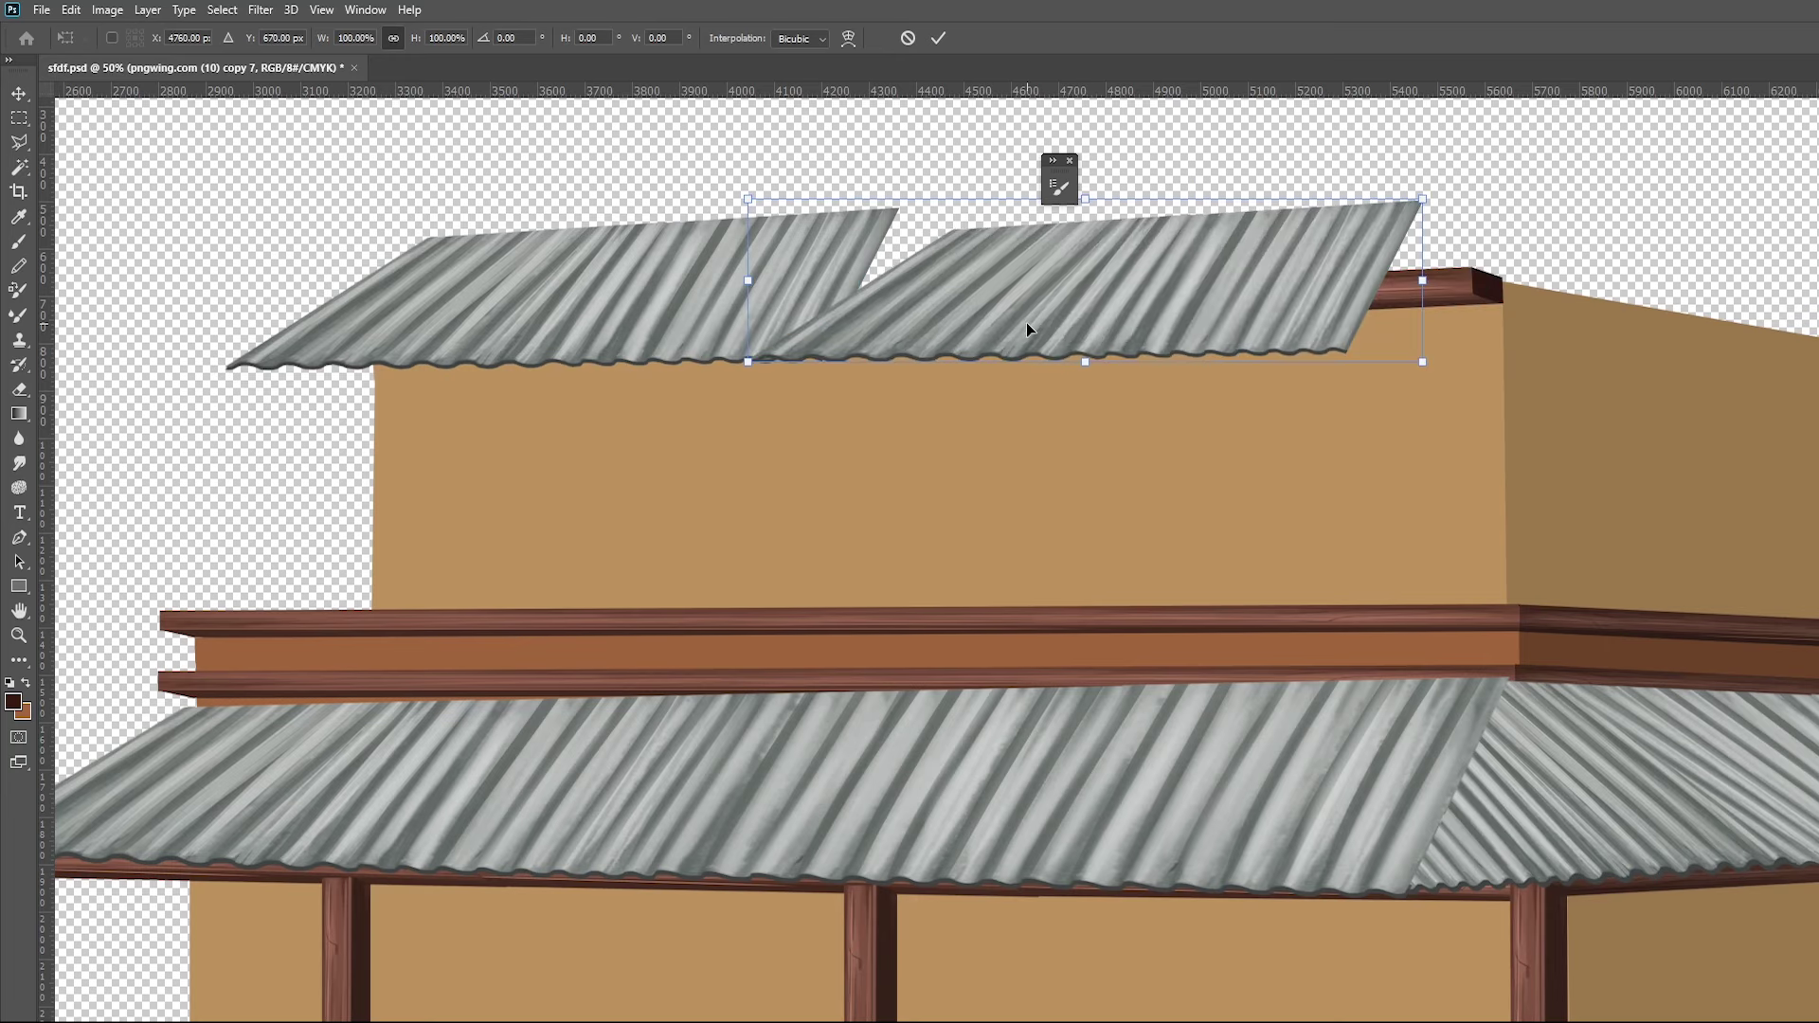
{"action": "key", "text": "Escape"}
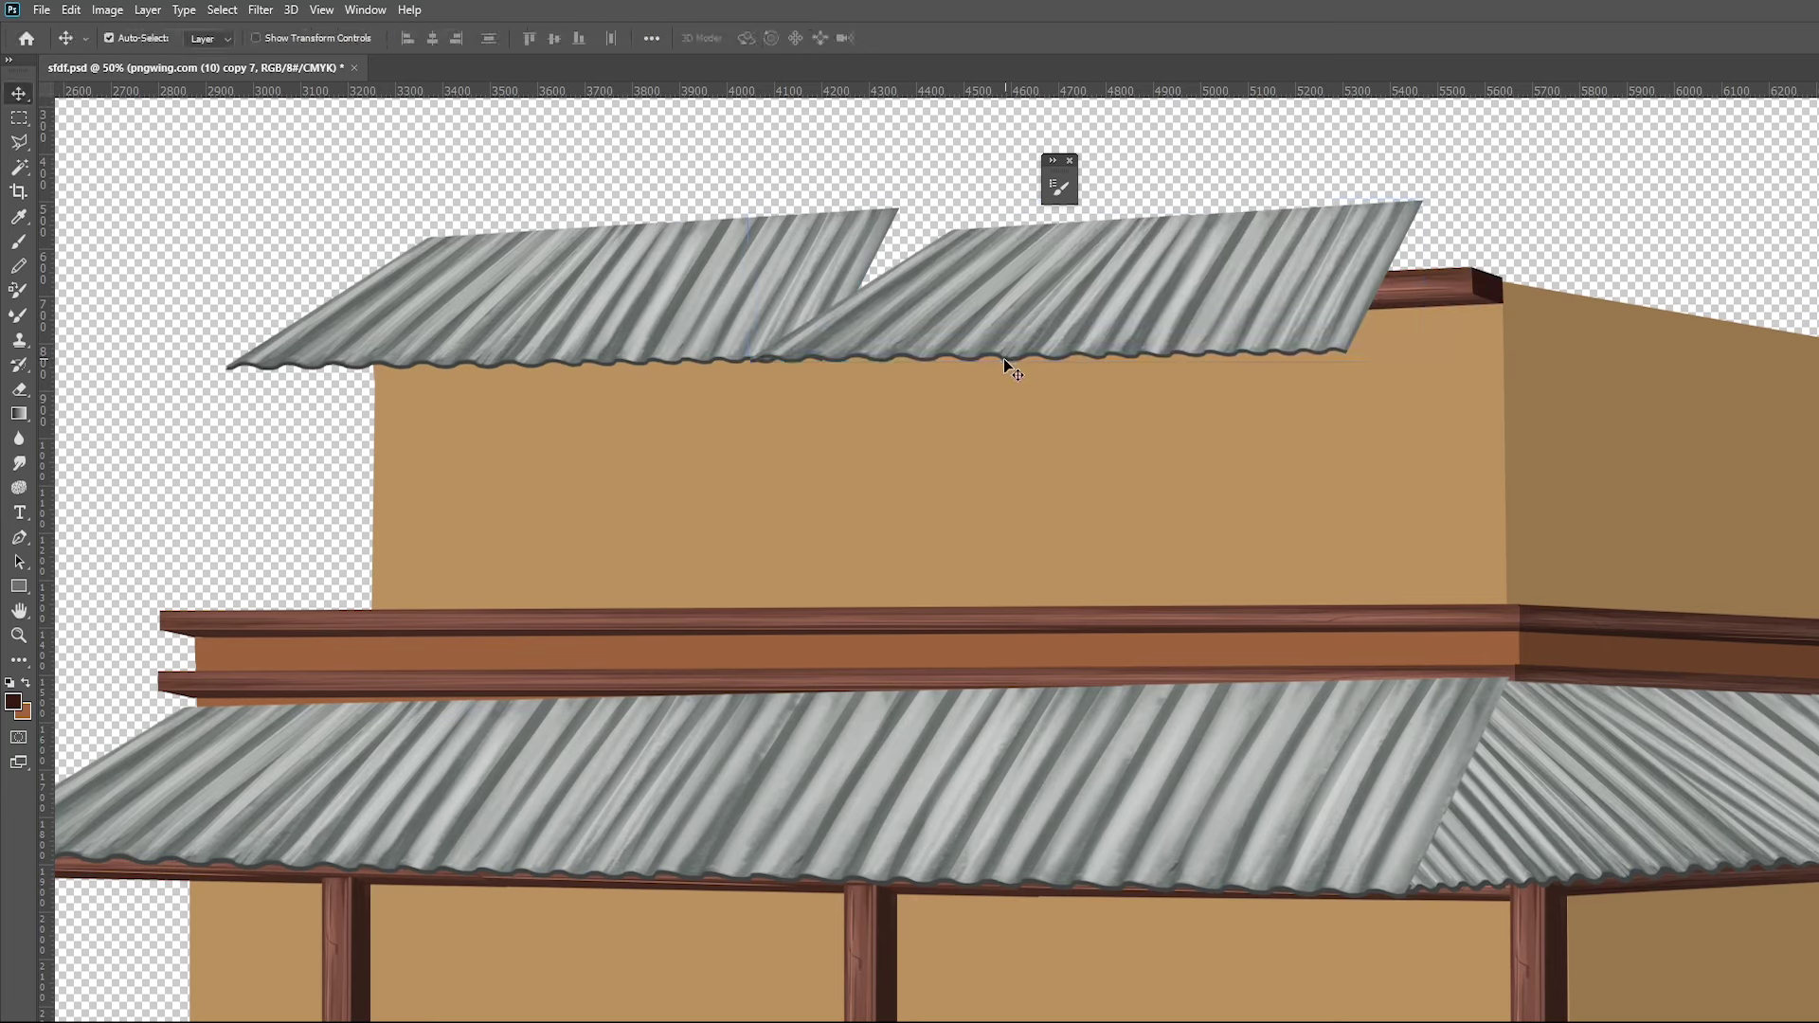
{"action": "key", "text": "ctrl+z"}
Restore the full upper roof by undoing the cut and nudge it back into place
{"action": "key", "text": "ctrl+z"}
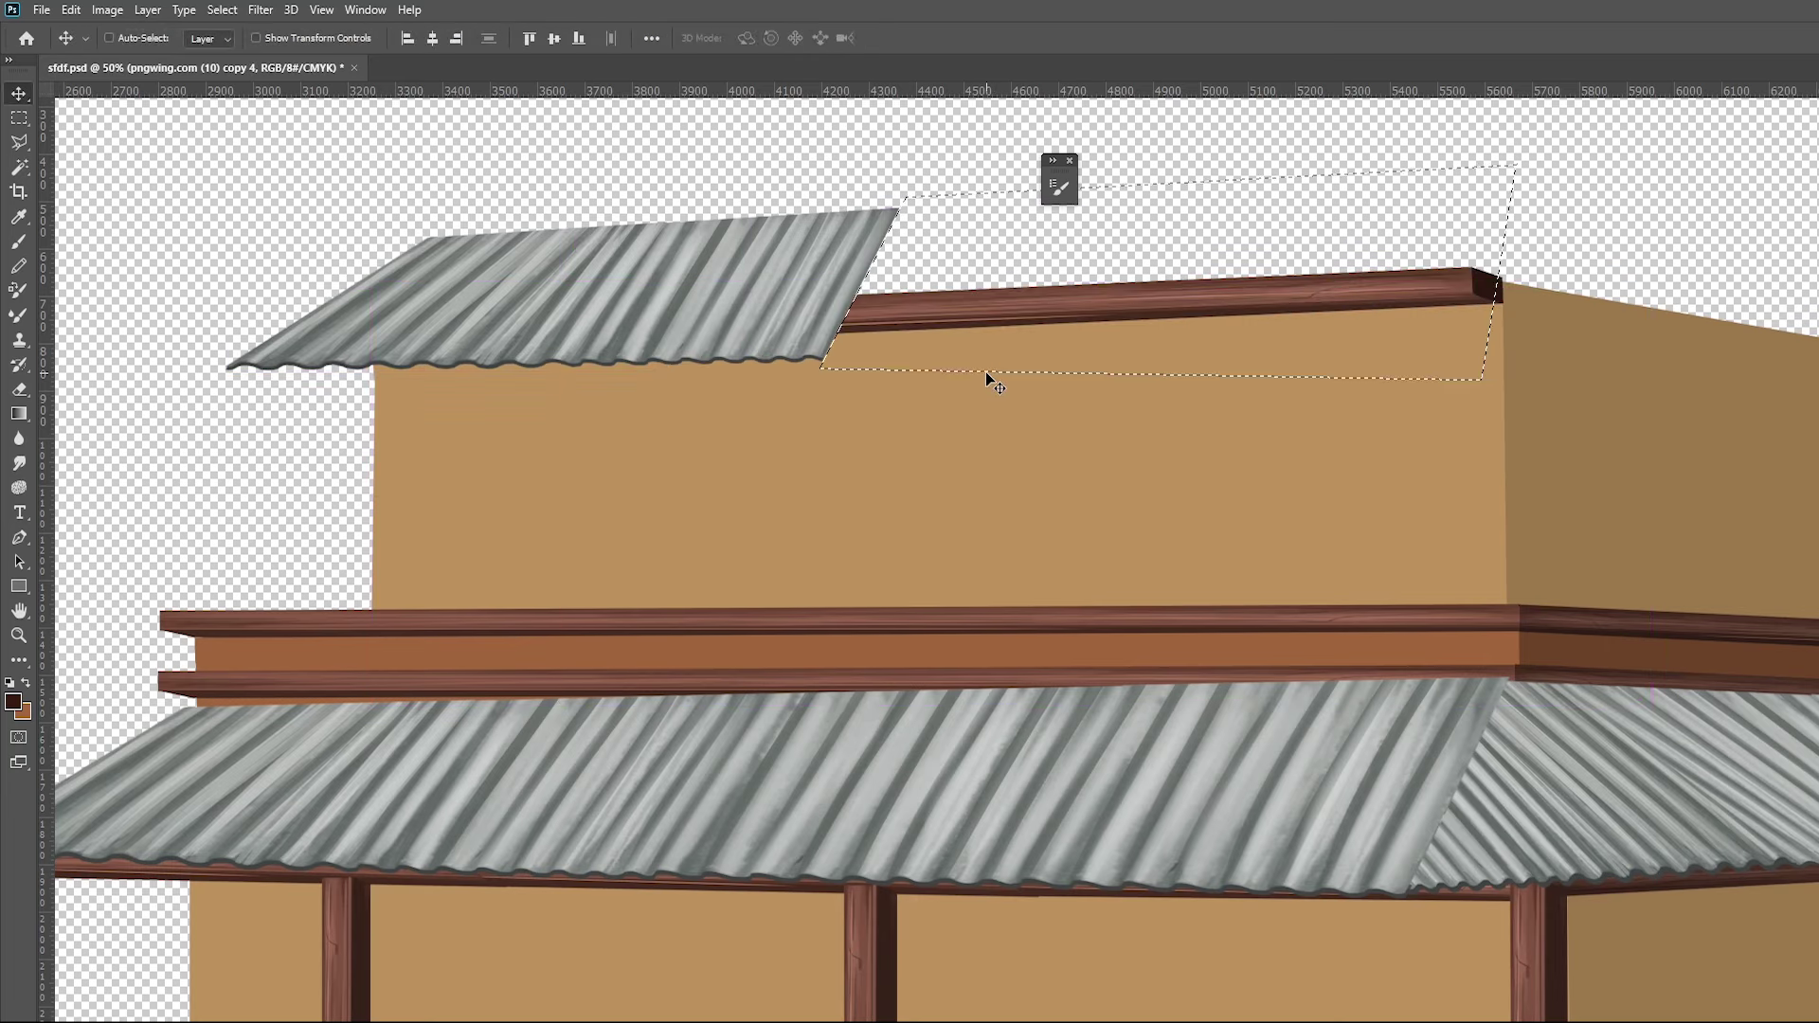
{"action": "key", "text": "ctrl+z"}
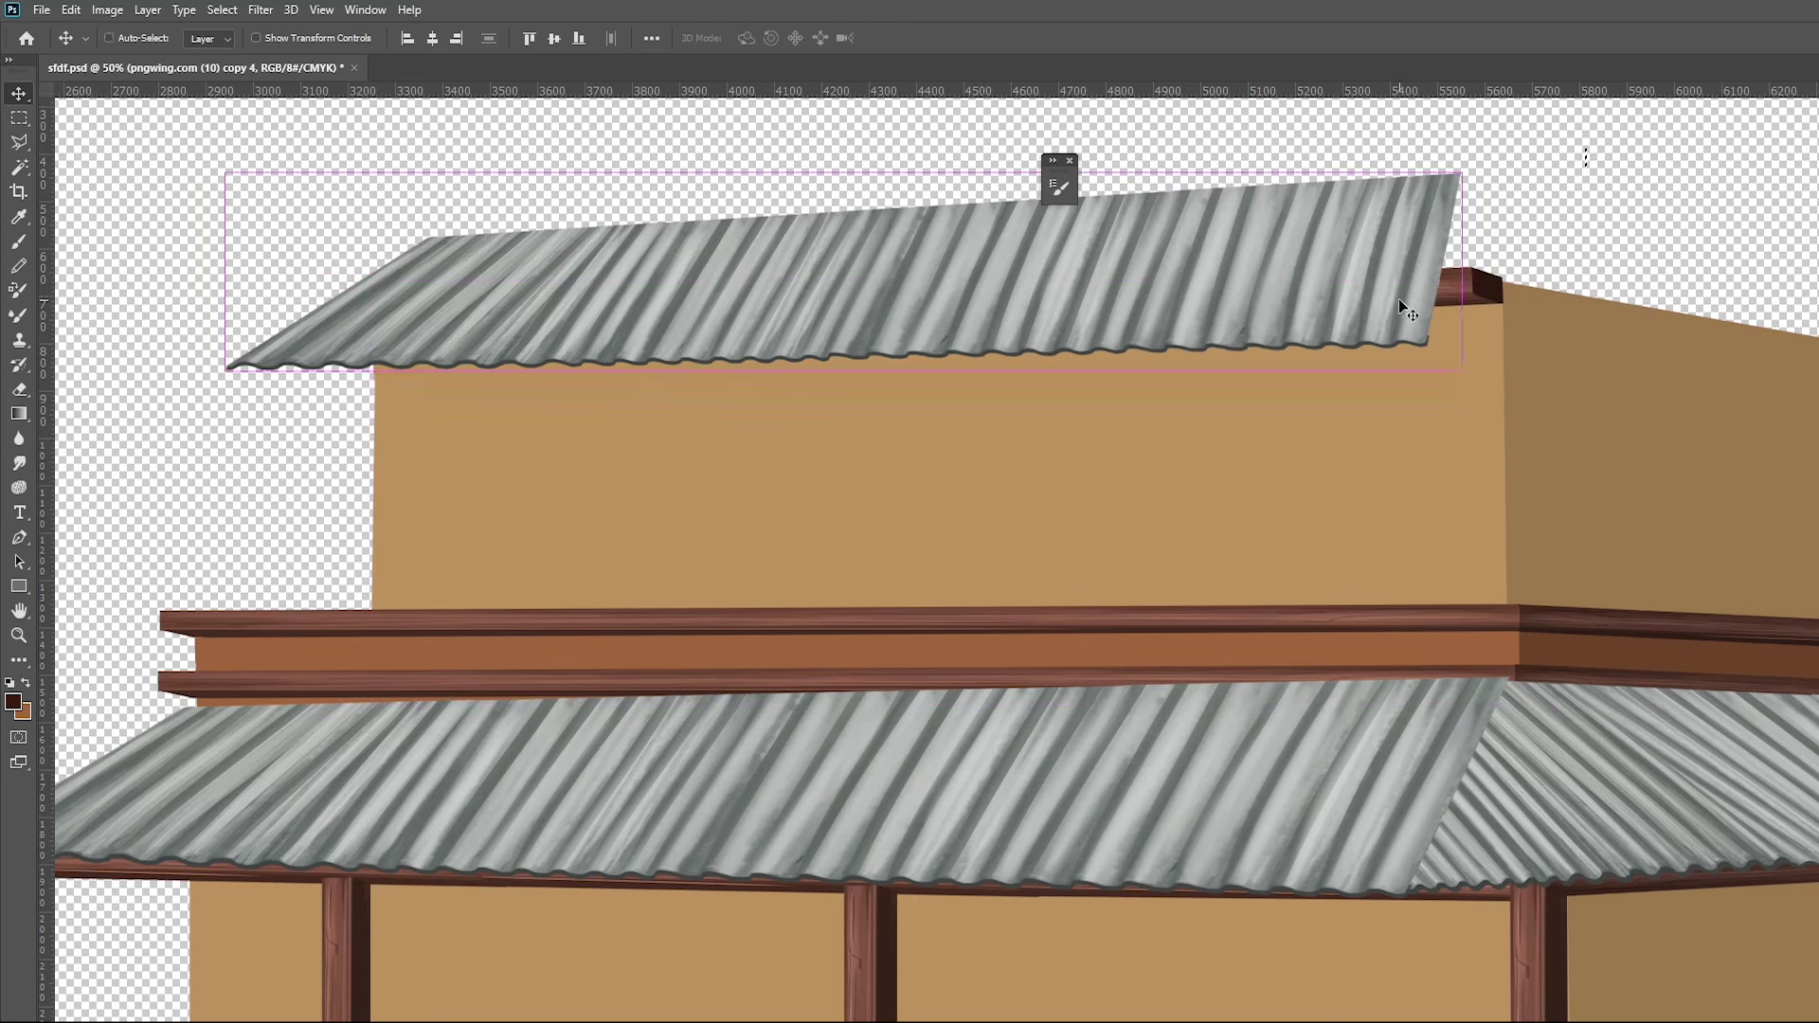
{"action": "key", "text": "ctrl+t"}
{"action": "left_click", "coordinate": [1193, 489]}
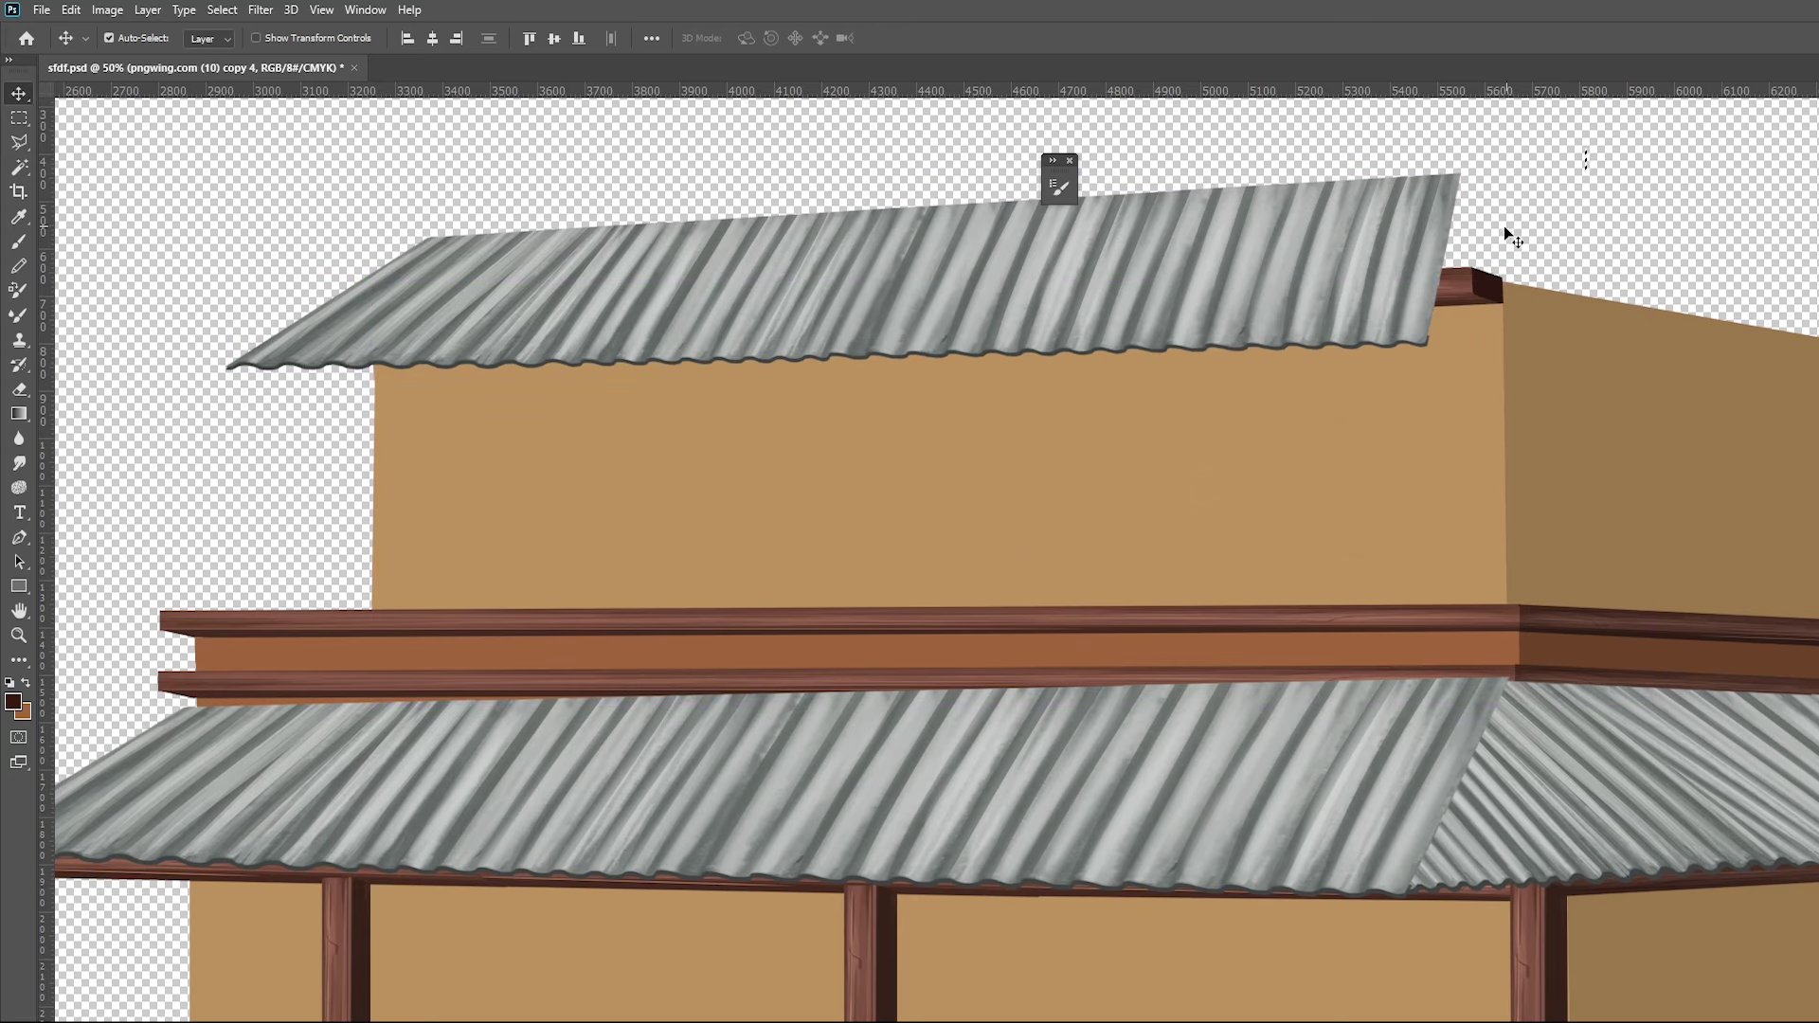
{"action": "left_click_drag", "start_coordinate": [1418, 253], "coordinate": [1428, 268]}
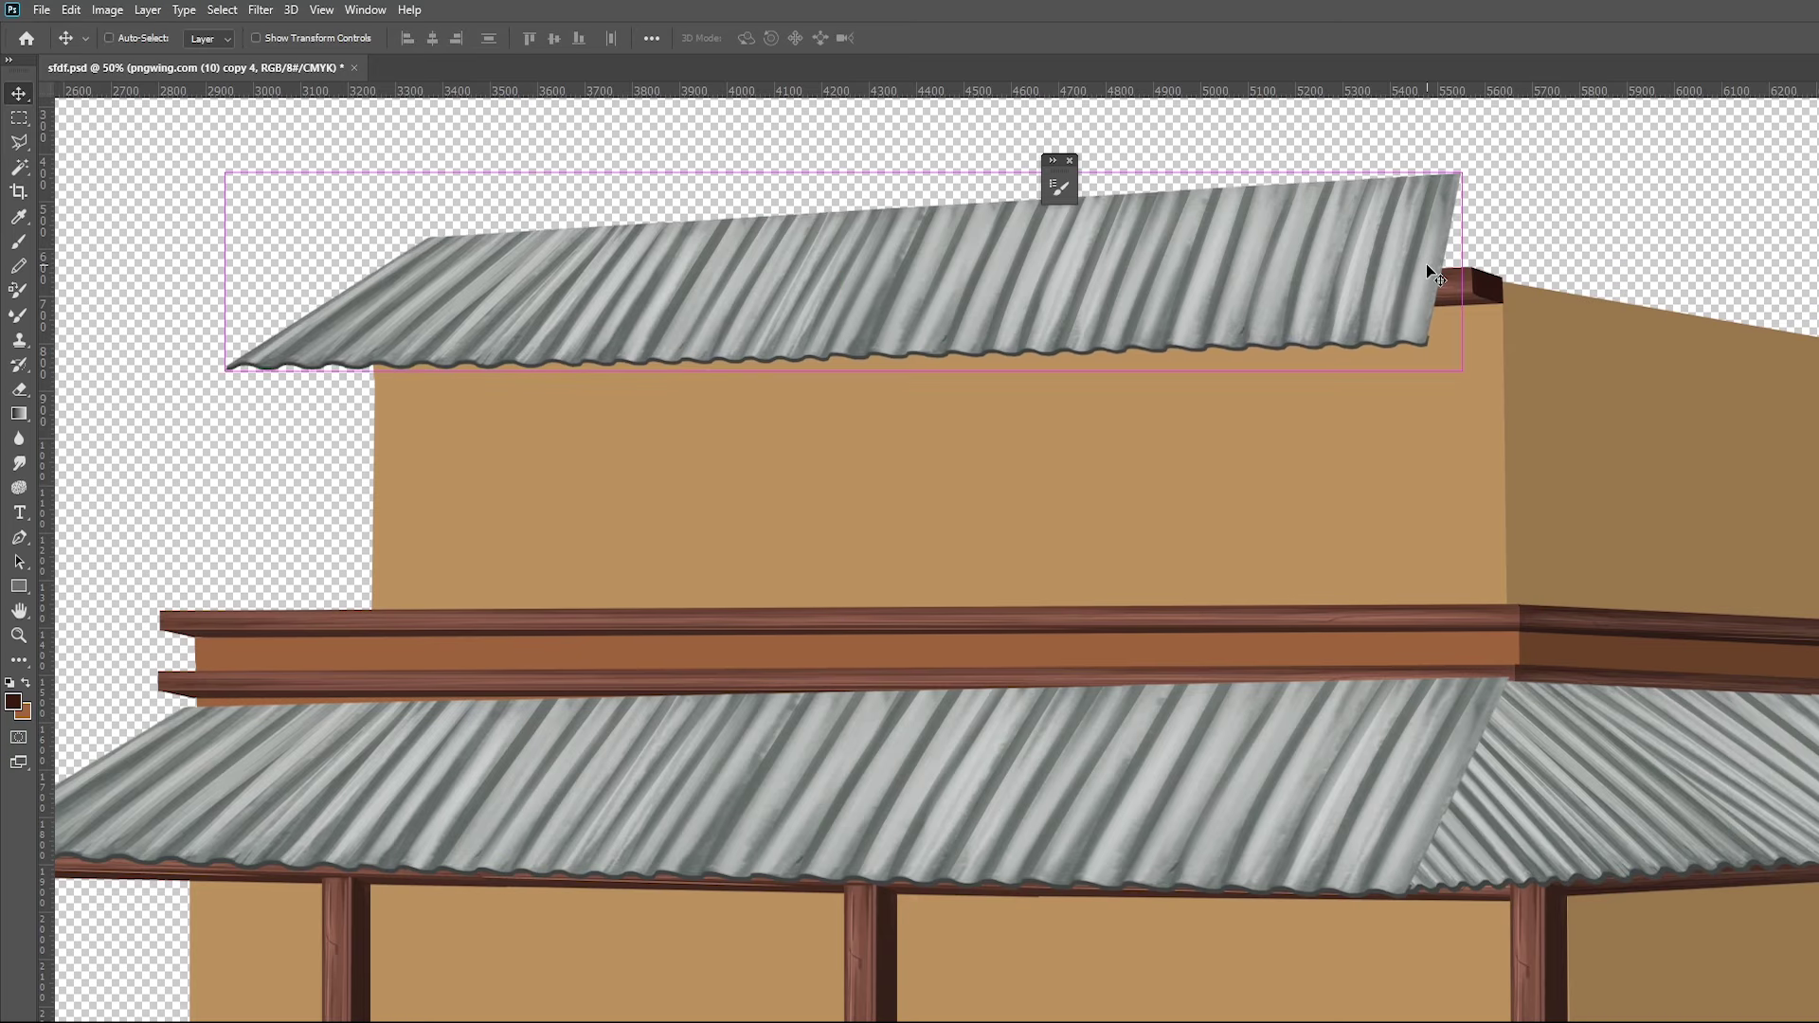
Stretch the upper roof's top-right corner outward and raise its lower-right corner
{"action": "key", "text": "t"}
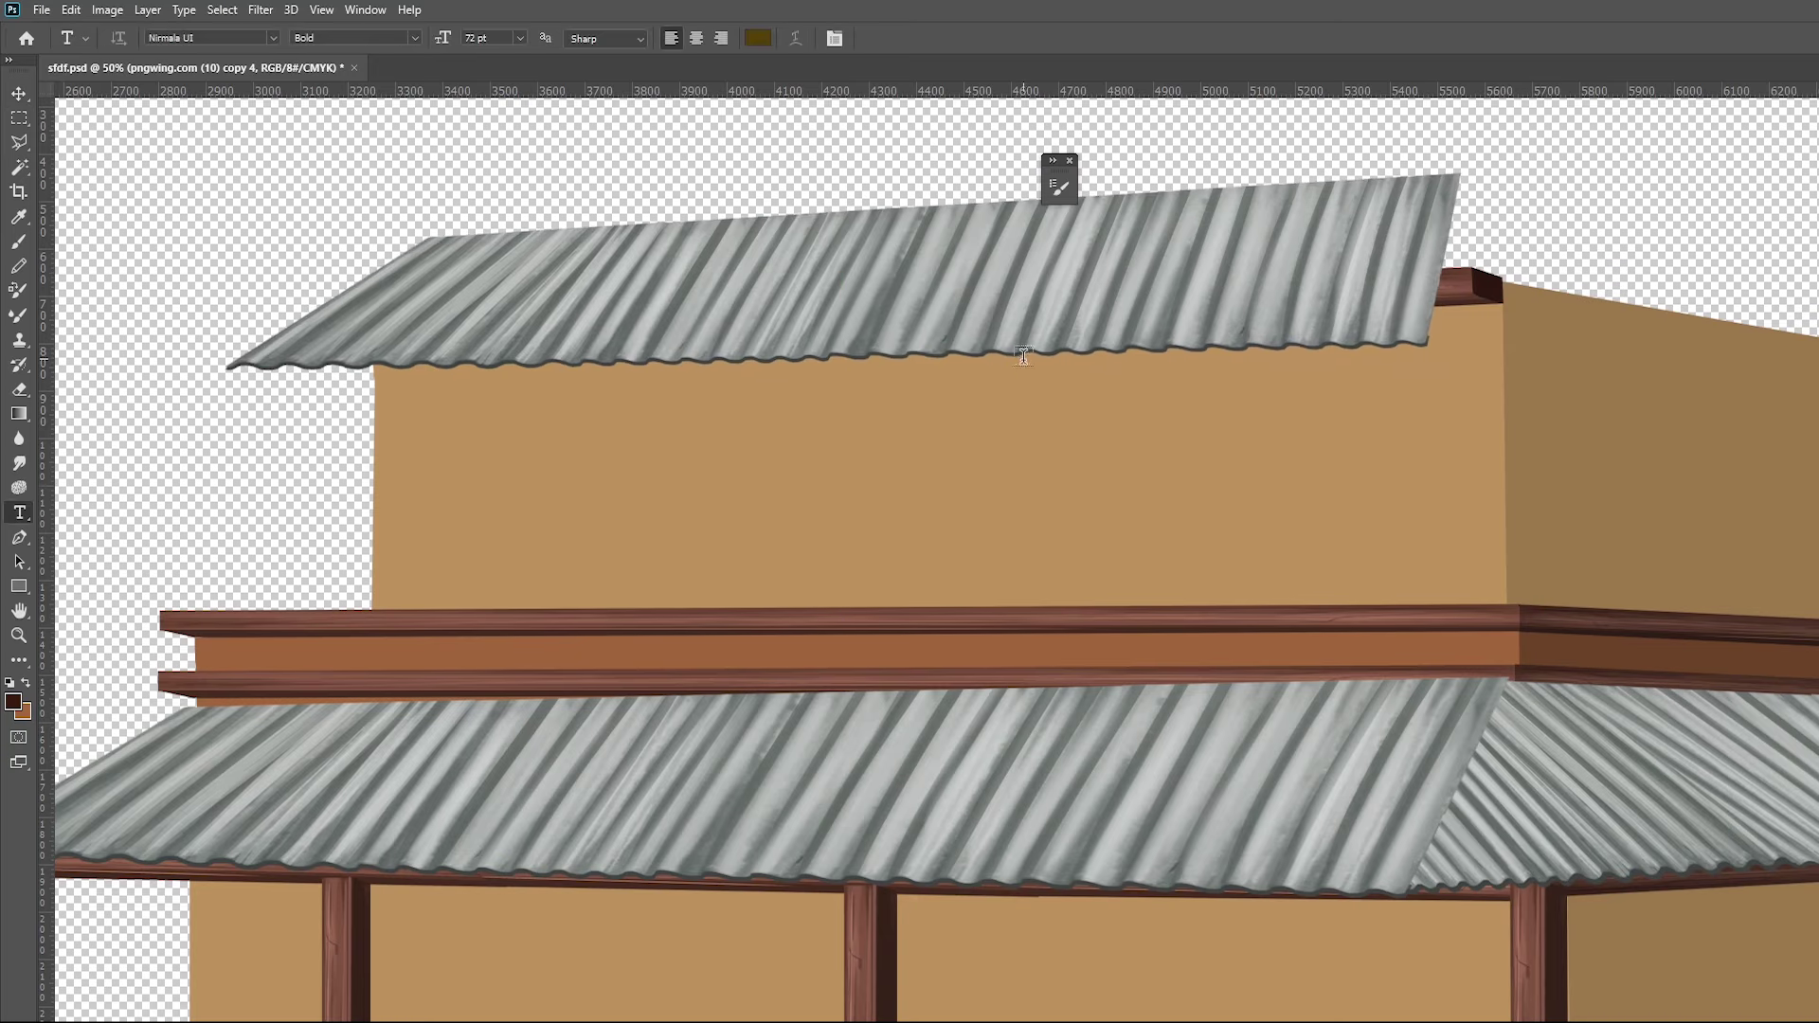
{"action": "key", "text": "ctrl+t"}
{"action": "left_click_drag", "start_coordinate": [1458, 175], "coordinate": [1493, 186]}
{"action": "mouse_move", "coordinate": [1460, 370]}
{"action": "left_mouse_down"}
{"action": "mouse_move", "coordinate": [1464, 341]}
{"action": "mouse_move", "coordinate": [1481, 358]}
{"action": "left_mouse_up"}
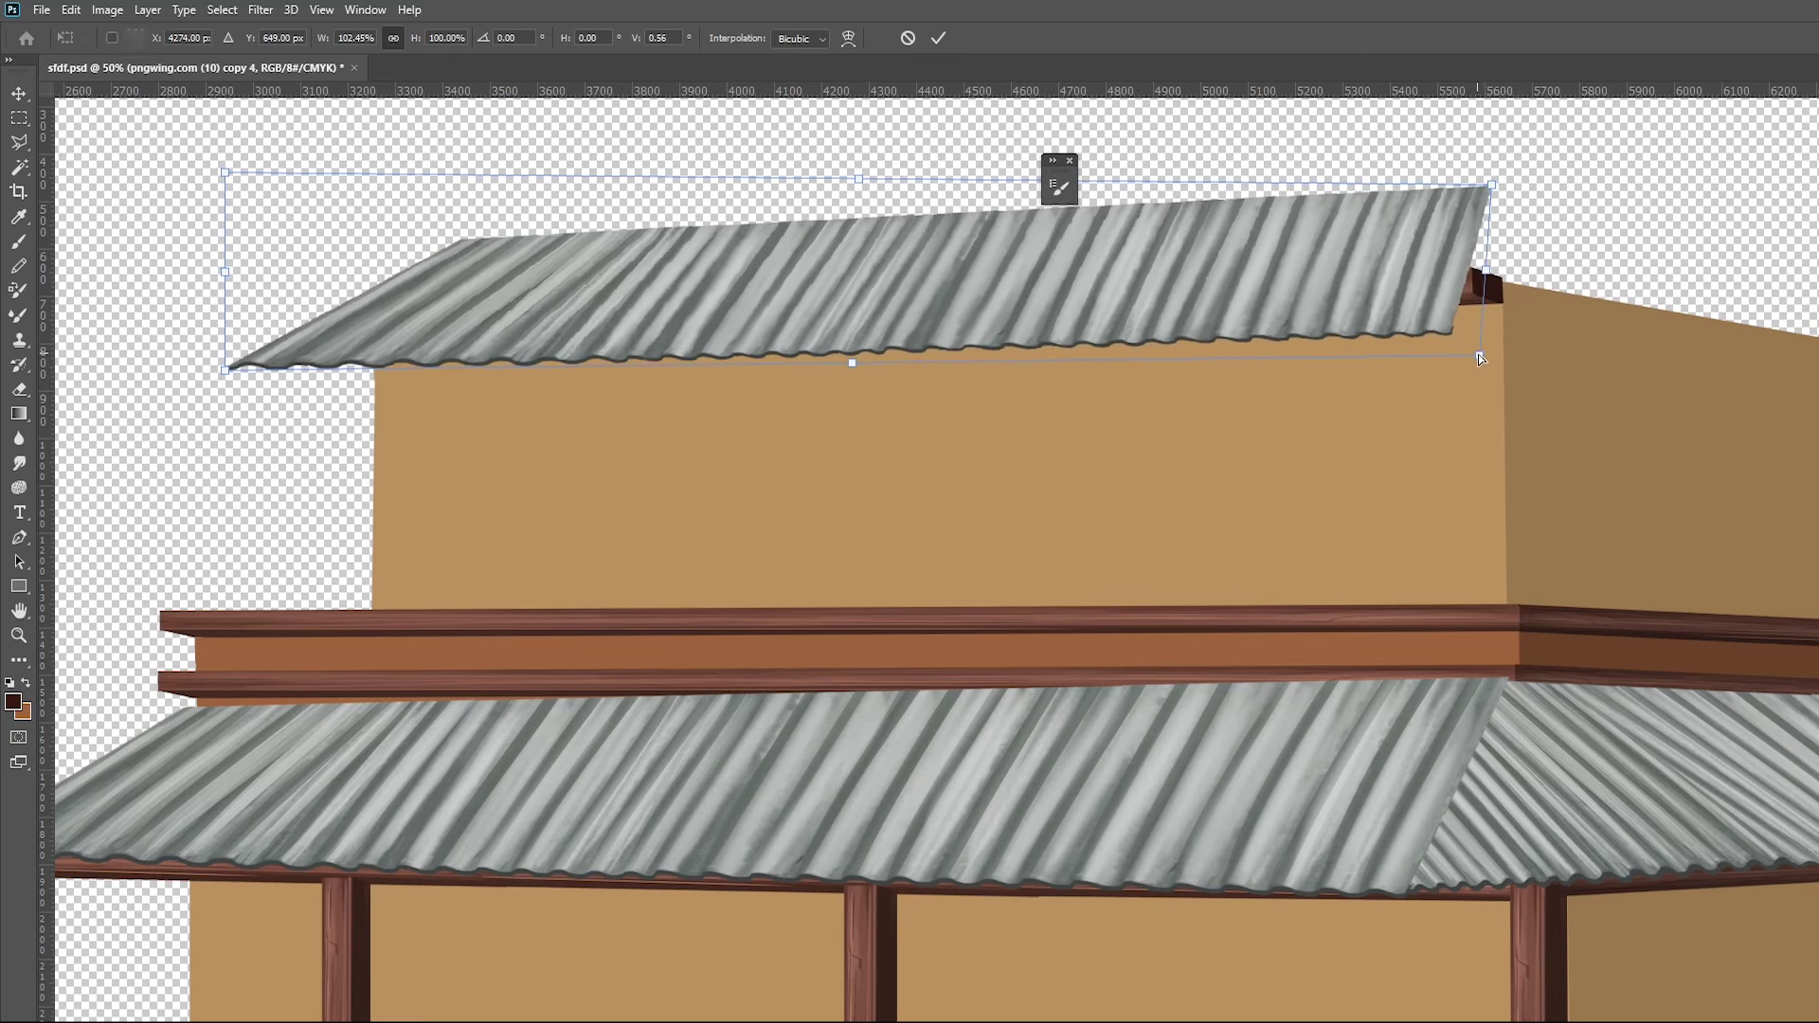
{"action": "key", "text": "Return"}
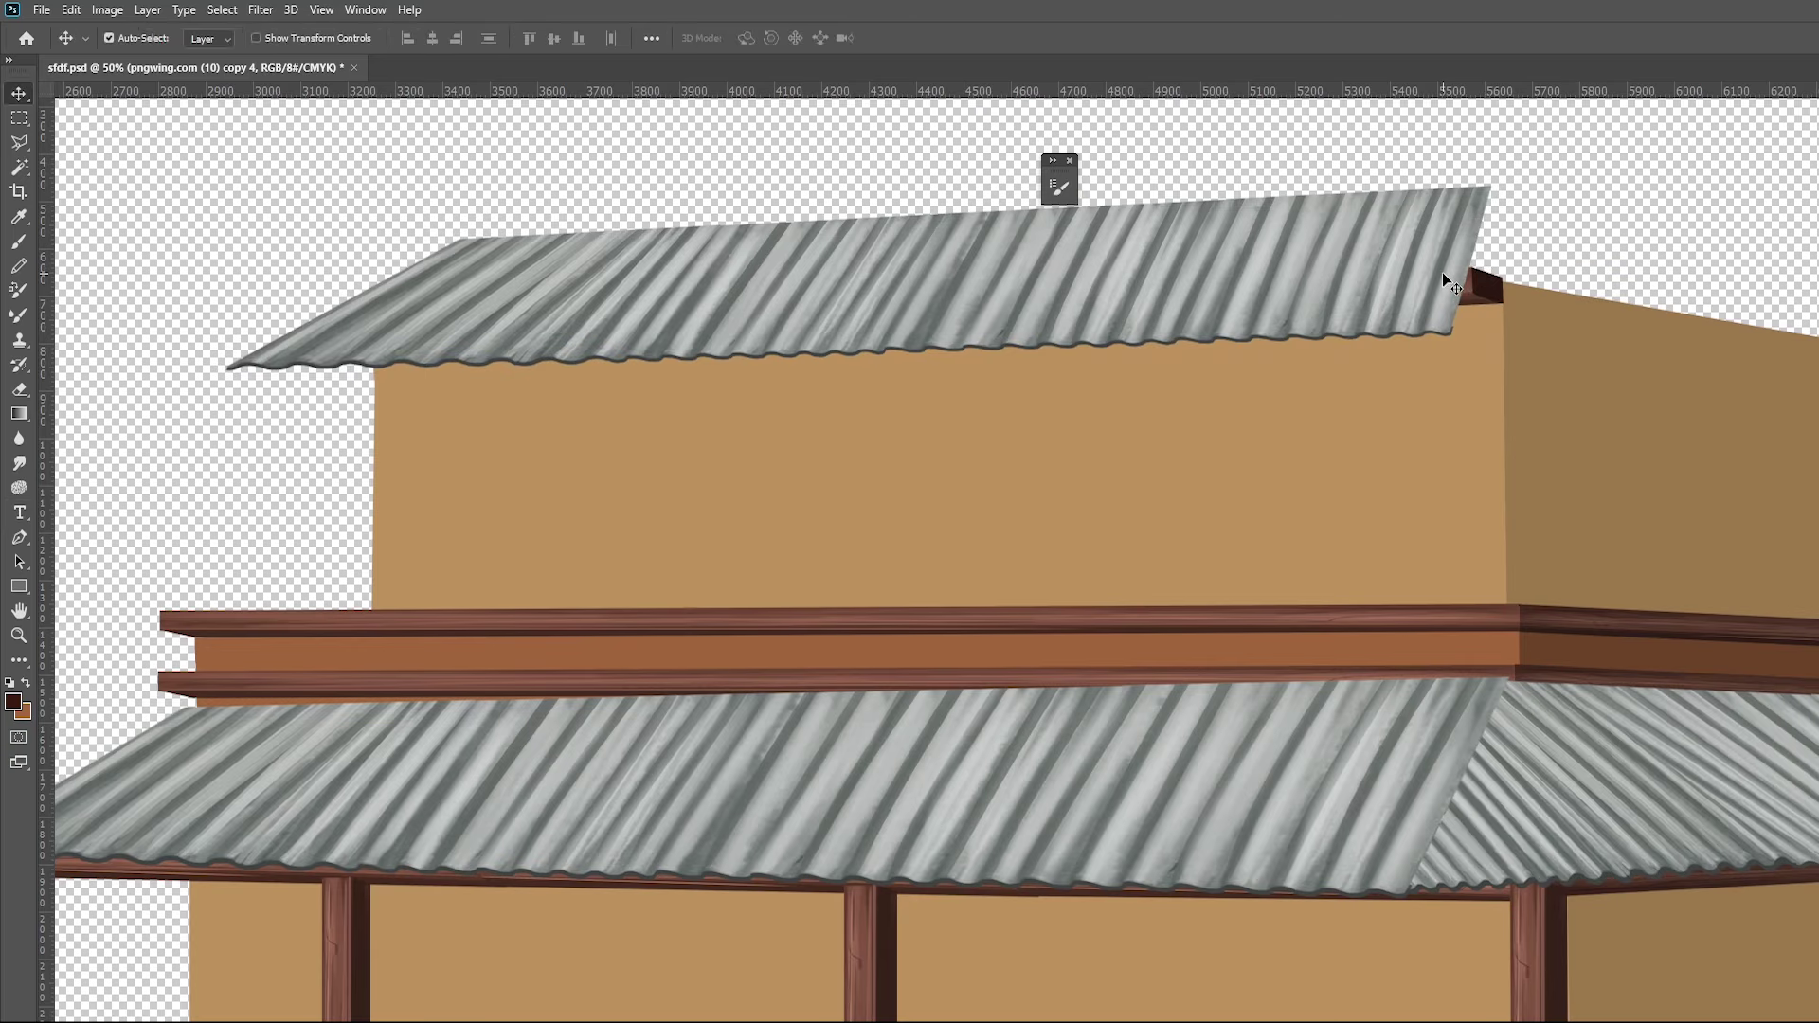
Move the upper roof onto the ledge and tilt its lower edge to match
{"action": "left_click_drag", "start_coordinate": [1404, 288], "coordinate": [1463, 260]}
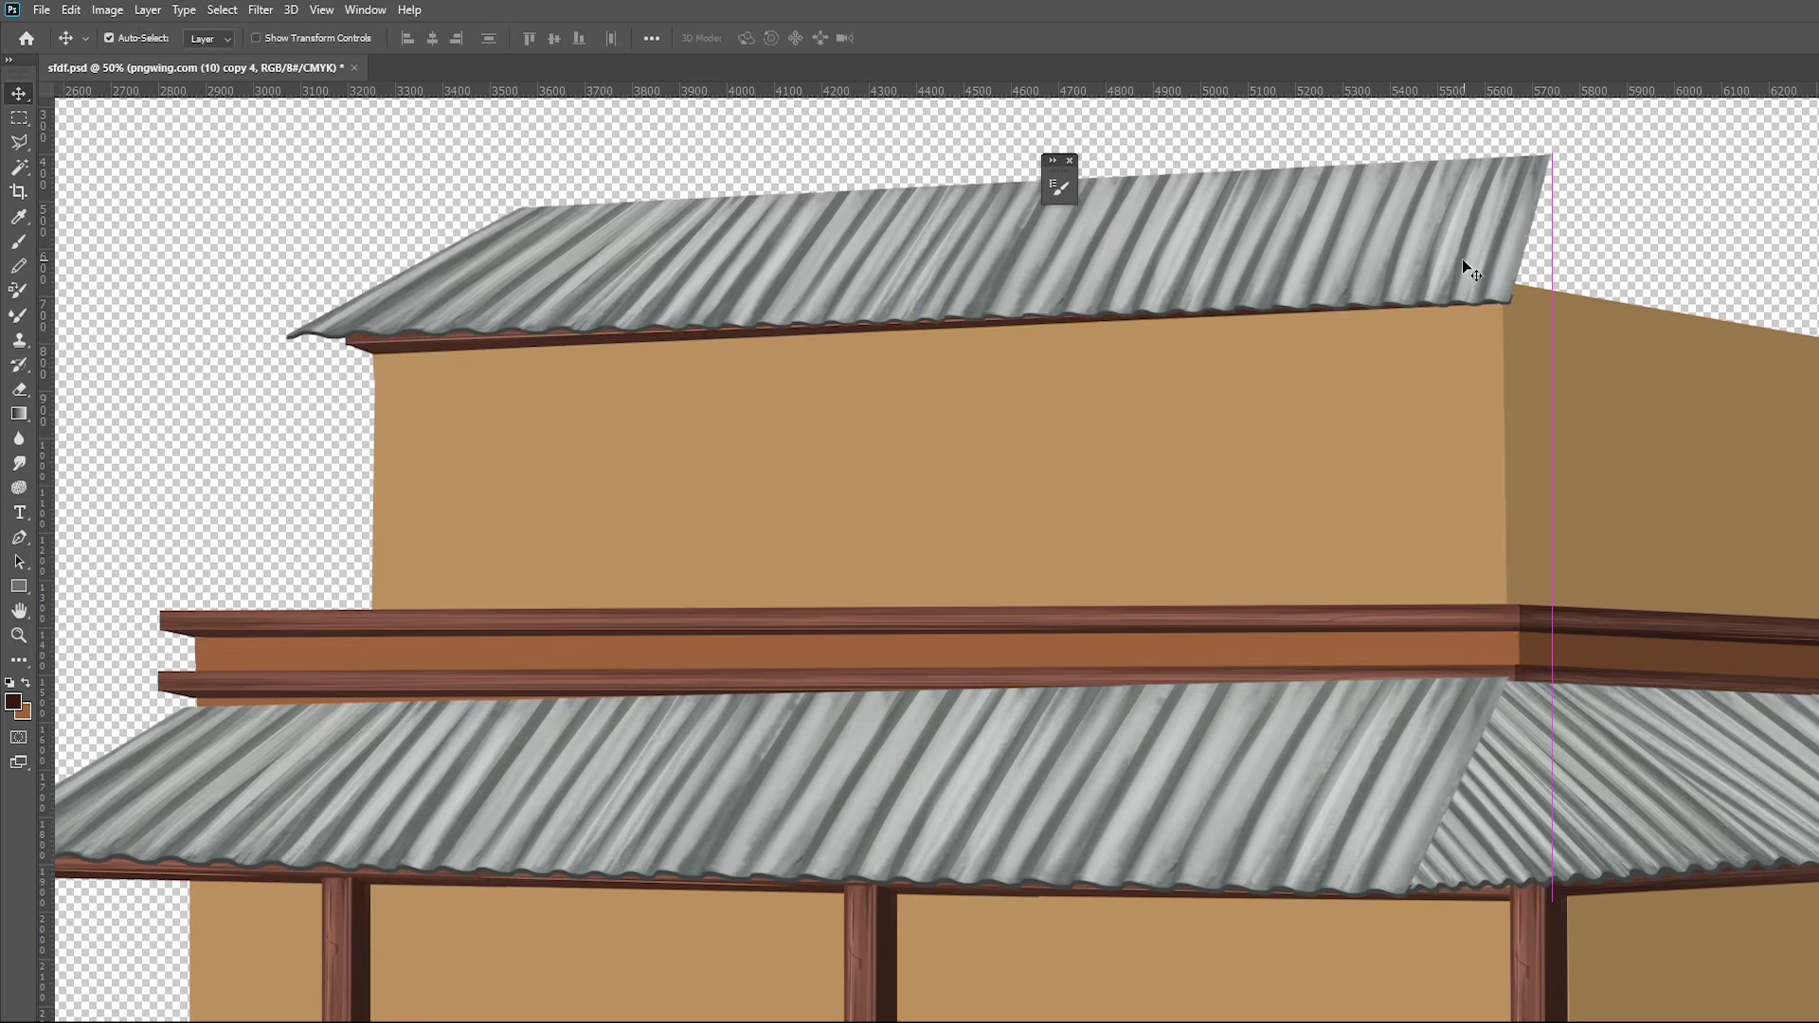
{"action": "key", "text": "ctrl+t"}
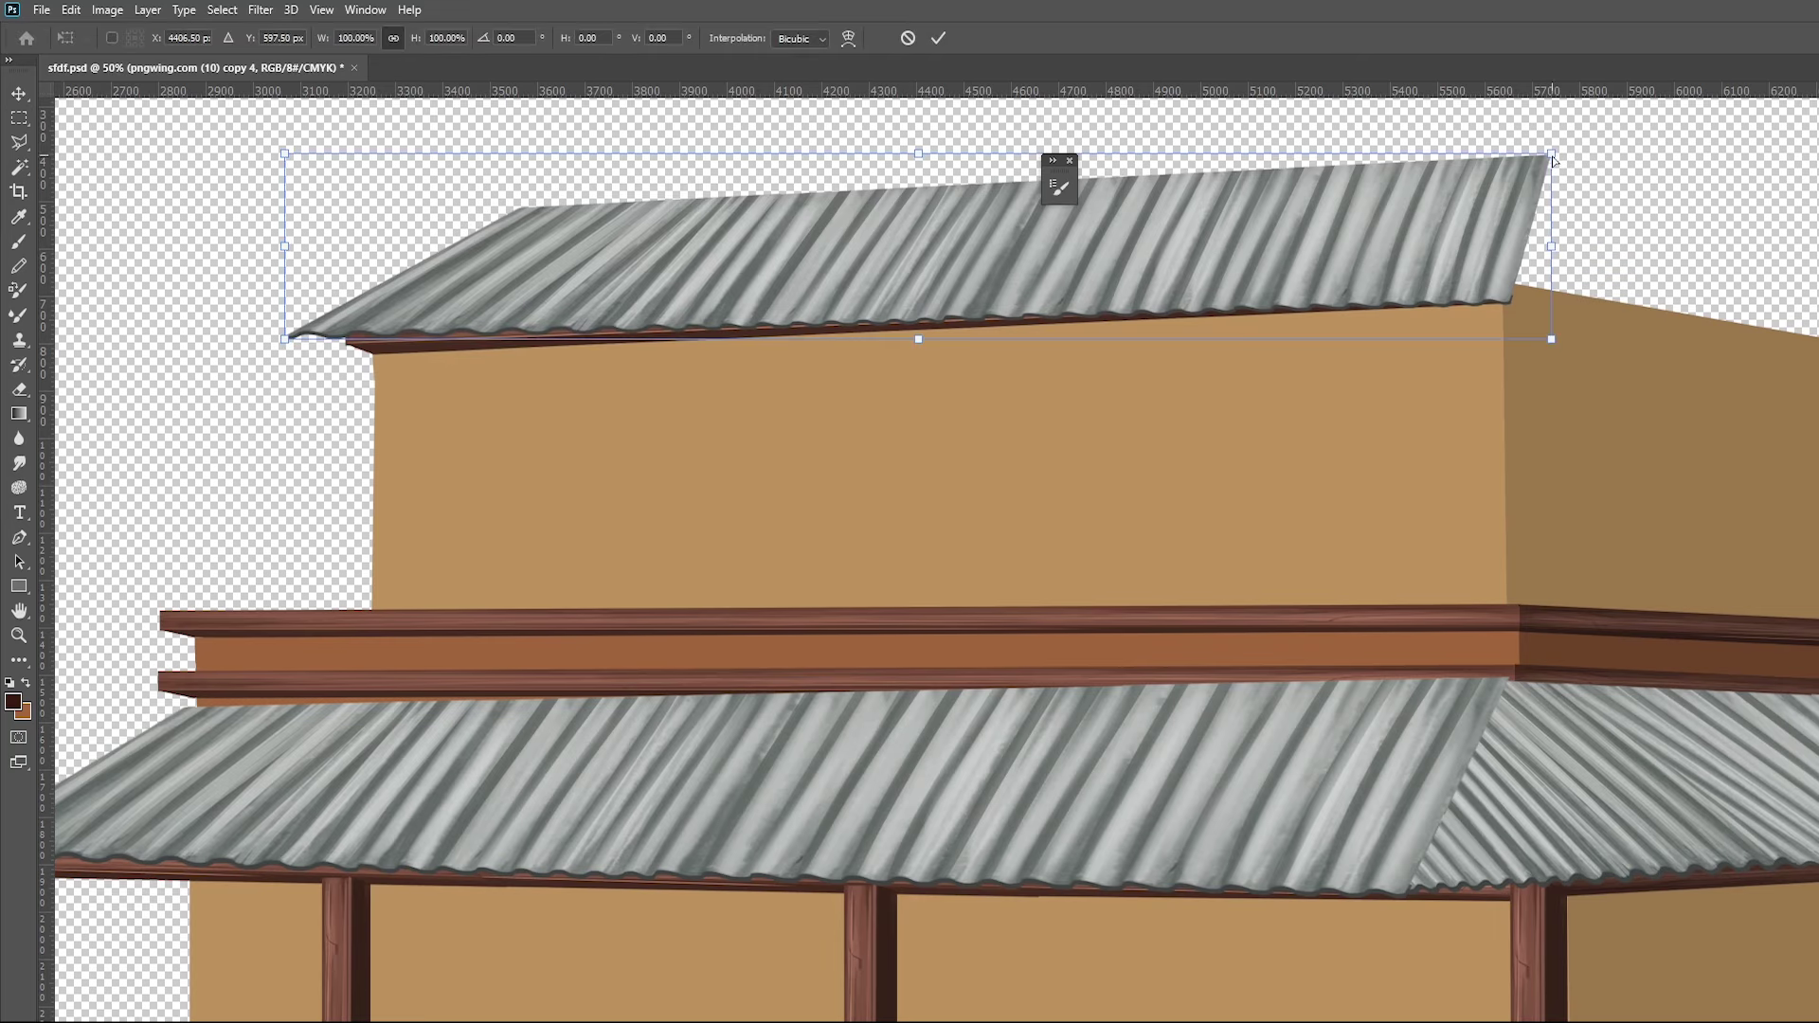
{"action": "left_click_drag", "start_coordinate": [1548, 157], "coordinate": [1536, 165]}
{"action": "mouse_move", "coordinate": [1552, 339]}
{"action": "left_mouse_down"}
{"action": "mouse_move", "coordinate": [1565, 322]}
{"action": "mouse_move", "coordinate": [1494, 292]}
{"action": "mouse_move", "coordinate": [1469, 286]}
{"action": "mouse_move", "coordinate": [1449, 313]}
{"action": "left_mouse_up"}
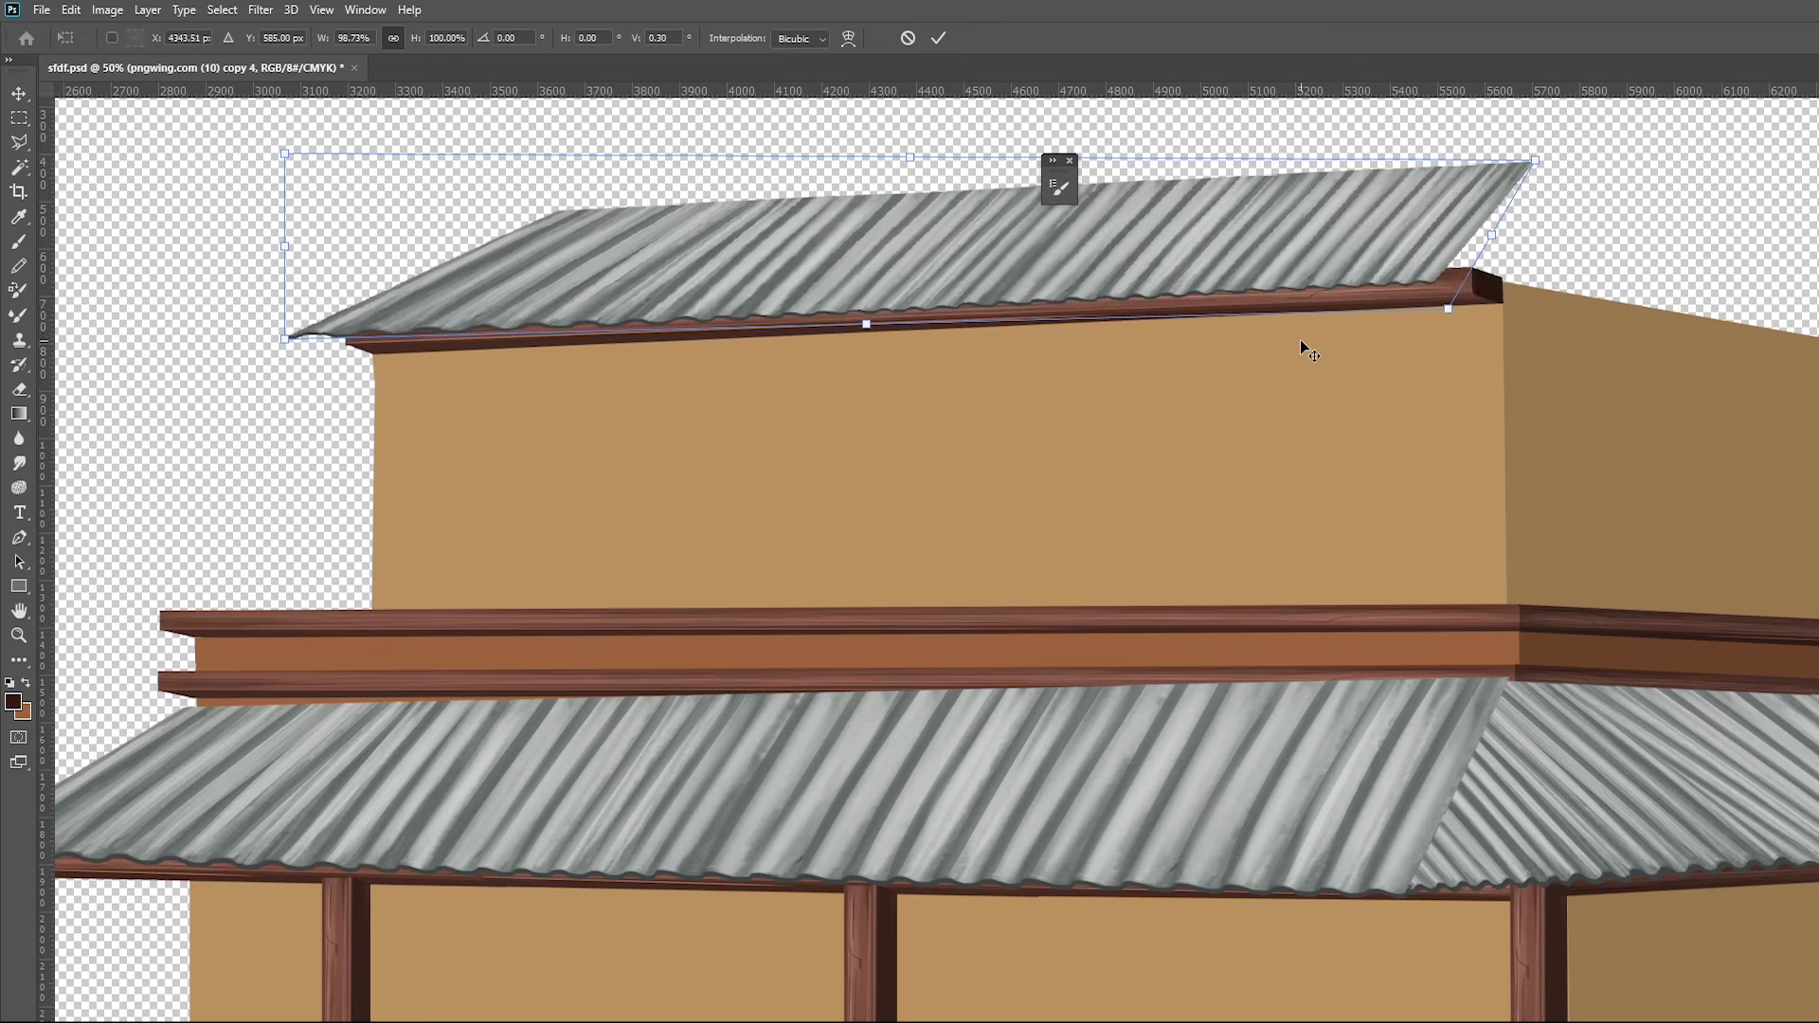
{"action": "key", "text": "Return"}
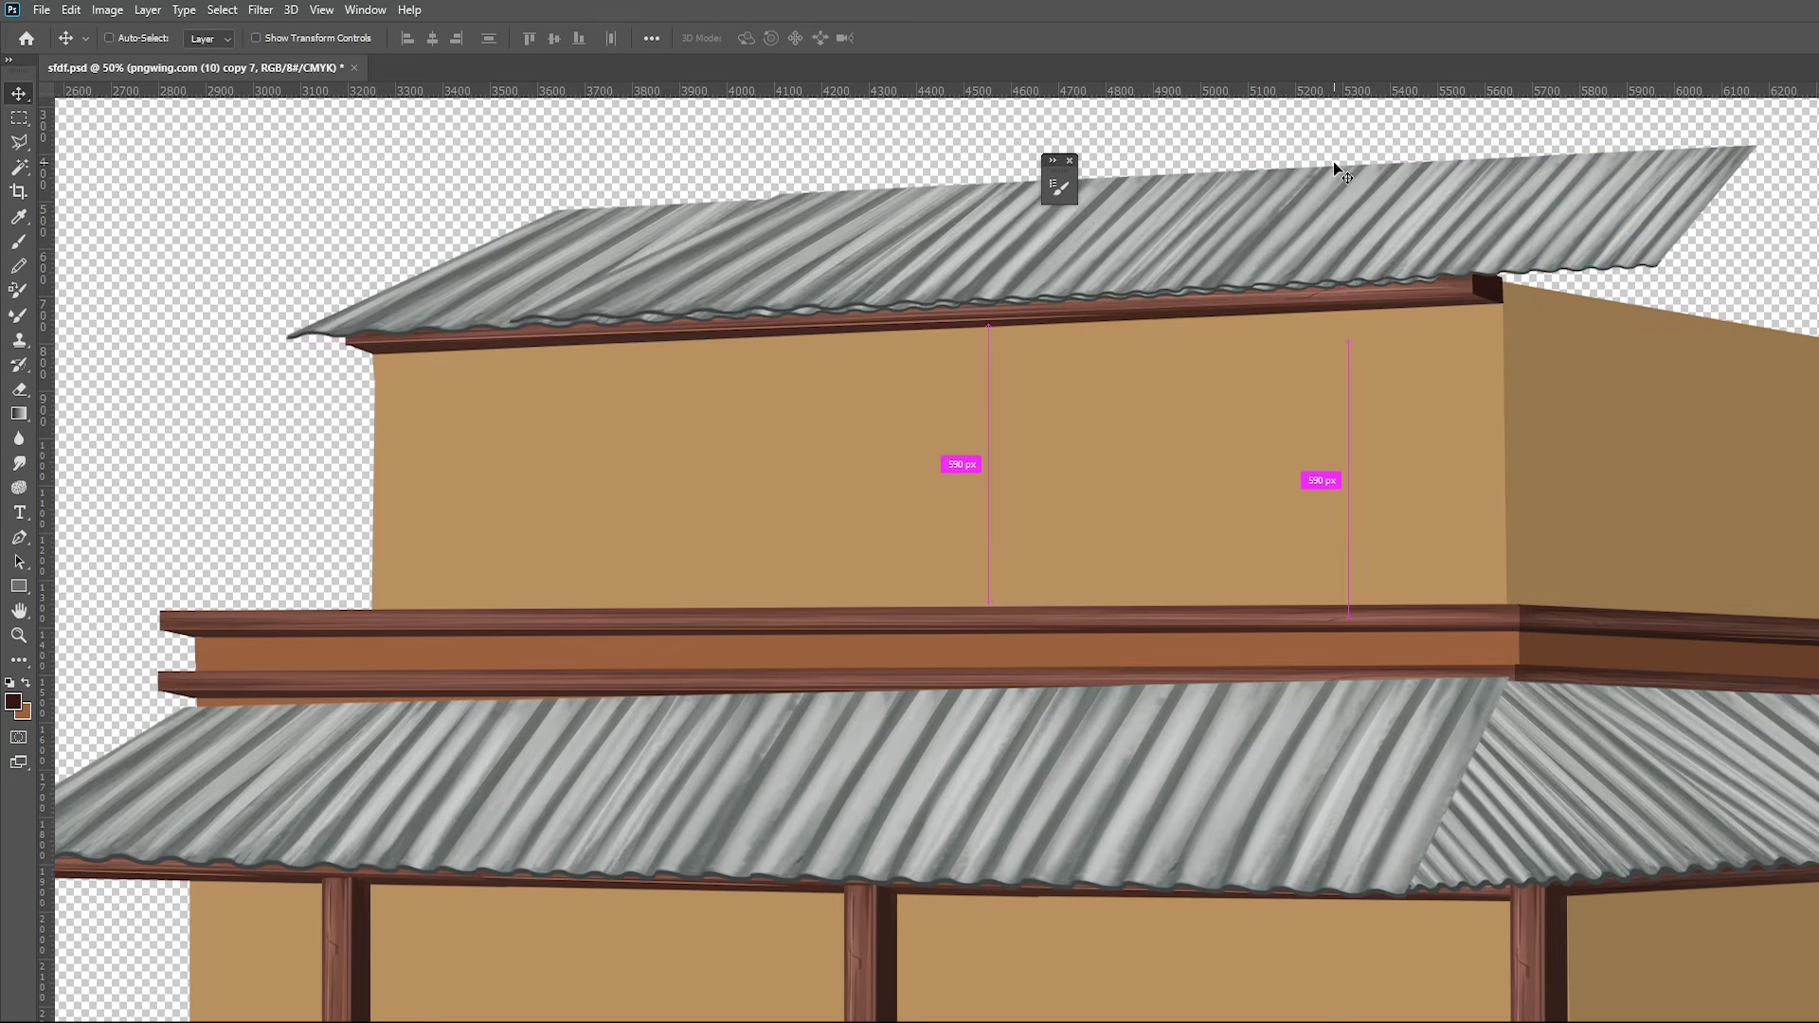
Mirror the second roof piece horizontally and stretch it out to the right
{"action": "key", "text": "ctrl+t"}
{"action": "right_click", "coordinate": [1372, 240]}
{"action": "left_click", "coordinate": [1428, 559]}
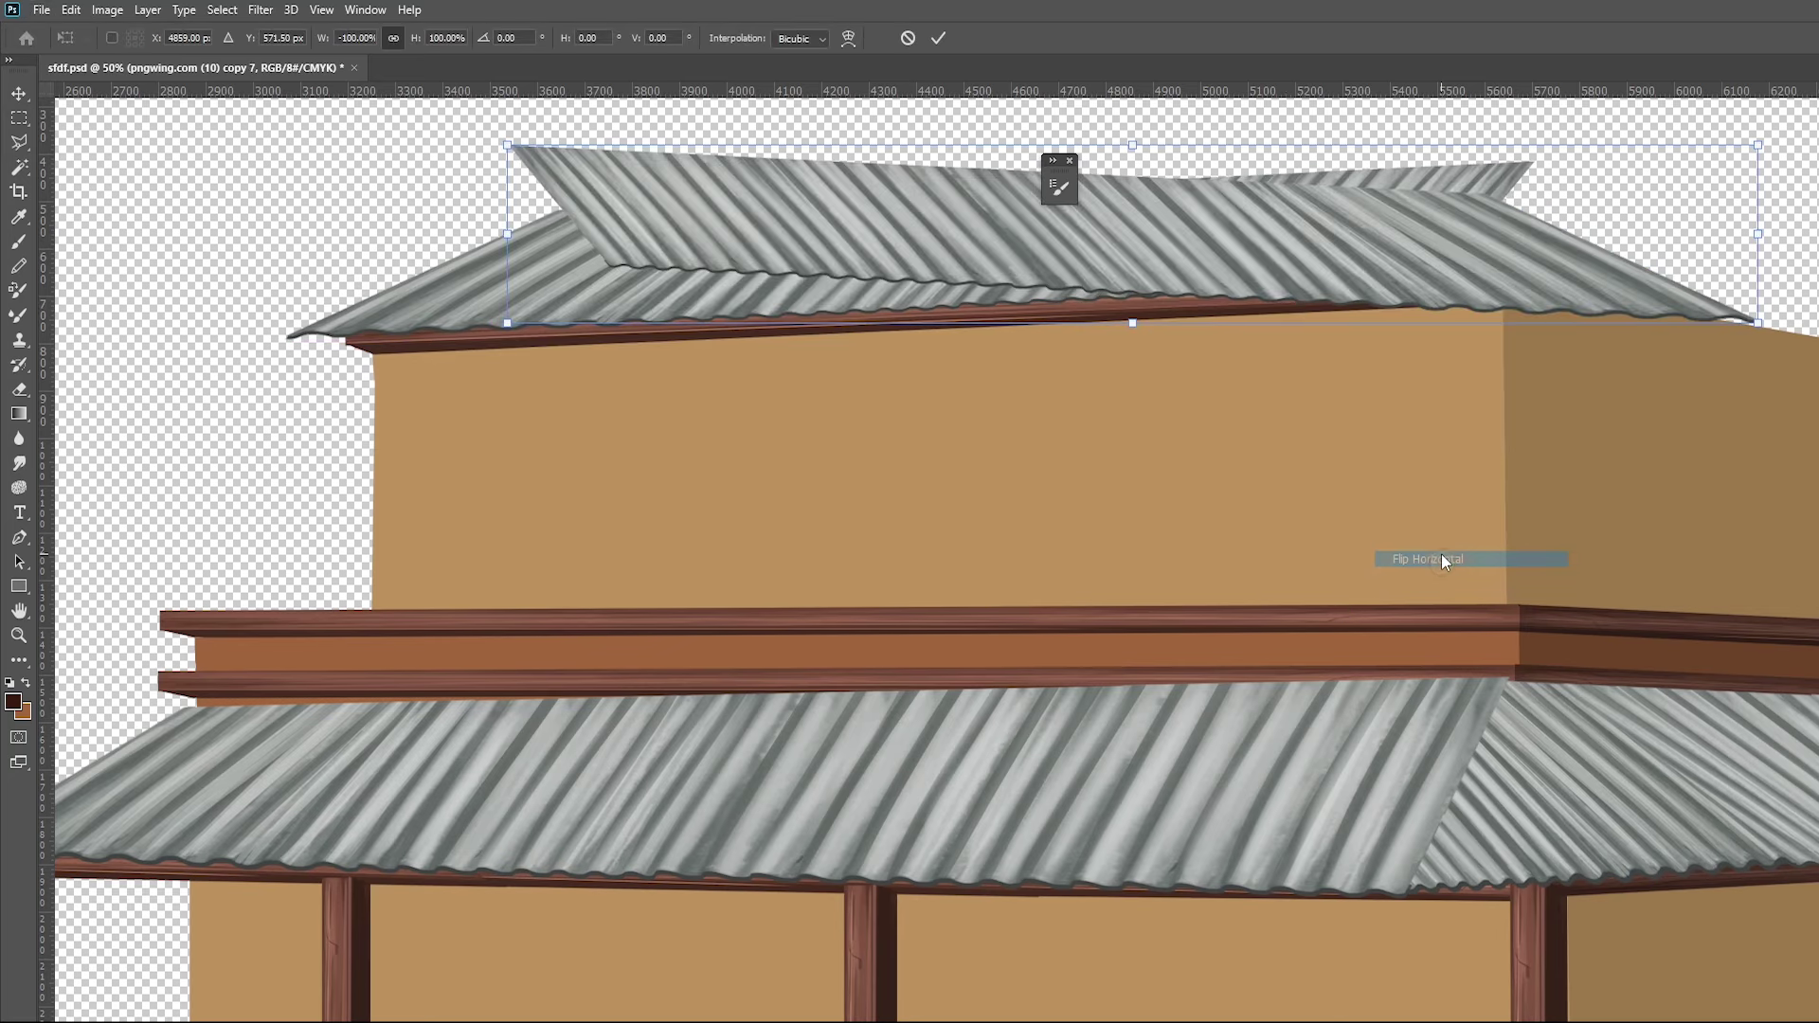
{"action": "mouse_move", "coordinate": [1411, 293]}
{"action": "left_mouse_down"}
{"action": "mouse_move", "coordinate": [1810, 278]}
{"action": "mouse_move", "coordinate": [1732, 256]}
{"action": "mouse_move", "coordinate": [1812, 313]}
{"action": "mouse_move", "coordinate": [1814, 239]}
{"action": "mouse_move", "coordinate": [1811, 326]}
{"action": "left_mouse_up"}
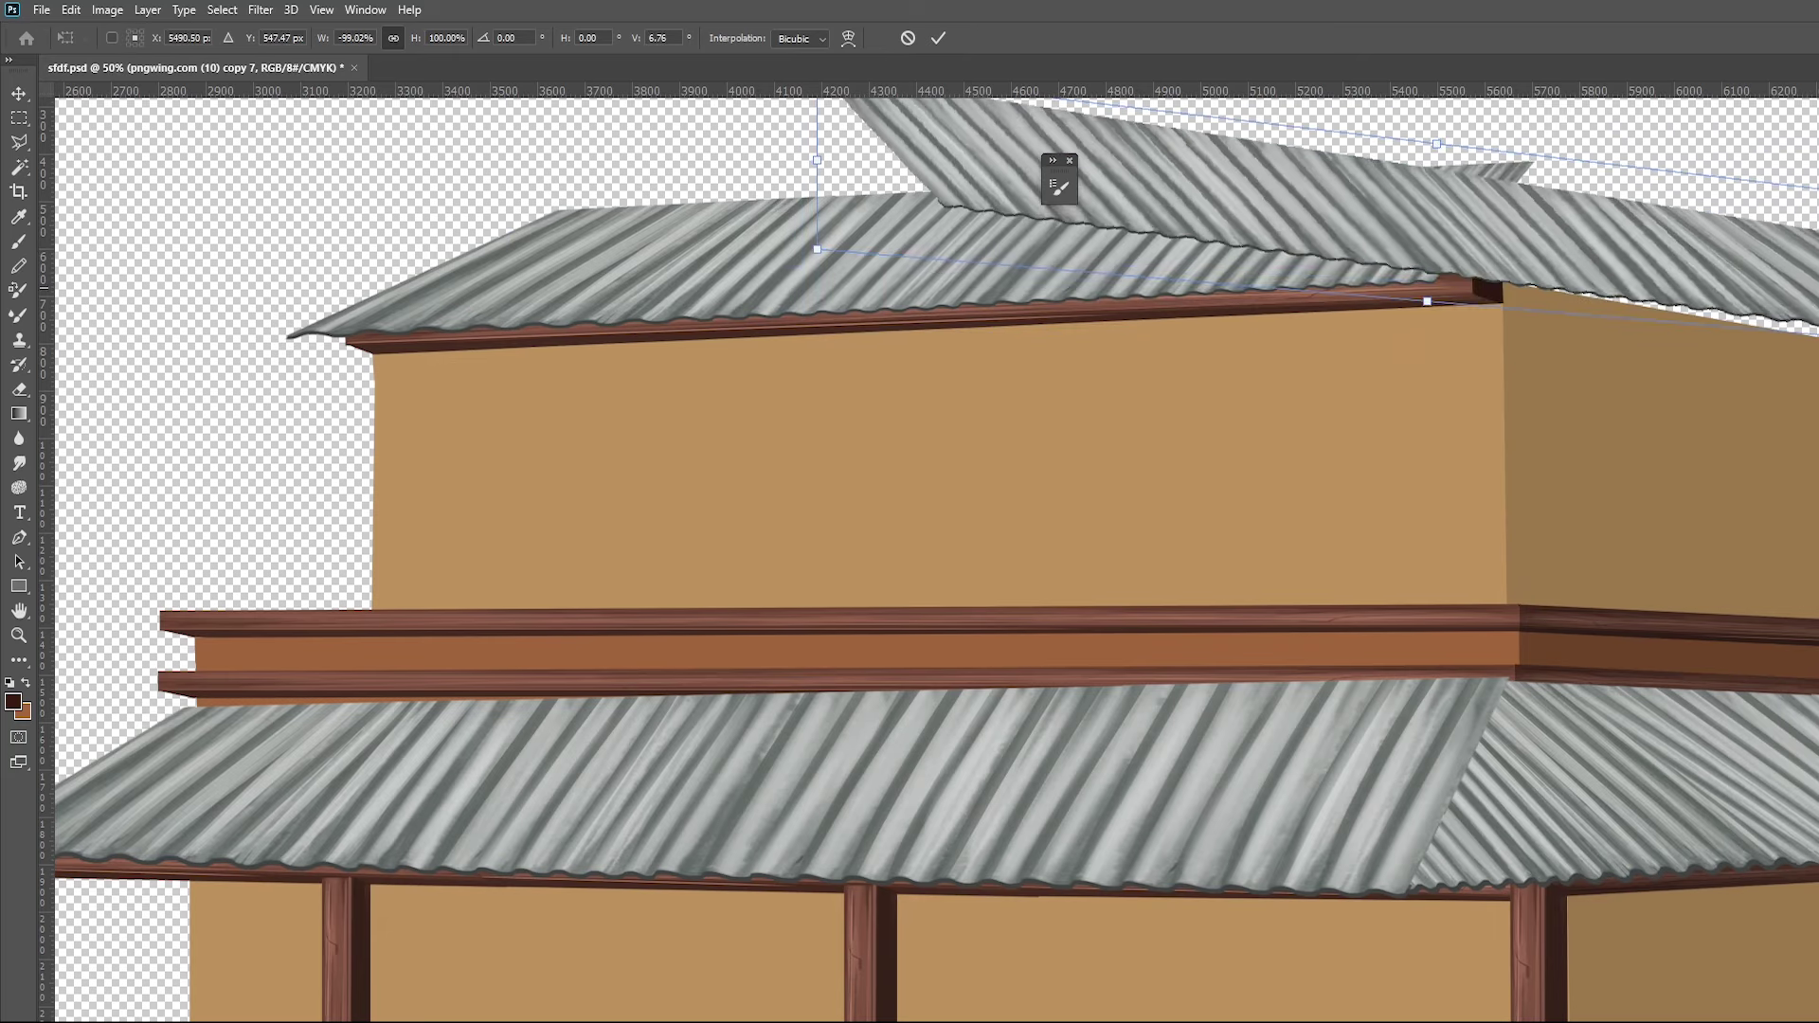
{"action": "mouse_move", "coordinate": [1432, 159]}
{"action": "left_mouse_down"}
{"action": "mouse_move", "coordinate": [1764, 282]}
{"action": "mouse_move", "coordinate": [1768, 301]}
{"action": "left_mouse_up"}
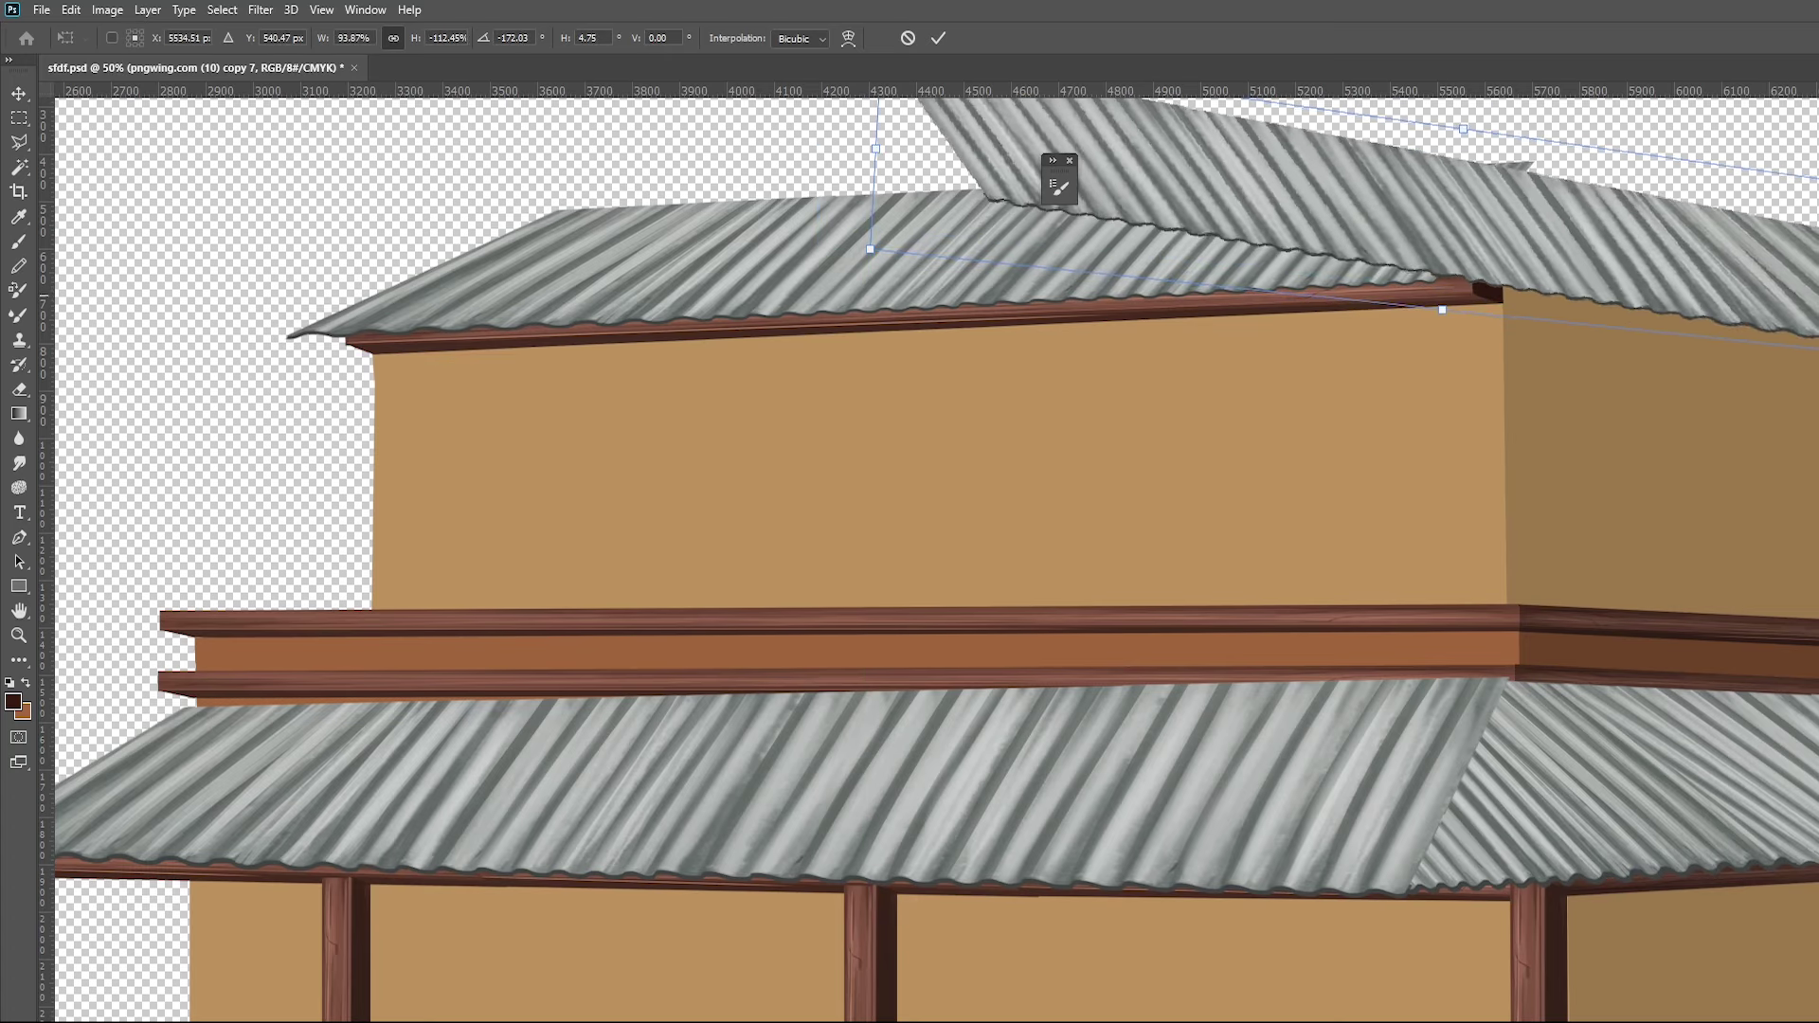
Narrow the right roof sheet to about half width and skew it down toward the corner
{"action": "left_click", "coordinate": [1069, 160]}
{"action": "left_click_drag", "start_coordinate": [1535, 373], "coordinate": [1529, 486]}
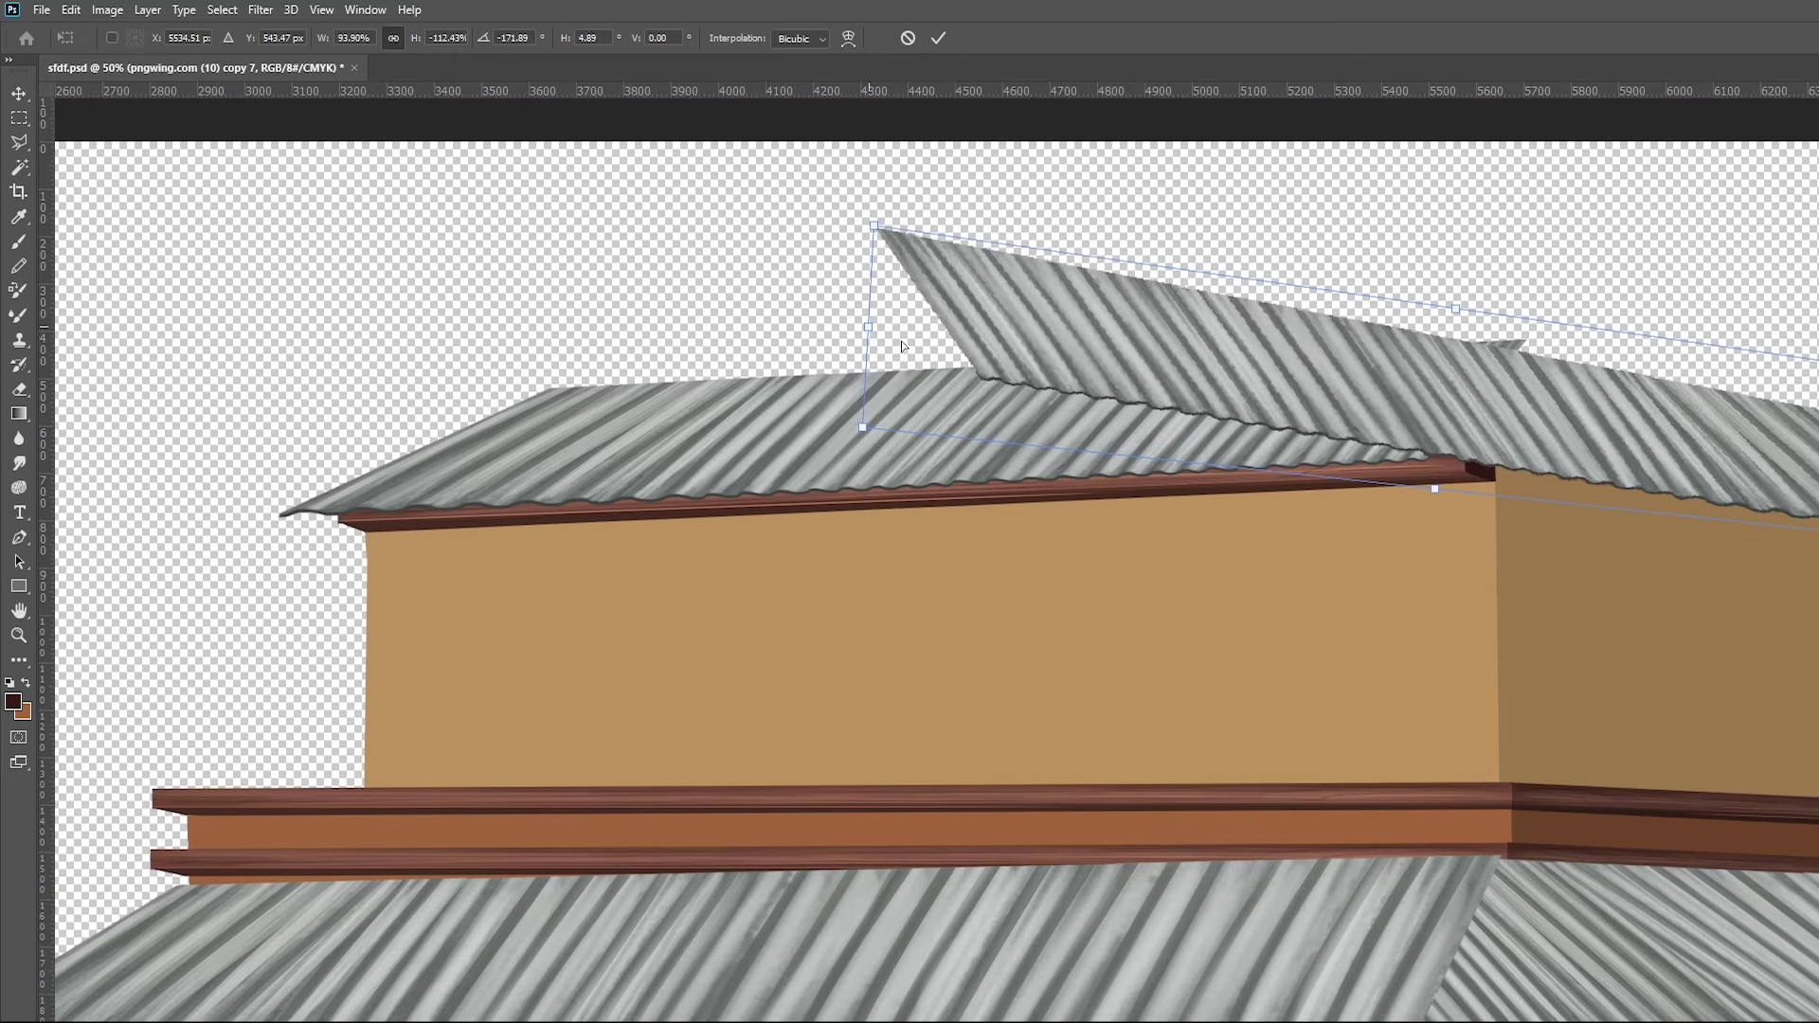
{"action": "left_click_drag", "start_coordinate": [868, 327], "coordinate": [1447, 436]}
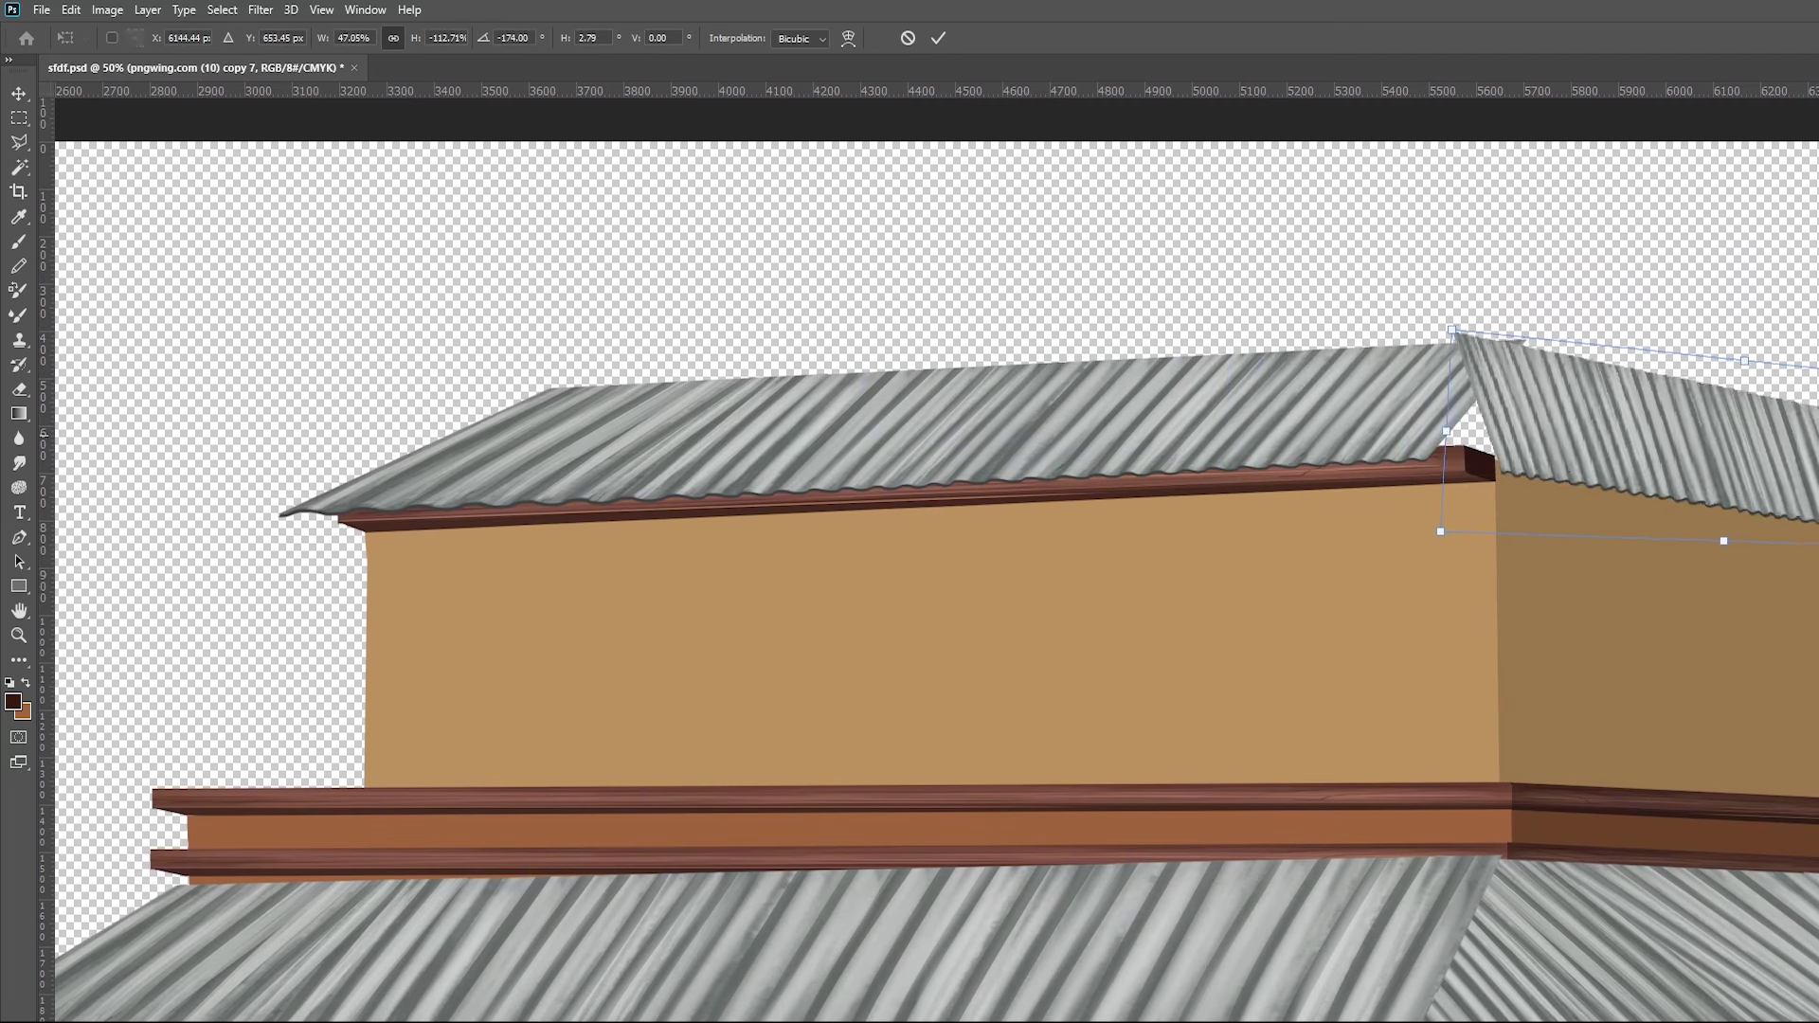
{"action": "left_click_drag", "start_coordinate": [1814, 445], "coordinate": [1781, 444]}
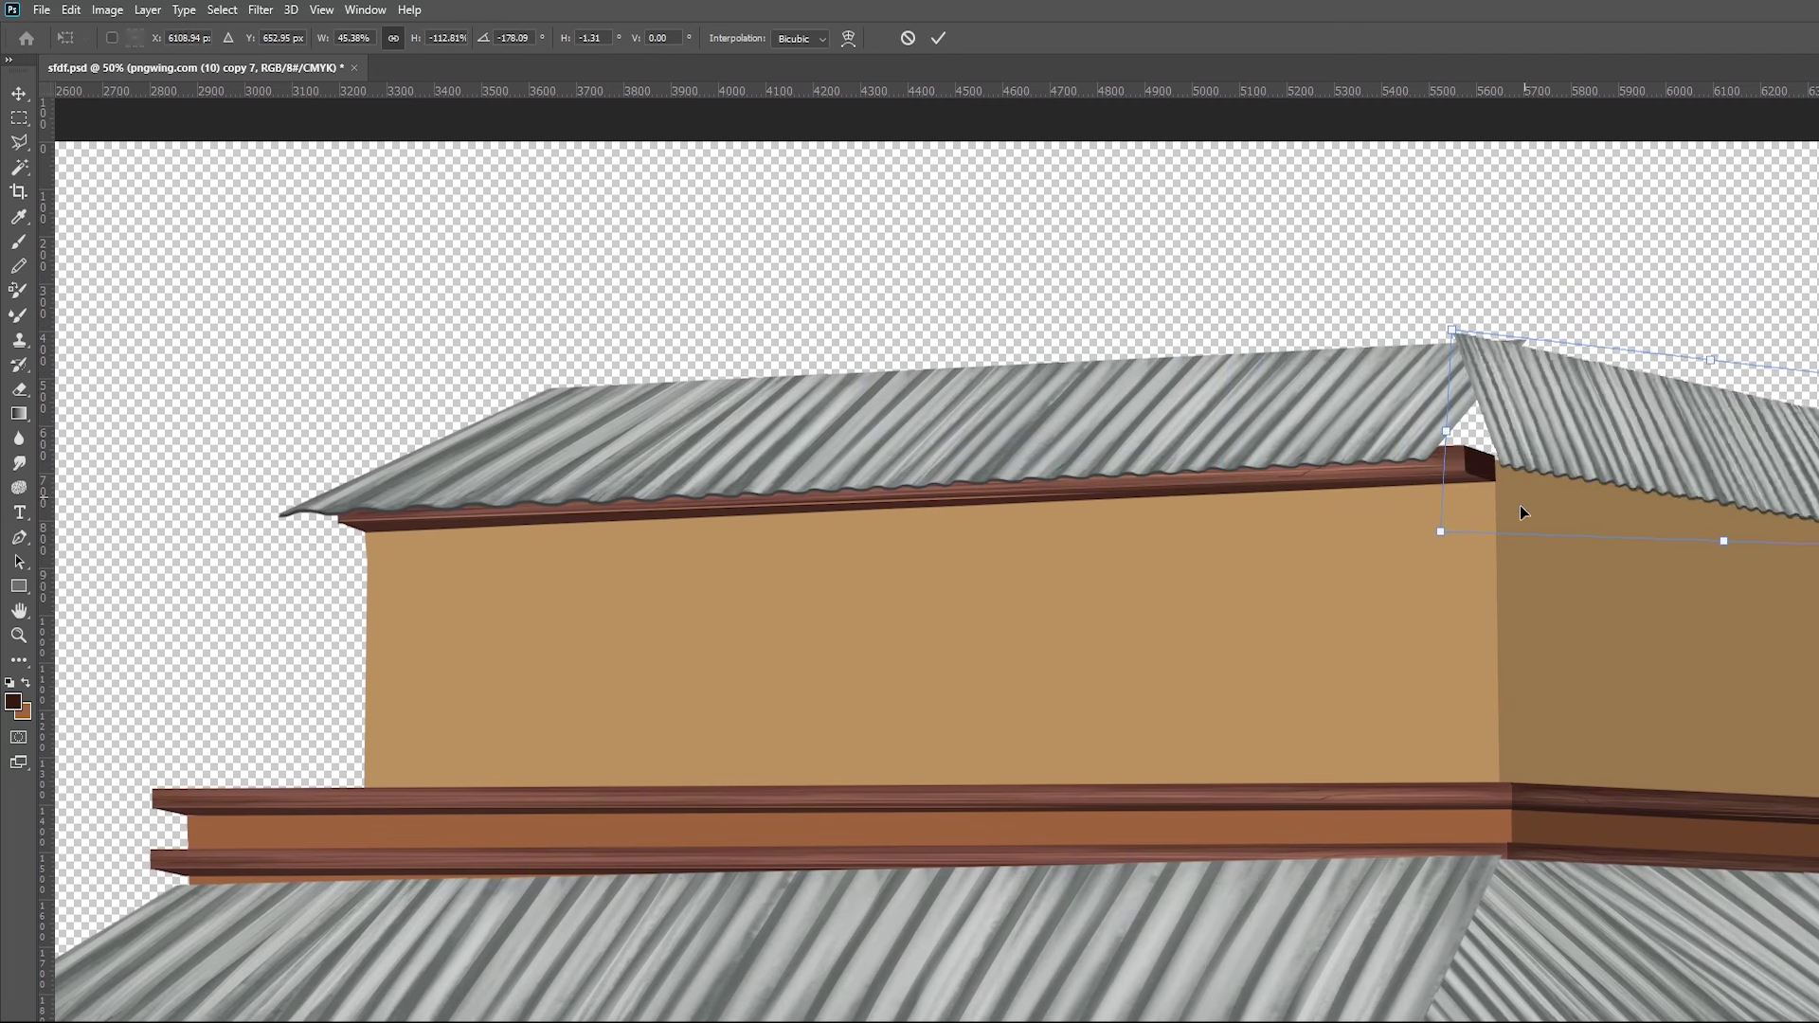
{"action": "left_click_drag", "start_coordinate": [1440, 540], "coordinate": [1506, 546]}
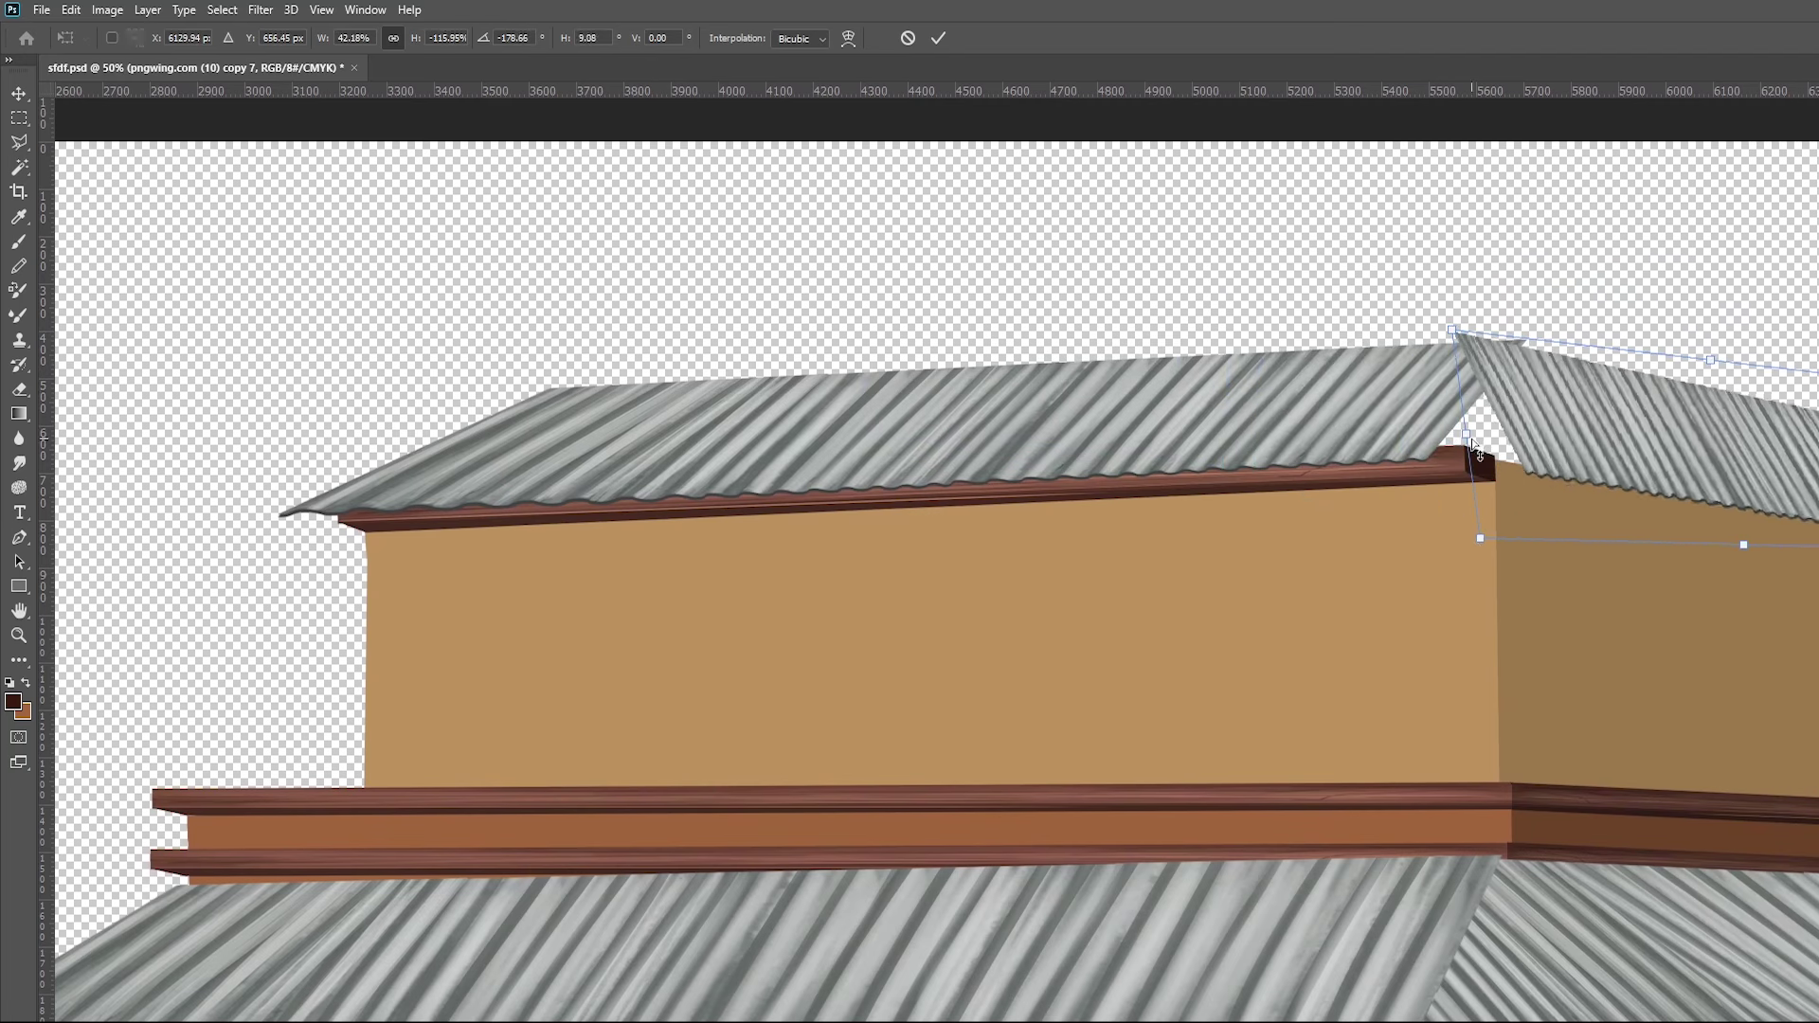
{"action": "left_click_drag", "start_coordinate": [1495, 464], "coordinate": [1513, 440]}
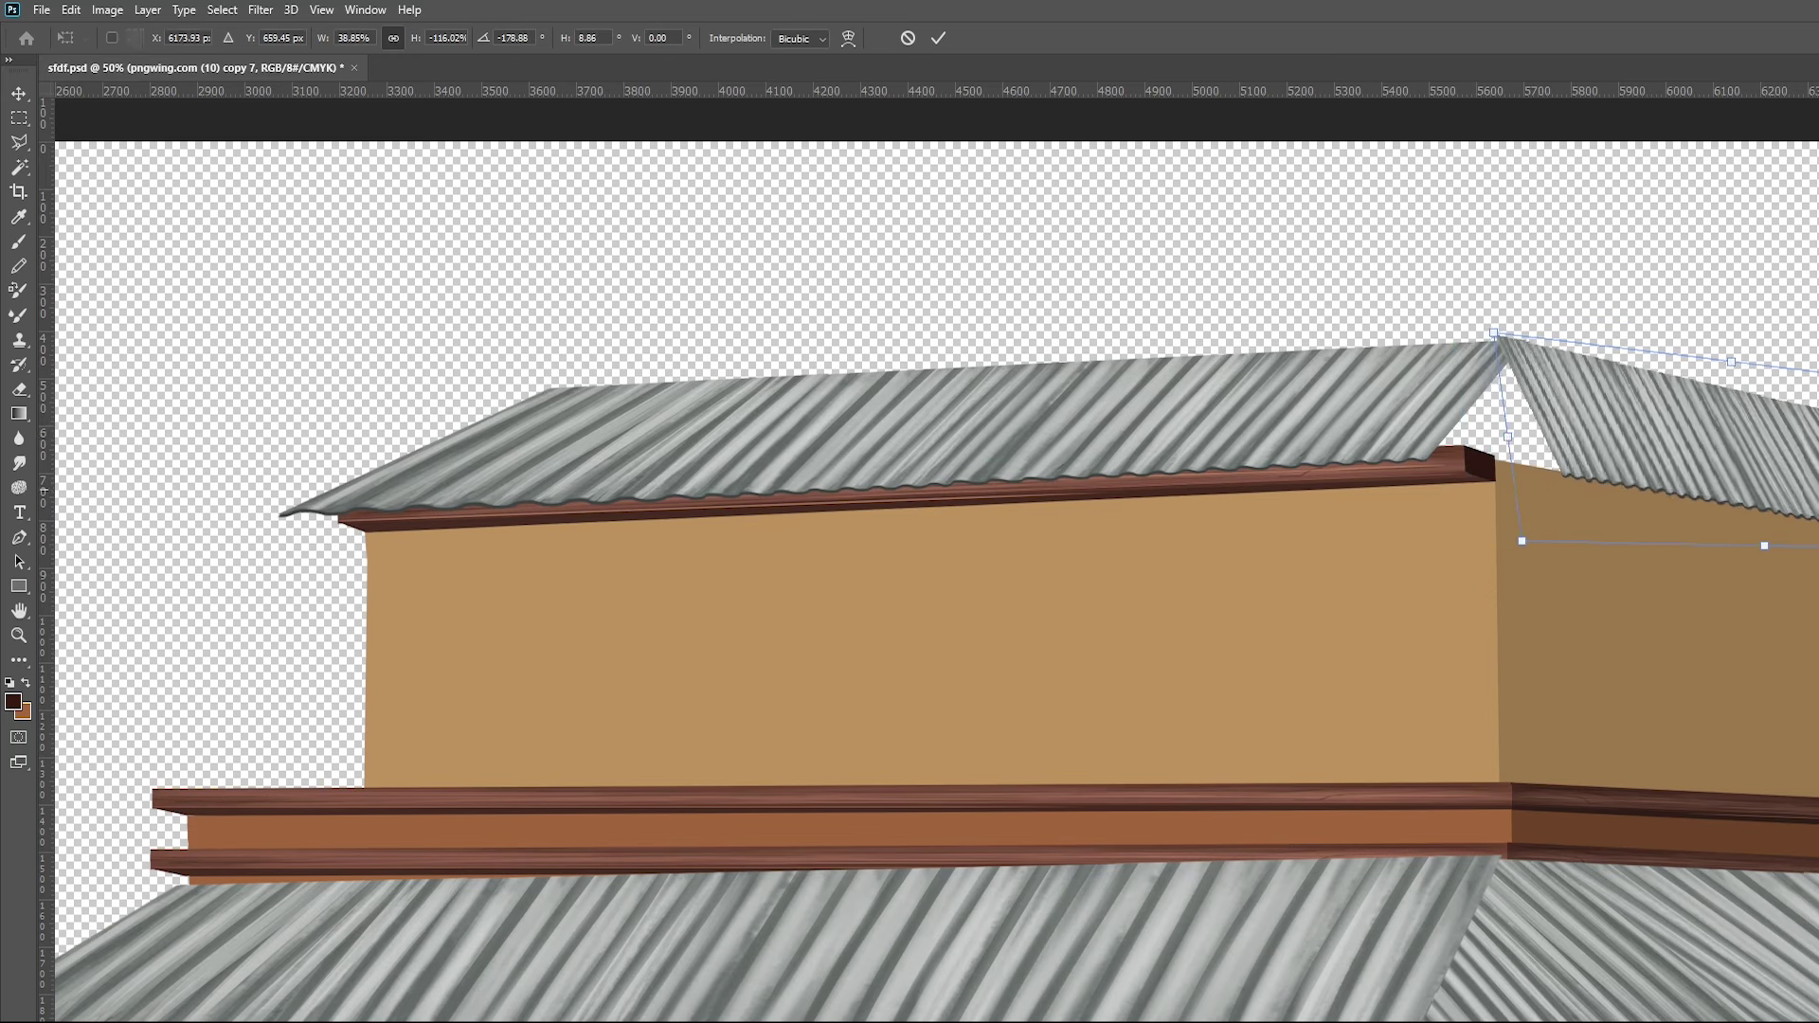
{"action": "left_click_drag", "start_coordinate": [1811, 446], "coordinate": [1785, 444]}
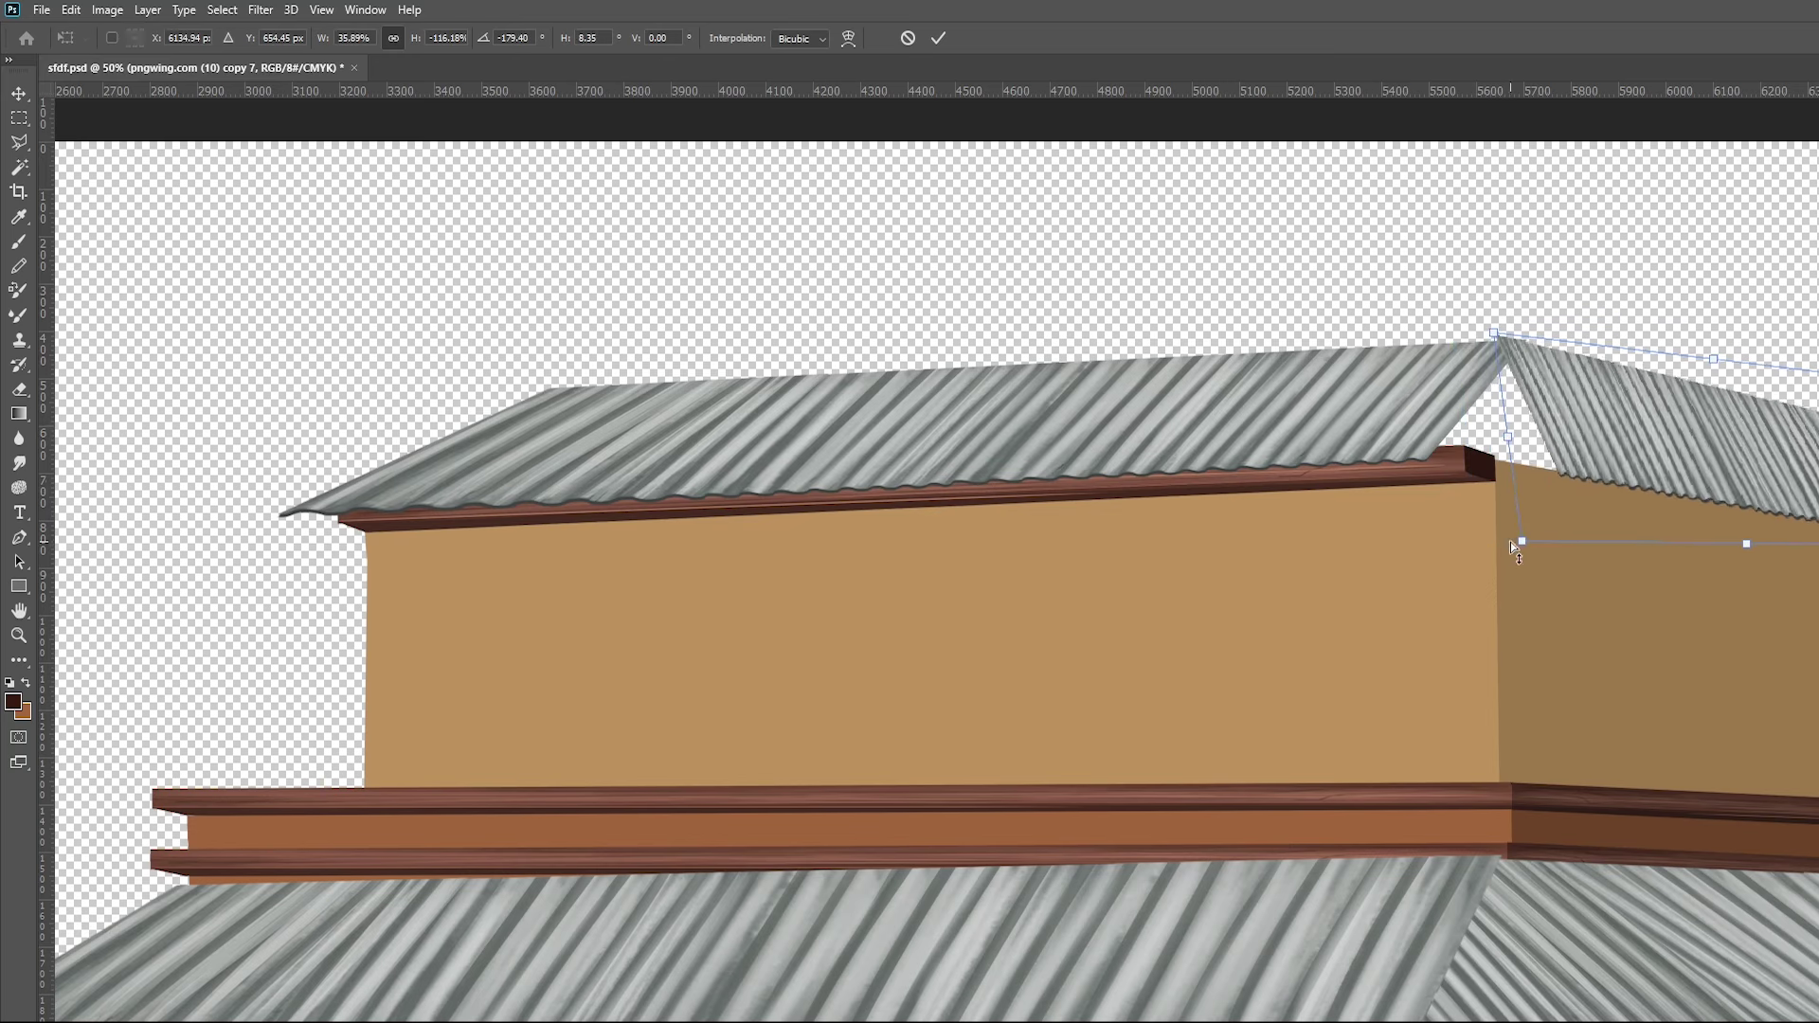
{"action": "left_click_drag", "start_coordinate": [1510, 542], "coordinate": [1522, 540]}
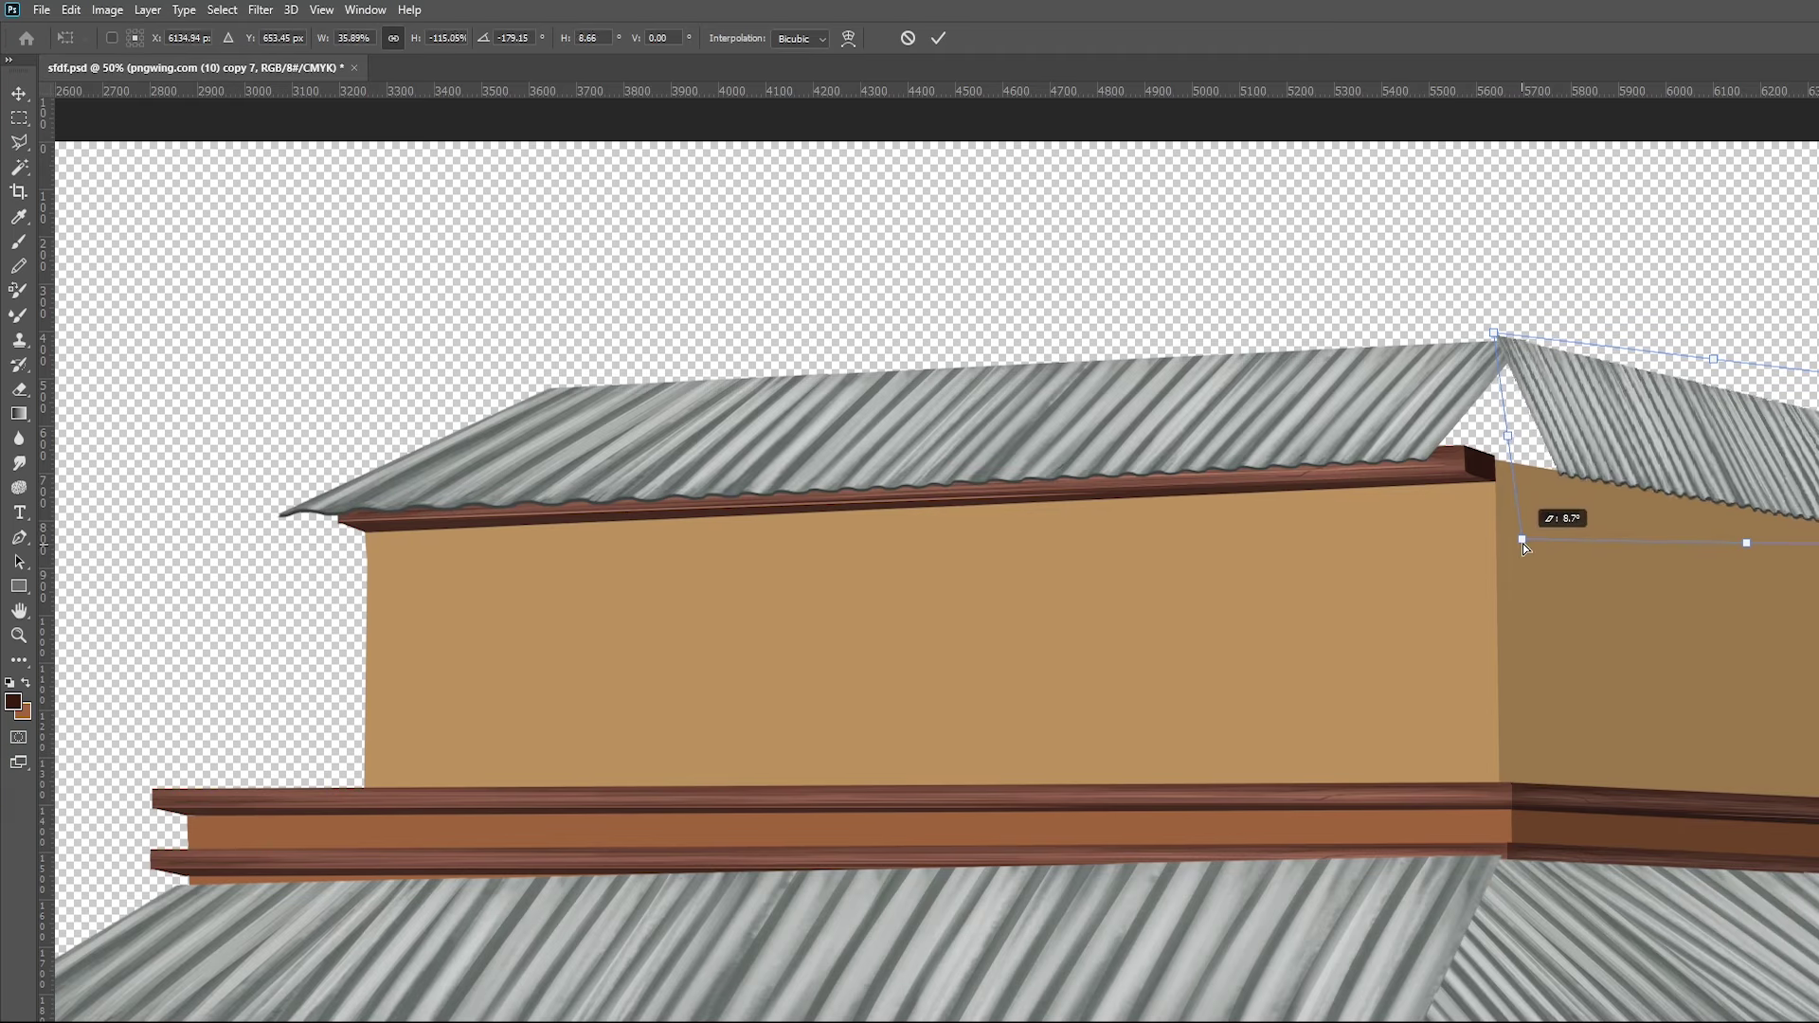
{"action": "left_click_drag", "start_coordinate": [1491, 446], "coordinate": [1250, 384]}
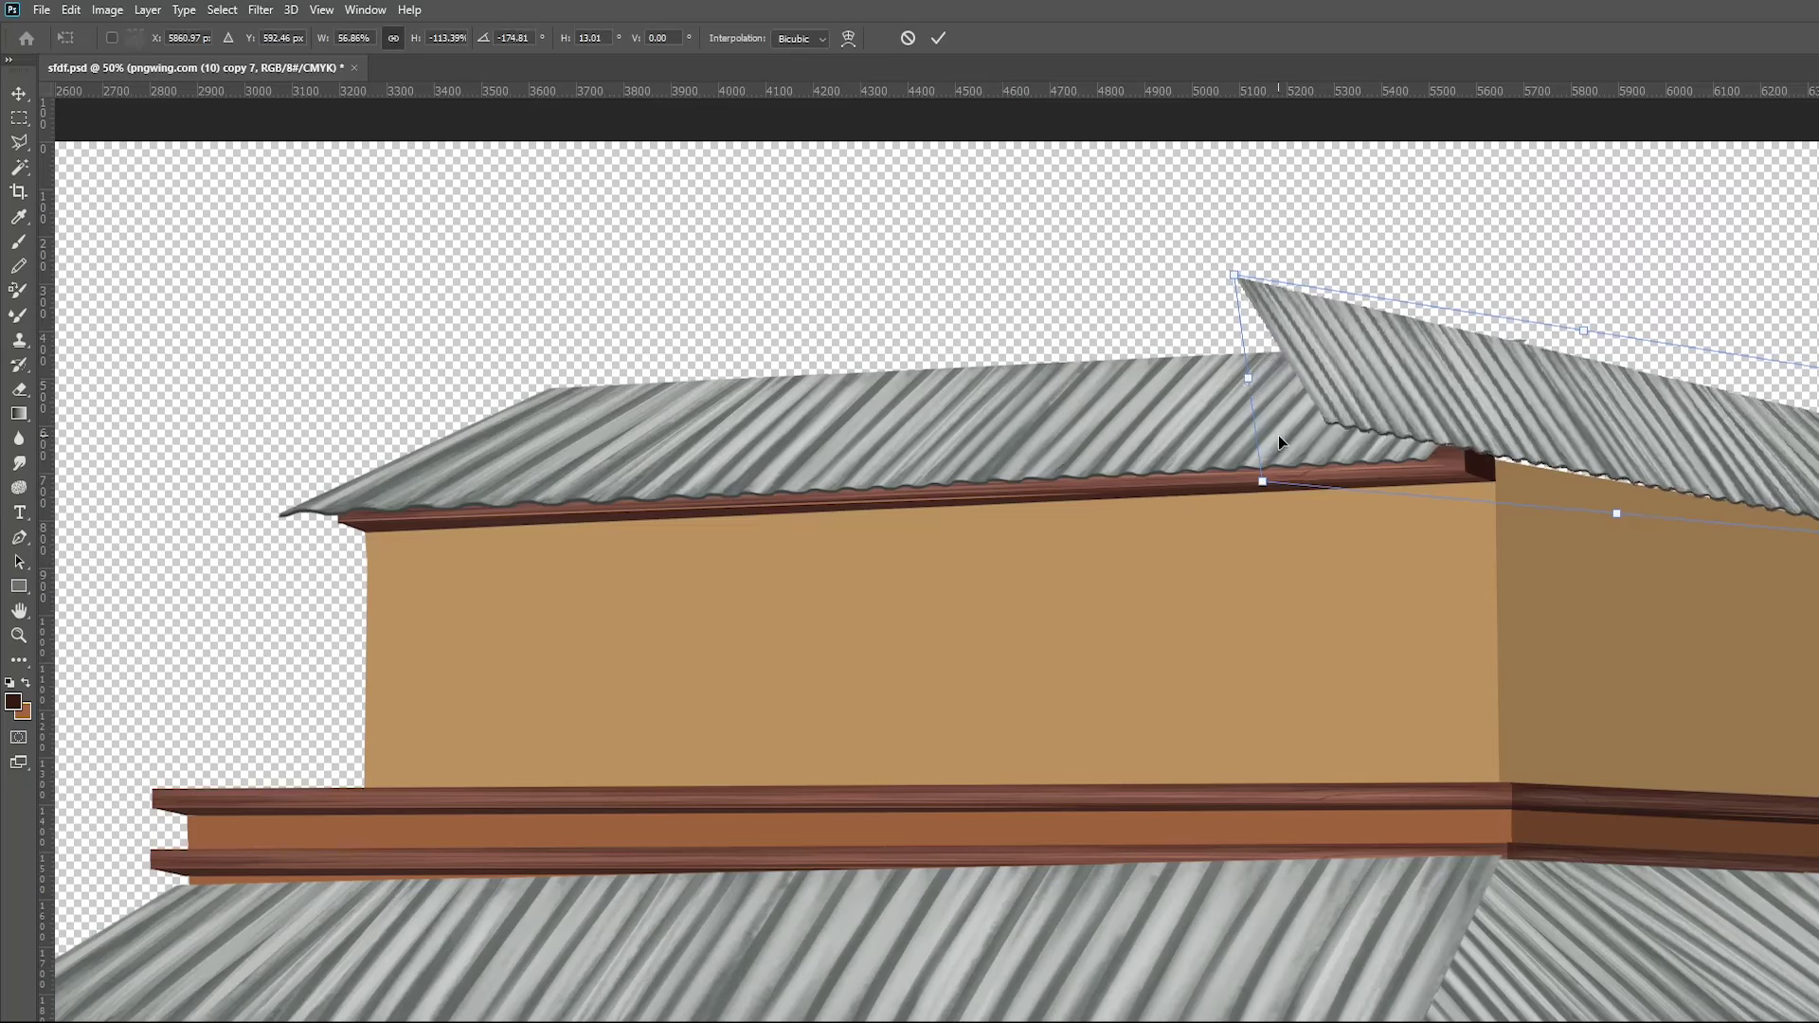
{"action": "key", "text": "Return"}
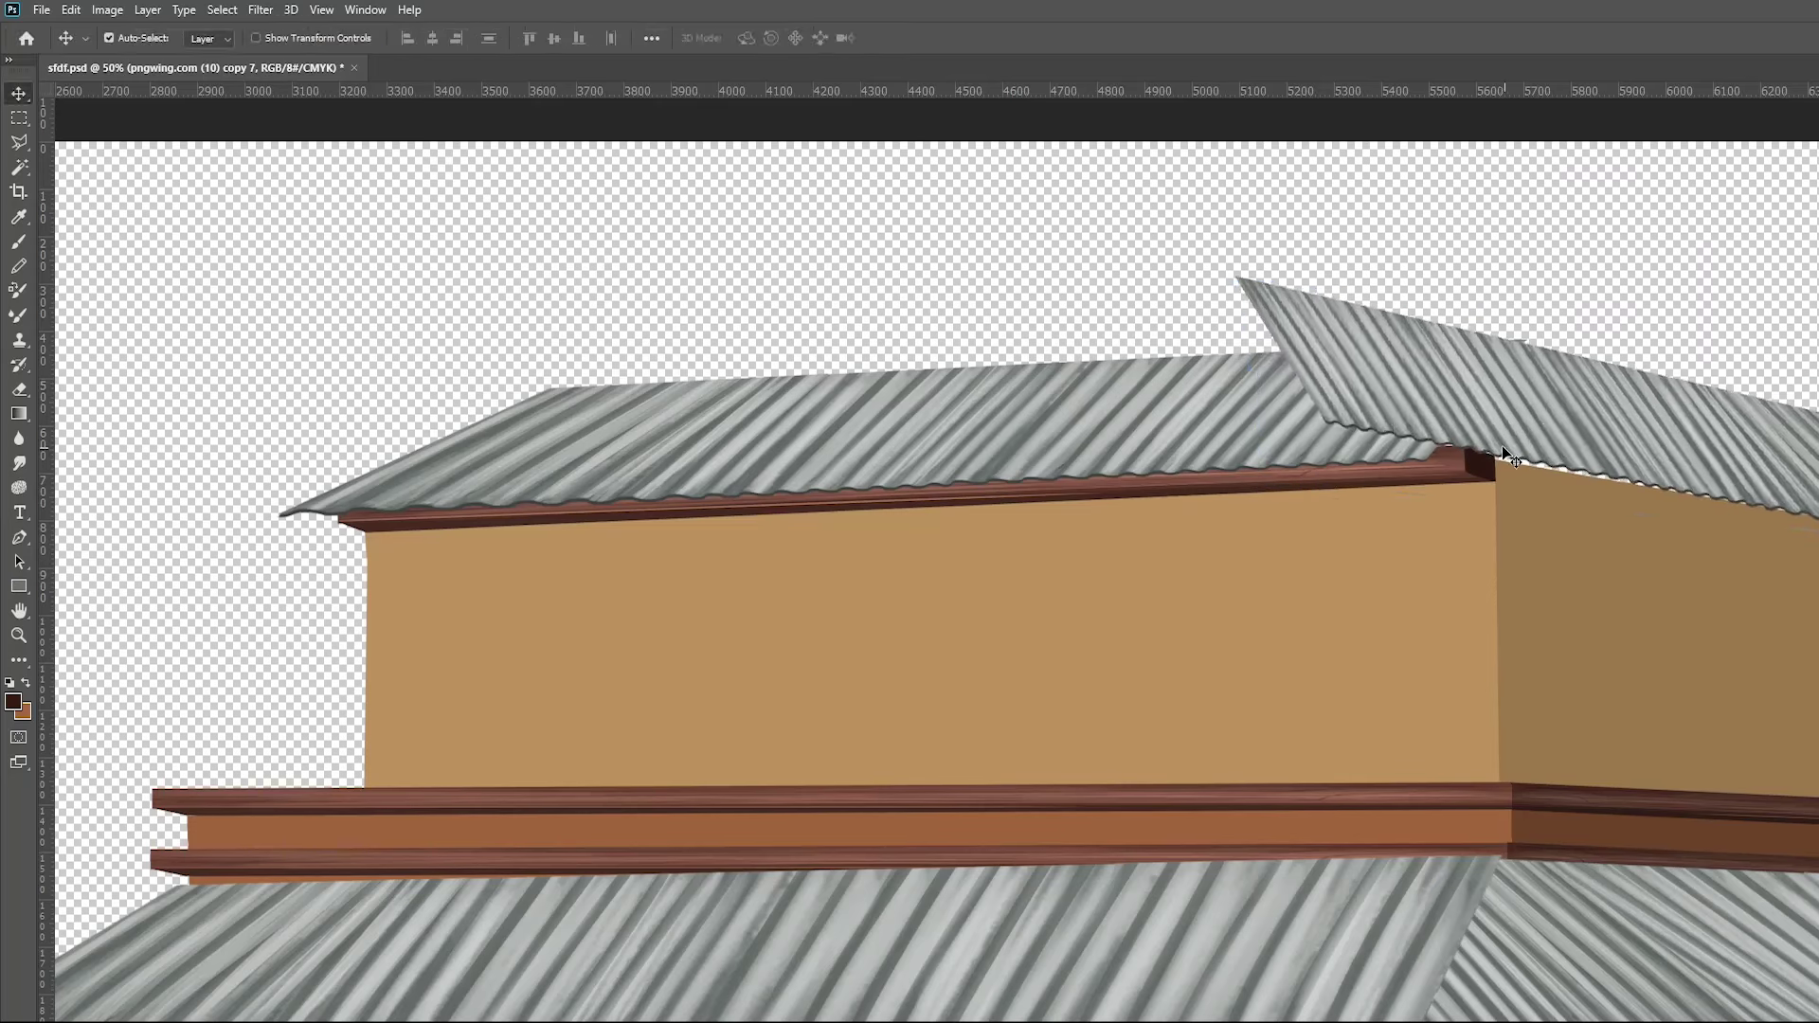
Delete the right roof's part overlapping the left roof using a polygonal lasso selection
{"action": "key", "text": "l"}
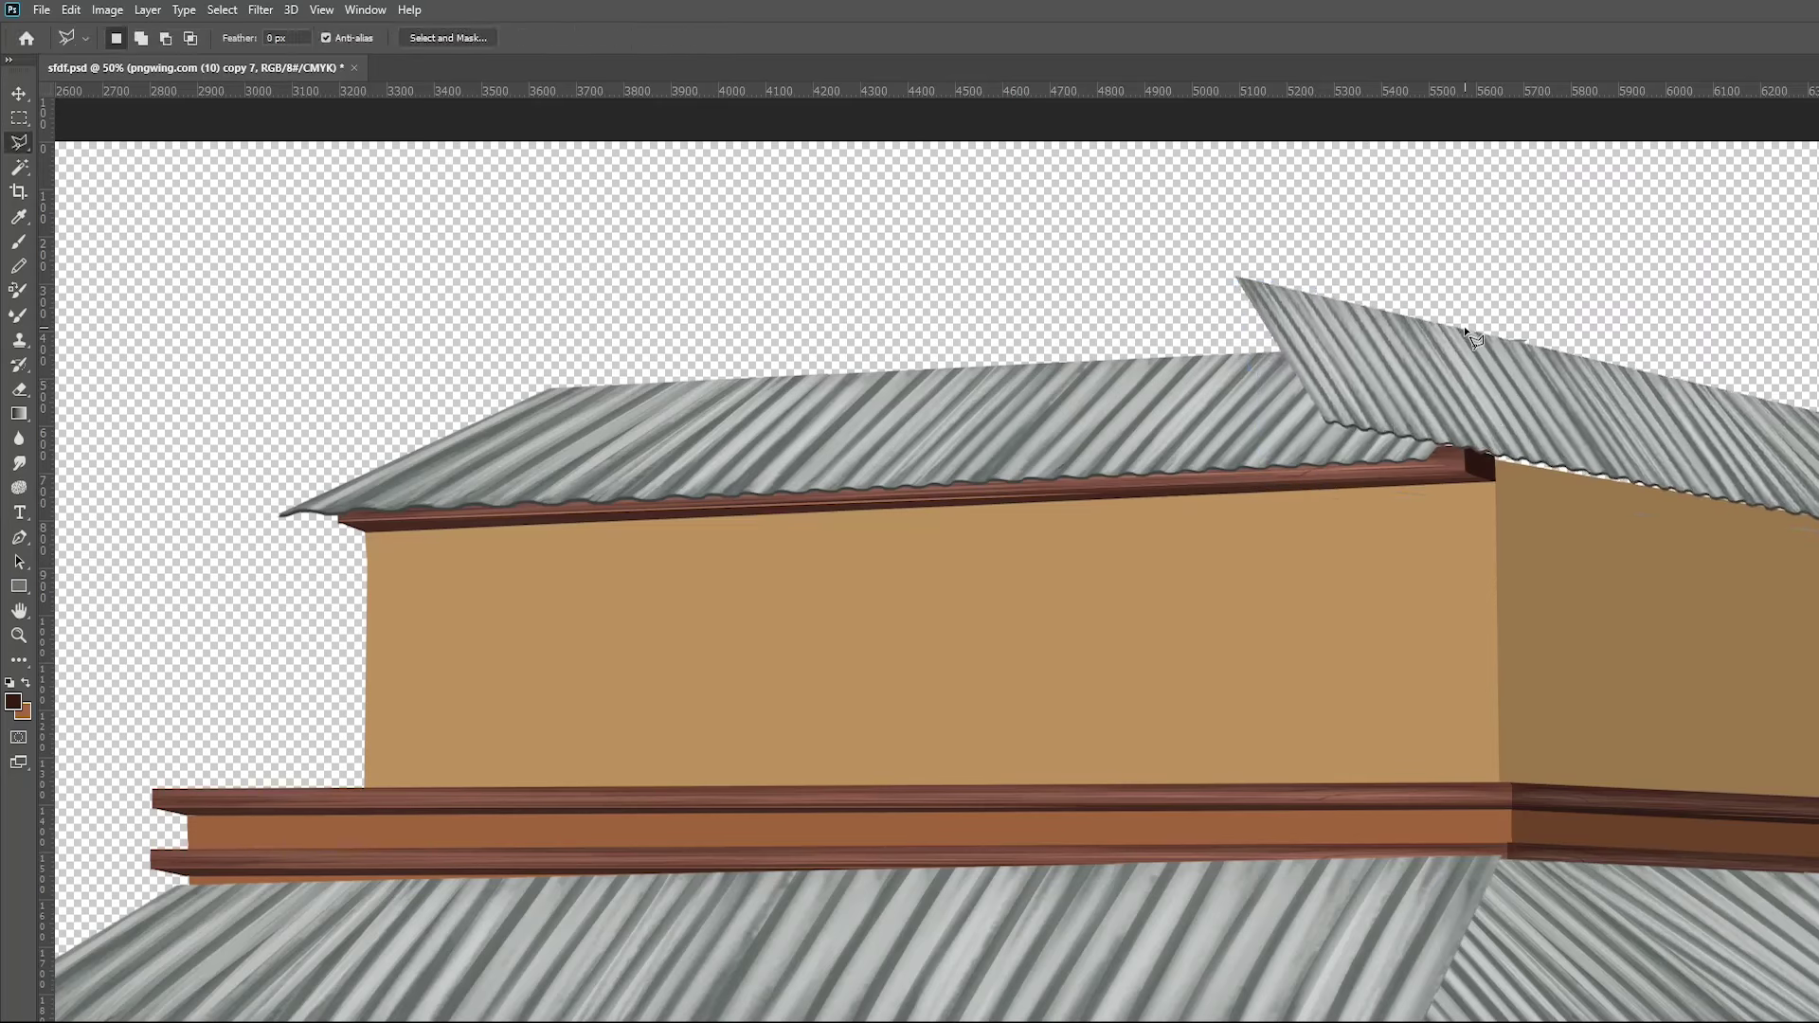
{"action": "left_click", "coordinate": [1478, 329]}
{"action": "left_click", "coordinate": [1567, 467]}
{"action": "left_click", "coordinate": [1471, 511]}
{"action": "left_click", "coordinate": [1359, 483]}
{"action": "left_click", "coordinate": [1213, 251]}
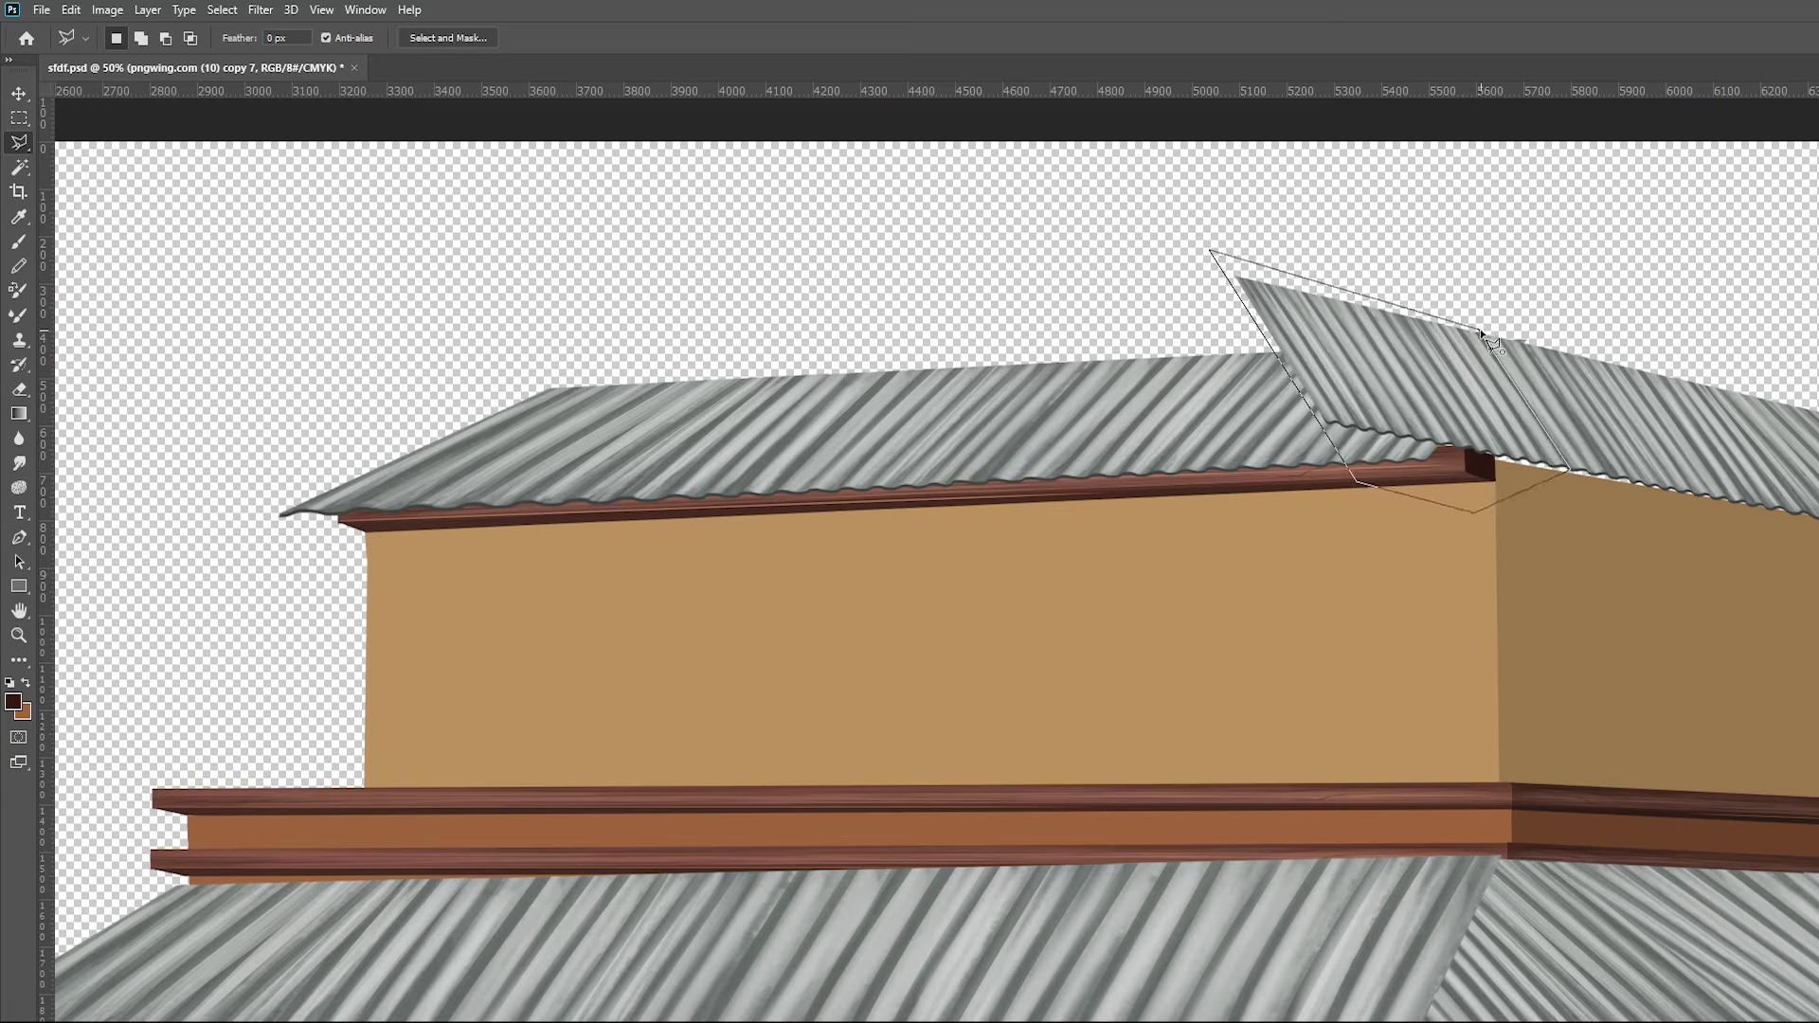
{"action": "left_click", "coordinate": [1479, 333]}
{"action": "key", "text": "Delete"}
{"action": "key", "text": "ctrl+d"}
{"action": "key", "text": "v"}
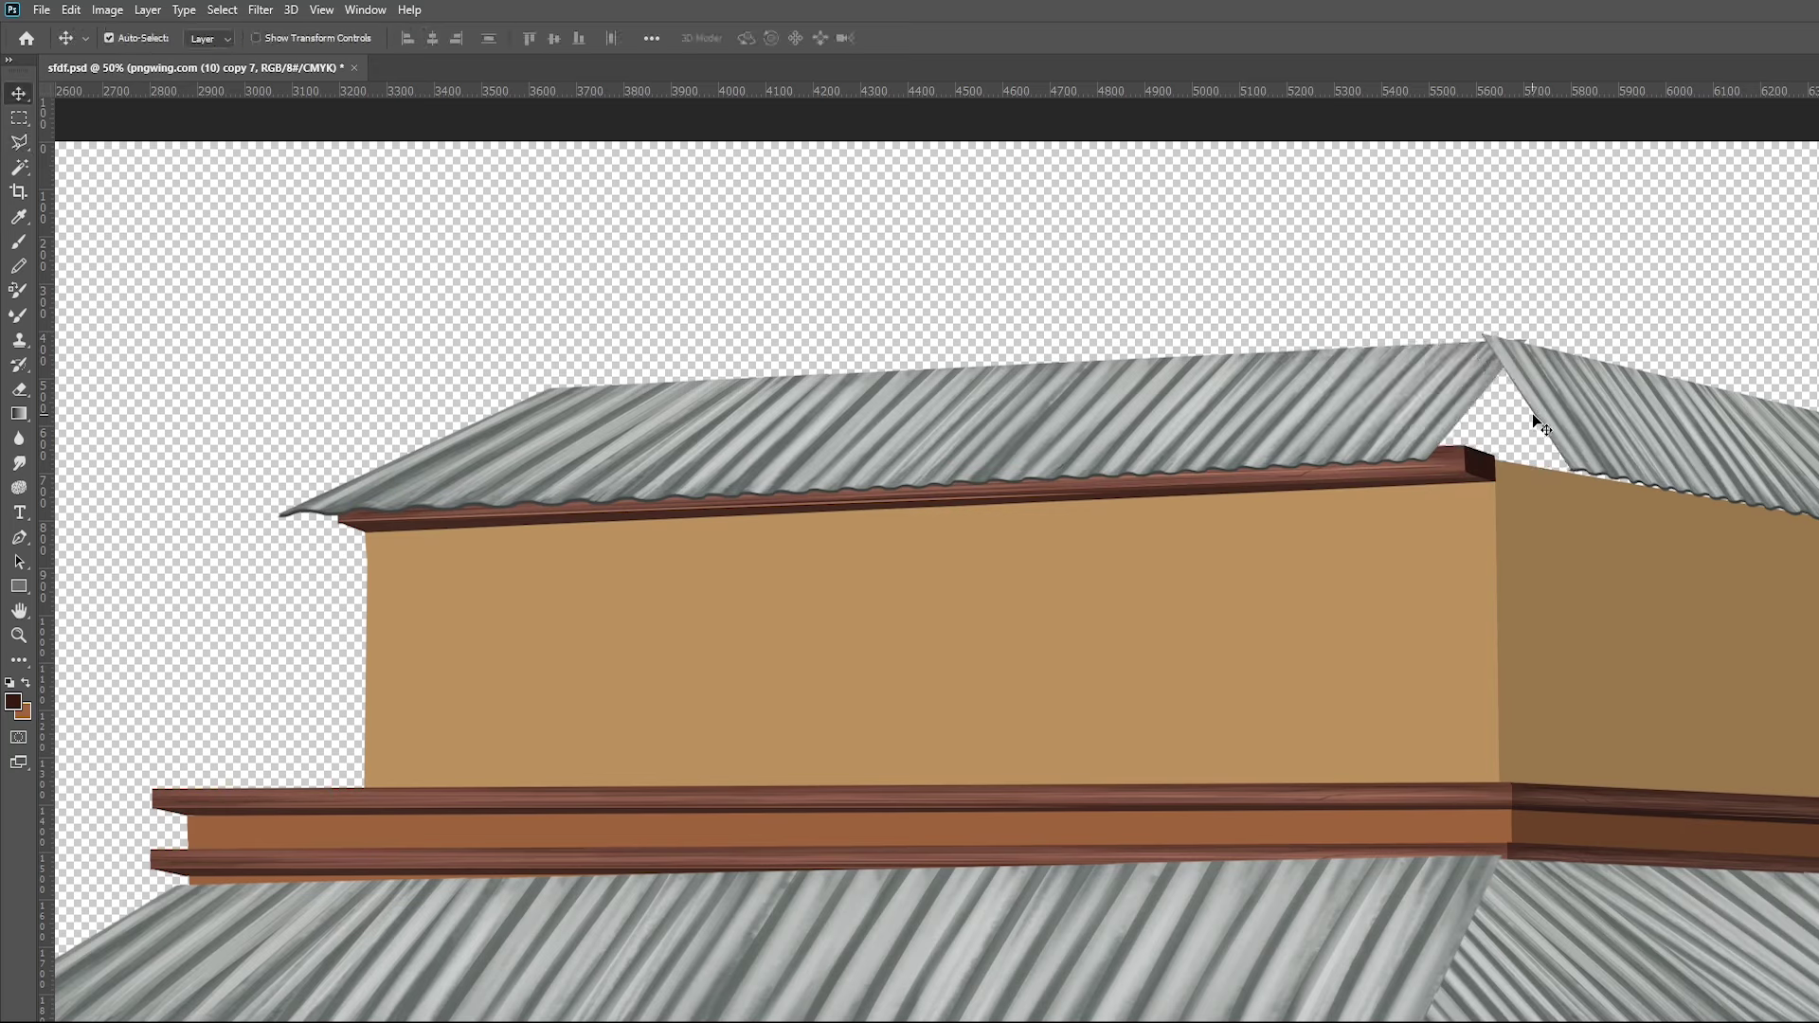
Narrow the right roof to meet the left peak and paste a new roof piece
{"action": "key", "text": "ctrl+t"}
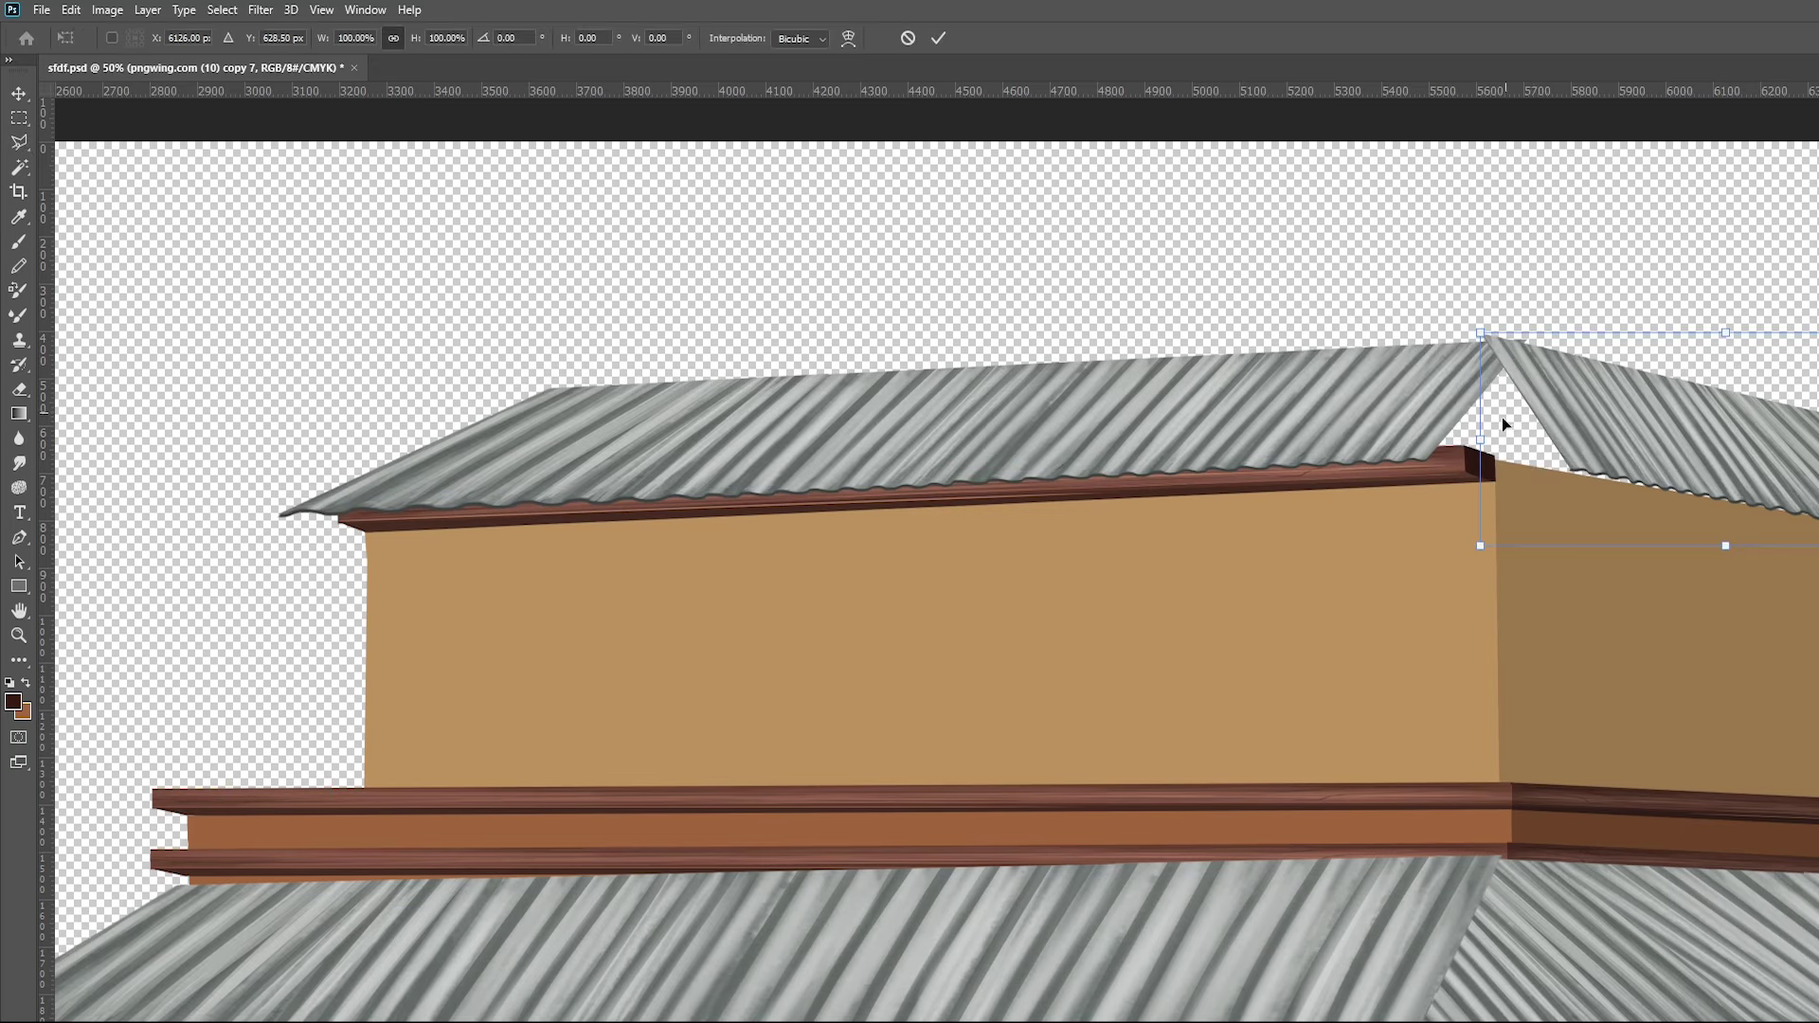
{"action": "left_click_drag", "start_coordinate": [1482, 444], "coordinate": [1511, 453]}
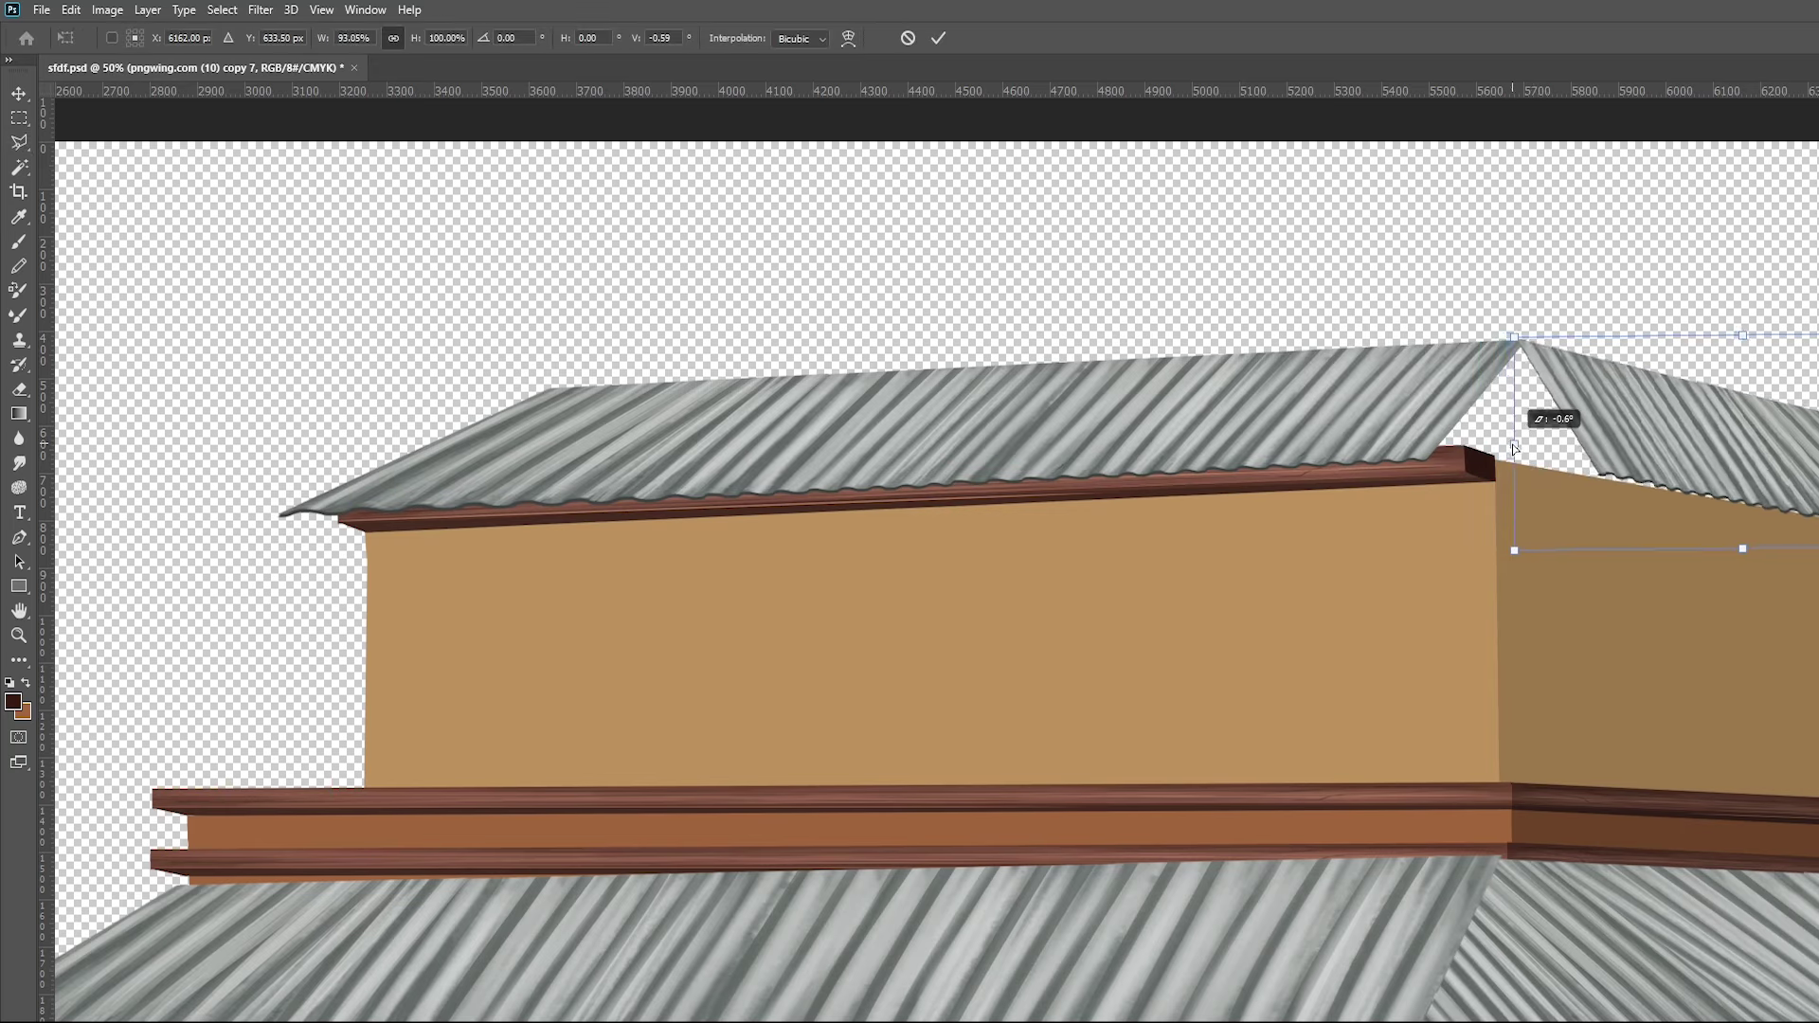
{"action": "key", "text": "Return"}
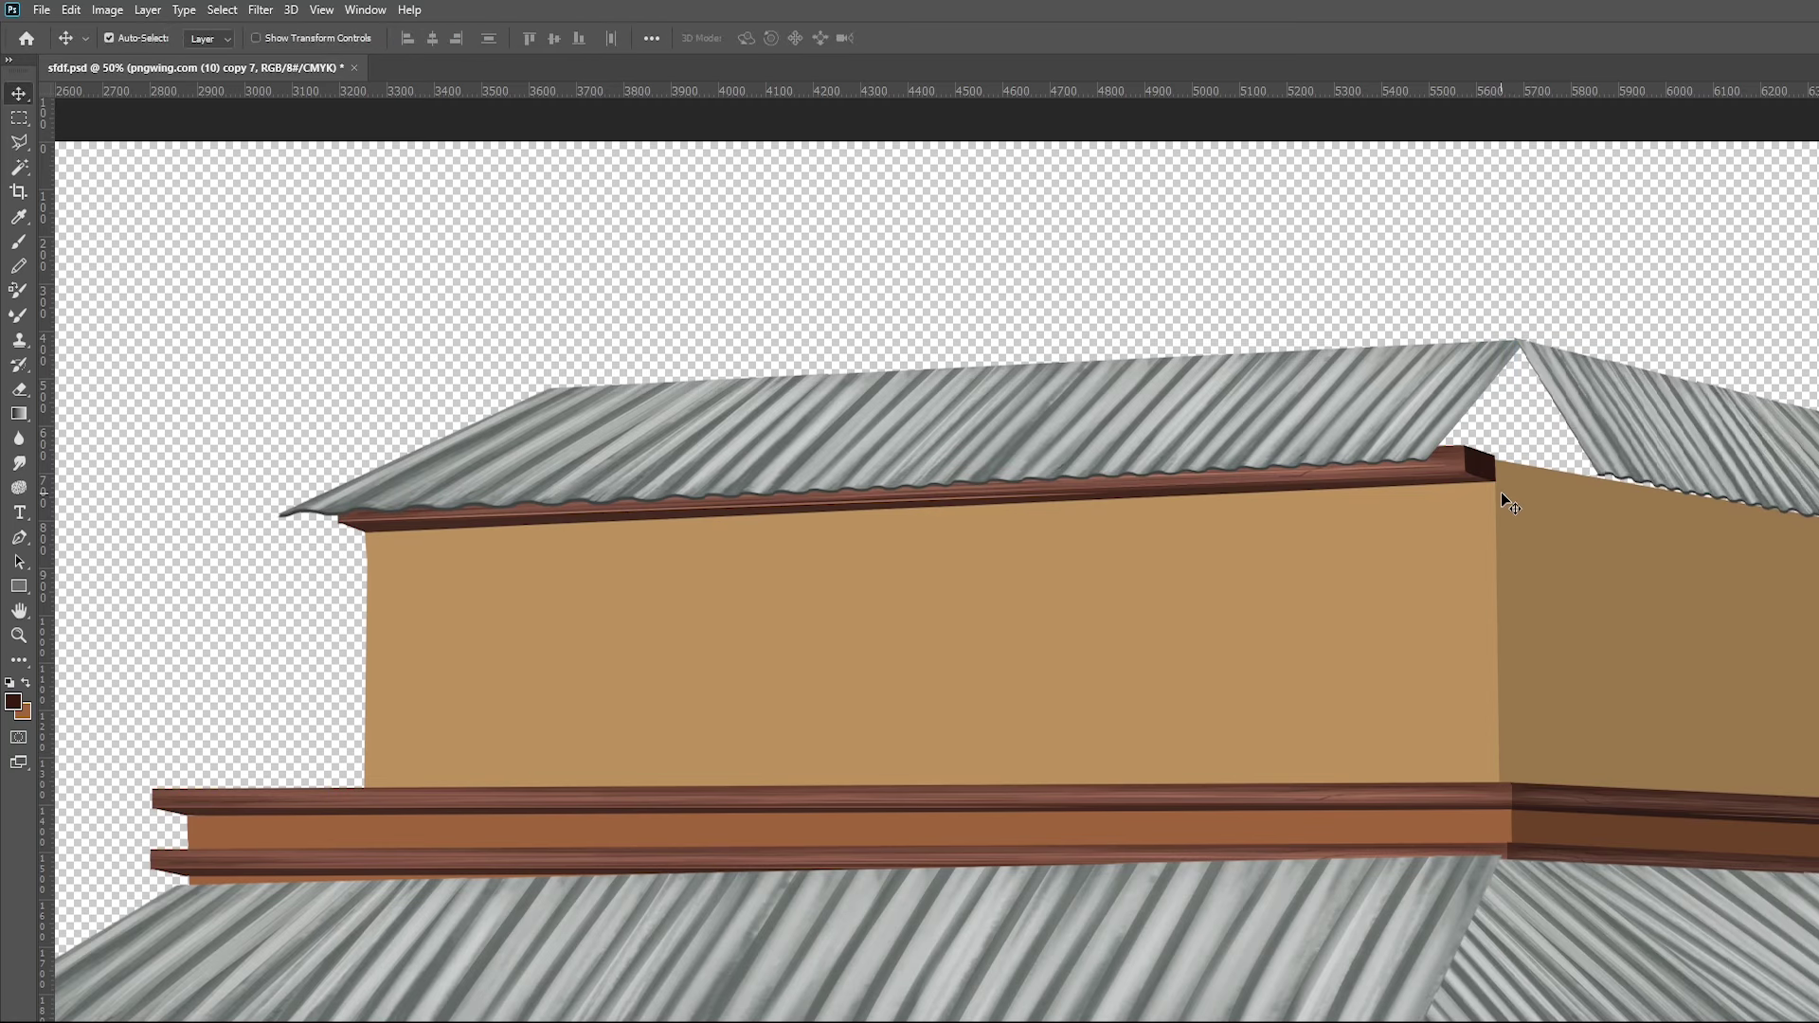
{"action": "left_click_drag", "start_coordinate": [1503, 490], "coordinate": [1508, 480]}
{"action": "key", "text": "ctrl+v"}
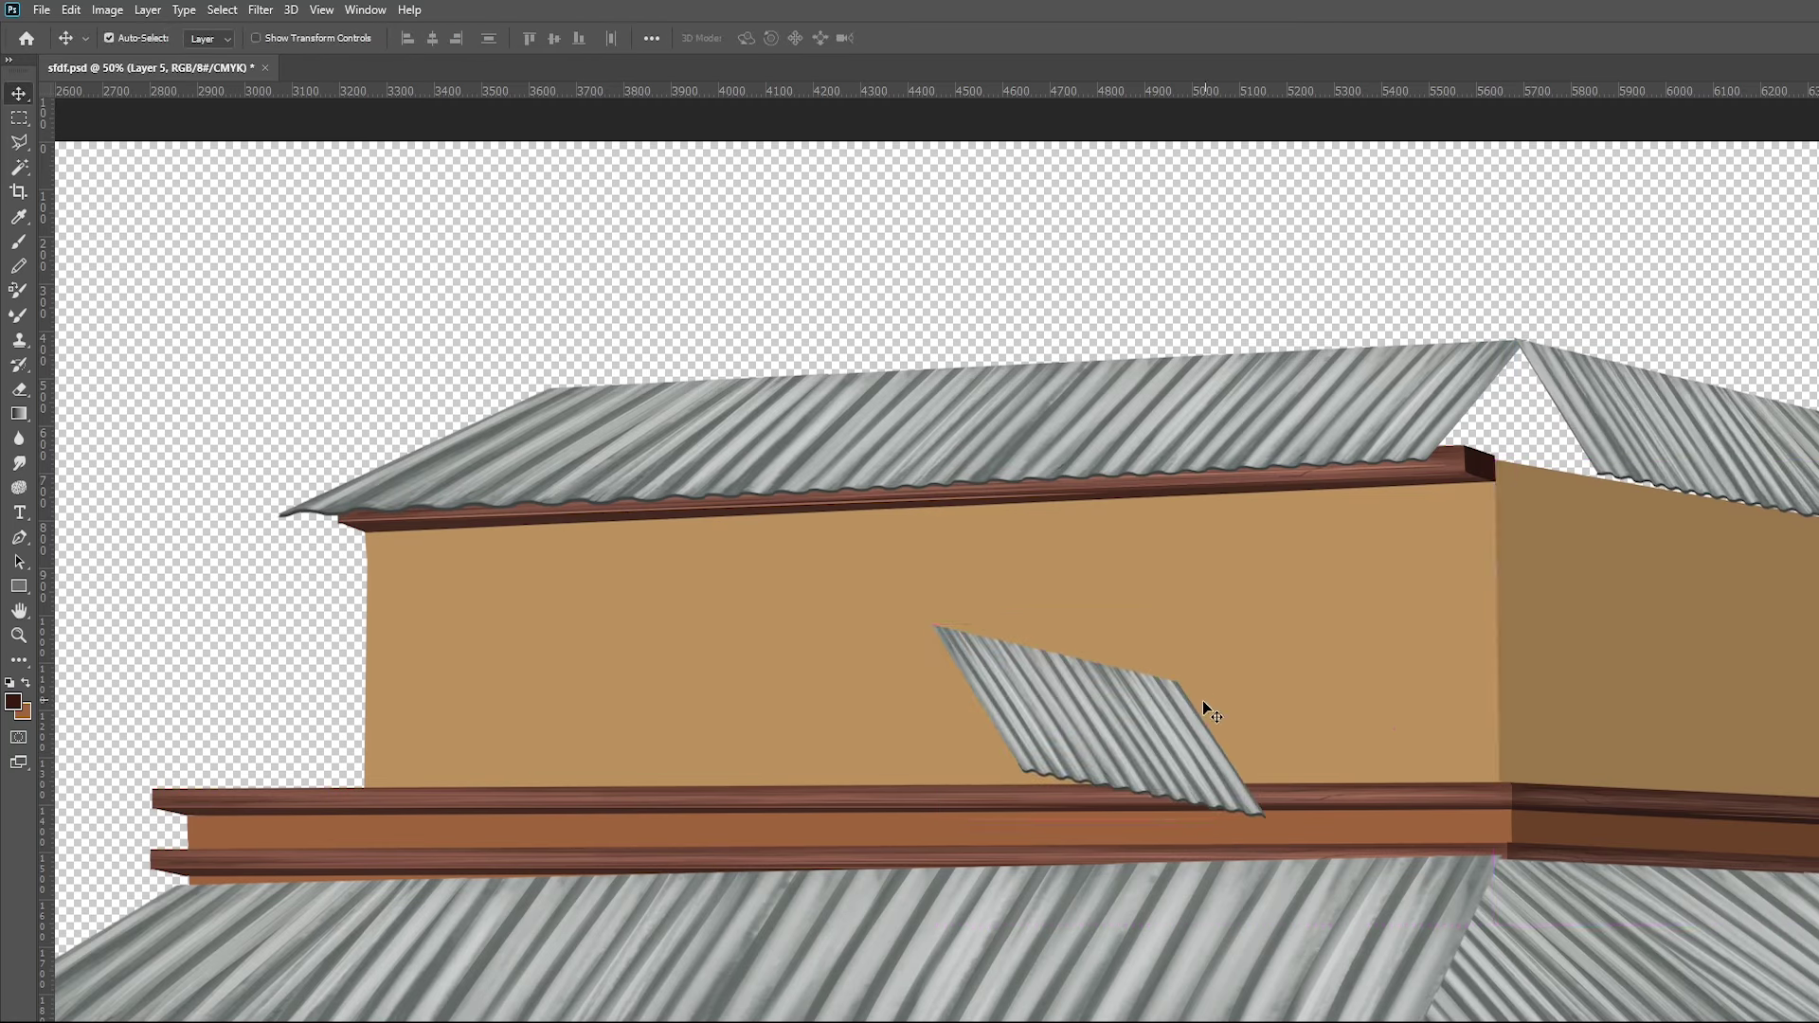
Move the new roof piece onto the roof corner and distort its corners between both roofs
{"action": "mouse_move", "coordinate": [1202, 701]}
{"action": "left_mouse_down"}
{"action": "mouse_move", "coordinate": [1608, 453]}
{"action": "mouse_move", "coordinate": [1596, 434]}
{"action": "left_mouse_up"}
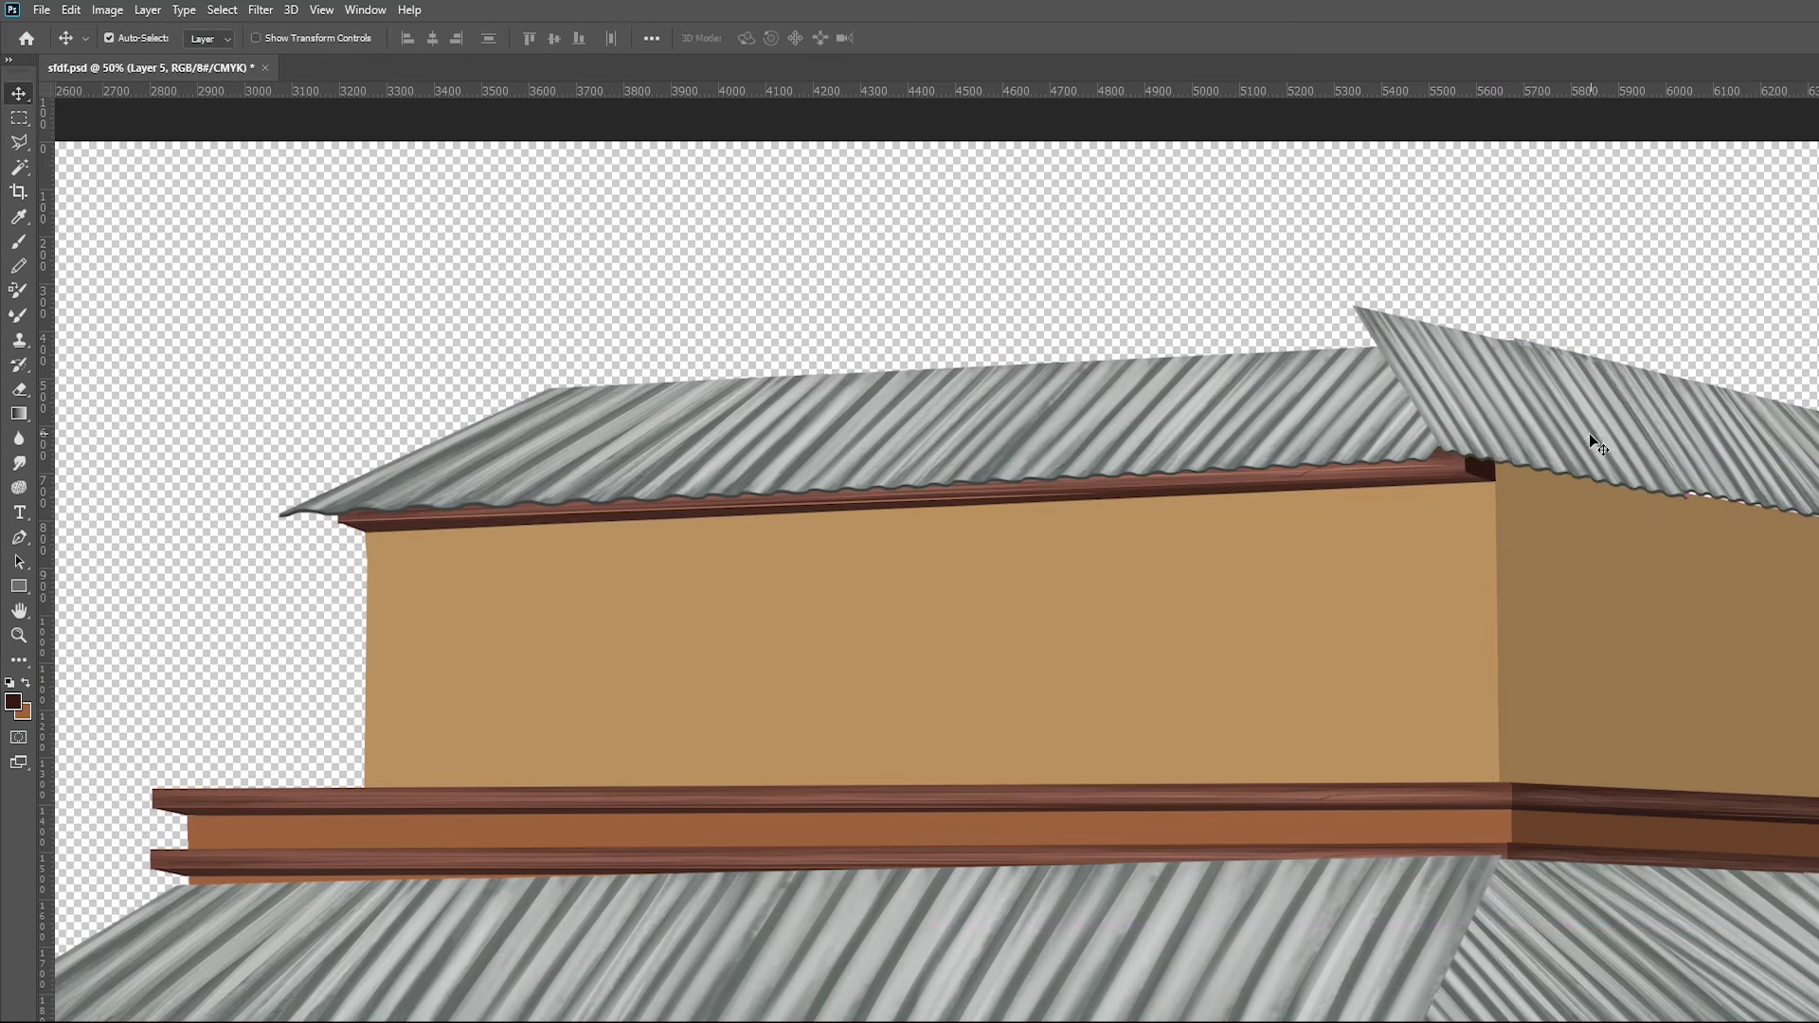
{"action": "key", "text": "ctrl+t"}
{"action": "left_click_drag", "start_coordinate": [1353, 501], "coordinate": [1101, 559]}
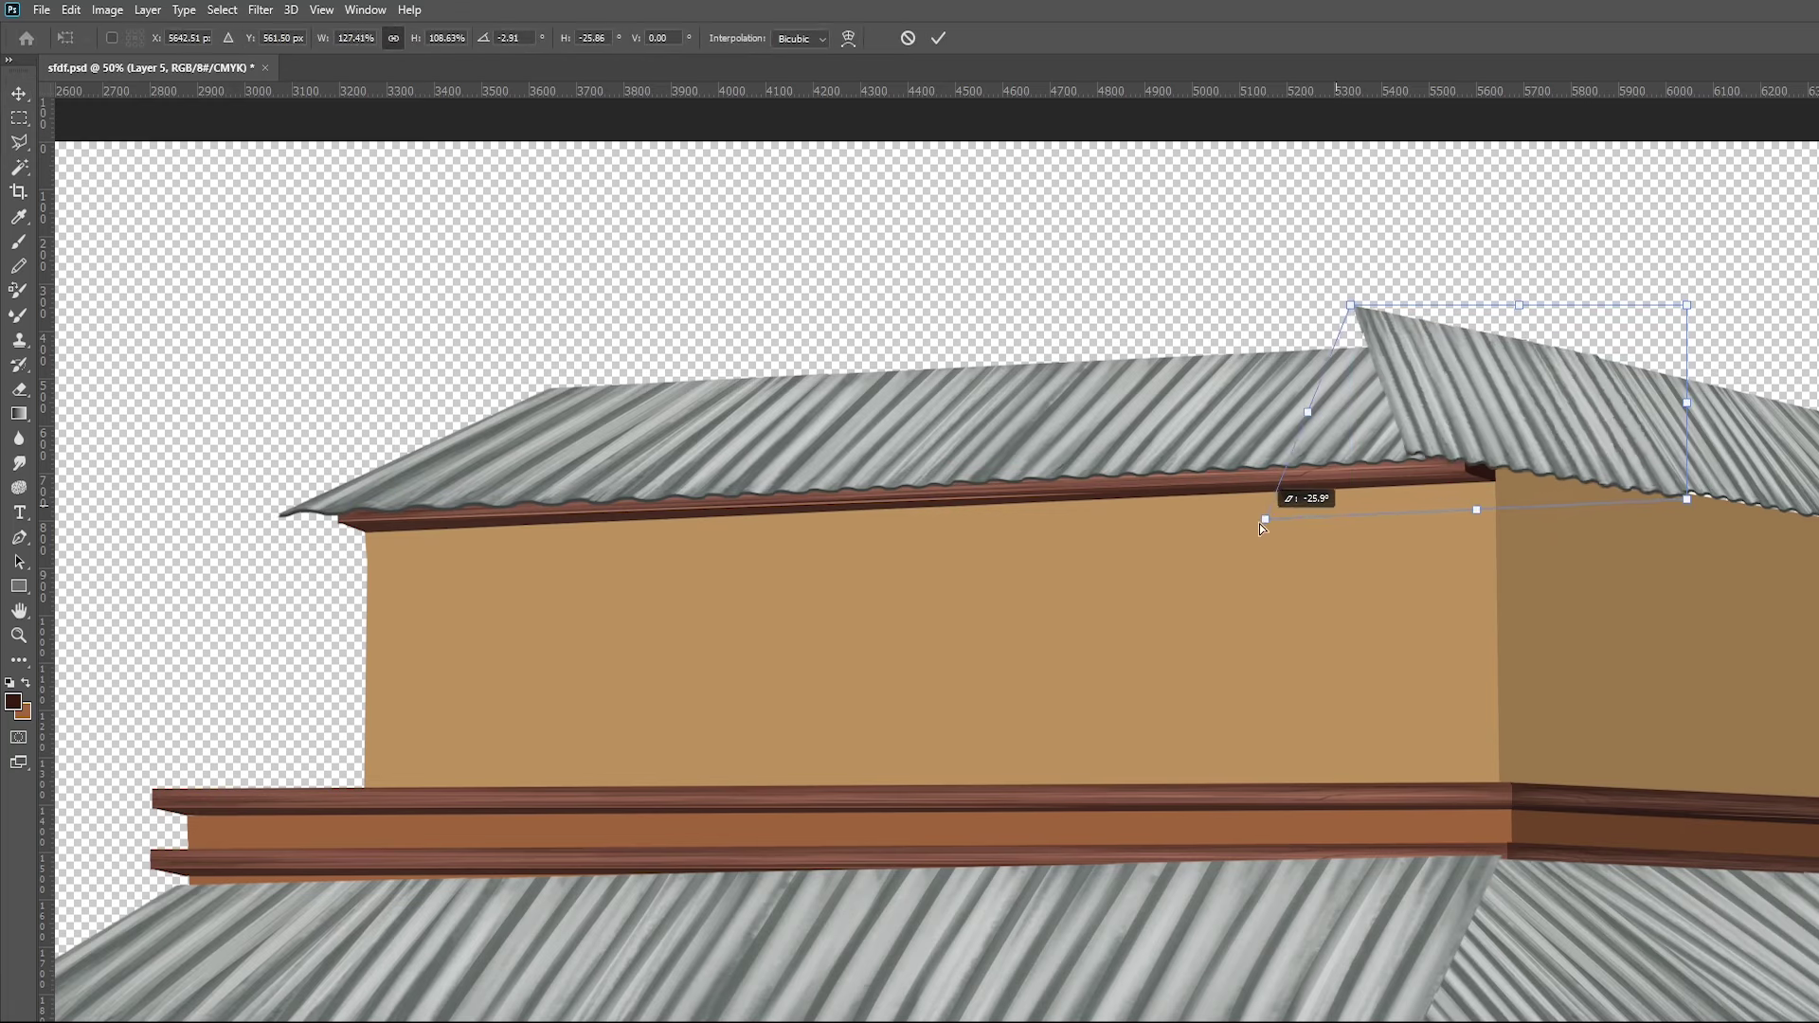
{"action": "mouse_move", "coordinate": [1349, 305]}
{"action": "left_mouse_down"}
{"action": "mouse_move", "coordinate": [1407, 363]}
{"action": "mouse_move", "coordinate": [1420, 348]}
{"action": "left_mouse_up"}
{"action": "left_click_drag", "start_coordinate": [1690, 498], "coordinate": [1685, 475]}
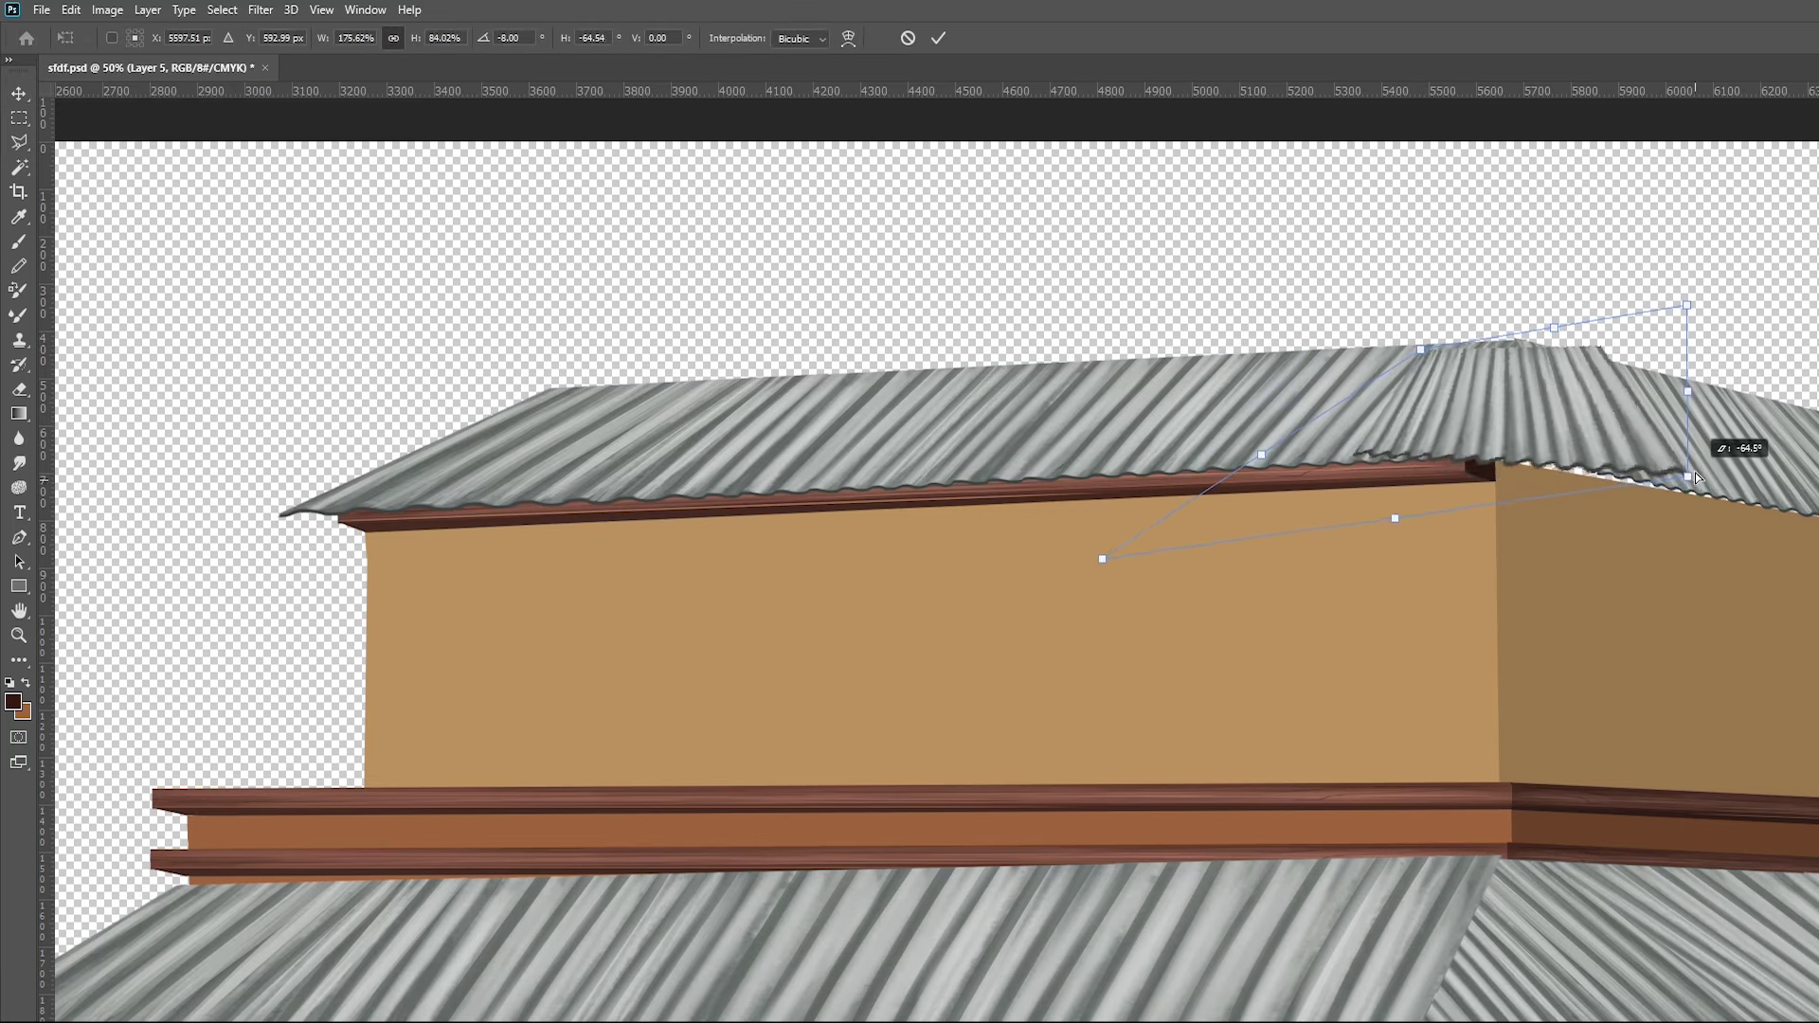
{"action": "left_click_drag", "start_coordinate": [1686, 305], "coordinate": [1688, 333]}
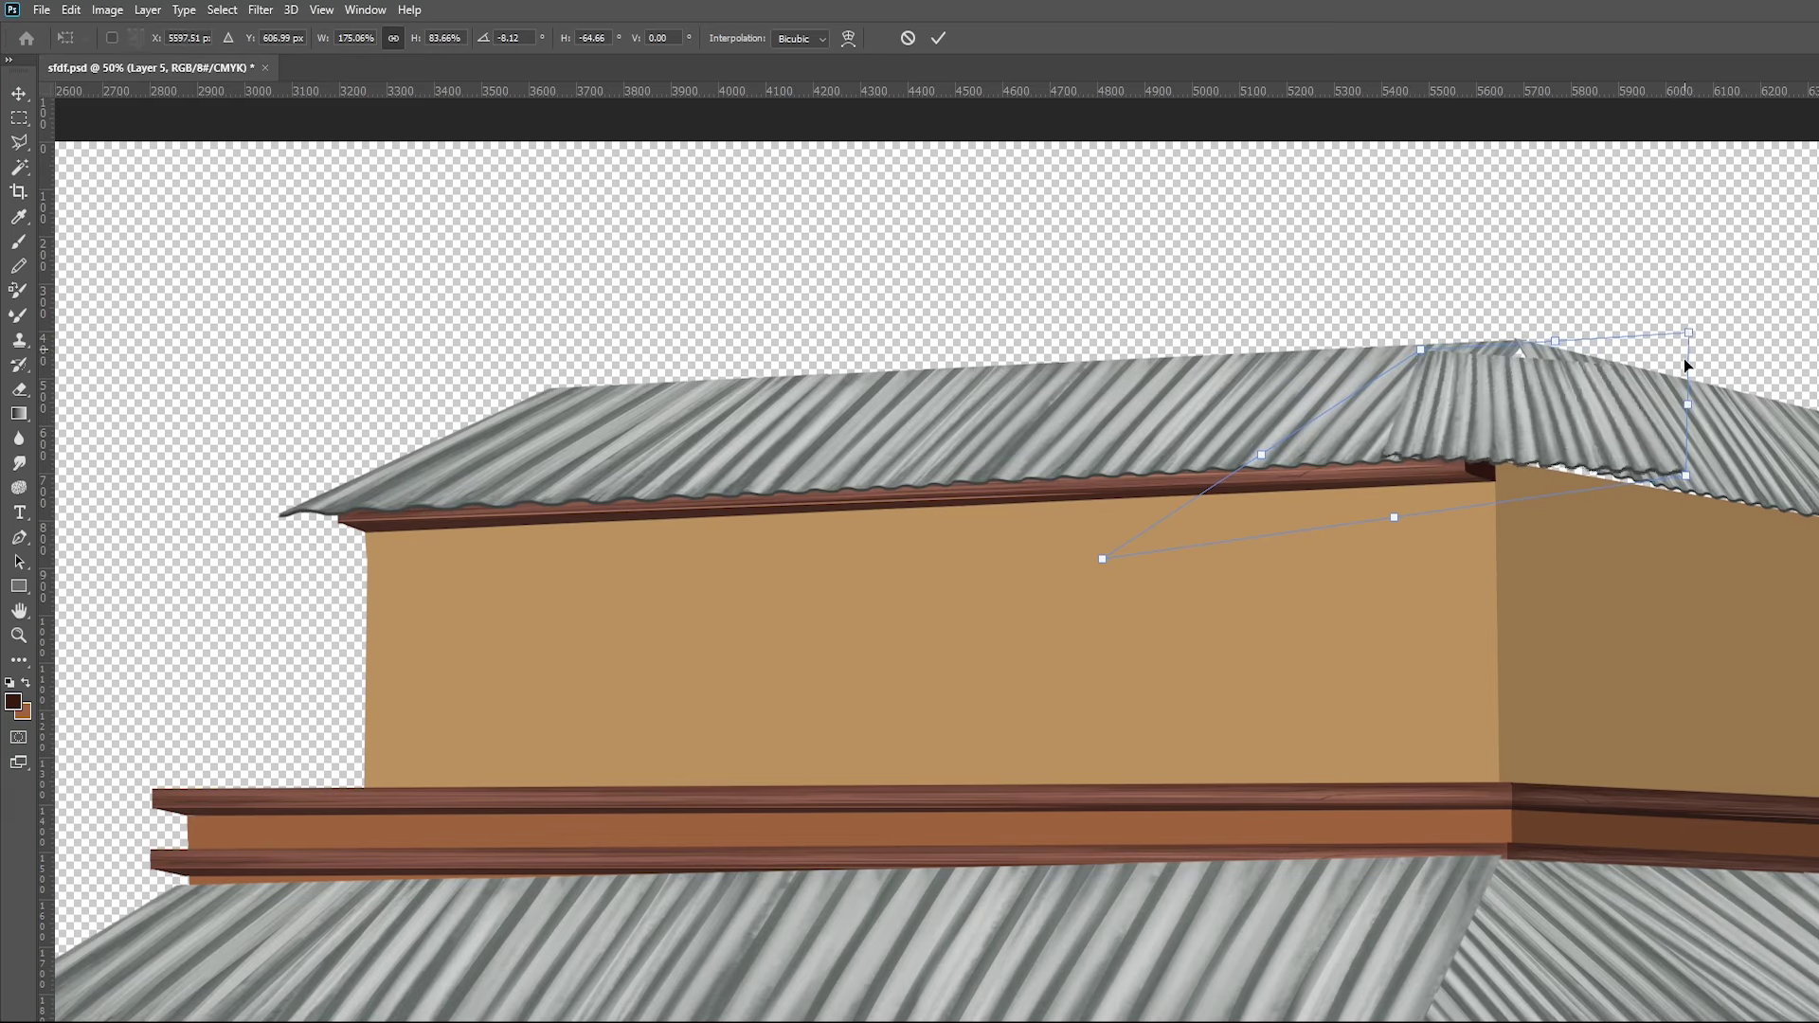
Fit the corner piece's edges to the peak and send it beneath the left roof
{"action": "left_click_drag", "start_coordinate": [1691, 416], "coordinate": [1656, 423]}
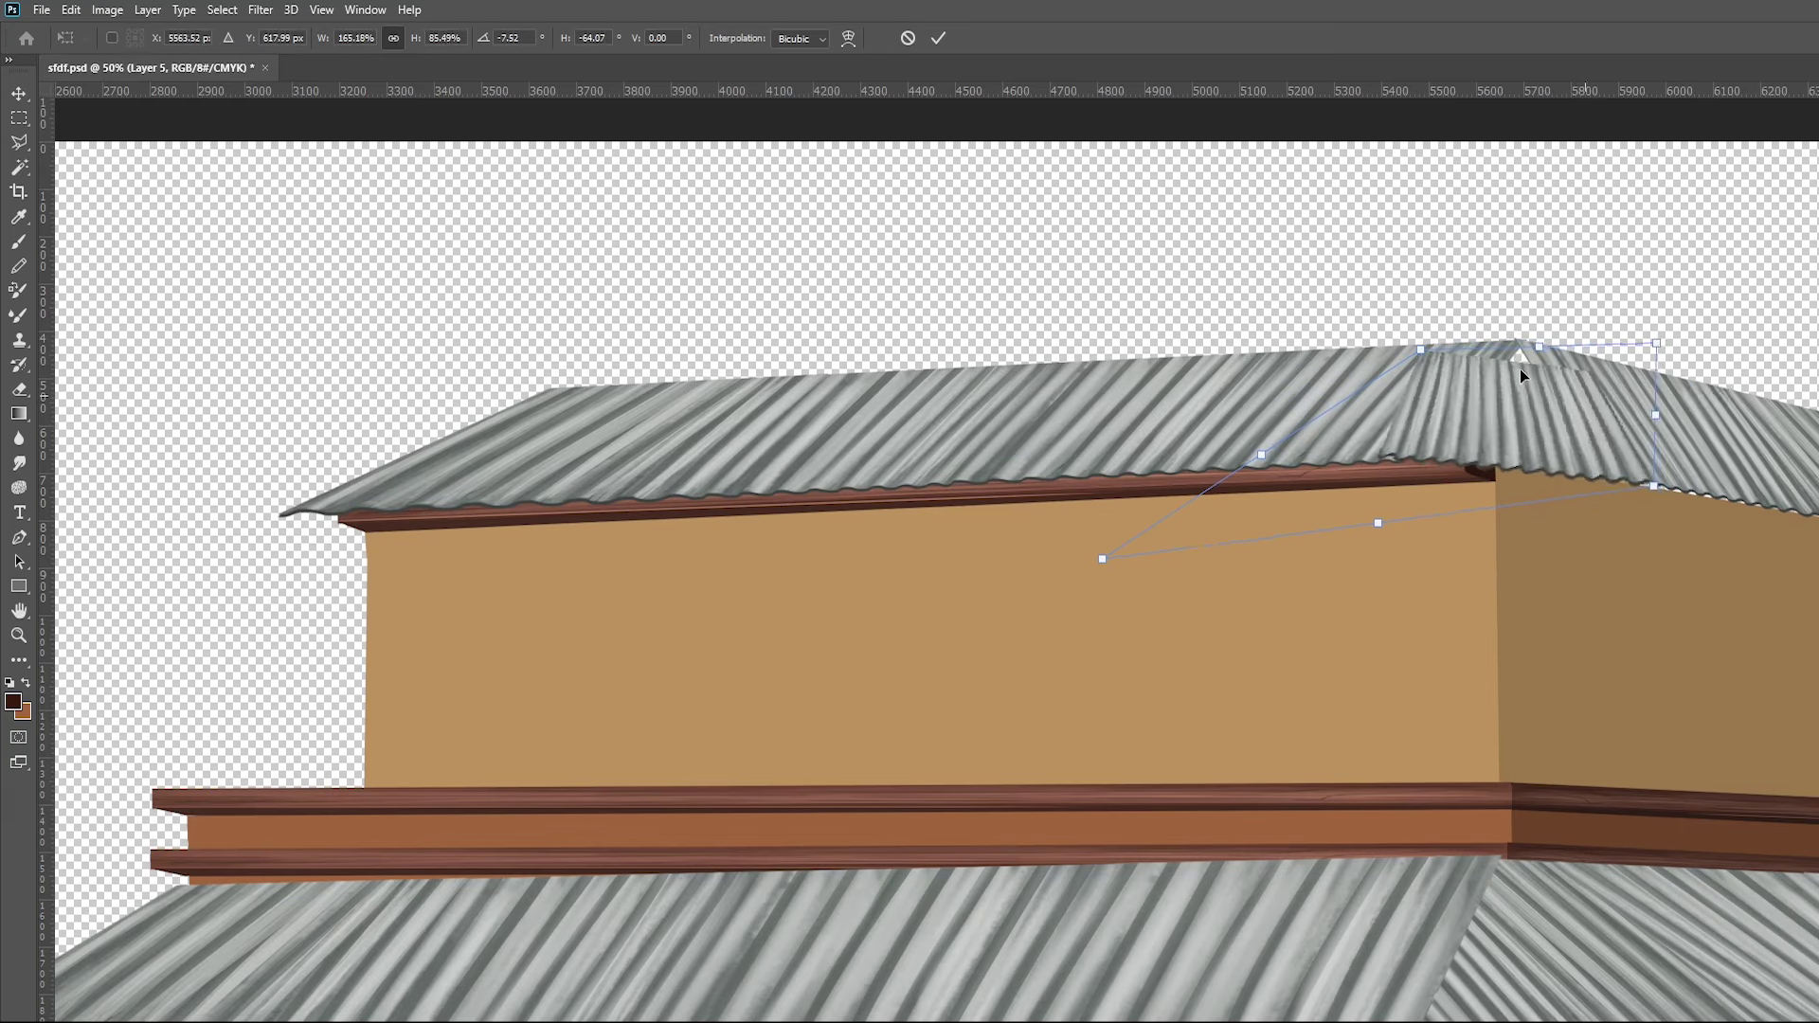
{"action": "left_click_drag", "start_coordinate": [1538, 347], "coordinate": [1544, 332]}
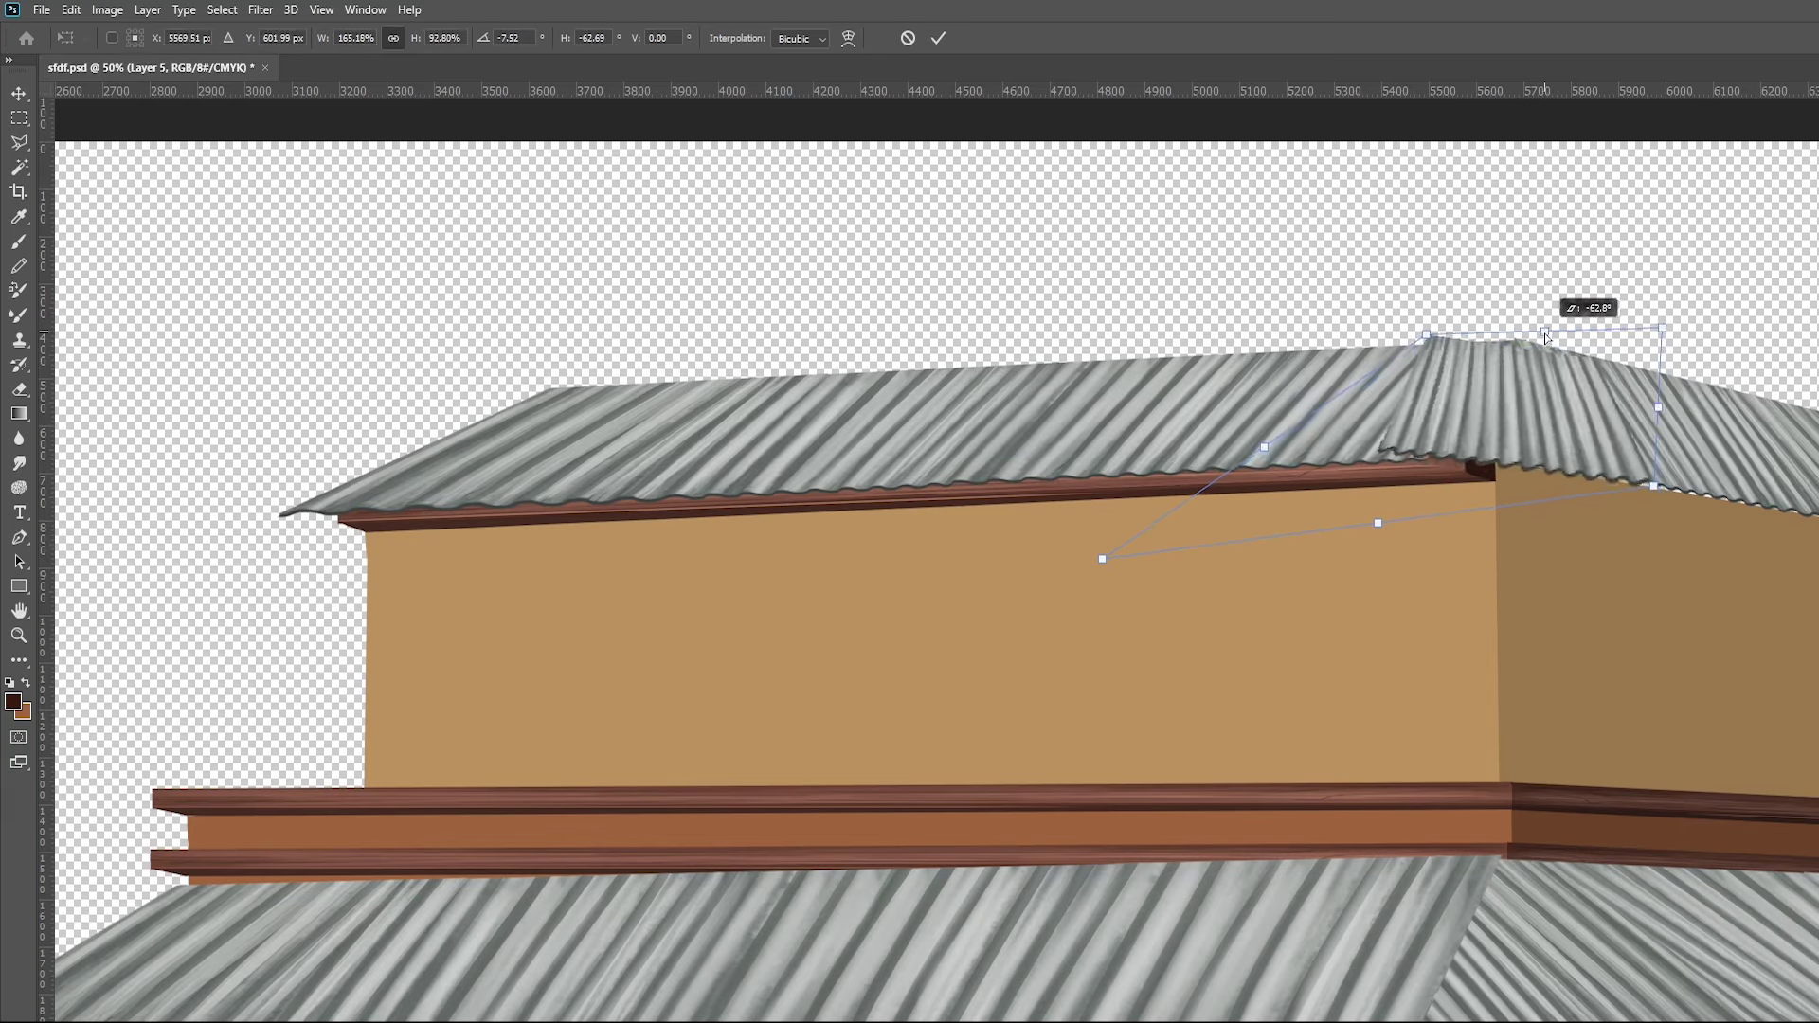
{"action": "left_click_drag", "start_coordinate": [1104, 566], "coordinate": [1141, 564]}
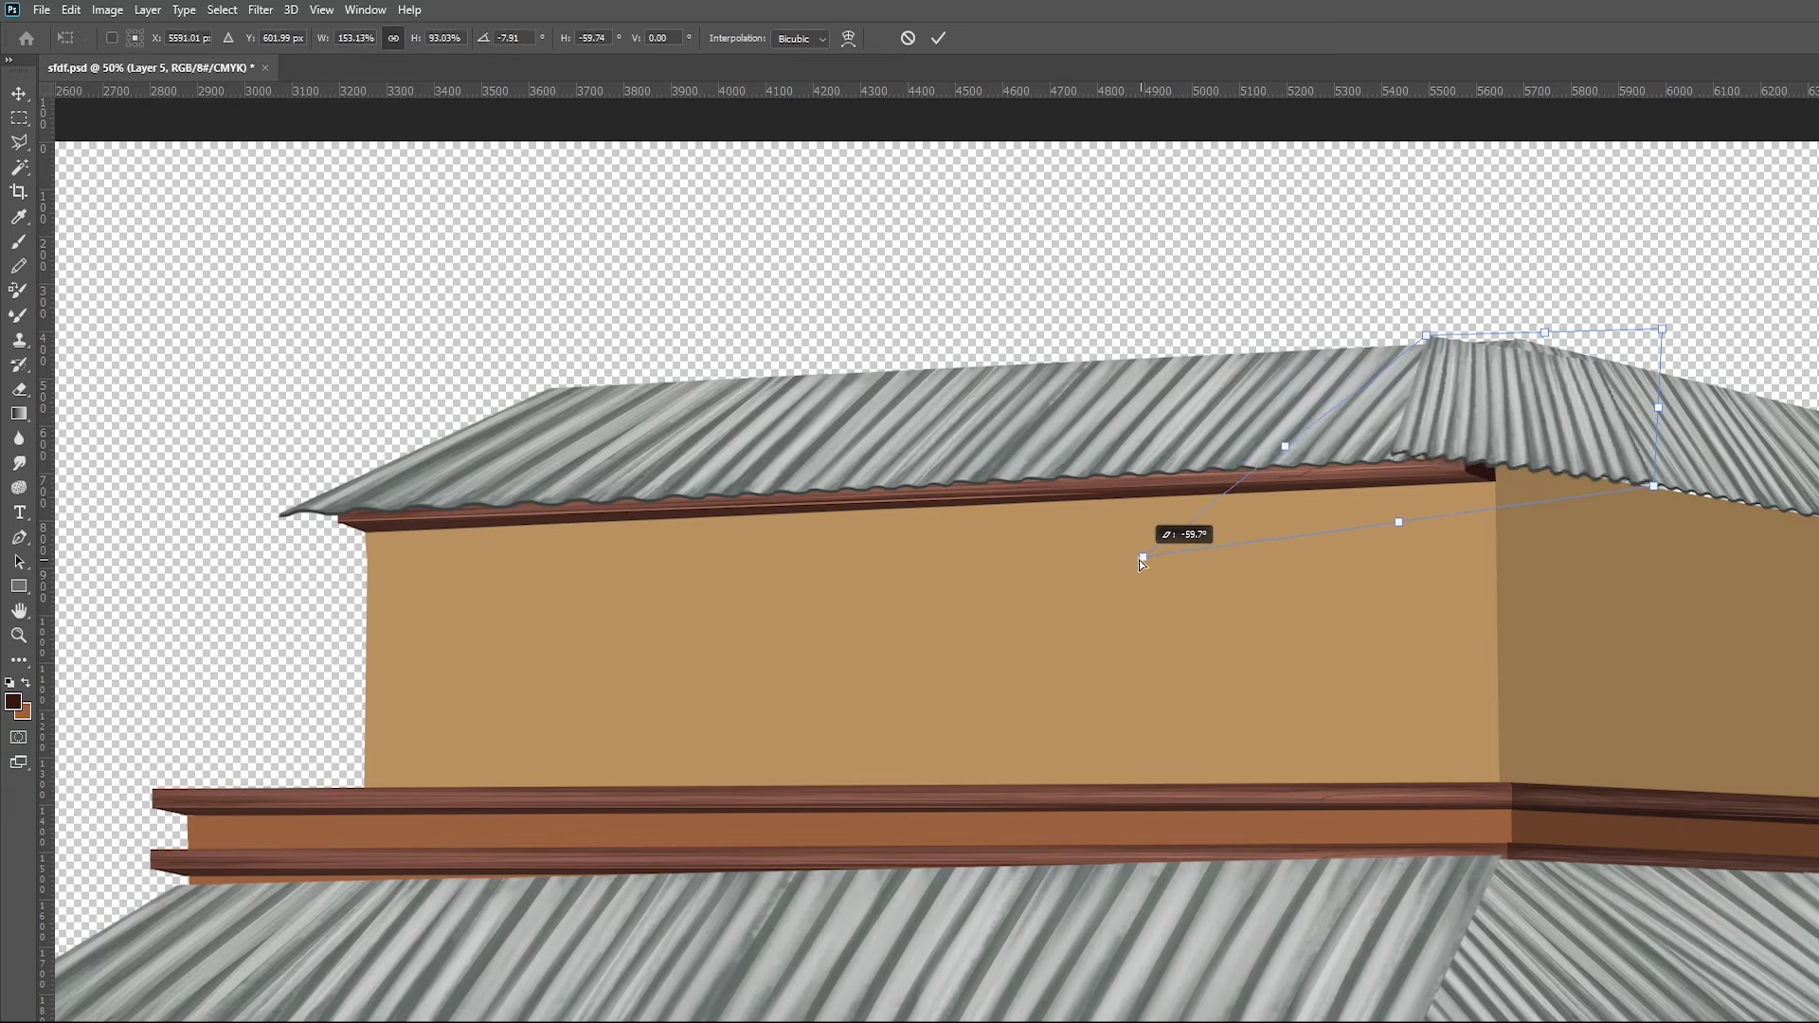
{"action": "left_click_drag", "start_coordinate": [1281, 459], "coordinate": [1306, 454]}
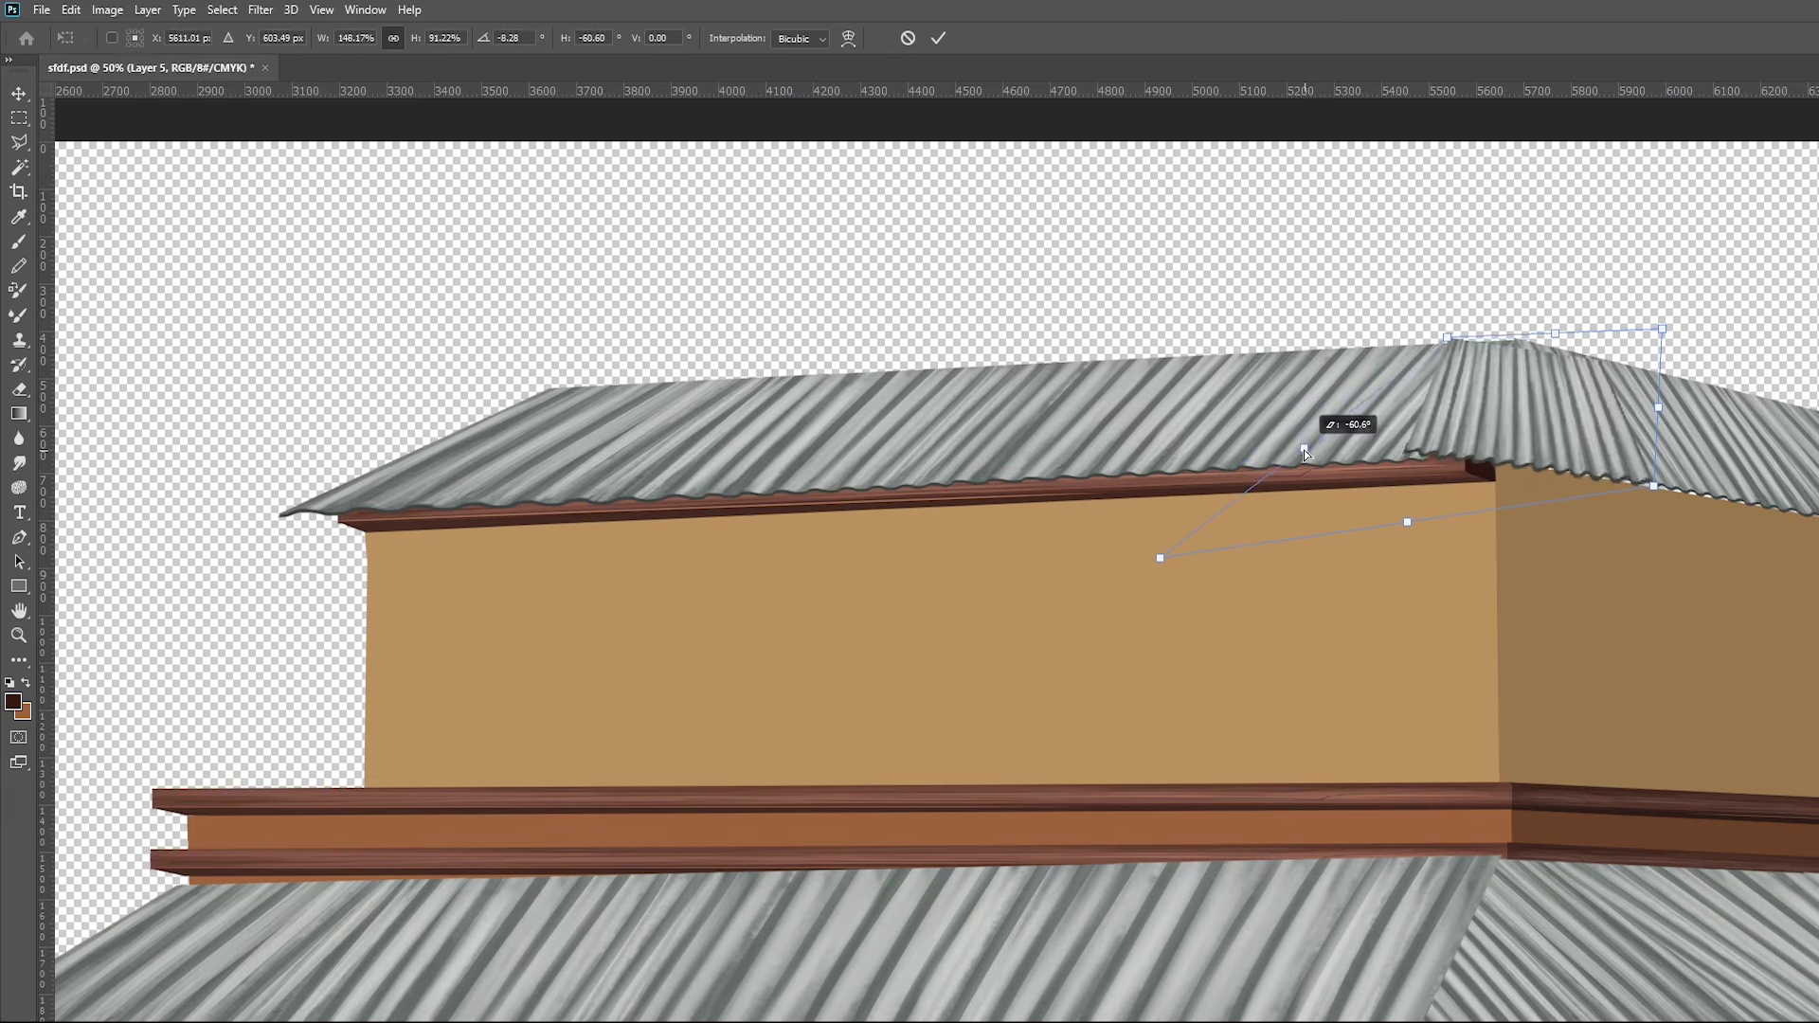
{"action": "key", "text": "Return"}
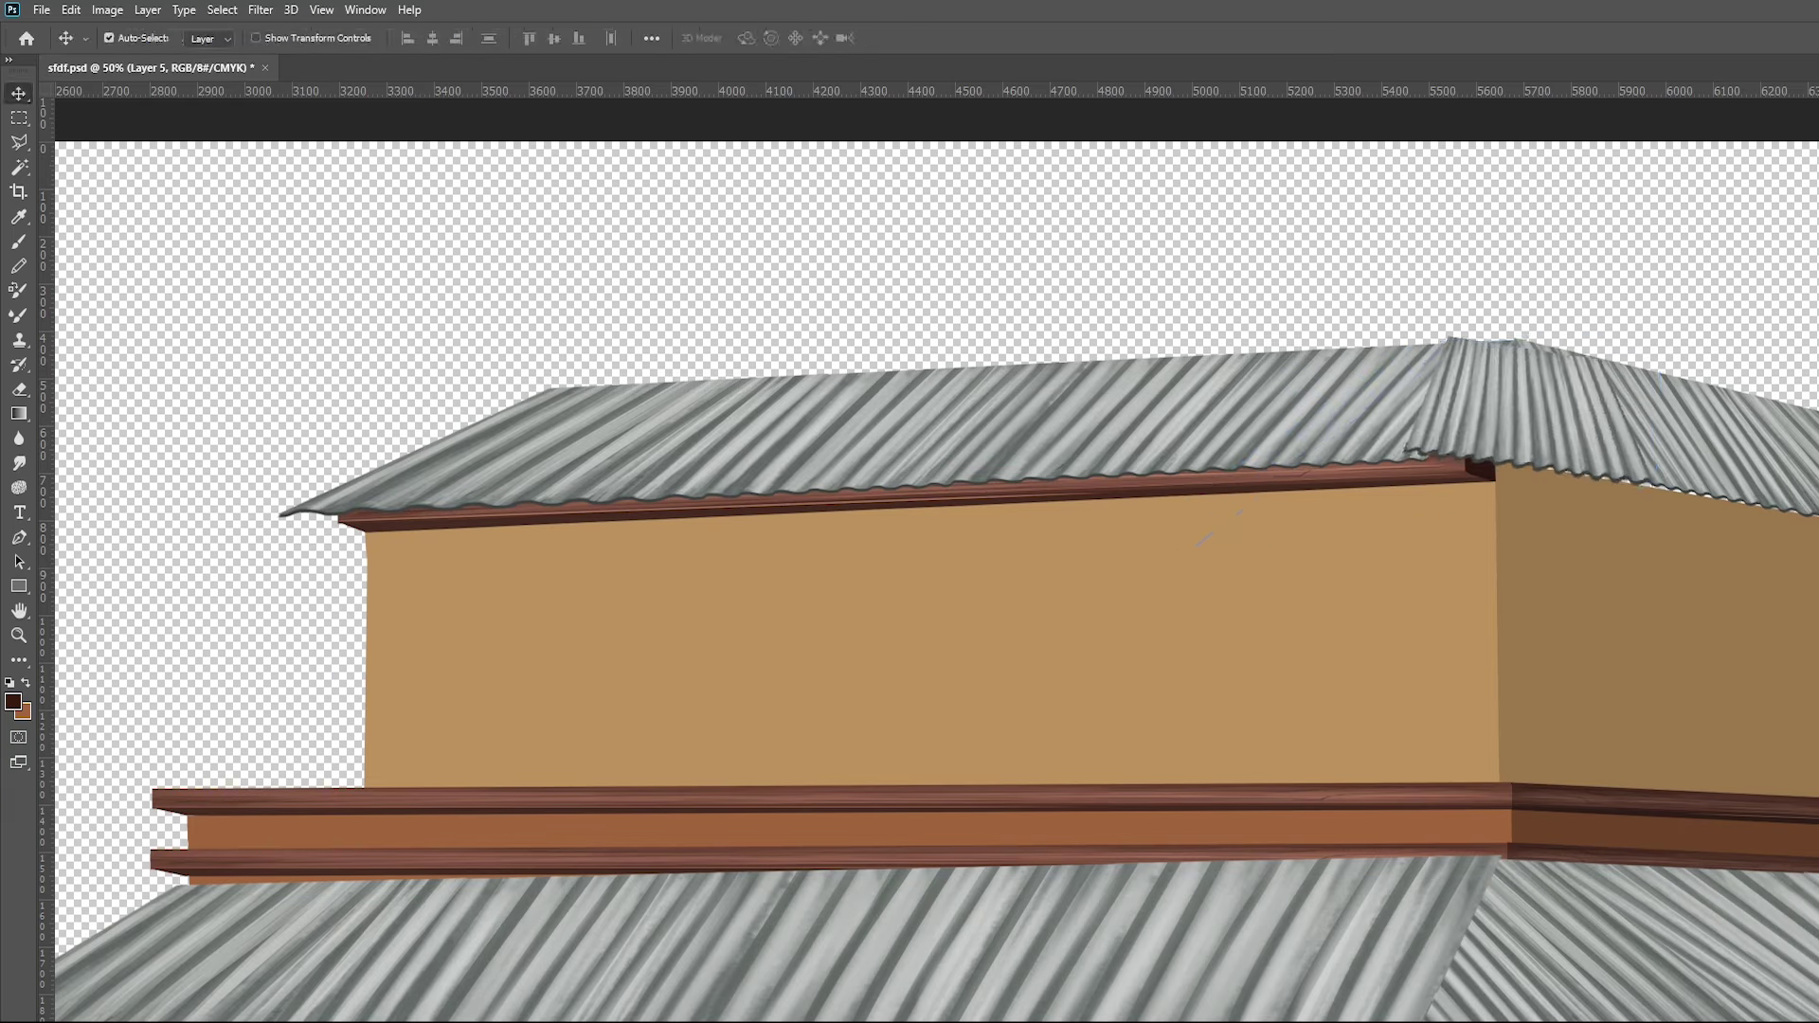
{"action": "key", "text": "ctrl+bracketleft"}
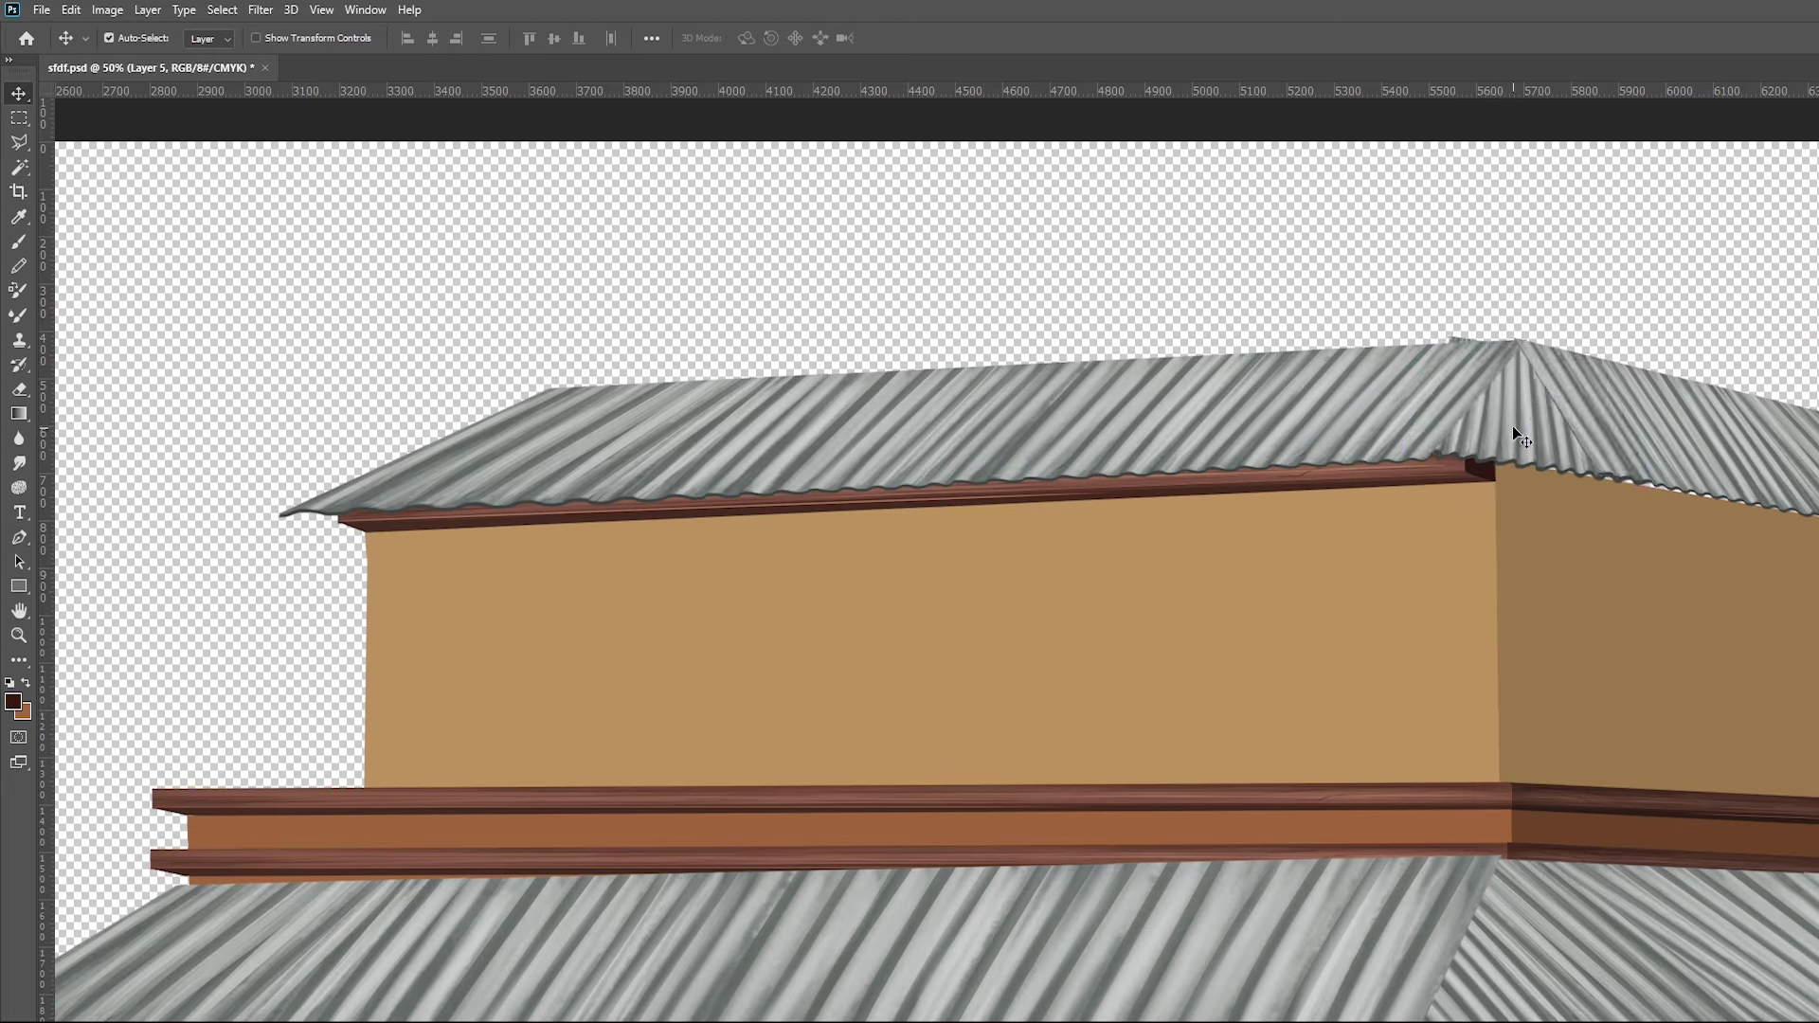
{"action": "key", "text": "e"}
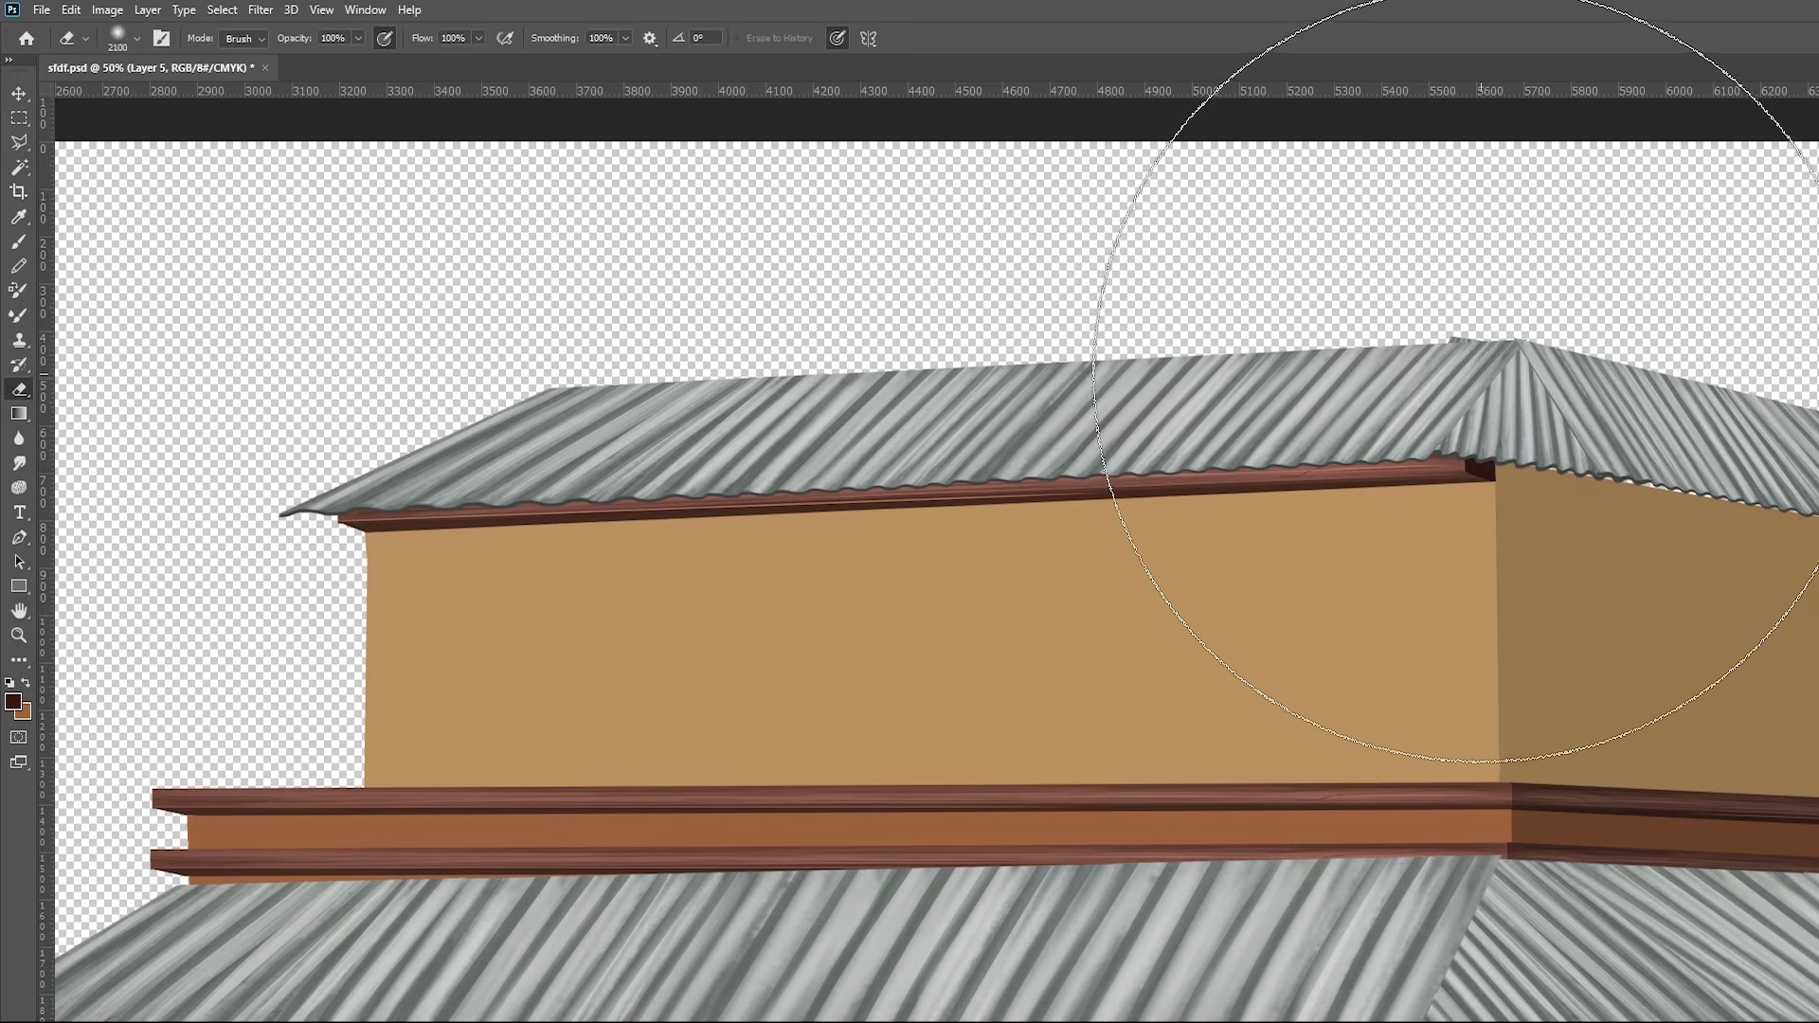
Stretch the ridge piece slightly downward and save, applying the pending transform
{"action": "key", "text": "bracketleft"}
{"action": "key", "text": "bracketleft"}
{"action": "key", "text": "bracketleft"}
{"action": "key", "text": "bracketleft"}
{"action": "key", "text": "bracketleft"}
{"action": "key", "text": "bracketleft"}
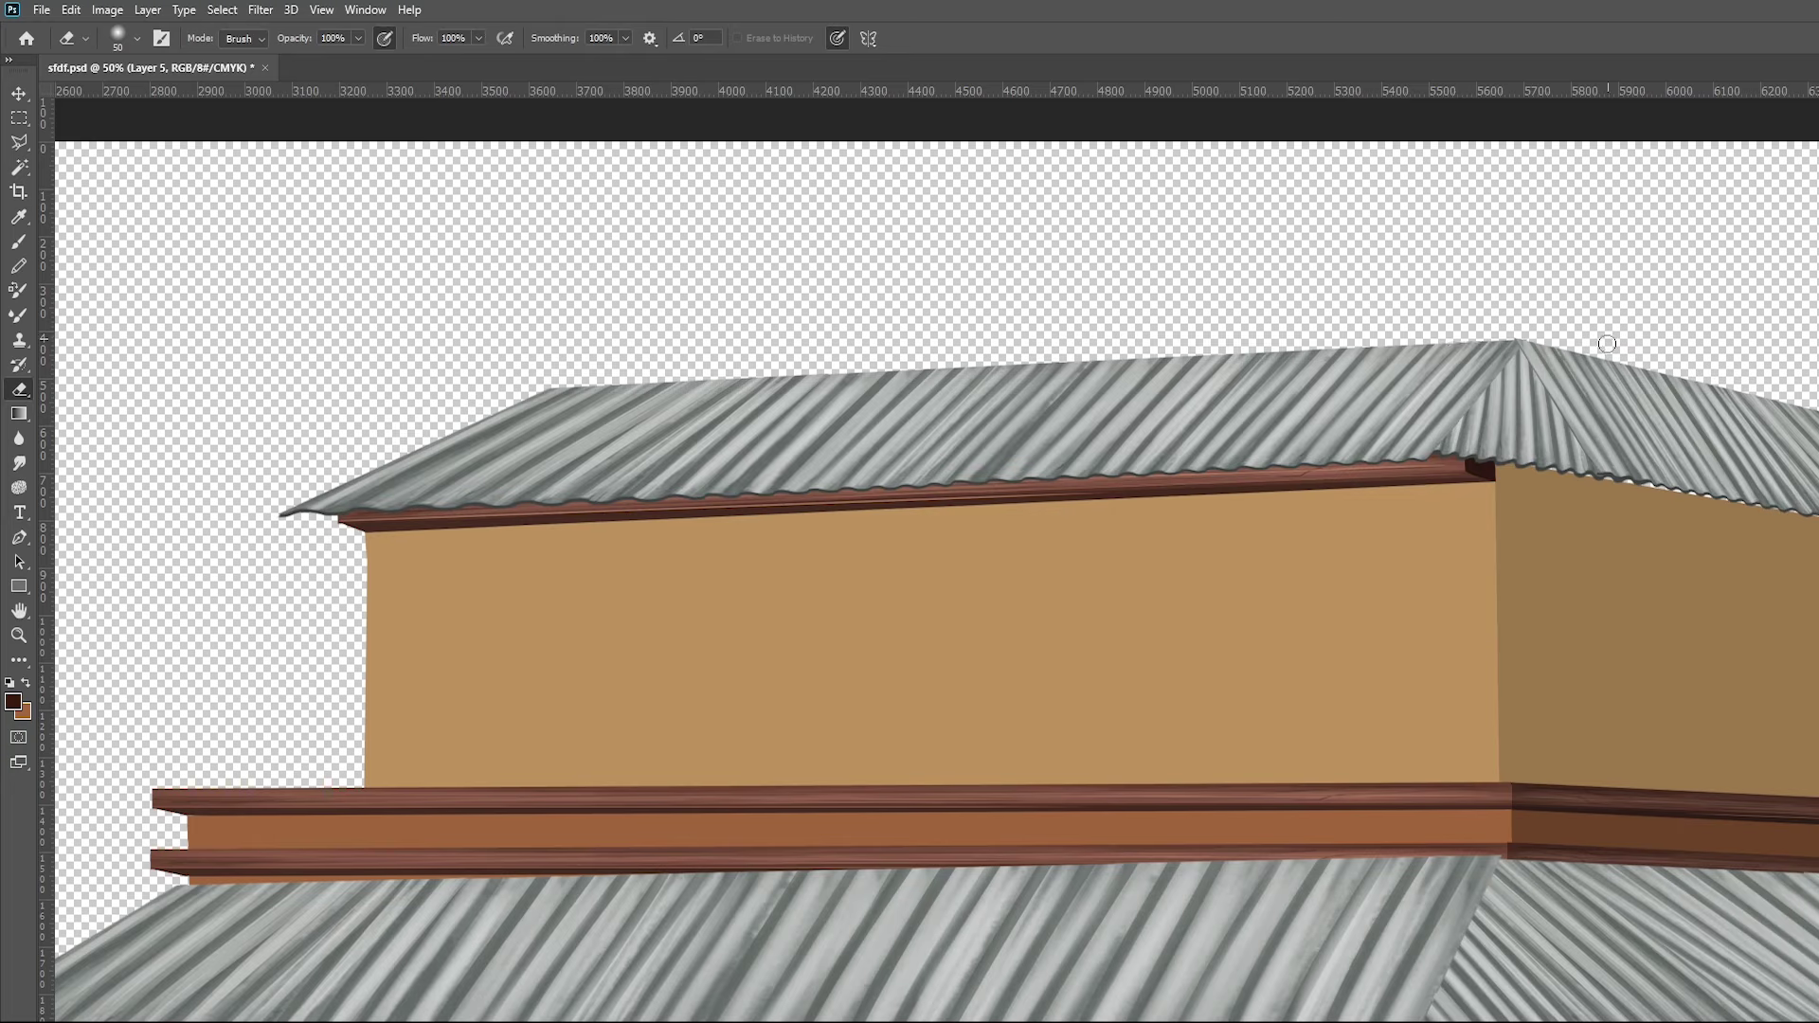
{"action": "key", "text": "v"}
{"action": "key", "text": "ctrl+t"}
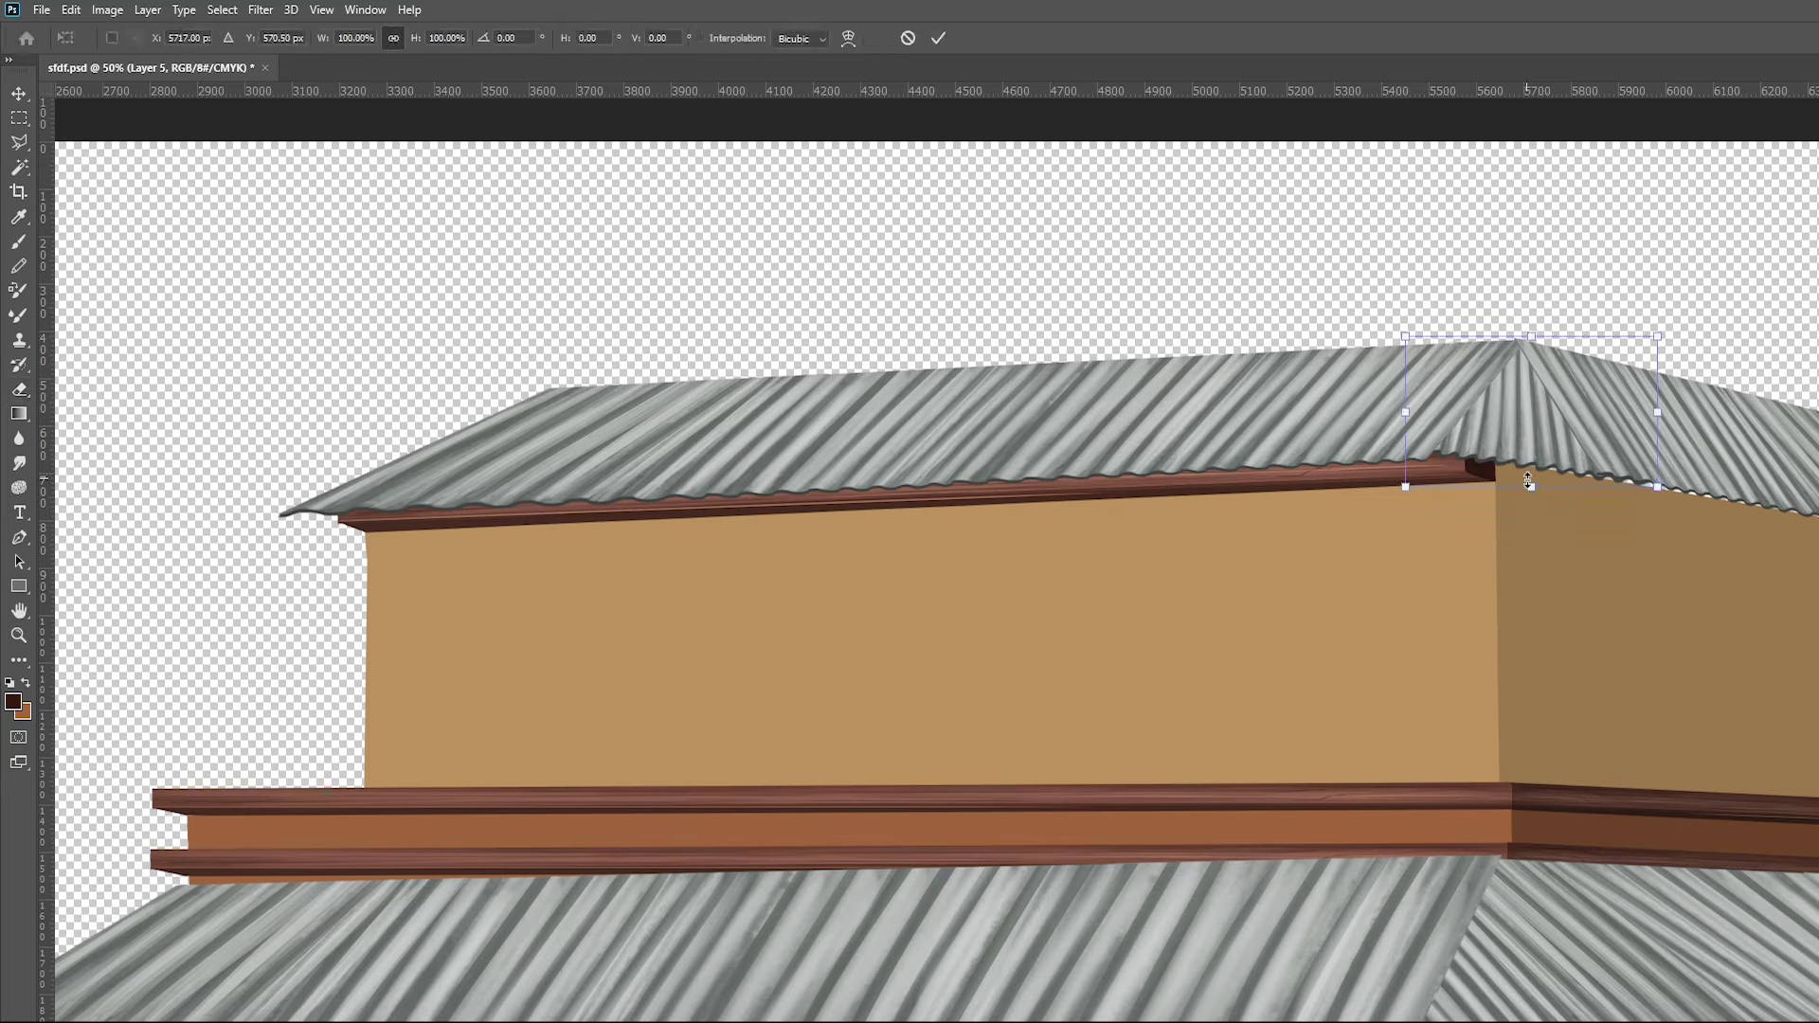
{"action": "left_click_drag", "start_coordinate": [1532, 487], "coordinate": [1534, 493]}
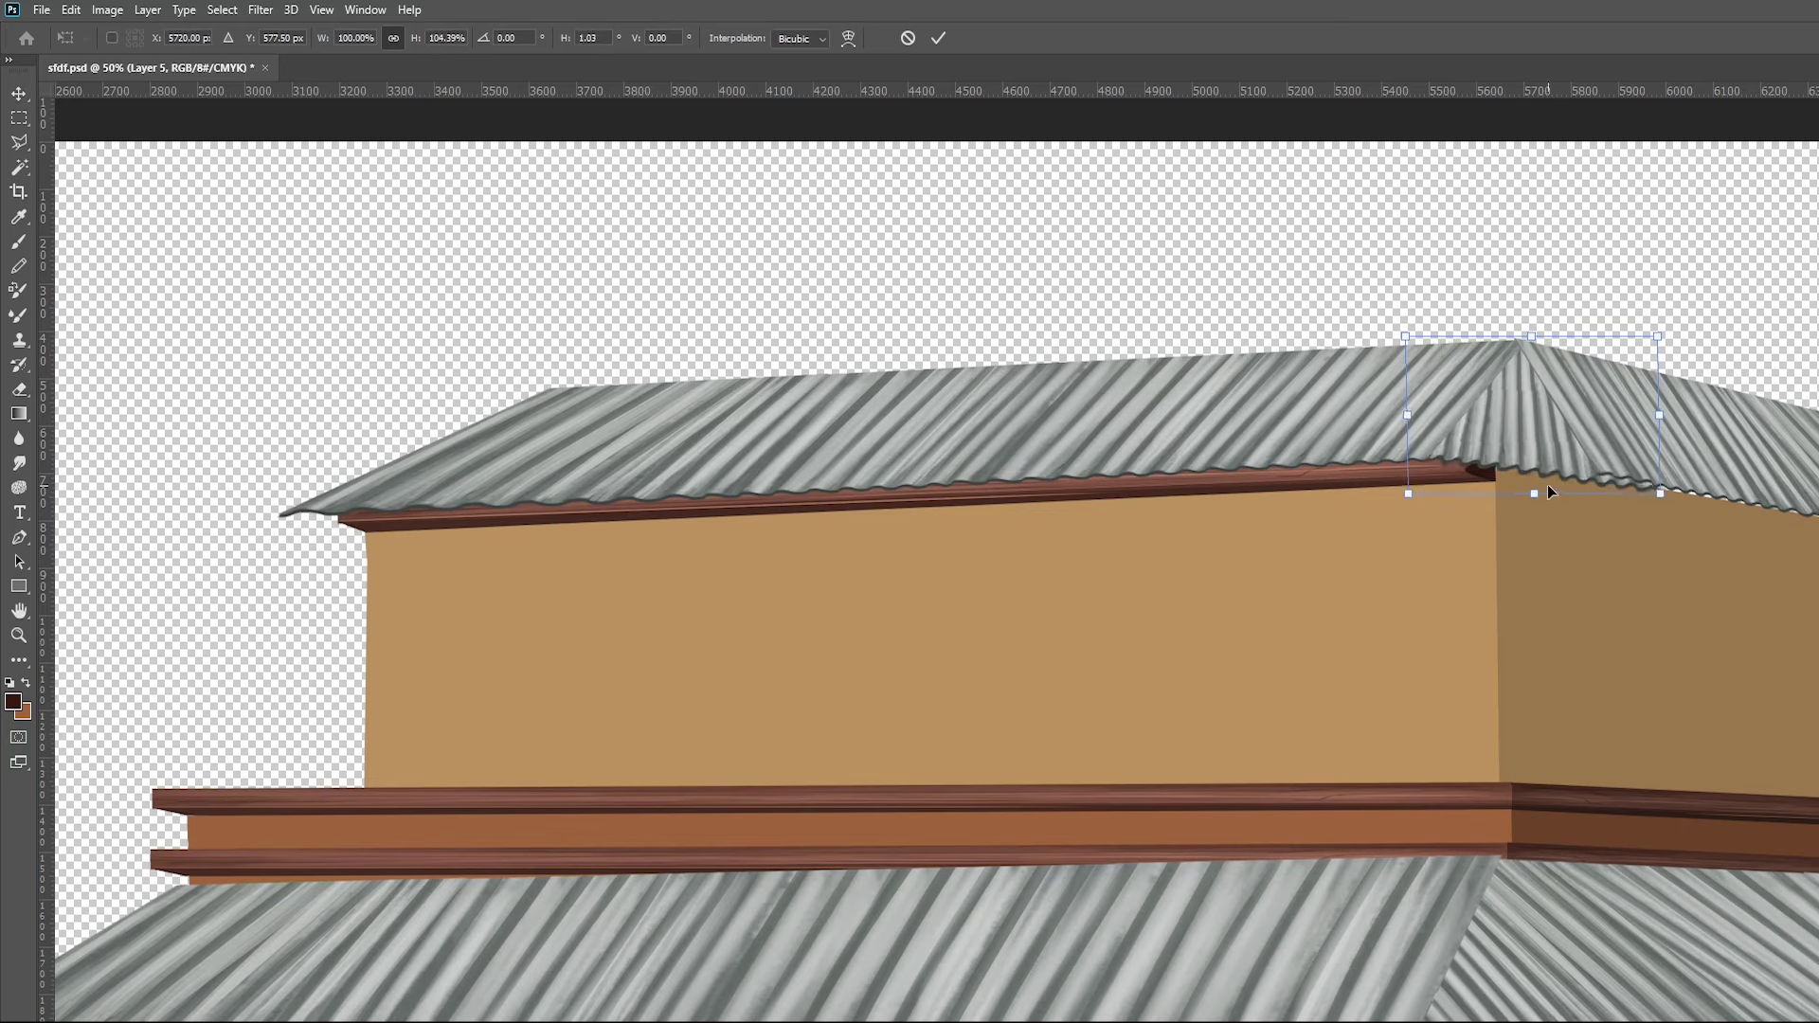
{"action": "key", "text": "ctrl+s"}
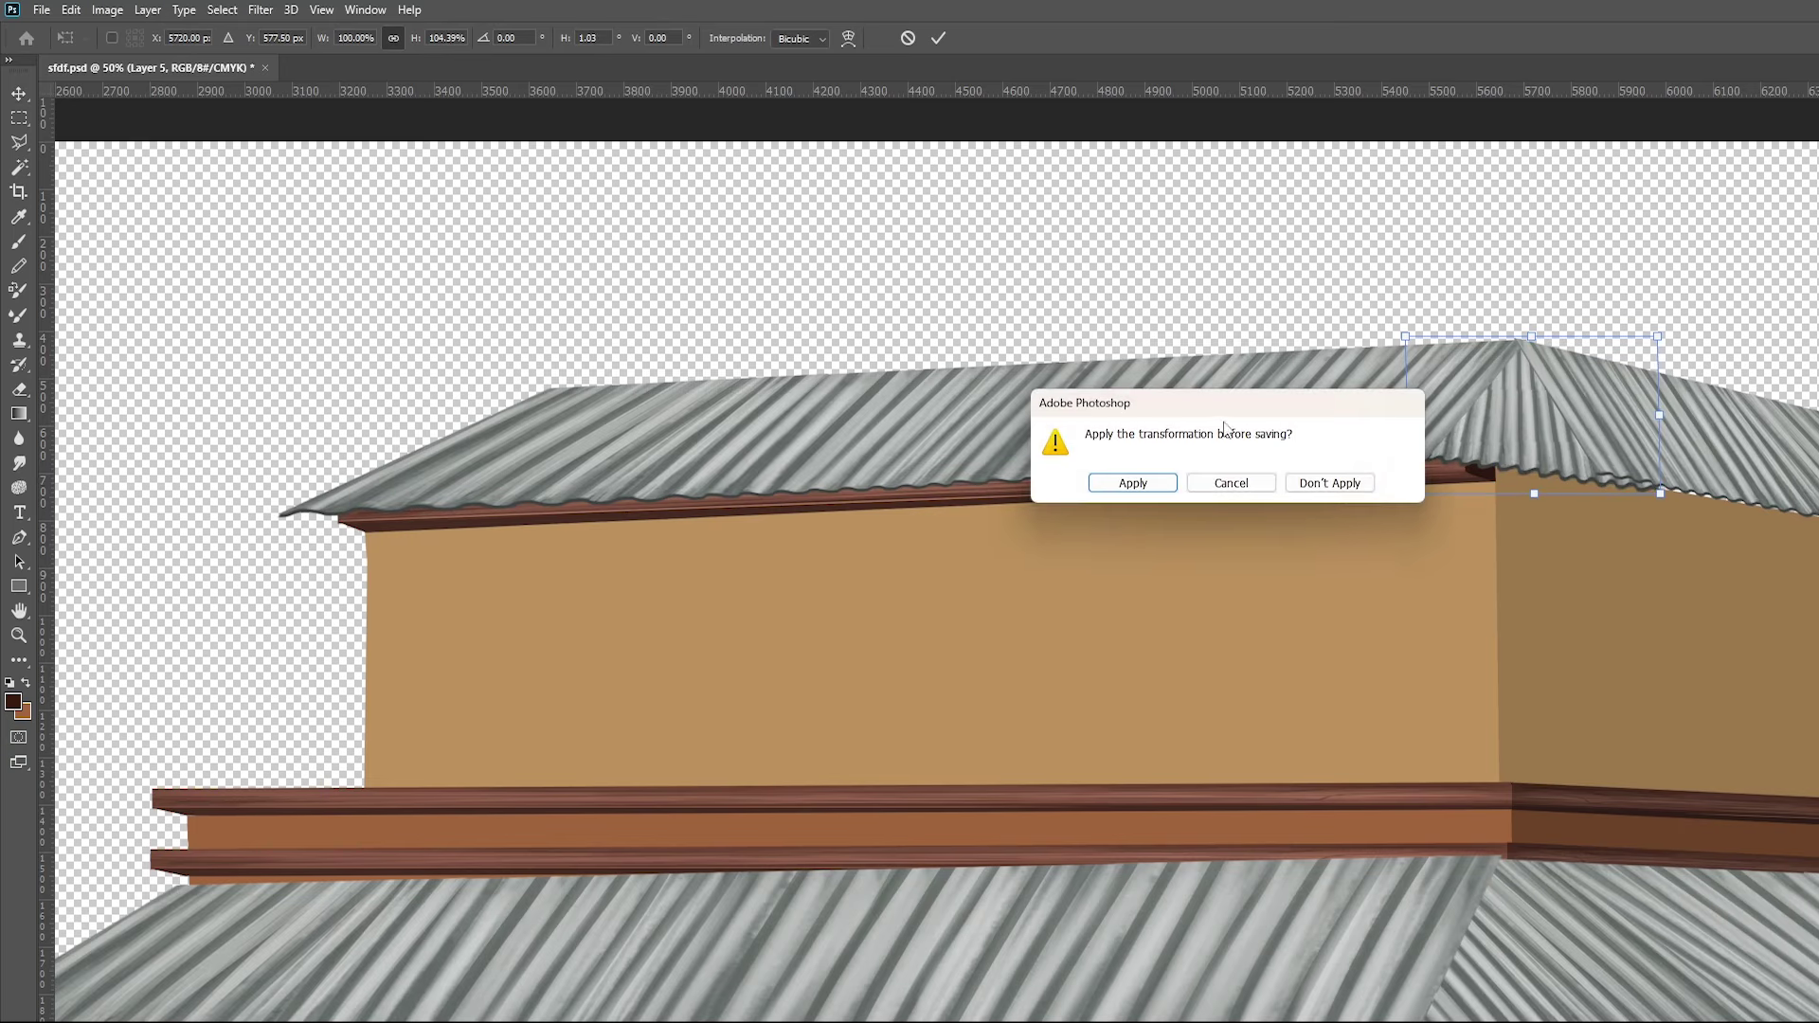
{"action": "left_click", "coordinate": [1157, 482]}
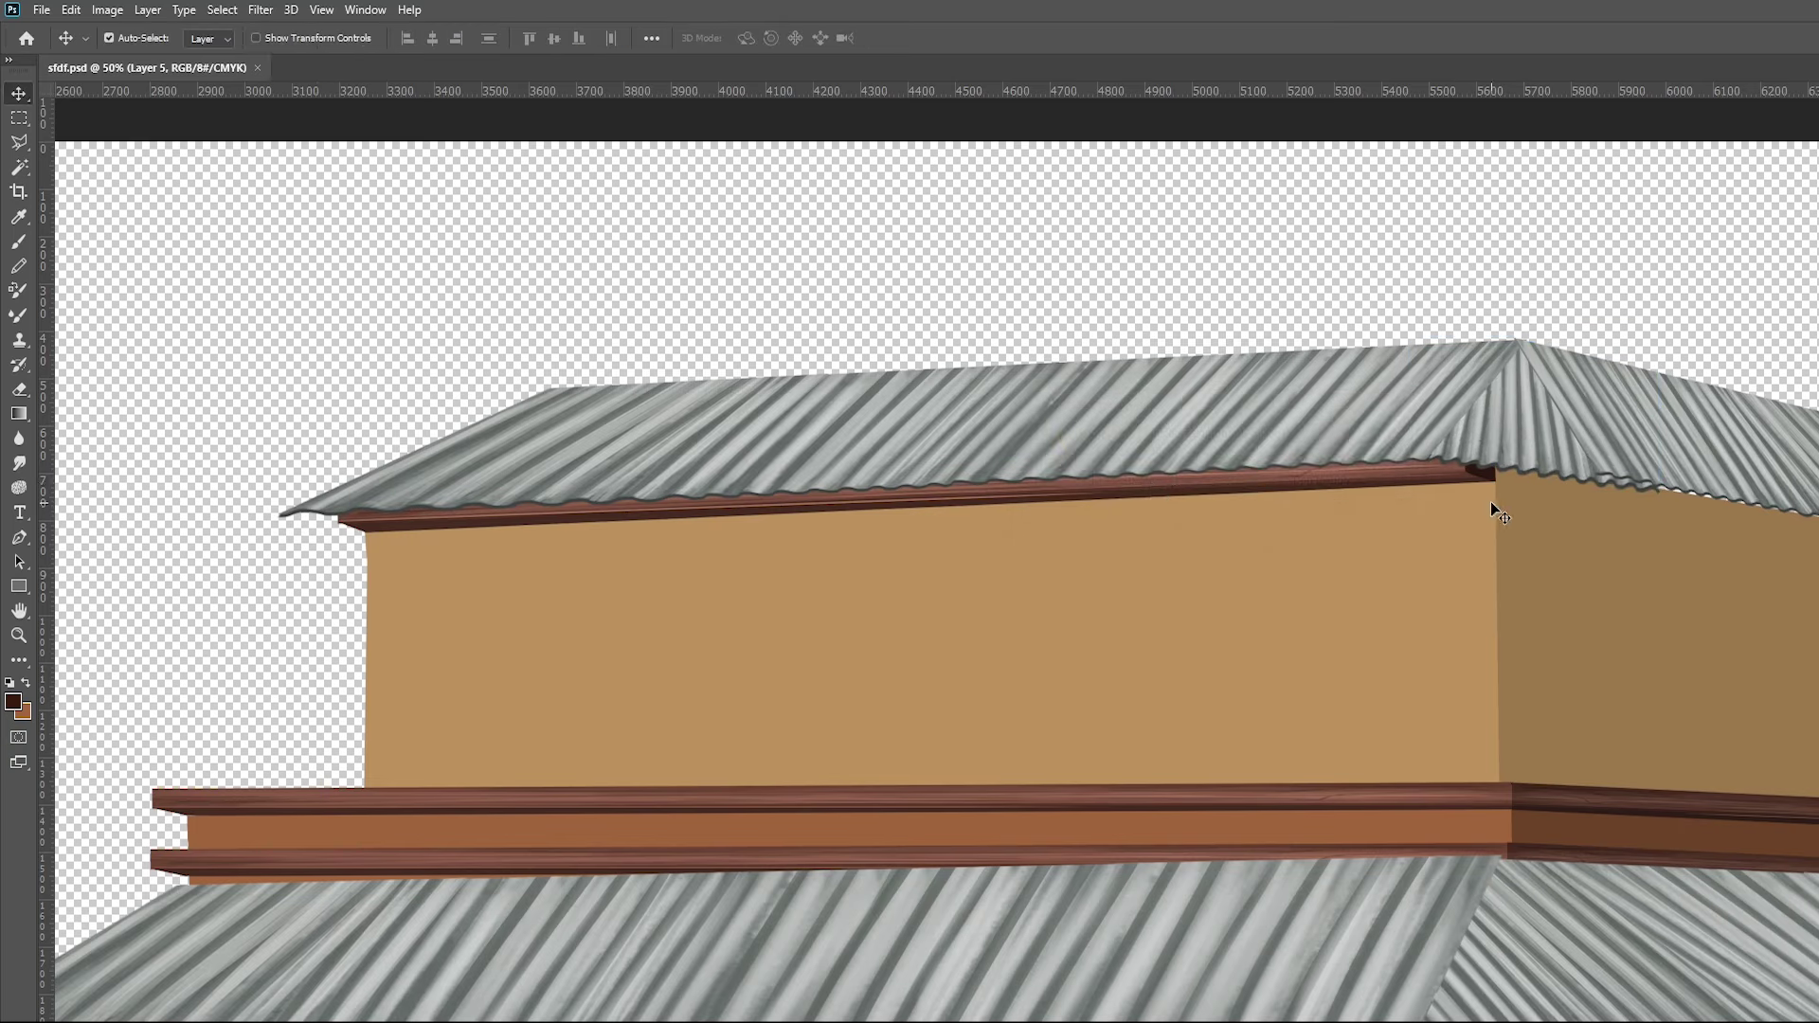
Shorten and slightly slant the roof peak piece
{"action": "key", "text": "ctrl+t"}
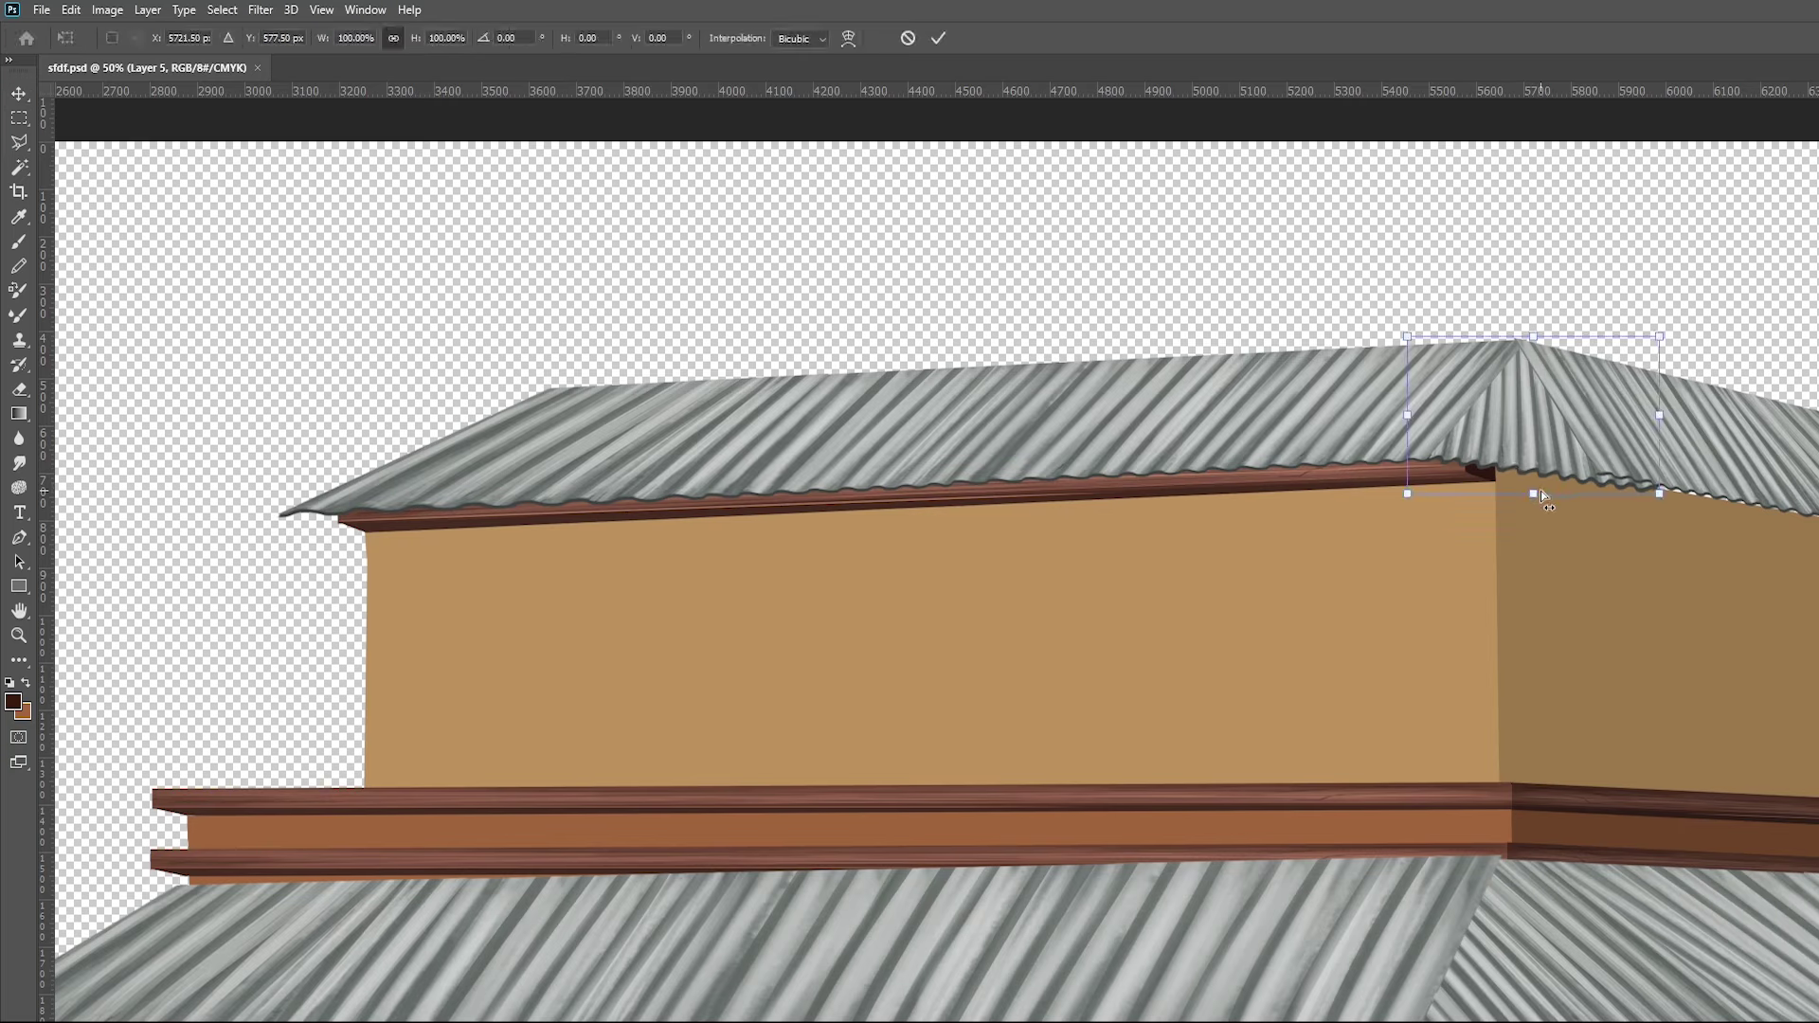
{"action": "left_click_drag", "start_coordinate": [1533, 500], "coordinate": [1540, 492]}
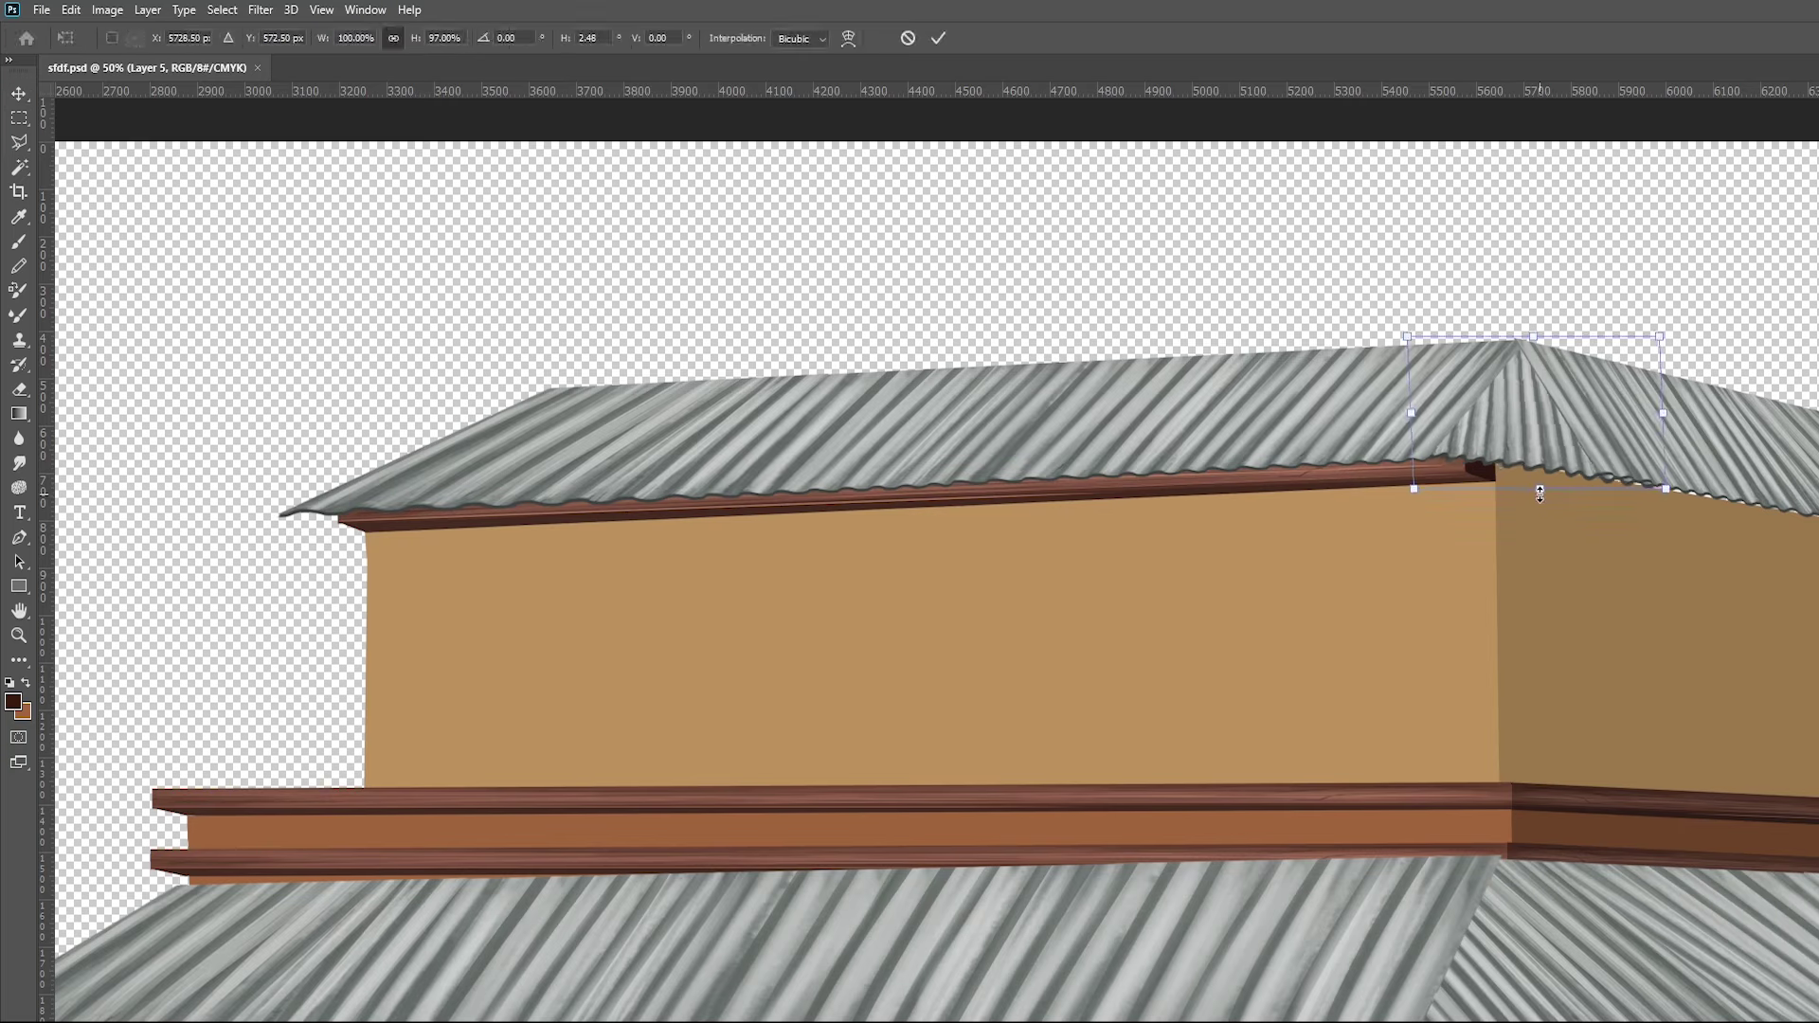
{"action": "key", "text": "Return"}
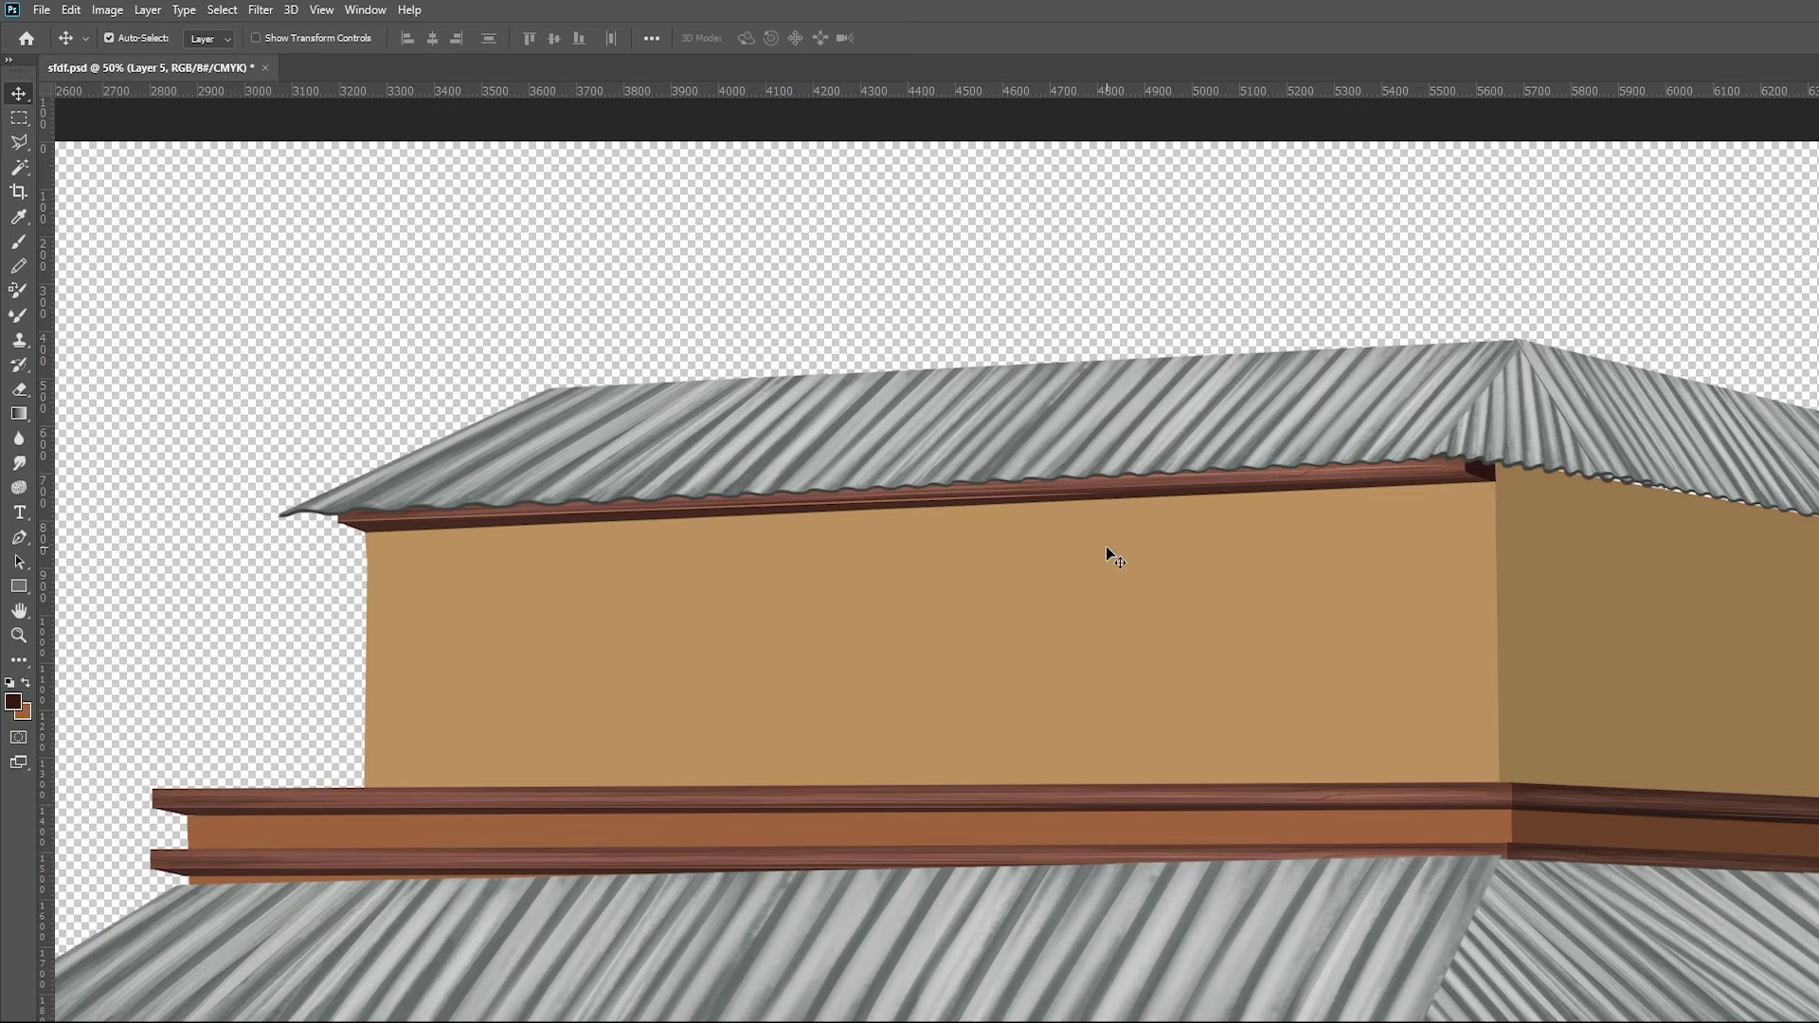
Copy the lower wooden trim up and skew it along the upper storey's side wall top
{"action": "mouse_move", "coordinate": [1702, 793]}
{"action": "left_mouse_down"}
{"action": "mouse_move", "coordinate": [1656, 537]}
{"action": "mouse_move", "coordinate": [1604, 528]}
{"action": "left_mouse_up"}
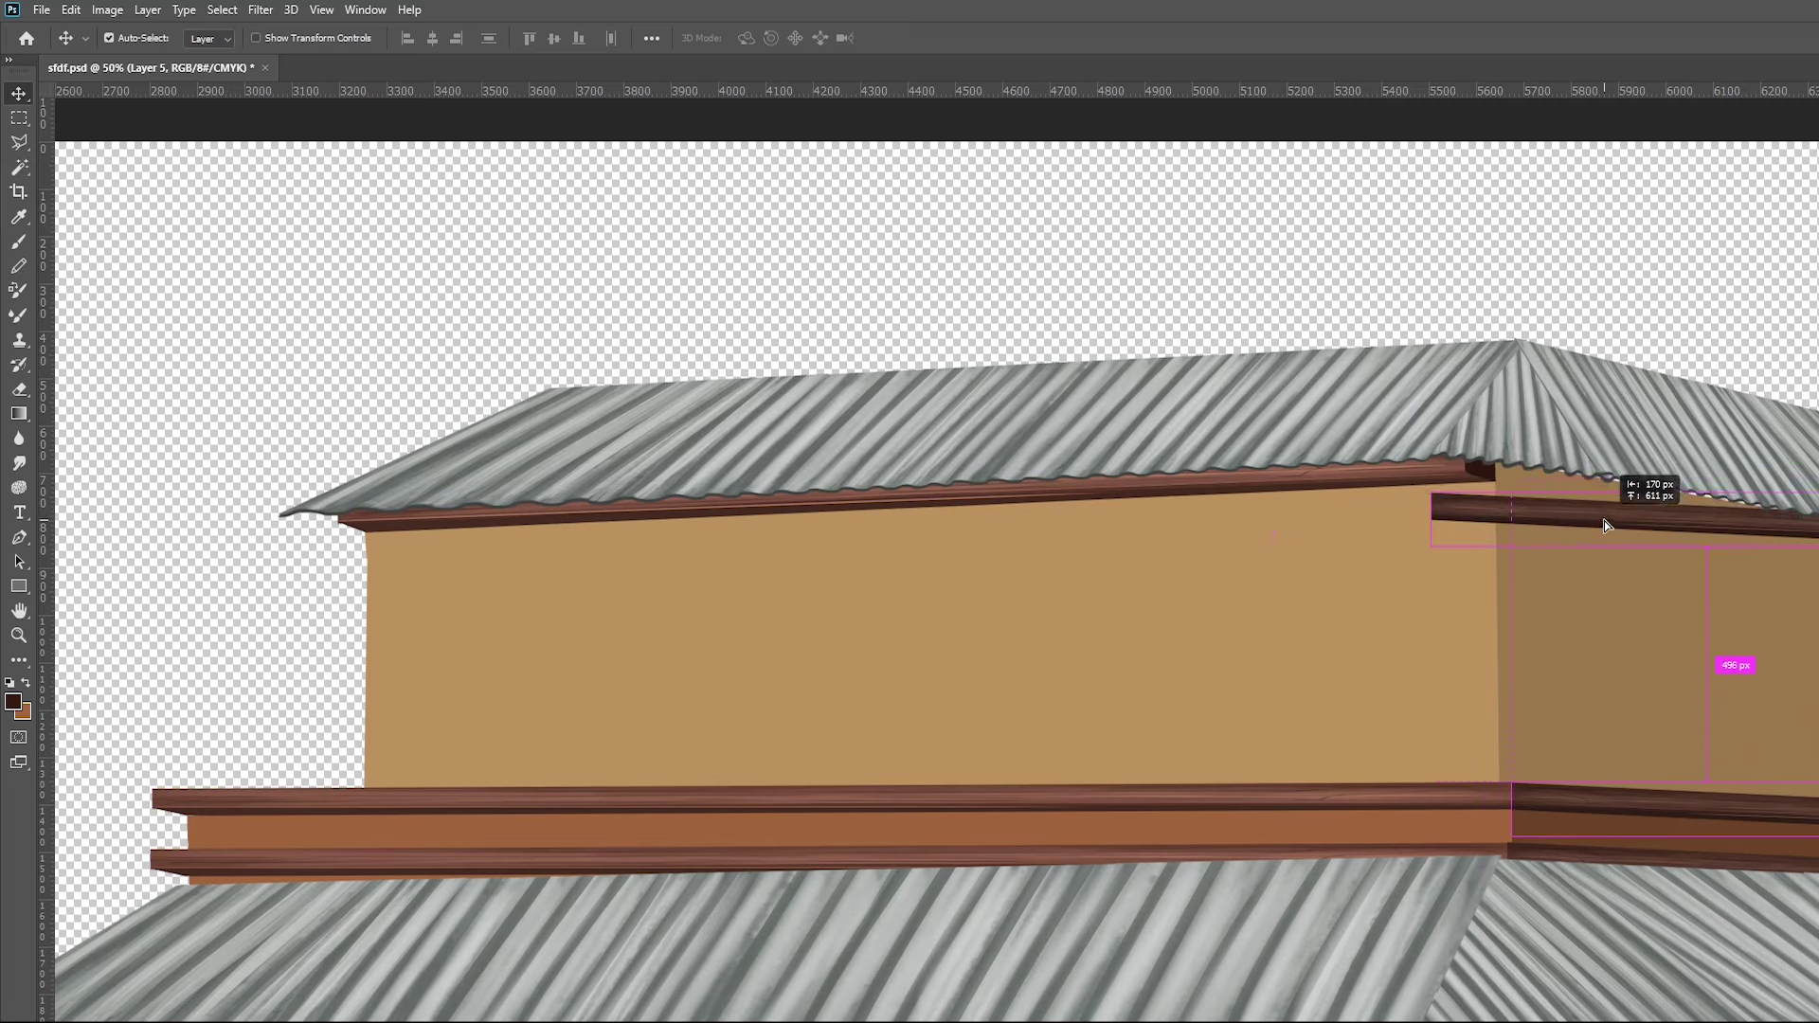
{"action": "key", "text": "ctrl+t"}
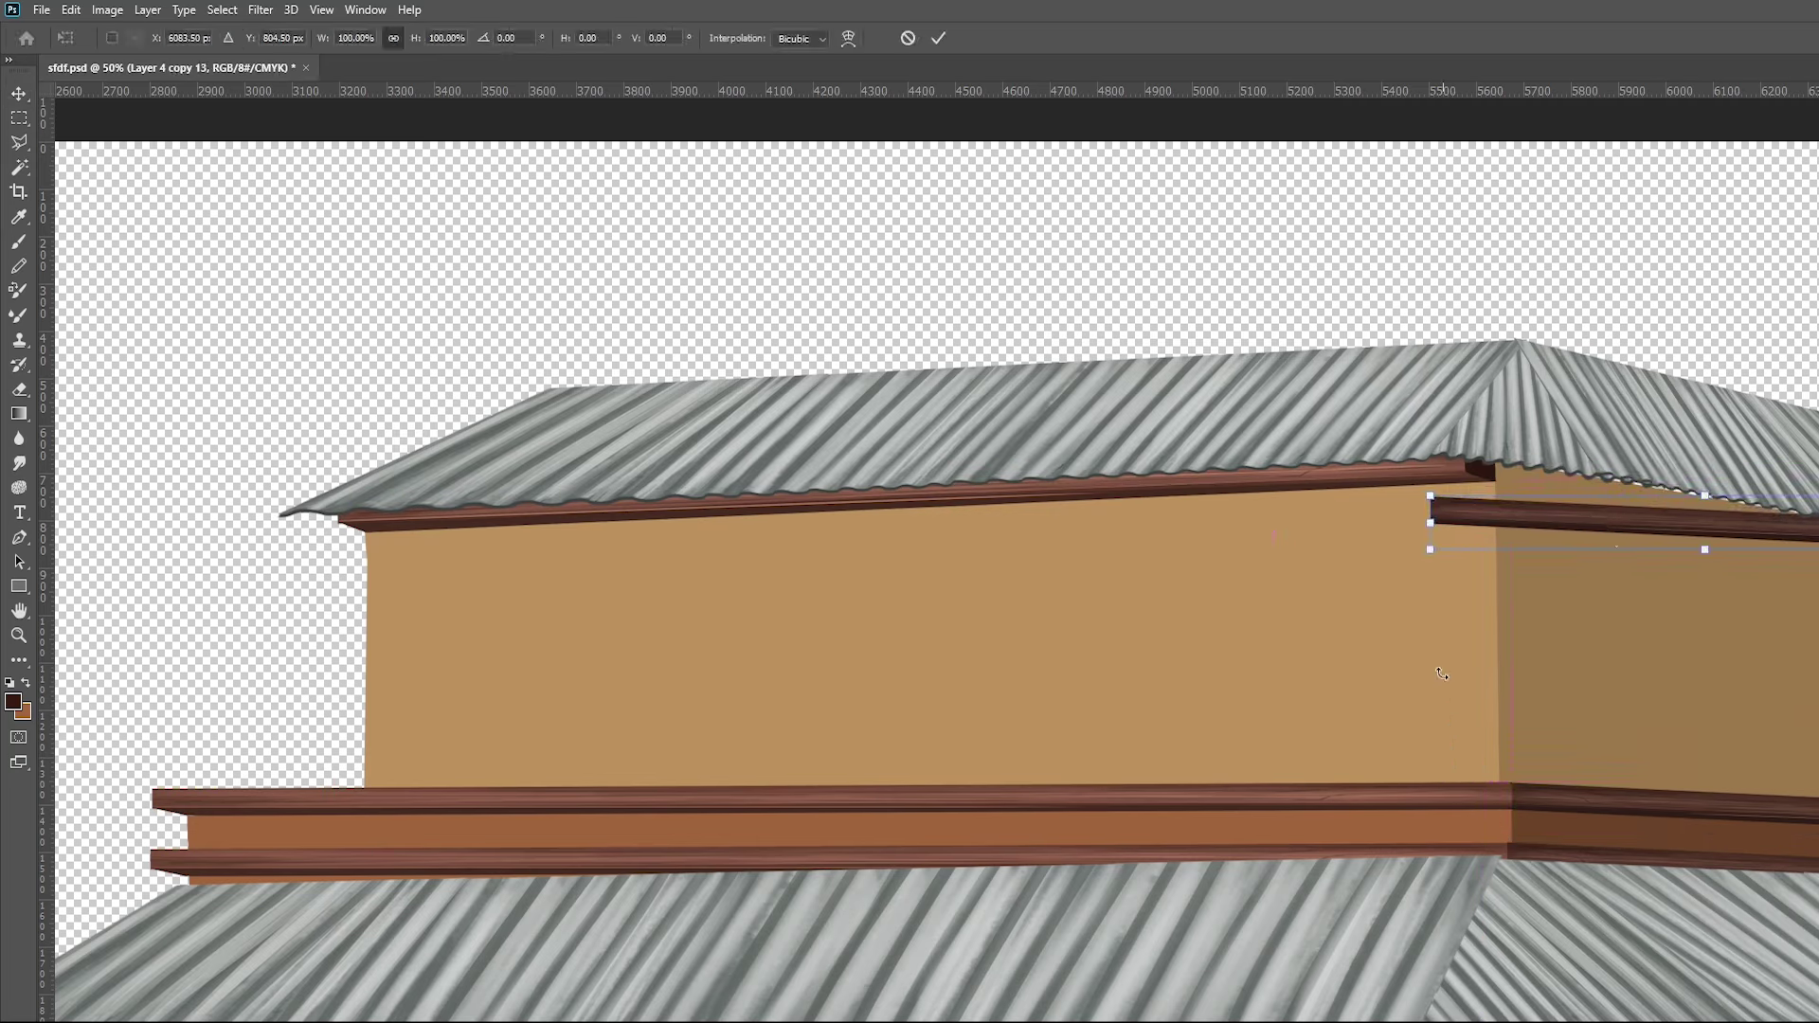
{"action": "left_click_drag", "start_coordinate": [1446, 519], "coordinate": [1462, 473]}
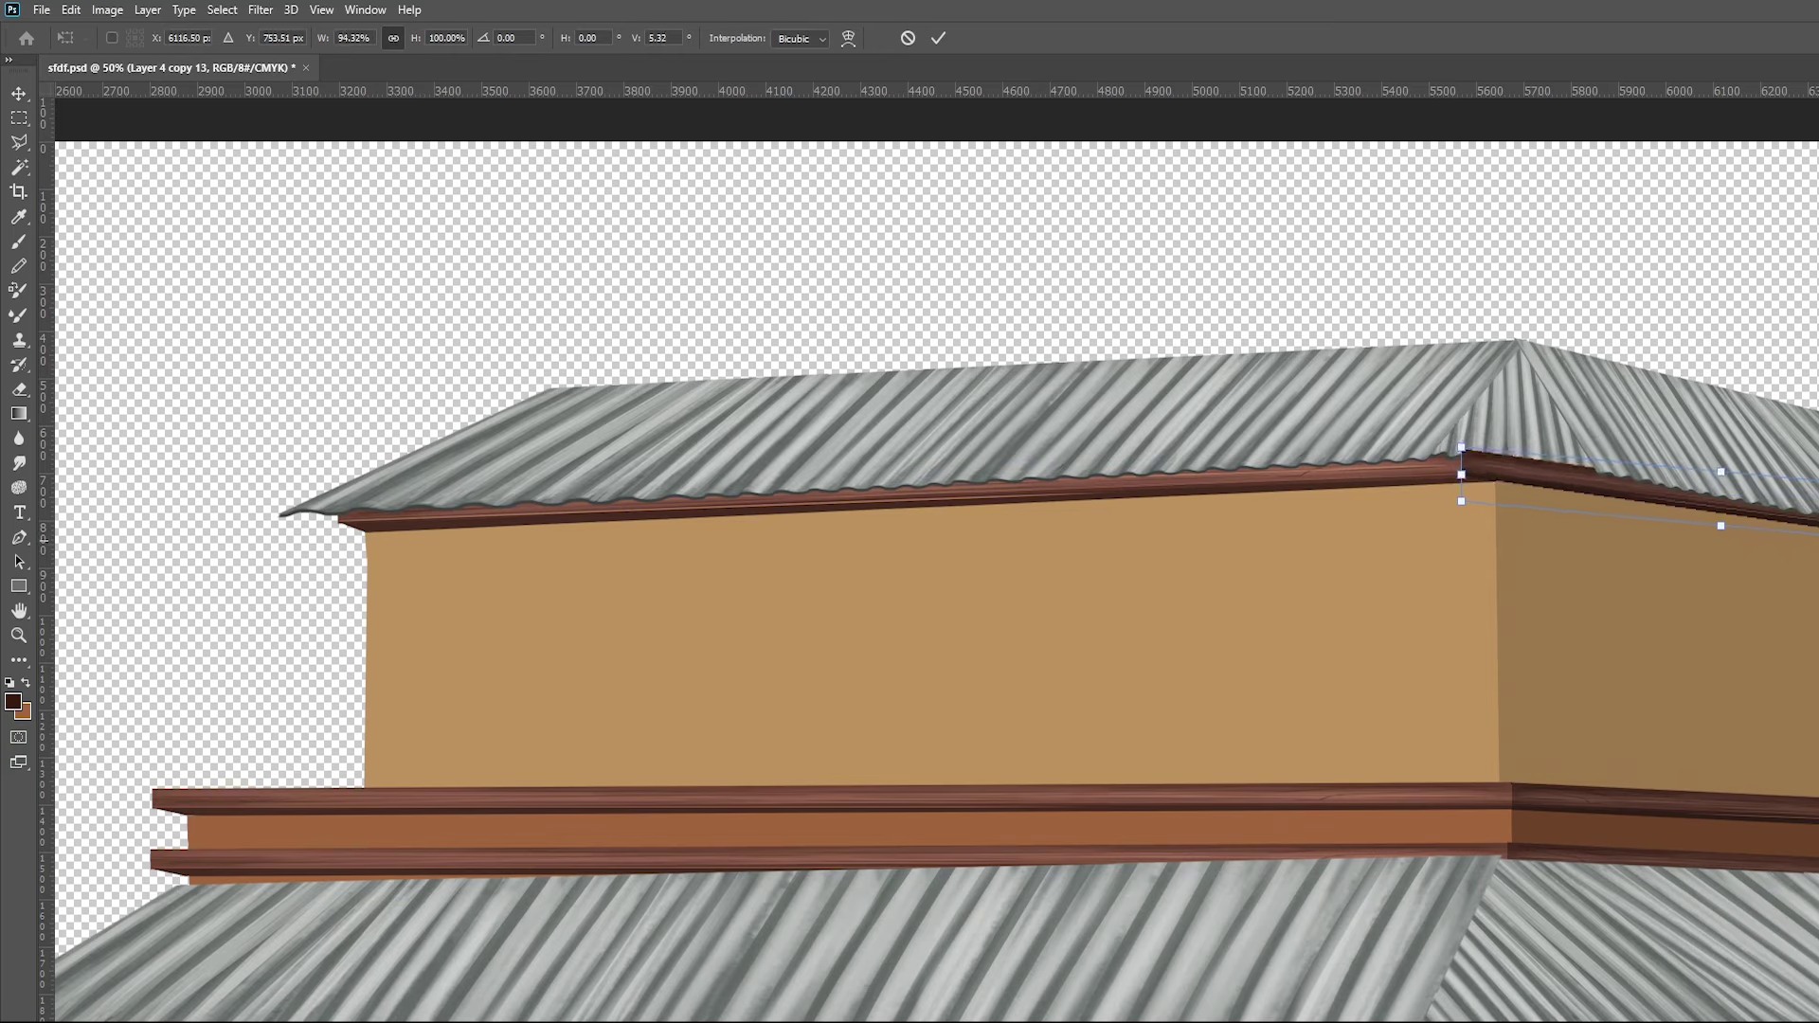
{"action": "left_click_drag", "start_coordinate": [1814, 499], "coordinate": [1808, 505]}
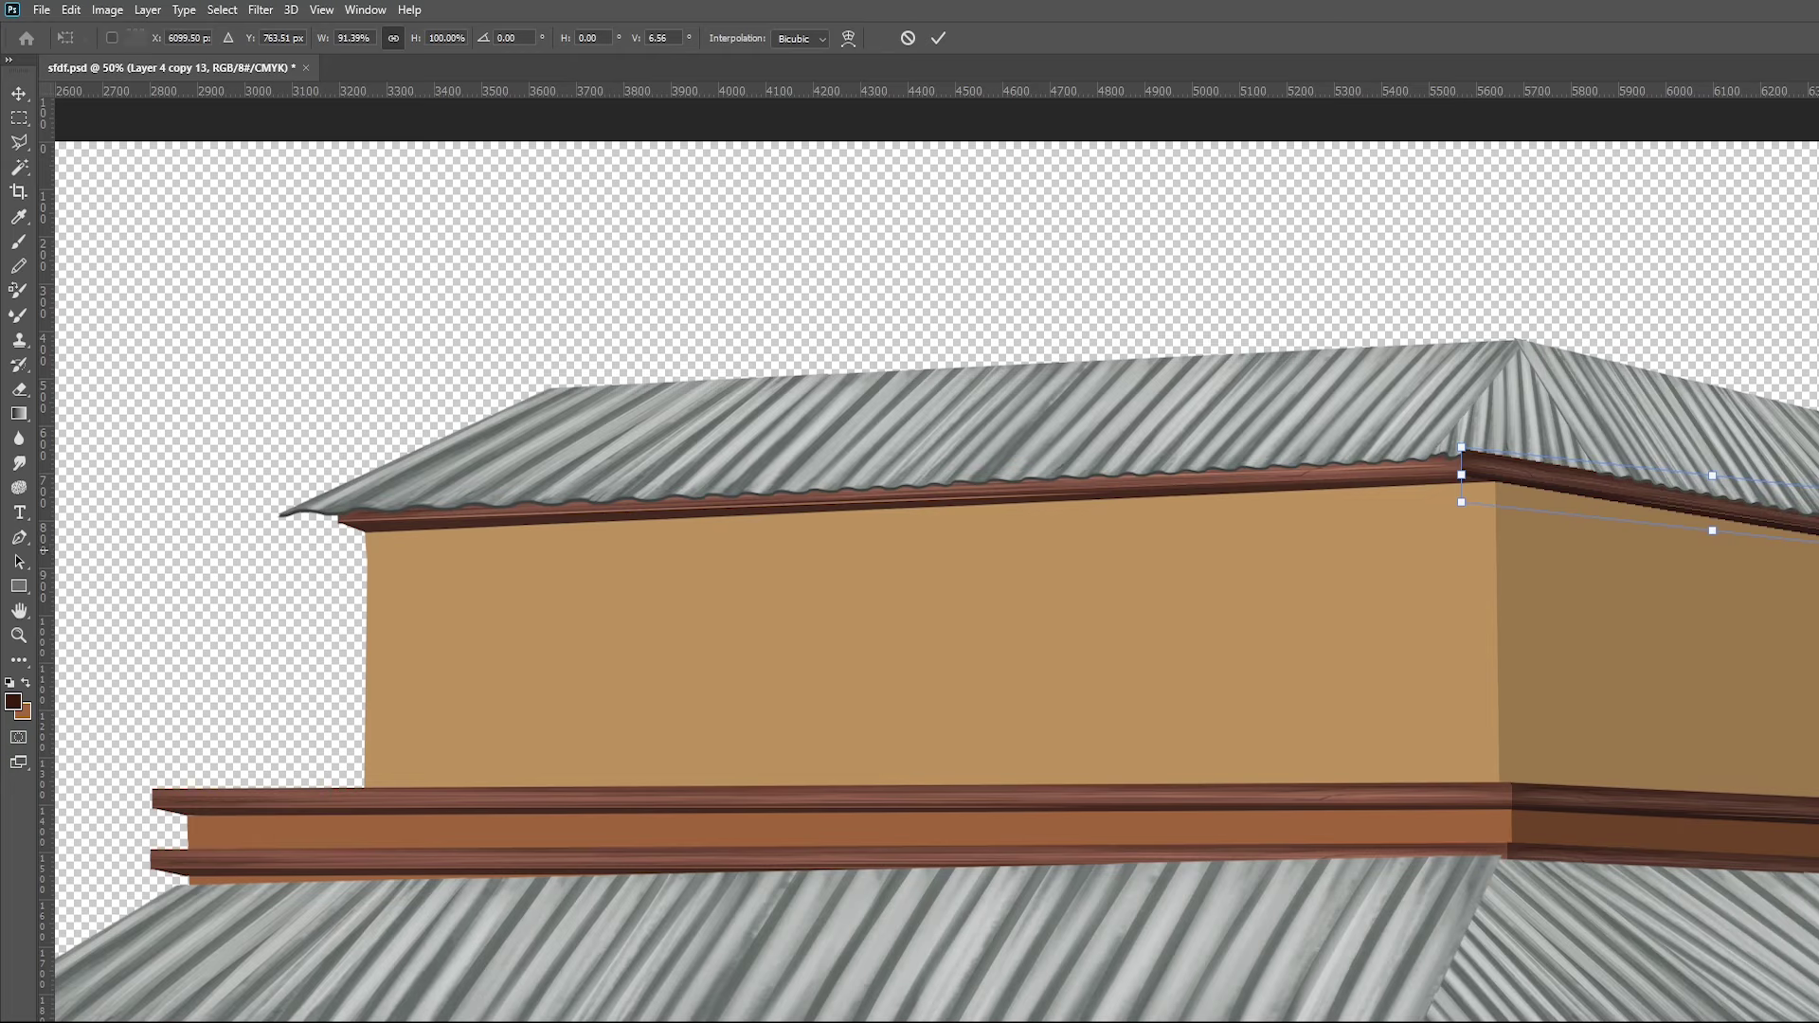
{"action": "key", "text": "Return"}
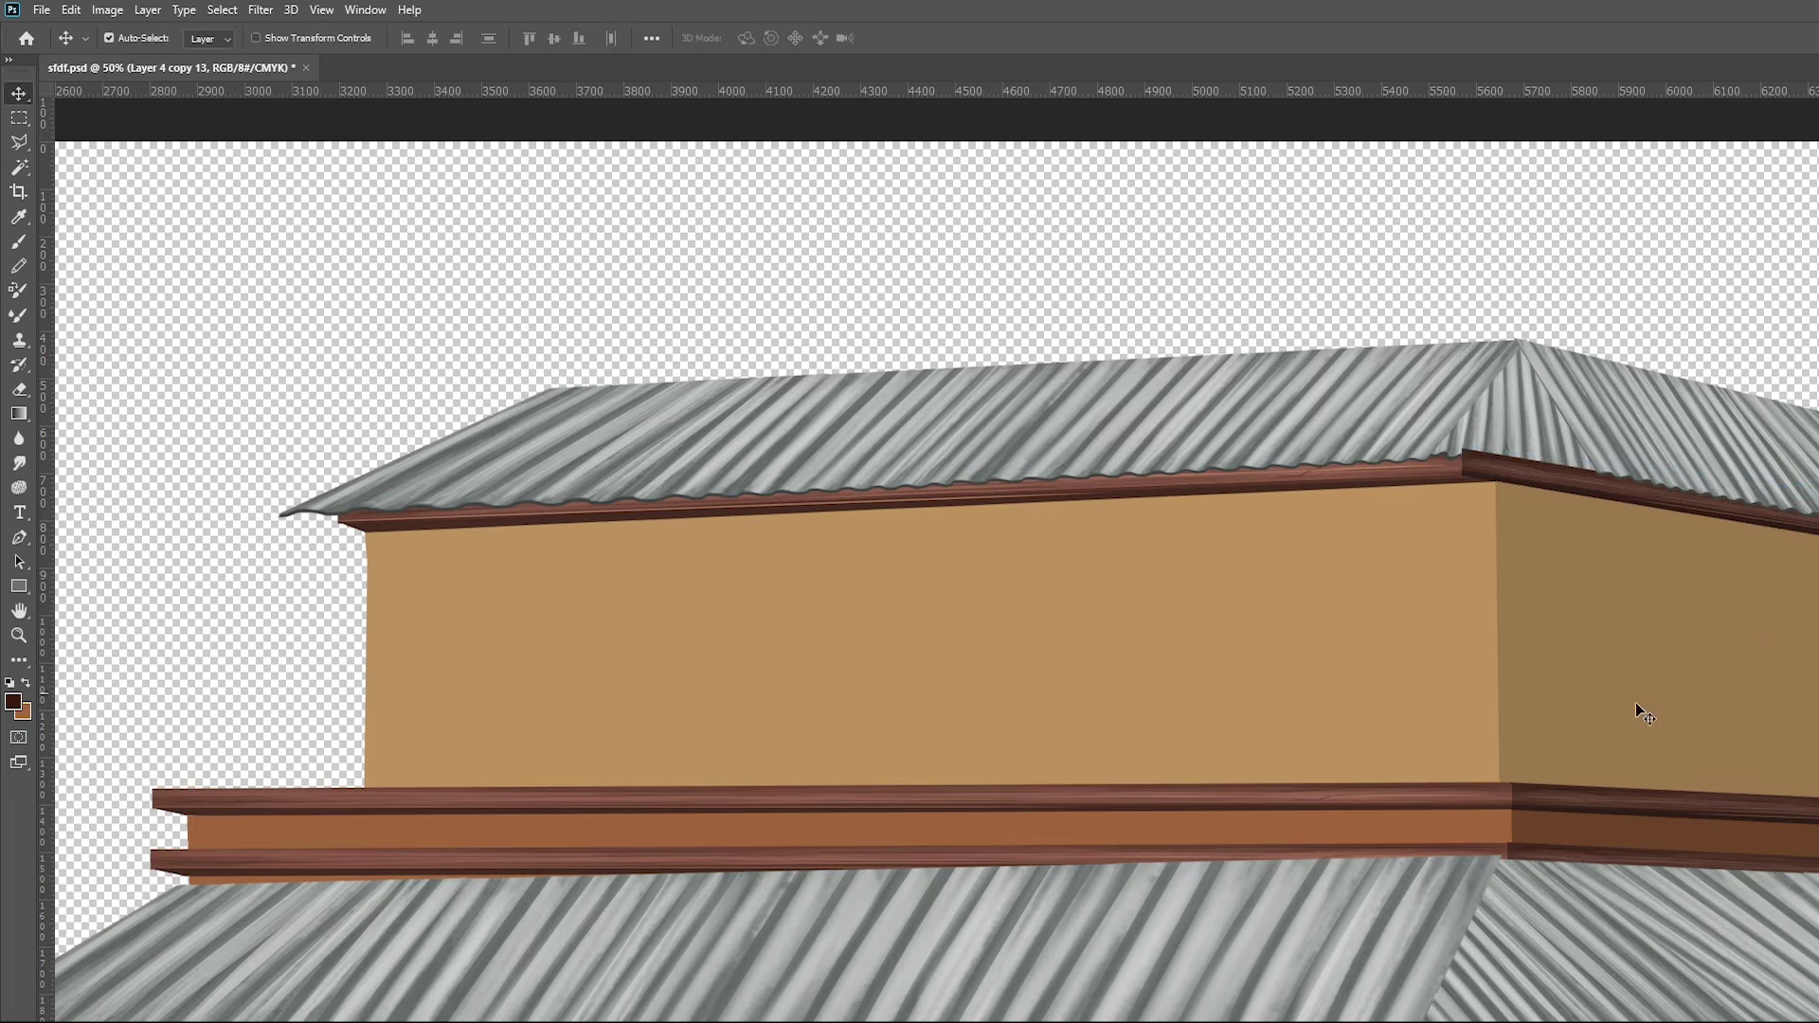
Copy a wooden post to the upper storey's left wall and shrink it to about 73%
{"action": "left_click_drag", "start_coordinate": [455, 834], "coordinate": [416, 663]}
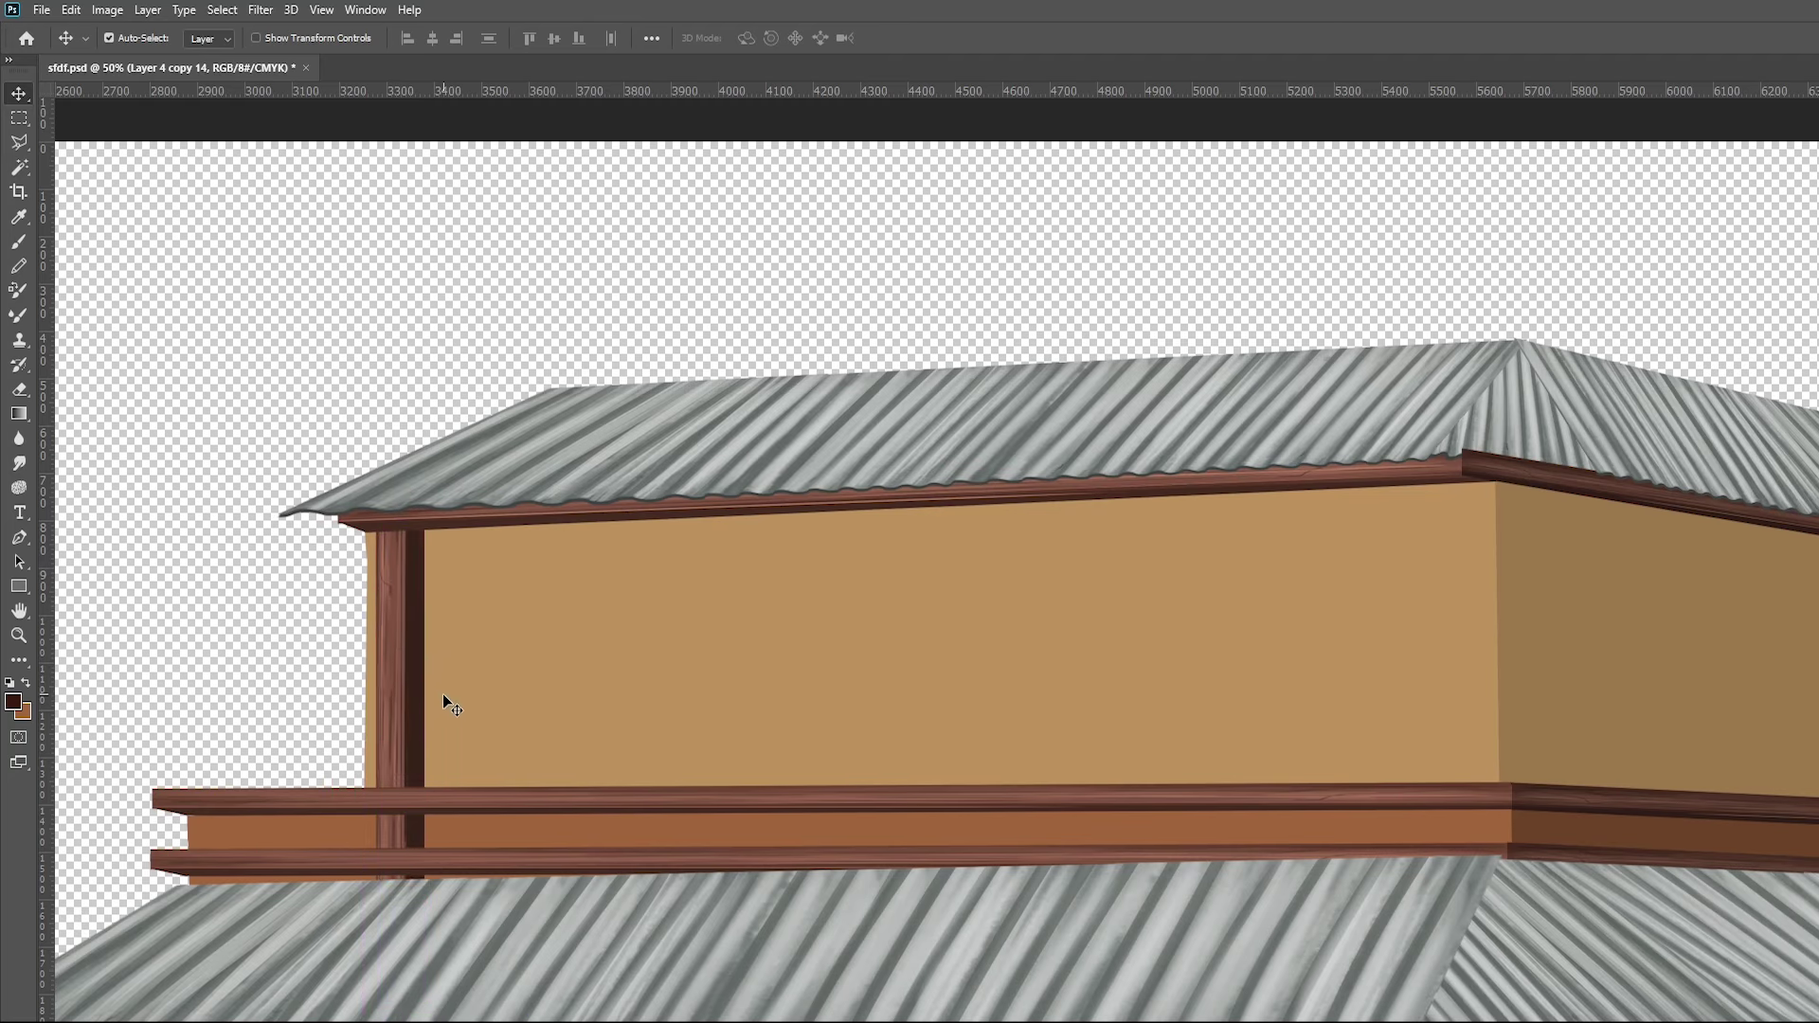
{"action": "key", "text": "ctrl+t"}
{"action": "left_click_drag", "start_coordinate": [422, 529], "coordinate": [414, 648]}
{"action": "left_click_drag", "start_coordinate": [384, 754], "coordinate": [354, 627]}
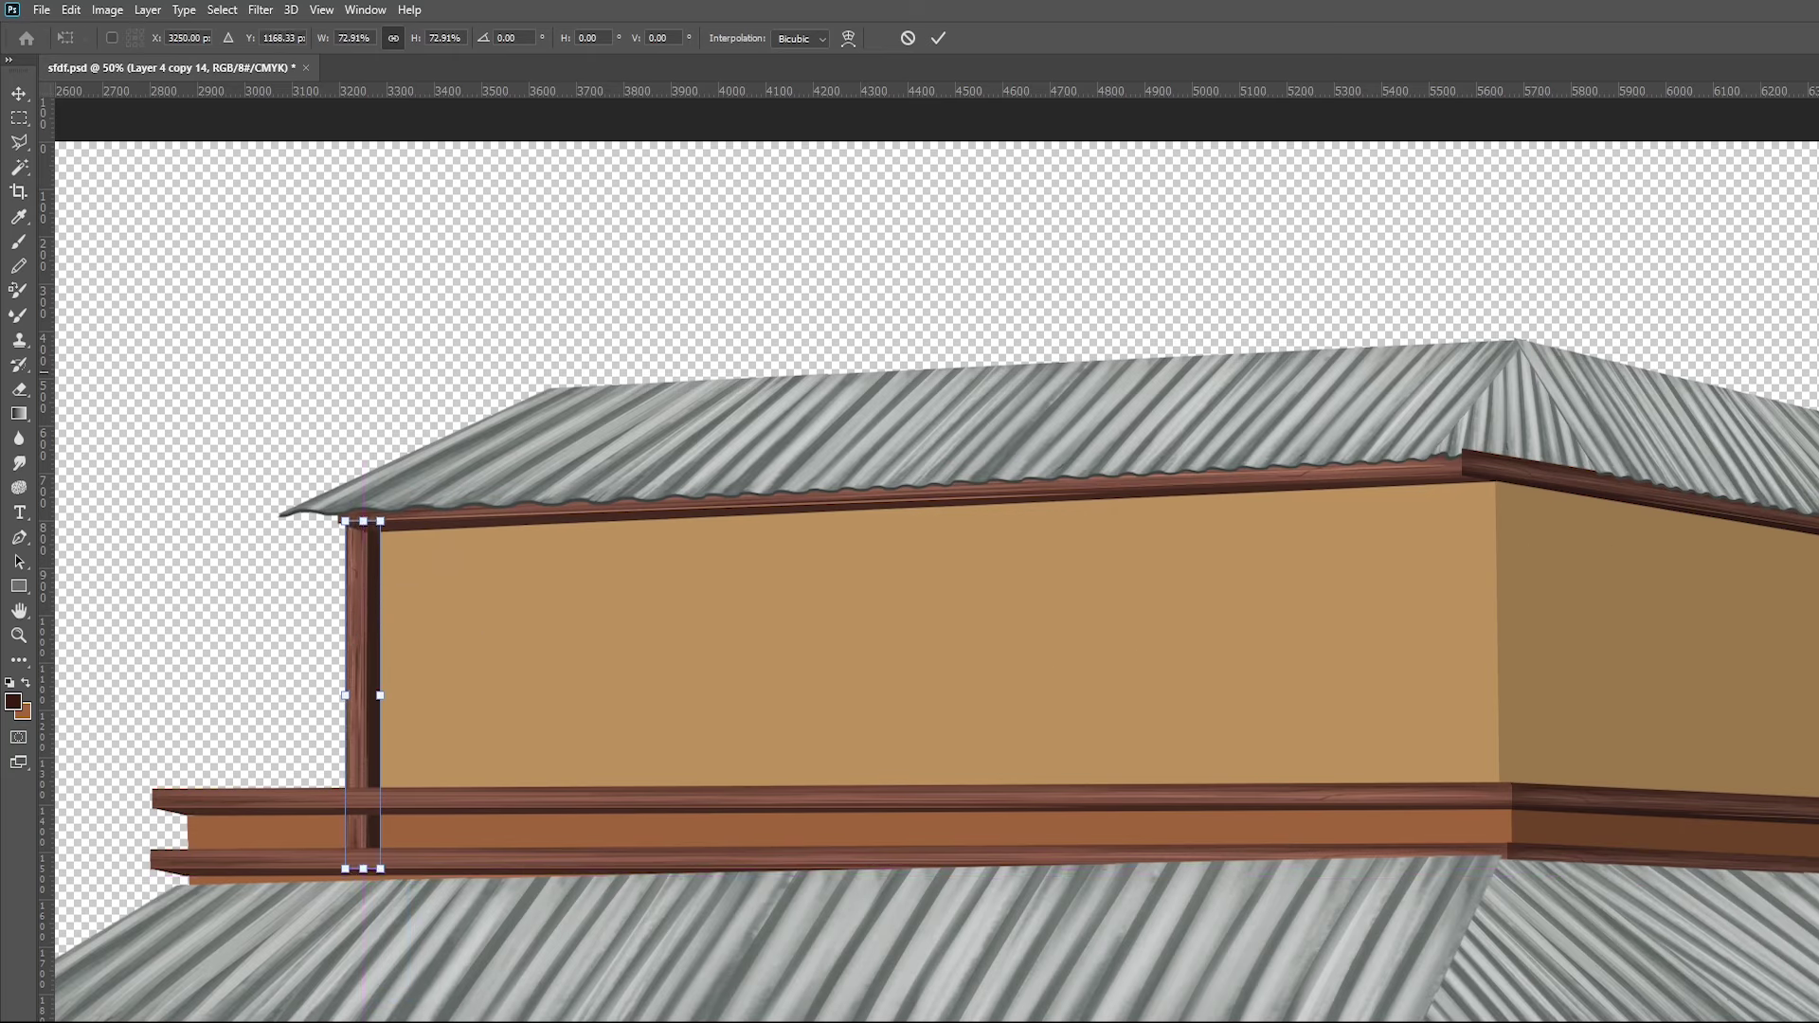
{"action": "key", "text": "Return"}
Place the post's layer behind the top fascia and nudge it up to meet it
{"action": "key", "text": "ctrl+bracketright"}
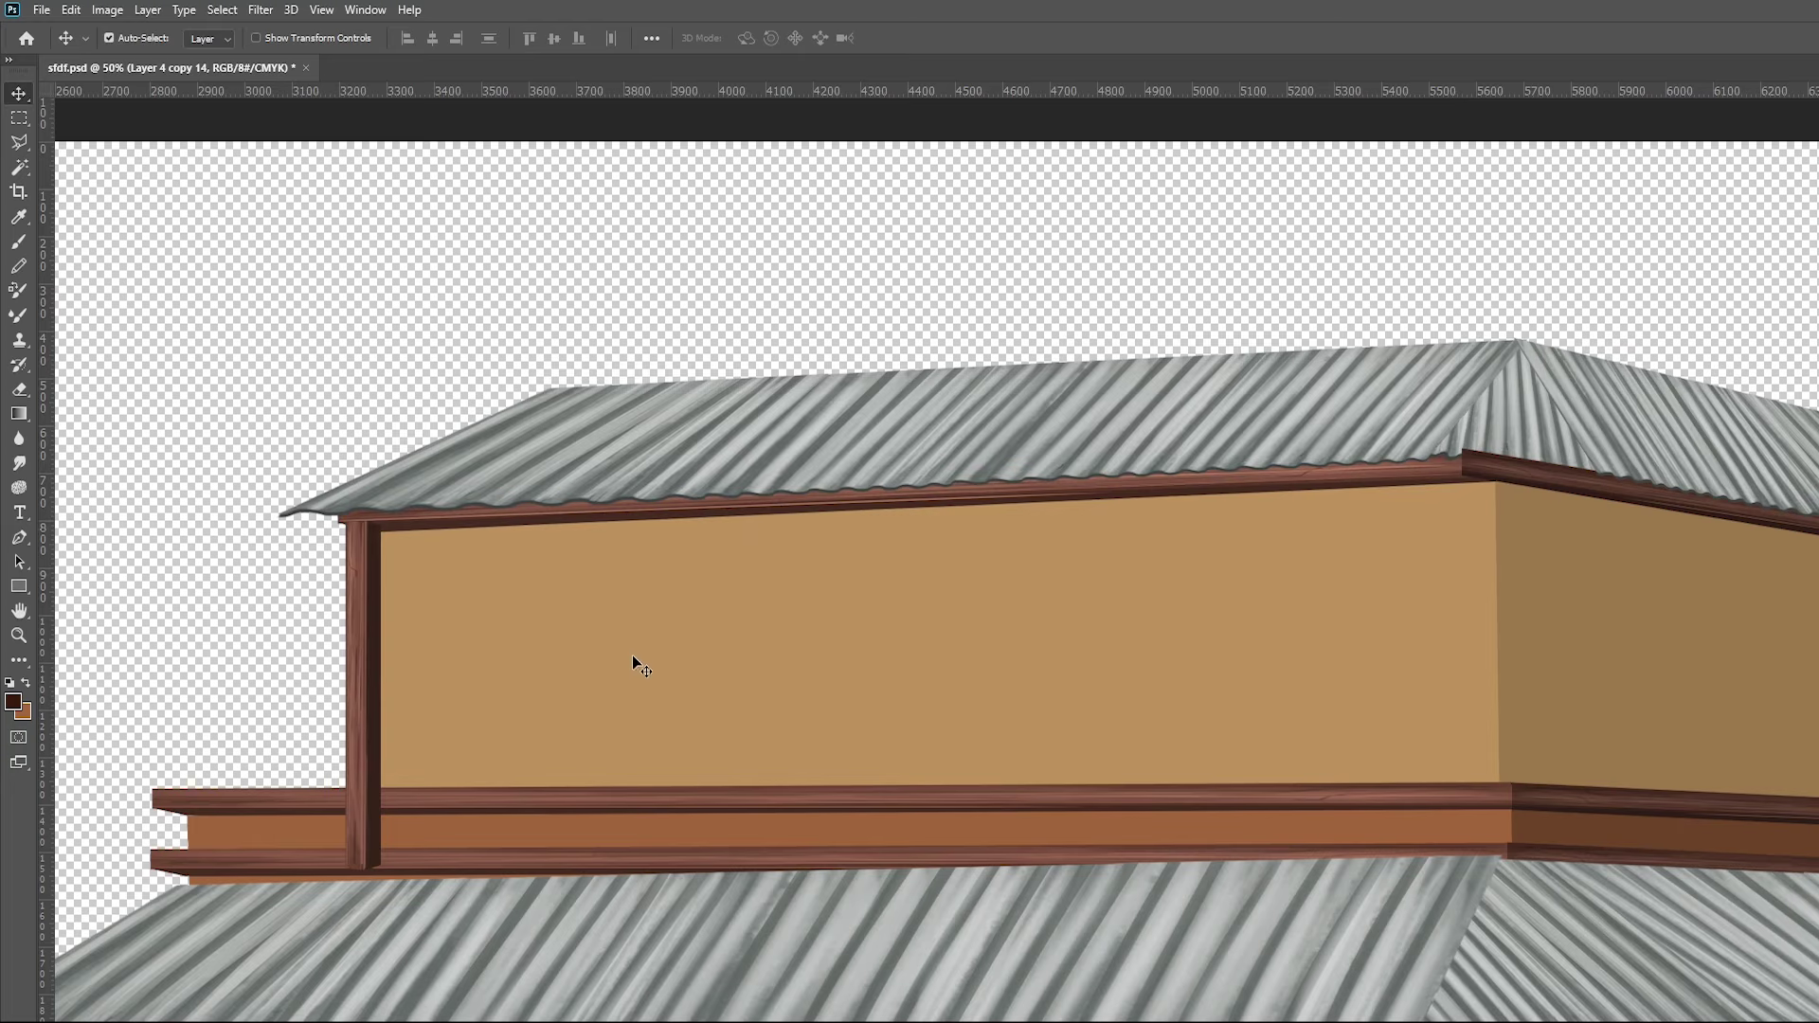
{"action": "key", "text": "ctrl+bracketleft"}
{"action": "key", "text": "ctrl+bracketleft"}
{"action": "key", "text": "ctrl+bracketleft"}
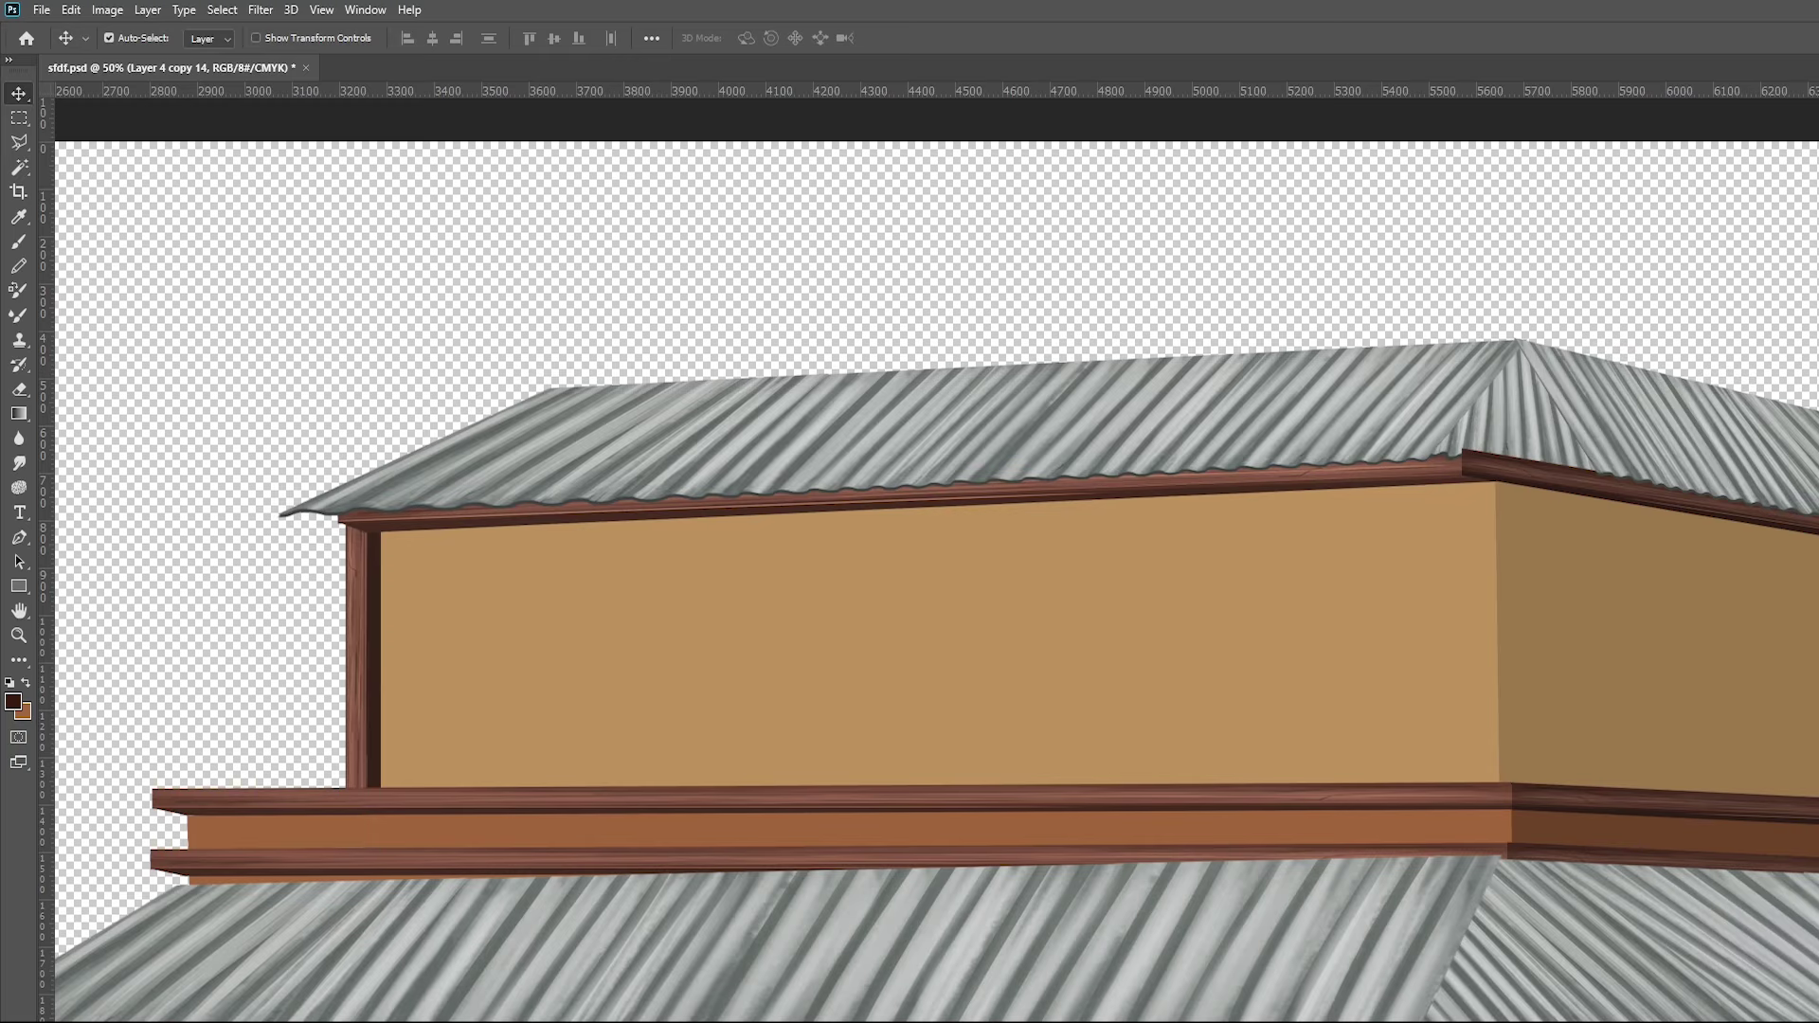
{"action": "left_click", "coordinate": [382, 523]}
{"action": "key", "text": "Up"}
Select the side wall fascia and keep it layered in front of the wall
{"action": "left_click", "coordinate": [1508, 479], "text": "ctrl"}
{"action": "left_click", "coordinate": [1504, 466]}
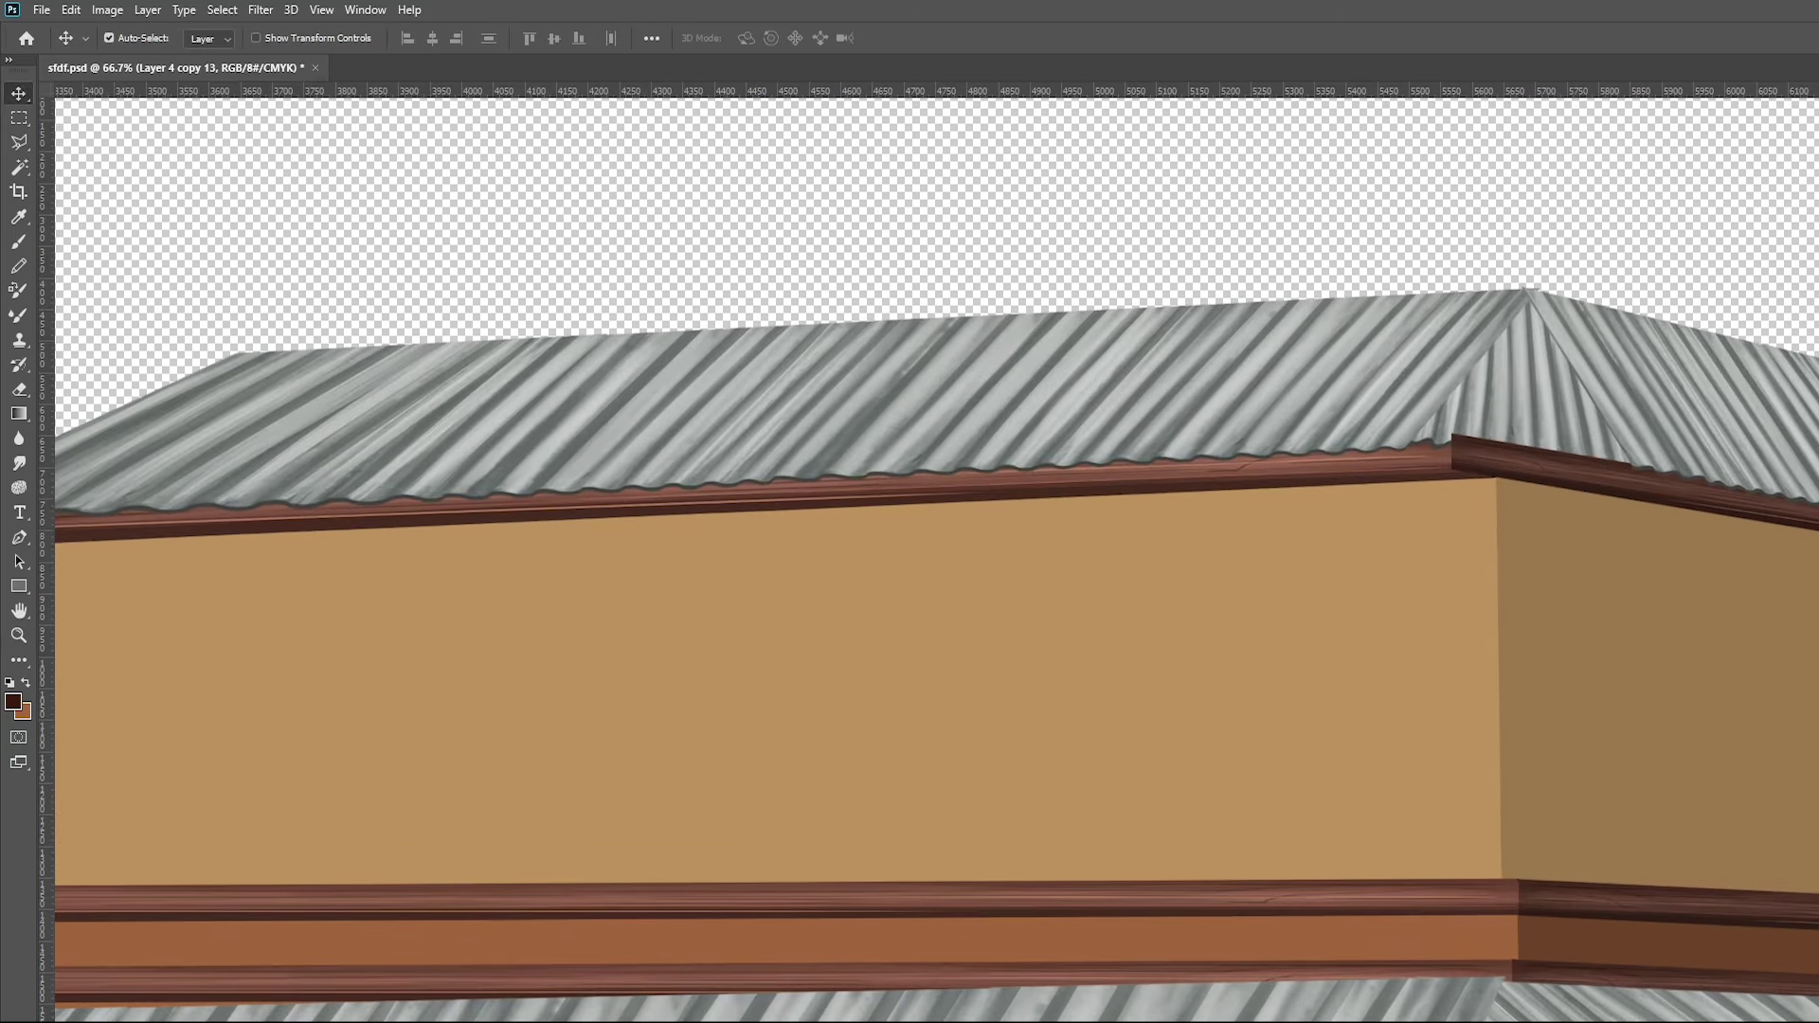
{"action": "key", "text": "ctrl+bracketleft"}
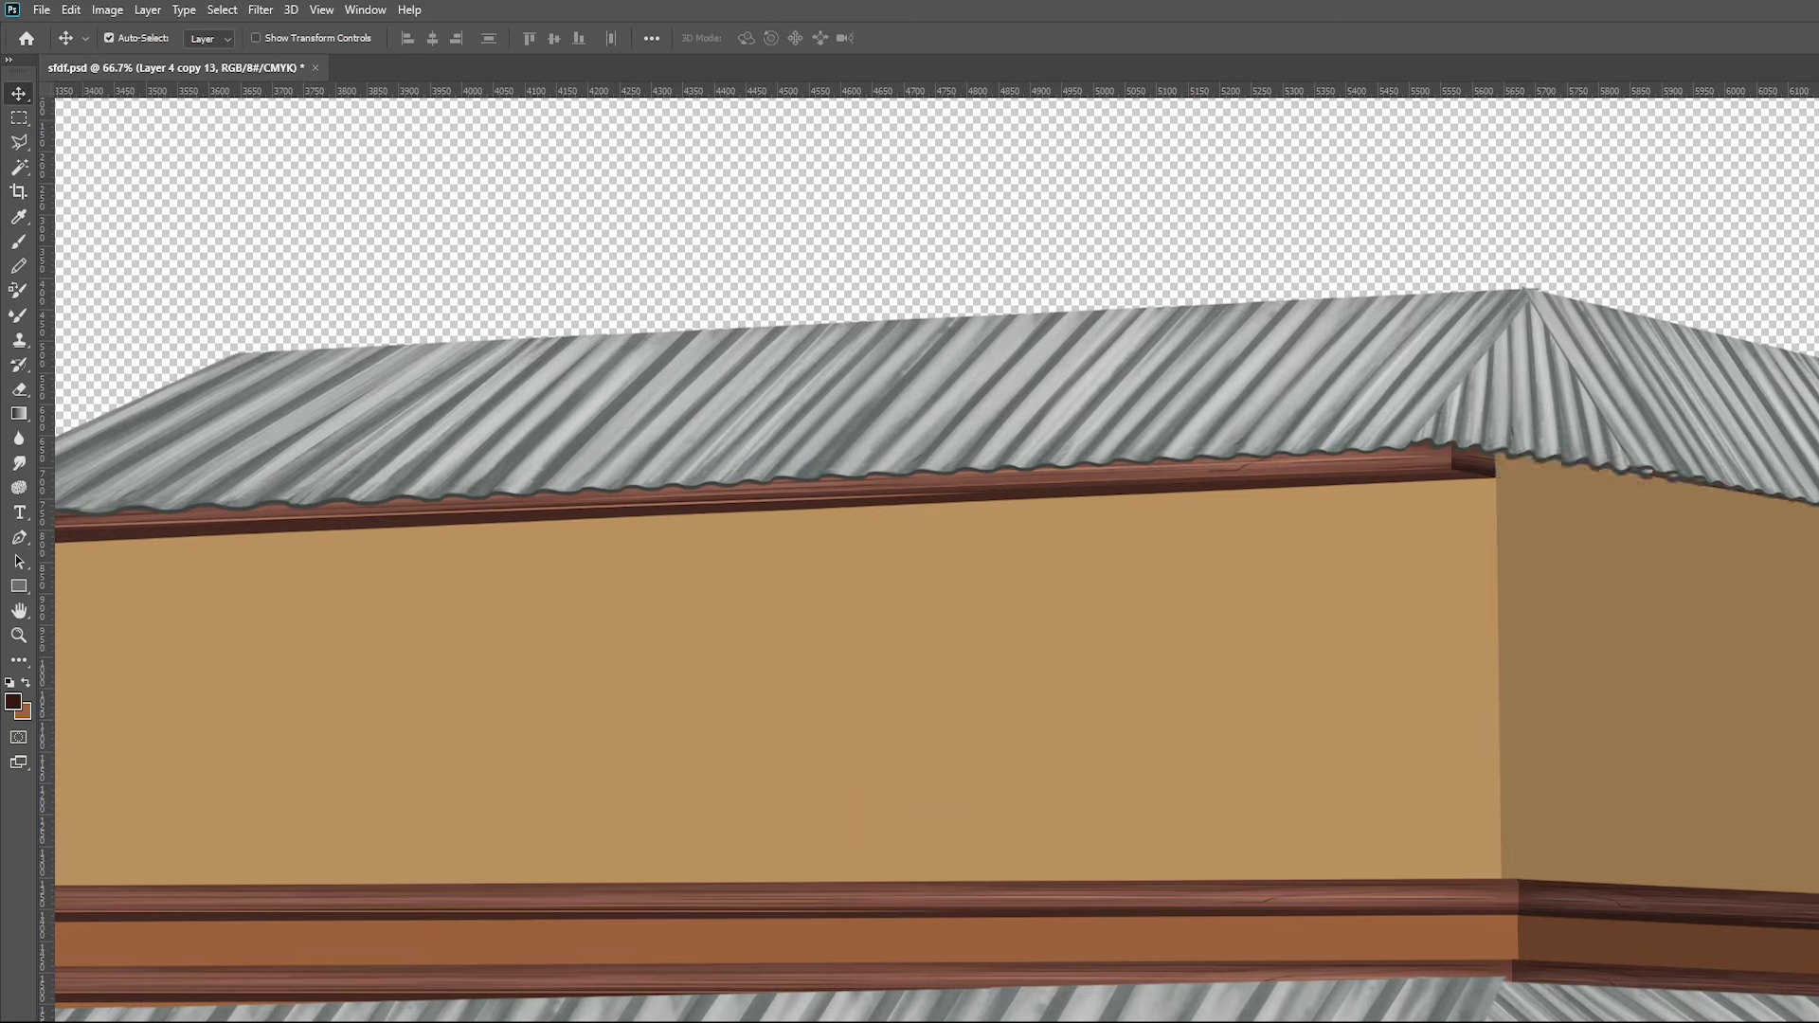
{"action": "key", "text": "ctrl+bracketright"}
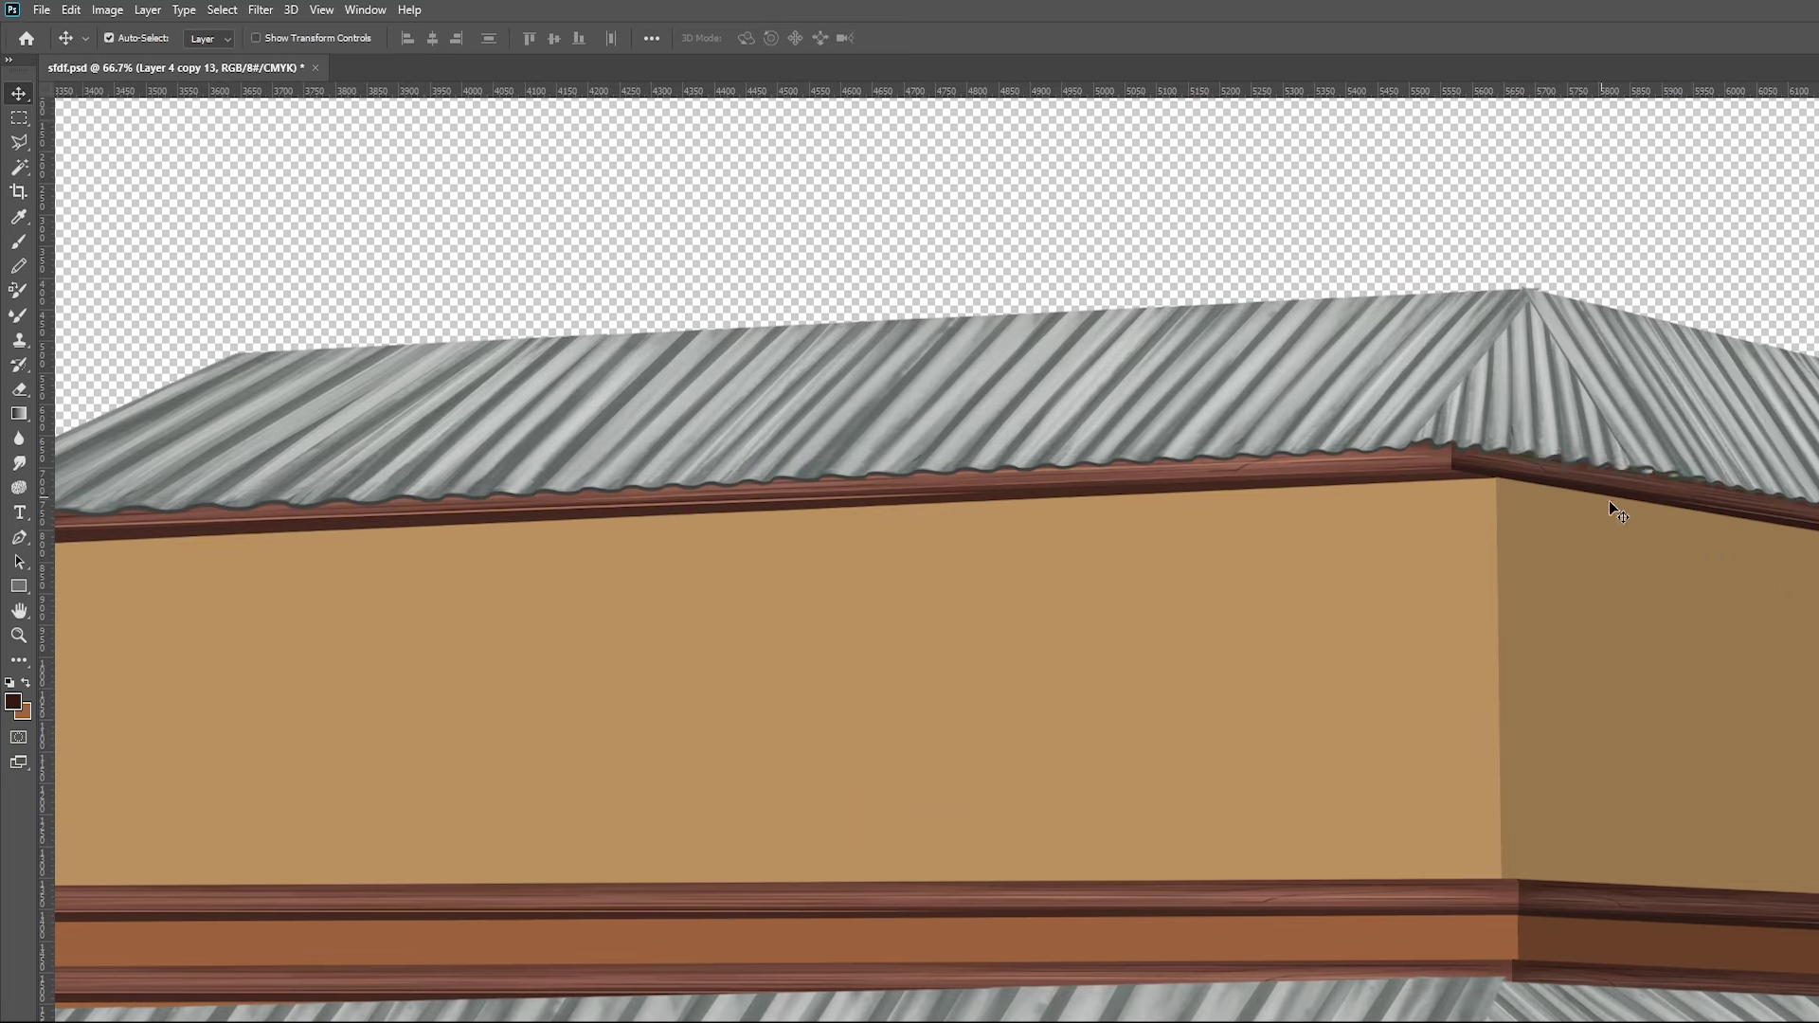
Place two post copies rightward along the front wall, save, and zoom out to the house
{"action": "mouse_move", "coordinate": [1406, 648]}
{"action": "left_mouse_down"}
{"action": "mouse_move", "coordinate": [1705, 691]}
{"action": "mouse_move", "coordinate": [1754, 678]}
{"action": "left_mouse_up"}
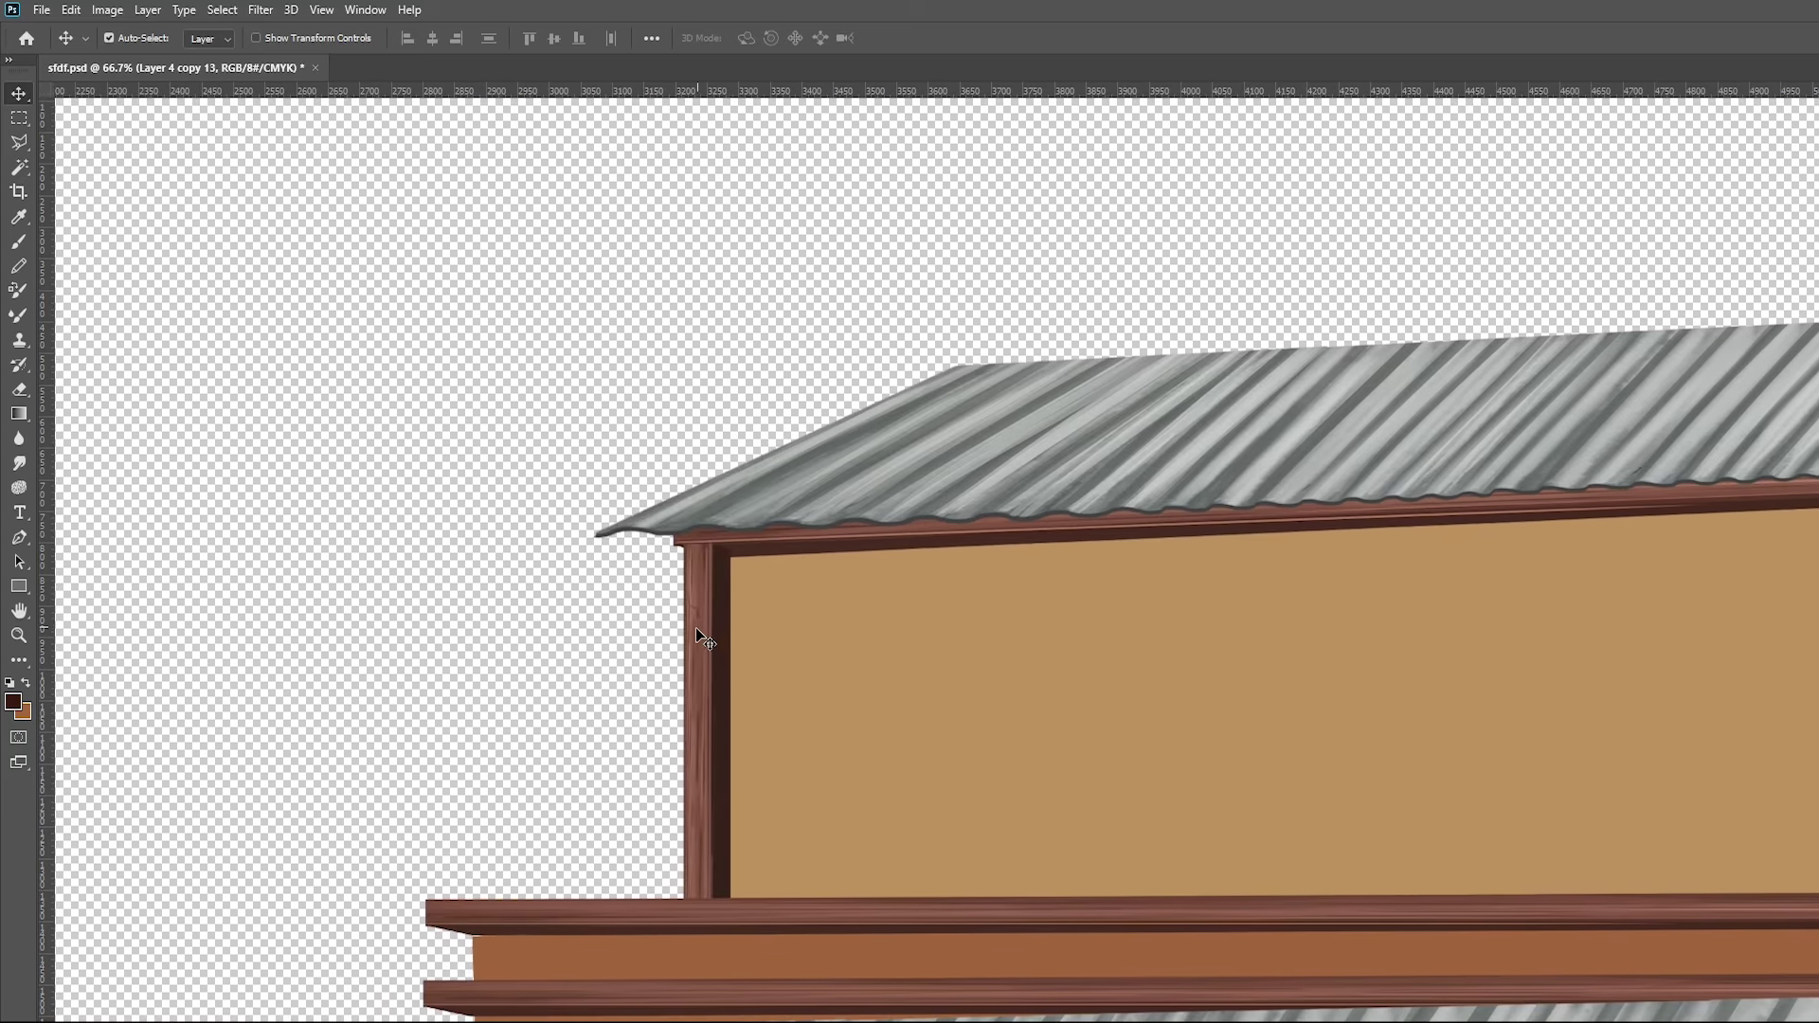
{"action": "mouse_move", "coordinate": [702, 629]}
{"action": "left_mouse_down"}
{"action": "mouse_move", "coordinate": [1122, 616]}
{"action": "mouse_move", "coordinate": [1139, 638]}
{"action": "left_mouse_up"}
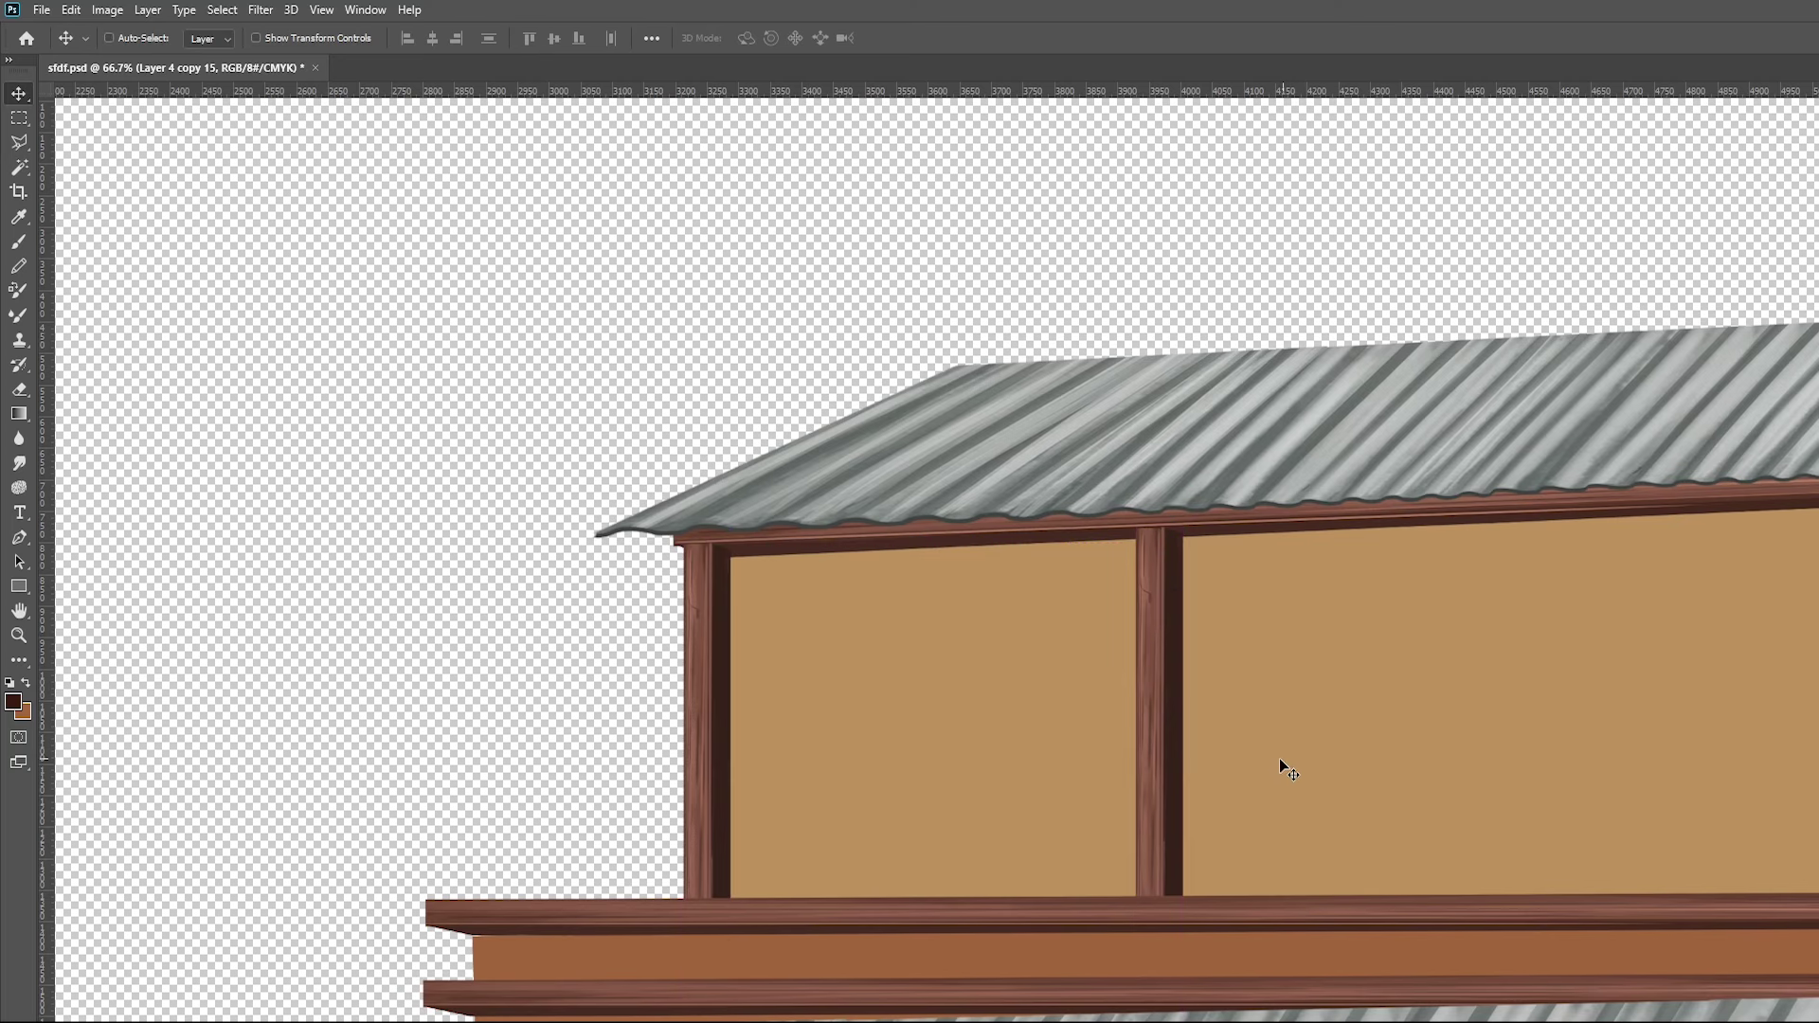
{"action": "key", "text": "ctrl+minus"}
{"action": "key", "text": "ctrl+minus"}
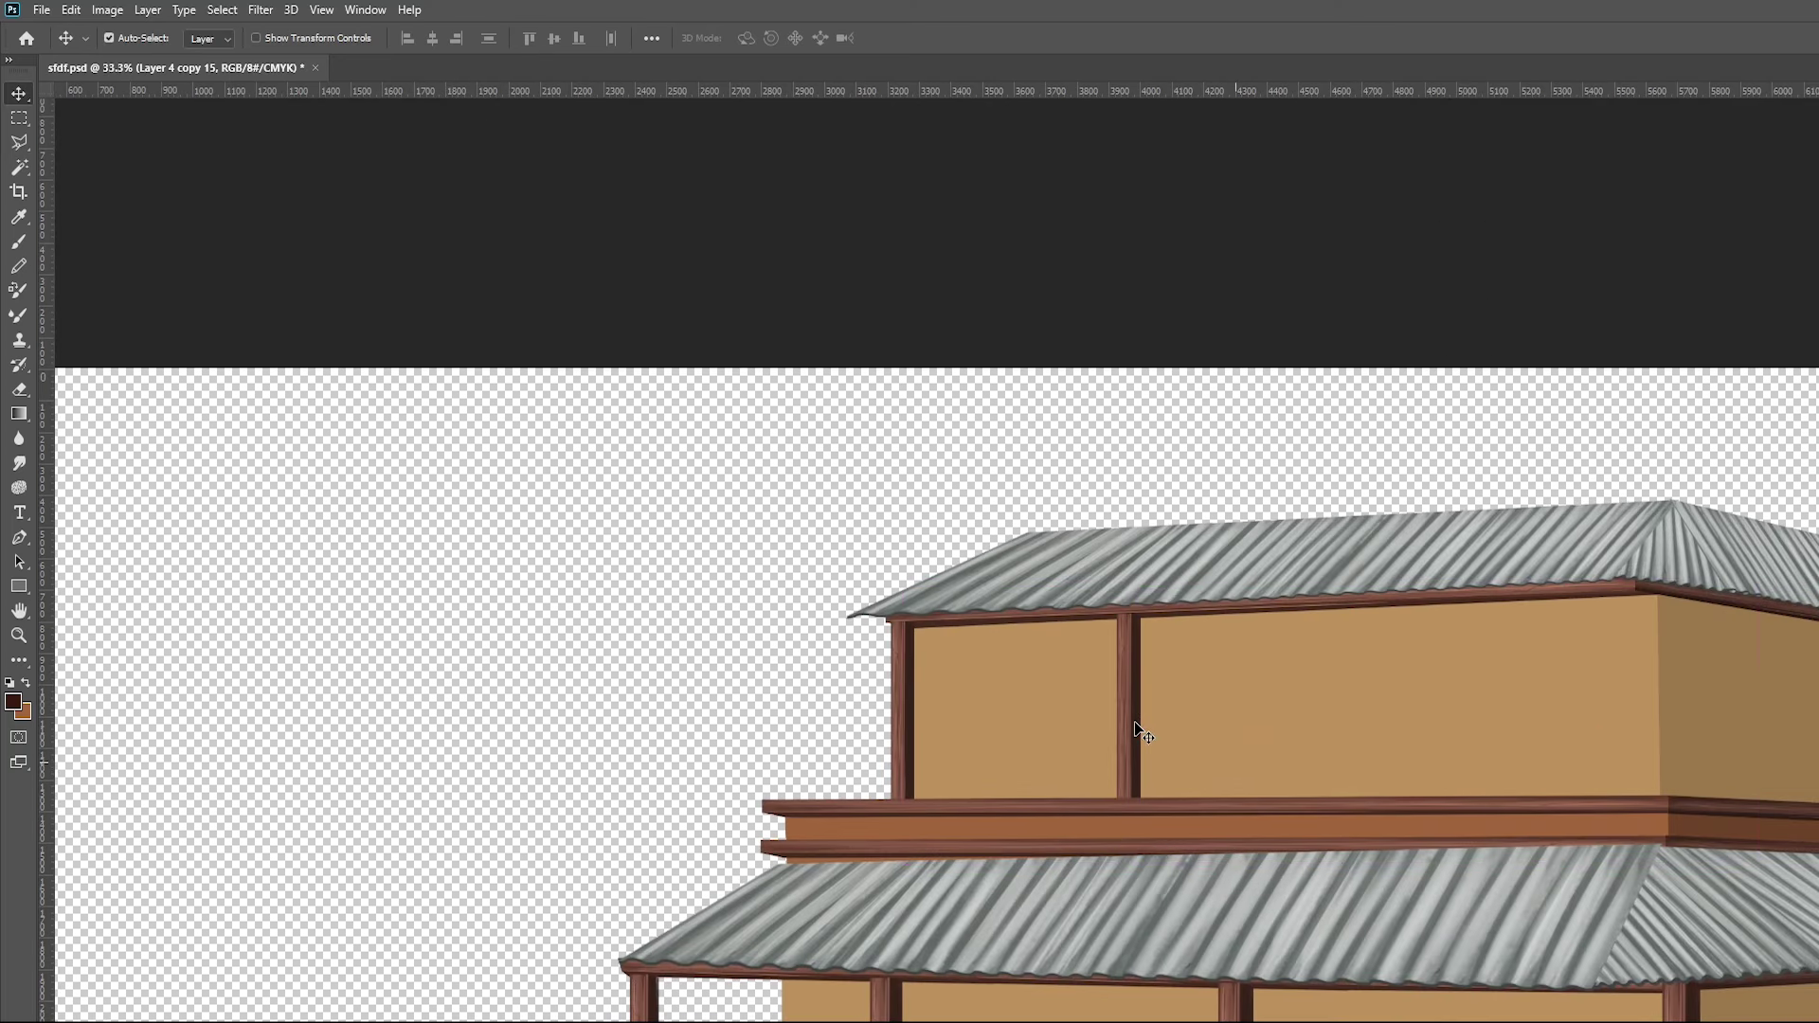
{"action": "left_click_drag", "start_coordinate": [1139, 731], "coordinate": [1507, 720]}
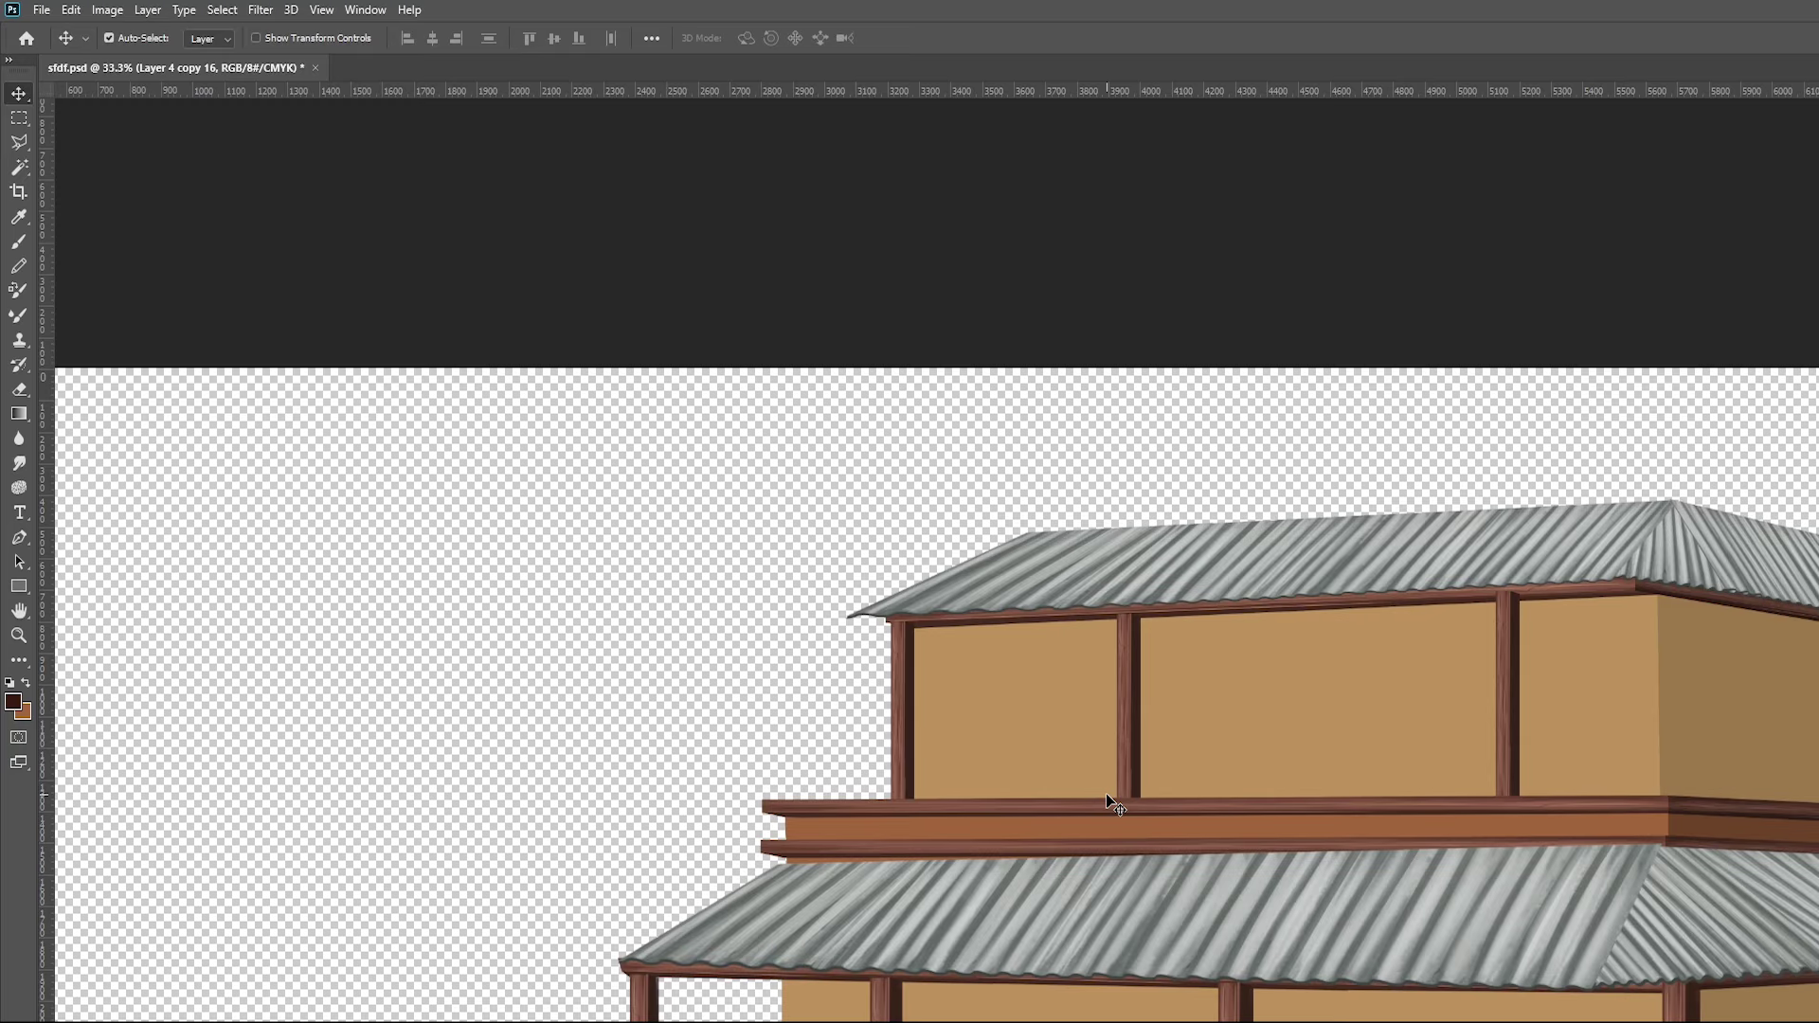
{"action": "left_click_drag", "start_coordinate": [1759, 805], "coordinate": [1402, 614]}
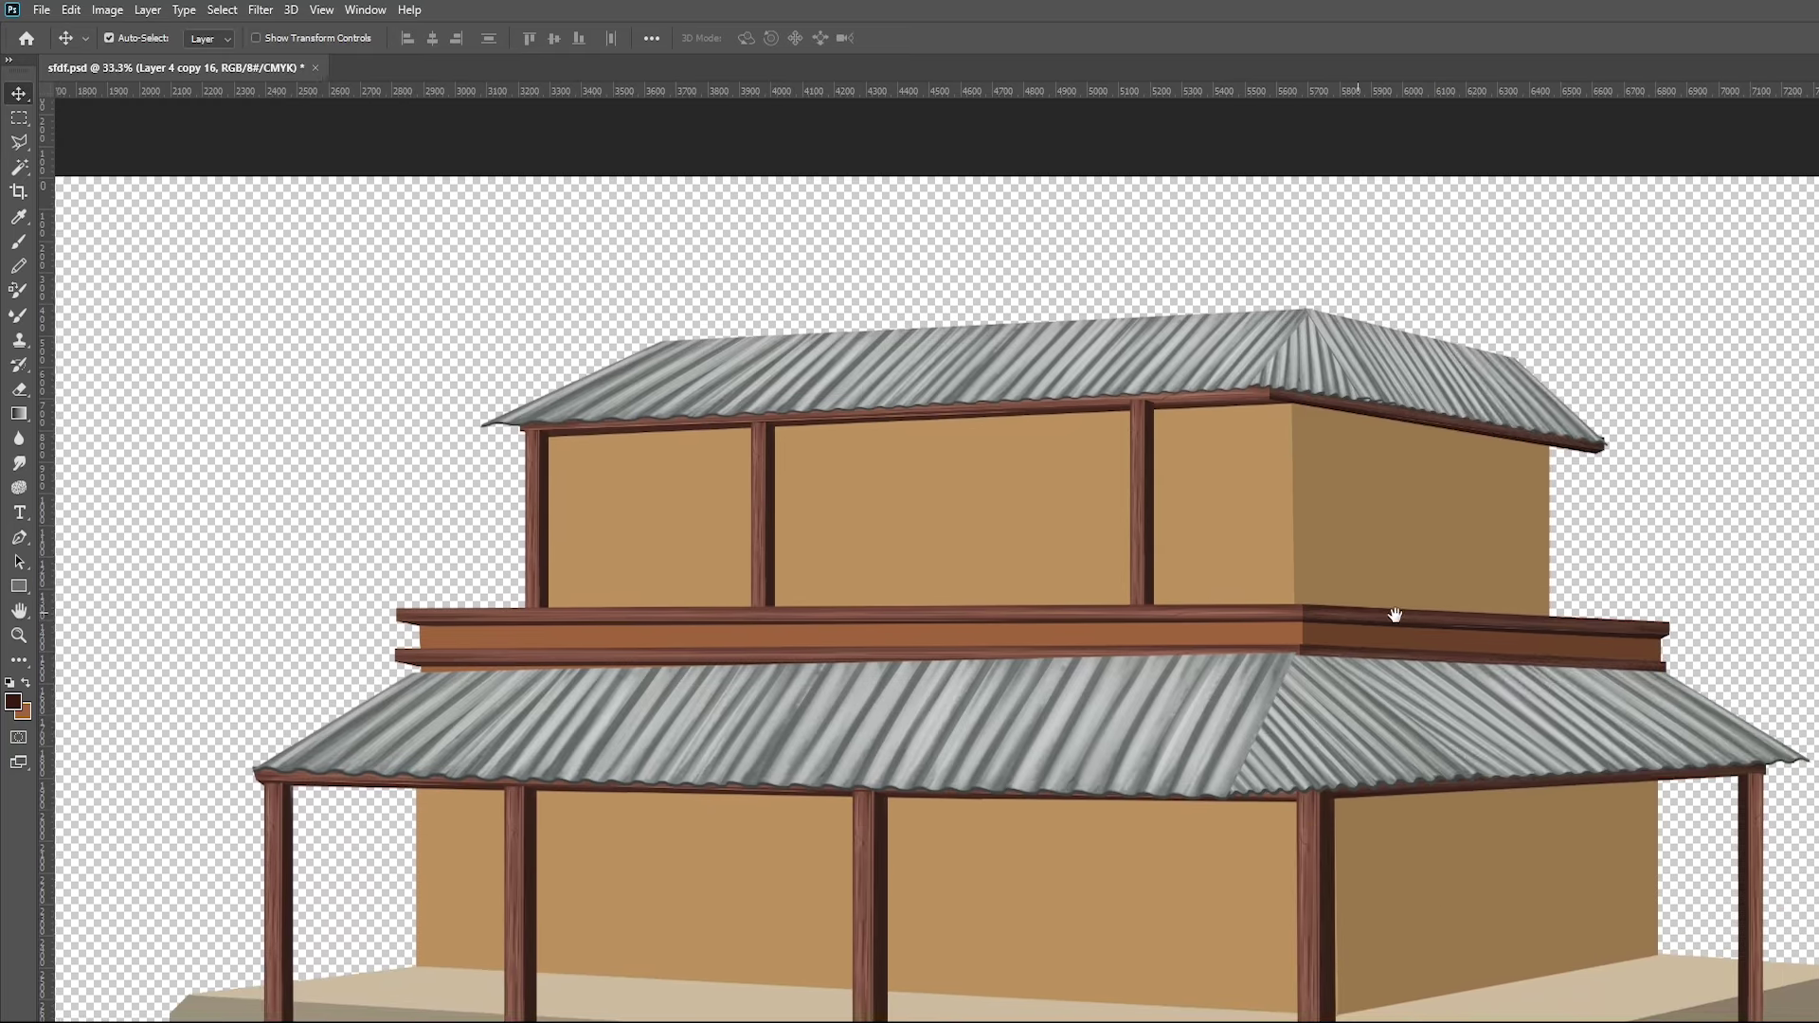
{"action": "key", "text": "ctrl+s"}
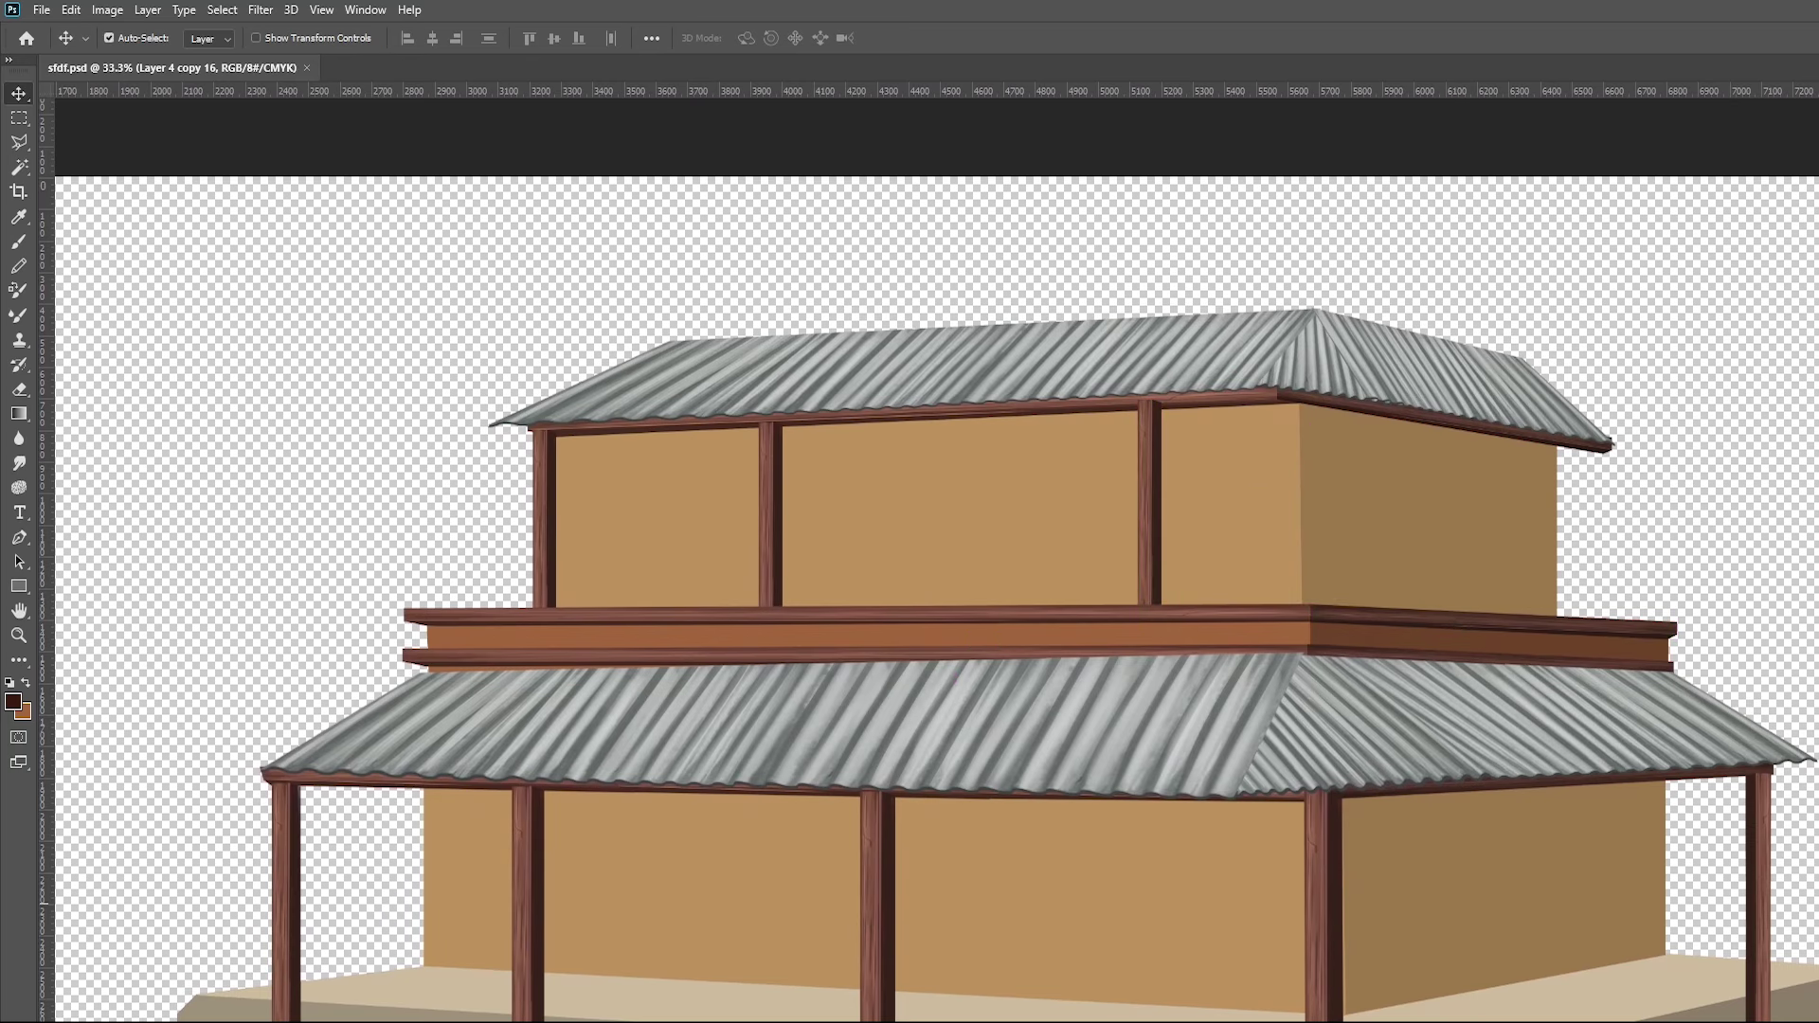
{"action": "key", "text": "ctrl+minus"}
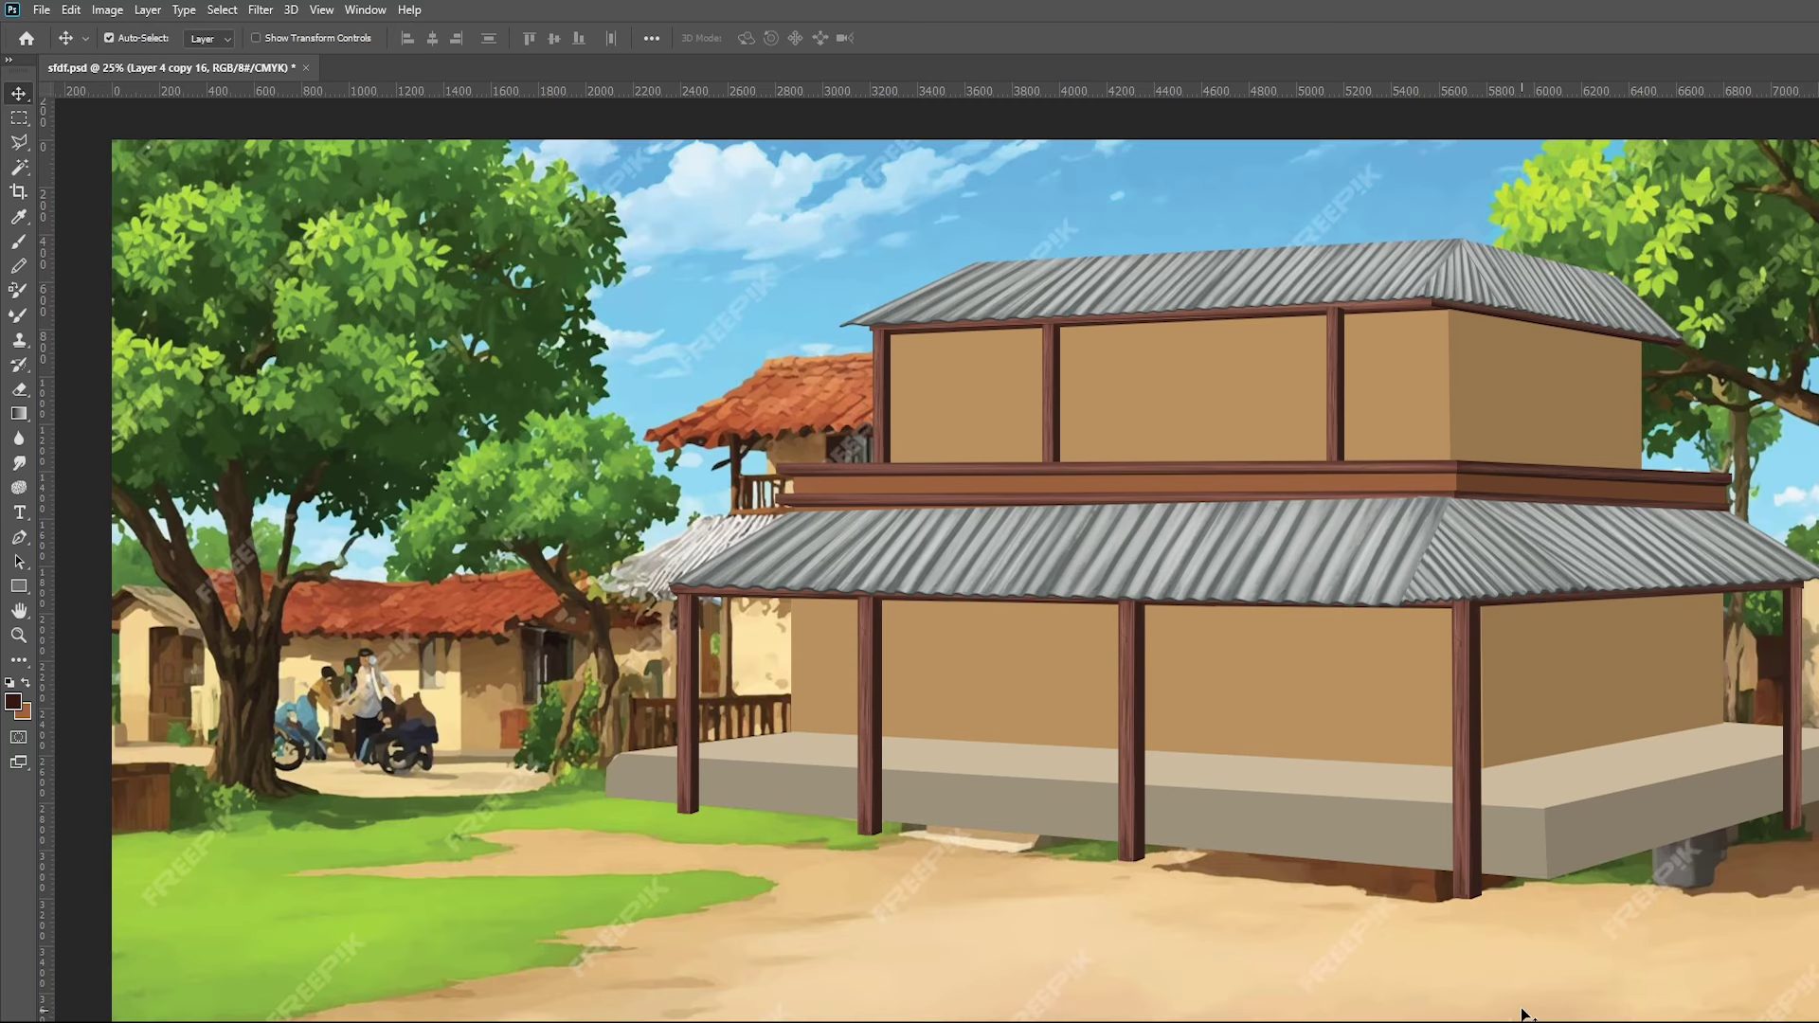
Sample the tan ground colour and select the lower canvas area on the ground layer
{"action": "key", "text": "i"}
{"action": "left_click", "coordinate": [1615, 966]}
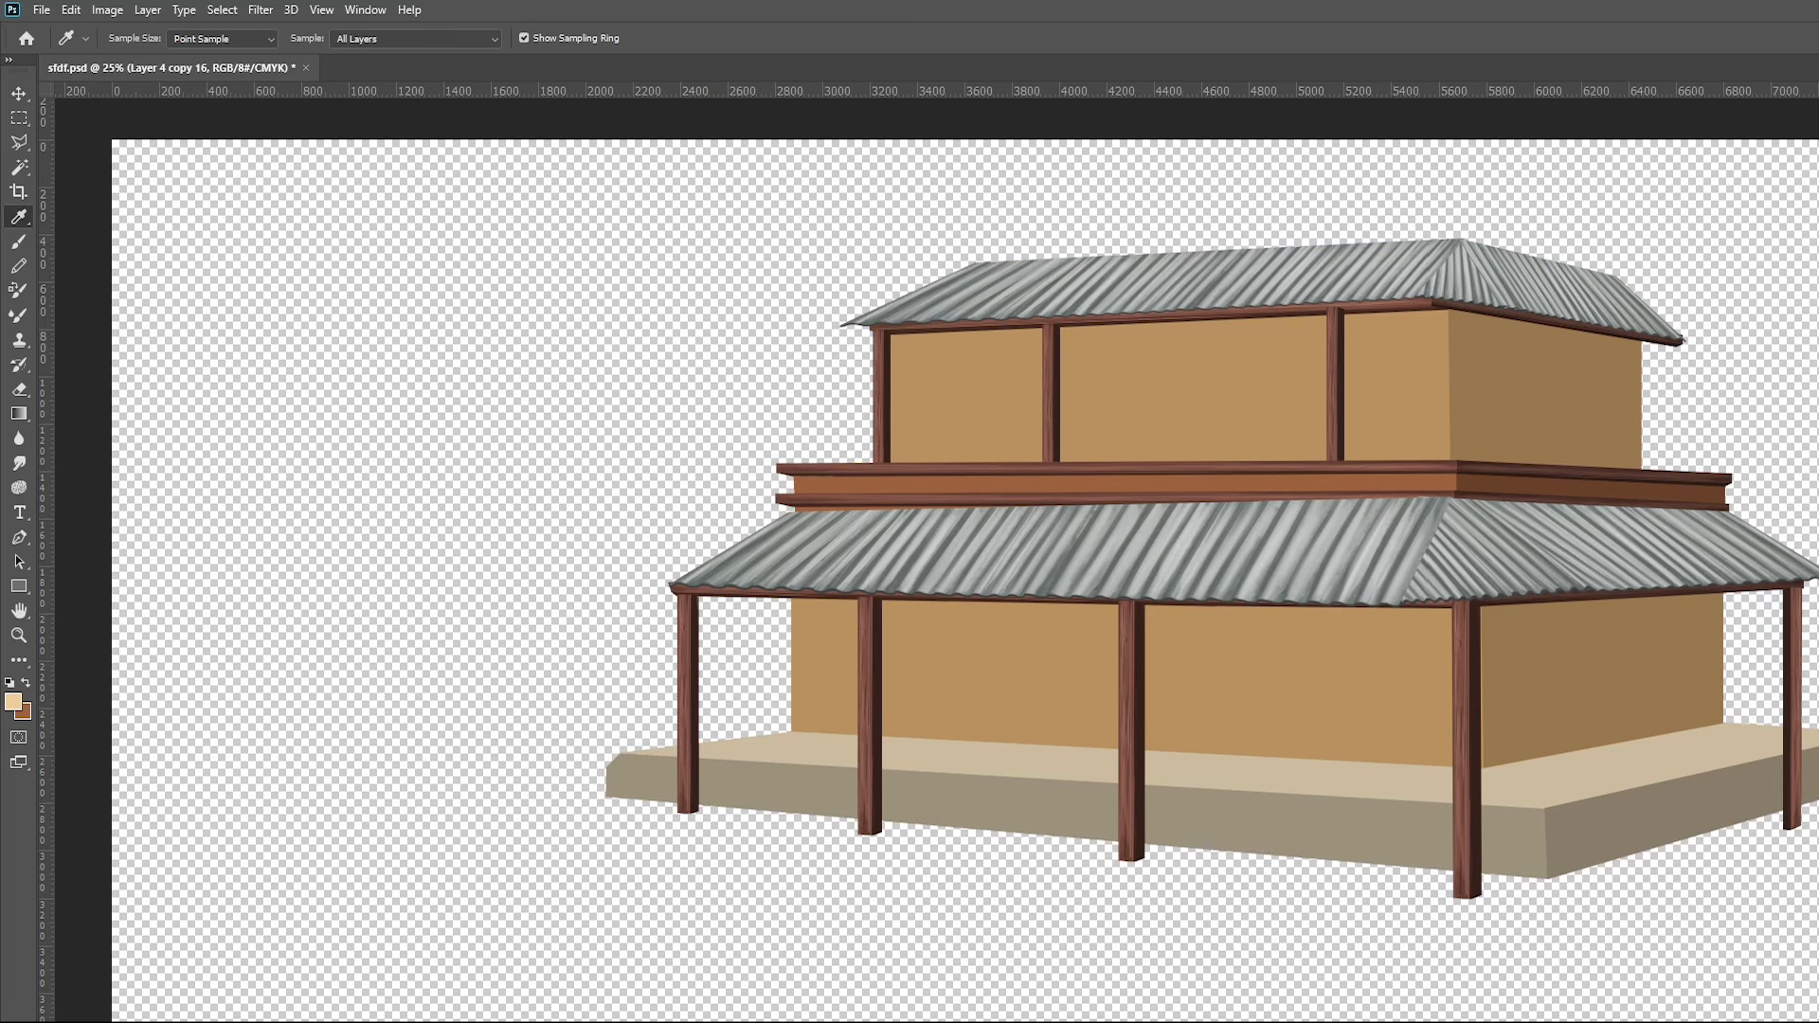
{"action": "key", "text": "alt+bracketright"}
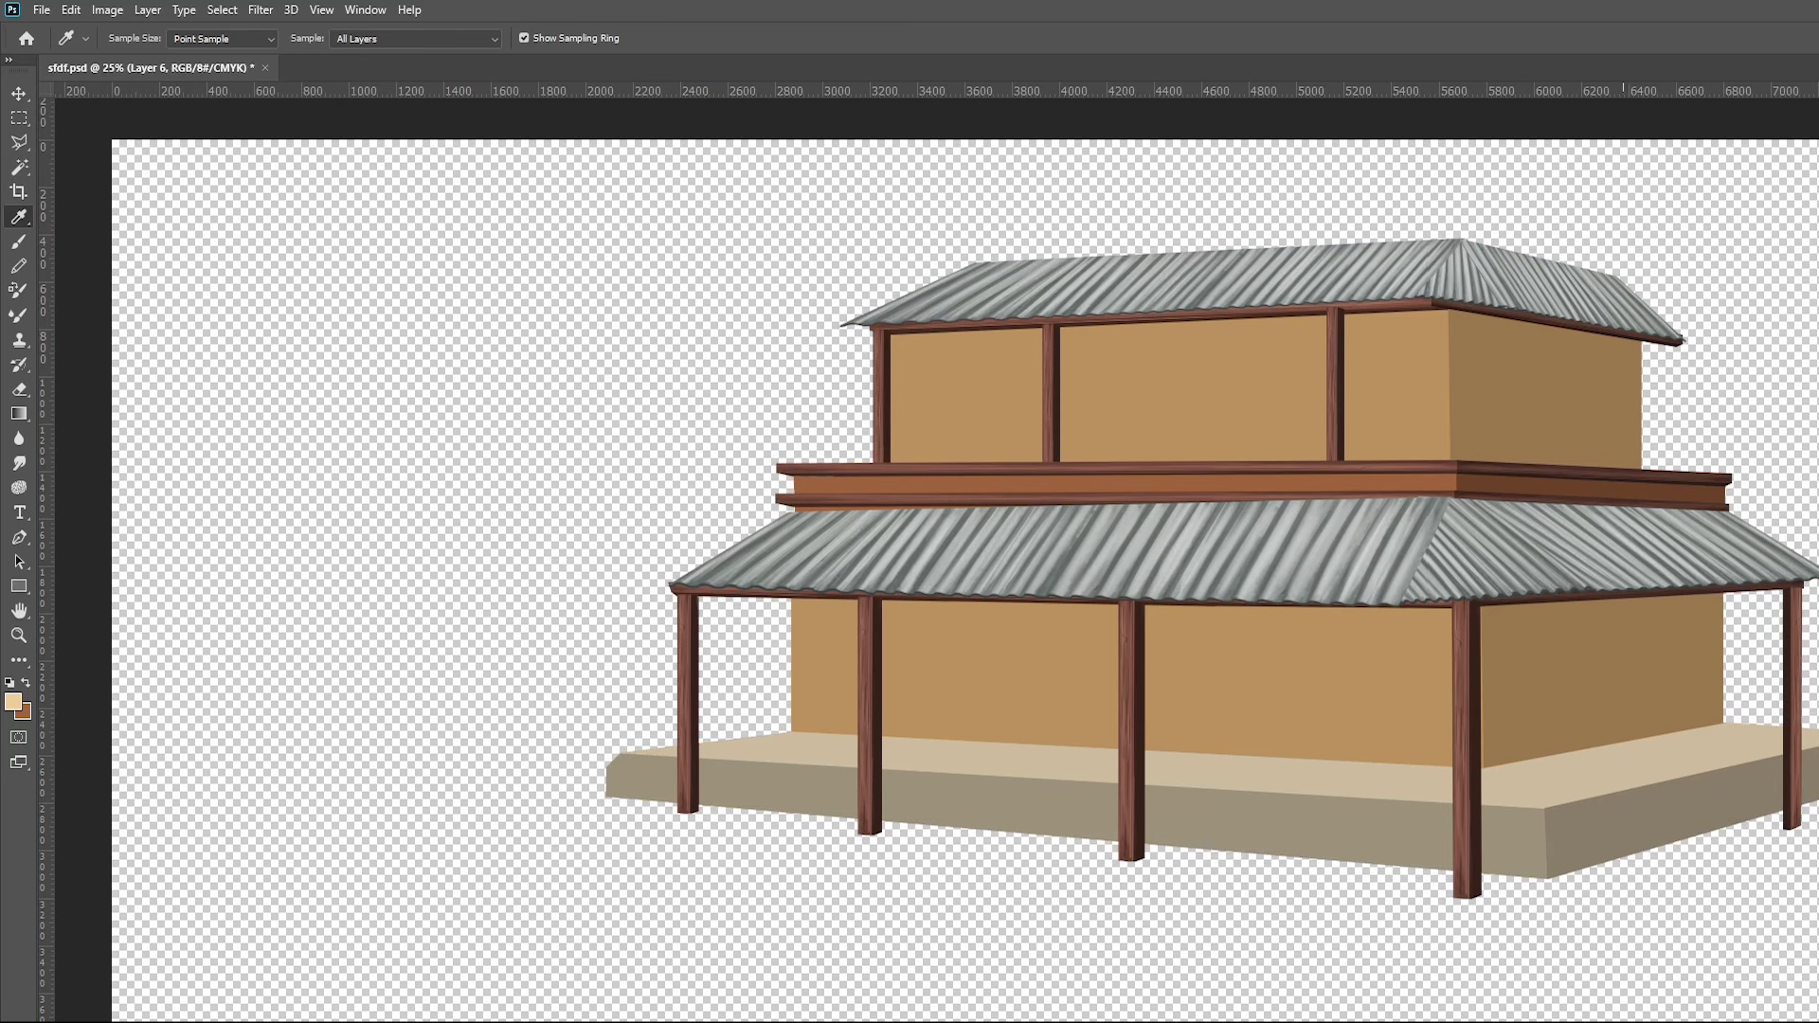
{"action": "scroll", "coordinate": [1099, 697], "scroll_direction": "down", "scroll_amount": 1}
{"action": "scroll", "coordinate": [1099, 697], "scroll_direction": "down", "scroll_amount": 1}
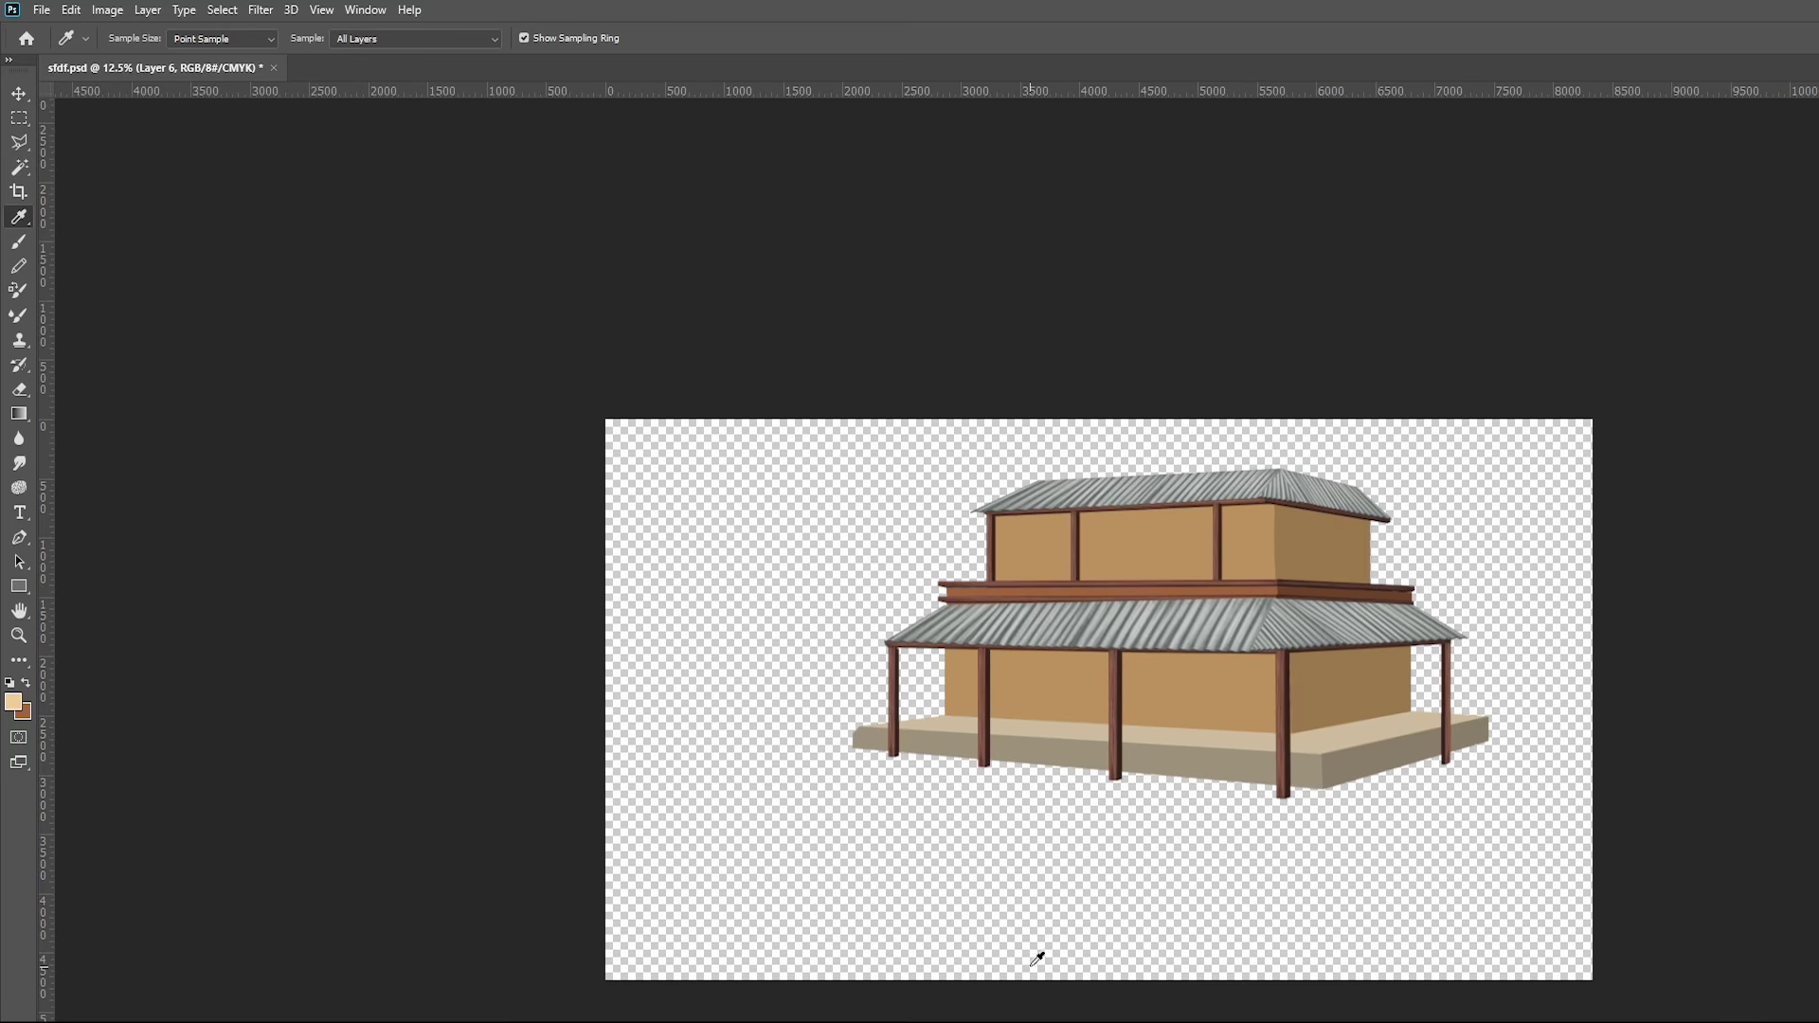
{"action": "key", "text": "m"}
{"action": "left_click_drag", "start_coordinate": [602, 693], "coordinate": [1591, 979]}
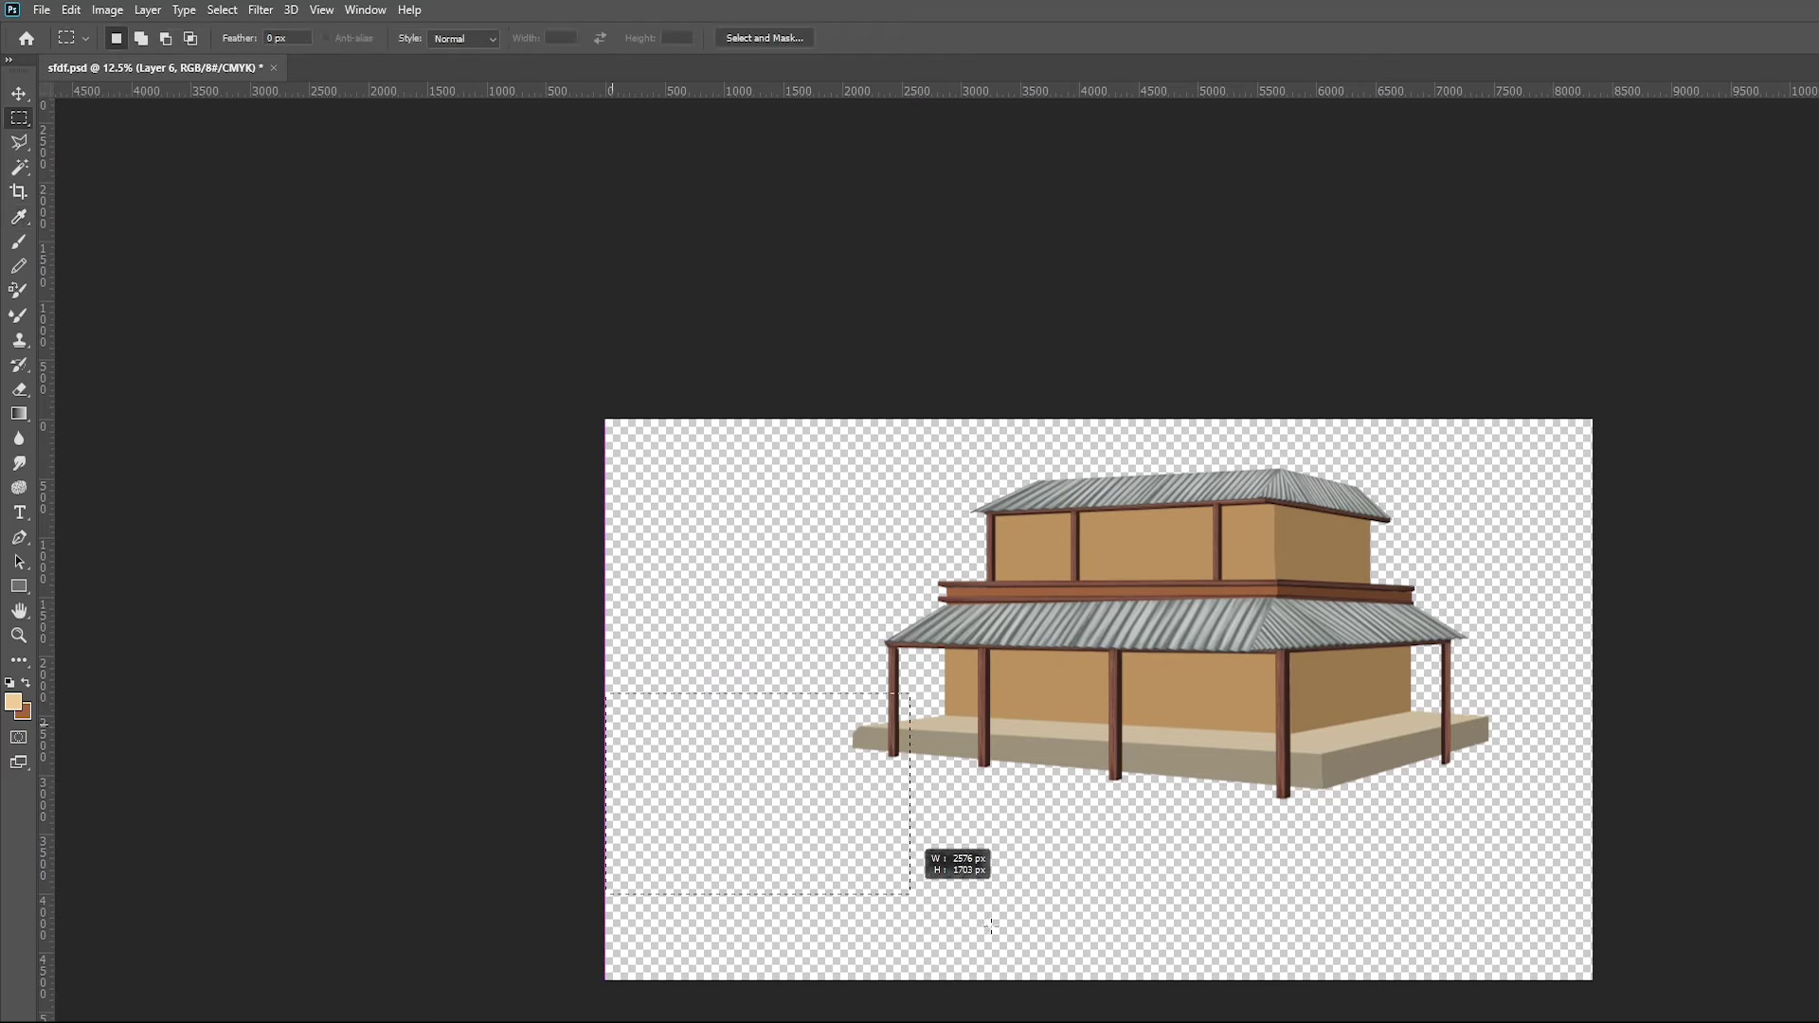
Fill the ground selection with tan, save, deselect, and zoom to 25% on the house
{"action": "key", "text": "ctrl+BackSpace"}
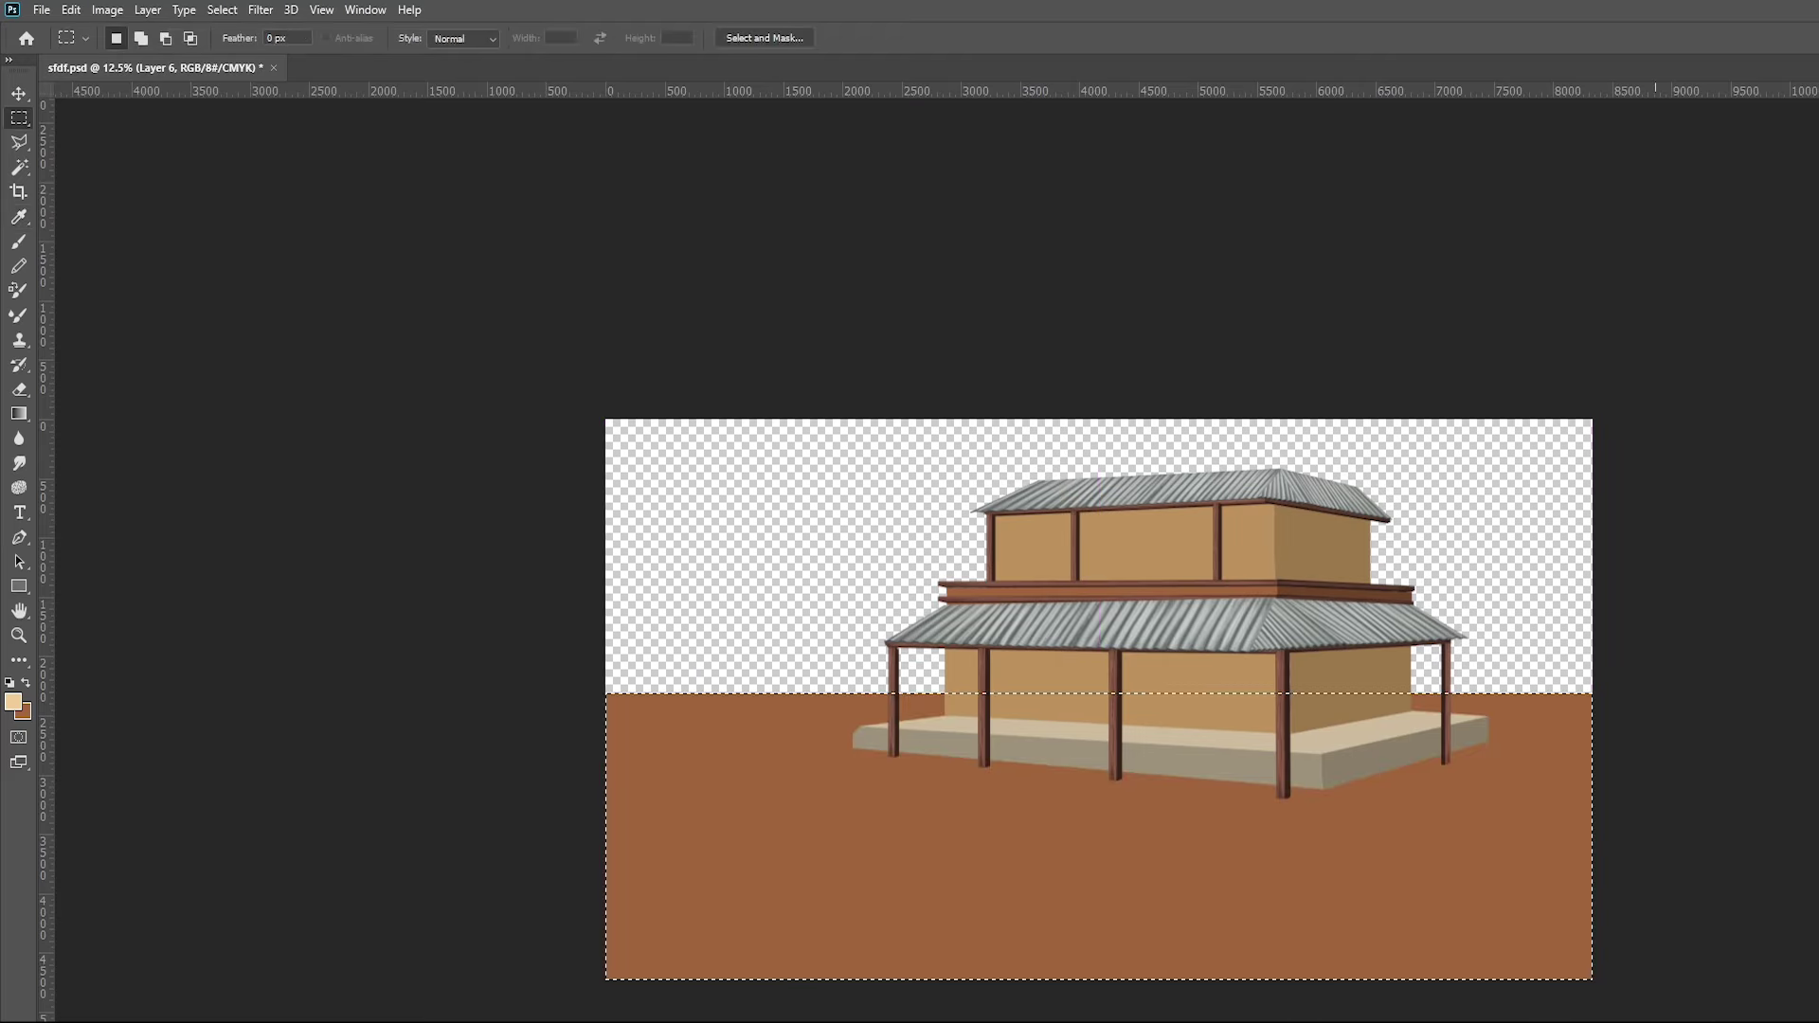
{"action": "left_click", "coordinate": [25, 684]}
{"action": "key", "text": "ctrl+BackSpace"}
{"action": "key", "text": "ctrl+s"}
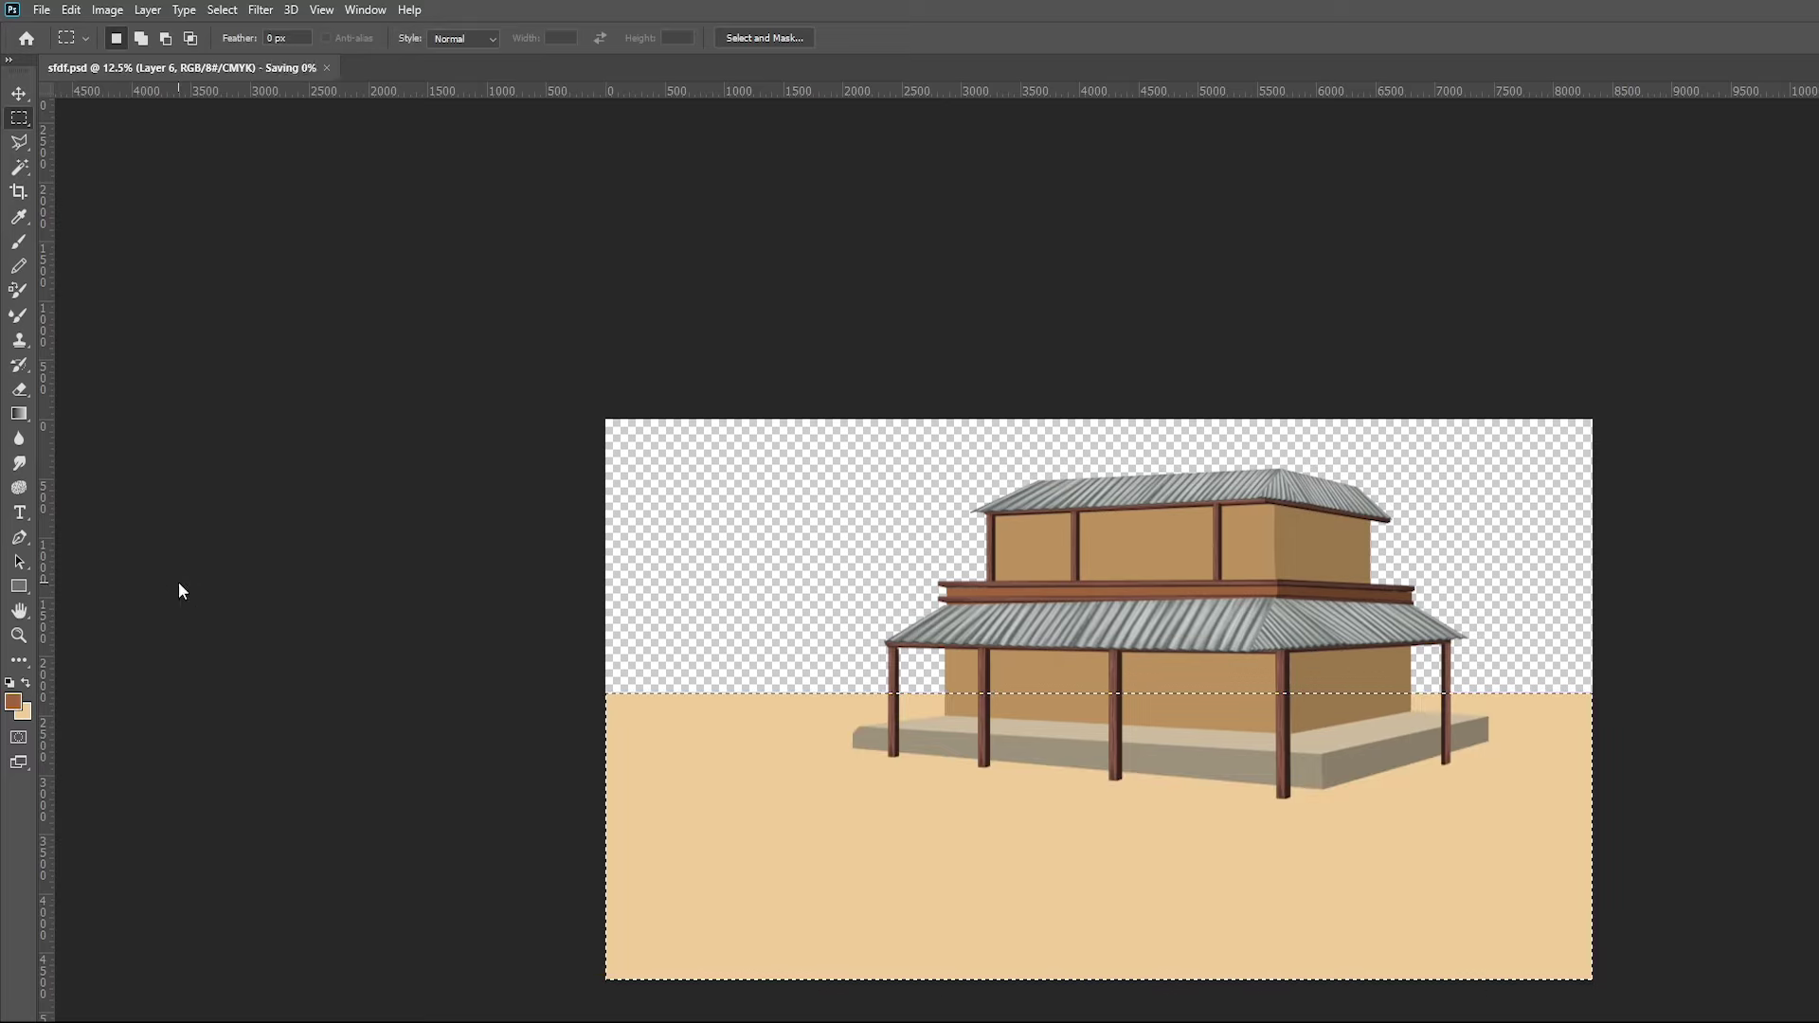
{"action": "key", "text": "ctrl+d"}
{"action": "key", "text": "v"}
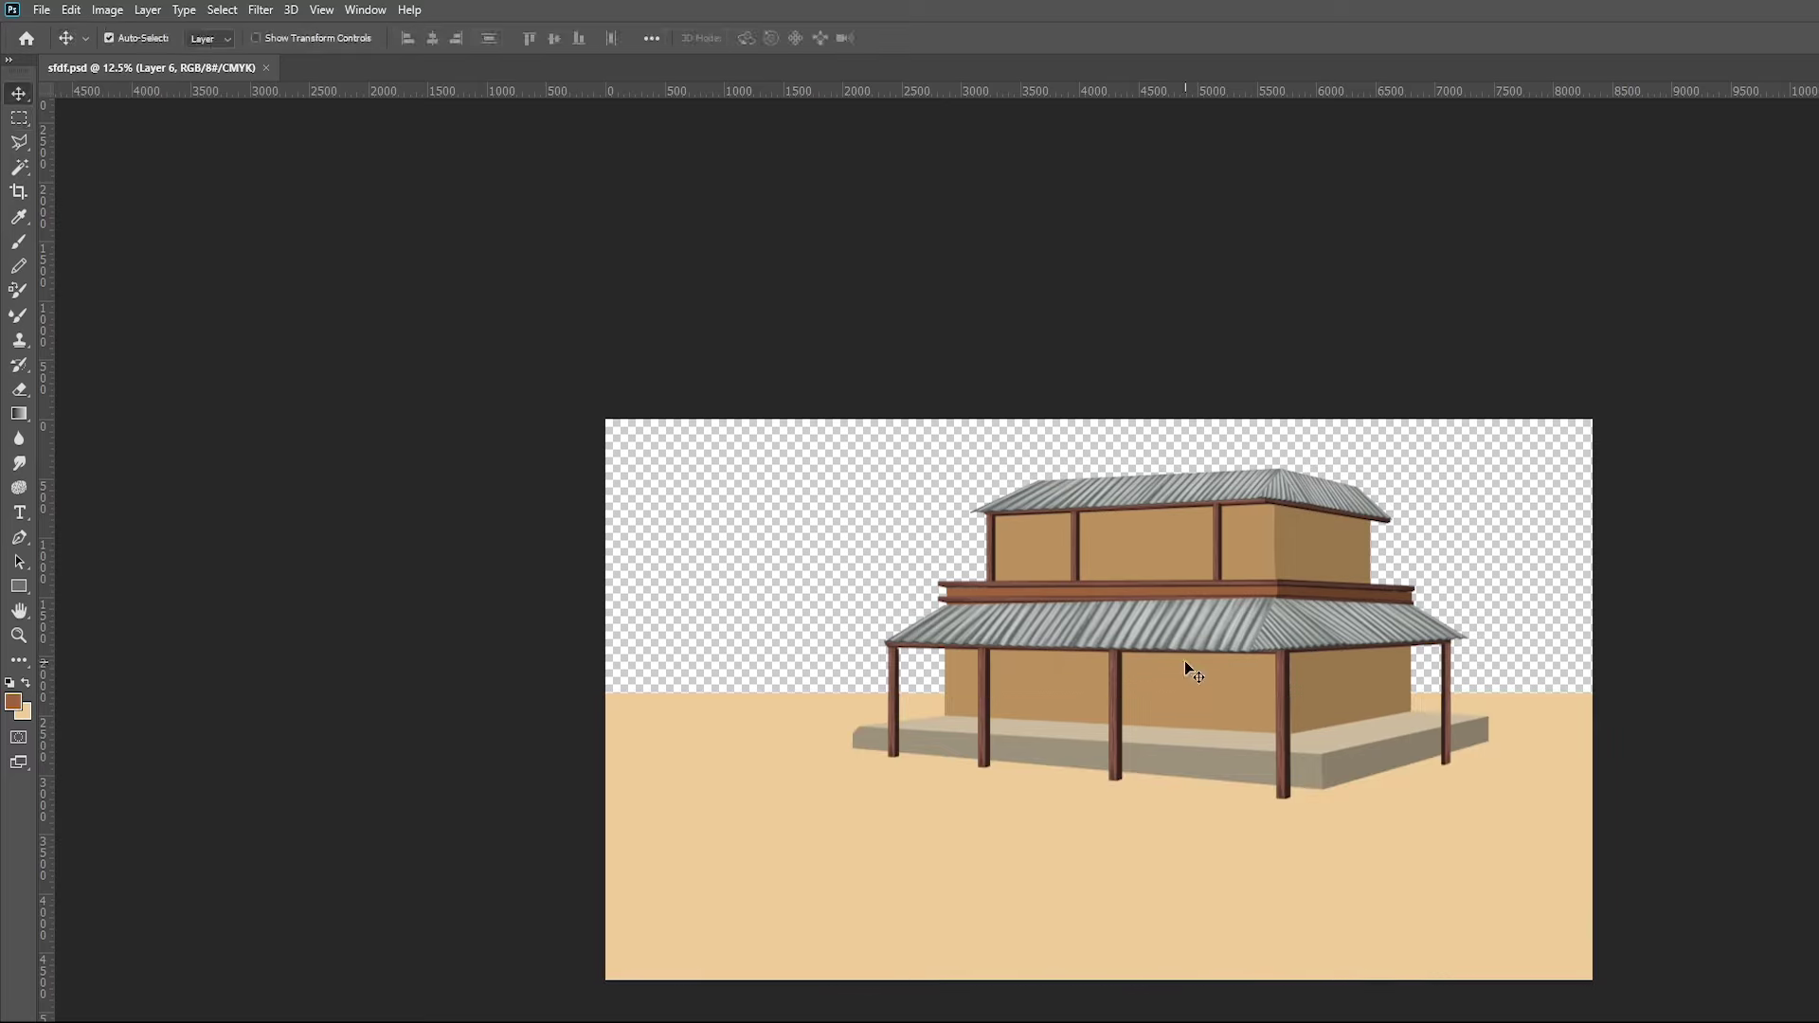
{"action": "key", "text": "z"}
{"action": "left_click", "coordinate": [1229, 736]}
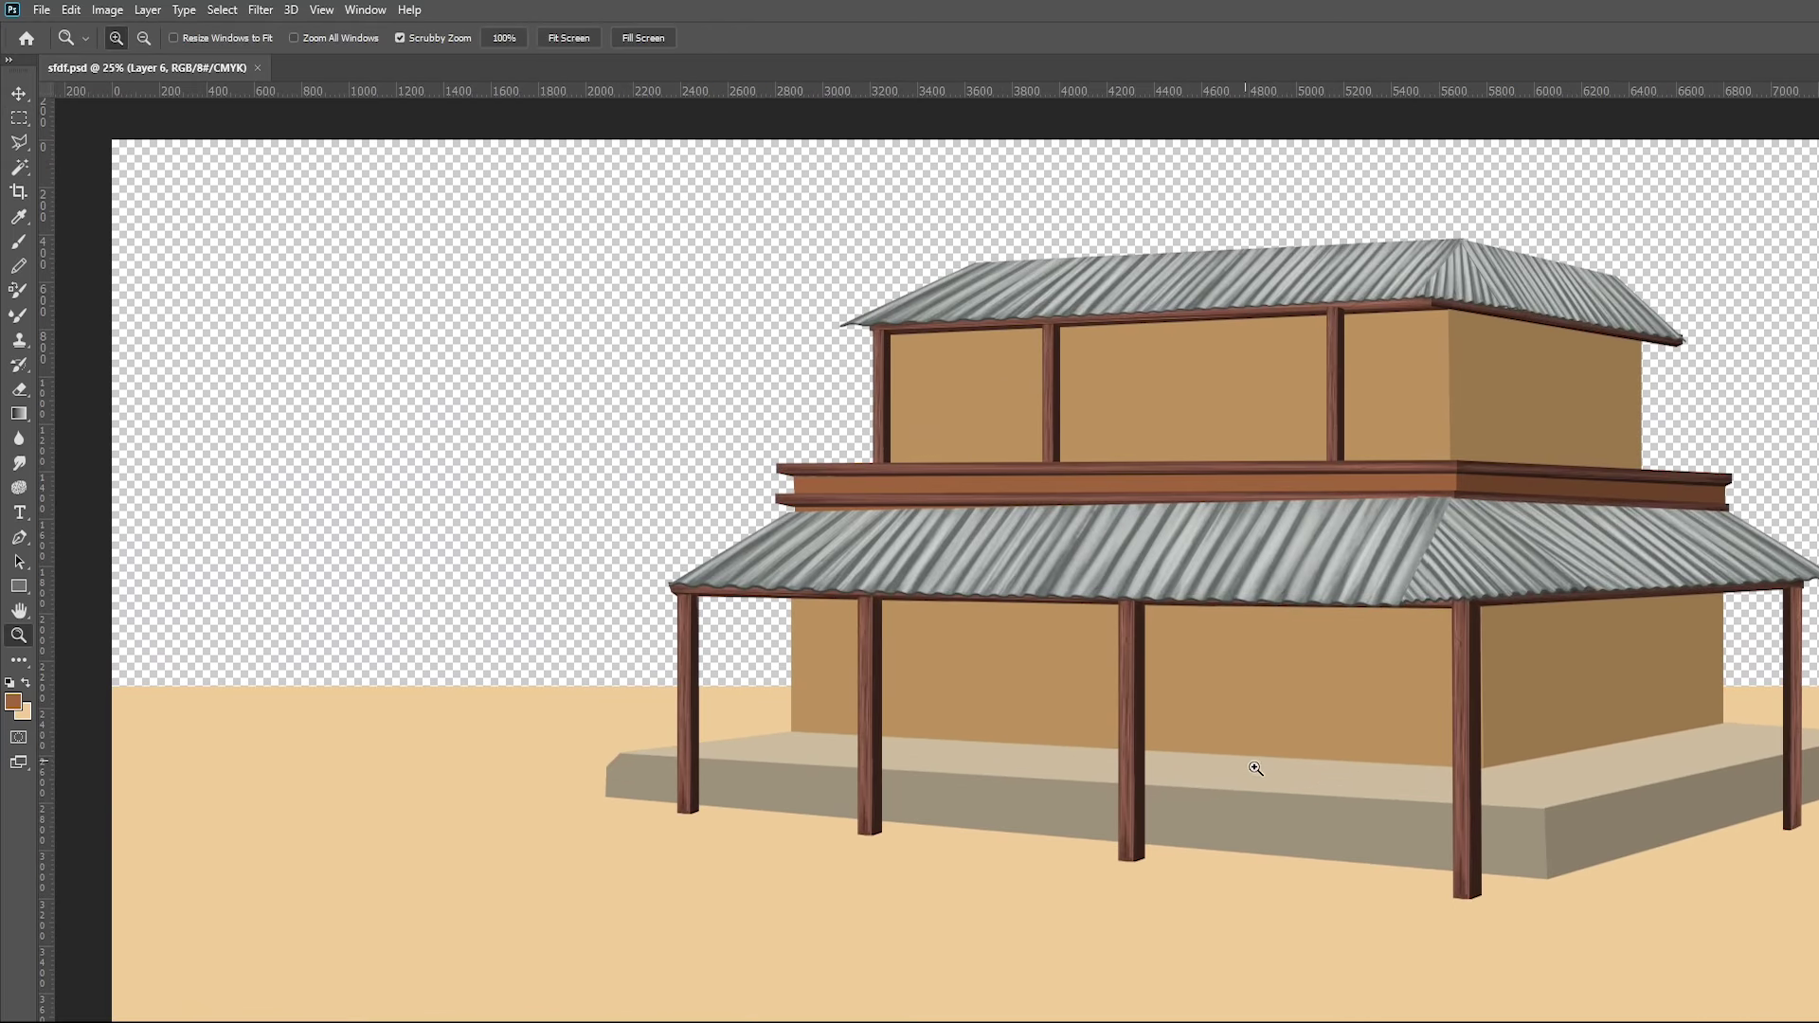
Group the selected house layers into Group 1
{"action": "key", "text": "v"}
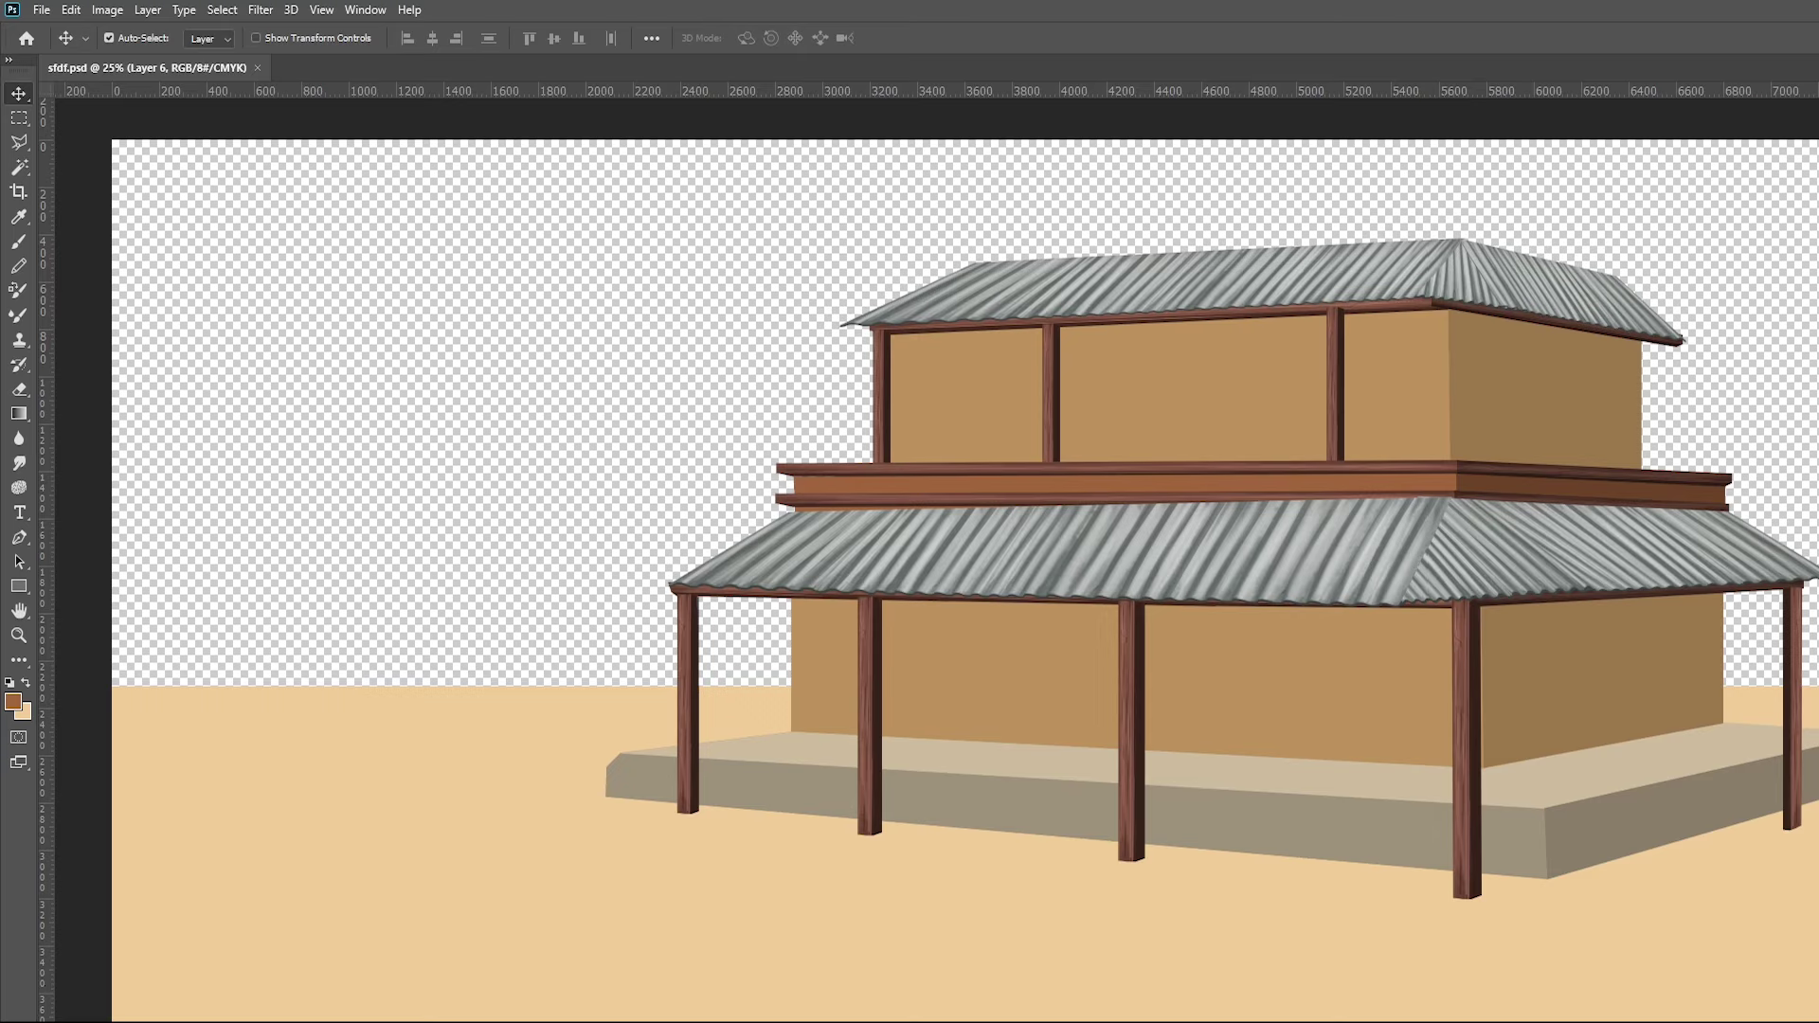
{"action": "key", "text": "alt+bracketleft"}
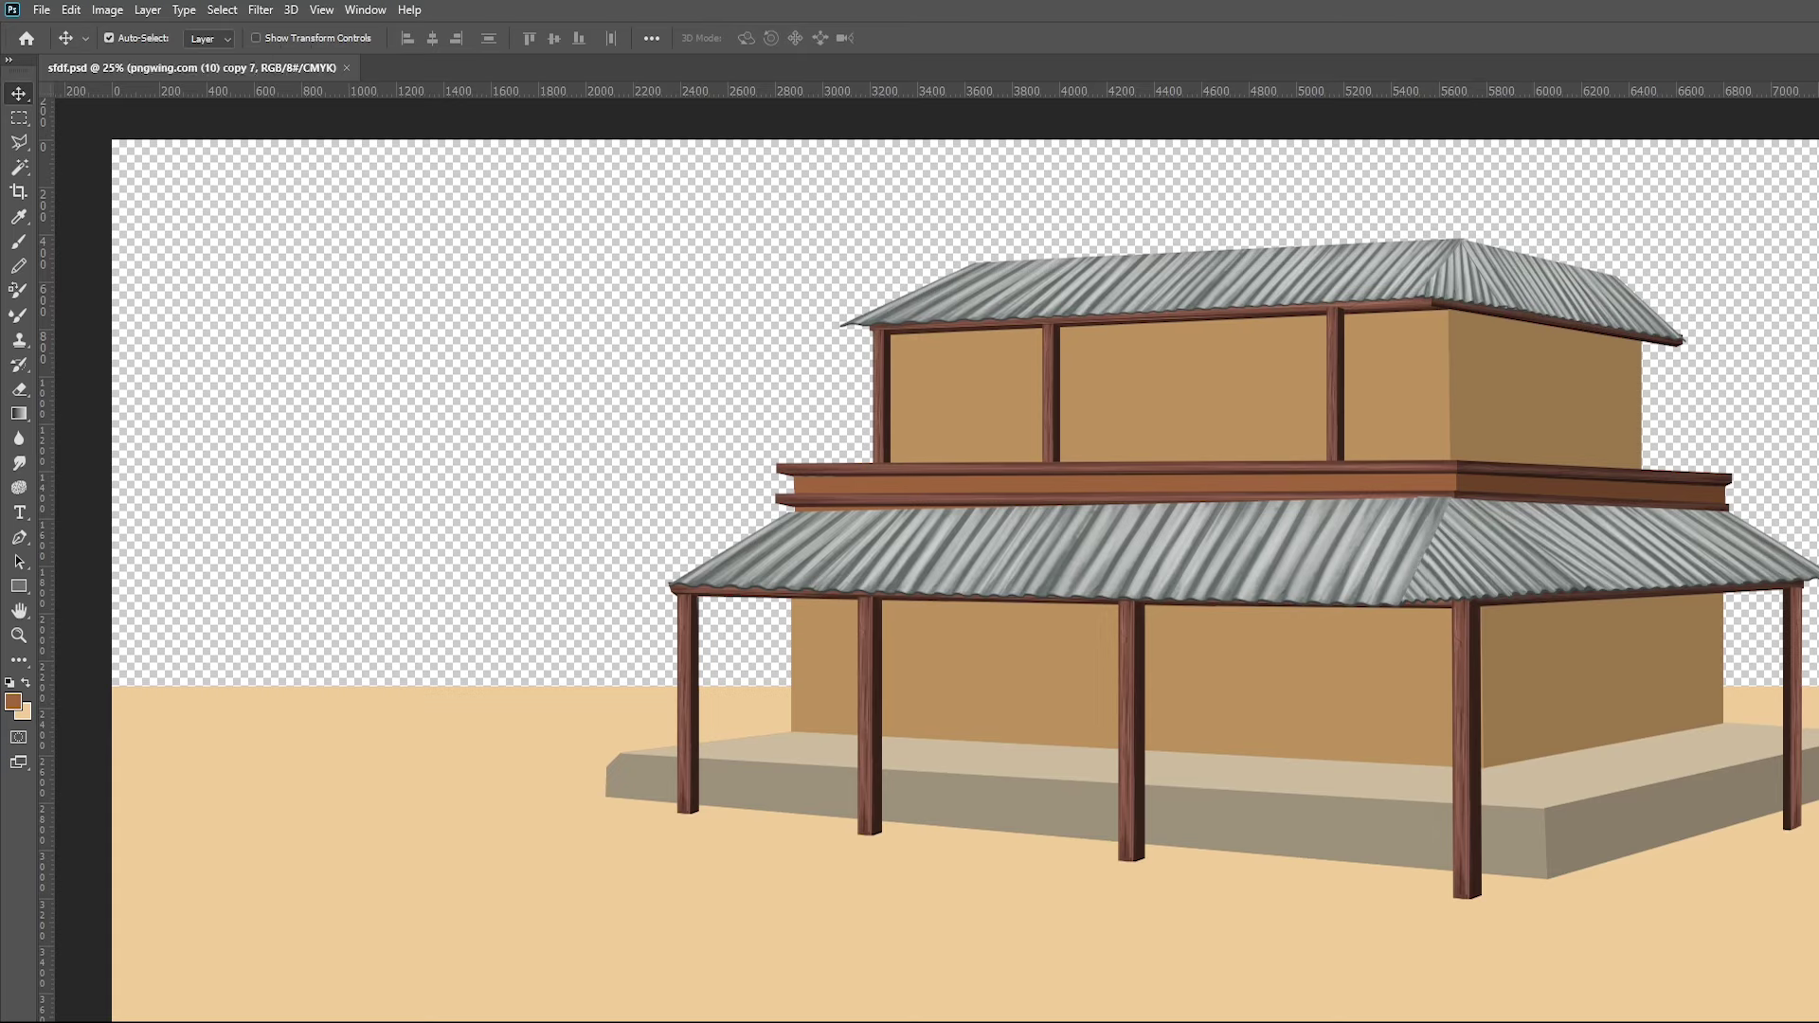
{"action": "key", "text": "alt+bracketleft"}
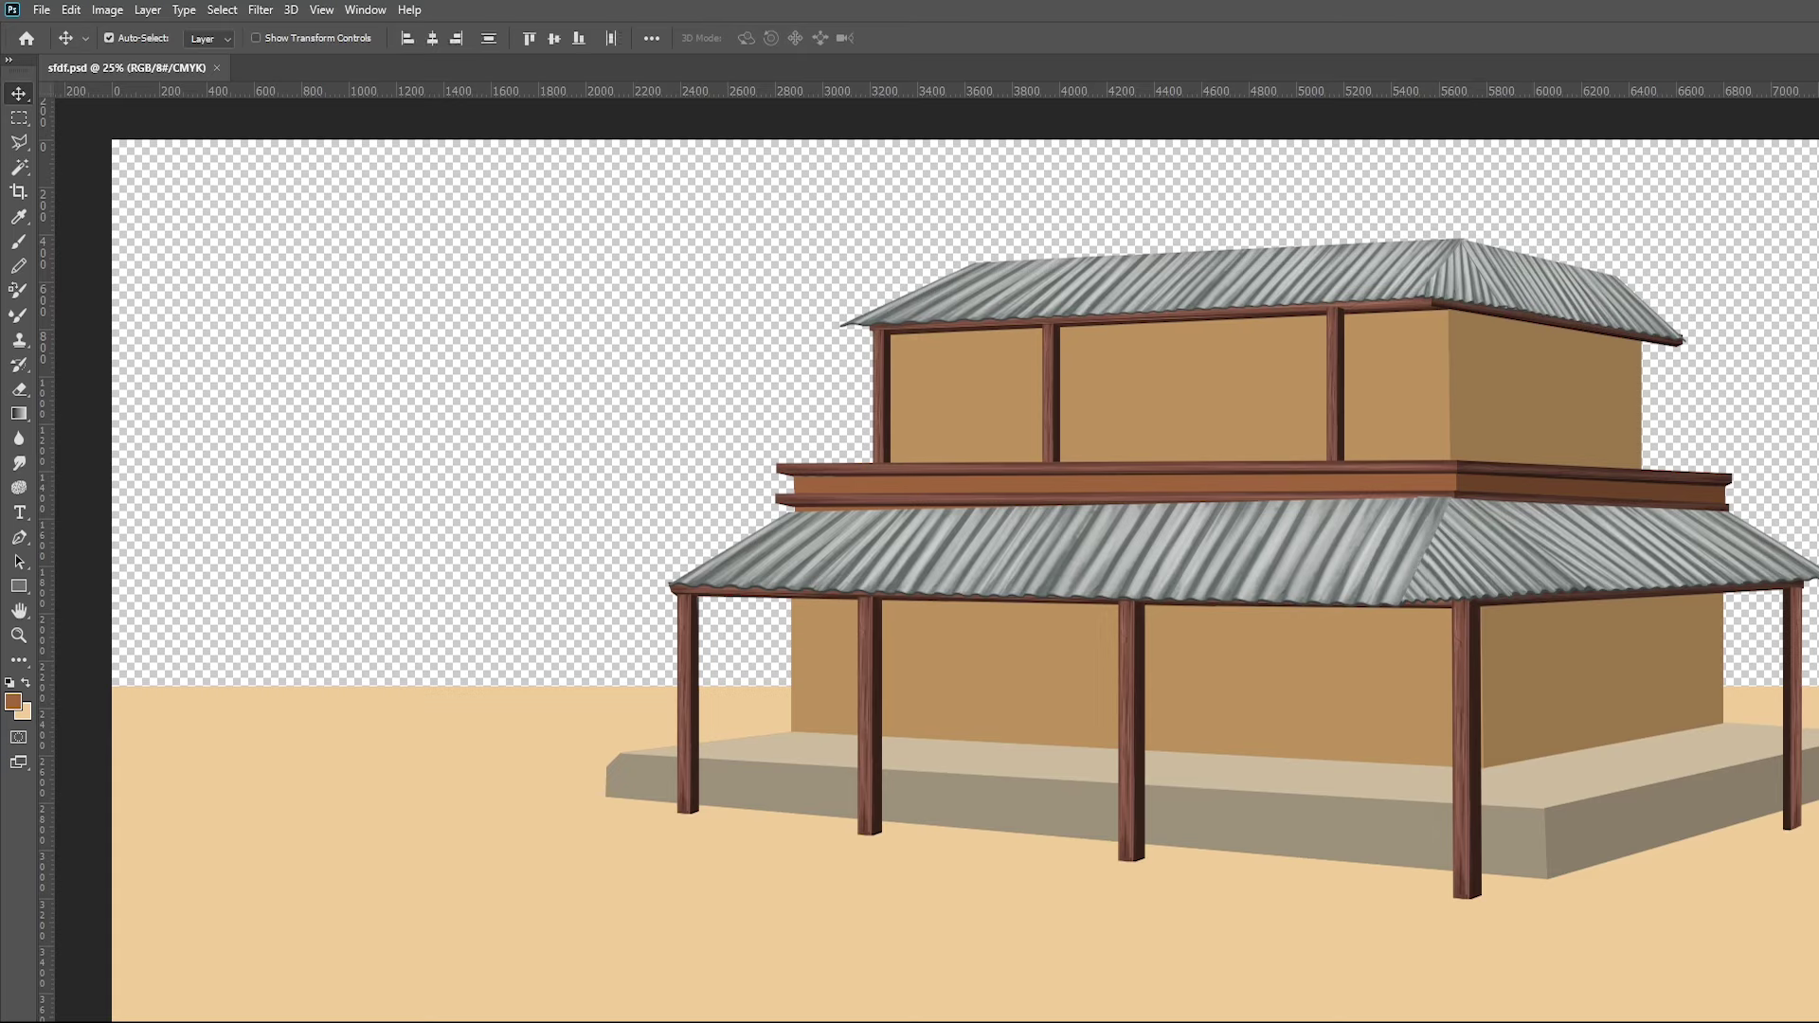
{"action": "key", "text": "ctrl+g"}
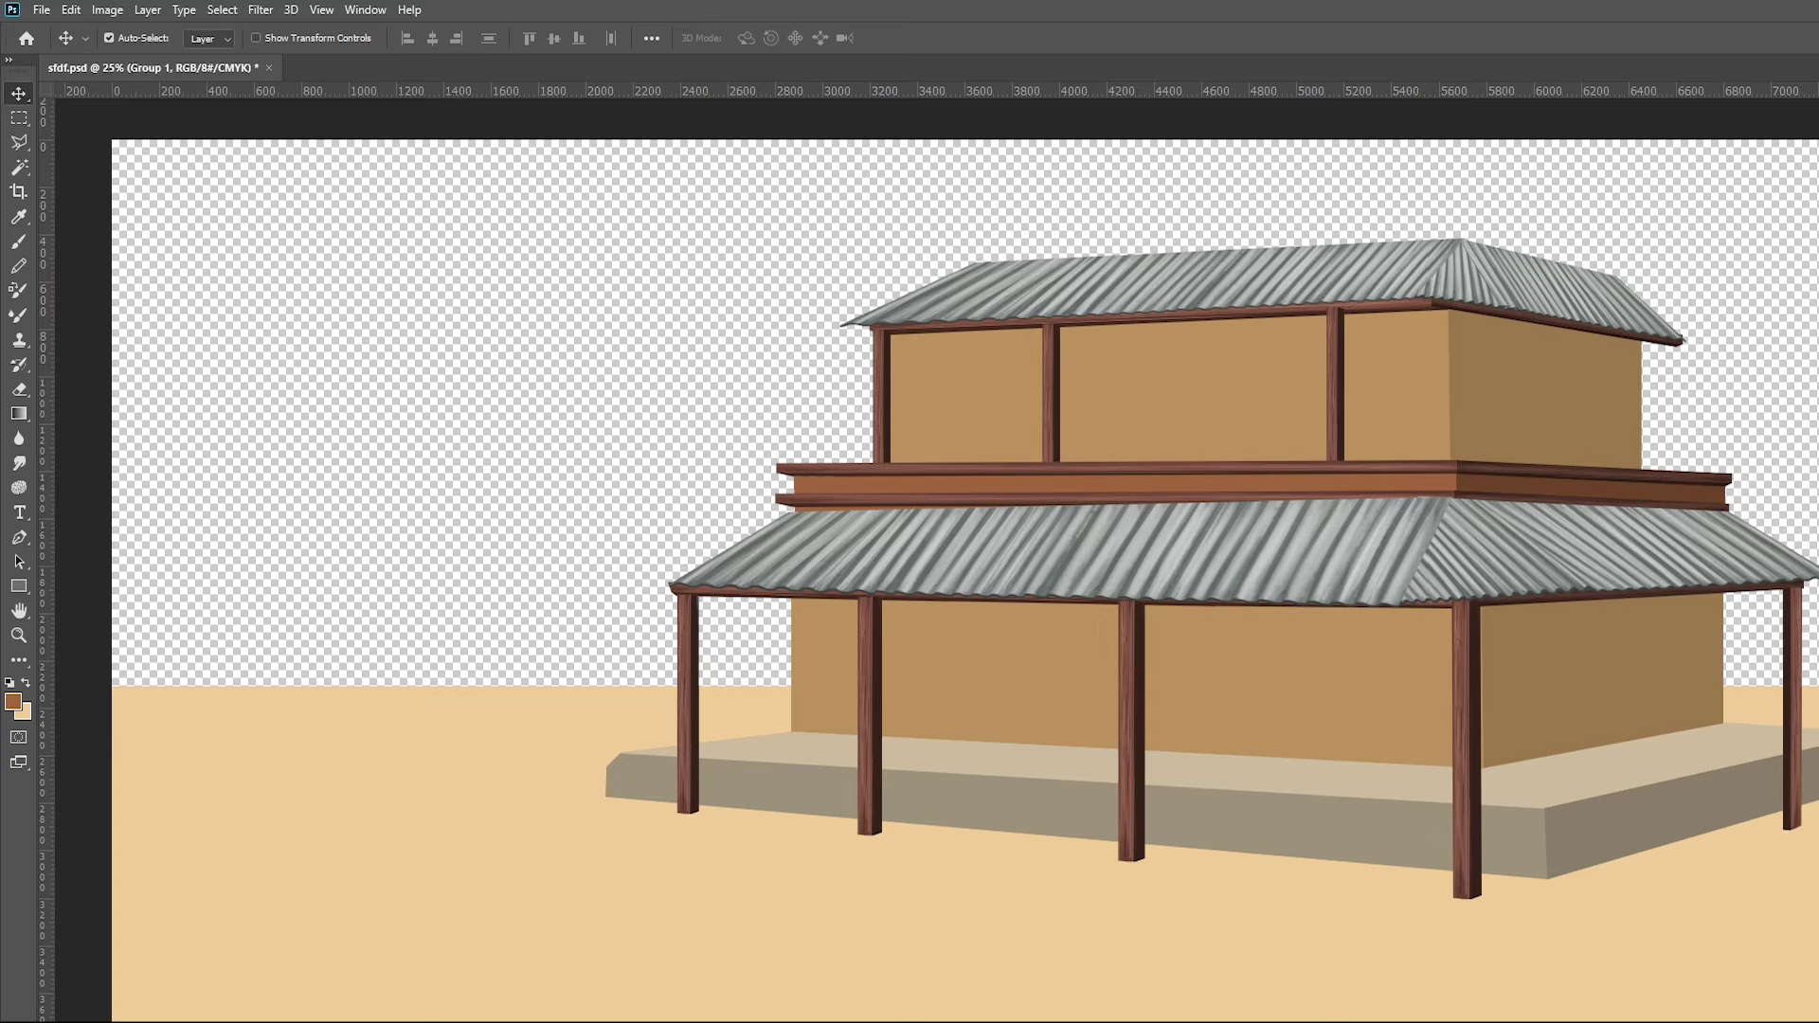
{"action": "key", "text": "ctrl+comma"}
{"action": "key", "text": "ctrl+comma"}
Zoom out to 12.5% and show the village reference picture on the Background layer
{"action": "key", "text": "ctrl+minus"}
{"action": "key", "text": "ctrl+minus"}
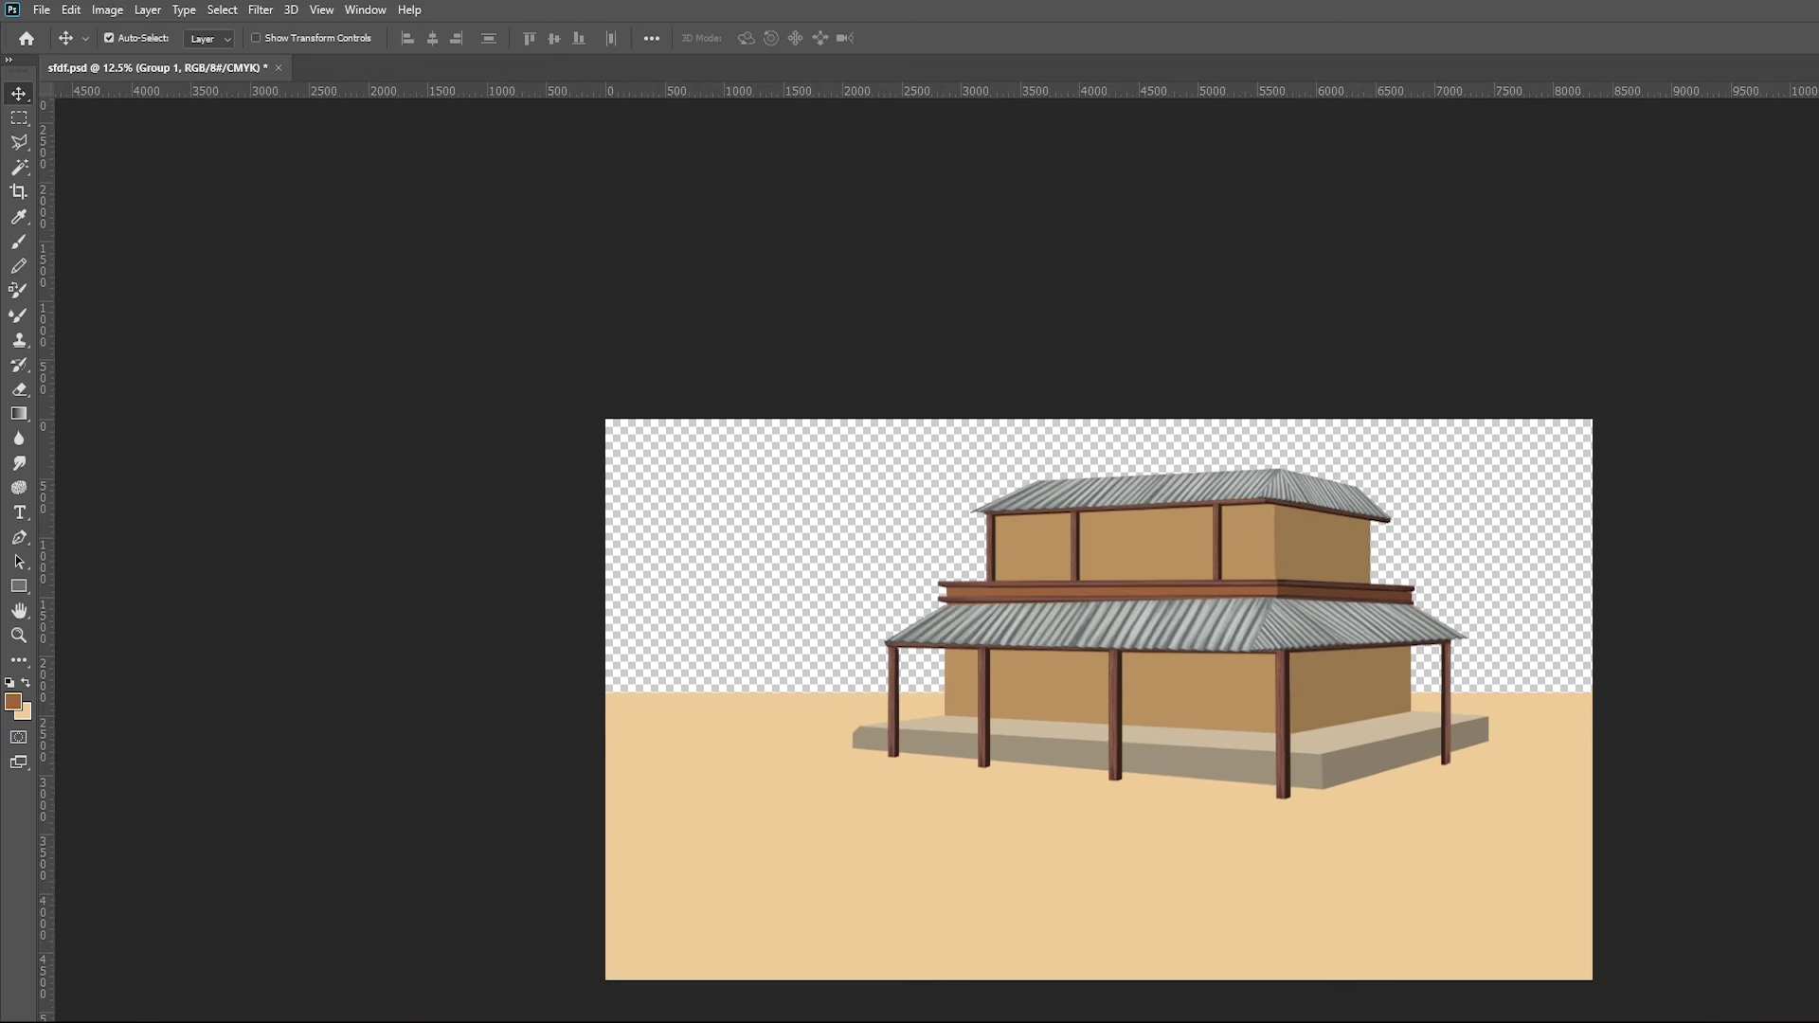
{"action": "key", "text": "alt+bracketleft"}
{"action": "key", "text": "ctrl+comma"}
{"action": "key", "text": "ctrl+comma"}
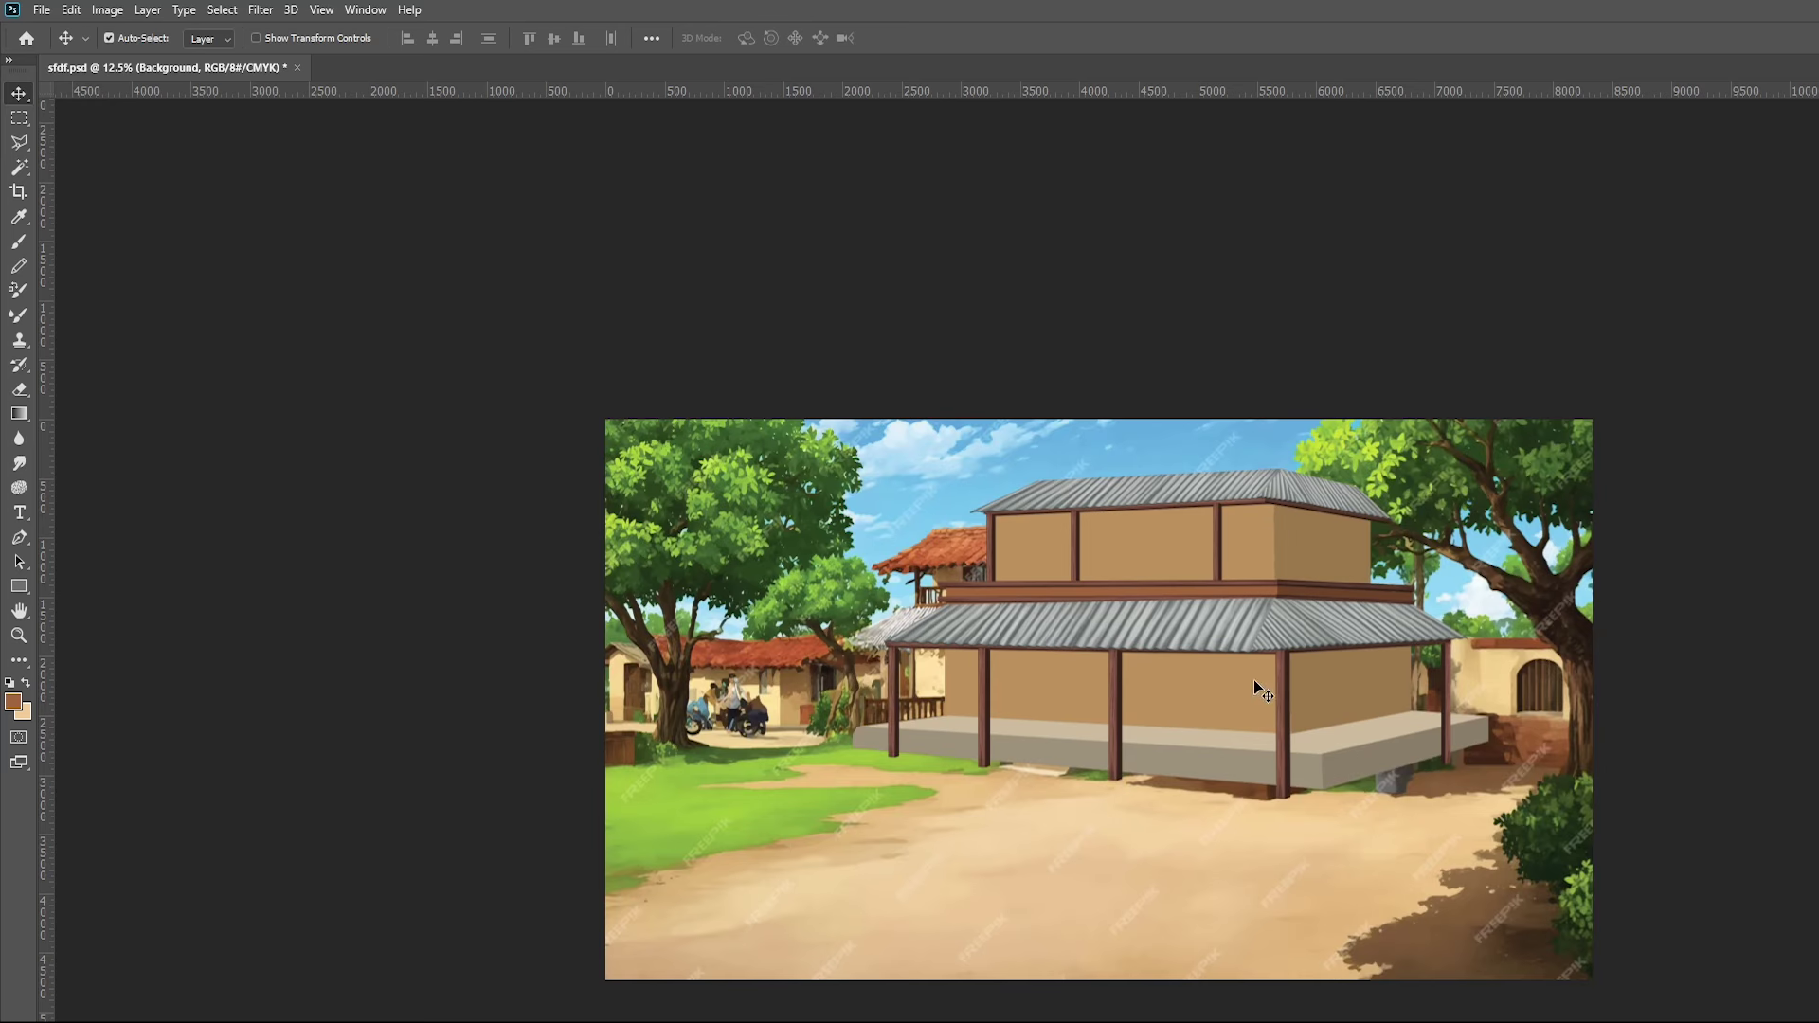
Zoom in and trace the reference's grass patch with the freehand Lasso
{"action": "key", "text": "z"}
{"action": "left_click", "coordinate": [772, 514]}
{"action": "left_click_drag", "start_coordinate": [1355, 1019], "coordinate": [1036, 852]}
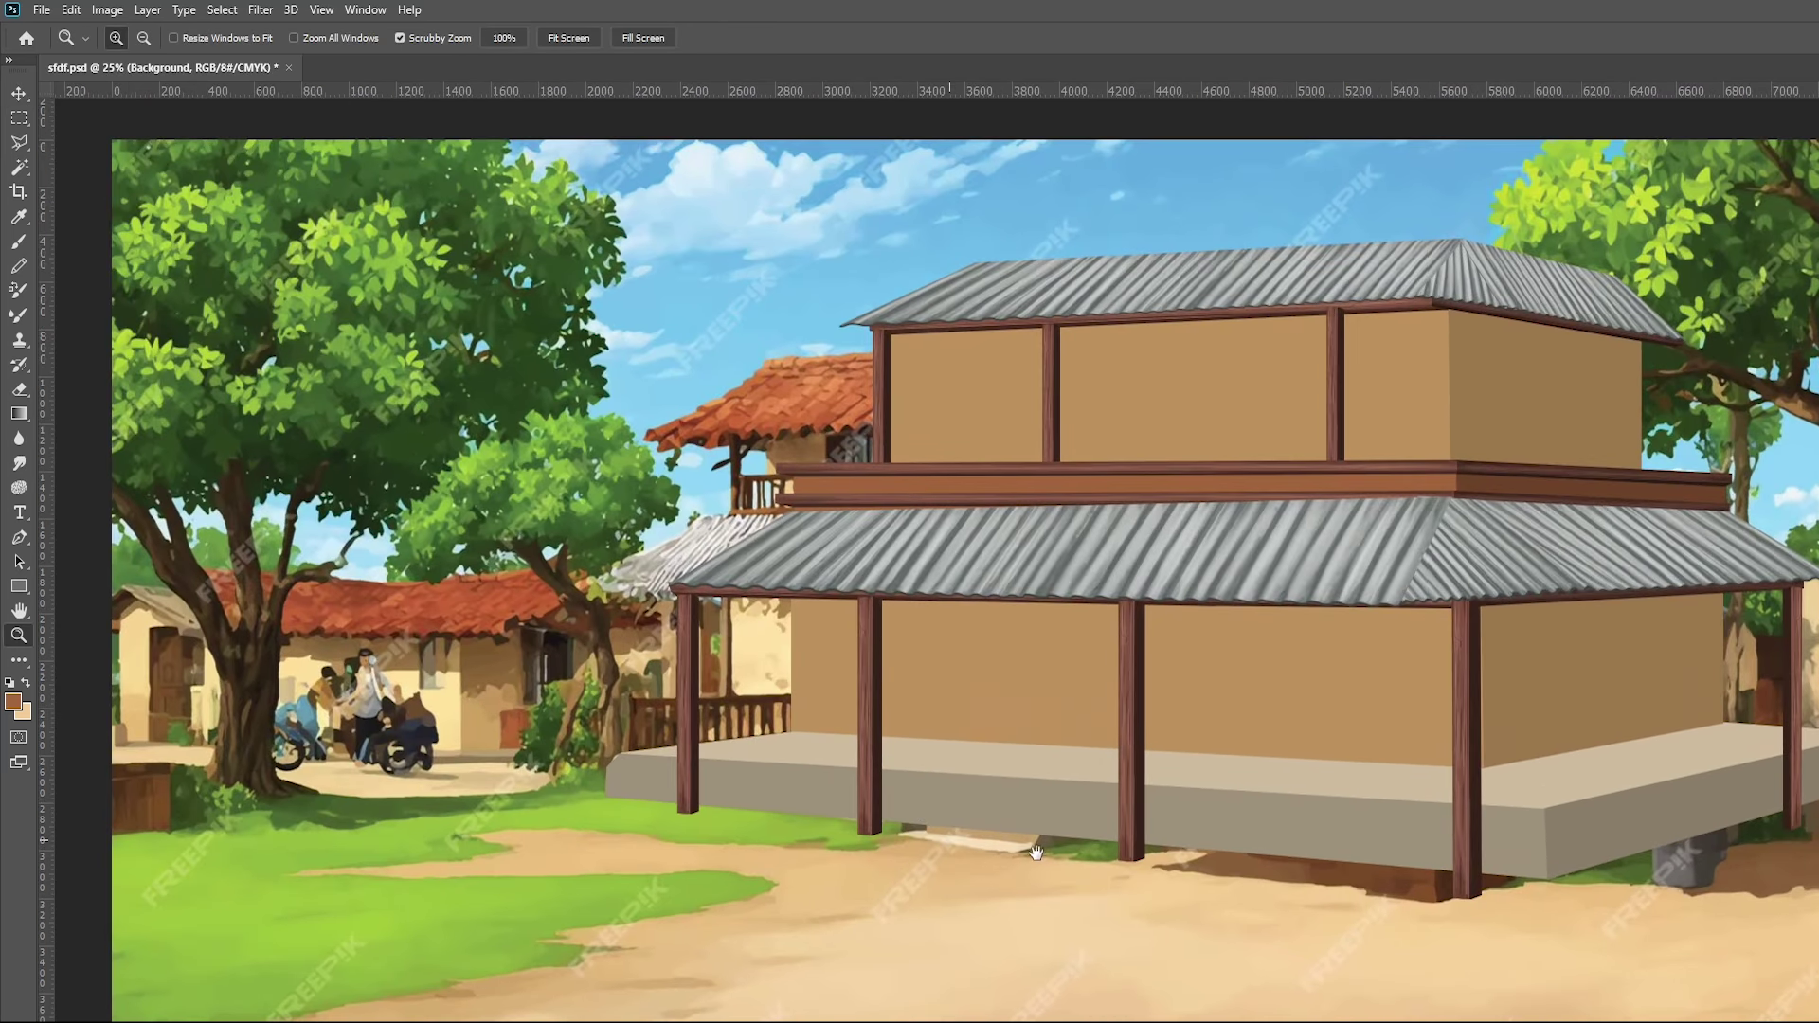
{"action": "key", "text": "l"}
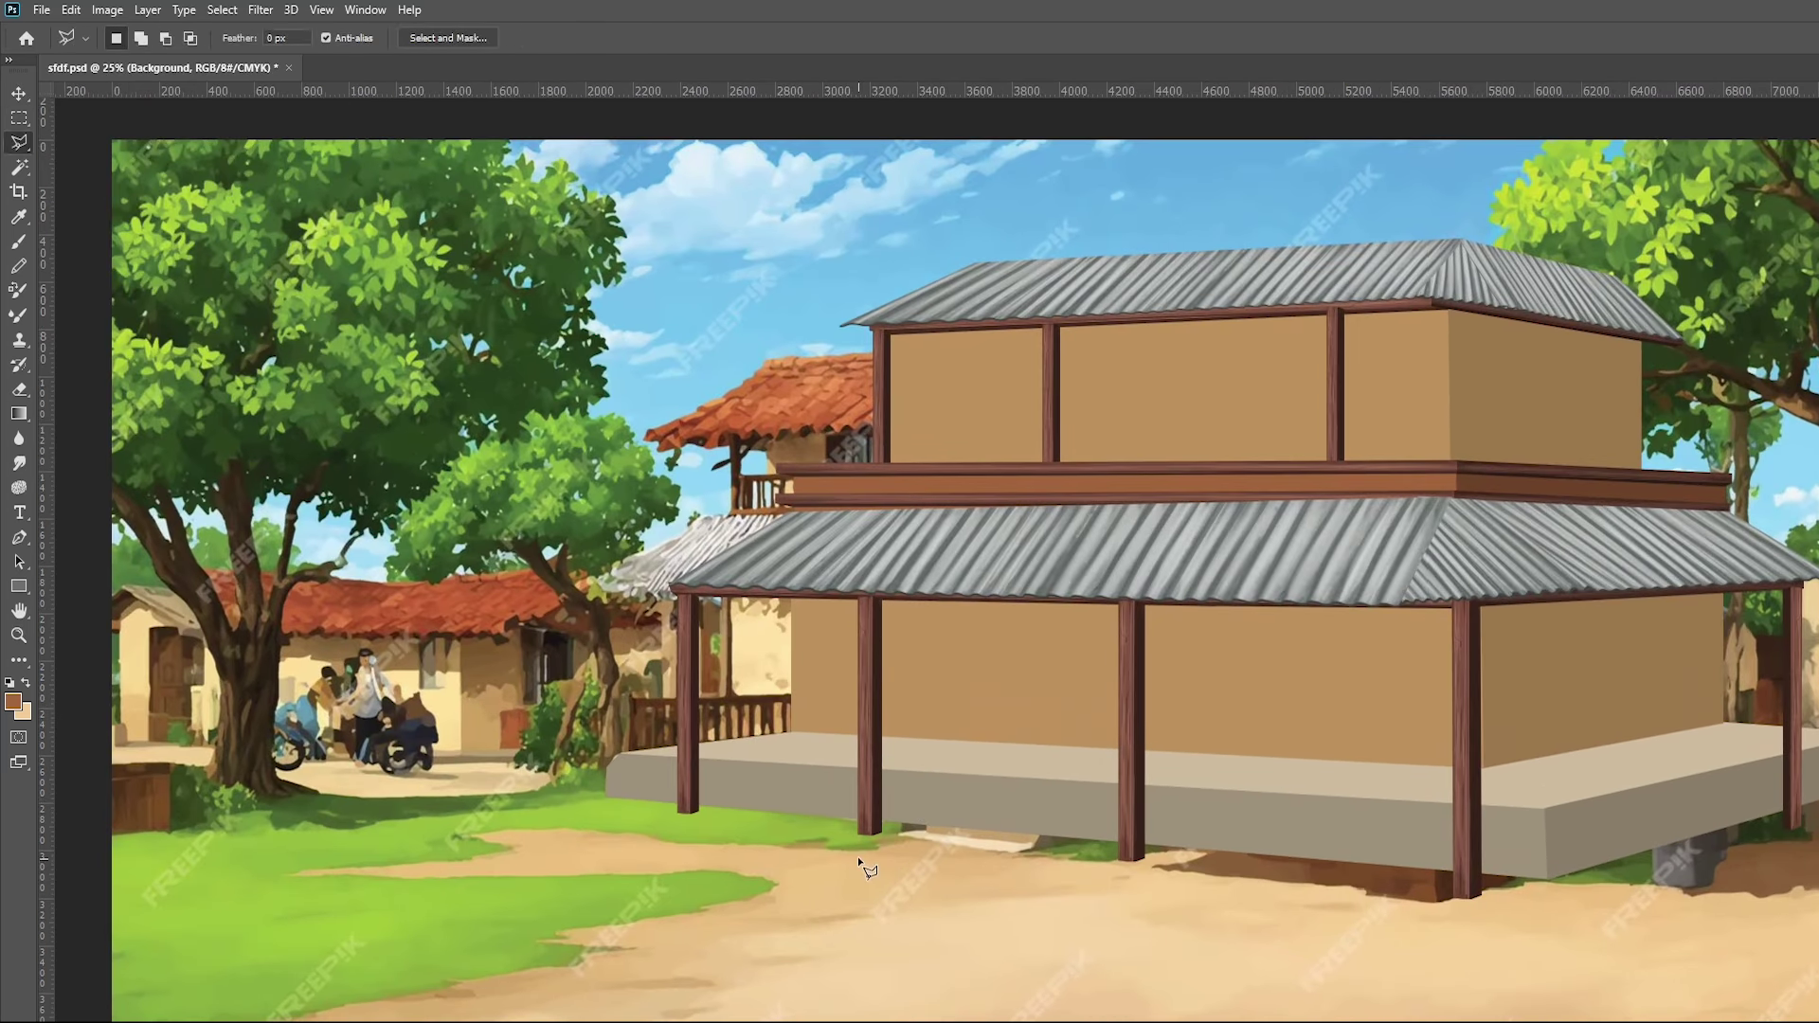
{"action": "right_click", "coordinate": [21, 144]}
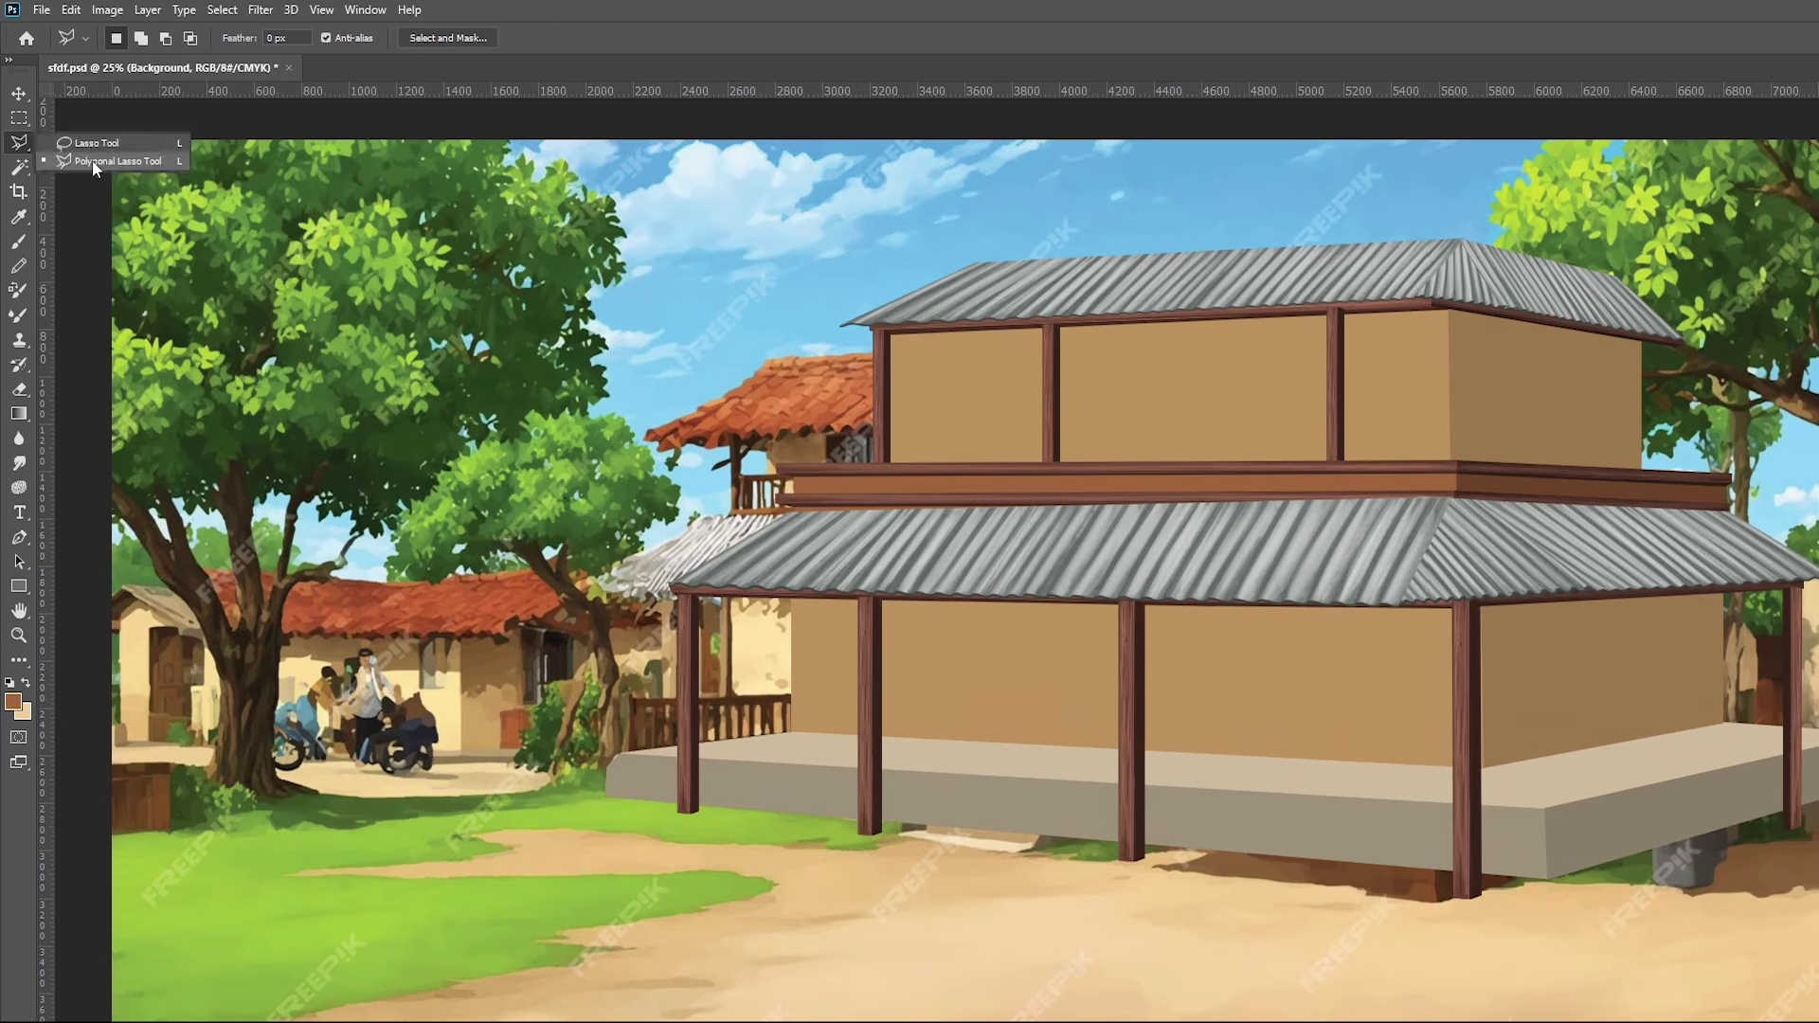
{"action": "left_click", "coordinate": [97, 143]}
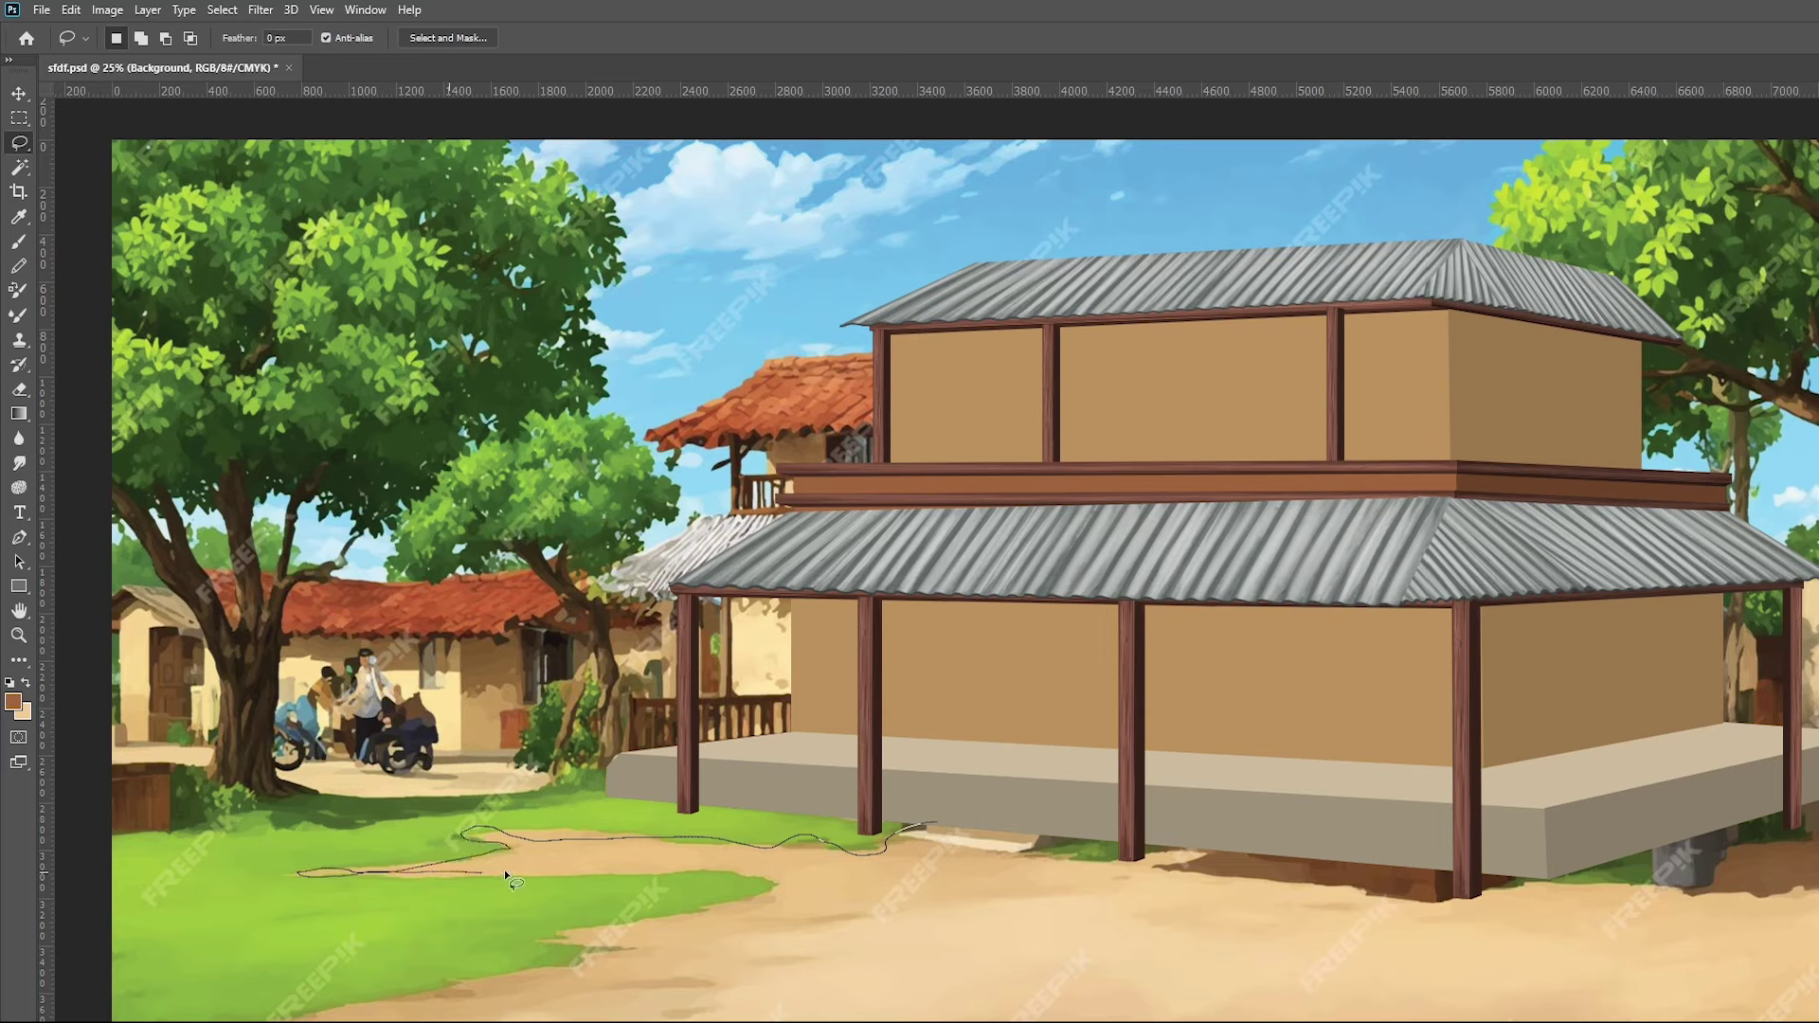
{"action": "left_click_drag", "start_coordinate": [785, 895], "coordinate": [311, 1019]}
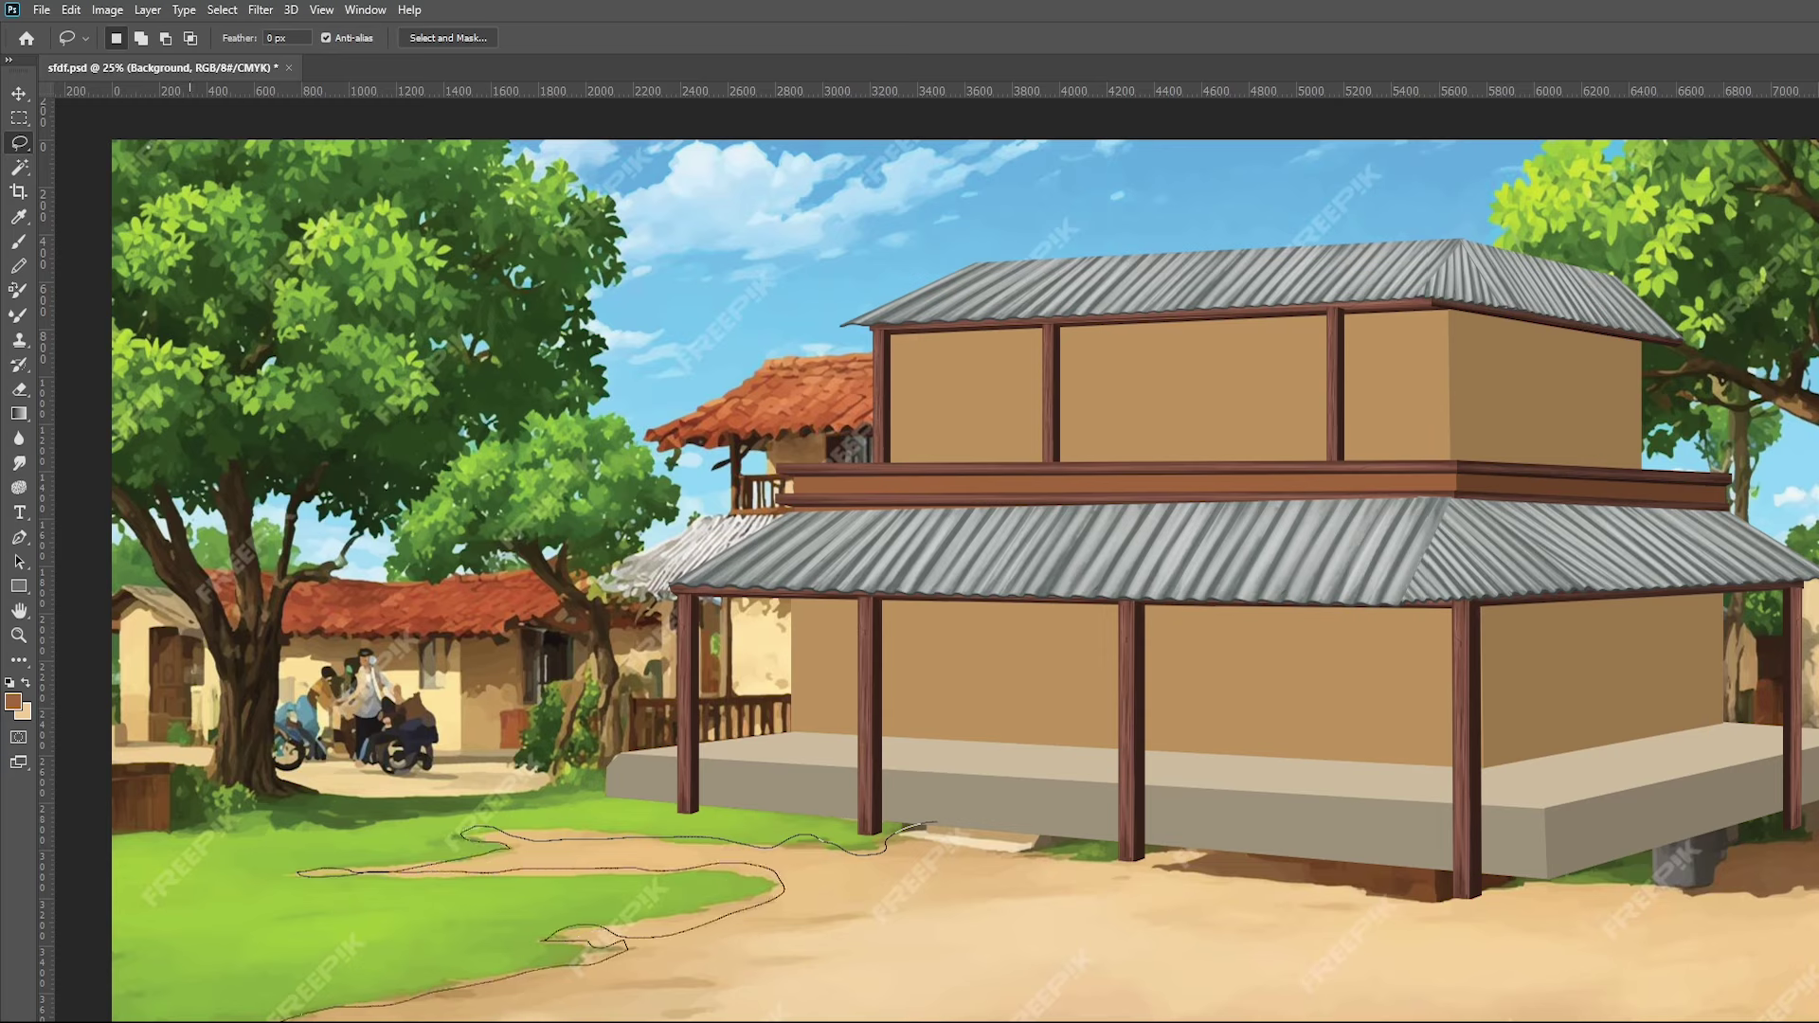
{"action": "mouse_move", "coordinate": [55, 1012]}
{"action": "left_mouse_down"}
{"action": "mouse_move", "coordinate": [42, 832]}
{"action": "mouse_move", "coordinate": [76, 786]}
{"action": "mouse_move", "coordinate": [553, 785]}
{"action": "left_mouse_up"}
{"action": "mouse_move", "coordinate": [666, 770]}
{"action": "left_mouse_down"}
{"action": "mouse_move", "coordinate": [948, 834]}
{"action": "mouse_move", "coordinate": [935, 823]}
{"action": "left_mouse_up"}
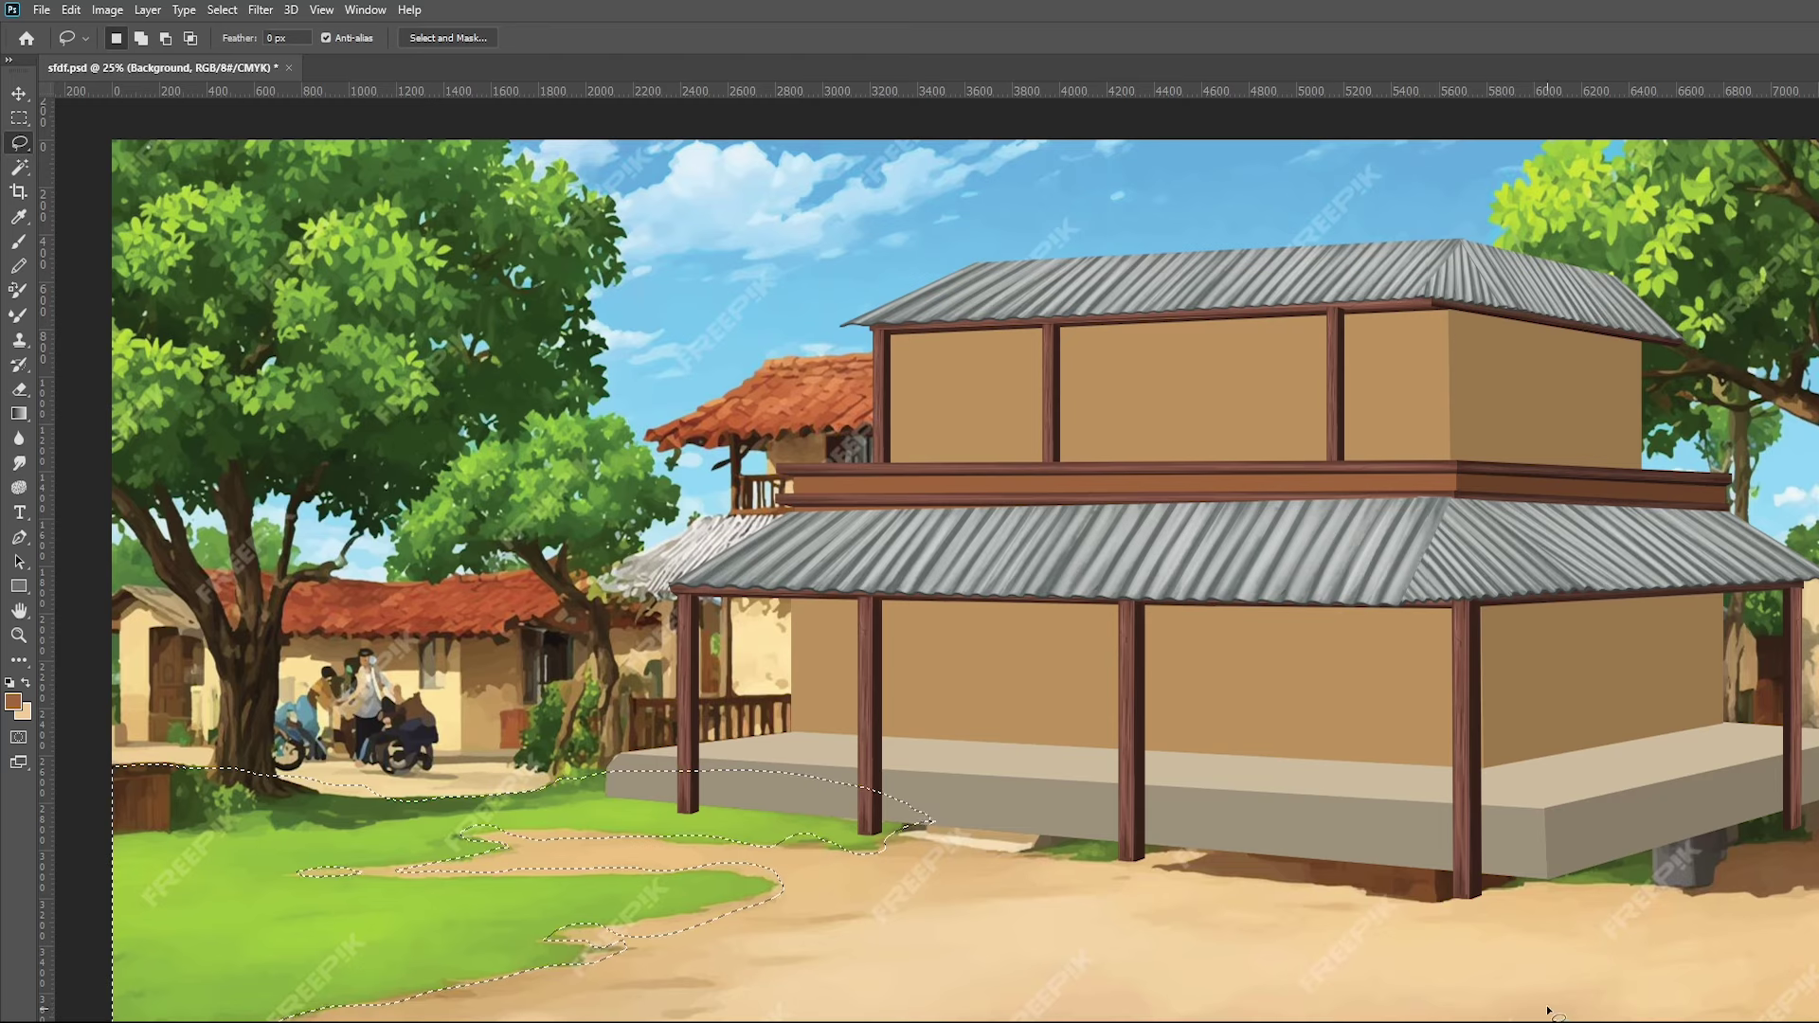
Copy the grass to a new layer, fill it with sampled flat green, and hide the reference
{"action": "key", "text": "ctrl+j"}
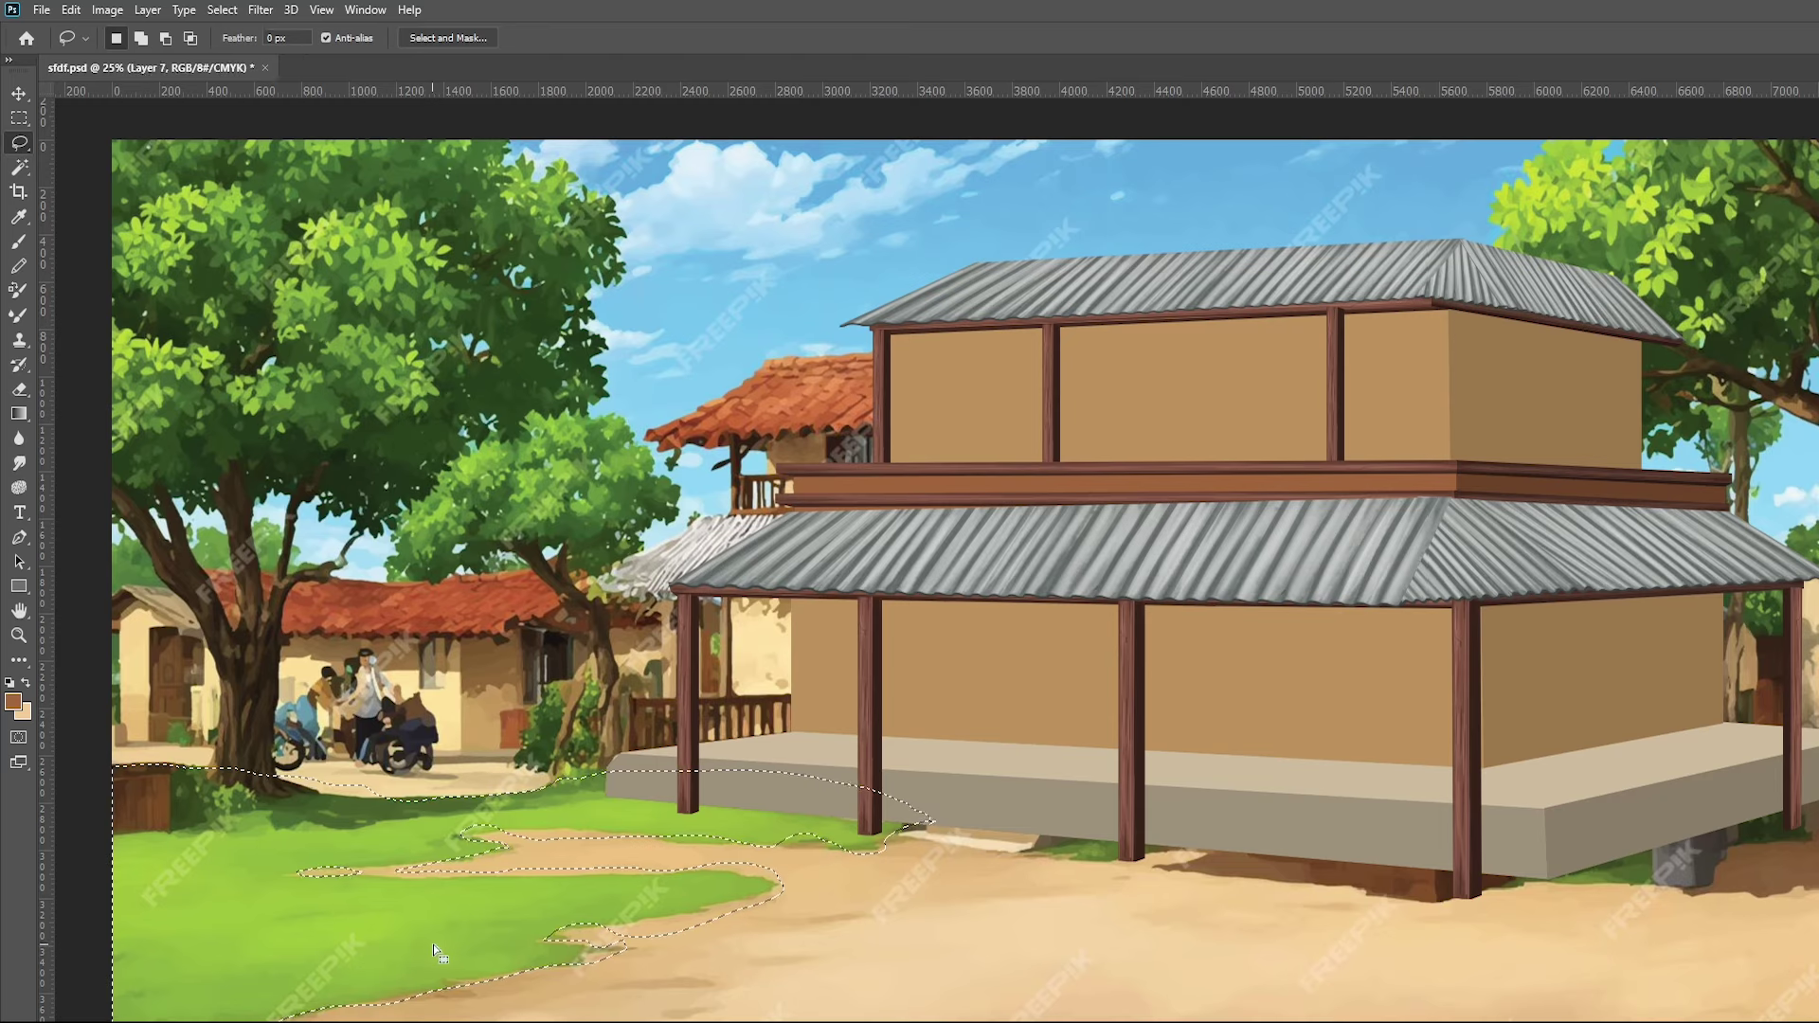
{"action": "key", "text": "i"}
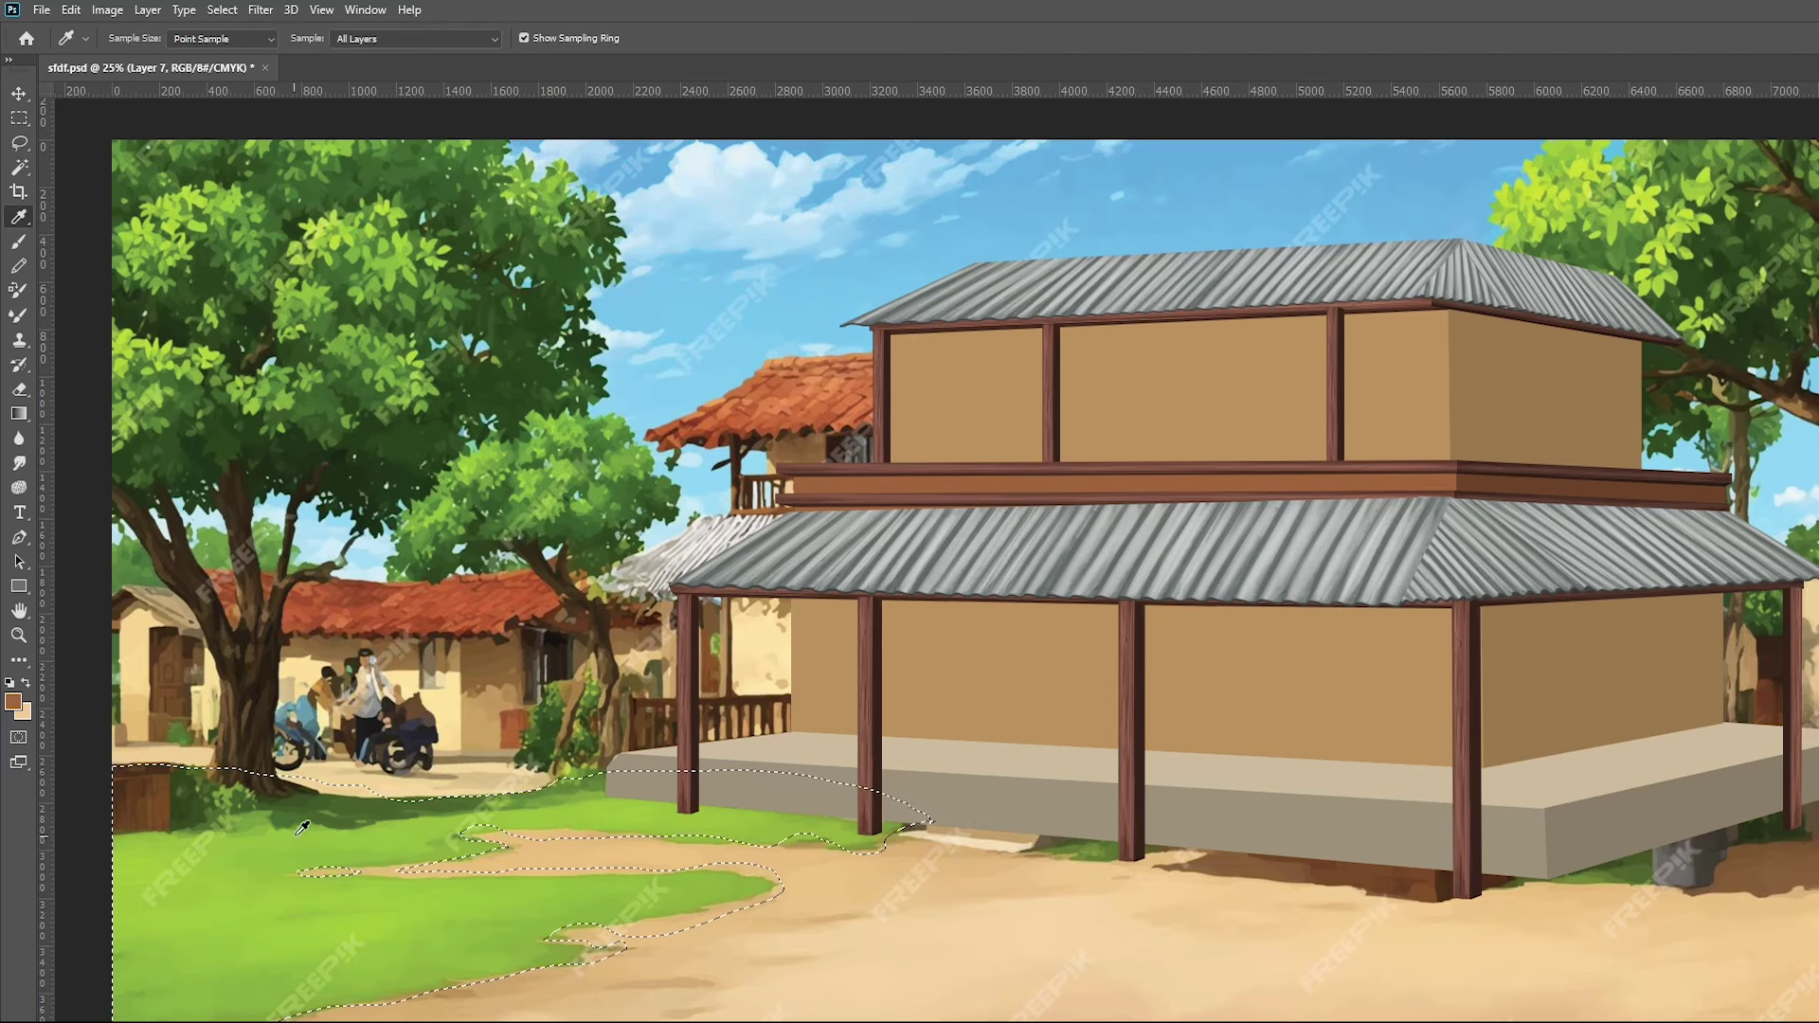
{"action": "left_click", "coordinate": [212, 982]}
{"action": "left_click", "coordinate": [26, 682]}
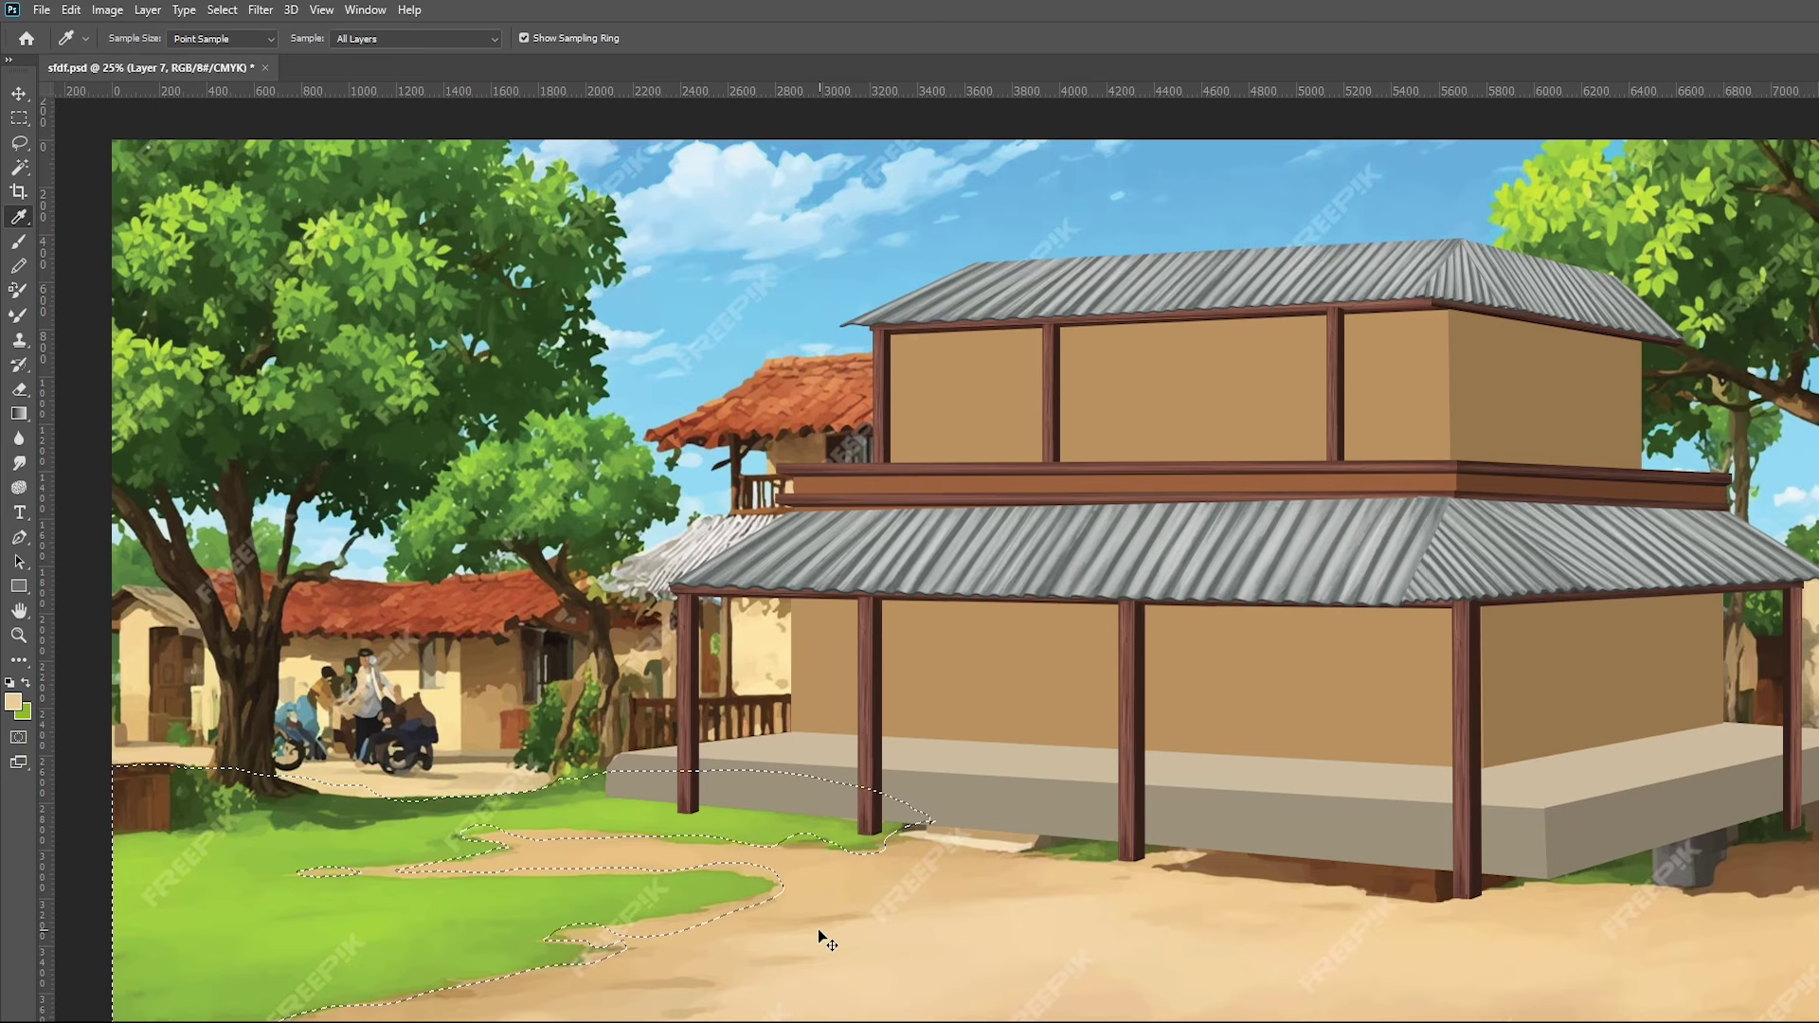
{"action": "key", "text": "ctrl+BackSpace"}
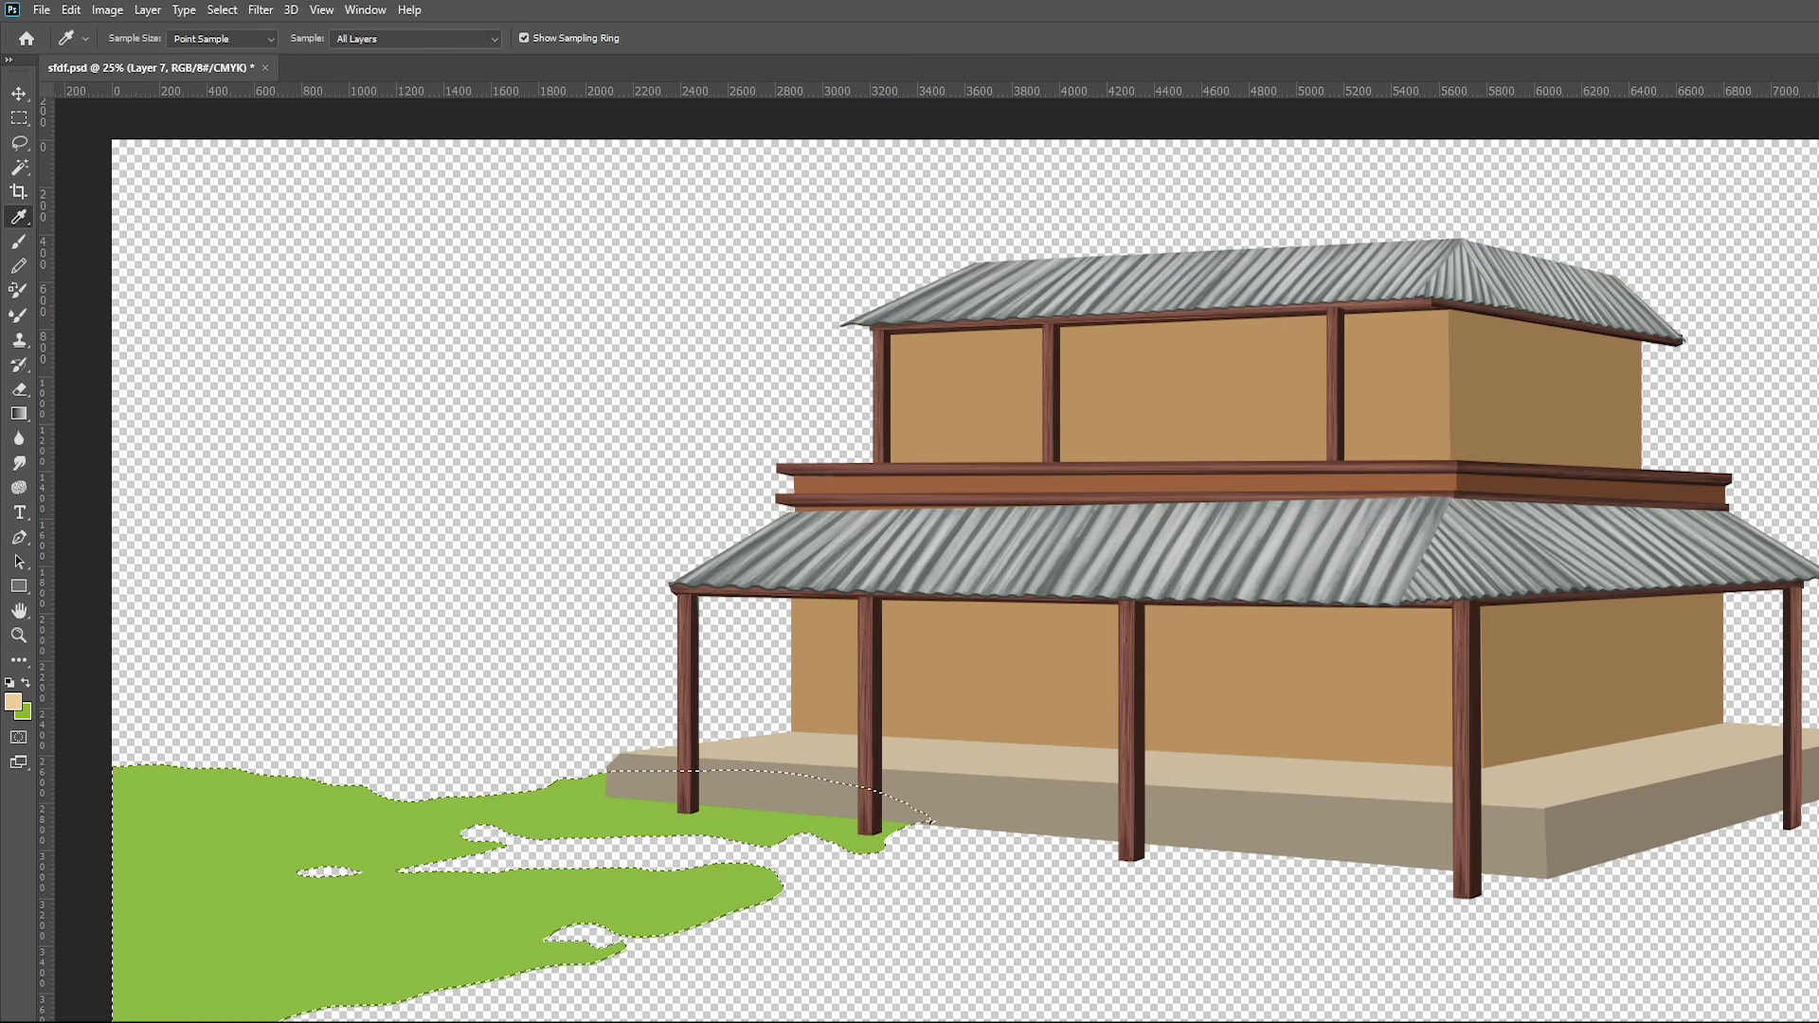
{"action": "key", "text": "z"}
{"action": "left_click", "coordinate": [650, 934]}
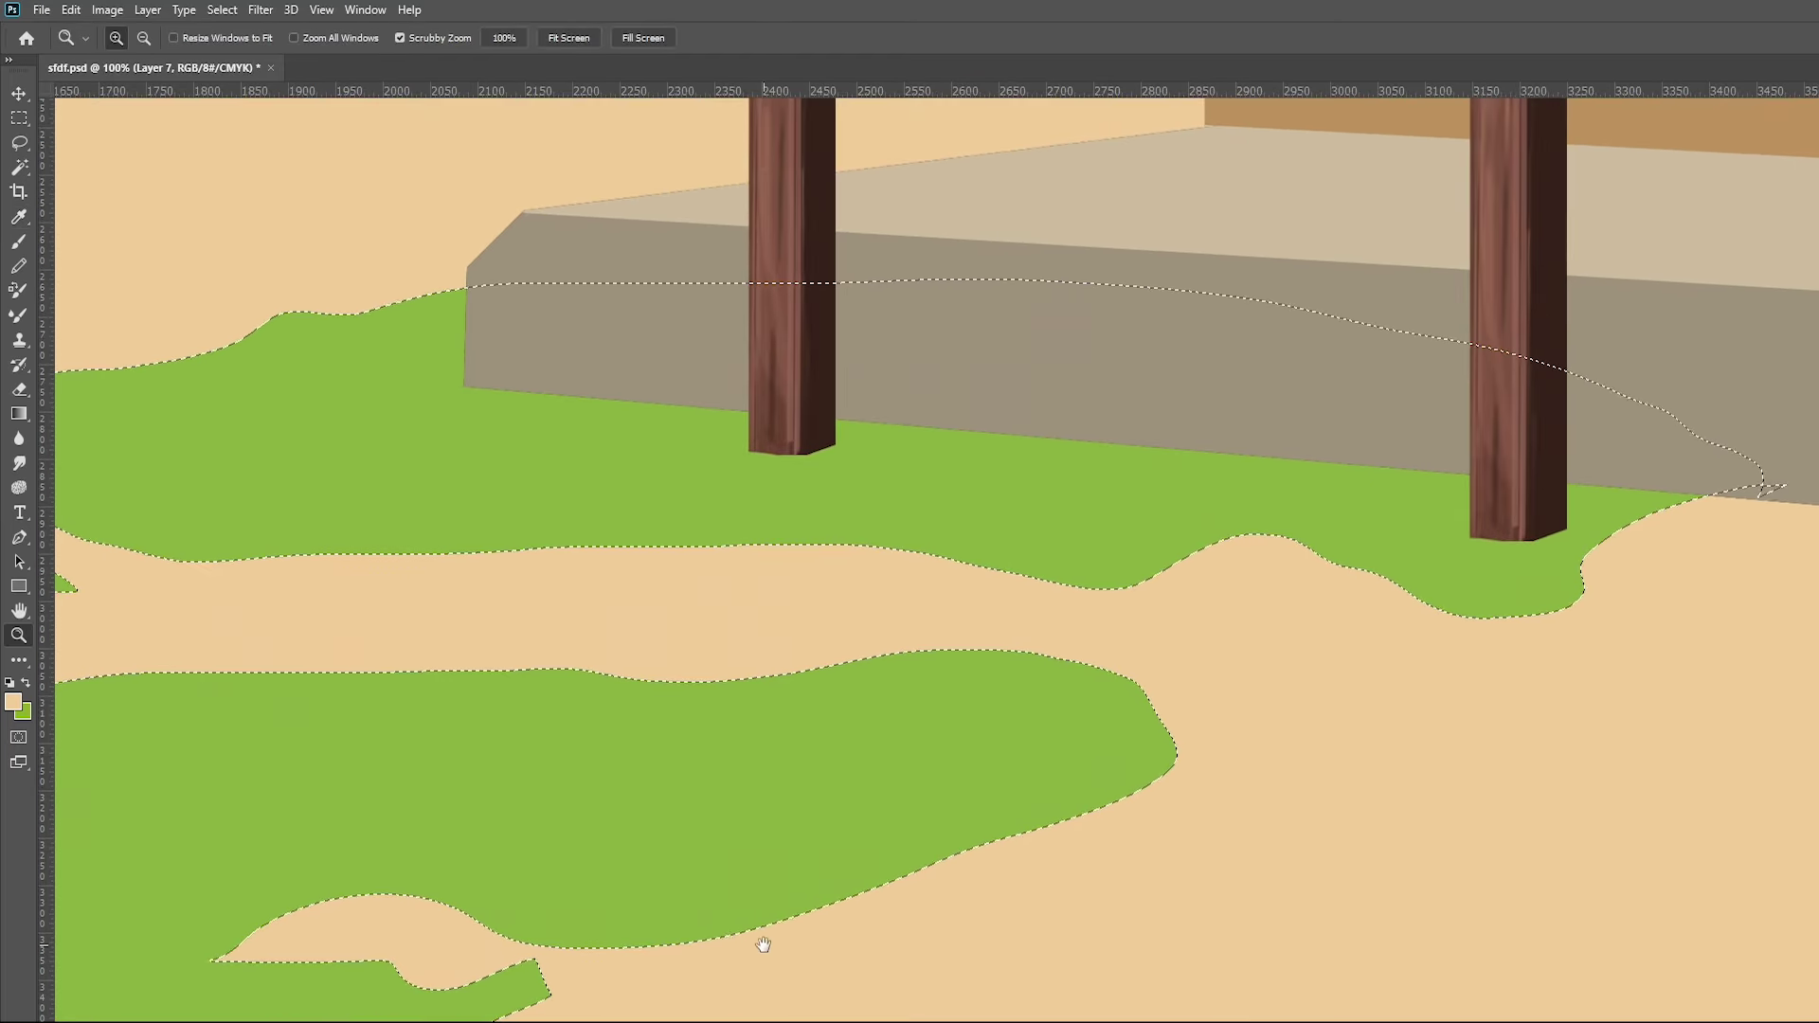
Deselect the grass, save the file, and add new empty Layer 8 for shading
{"action": "left_click_drag", "start_coordinate": [762, 943], "coordinate": [1479, 824]}
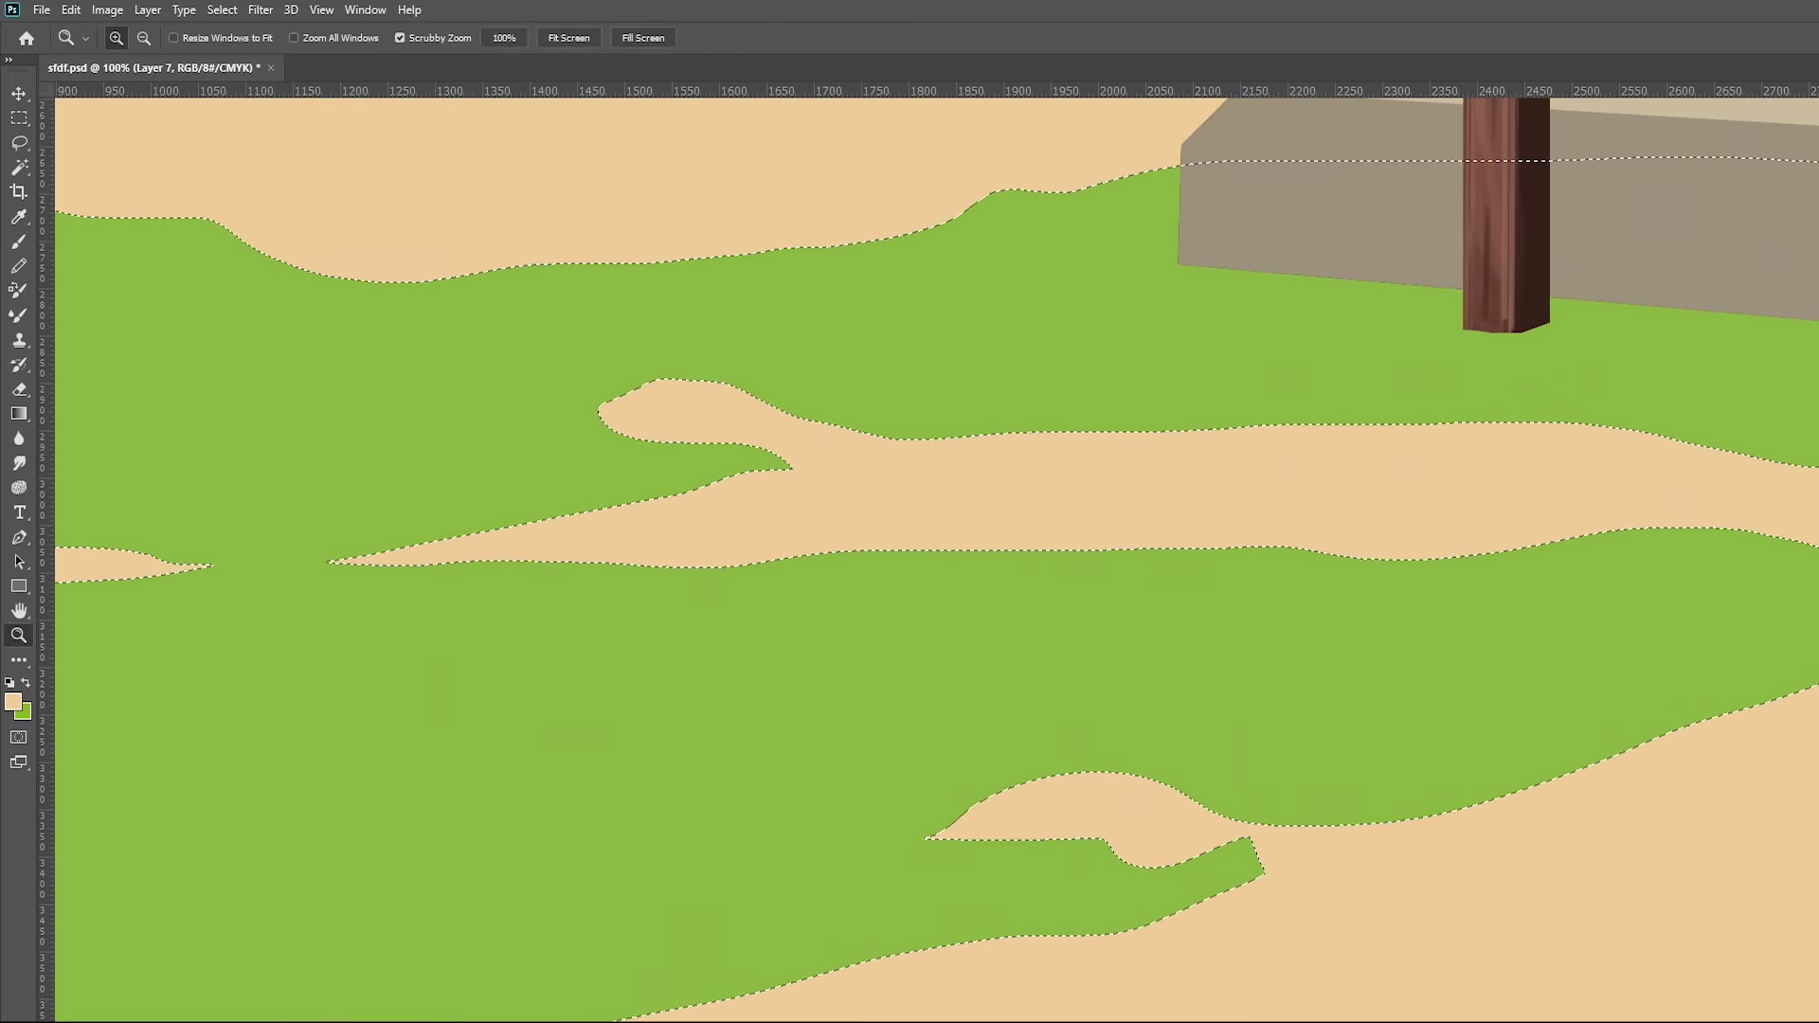
{"action": "key", "text": "ctrl+d"}
{"action": "key", "text": "ctrl+s"}
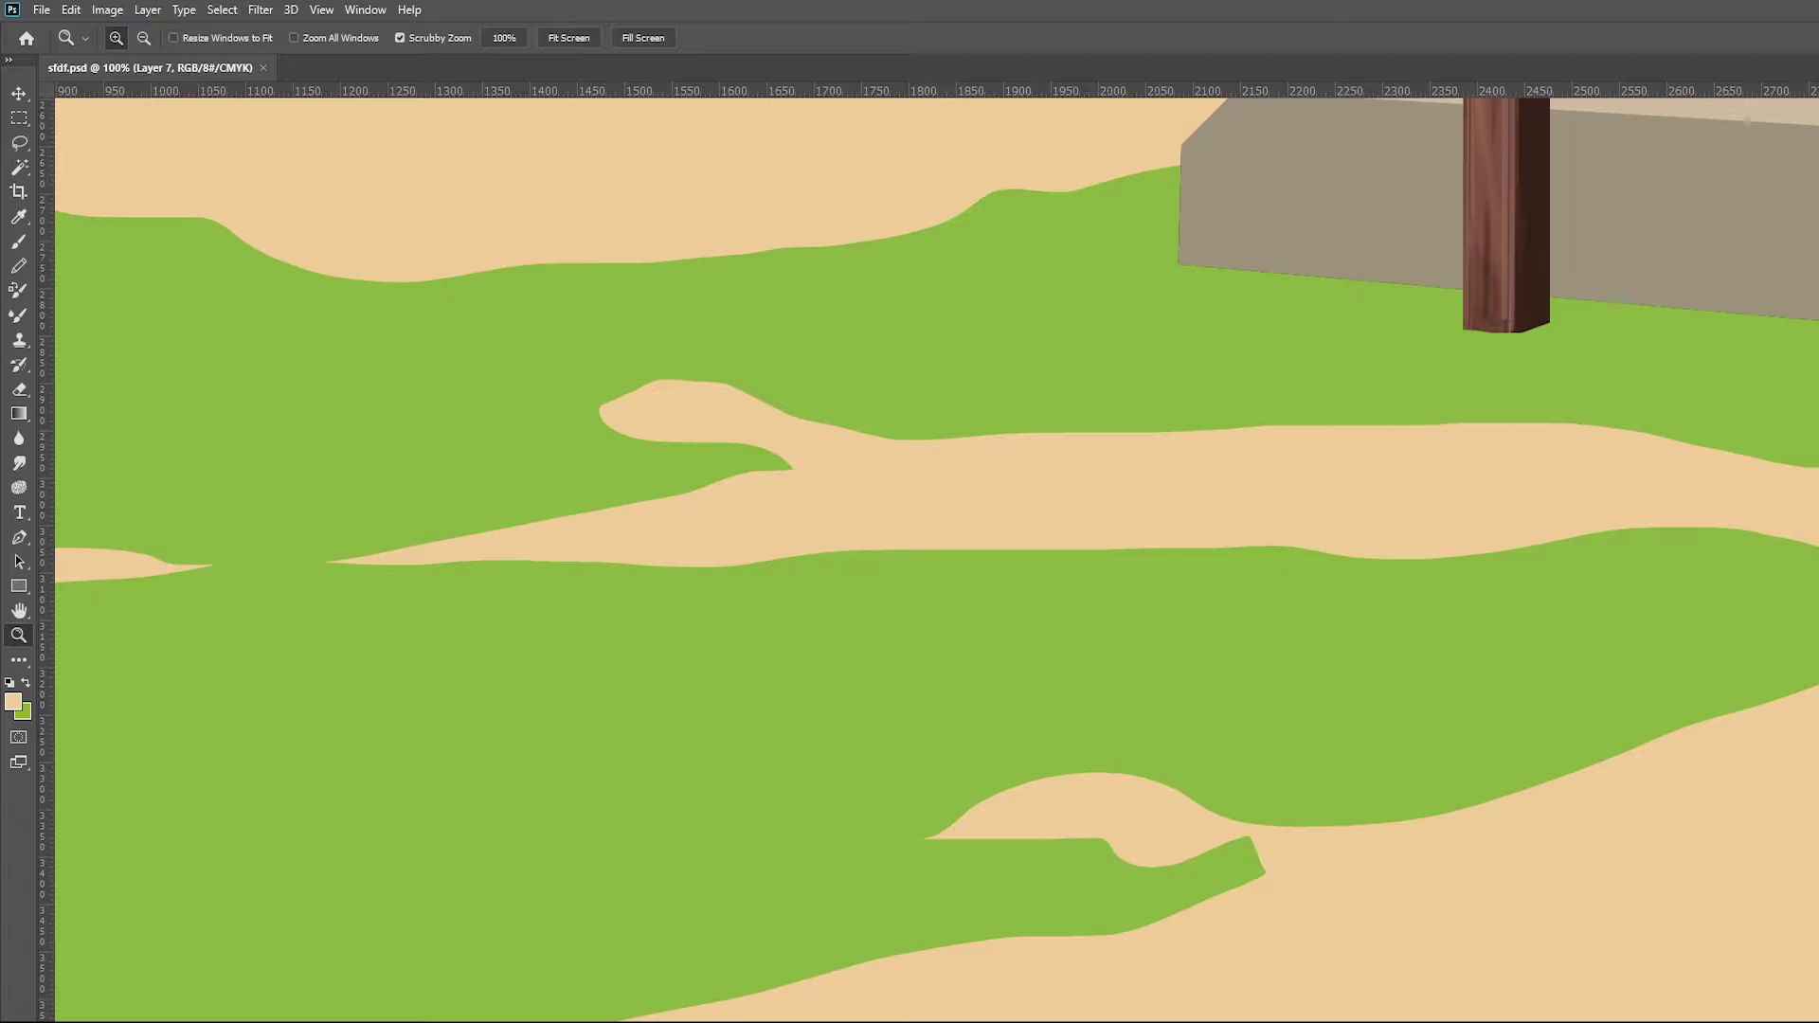
{"action": "key", "text": "ctrl+shift+alt+n"}
Switch to the Brush and shrink it to size 60
{"action": "key", "text": "u"}
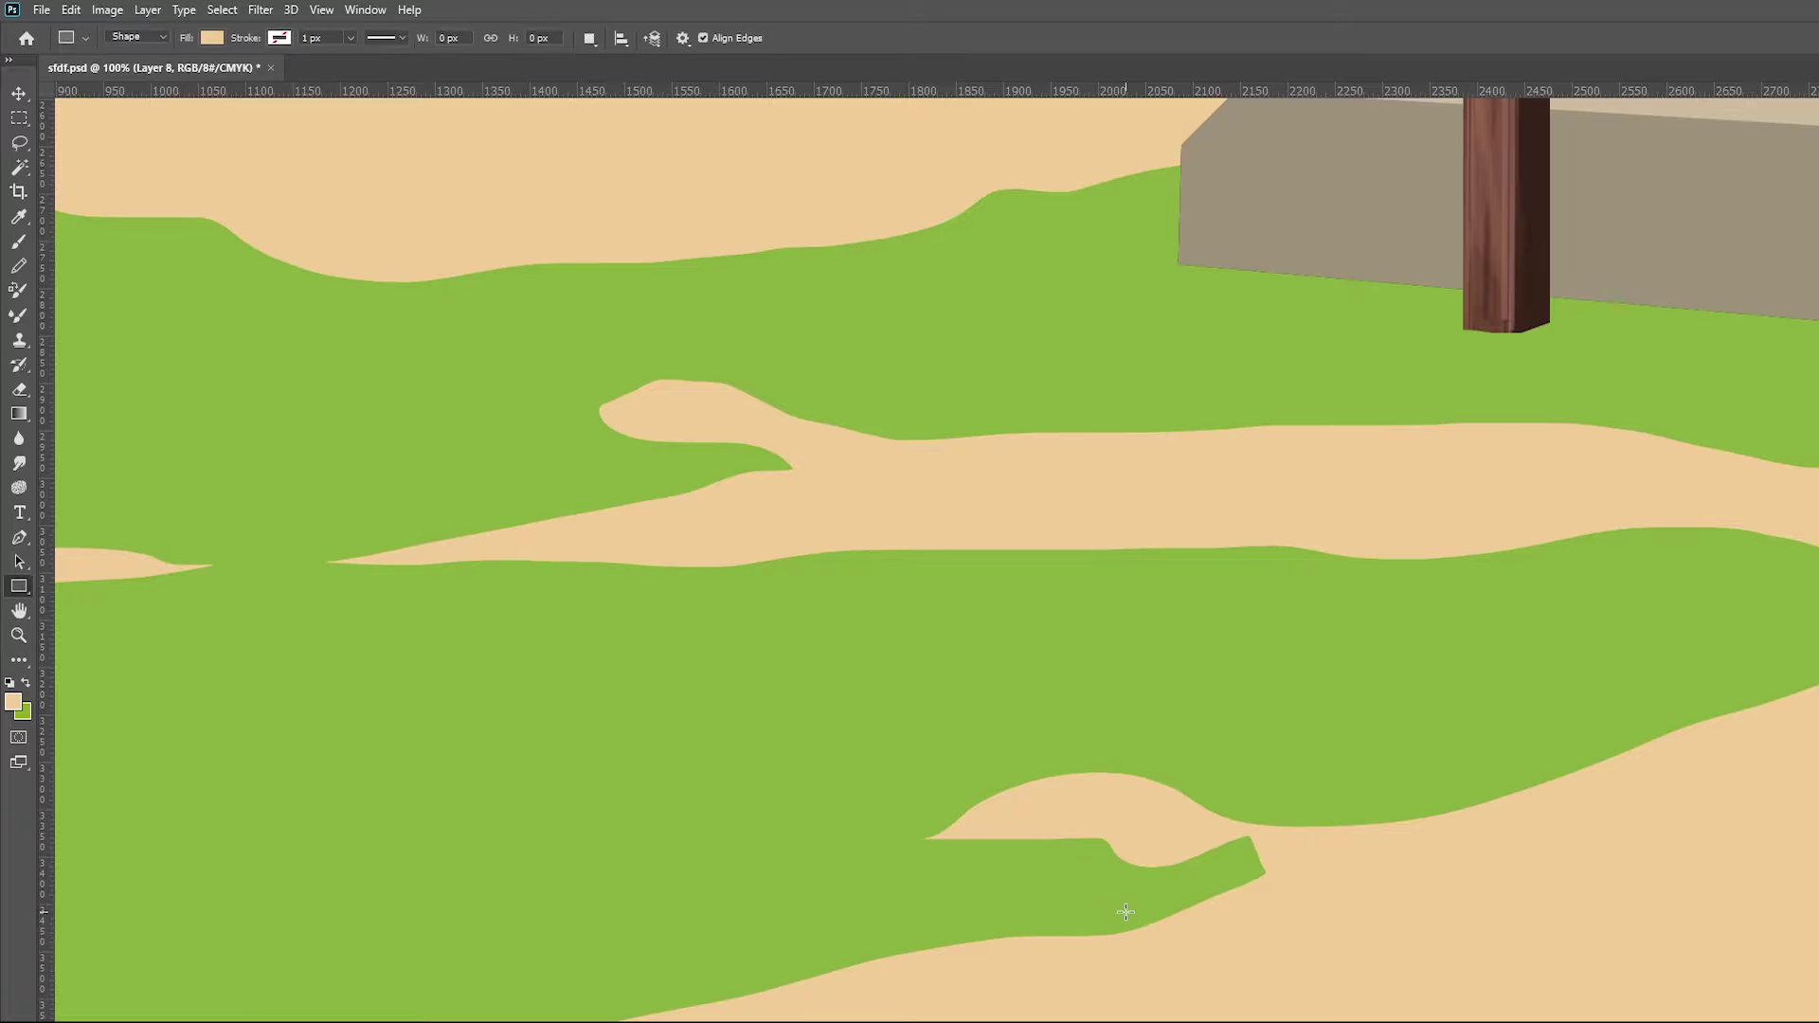
{"action": "key", "text": "i"}
{"action": "key", "text": "b"}
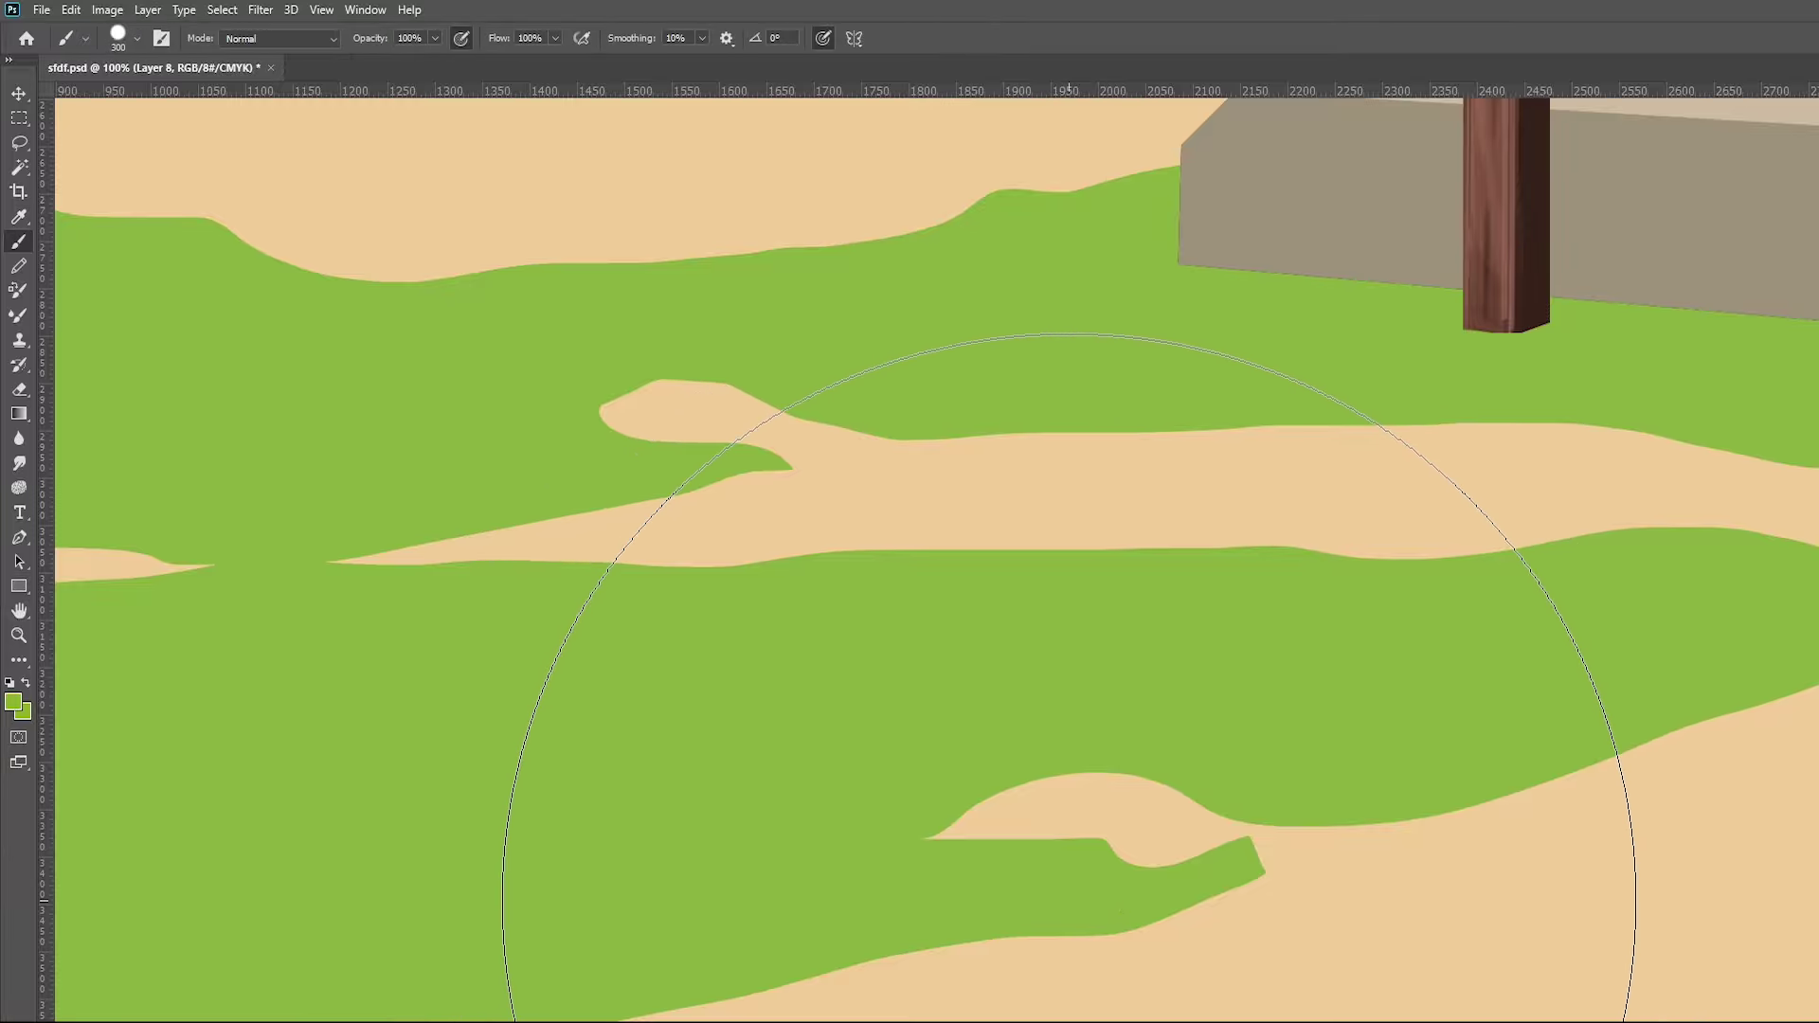
{"action": "key", "text": "bracketleft"}
{"action": "key", "text": "bracketleft"}
{"action": "key", "text": "bracketleft"}
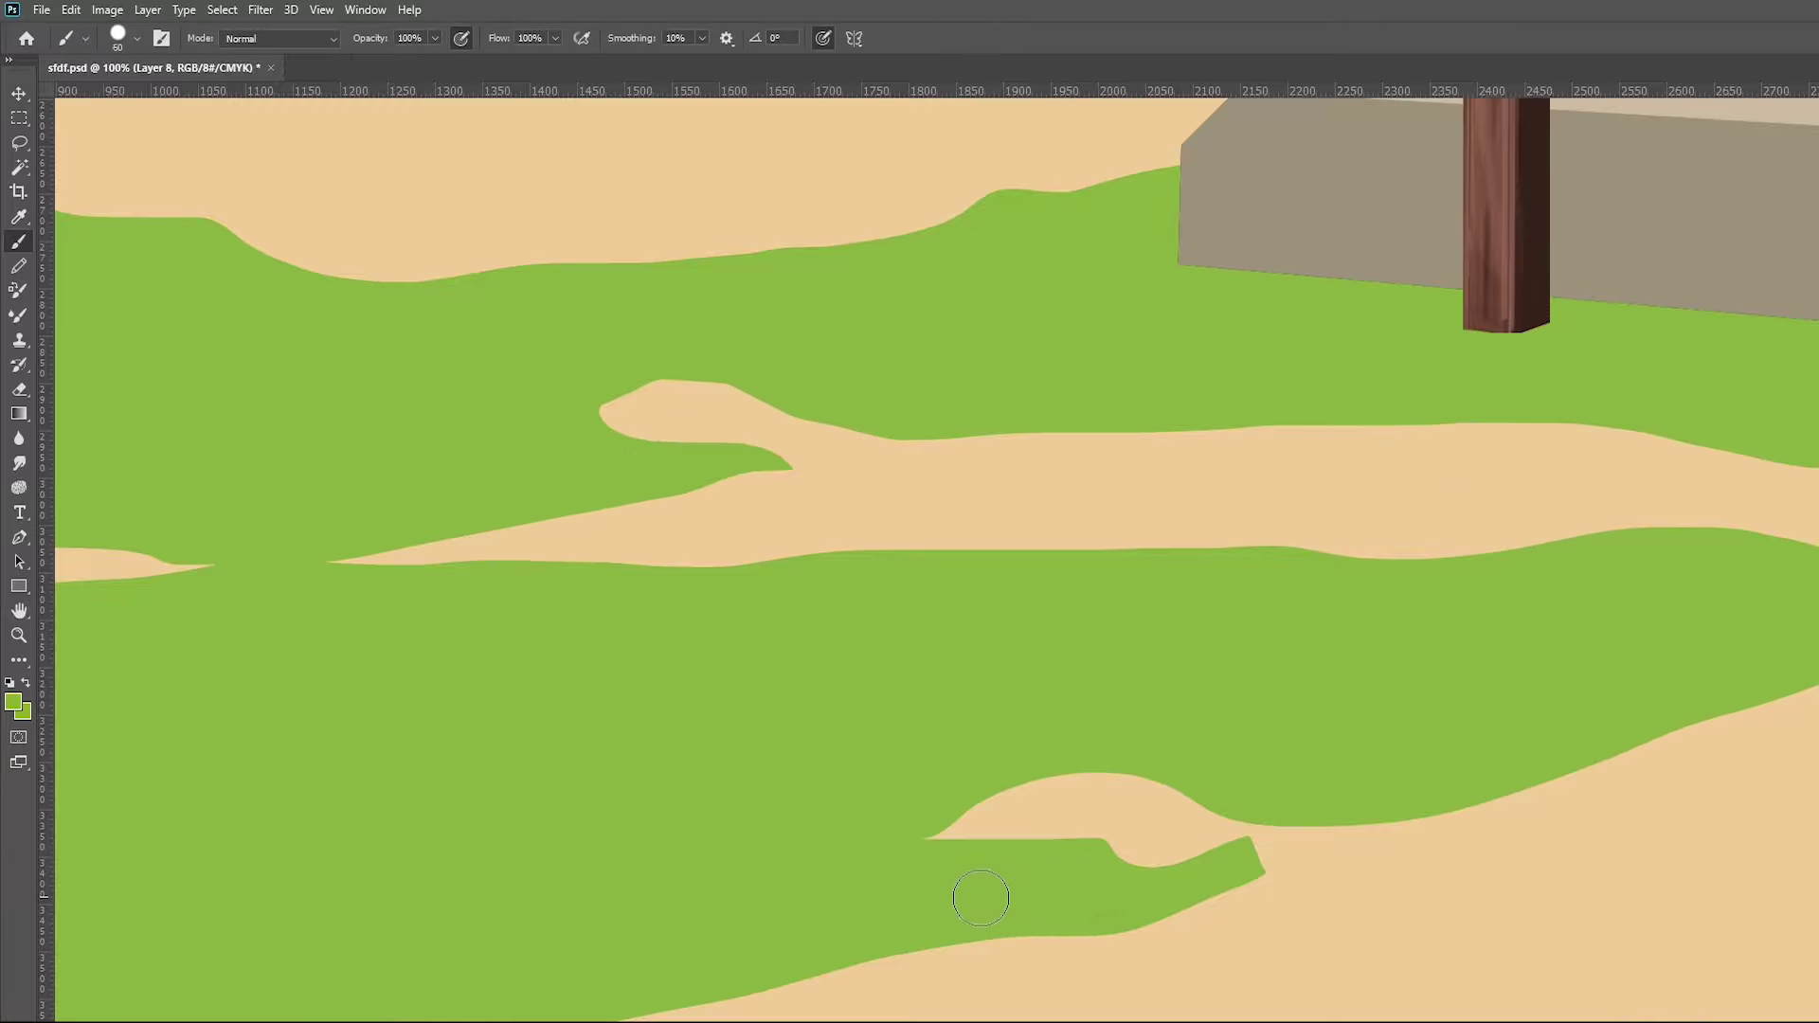
Set the foreground colour to darker green #6d901b
{"action": "left_click", "coordinate": [14, 702]}
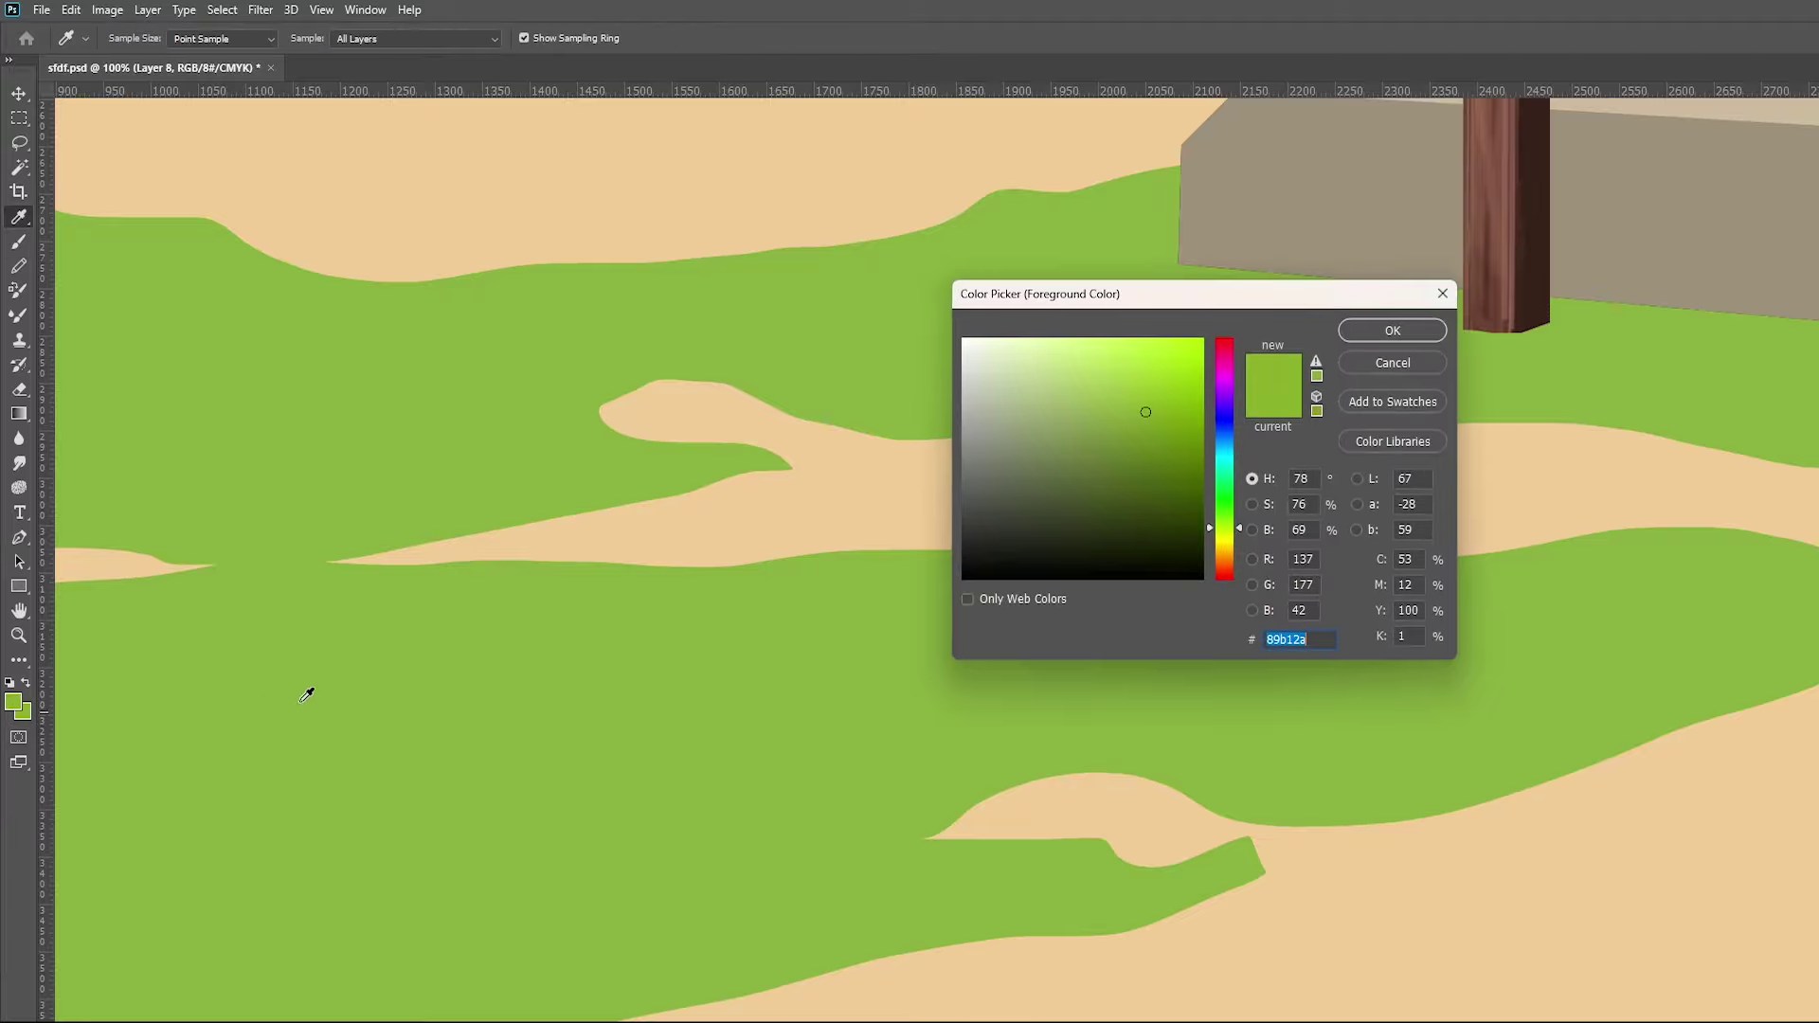
{"action": "left_click", "coordinate": [1158, 444]}
{"action": "left_click", "coordinate": [1396, 331]}
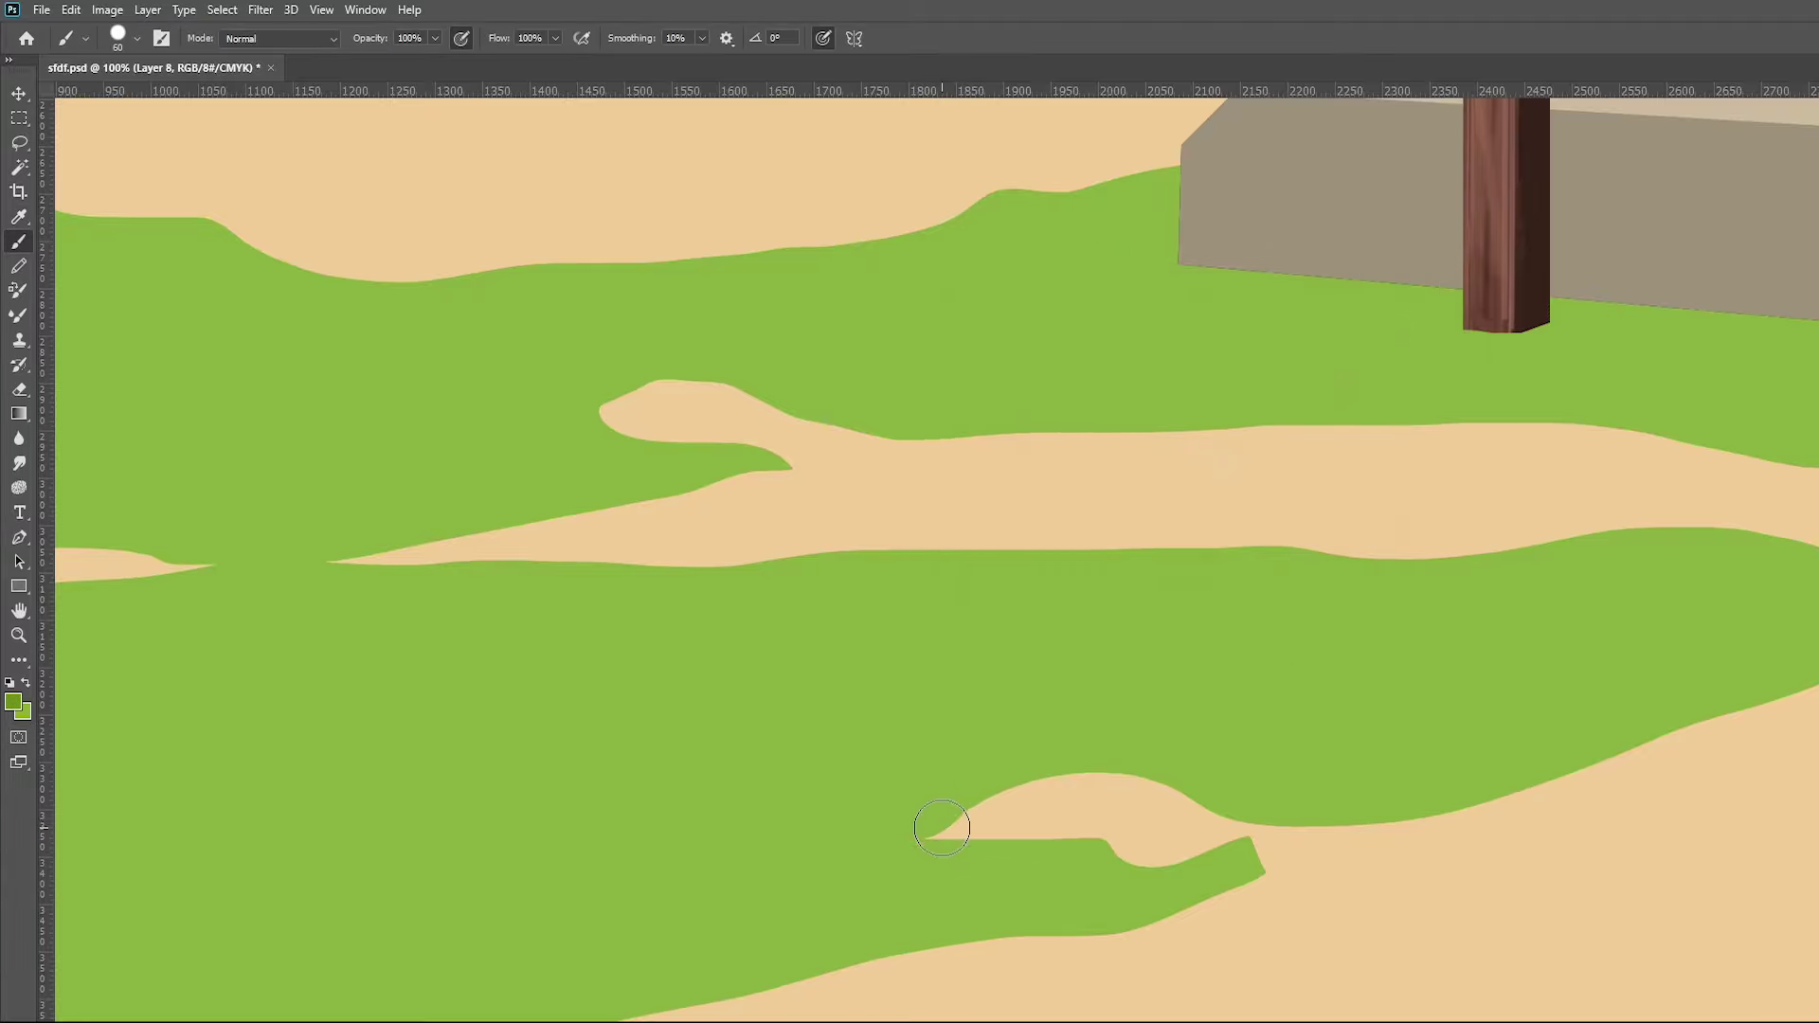
Brush darker-green strokes along the grass edges around the tan lobe and further right
{"action": "left_click_drag", "start_coordinate": [926, 833], "coordinate": [1145, 785]}
{"action": "left_click_drag", "start_coordinate": [1007, 784], "coordinate": [1071, 771]}
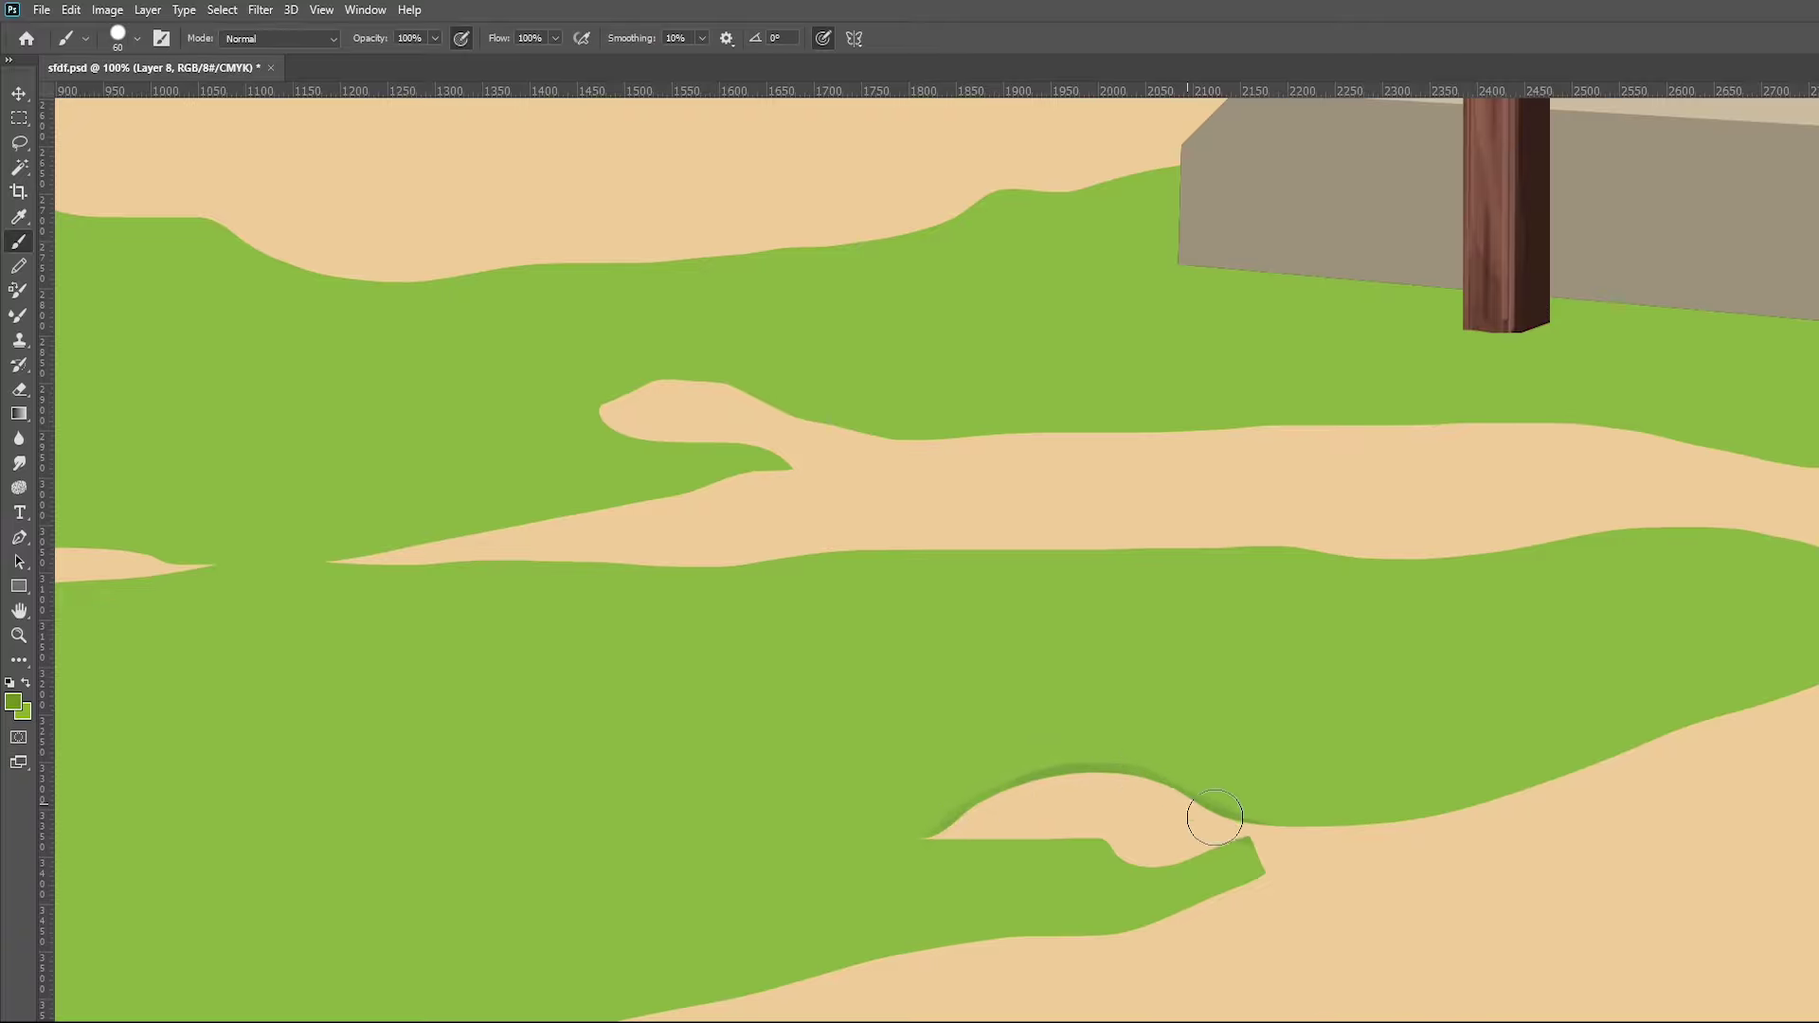
{"action": "mouse_move", "coordinate": [1210, 810]}
{"action": "left_mouse_down"}
{"action": "mouse_move", "coordinate": [1338, 842]}
{"action": "mouse_move", "coordinate": [1814, 679]}
{"action": "left_mouse_up"}
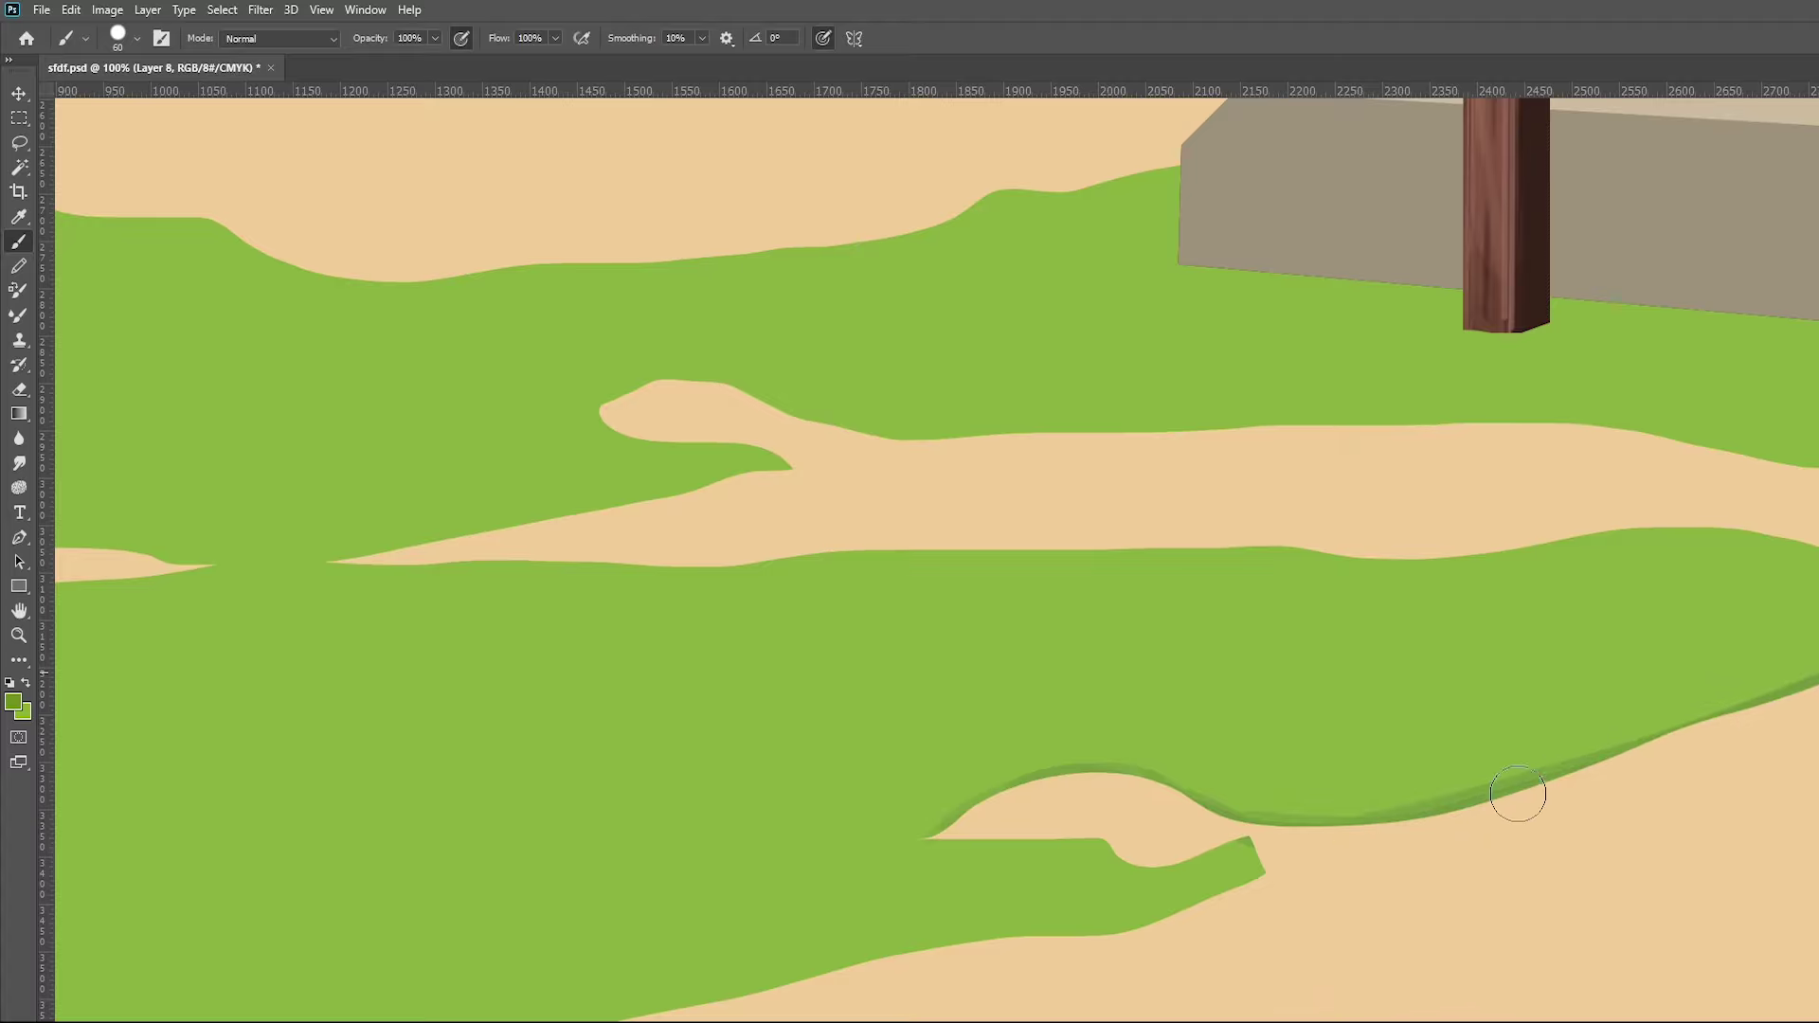
{"action": "left_click", "coordinate": [138, 40]}
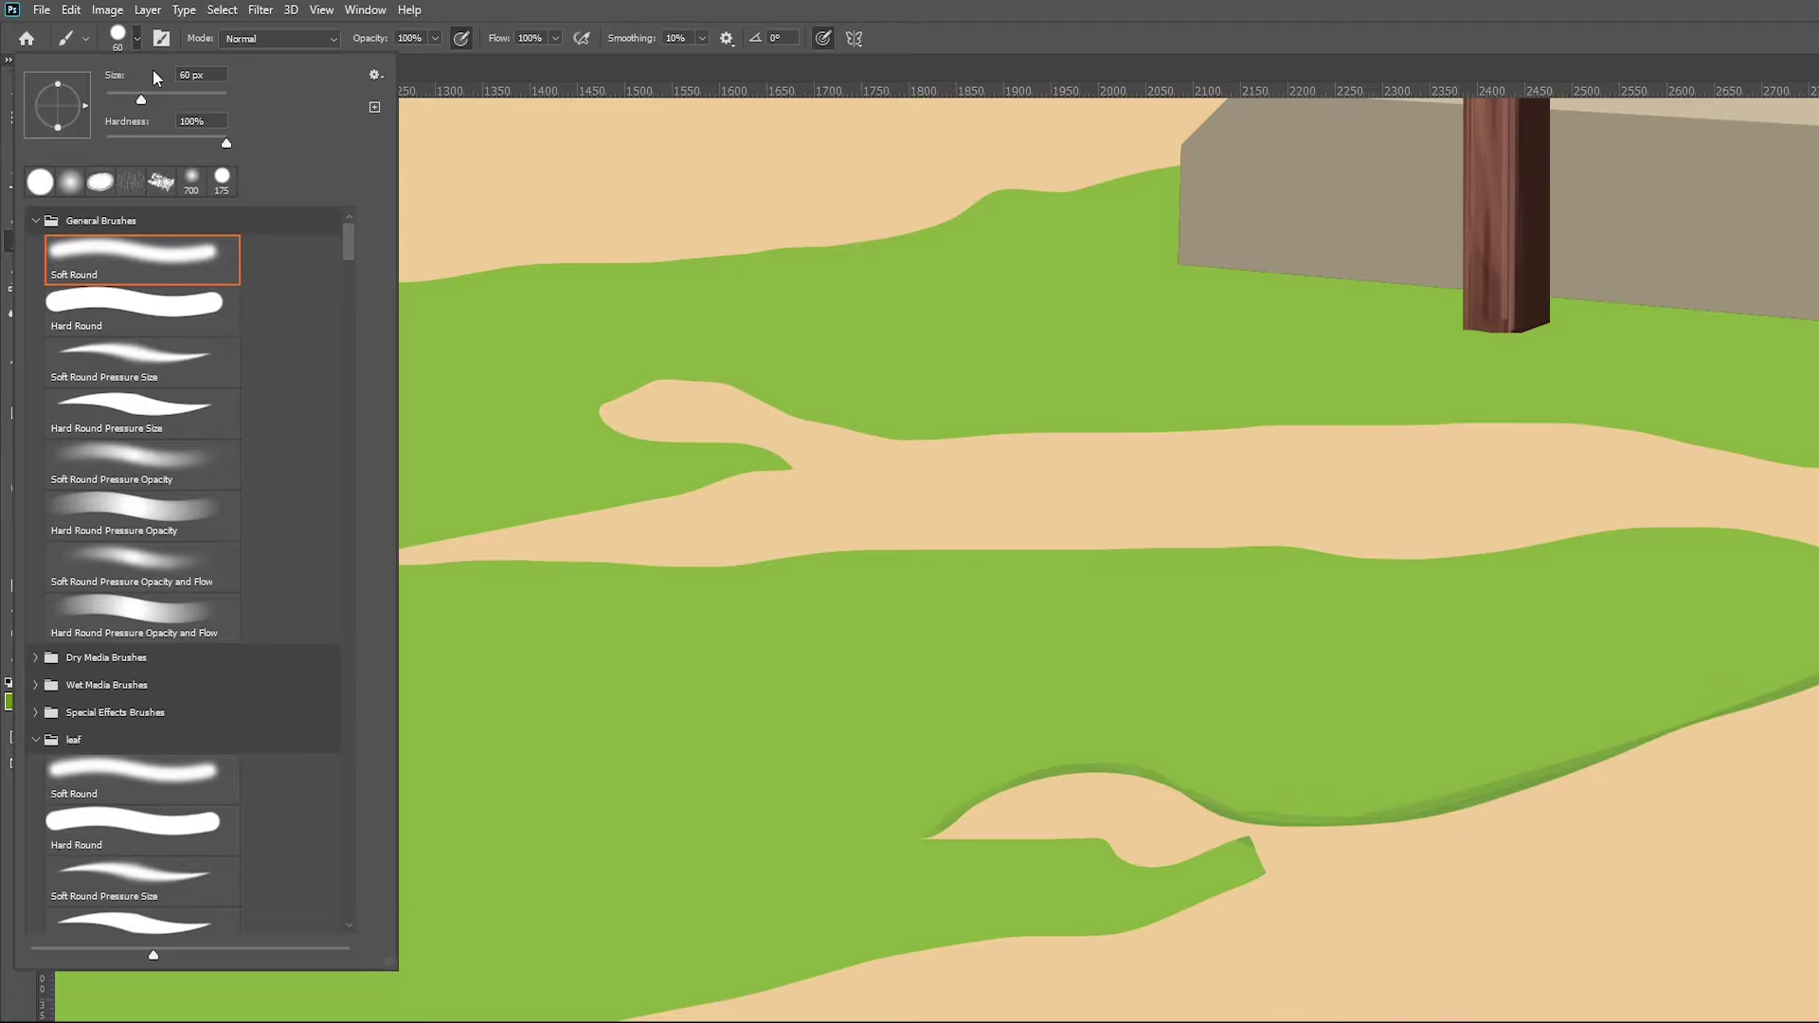
With a Soft Round brush at size 200, shade the curved grass edges and sand path's upper edge
{"action": "left_click", "coordinate": [163, 355]}
{"action": "left_click_drag", "start_coordinate": [1288, 772], "coordinate": [1520, 713]}
{"action": "key", "text": "ctrl+z"}
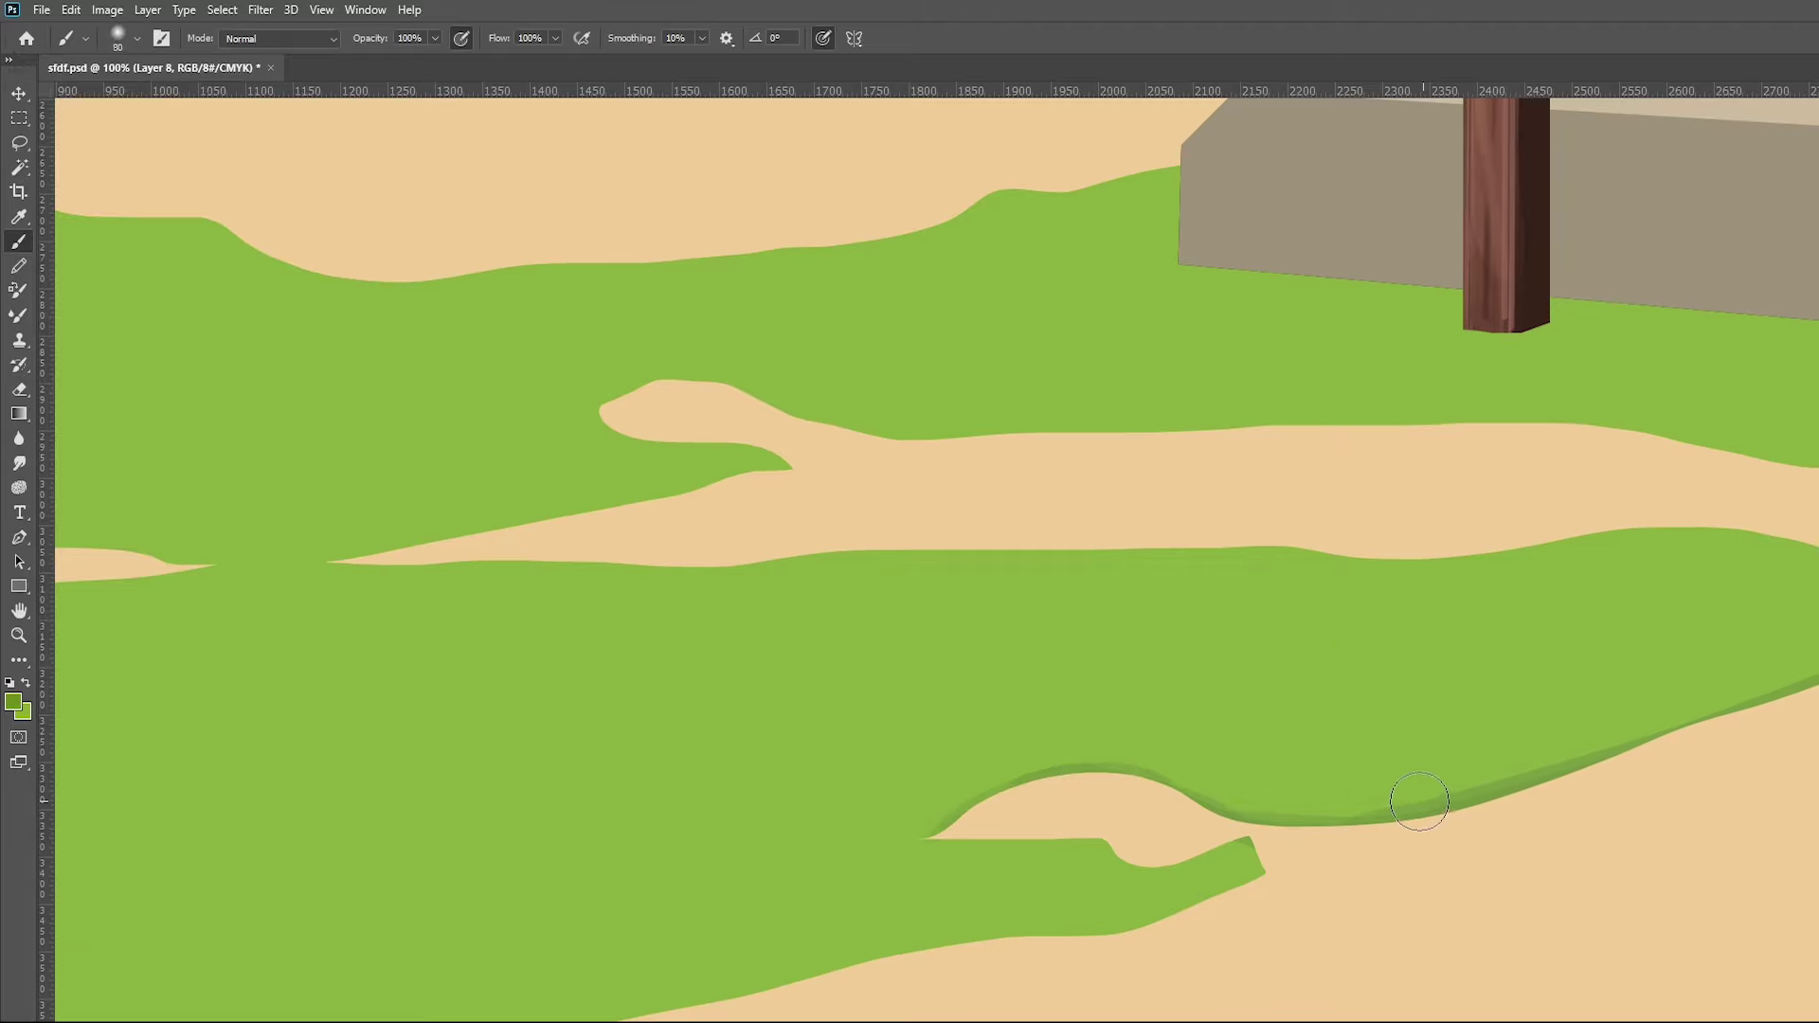
{"action": "key", "text": "bracketright"}
{"action": "key", "text": "bracketright"}
{"action": "key", "text": "bracketright"}
{"action": "left_click_drag", "start_coordinate": [942, 812], "coordinate": [1395, 810]}
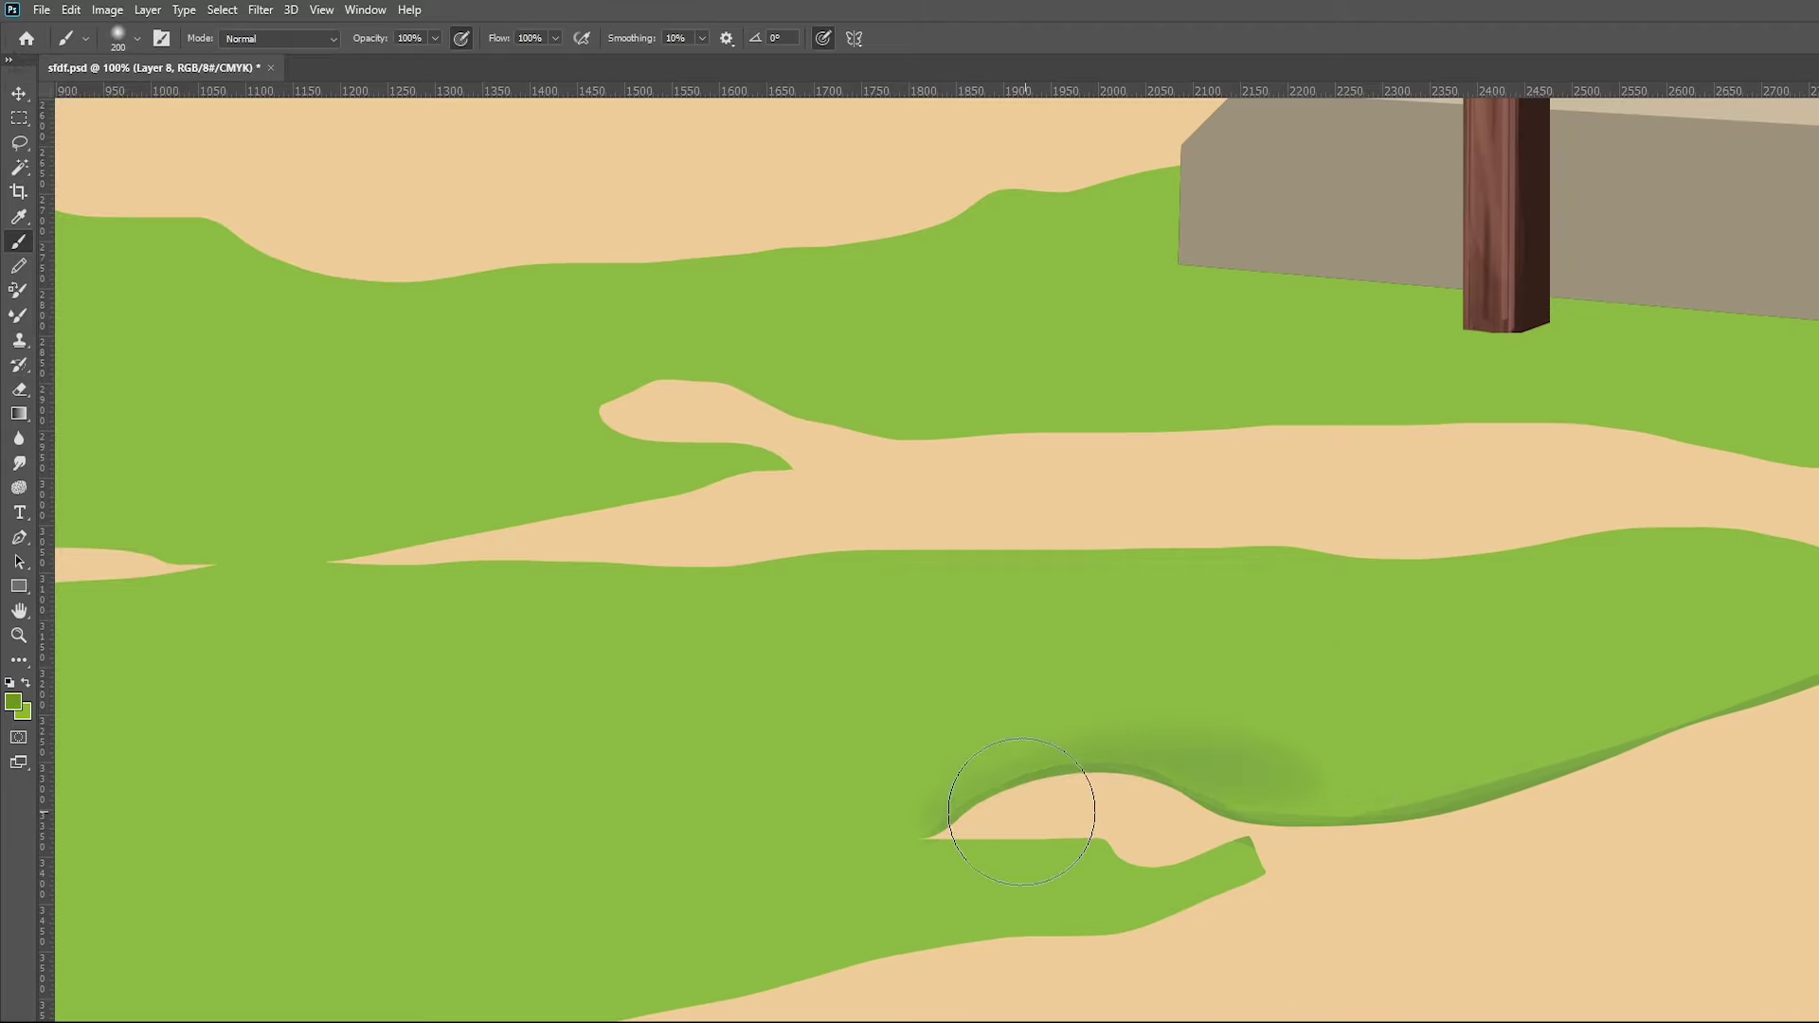
{"action": "key", "text": "ctrl+z"}
{"action": "left_click_drag", "start_coordinate": [934, 840], "coordinate": [1658, 784]}
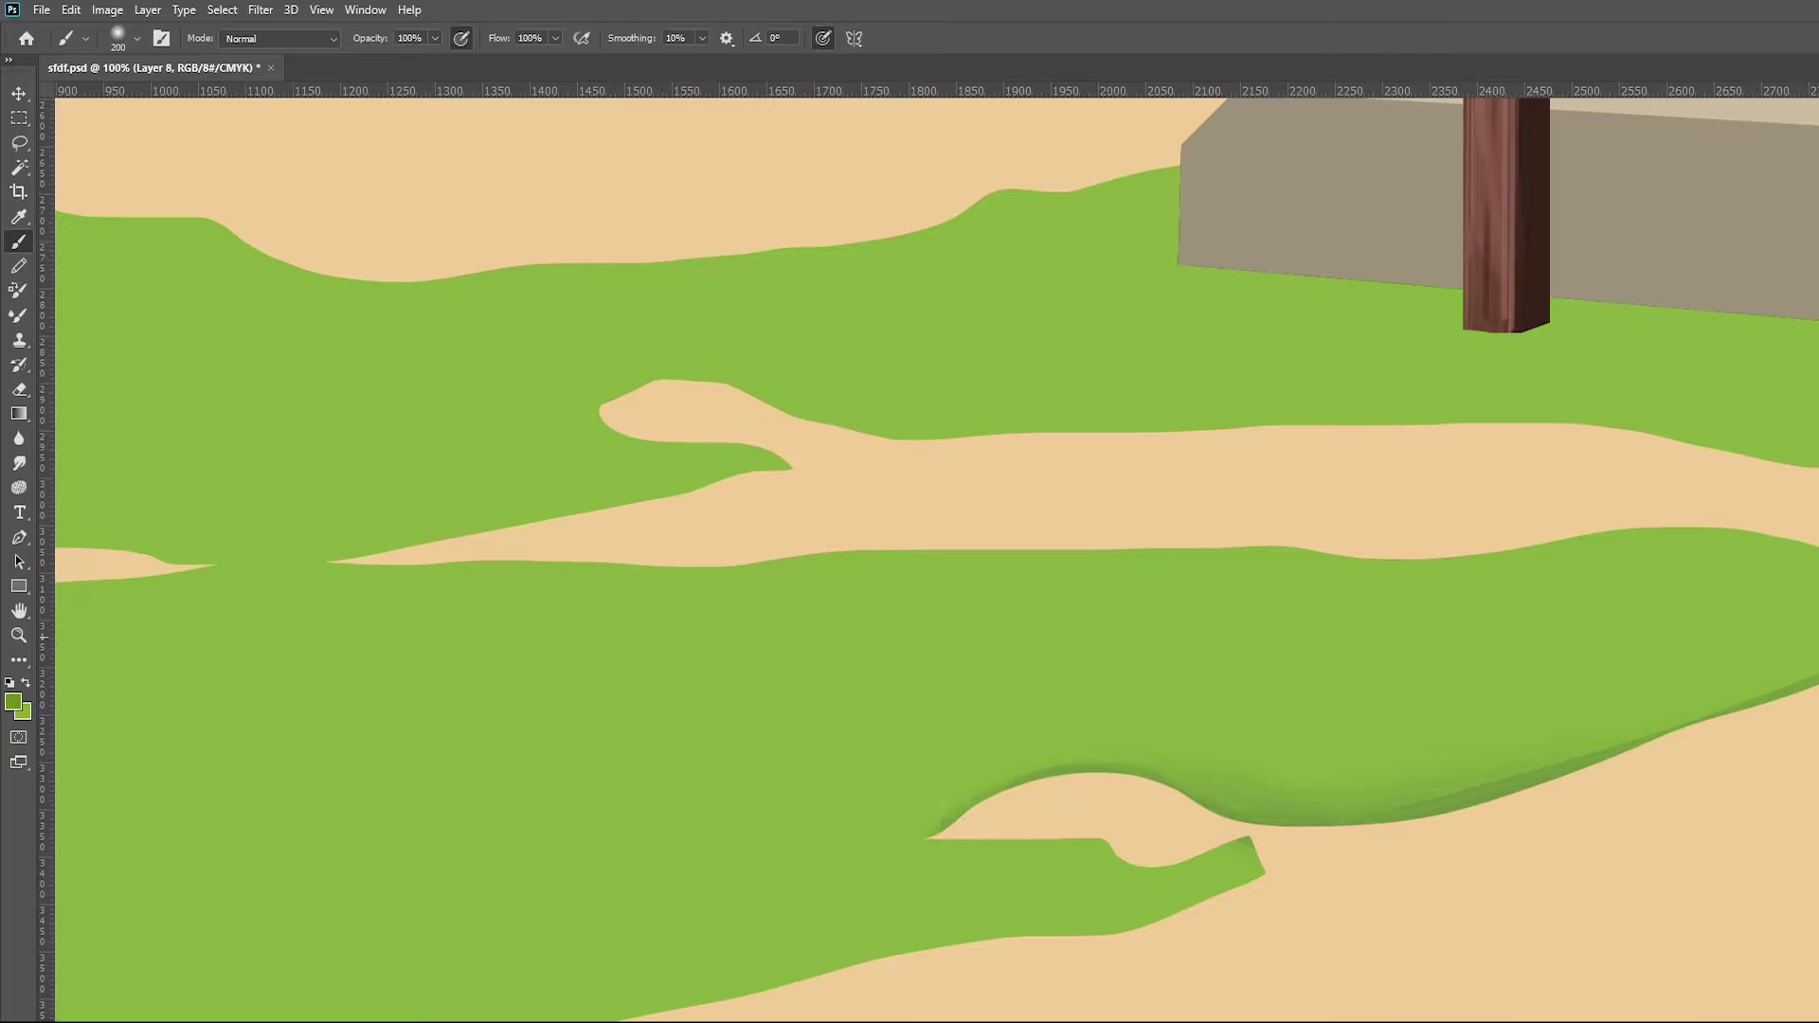
{"action": "left_click_drag", "start_coordinate": [1790, 684], "coordinate": [1218, 840]}
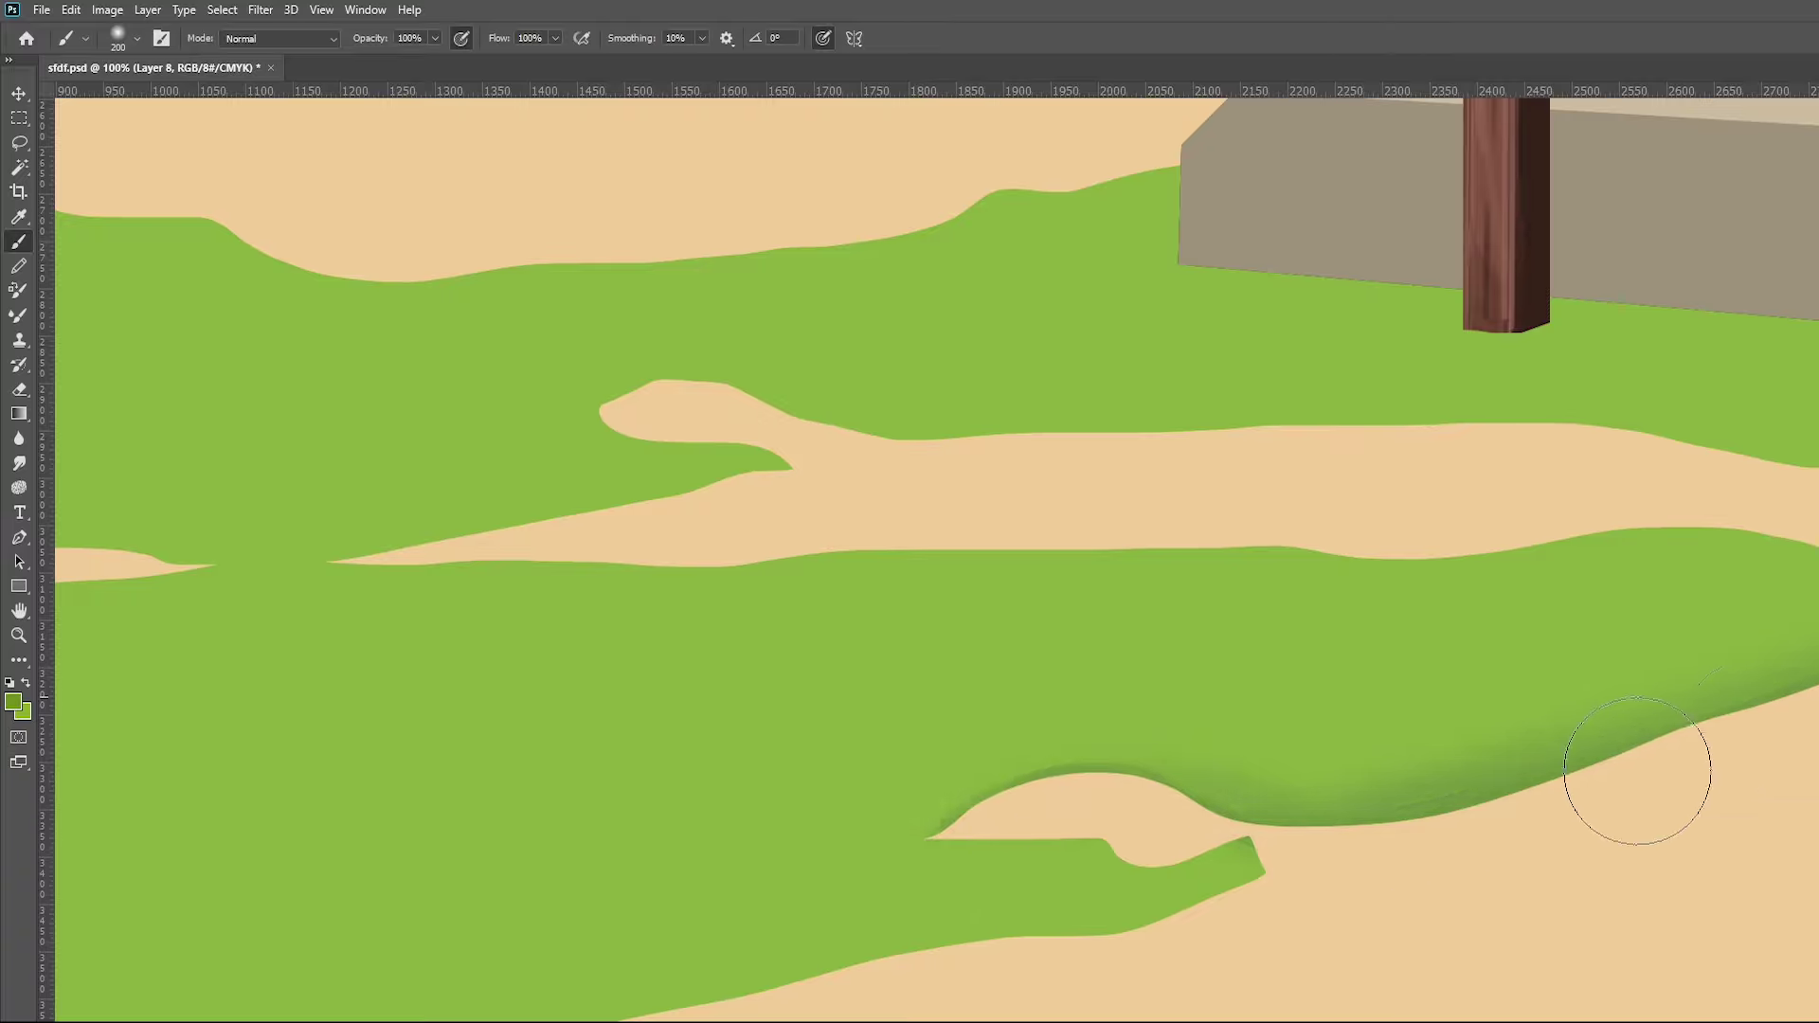
{"action": "left_click_drag", "start_coordinate": [1771, 455], "coordinate": [891, 445]}
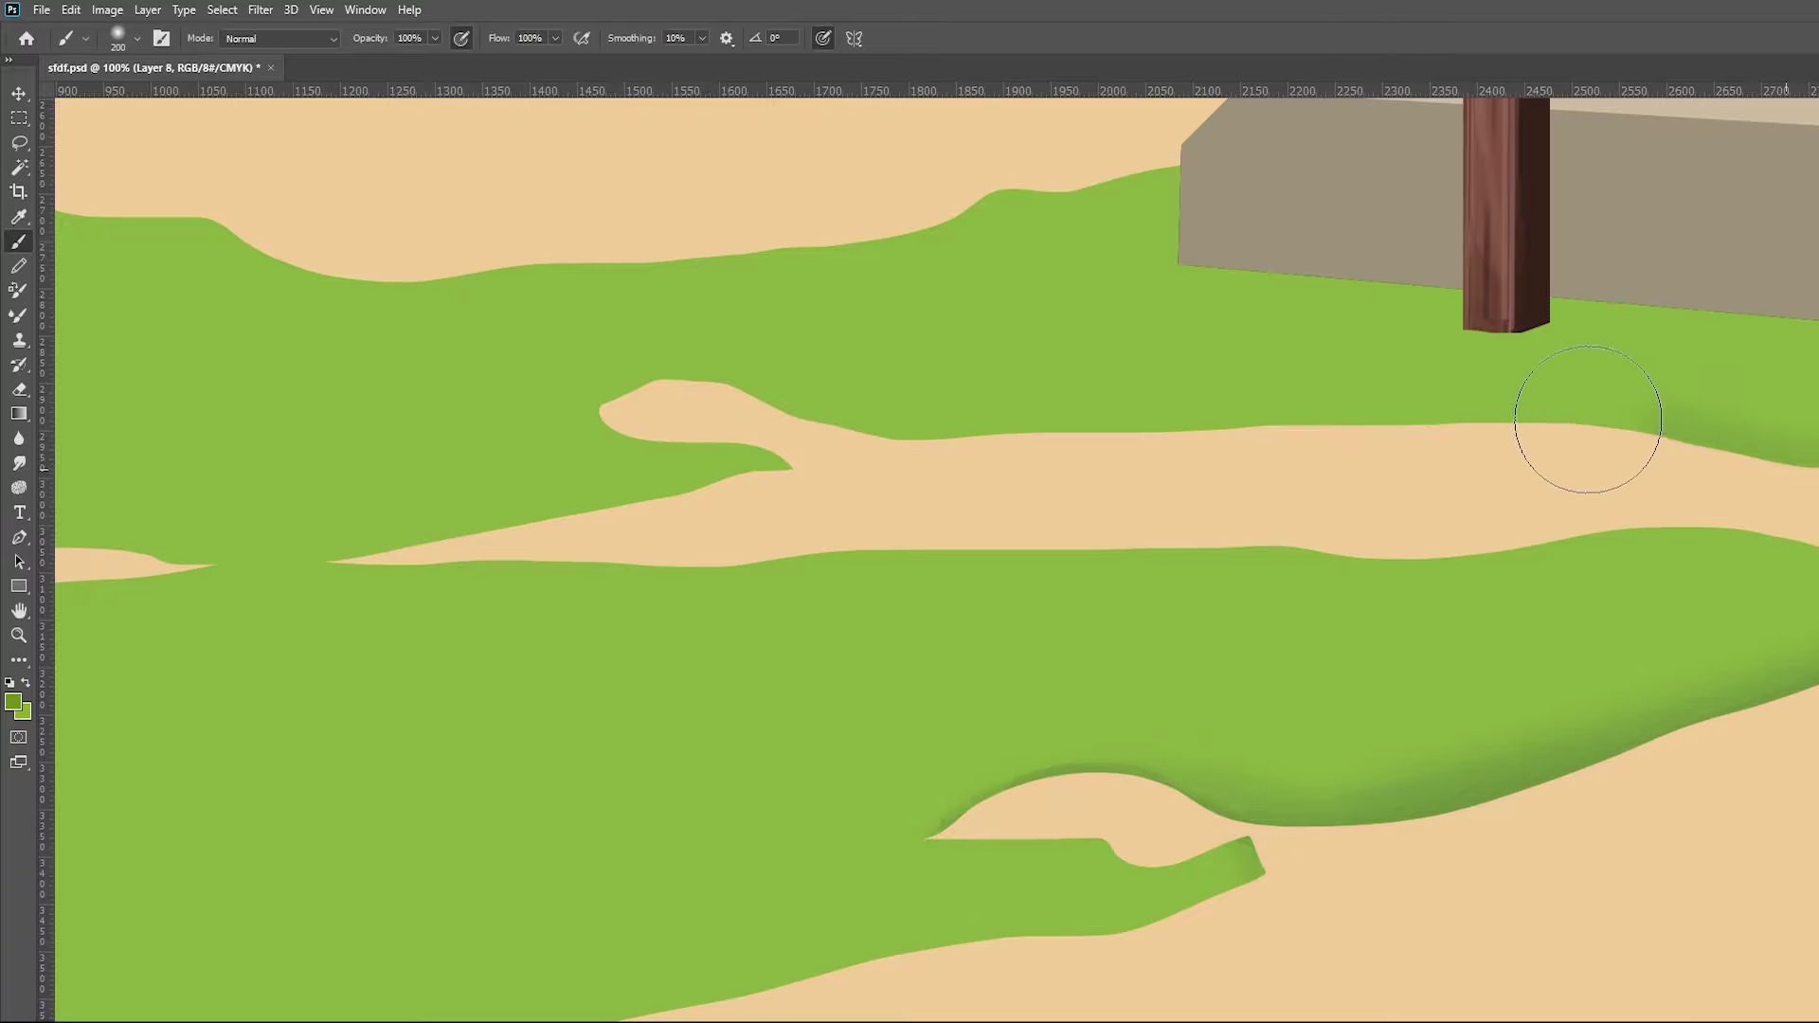
{"action": "key", "text": "ctrl+z"}
{"action": "left_click_drag", "start_coordinate": [616, 403], "coordinate": [1762, 431]}
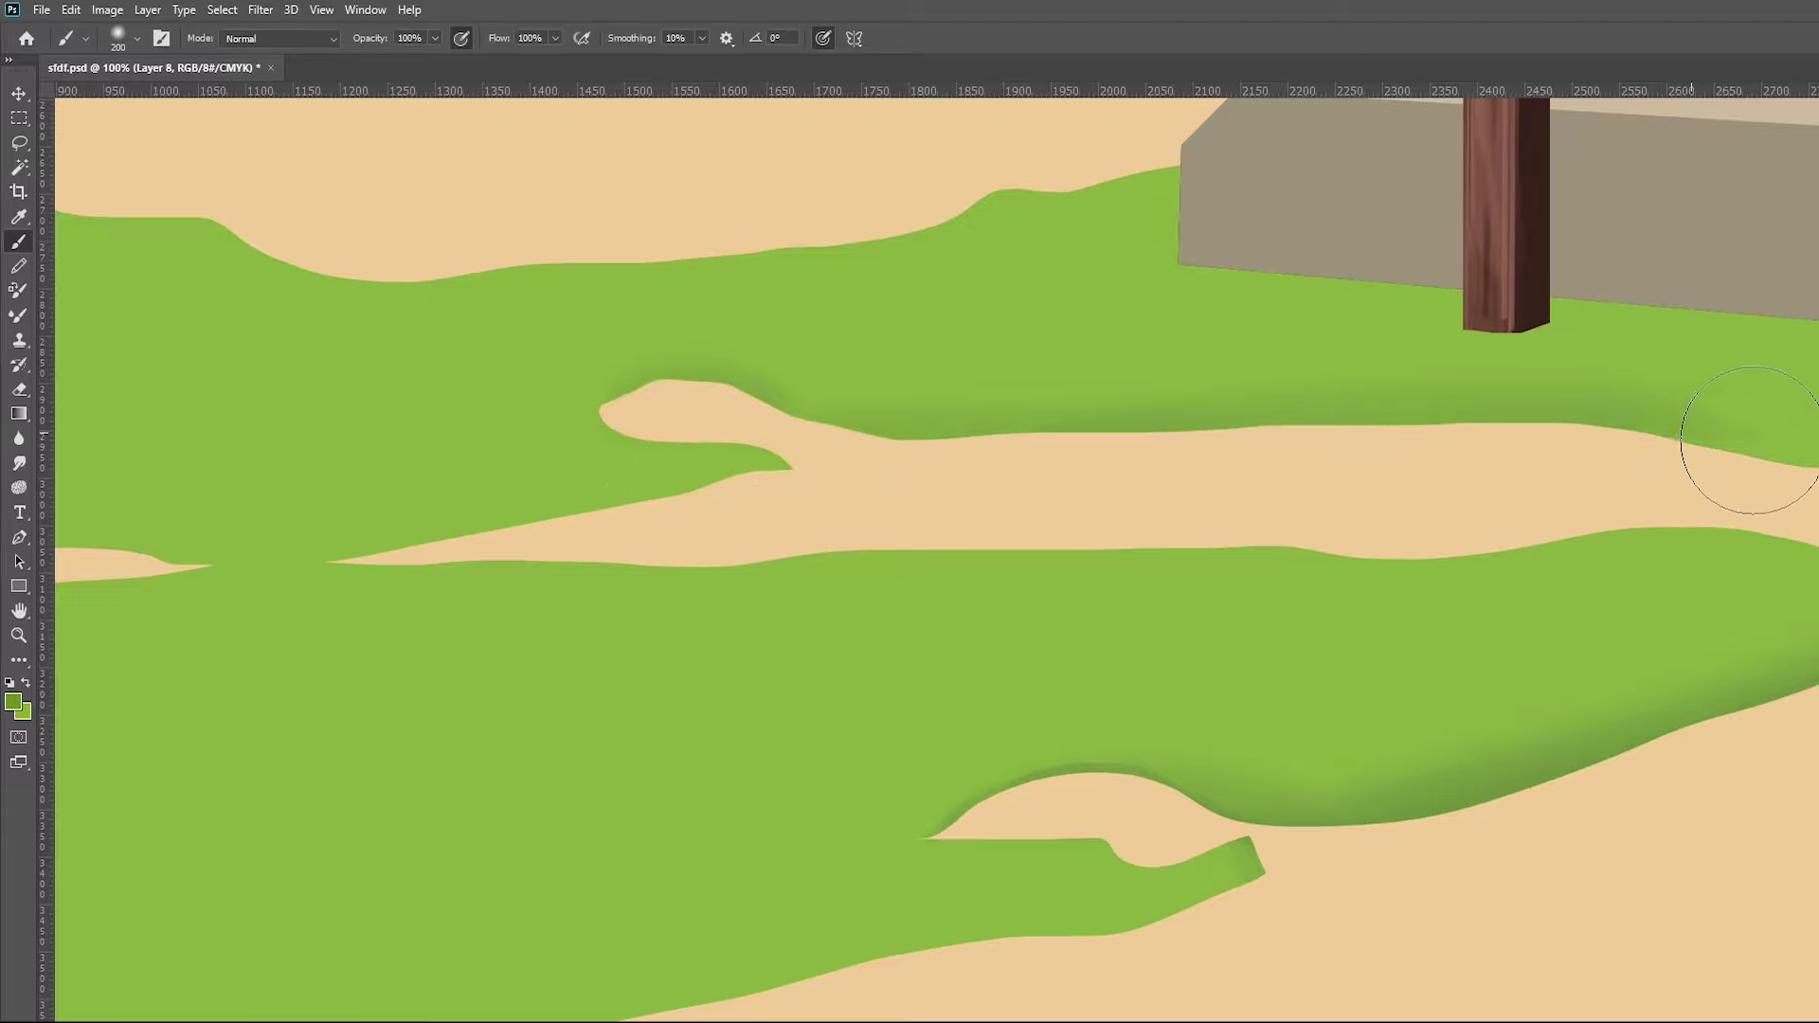
Shade the grass's lower edge and around the small sand patch, then zoom out and save
{"action": "key", "text": "ctrl+minus"}
{"action": "key", "text": "ctrl+minus"}
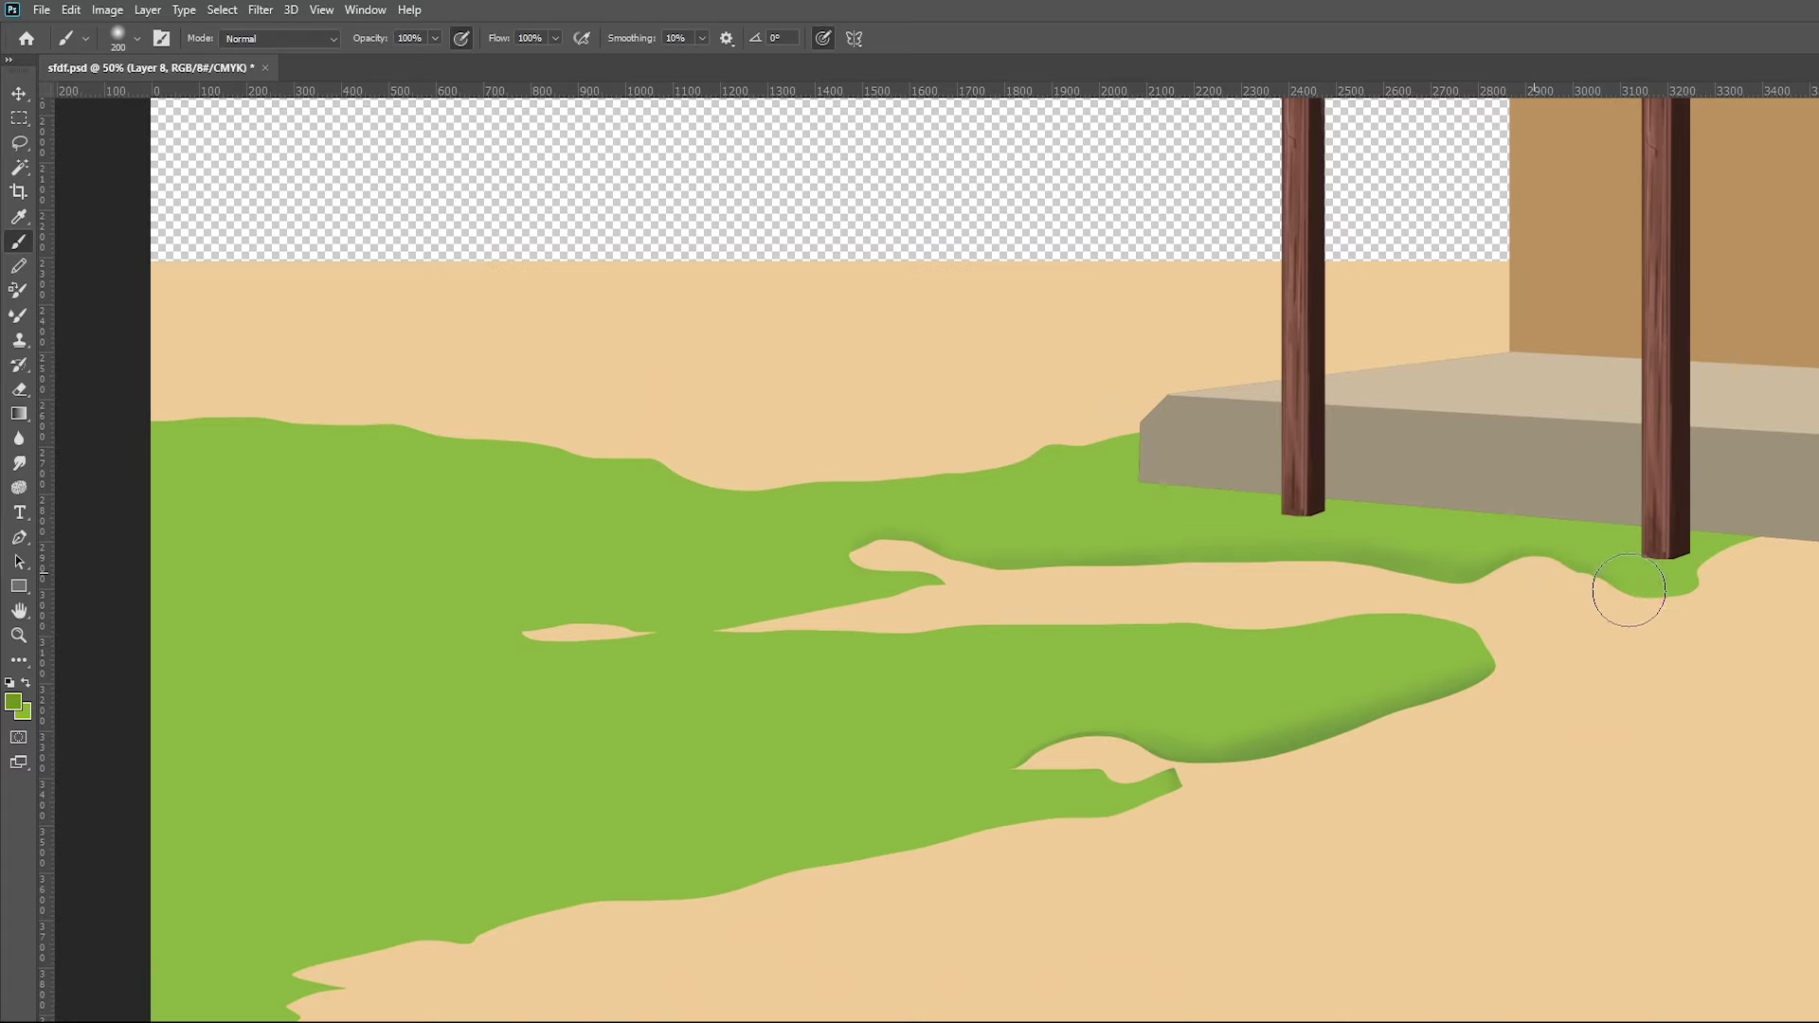
{"action": "left_click_drag", "start_coordinate": [1606, 618], "coordinate": [1804, 528]}
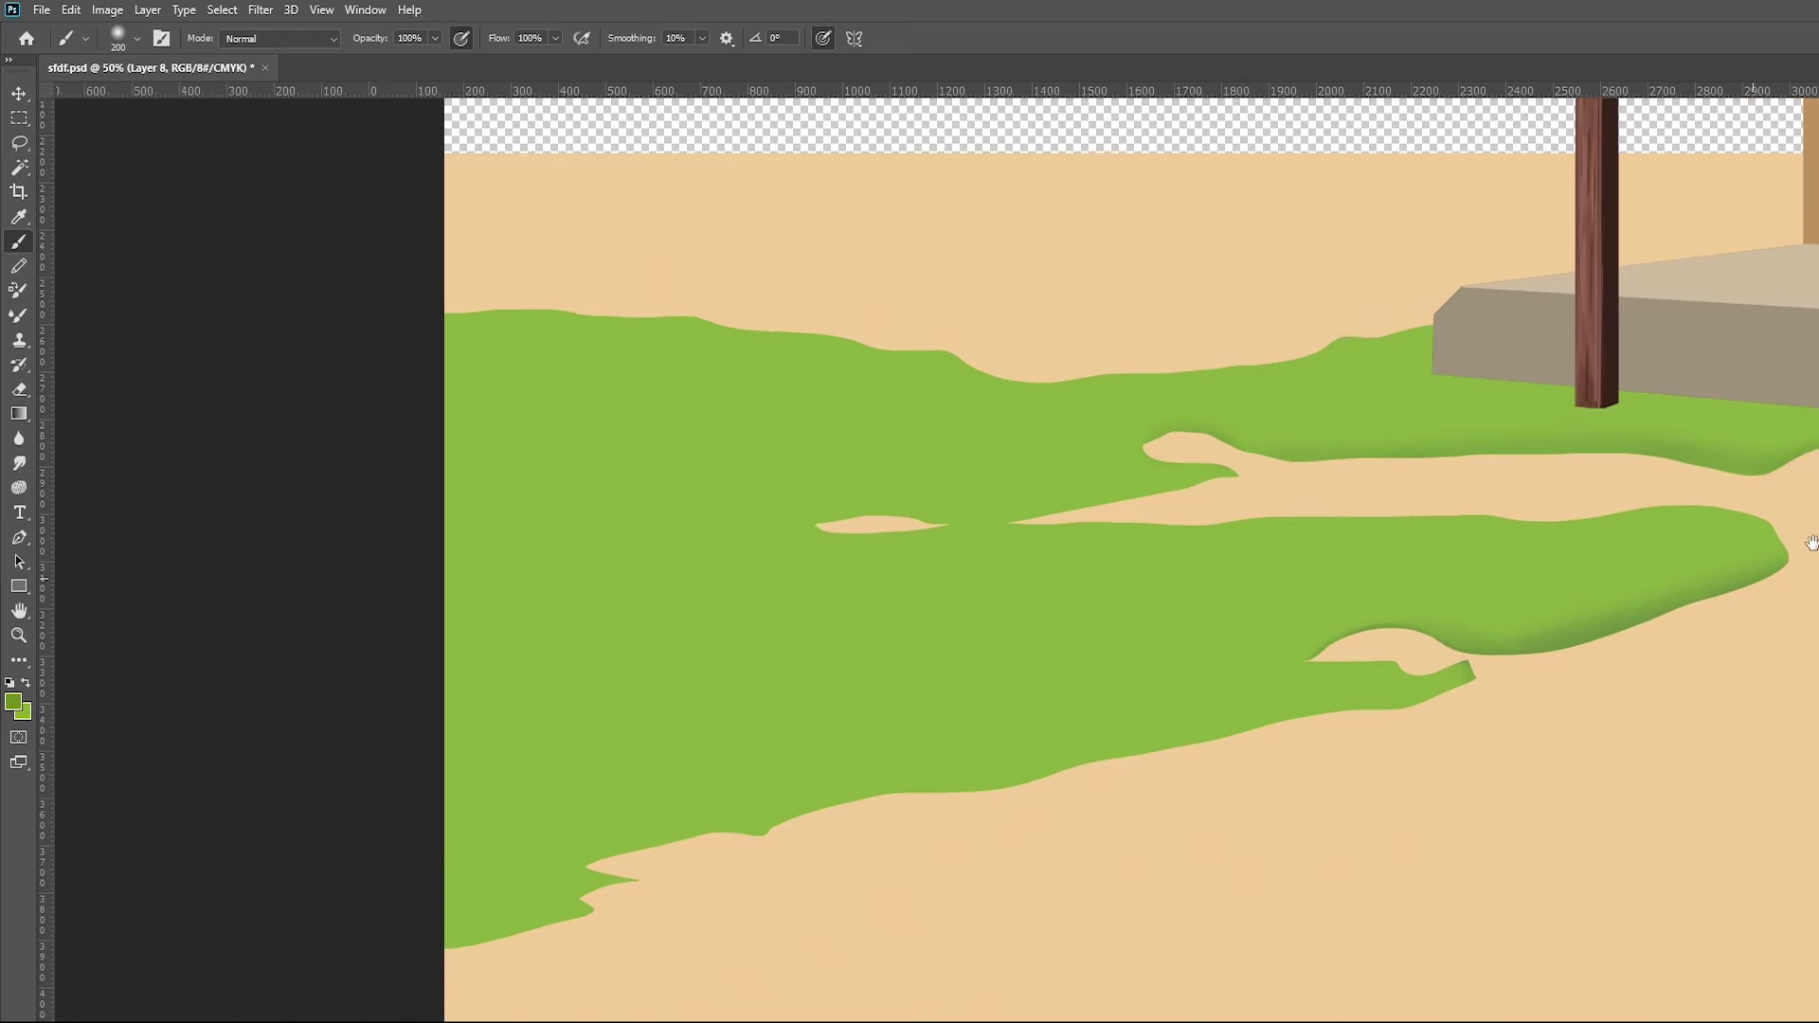
{"action": "mouse_move", "coordinate": [1126, 770]}
{"action": "left_mouse_down"}
{"action": "mouse_move", "coordinate": [654, 861]}
{"action": "mouse_move", "coordinate": [666, 889]}
{"action": "mouse_move", "coordinate": [429, 962]}
{"action": "left_mouse_up"}
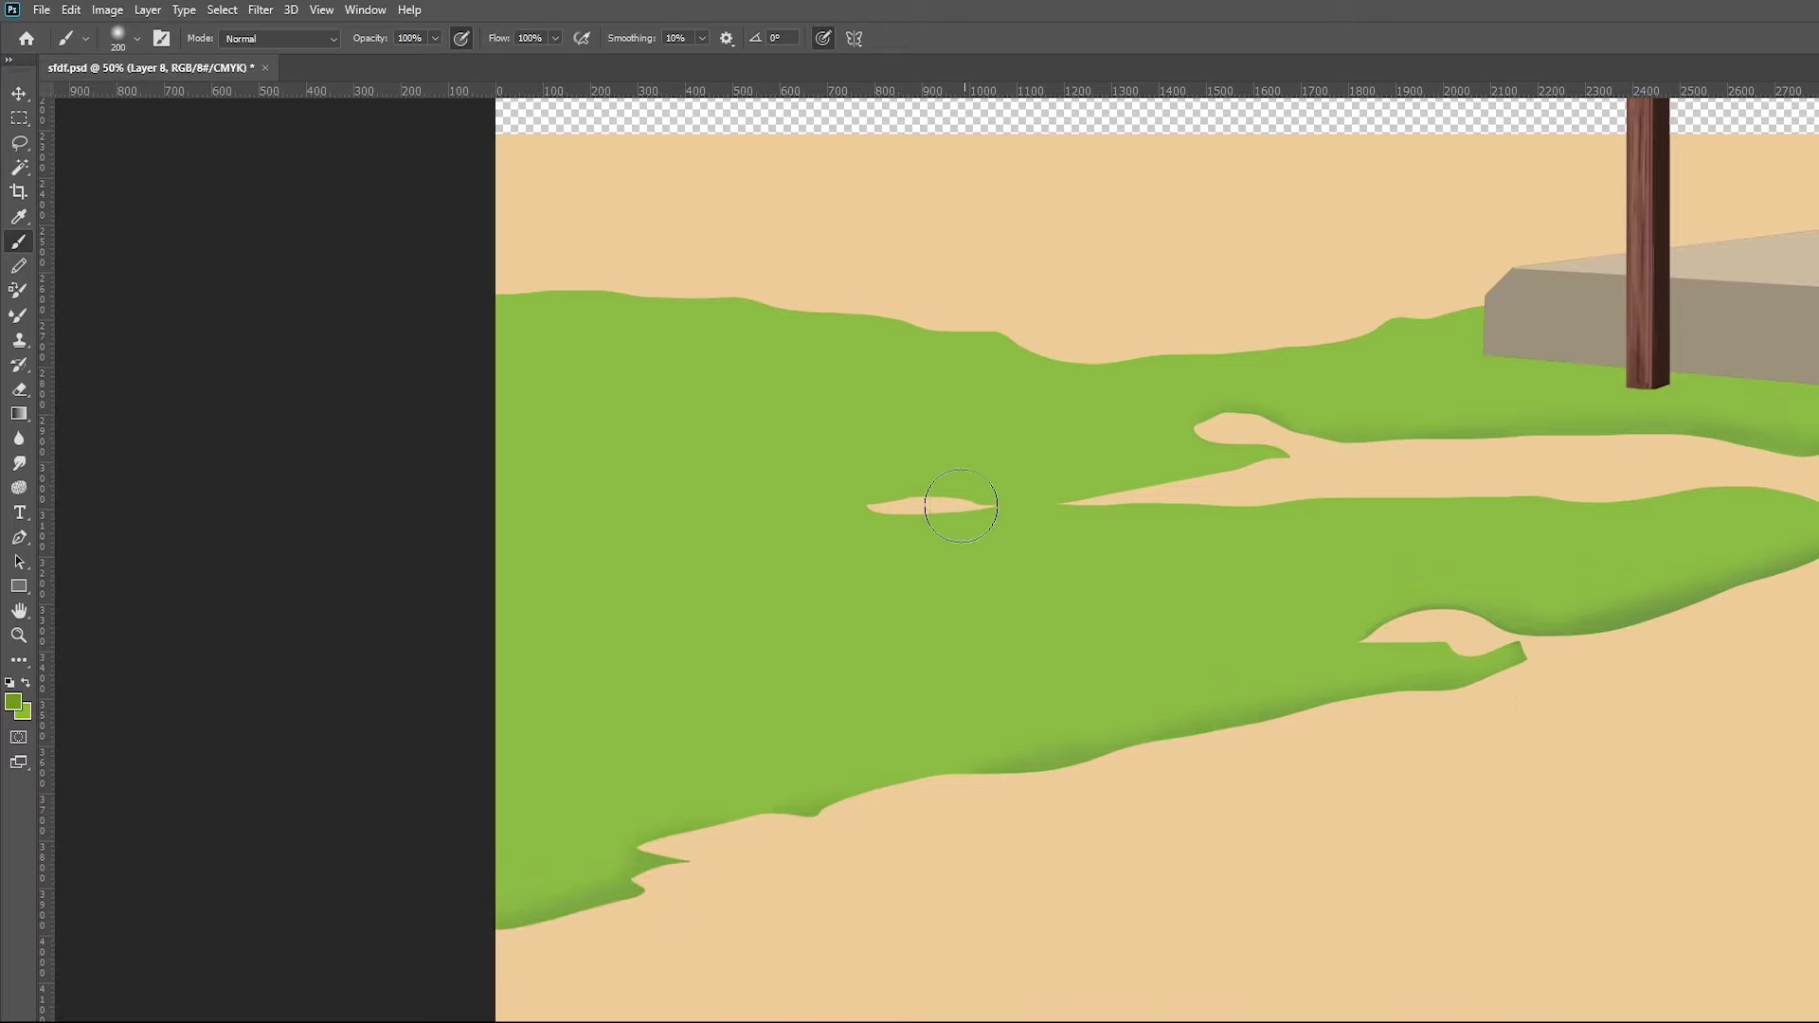
{"action": "mouse_move", "coordinate": [881, 512]}
{"action": "left_mouse_down"}
{"action": "mouse_move", "coordinate": [956, 524]}
{"action": "mouse_move", "coordinate": [1322, 458]}
{"action": "mouse_move", "coordinate": [1048, 495]}
{"action": "mouse_move", "coordinate": [1230, 418]}
{"action": "mouse_move", "coordinate": [1634, 440]}
{"action": "left_mouse_up"}
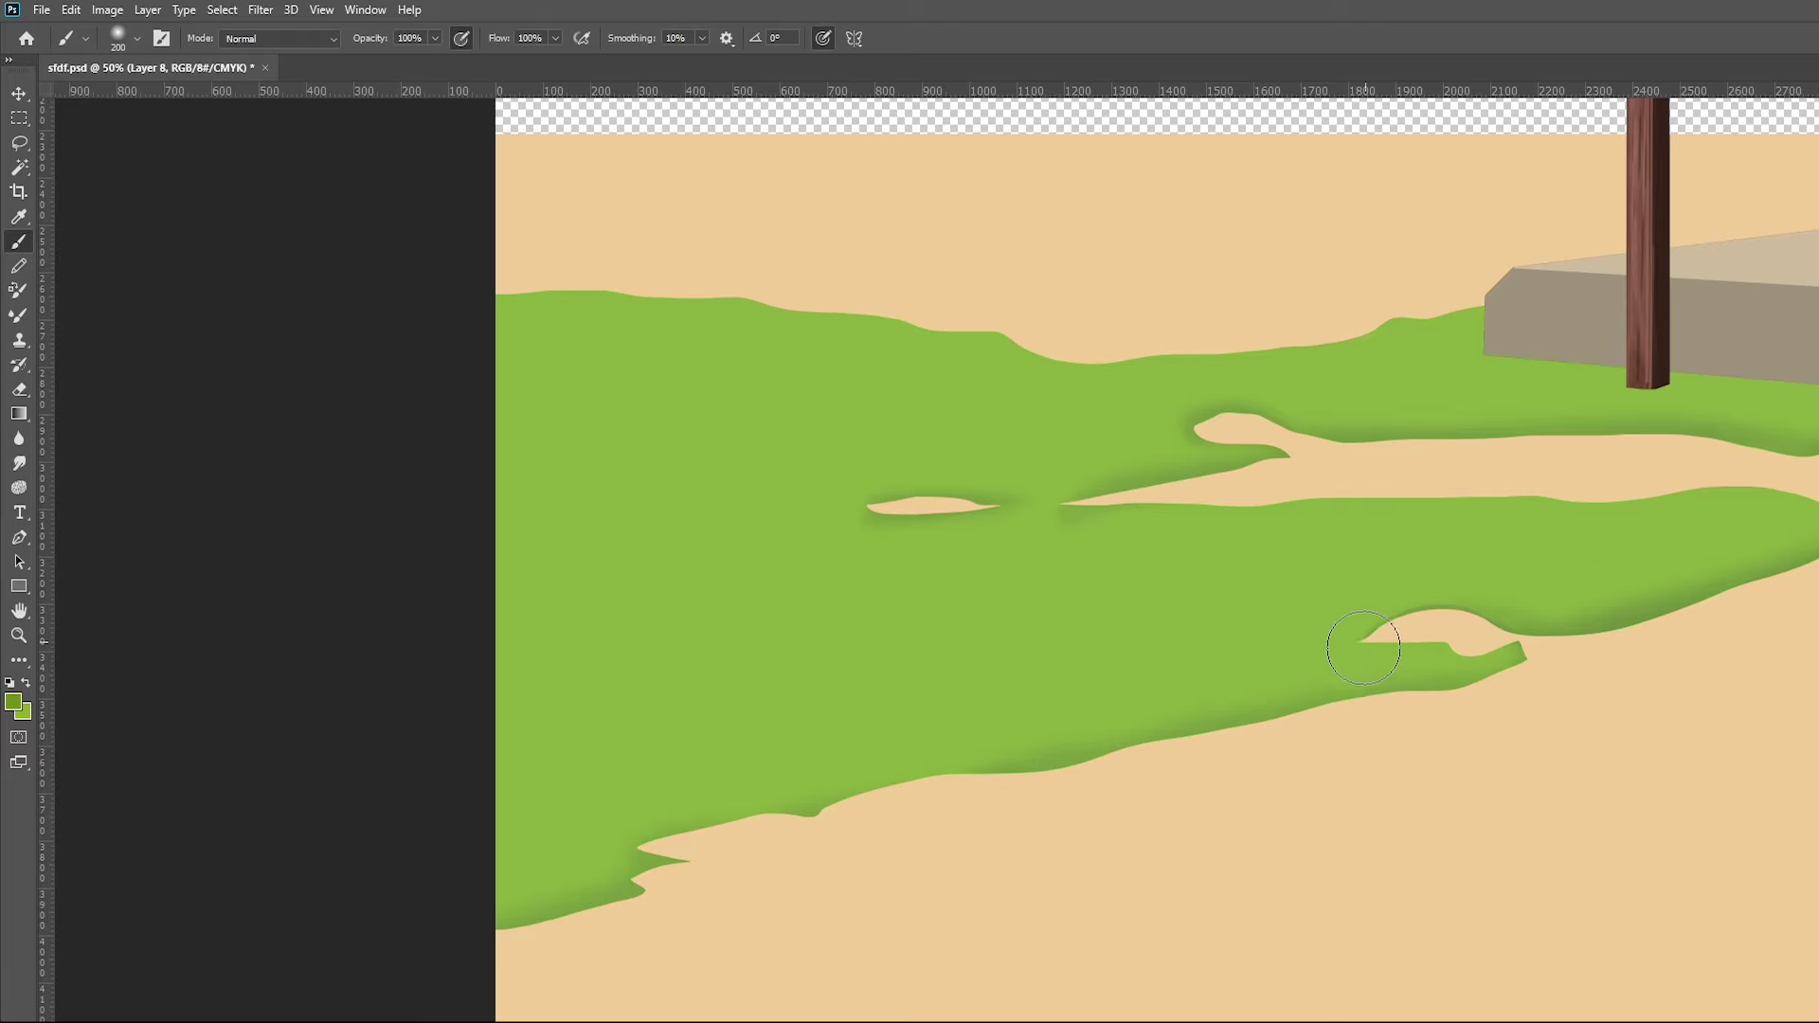
{"action": "key", "text": "ctrl+minus"}
{"action": "key", "text": "ctrl+minus"}
{"action": "key", "text": "ctrl+minus"}
{"action": "key", "text": "ctrl+s"}
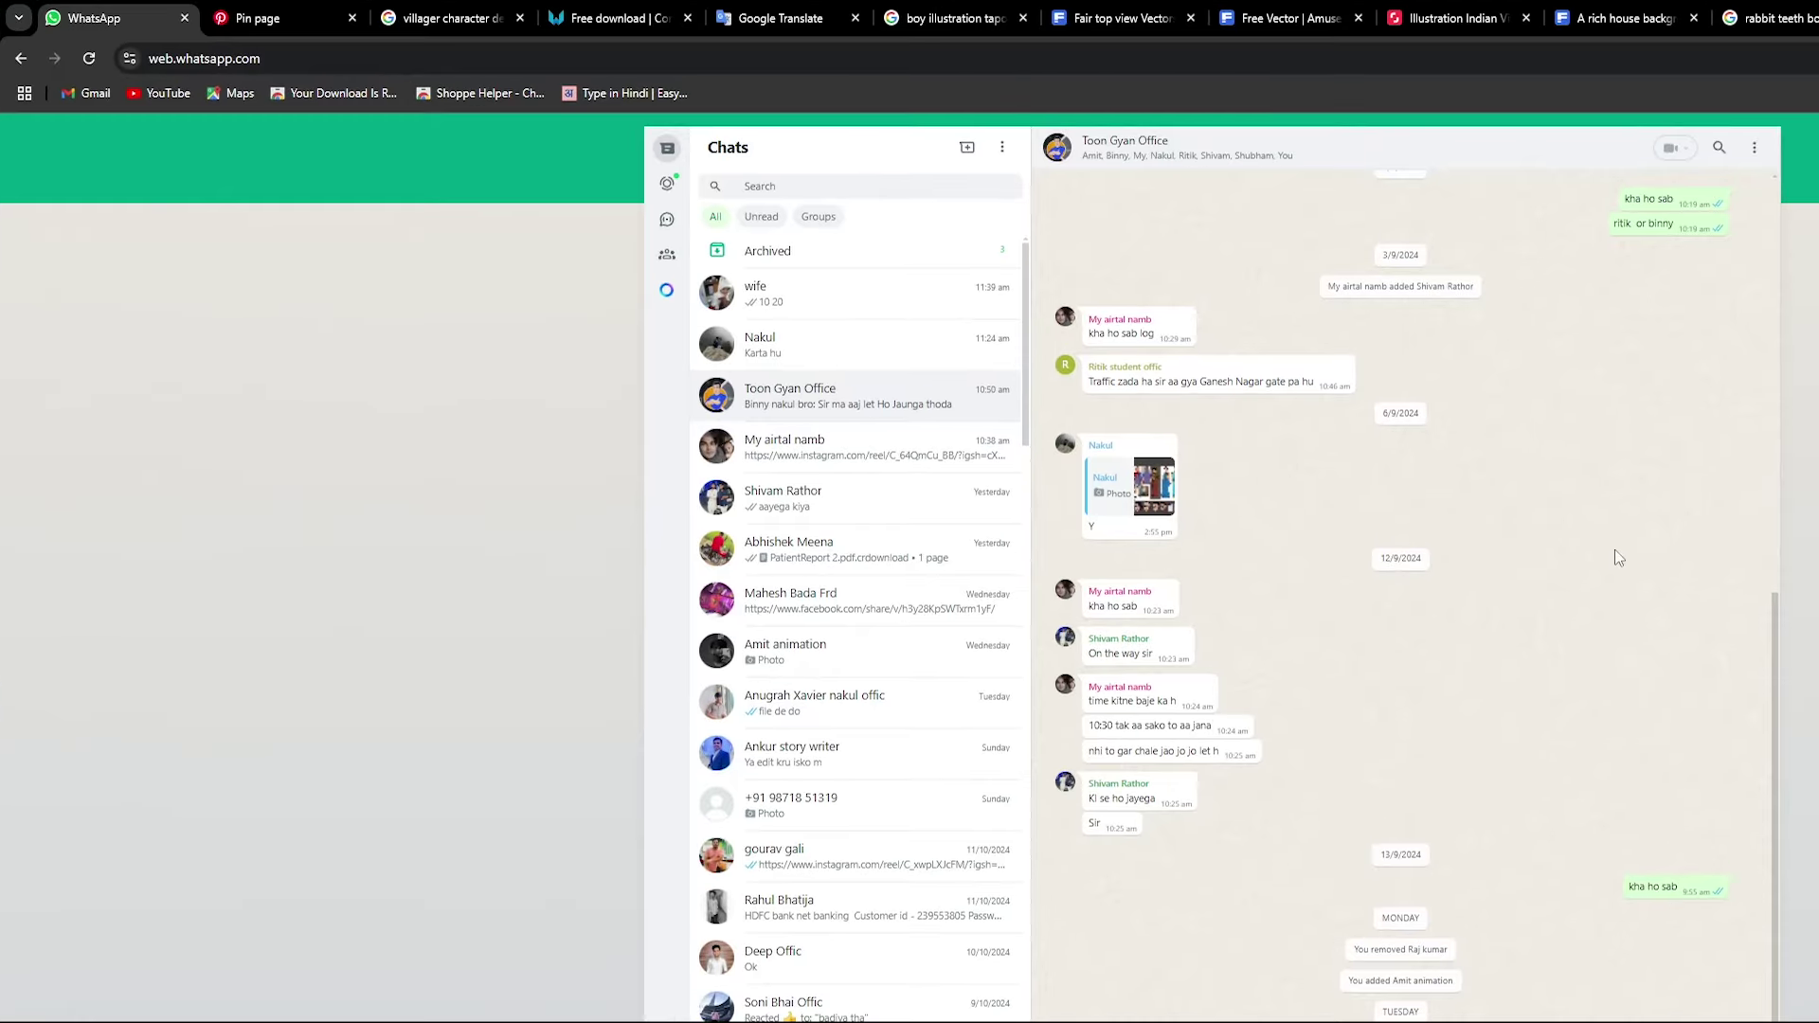
Search Google Images for 'sky' in a new Chrome tab
{"action": "left_click", "coordinate": [1343, 23]}
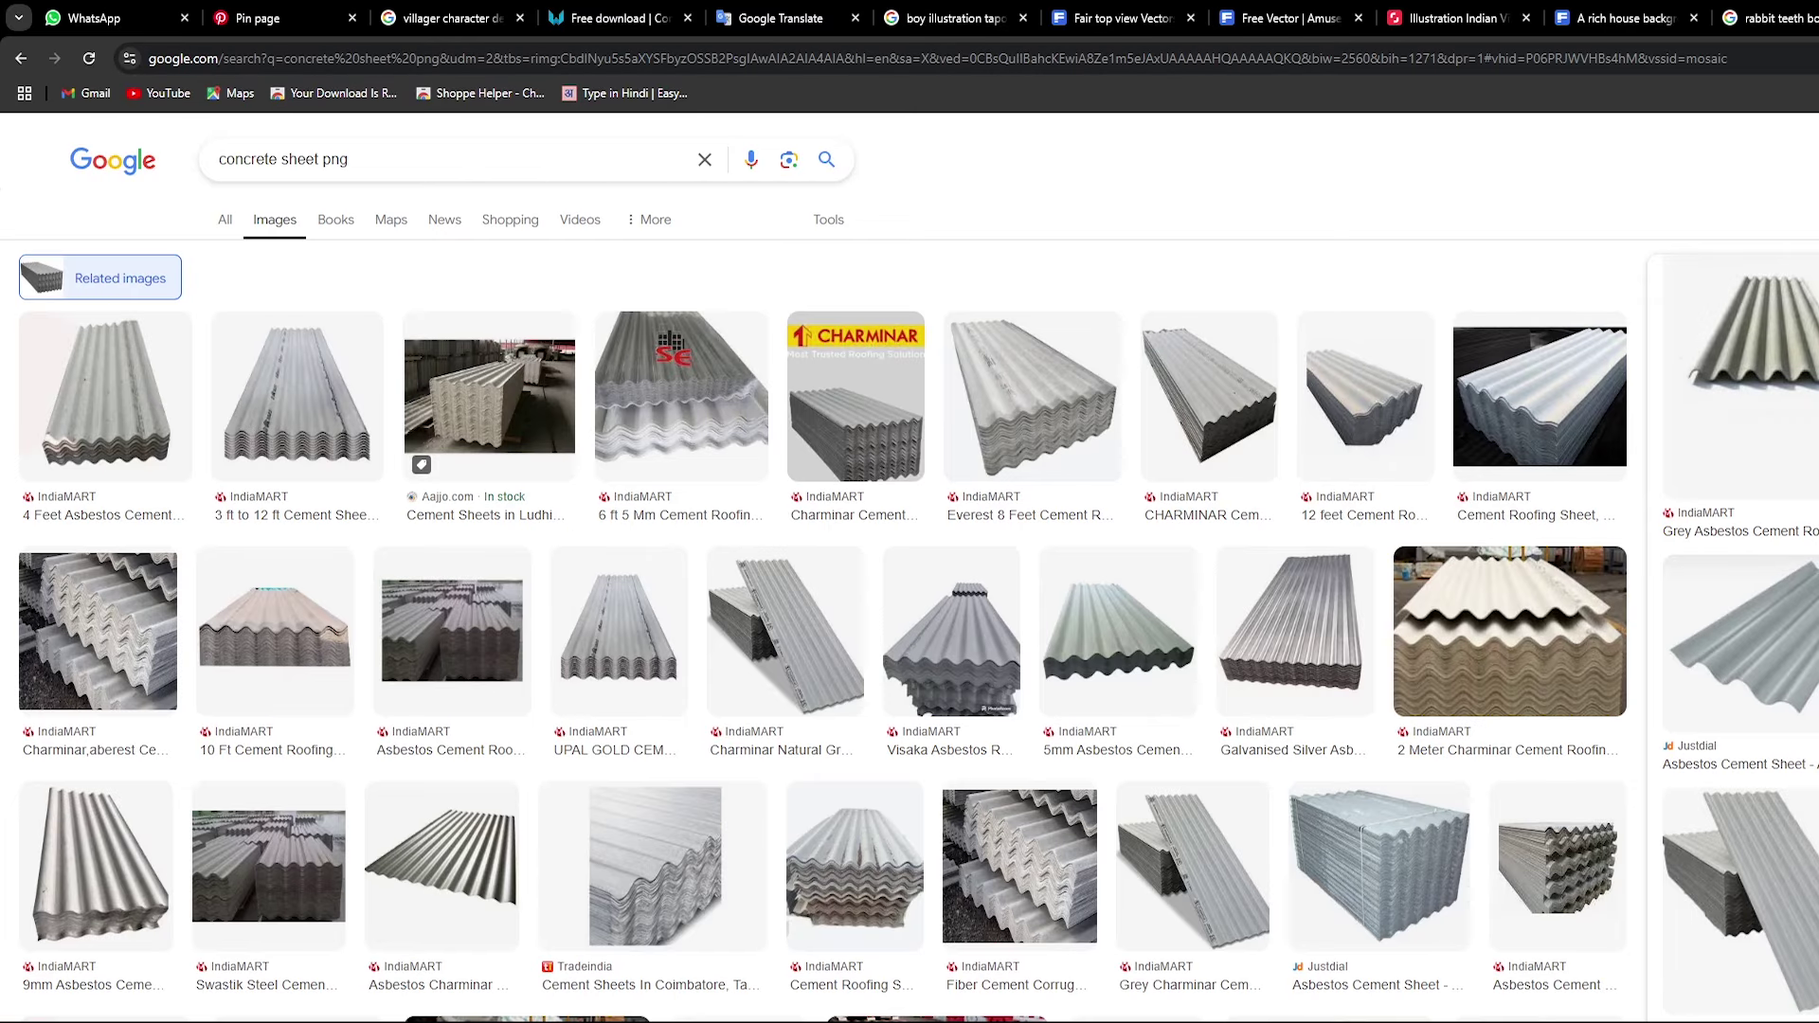
{"action": "key", "text": "ctrl+t"}
{"action": "left_click", "coordinate": [1048, 384]}
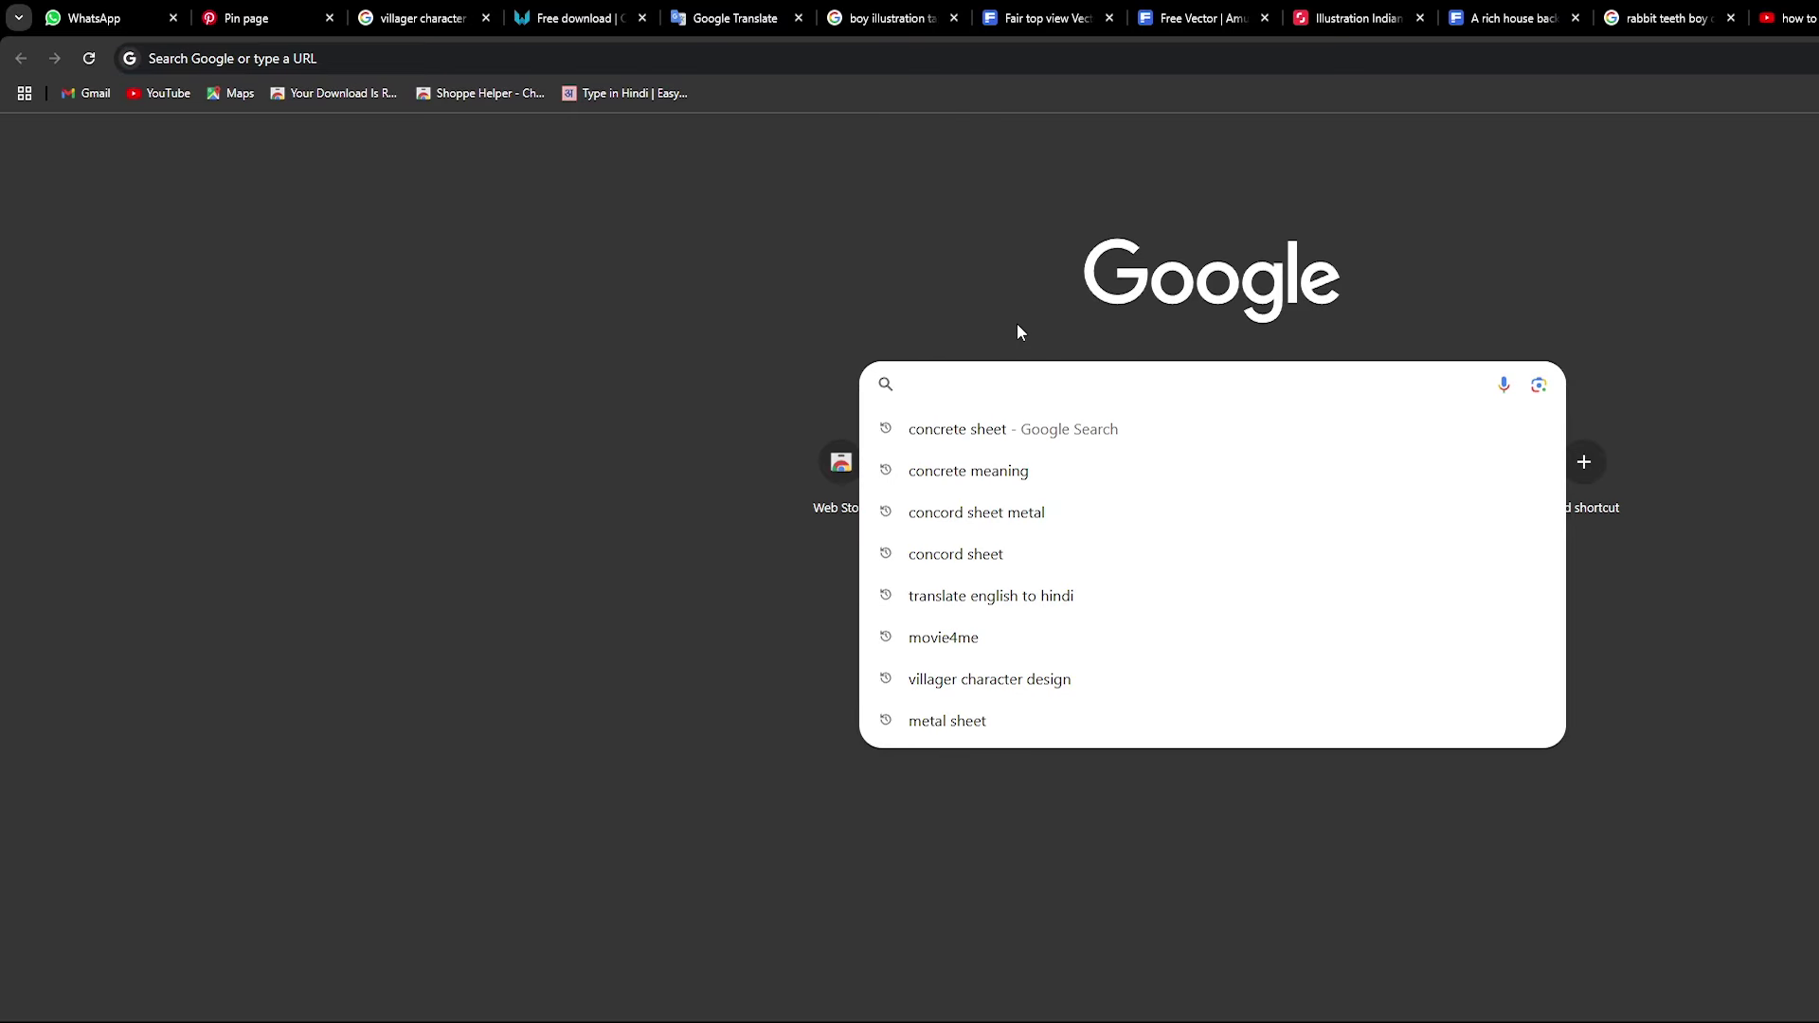
{"action": "type", "text": "sky"}
{"action": "key", "text": "Return"}
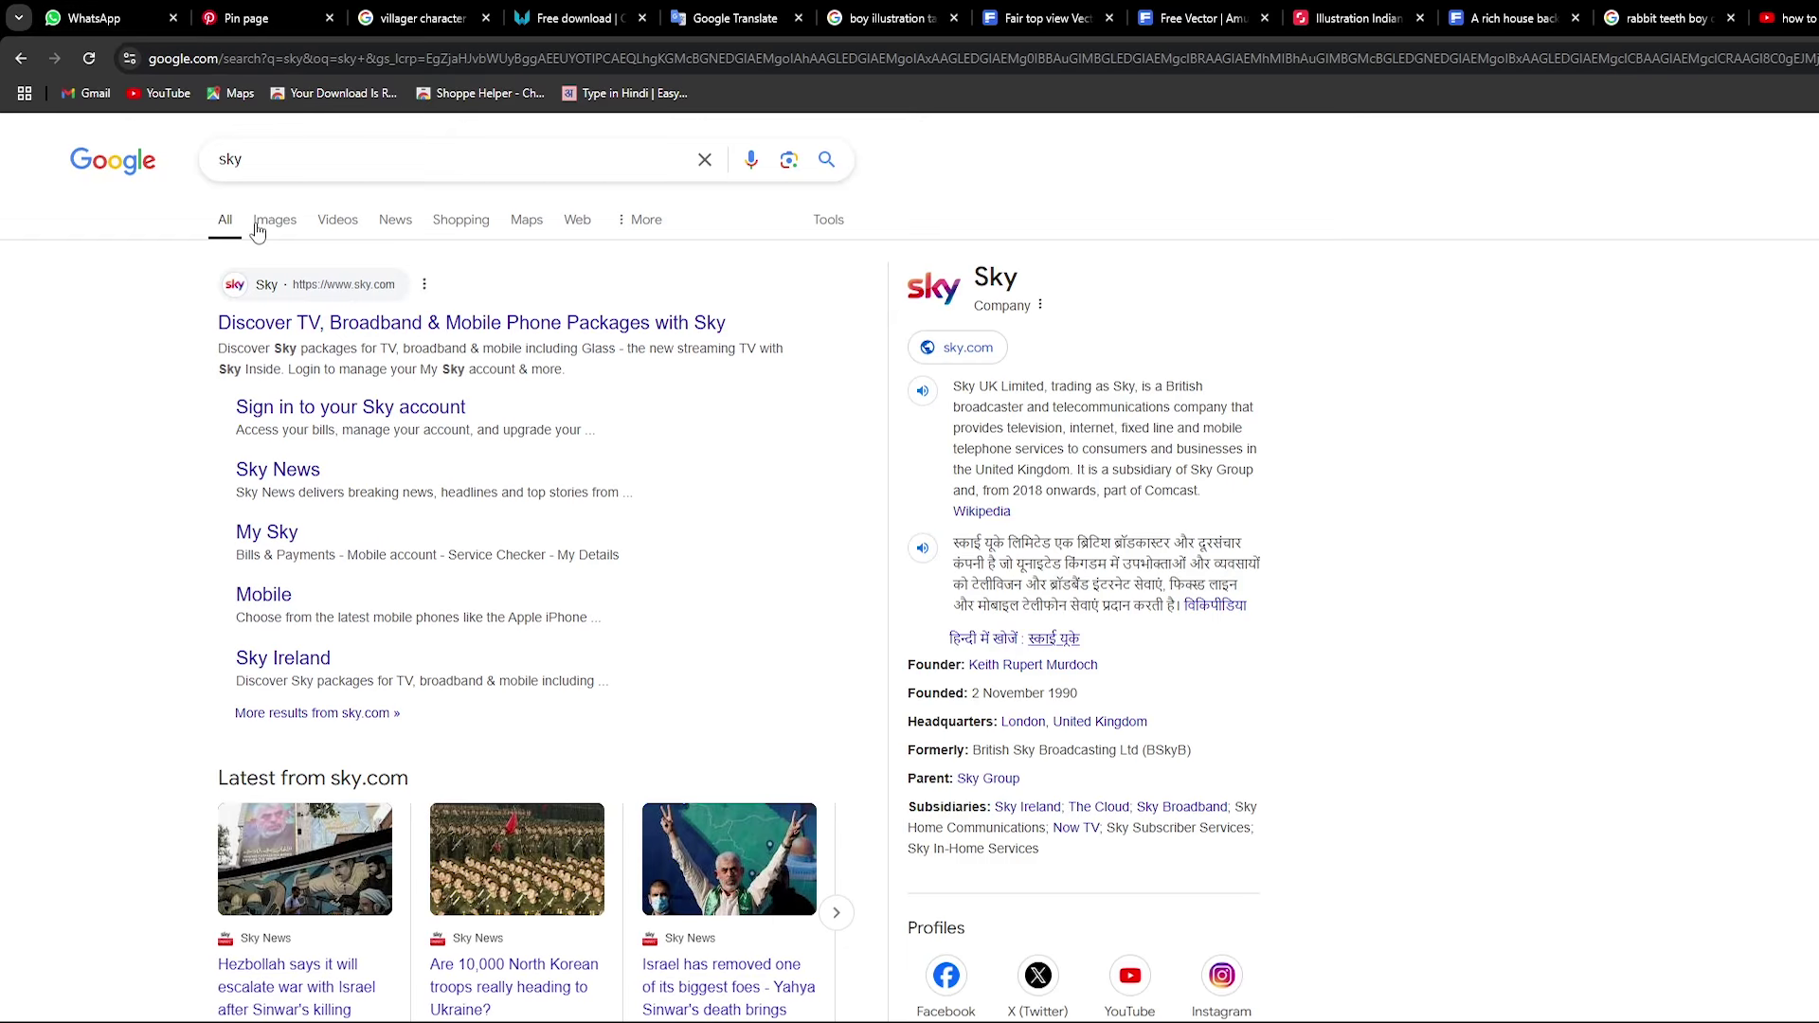
{"action": "left_click", "coordinate": [258, 227]}
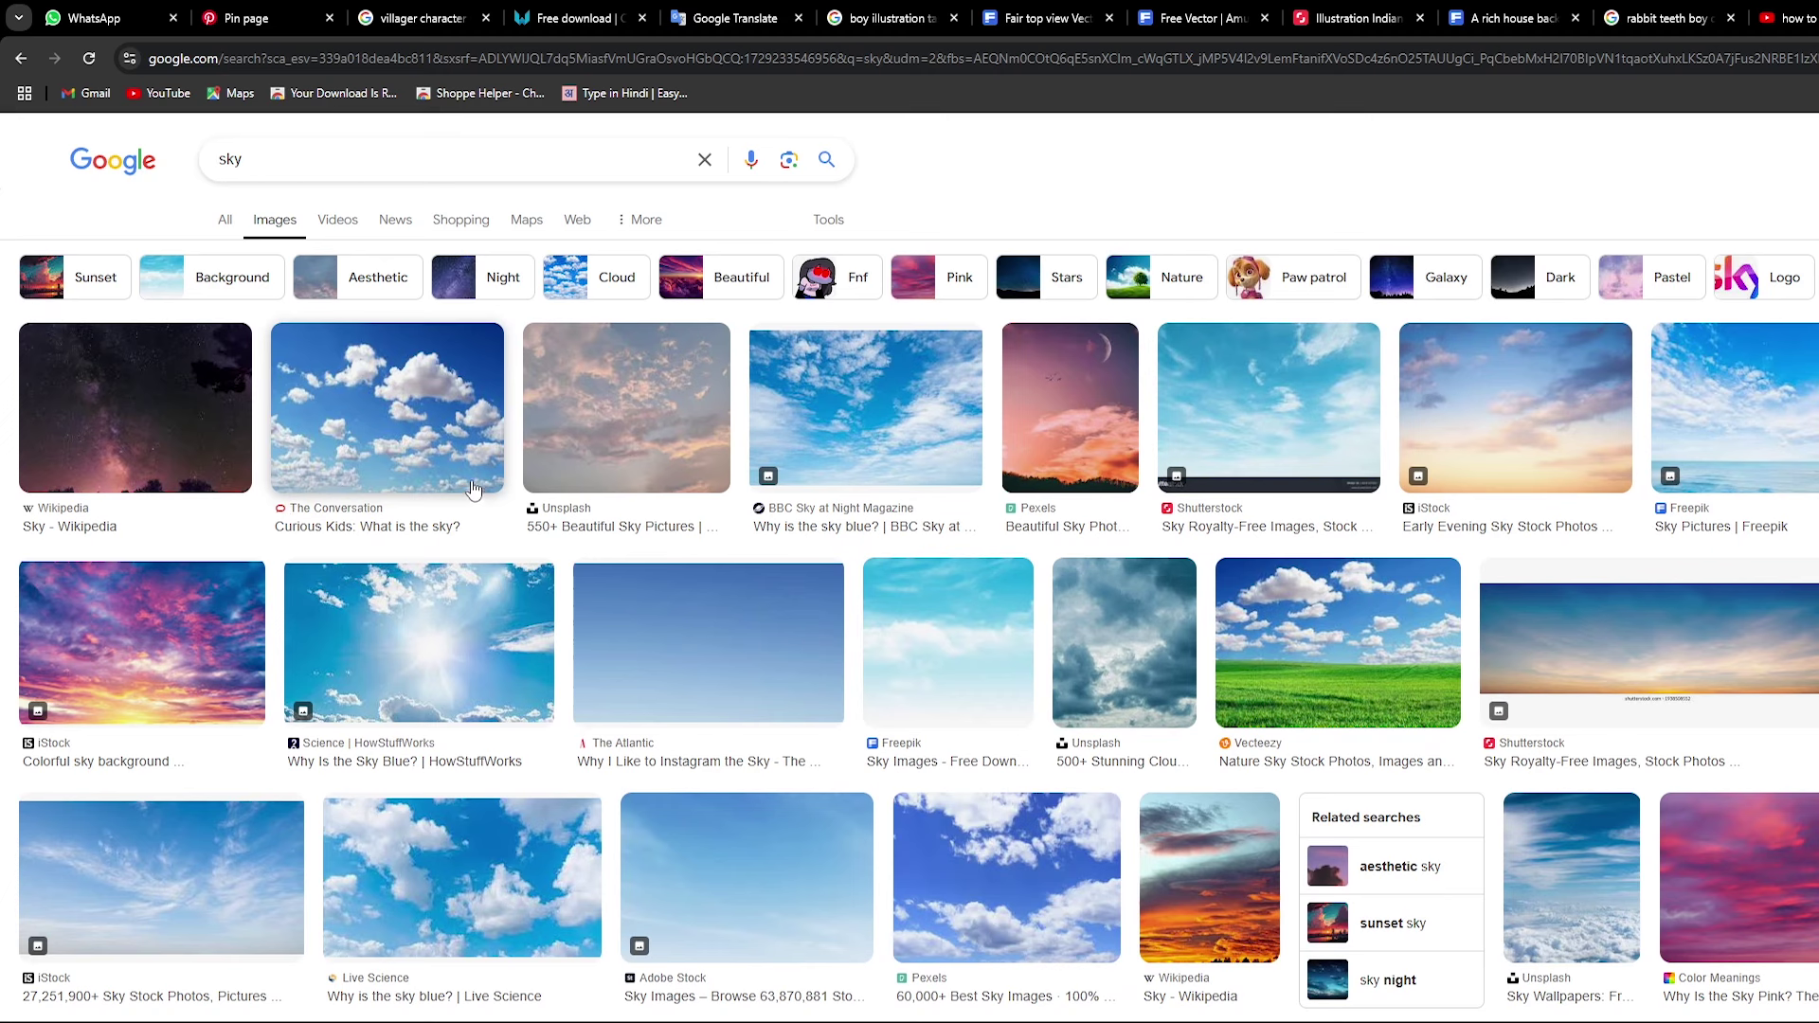
Open the BBC blue cloudy sky photo, copy the image, and return to Photoshop
{"action": "left_click", "coordinate": [905, 445]}
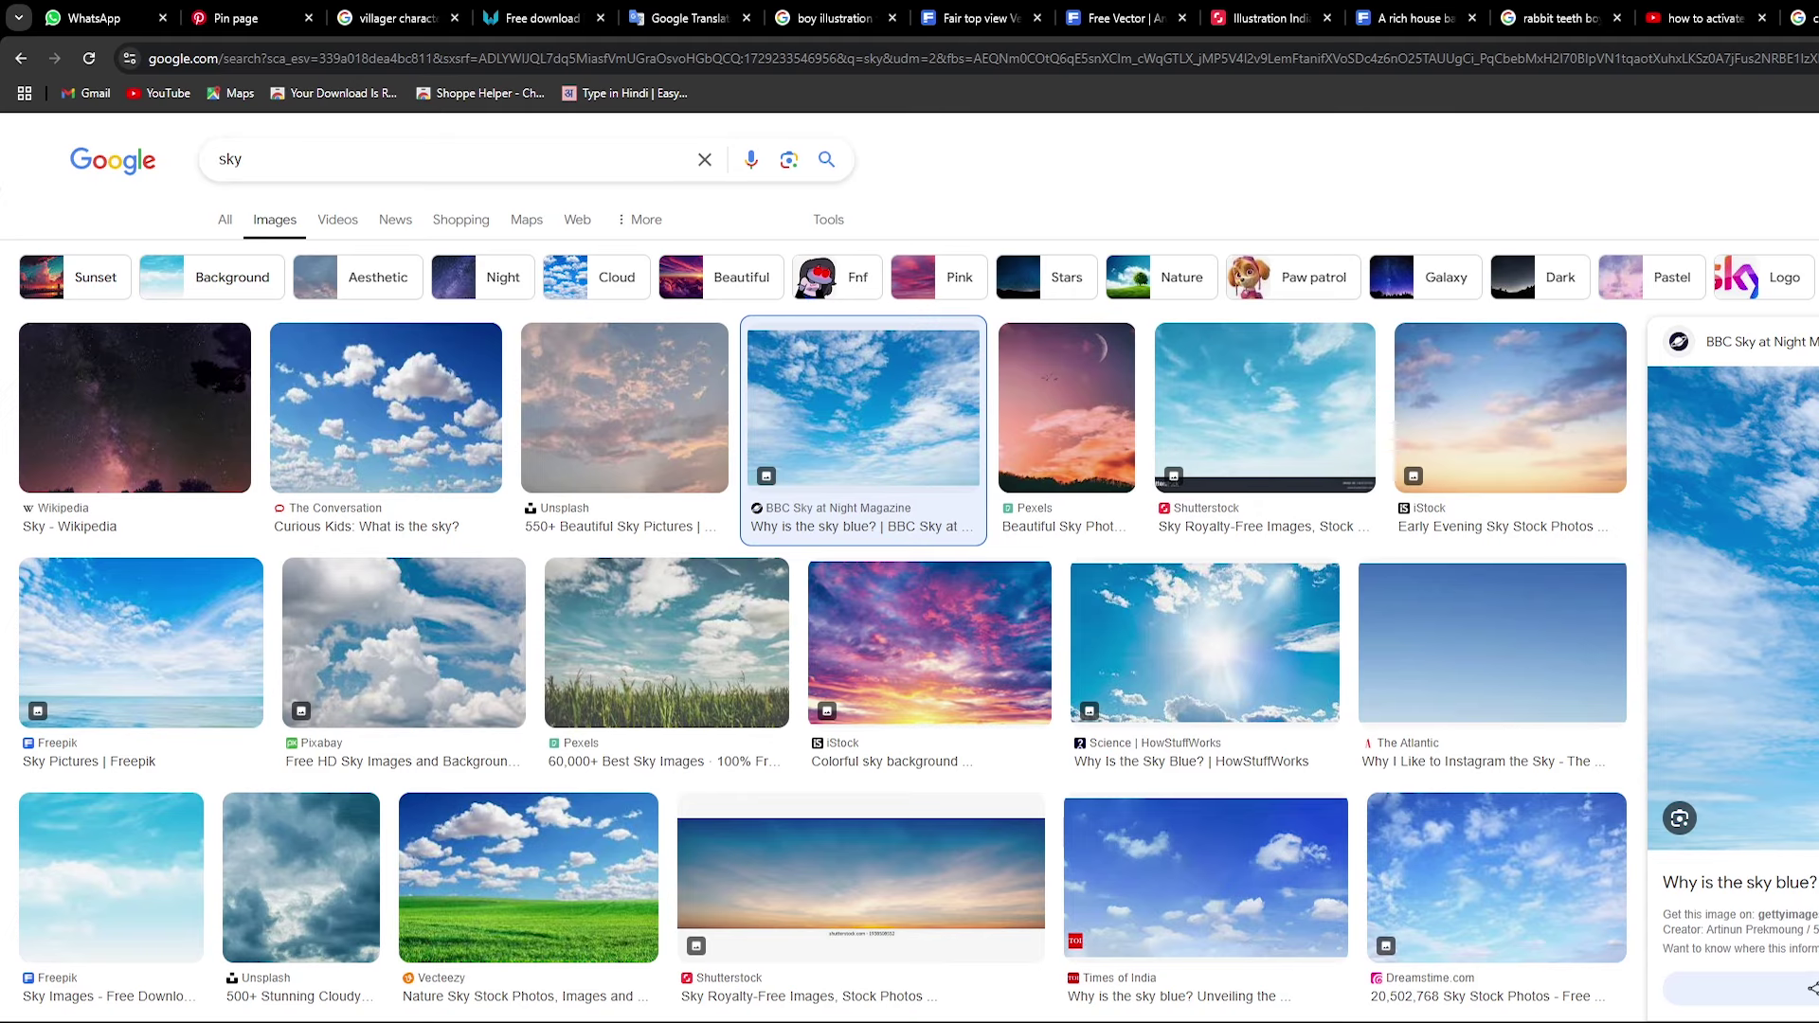
{"action": "left_click", "coordinate": [1733, 569]}
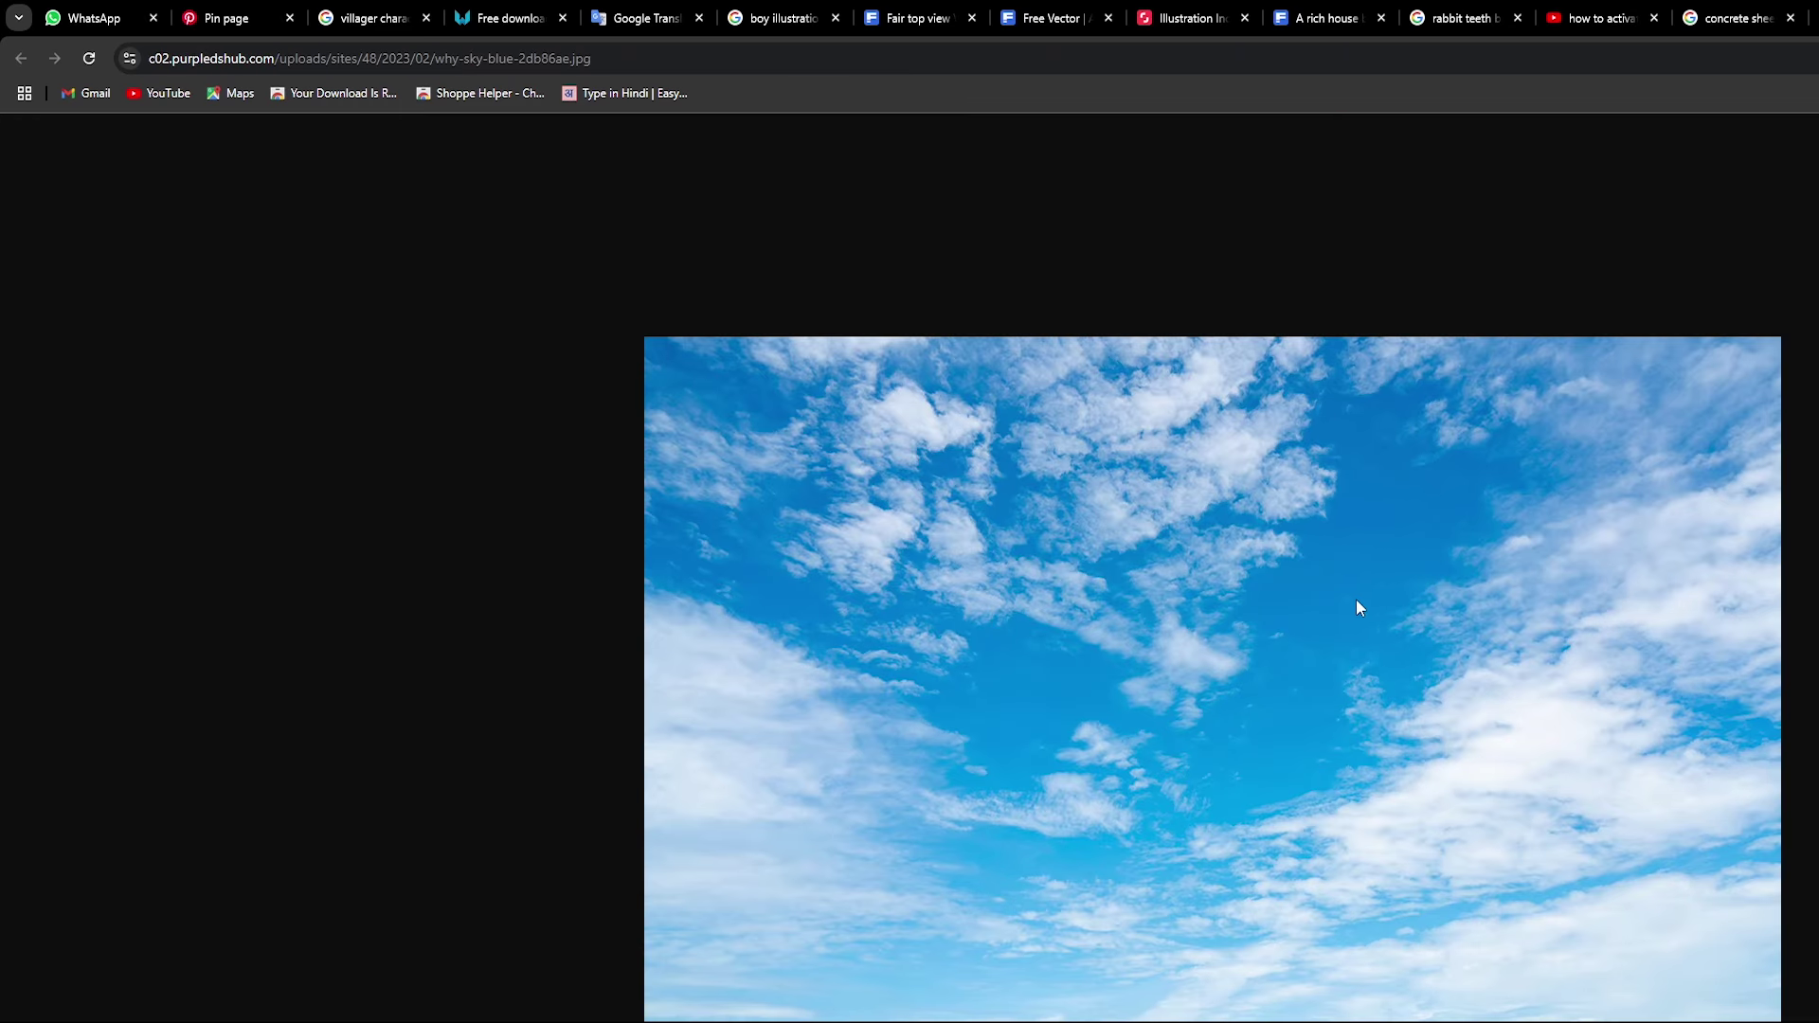
{"action": "right_click", "coordinate": [1359, 606]}
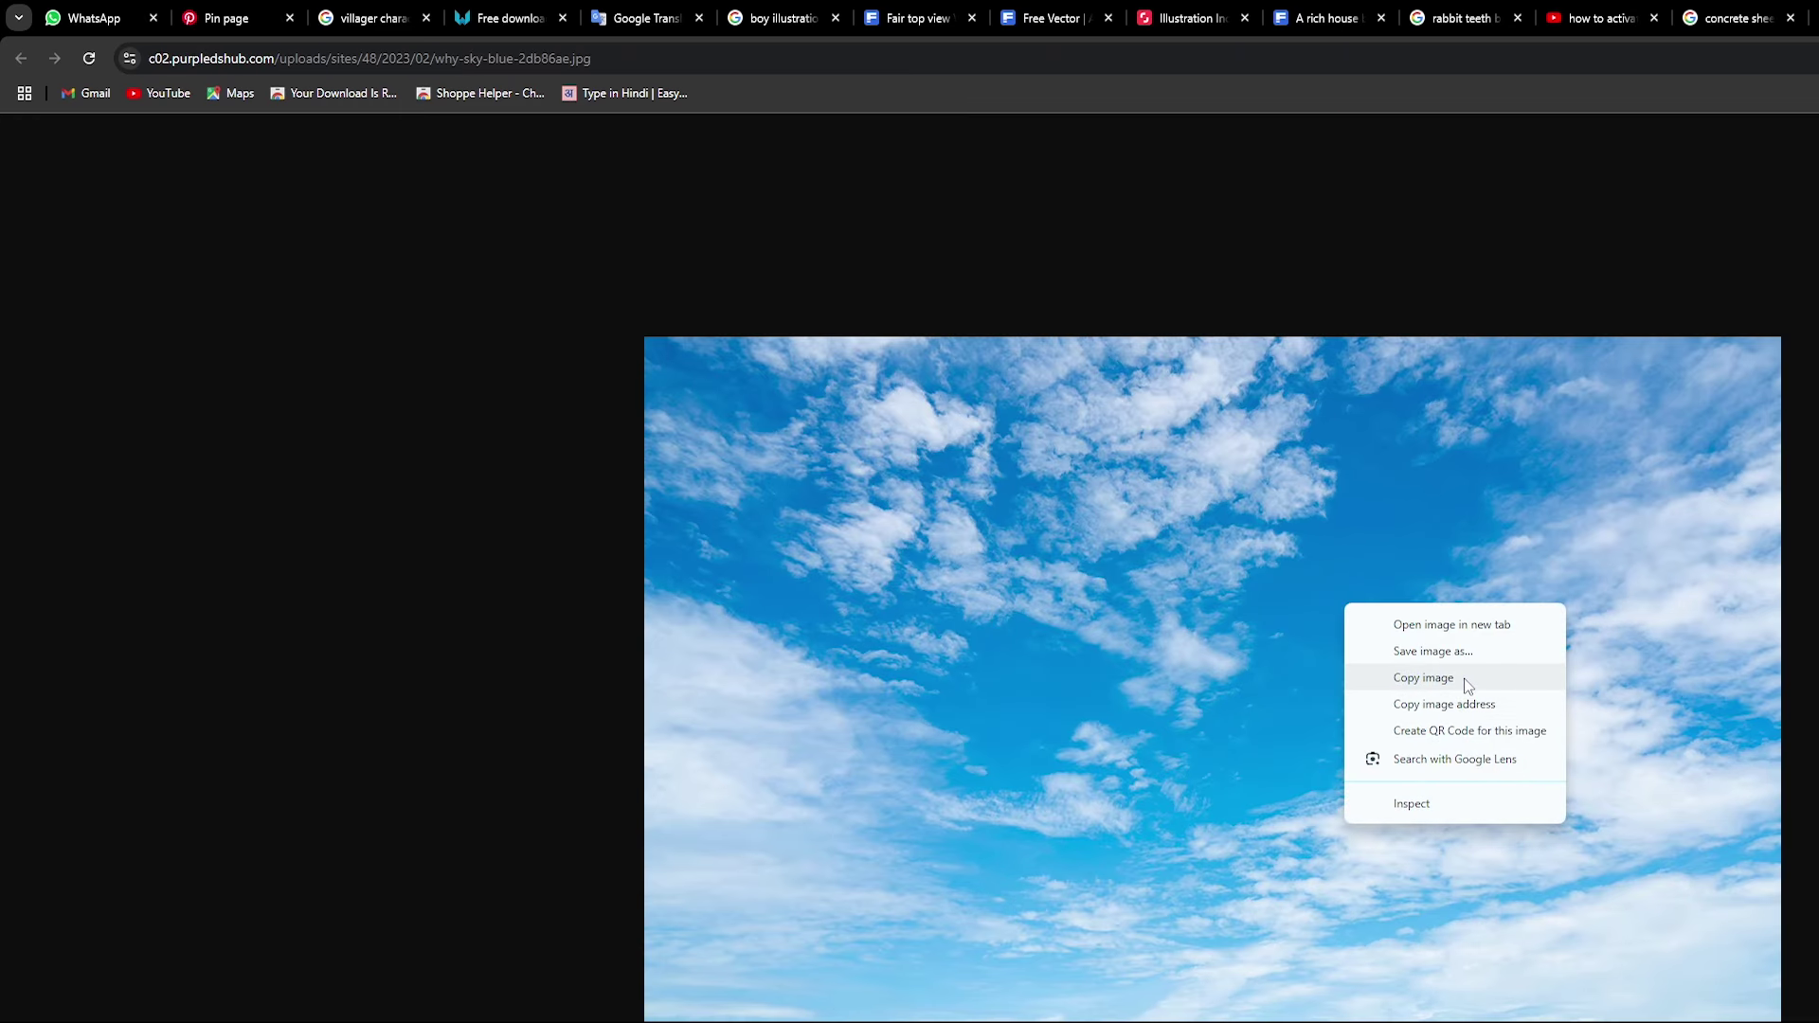
{"action": "left_click", "coordinate": [1459, 680]}
{"action": "key", "text": "alt+Tab"}
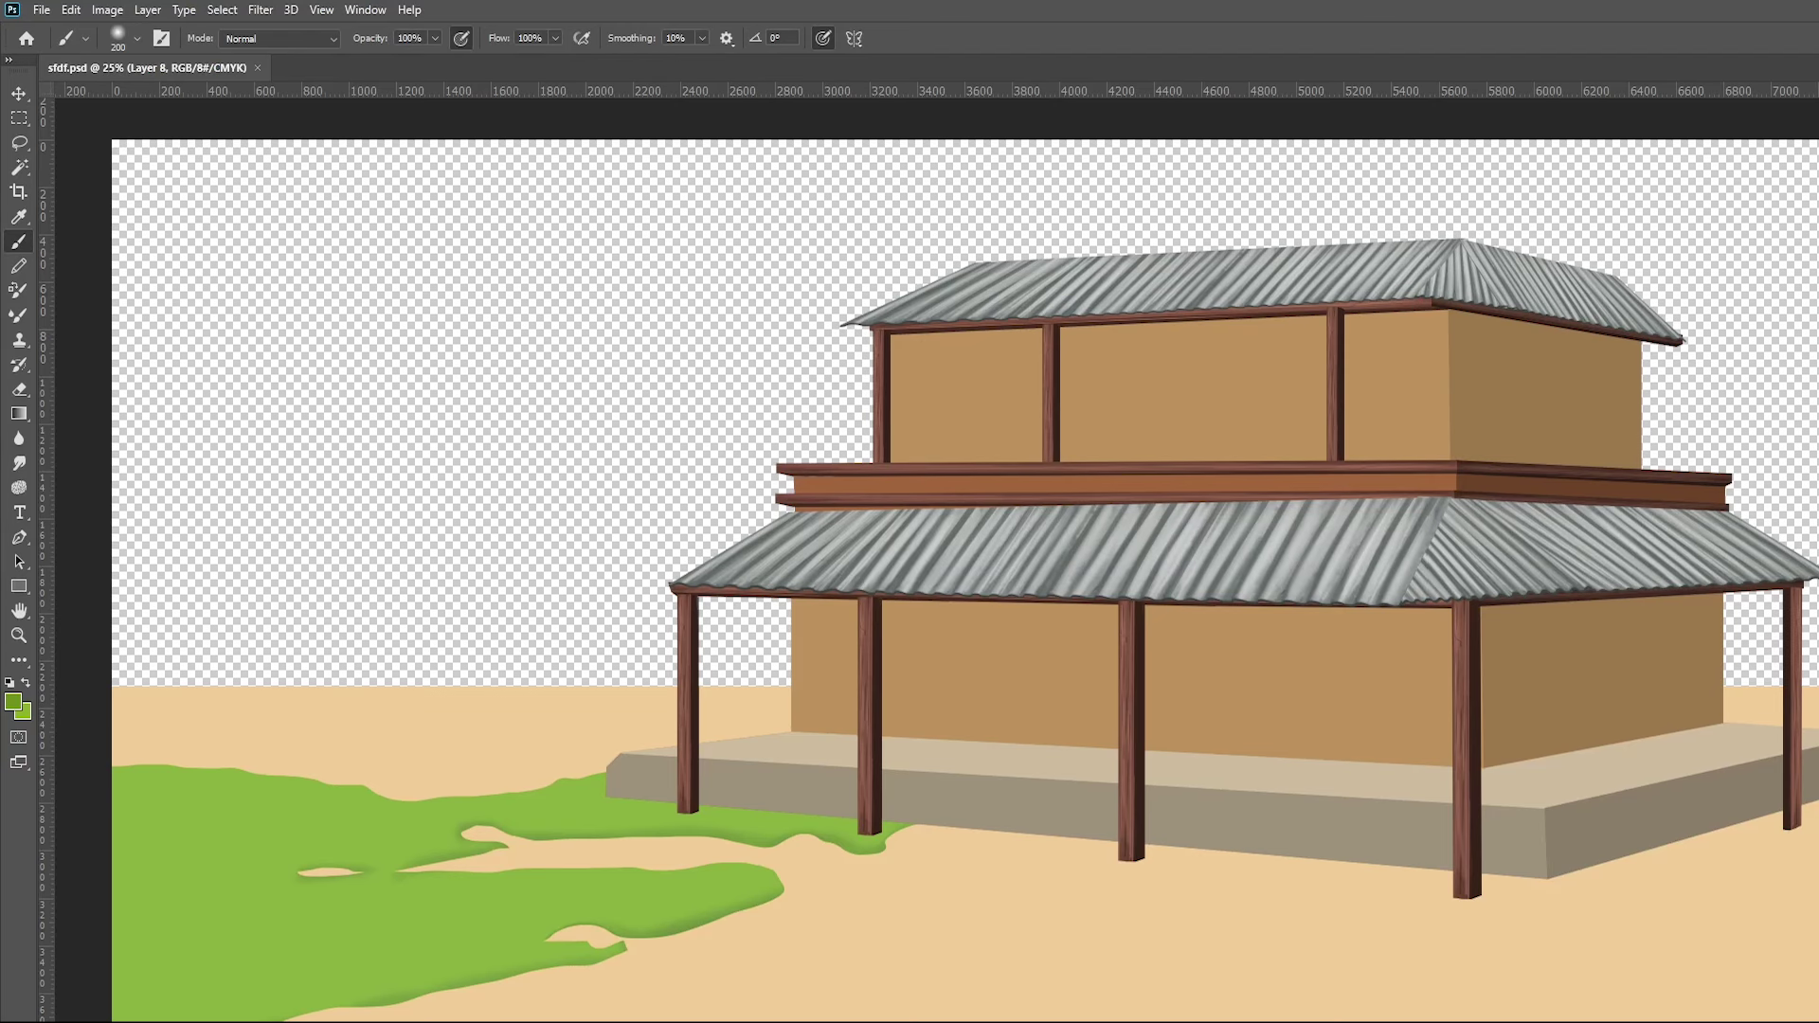
Paste the sky photo as a new layer, cancelling the Color Balance dialog
{"action": "key", "text": "ctrl+v"}
{"action": "key", "text": "ctrl+b"}
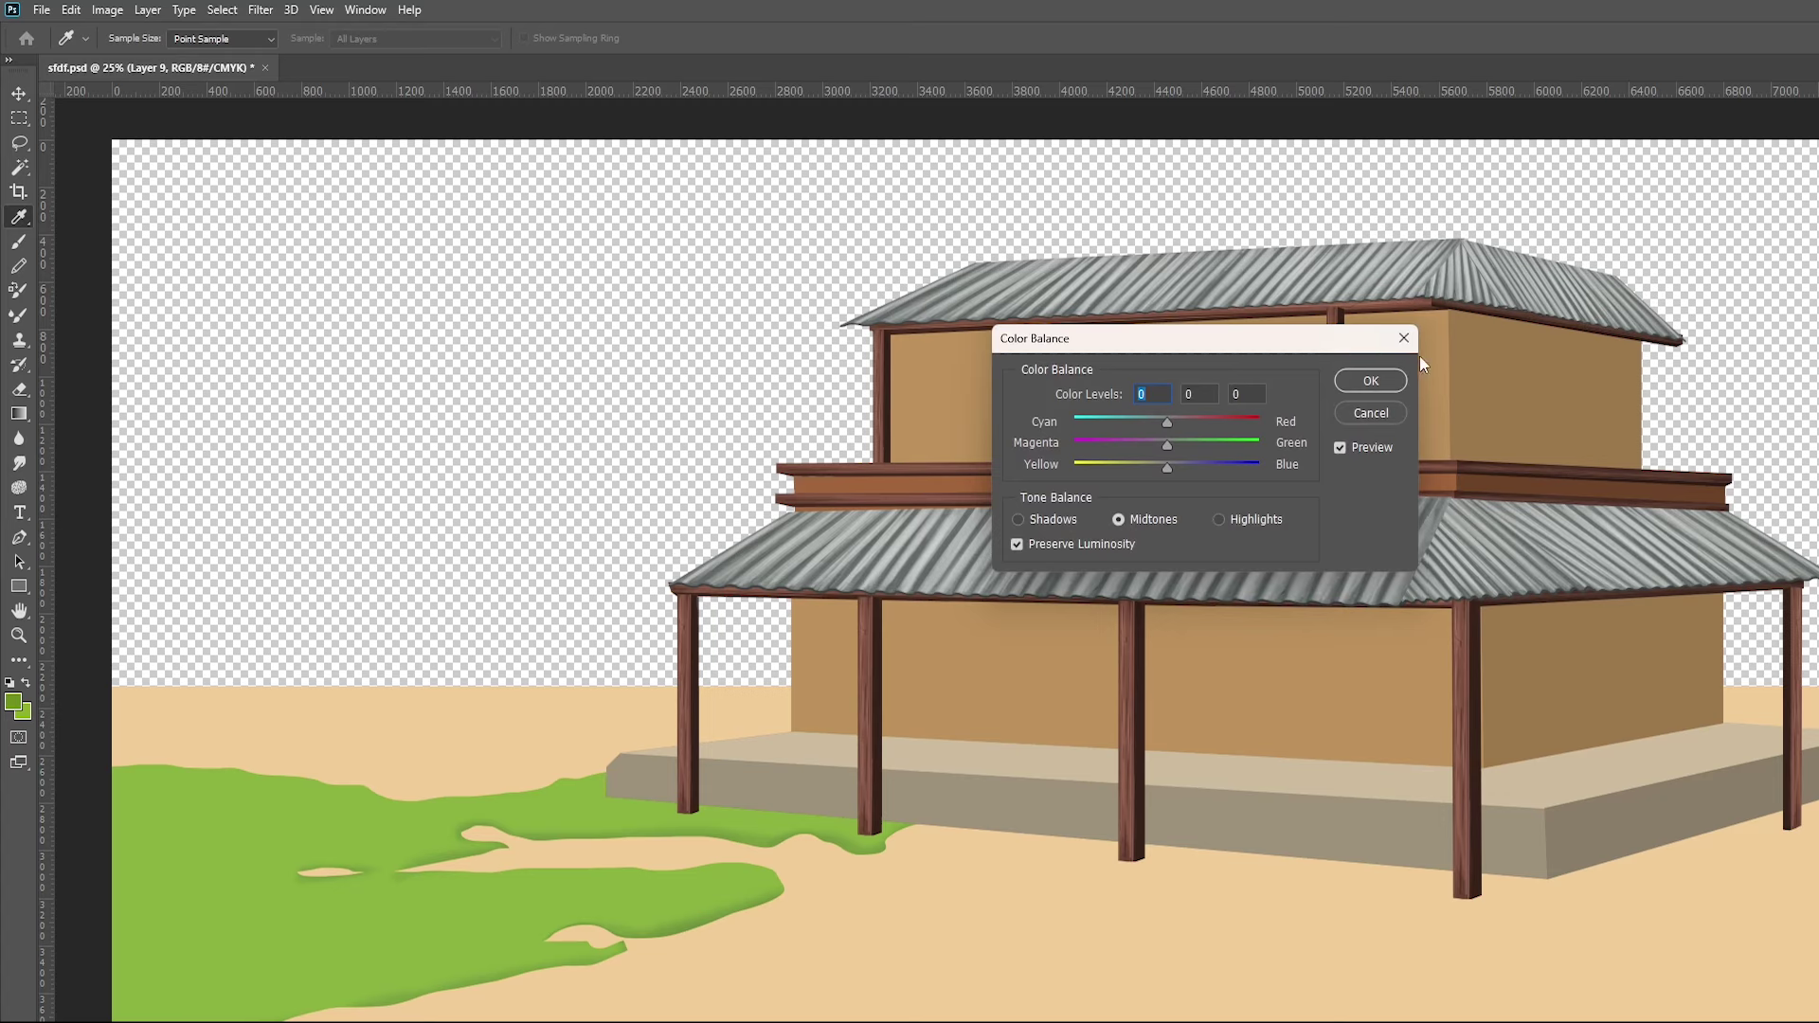
{"action": "left_click", "coordinate": [1403, 338]}
{"action": "key", "text": "b"}
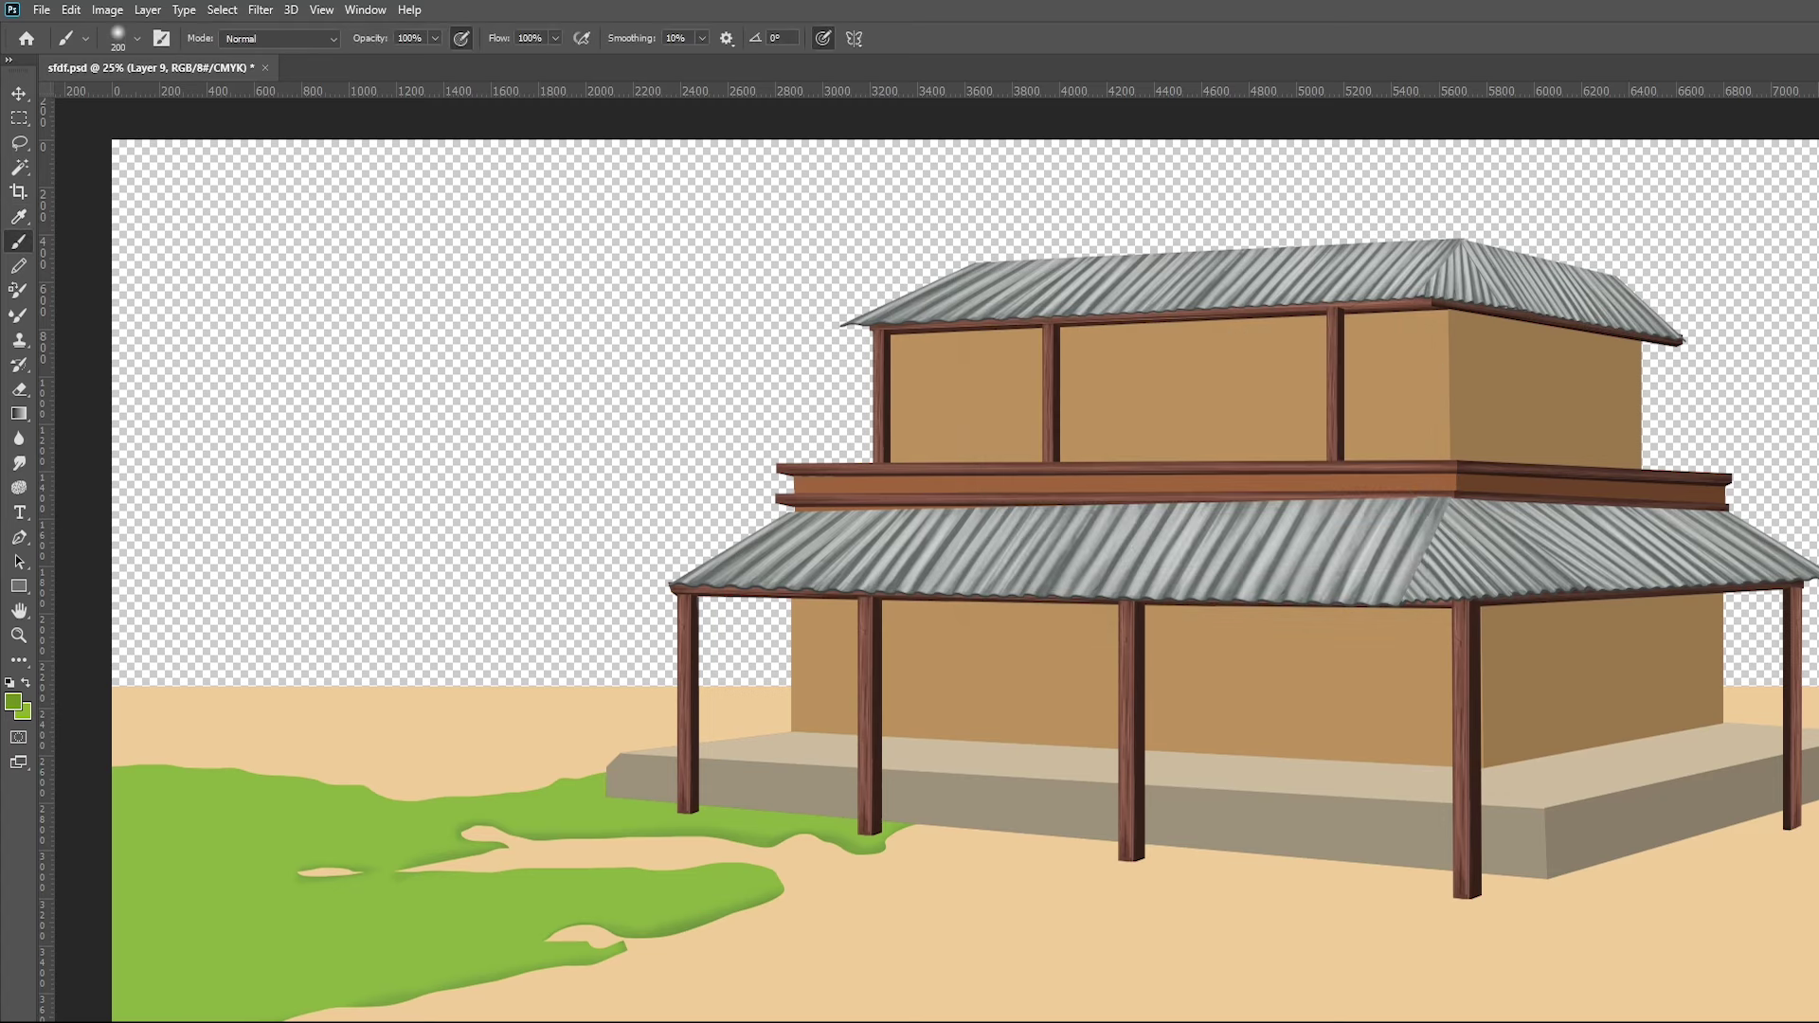
Scale the sky about five times to cover the canvas and shift it upward
{"action": "key", "text": "ctrl+t"}
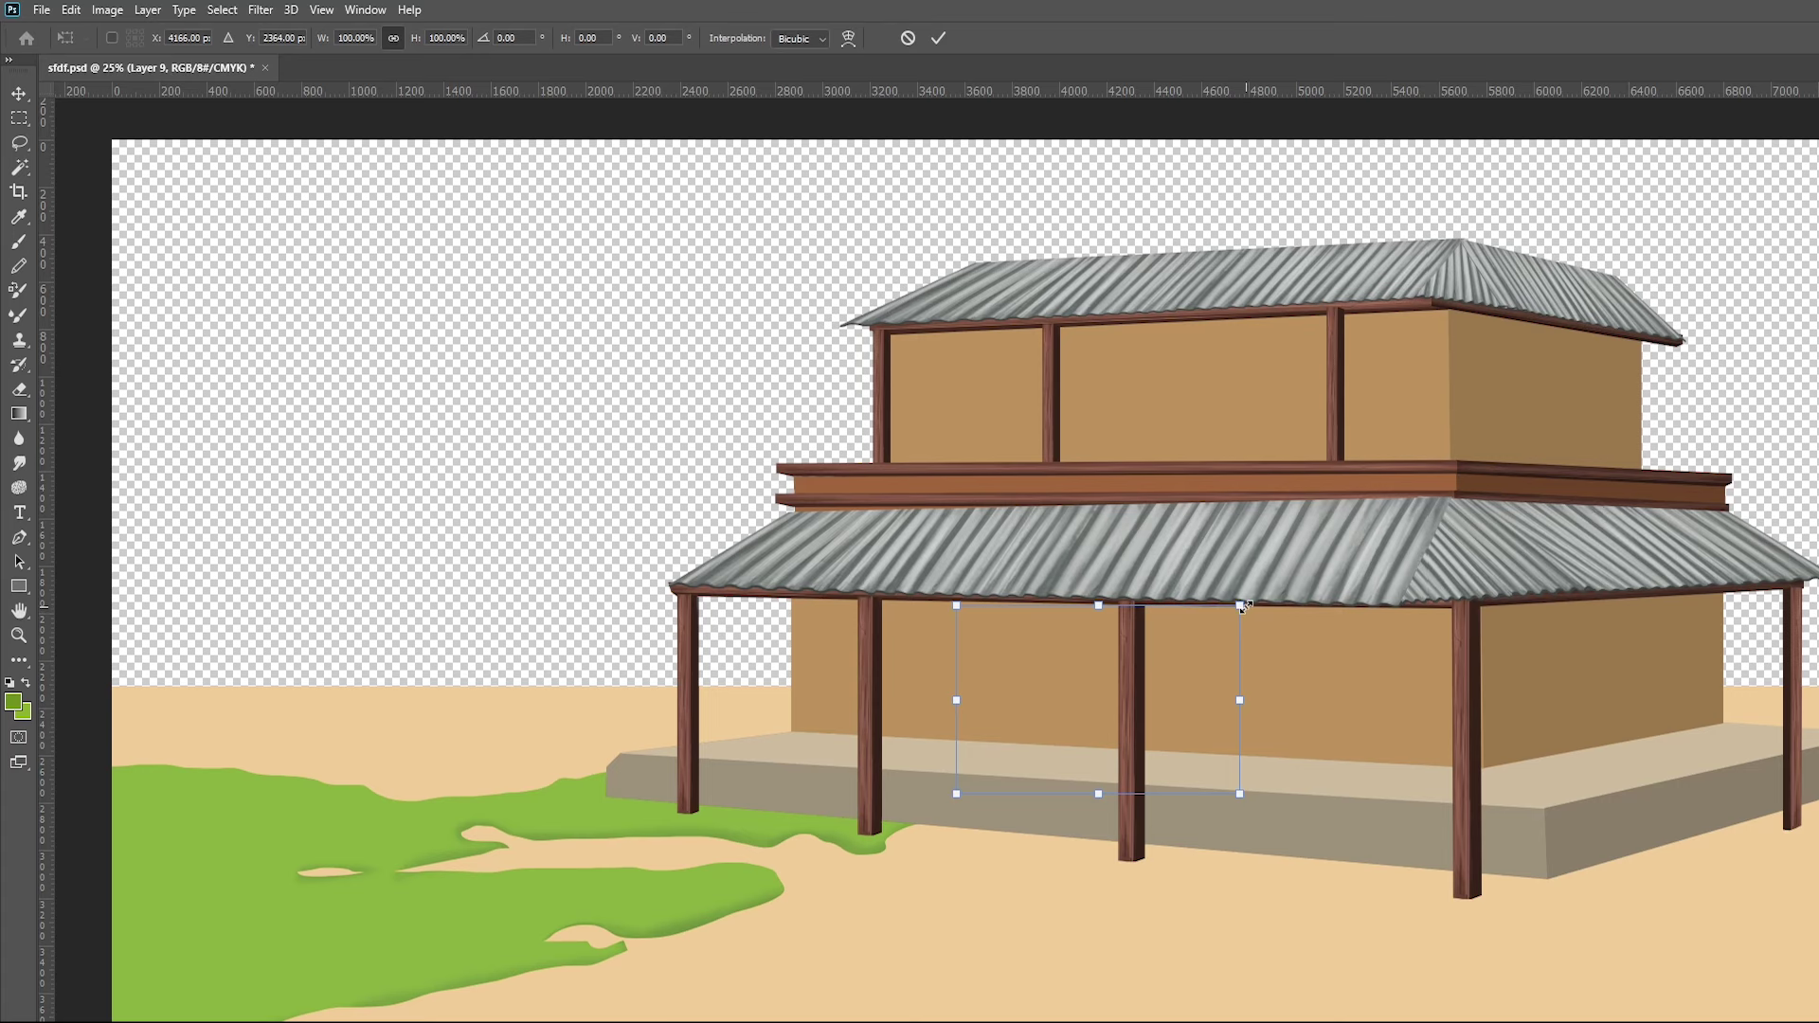
{"action": "left_click_drag", "start_coordinate": [1239, 604], "coordinate": [1818, 57]}
{"action": "left_click_drag", "start_coordinate": [1800, 445], "coordinate": [1179, 497]}
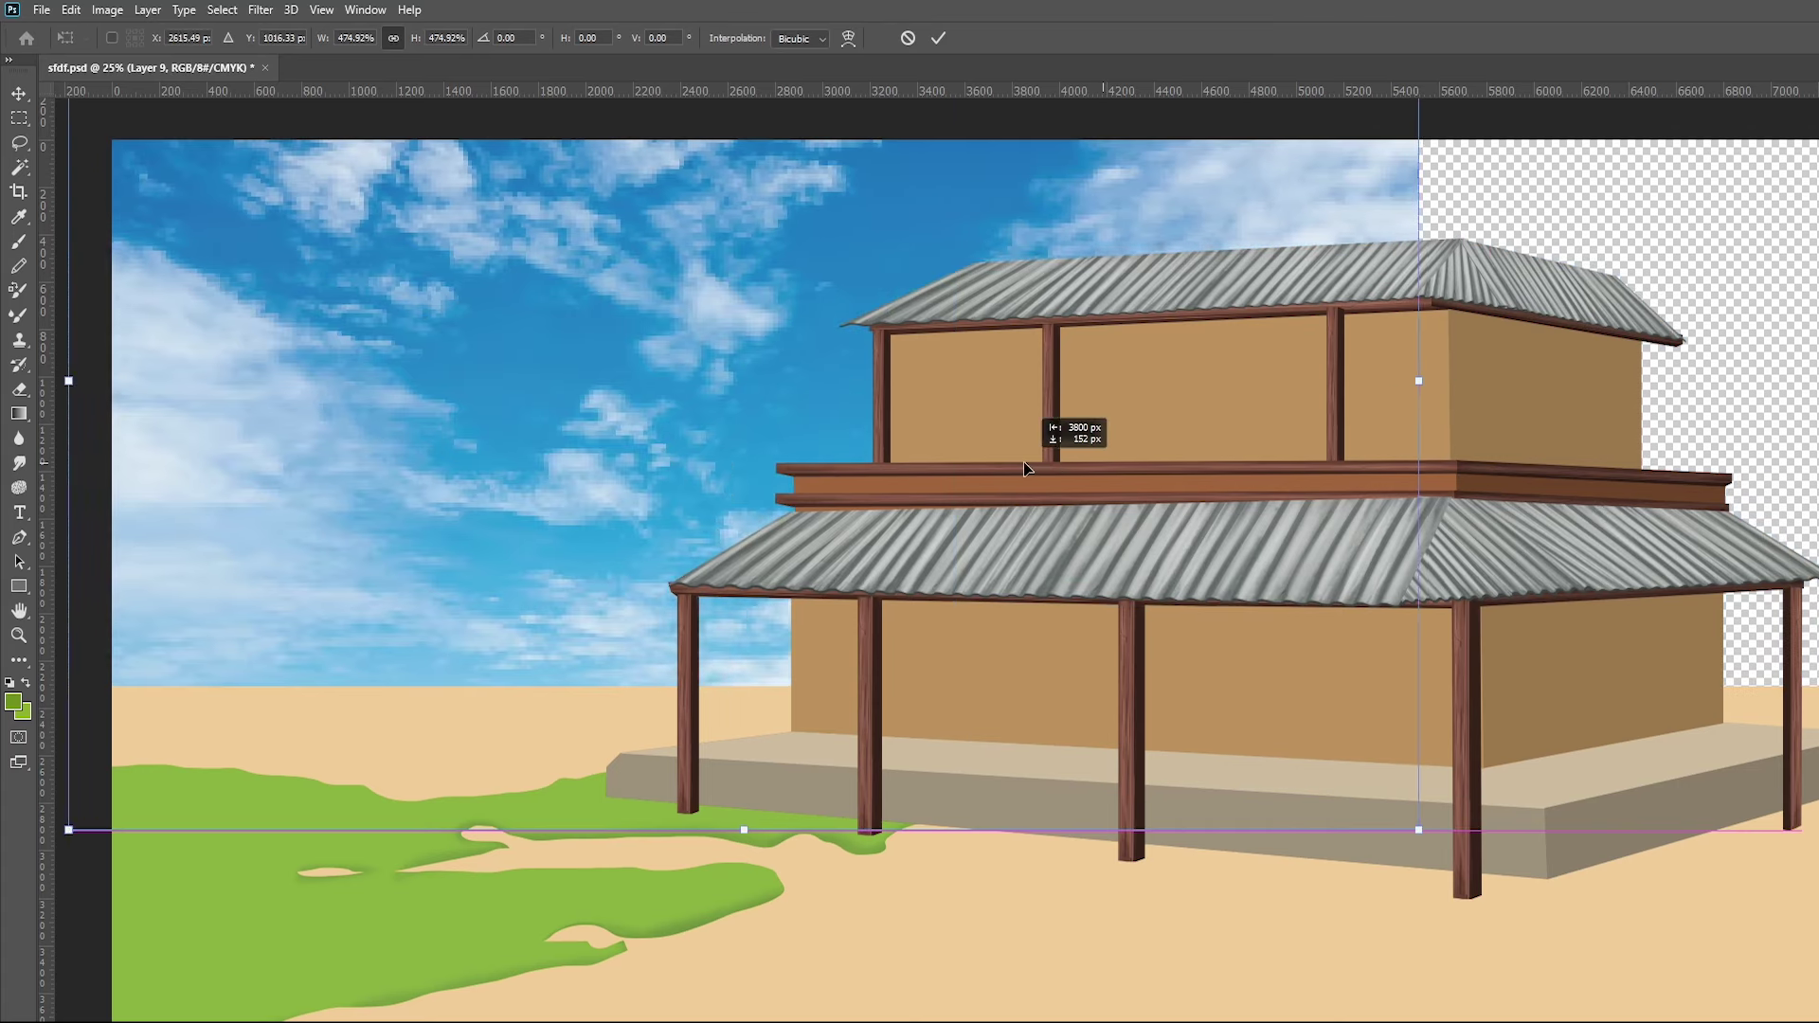
{"action": "left_click_drag", "start_coordinate": [1387, 424], "coordinate": [1374, 408]}
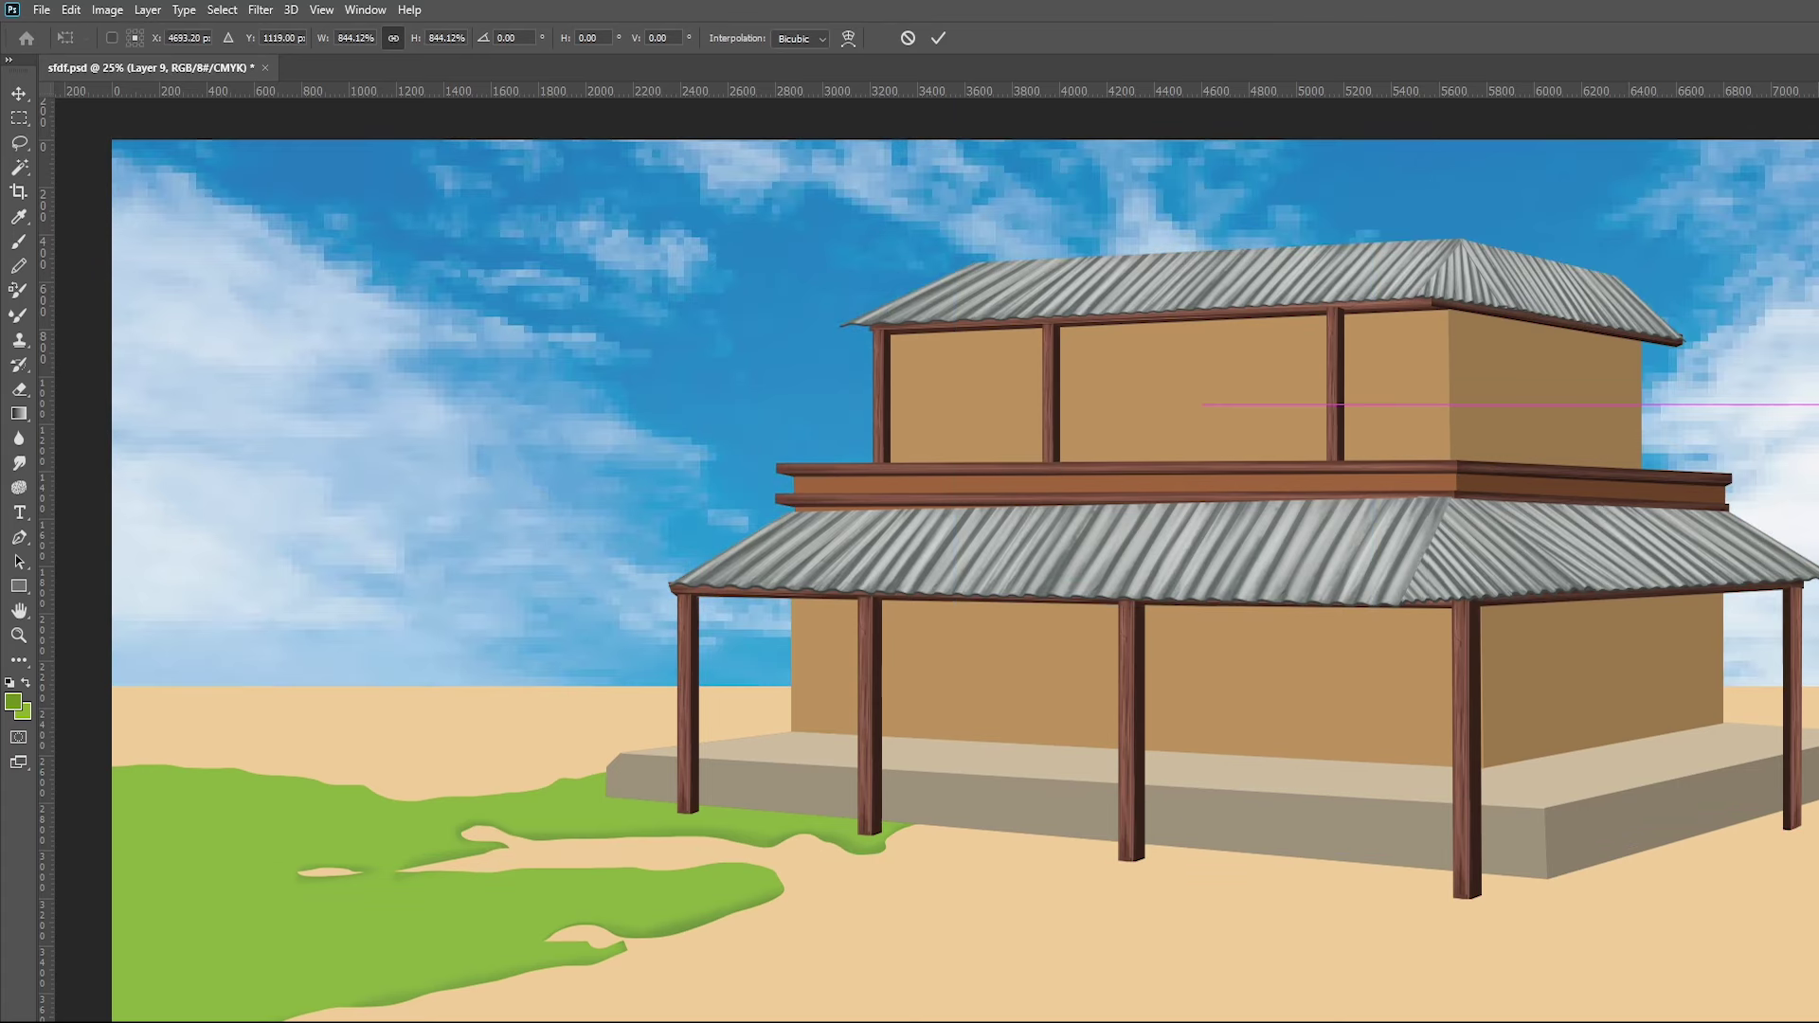
{"action": "key", "text": "Return"}
{"action": "key", "text": "b"}
{"action": "key", "text": "v"}
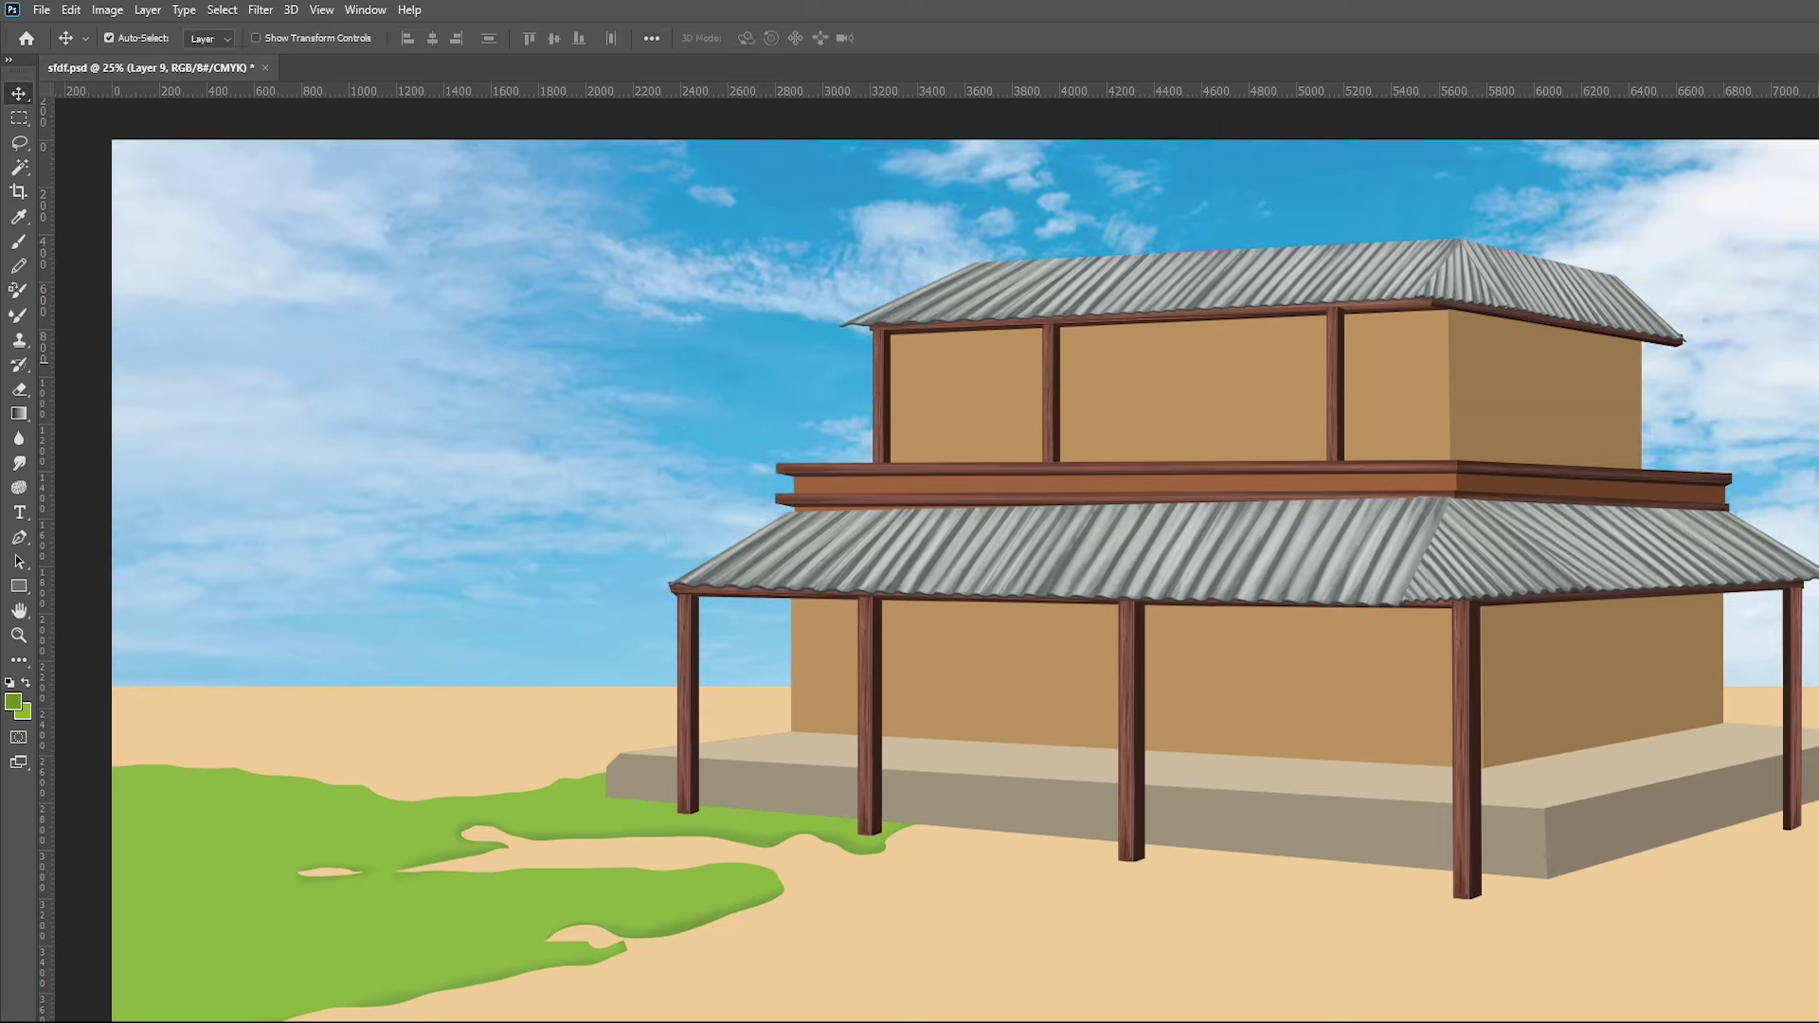
{"action": "left_click_drag", "start_coordinate": [948, 568], "coordinate": [948, 440]}
{"action": "key", "text": "ctrl+minus"}
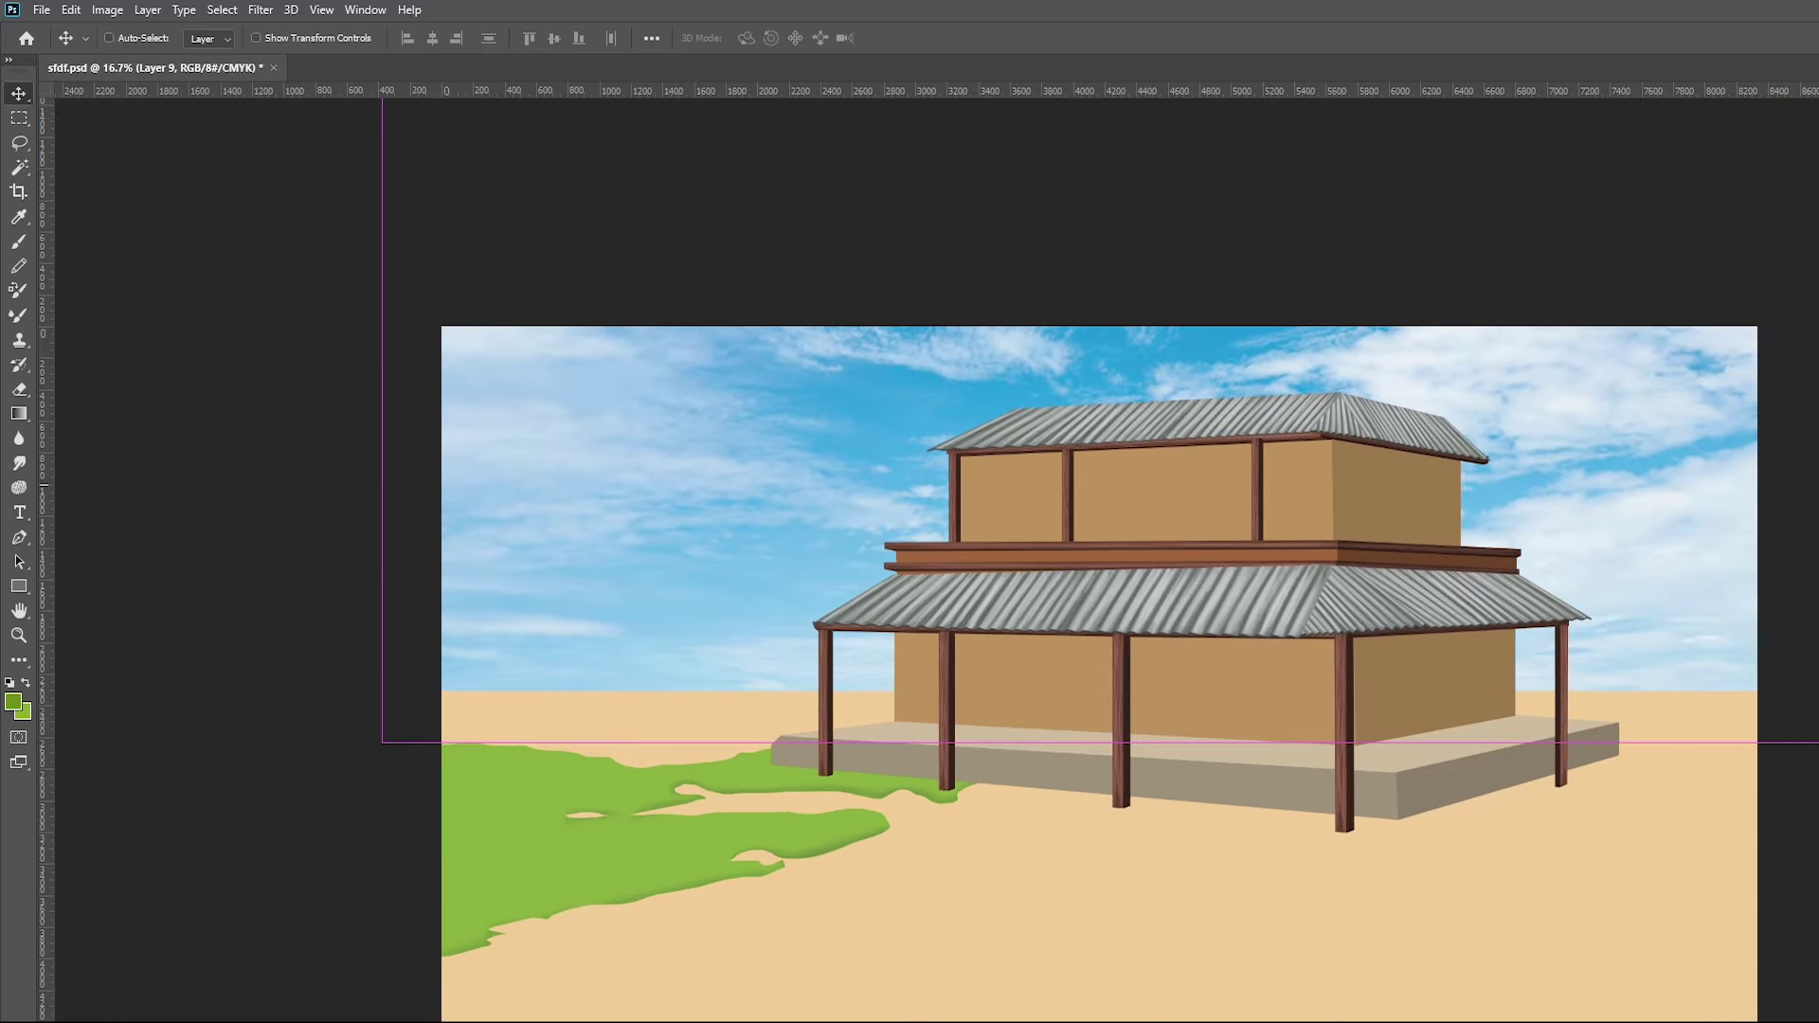
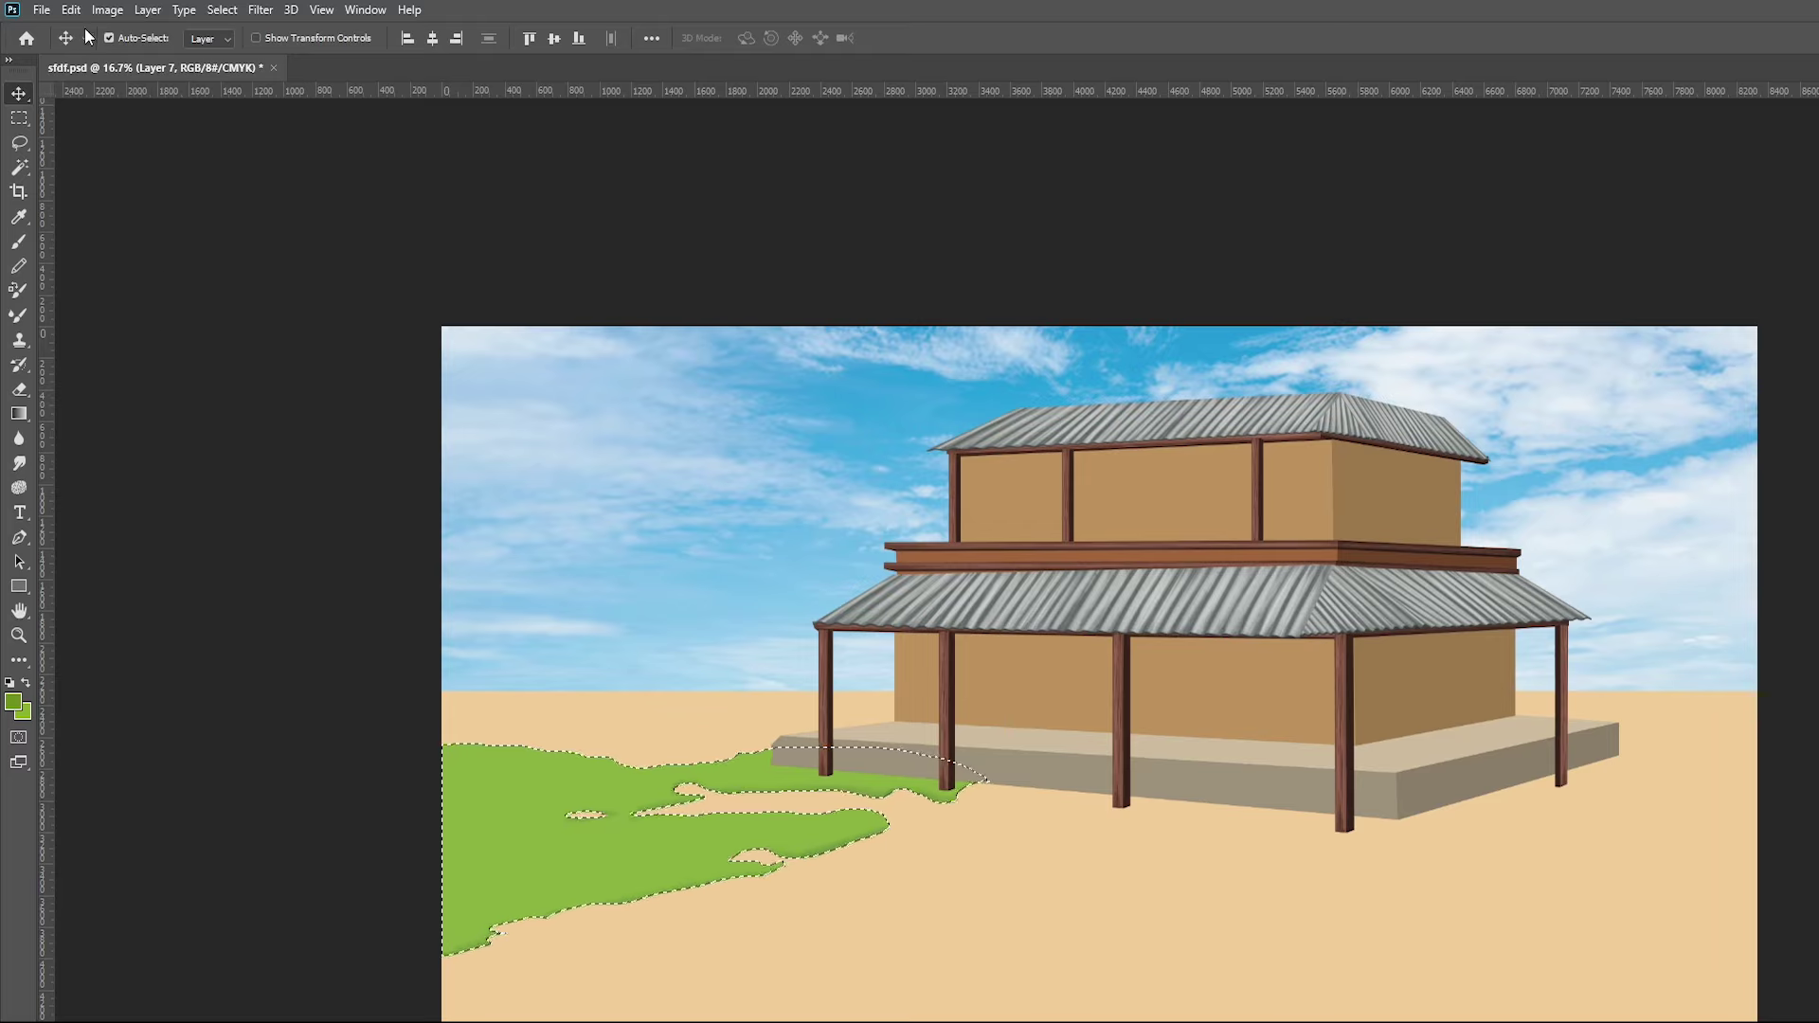
Shade the left grass with darker green using a 1700 px brush at 59% opacity
{"action": "key", "text": "b"}
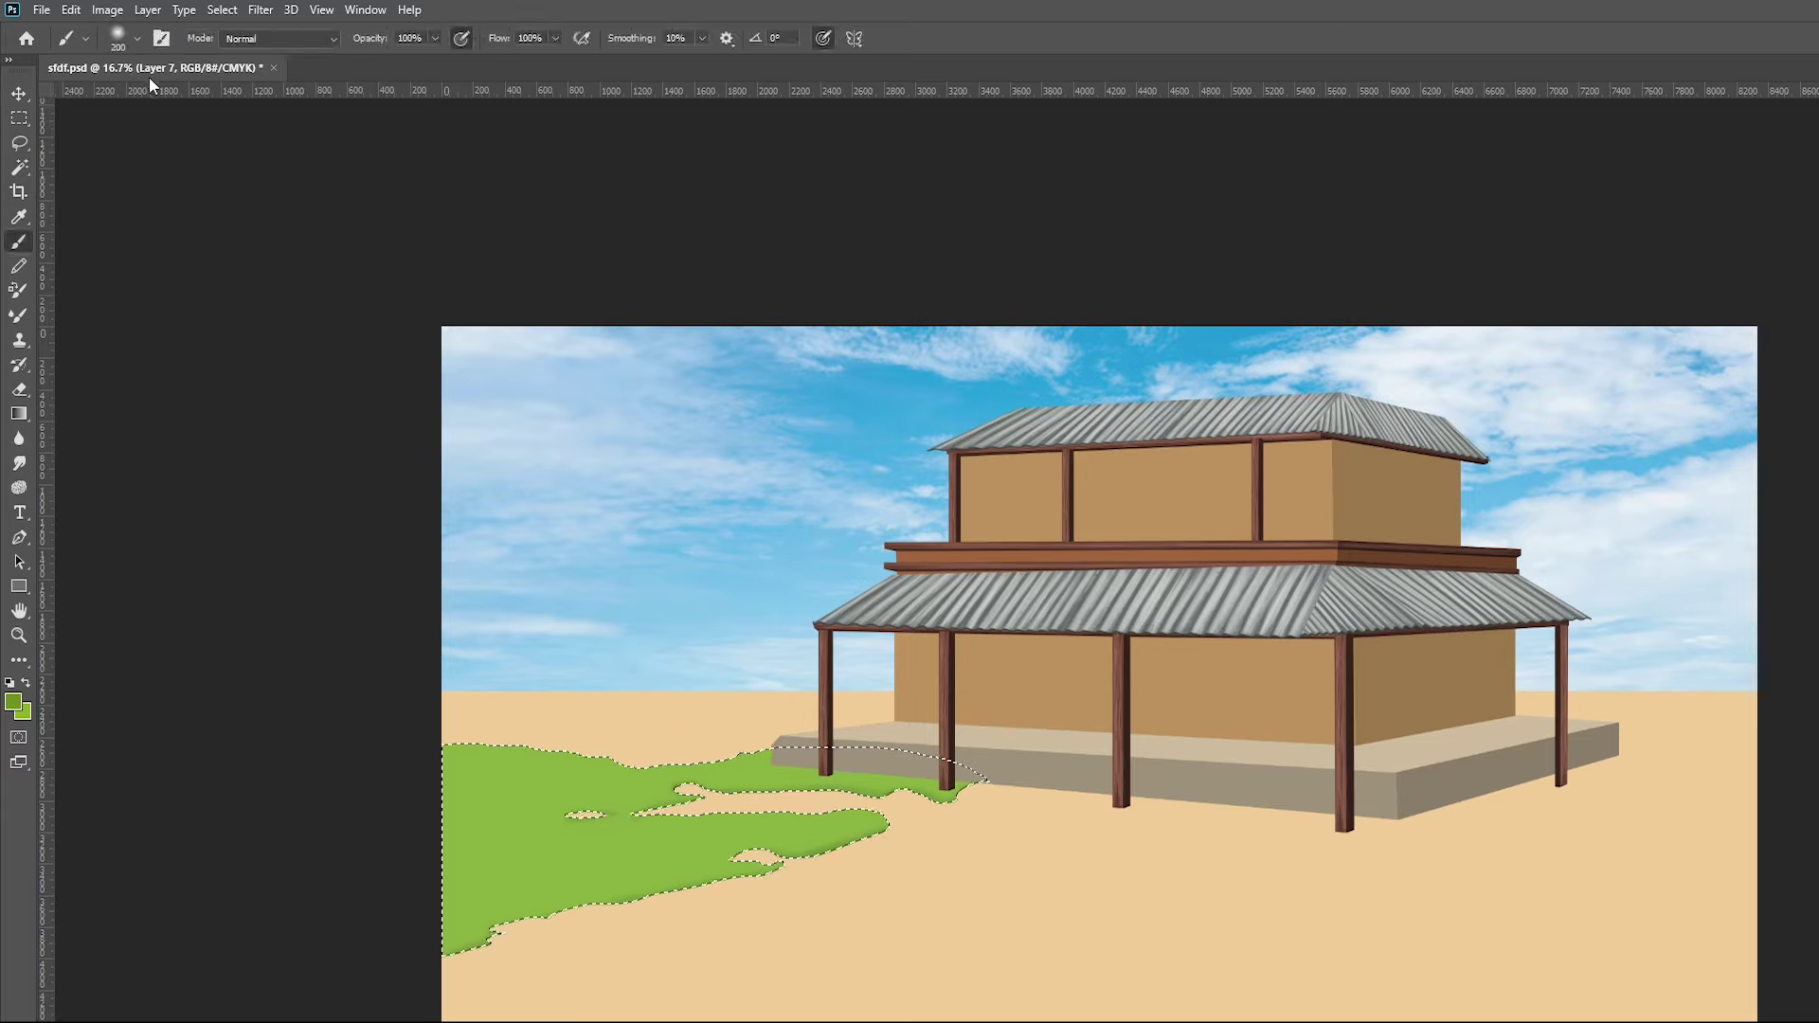
{"action": "key", "text": "i"}
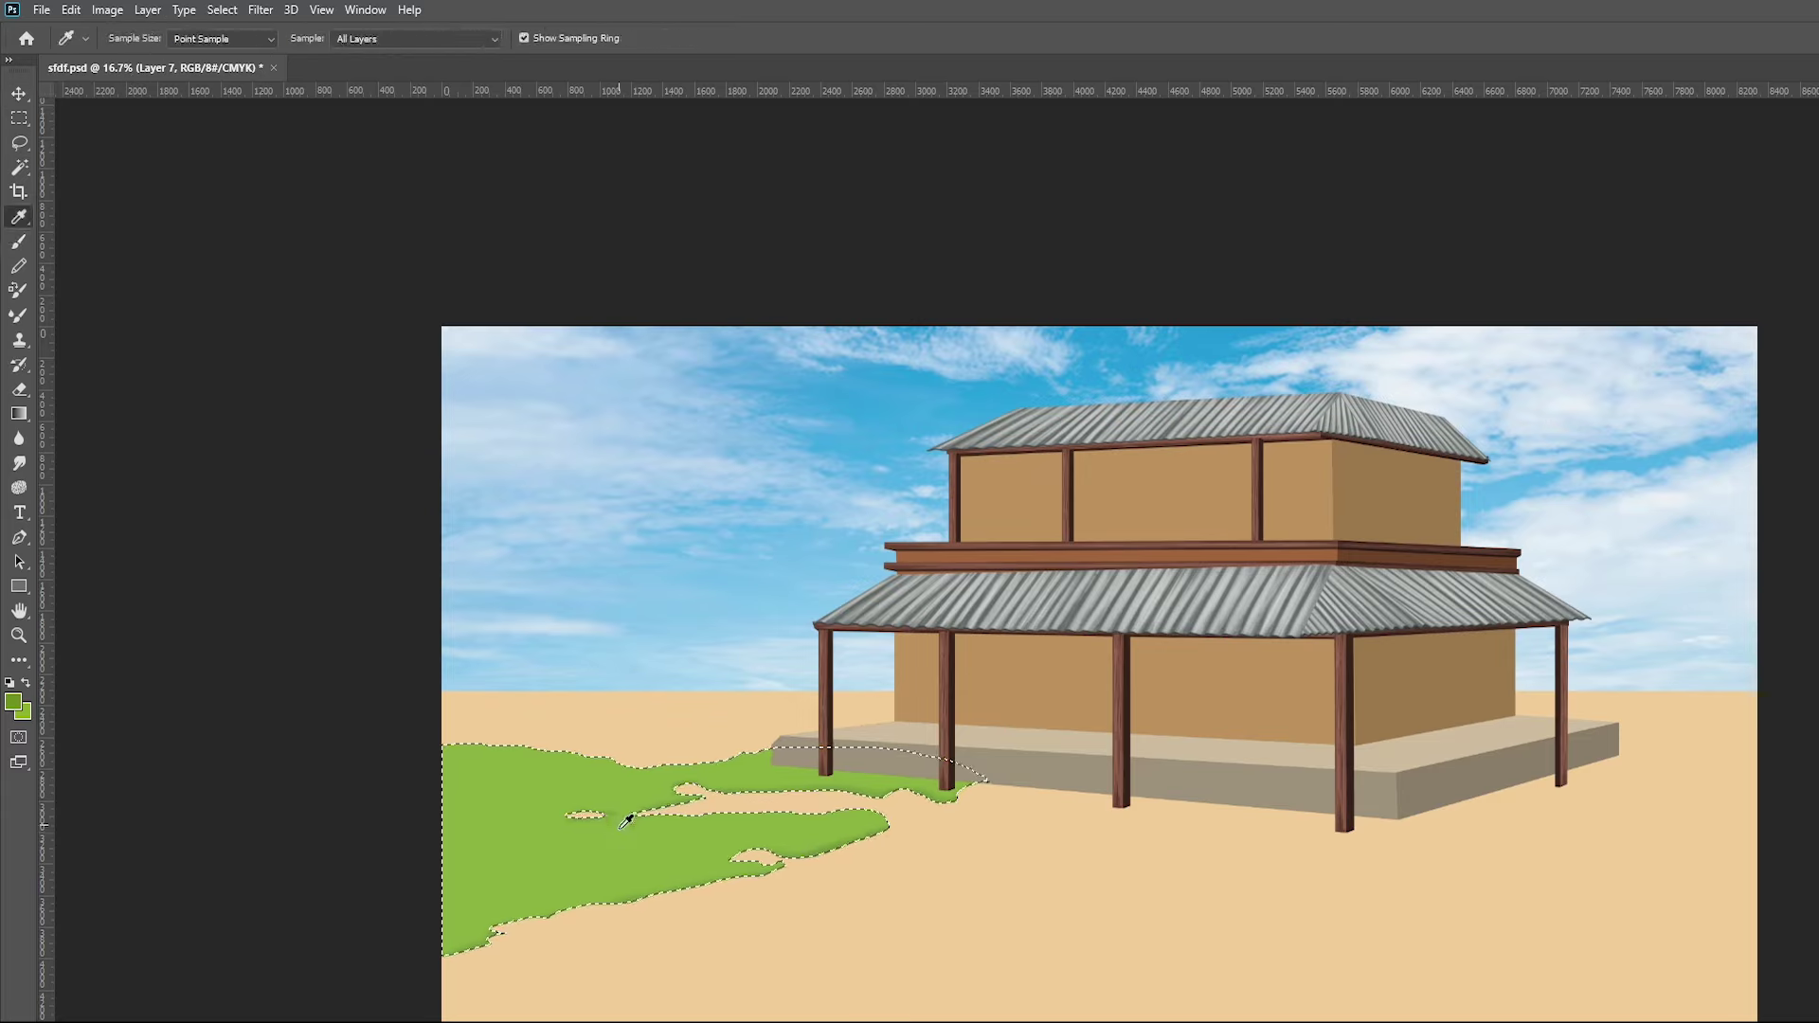
{"action": "left_click", "coordinate": [16, 703]}
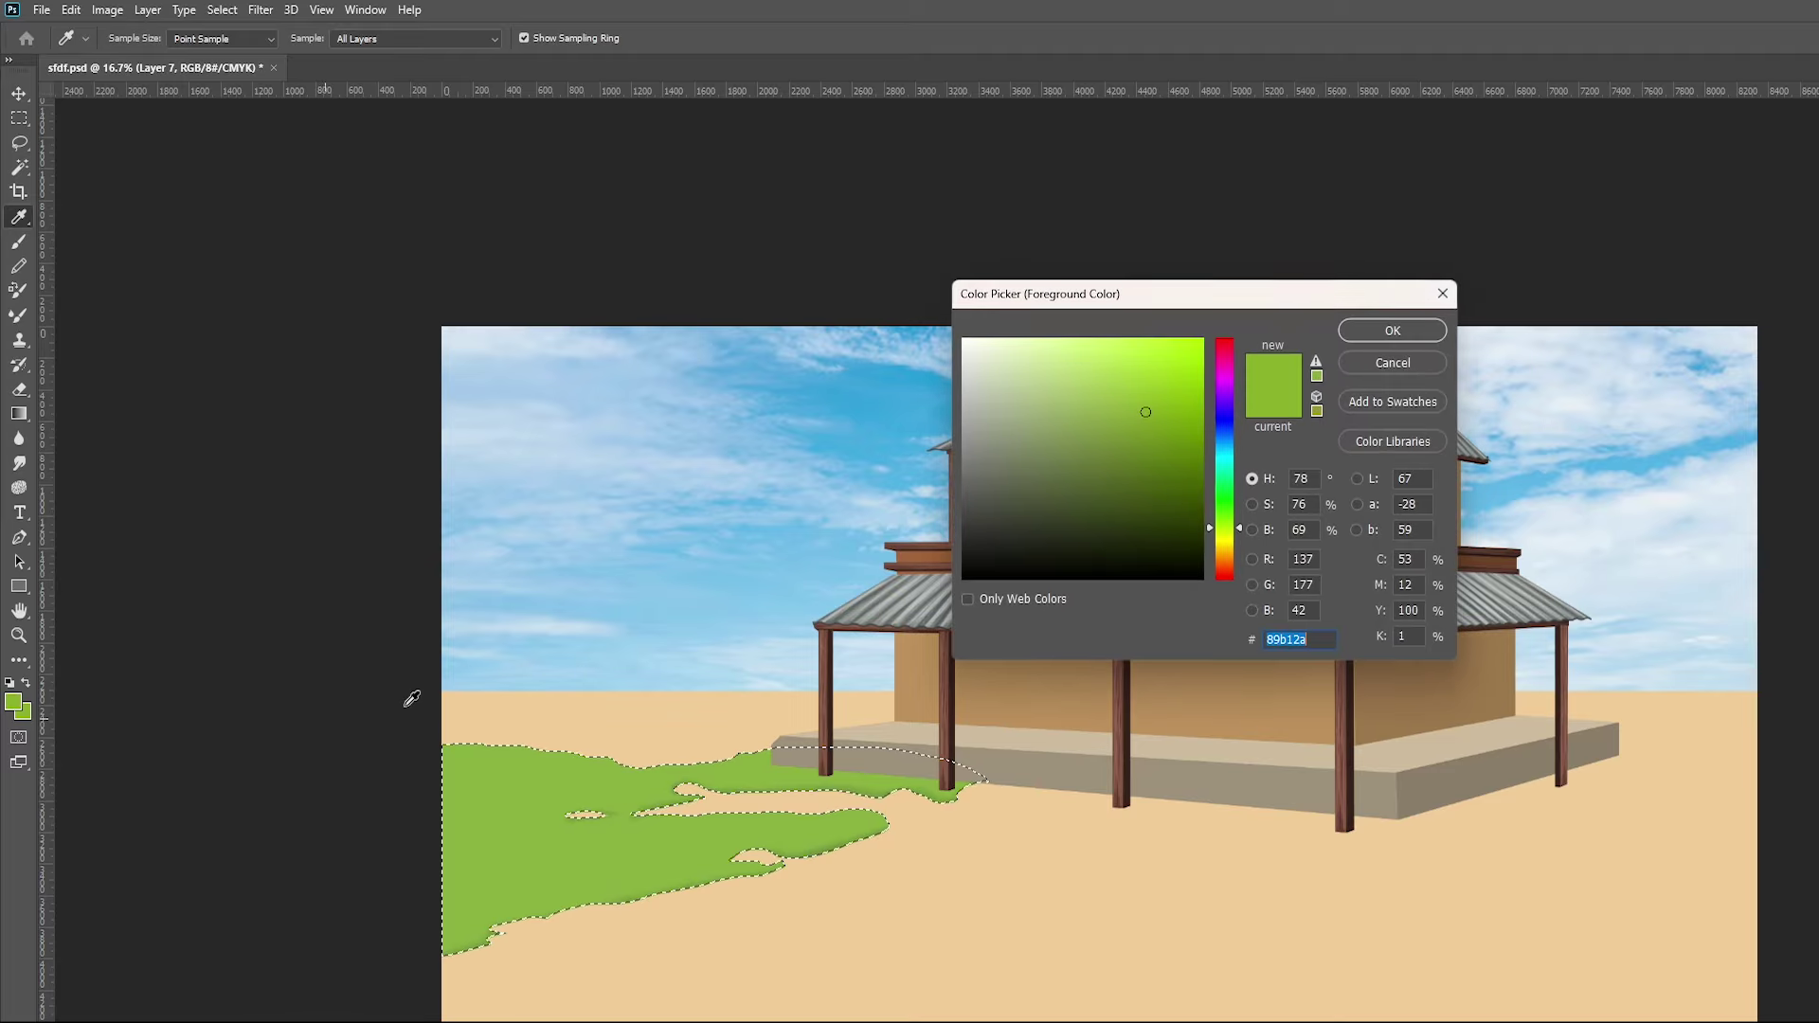
{"action": "left_click", "coordinate": [1136, 471]}
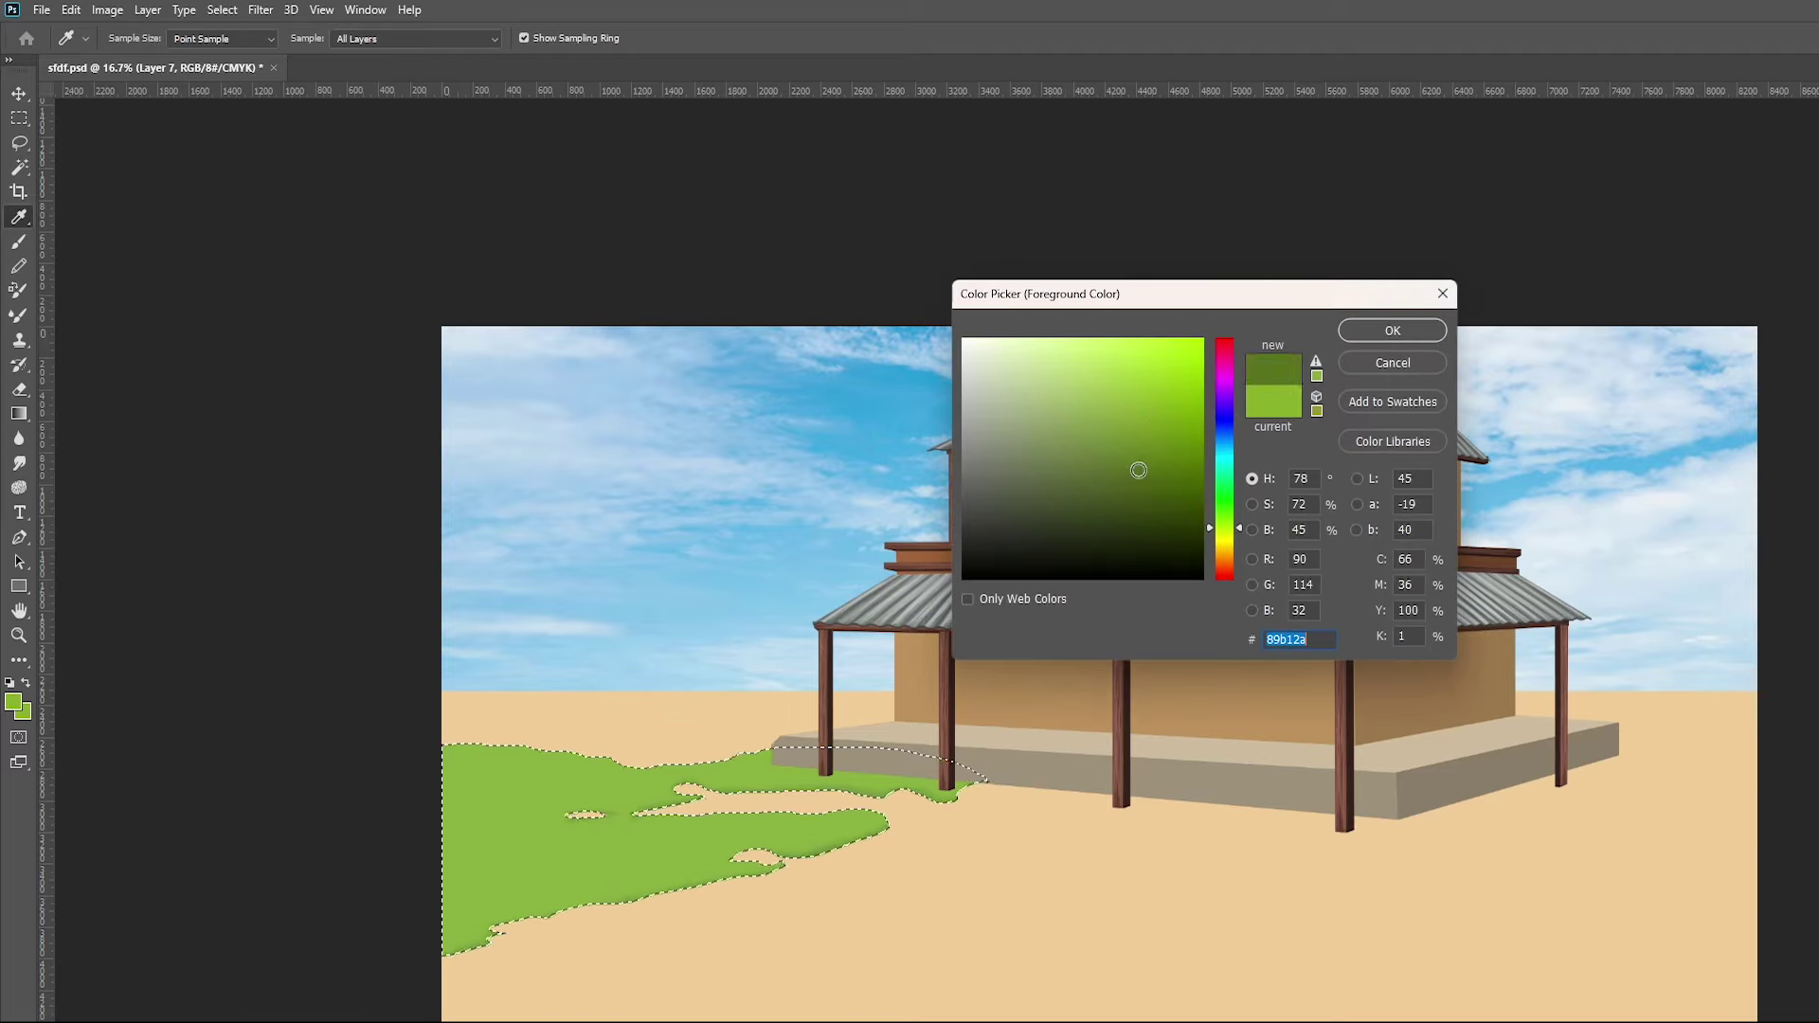
{"action": "left_click", "coordinate": [1392, 331]}
{"action": "key", "text": "b"}
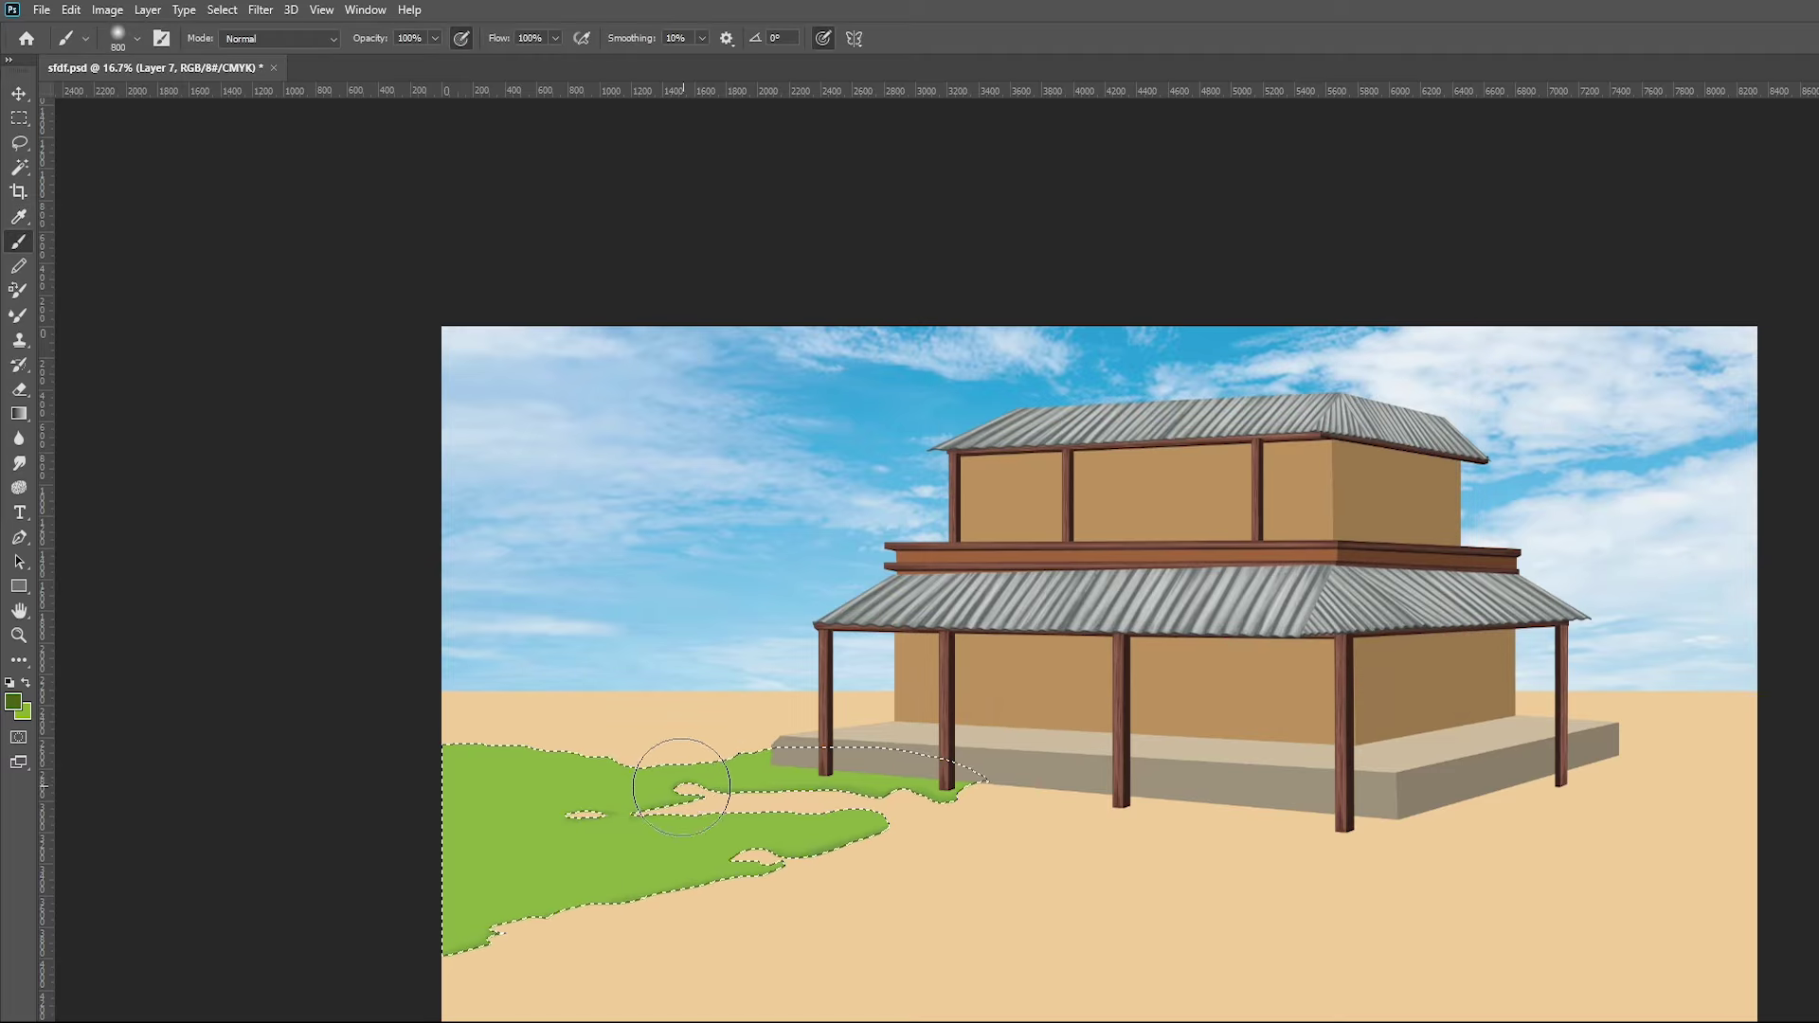
{"action": "key", "text": "bracketright"}
{"action": "key", "text": "bracketright"}
{"action": "key", "text": "bracketright"}
{"action": "key", "text": "bracketright"}
{"action": "key", "text": "bracketright"}
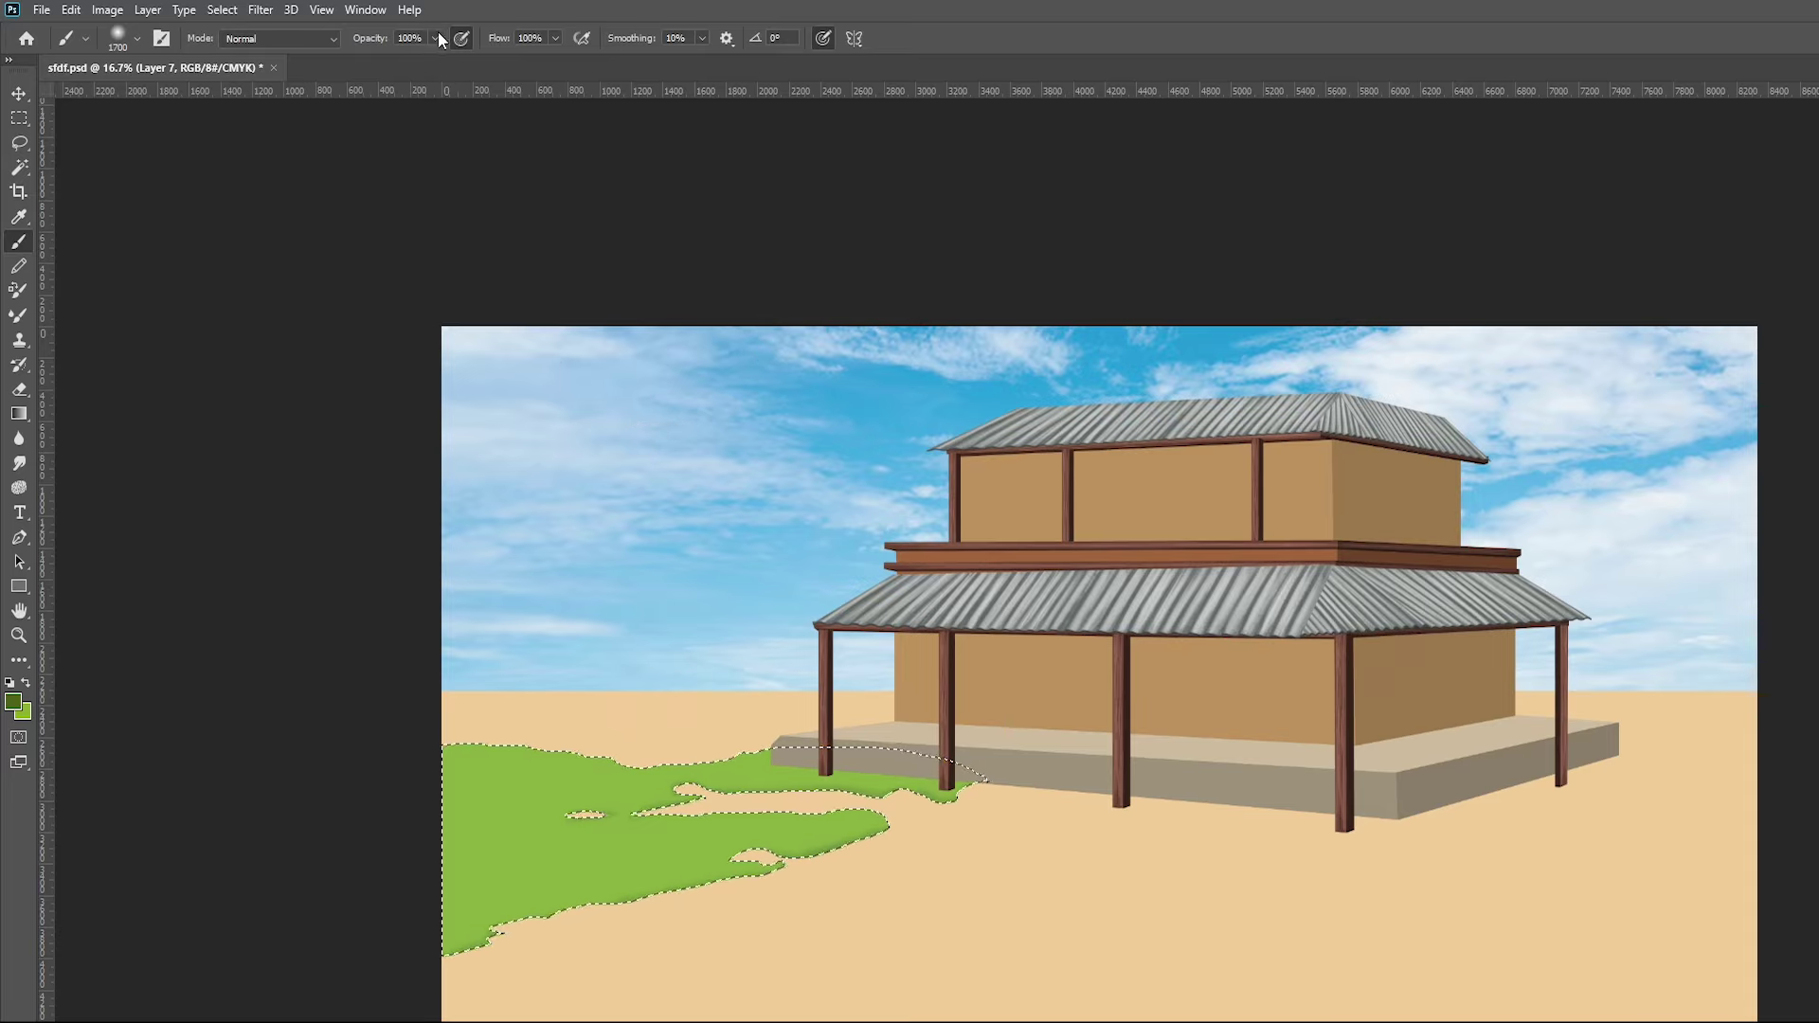
{"action": "left_click", "coordinate": [400, 61]}
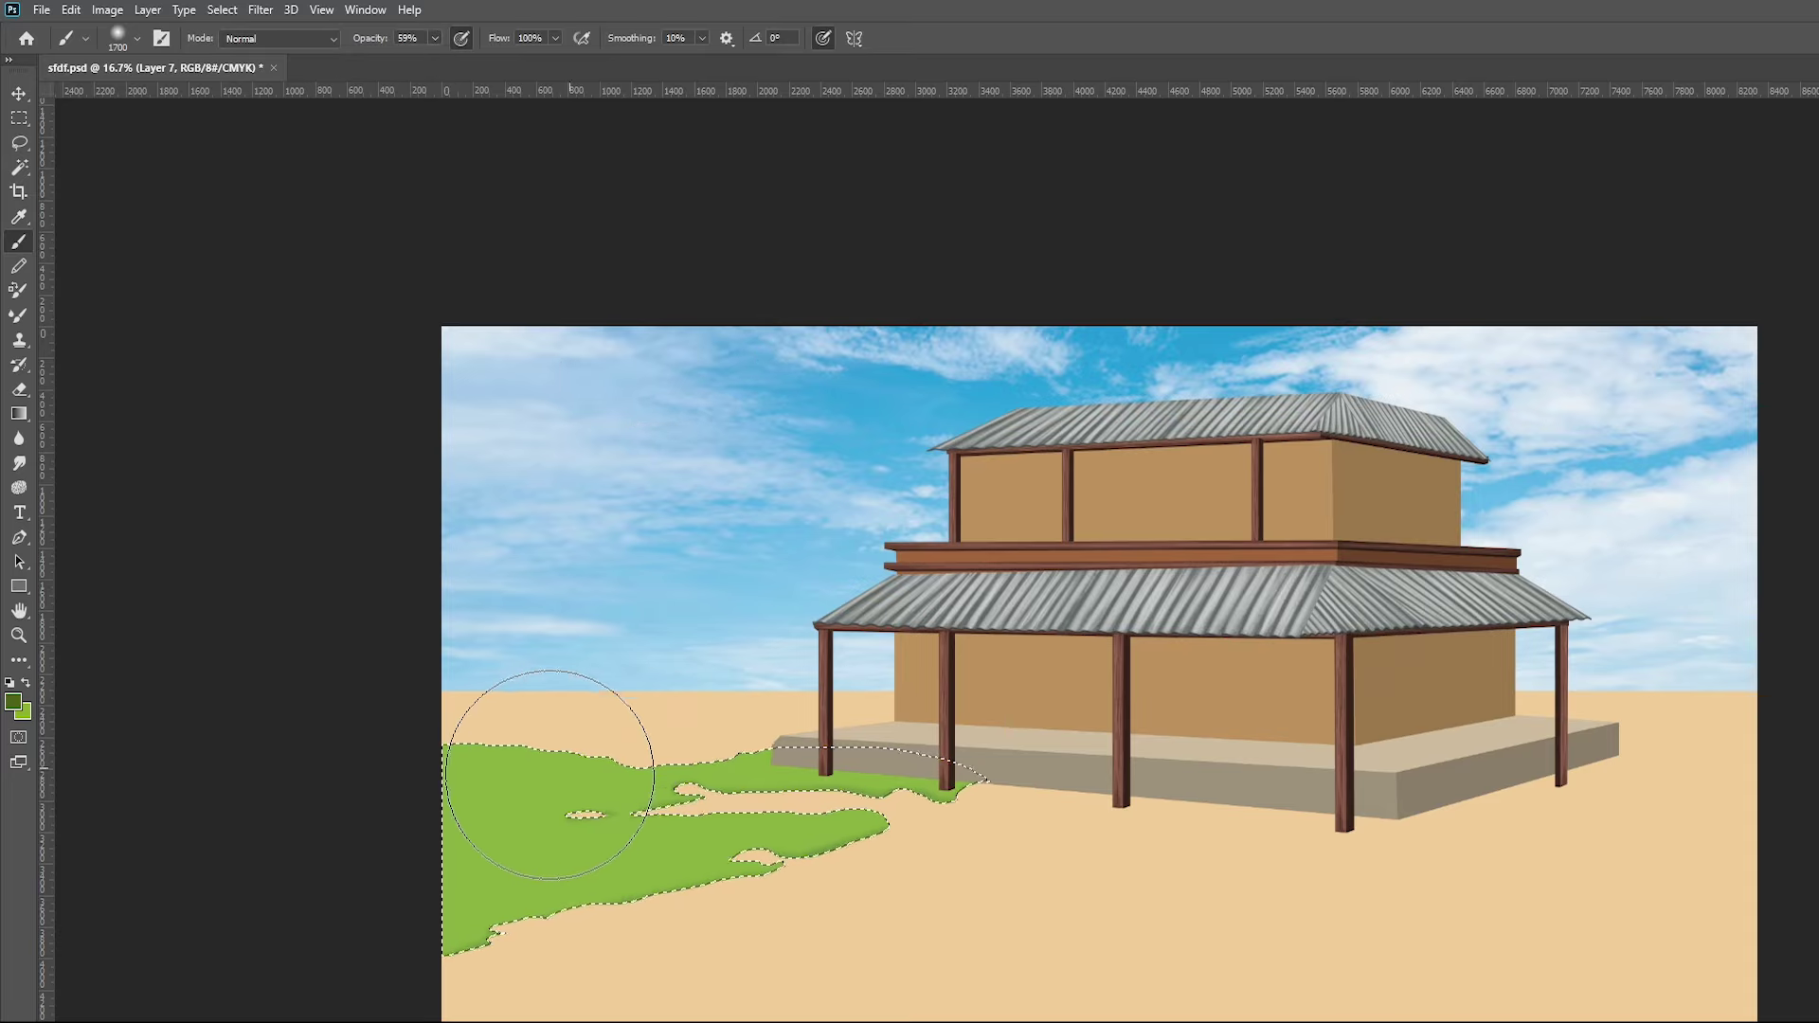
{"action": "left_click_drag", "start_coordinate": [548, 777], "coordinate": [427, 792]}
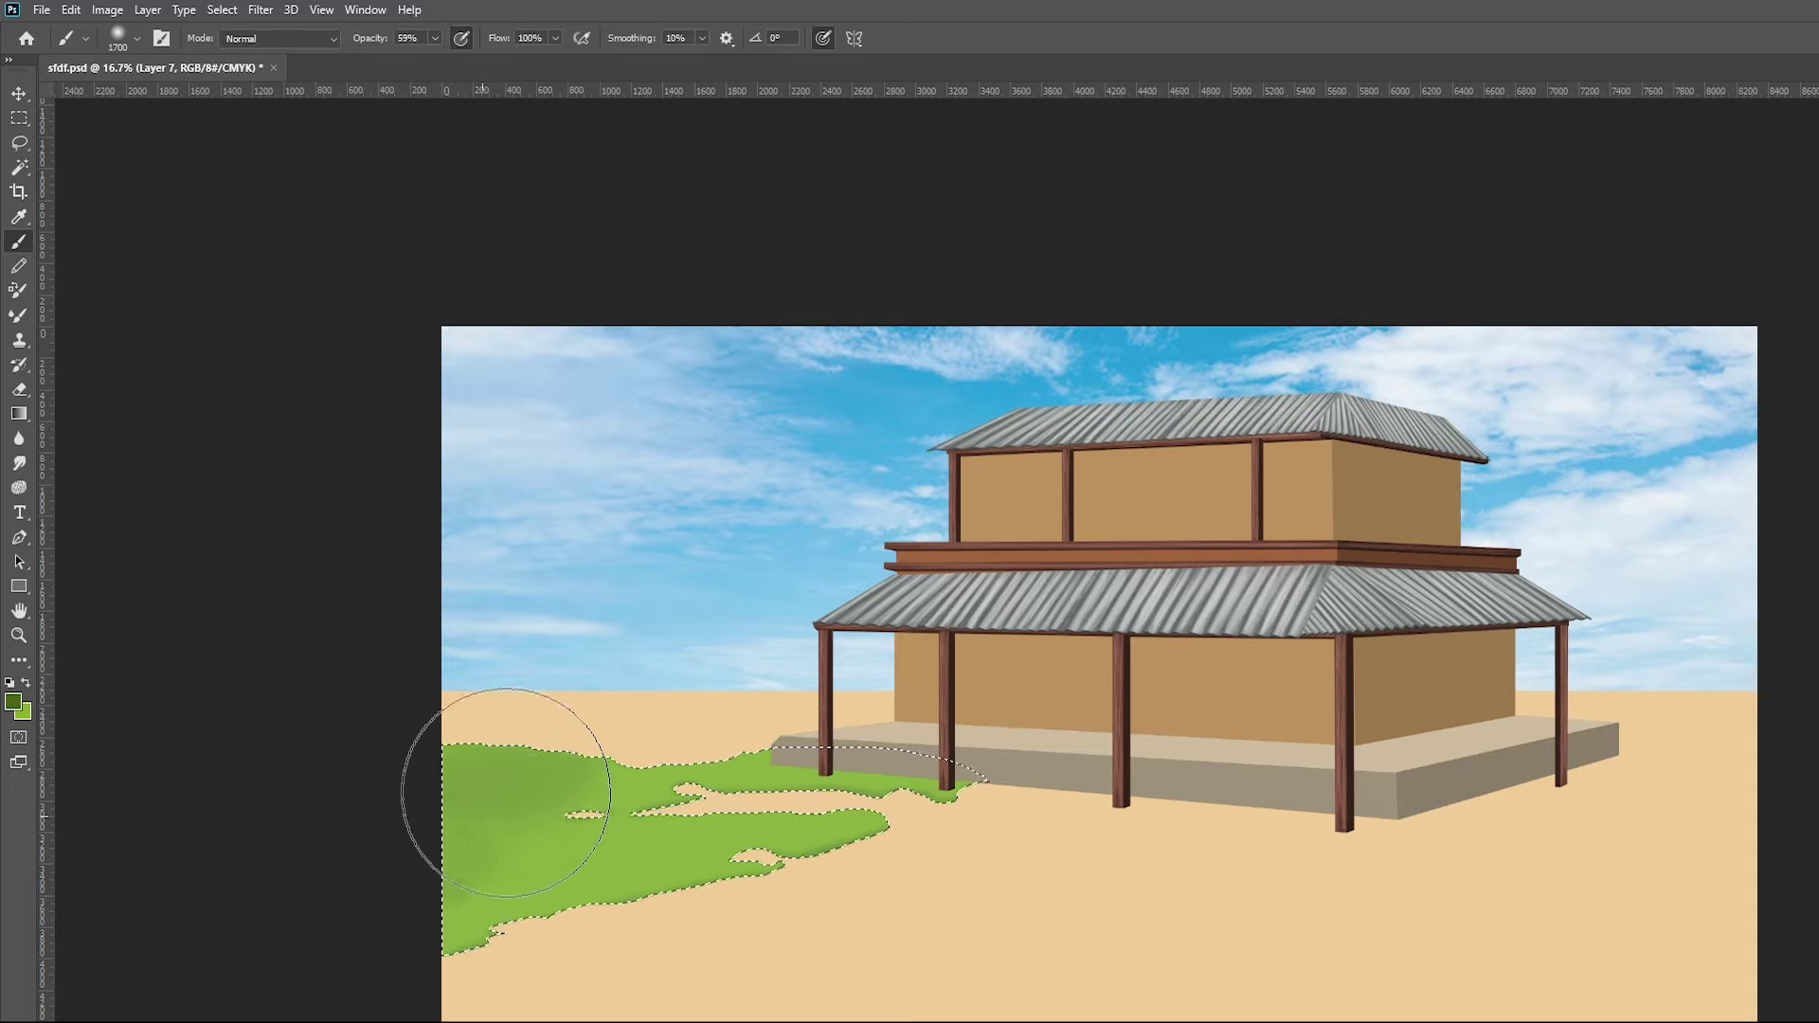
{"action": "key", "text": "bracketright"}
{"action": "key", "text": "bracketright"}
{"action": "key", "text": "bracketright"}
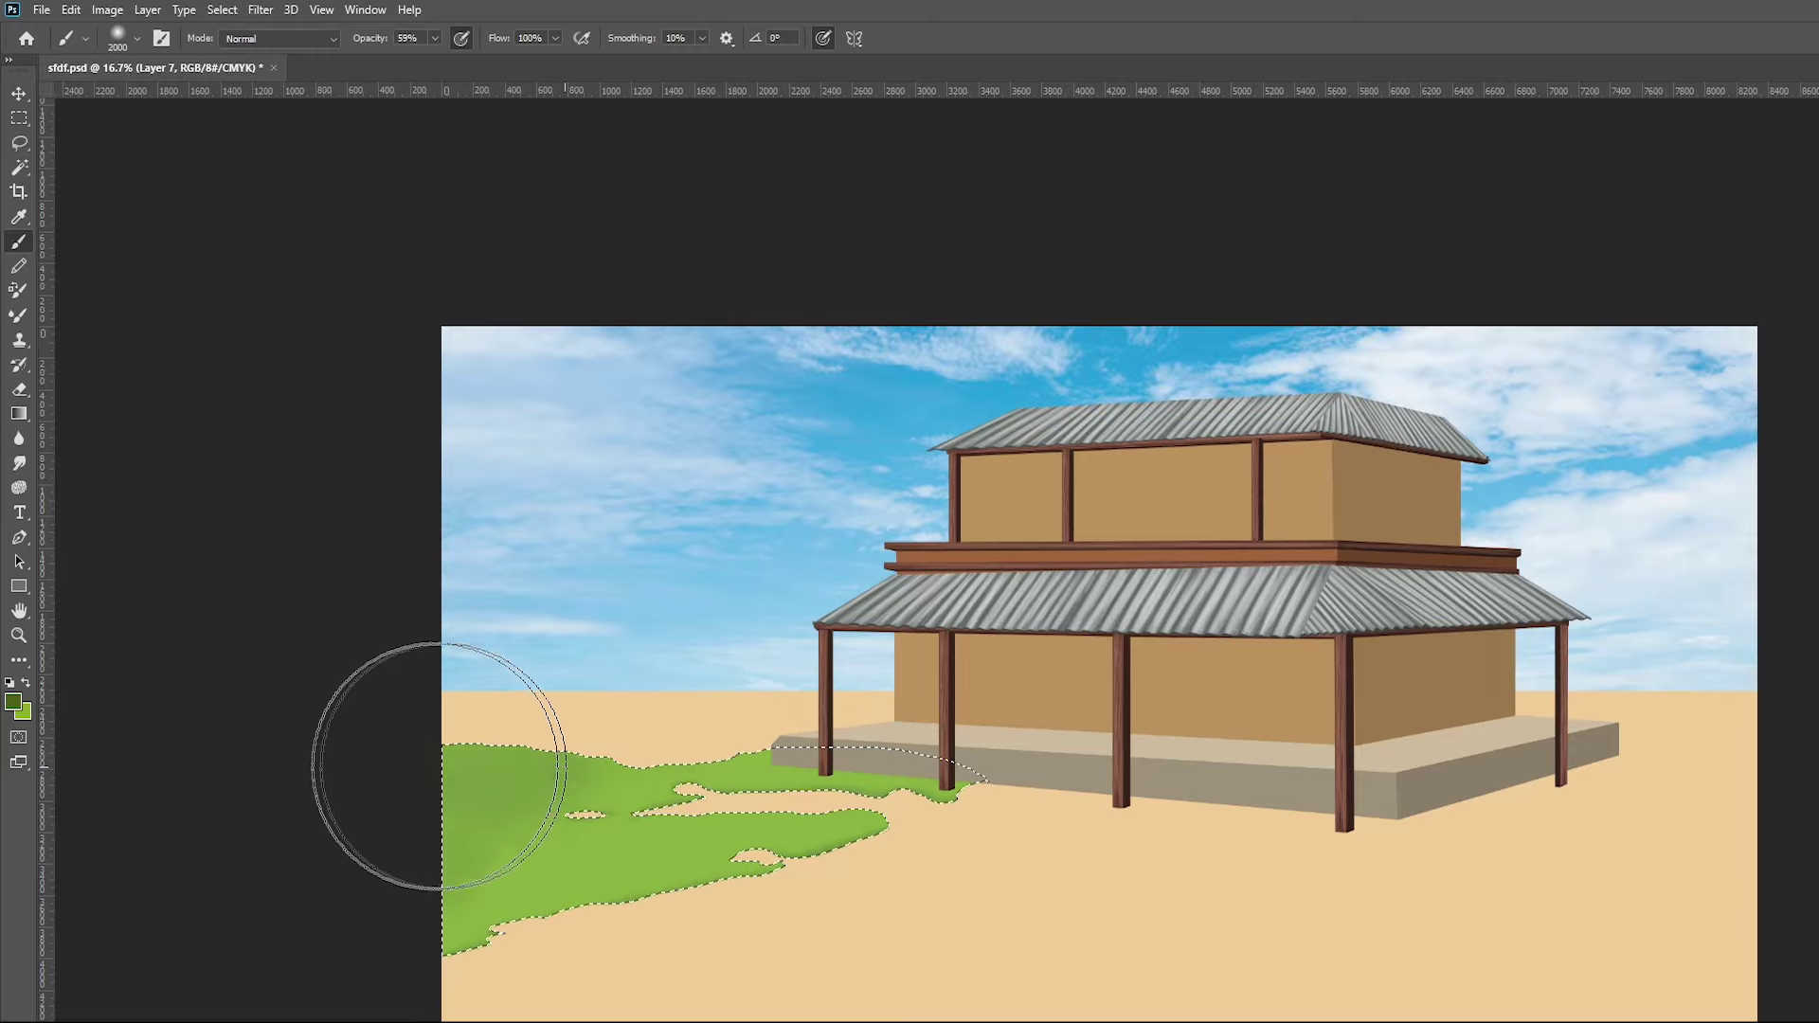
{"action": "left_click_drag", "start_coordinate": [426, 751], "coordinate": [698, 849]}
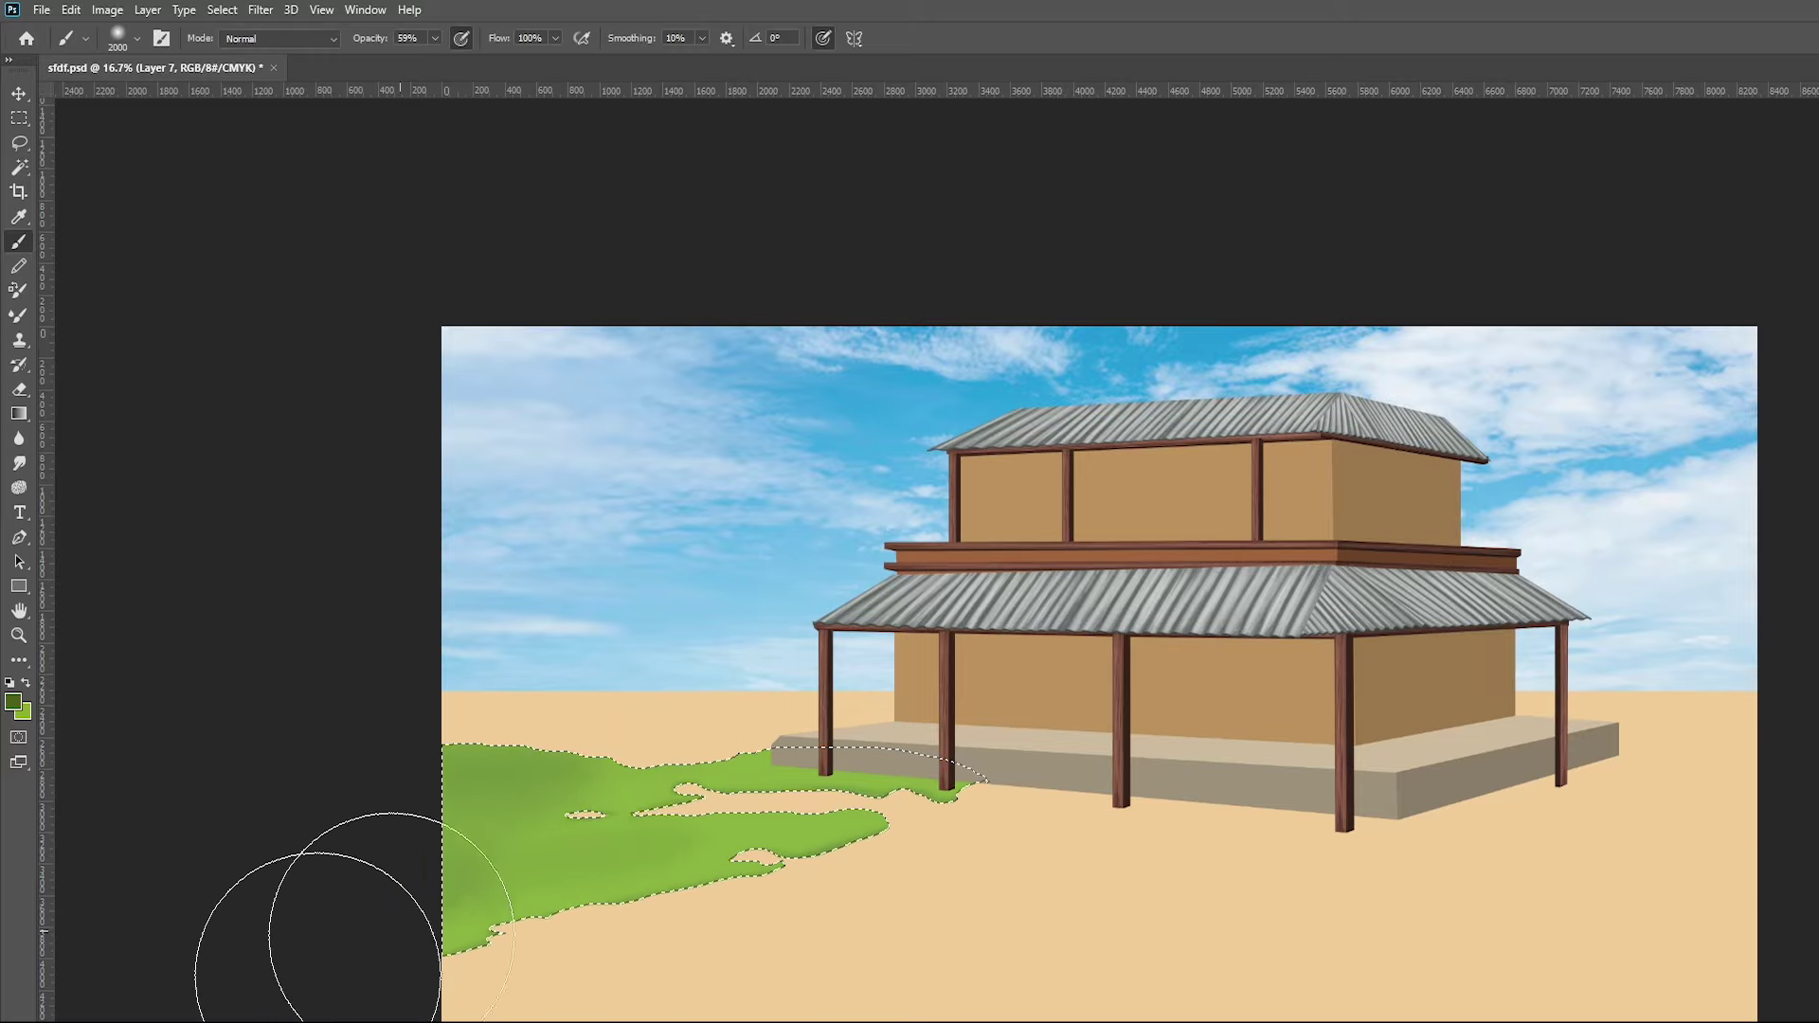
Paint lighter green and yellow-green highlights across the grass with a 2500 px brush
{"action": "left_click", "coordinate": [13, 703]}
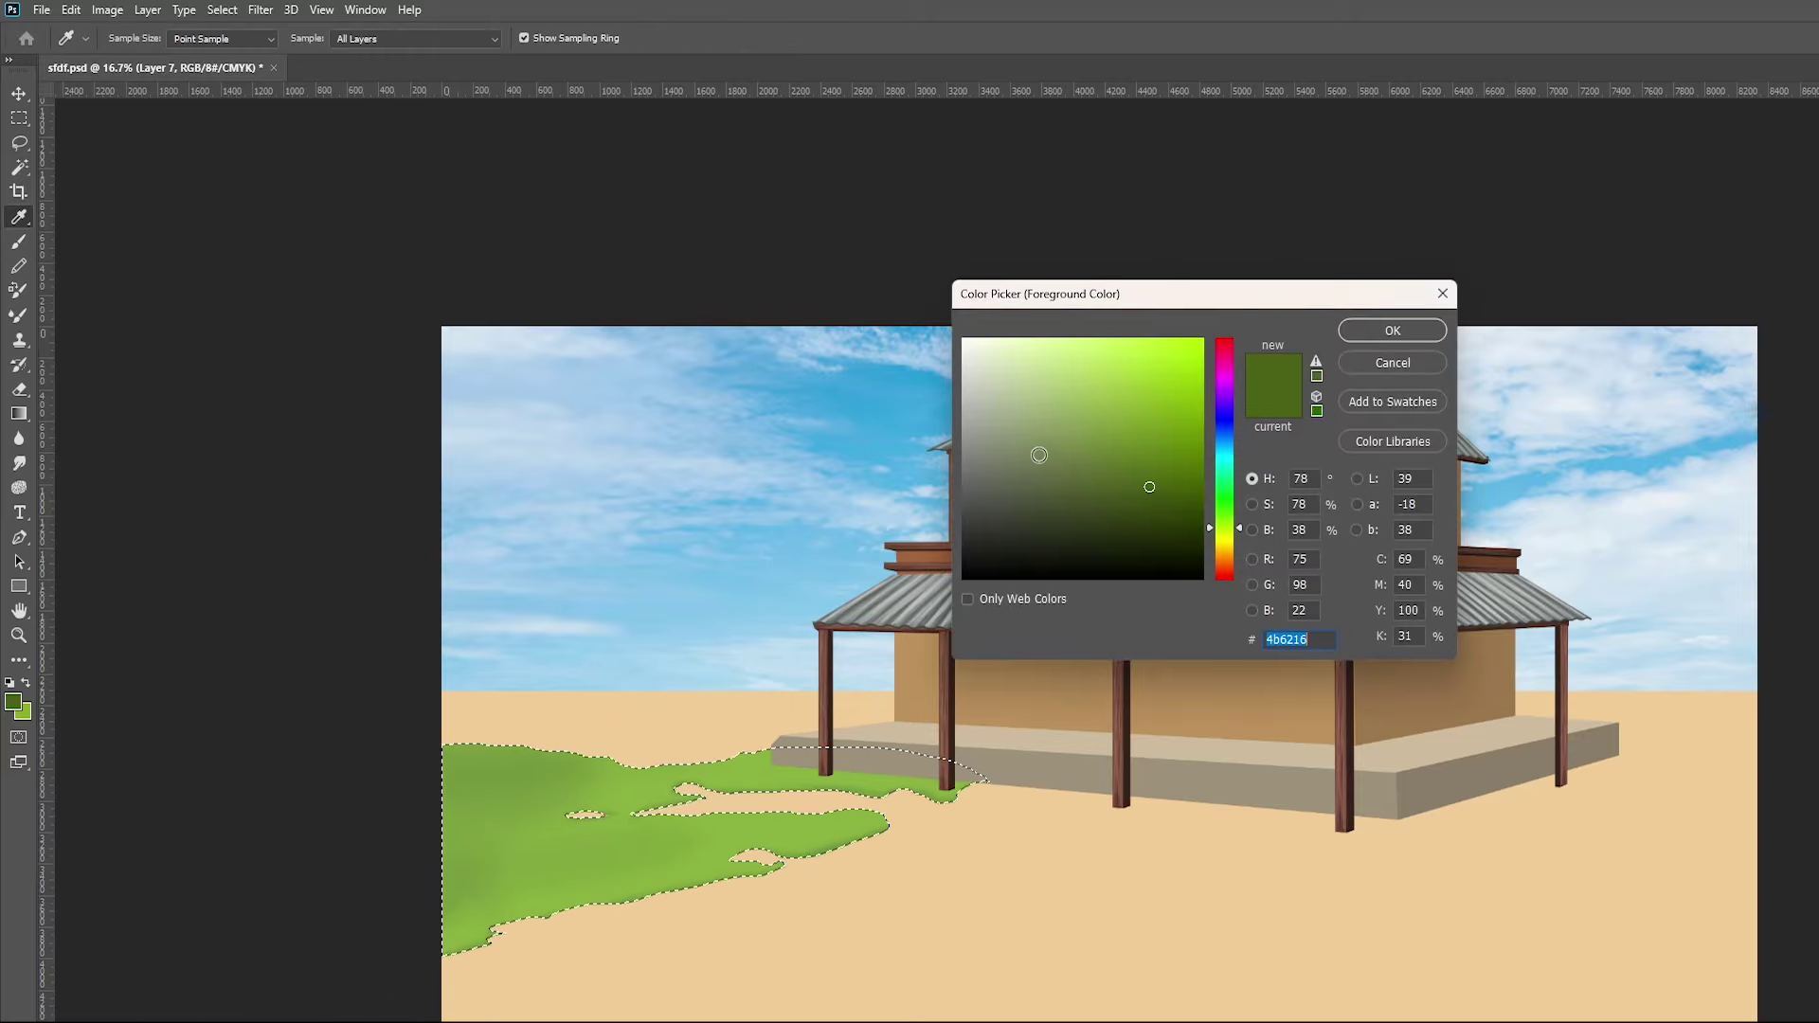
{"action": "left_click", "coordinate": [1071, 390]}
{"action": "left_click", "coordinate": [1392, 331]}
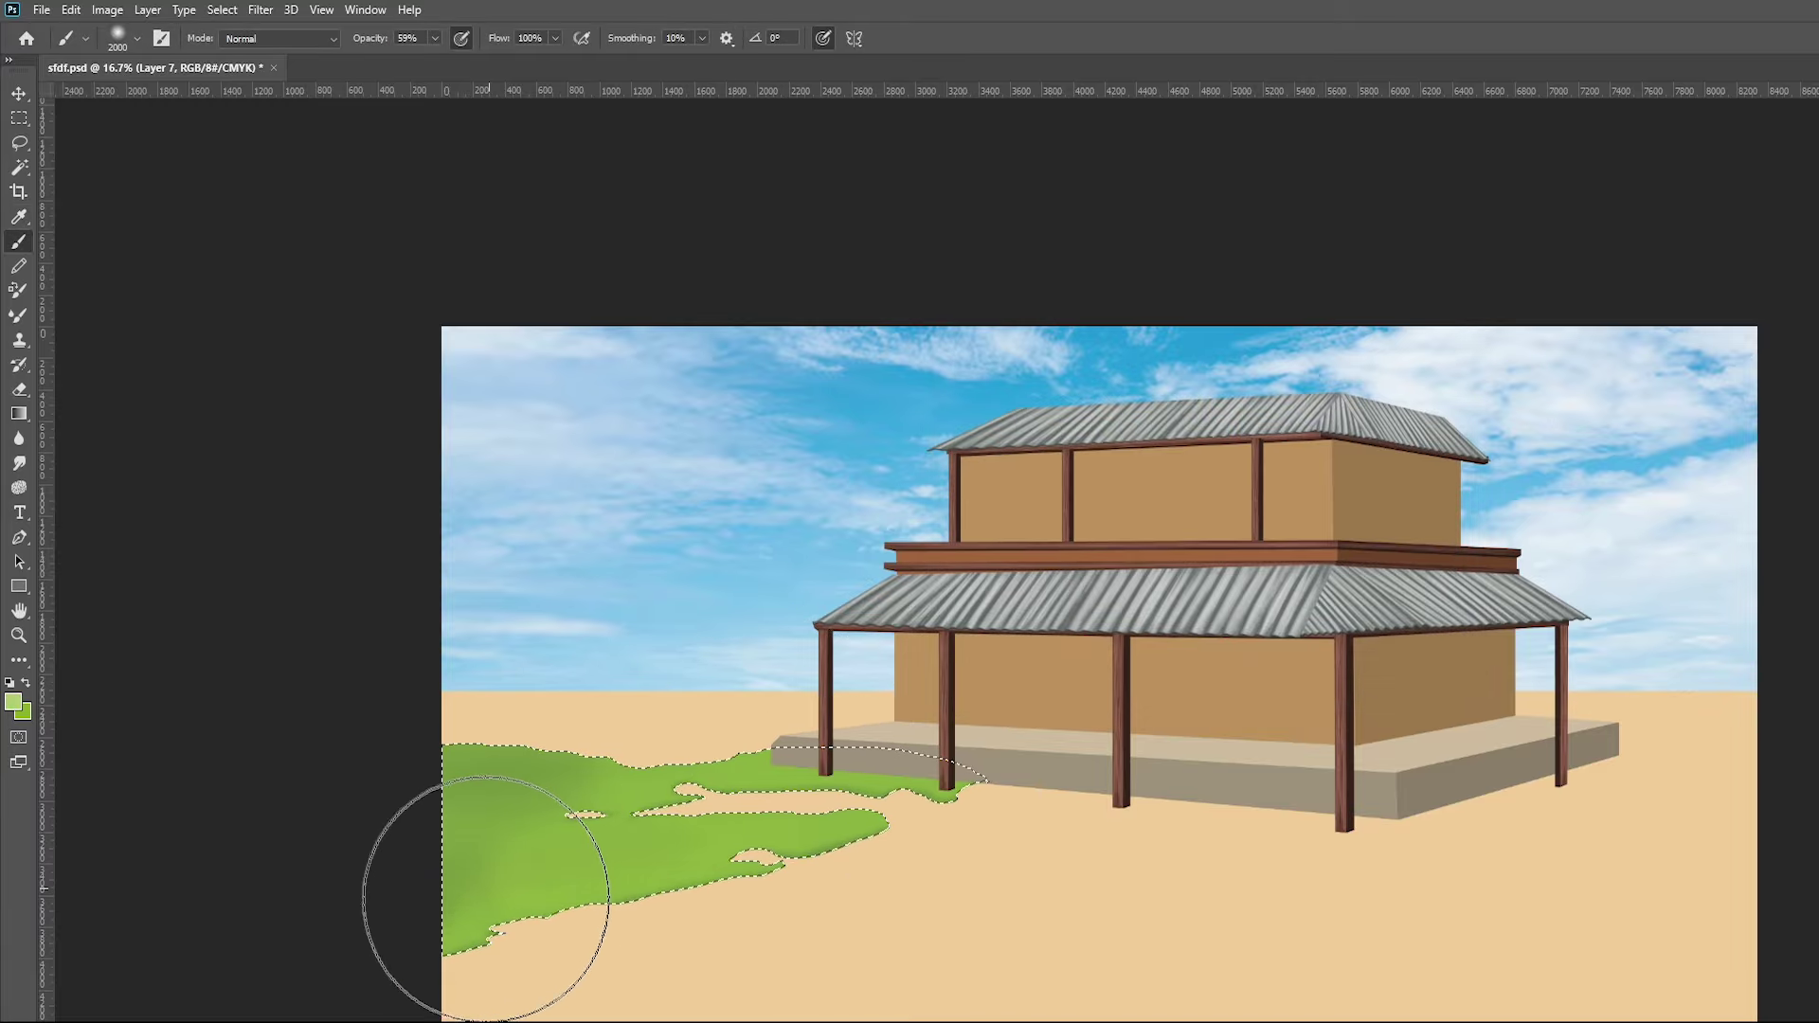
{"action": "mouse_move", "coordinate": [771, 710]}
{"action": "left_mouse_down"}
{"action": "mouse_move", "coordinate": [520, 833]}
{"action": "mouse_move", "coordinate": [467, 913]}
{"action": "mouse_move", "coordinate": [580, 815]}
{"action": "left_mouse_up"}
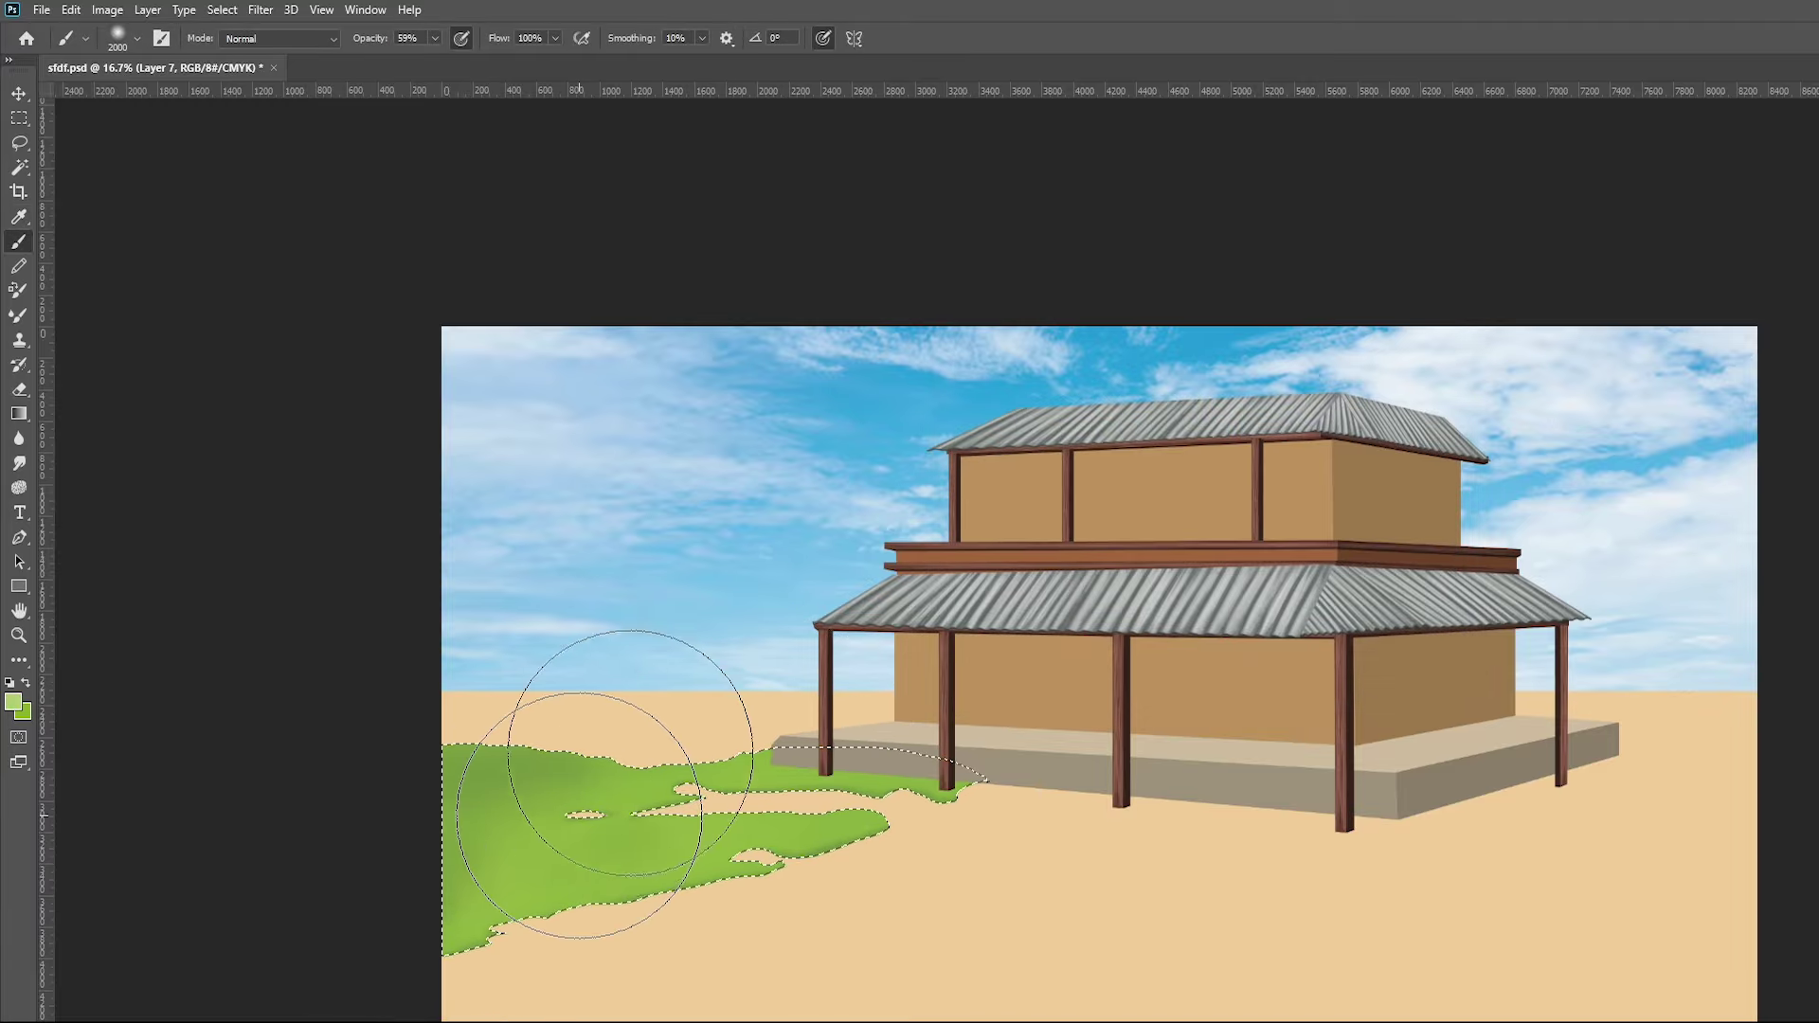
{"action": "left_click", "coordinate": [13, 702]}
{"action": "left_click_drag", "start_coordinate": [1235, 542], "coordinate": [1234, 535]}
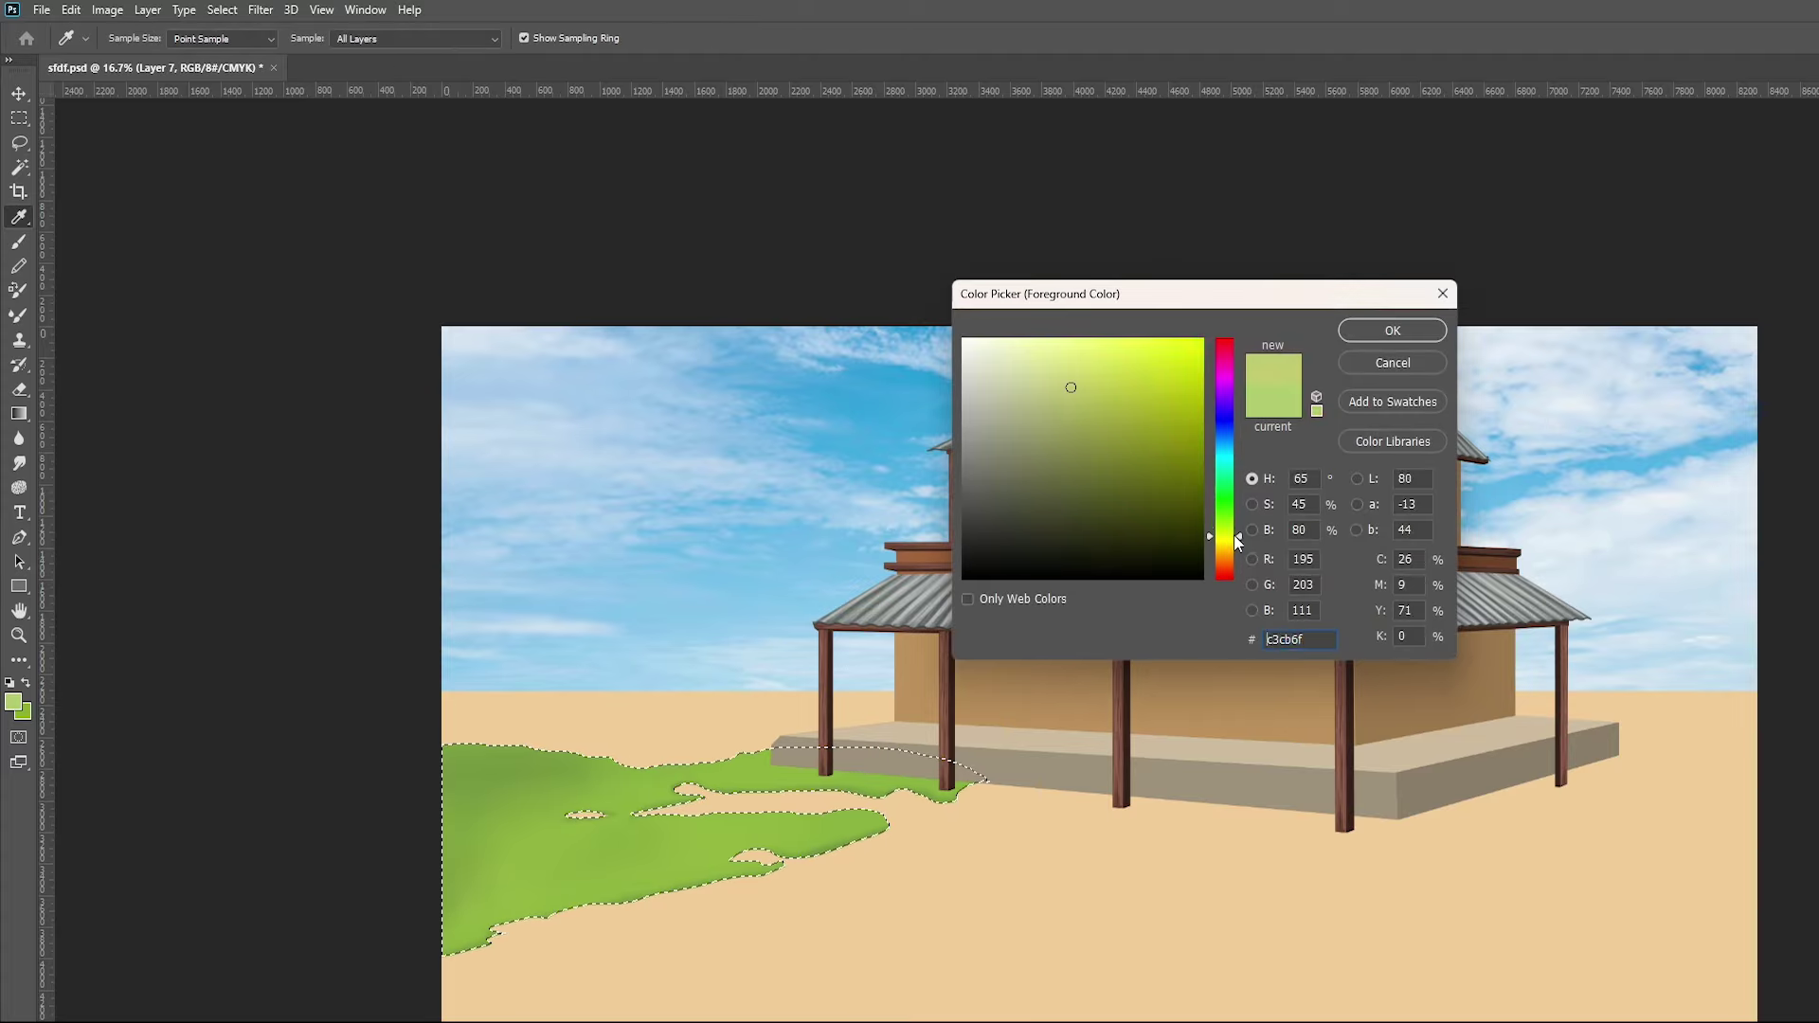
{"action": "left_click", "coordinate": [1389, 331]}
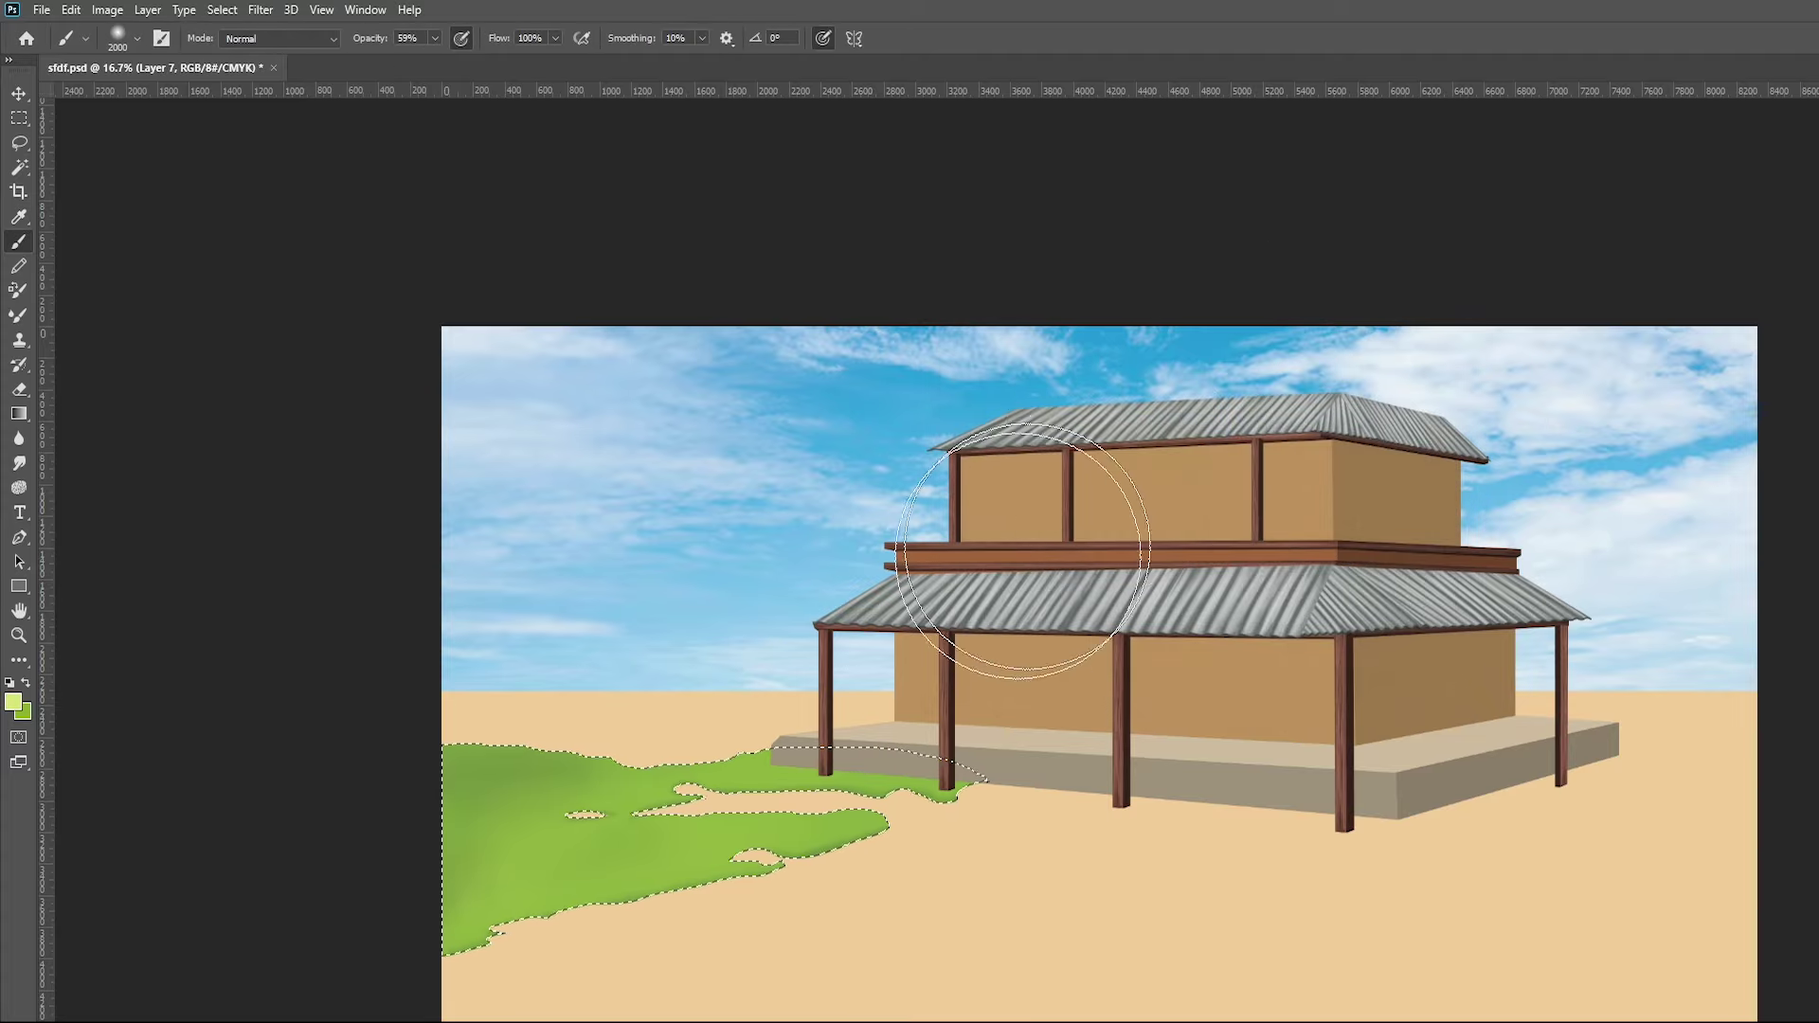
{"action": "key", "text": "bracketright"}
{"action": "key", "text": "bracketright"}
{"action": "key", "text": "bracketright"}
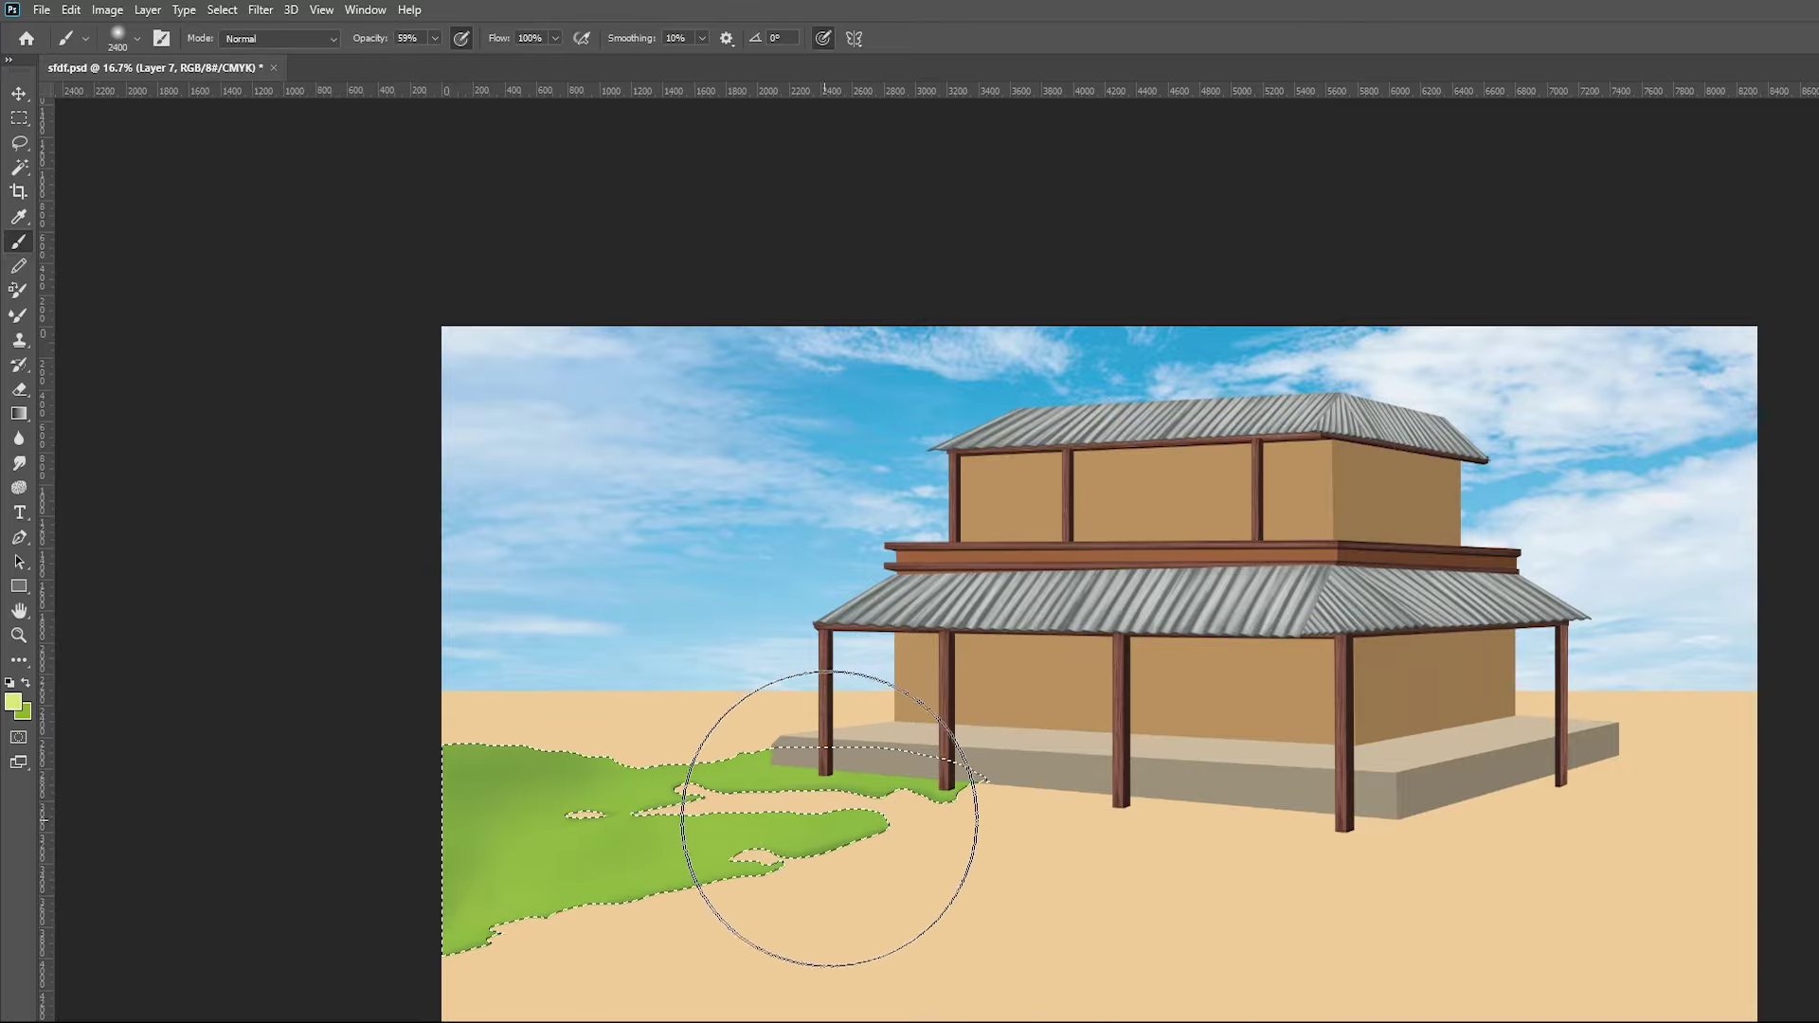
{"action": "mouse_move", "coordinate": [568, 812]}
{"action": "left_mouse_down"}
{"action": "mouse_move", "coordinate": [462, 867]}
{"action": "mouse_move", "coordinate": [569, 792]}
{"action": "mouse_move", "coordinate": [442, 855]}
{"action": "left_mouse_up"}
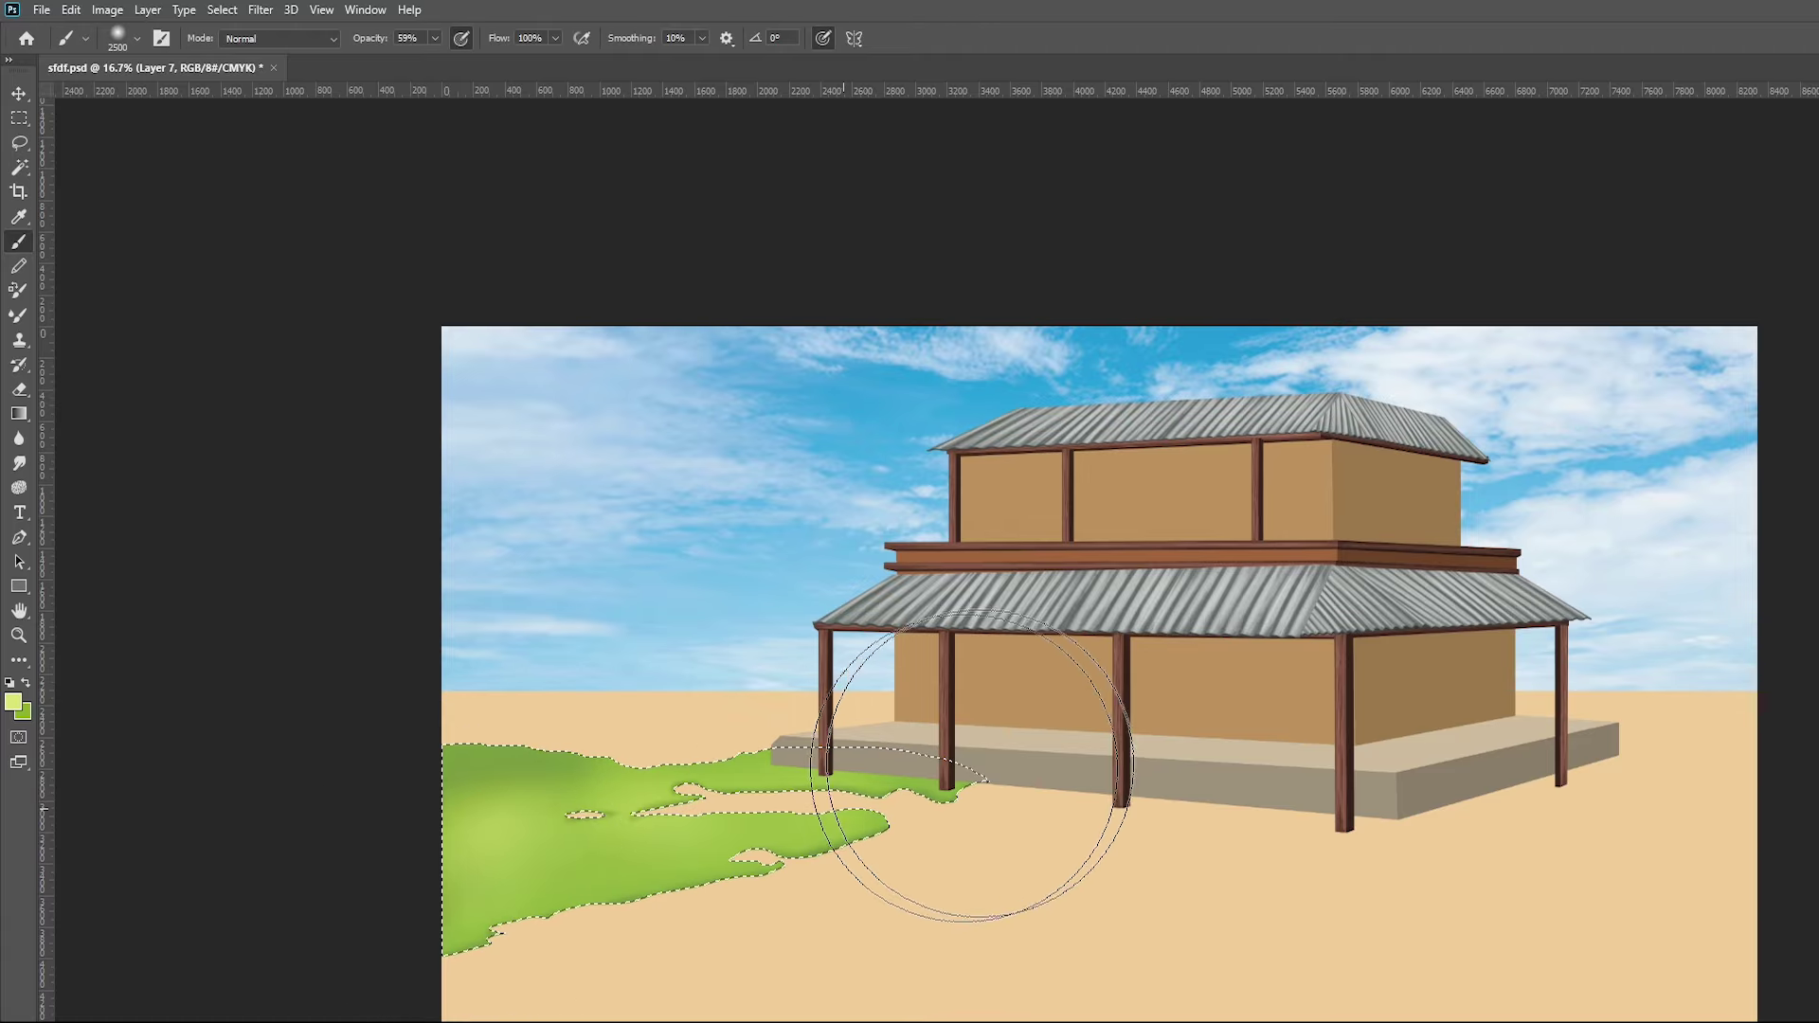
{"action": "left_click", "coordinate": [161, 38]}
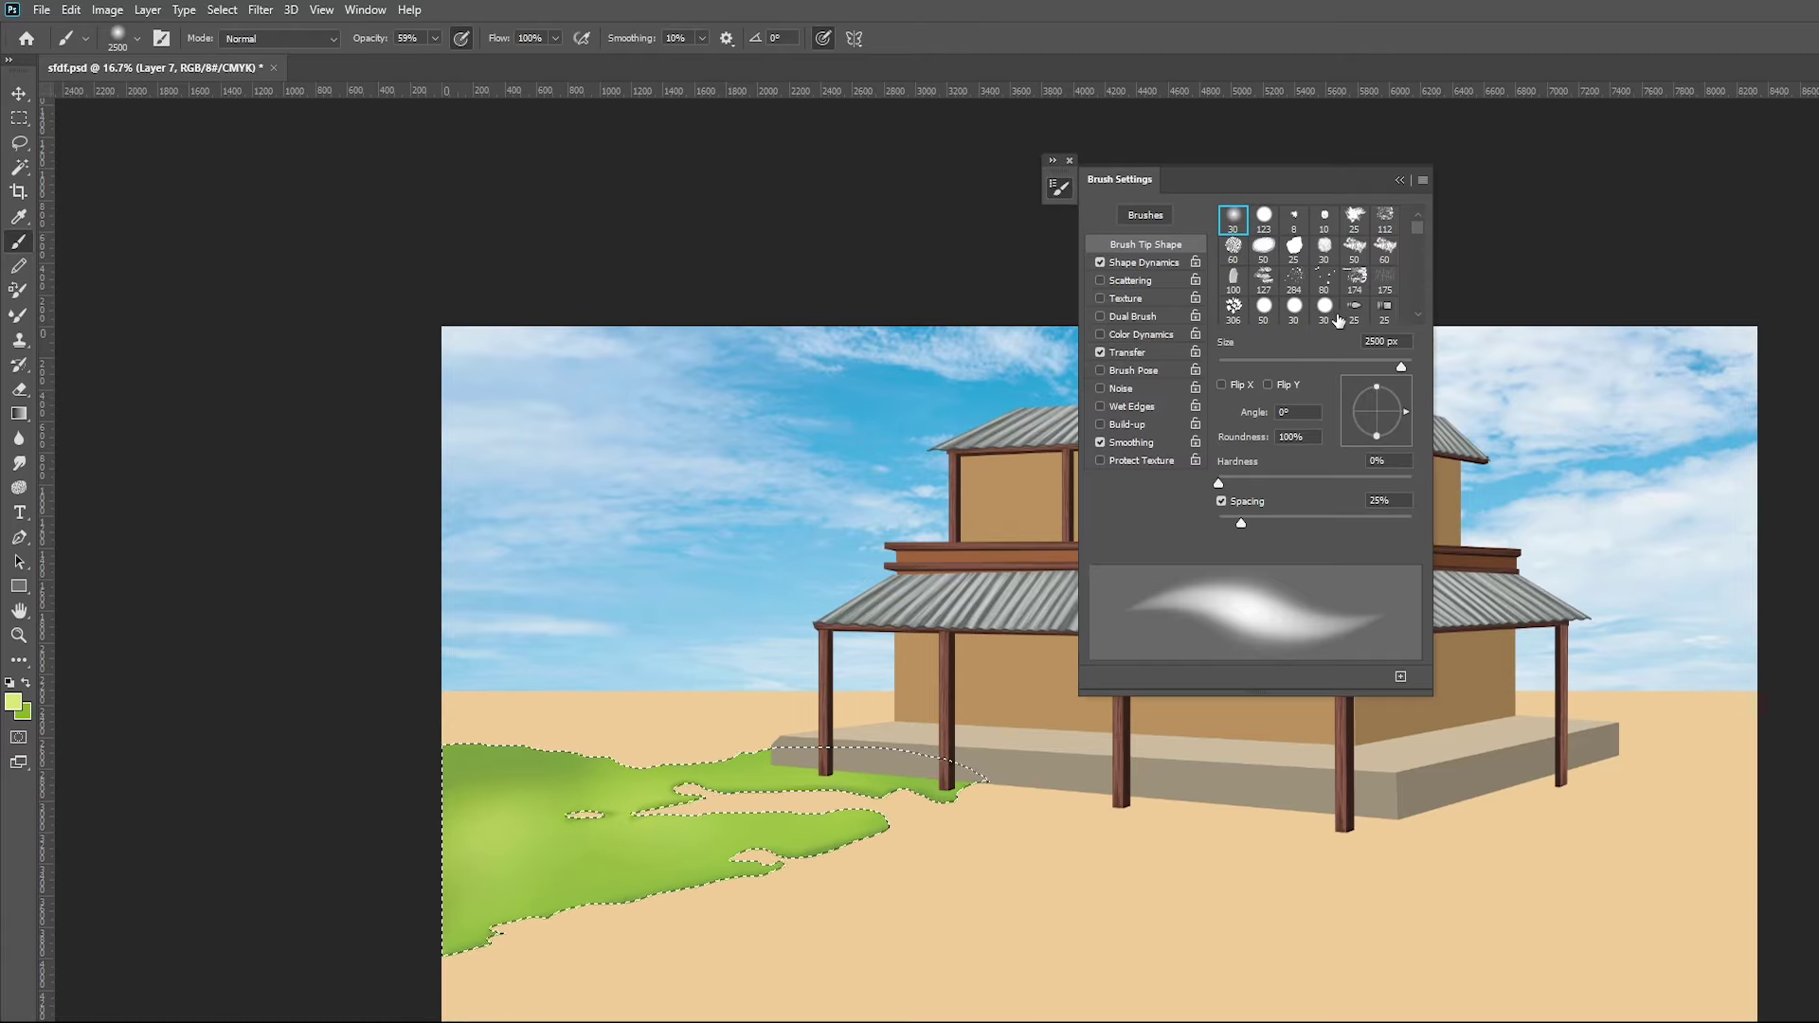
Load the 306 grass brush tip and zoom in to 33.3% on the grass patch
{"action": "left_click", "coordinate": [1233, 306]}
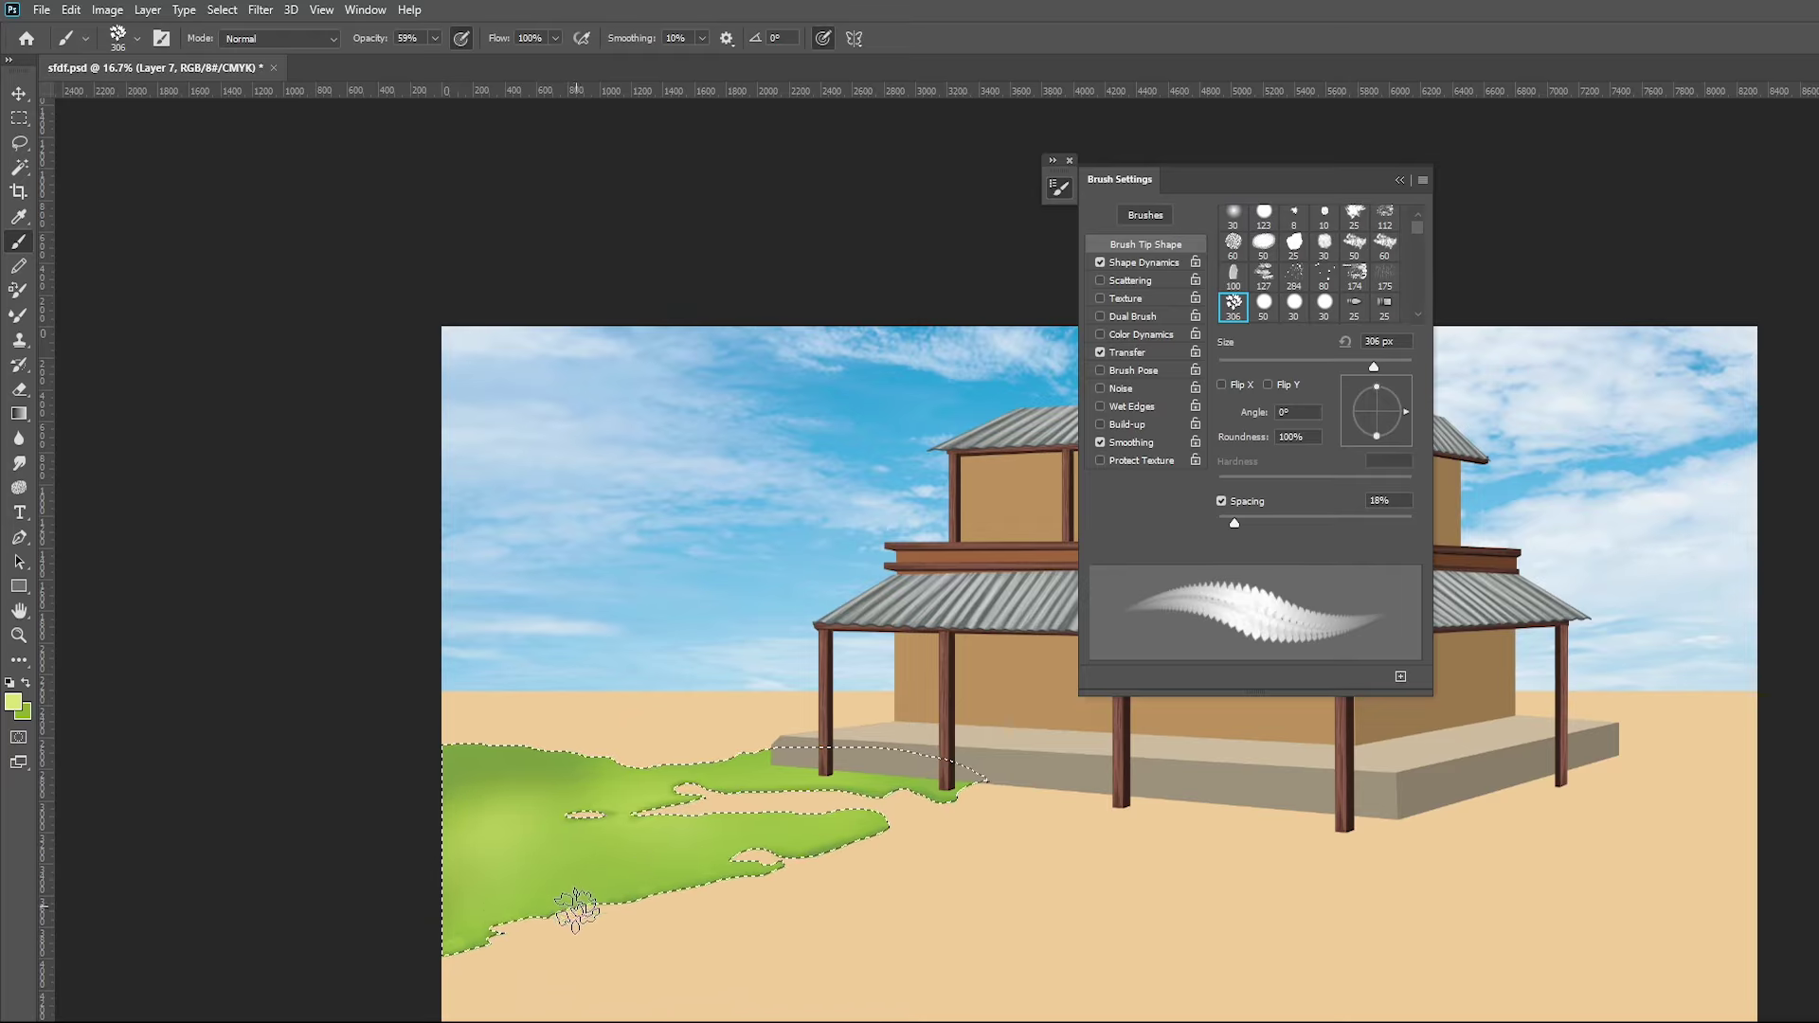
{"action": "key", "text": "z"}
{"action": "key", "text": "ctrl+plus"}
{"action": "key", "text": "ctrl+plus"}
{"action": "left_click_drag", "start_coordinate": [596, 978], "coordinate": [909, 840]}
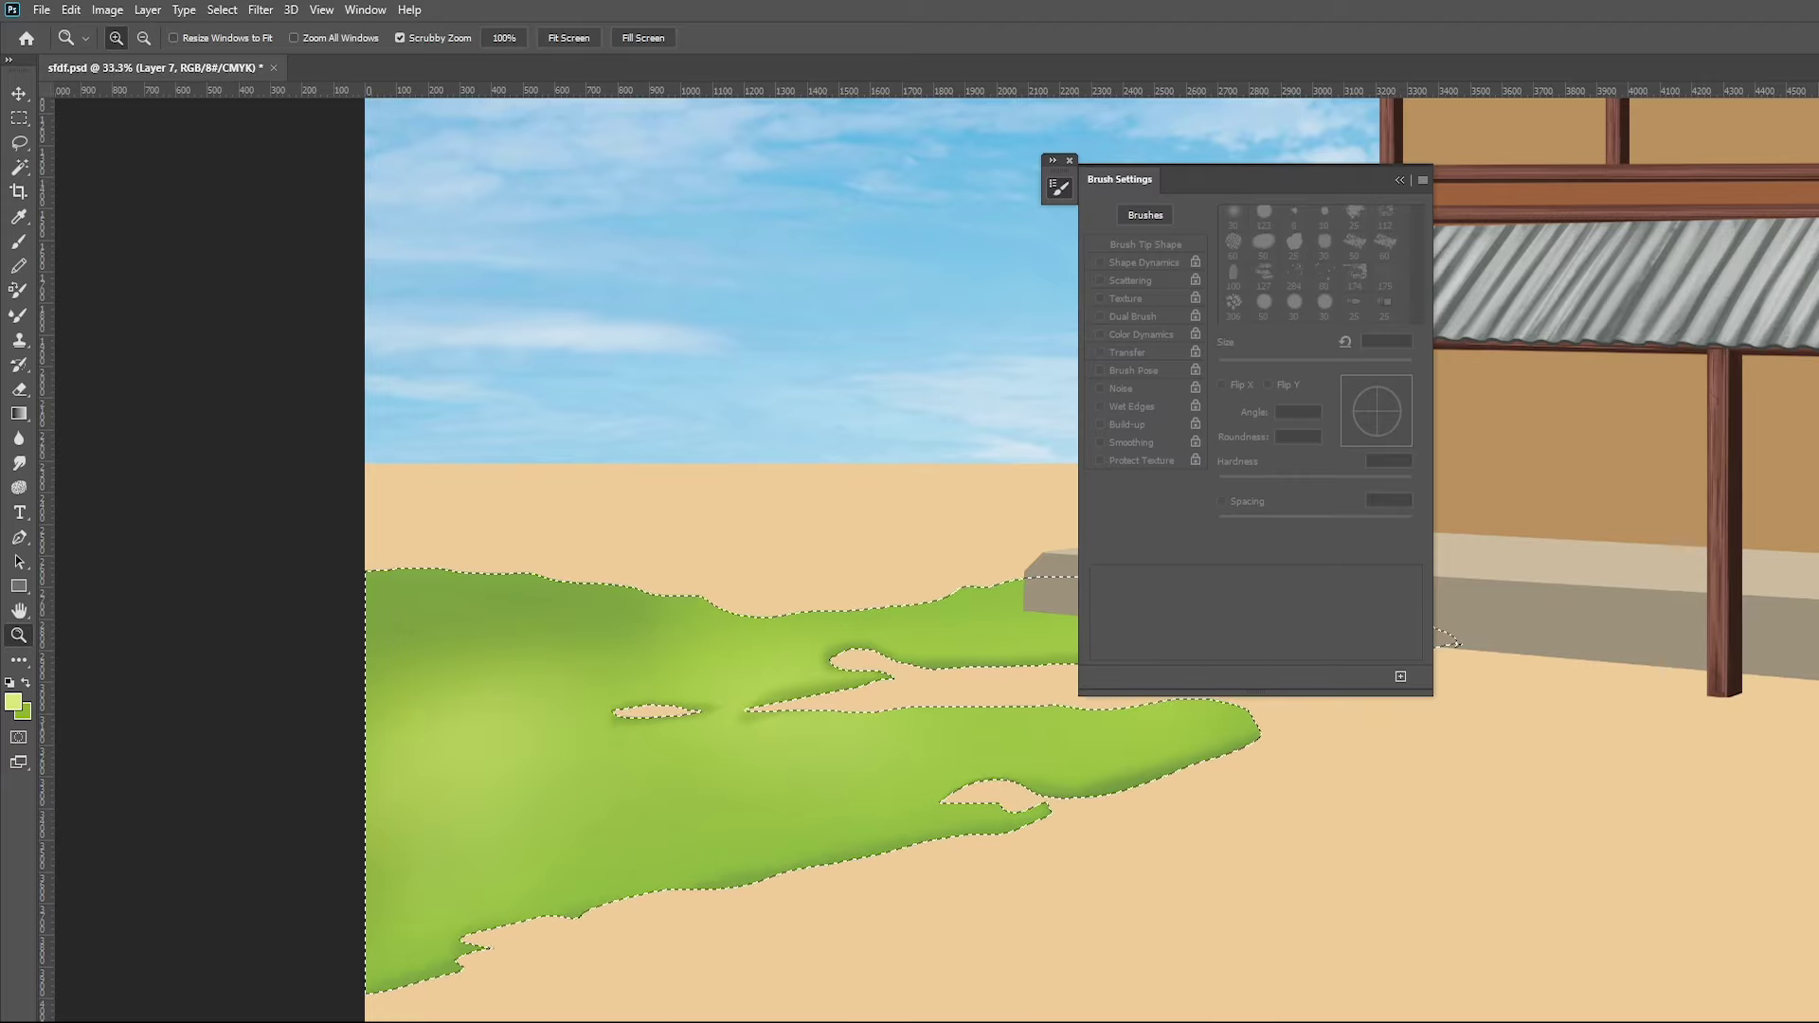
Work on Layer 10 with a 10 px brush at 100% opacity
{"action": "key", "text": "ctrl+j"}
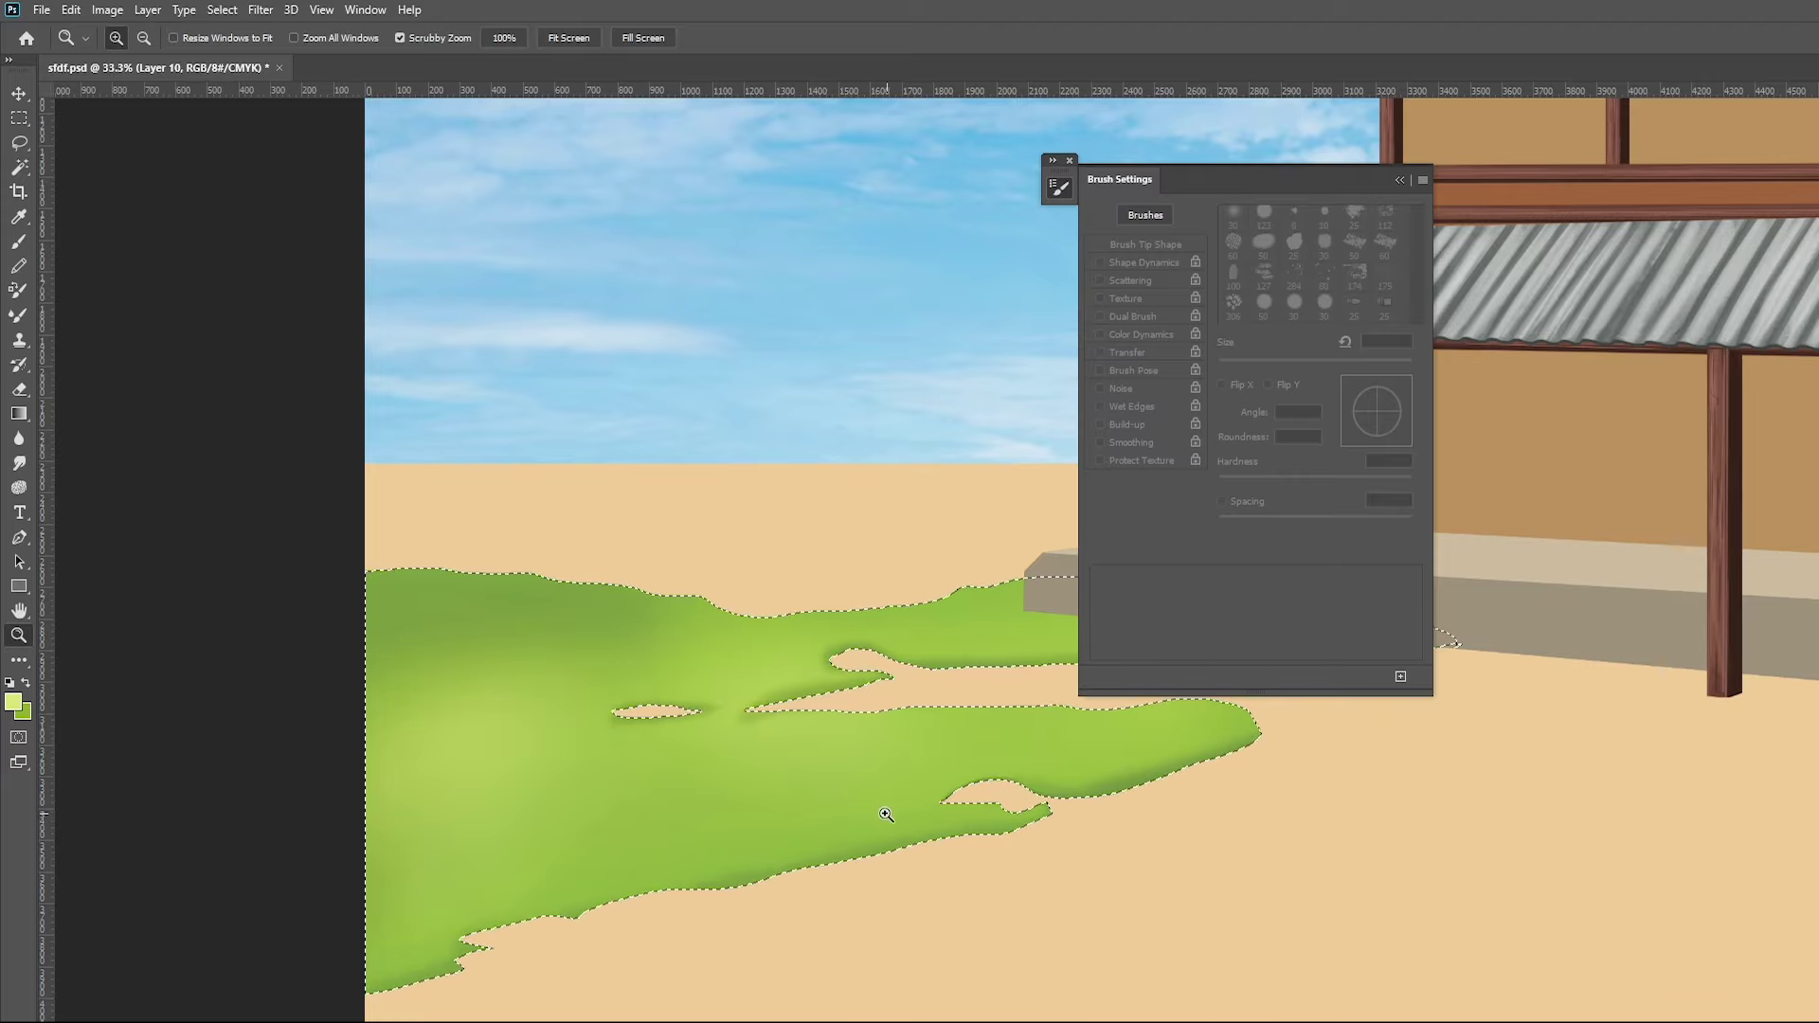
{"action": "key", "text": "b"}
{"action": "key", "text": "bracketleft"}
{"action": "key", "text": "bracketleft"}
{"action": "key", "text": "bracketleft"}
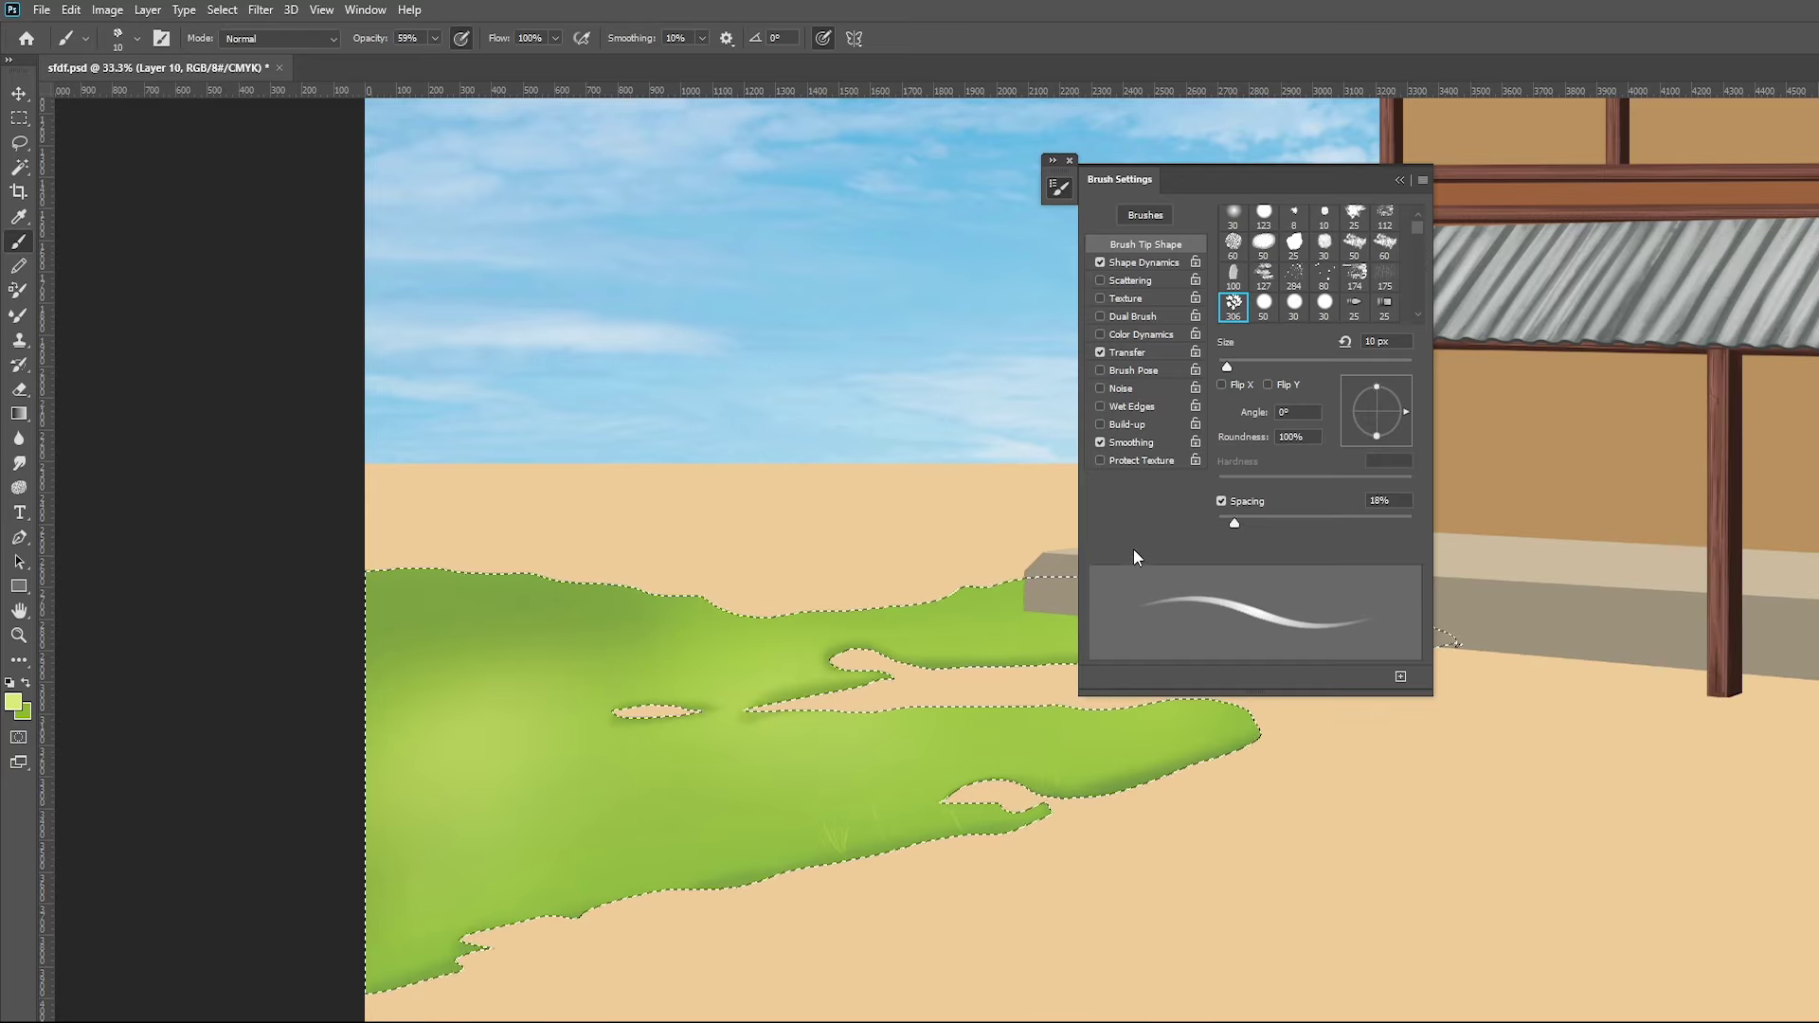
{"action": "left_click", "coordinate": [434, 38]}
{"action": "left_click_drag", "start_coordinate": [435, 60], "coordinate": [474, 59]}
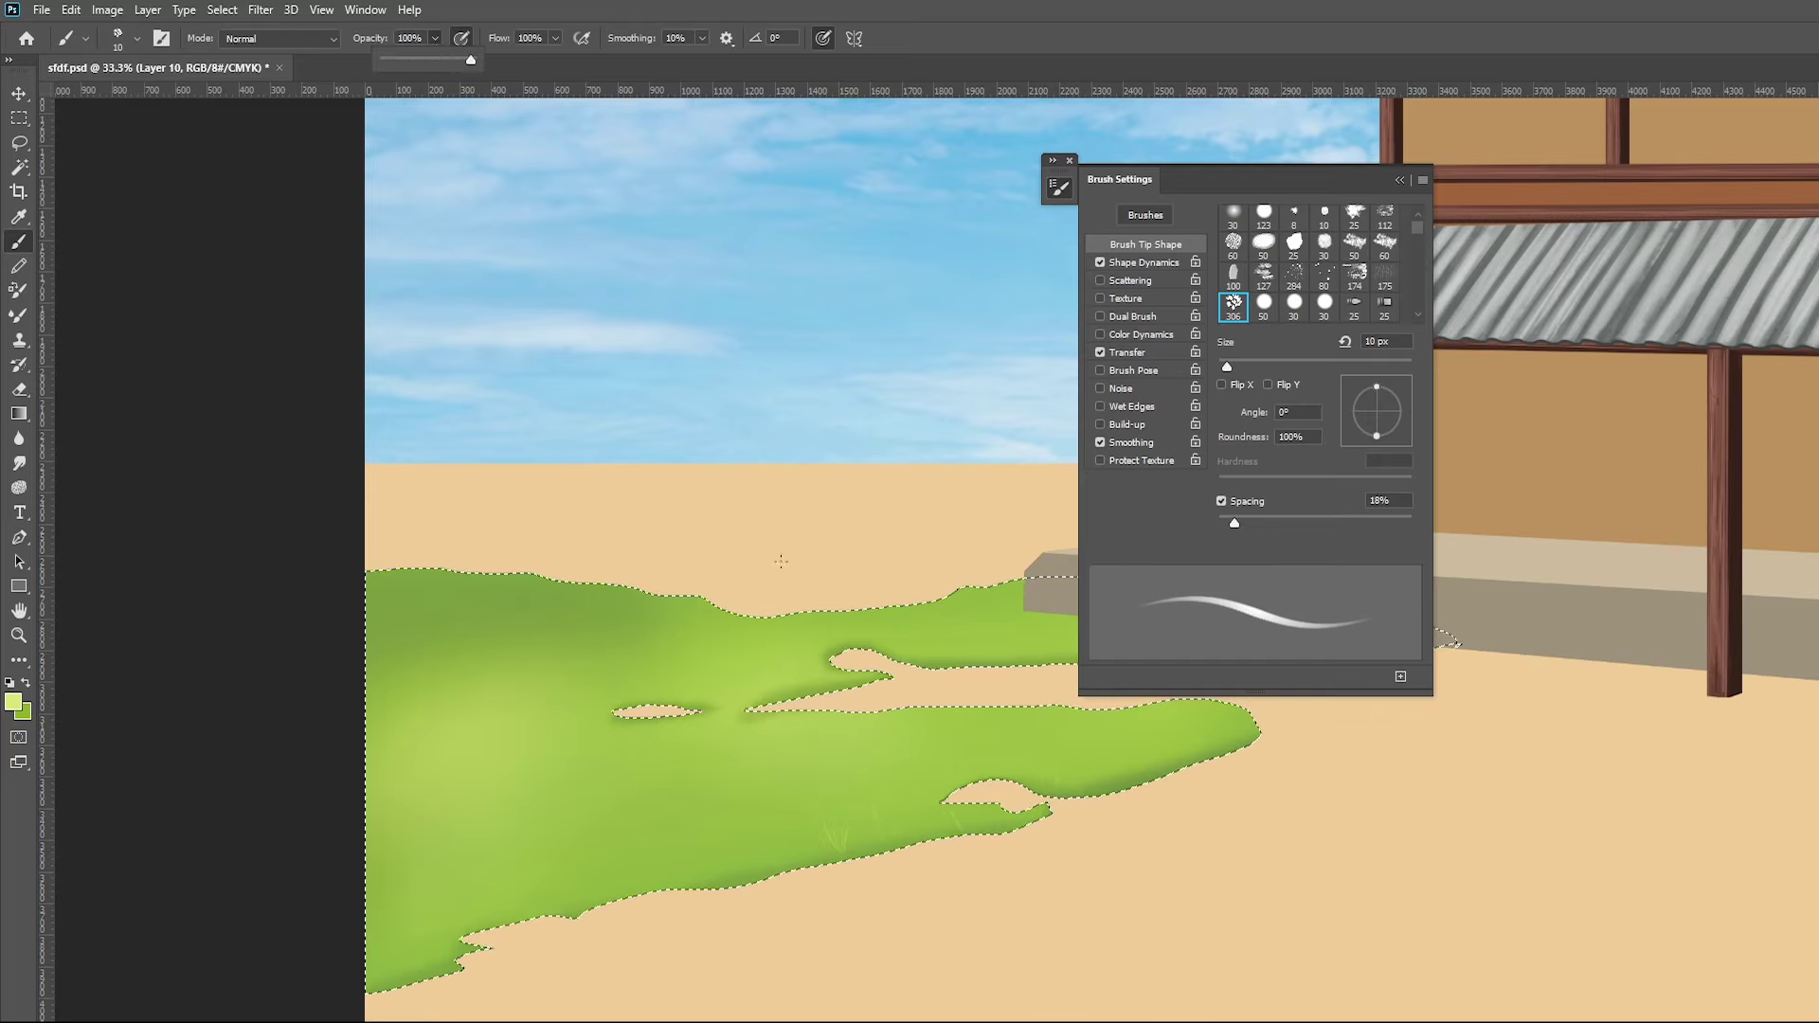
{"action": "left_click", "coordinate": [814, 820]}
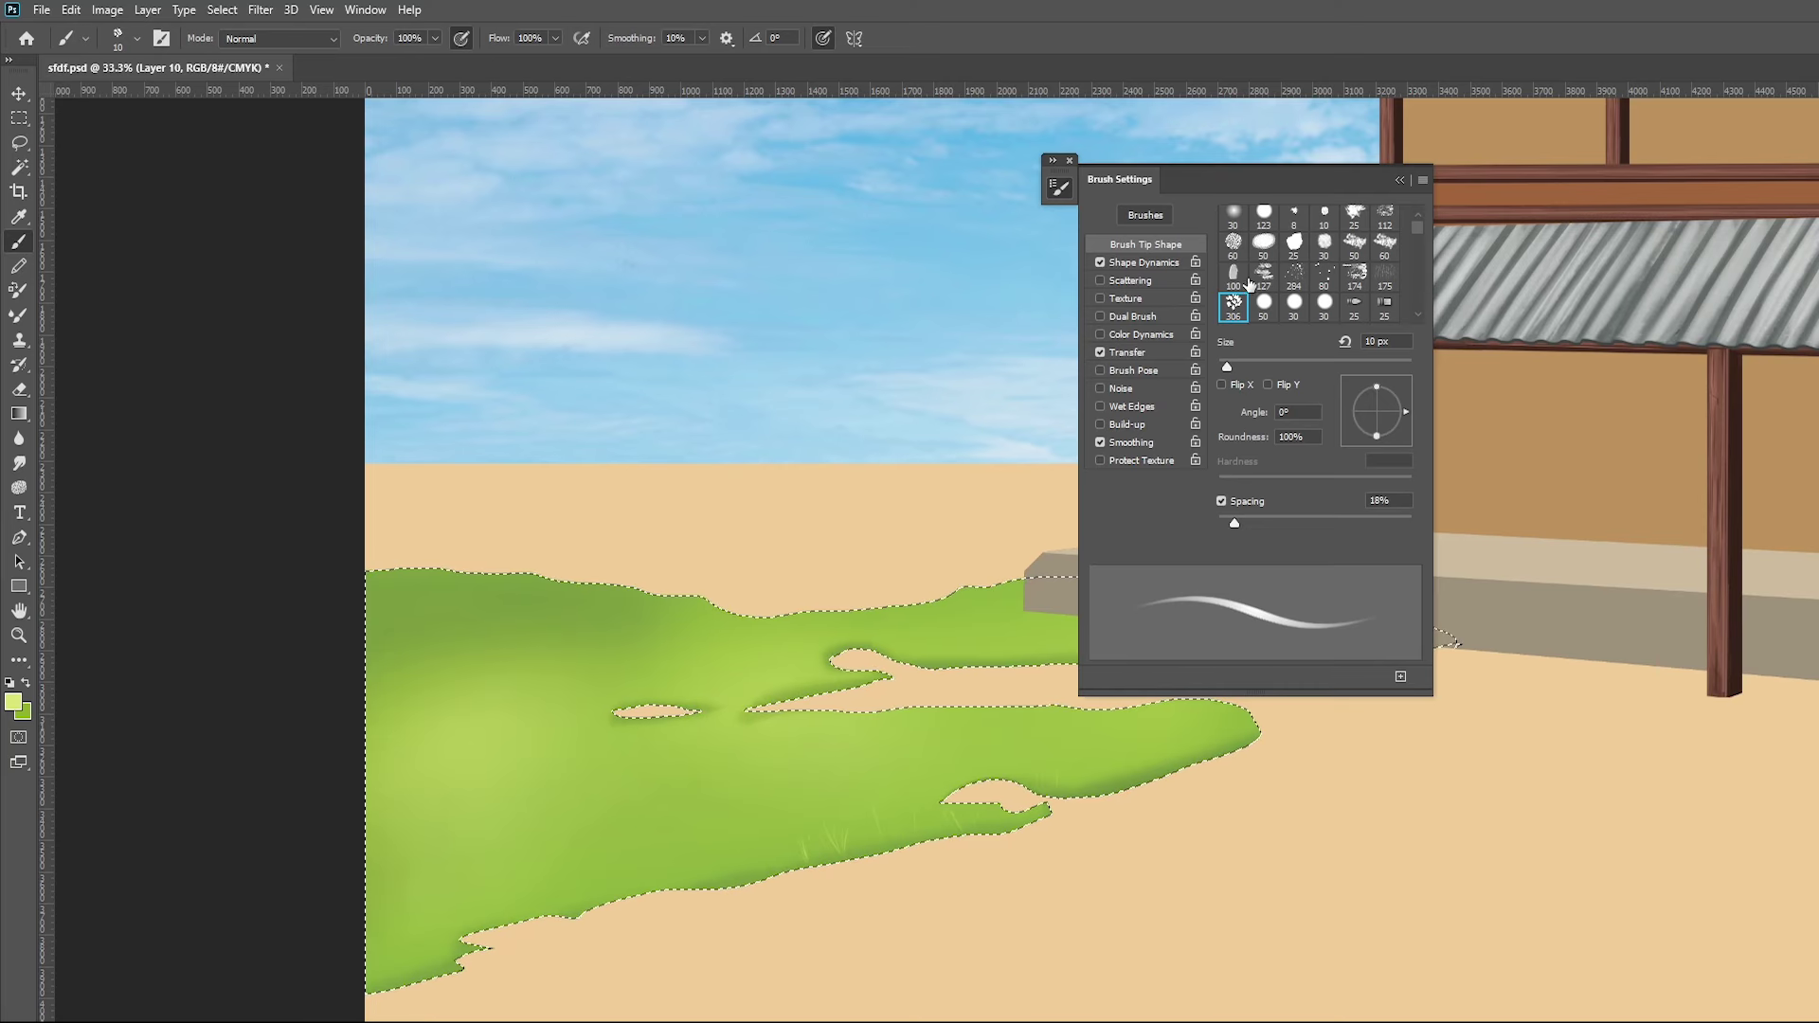
Browse the brush presets list, including the leaf brush folder, for grass brushes
{"action": "left_click", "coordinate": [1143, 214]}
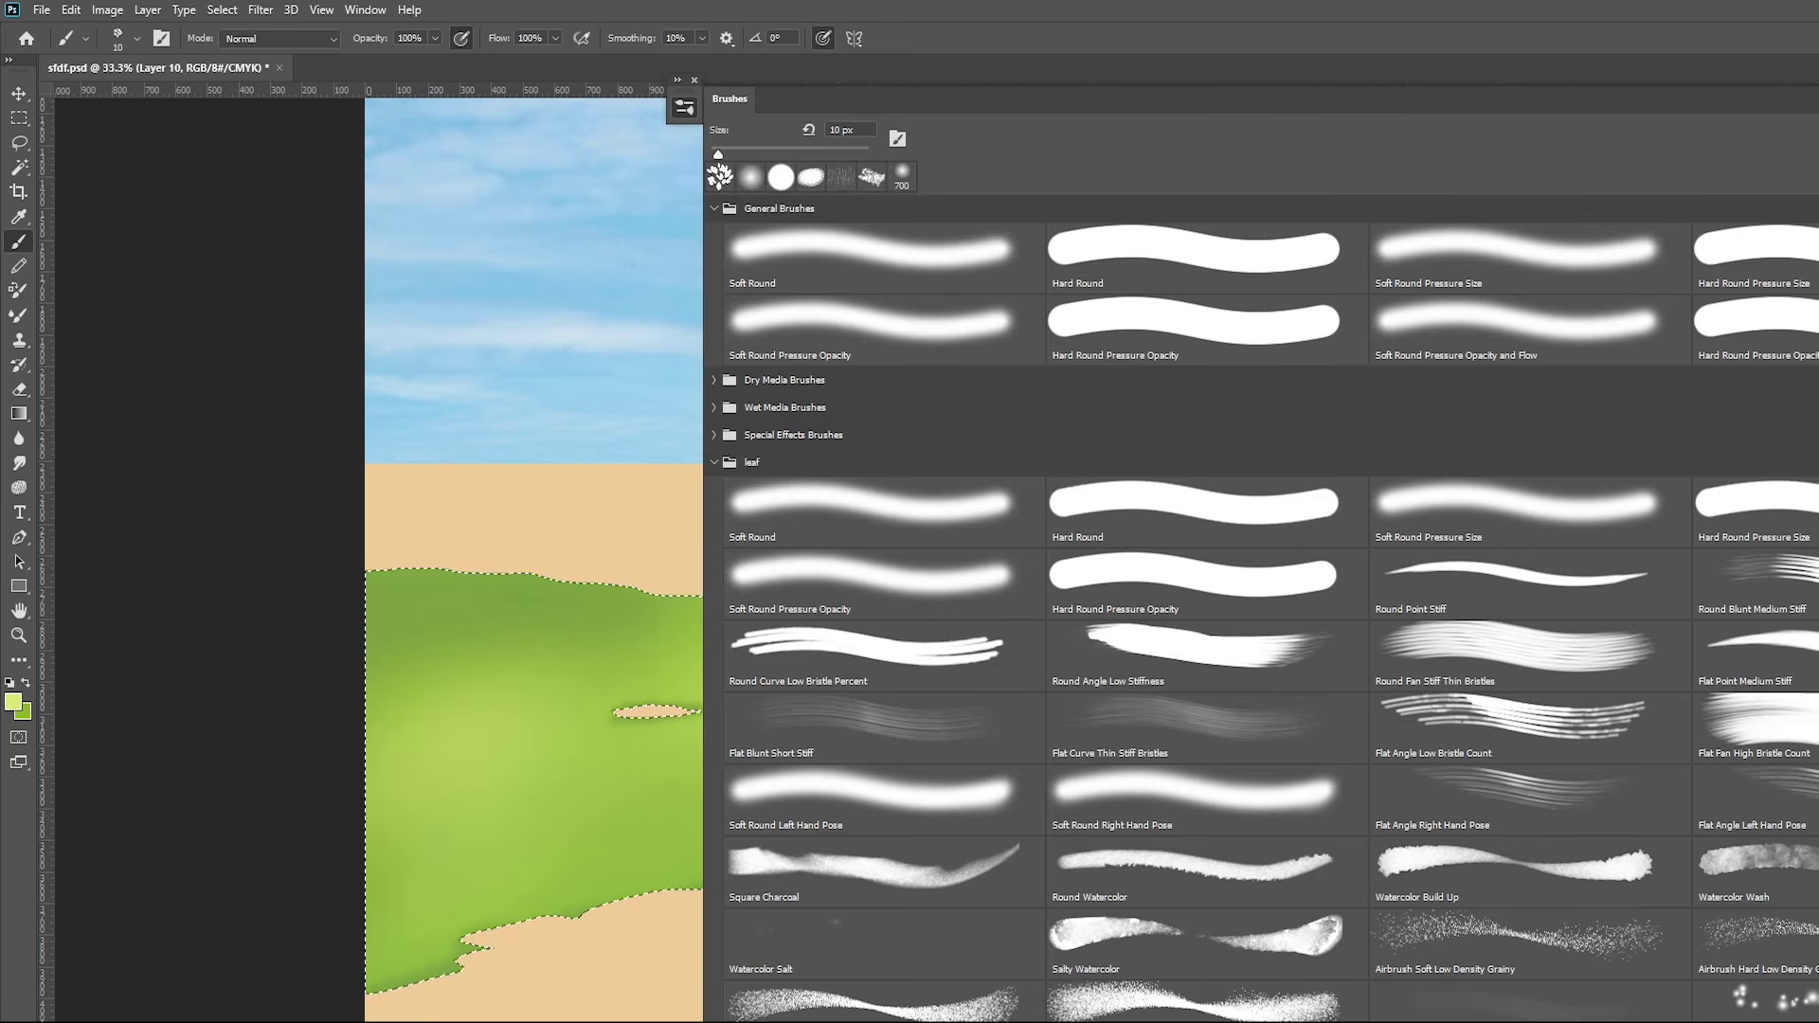
{"action": "scroll", "coordinate": [862, 339], "scroll_direction": "down", "scroll_amount": 3}
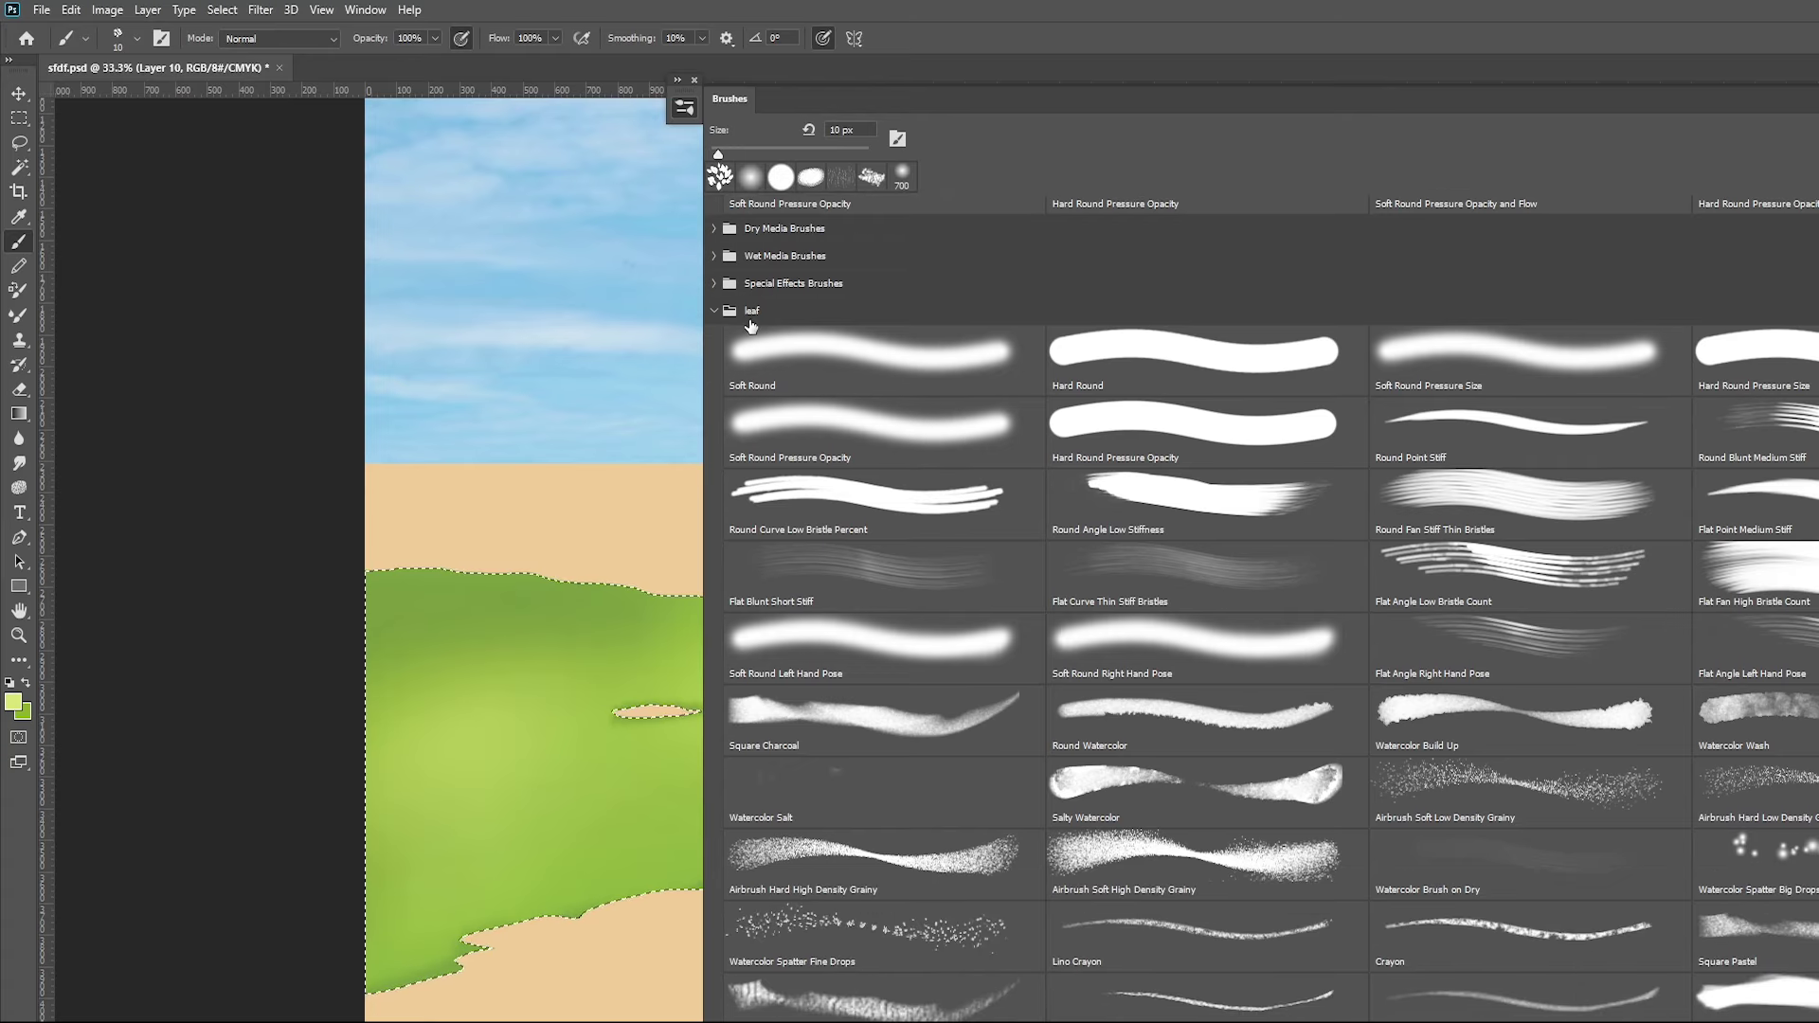
{"action": "left_click", "coordinate": [748, 315]}
{"action": "scroll", "coordinate": [713, 315], "scroll_direction": "up", "scroll_amount": 3}
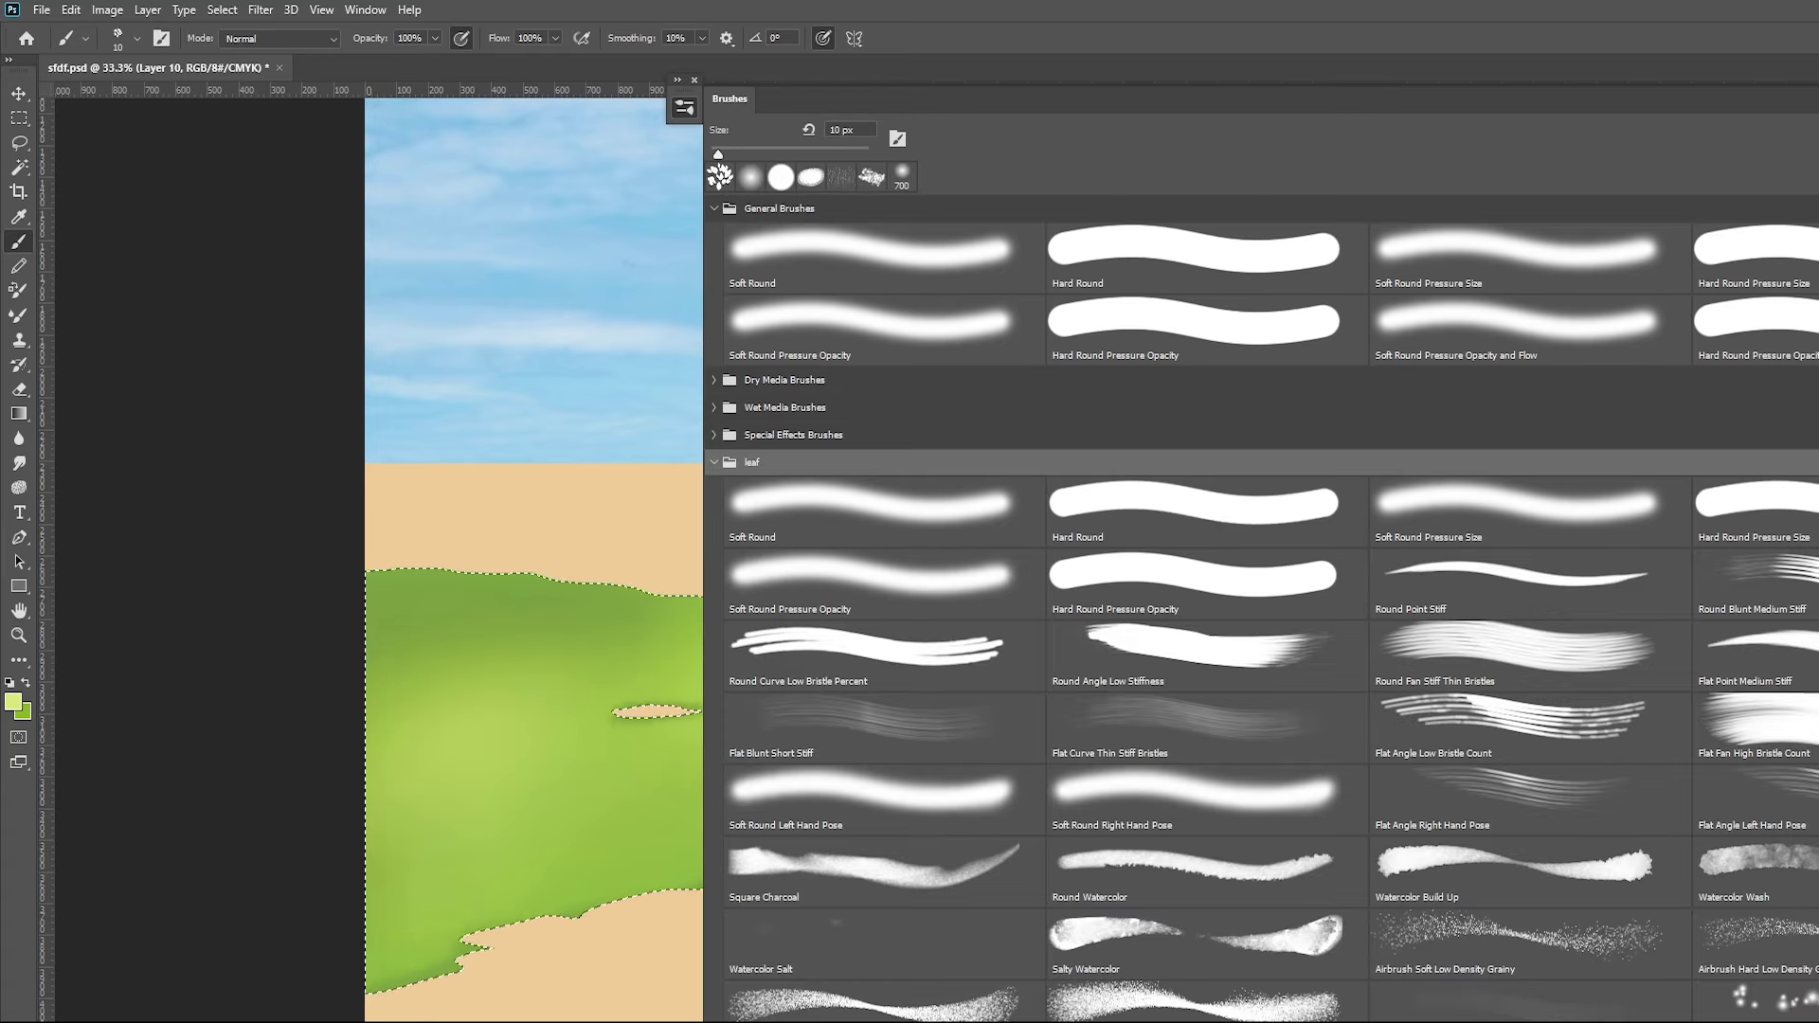
{"action": "scroll", "coordinate": [1261, 608], "scroll_direction": "down", "scroll_amount": 5}
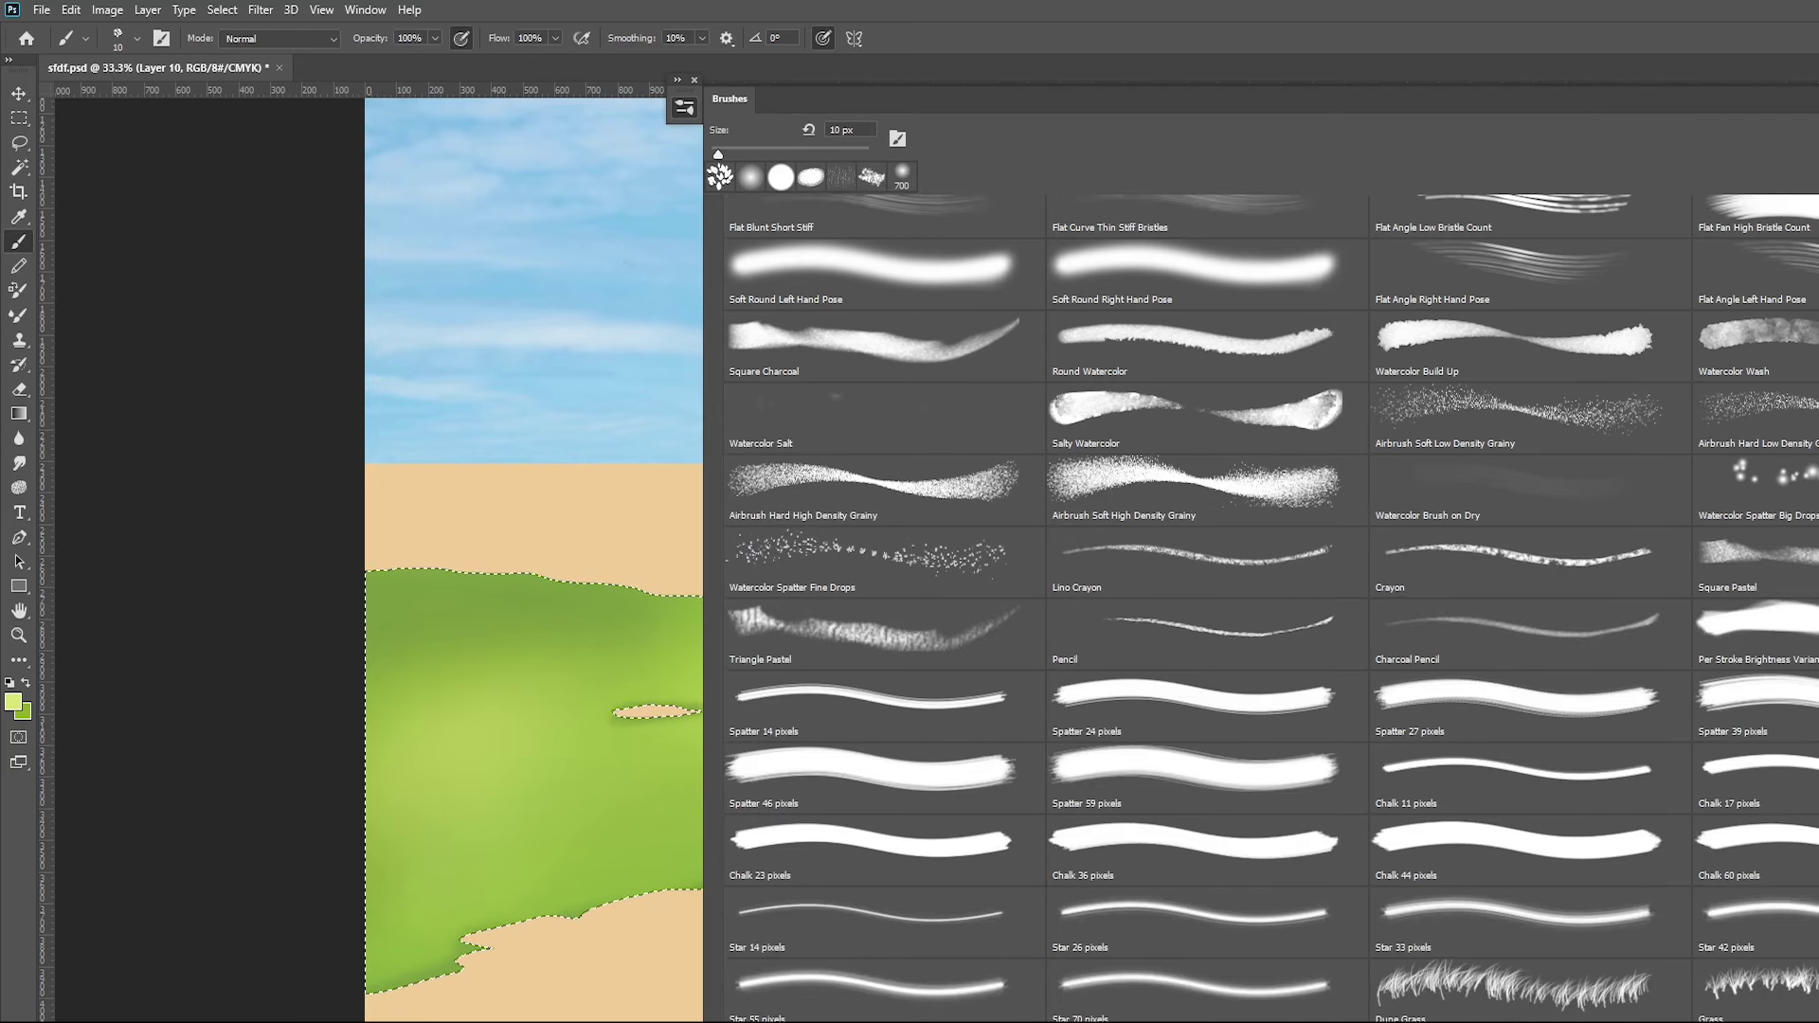
{"action": "scroll", "coordinate": [1262, 608], "scroll_direction": "down", "scroll_amount": 5}
{"action": "scroll", "coordinate": [1262, 608], "scroll_direction": "down", "scroll_amount": 5}
{"action": "scroll", "coordinate": [1262, 608], "scroll_direction": "down", "scroll_amount": 5}
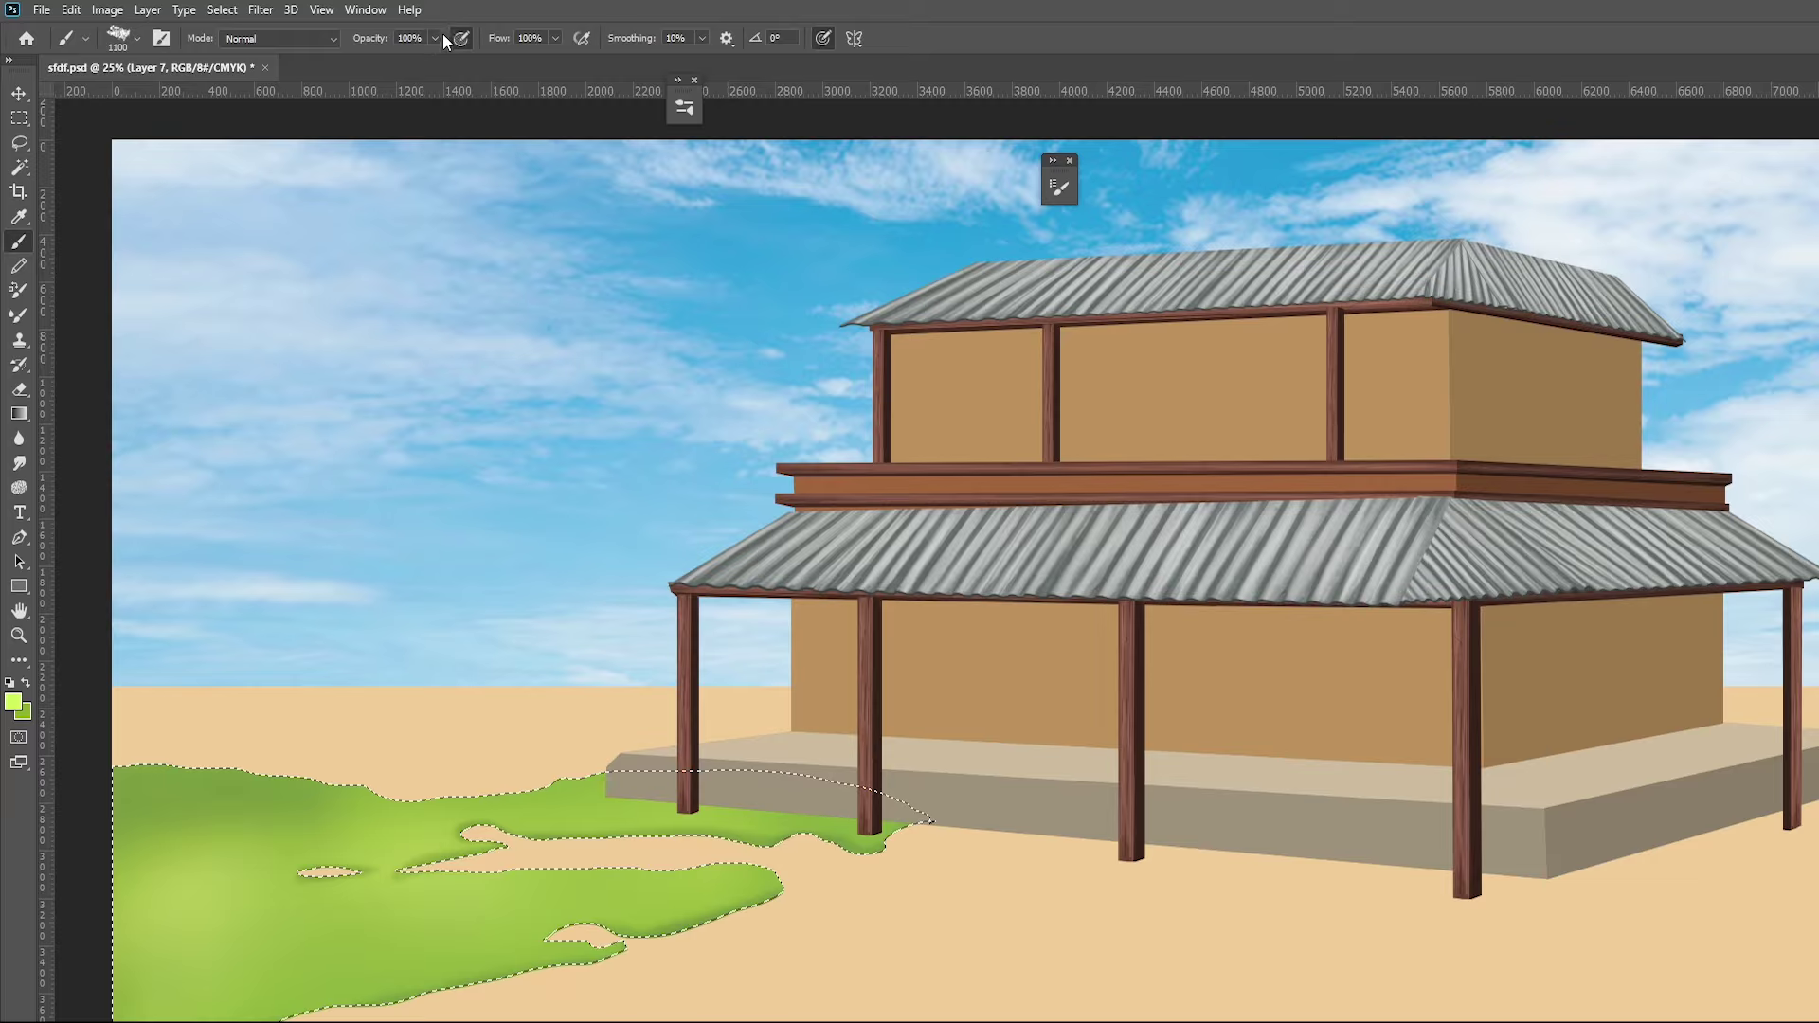
Lower brush opacity to 9% and zoom to 50% on the lower-left grass
{"action": "left_click", "coordinate": [435, 38]}
{"action": "left_click_drag", "start_coordinate": [360, 63], "coordinate": [356, 62]}
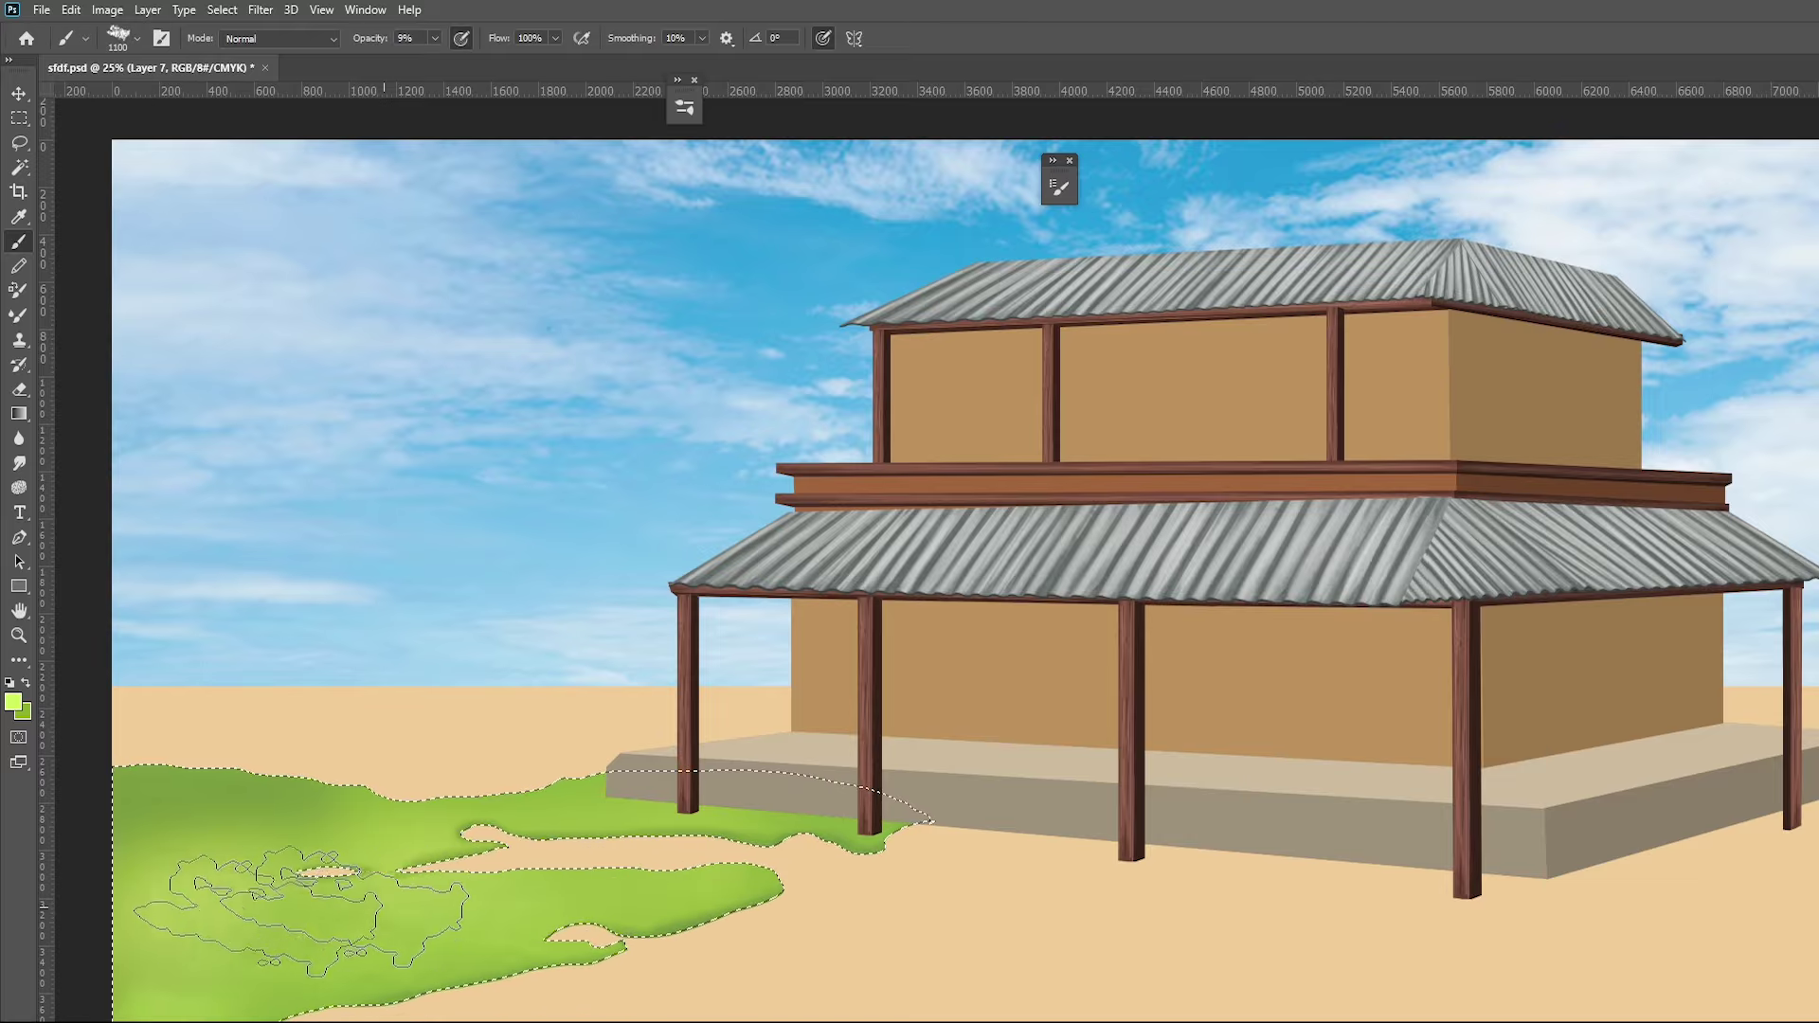
{"action": "key", "text": "z"}
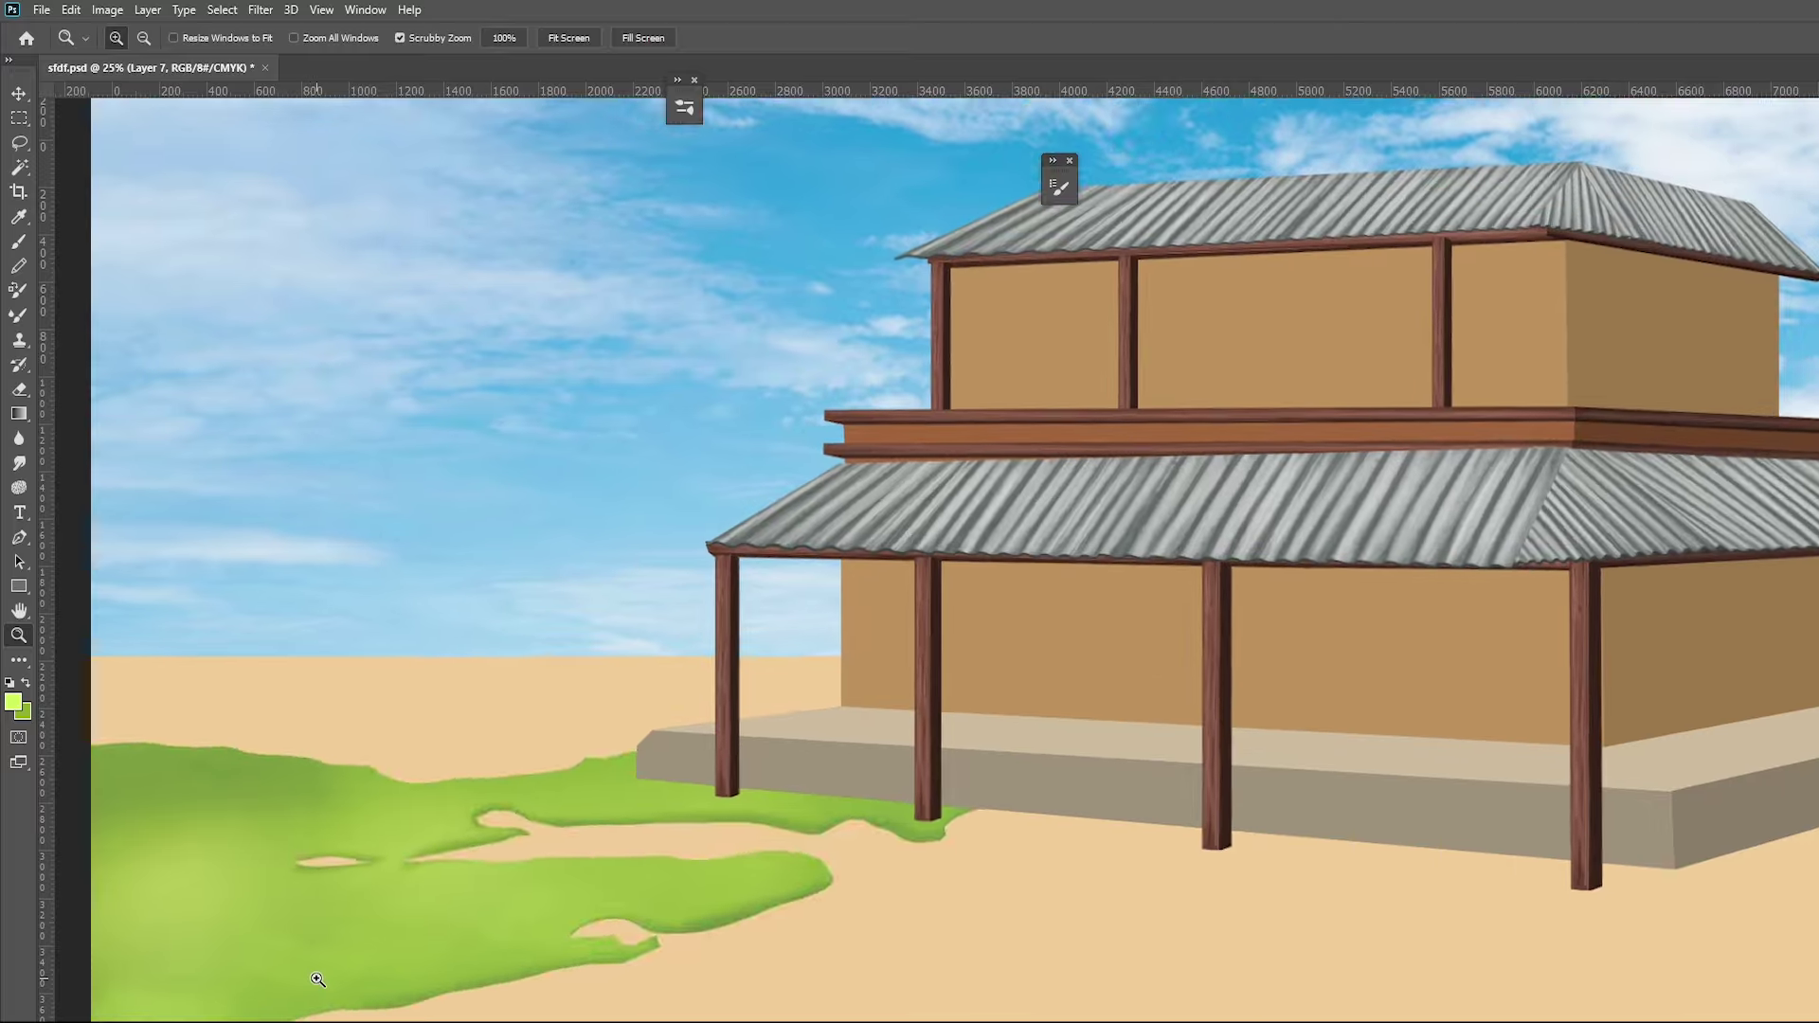
{"action": "left_click", "coordinate": [304, 974]}
{"action": "left_click", "coordinate": [422, 981]}
{"action": "key", "text": "b"}
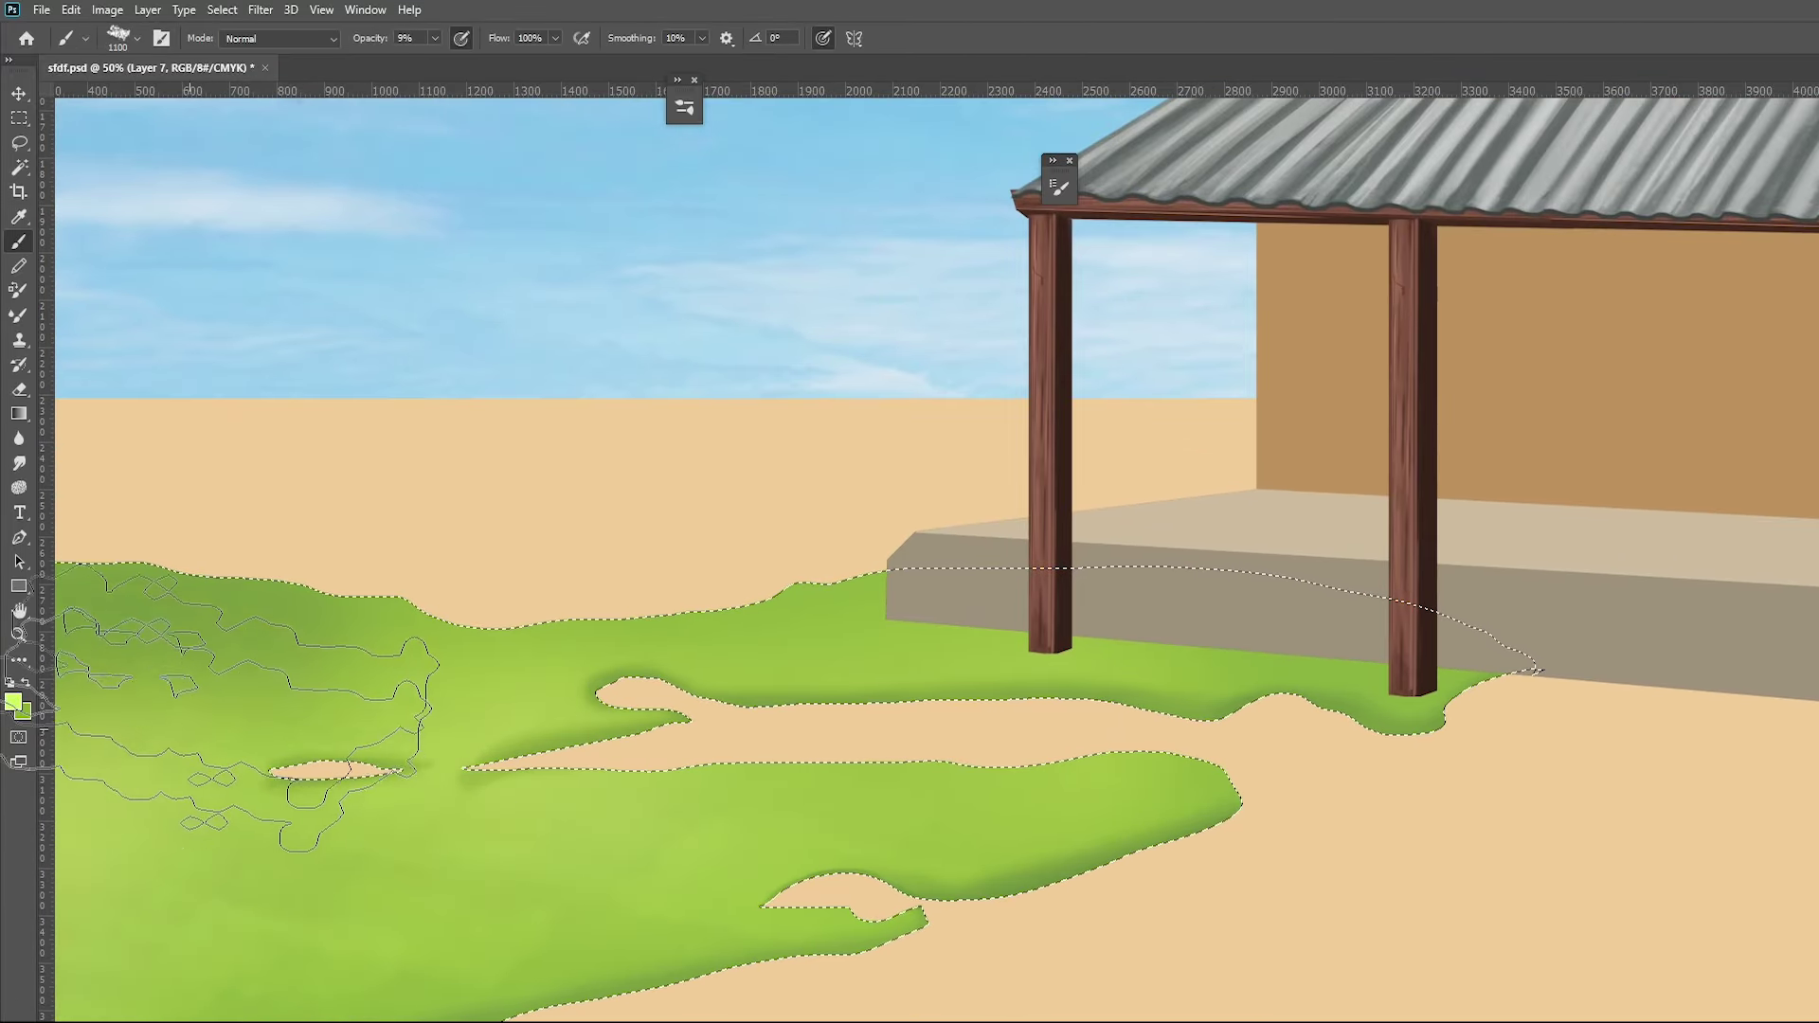
Choose a darker green foreground colour and raise brush opacity to 35%
{"action": "left_click", "coordinate": [17, 705]}
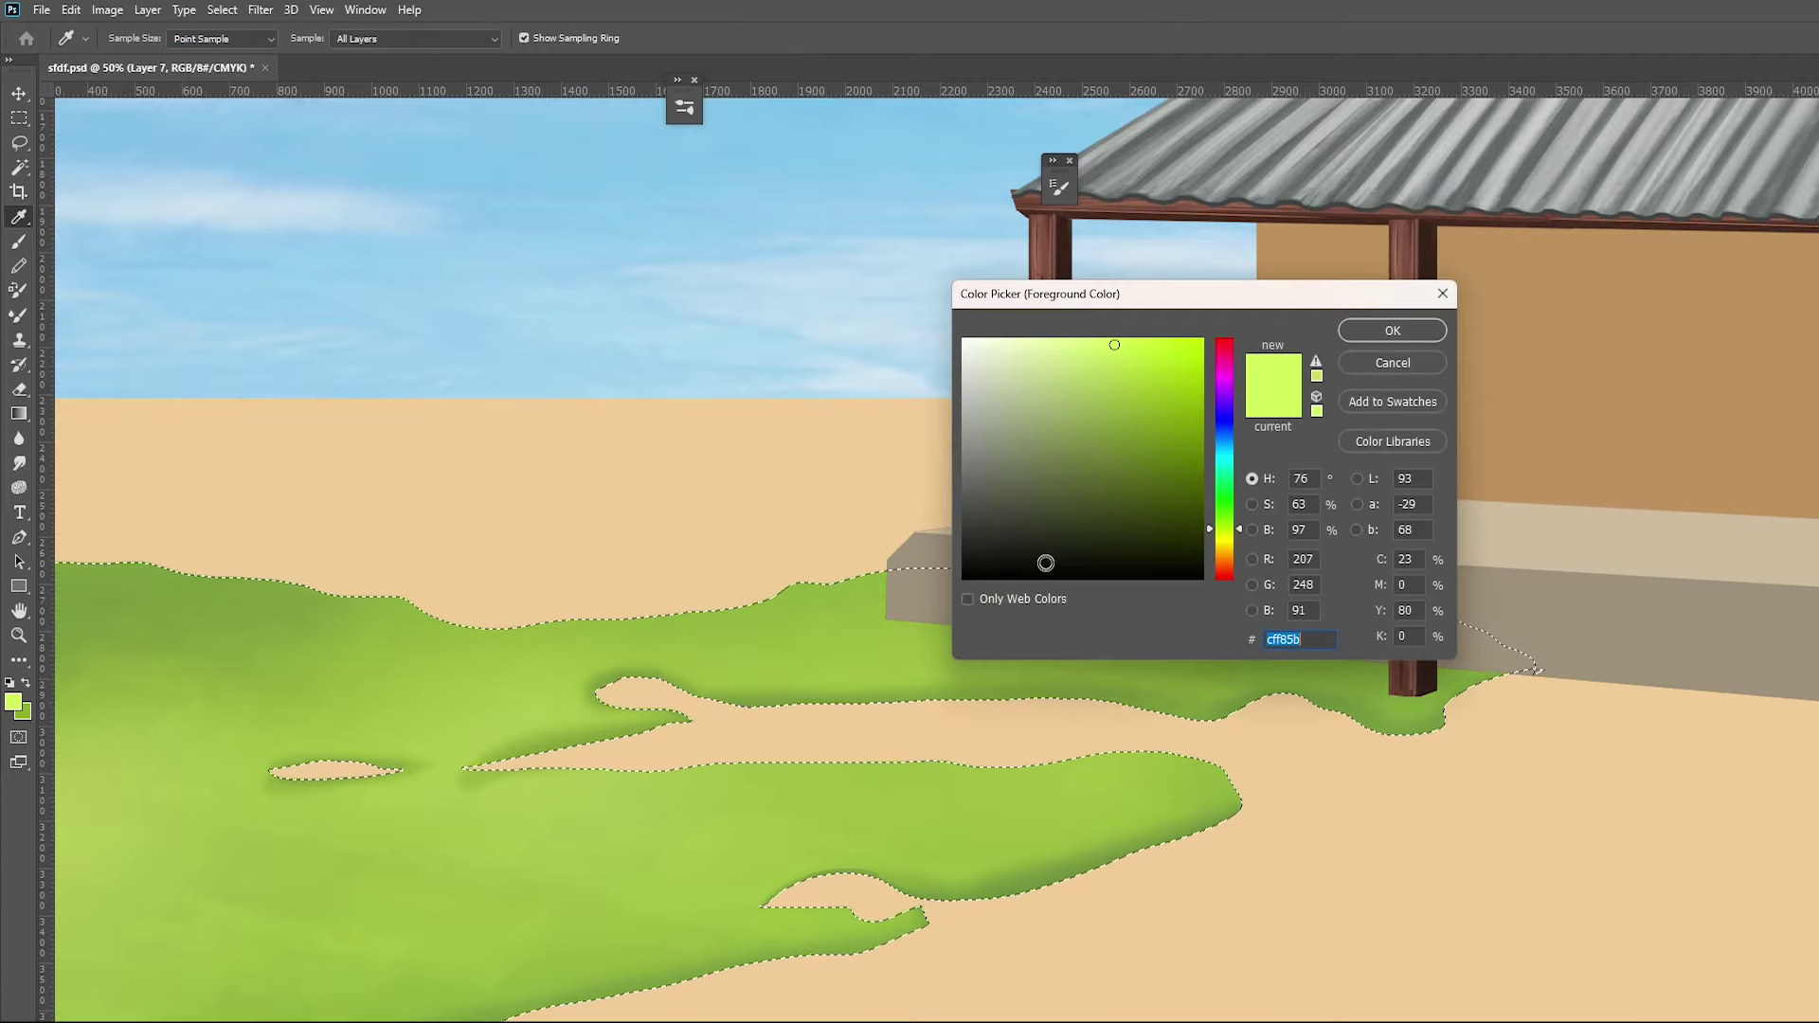
{"action": "left_click", "coordinate": [1392, 330]}
{"action": "key", "text": "b"}
{"action": "left_click", "coordinate": [434, 38]}
{"action": "left_click_drag", "start_coordinate": [435, 60], "coordinate": [463, 59]}
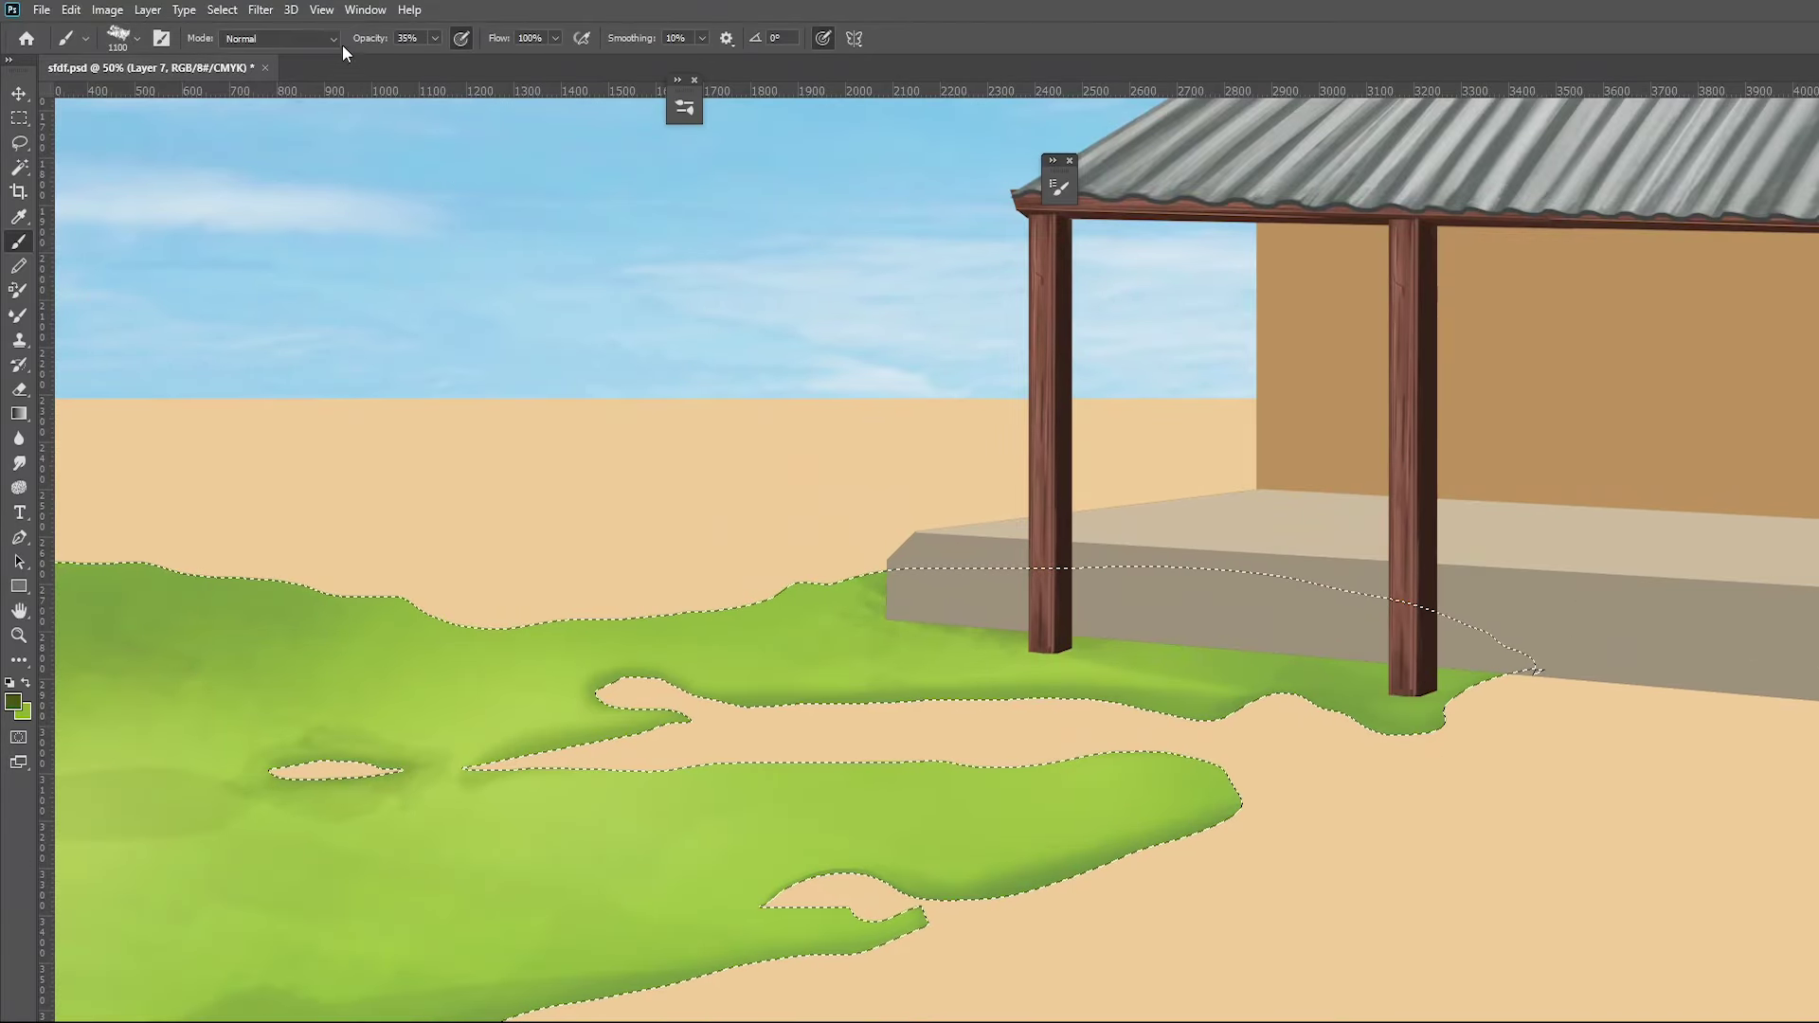
Paint grass blades with the 687 grass brush along the bottom and middle sand edges, opacity 100%
{"action": "left_click", "coordinate": [161, 38]}
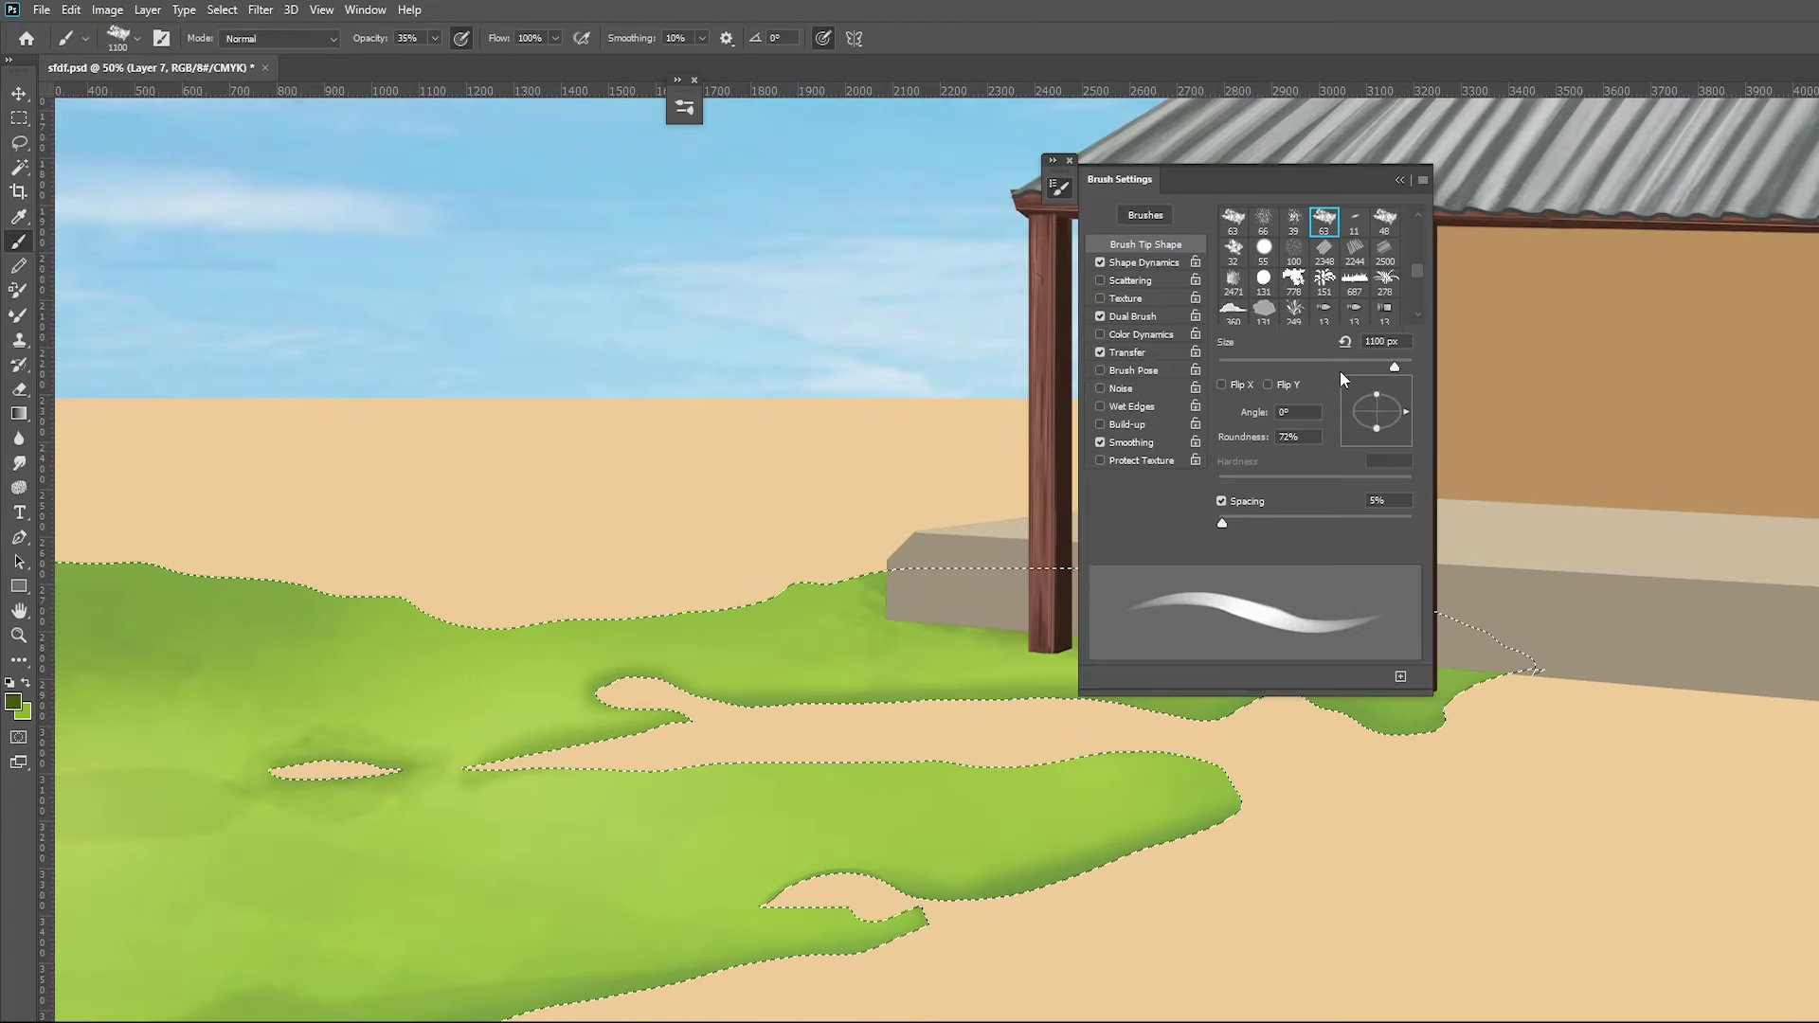
{"action": "left_click", "coordinate": [1354, 281]}
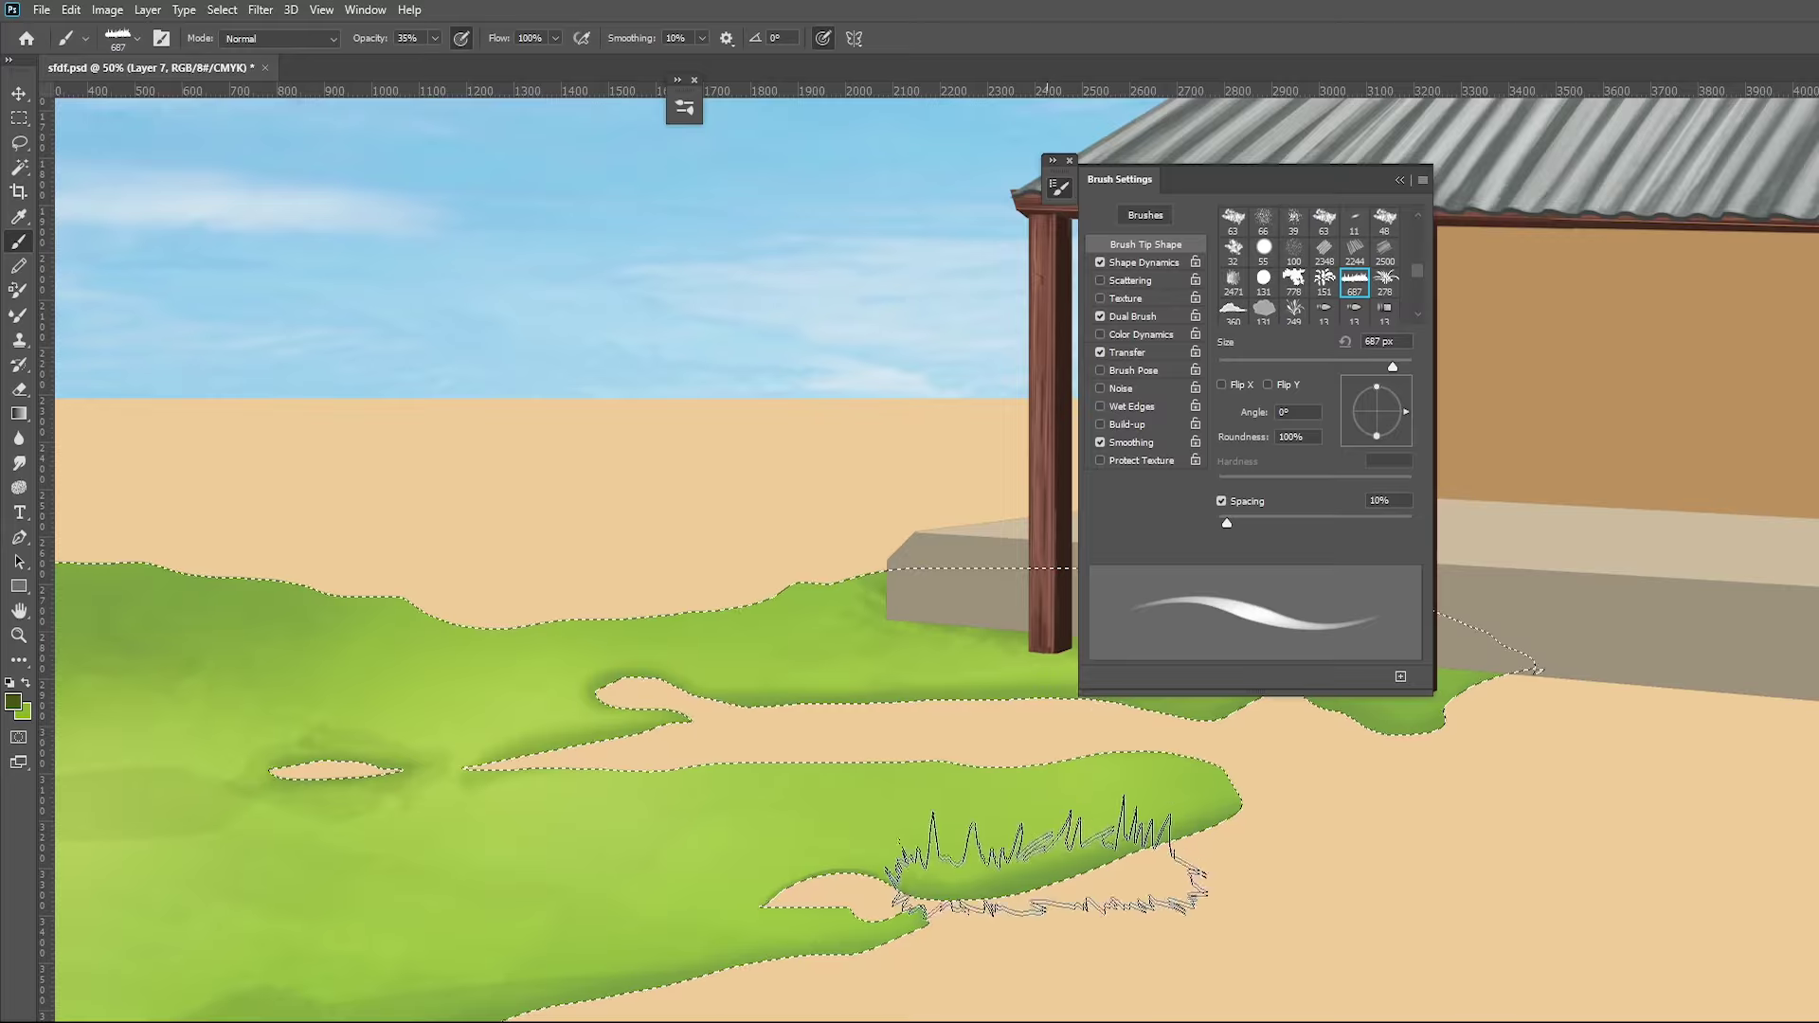
{"action": "left_click", "coordinate": [1042, 848]}
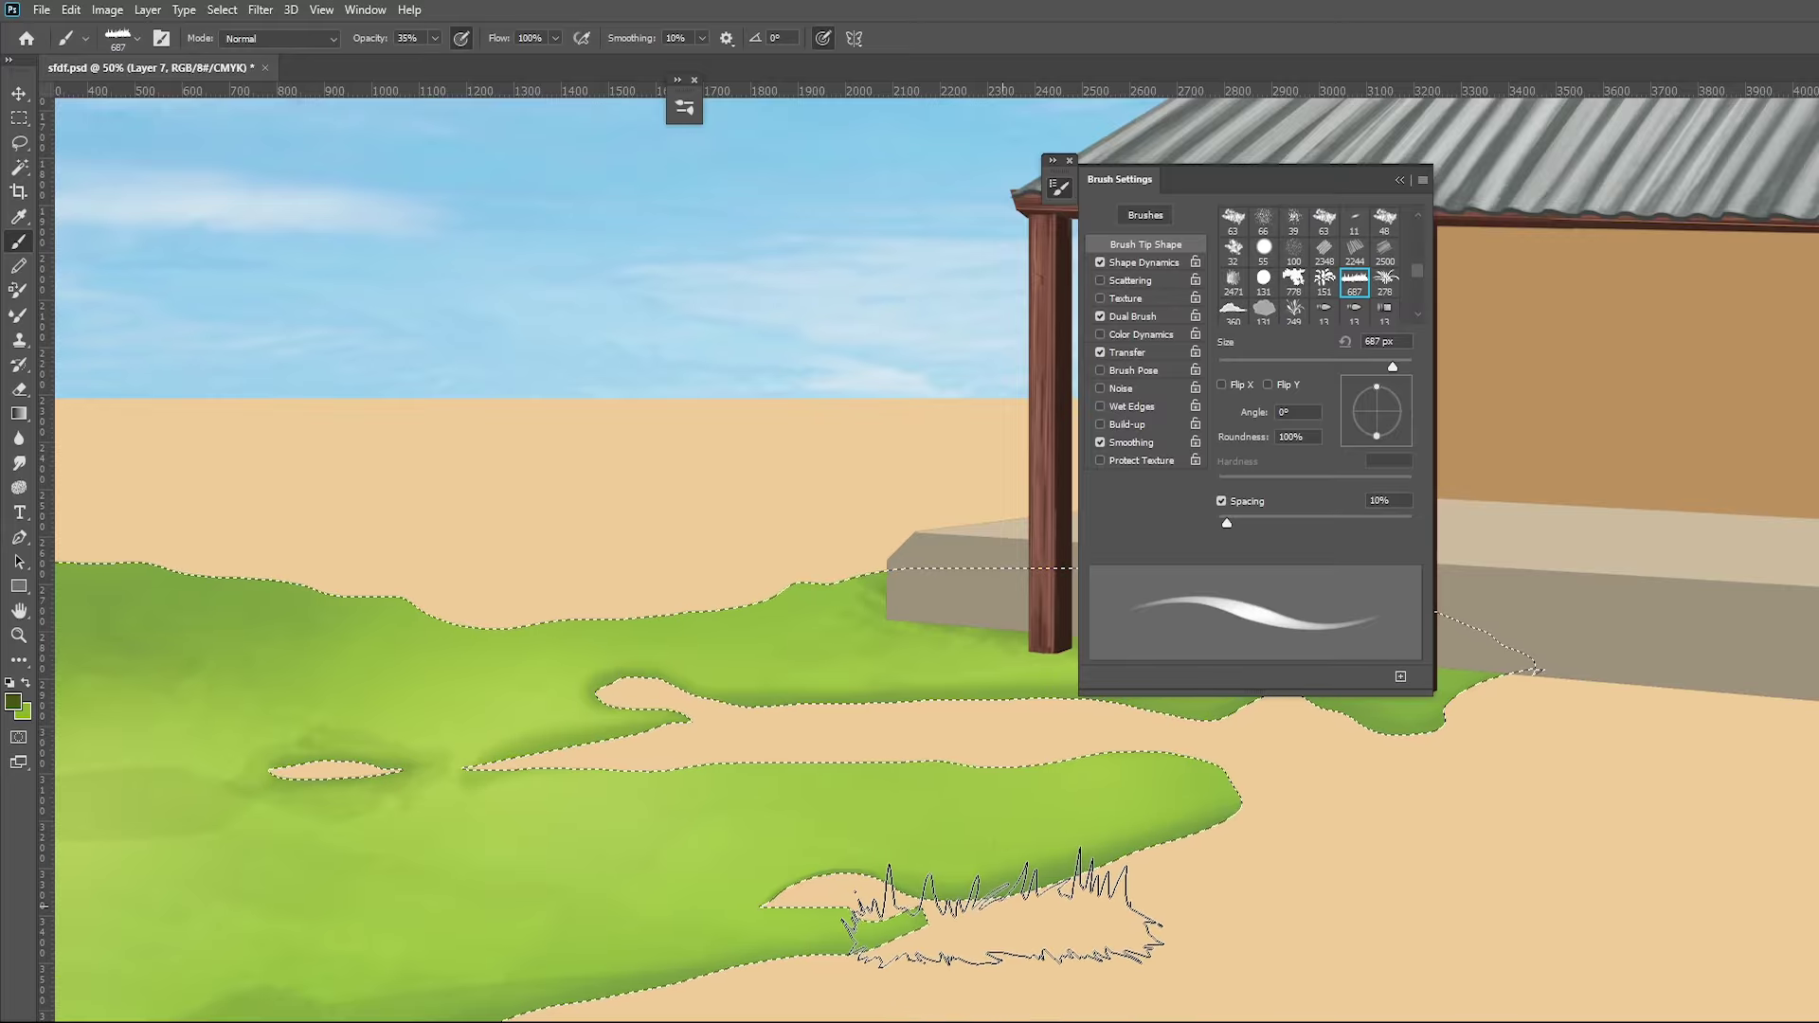
{"action": "mouse_move", "coordinate": [1198, 829]}
{"action": "left_mouse_down"}
{"action": "mouse_move", "coordinate": [521, 1022]}
{"action": "mouse_move", "coordinate": [313, 1022]}
{"action": "left_mouse_up"}
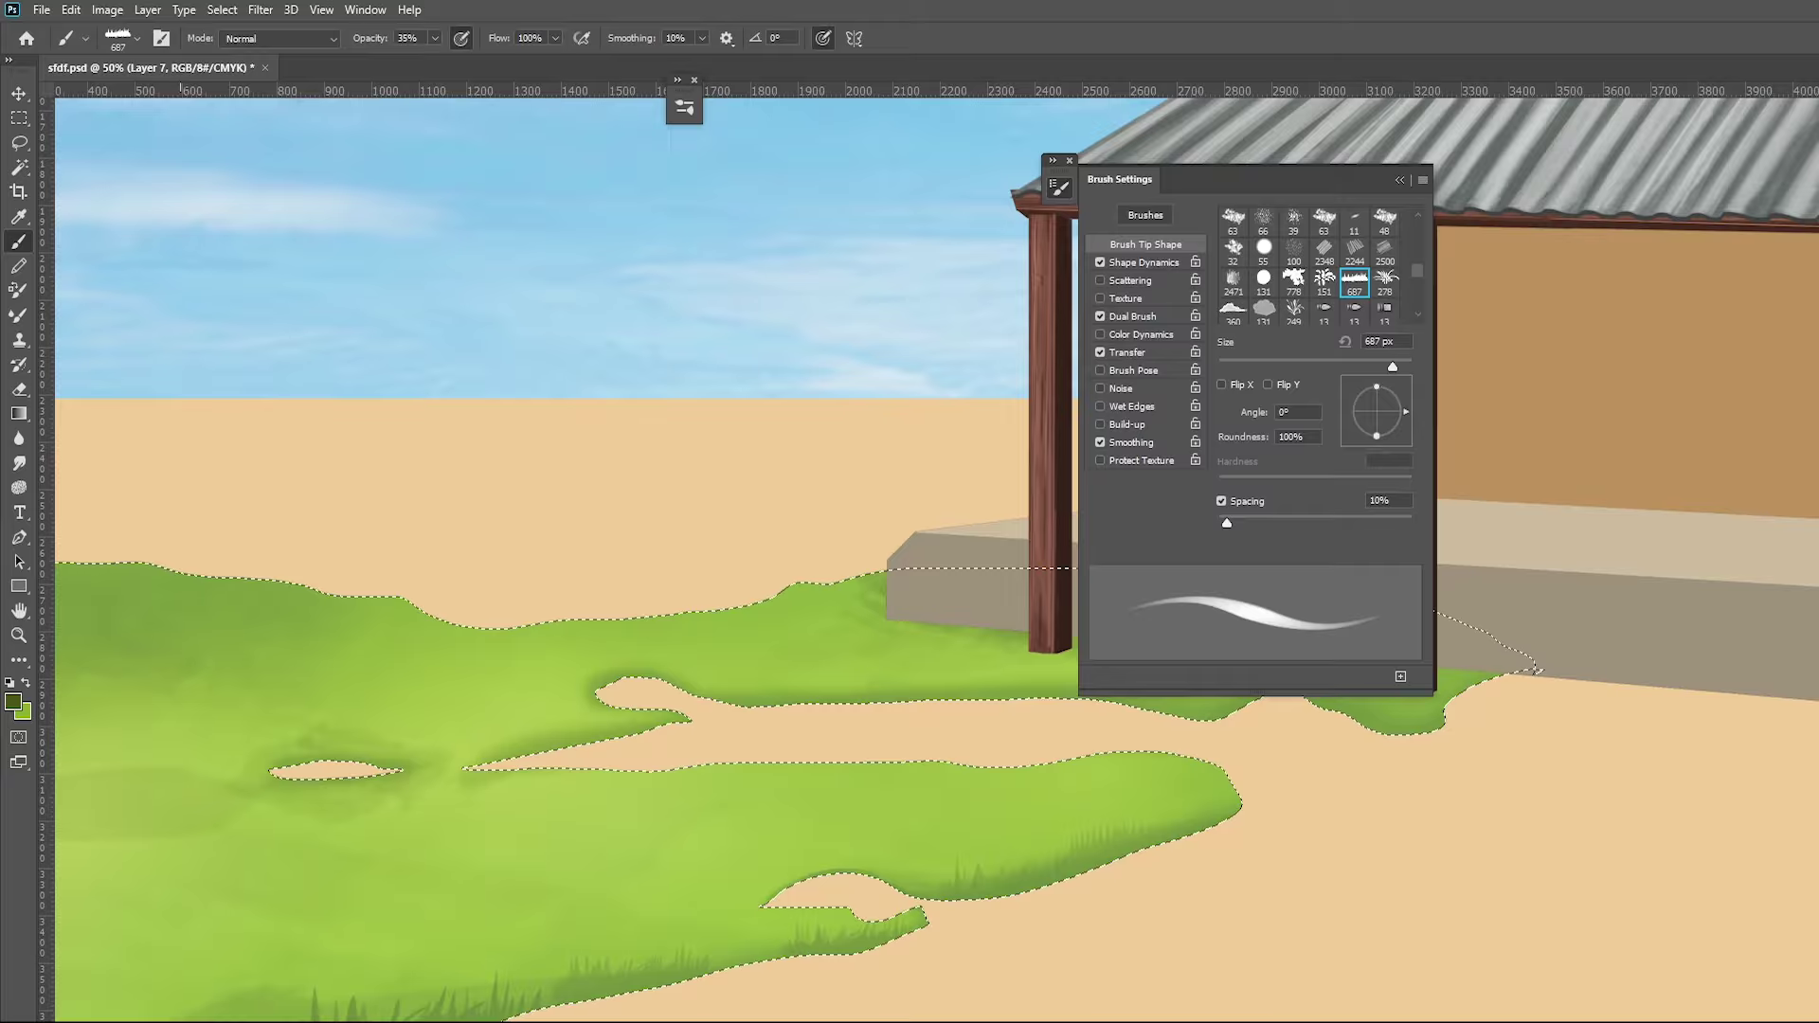
{"action": "mouse_move", "coordinate": [822, 700]}
{"action": "left_mouse_down"}
{"action": "mouse_move", "coordinate": [737, 701]}
{"action": "mouse_move", "coordinate": [947, 705]}
{"action": "left_mouse_up"}
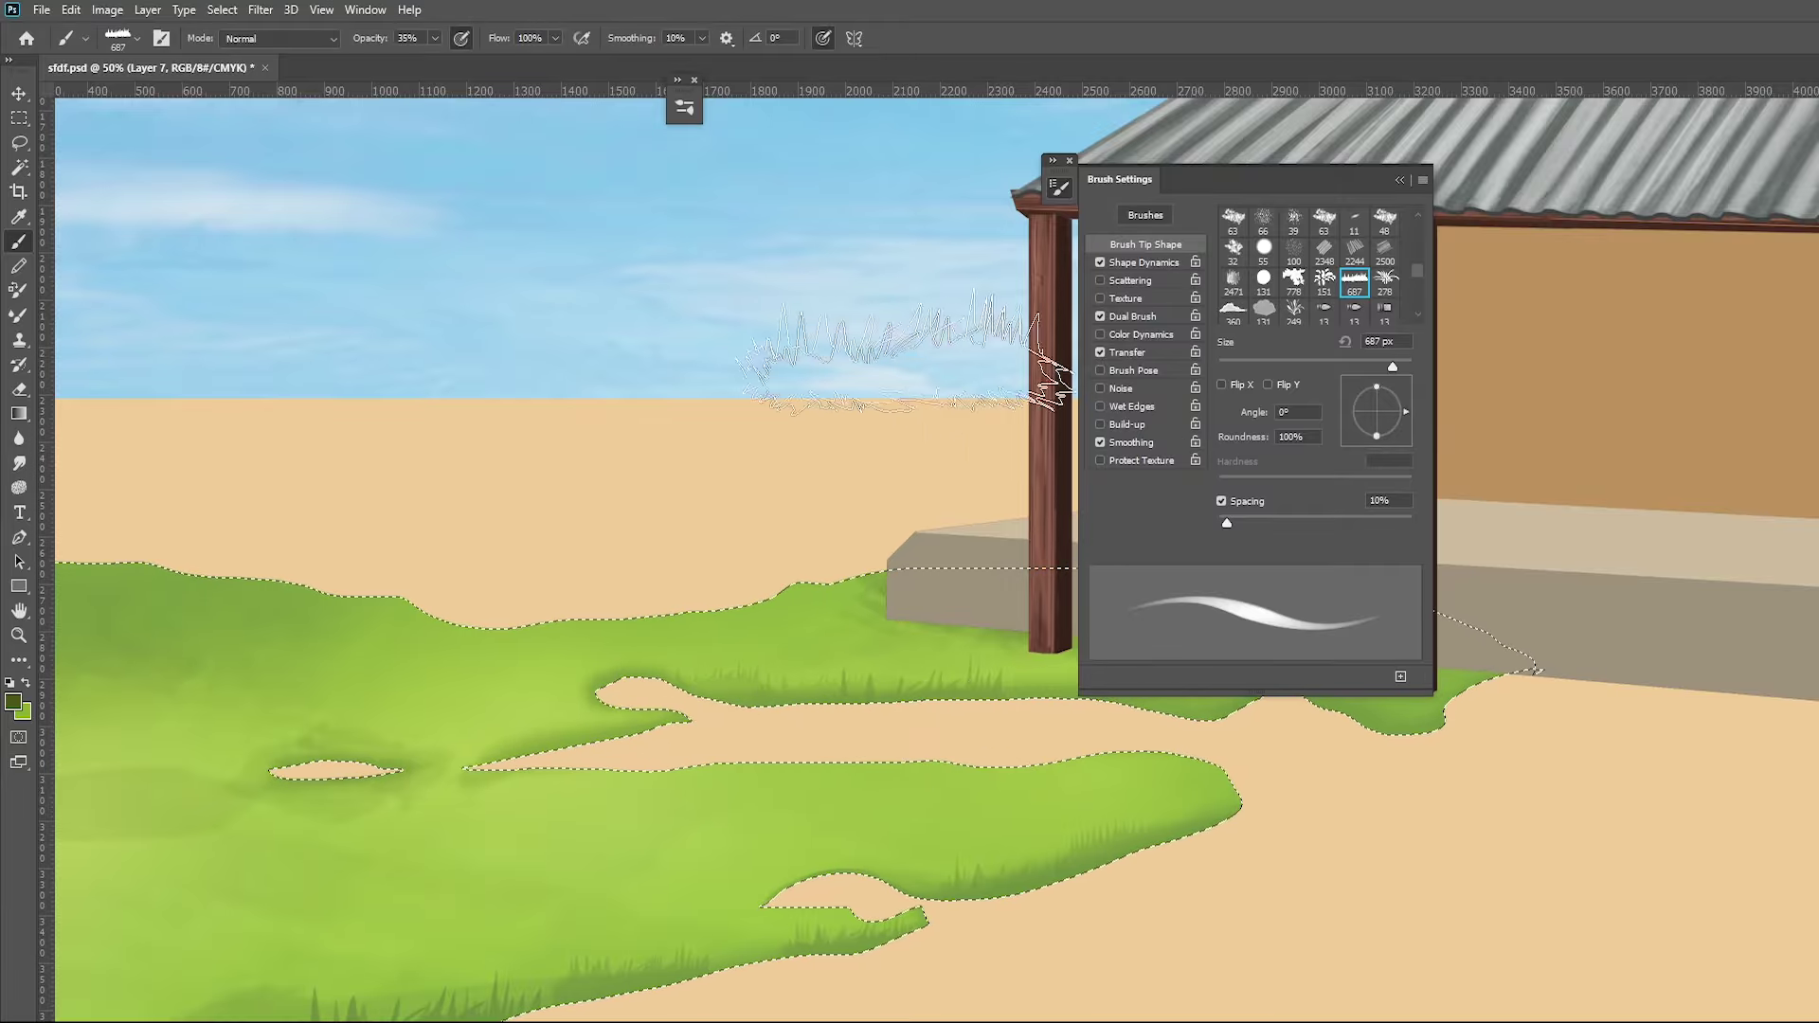
{"action": "left_click", "coordinate": [434, 38]}
{"action": "left_click_drag", "start_coordinate": [441, 59], "coordinate": [492, 60]}
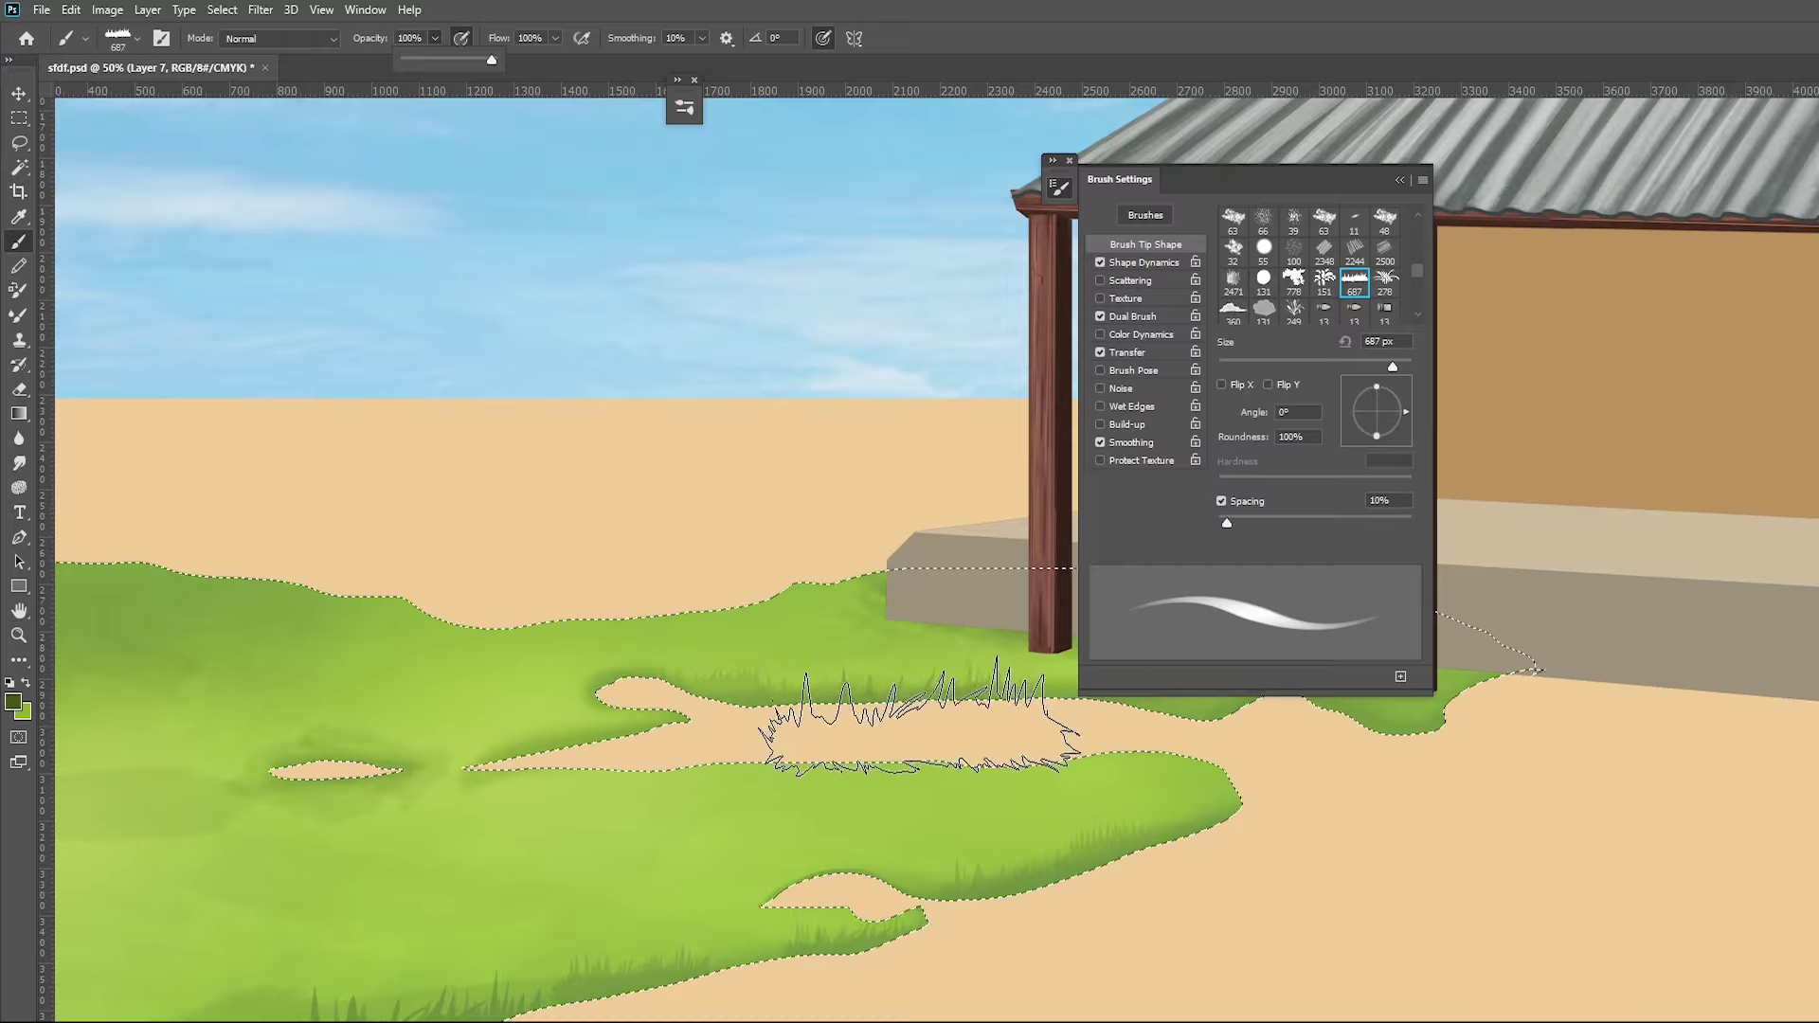
Add grass blades under the slab, along the tapering strip and around the sand hole at 300 px
{"action": "mouse_move", "coordinate": [994, 734]}
{"action": "left_mouse_down"}
{"action": "mouse_move", "coordinate": [668, 722]}
{"action": "mouse_move", "coordinate": [1051, 677]}
{"action": "left_mouse_up"}
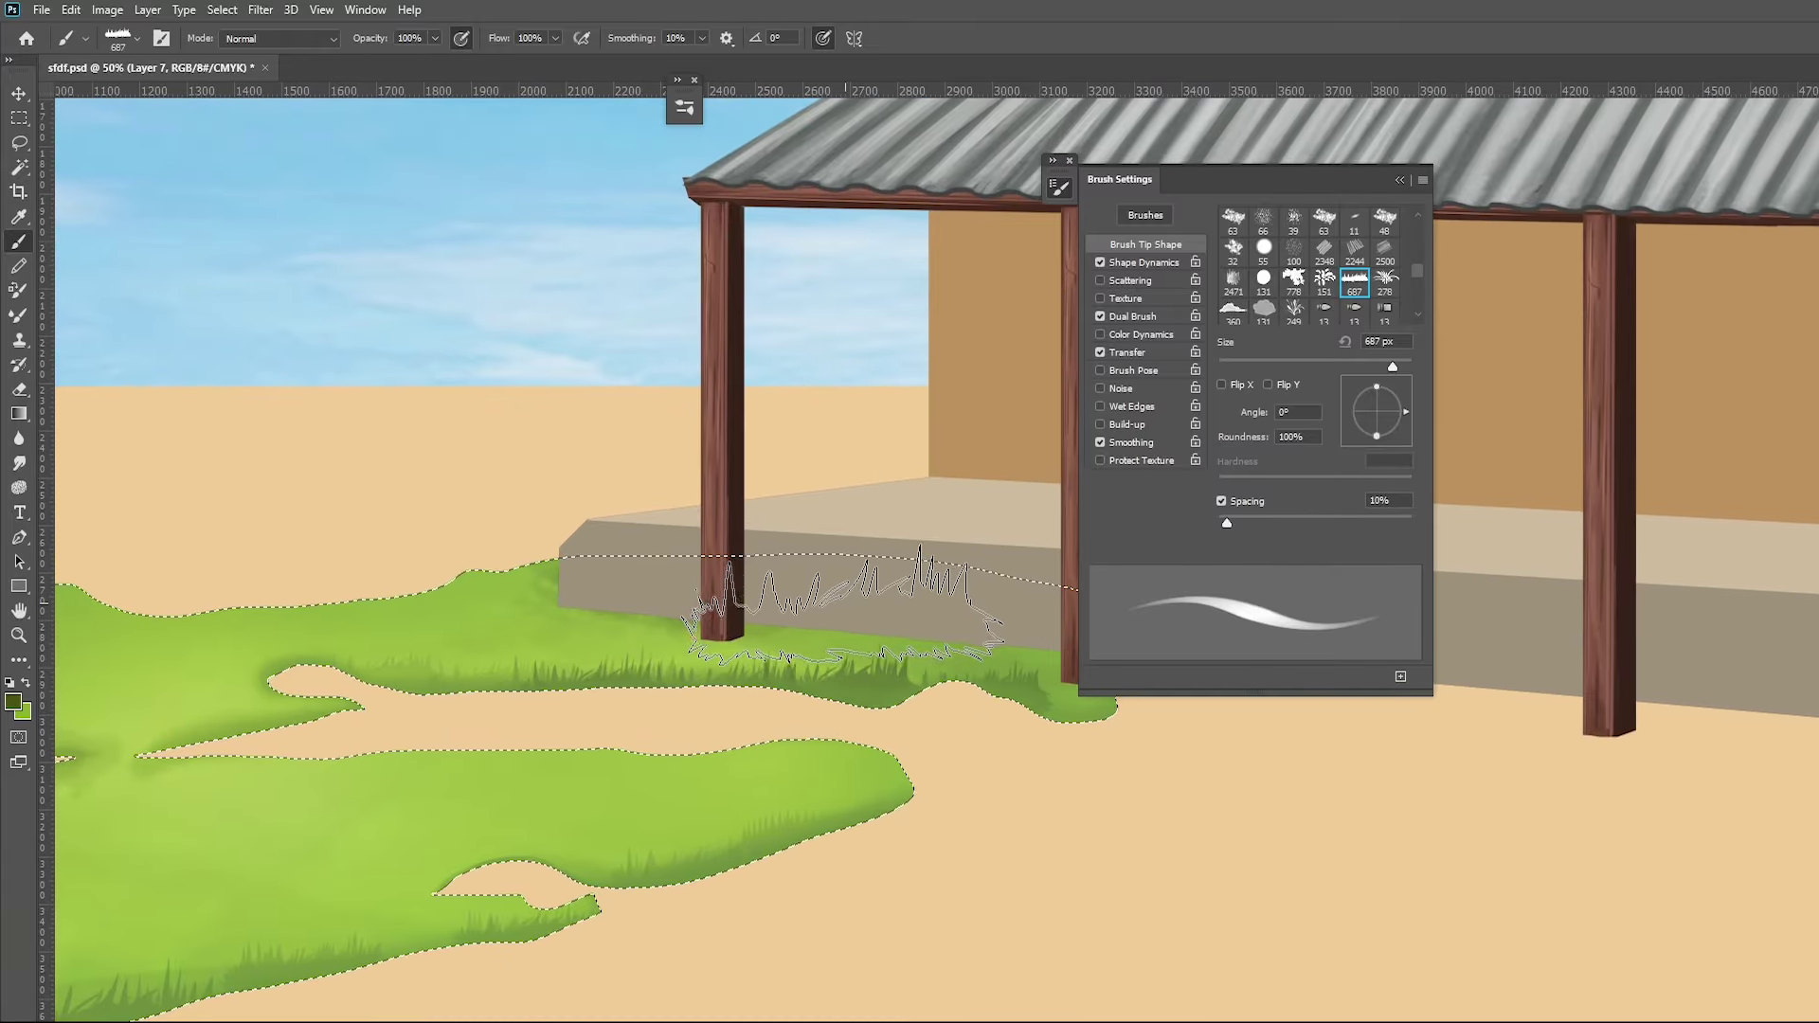
{"action": "left_click_drag", "start_coordinate": [832, 599], "coordinate": [871, 659]}
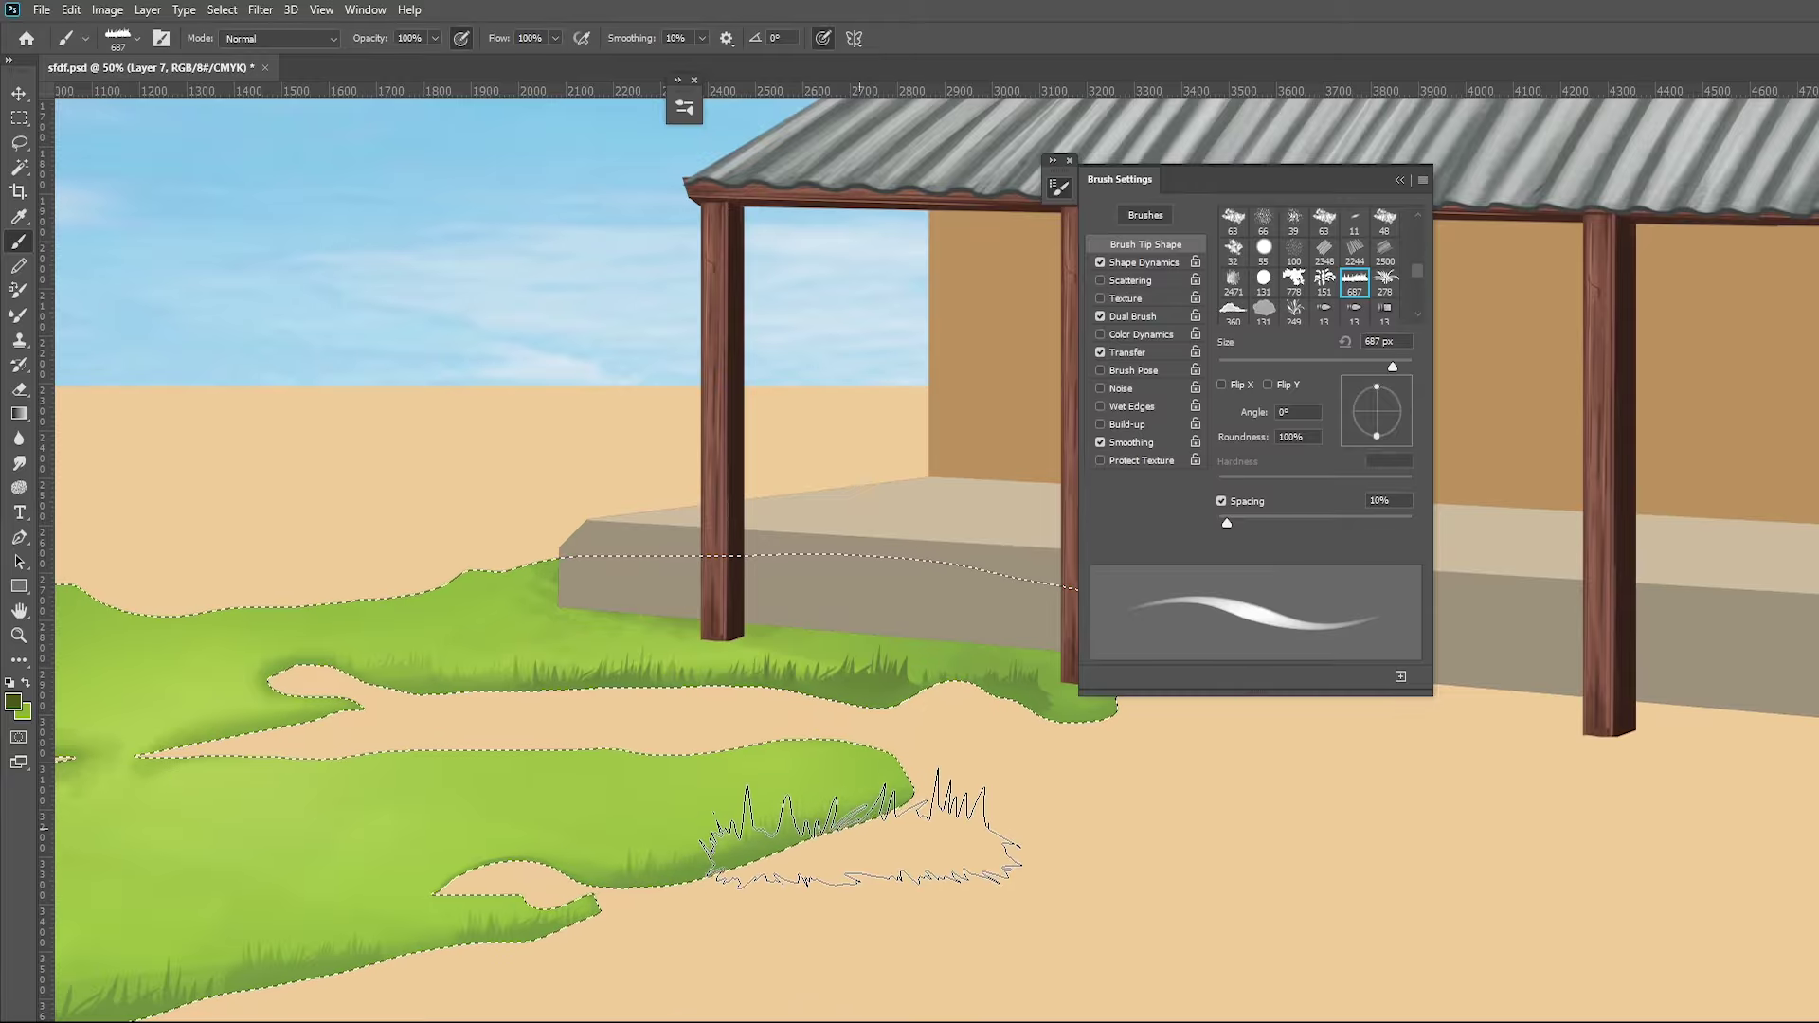
{"action": "mouse_move", "coordinate": [670, 934]}
{"action": "left_mouse_down"}
{"action": "mouse_move", "coordinate": [1099, 781]}
{"action": "mouse_move", "coordinate": [1082, 789]}
{"action": "left_mouse_up"}
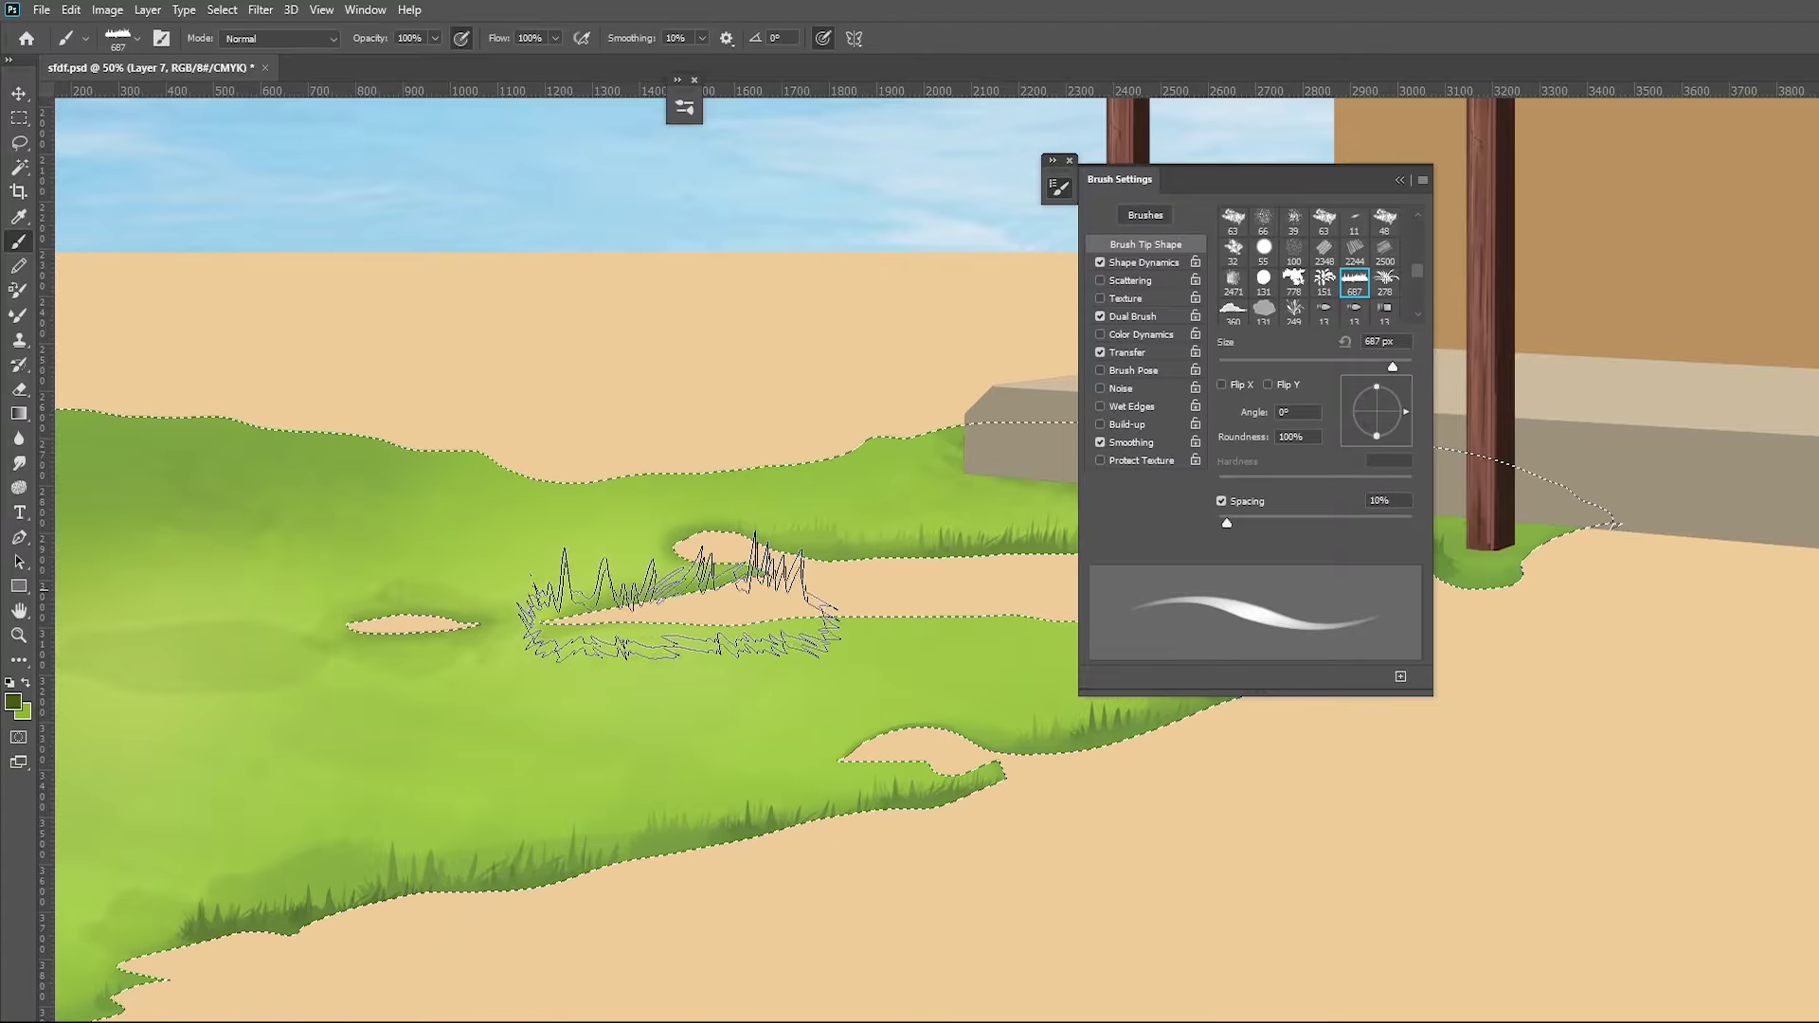
{"action": "left_click_drag", "start_coordinate": [568, 625], "coordinate": [689, 637]}
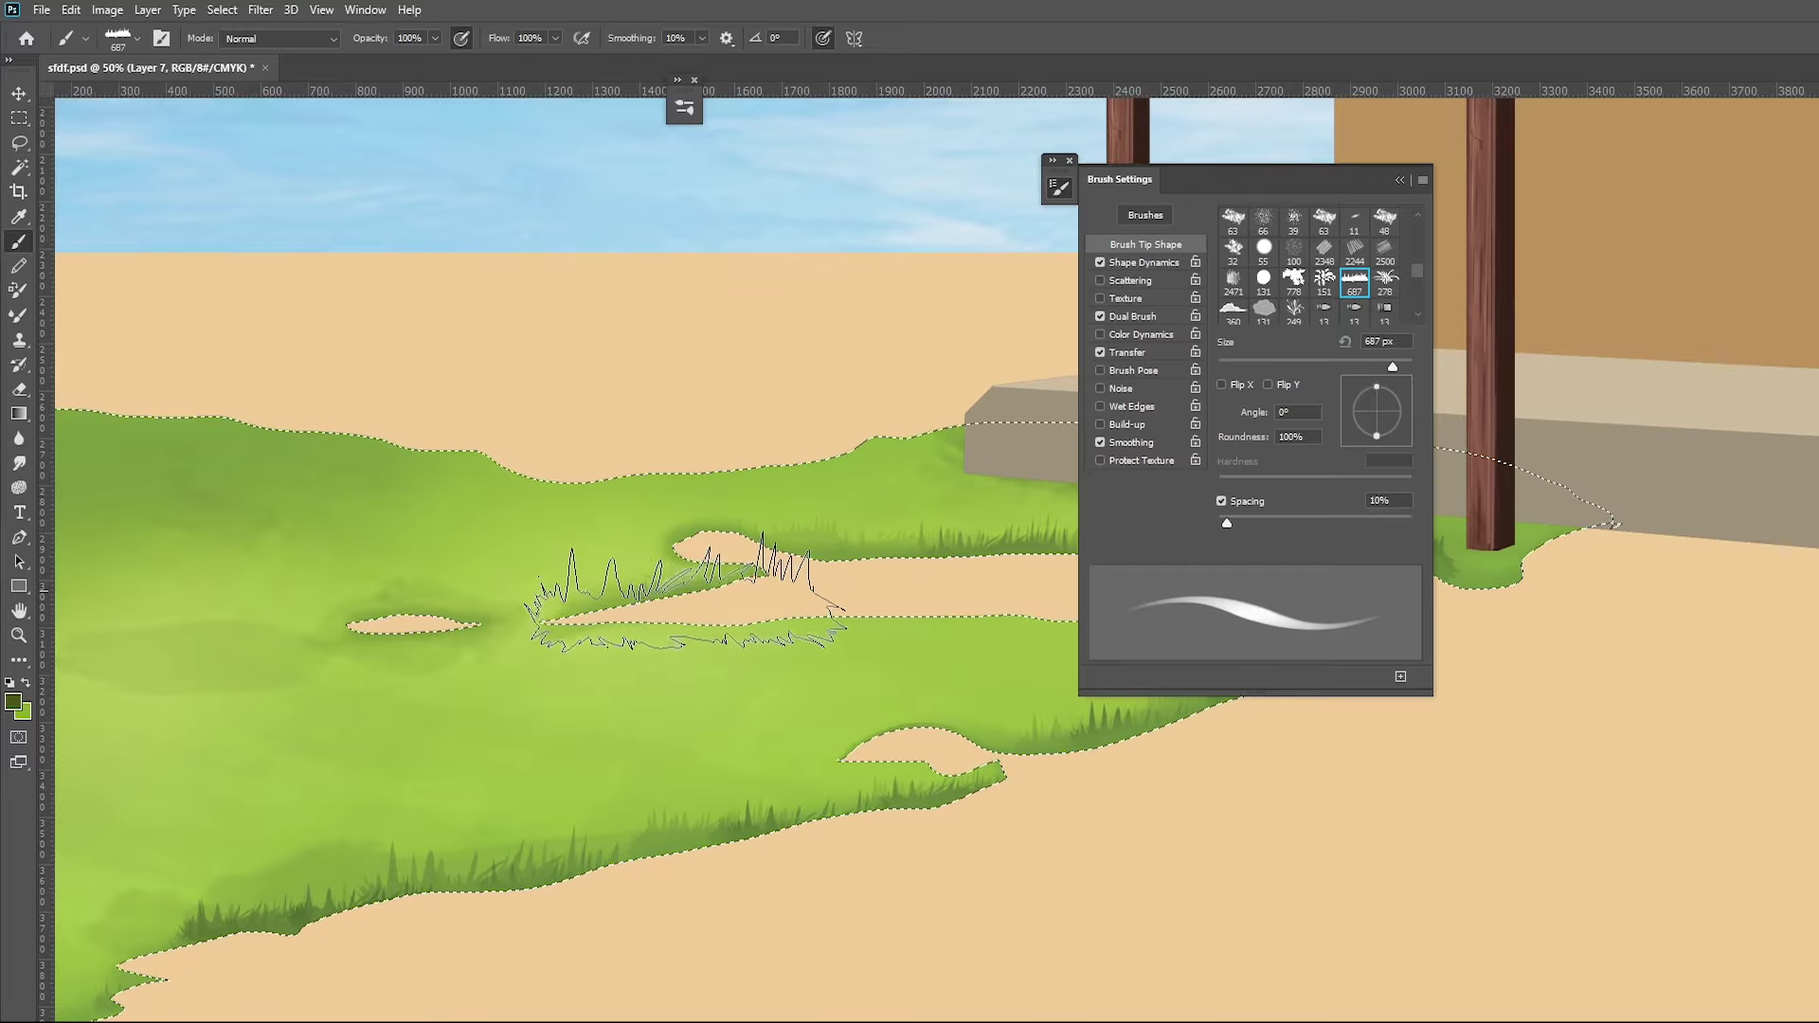
{"action": "key", "text": "bracketleft"}
{"action": "key", "text": "bracketleft"}
{"action": "key", "text": "bracketleft"}
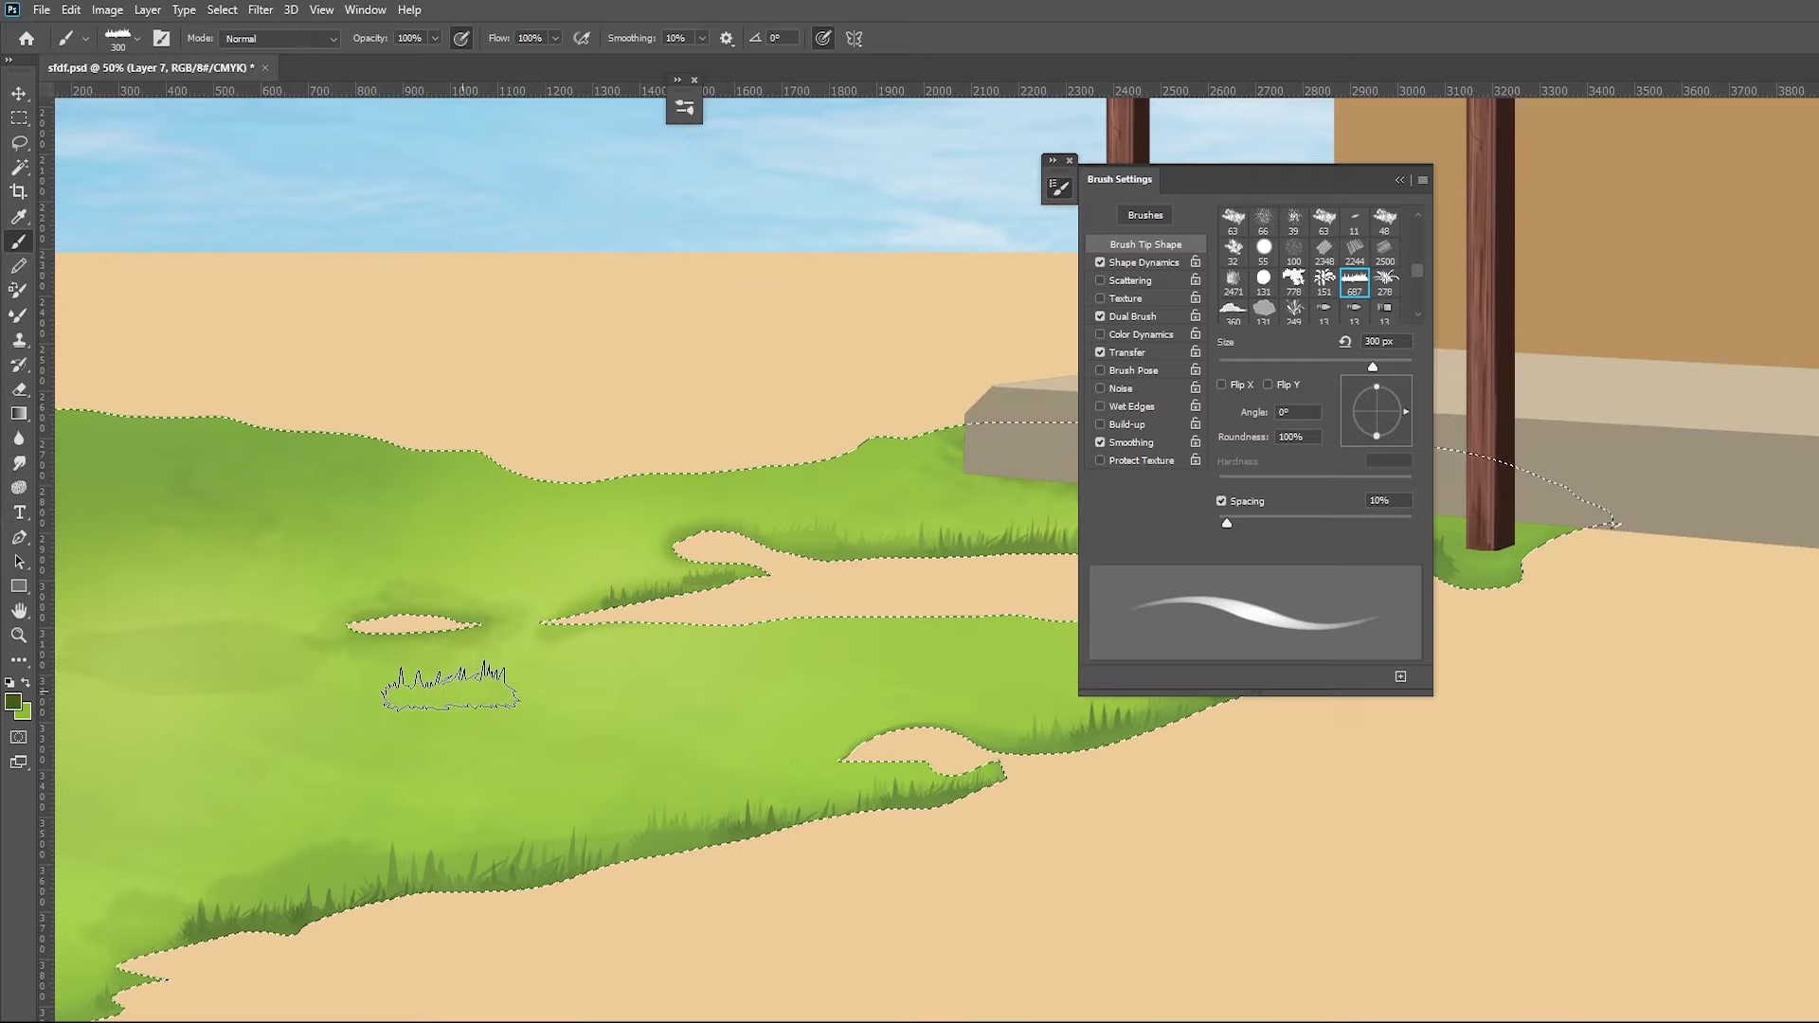
{"action": "left_click", "coordinate": [417, 611]}
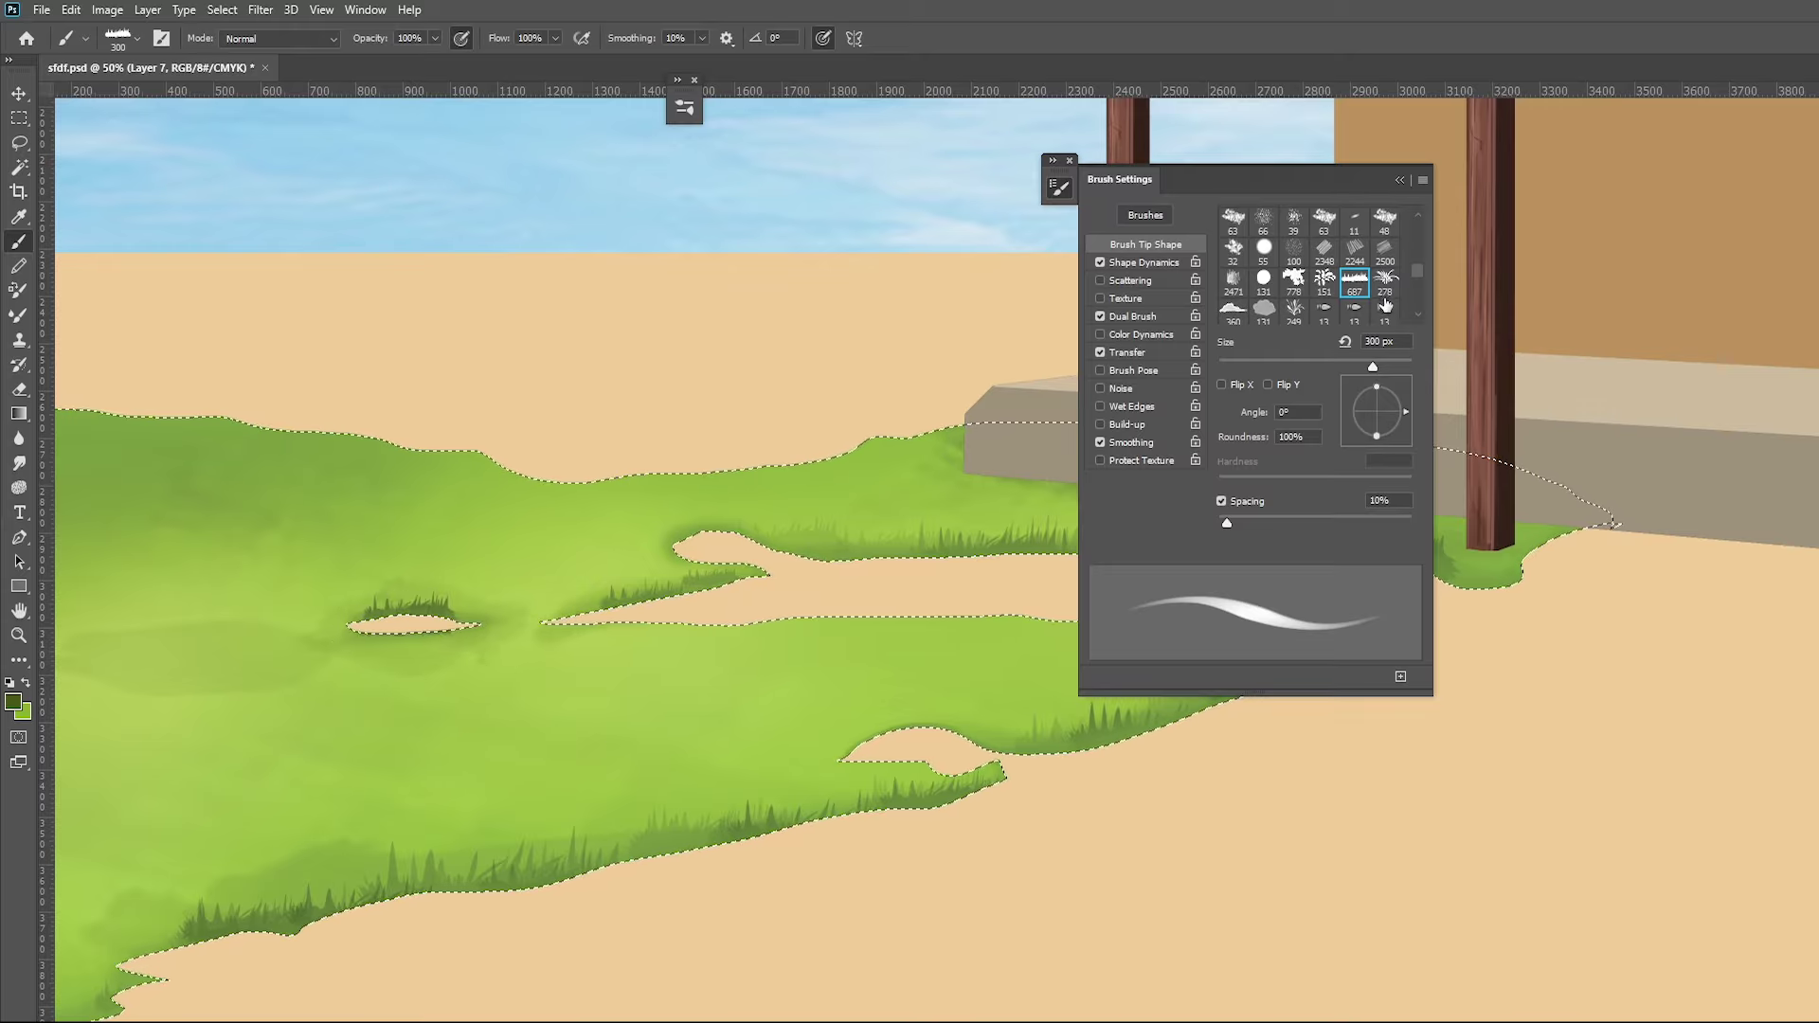
{"action": "left_click", "coordinate": [1293, 251]}
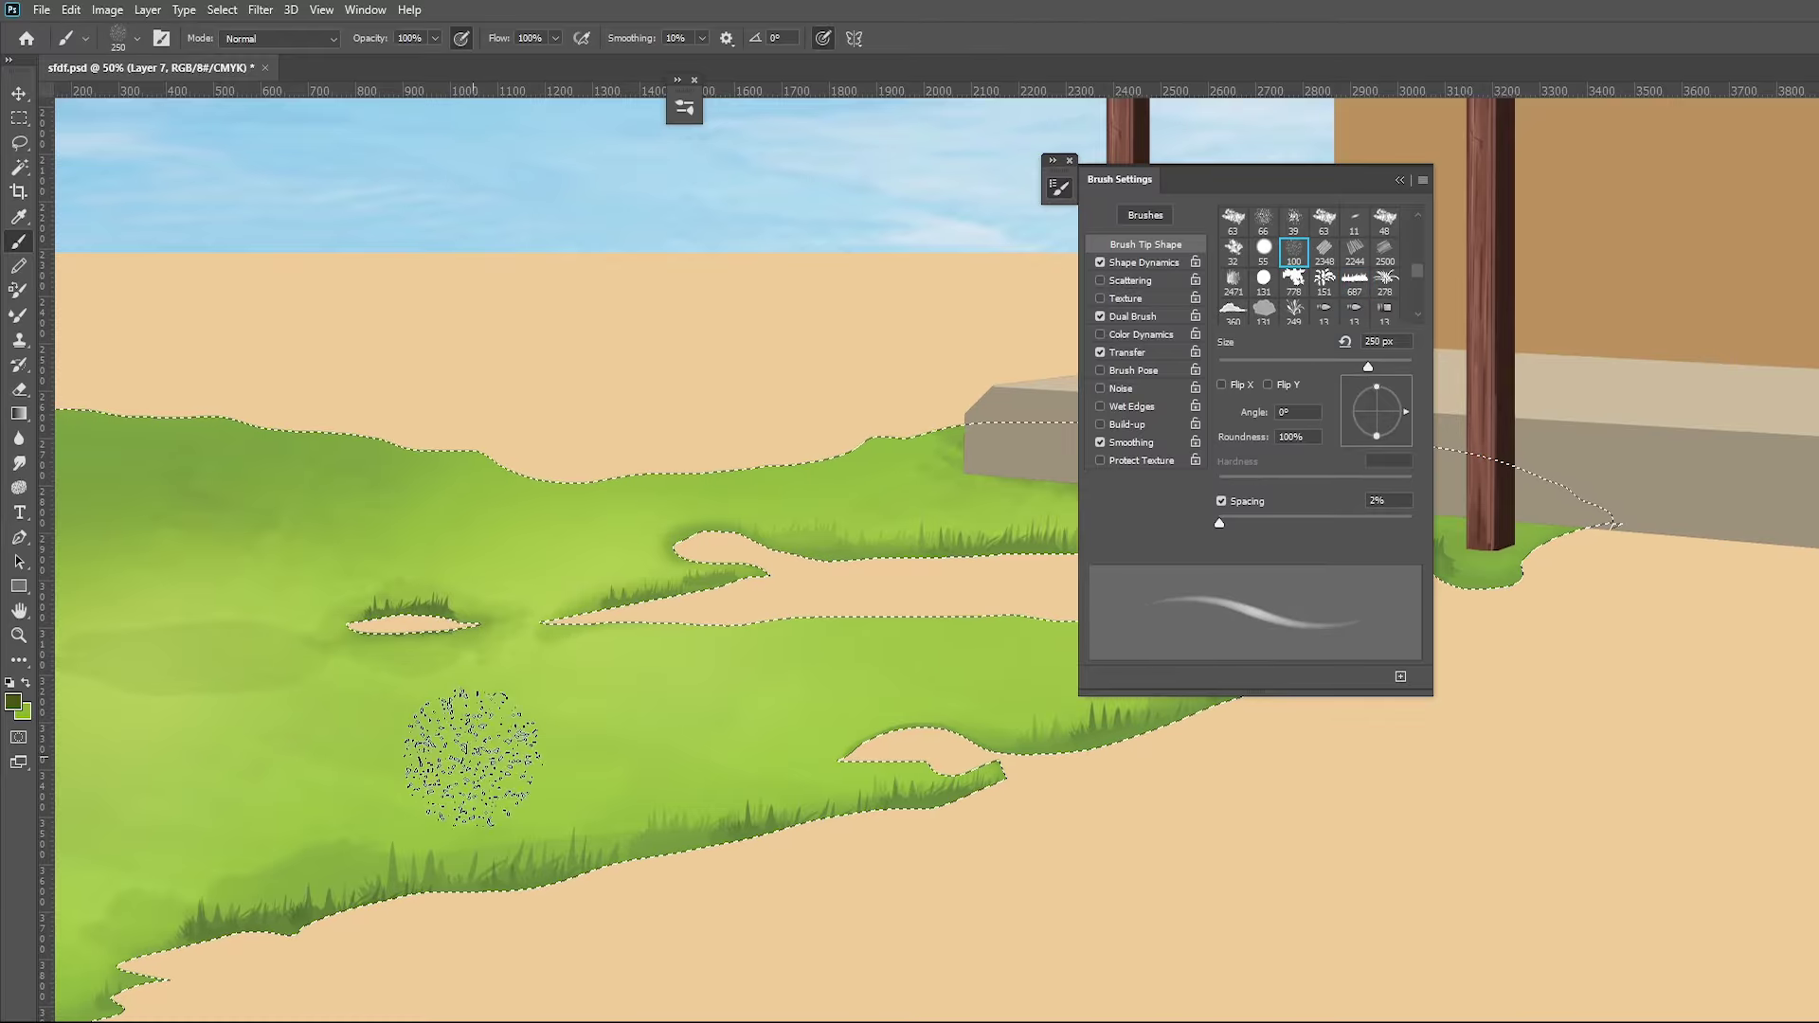
Tint the lower-left grass with faint strokes from an 1100 px brush at 28%, then 6% opacity
{"action": "key", "text": "bracketright"}
{"action": "key", "text": "bracketright"}
{"action": "key", "text": "bracketright"}
{"action": "left_click_drag", "start_coordinate": [274, 748], "coordinate": [379, 900]}
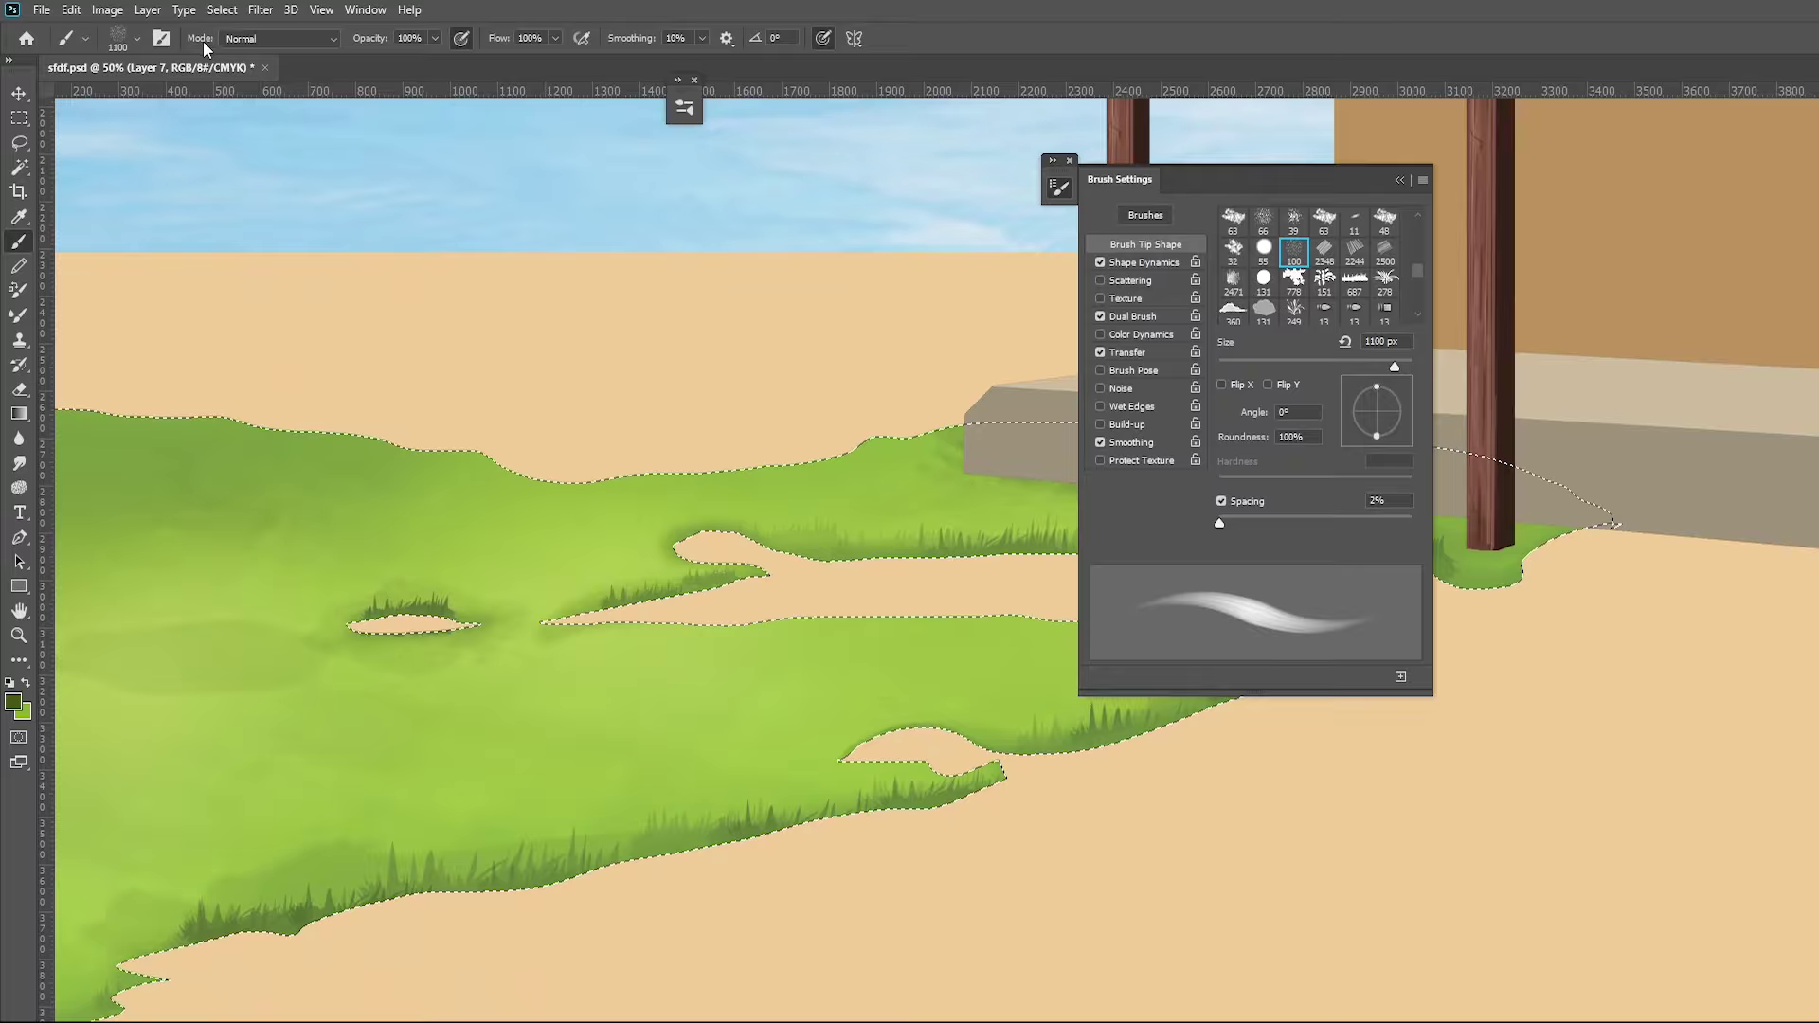
{"action": "left_click_drag", "start_coordinate": [428, 36], "coordinate": [372, 58]}
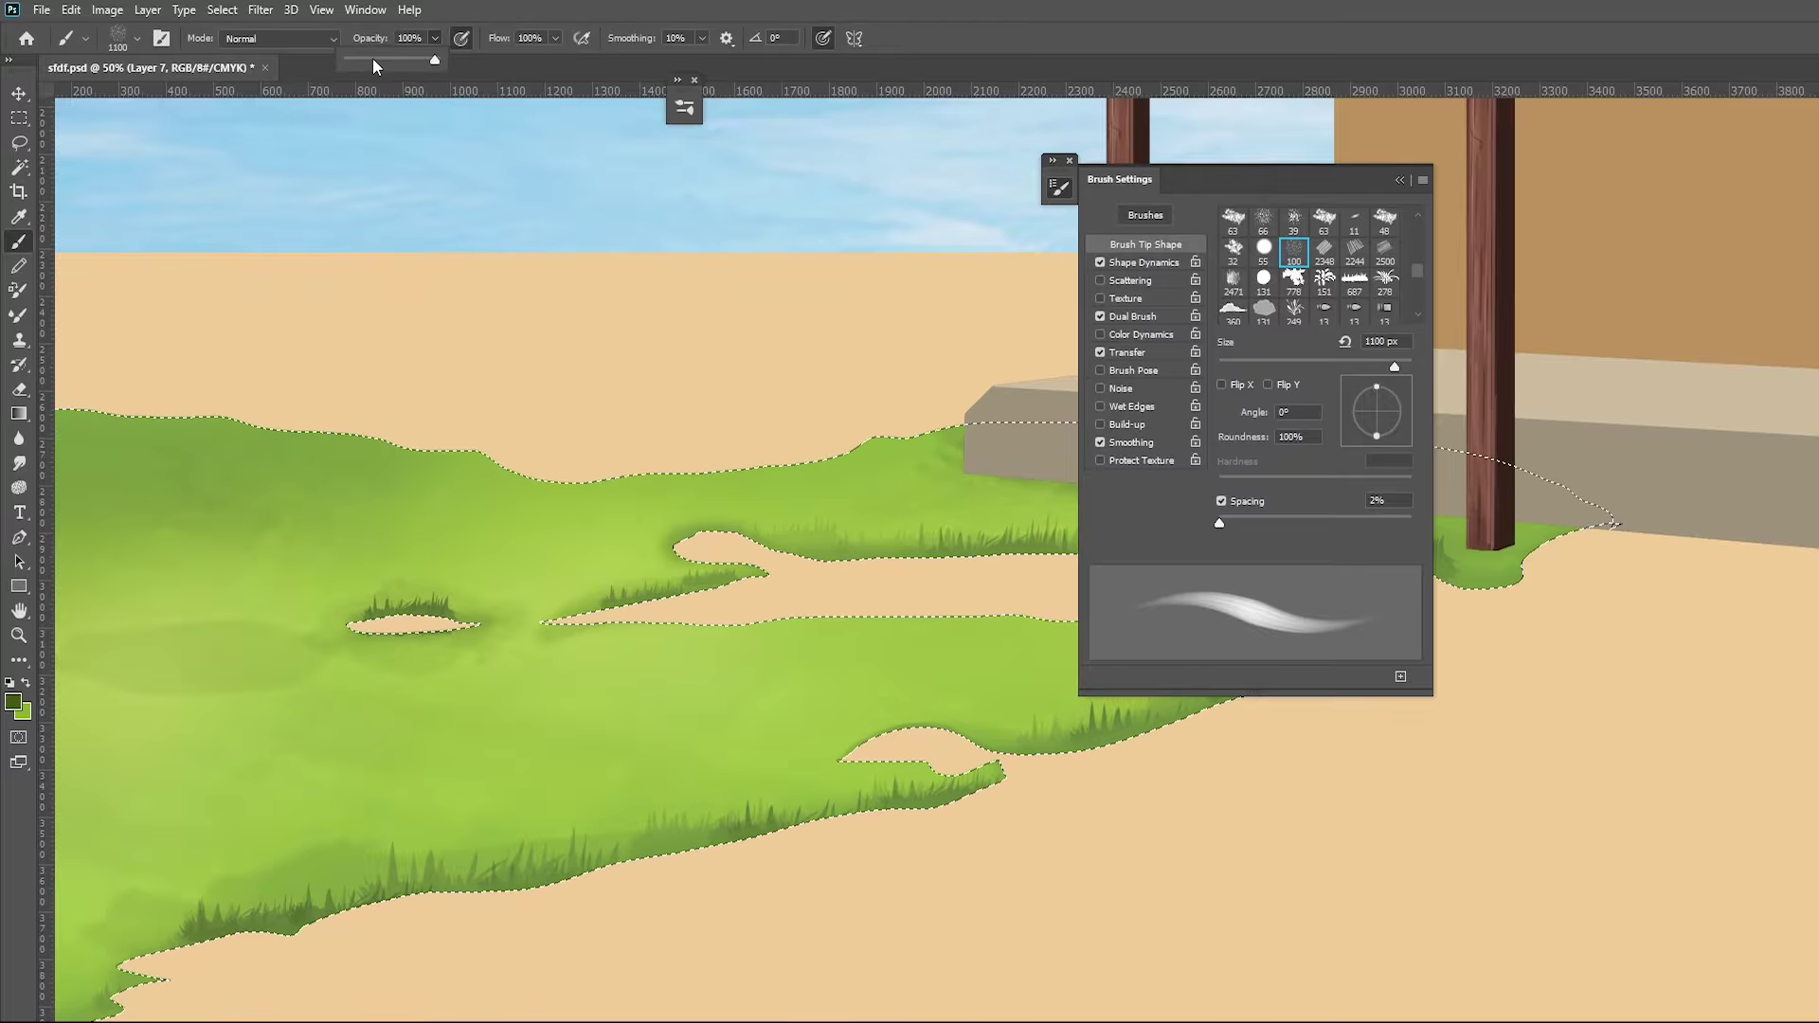
{"action": "left_click_drag", "start_coordinate": [218, 748], "coordinate": [626, 748]}
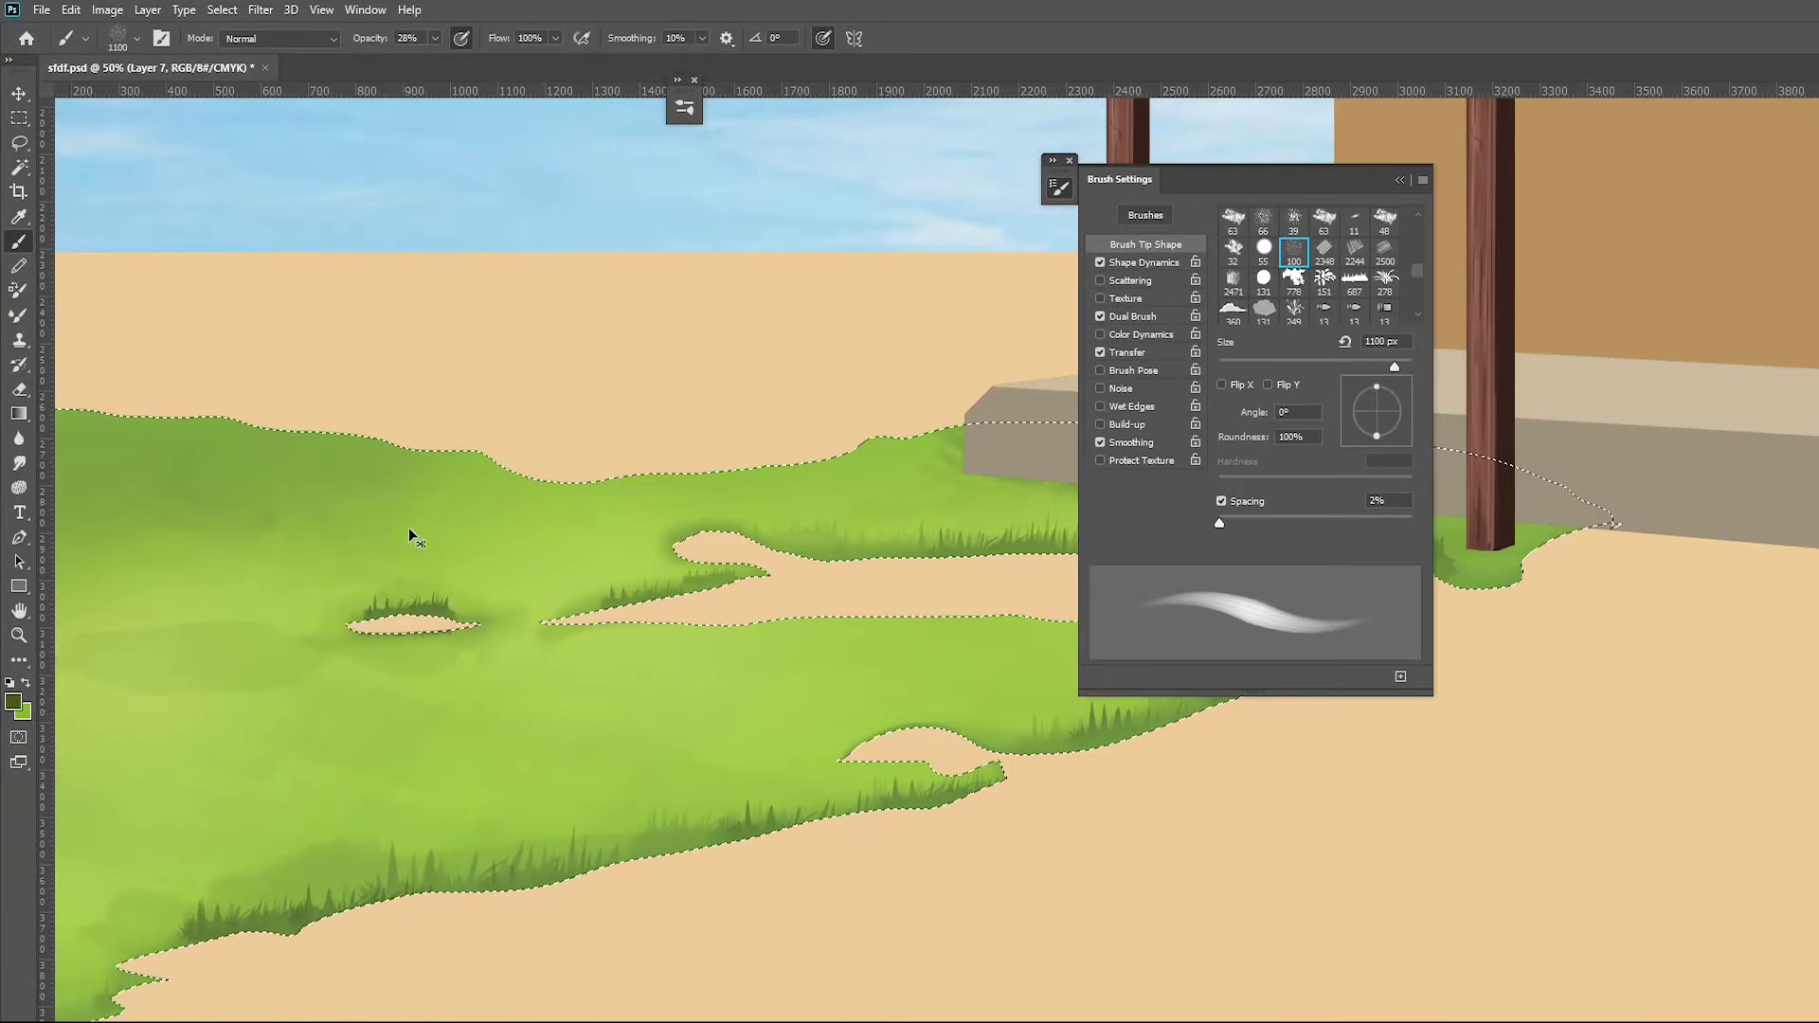
{"action": "left_click", "coordinate": [434, 38]}
{"action": "left_click_drag", "start_coordinate": [417, 58], "coordinate": [413, 59]}
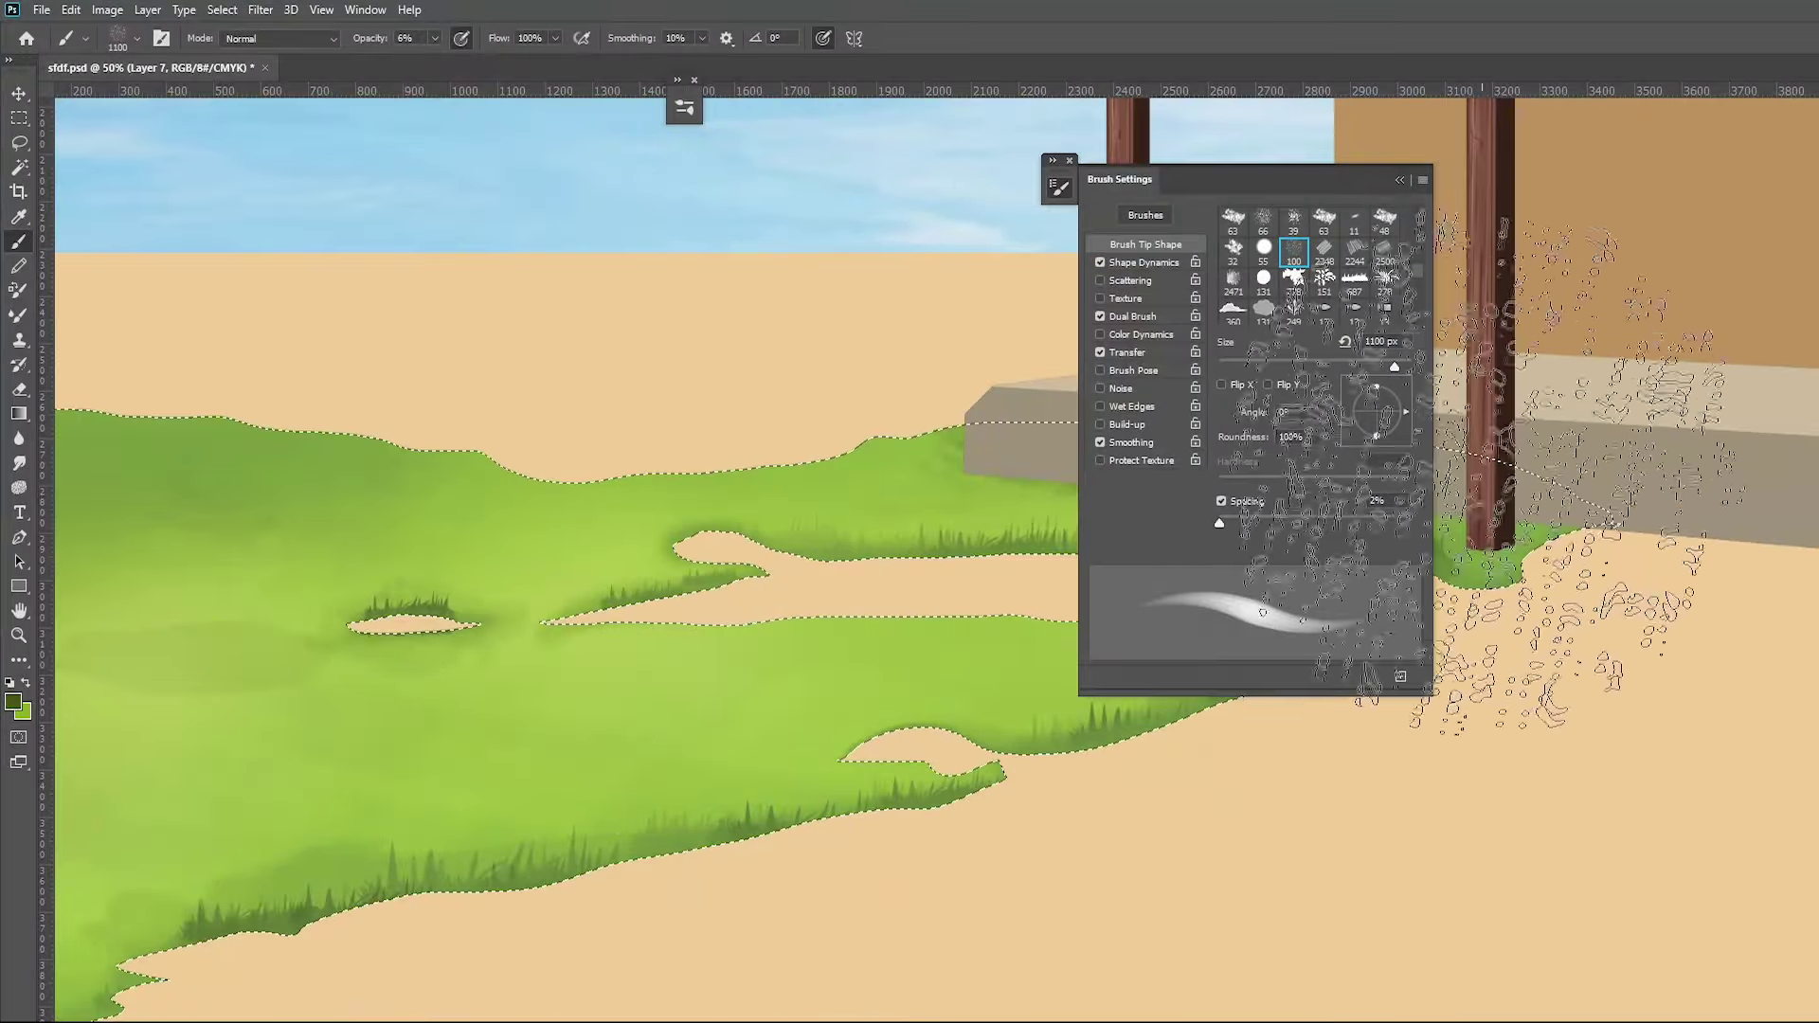
{"action": "left_click", "coordinate": [1400, 179]}
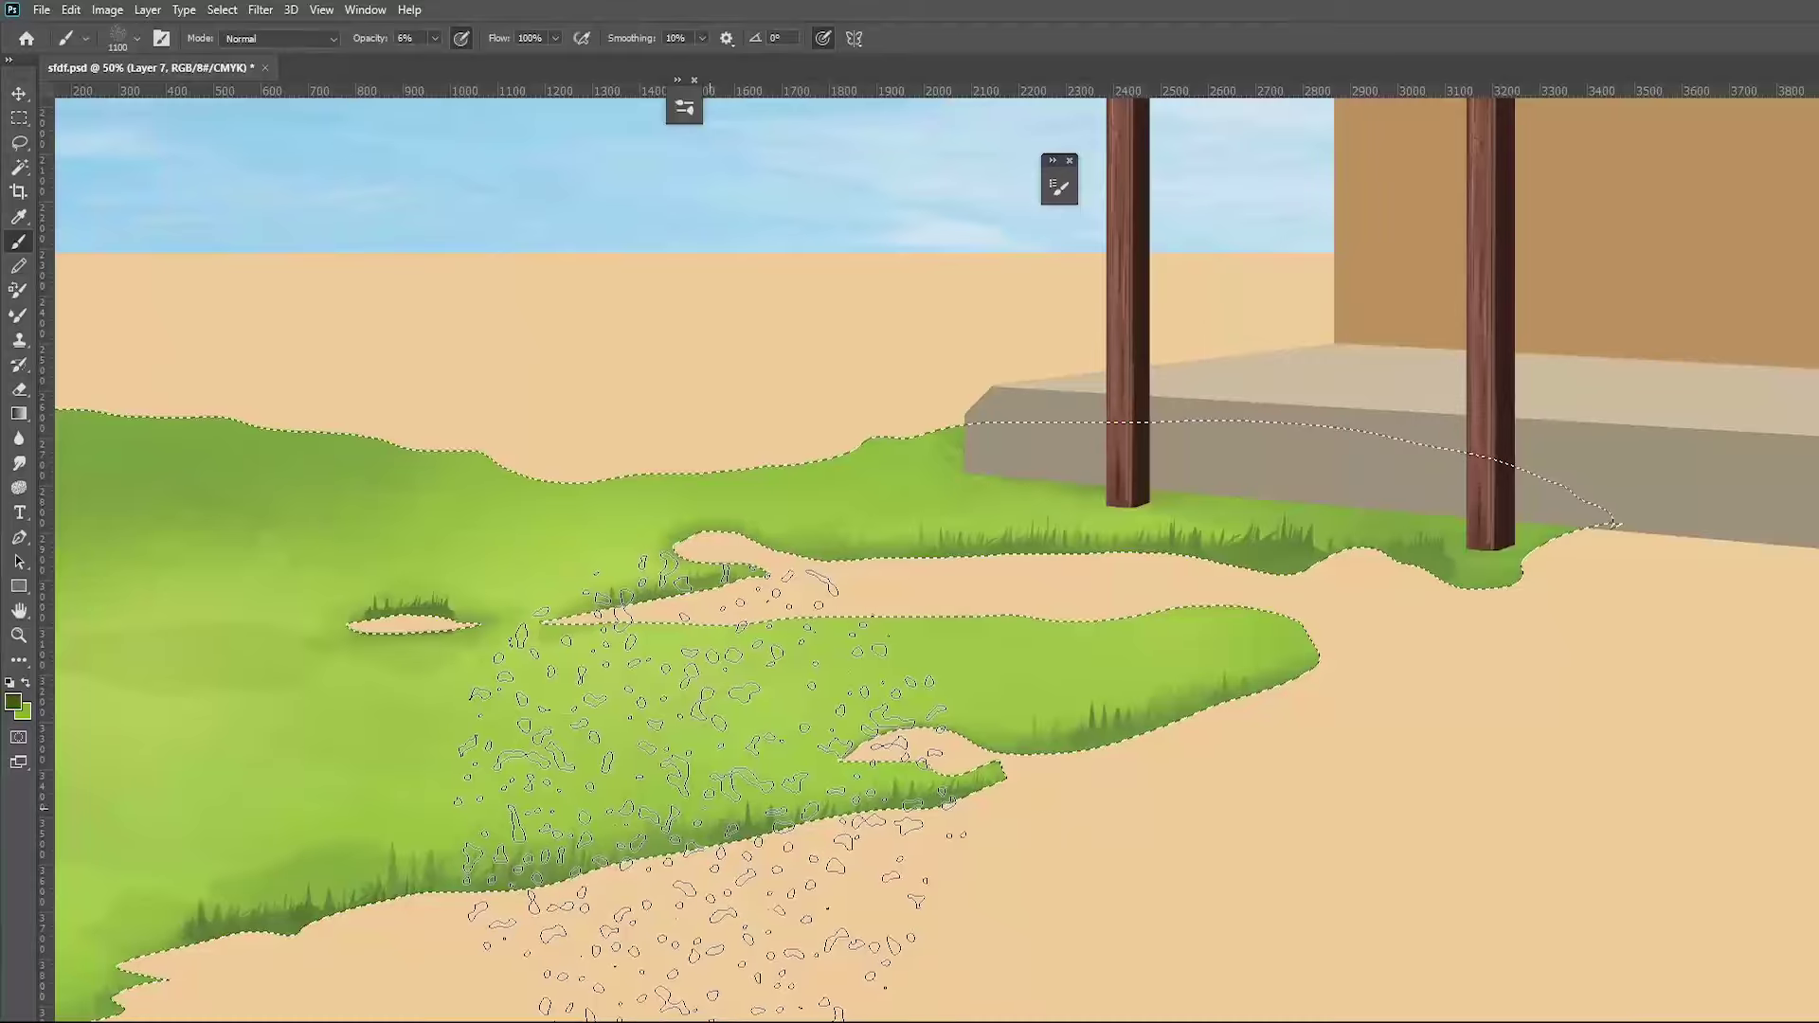
Set a light green foreground colour with a 25 px brush at 100% opacity
{"action": "left_click", "coordinate": [13, 701]}
{"action": "left_click", "coordinate": [1052, 352]}
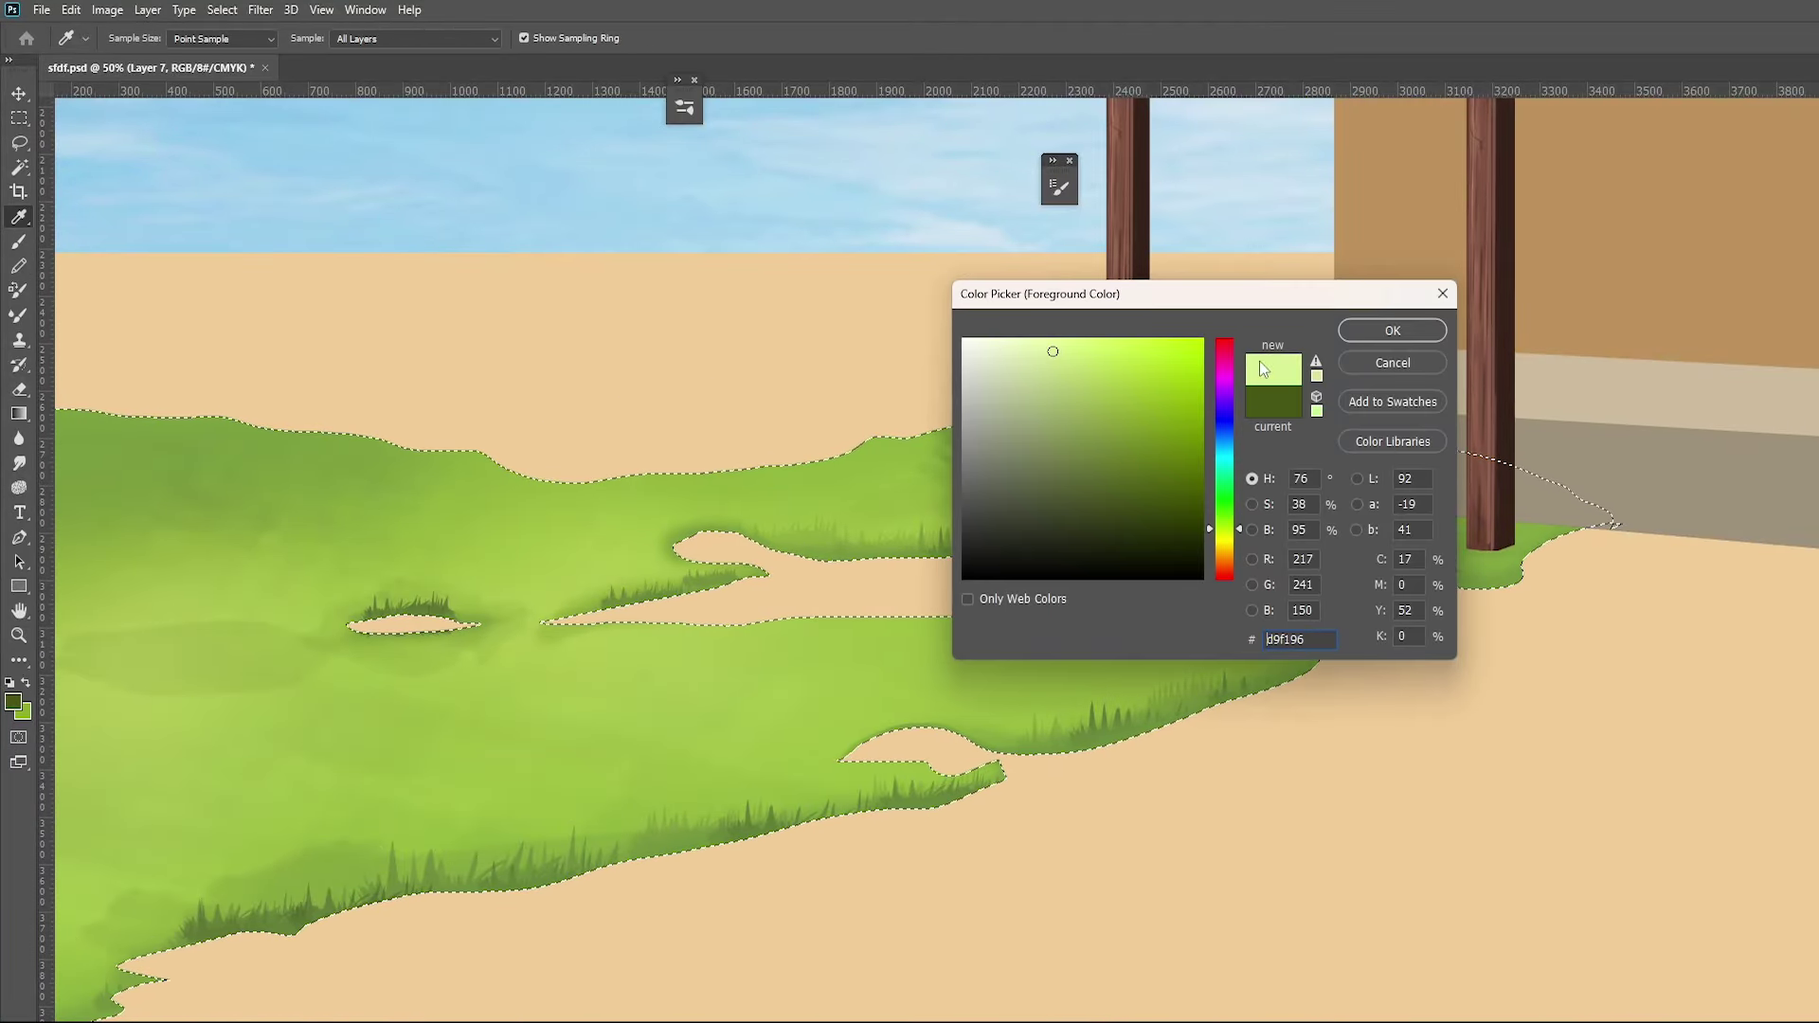
{"action": "left_click", "coordinate": [1409, 333]}
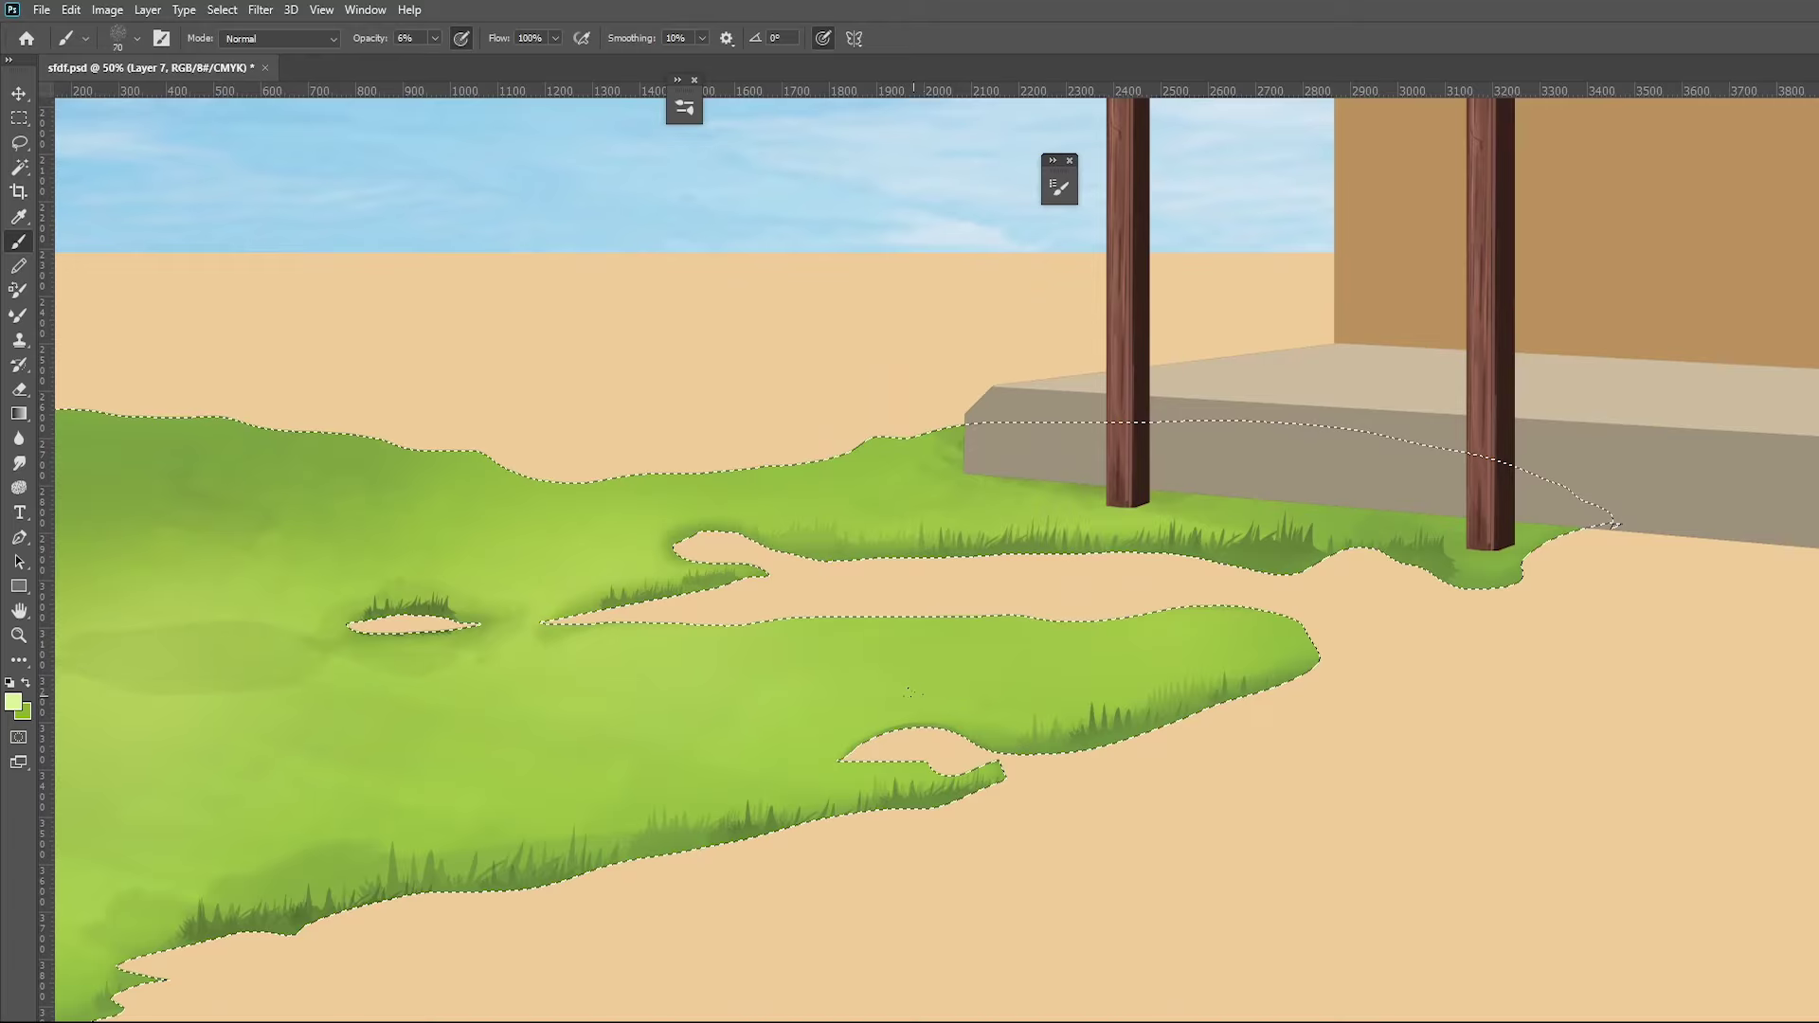
{"action": "key", "text": "bracketleft"}
{"action": "key", "text": "bracketleft"}
{"action": "key", "text": "bracketleft"}
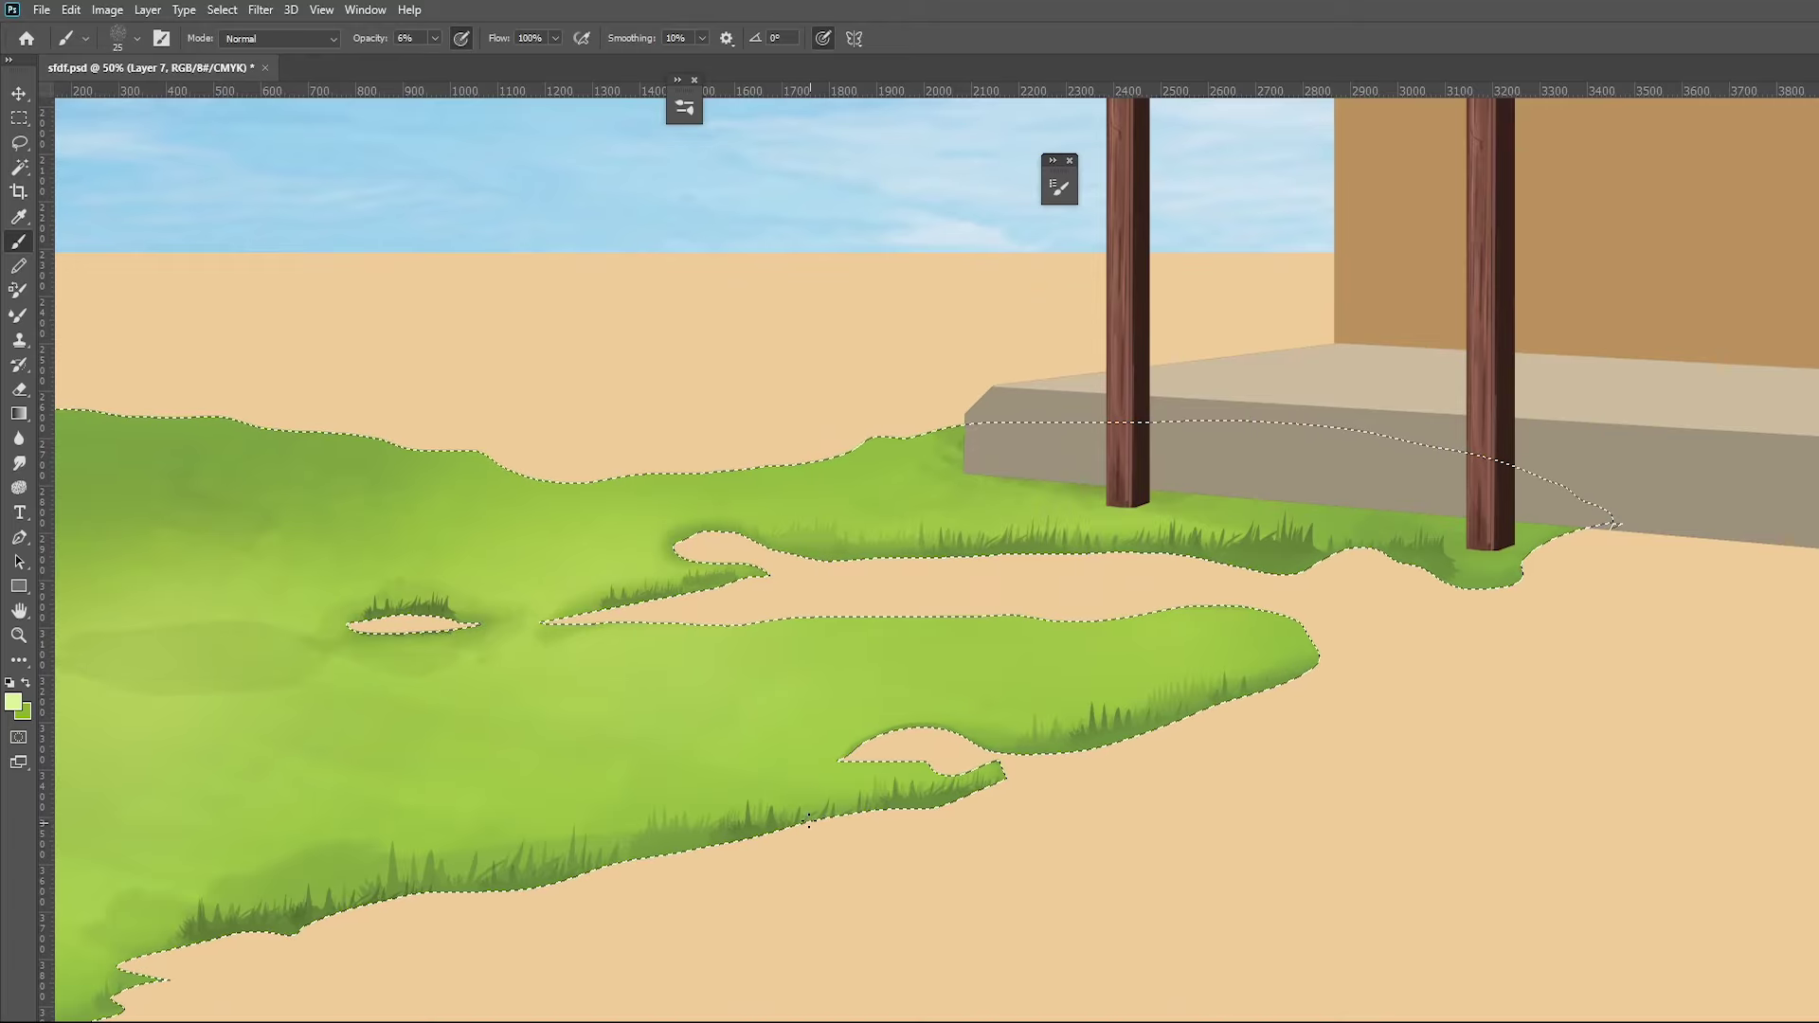
{"action": "left_click", "coordinate": [408, 37]}
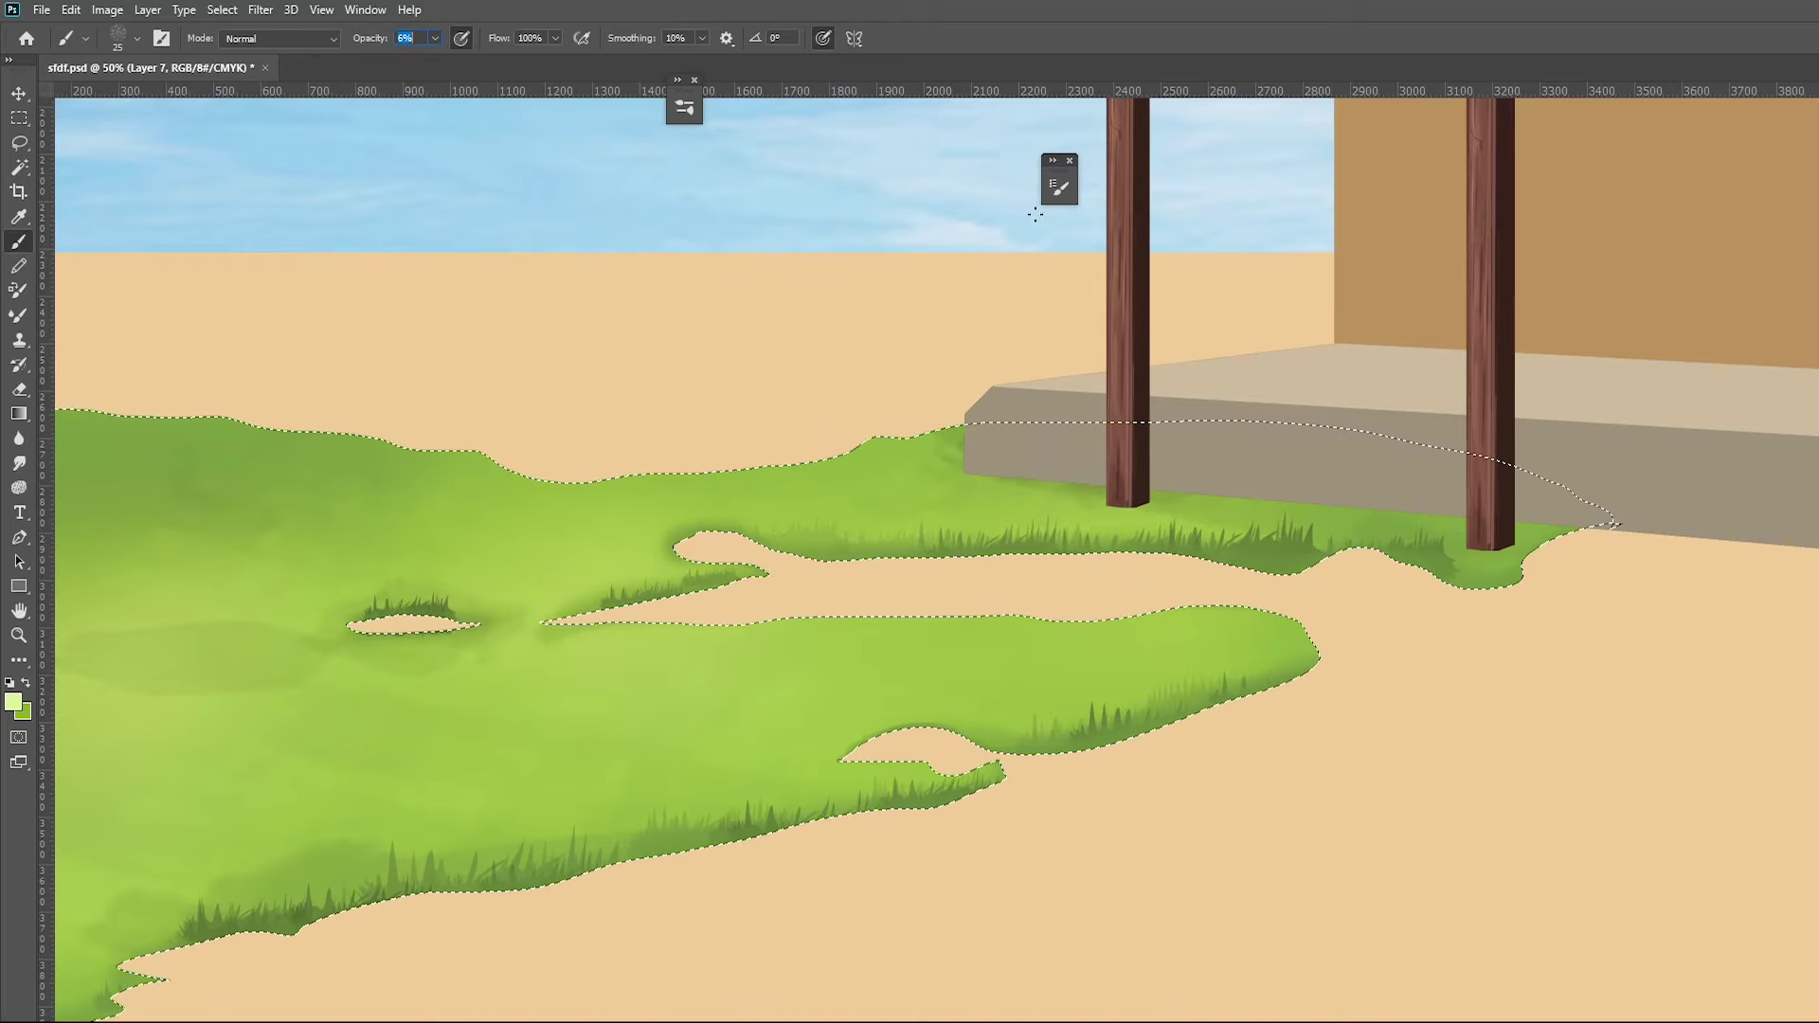
{"action": "left_click", "coordinate": [434, 38]}
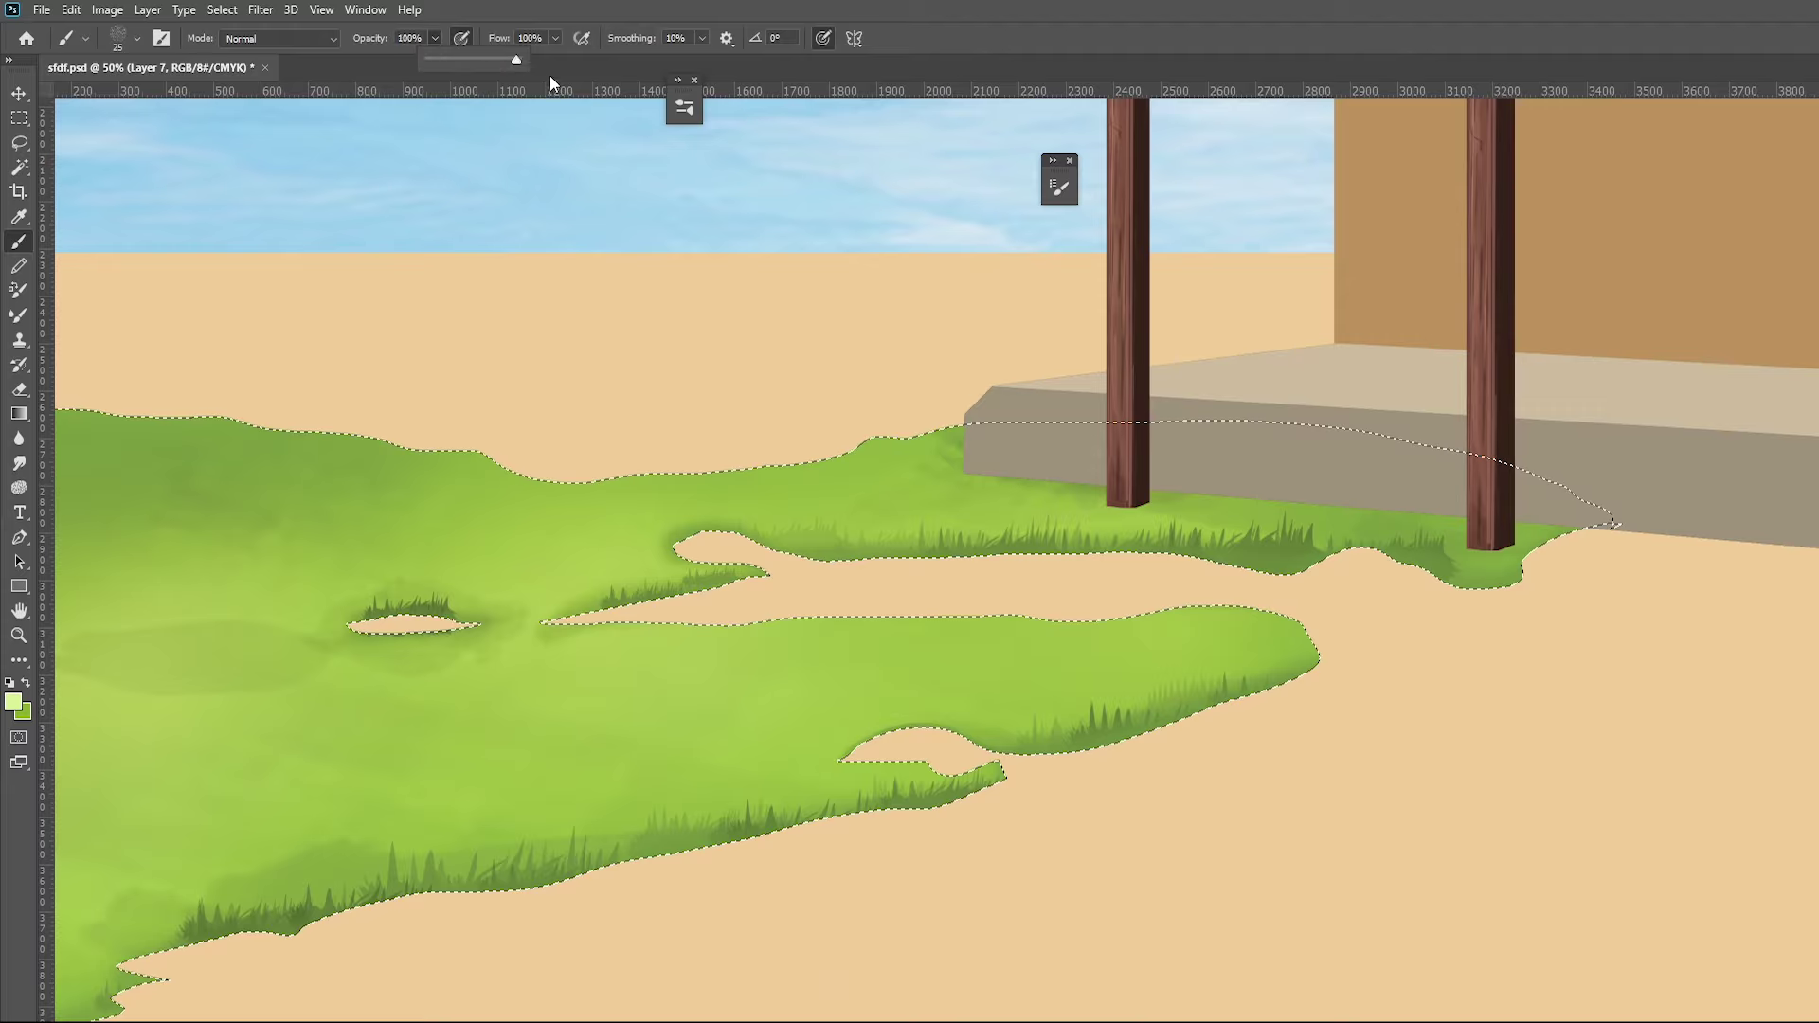
{"action": "key", "text": "Return"}
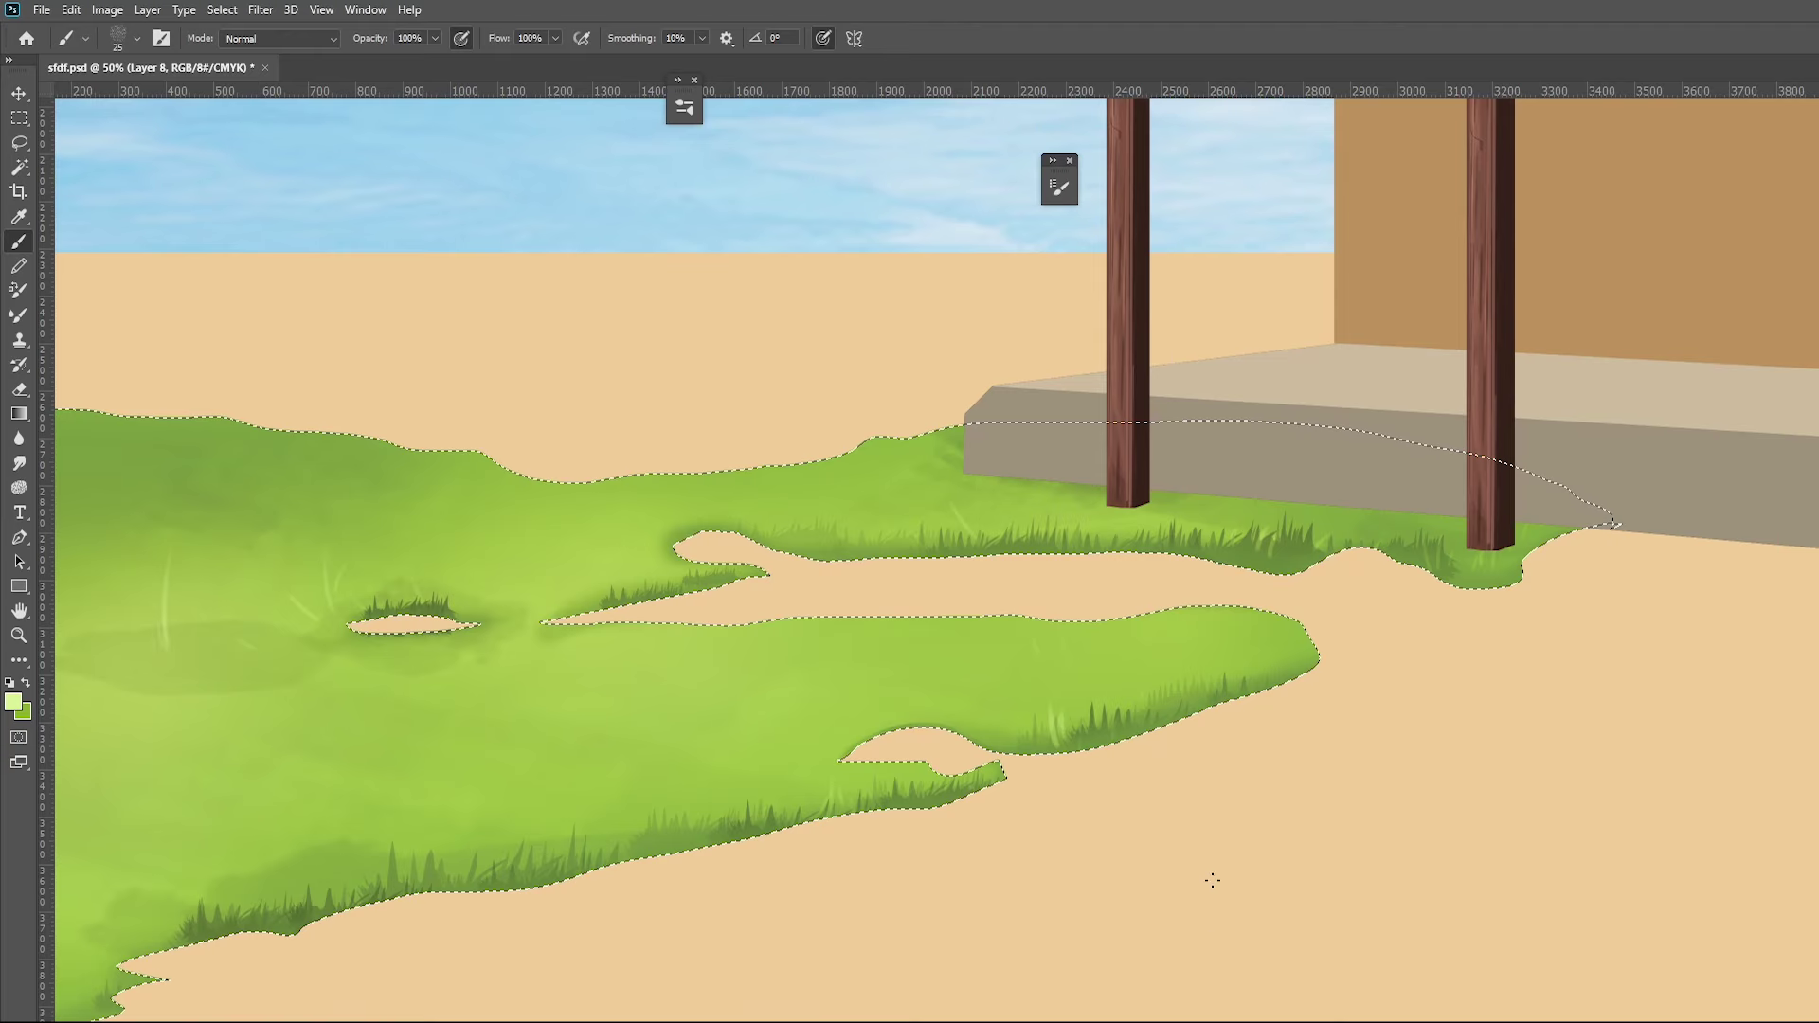
Undo a stray light-green dab, save the painting, deselect the grass and pick the Move tool
{"action": "scroll", "coordinate": [1211, 909], "scroll_direction": "down", "scroll_amount": 3}
{"action": "scroll", "coordinate": [1207, 906], "scroll_direction": "down", "scroll_amount": 2}
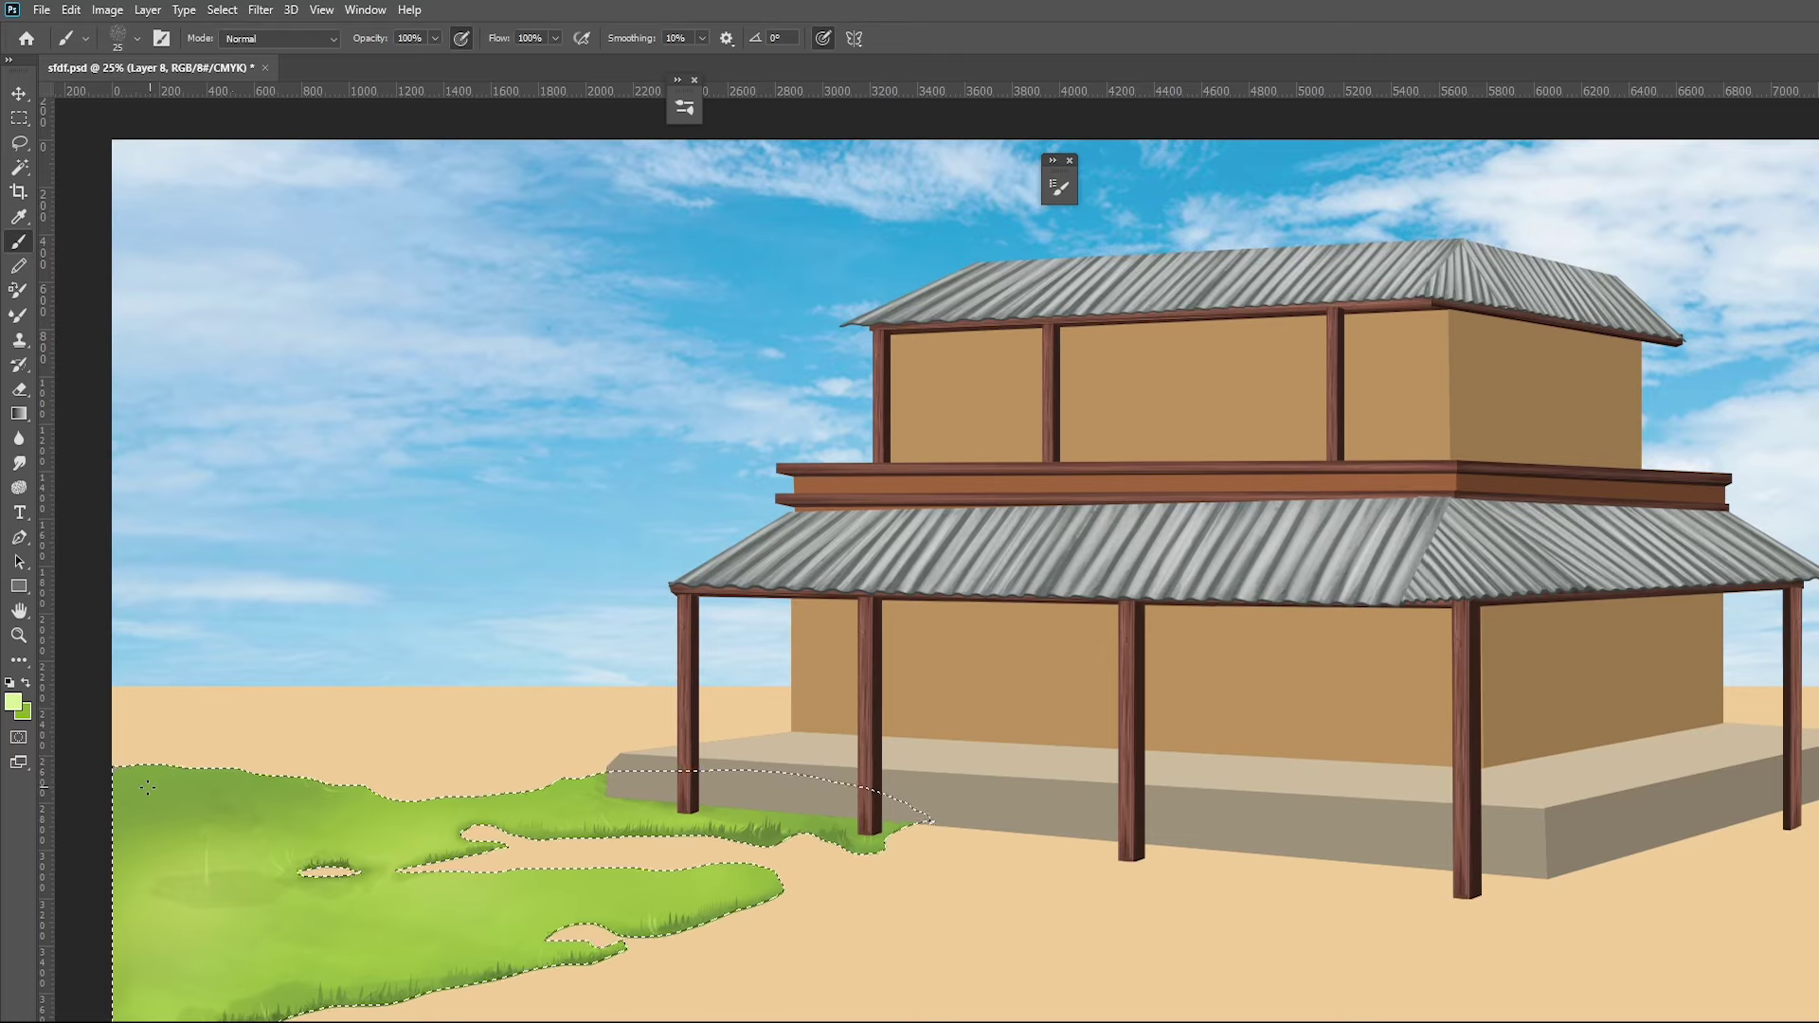
{"action": "left_click", "coordinate": [193, 827]}
{"action": "key", "text": "ctrl+z"}
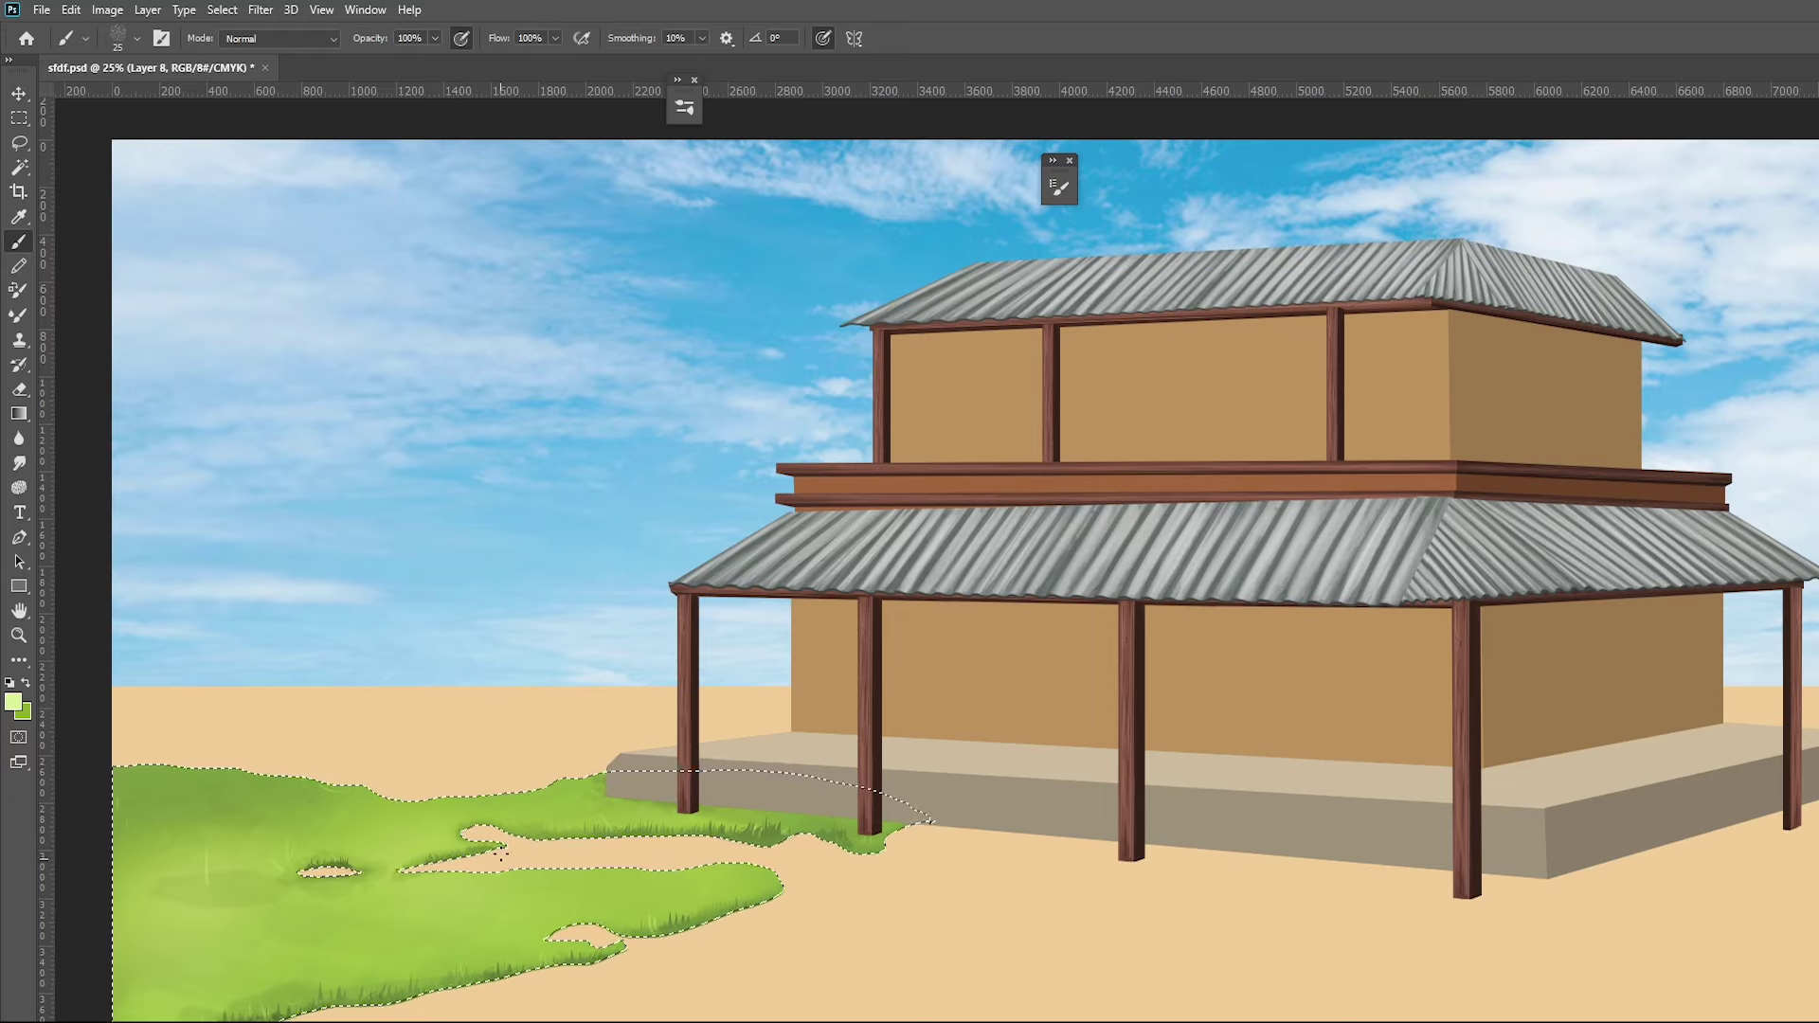
{"action": "key", "text": "ctrl+s"}
{"action": "key", "text": "ctrl+d"}
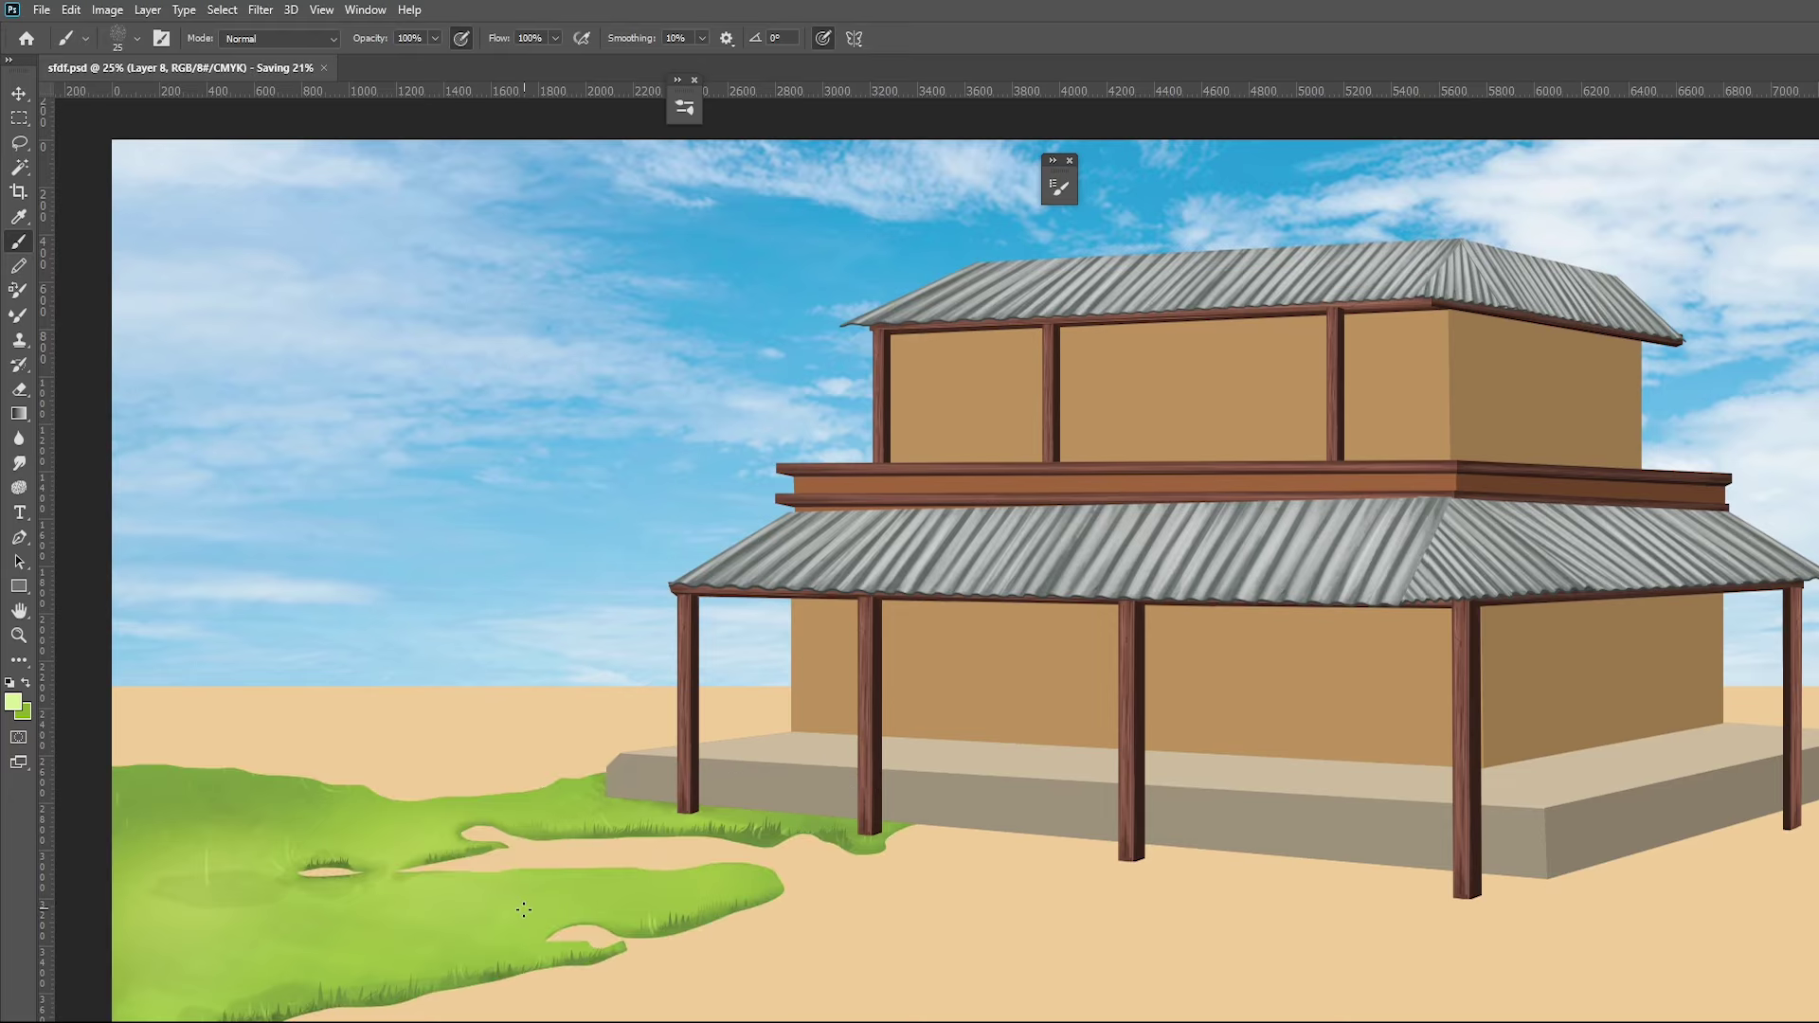
{"action": "key", "text": "v"}
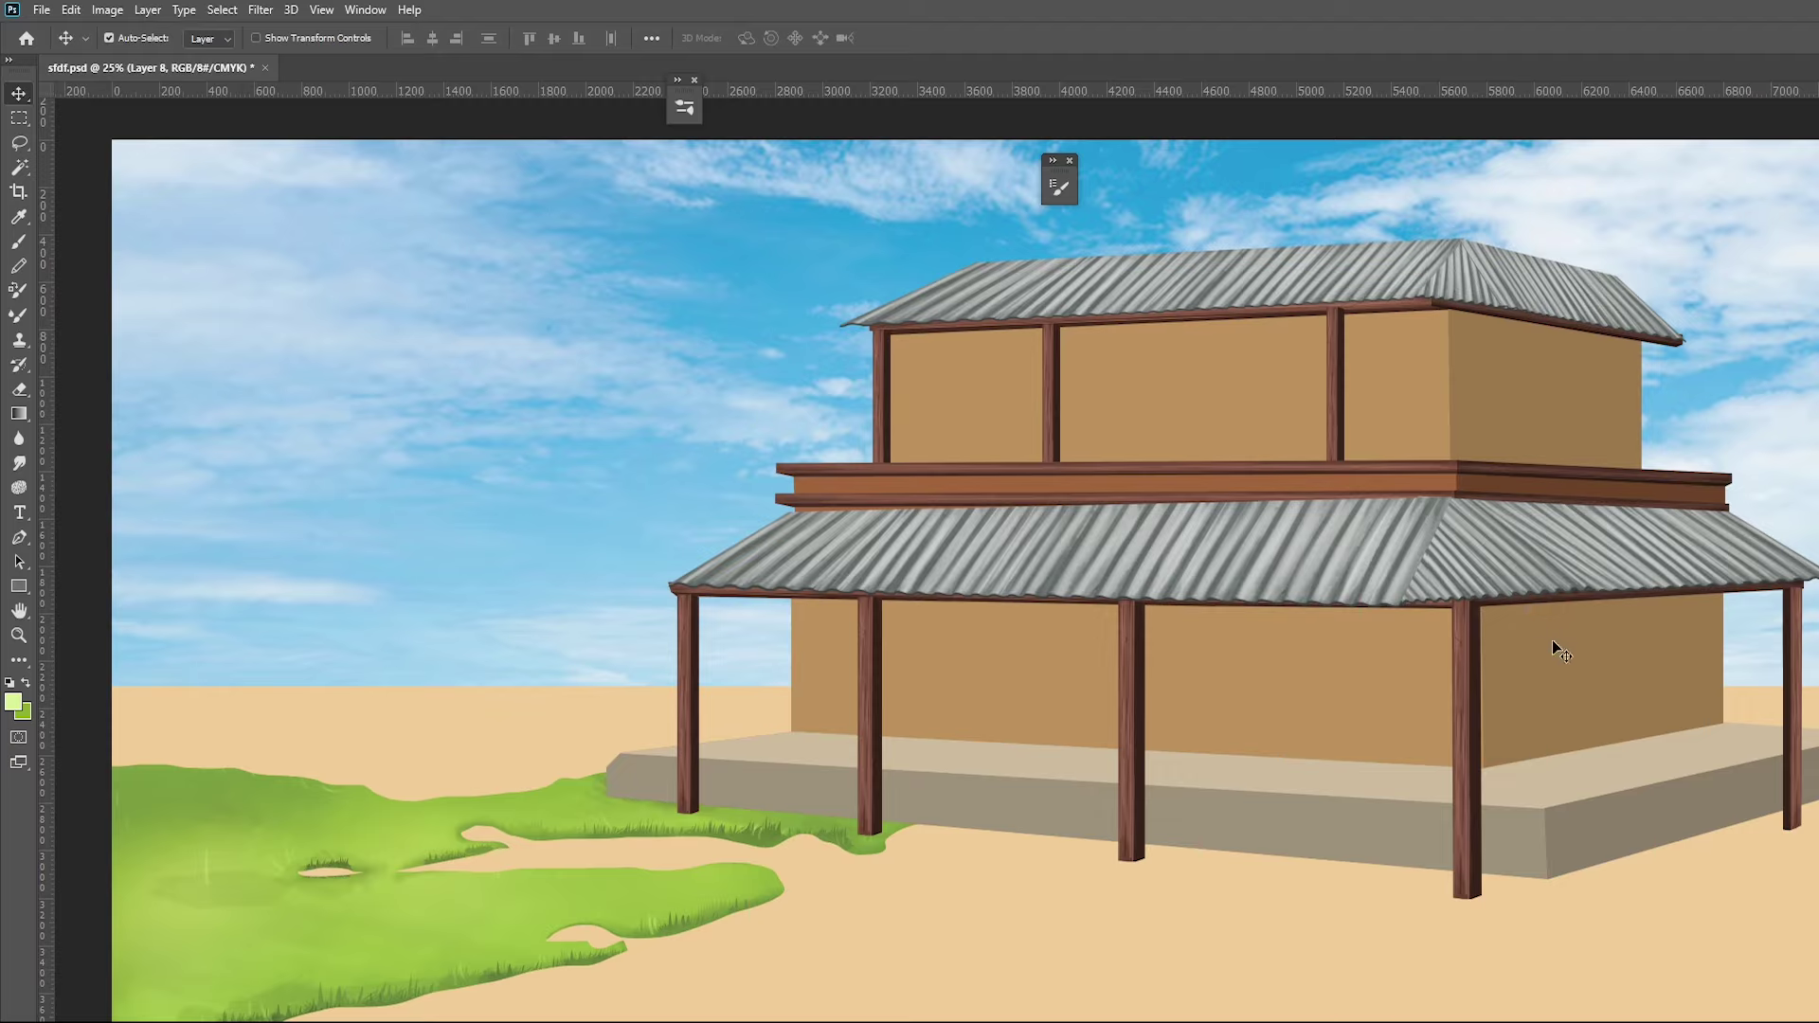
Sample a sand colour from the textured reference picture and select the whole ground area
{"action": "left_click", "coordinate": [1681, 750]}
{"action": "key", "text": "ctrl+z"}
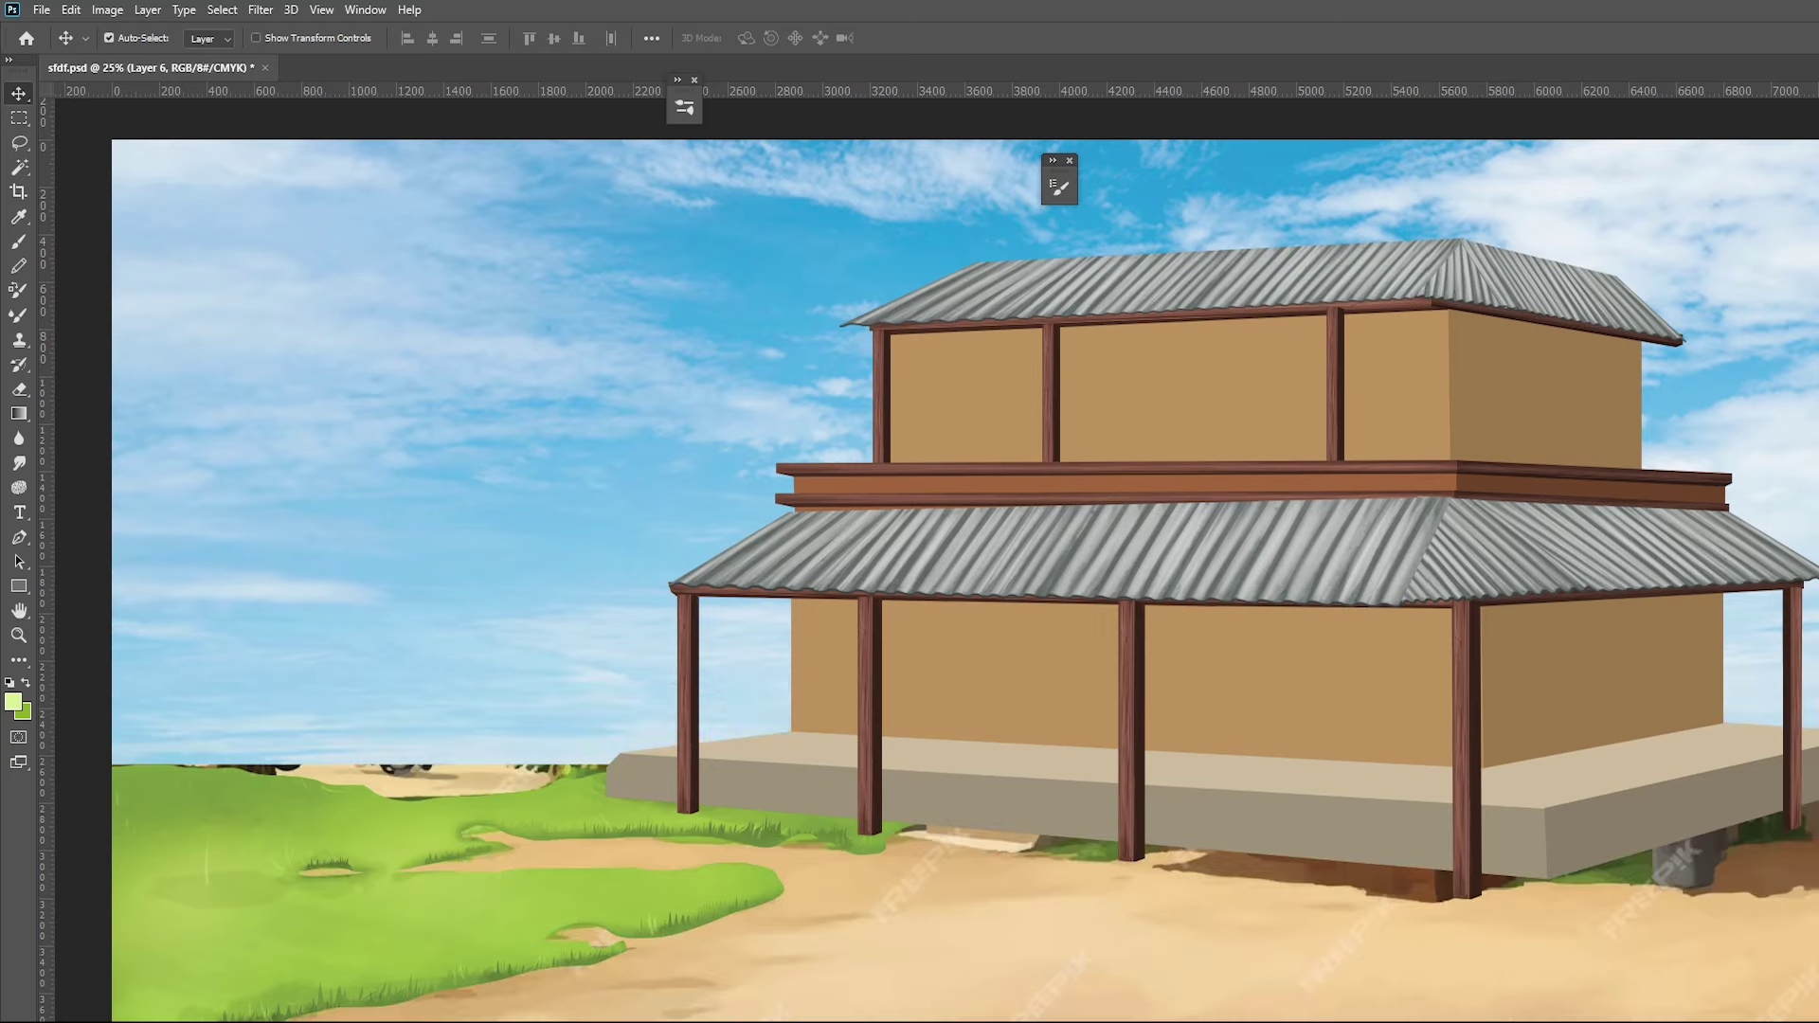
{"action": "key", "text": "i"}
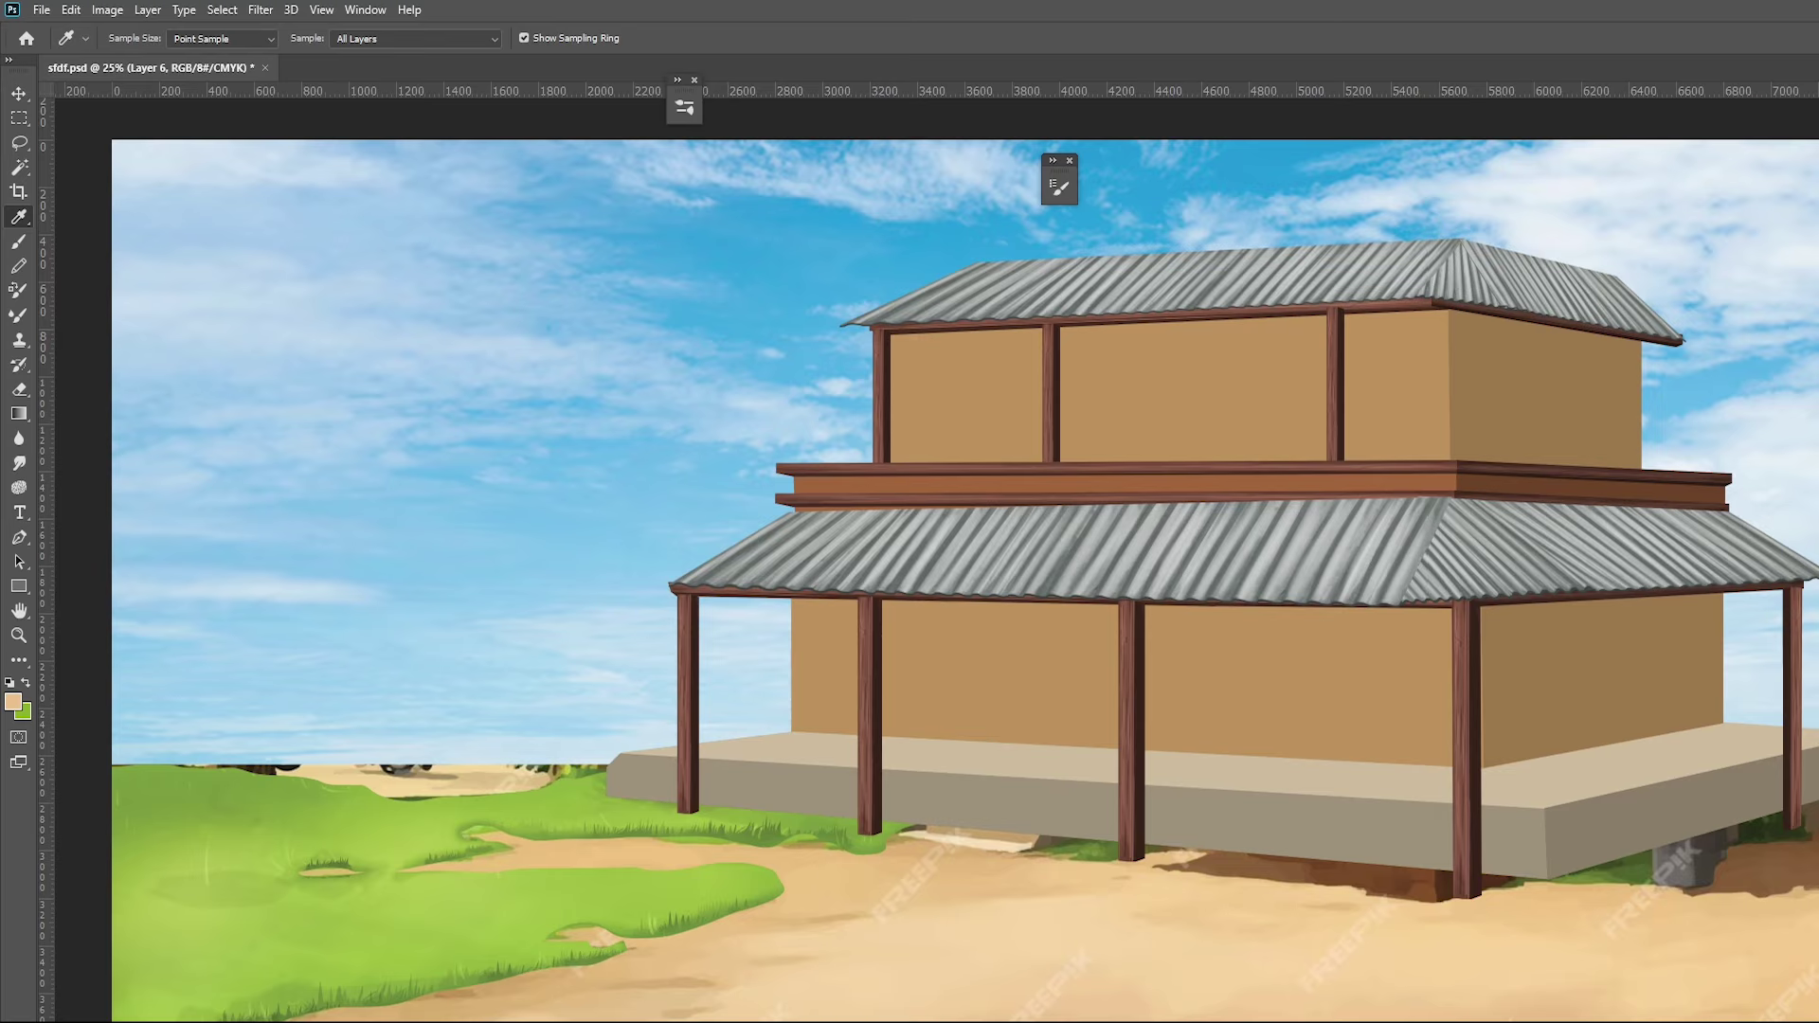
{"action": "key", "text": "ctrl+shift+z"}
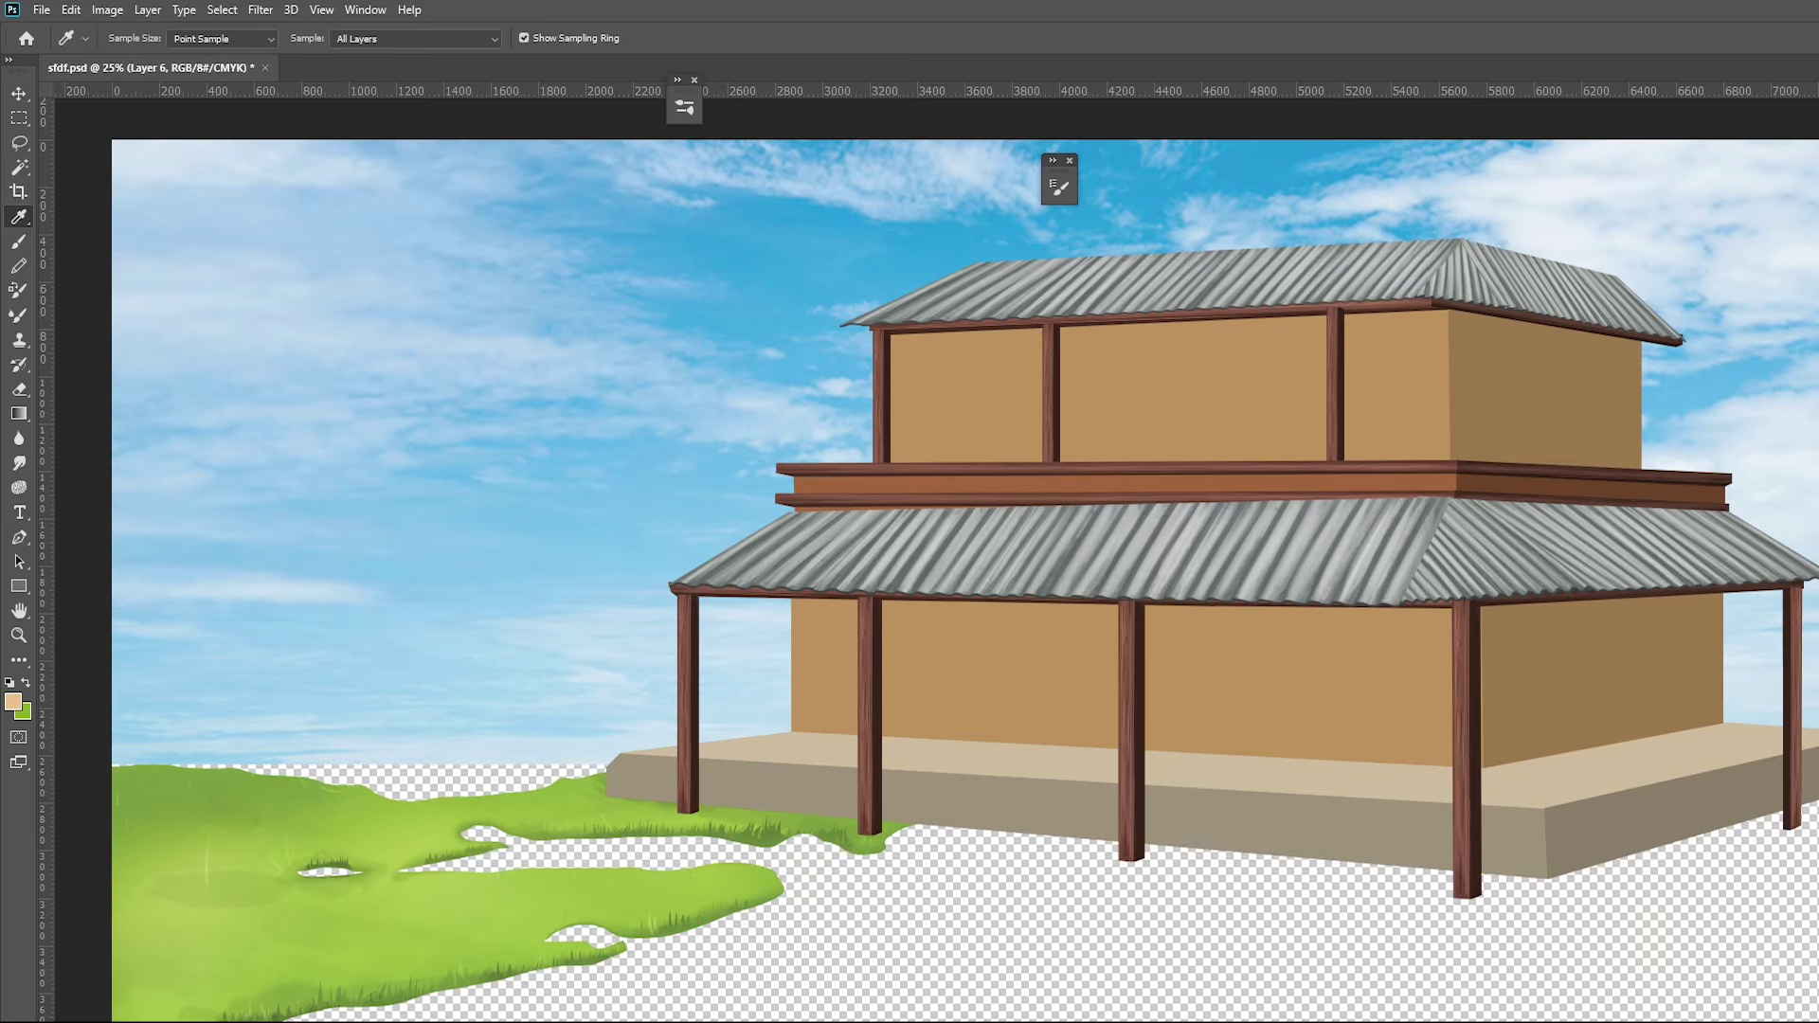
{"action": "key", "text": "ctrl+z"}
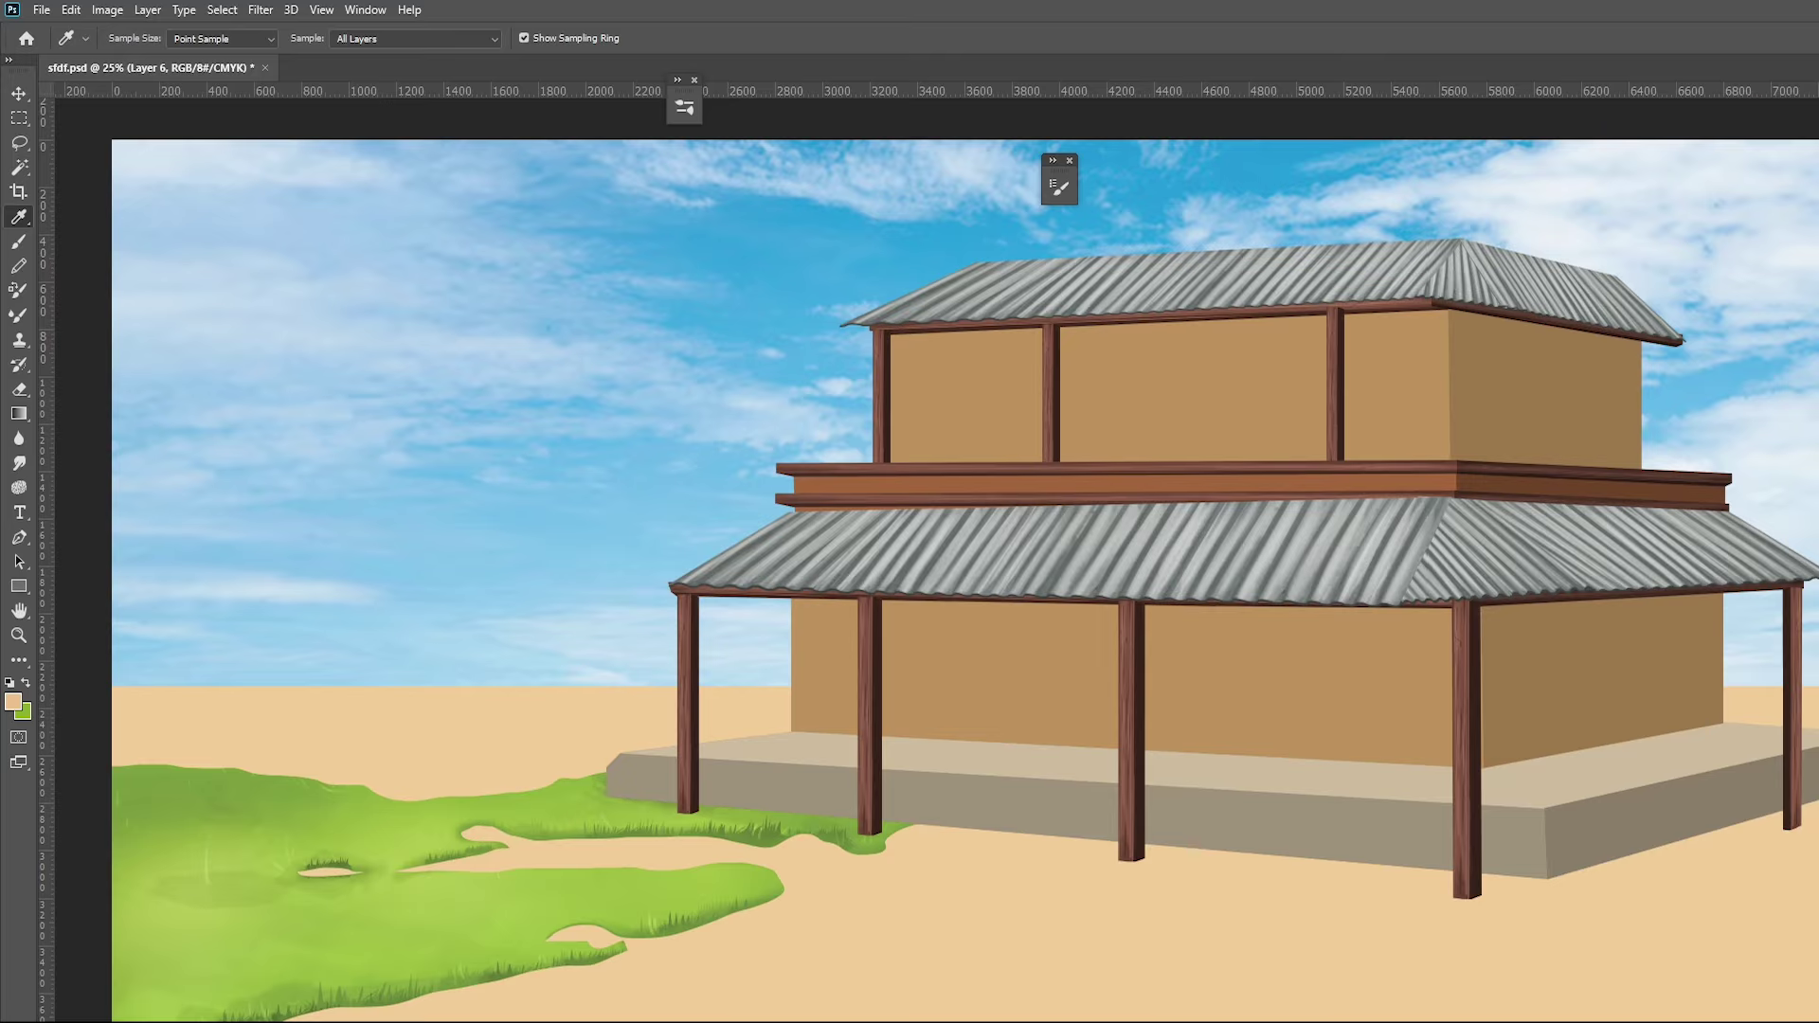
{"action": "key", "text": "ctrl+shift+d"}
Paint a soft darker tone across the sand using the 63 px scattered tip at 1200 px
{"action": "key", "text": "b"}
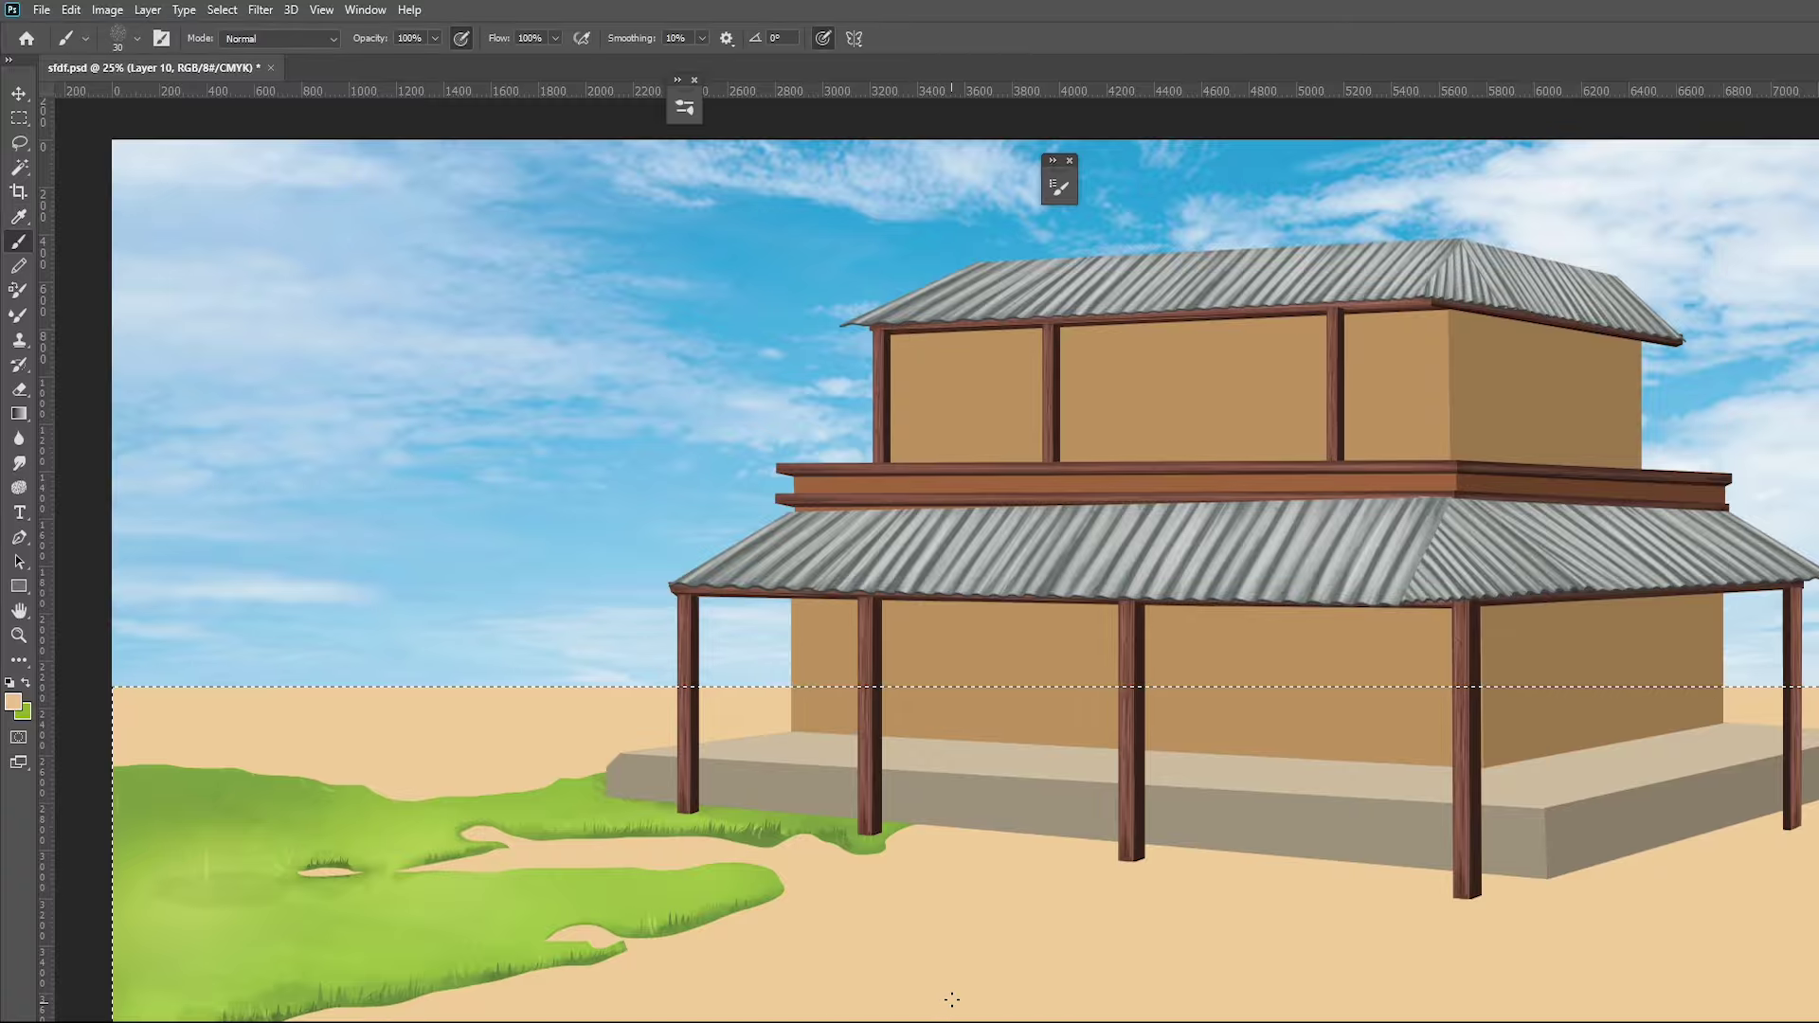
{"action": "key", "text": "bracketright"}
{"action": "key", "text": "bracketright"}
{"action": "key", "text": "bracketright"}
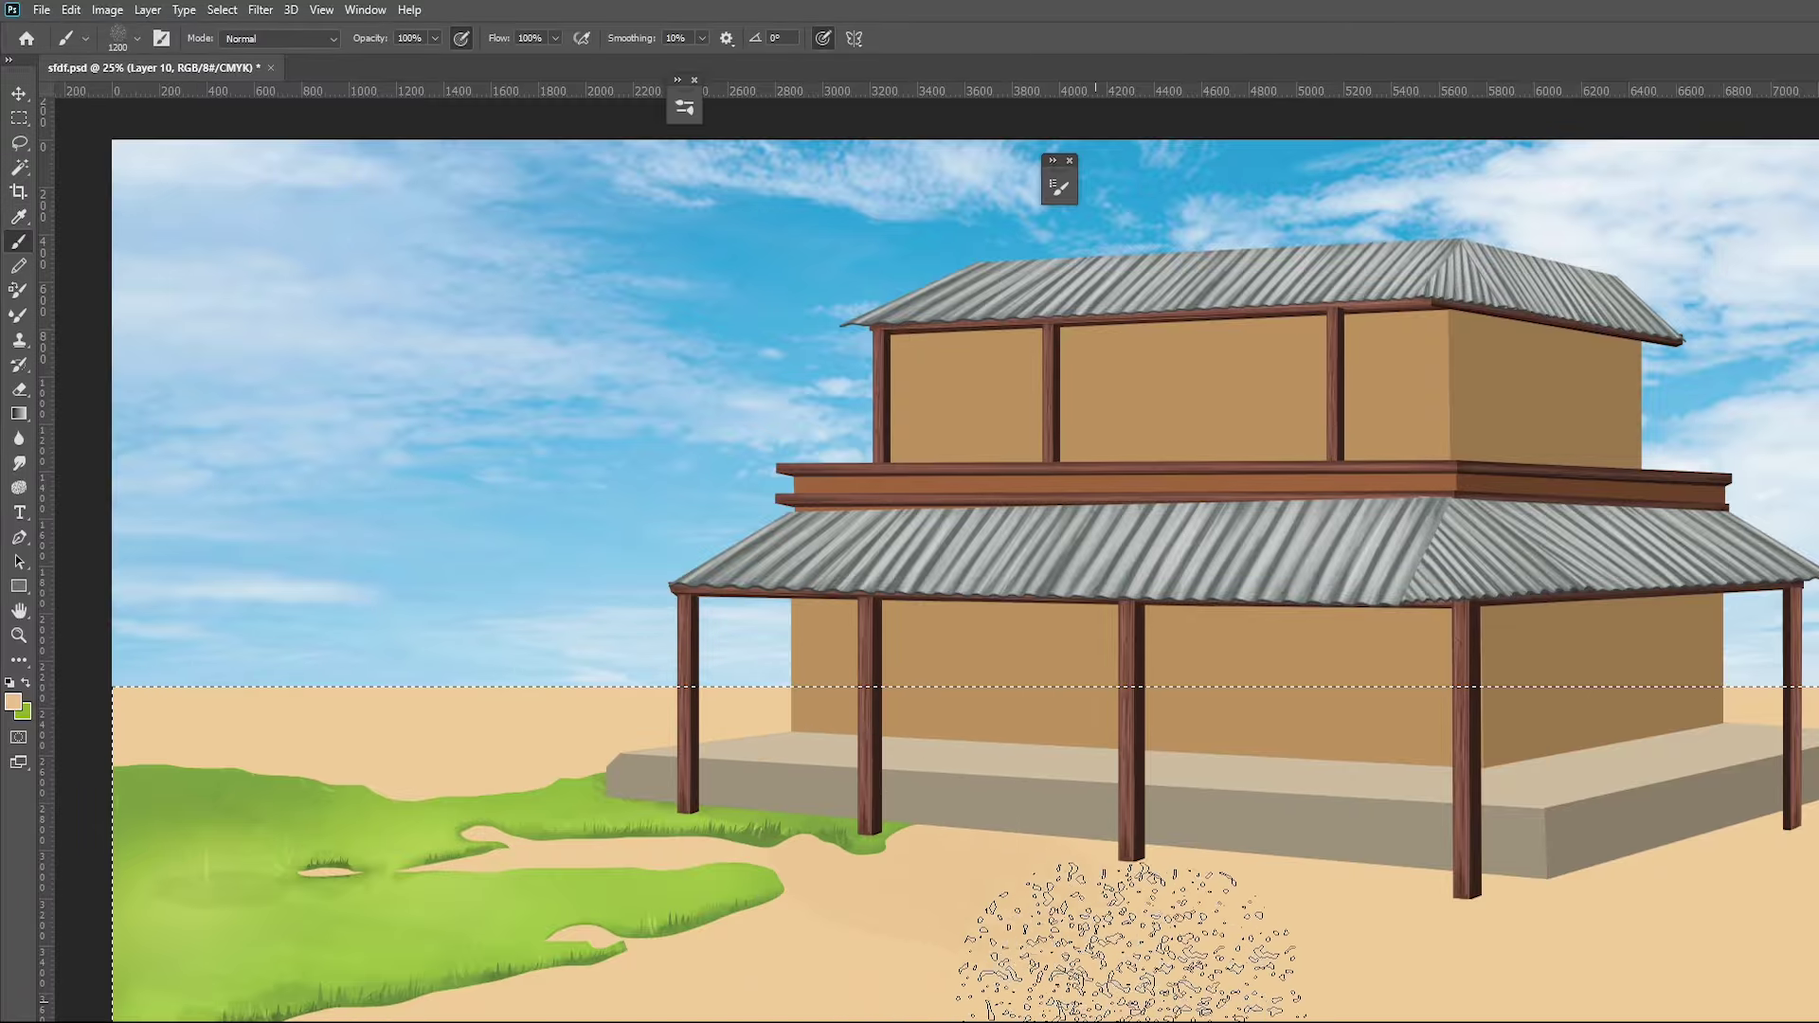
{"action": "left_click", "coordinate": [161, 38]}
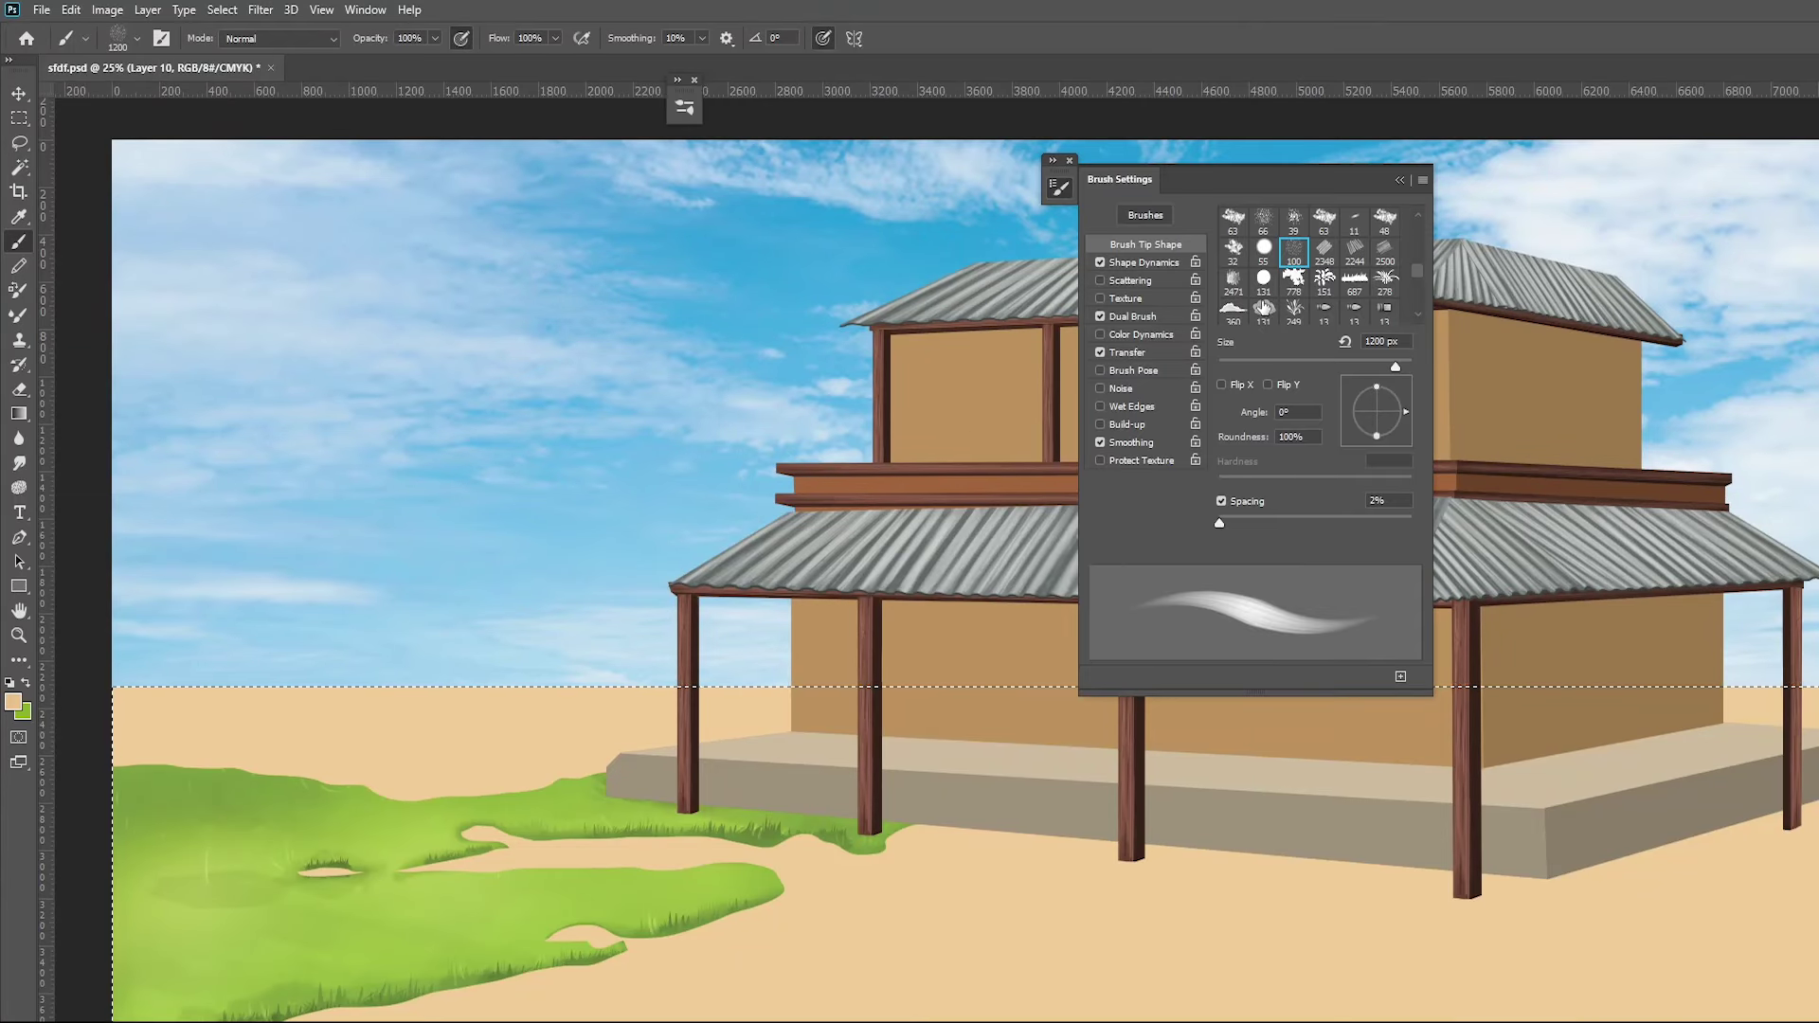
{"action": "left_click", "coordinate": [1324, 220]}
{"action": "left_click", "coordinate": [1399, 180]}
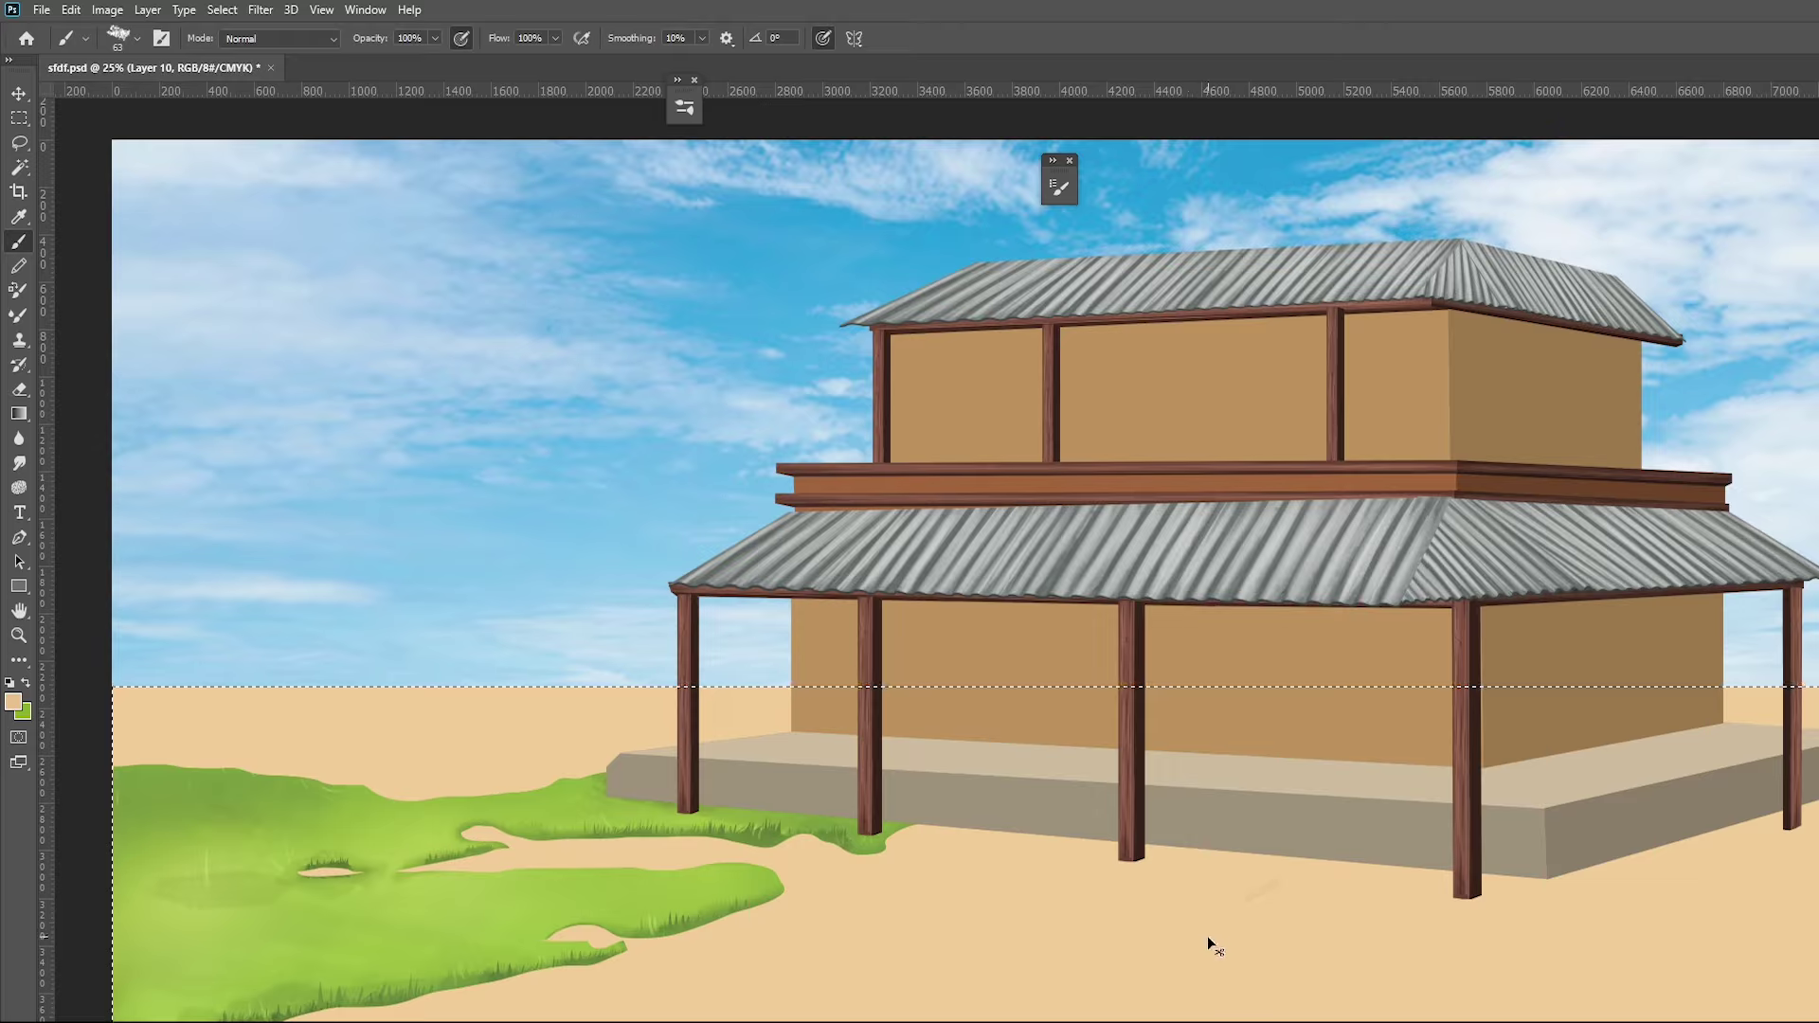
{"action": "key", "text": "bracketright"}
{"action": "key", "text": "bracketright"}
{"action": "key", "text": "bracketright"}
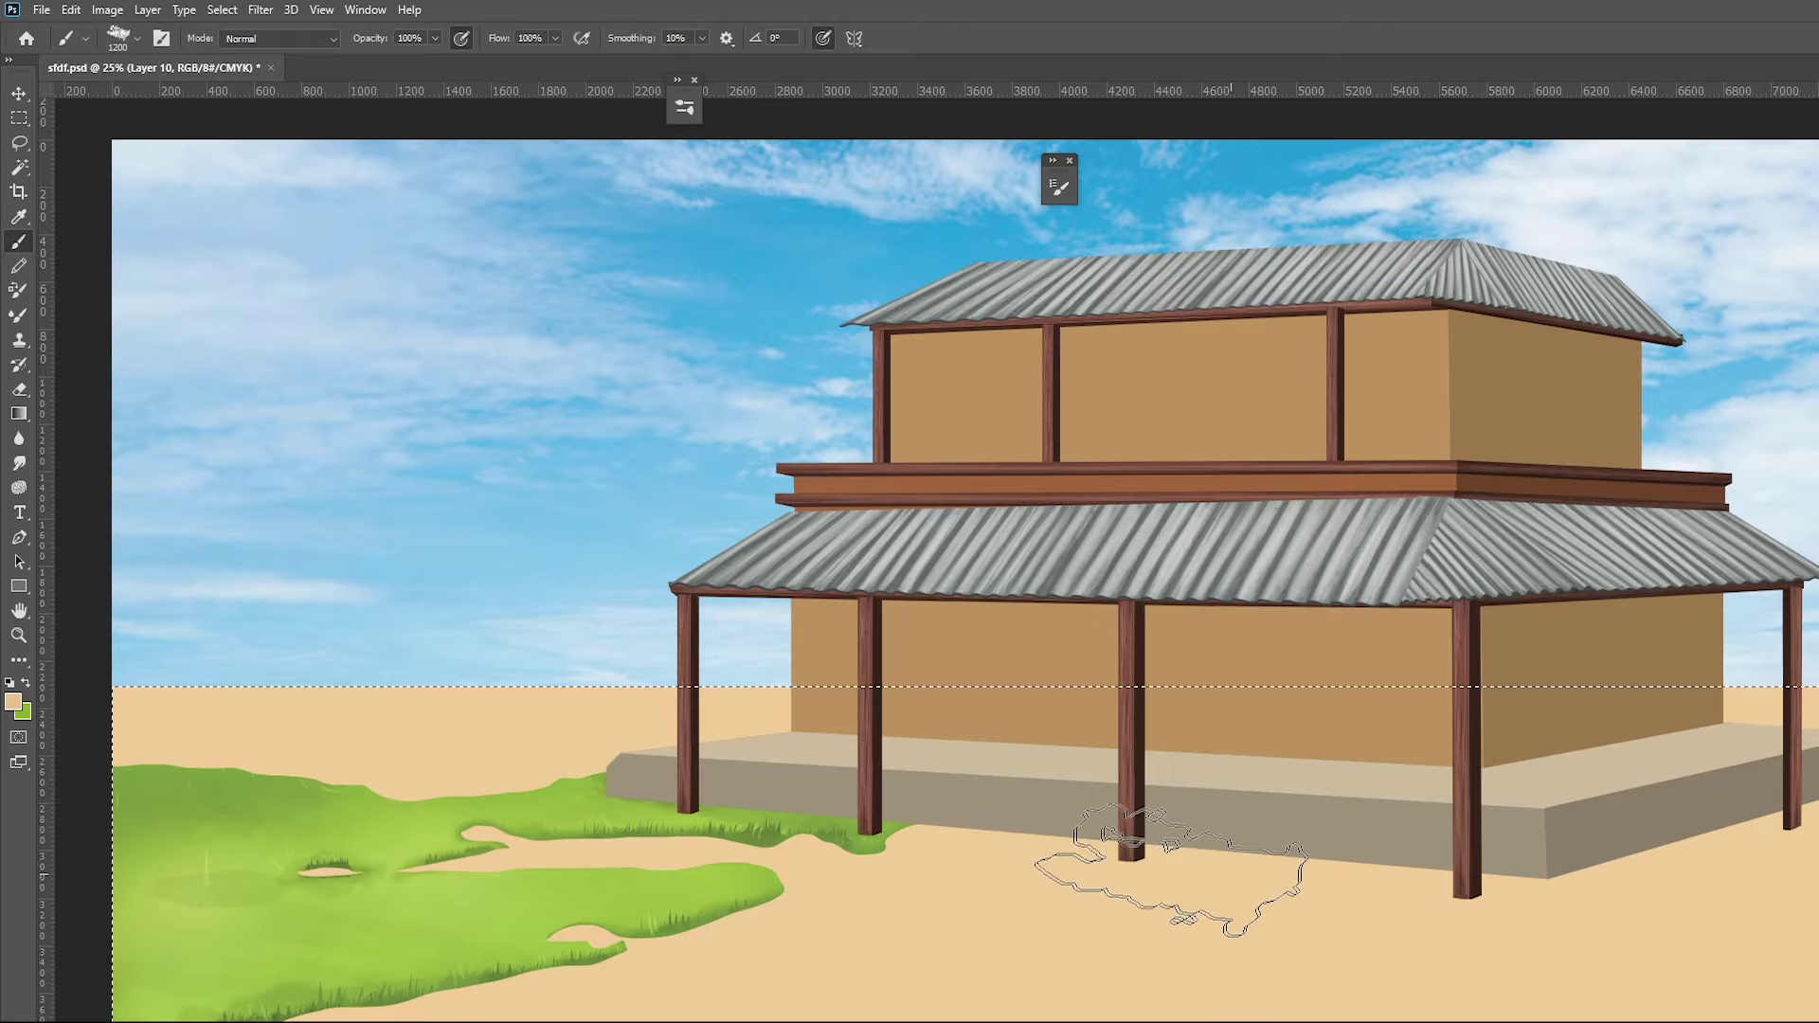
{"action": "key", "text": "bracketright"}
{"action": "key", "text": "bracketright"}
{"action": "key", "text": "bracketright"}
{"action": "mouse_move", "coordinate": [905, 857]}
{"action": "left_mouse_down"}
{"action": "mouse_move", "coordinate": [942, 832]}
{"action": "mouse_move", "coordinate": [1125, 865]}
{"action": "mouse_move", "coordinate": [1226, 833]}
{"action": "mouse_move", "coordinate": [1705, 843]}
{"action": "left_mouse_up"}
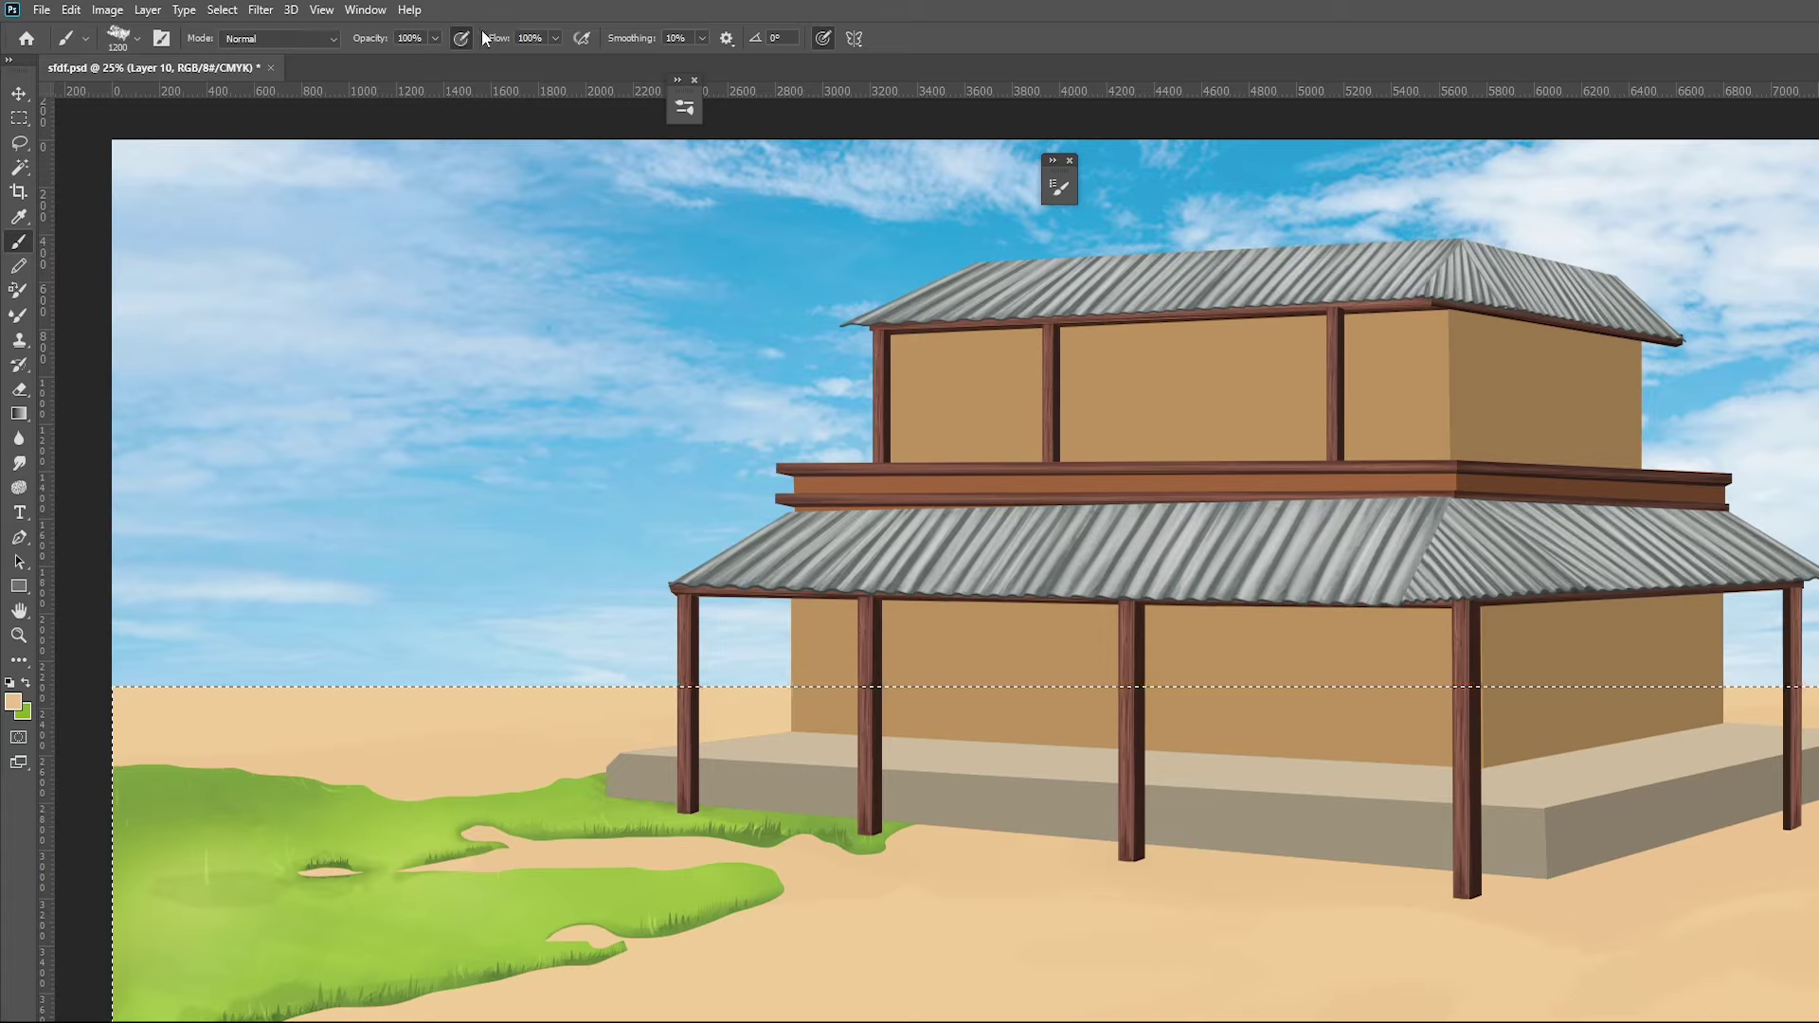
{"action": "left_click", "coordinate": [15, 704]}
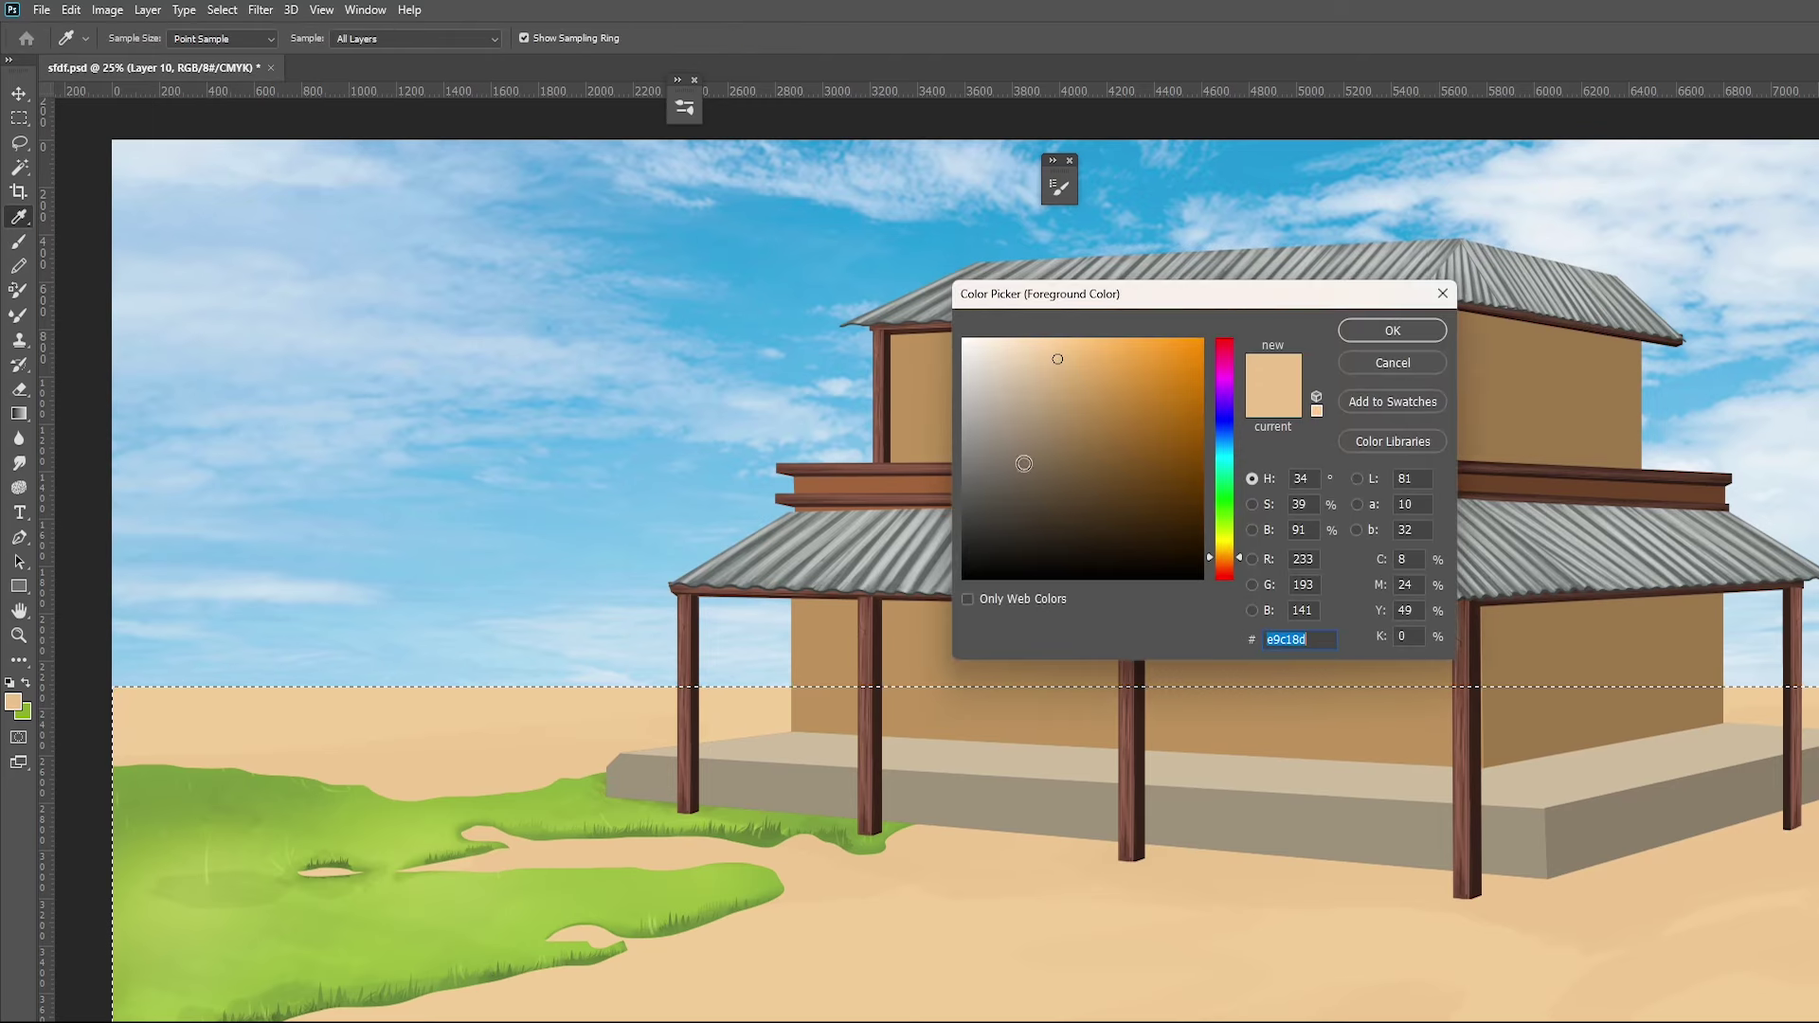
Blend light sand d3a76f along the grass edges with an 800 px soft brush, then set Multiply mode
{"action": "left_click", "coordinate": [1418, 334]}
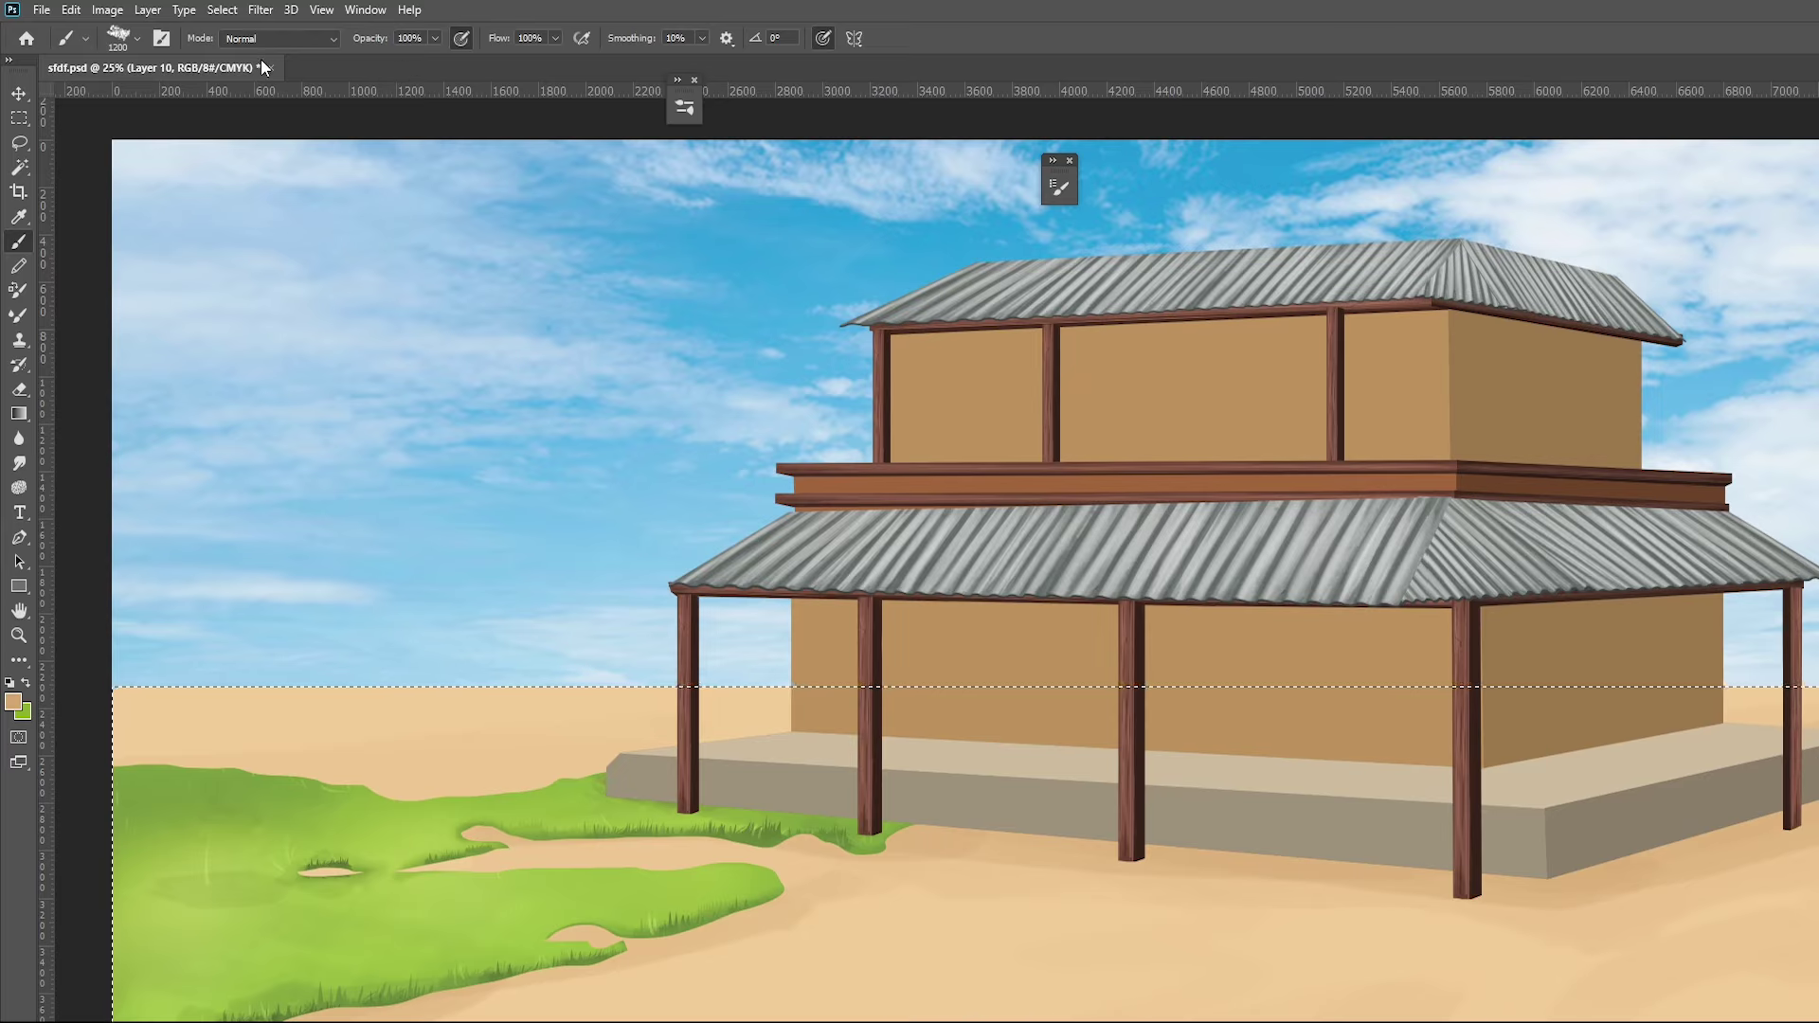
{"action": "left_click", "coordinate": [165, 40]}
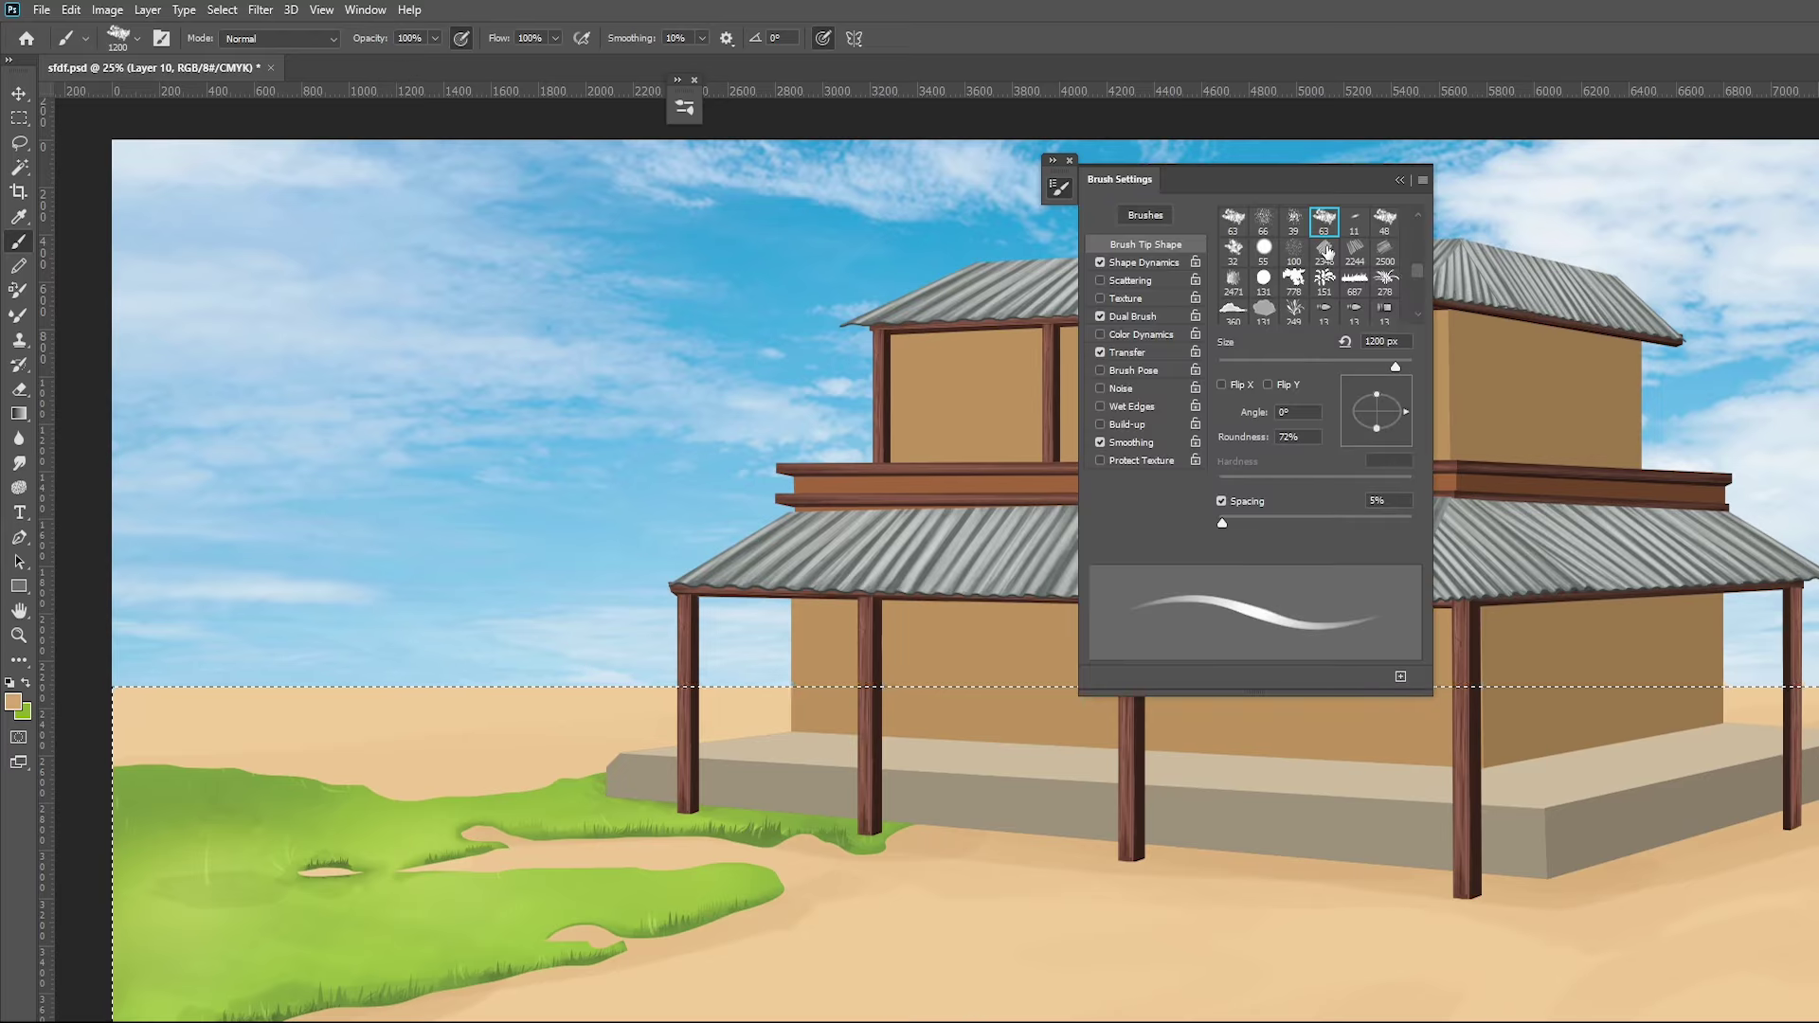
{"action": "left_click", "coordinate": [1264, 280]}
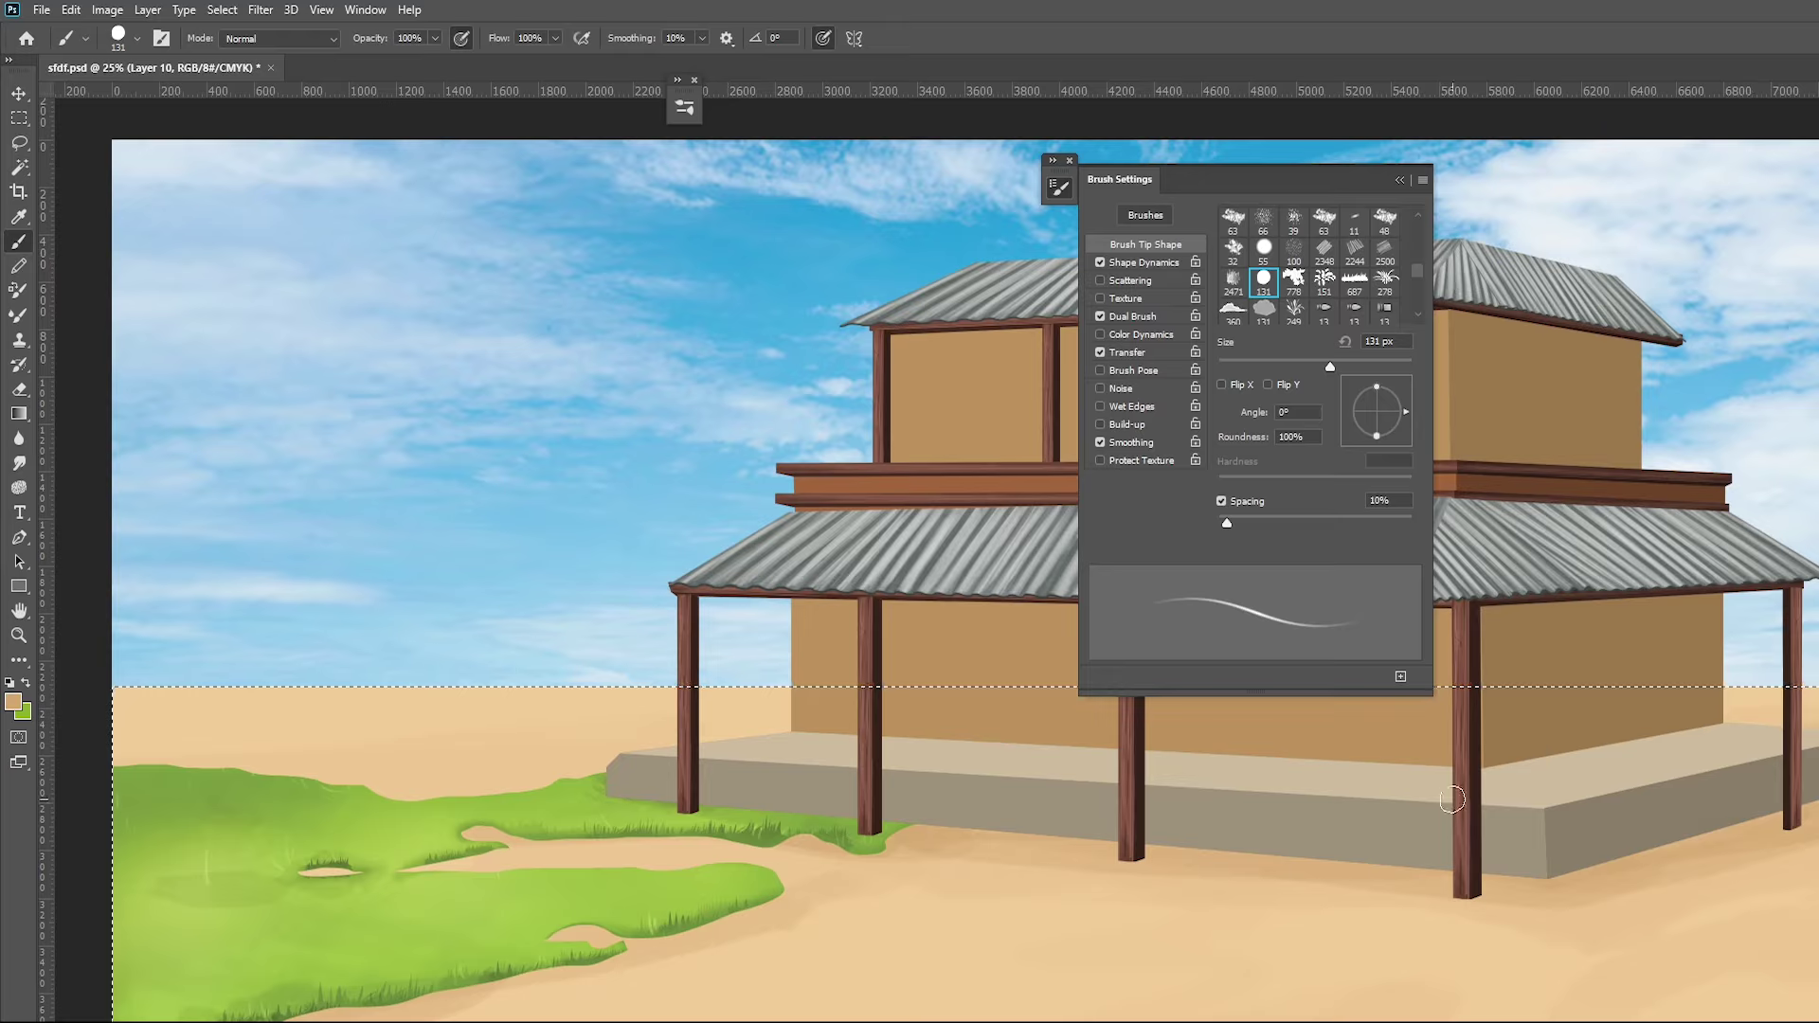
{"action": "key", "text": "bracketright"}
{"action": "key", "text": "bracketright"}
{"action": "key", "text": "bracketright"}
{"action": "key", "text": "bracketright"}
{"action": "key", "text": "bracketright"}
{"action": "key", "text": "bracketright"}
{"action": "key", "text": "bracketright"}
{"action": "key", "text": "bracketright"}
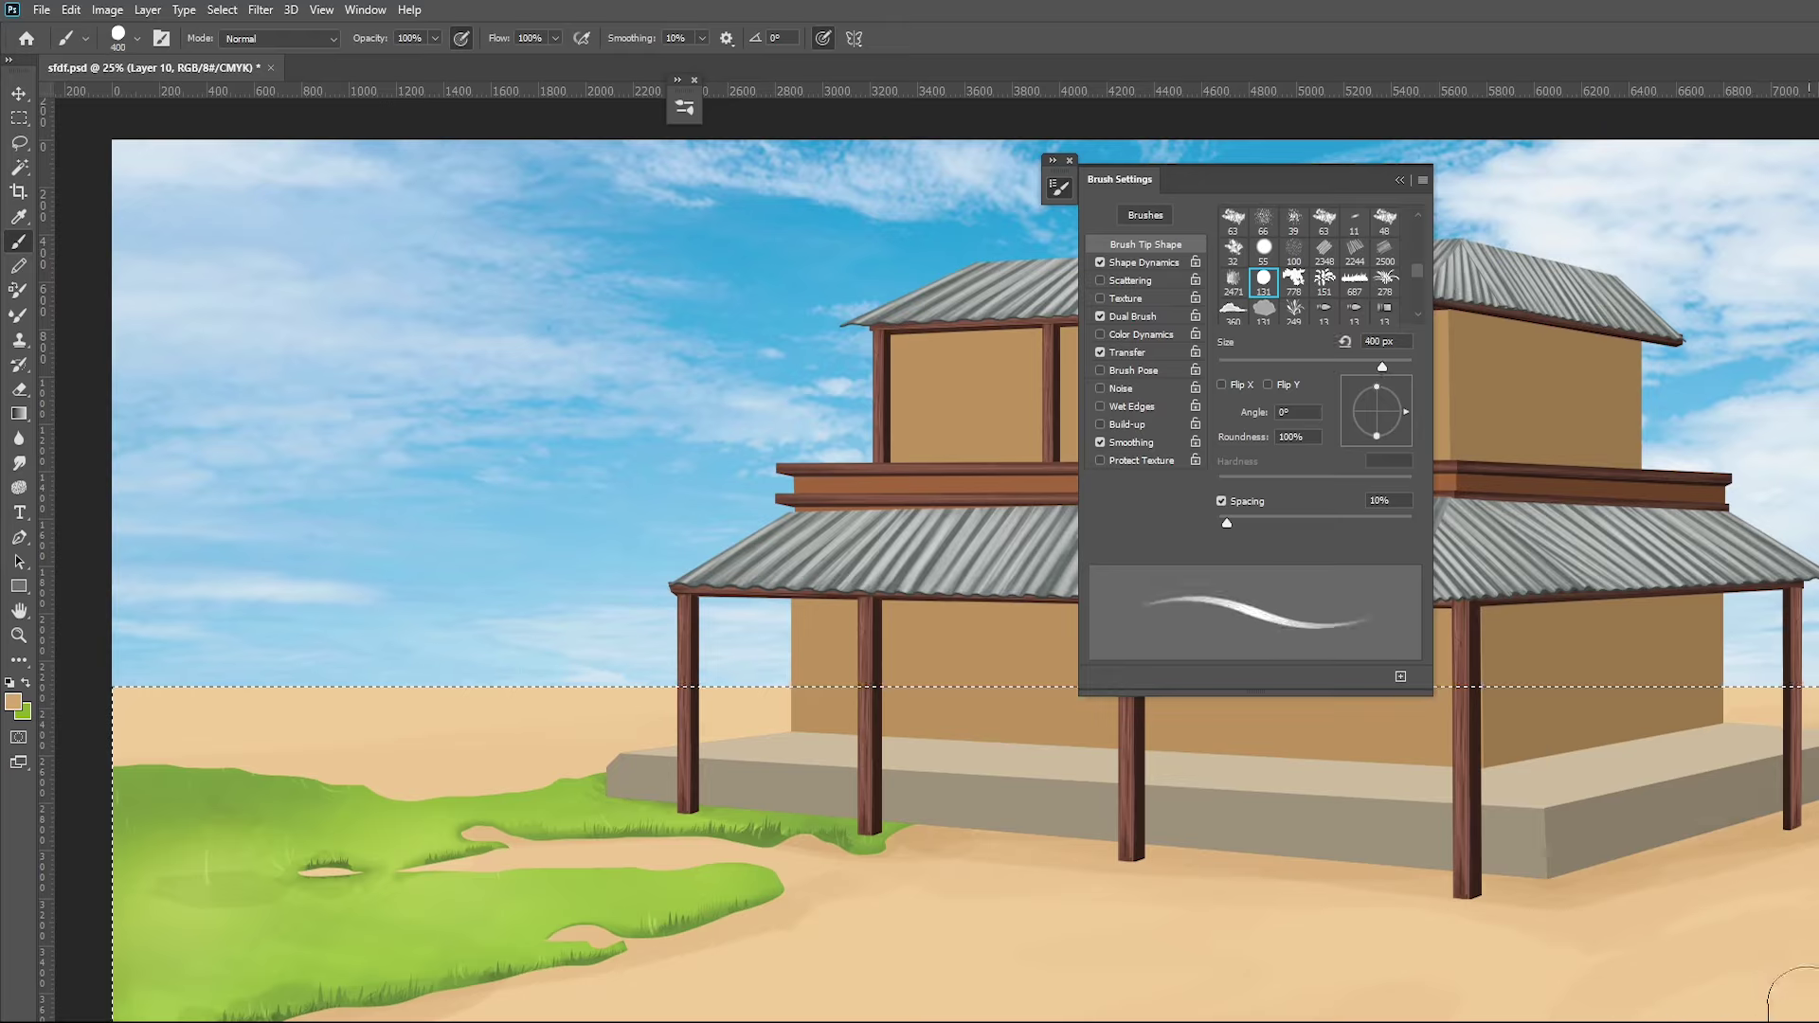
{"action": "key", "text": "bracketright"}
{"action": "key", "text": "bracketright"}
{"action": "key", "text": "bracketright"}
{"action": "key", "text": "bracketright"}
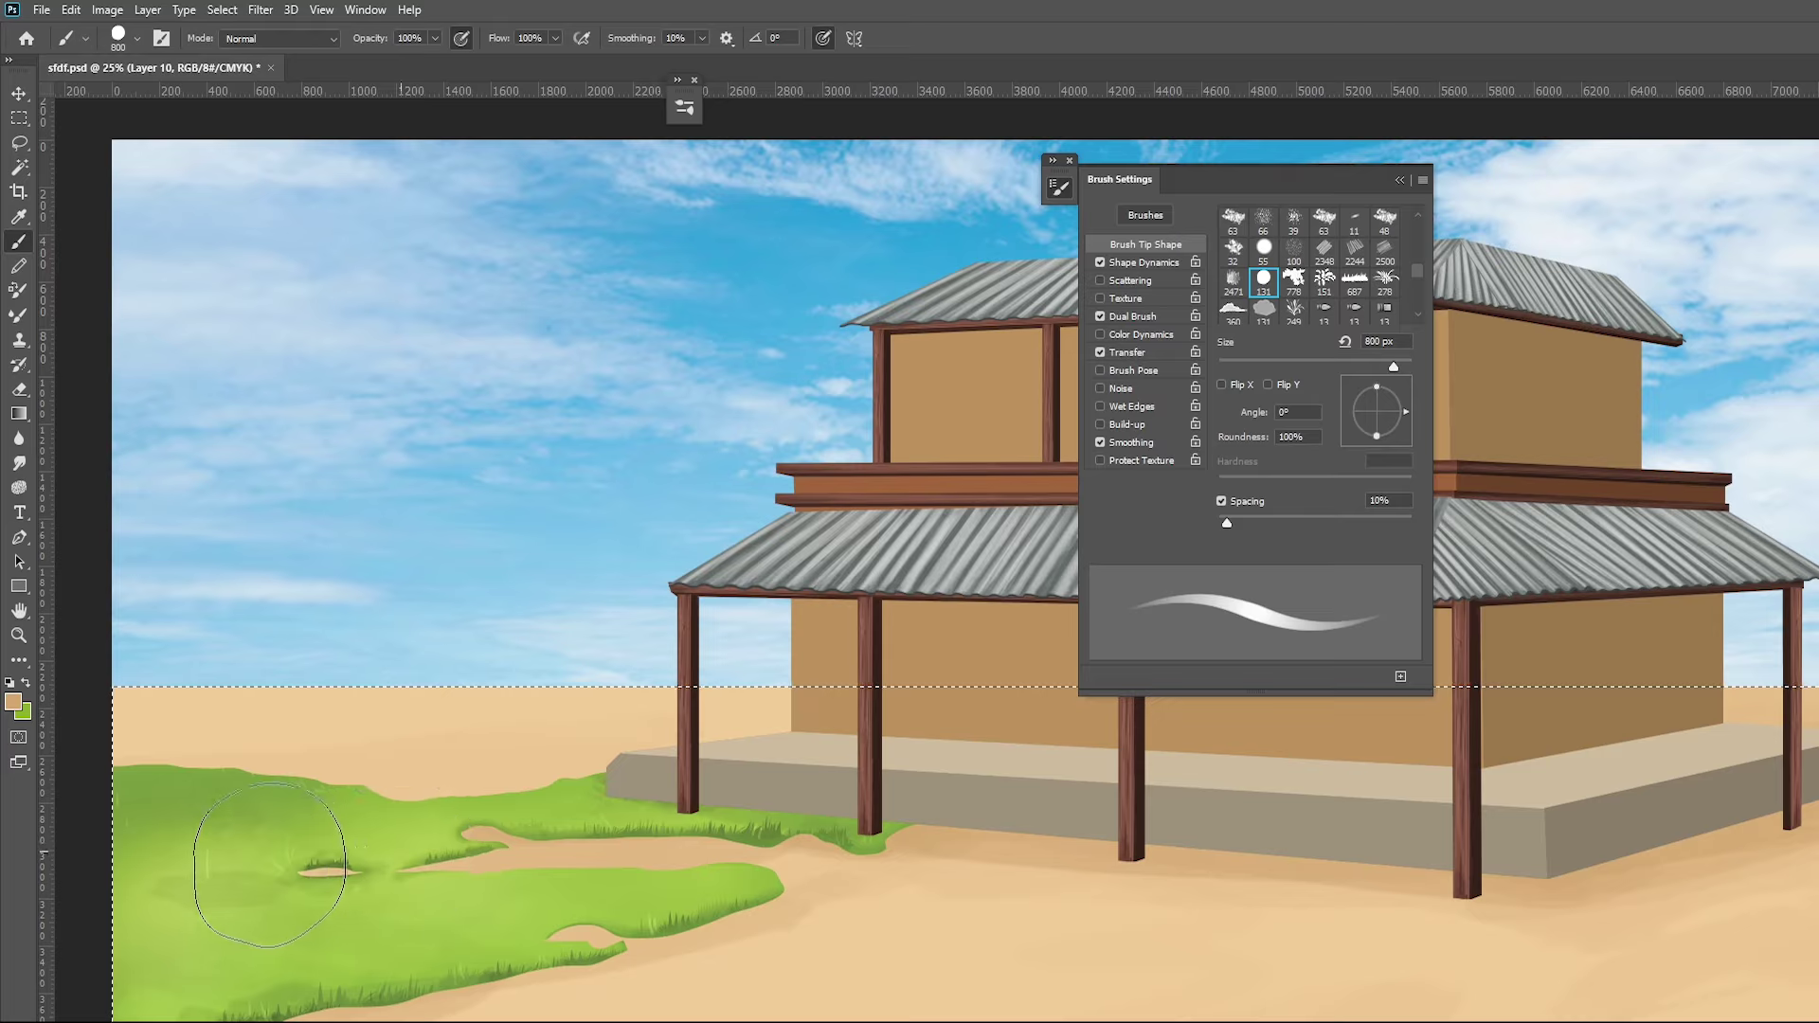
{"action": "left_click_drag", "start_coordinate": [370, 777], "coordinate": [772, 715]}
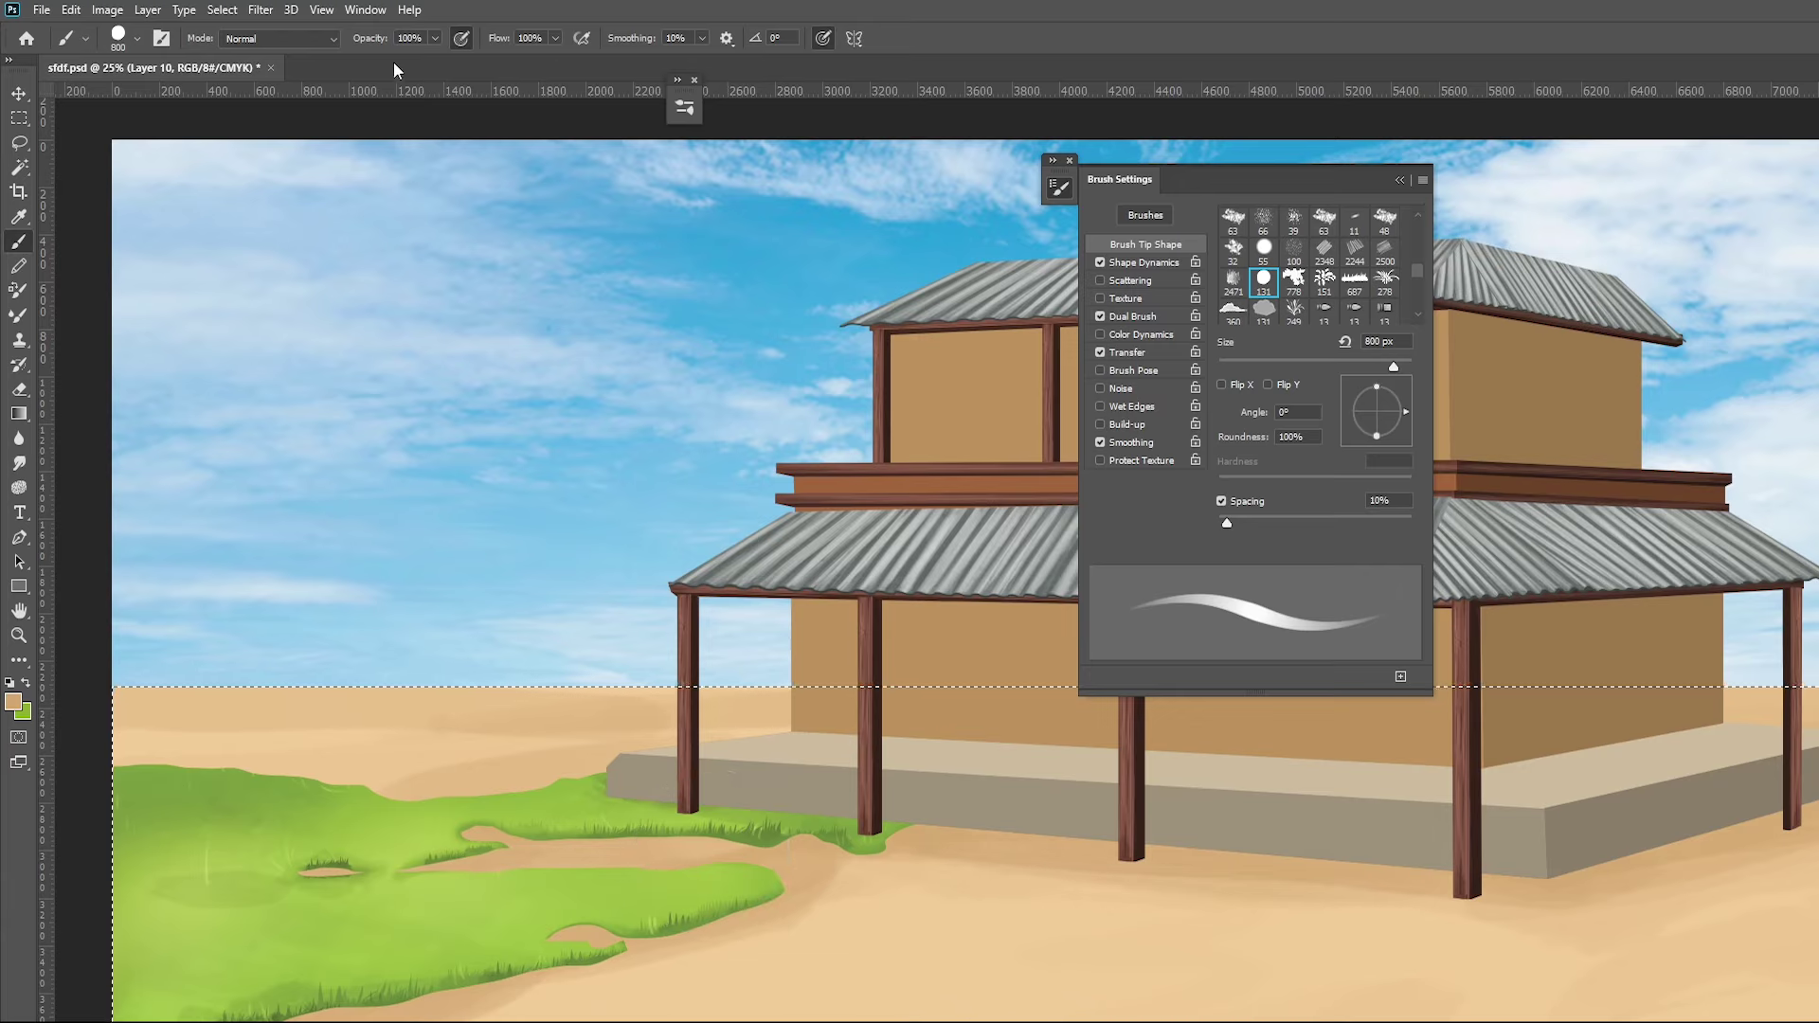
{"action": "left_click", "coordinate": [259, 41]}
{"action": "left_click", "coordinate": [274, 123]}
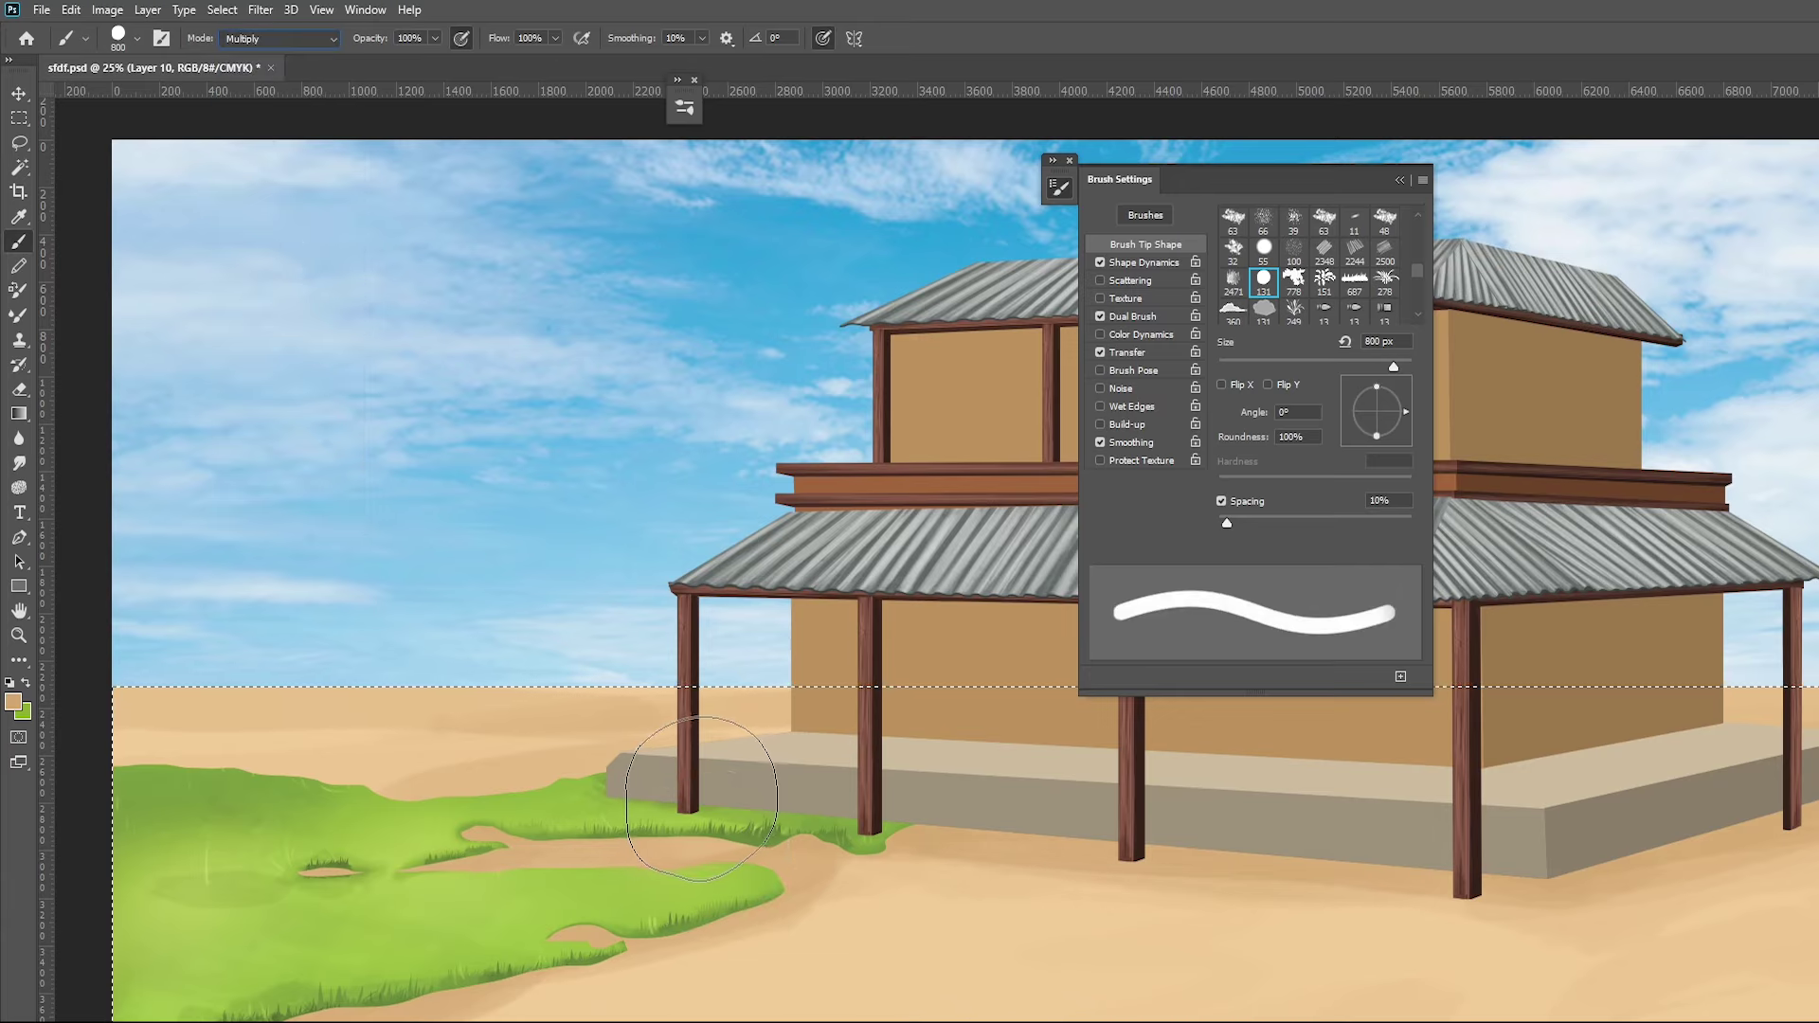
Stroke a Multiply shadow under the platform, sample the sand colour, and return the brush to Normal mode
{"action": "mouse_move", "coordinate": [663, 829]}
{"action": "left_mouse_down"}
{"action": "mouse_move", "coordinate": [1482, 841]}
{"action": "mouse_move", "coordinate": [1805, 799]}
{"action": "left_mouse_up"}
{"action": "key", "text": "ctrl+z"}
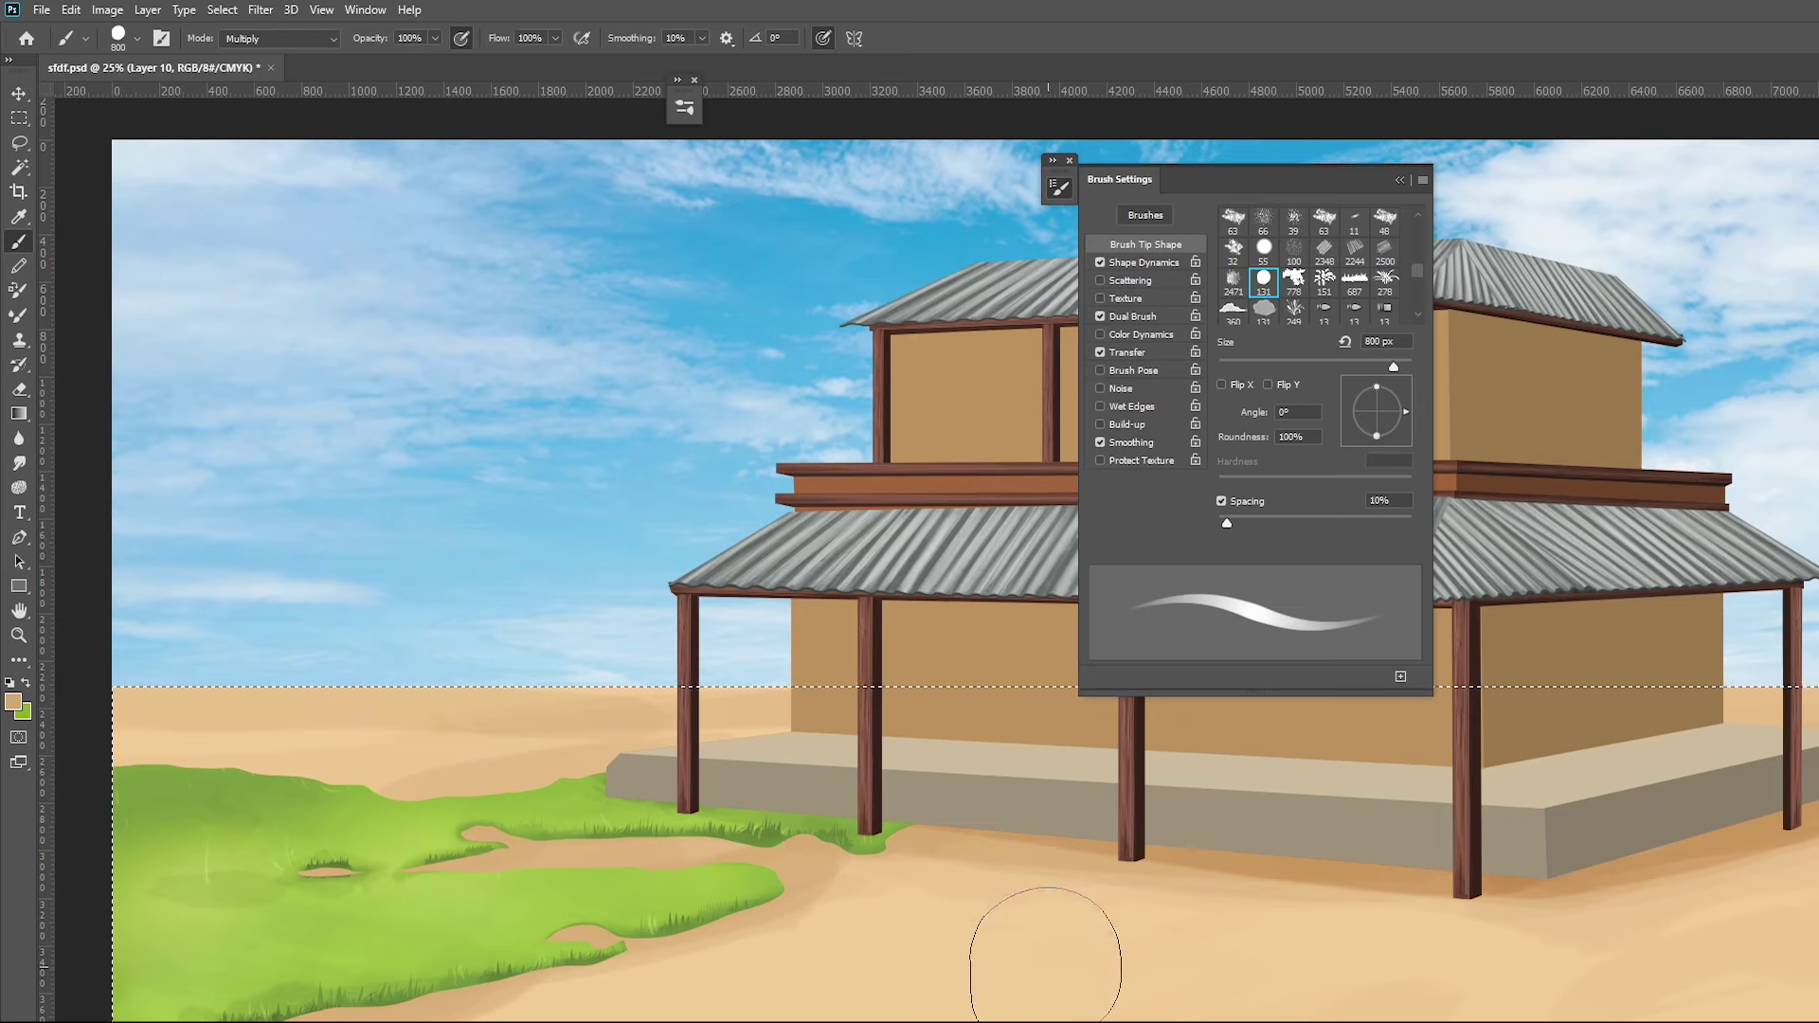
{"action": "key", "text": "i"}
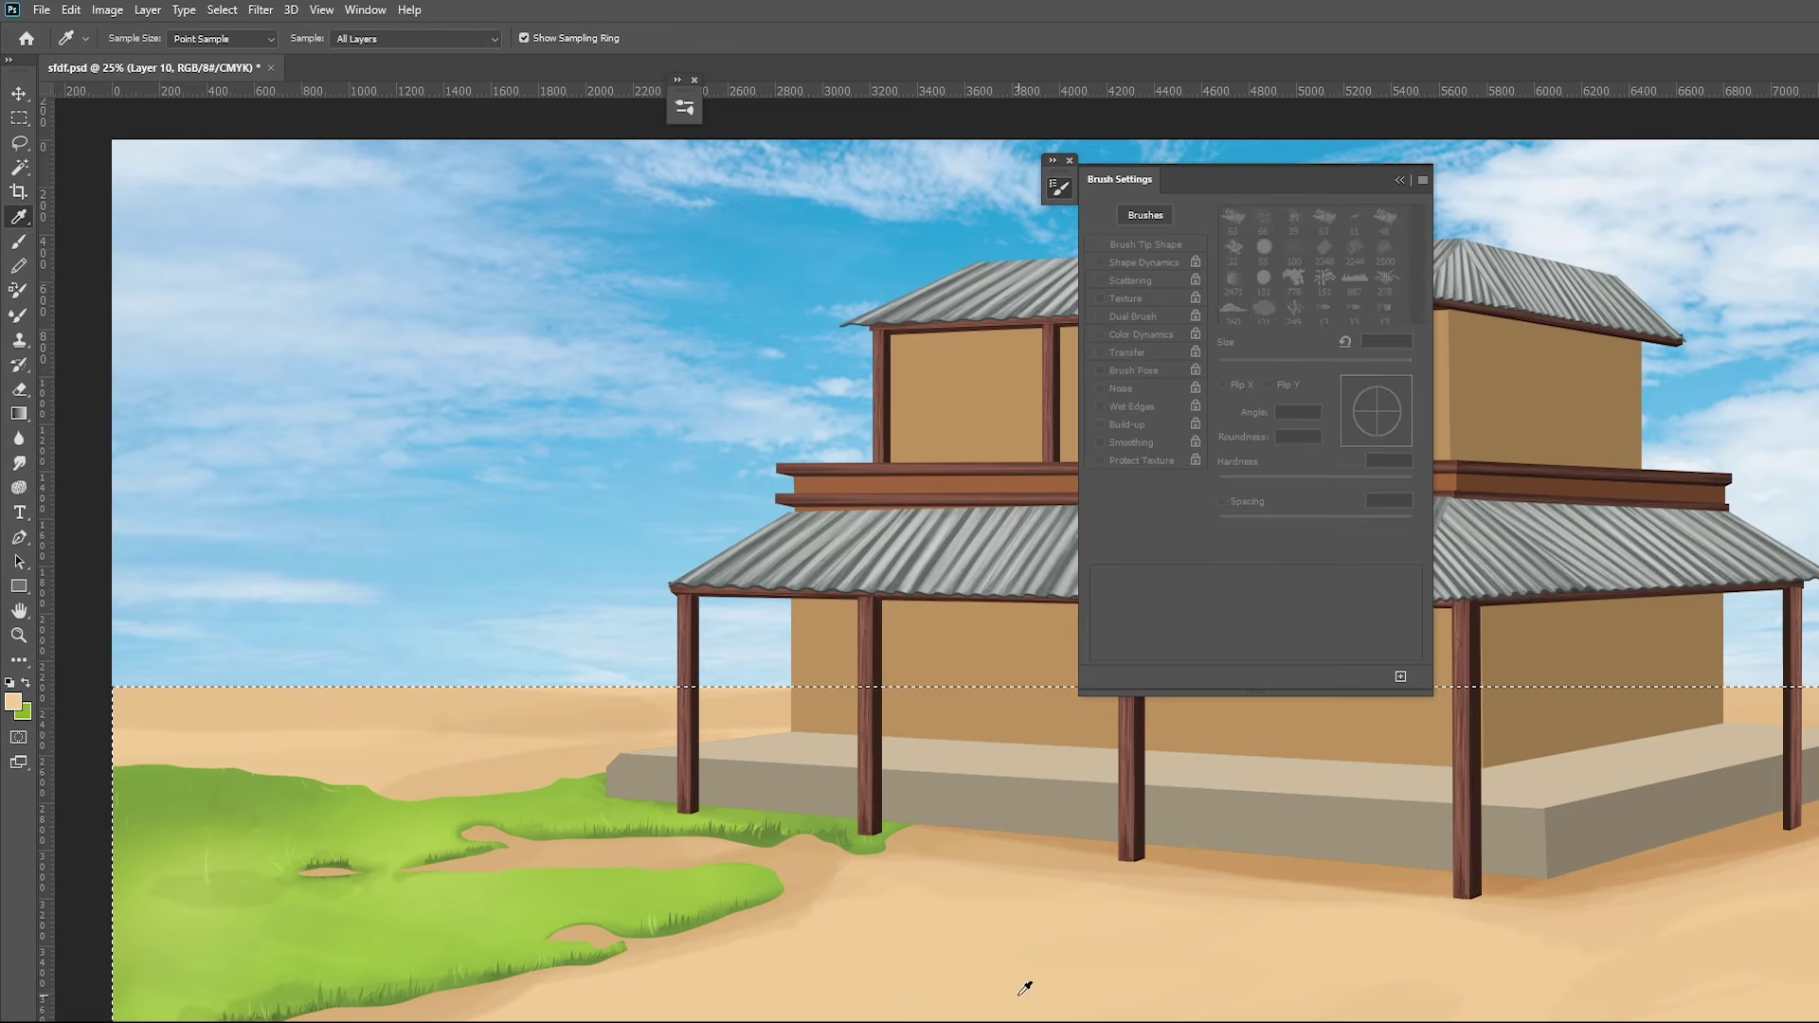
{"action": "key", "text": "b"}
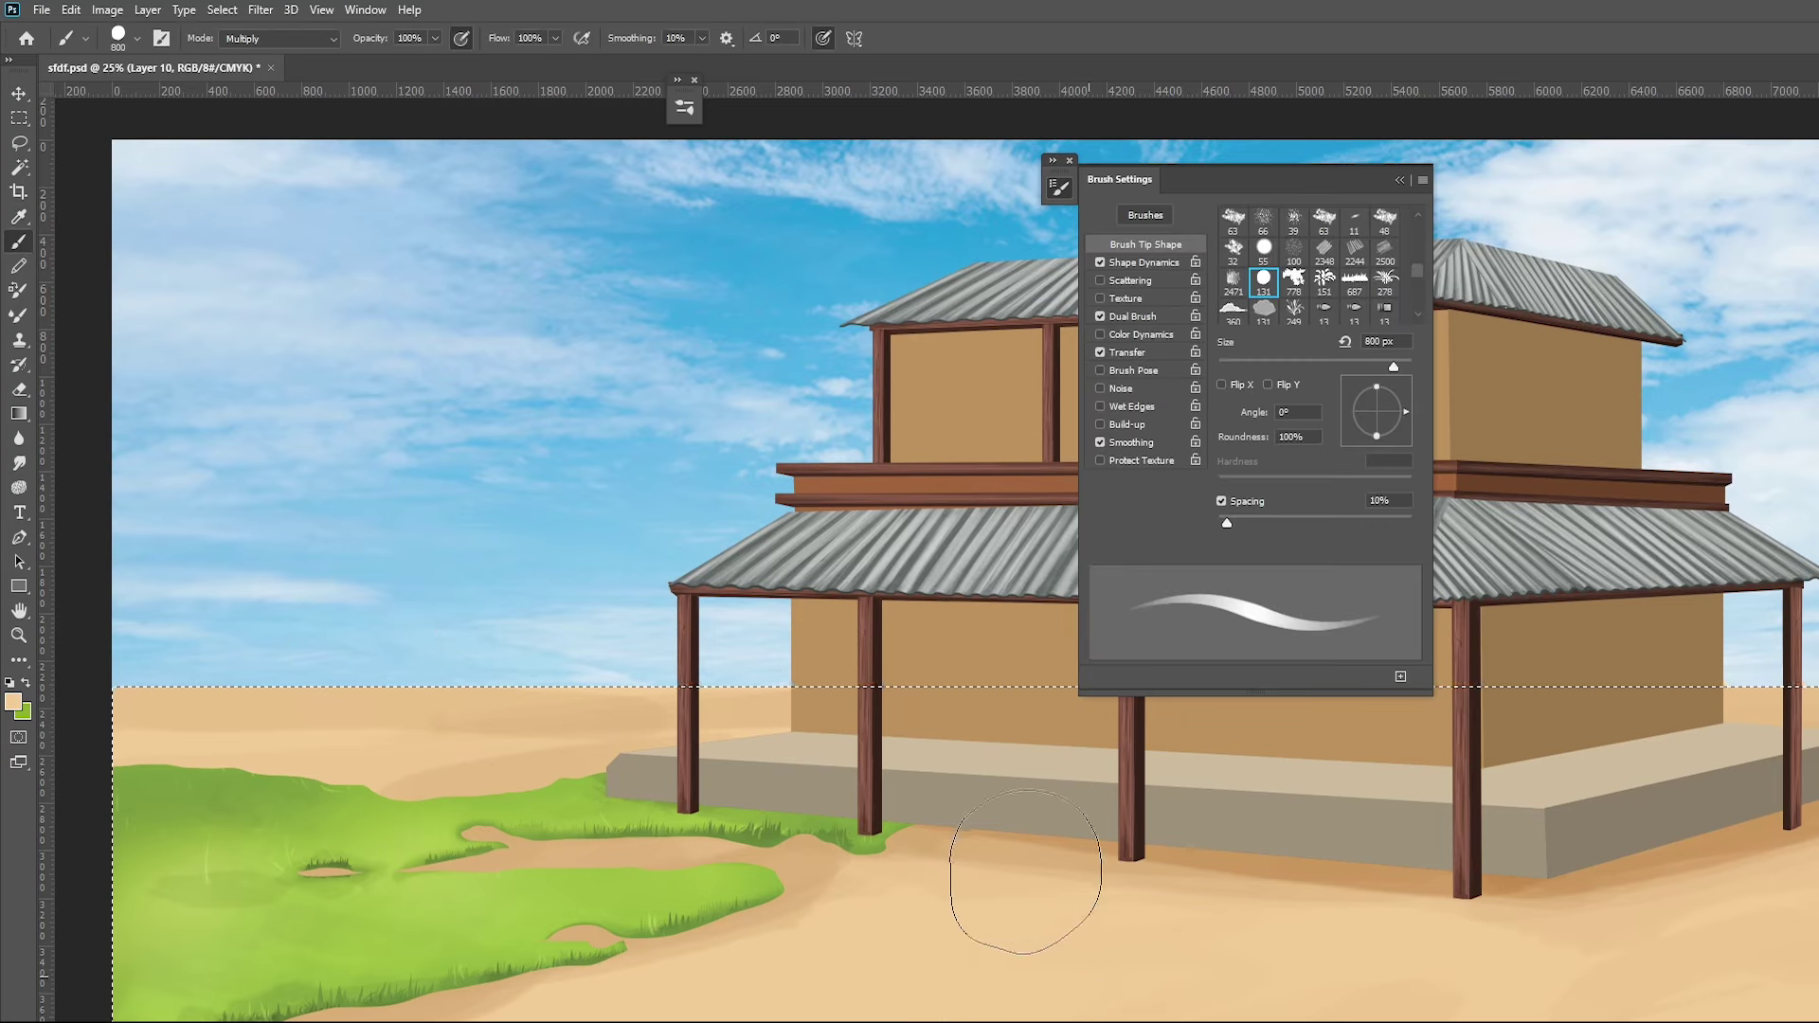
{"action": "left_click", "coordinate": [270, 40]}
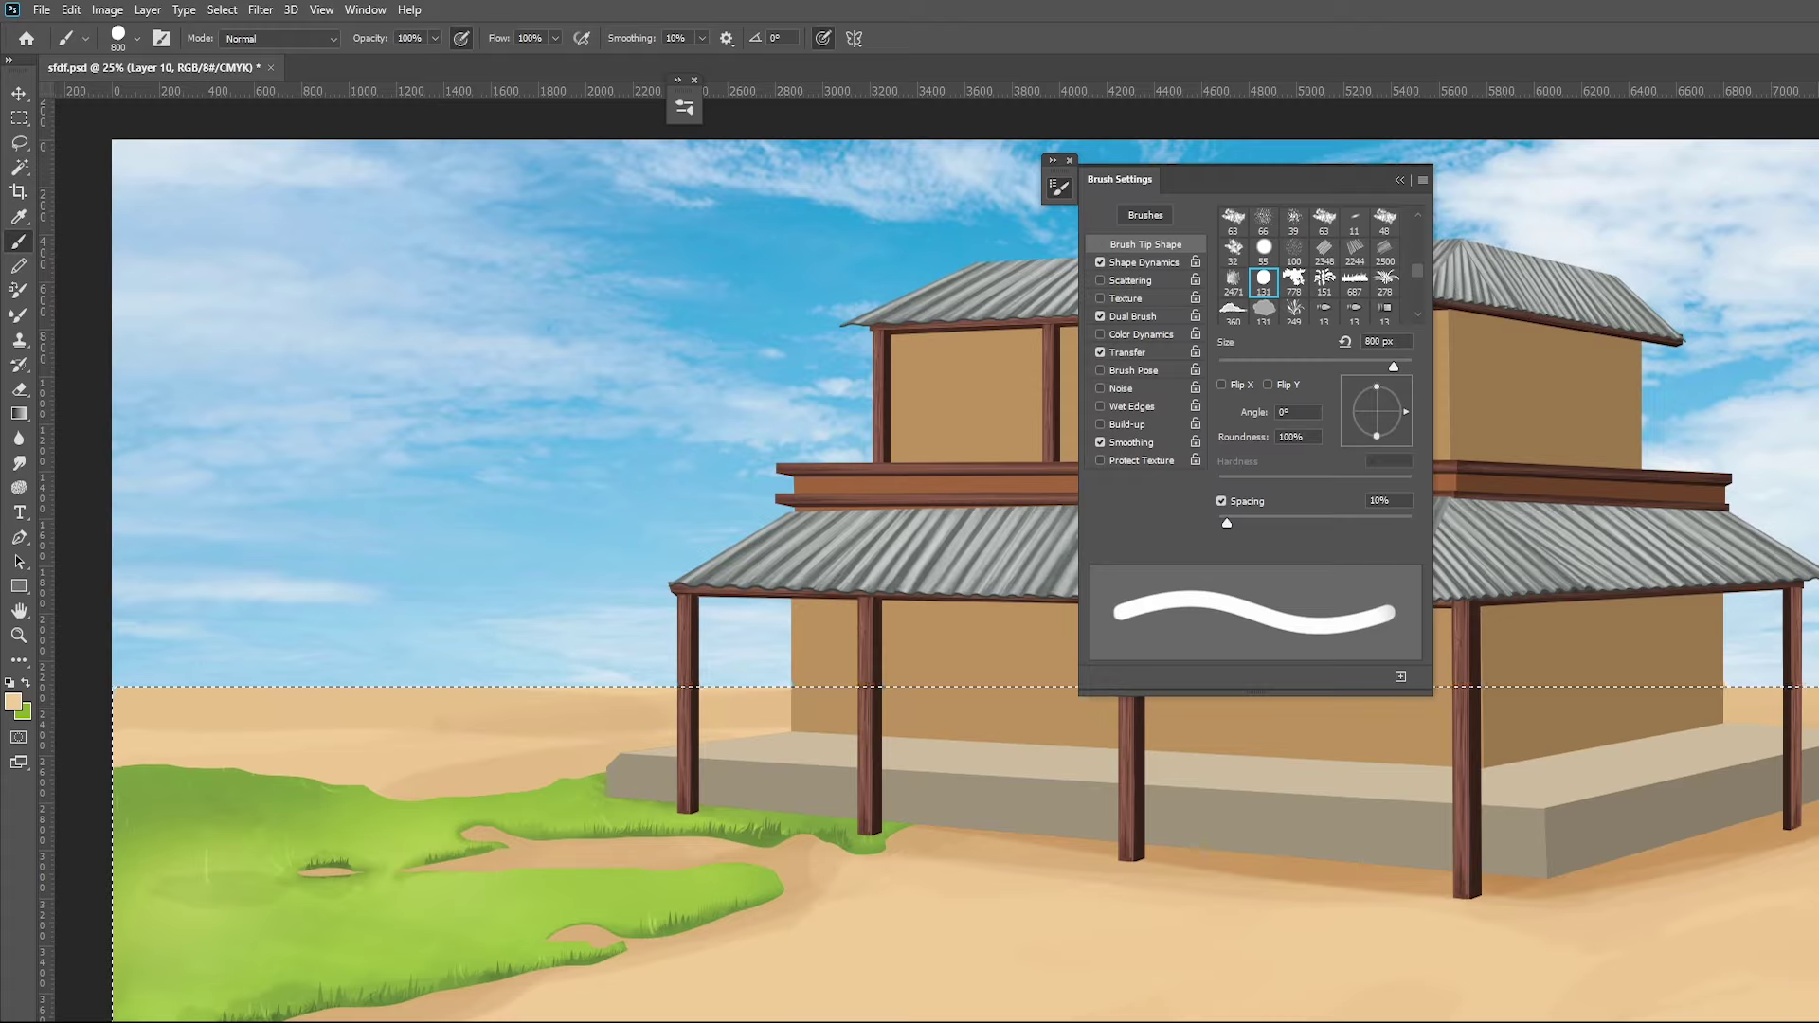
{"action": "left_click", "coordinate": [1398, 180]}
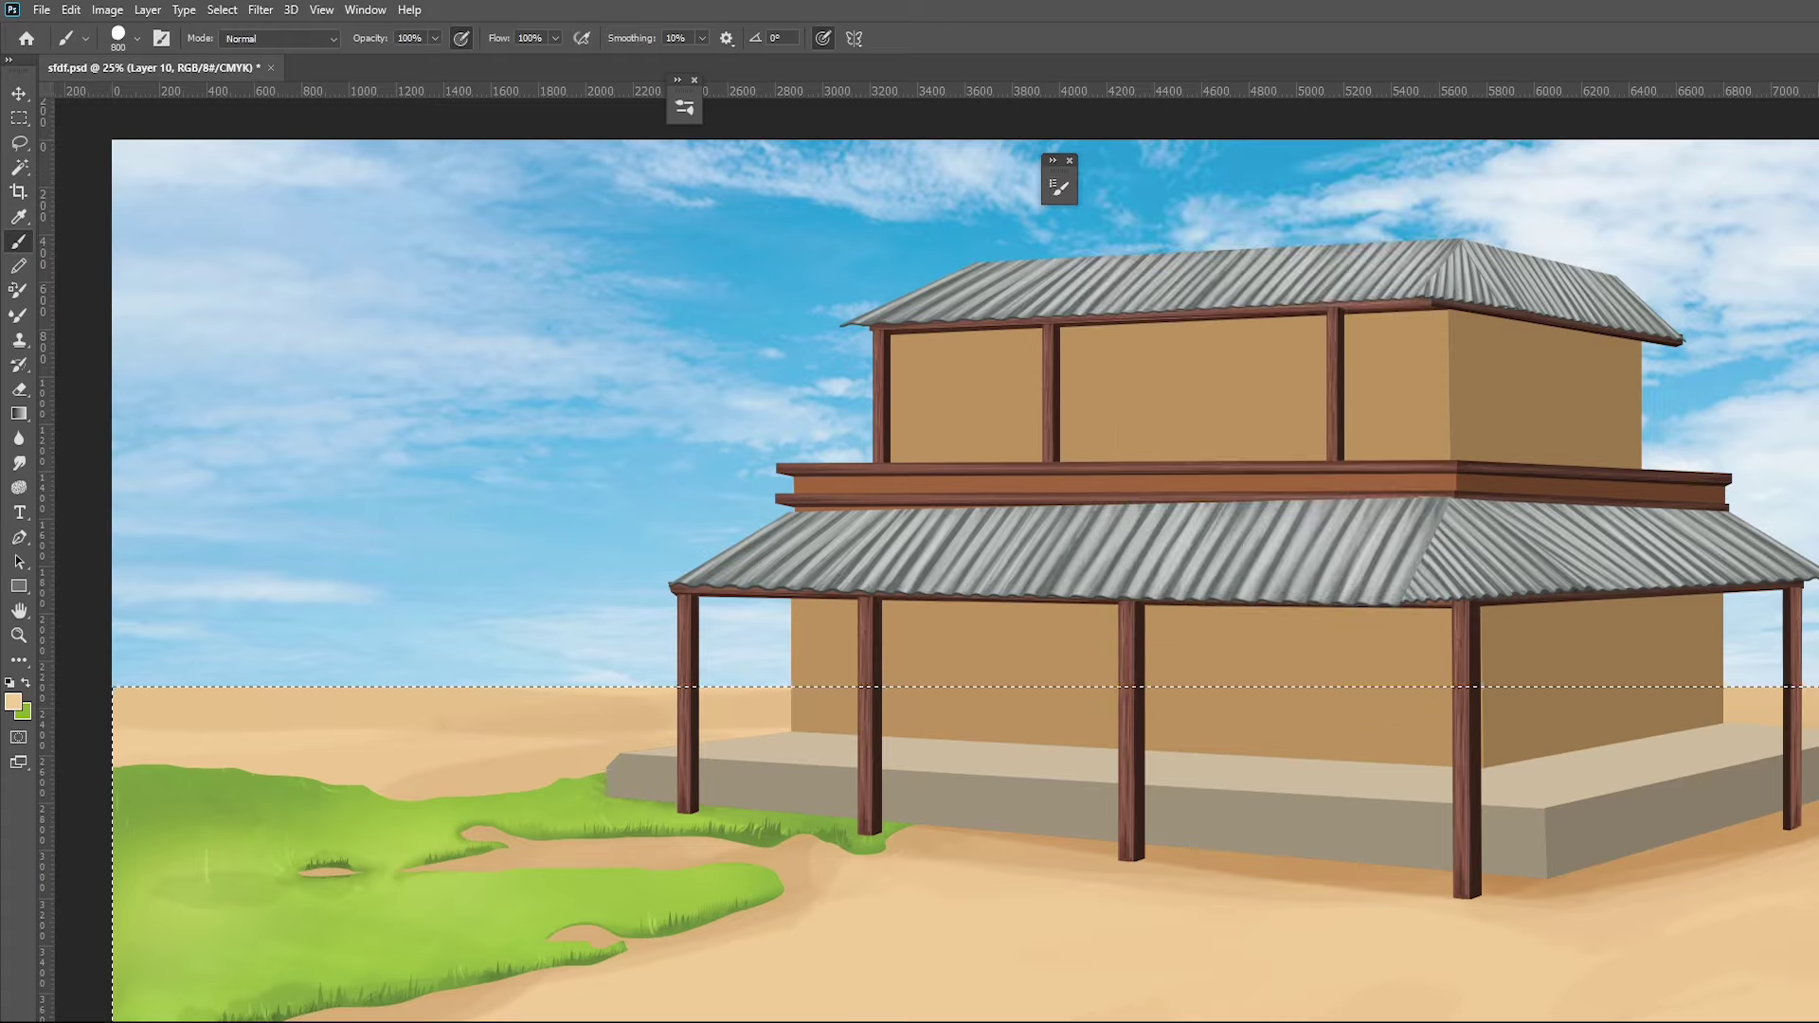